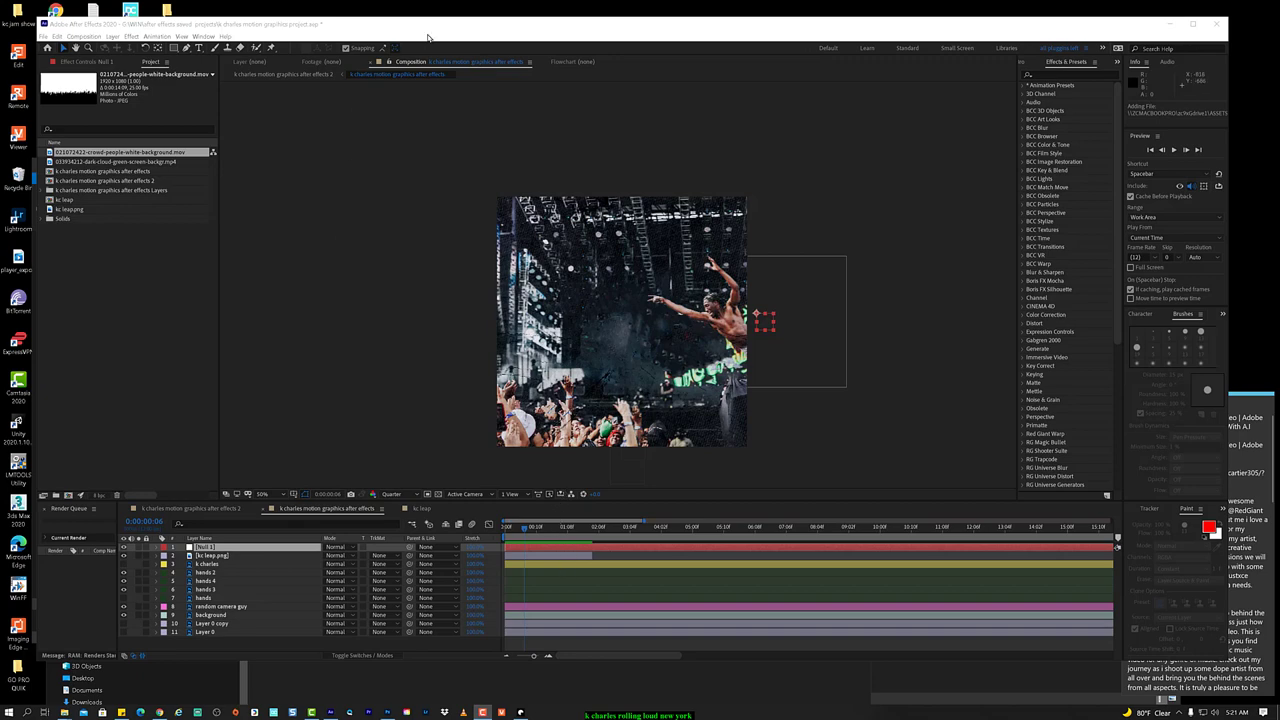
# Step: At the composition start, expand Null 1's Transform properties and keyframe its Position and Anchor Point
pyautogui.click(428, 37)
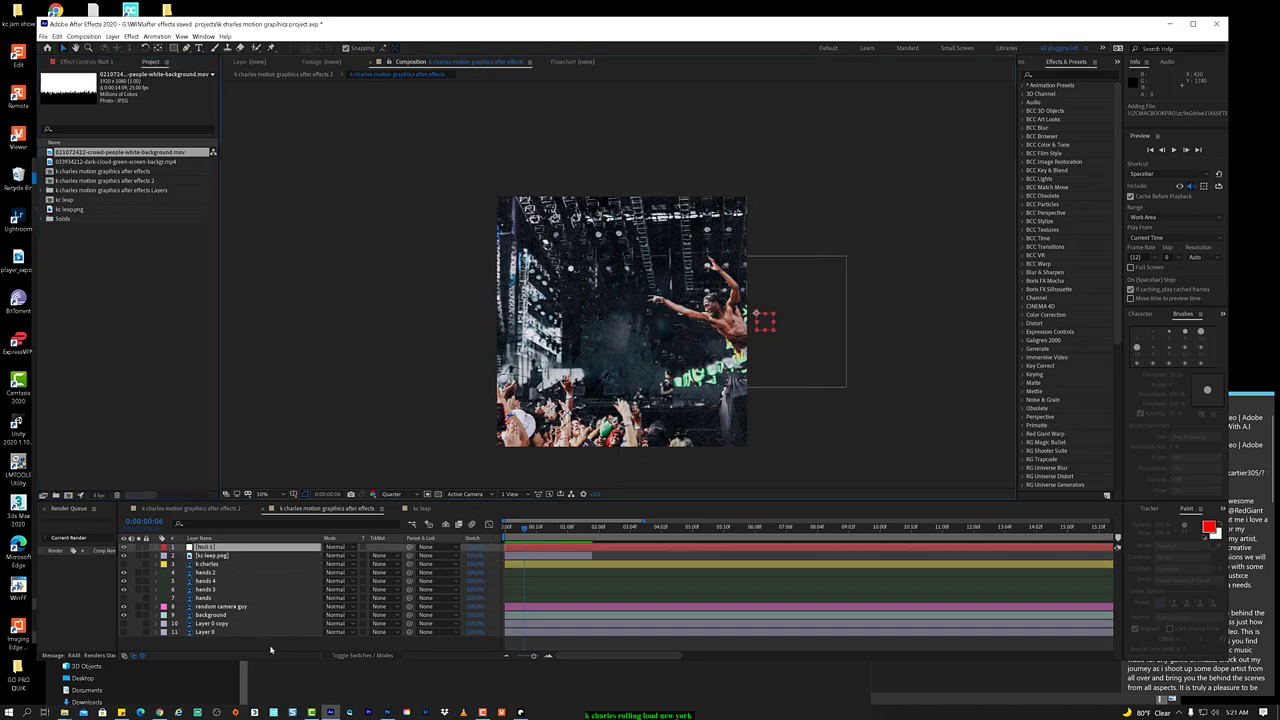
pyautogui.press('pageup')
pyautogui.press('pageup')
pyautogui.press('pageup')
pyautogui.press('pageup')
pyautogui.press('pageup')
pyautogui.click(153, 549)
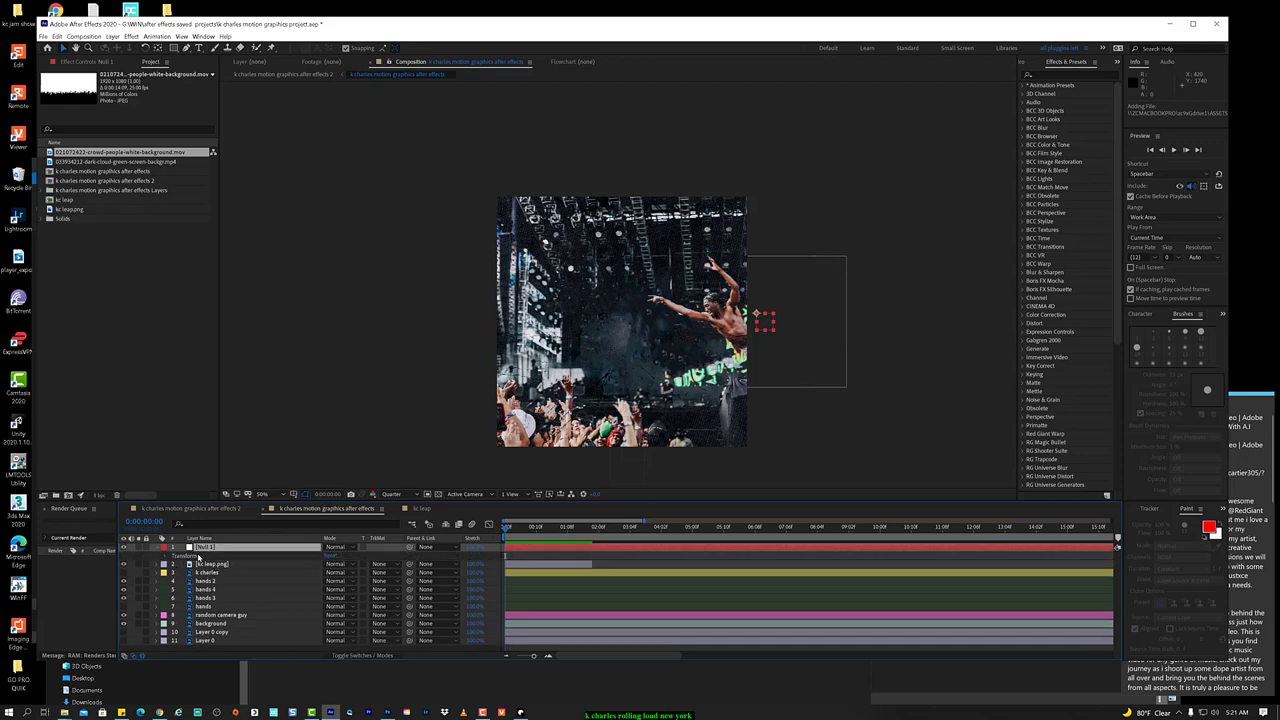
pyautogui.click(197, 556)
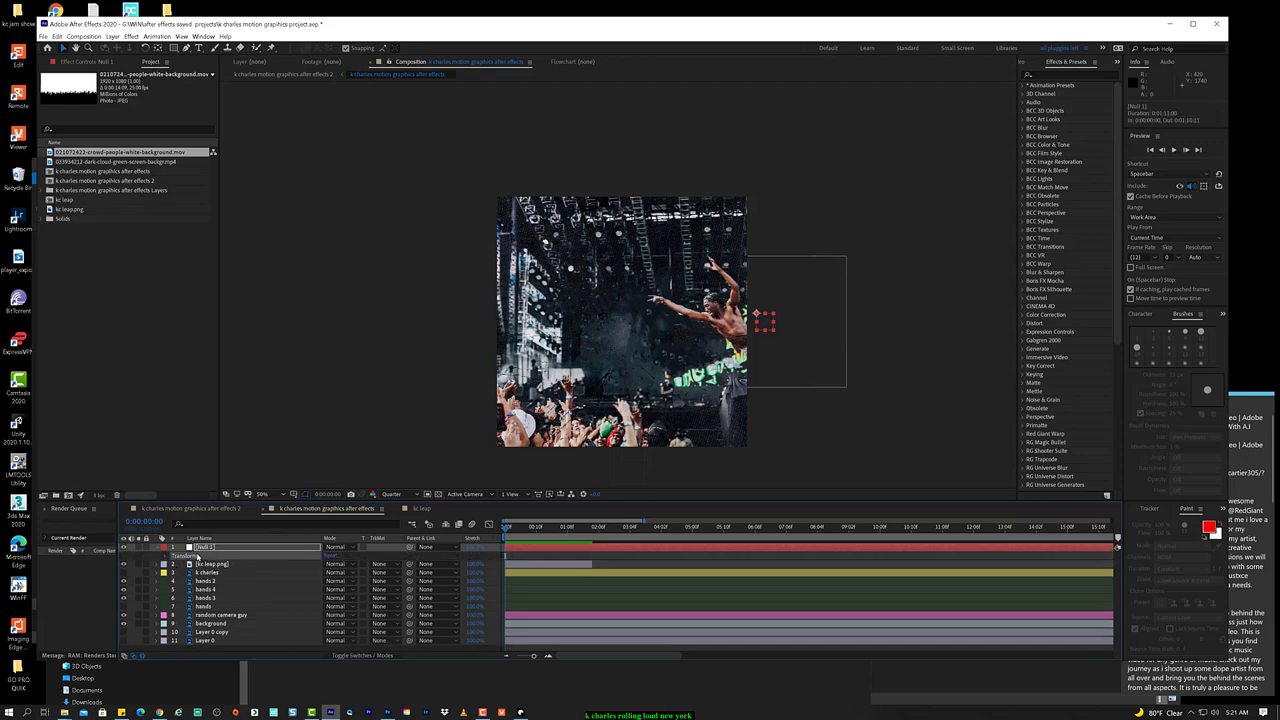
pyautogui.click(175, 558)
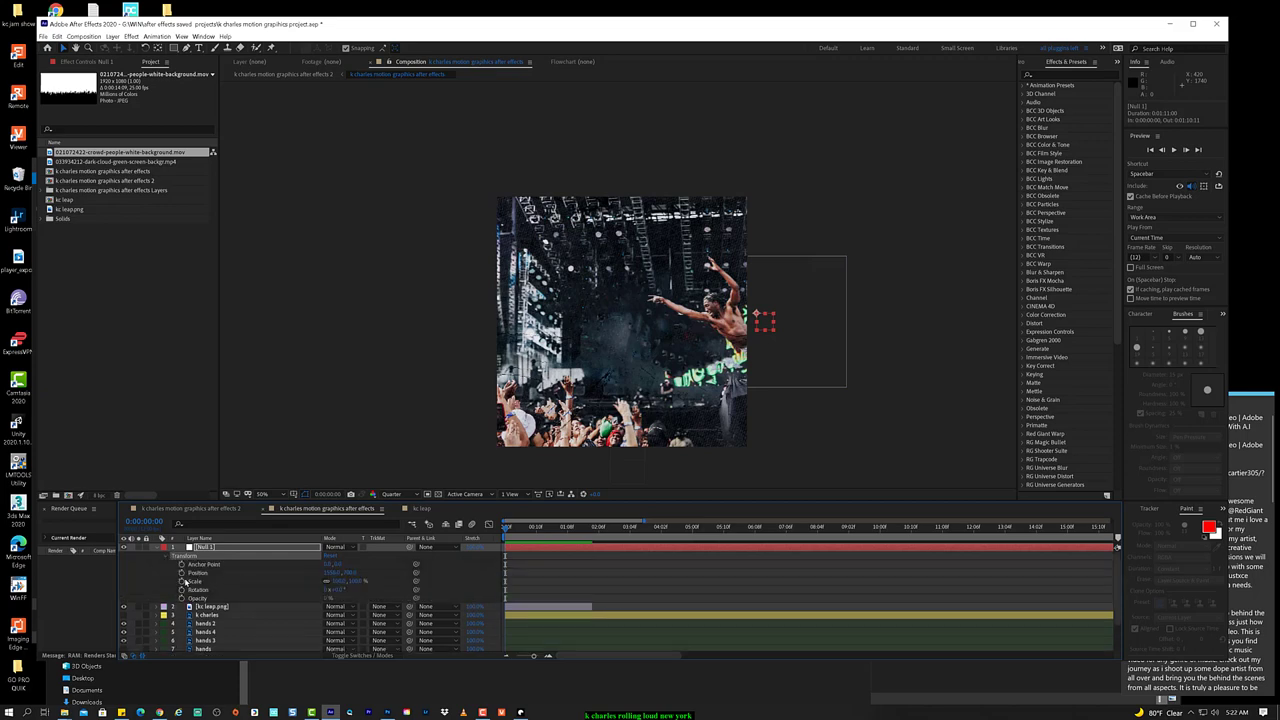
pyautogui.click(200, 582)
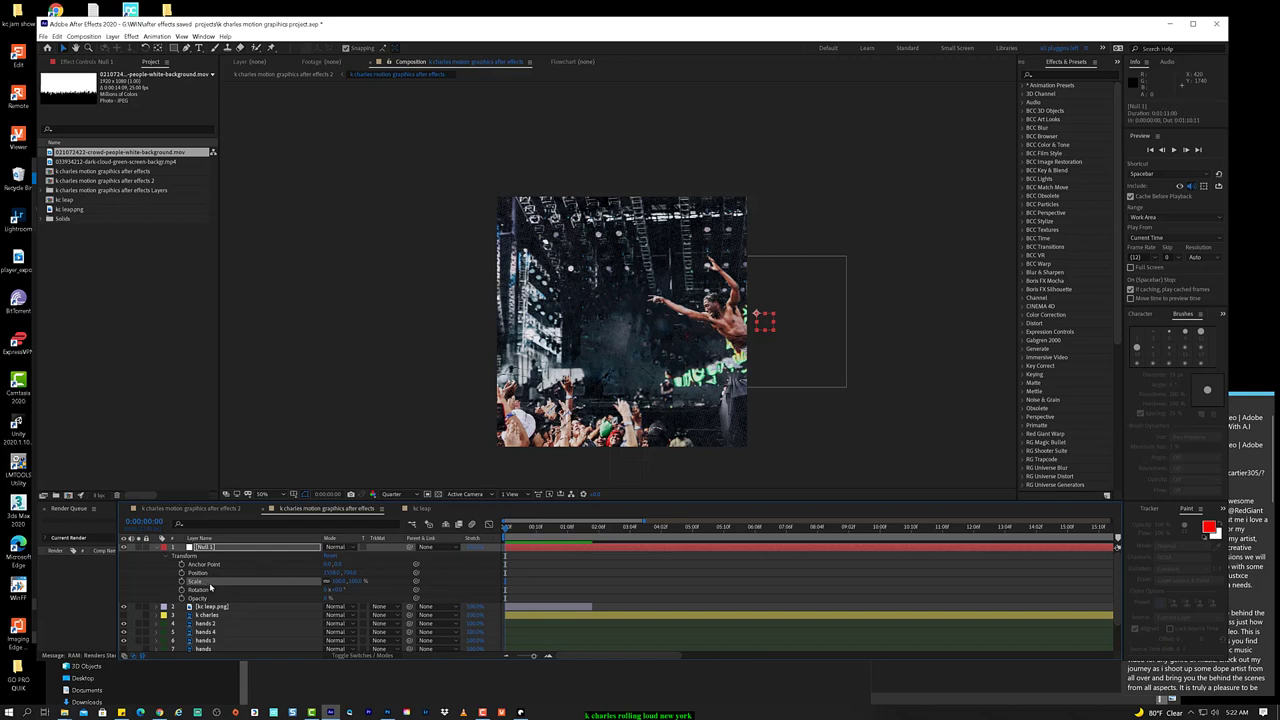
pyautogui.click(194, 576)
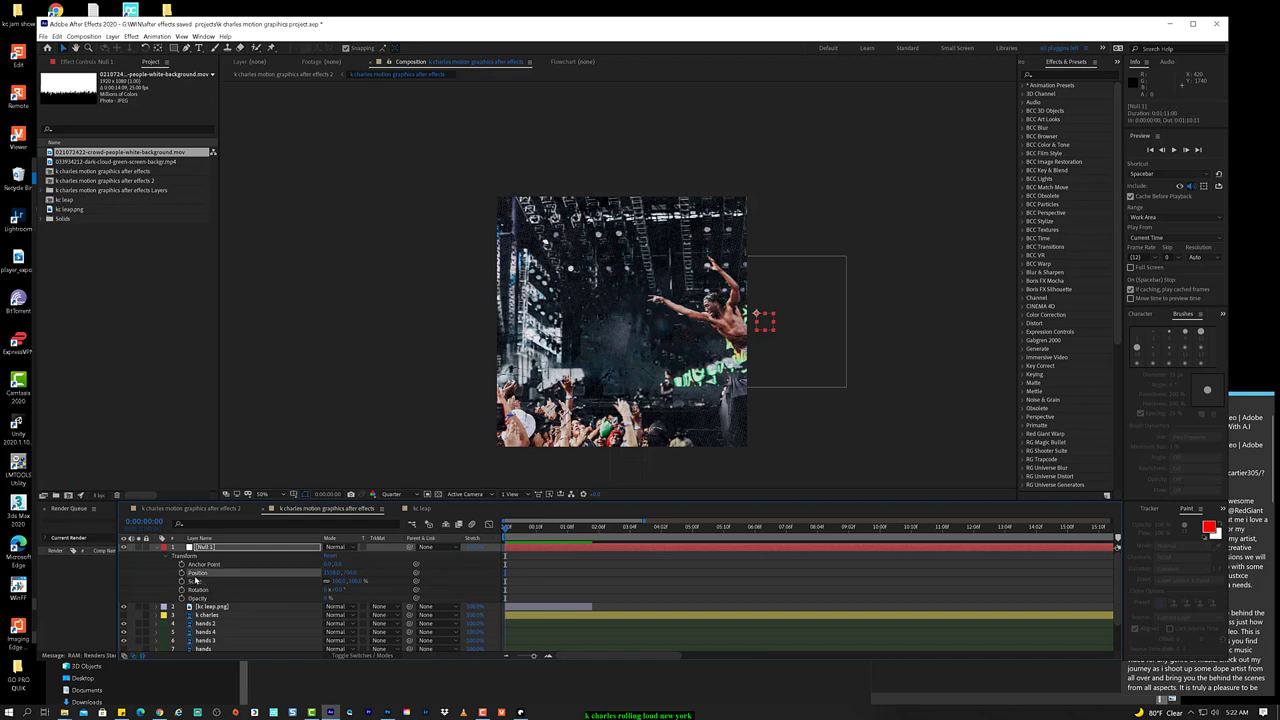
pyautogui.click(181, 574)
pyautogui.click(180, 565)
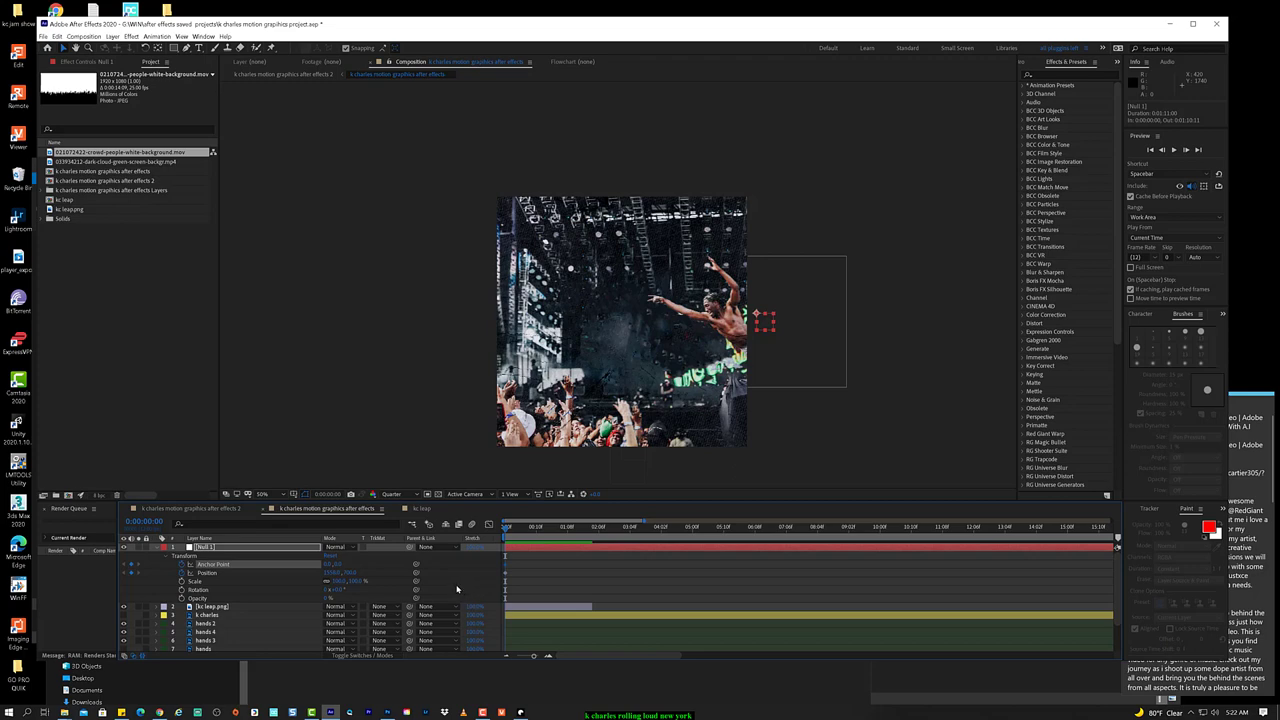
# Step: At frame 10, move Null 1 to the left to set its second Position keyframe
pyautogui.hotkey('shift', 'pagedown')
pyautogui.moveTo(762, 320); pyautogui.dragTo(641, 319)
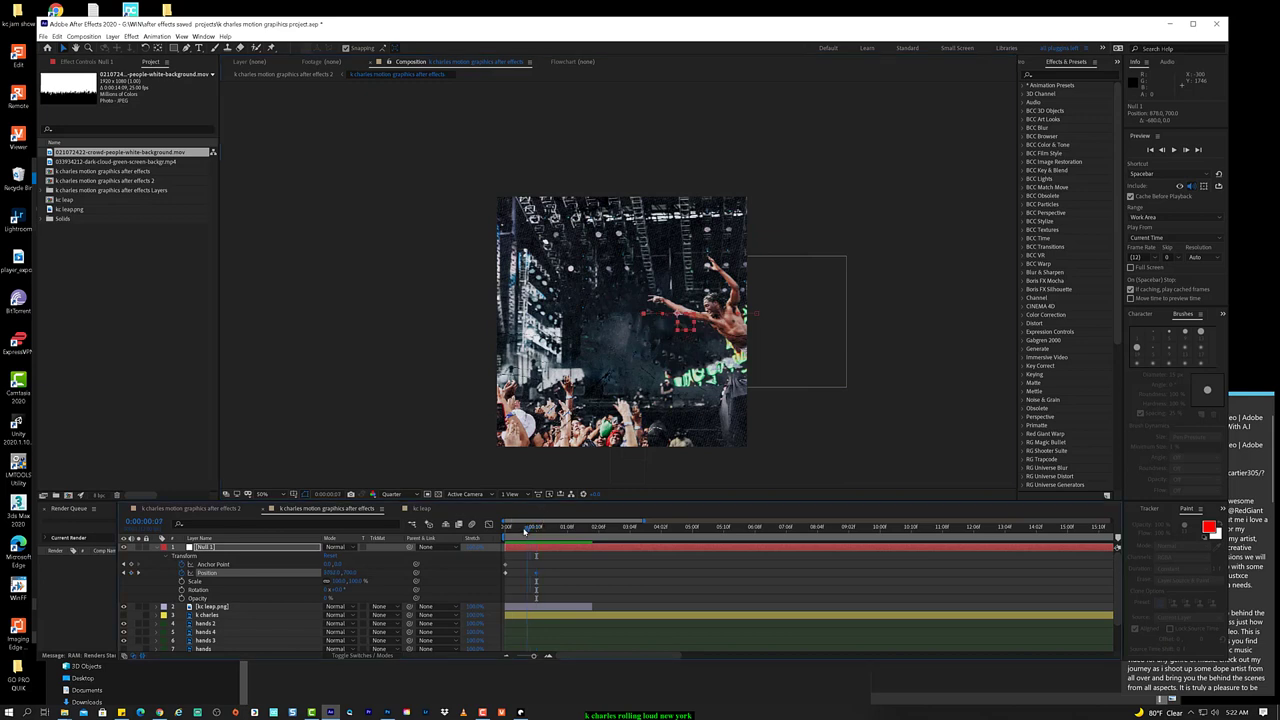
pyautogui.moveTo(537, 532); pyautogui.dragTo(489, 526)
pyautogui.click(138, 574)
pyautogui.hotkey('shift', 'Left')
pyautogui.hotkey('shift', 'Left')
pyautogui.hotkey('ctrl', 'z')
pyautogui.hotkey('ctrl', 'z')
pyautogui.hotkey('ctrl', 'z')
pyautogui.hotkey('ctrl', 'z')
pyautogui.hotkey('ctrl', 'z')
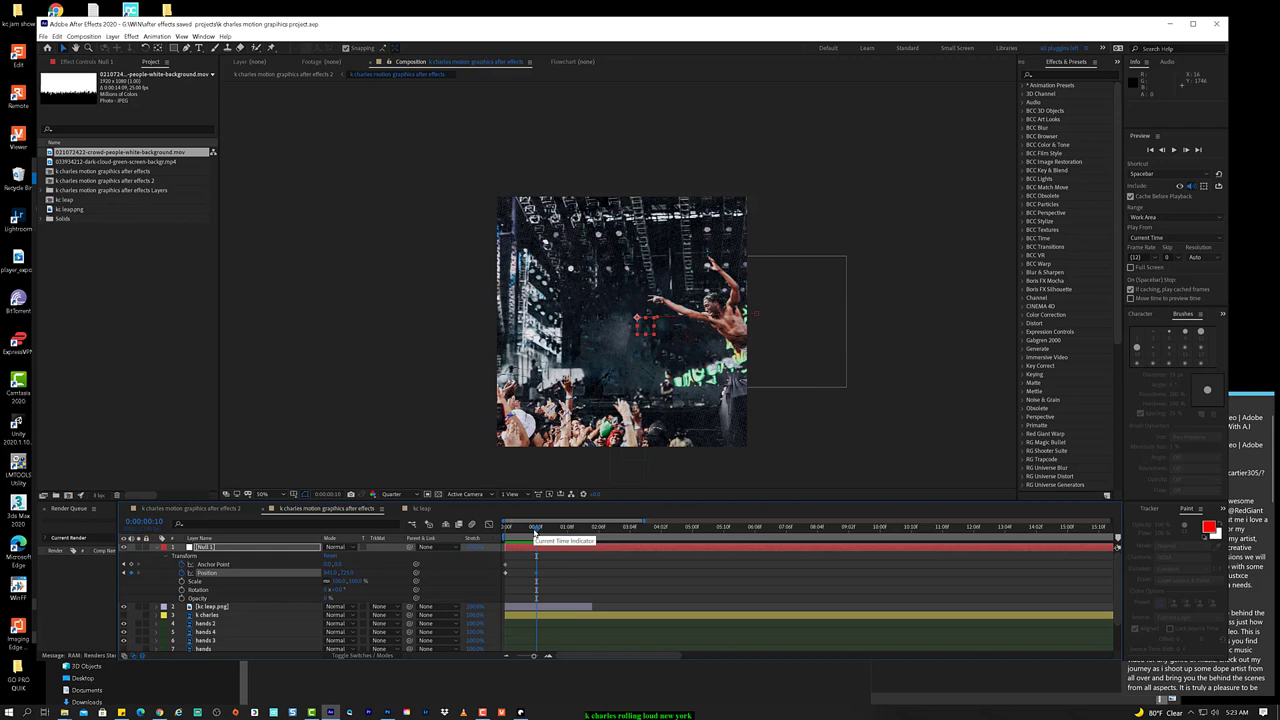
# Step: Advance three frames and add a new Position keyframe for Null 1
pyautogui.press('pagedown')
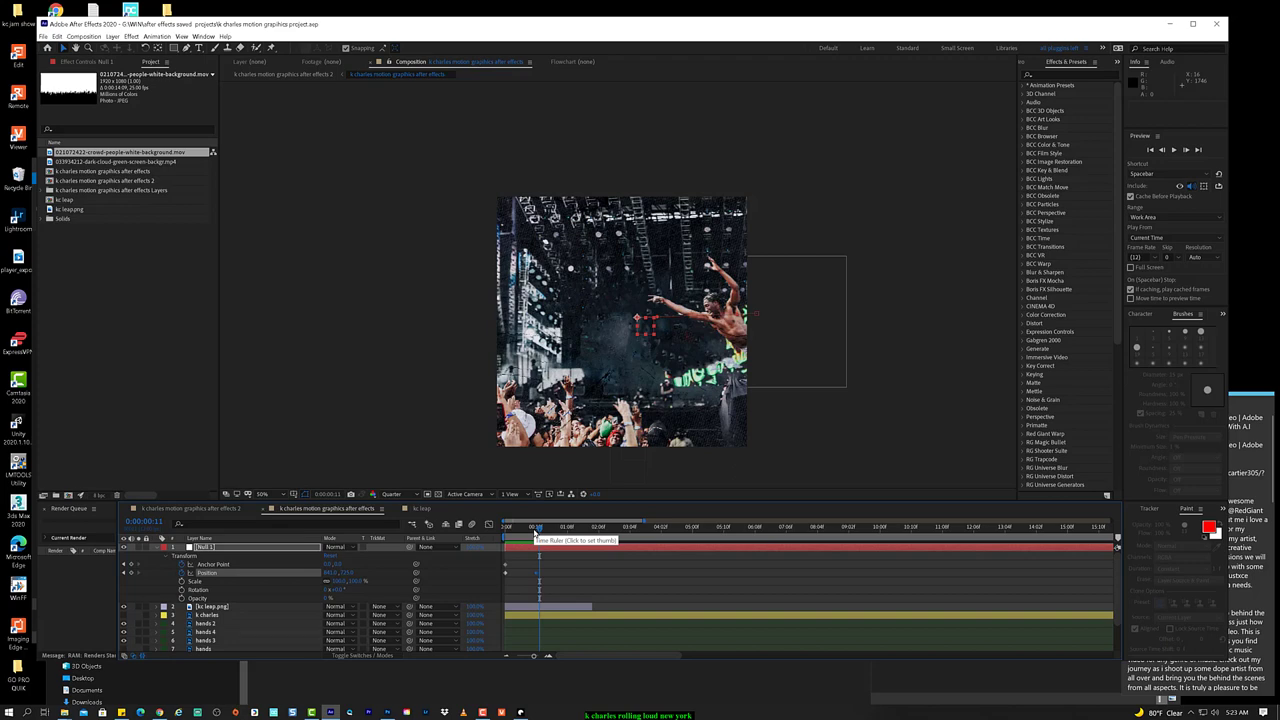
pyautogui.press('pagedown')
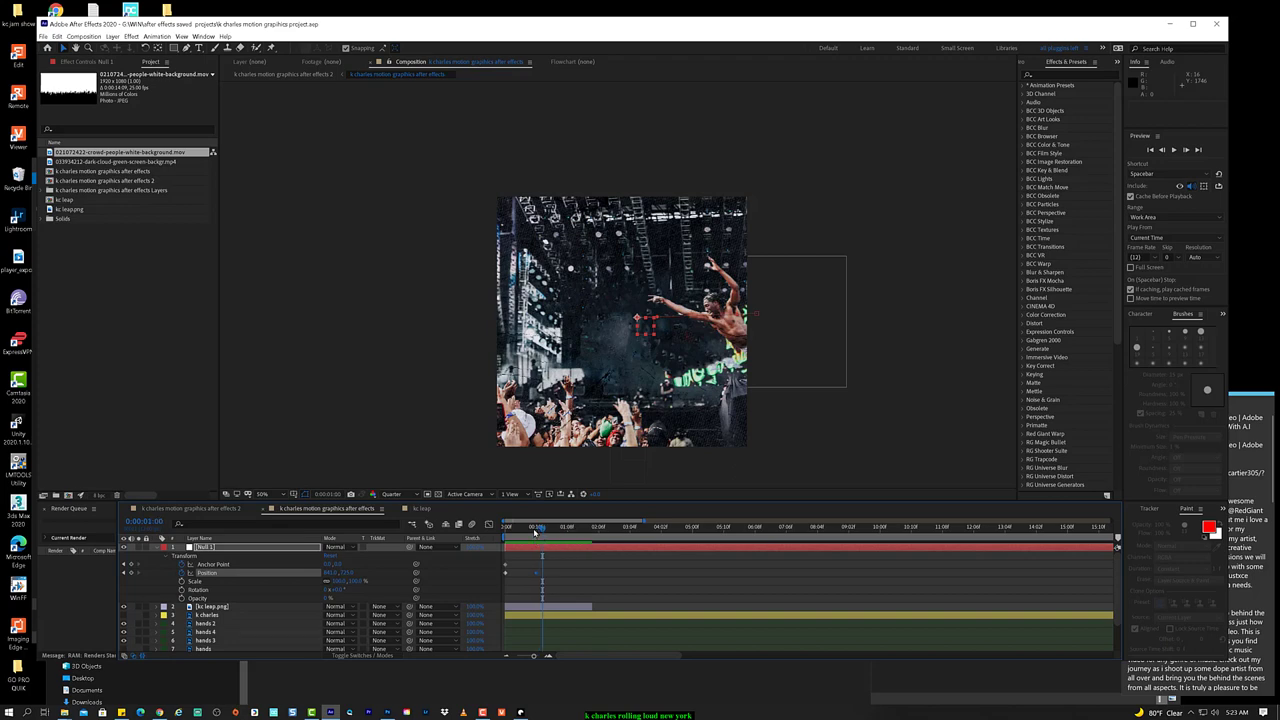
pyautogui.press('pagedown')
pyautogui.press('pagedown')
pyautogui.press('pagedown')
pyautogui.press('pagedown')
pyautogui.press('pagedown')
pyautogui.press('pagedown')
pyautogui.press('pagedown')
pyautogui.press('pagedown')
pyautogui.click(131, 572)
# Step: Nudge the null left and down, preview its motion path, and save the project
pyautogui.hotkey('shift', 'Left')
pyautogui.hotkey('shift', 'Left')
pyautogui.hotkey('shift', 'Left')
pyautogui.hotkey('shift', 'Left')
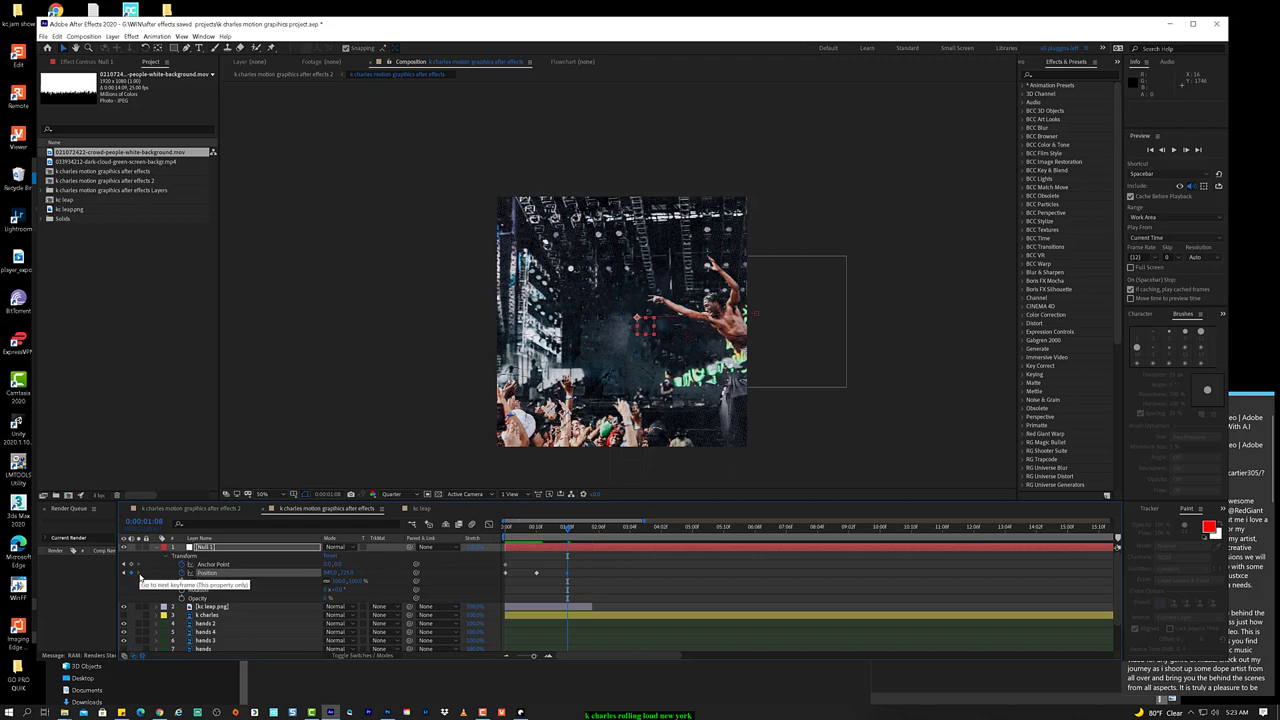
pyautogui.hotkey('shift', 'Left')
pyautogui.hotkey('shift', 'Left')
pyautogui.hotkey('shift', 'Left')
pyautogui.hotkey('shift', 'Left')
pyautogui.hotkey('shift', 'Left')
pyautogui.hotkey('shift', 'Left')
pyautogui.hotkey('shift', 'Left')
pyautogui.hotkey('shift', 'Left')
pyautogui.hotkey('shift', 'Down')
pyautogui.hotkey('shift', 'Down')
pyautogui.hotkey('shift', 'Down')
pyautogui.hotkey('shift', 'Down')
pyautogui.hotkey('shift', 'Down')
pyautogui.hotkey('shift', 'Down')
pyautogui.hotkey('shift', 'Down')
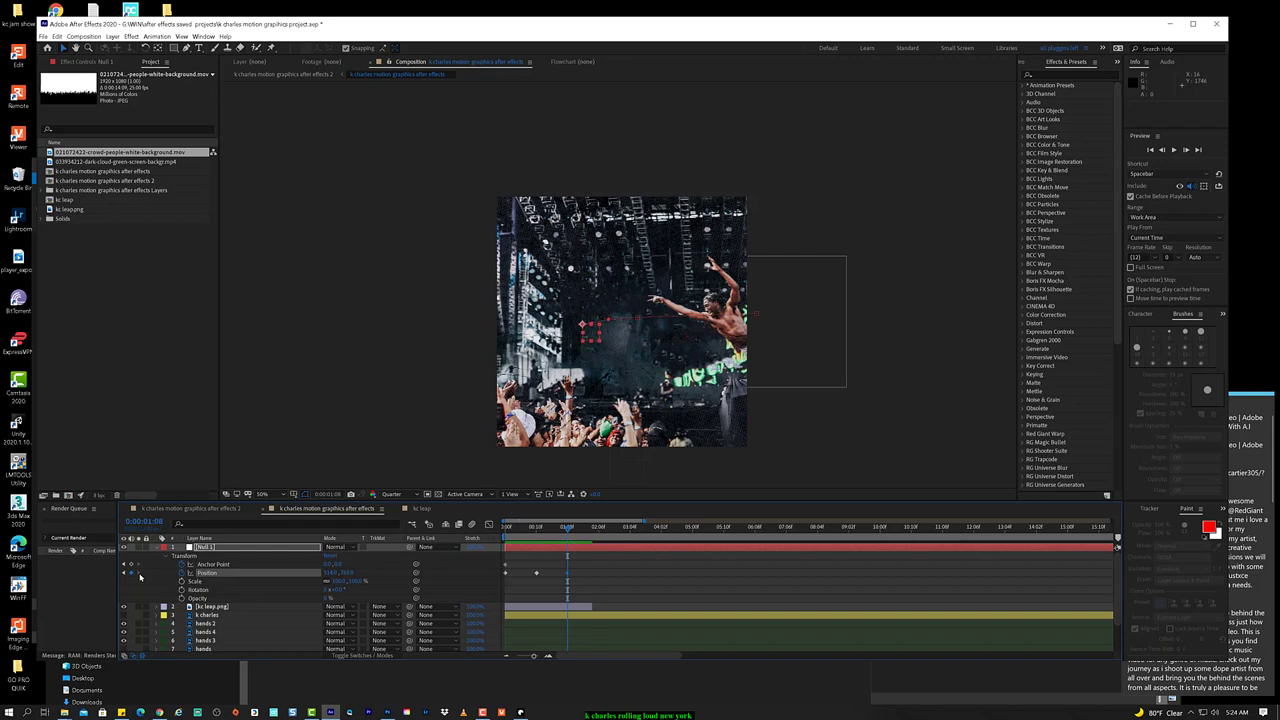
pyautogui.hotkey('shift', 'Down')
pyautogui.hotkey('shift', 'Down')
pyautogui.hotkey('shift', 'Left')
pyautogui.hotkey('shift', 'Left')
pyautogui.hotkey('shift', 'Left')
pyautogui.hotkey('shift', 'Left')
pyautogui.hotkey('shift', 'Left')
pyautogui.moveTo(567, 540); pyautogui.dragTo(430, 570)
pyautogui.hotkey('ctrl', 's')
# Step: Scrub forward along the timeline to preview Null 1's motion
pyautogui.moveTo(506, 529); pyautogui.dragTo(530, 533)
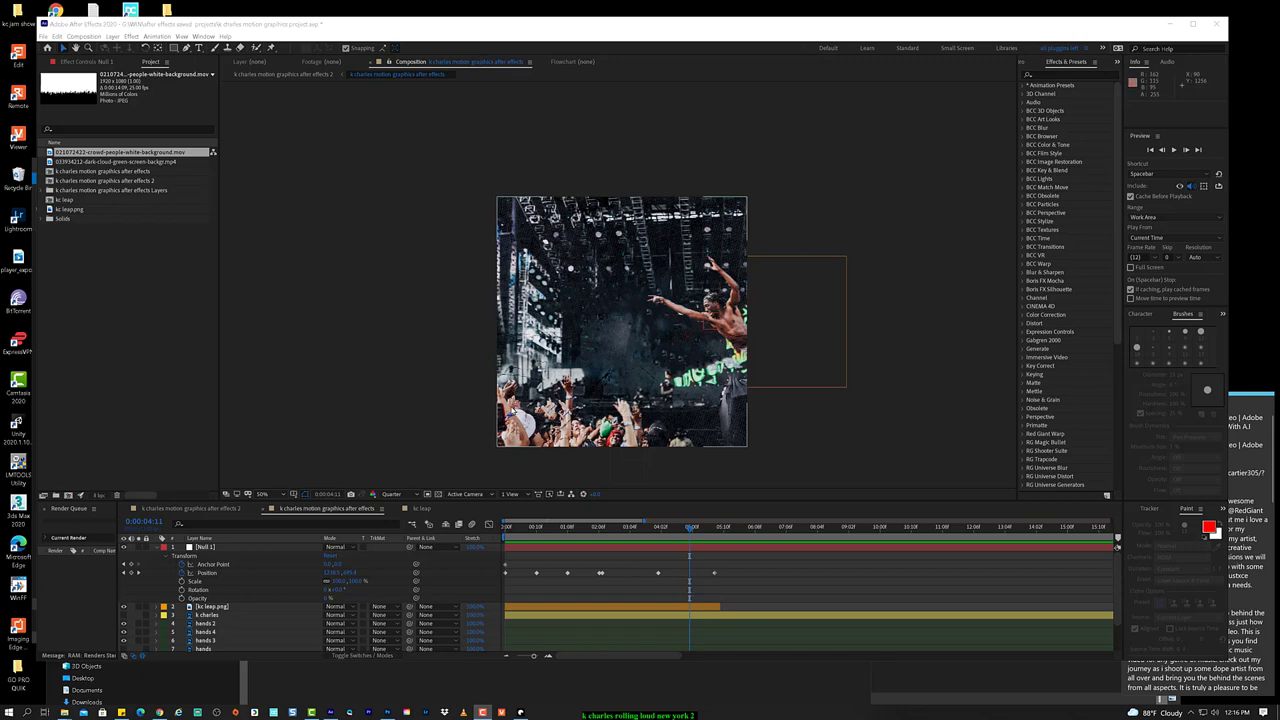
pyautogui.click(843, 24)
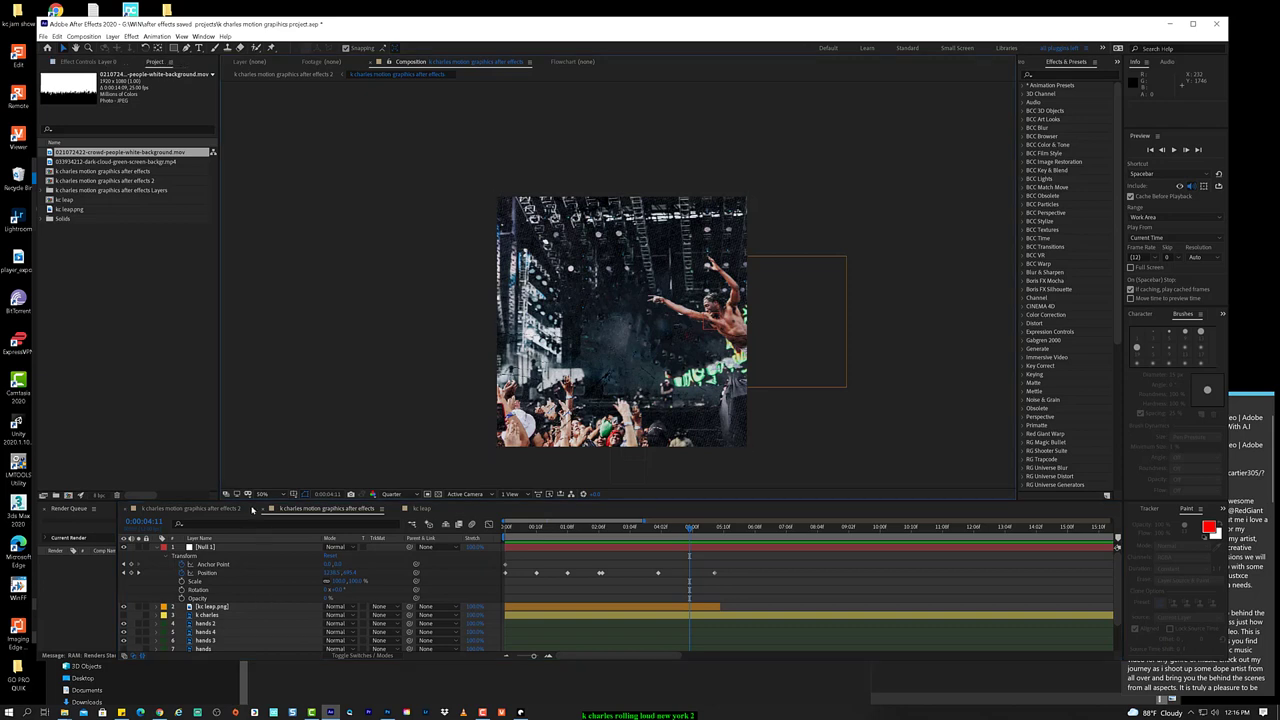
pyautogui.click(249, 546)
pyautogui.scroll(-2, 251, 582)
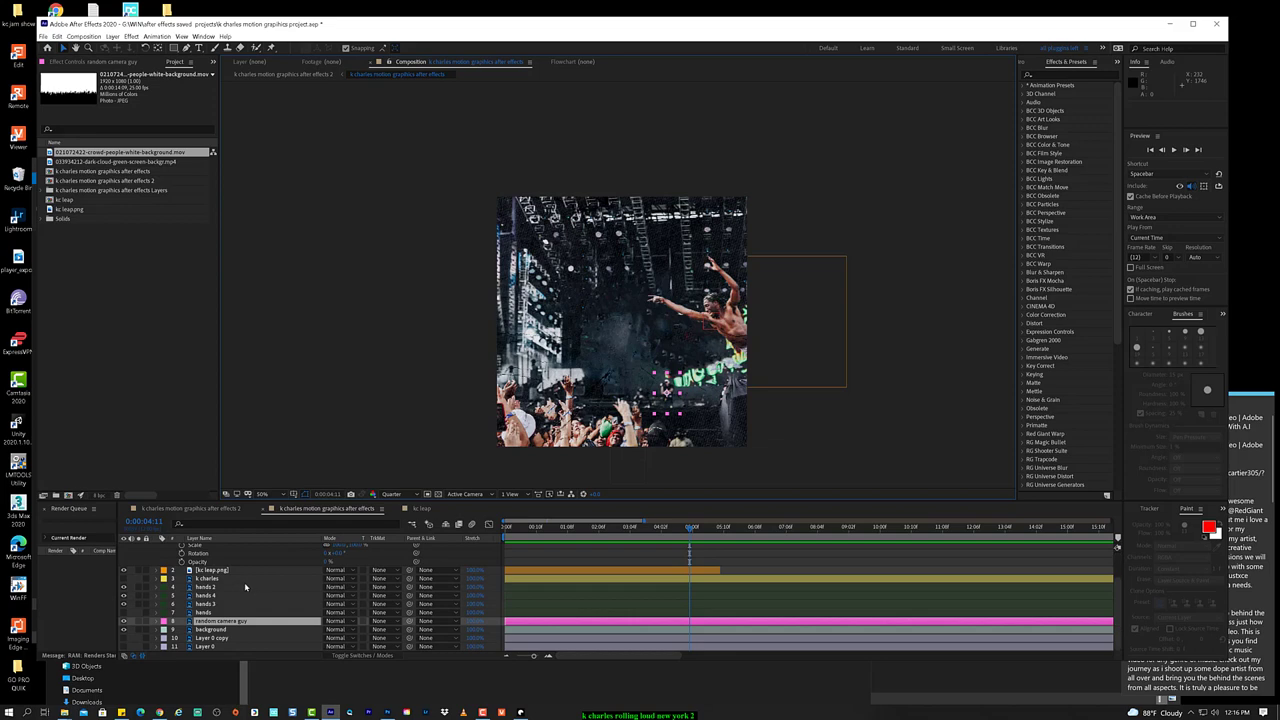
pyautogui.hotkey('ctrl', 'Down')
pyautogui.hotkey('ctrl', 'Down')
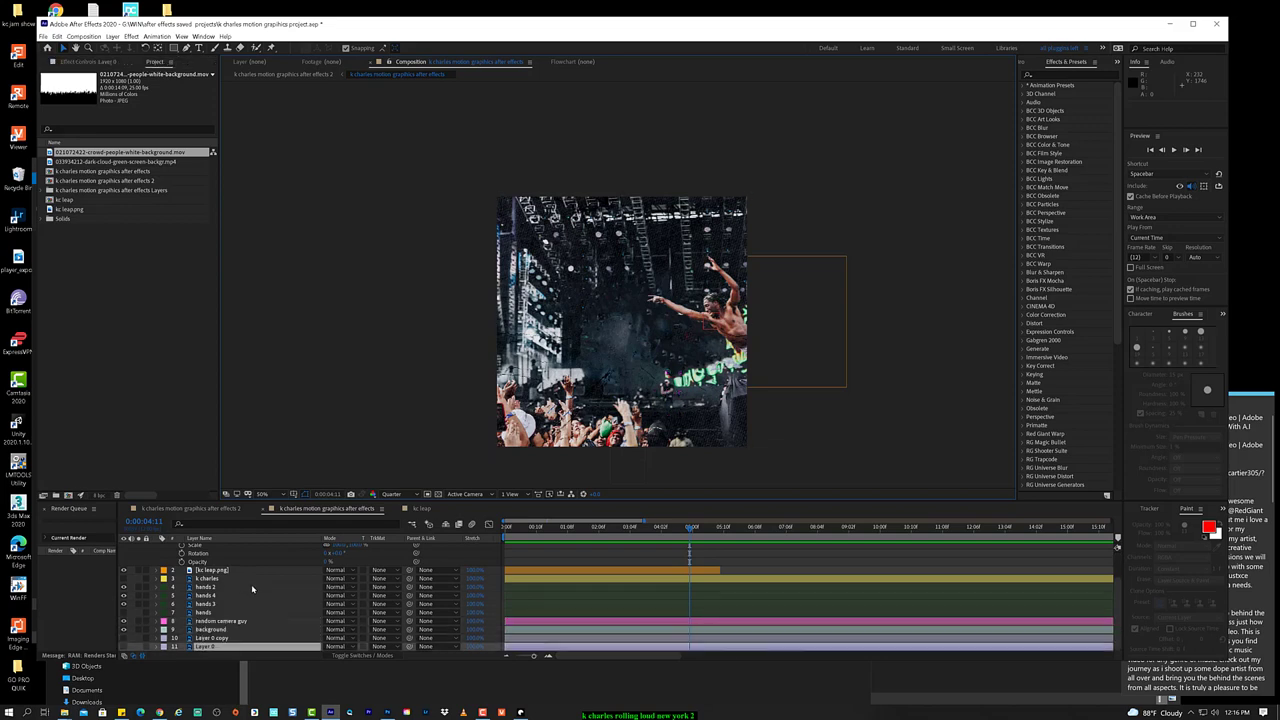
pyautogui.scroll(2, 251, 584)
pyautogui.hotkey('ctrl', 'Up')
pyautogui.hotkey('ctrl', 'Down')
pyautogui.hotkey('ctrl', 'Down')
pyautogui.hotkey('ctrl', 'Down')
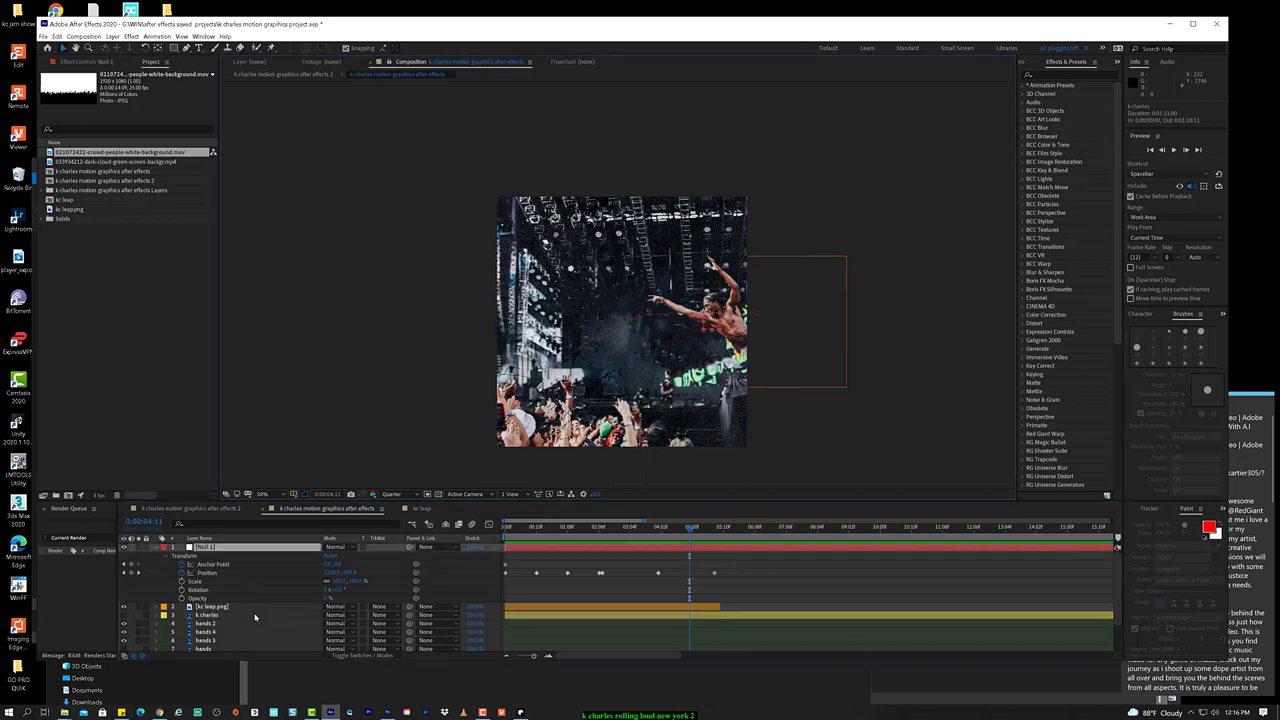
# Step: Select the kc leap.png layer and drag its out point past the six-second mark
pyautogui.click(252, 610)
pyautogui.hotkey('ctrl', 'Up')
pyautogui.hotkey('ctrl', '`')
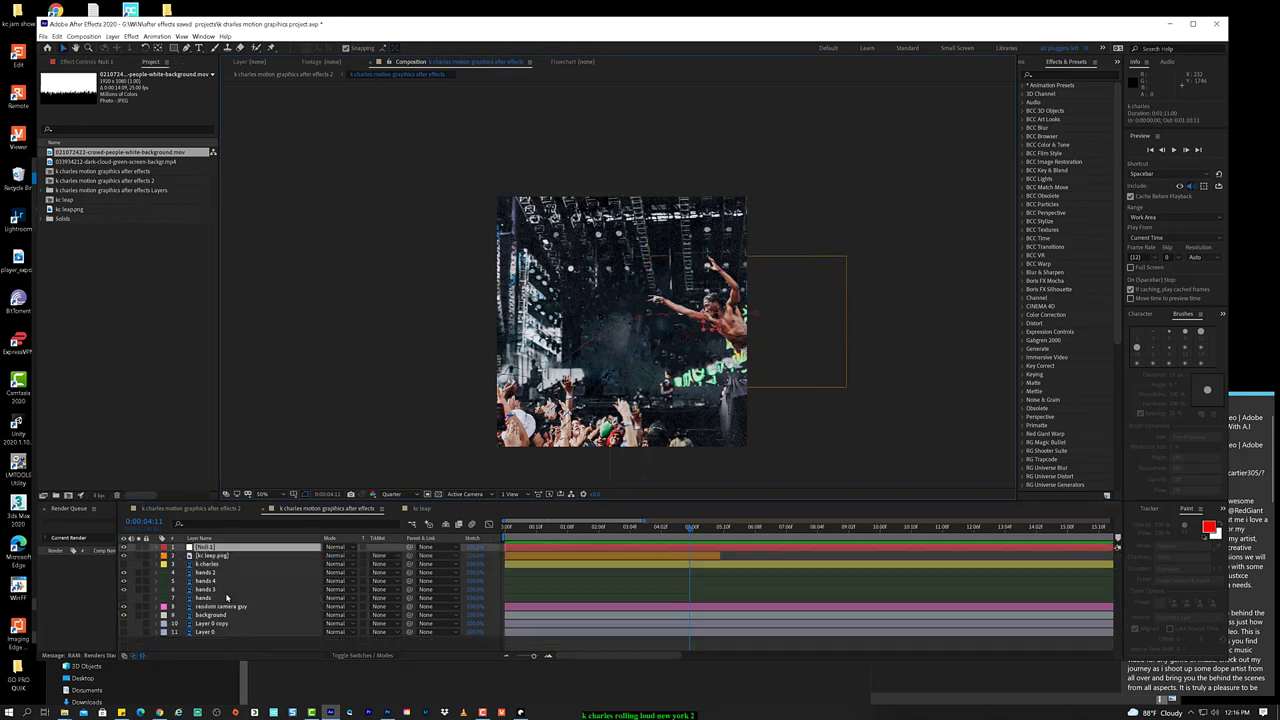
pyautogui.hotkey('ctrl', 'Down')
pyautogui.hotkey('ctrl', 'Up')
pyautogui.hotkey('ctrl', 'Down')
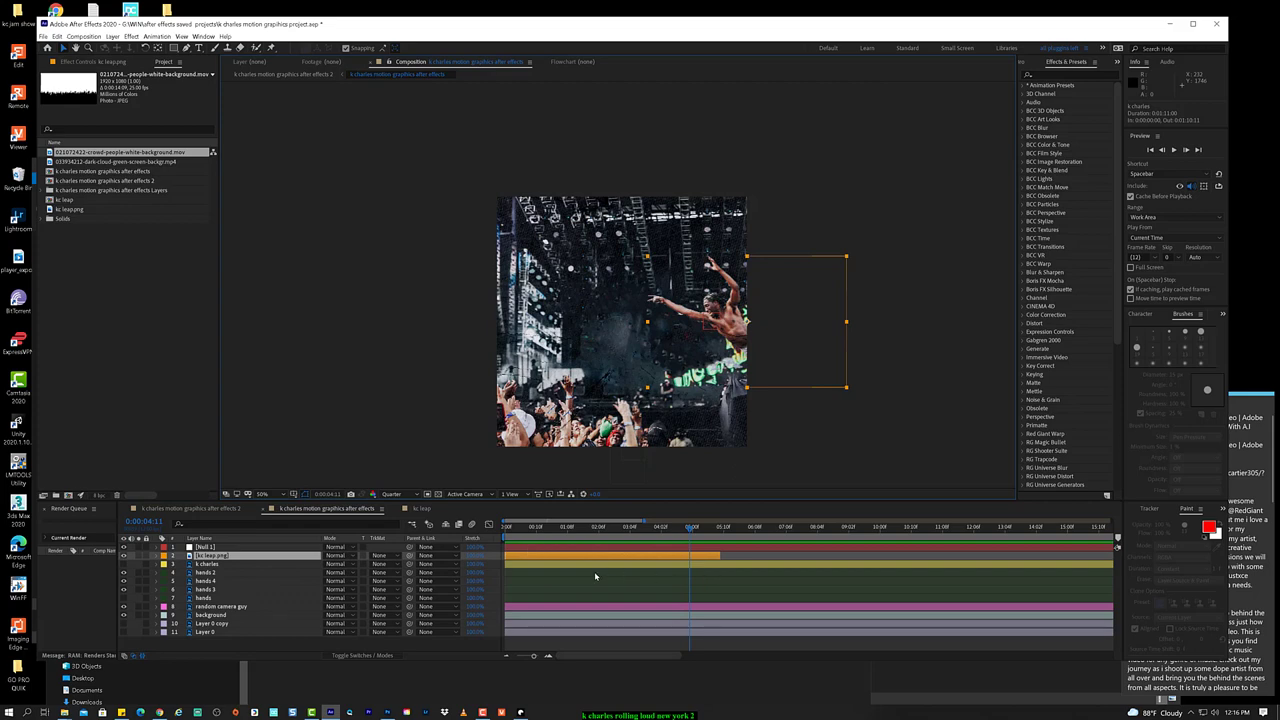
pyautogui.hotkey('ctrl', 'Up')
pyautogui.hotkey('ctrl', 'Down')
pyautogui.click(703, 526)
pyautogui.moveTo(641, 546); pyautogui.dragTo(740, 554)
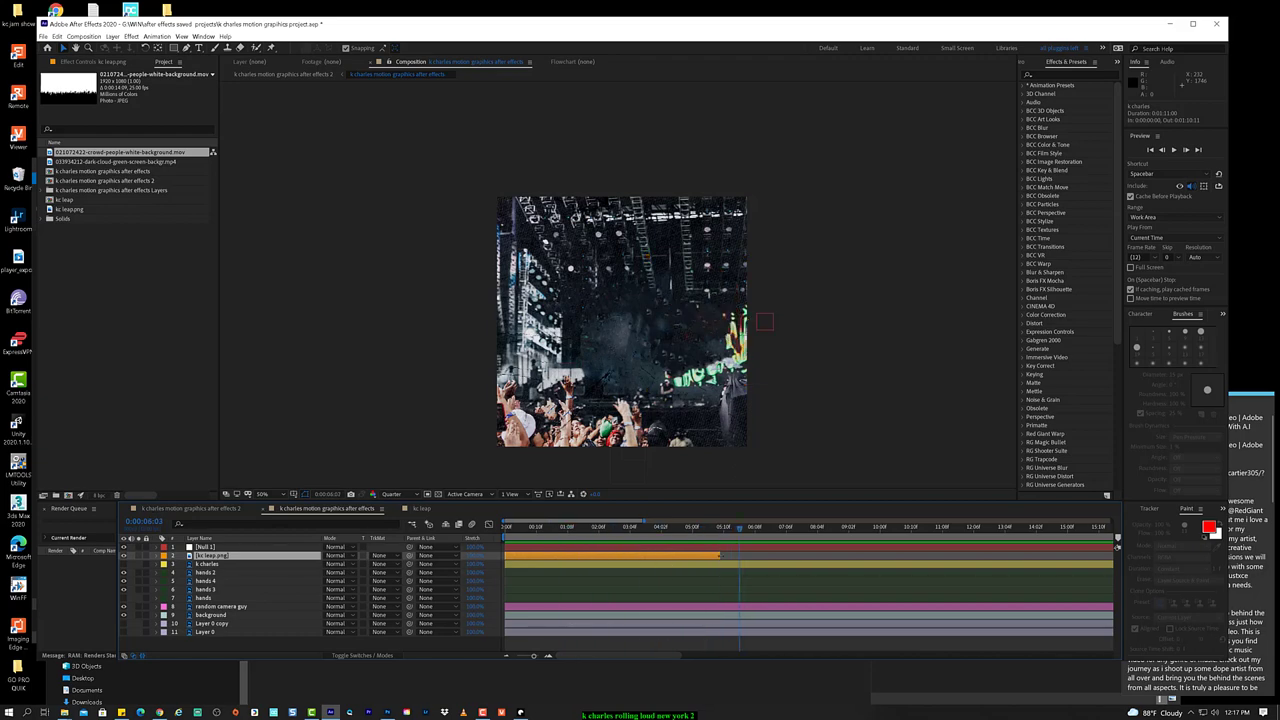
pyautogui.moveTo(718, 555); pyautogui.dragTo(890, 555)
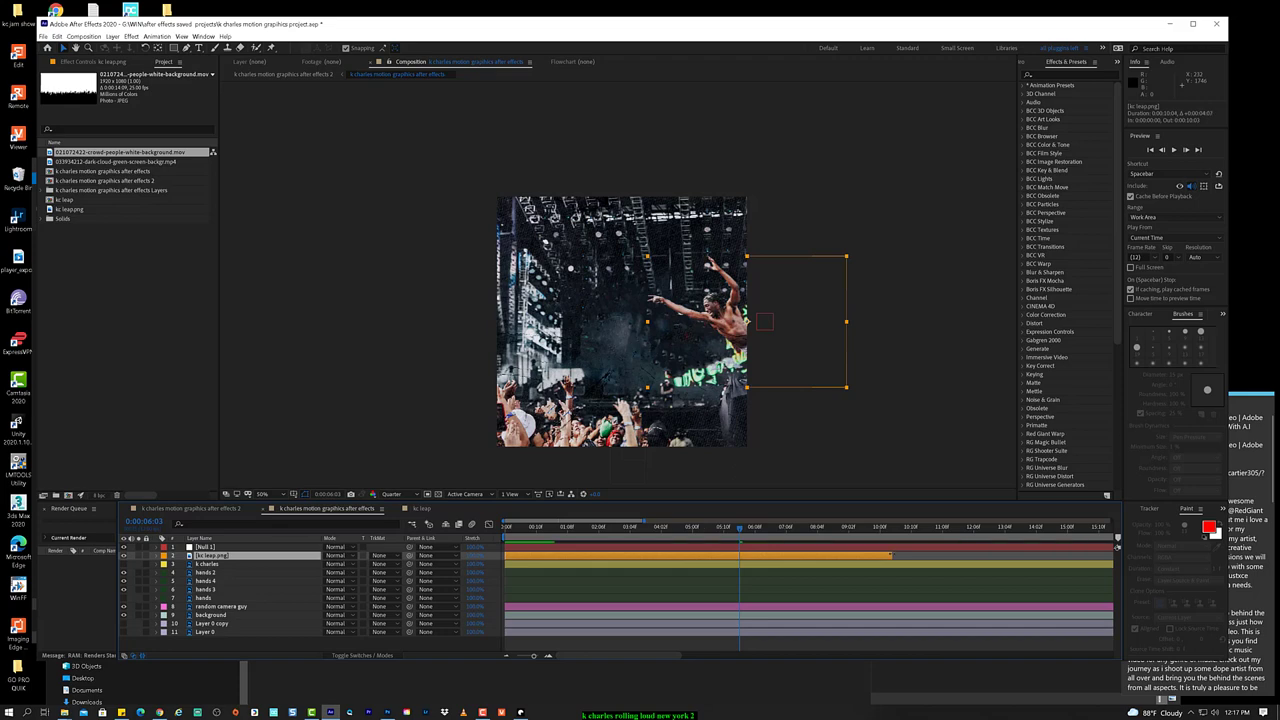
# Step: Trim Null 1's out point to the current time near five seconds with Alt+]
pyautogui.click(765, 529)
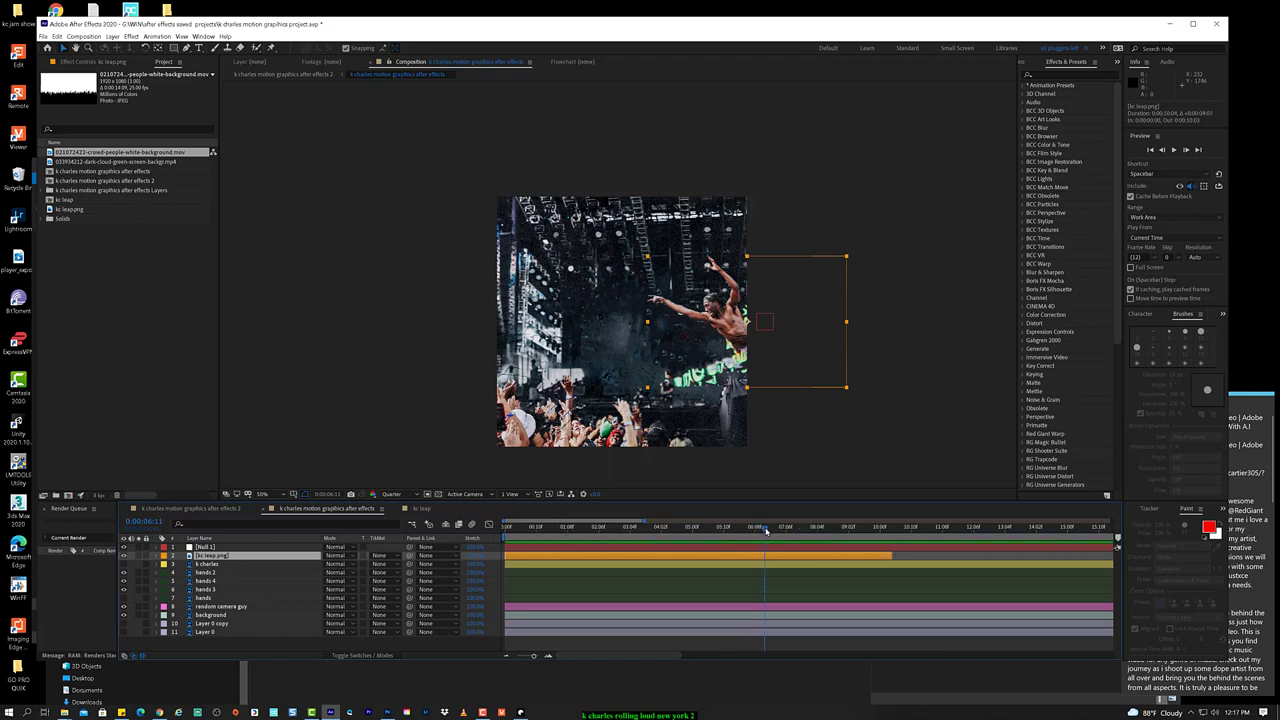
pyautogui.moveTo(766, 531); pyautogui.dragTo(731, 538)
pyautogui.click(730, 551)
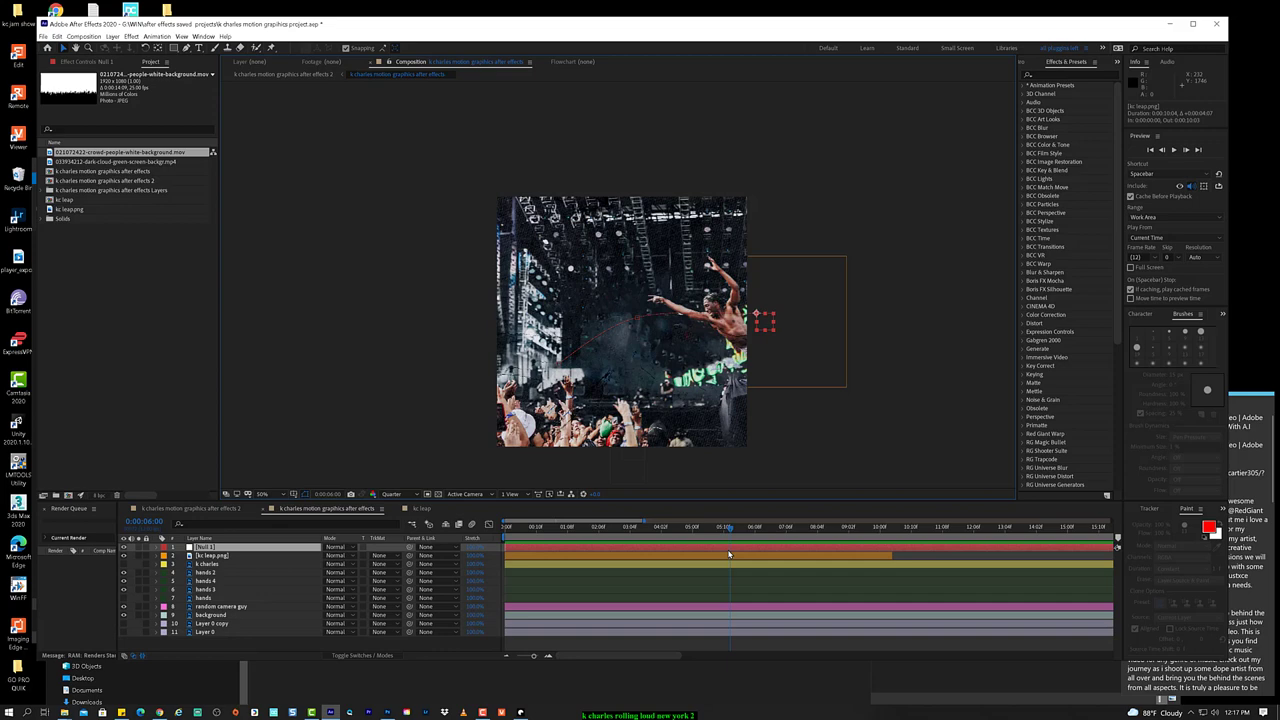
pyautogui.hotkey('alt', ']')
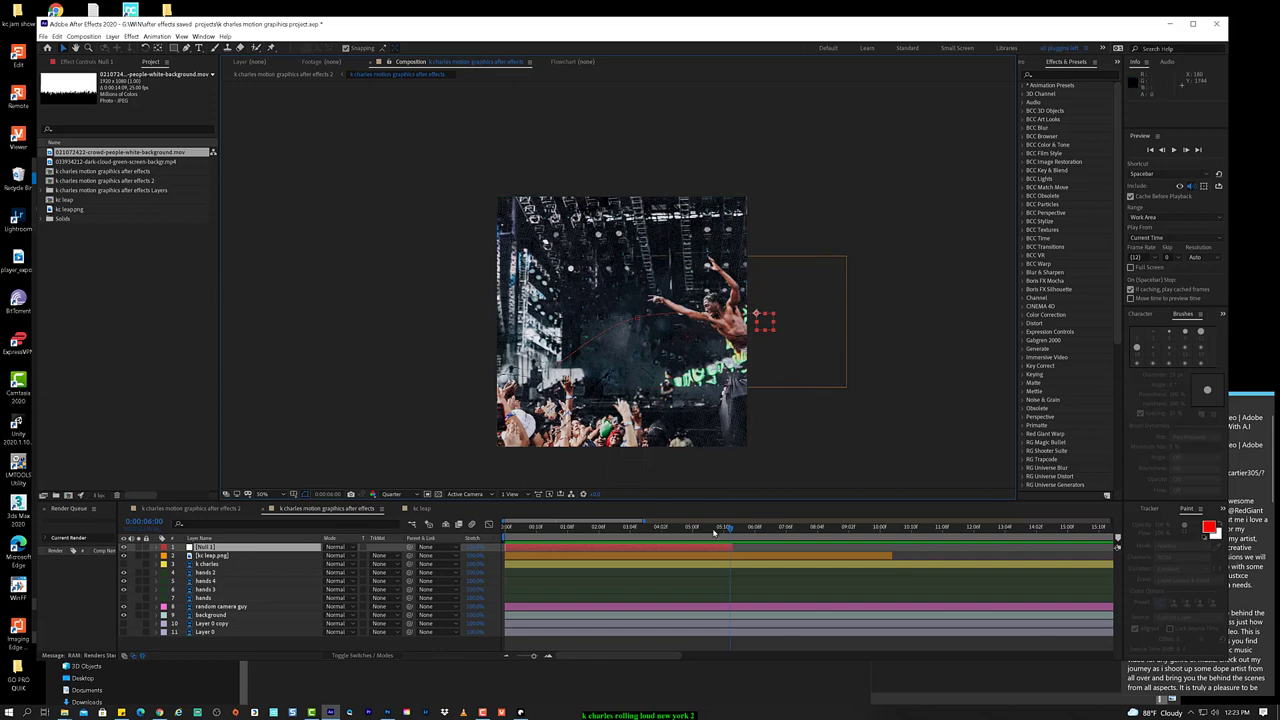
# Step: Trim Null 1's out point to the current frame and show the leaping performer copies layer
pyautogui.moveTo(715, 531); pyautogui.dragTo(894, 537)
pyautogui.hotkey('alt', ']')
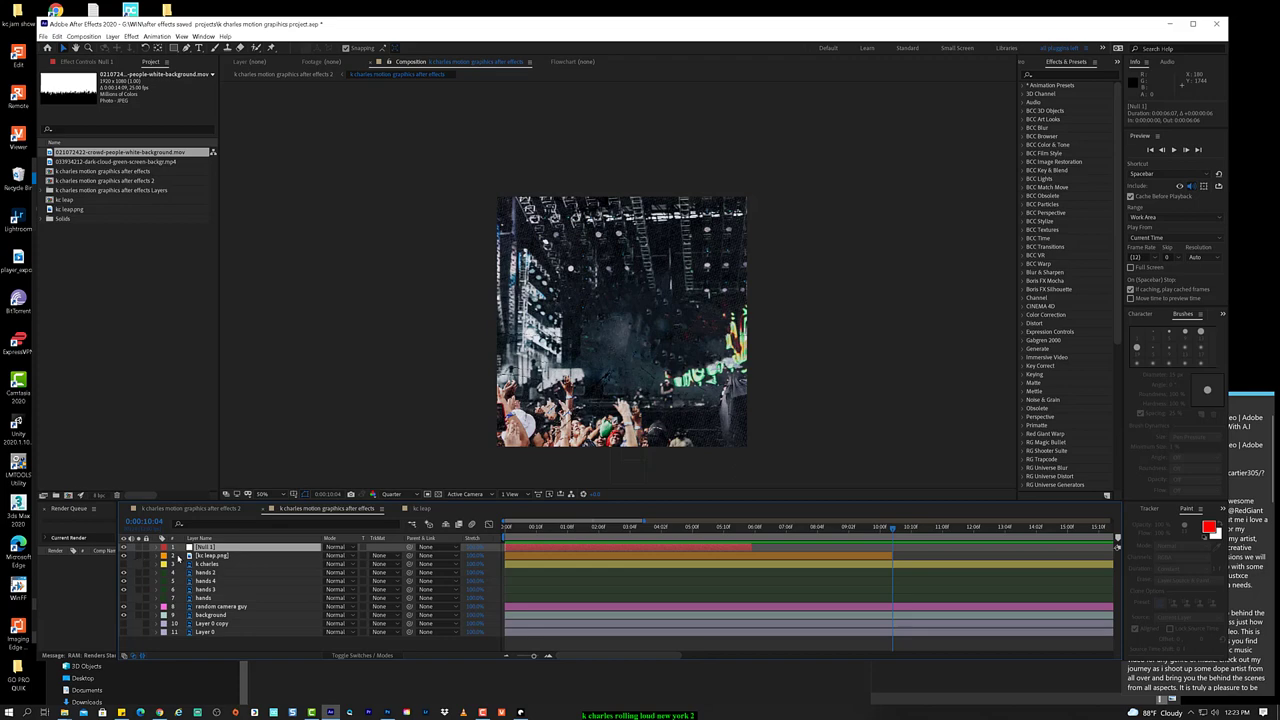
pyautogui.click(124, 571)
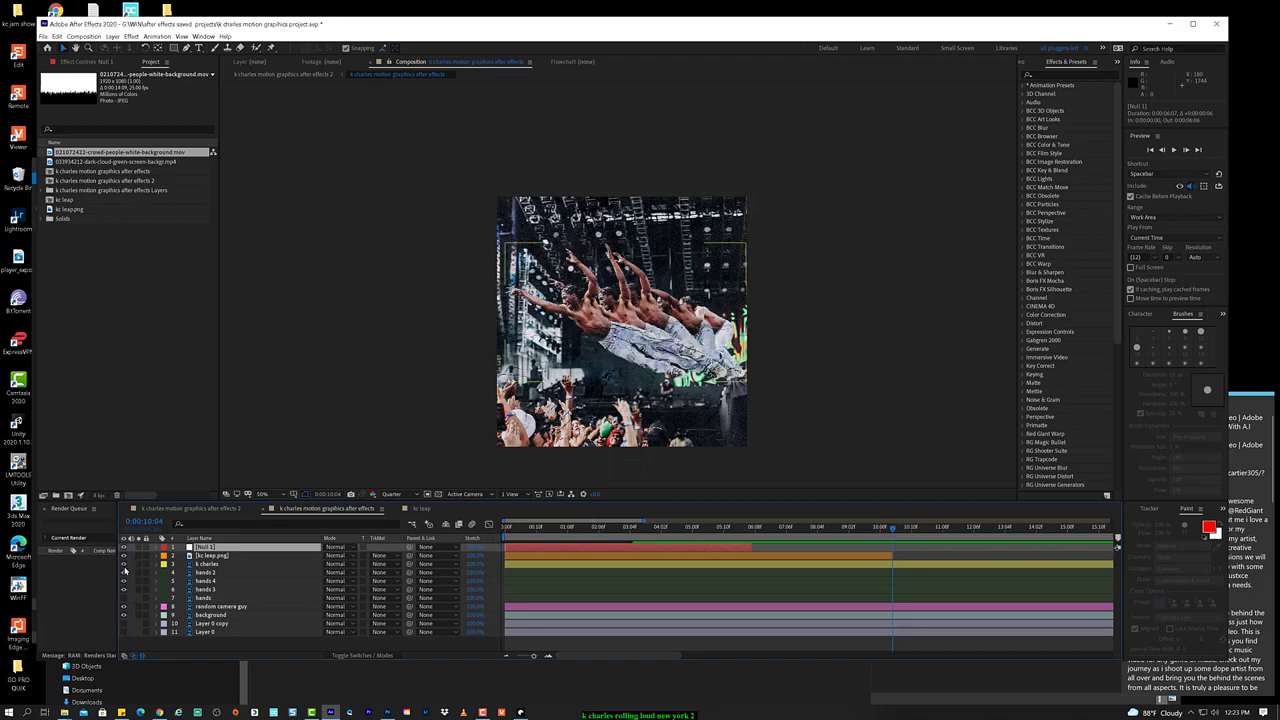
pyautogui.click(124, 571)
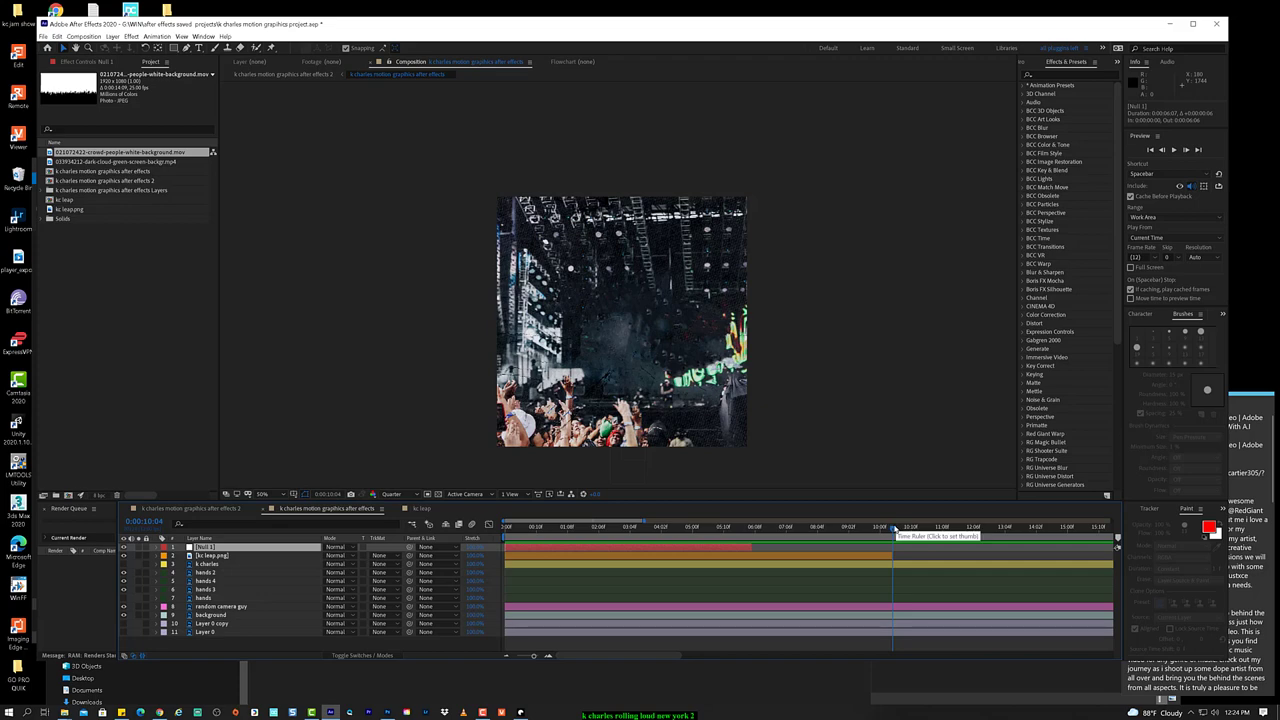
pyautogui.moveTo(893, 530); pyautogui.dragTo(794, 528)
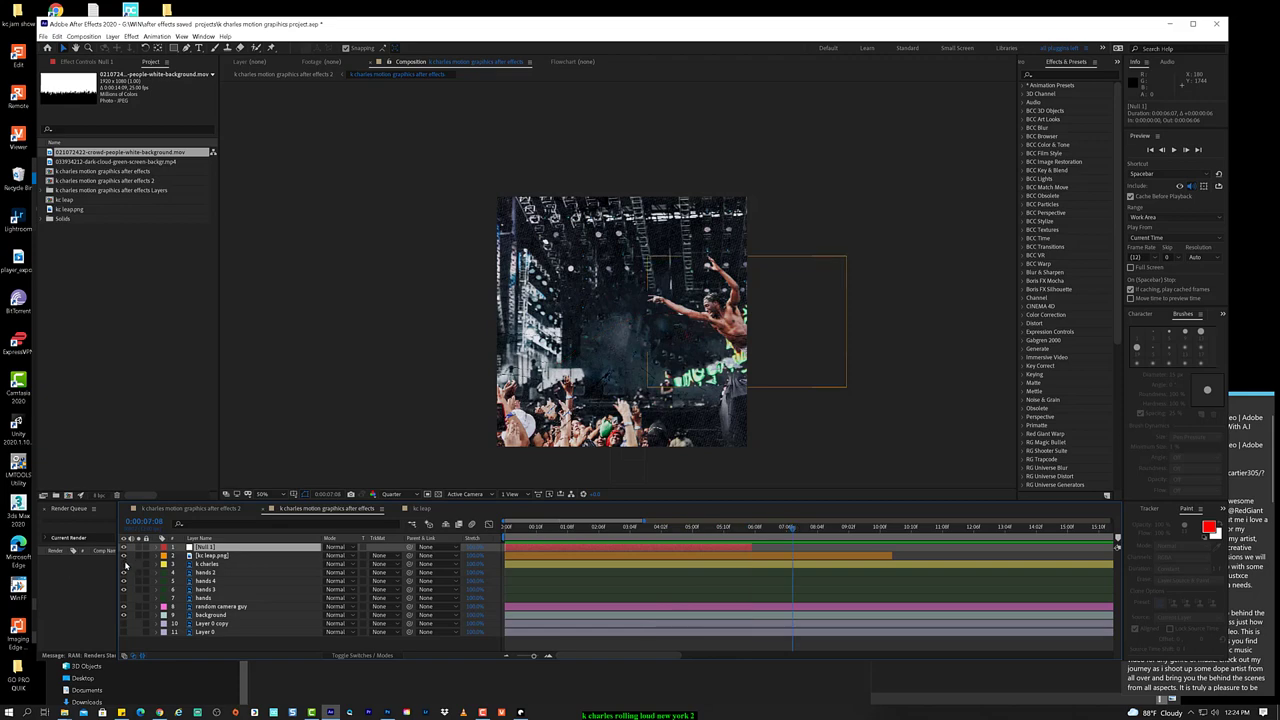
pyautogui.click(124, 564)
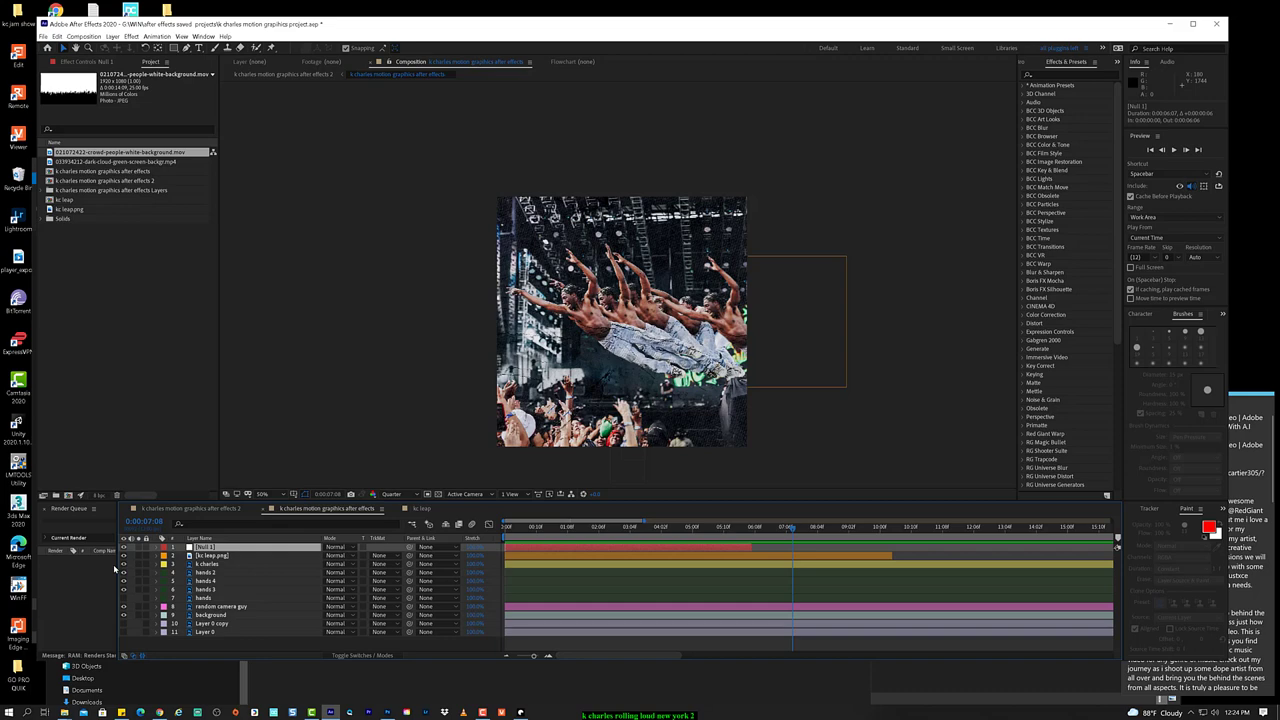
# Step: Change the composition frame rate from 12 to 60 fps in Composition Settings
pyautogui.click(84, 36)
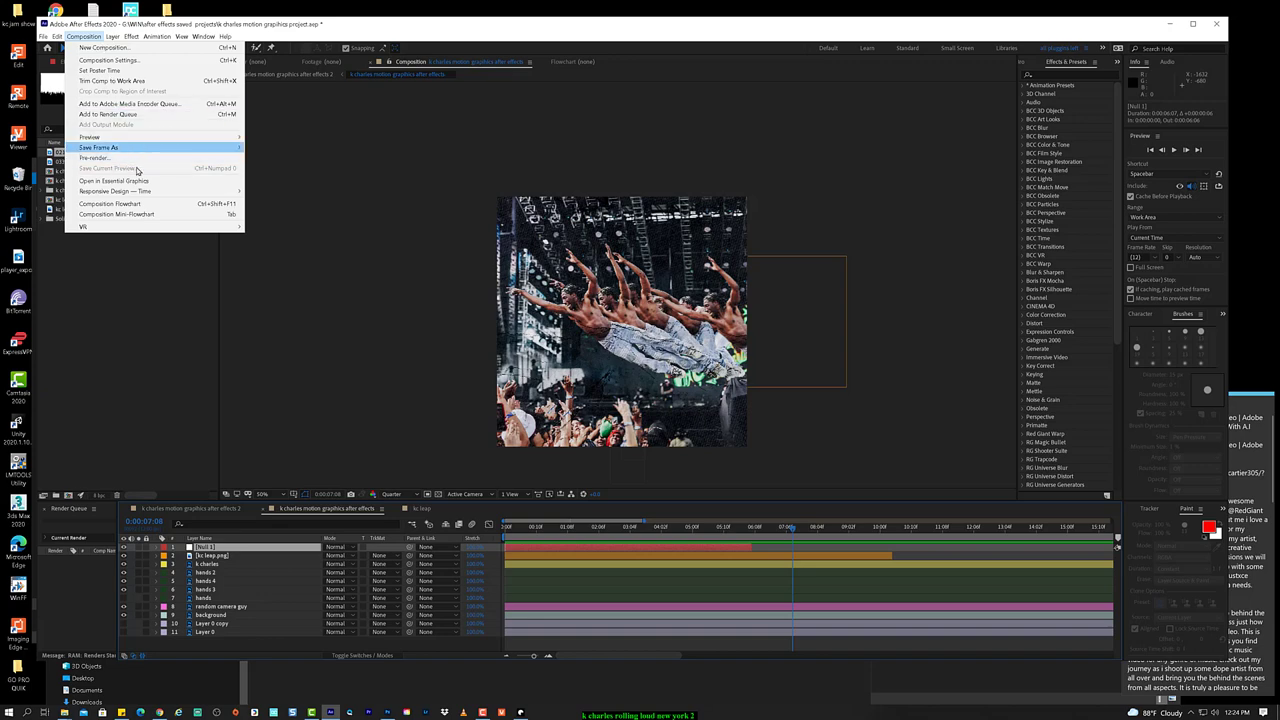
pyautogui.click(155, 65)
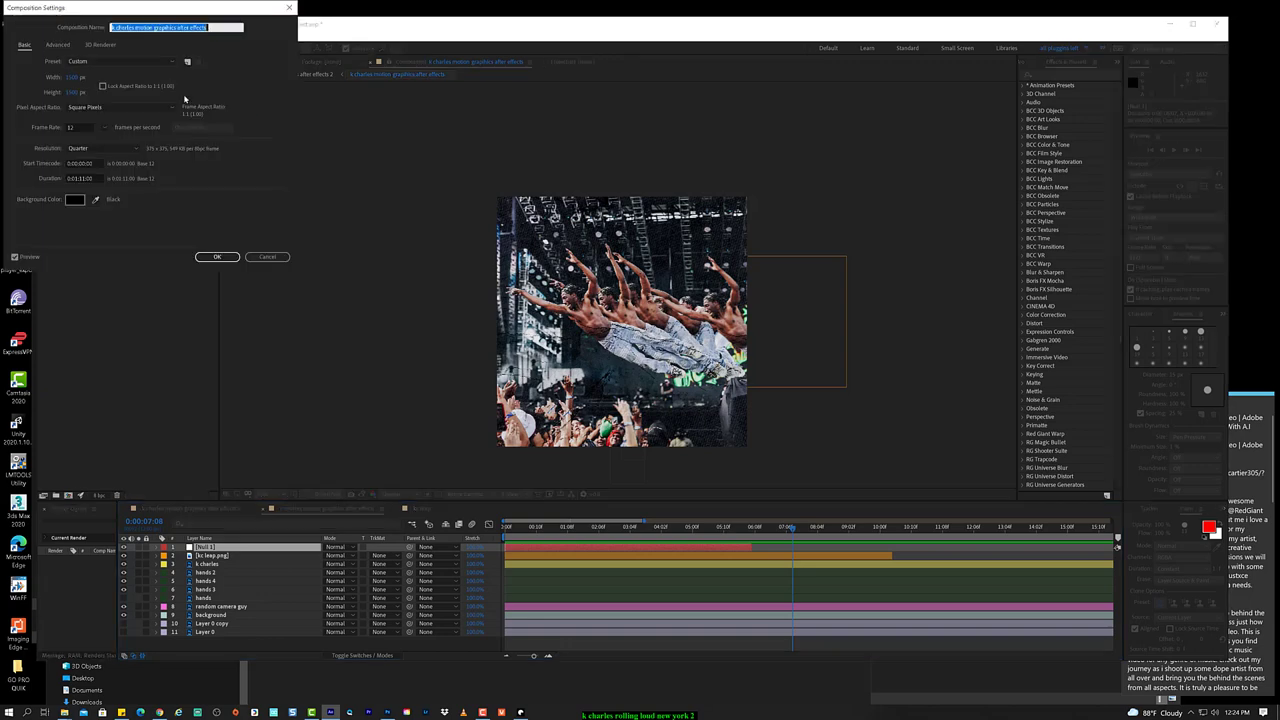
pyautogui.click(89, 126)
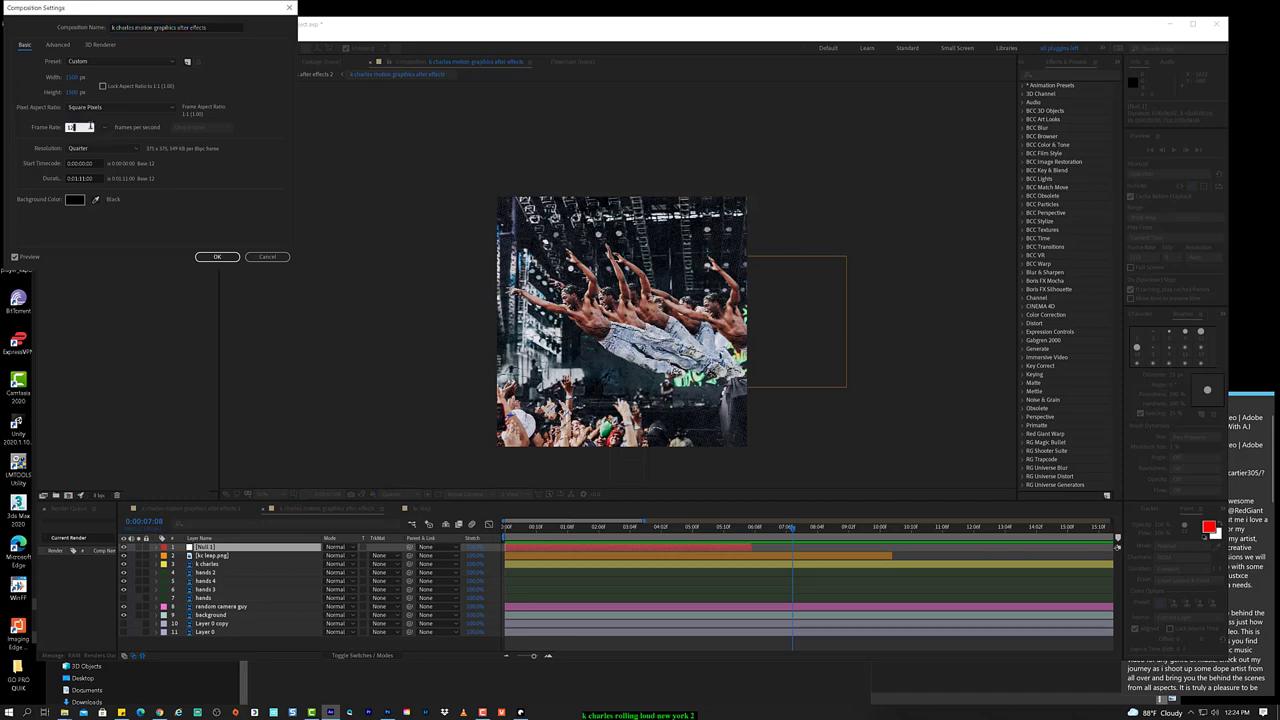
pyautogui.doubleClick(90, 126)
pyautogui.write('60')
pyautogui.click(211, 258)
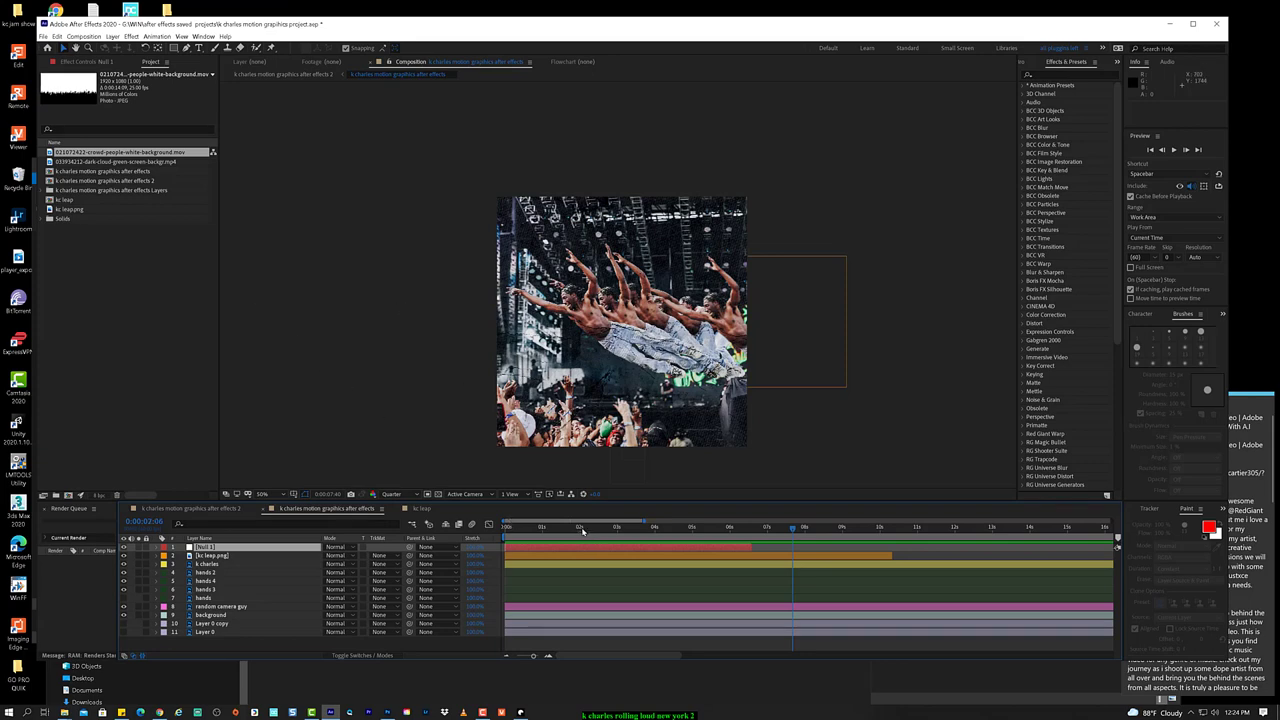
pyautogui.moveTo(585, 532); pyautogui.dragTo(507, 528)
pyautogui.moveTo(573, 529)
pyautogui.mouseDown()
pyautogui.moveTo(500, 530)
pyautogui.moveTo(829, 562)
pyautogui.mouseUp()
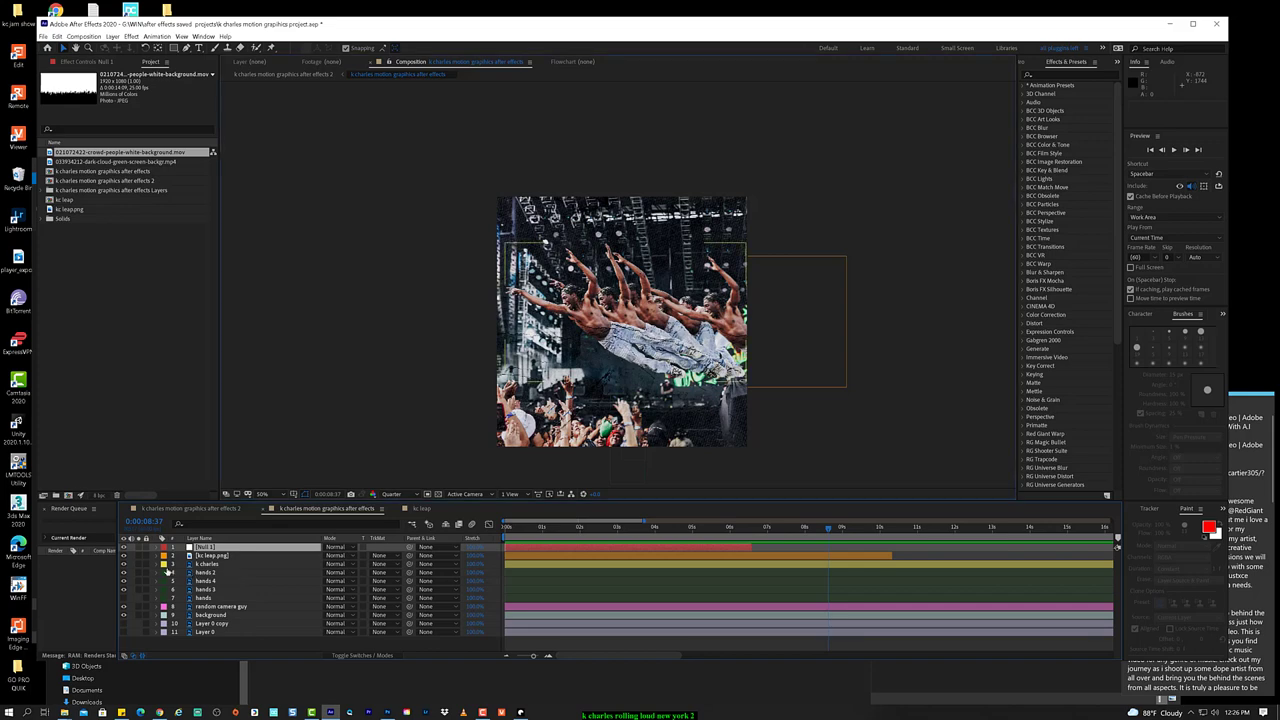
pyautogui.click(181, 555)
pyautogui.click(181, 565)
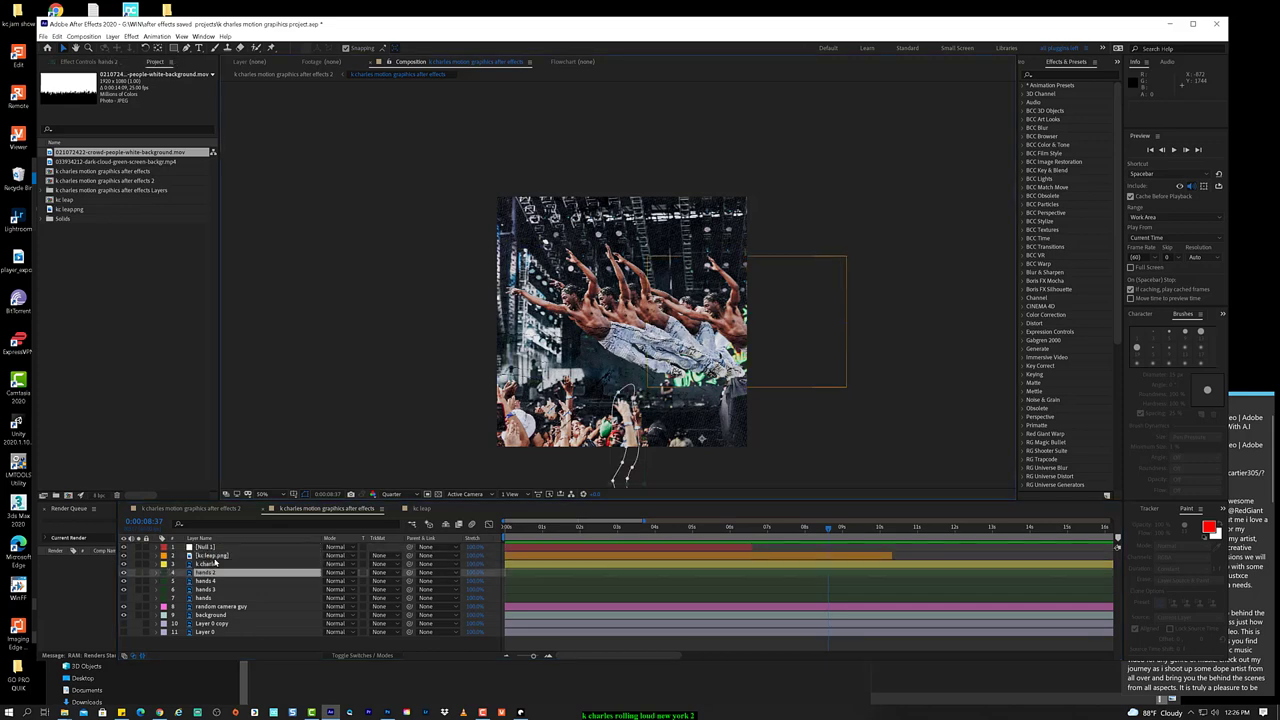
pyautogui.hotkey('ctrl', 'Up')
pyautogui.hotkey('ctrl', 'Up')
pyautogui.hotkey('ctrl', 'Down')
pyautogui.hotkey('ctrl', 'Down')
pyautogui.hotkey('ctrl', 'Down')
pyautogui.hotkey('ctrl', 'Down')
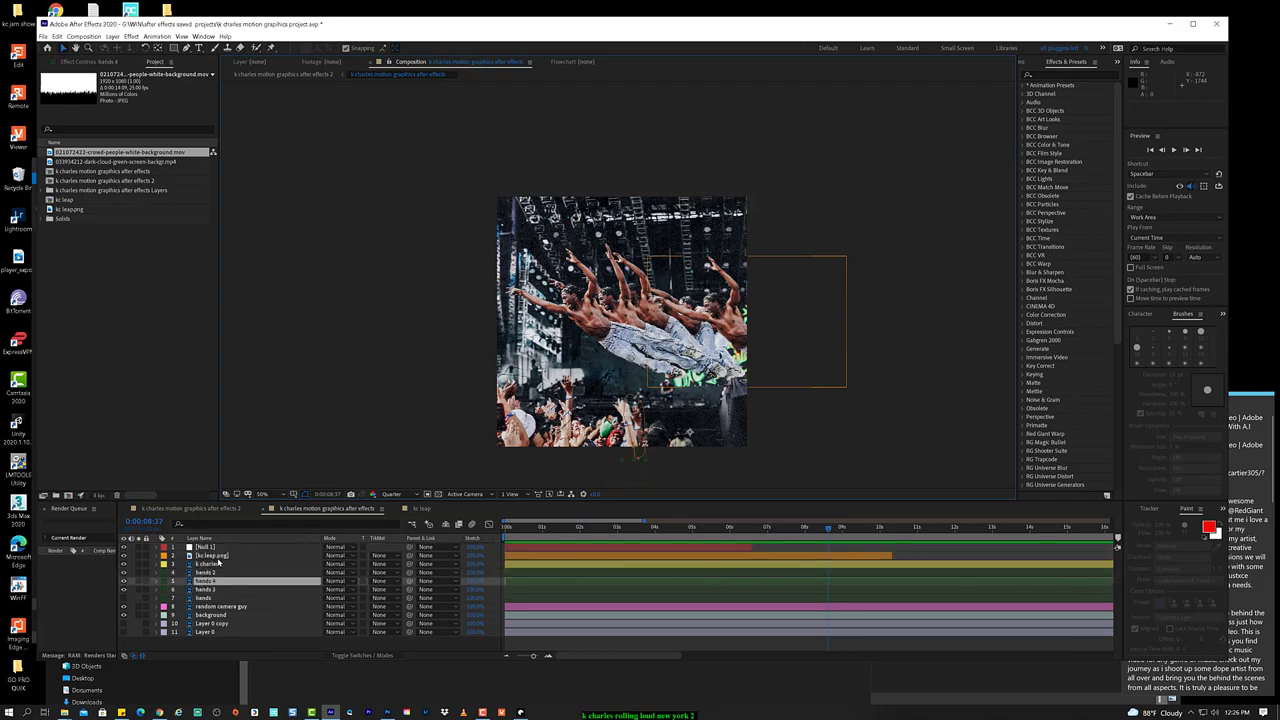
pyautogui.hotkey('ctrl', 'Down')
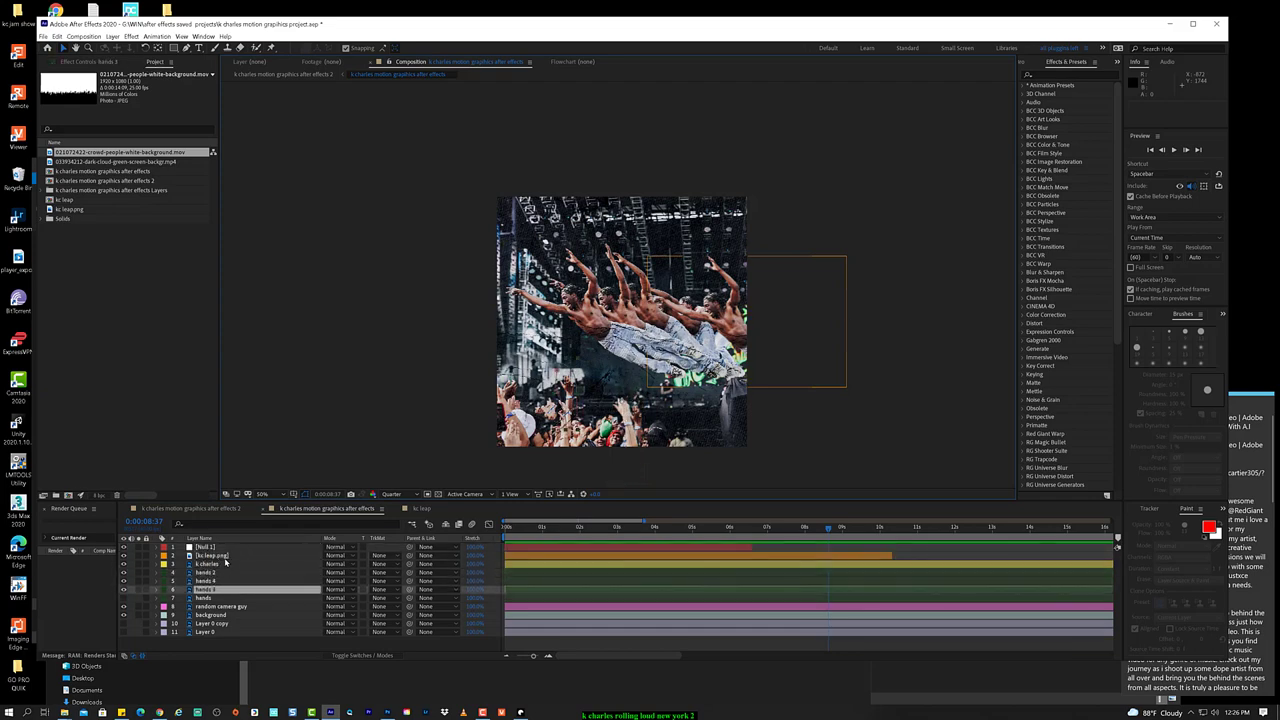
pyautogui.hotkey('ctrl', 'Up')
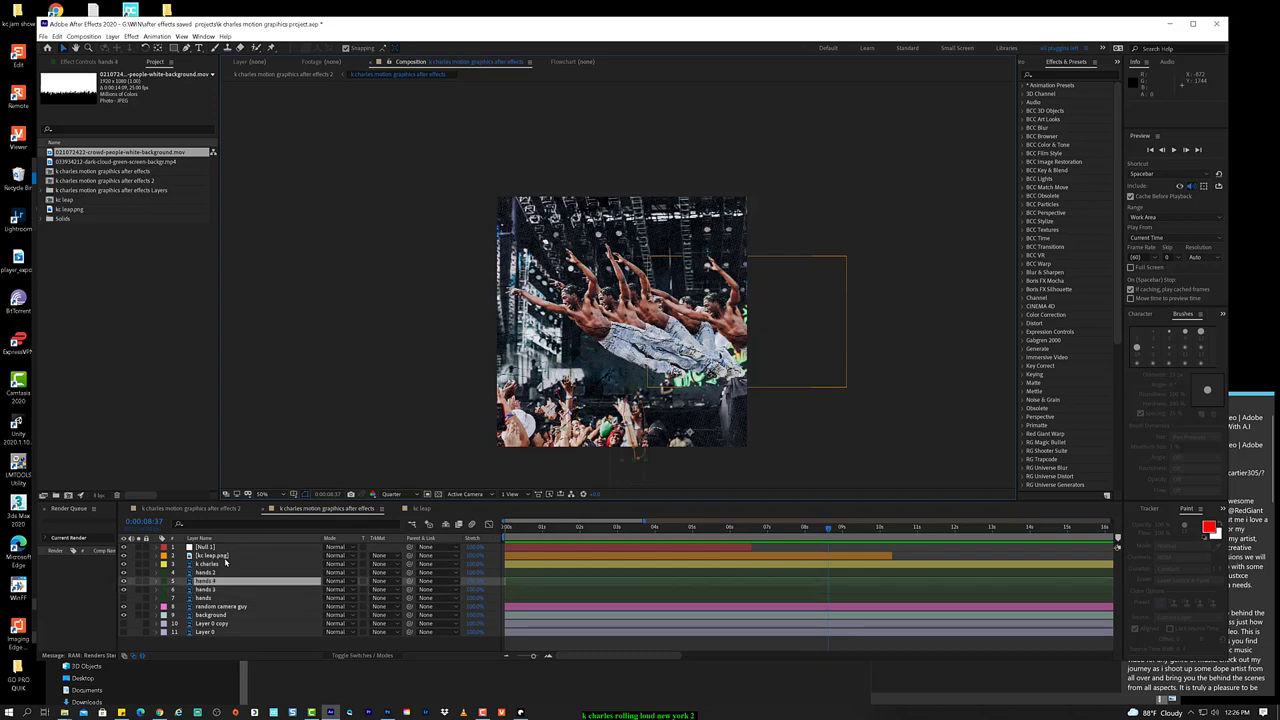
pyautogui.hotkey('ctrl', 'Down')
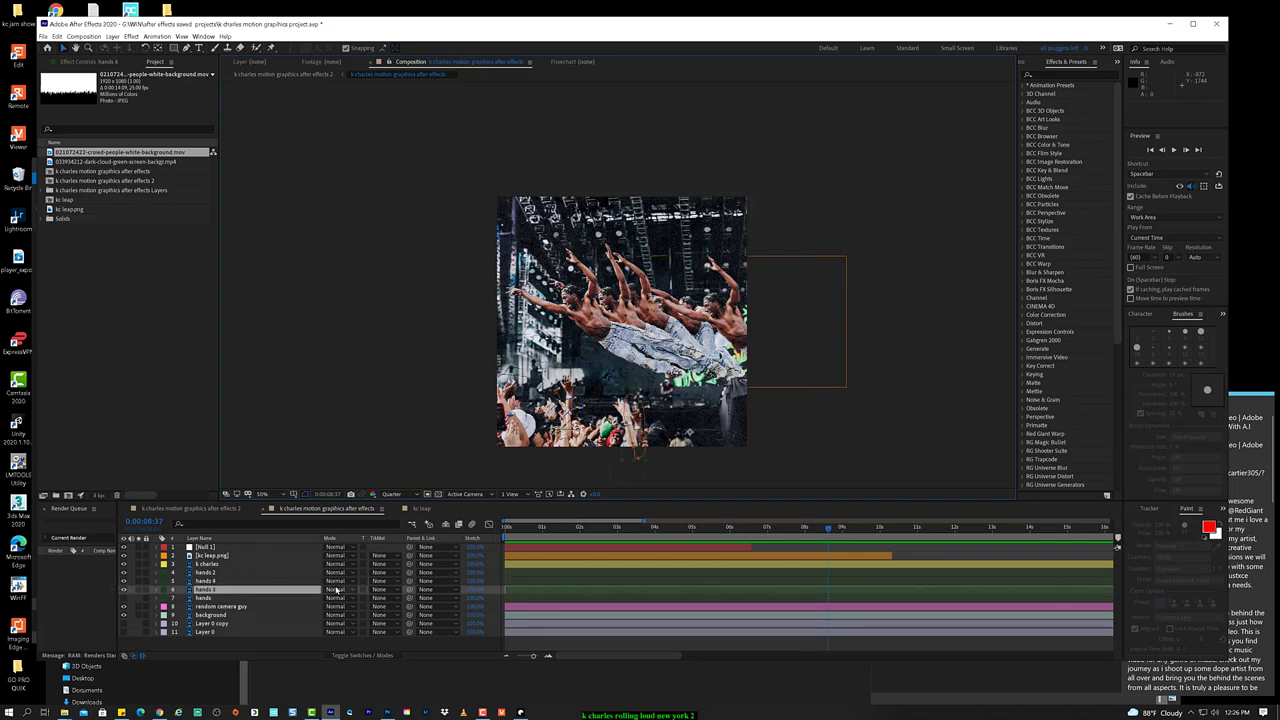
pyautogui.click(327, 582)
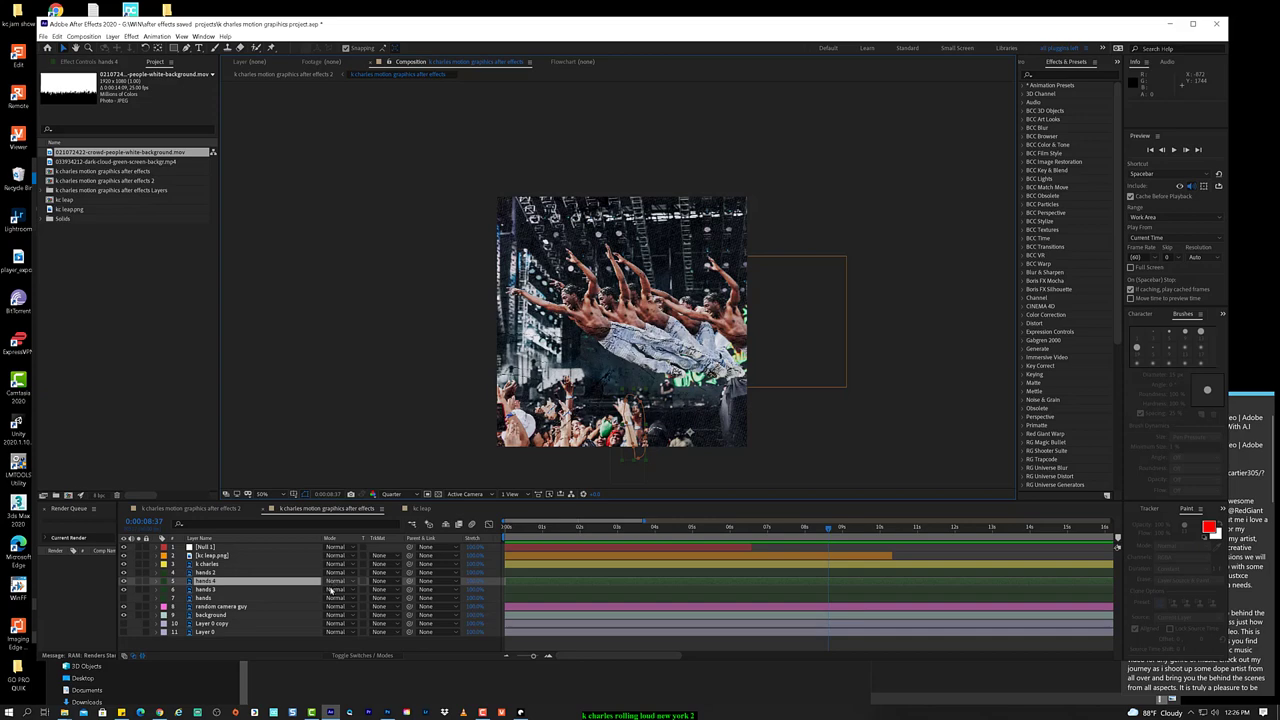
pyautogui.hotkey('ctrl', 'Down')
pyautogui.hotkey('ctrl', 'Down')
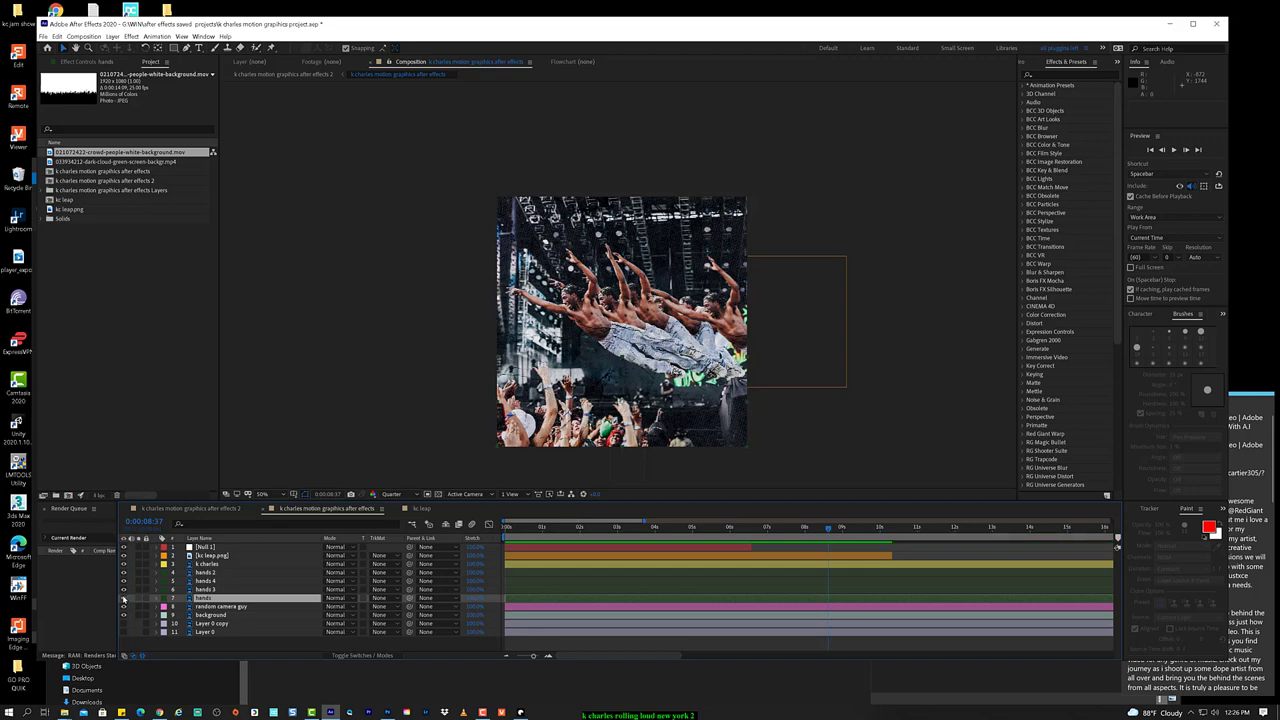
pyautogui.click(124, 599)
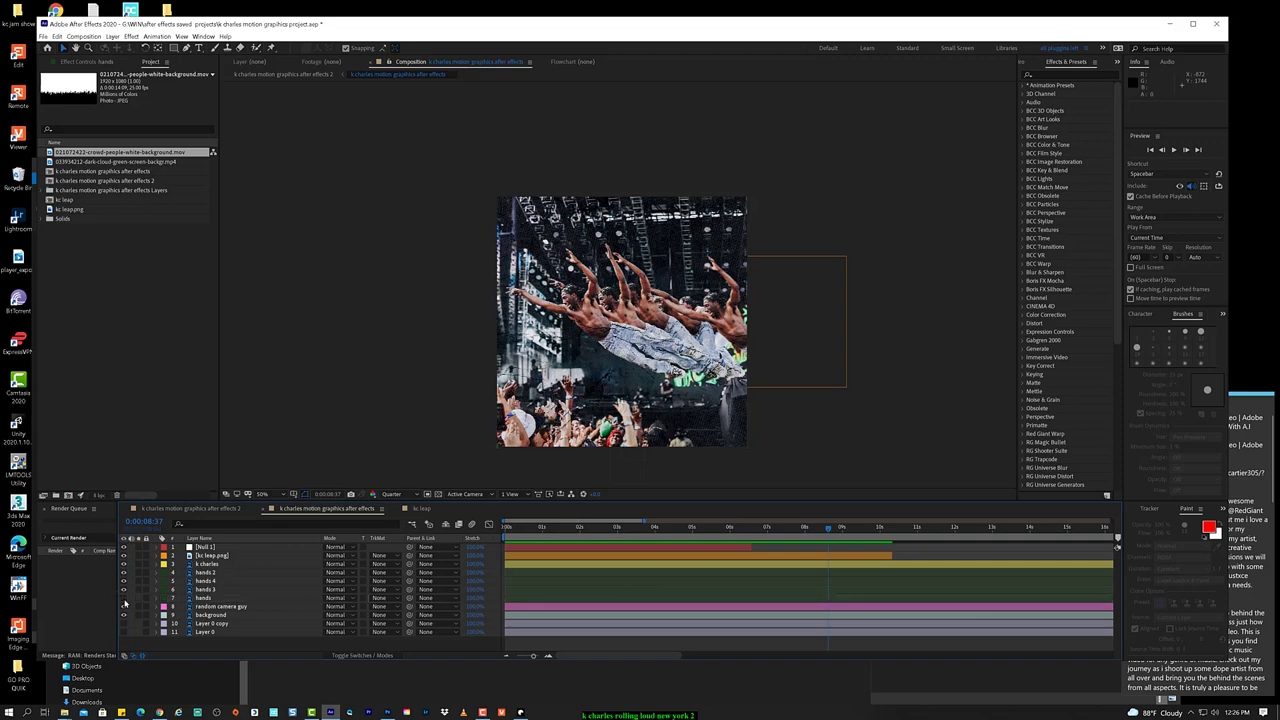
pyautogui.click(124, 600)
pyautogui.click(124, 600)
pyautogui.click(124, 600)
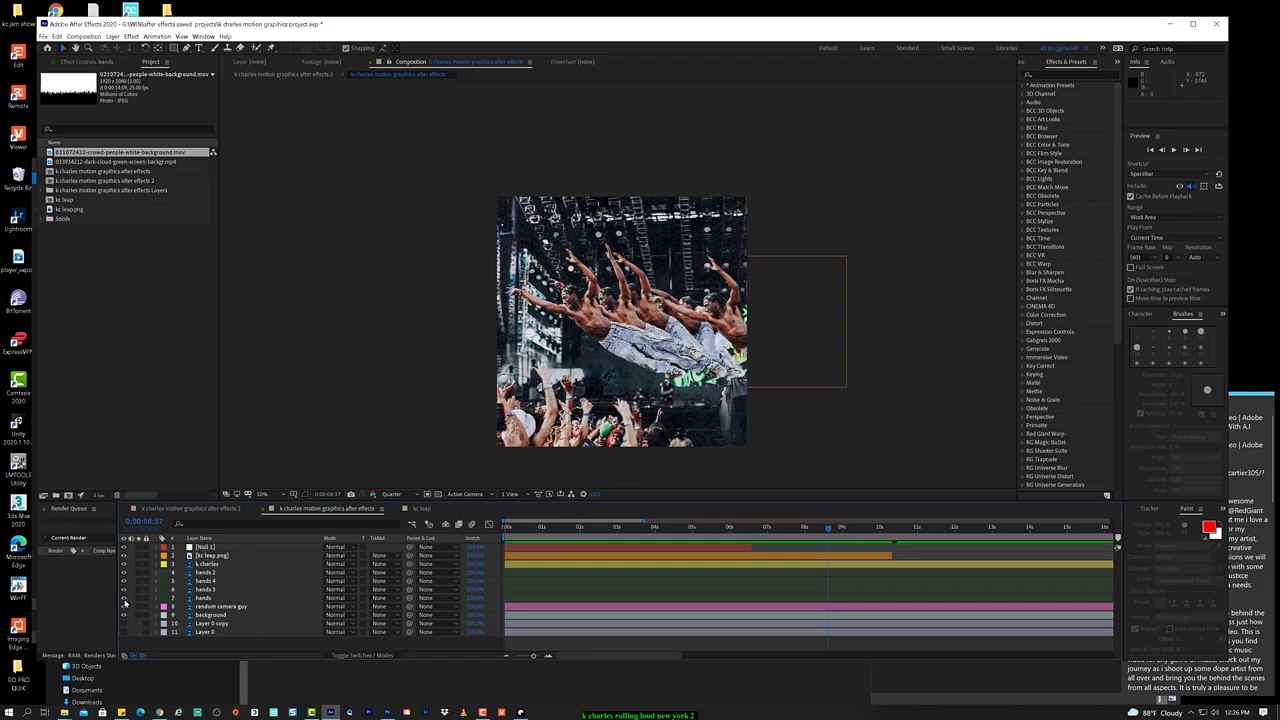
pyautogui.click(124, 600)
pyautogui.click(124, 600)
pyautogui.click(124, 600)
pyautogui.click(124, 600)
pyautogui.click(124, 600)
pyautogui.click(124, 600)
pyautogui.click(124, 600)
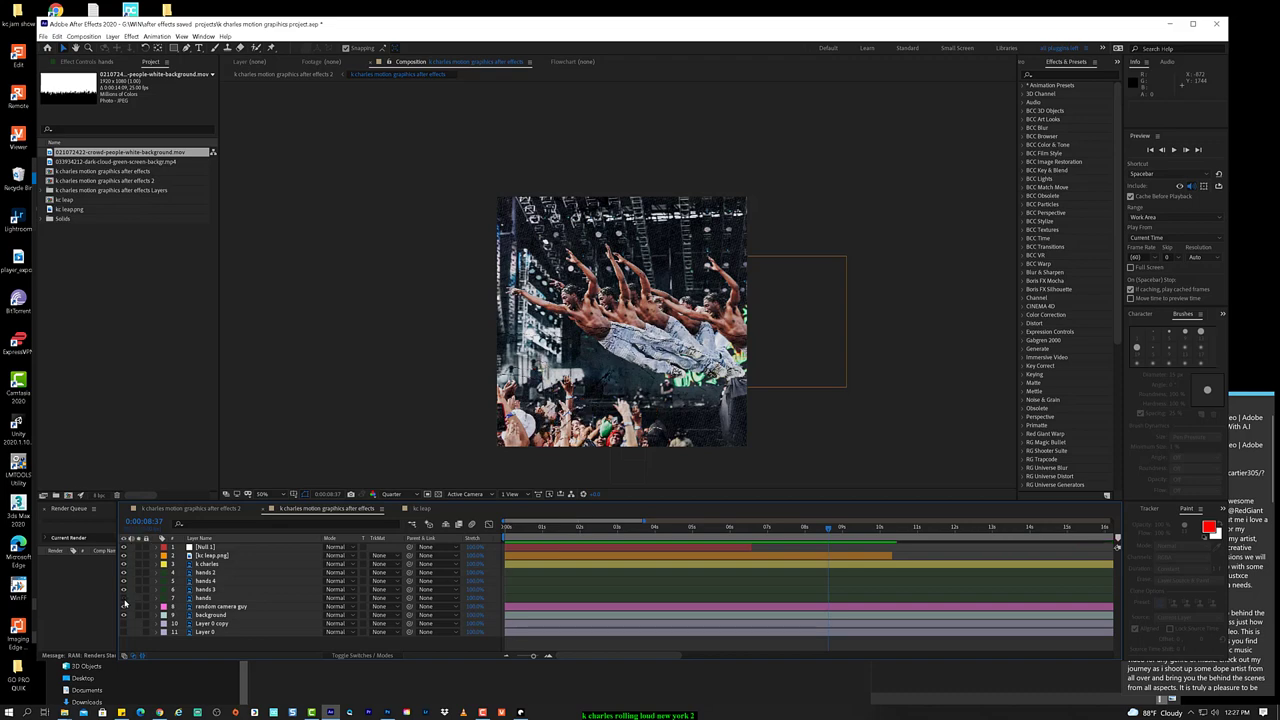
pyautogui.click(124, 600)
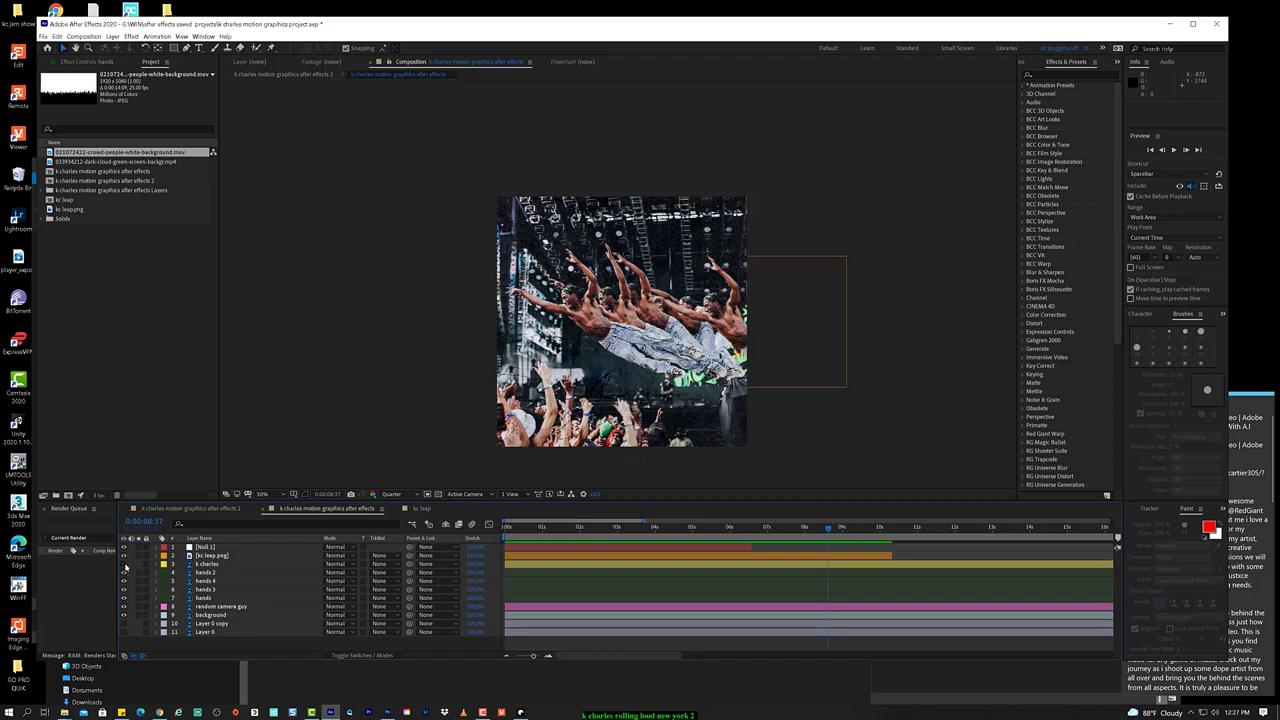
pyautogui.click(124, 564)
pyautogui.click(124, 564)
# Step: Select the hands layer and draw a Pen-tool mask around one hand at the bottom
pyautogui.click(203, 598)
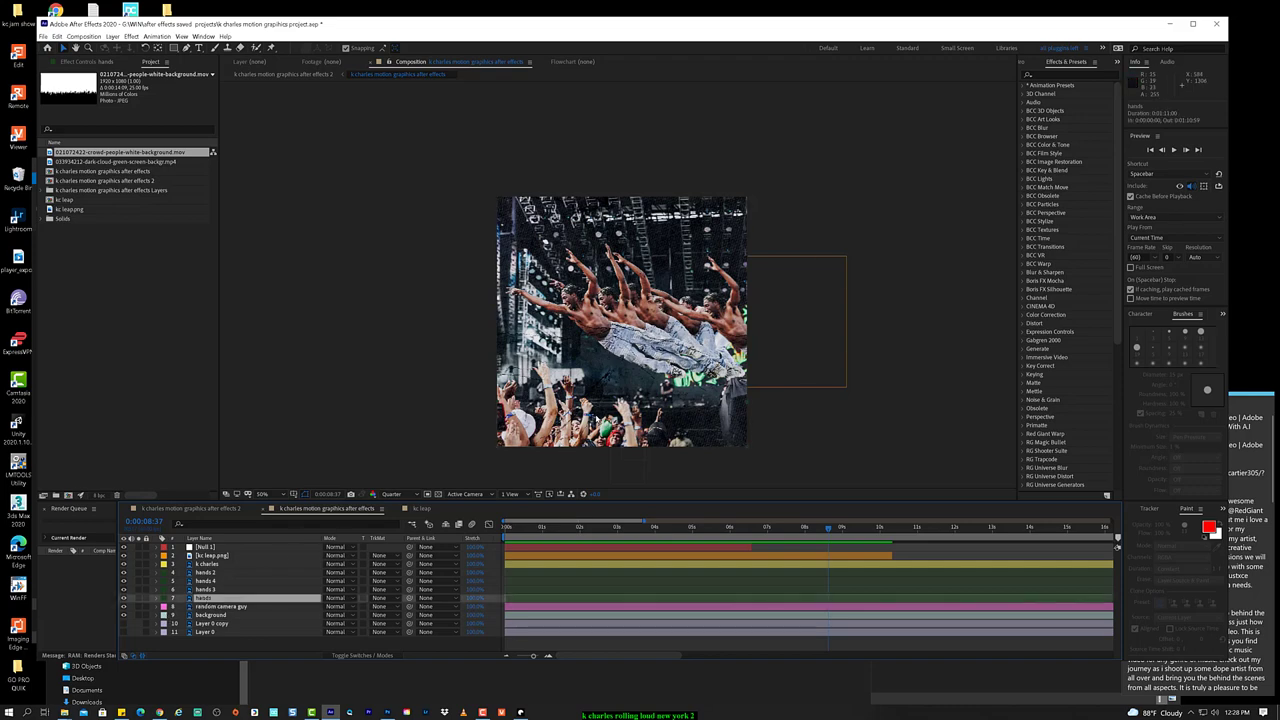
pyautogui.press('g')
pyautogui.click(580, 396)
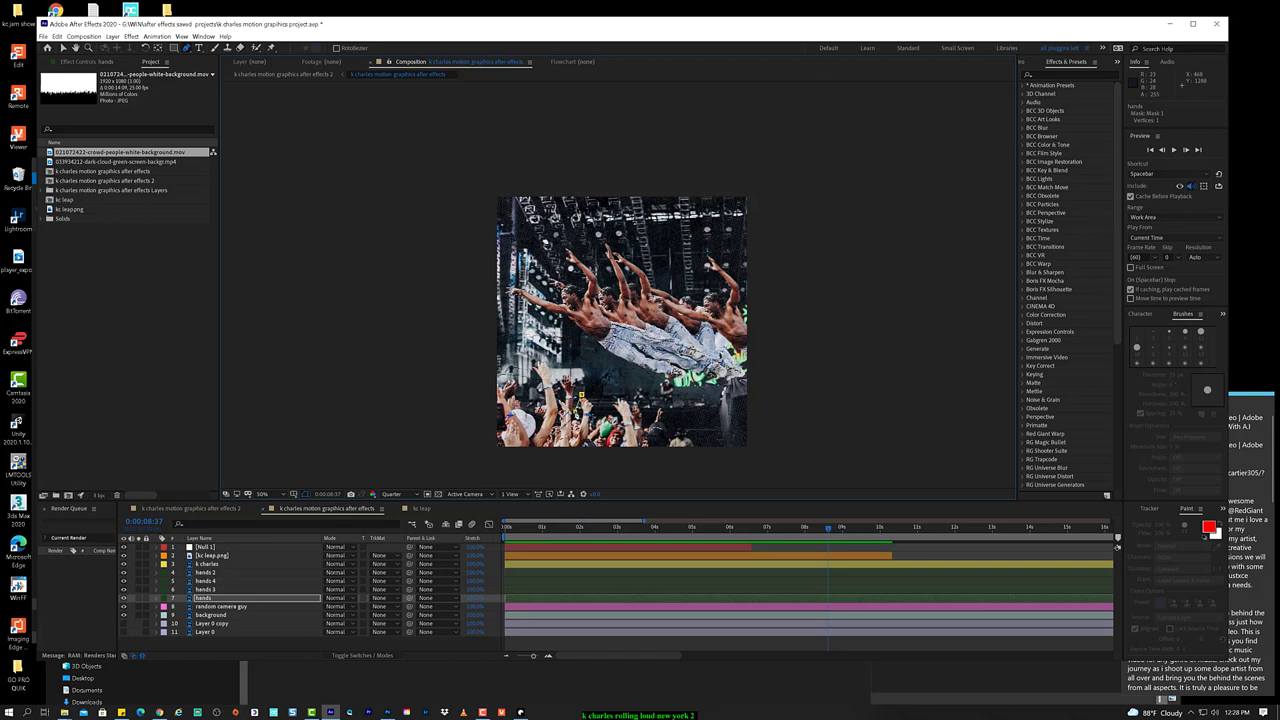
pyautogui.click(579, 442)
pyautogui.click(580, 451)
pyautogui.click(592, 447)
pyautogui.click(595, 422)
pyautogui.click(506, 442)
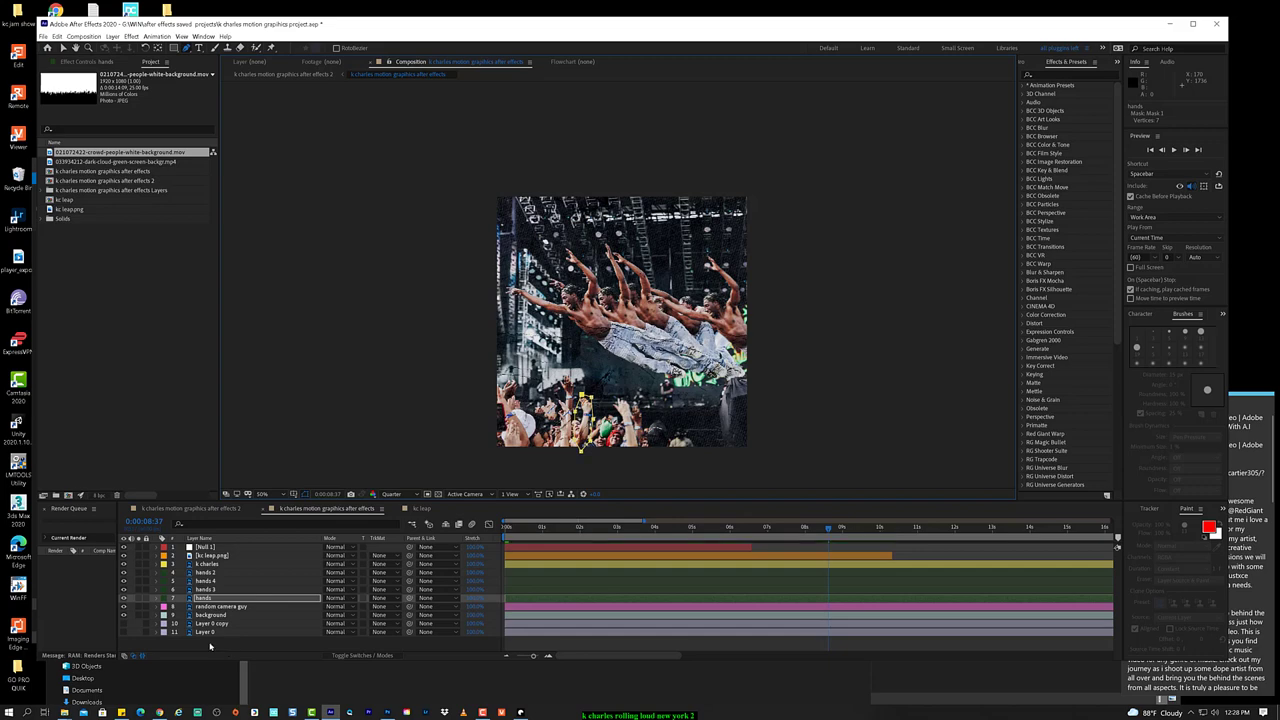
pyautogui.click(233, 598)
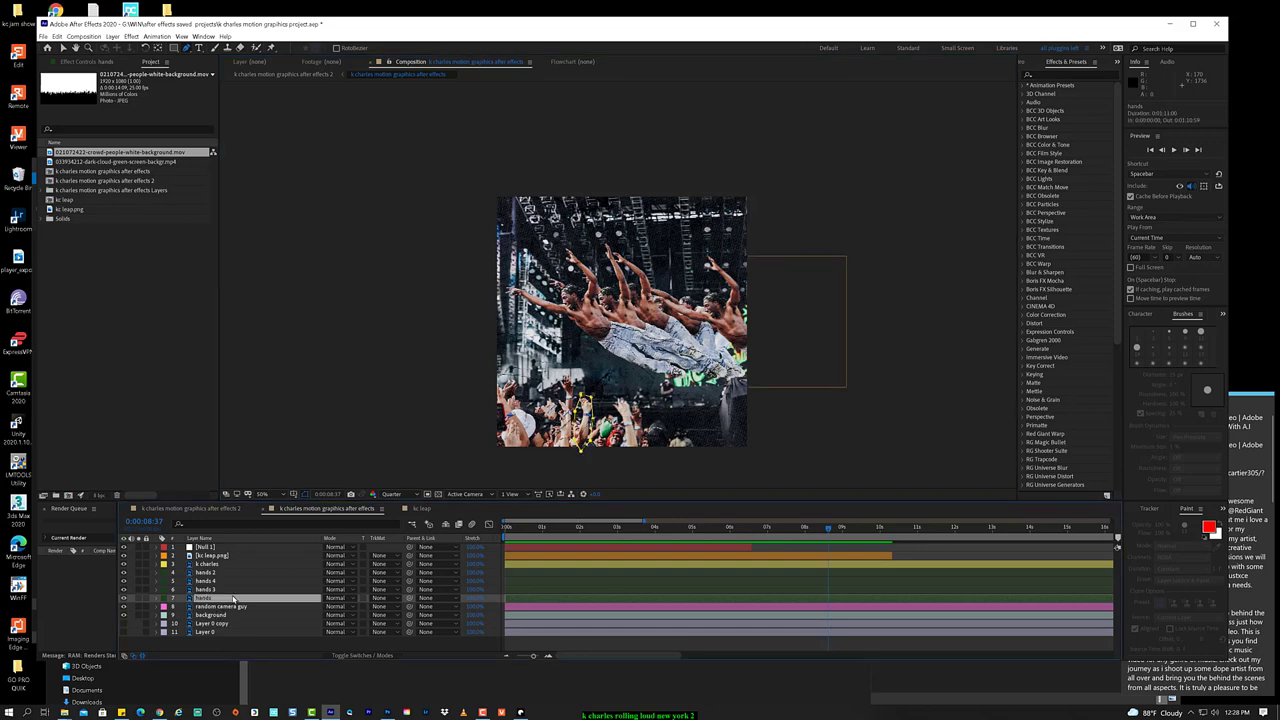
pyautogui.hotkey('ctrl', 'd')
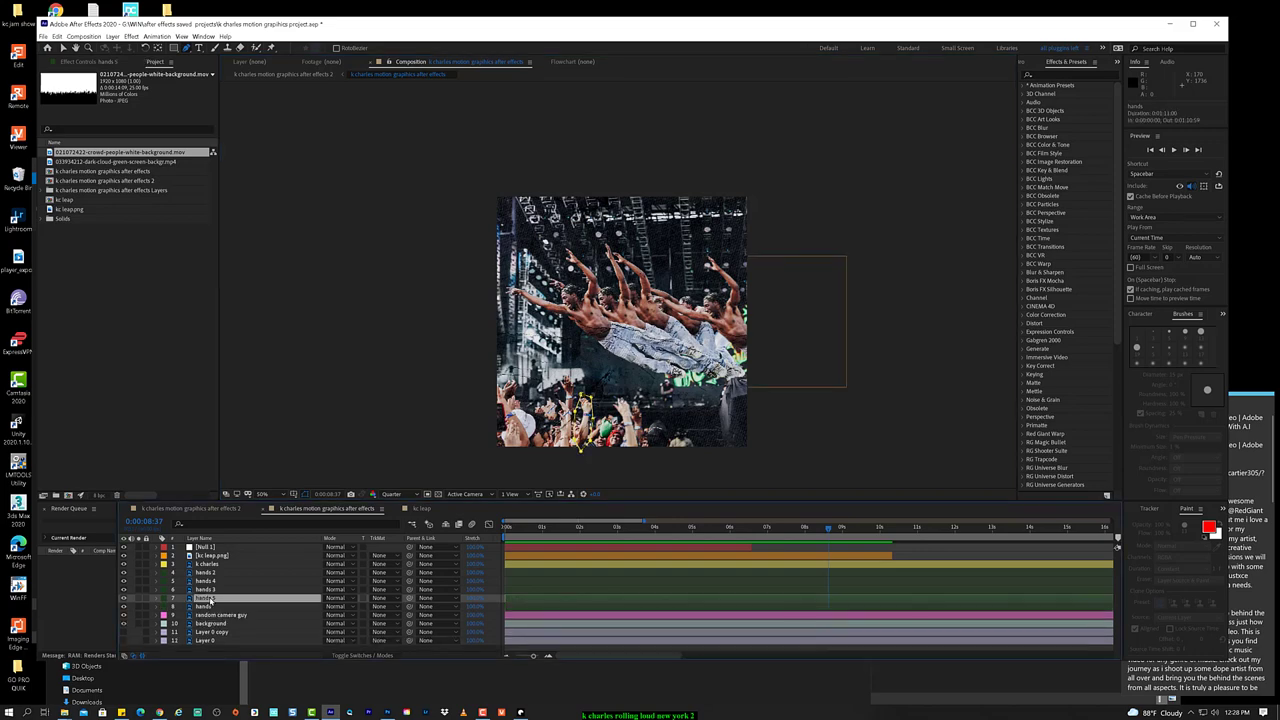
pyautogui.click(166, 598)
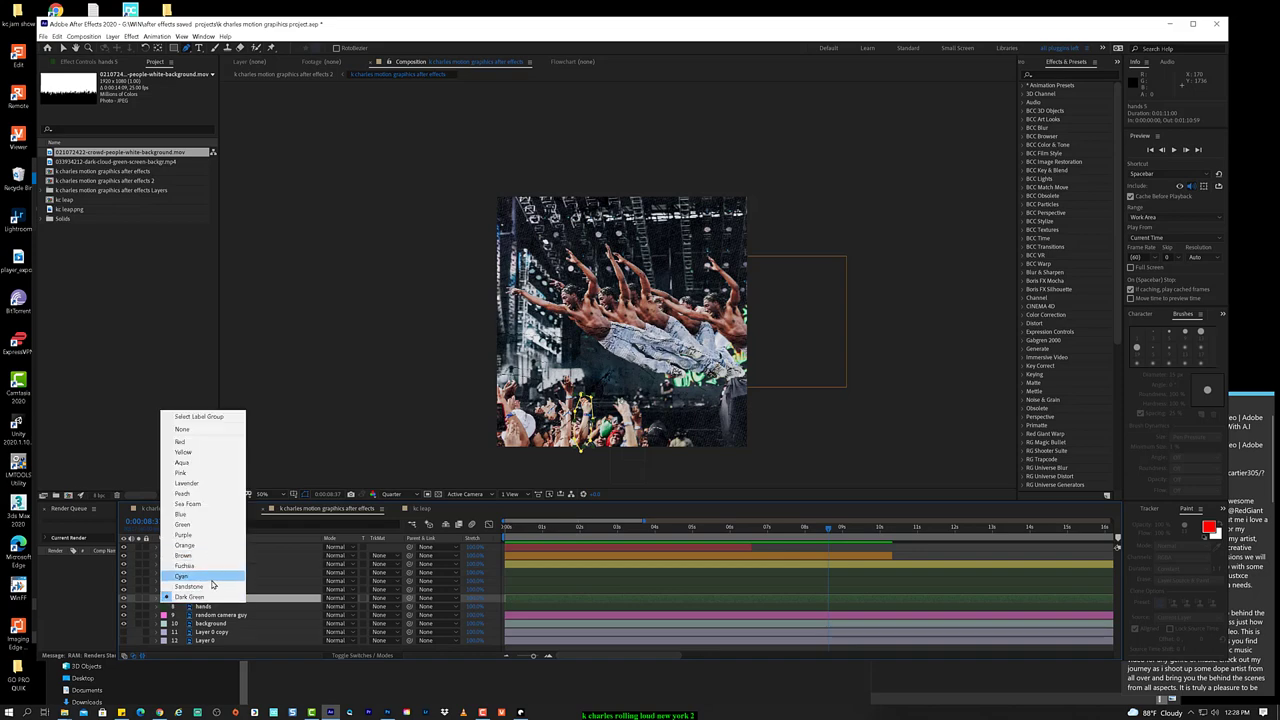
pyautogui.click(211, 579)
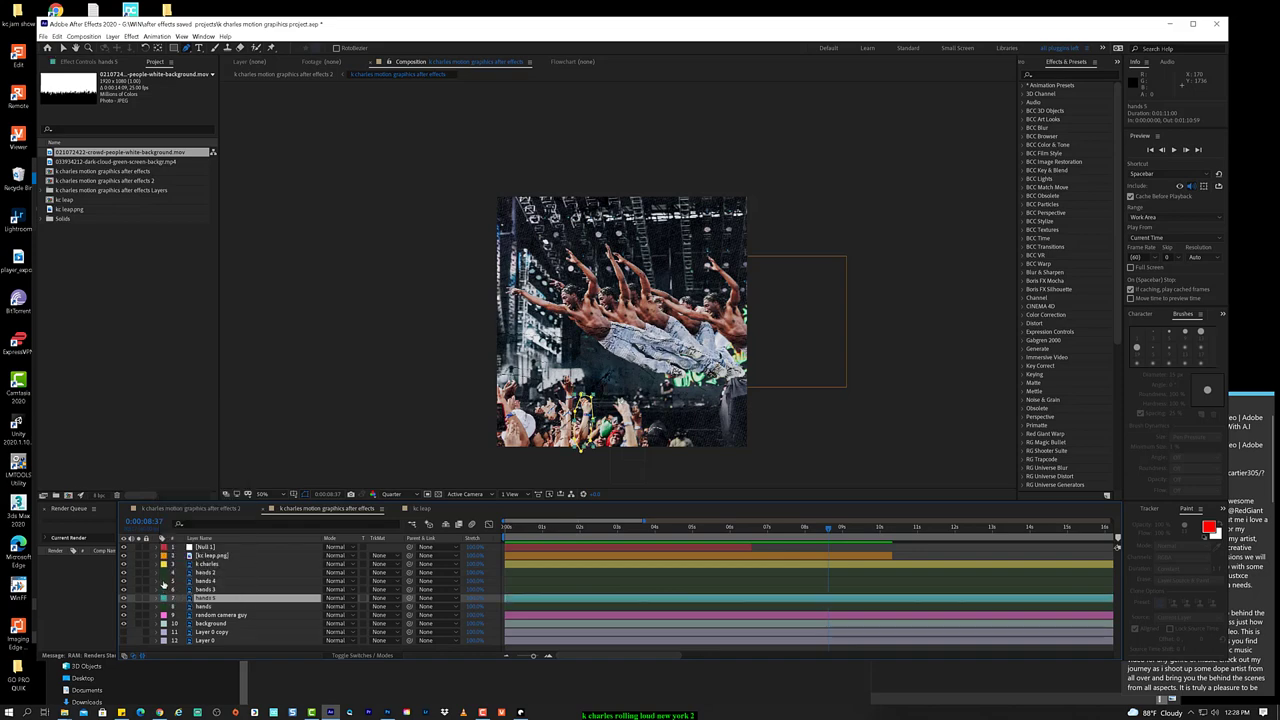
pyautogui.click(163, 580)
pyautogui.click(205, 564)
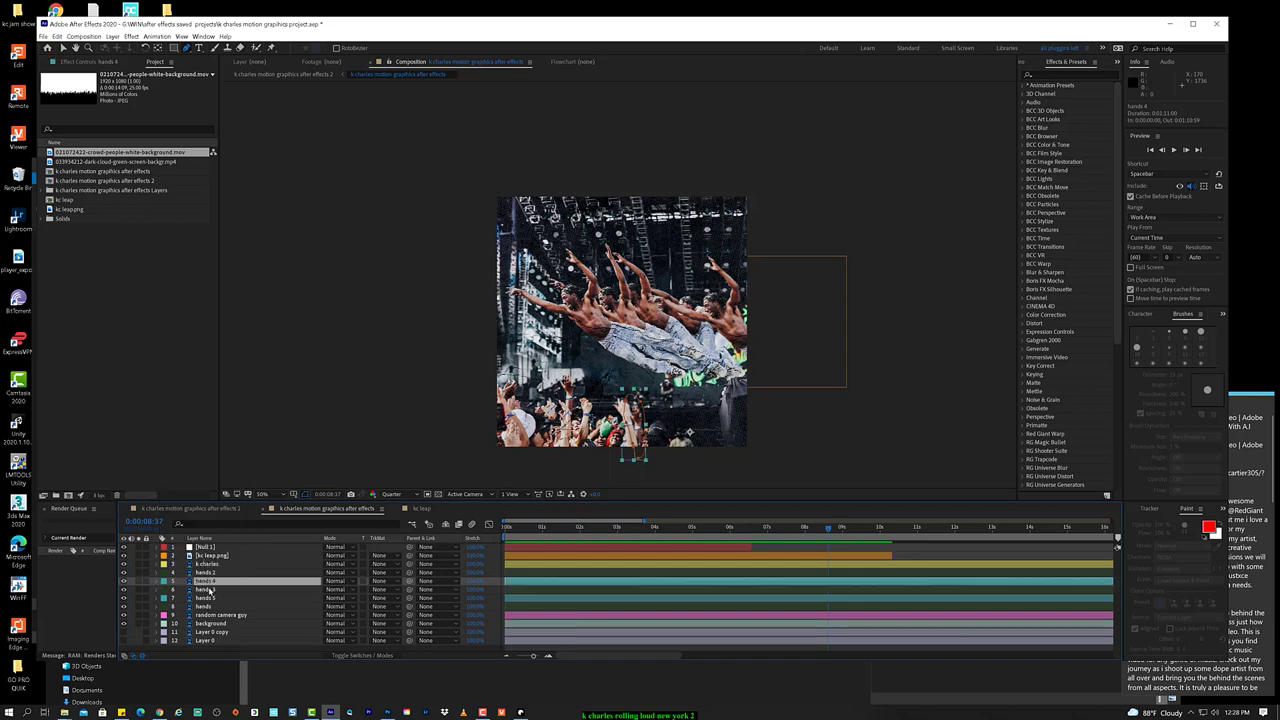
pyautogui.click(208, 590)
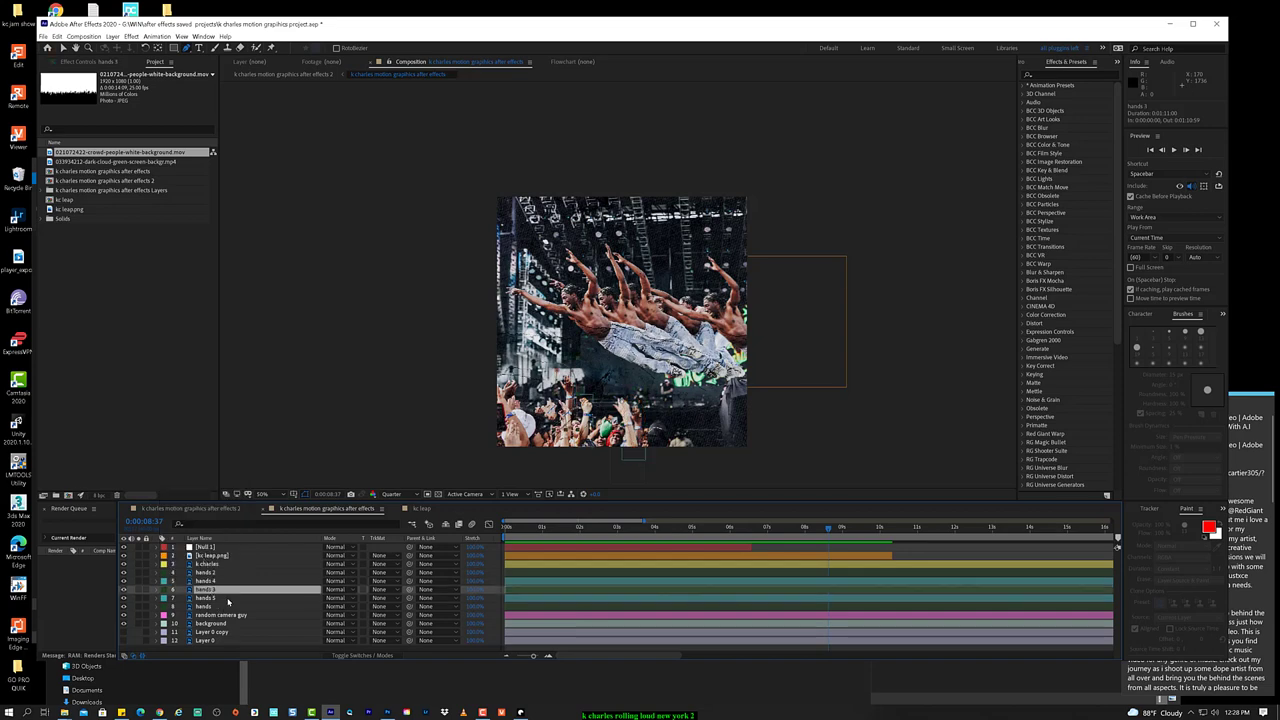
pyautogui.click(228, 600)
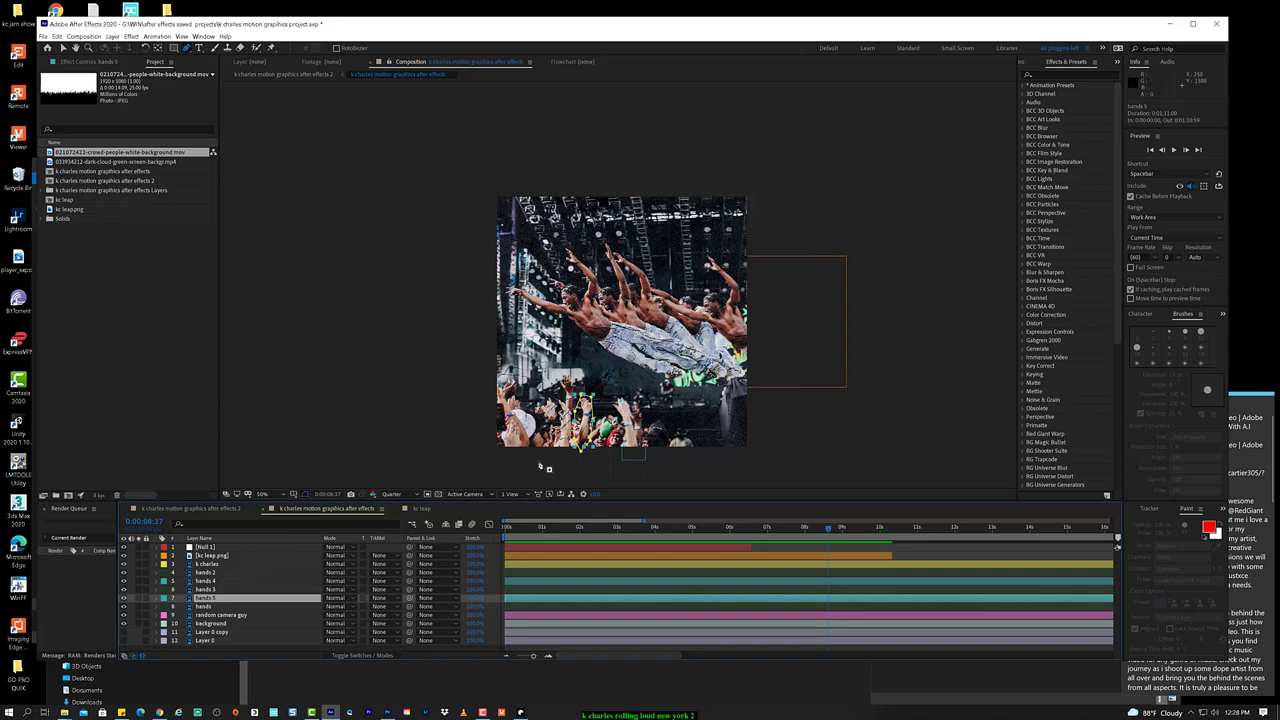
pyautogui.press('v')
pyautogui.moveTo(586, 426); pyautogui.dragTo(538, 407)
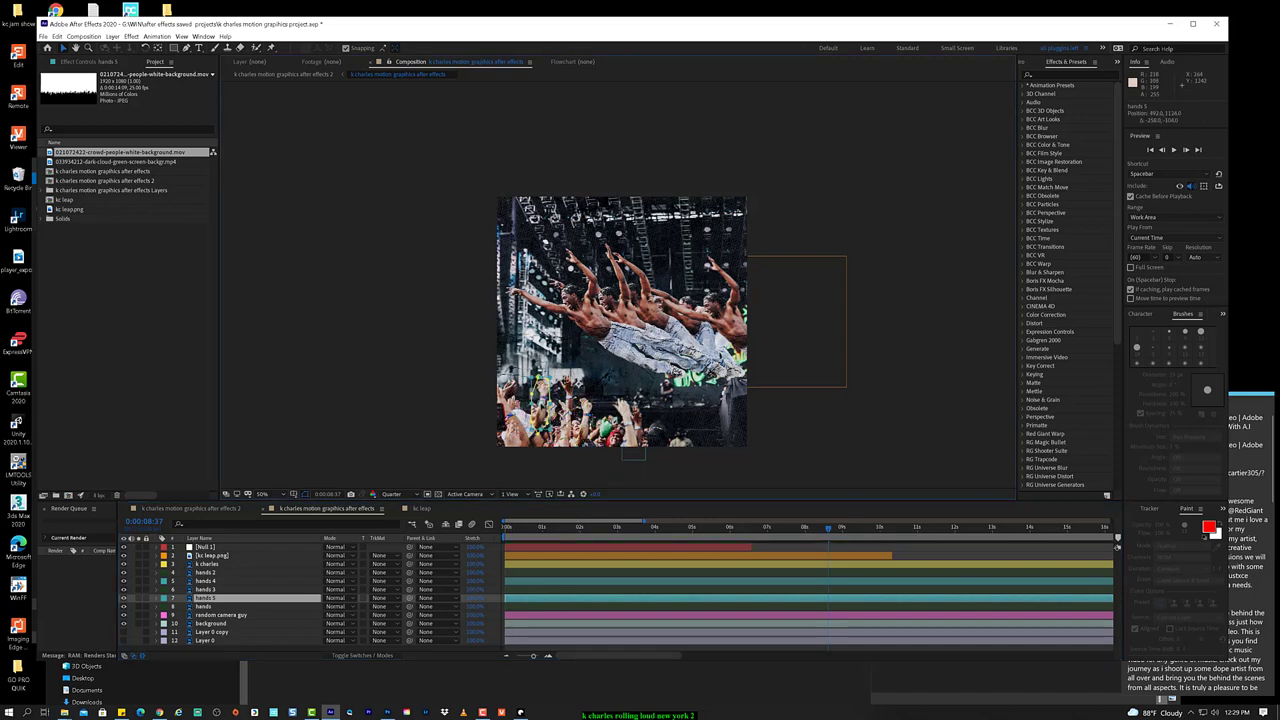
# Step: Zoom the viewer to 100% and move the hands 5 layer right onto a raised arm
pyautogui.press('.')
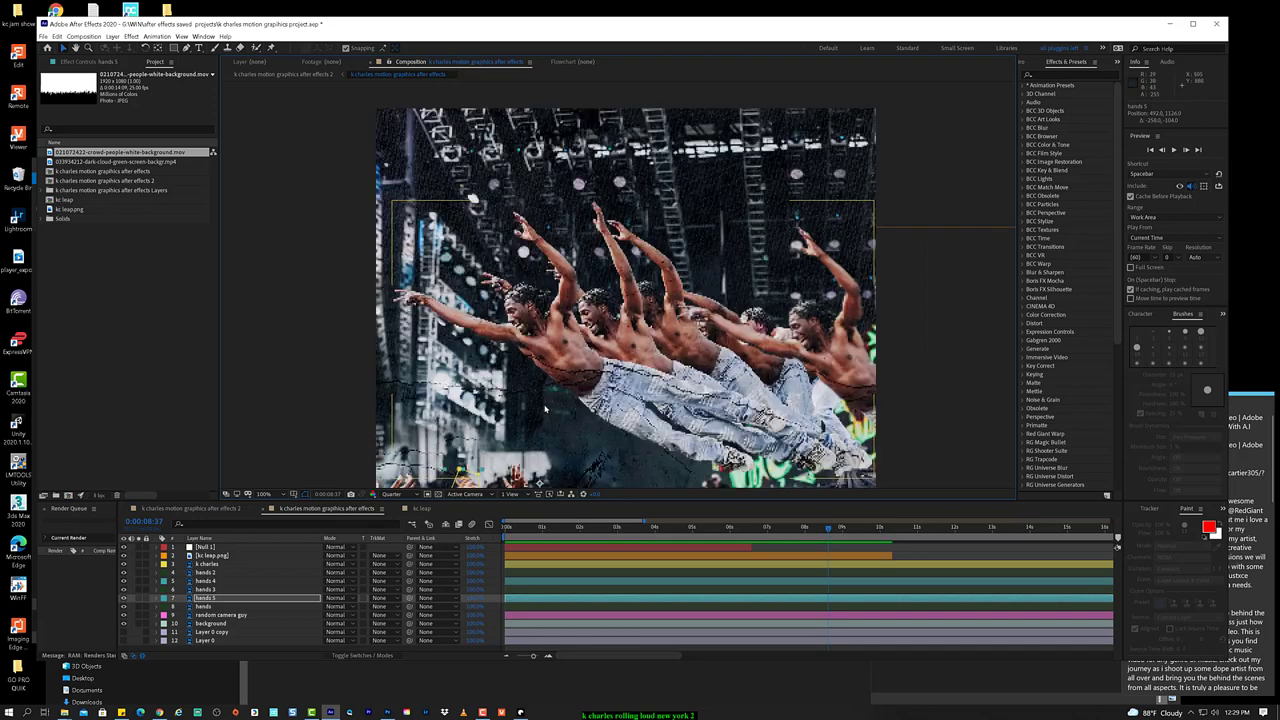
pyautogui.moveTo(545, 408); pyautogui.dragTo(641, 234)
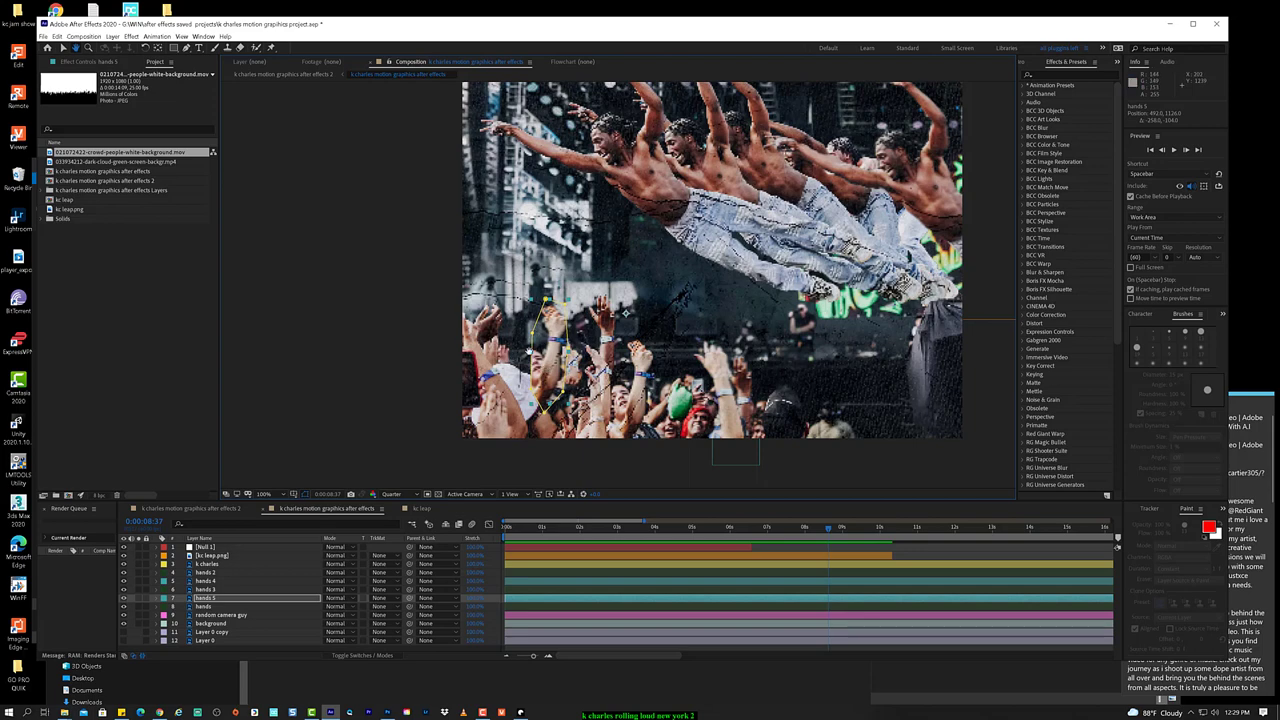
pyautogui.press('v')
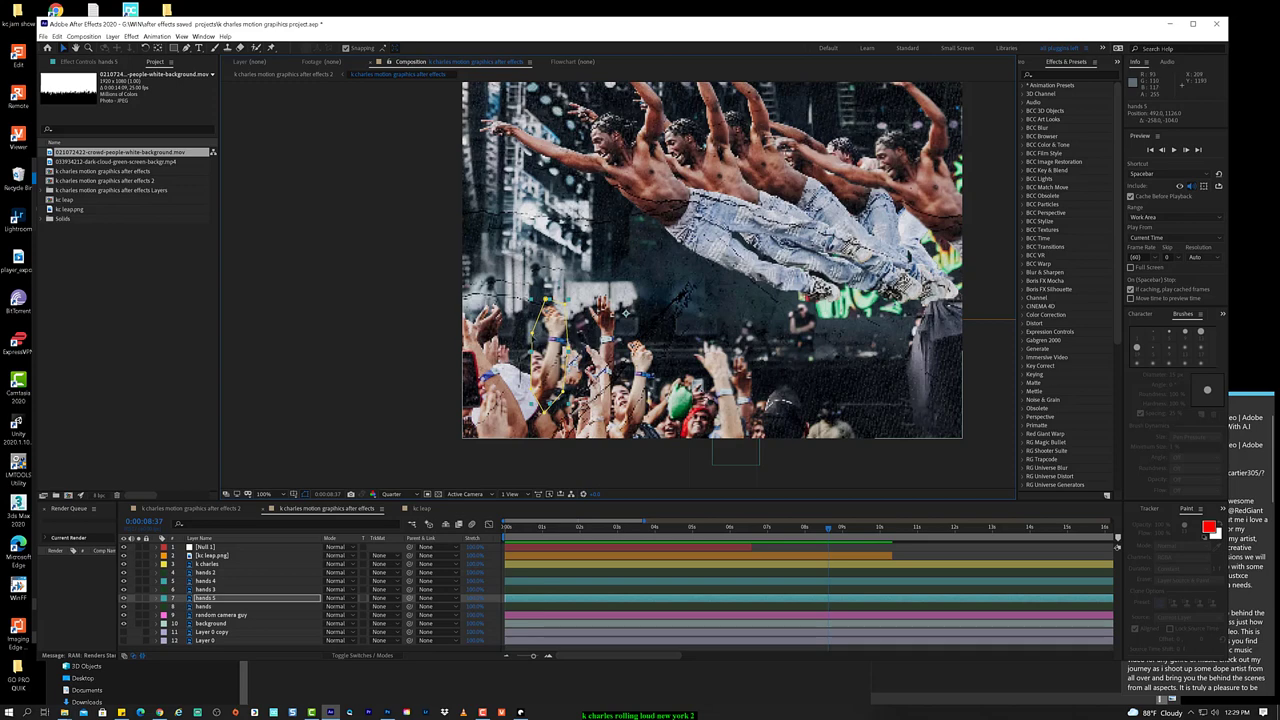
pyautogui.click(540, 318)
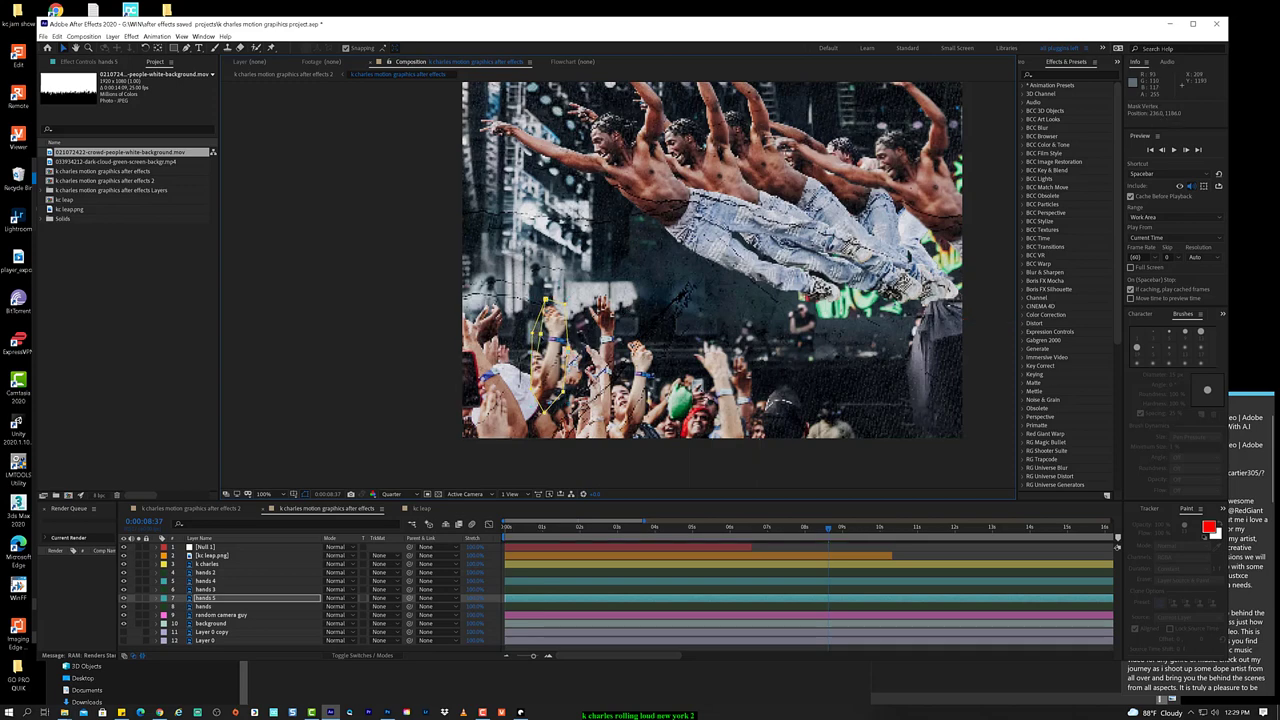
pyautogui.press('space')
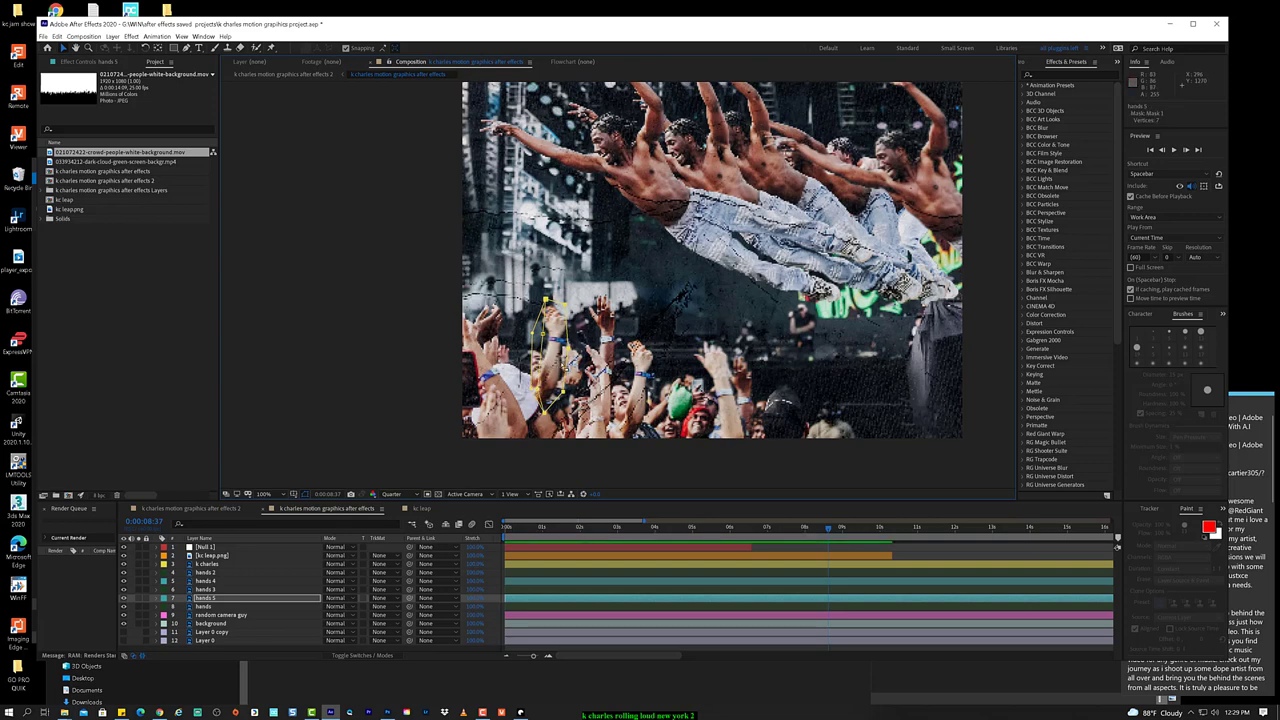
pyautogui.hotkey('ctrl', 'z')
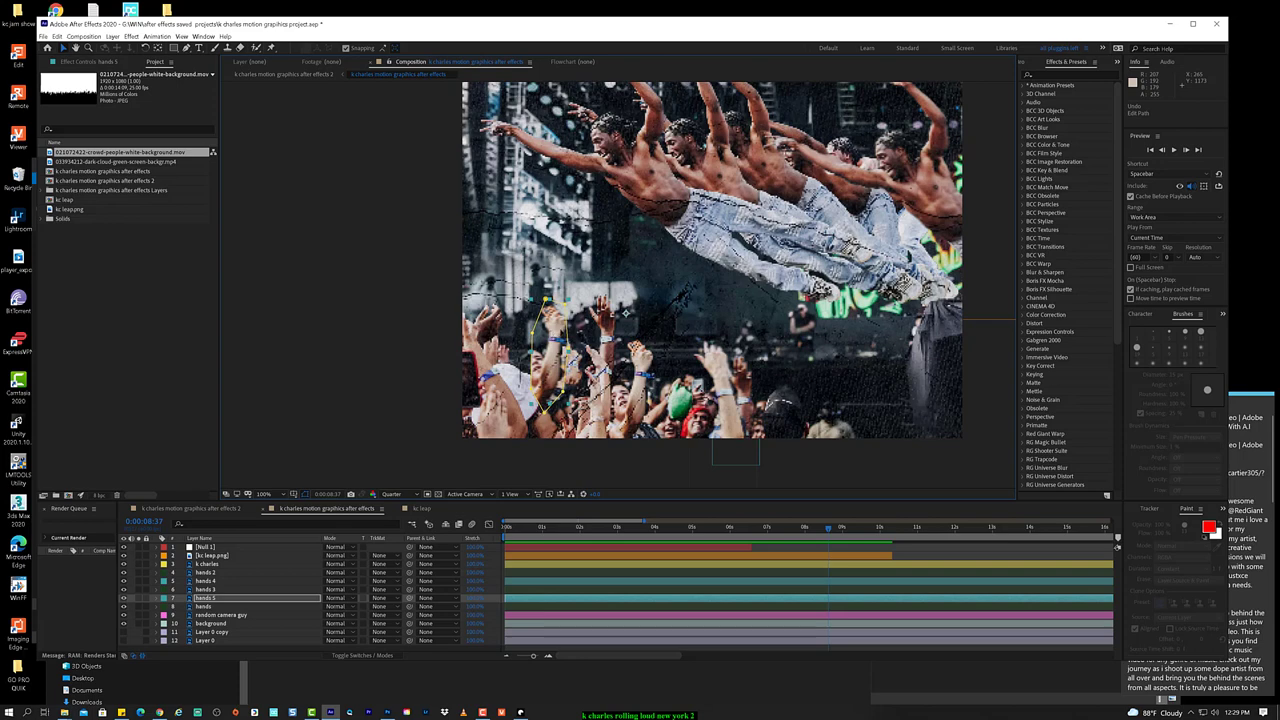
pyautogui.moveTo(557, 363); pyautogui.dragTo(810, 350)
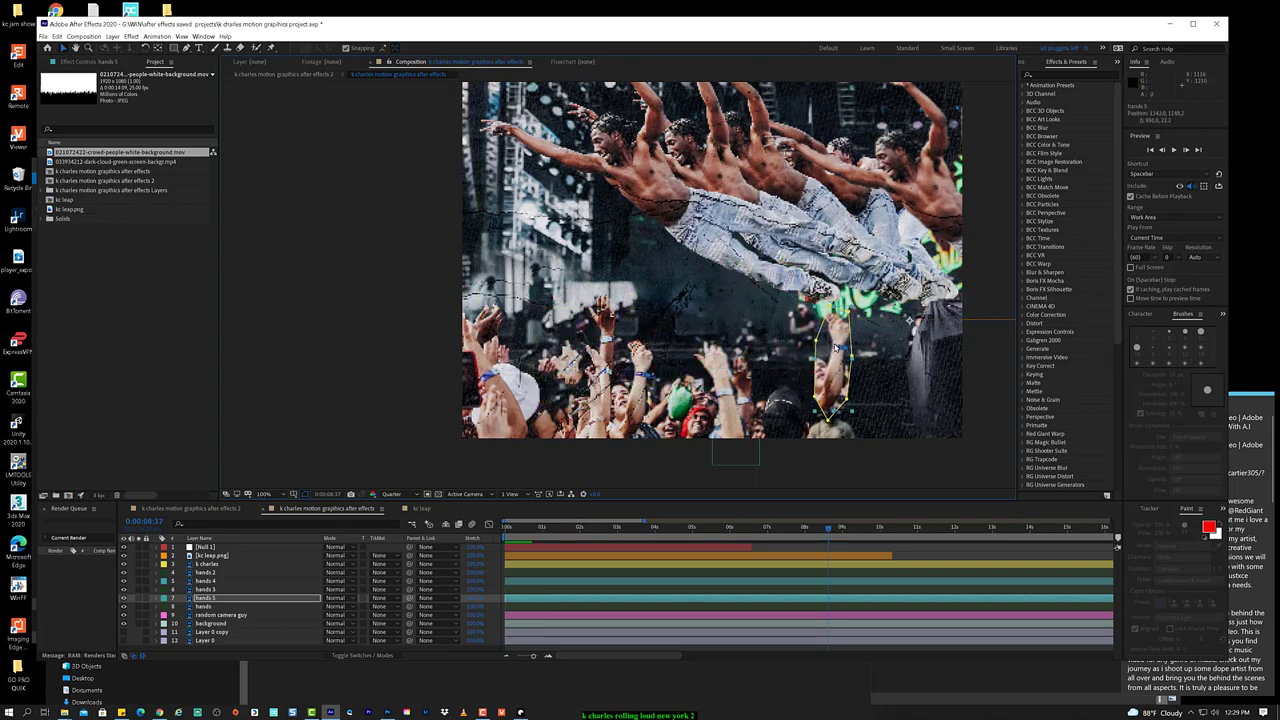
# Step: Reshape the hands 5 mask vertices around the arm, then drag the layer left into the crowd
pyautogui.click(817, 368)
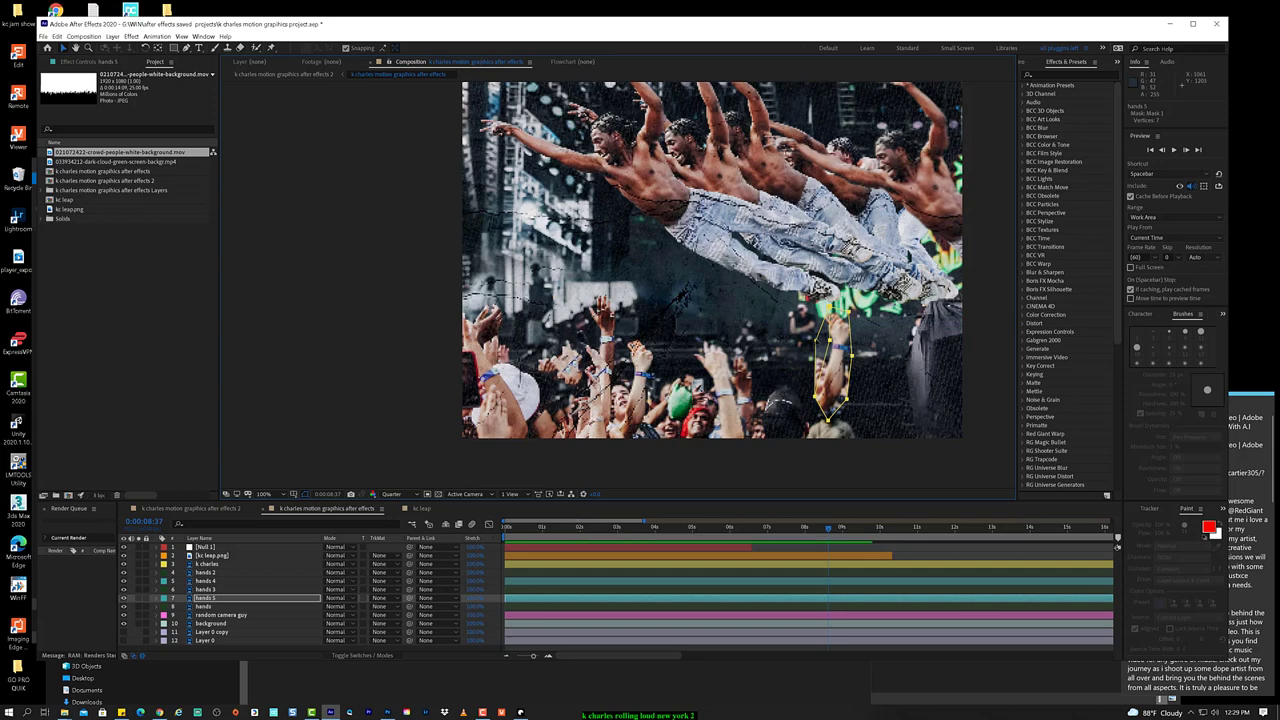
pyautogui.moveTo(830, 350); pyautogui.dragTo(832, 353)
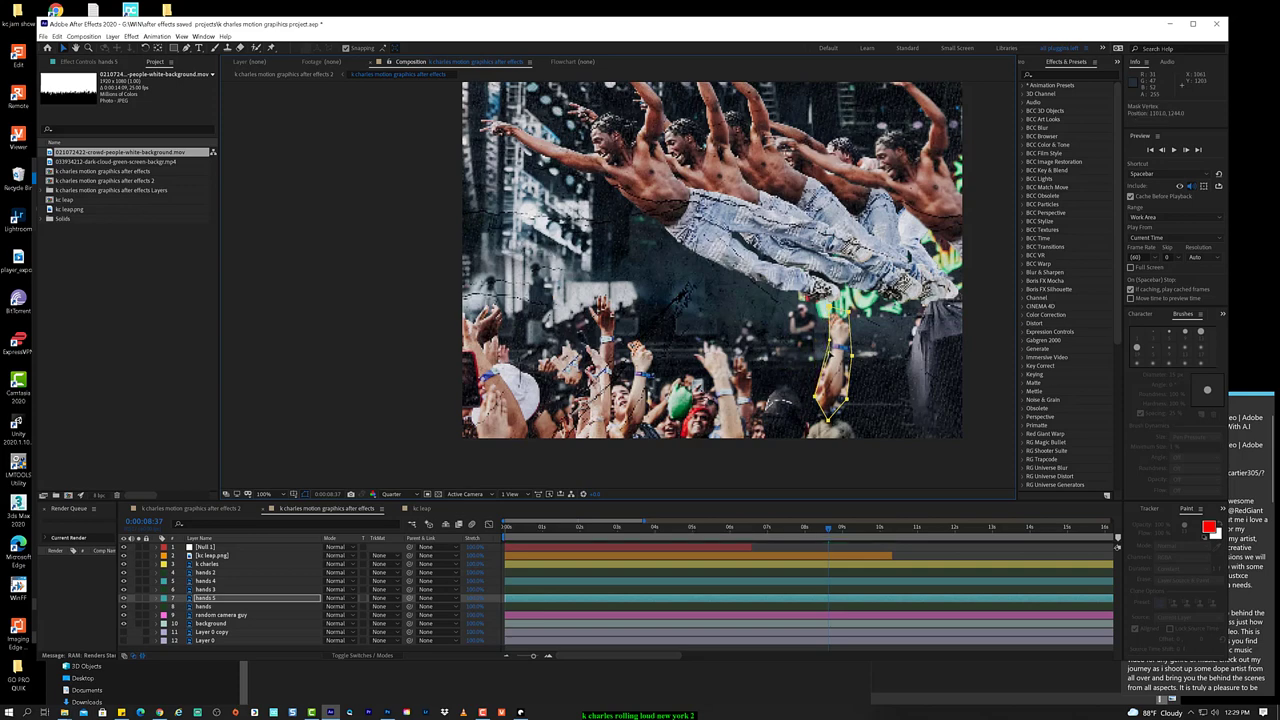
pyautogui.click(818, 398)
pyautogui.moveTo(820, 398); pyautogui.dragTo(823, 392)
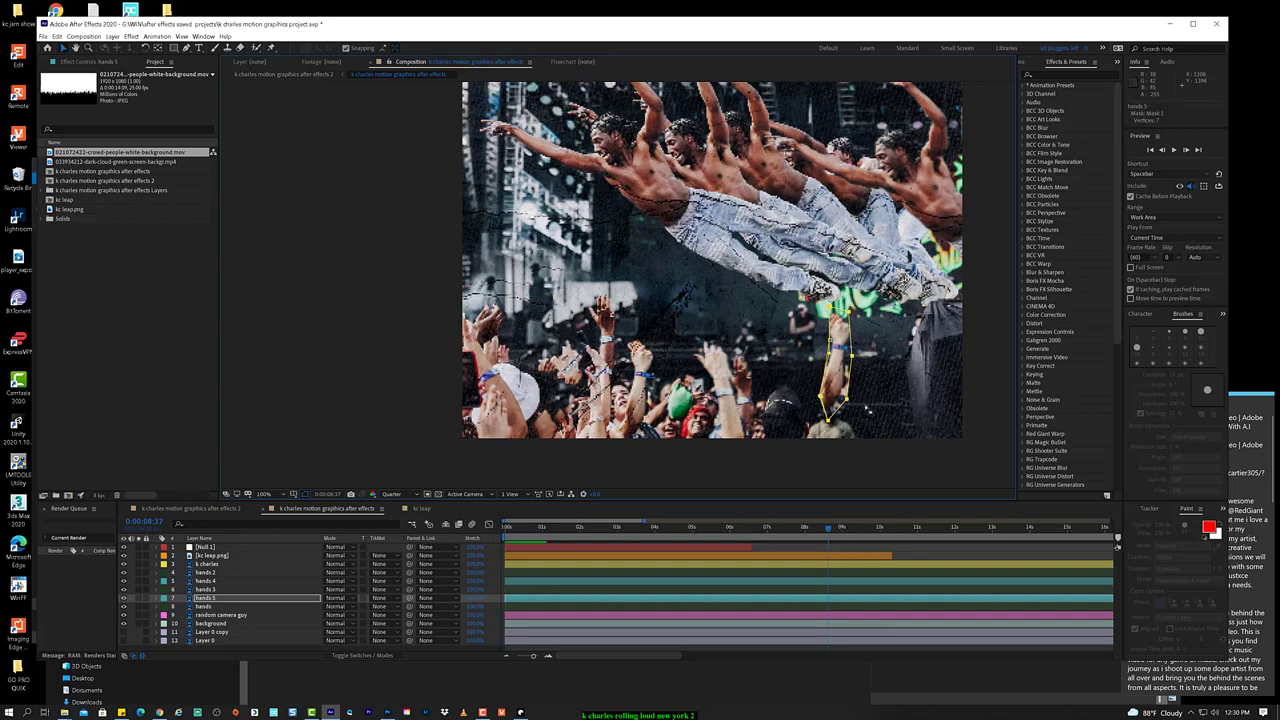
pyautogui.moveTo(846, 398); pyautogui.dragTo(842, 396)
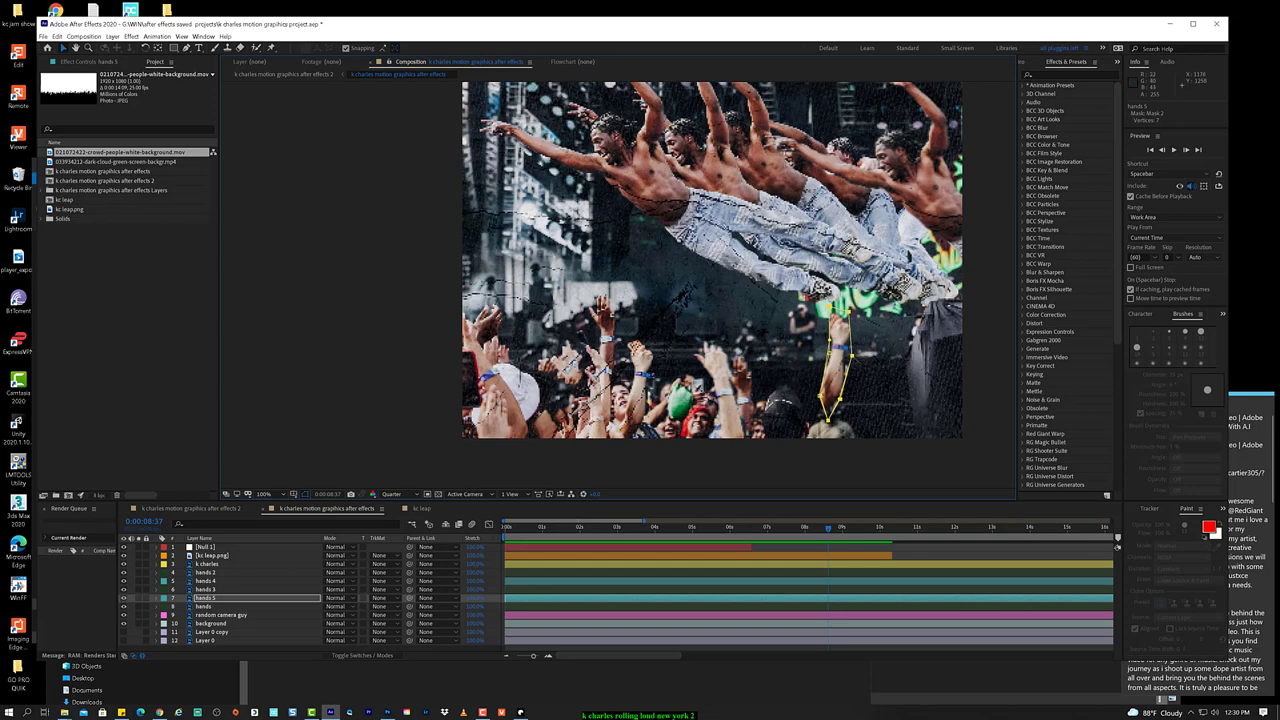
pyautogui.moveTo(848, 352); pyautogui.dragTo(851, 318)
pyautogui.moveTo(850, 313); pyautogui.dragTo(850, 318)
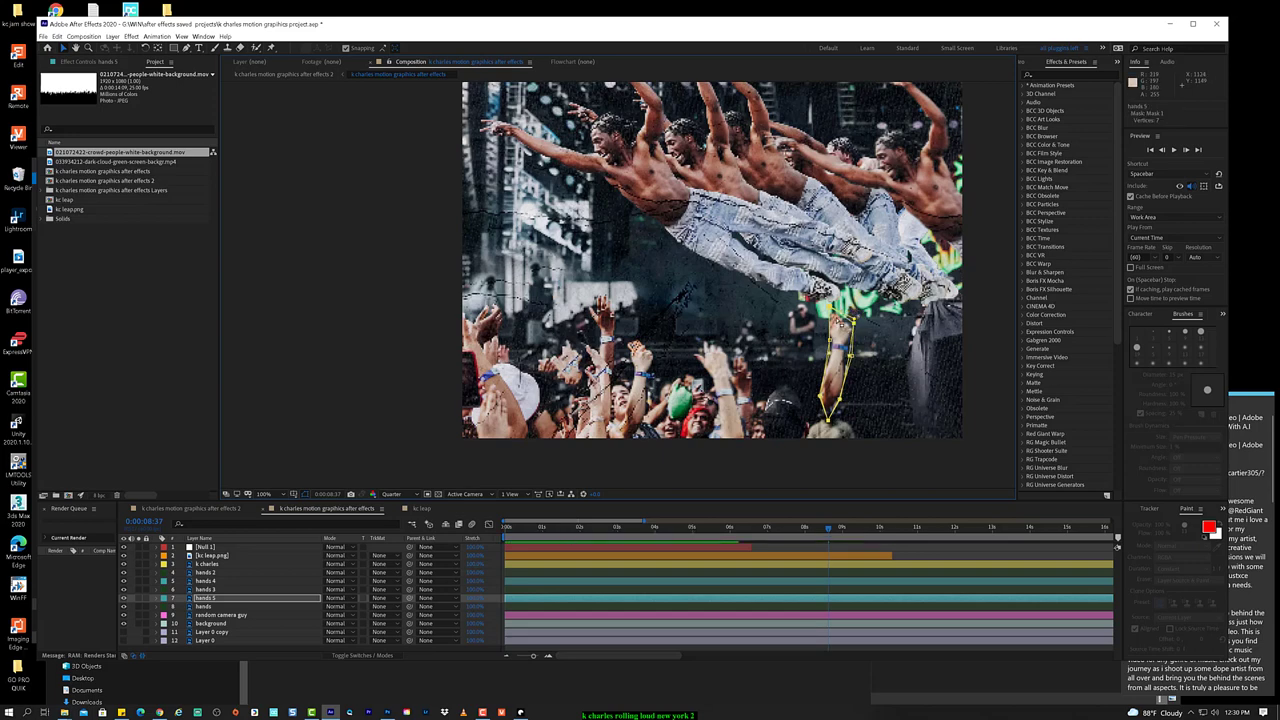
pyautogui.moveTo(848, 317)
pyautogui.mouseDown()
pyautogui.moveTo(822, 304)
pyautogui.moveTo(850, 333)
pyautogui.moveTo(823, 318)
pyautogui.mouseUp()
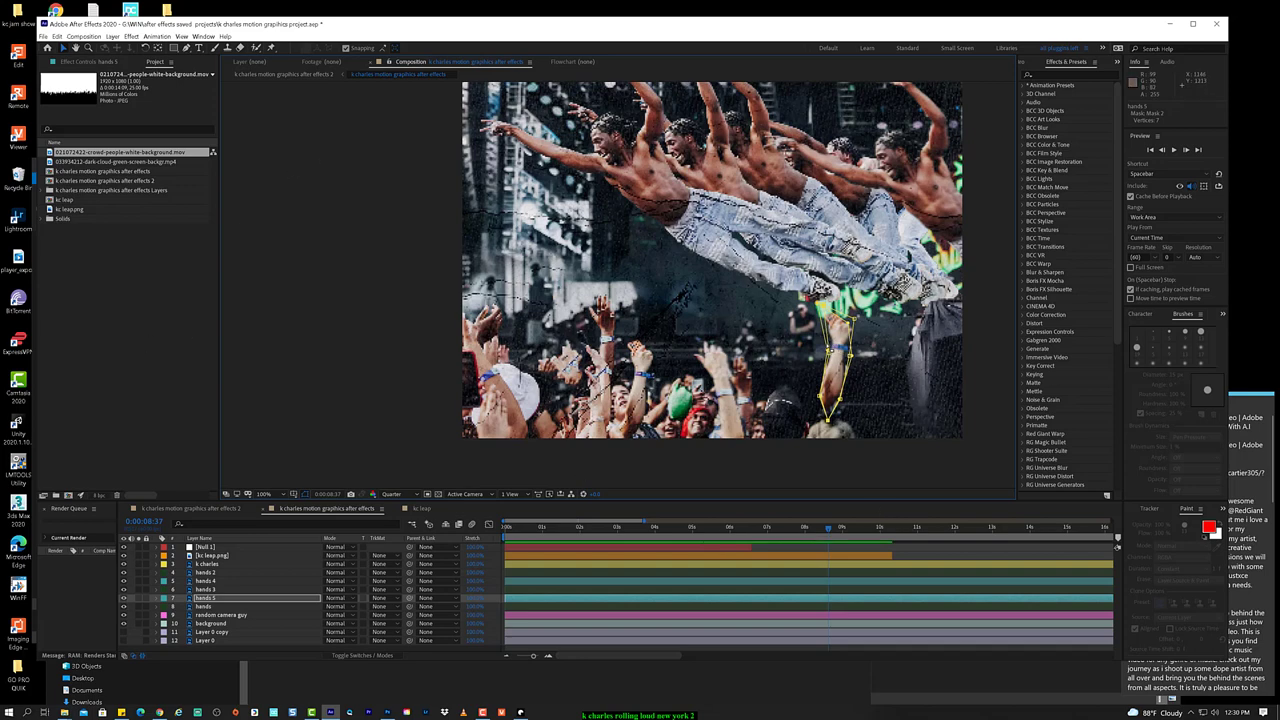
pyautogui.click(826, 347)
pyautogui.moveTo(826, 347); pyautogui.dragTo(560, 382)
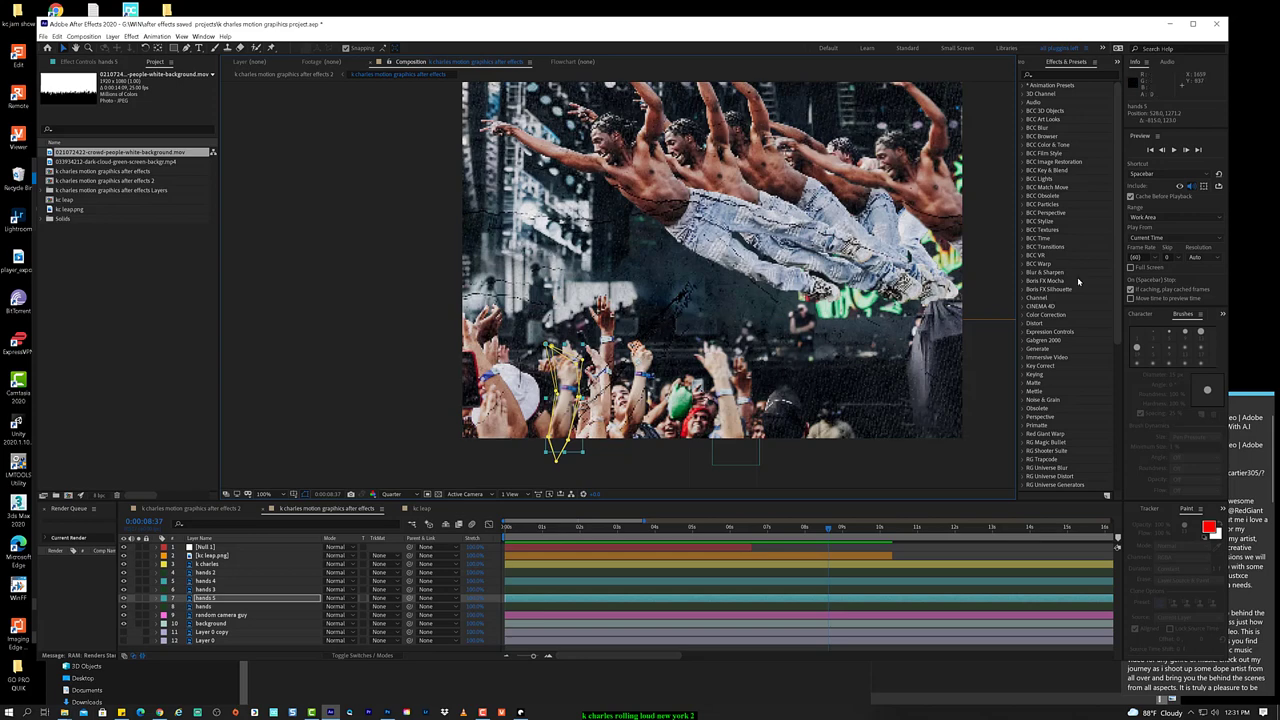
# Step: Apply Hue/Saturation to the hands 5 layer and lower its Master Saturation
pyautogui.click(1082, 74)
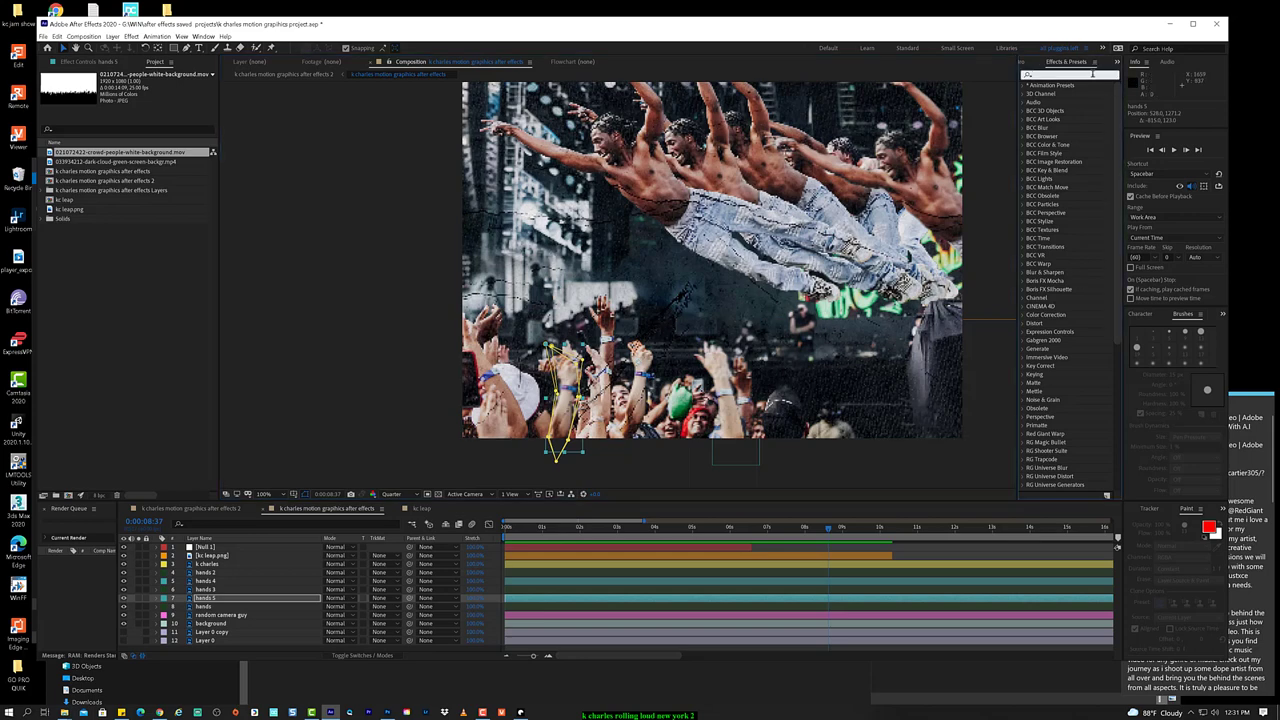
pyautogui.write('hue')
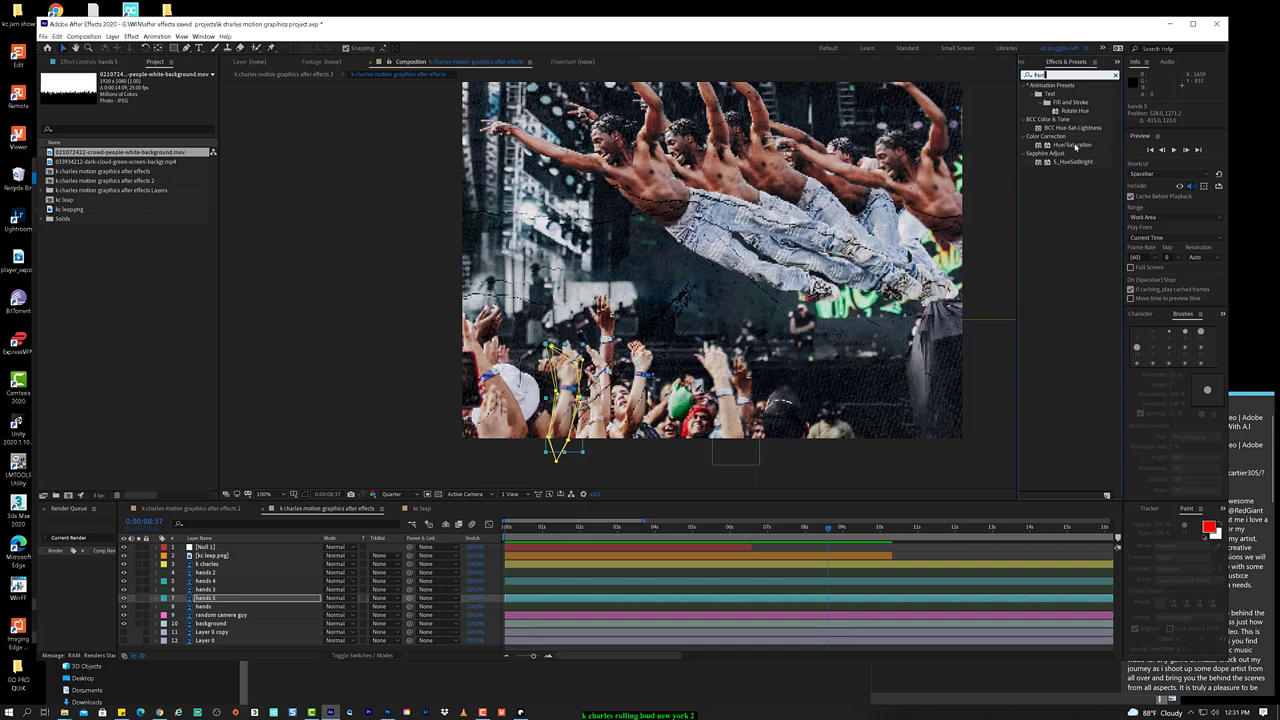
pyautogui.doubleClick(1072, 145)
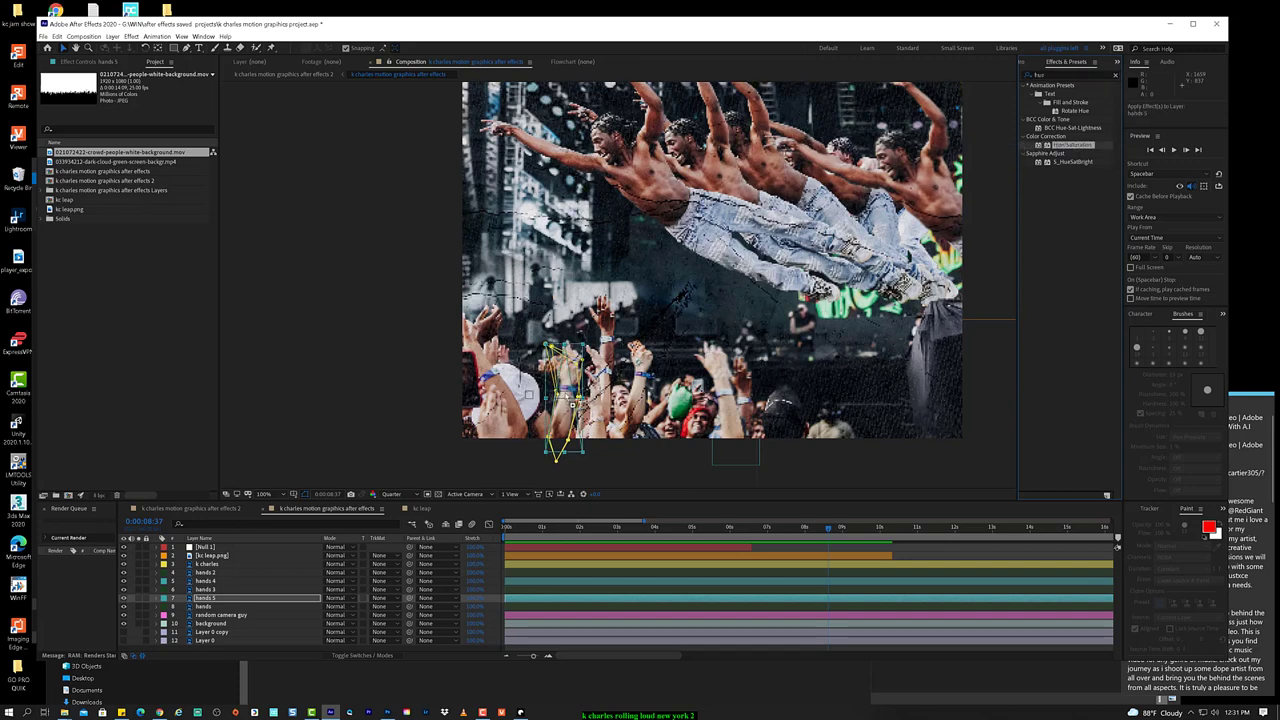
pyautogui.moveTo(131, 175); pyautogui.dragTo(134, 201)
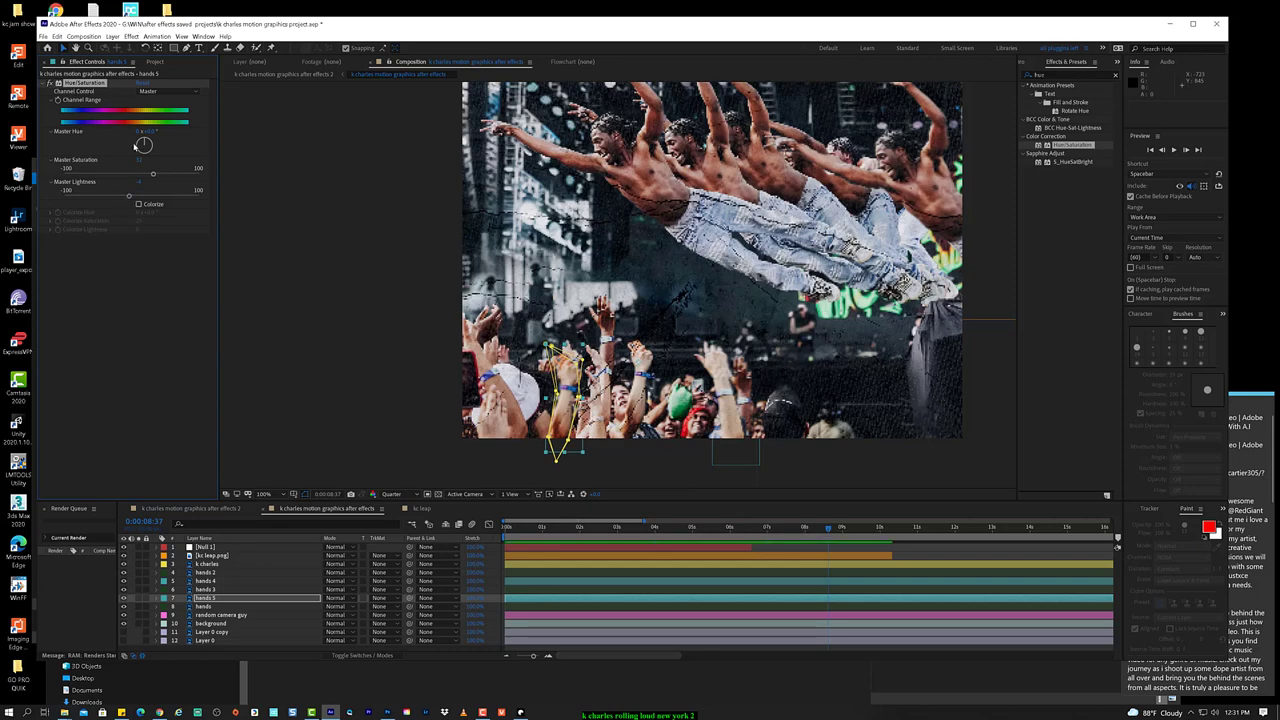
pyautogui.moveTo(137, 146)
pyautogui.mouseDown()
pyautogui.moveTo(126, 148)
pyautogui.moveTo(153, 147)
pyautogui.moveTo(124, 147)
pyautogui.mouseUp()
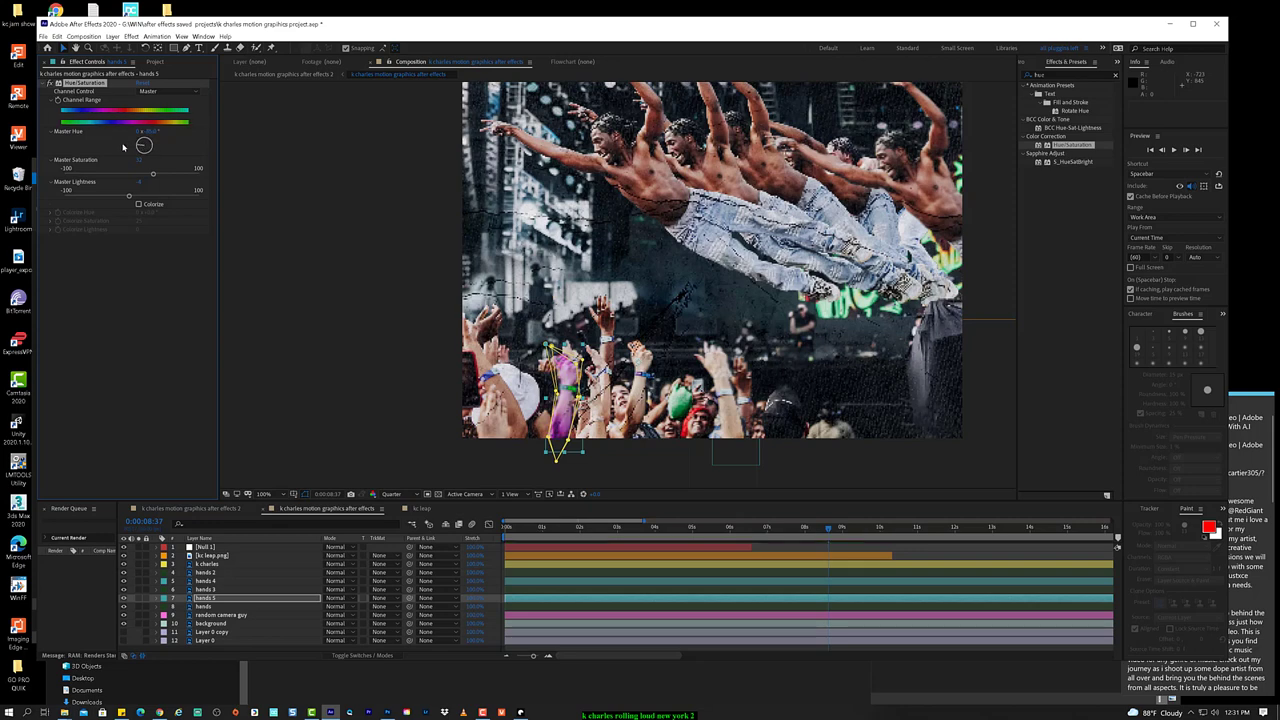
pyautogui.hotkey('ctrl', 'z')
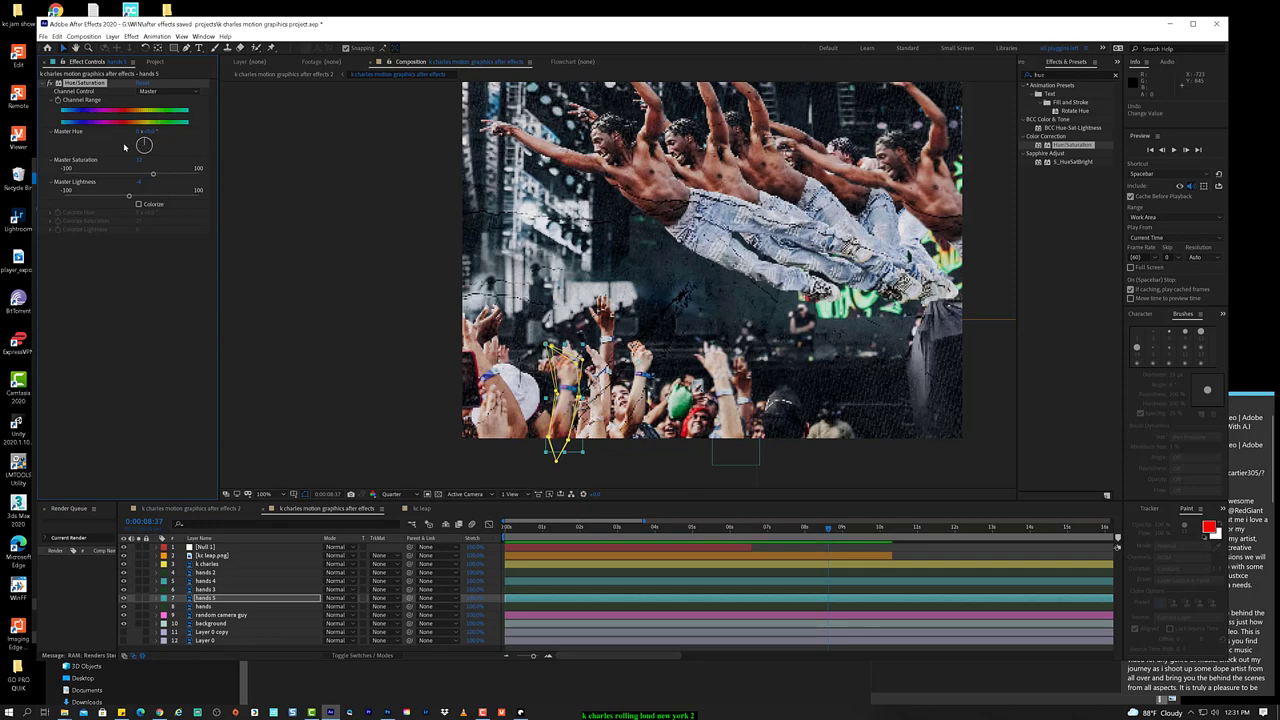
# Step: Set Channel Control to Blues and rotate the Blue Hue dial
pyautogui.click(164, 93)
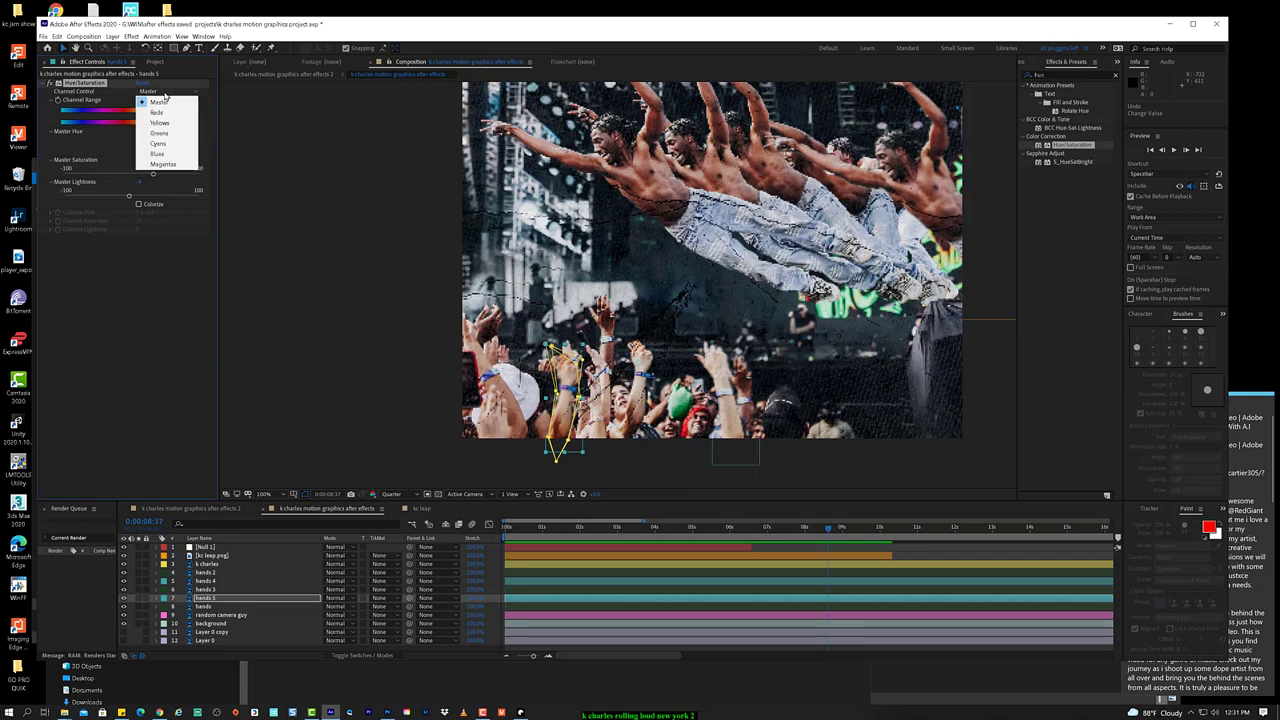
pyautogui.click(166, 156)
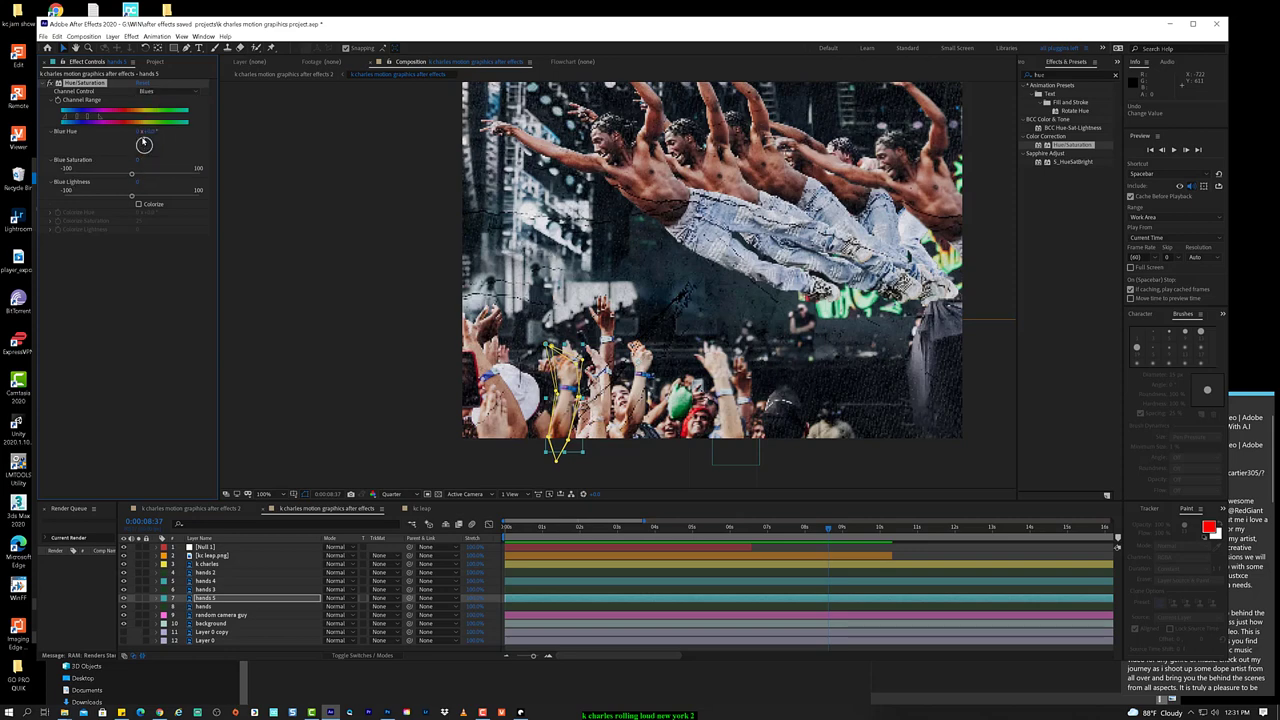
pyautogui.click(144, 144)
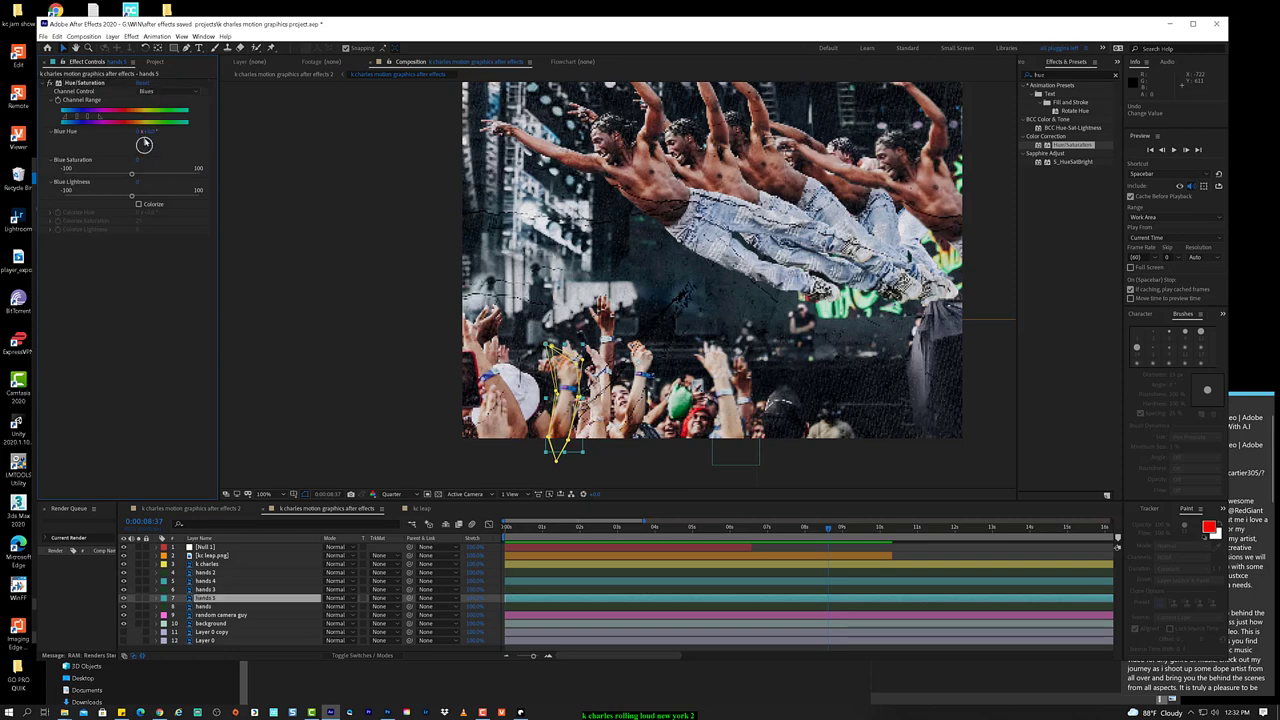
pyautogui.moveTo(144, 144); pyautogui.dragTo(144, 145)
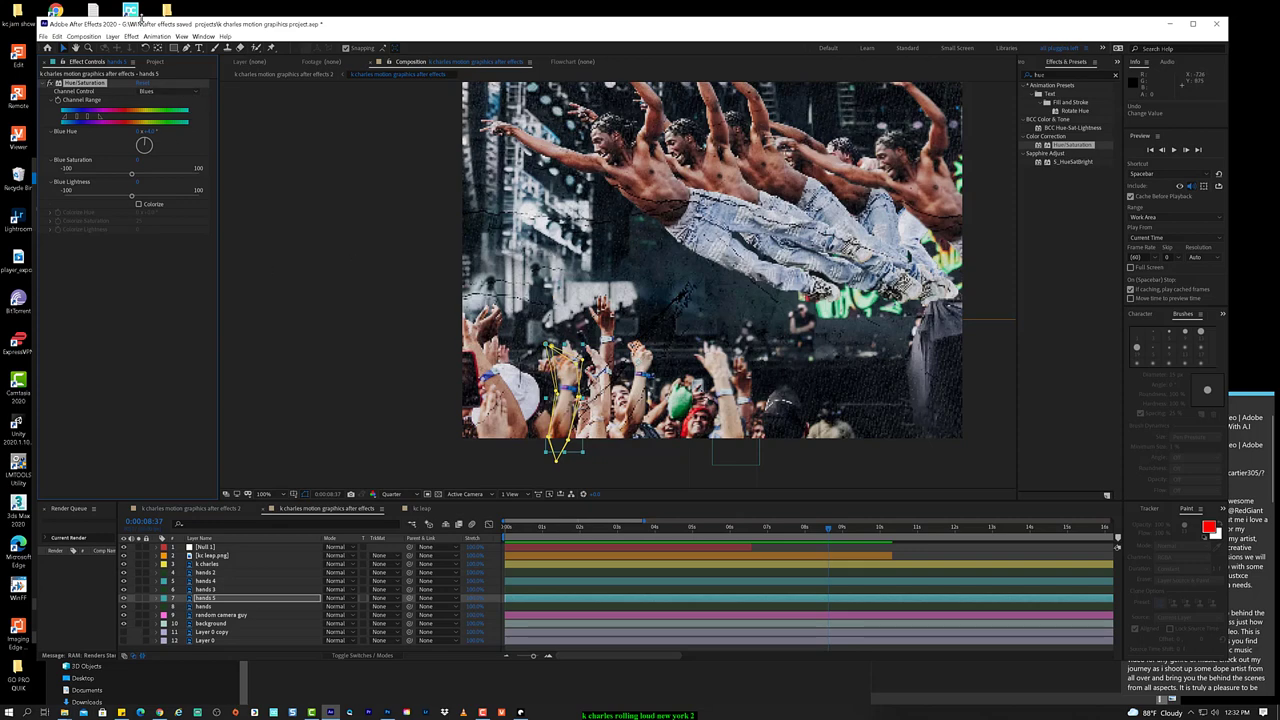
pyautogui.click(240, 572)
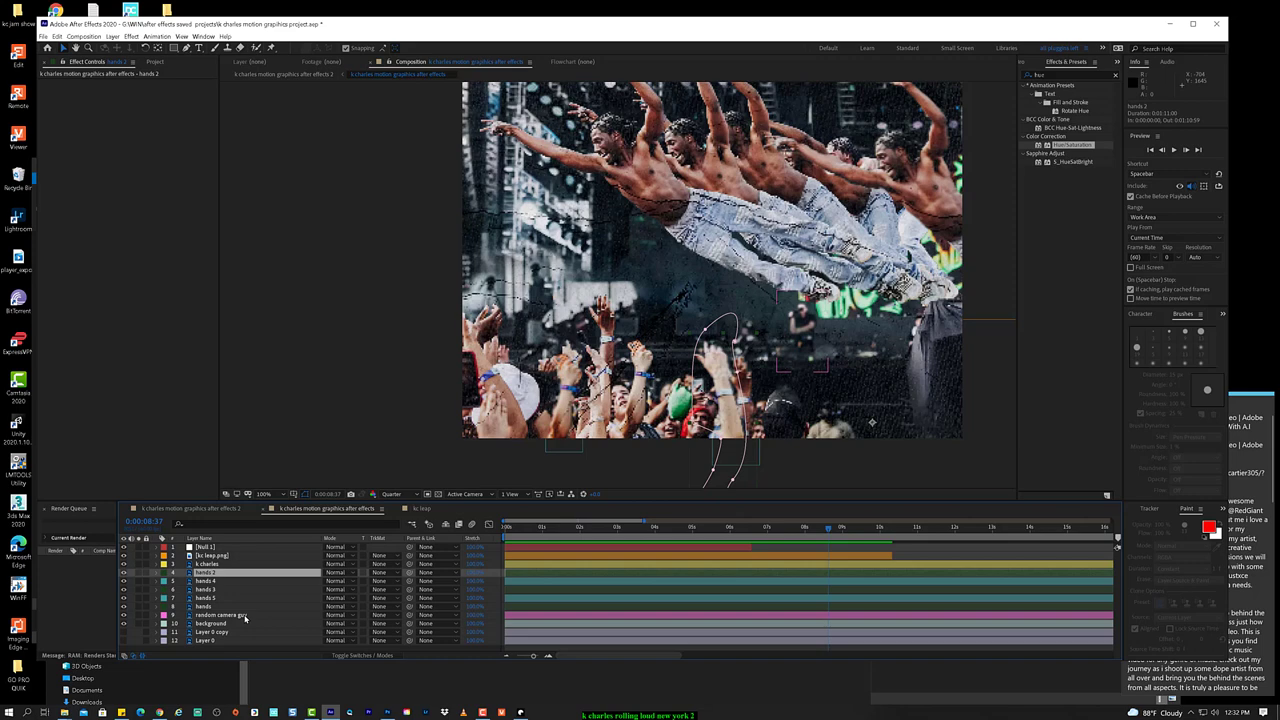
pyautogui.click(222, 598)
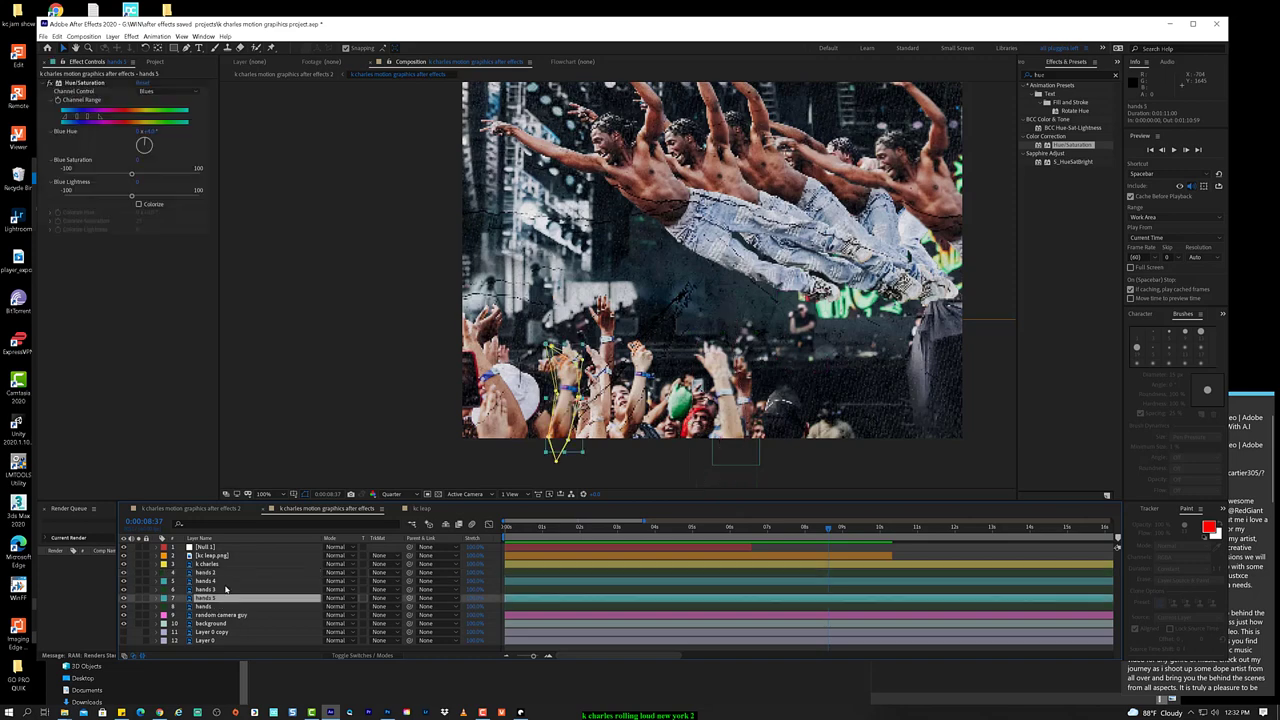
pyautogui.click(226, 565)
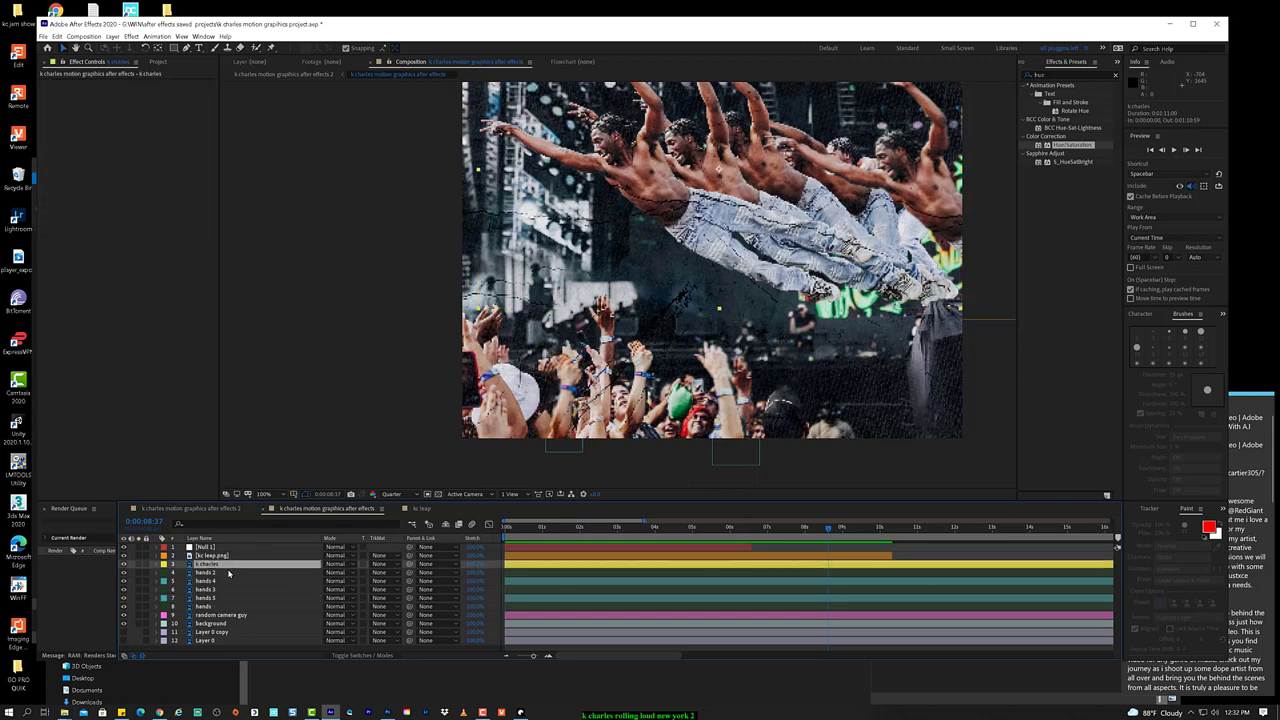
pyautogui.click(228, 572)
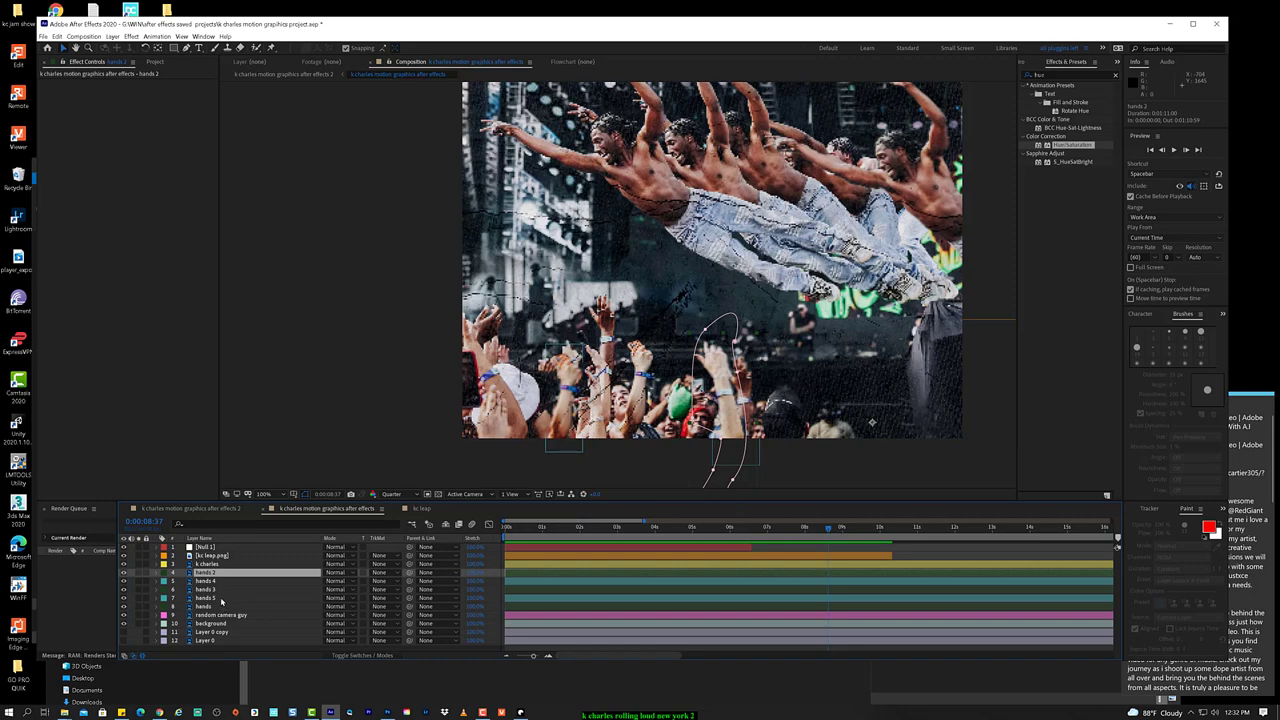
pyautogui.keyDown('shift'); pyautogui.click(222, 598); pyautogui.keyUp('shift')
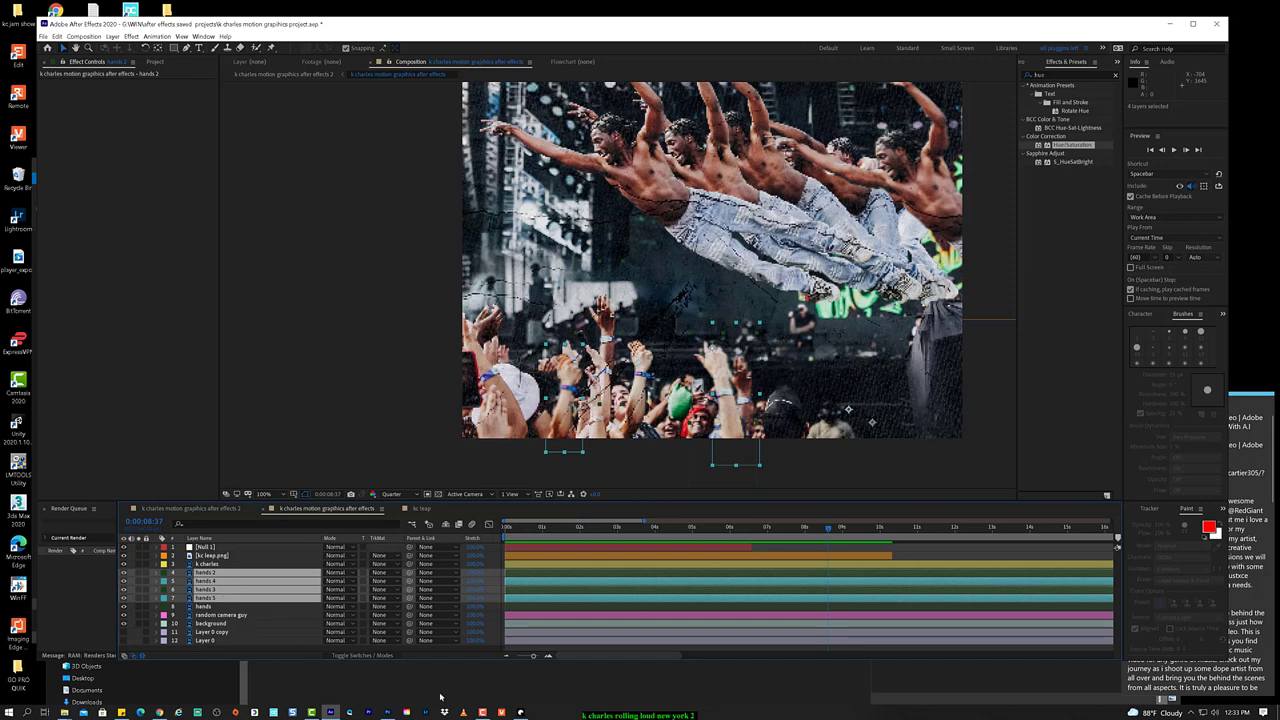
pyautogui.click(234, 608)
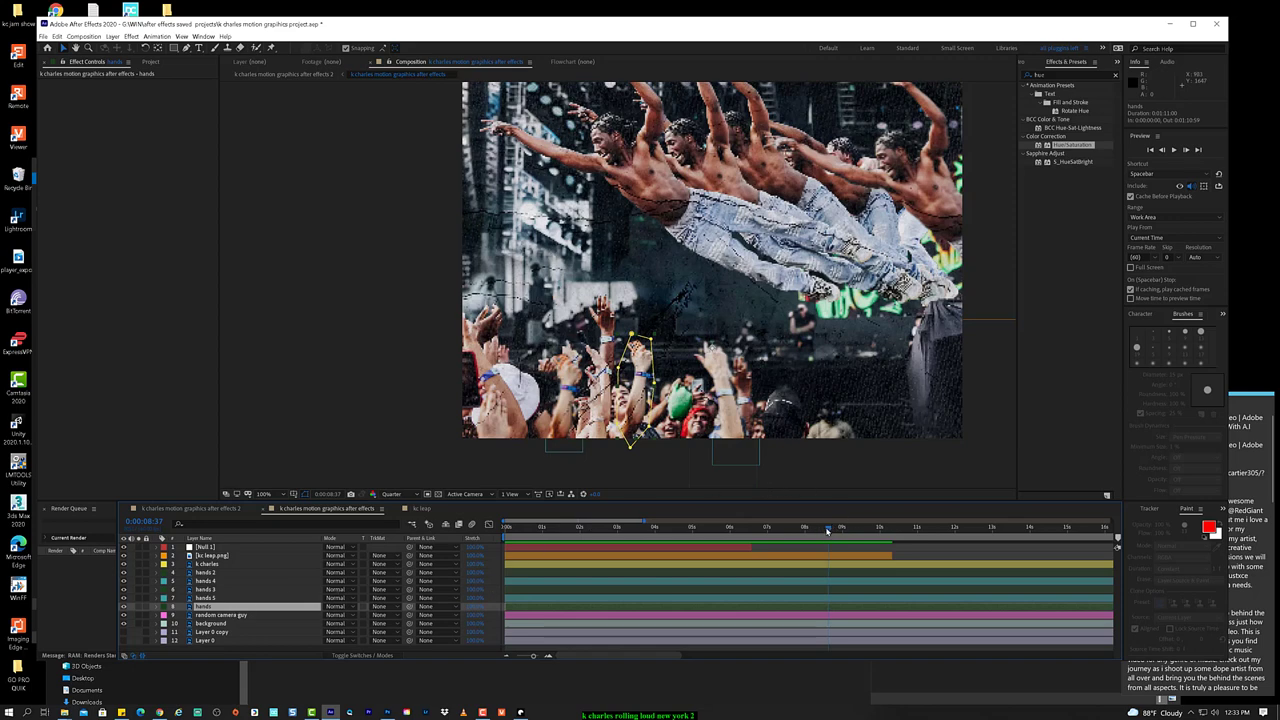
# Step: At about 7 seconds, hide the masked hands layer, zoom into the crowd, and select the background
pyautogui.moveTo(826, 530); pyautogui.dragTo(768, 530)
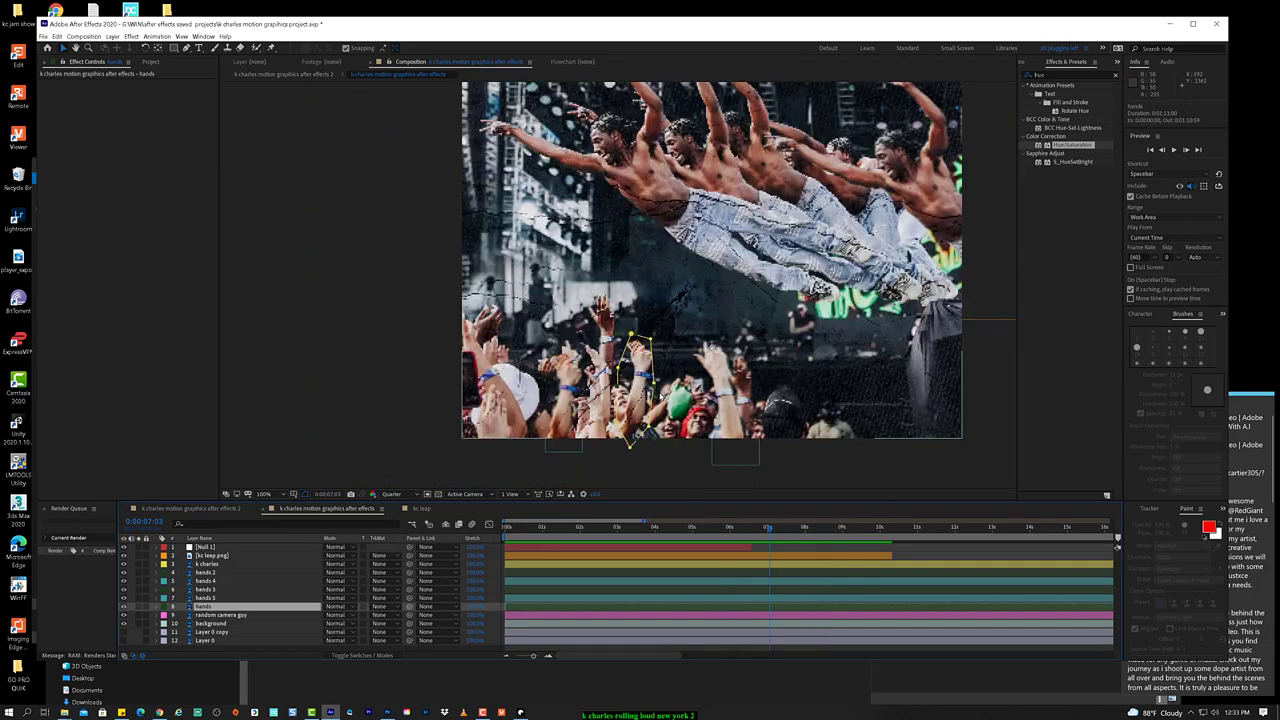
pyautogui.scroll(-2, 660, 395)
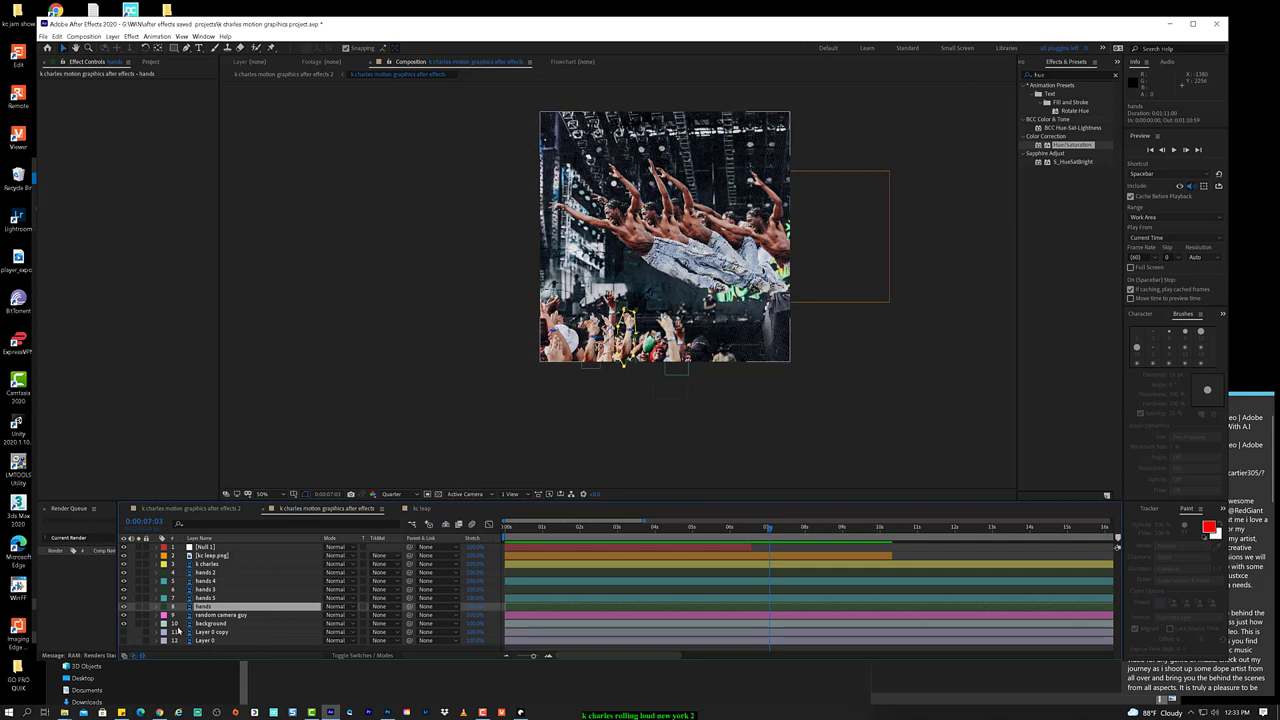
pyautogui.click(123, 606)
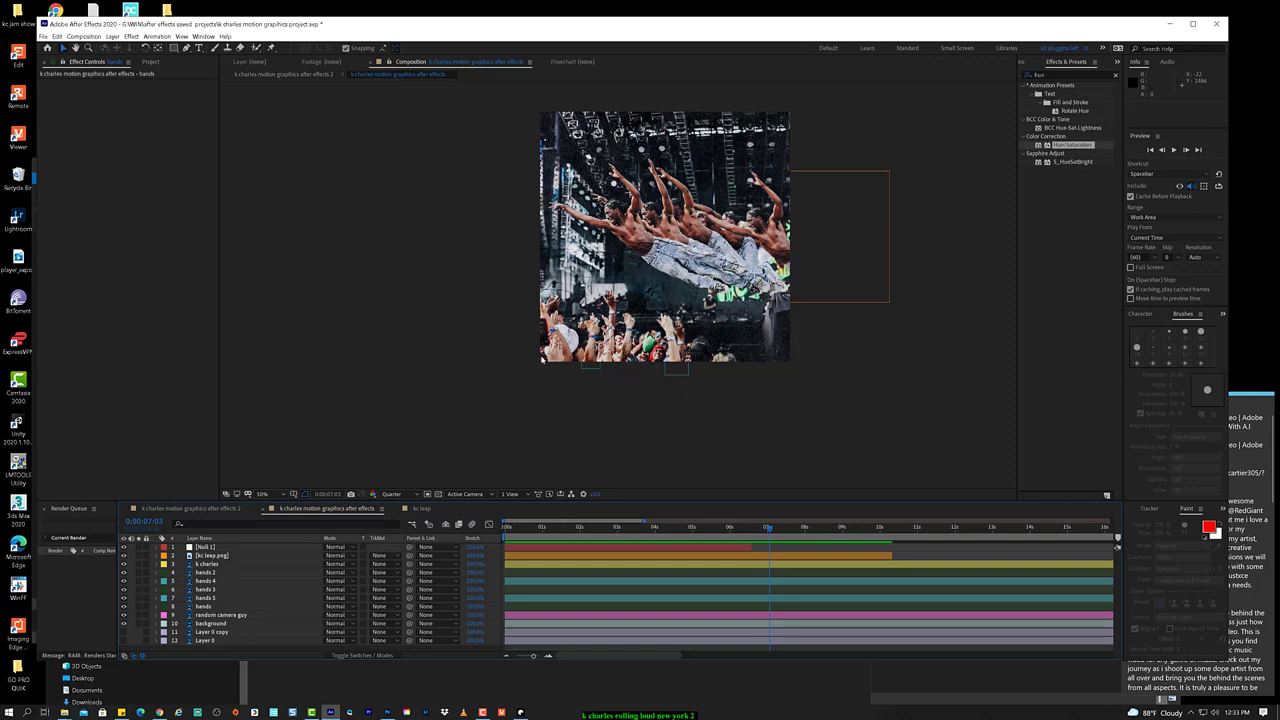
pyautogui.scroll(3, 580, 365)
pyautogui.scroll(1, 580, 365)
pyautogui.scroll(-2, 600, 375)
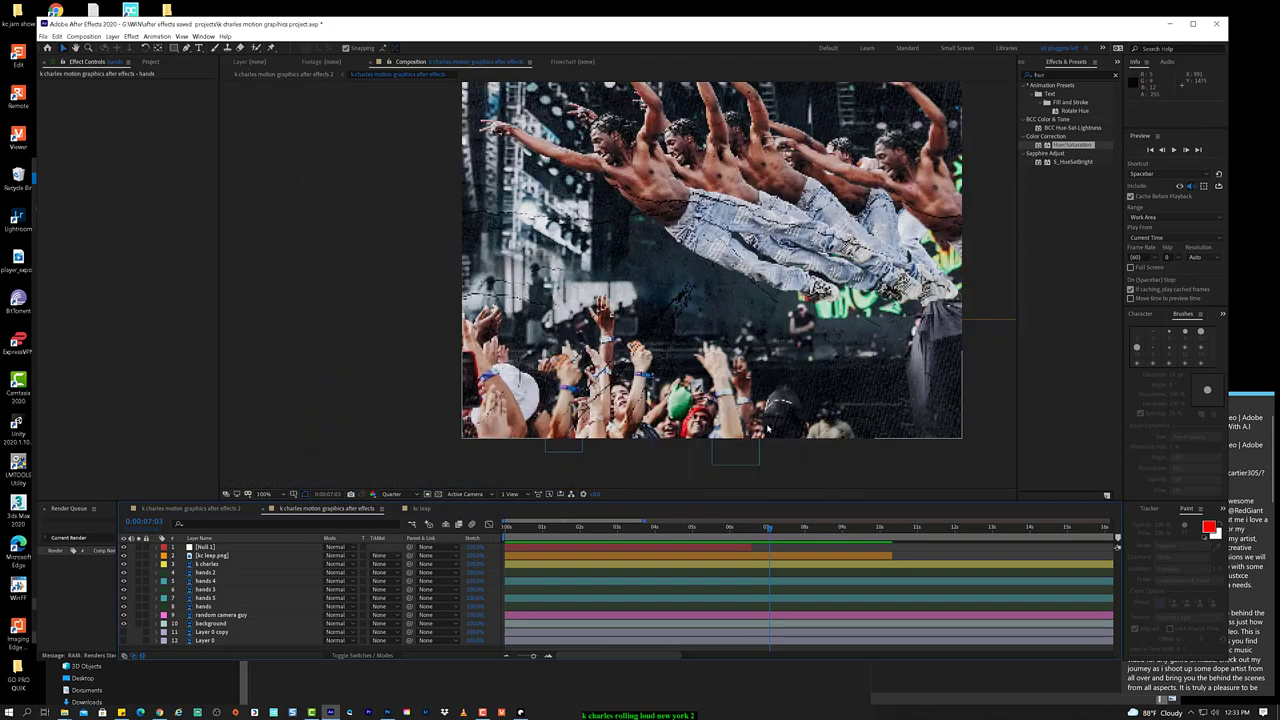
pyautogui.click(575, 623)
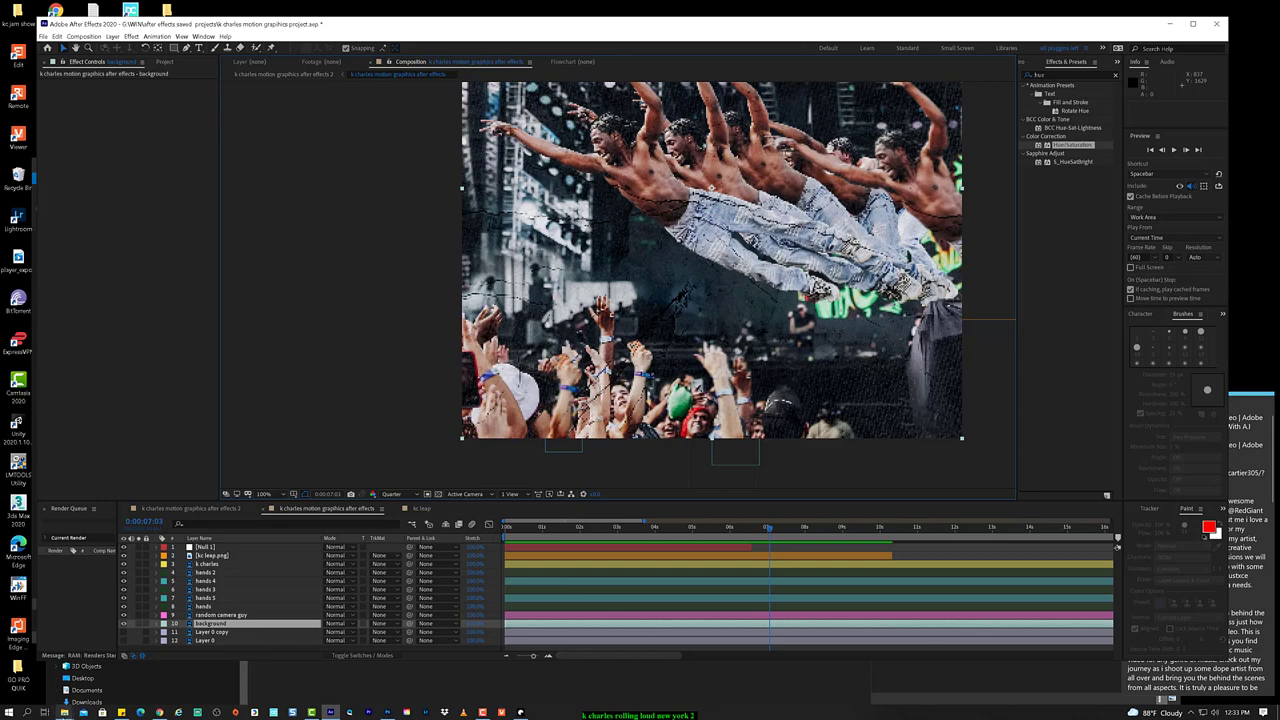
pyautogui.moveTo(64, 712)
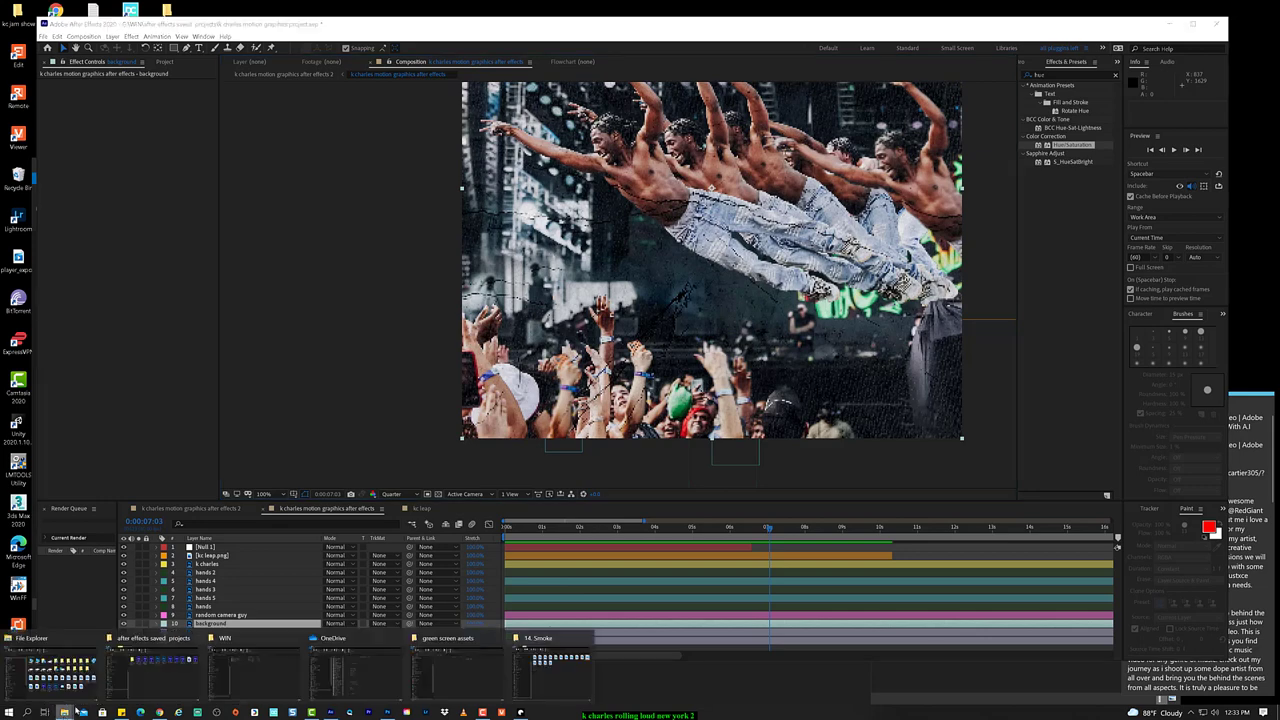
# Step: View the IMG_3438 reference photo from OneDrive in Photos, then return to After Effects
pyautogui.click(337, 678)
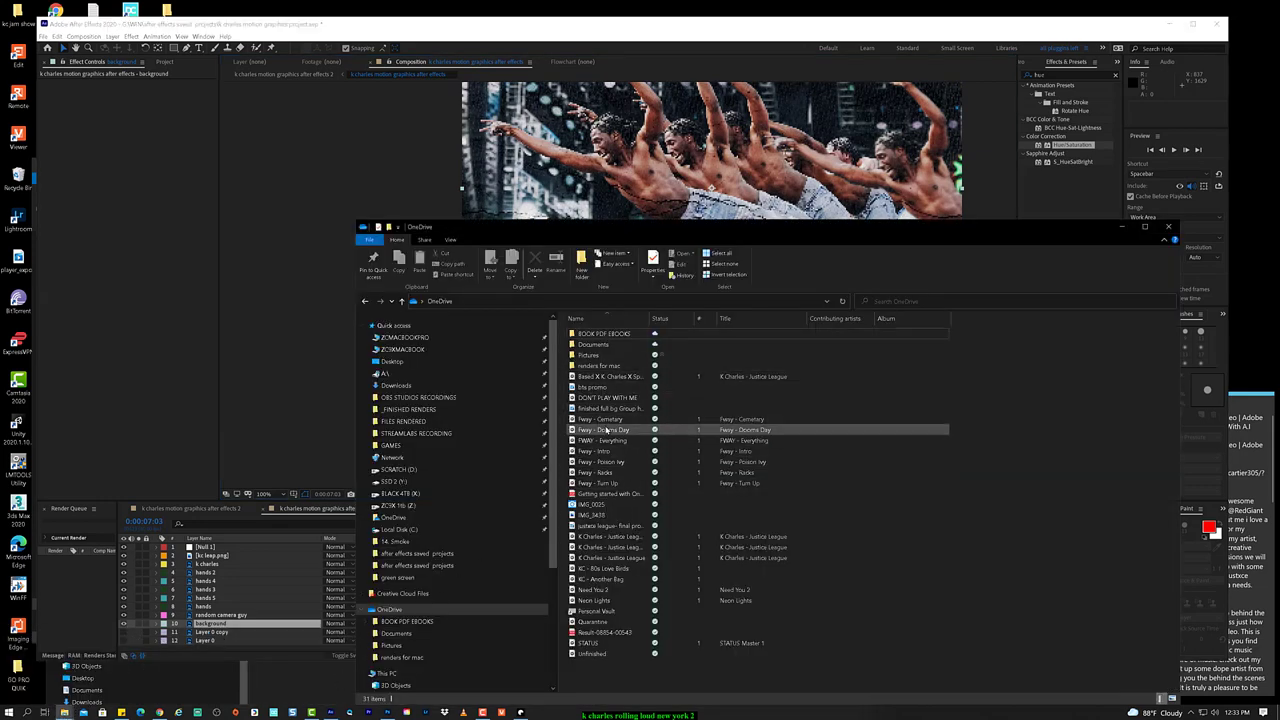
pyautogui.doubleClick(610, 516)
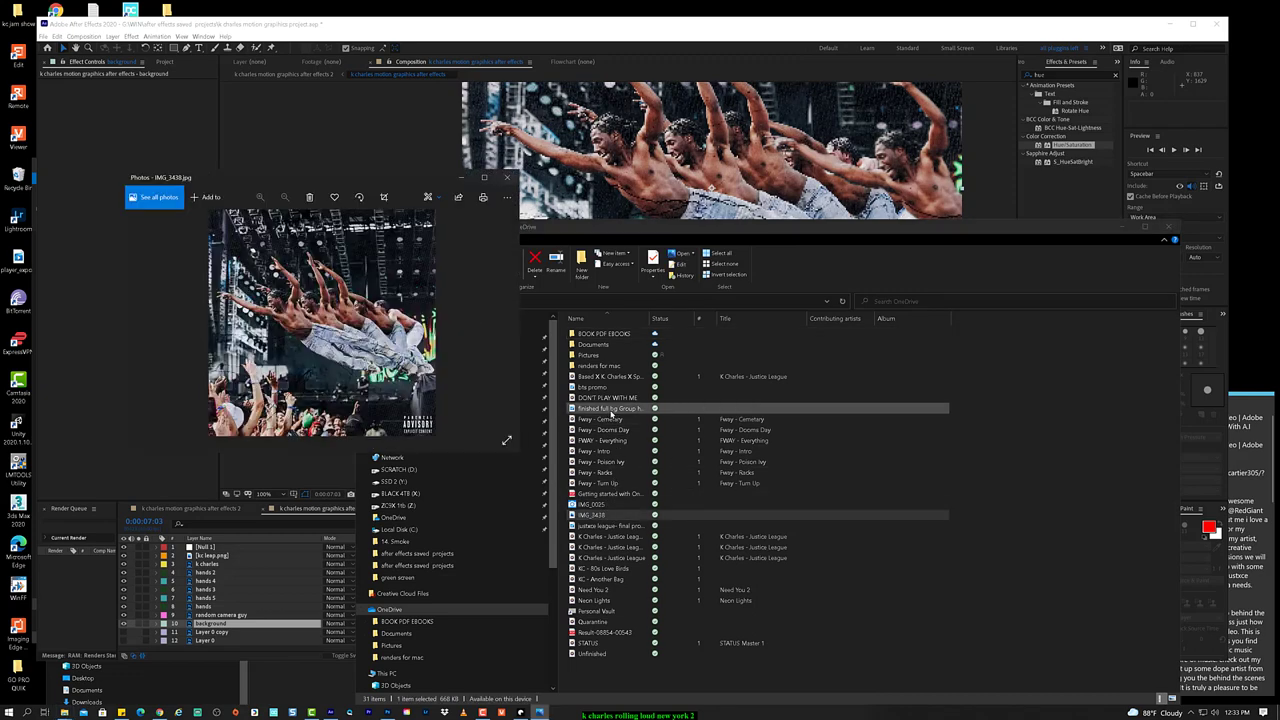
pyautogui.scroll(3, 310, 370)
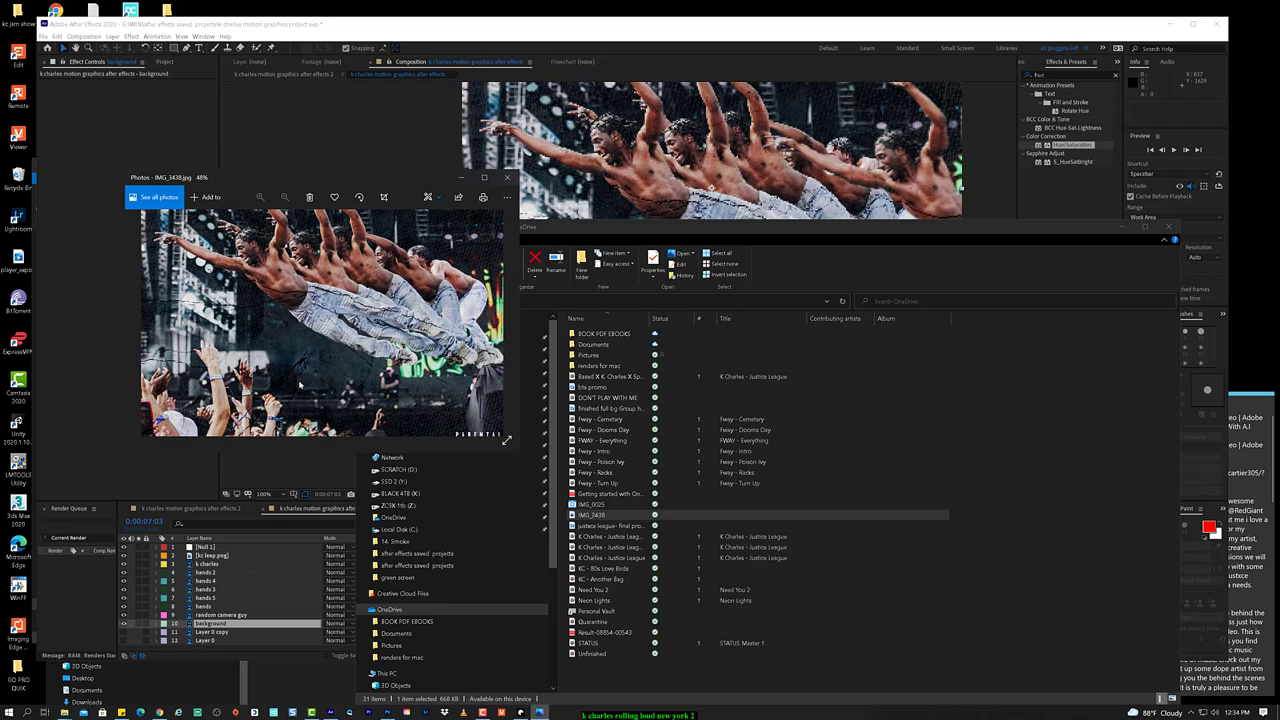
pyautogui.scroll(-1, 297, 385)
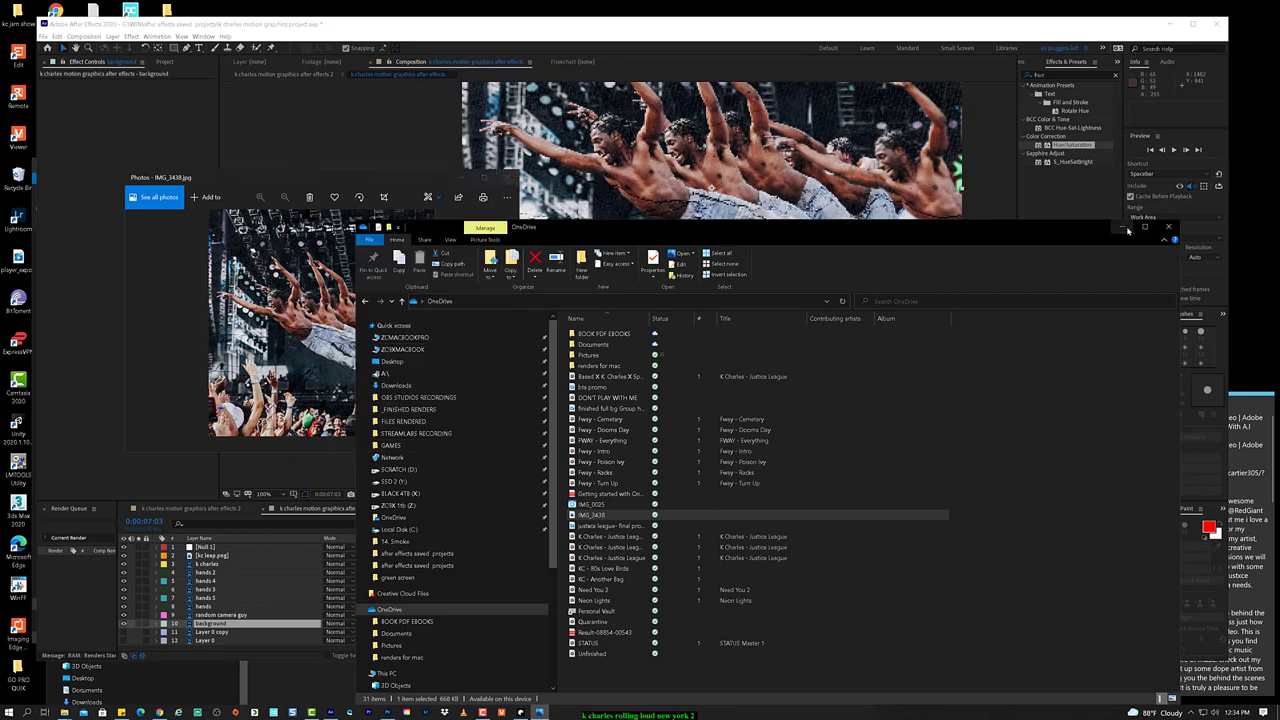
pyautogui.click(1122, 228)
pyautogui.click(936, 35)
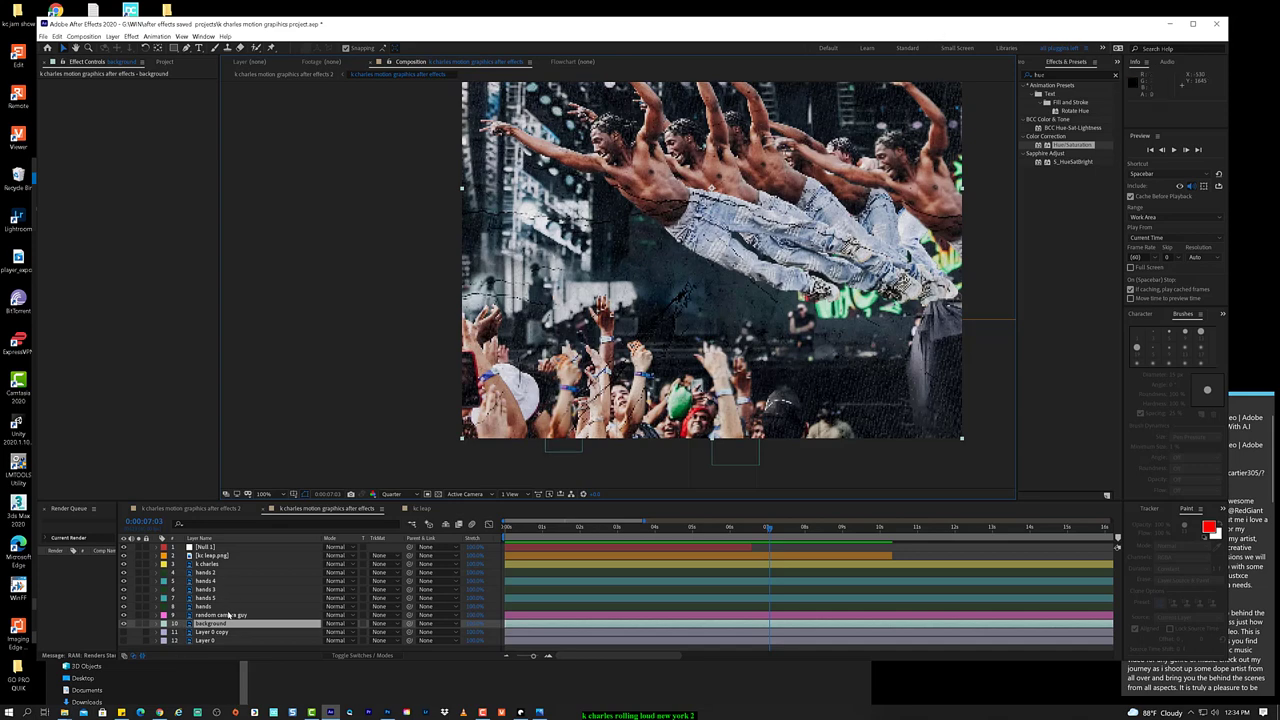
# Step: Select the five hands layers and pre-compose them into a composition named 'hands'
pyautogui.click(210, 606)
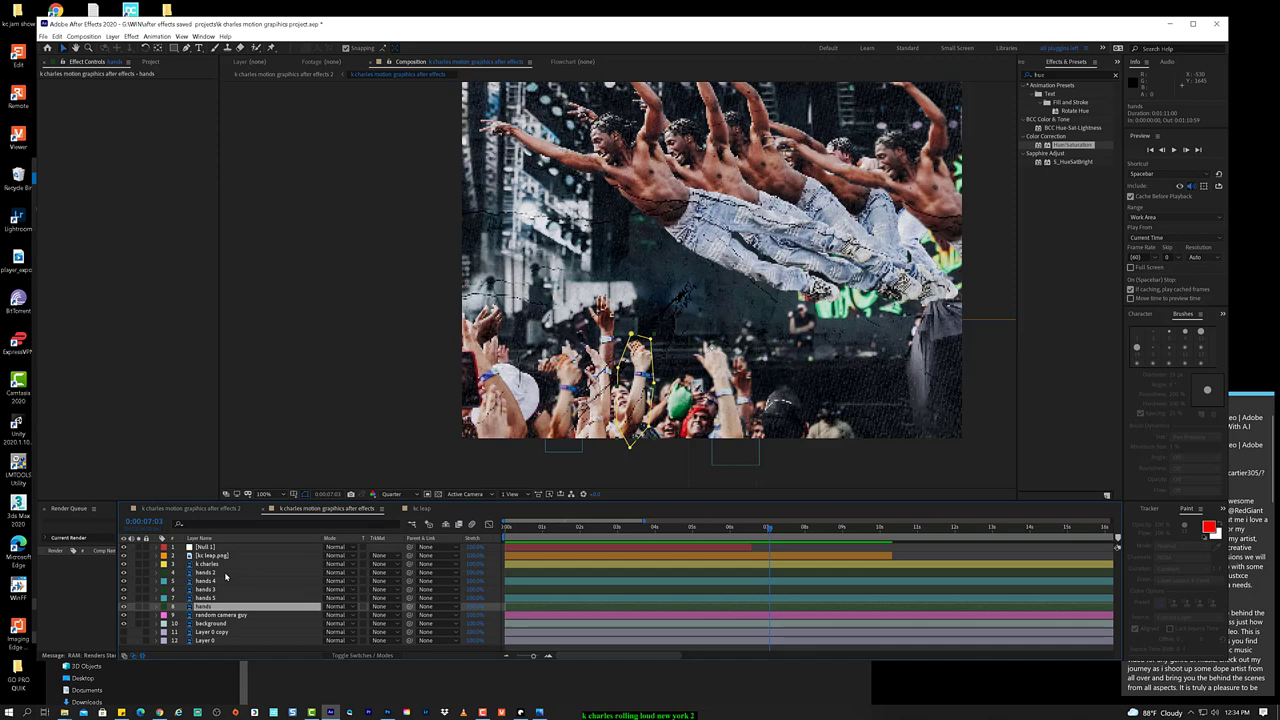
pyautogui.keyDown('shift'); pyautogui.click(226, 574); pyautogui.keyUp('shift')
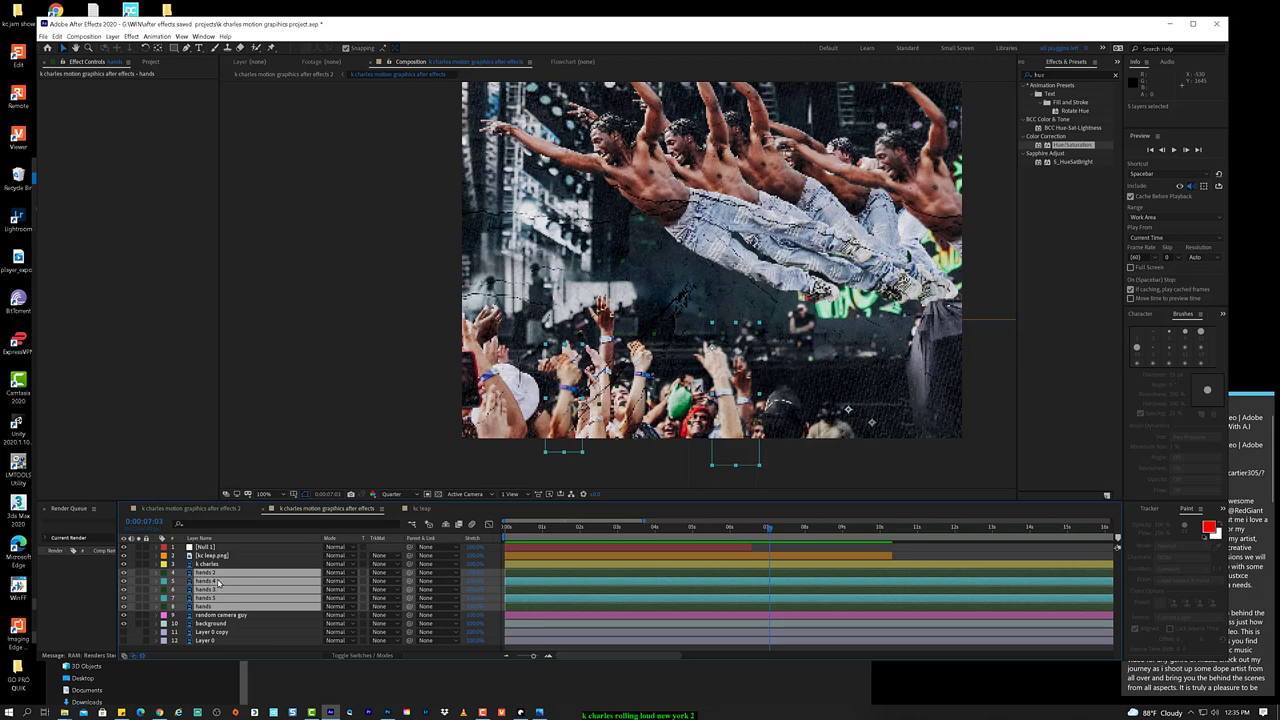
pyautogui.rightClick(218, 583)
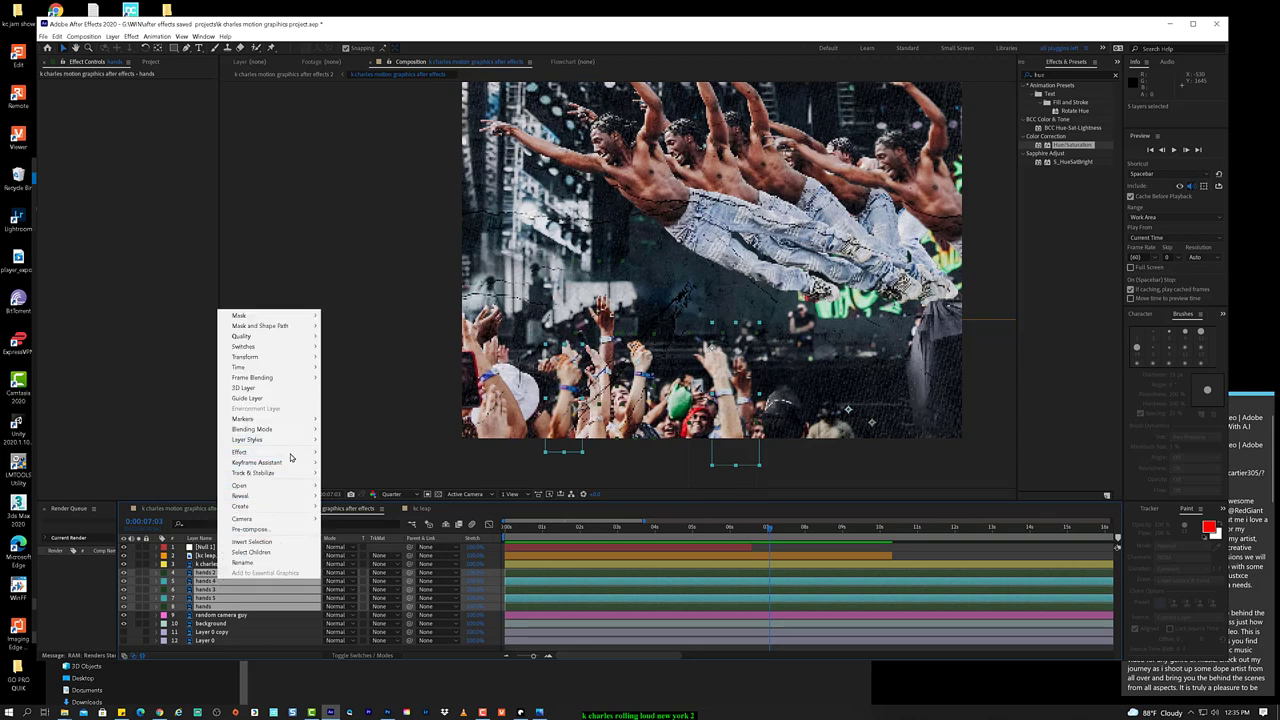
pyautogui.click(180, 418)
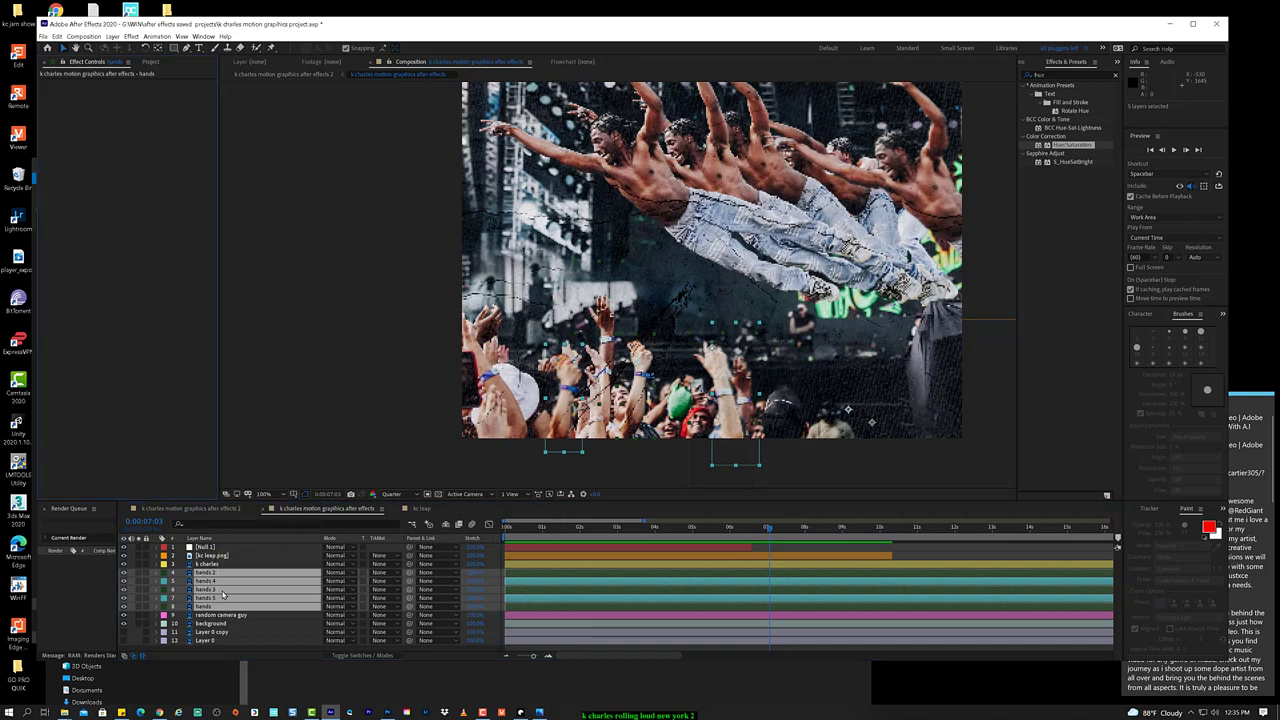
pyautogui.hotkey('ctrl', 'shift', 'c')
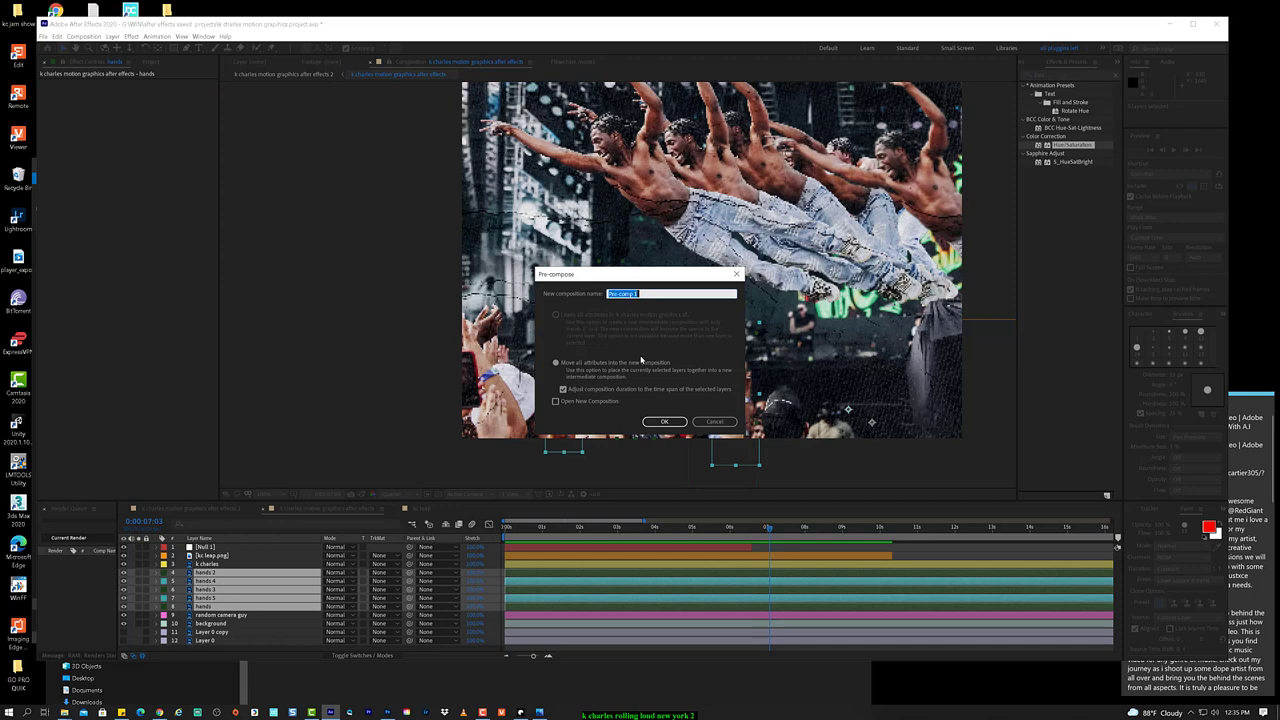
pyautogui.write('hands')
pyautogui.click(665, 421)
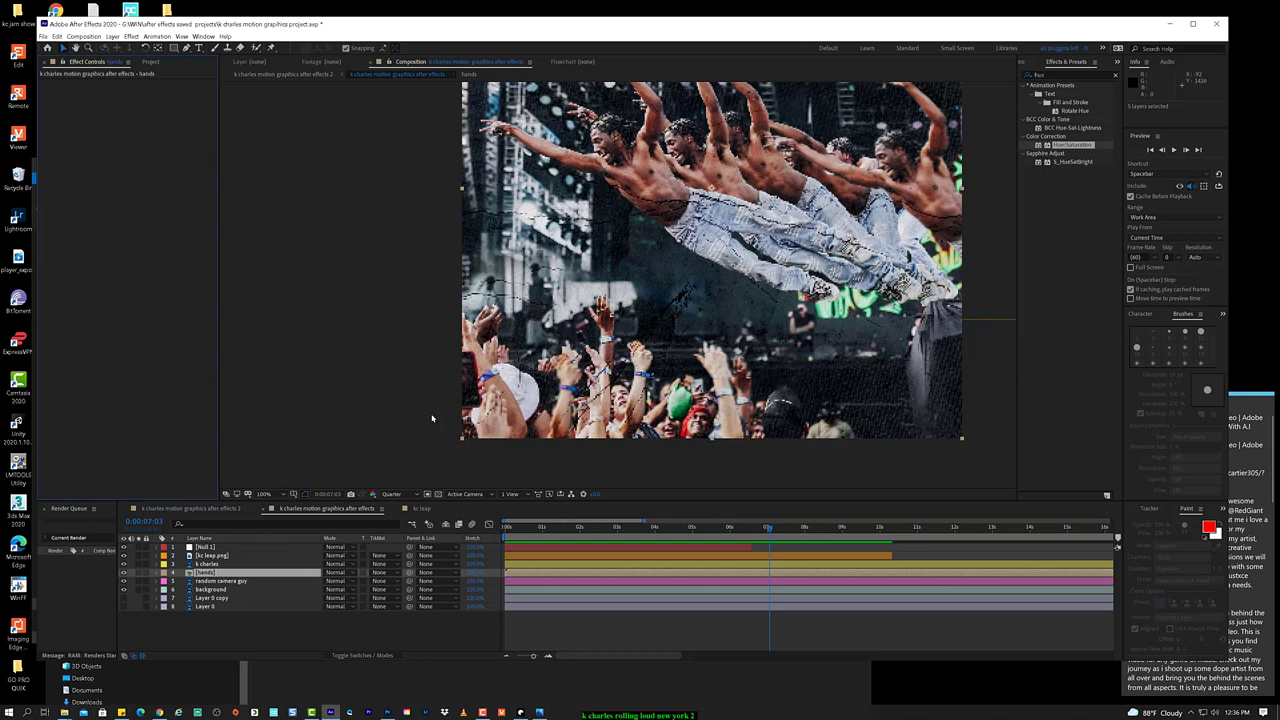
pyautogui.press(',')
pyautogui.press(',')
pyautogui.press(',')
pyautogui.press(',')
pyautogui.press('.')
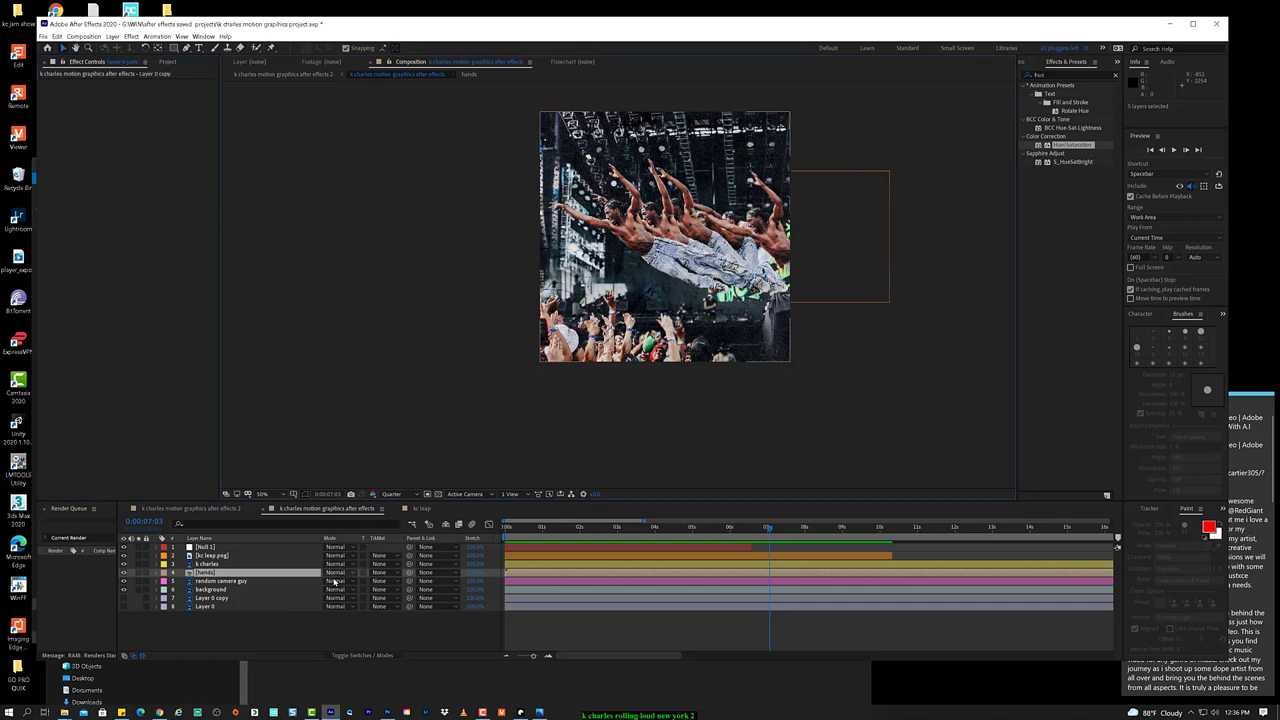
pyautogui.hotkey('ctrl', 'Down')
pyautogui.hotkey('ctrl', 'Down')
pyautogui.hotkey('ctrl', 'Up')
pyautogui.hotkey('ctrl', 'Up')
pyautogui.hotkey('ctrl', 'Up')
pyautogui.hotkey('ctrl', 'Down')
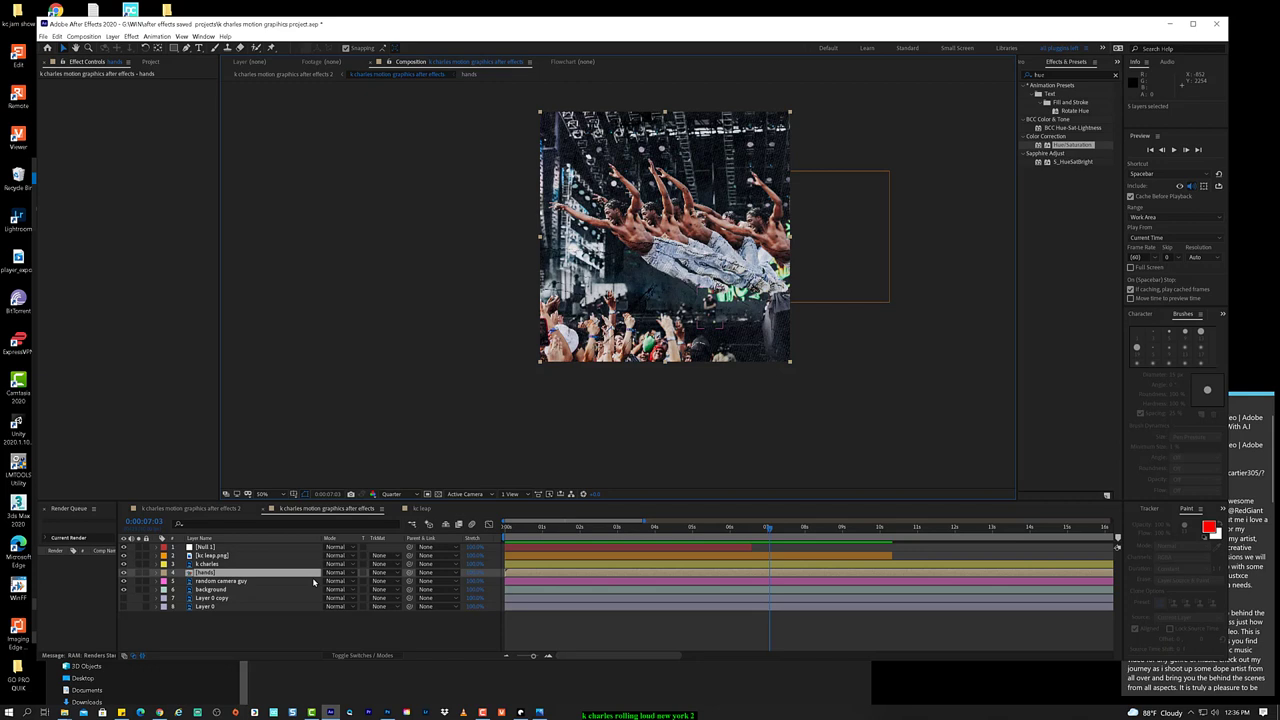
pyautogui.press('=')
pyautogui.press('=')
pyautogui.press('=')
pyautogui.press('=')
pyautogui.press('=')
pyautogui.press('=')
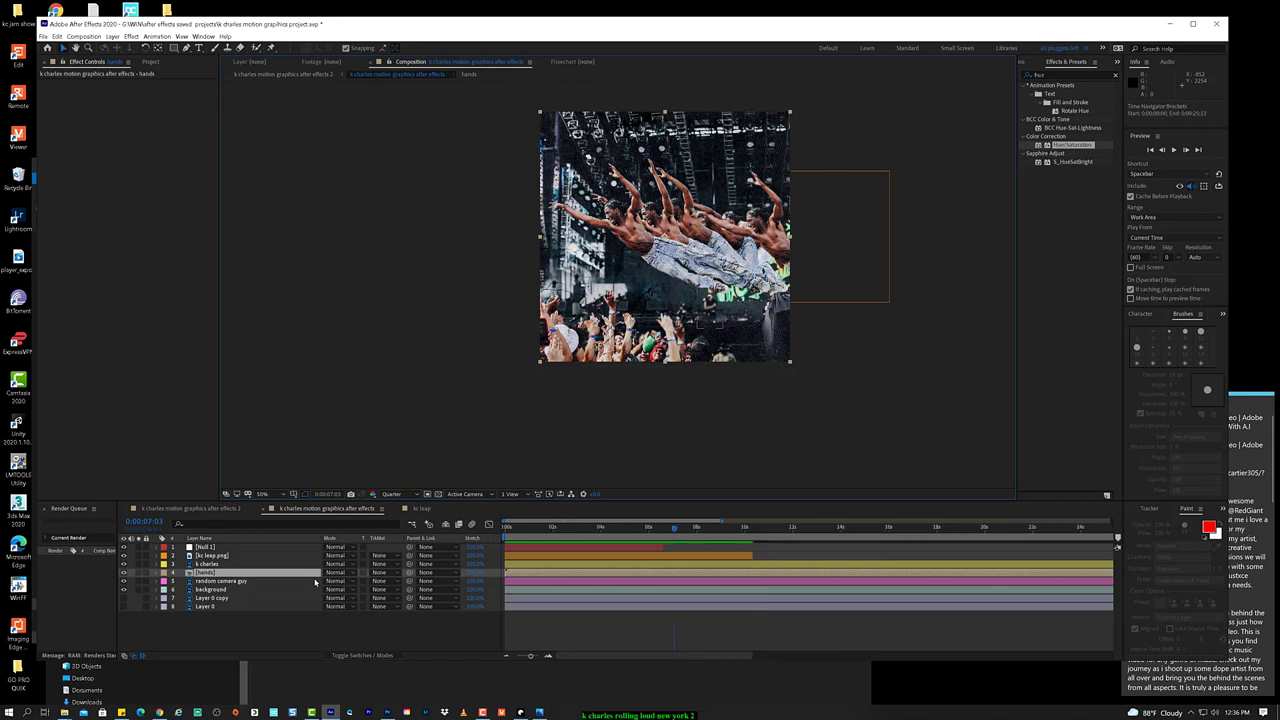
pyautogui.press('-')
pyautogui.press('-')
pyautogui.press('-')
pyautogui.press('-')
pyautogui.press('-')
pyautogui.press('-')
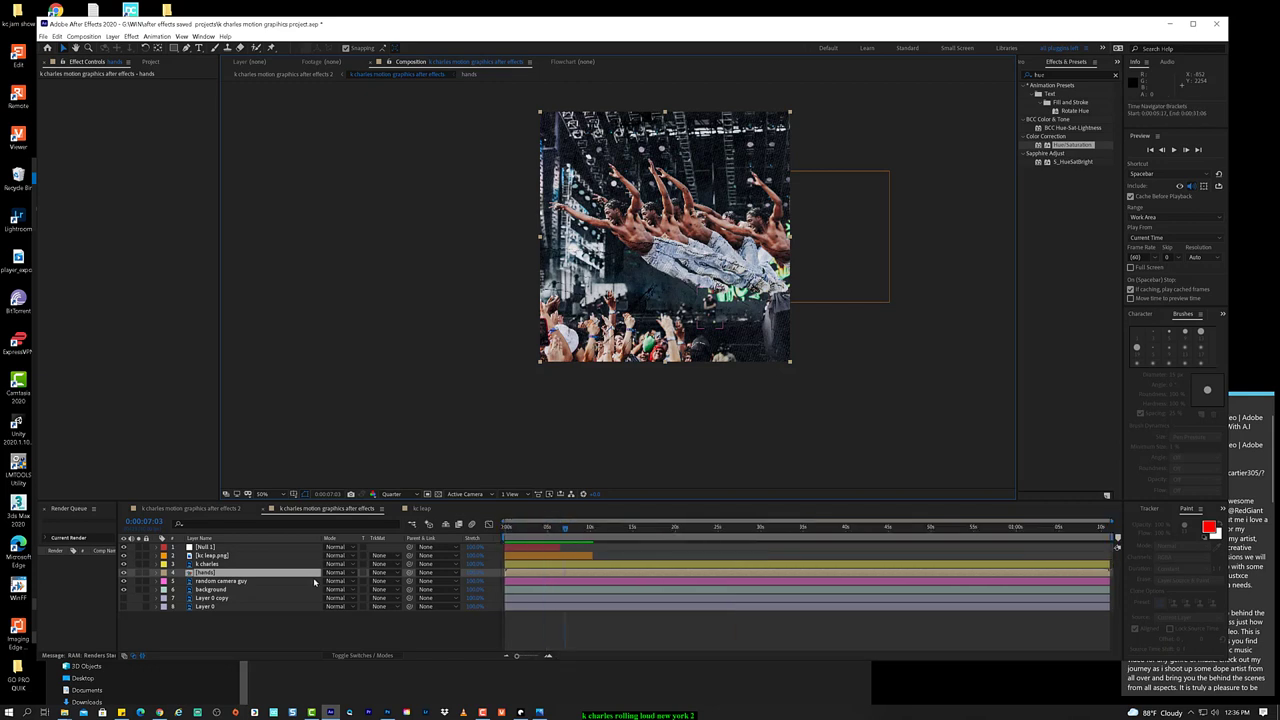
pyautogui.press(',')
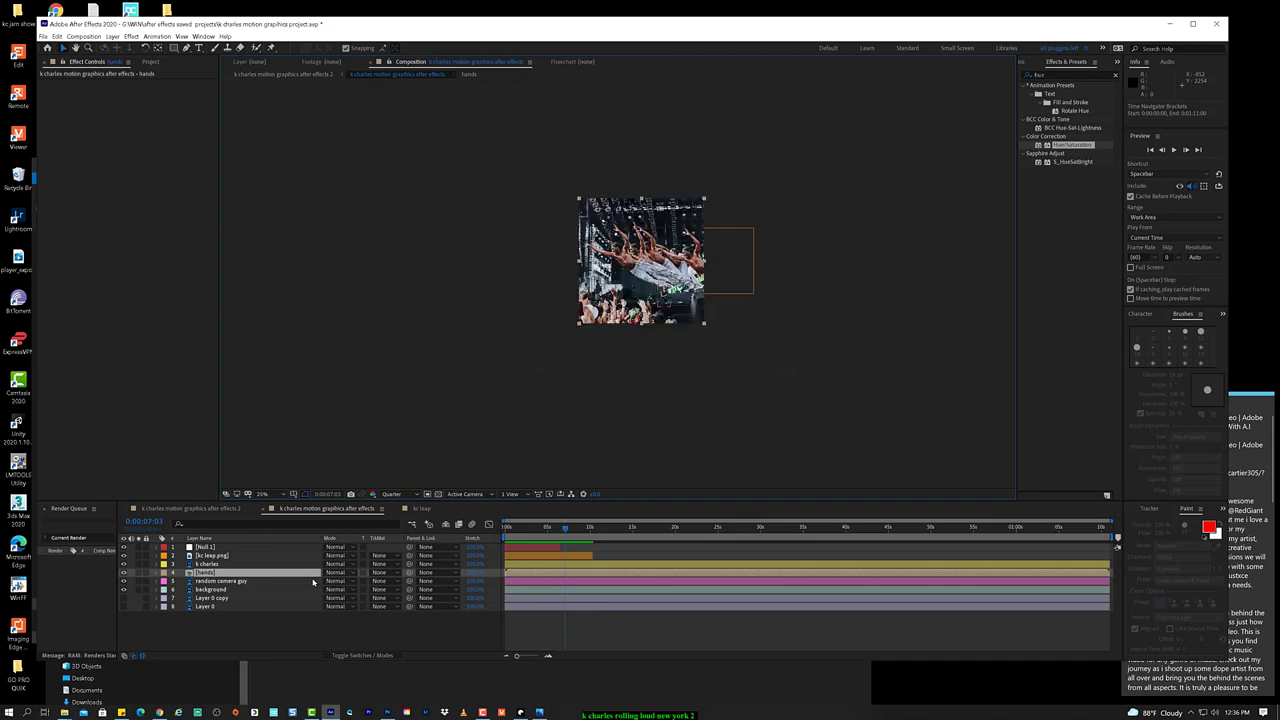
pyautogui.press('.')
pyautogui.press('.')
pyautogui.press(',')
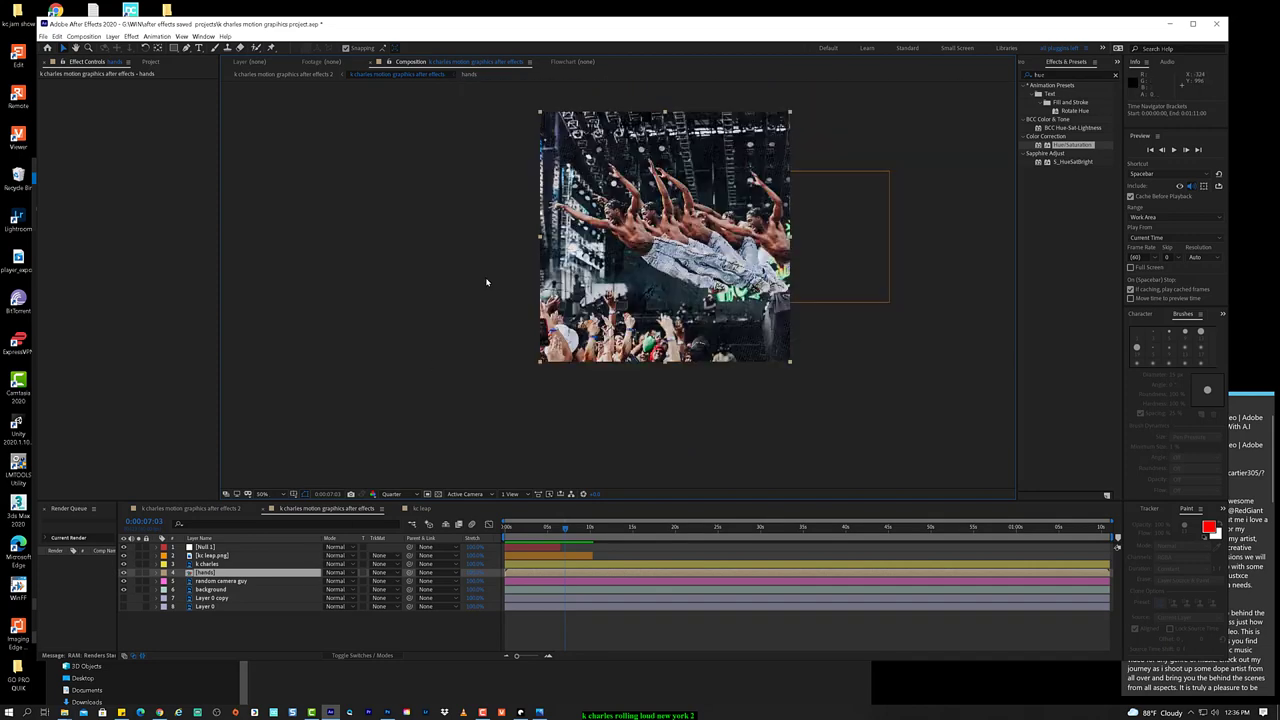
pyautogui.press('.')
pyautogui.press(',')
pyautogui.press('.')
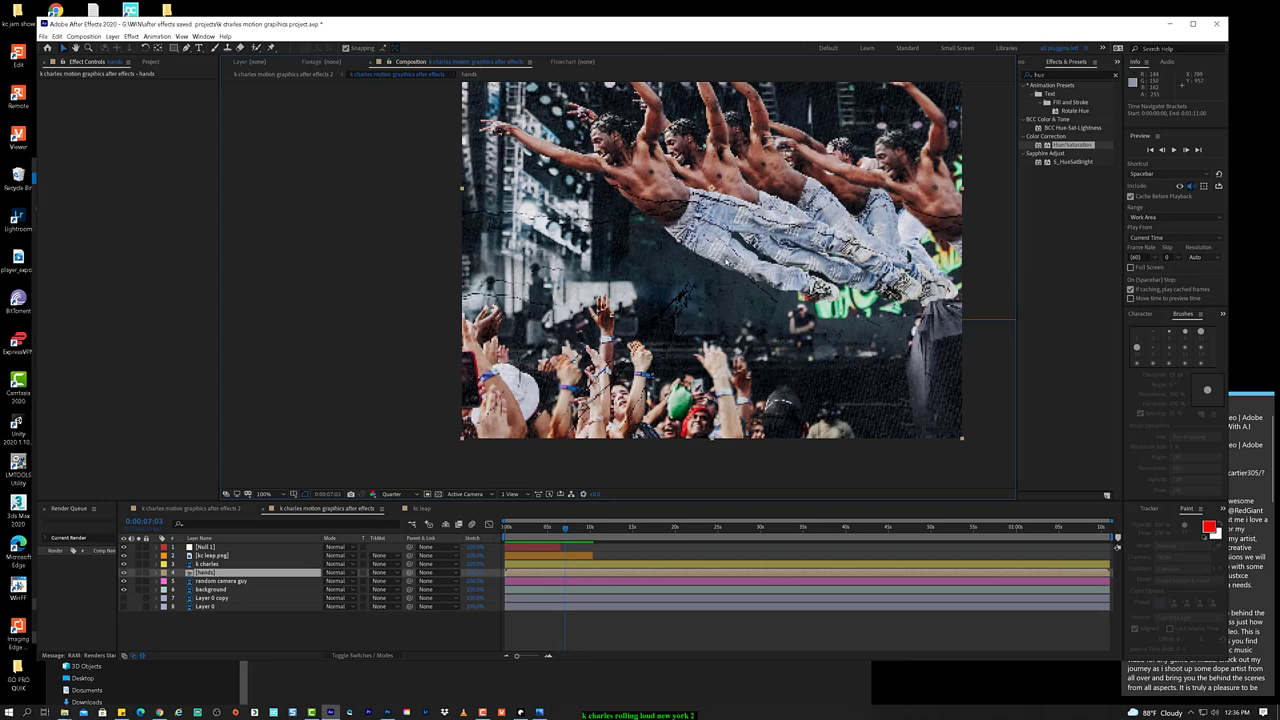
pyautogui.rightClick(706, 258)
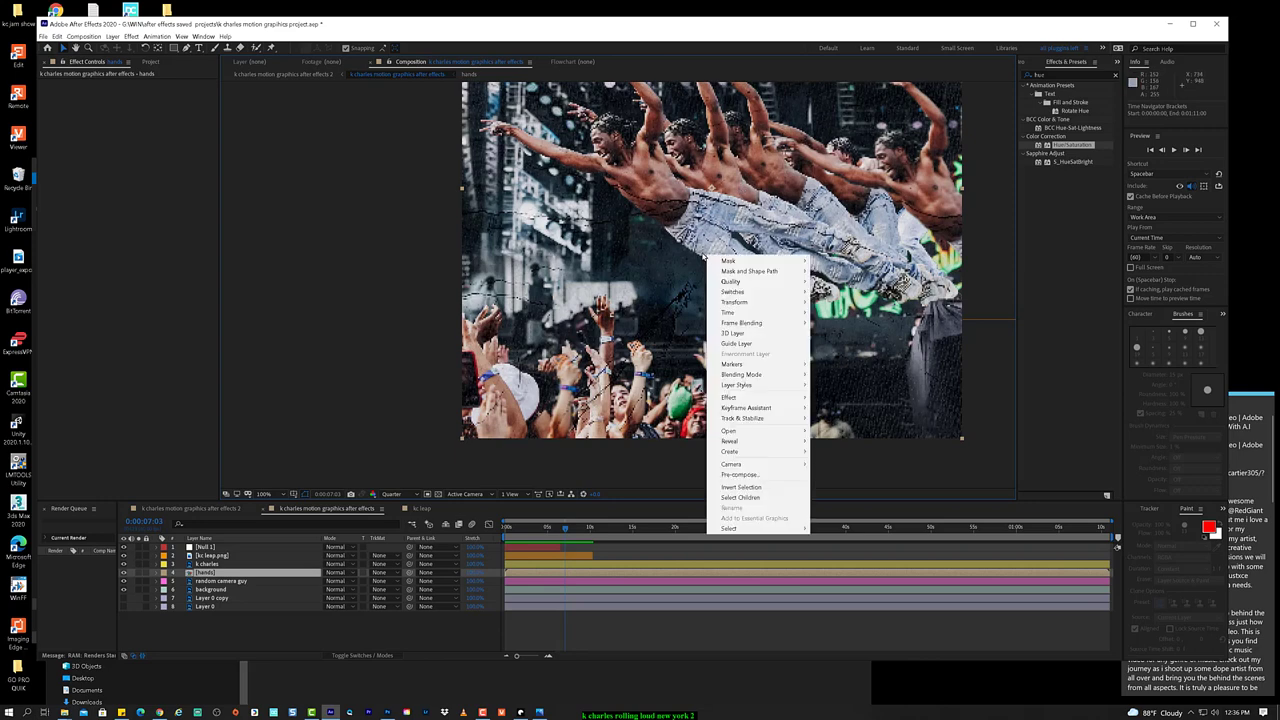
pyautogui.click(334, 277)
pyautogui.click(334, 277)
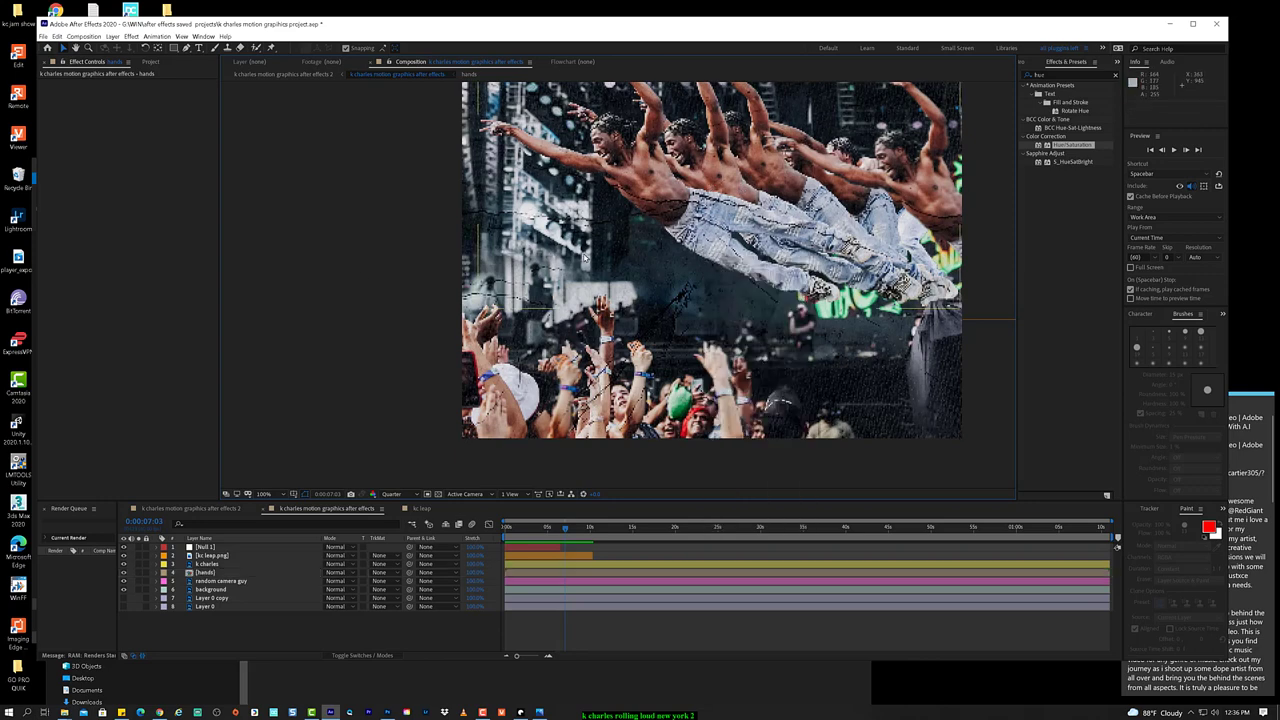
pyautogui.click(644, 314)
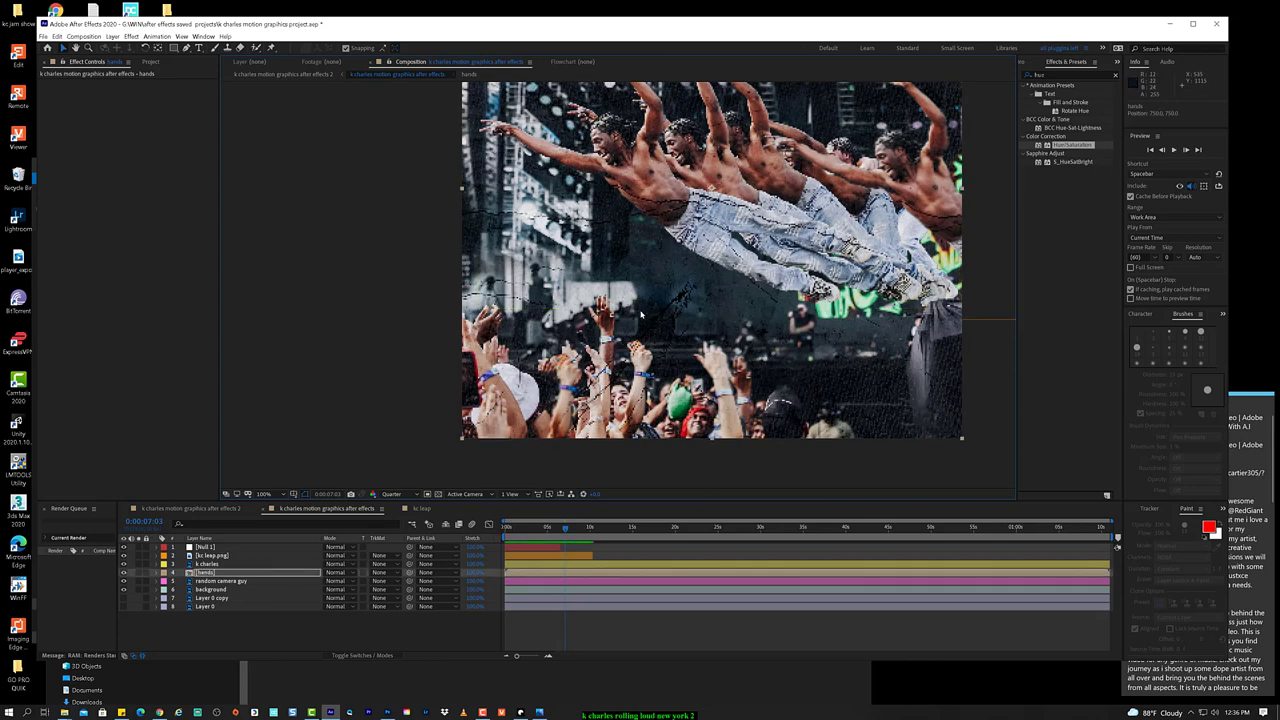
pyautogui.moveTo(644, 314); pyautogui.dragTo(613, 314)
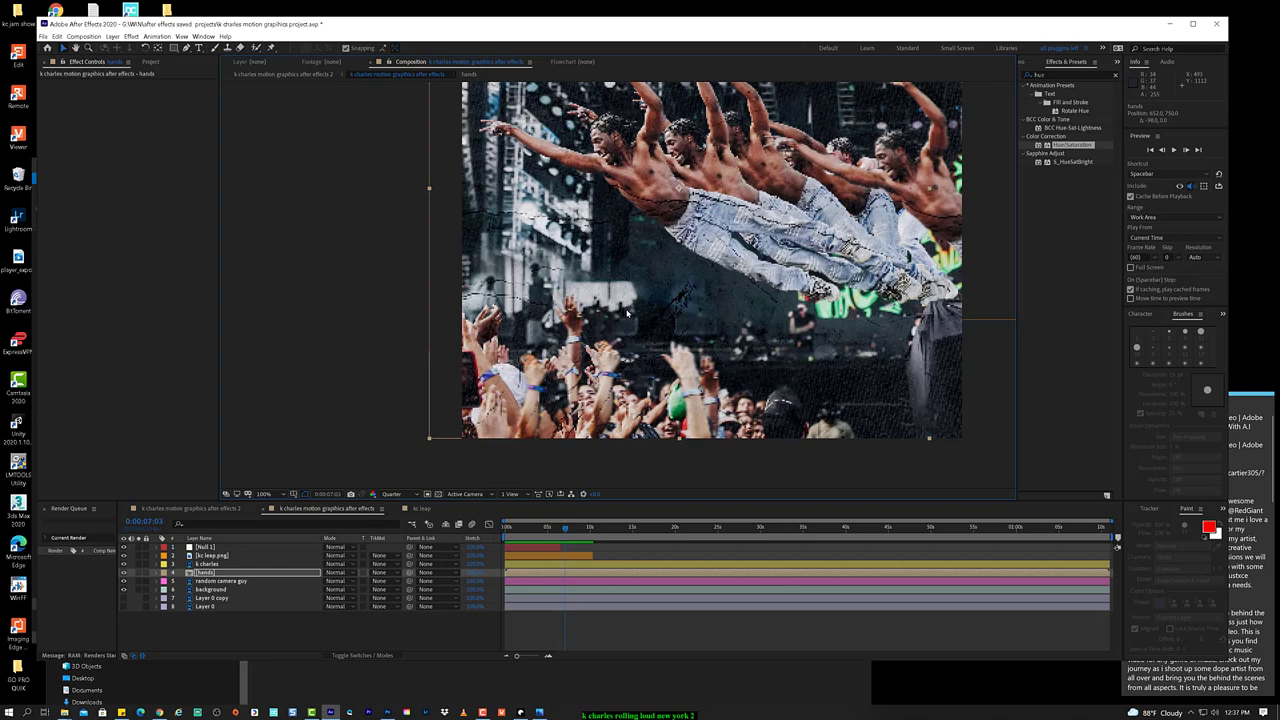
pyautogui.hotkey('ctrl', 'z')
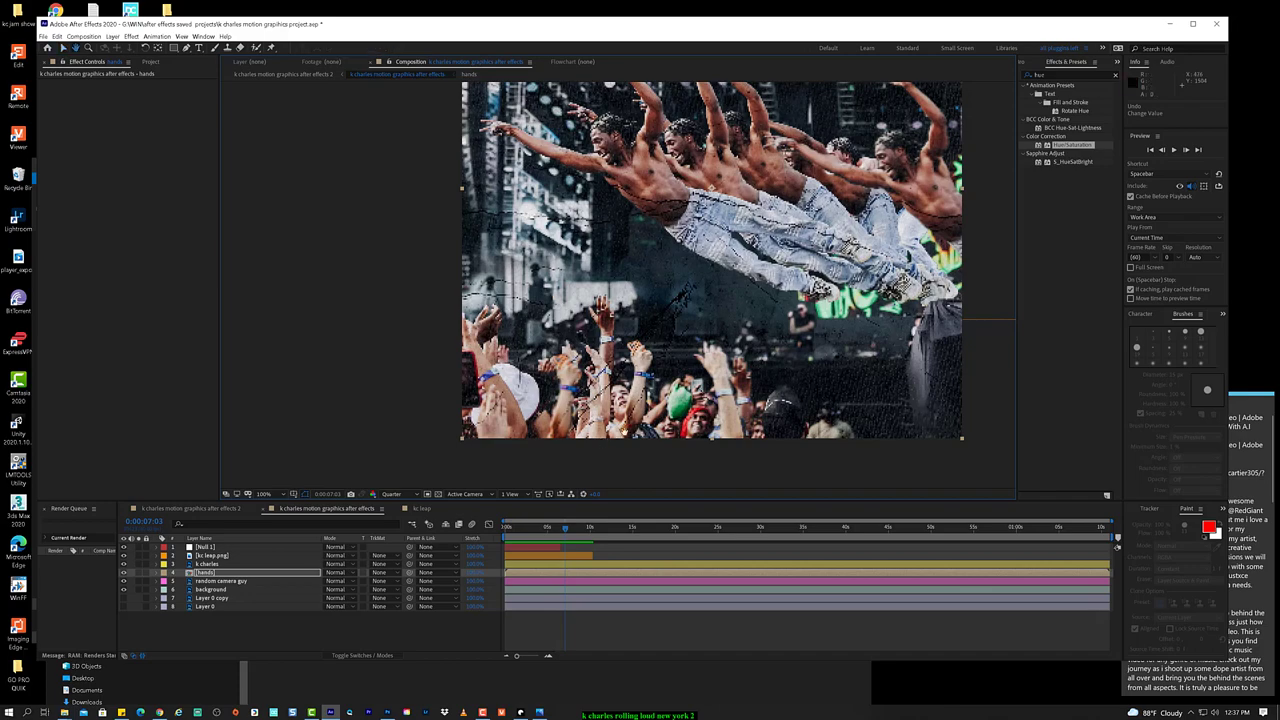
pyautogui.moveTo(727, 270); pyautogui.dragTo(615, 354)
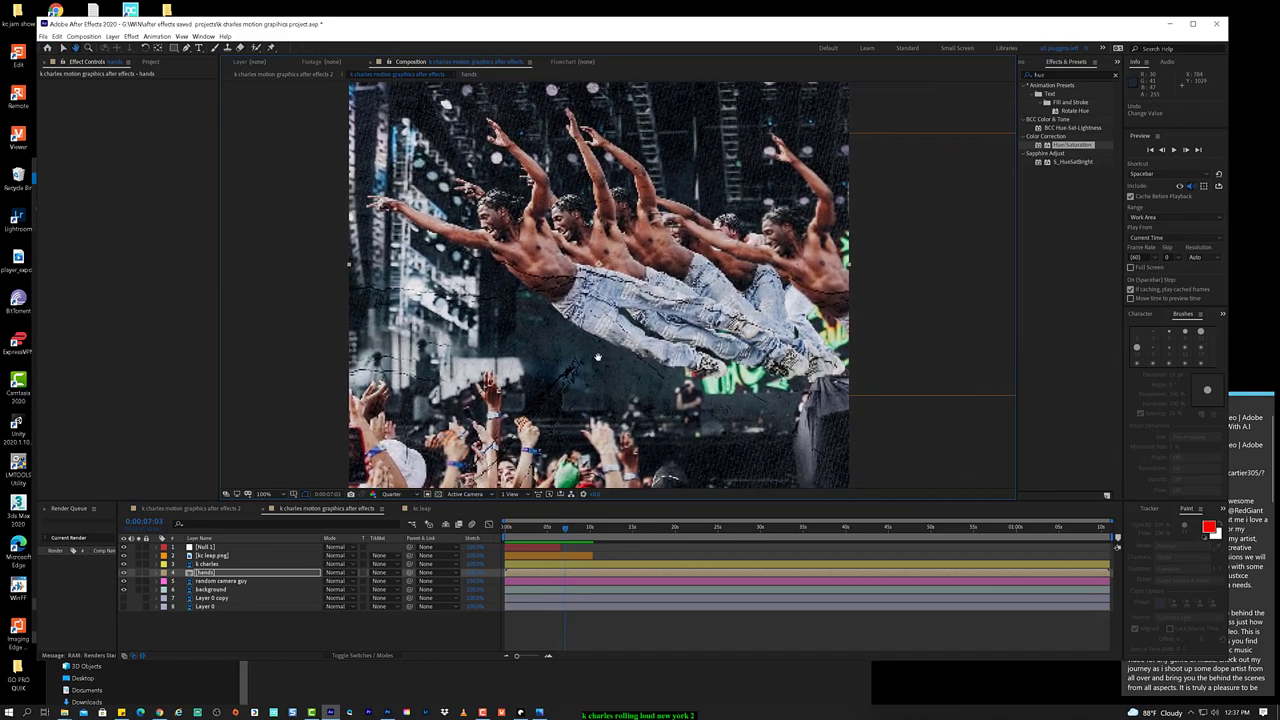
pyautogui.scroll(2, 615, 354)
pyautogui.scroll(-3, 578, 356)
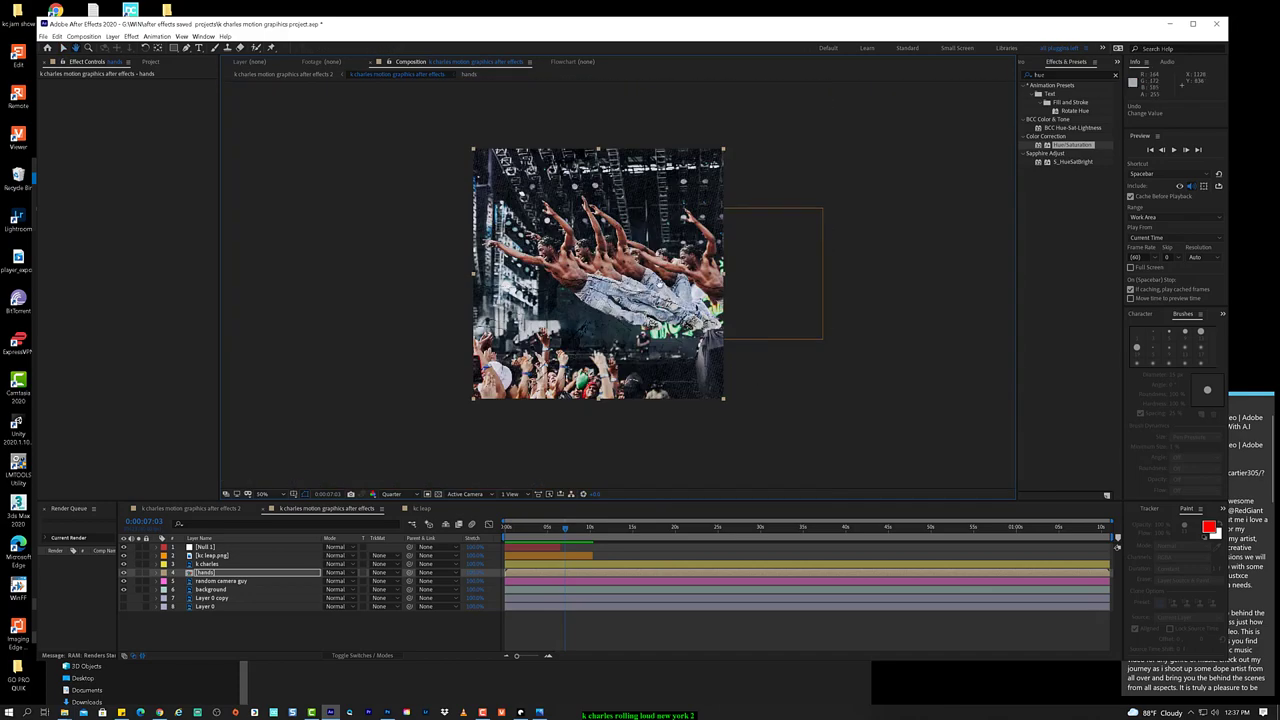
pyautogui.click(124, 567)
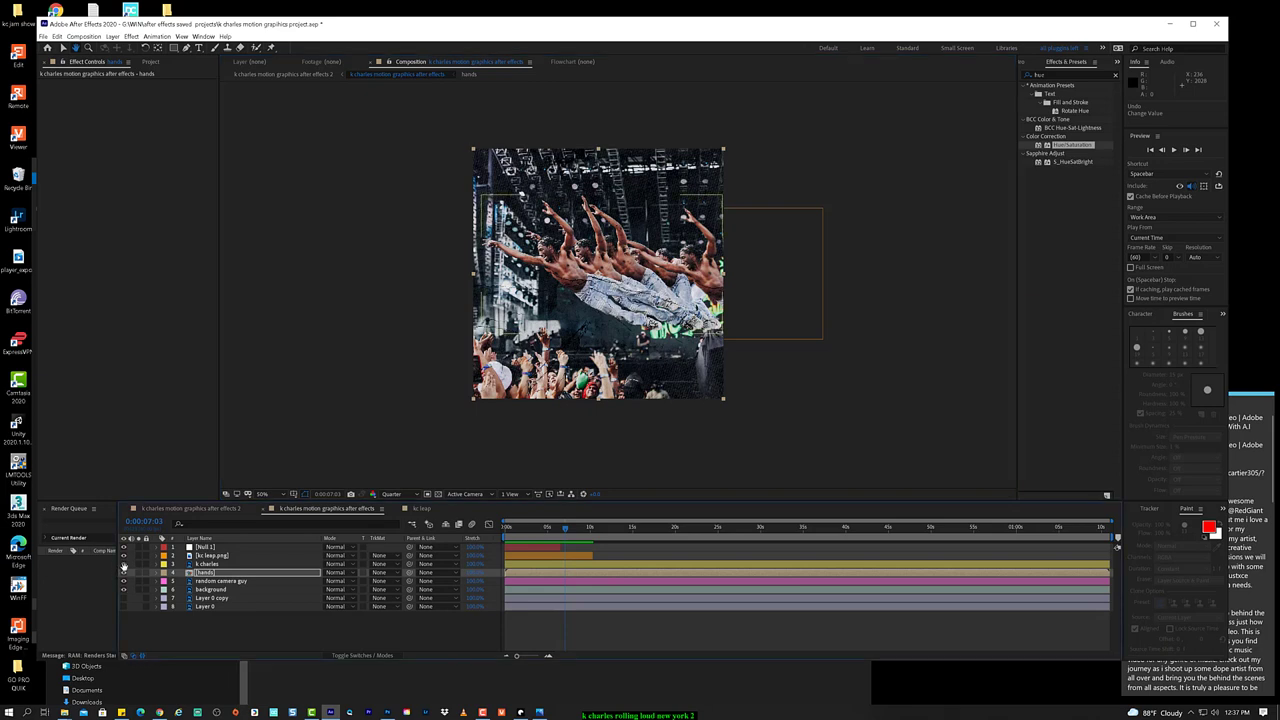
# Step: Hide the hands precomp, parent k charles to Null 1, and scrub to preview
pyautogui.click(124, 571)
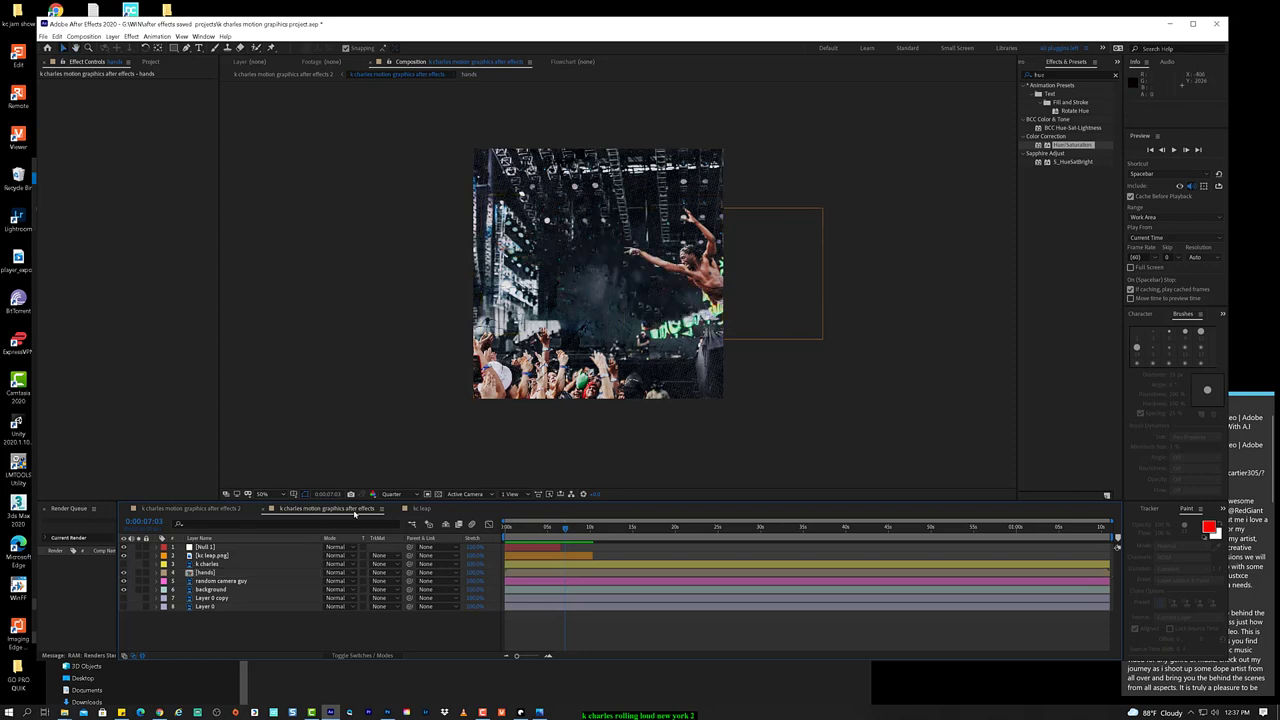
pyautogui.click(182, 547)
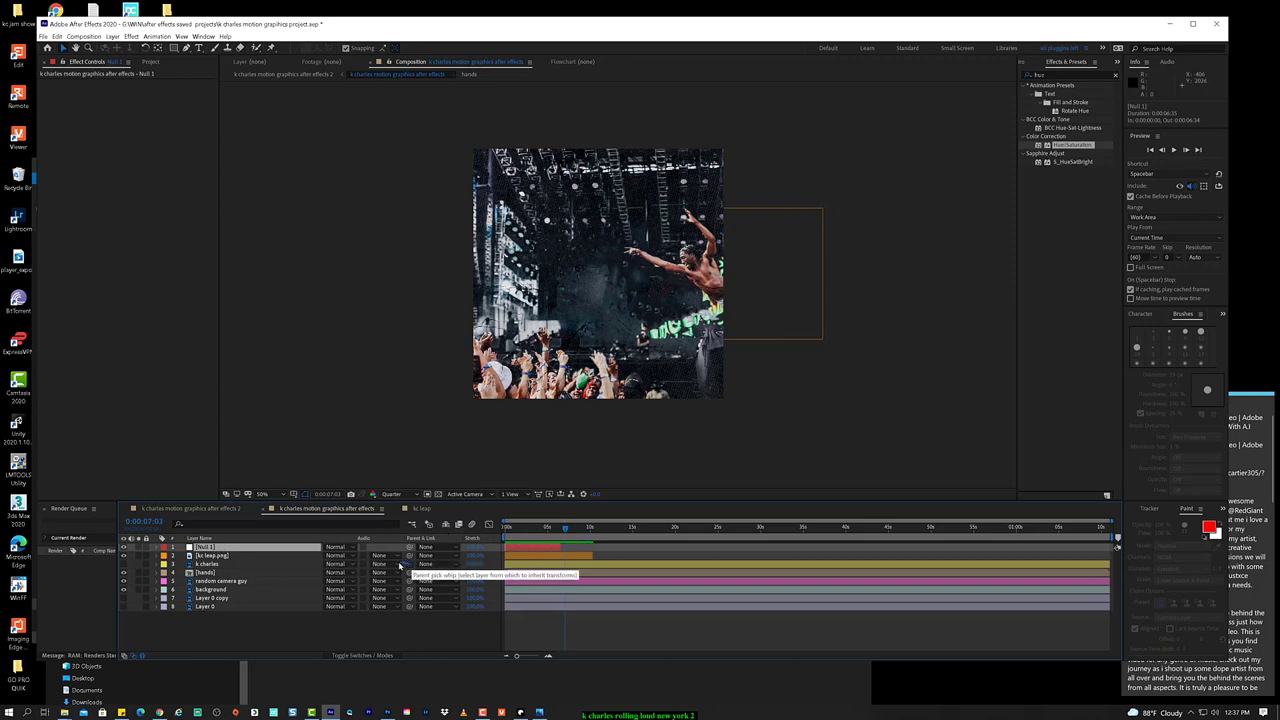
pyautogui.moveTo(394, 565); pyautogui.dragTo(216, 548)
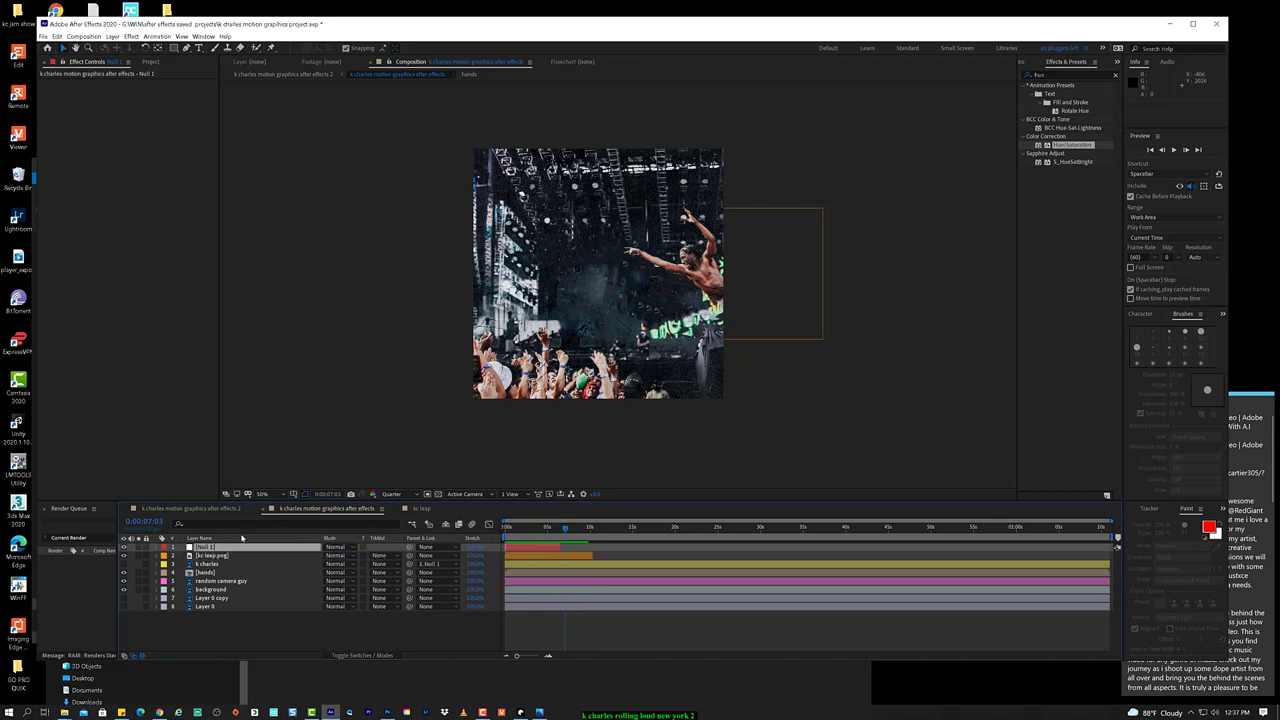
pyautogui.click(512, 530)
pyautogui.moveTo(510, 535); pyautogui.dragTo(462, 527)
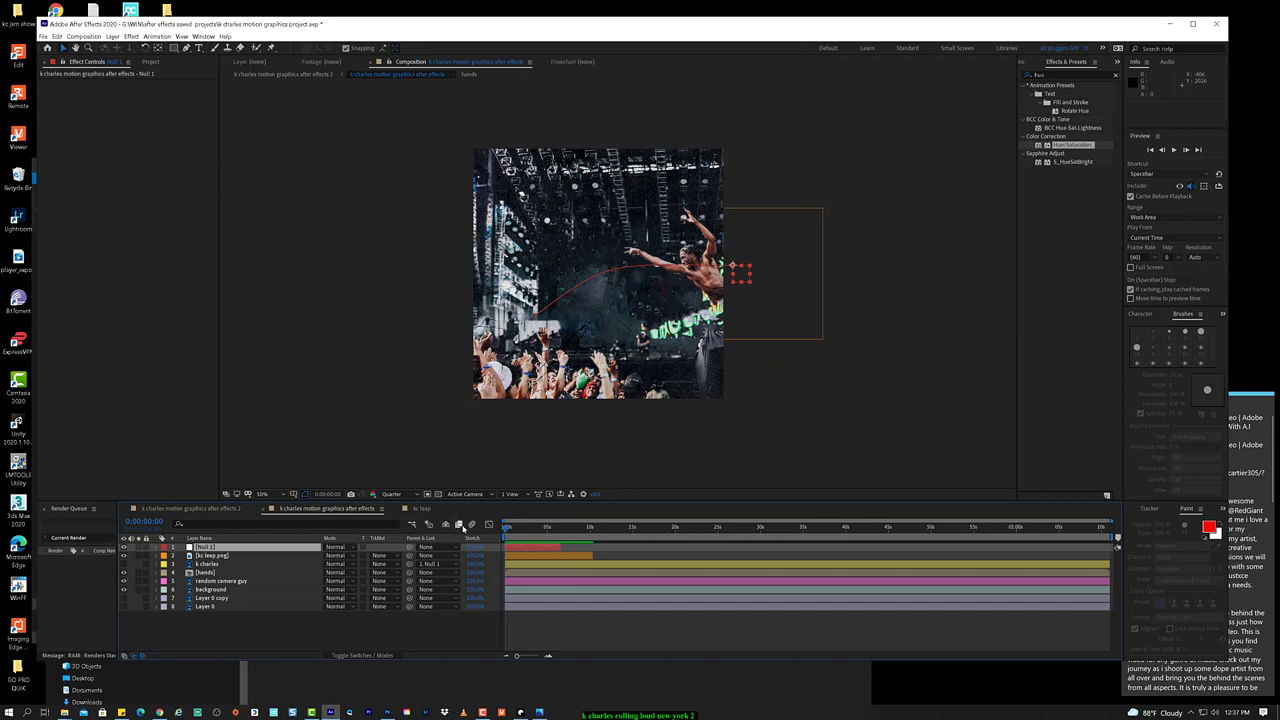
pyautogui.click(233, 555)
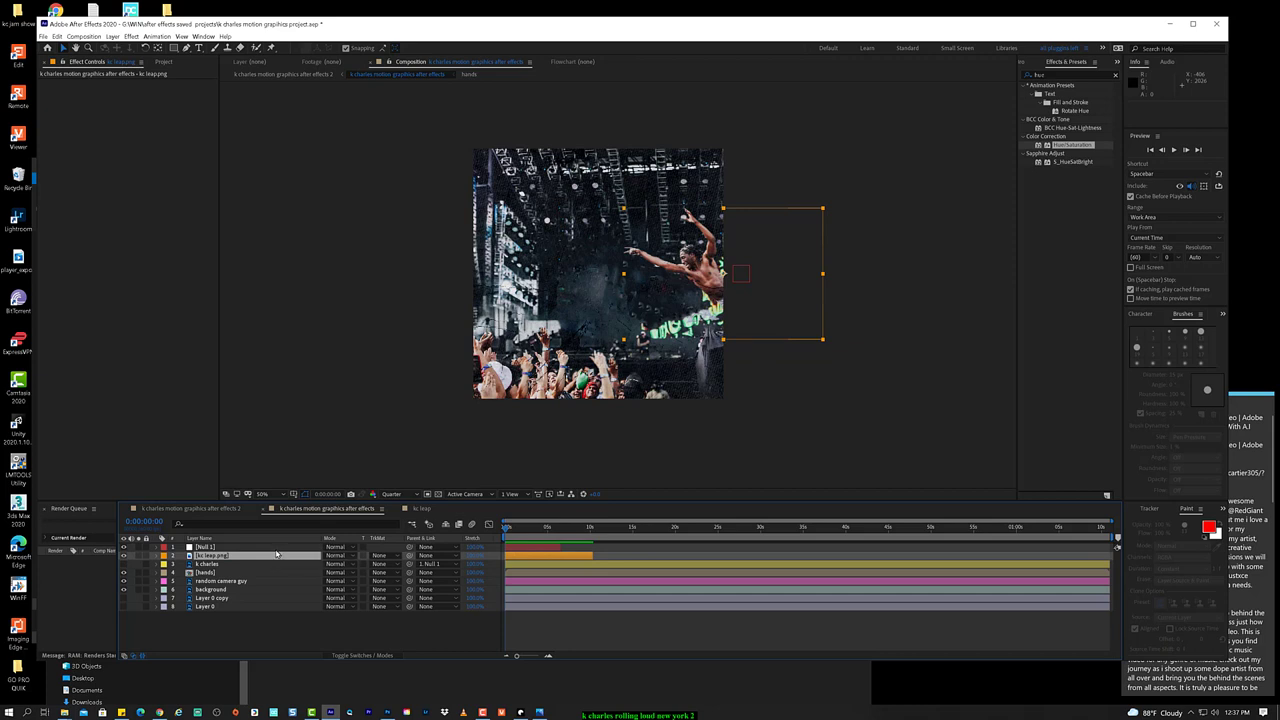
# Step: Link kc leap.png's Position to Null 1's Position and scrub to check the leap
pyautogui.press('p')
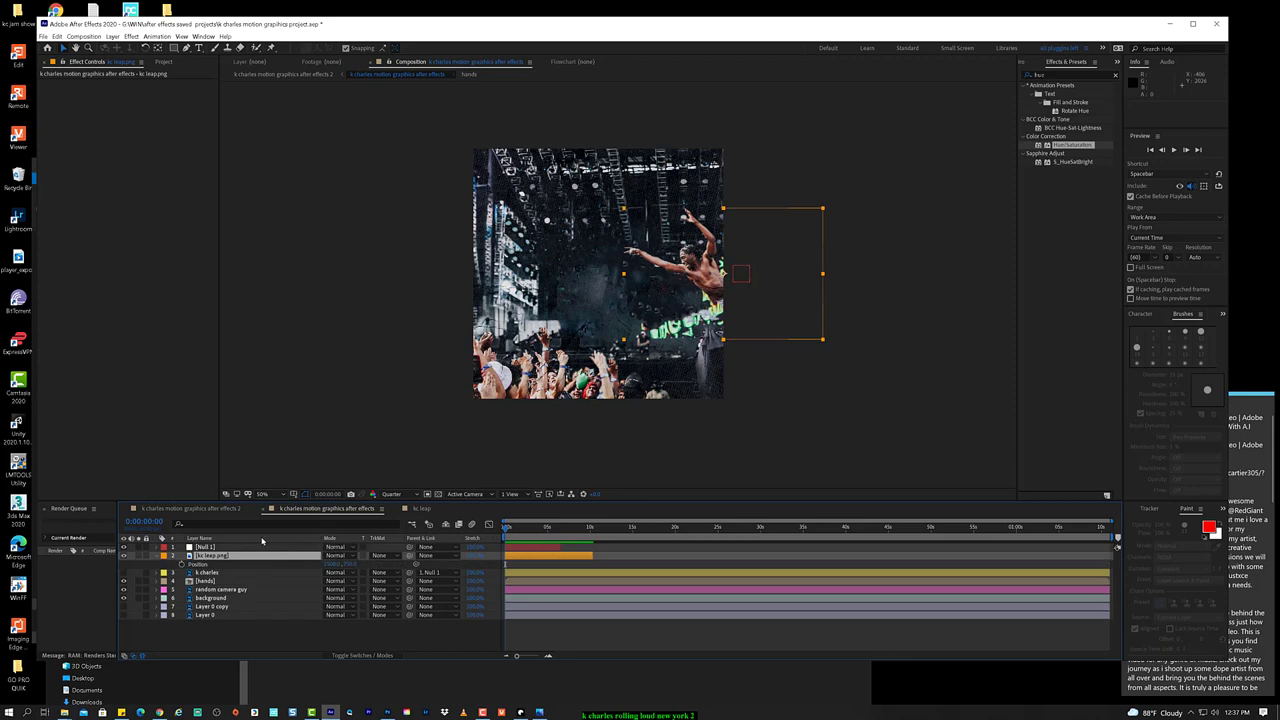
pyautogui.click(262, 547)
pyautogui.press('p')
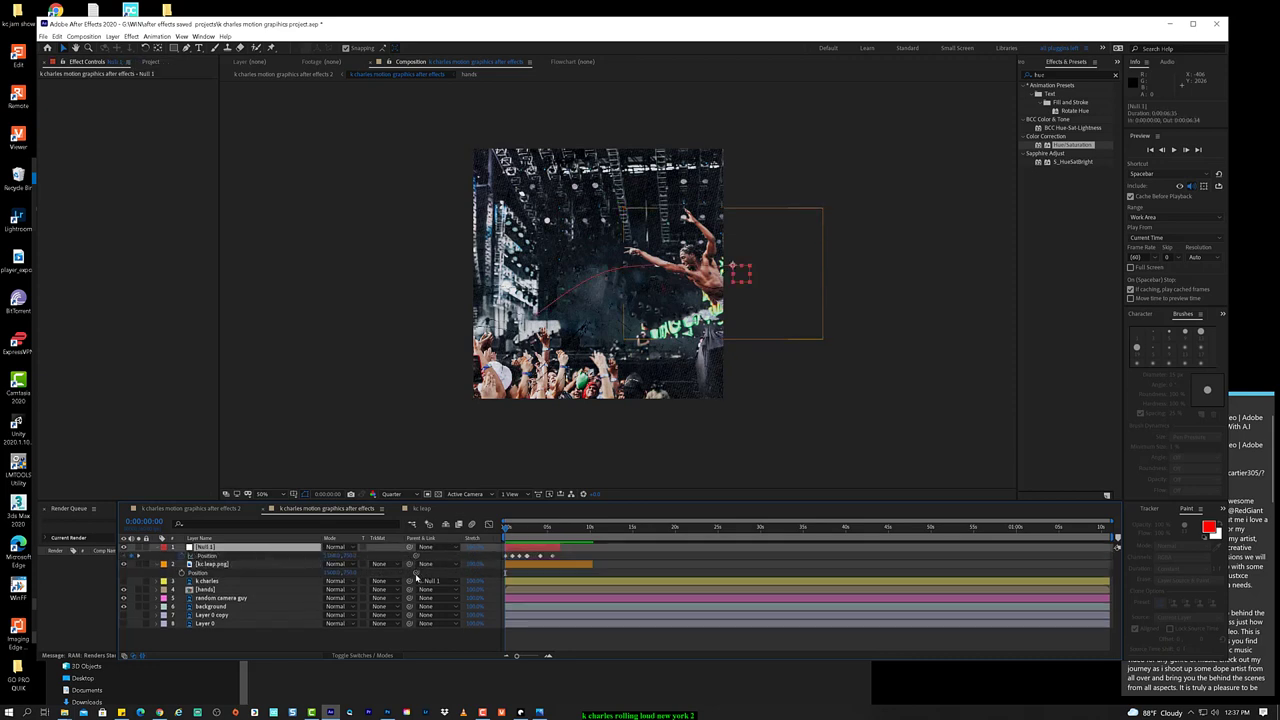
pyautogui.moveTo(417, 577); pyautogui.dragTo(352, 556)
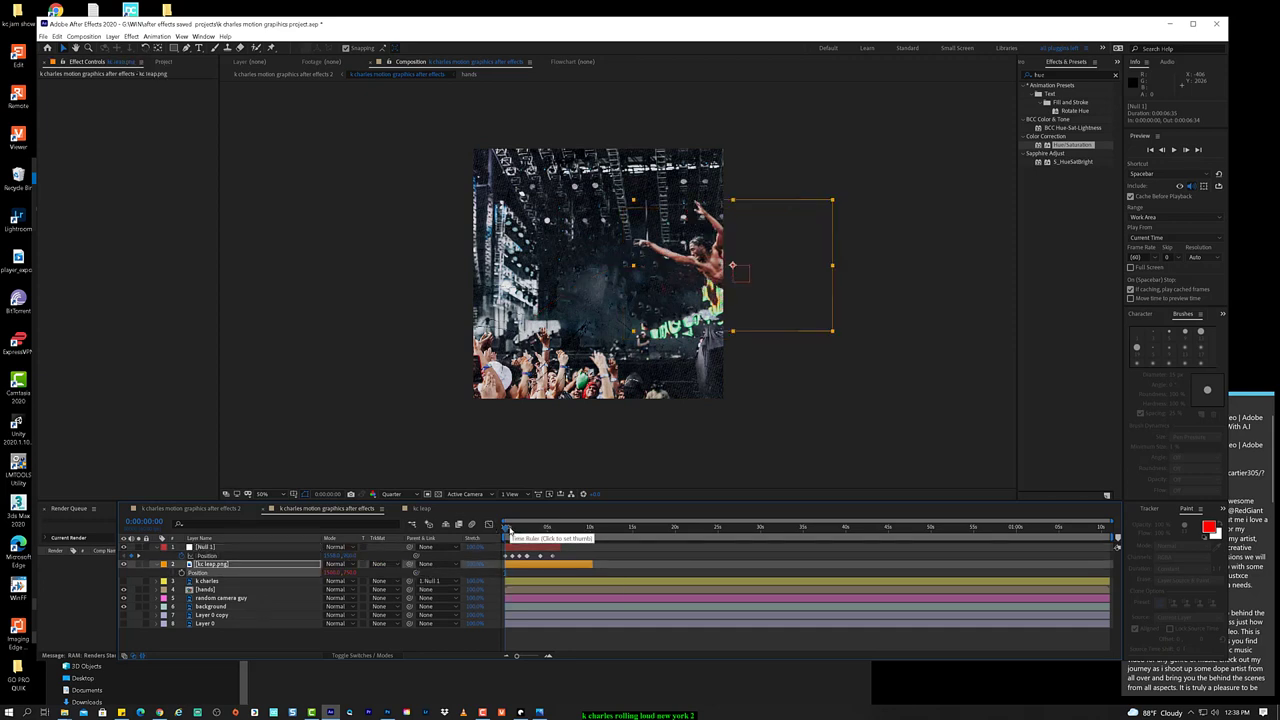
pyautogui.moveTo(506, 527); pyautogui.dragTo(563, 529)
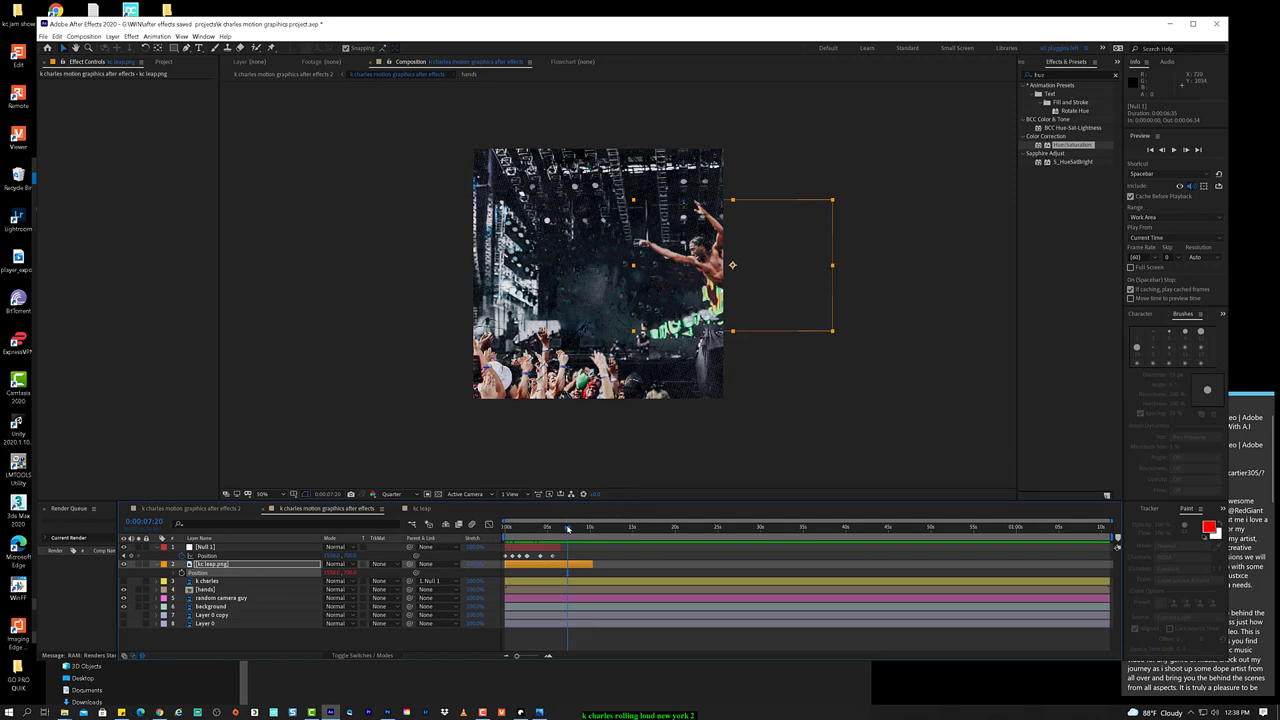
pyautogui.moveTo(567, 528)
pyautogui.mouseDown()
pyautogui.moveTo(607, 530)
pyautogui.moveTo(562, 530)
pyautogui.moveTo(576, 530)
pyautogui.mouseUp()
pyautogui.moveTo(569, 531)
pyautogui.mouseDown()
pyautogui.moveTo(627, 538)
pyautogui.moveTo(562, 533)
pyautogui.mouseUp()
pyautogui.click(213, 582)
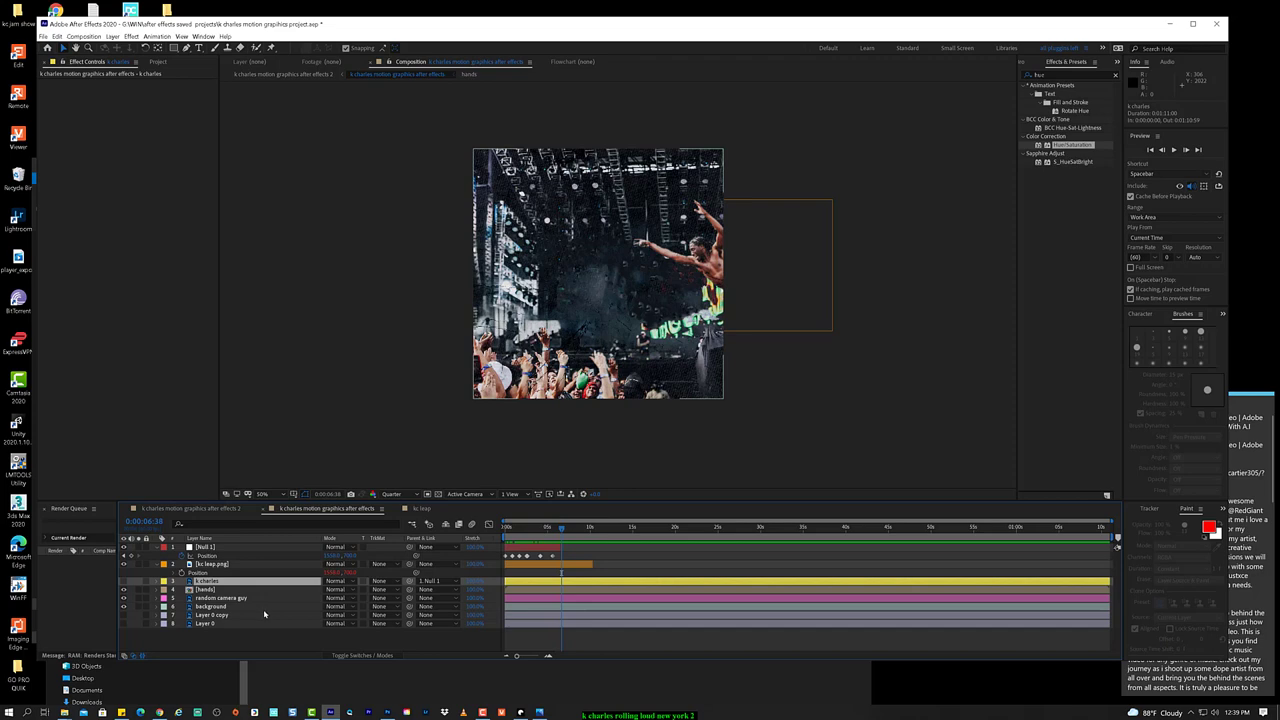
# Step: Duplicate the background layer as background 2 and start precomposing the copy with Ctrl+Shift+C
pyautogui.click(295, 606)
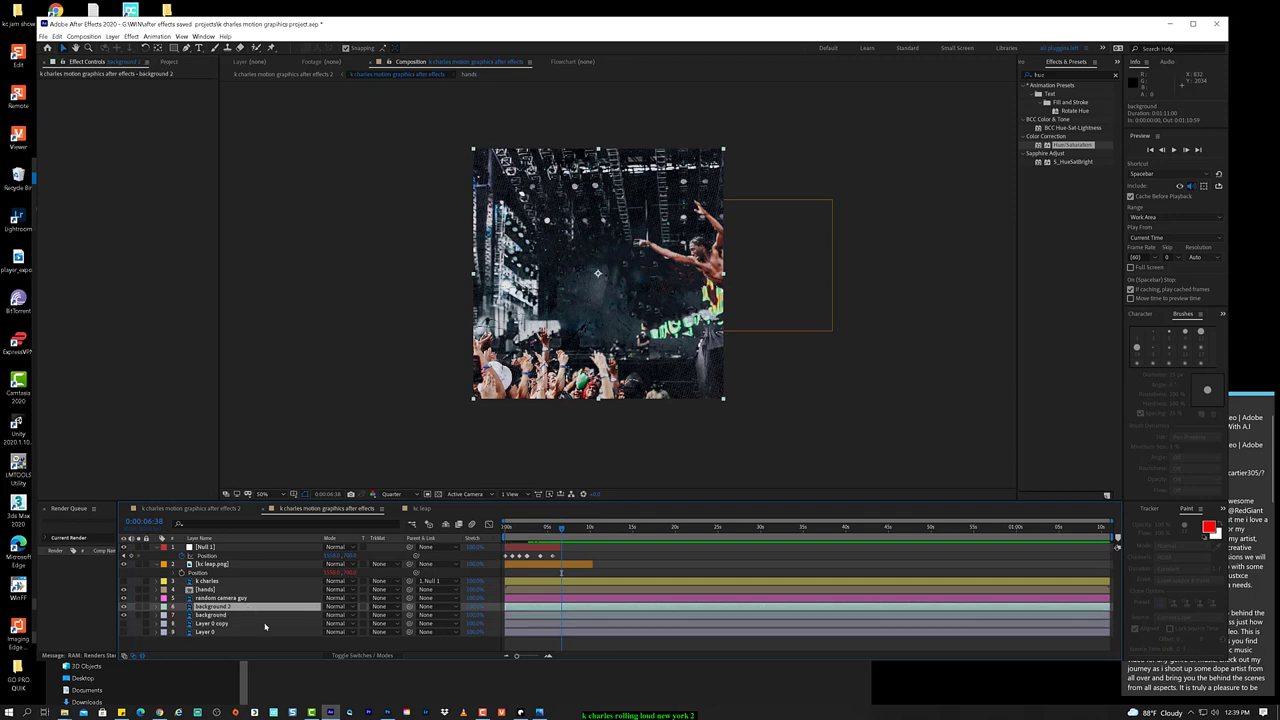
pyautogui.hotkey('ctrl', 'd')
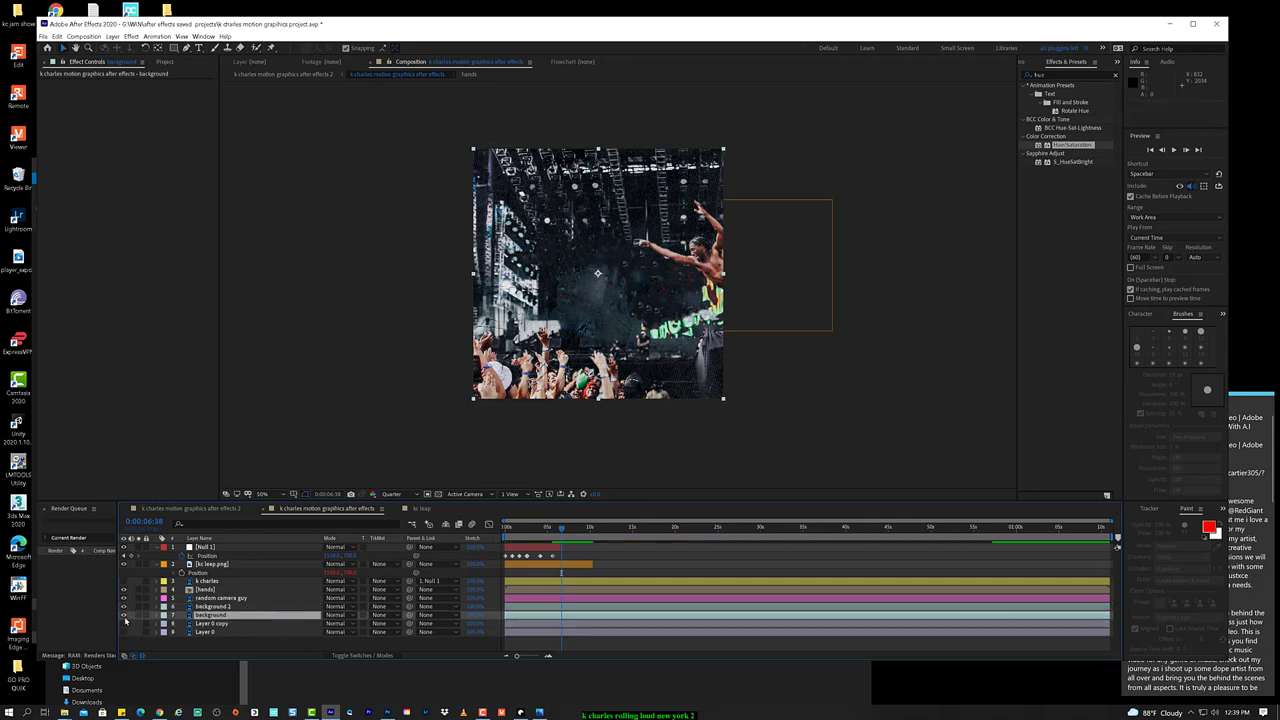
pyautogui.click(128, 616)
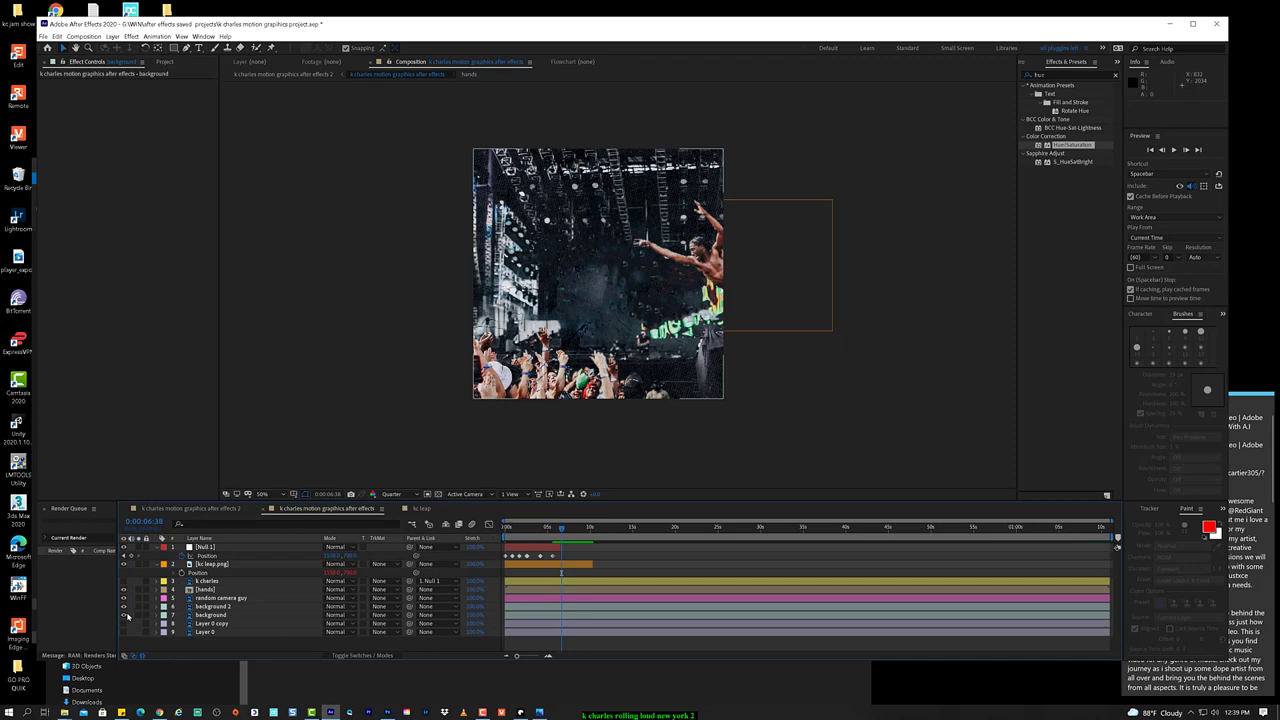
pyautogui.click(229, 607)
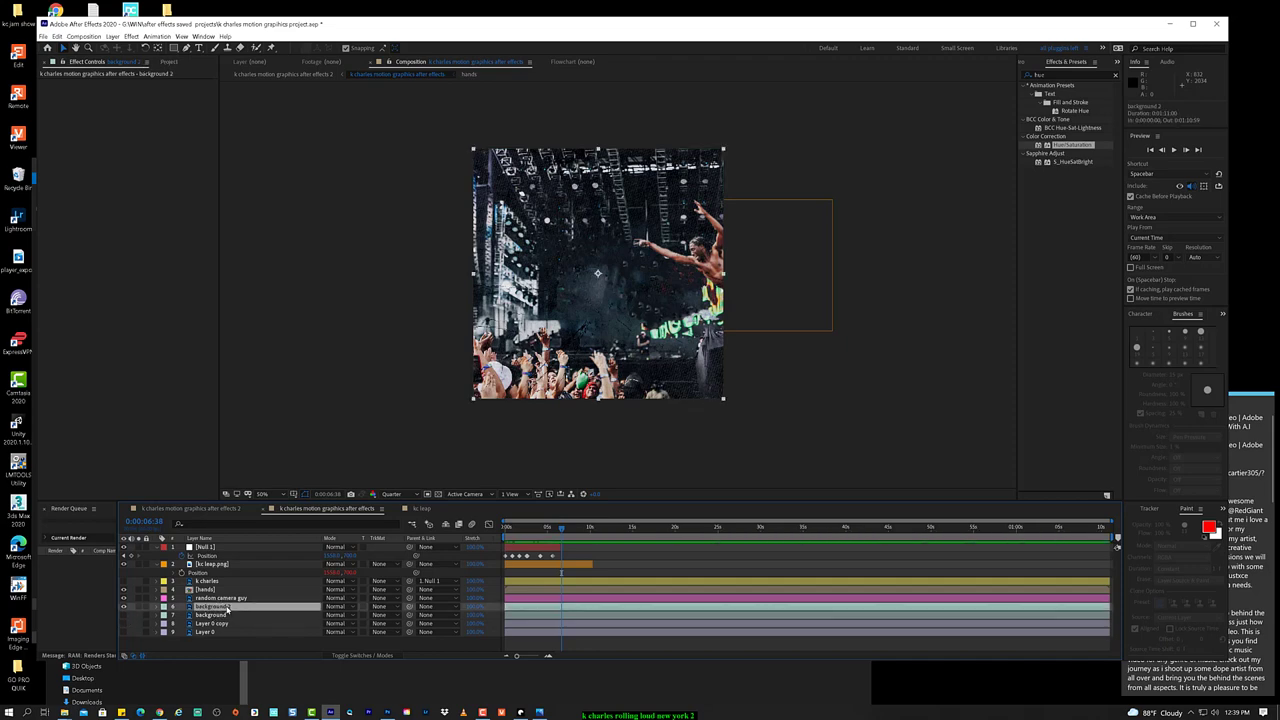
pyautogui.hotkey('ctrl', 'shift', 'c')
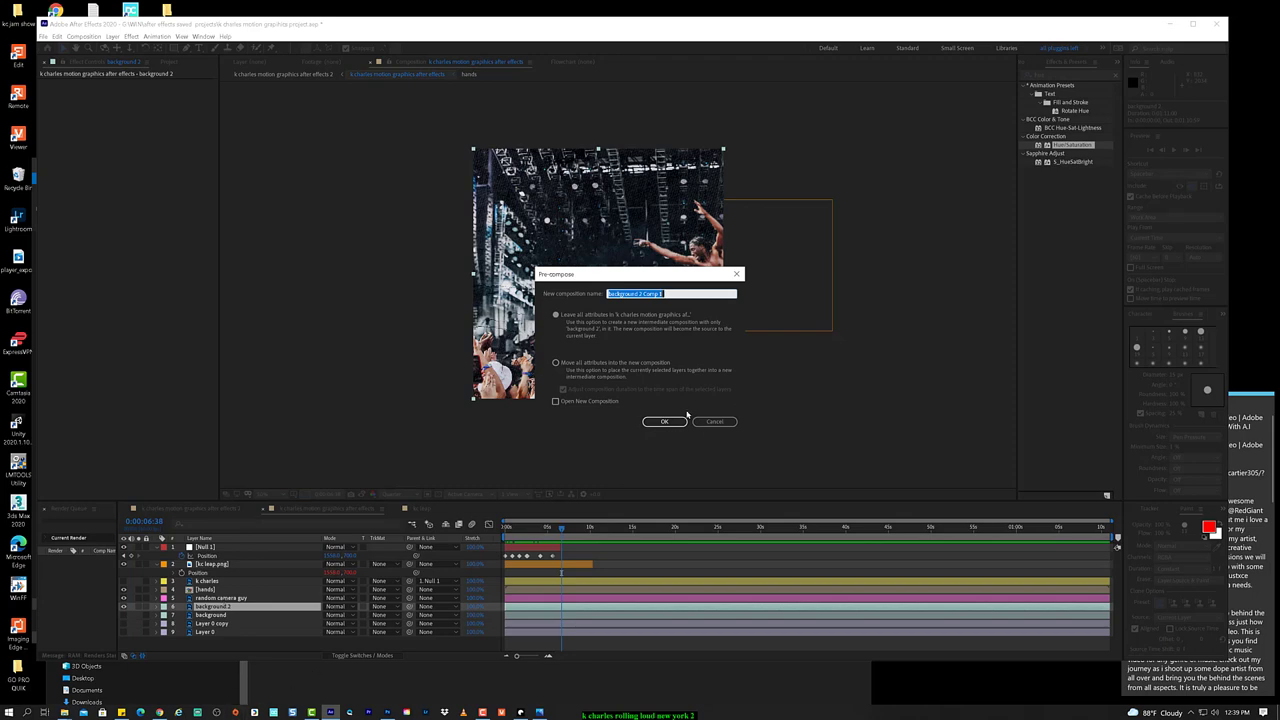
# Step: Confirm the 'background 2 Comp 1' precomp, then scrub to 0:00:07:20 and back to 0:00:01:46 to check it
pyautogui.click(664, 421)
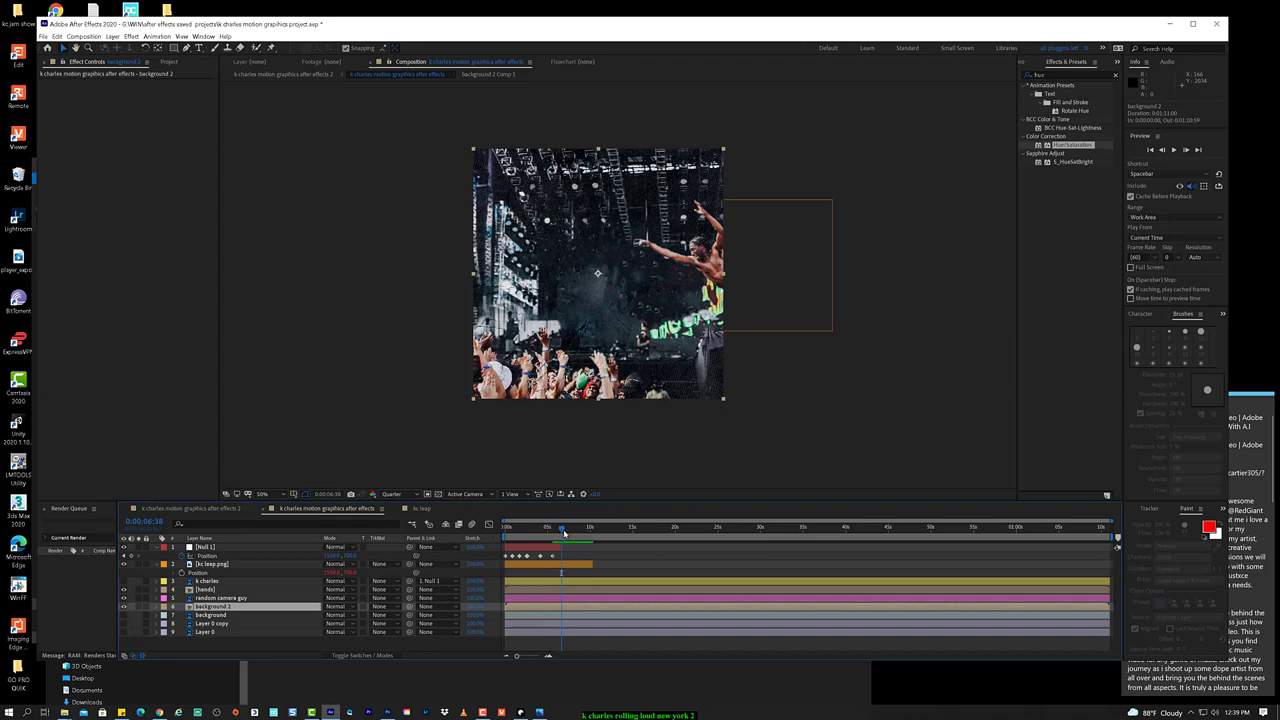
pyautogui.moveTo(561, 531); pyautogui.dragTo(629, 537)
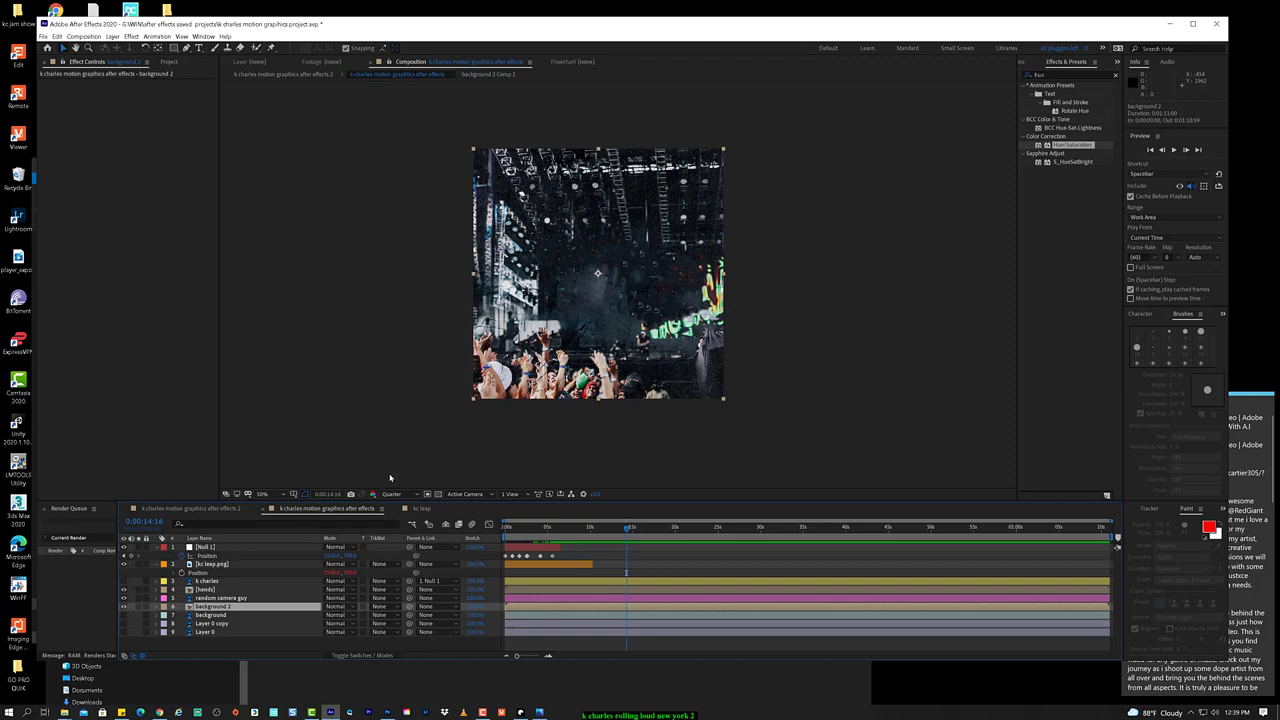
pyautogui.moveTo(540, 530); pyautogui.dragTo(519, 530)
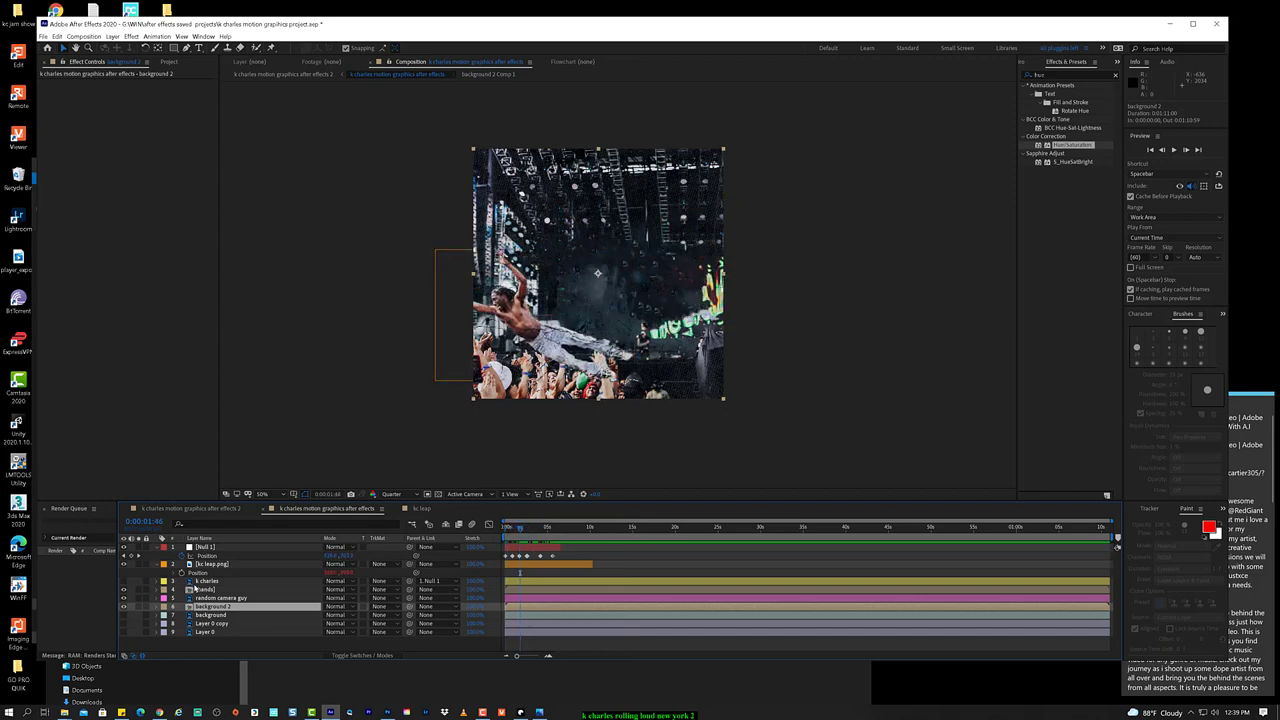
# Step: Open the hands composition at 0:00:04:21 and select its hands 3 layer
pyautogui.doubleClick(205, 589)
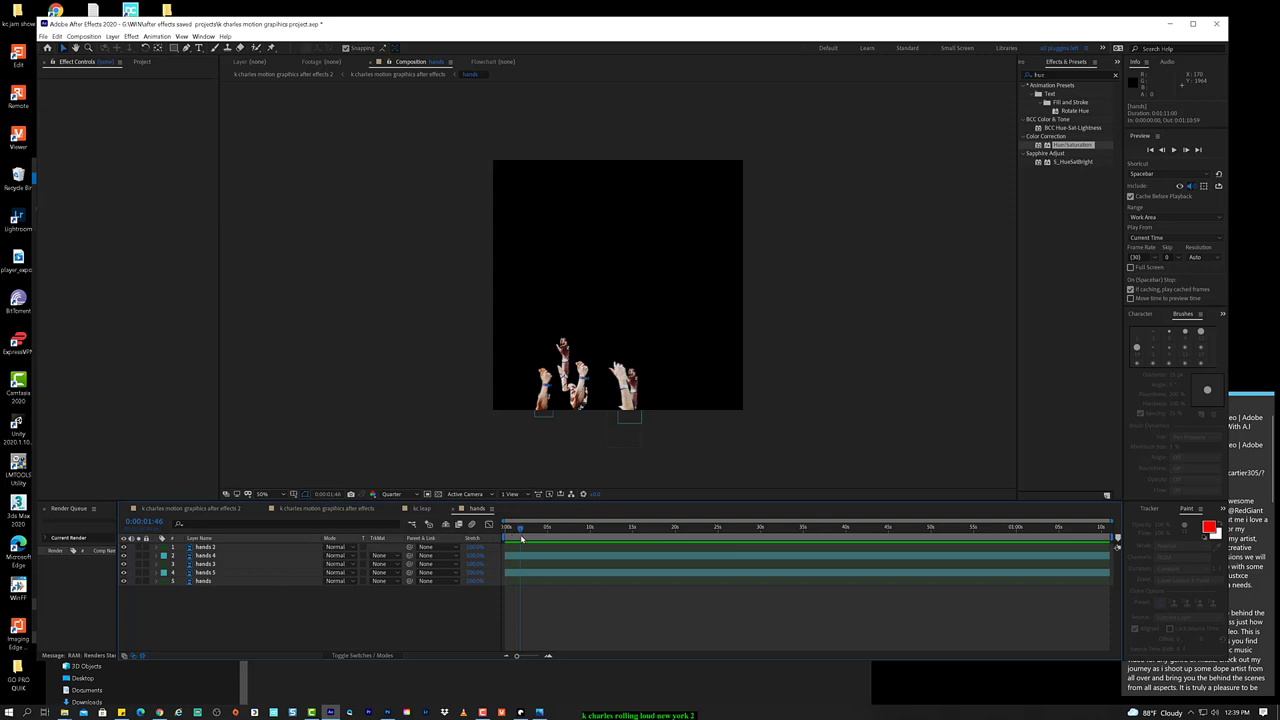
pyautogui.moveTo(521, 539)
pyautogui.mouseDown()
pyautogui.moveTo(506, 539)
pyautogui.moveTo(543, 539)
pyautogui.mouseUp()
pyautogui.click(227, 563)
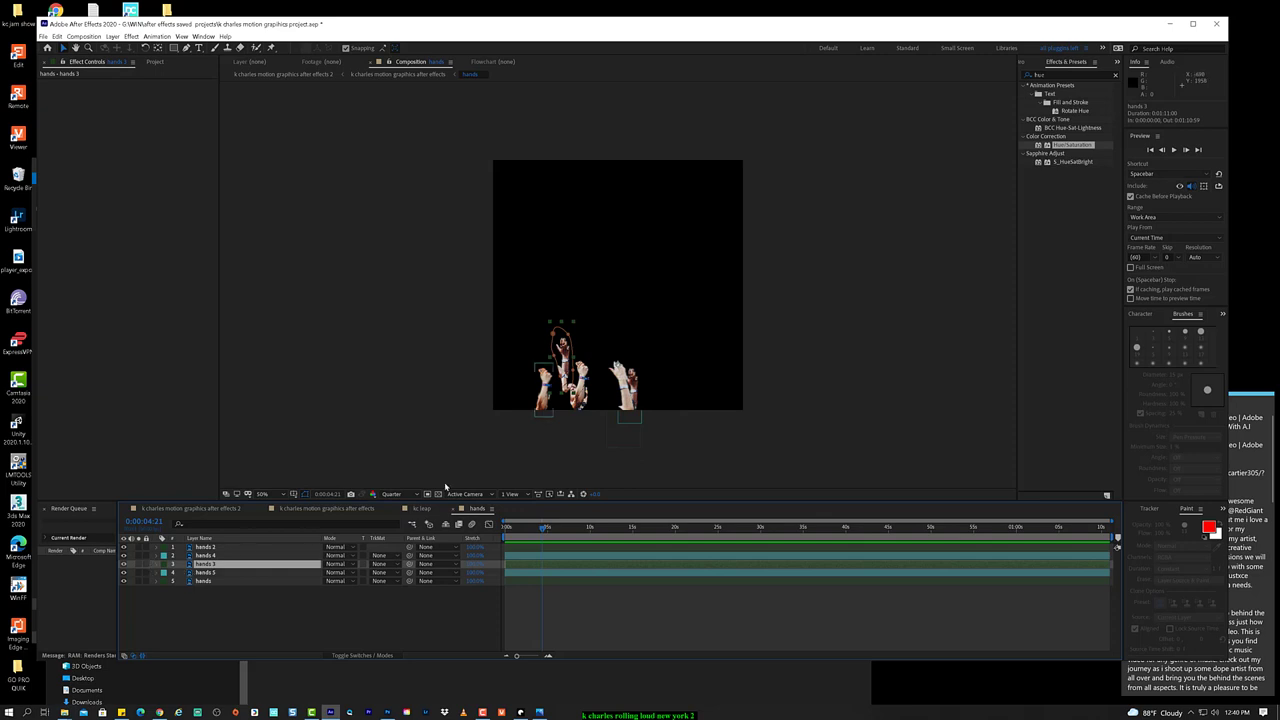
# Step: Search Effects & Presets for 'motion', then replace the search with 'pp'
pyautogui.click(1116, 75)
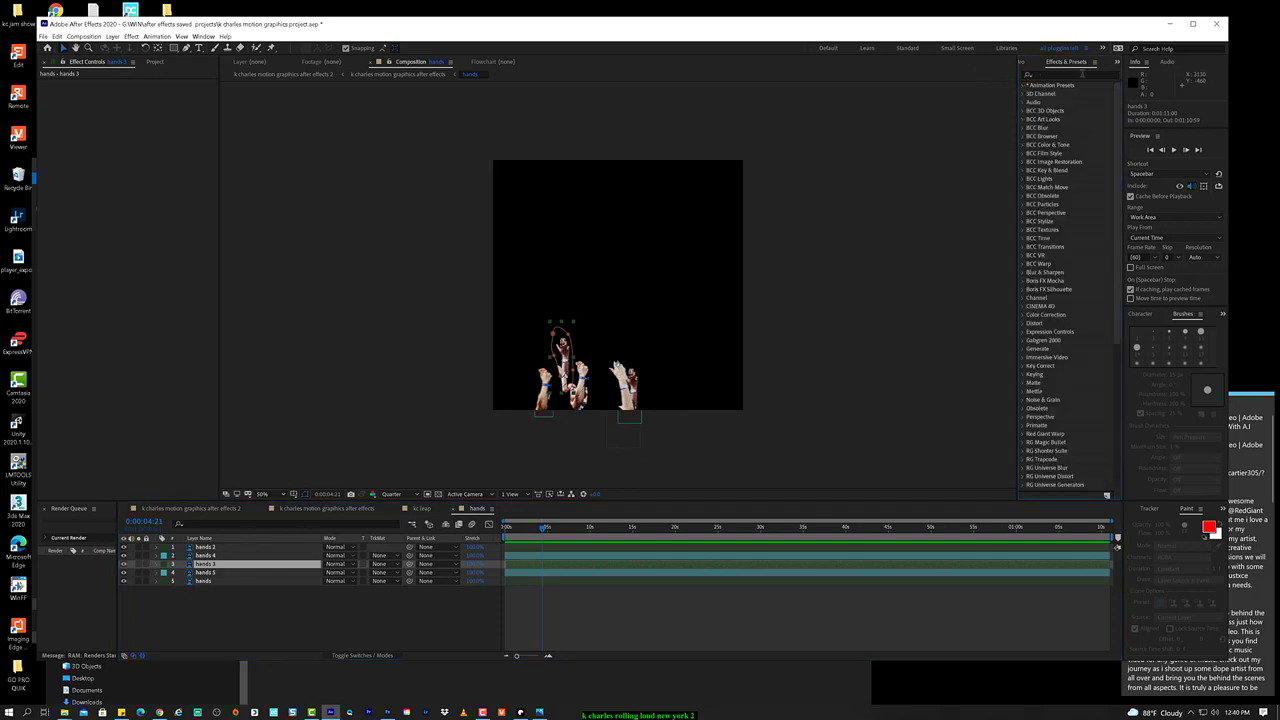
pyautogui.write('motion')
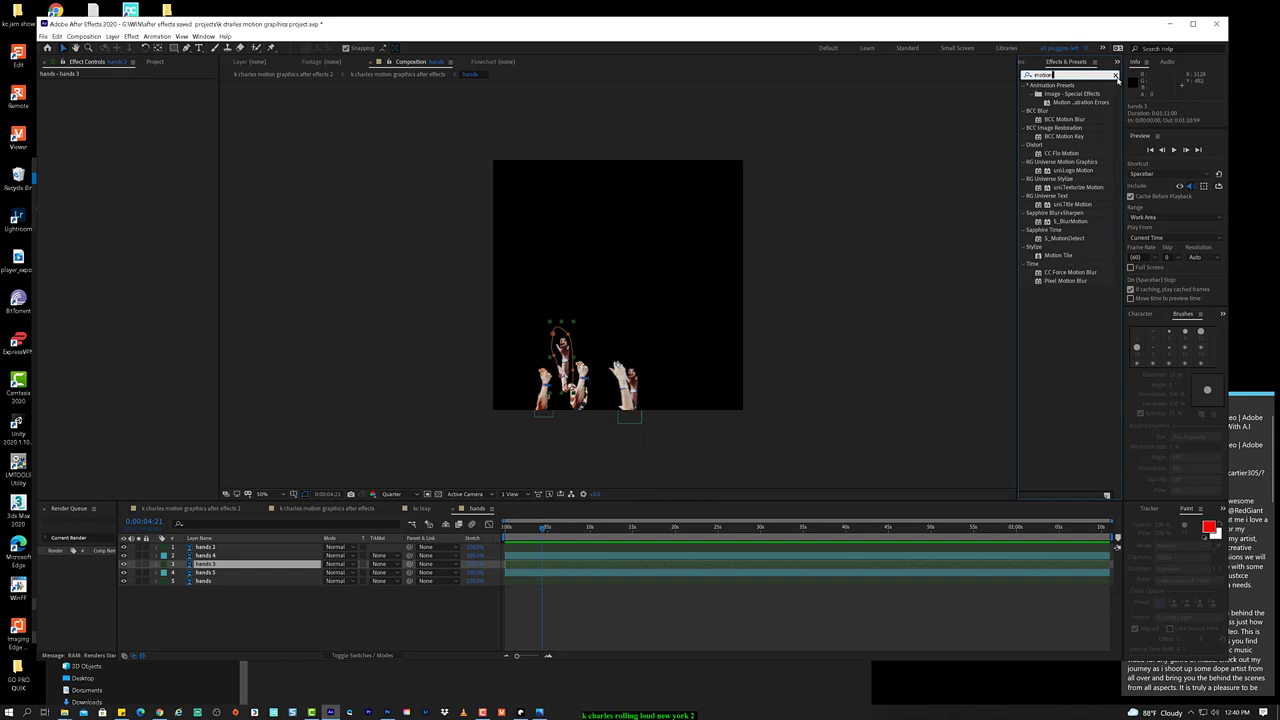
pyautogui.click(1115, 75)
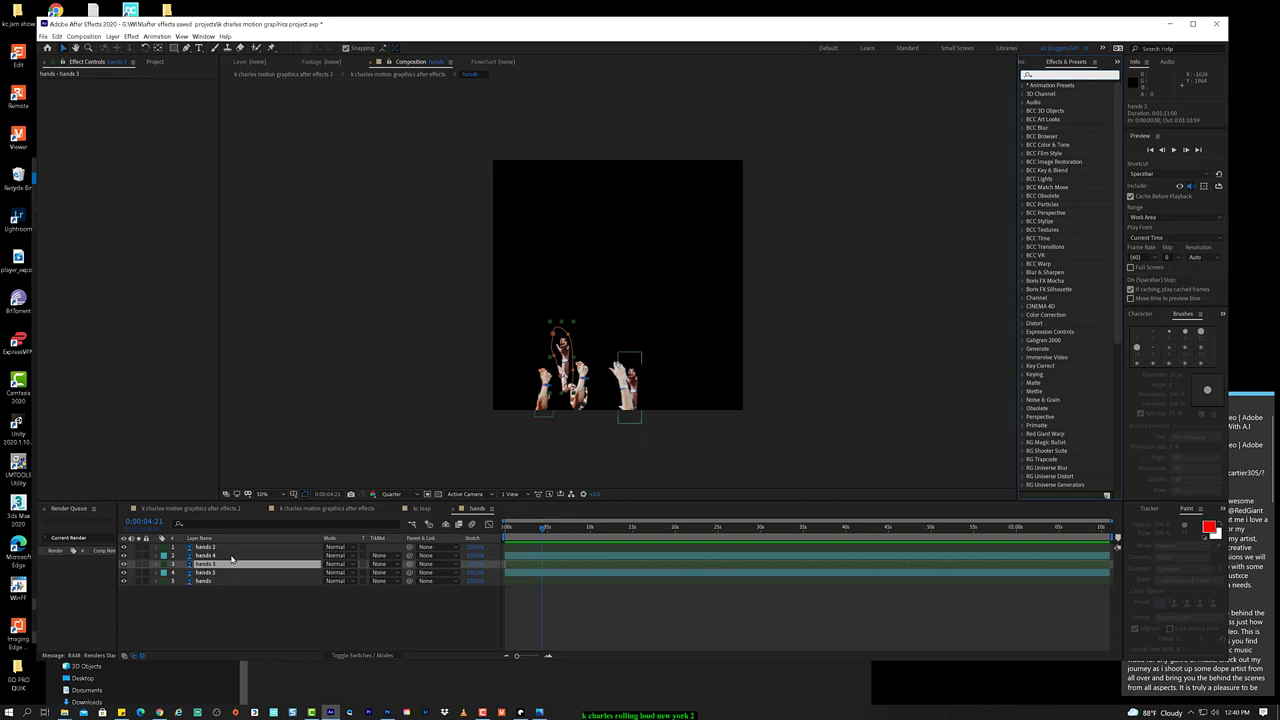
pyautogui.write('p')
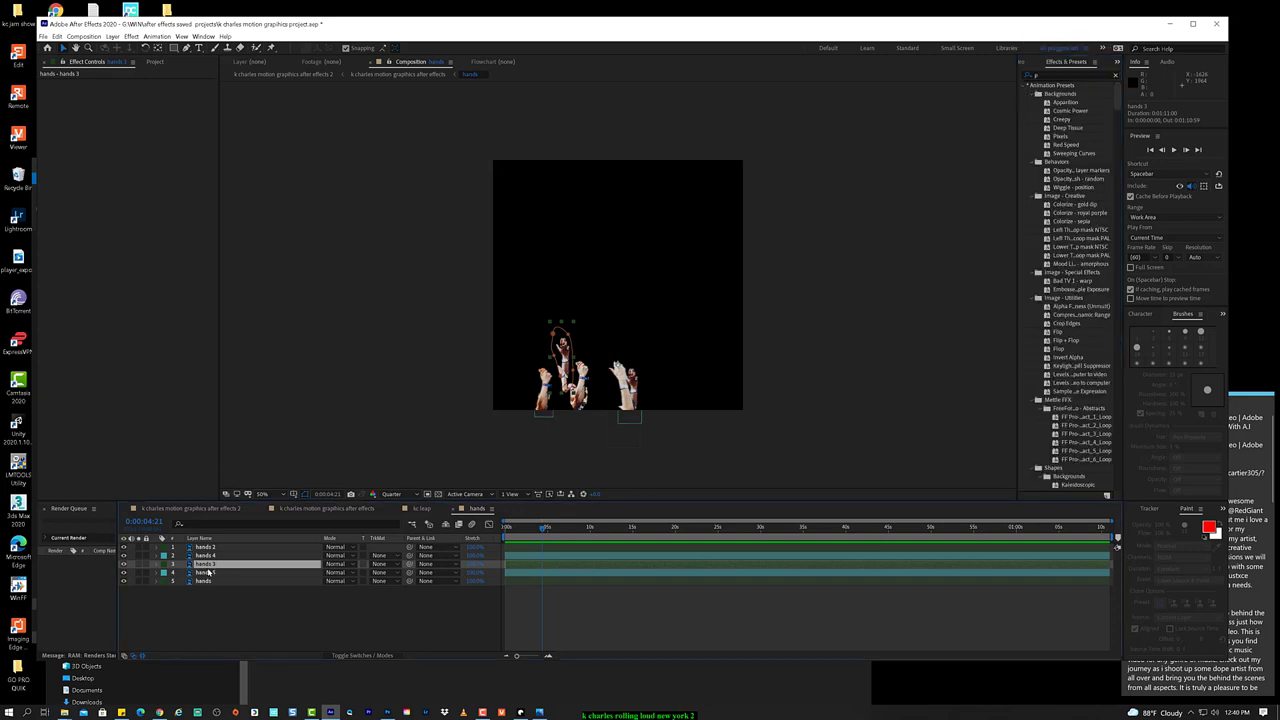
pyautogui.write('p')
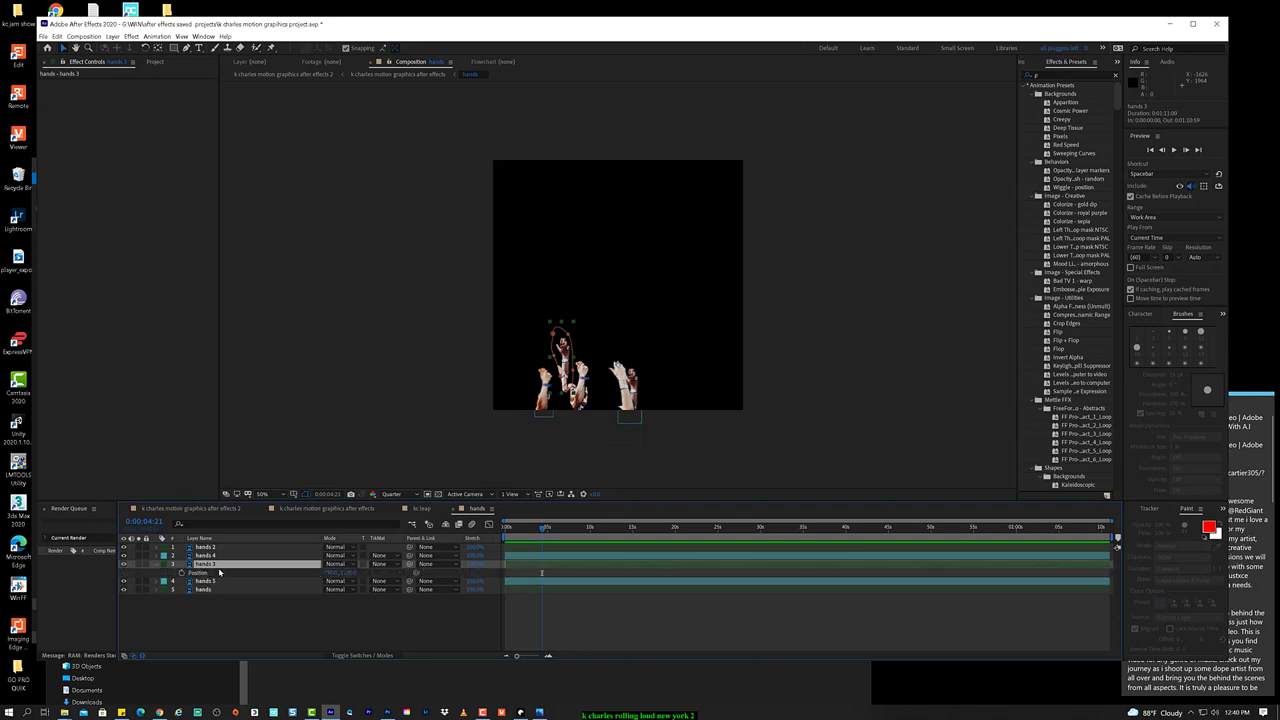
pyautogui.press('Return')
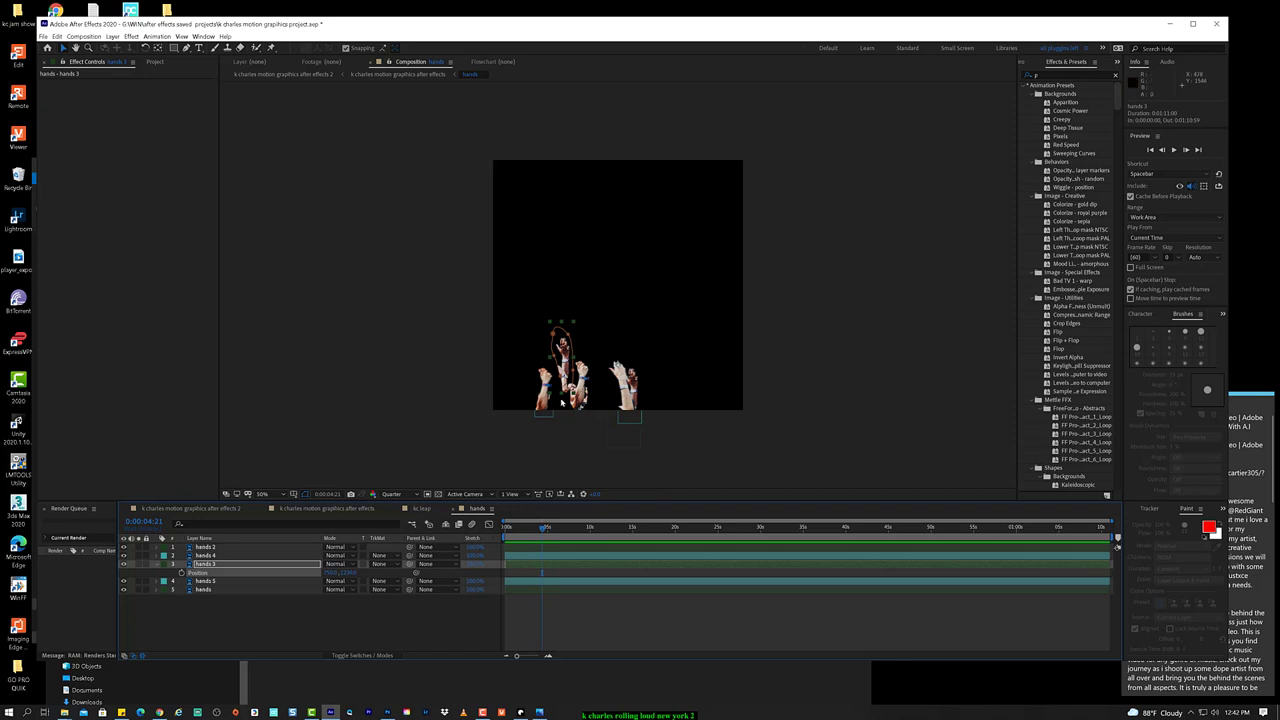
# Step: Zoom in and center the viewer on the masked hand of the hands layer
pyautogui.click(577, 398)
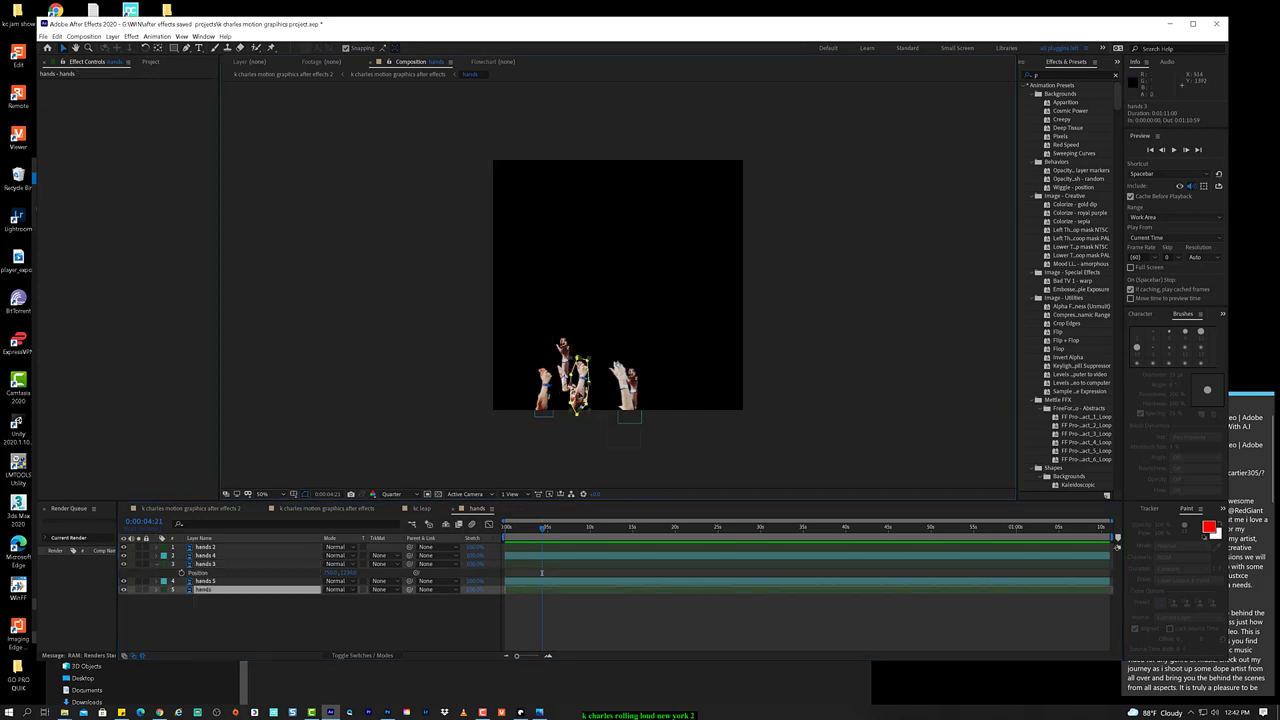
pyautogui.press('.')
pyautogui.press('.')
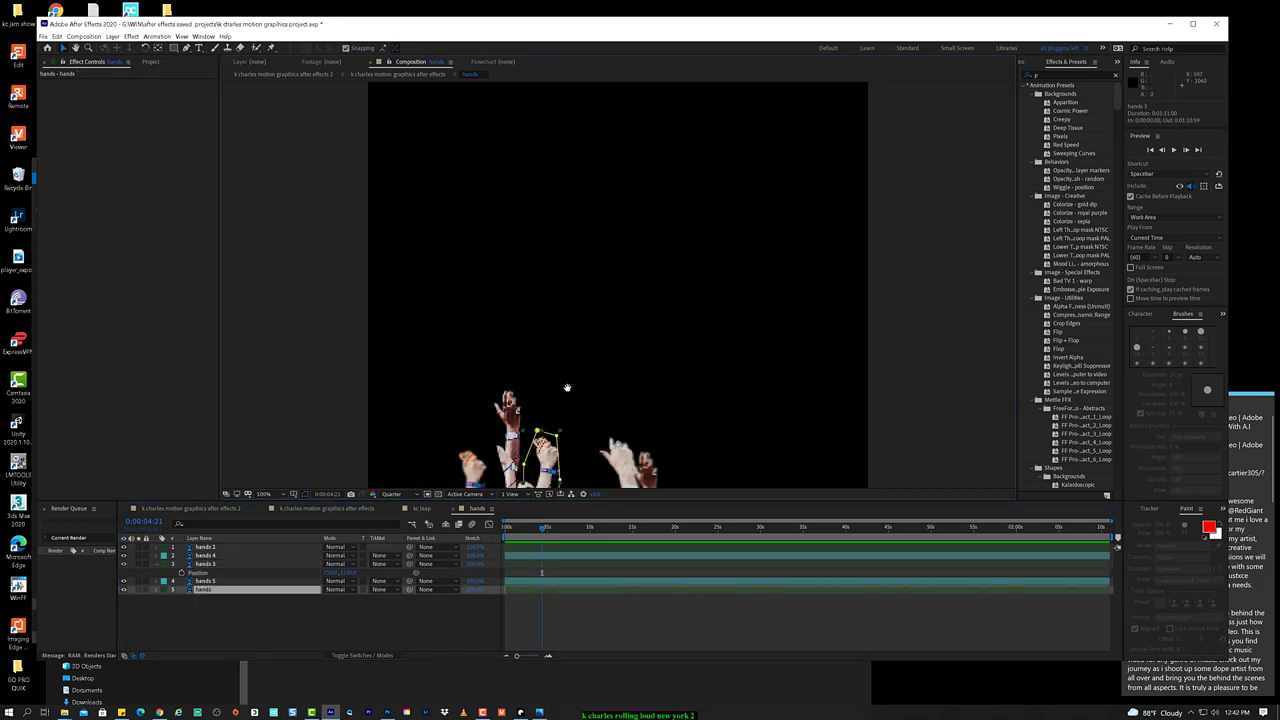
pyautogui.moveTo(566, 389); pyautogui.dragTo(599, 197)
pyautogui.press('.')
pyautogui.press('.')
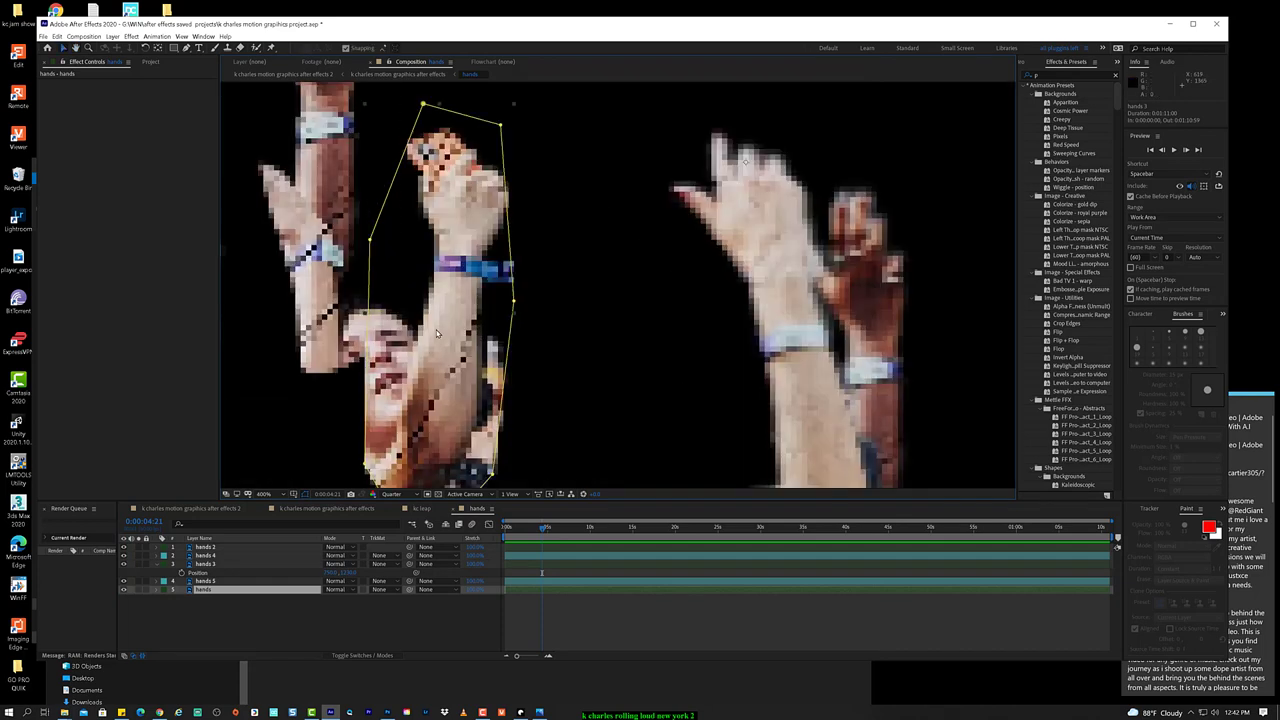
pyautogui.moveTo(456, 241); pyautogui.dragTo(468, 209)
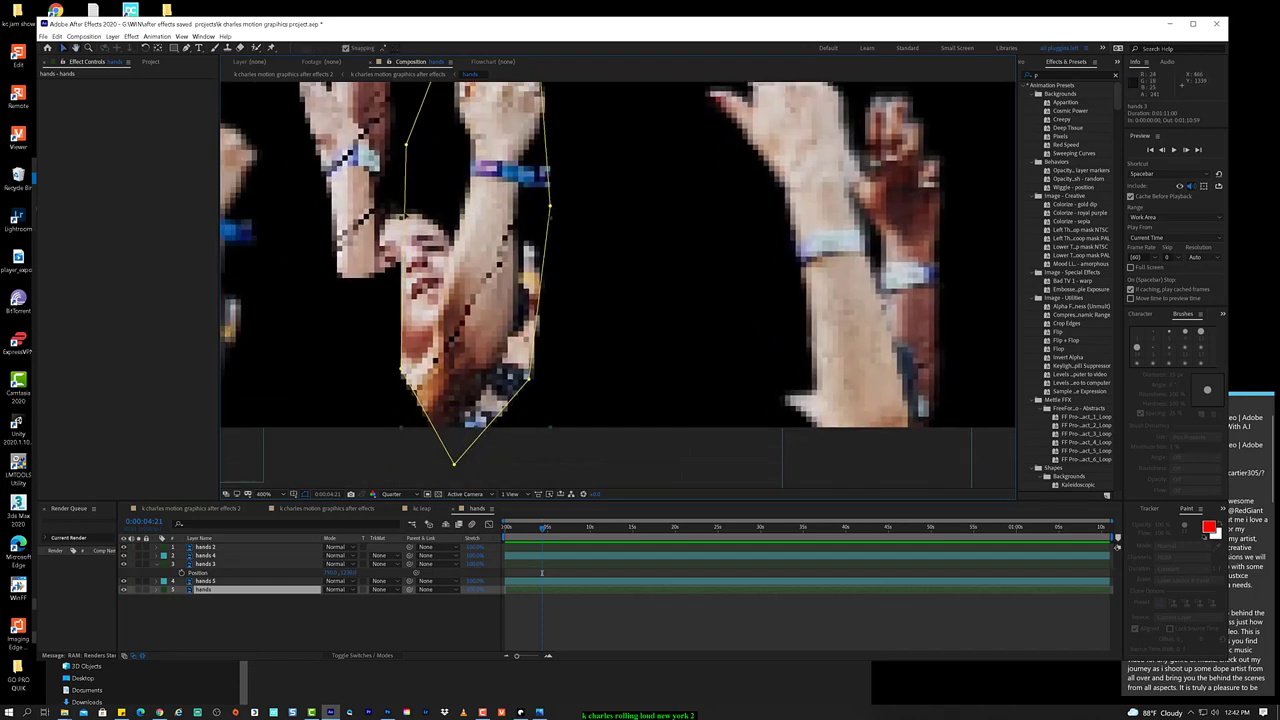
# Step: Enter and exit mask path editing, undo an accidental nudge, then select all five hands layers
pyautogui.press('g')
pyautogui.press('Return')
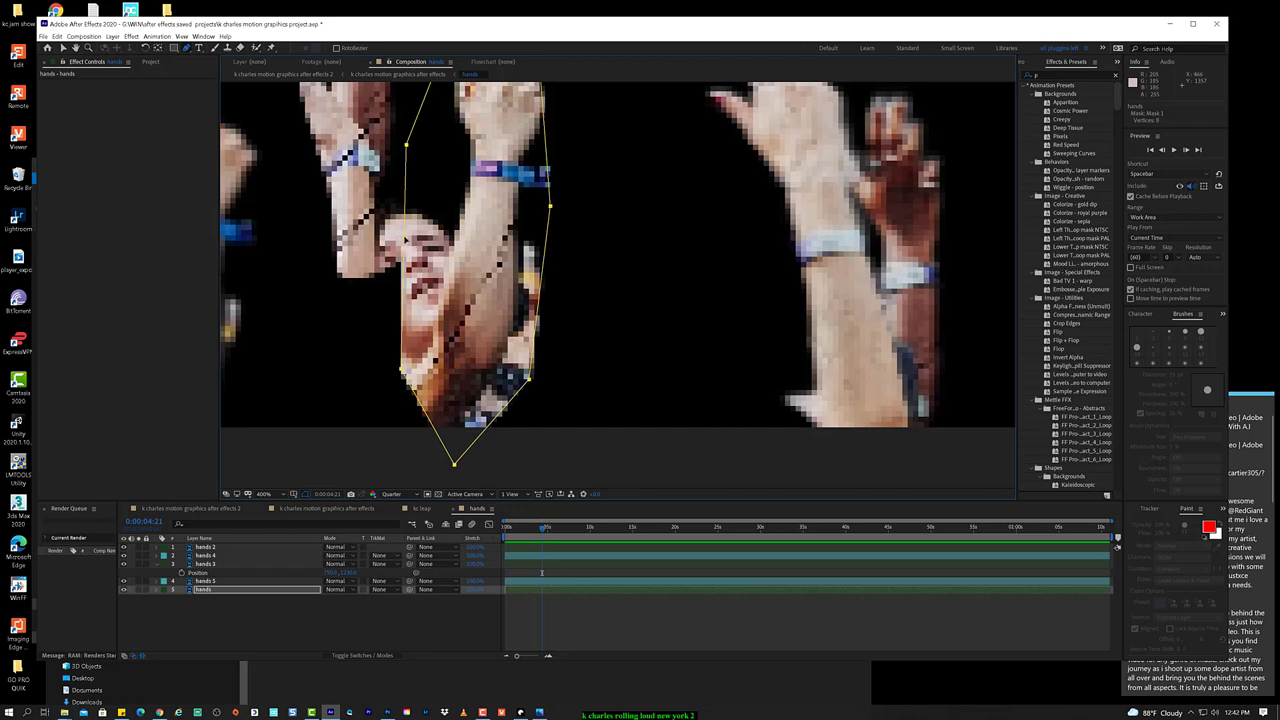
pyautogui.press('Right')
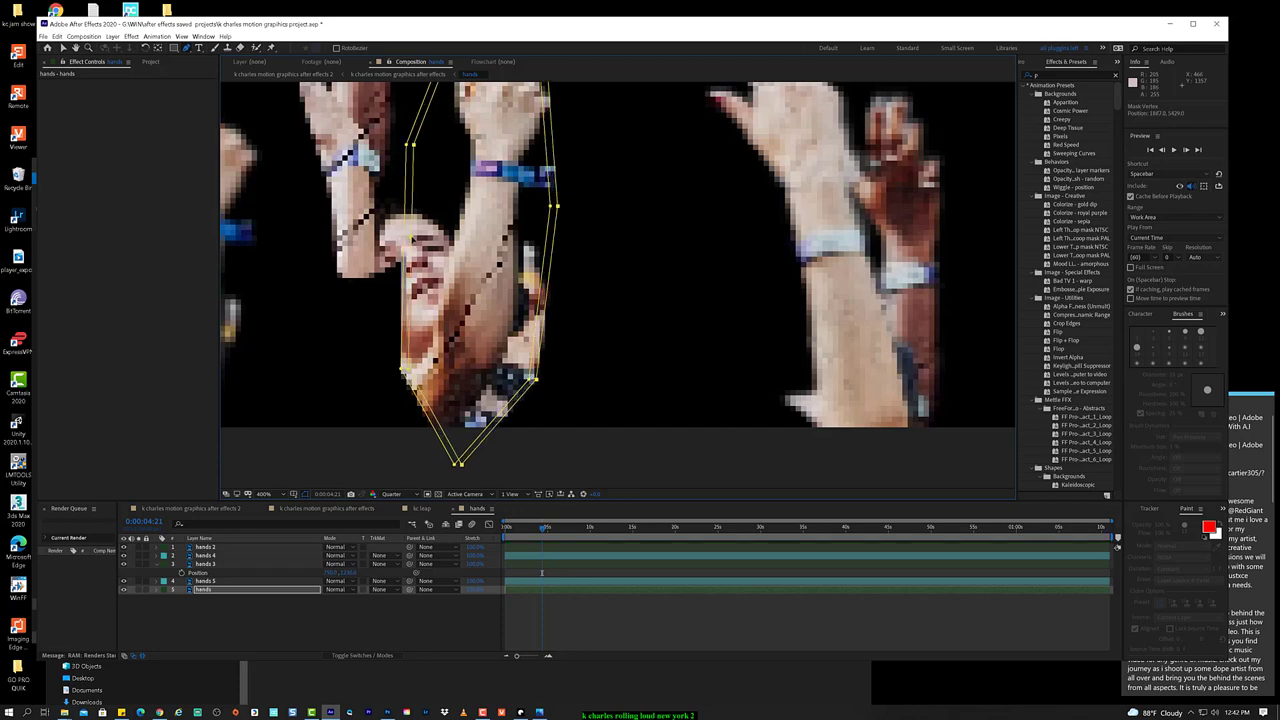
pyautogui.hotkey('ctrl', 'z')
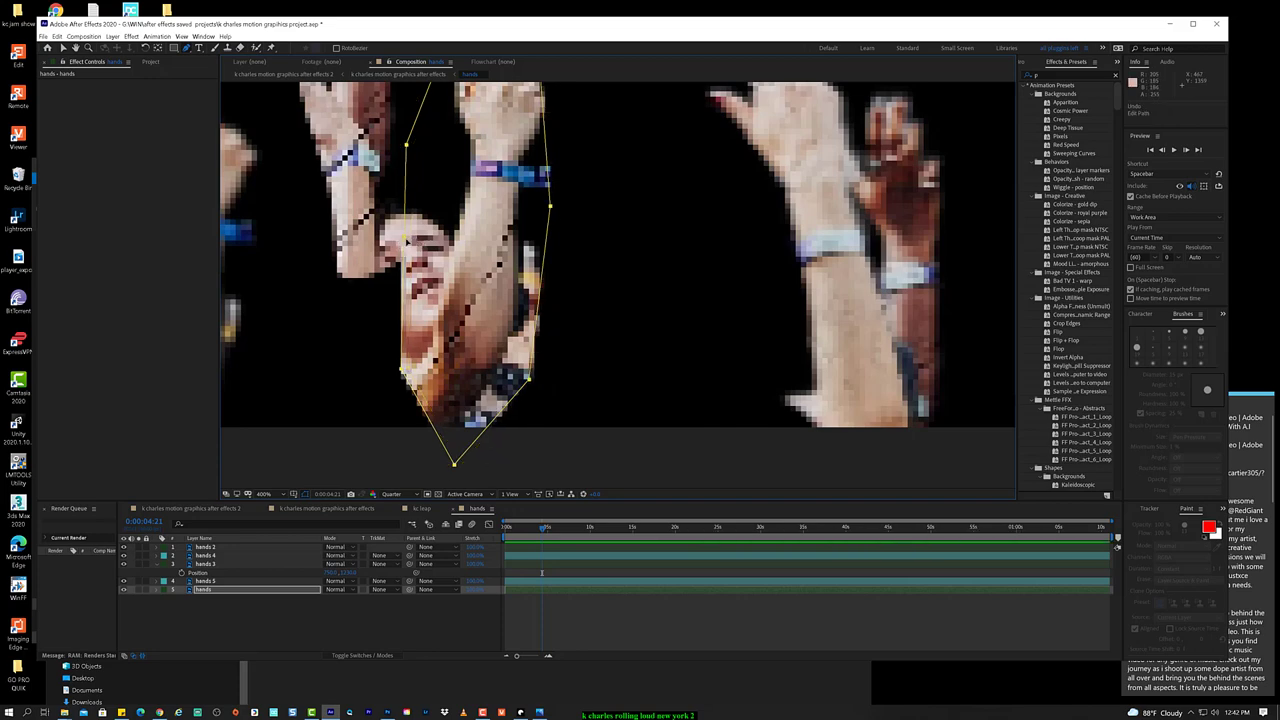
pyautogui.press('v')
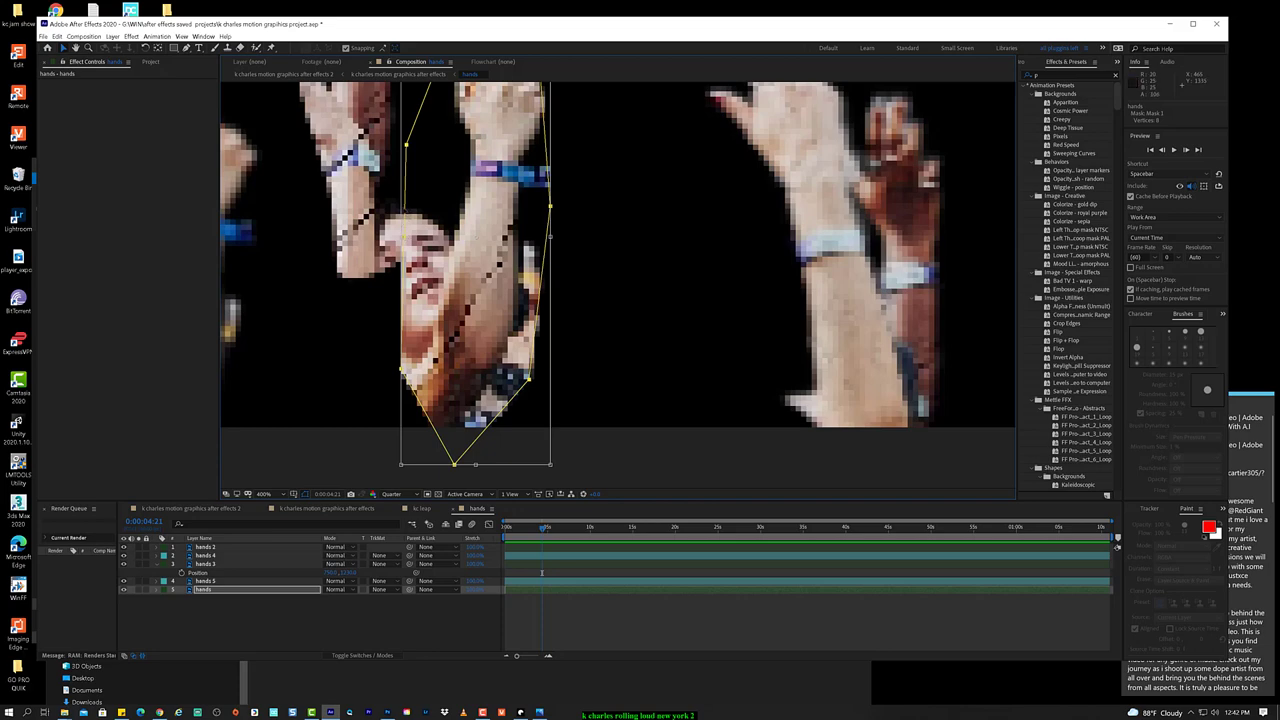
pyautogui.press('g')
pyautogui.press('Return')
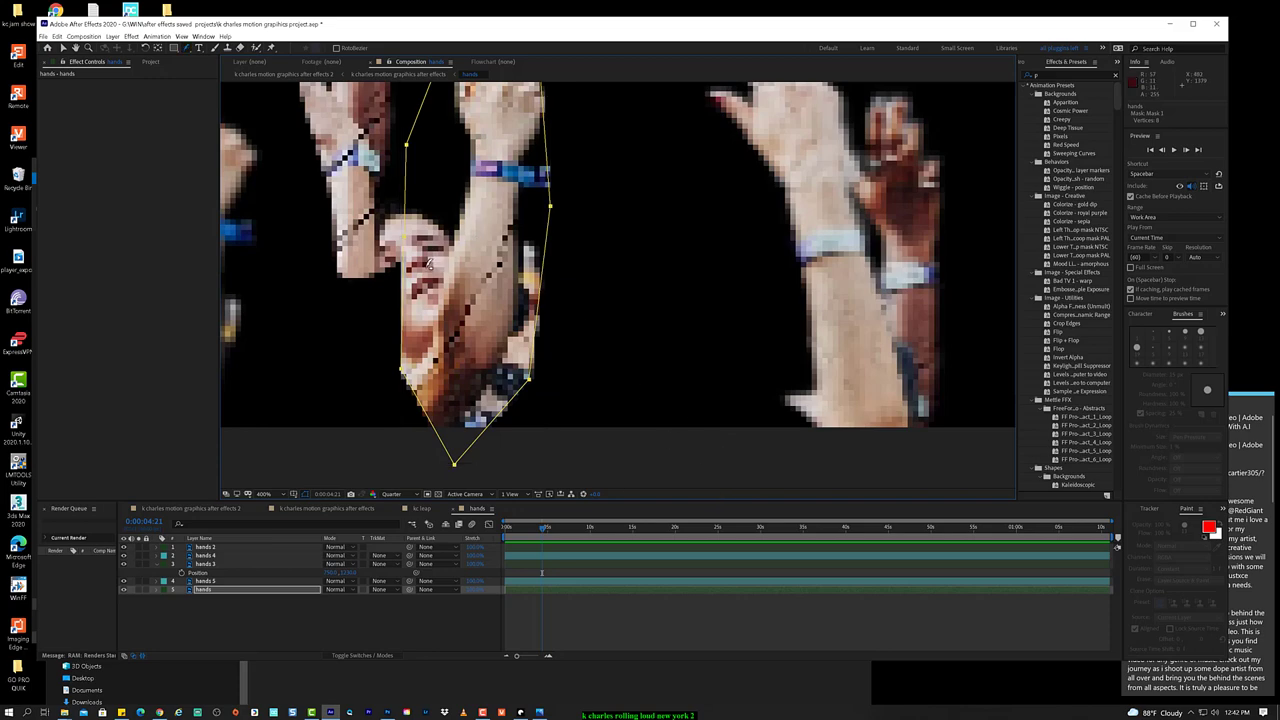
pyautogui.click(380, 632)
pyautogui.hotkey('ctrl', 'a')
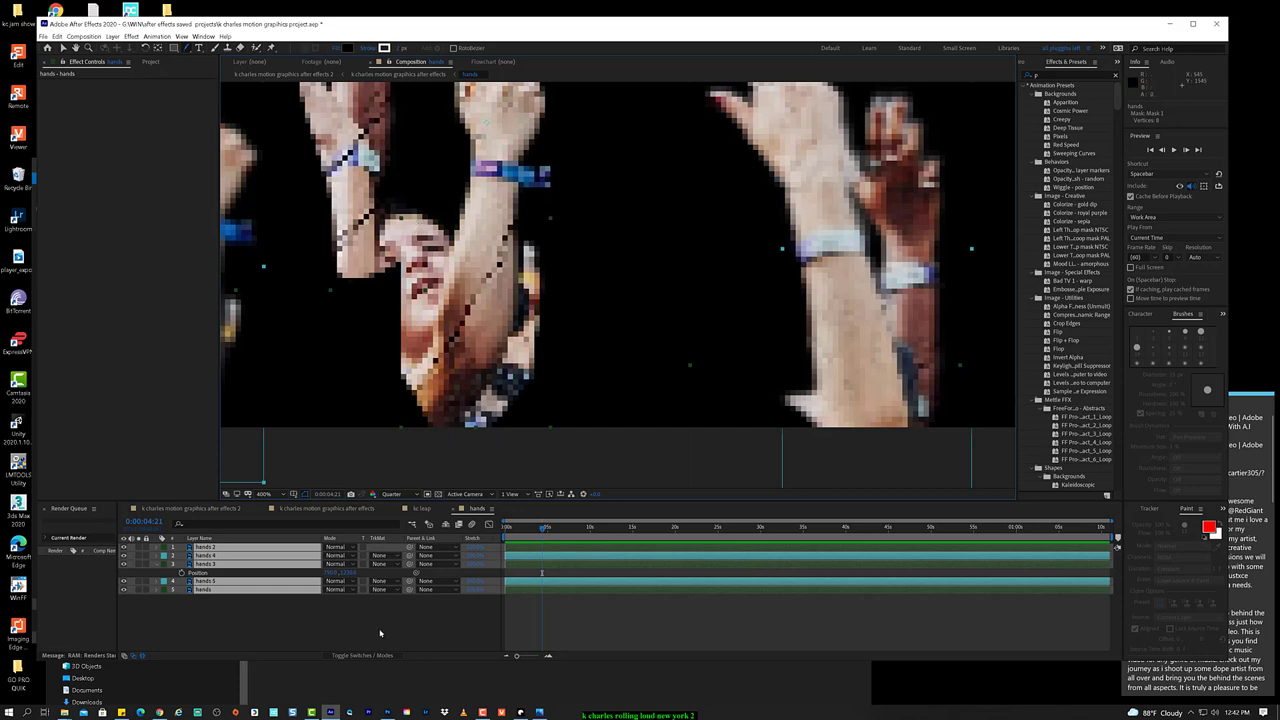
# Step: Tighten the arm layer's mask by adding a point and pulling the left, right and upper-left edges inward
pyautogui.press('F2')
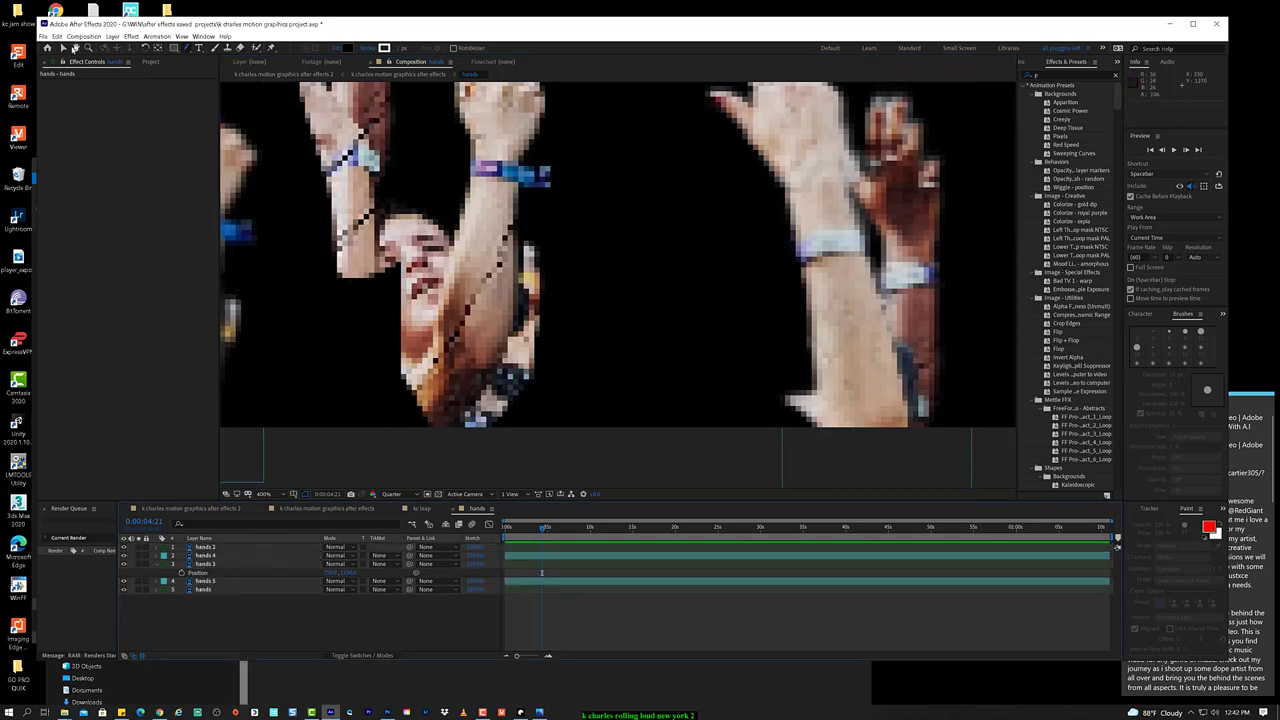
pyautogui.click(62, 48)
pyautogui.click(447, 259)
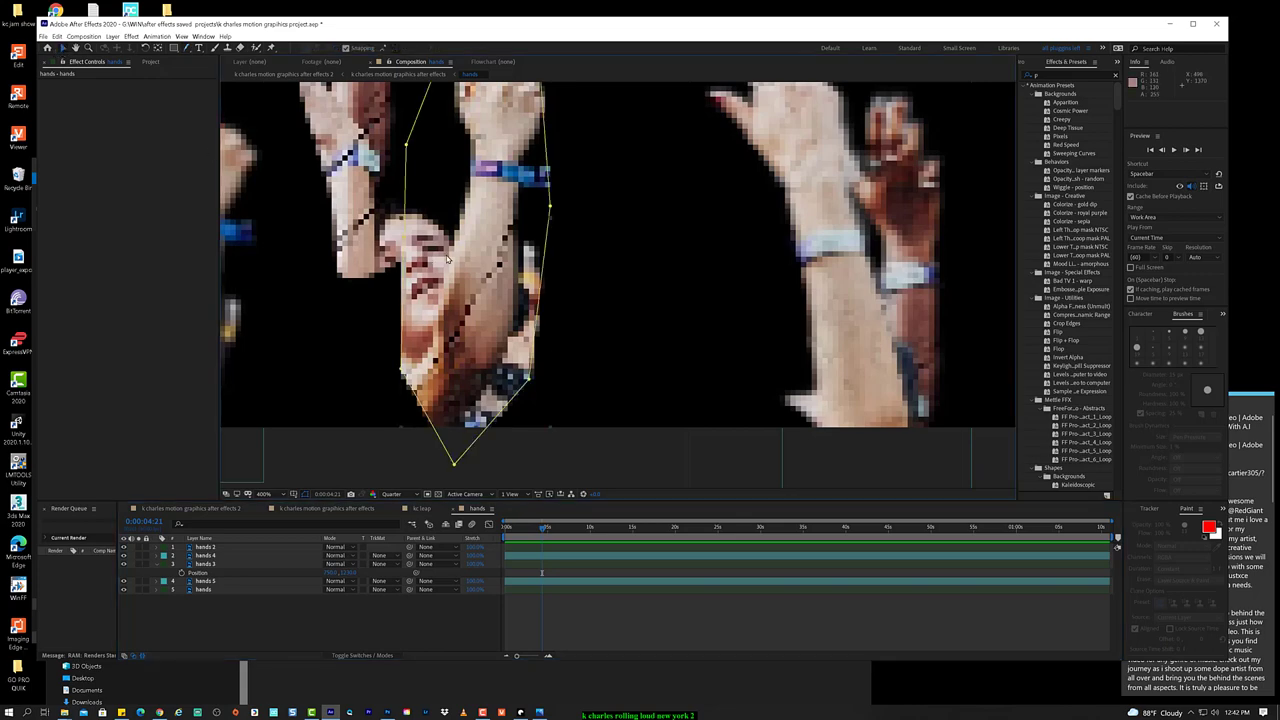
pyautogui.press('Return')
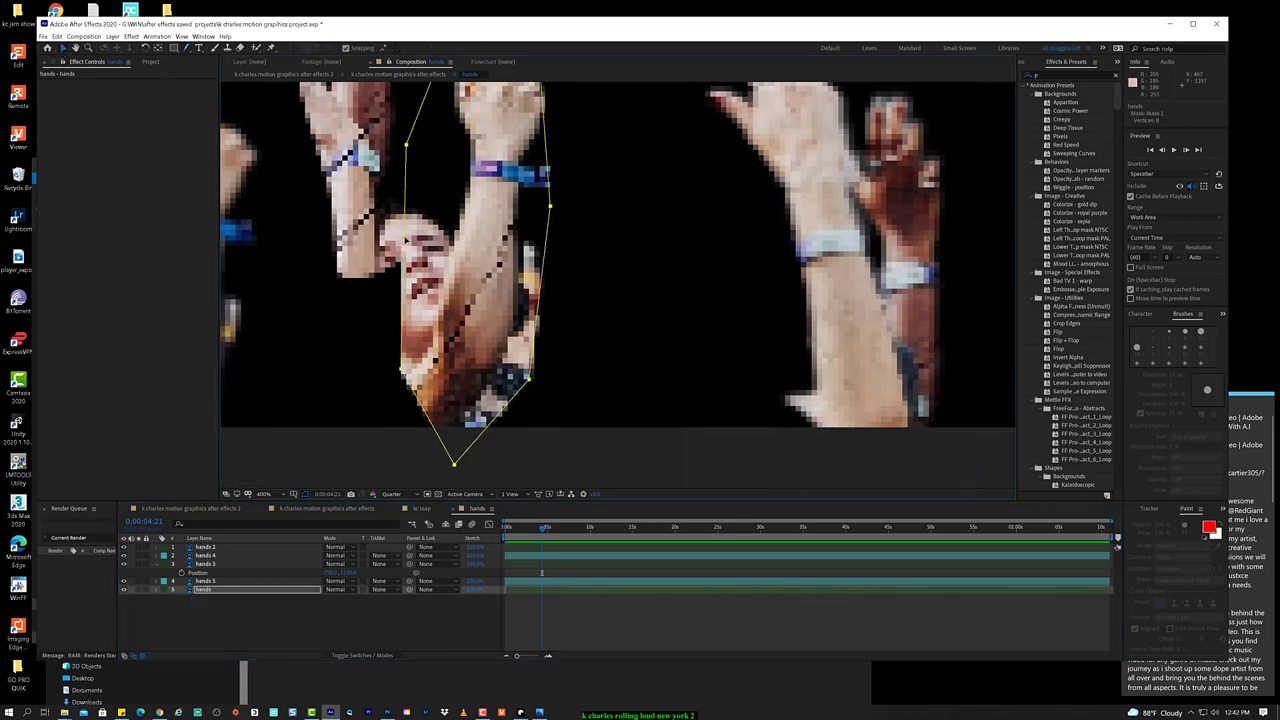
pyautogui.moveTo(406, 241); pyautogui.dragTo(452, 248)
pyautogui.press('g')
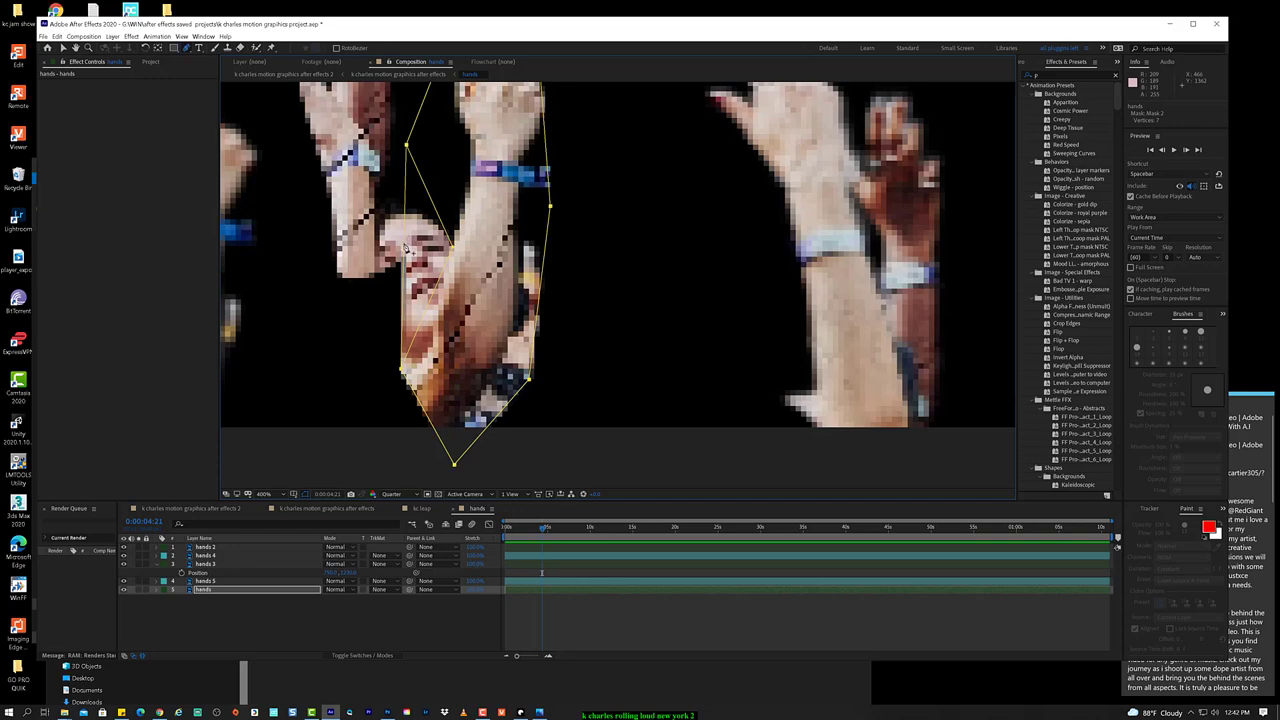
pyautogui.click(406, 248)
pyautogui.moveTo(405, 247); pyautogui.dragTo(454, 250)
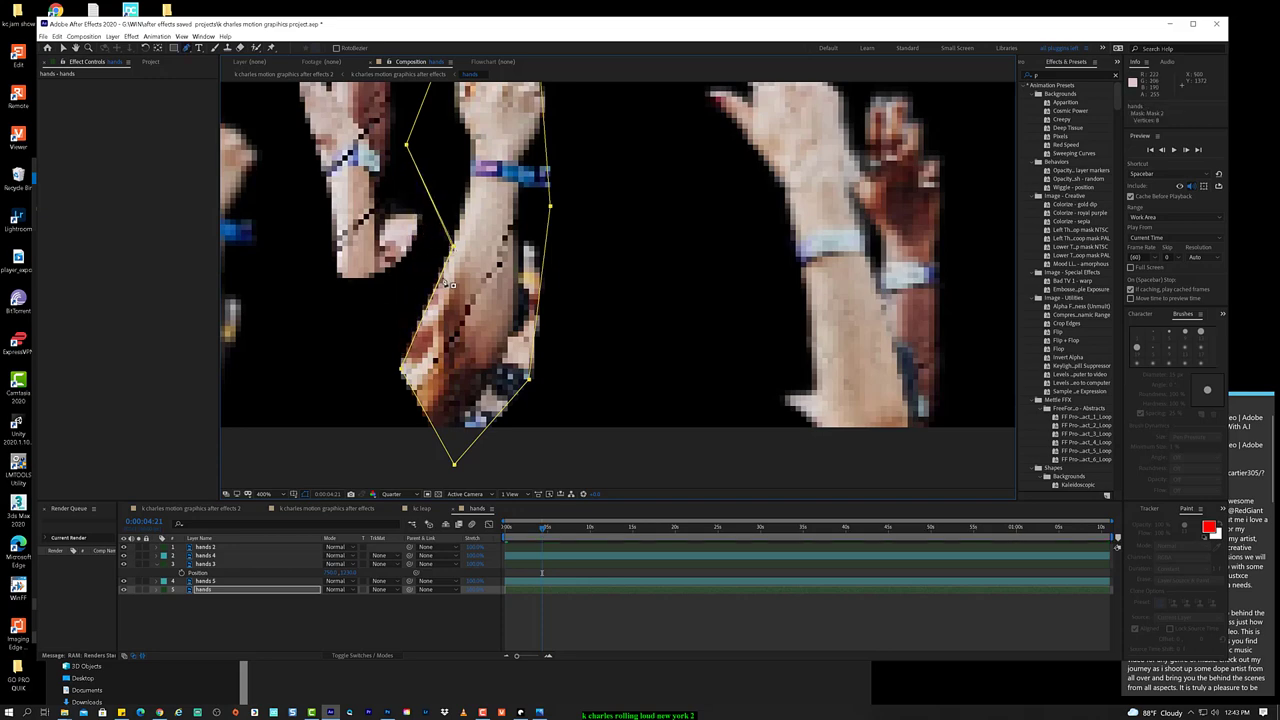
pyautogui.moveTo(540, 240); pyautogui.dragTo(527, 305)
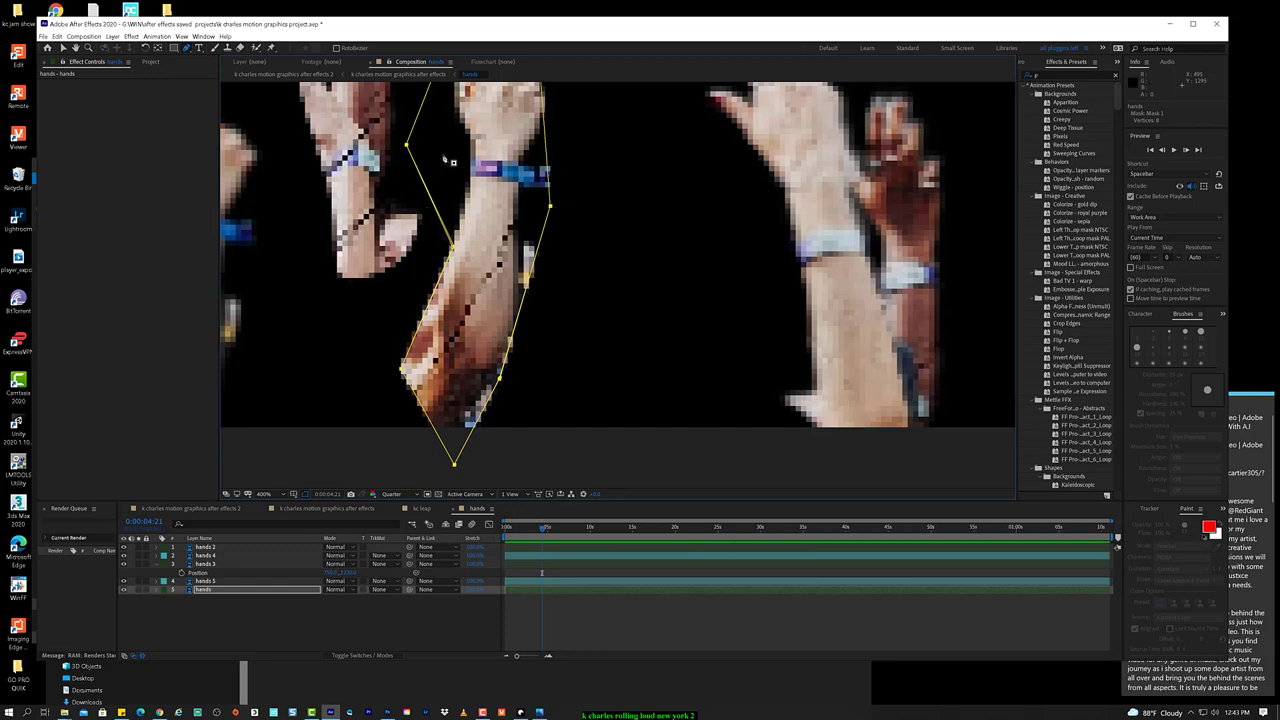
pyautogui.moveTo(406, 146); pyautogui.dragTo(430, 146)
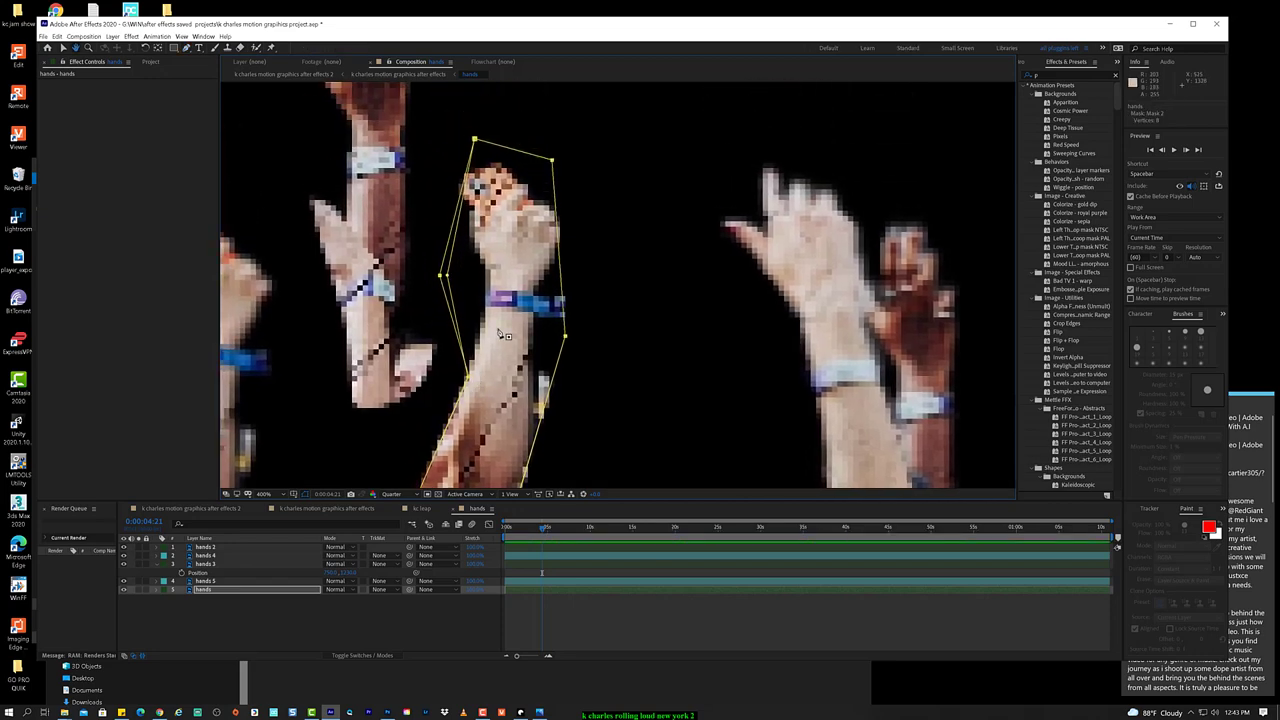
# Step: Tuck the mask's left point against the raised fist with the Pen tool
pyautogui.press('g')
pyautogui.moveTo(441, 275)
pyautogui.mouseDown()
pyautogui.moveTo(456, 278)
pyautogui.moveTo(429, 275)
pyautogui.moveTo(476, 287)
pyautogui.moveTo(446, 280)
pyautogui.mouseUp()
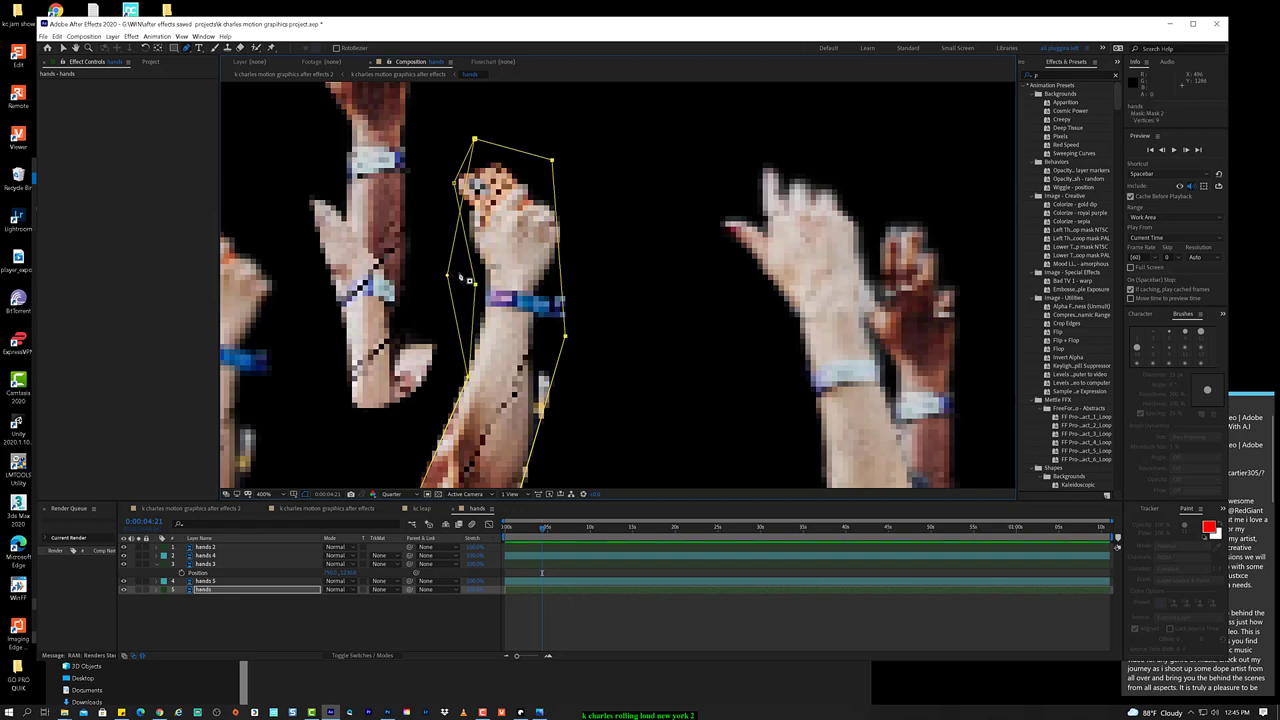
pyautogui.moveTo(448, 276); pyautogui.dragTo(471, 282)
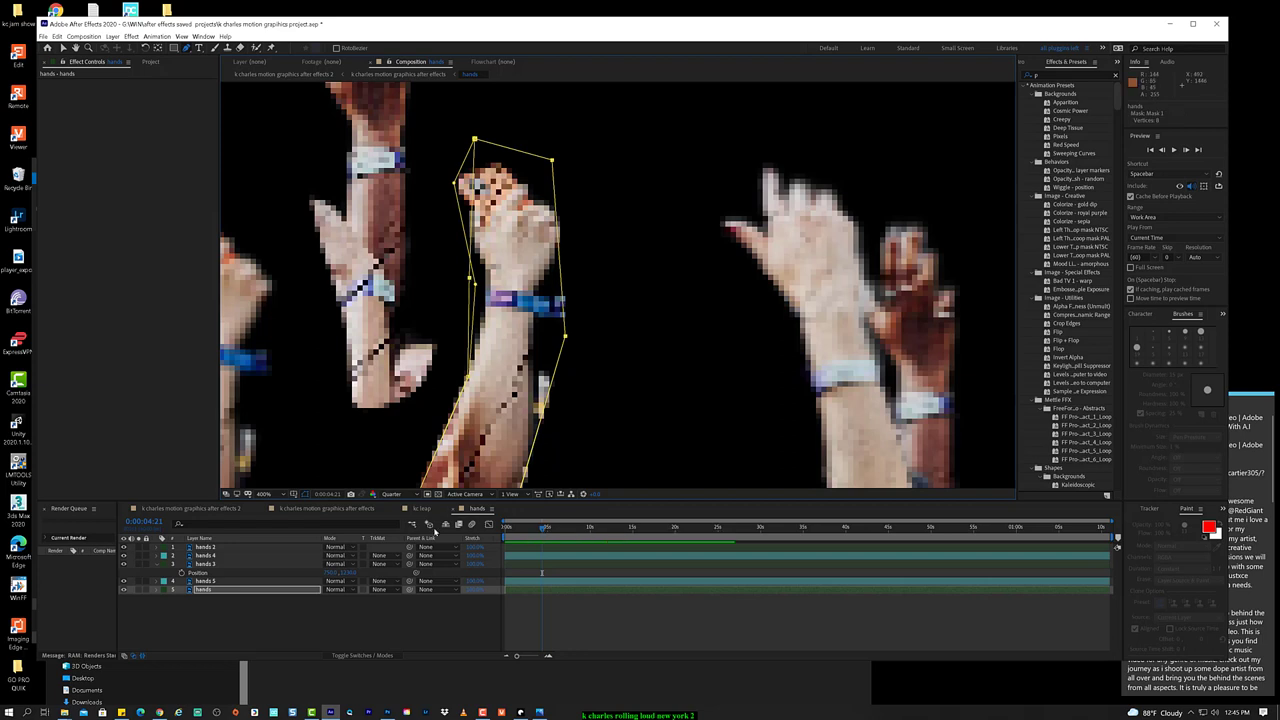
pyautogui.press('Return')
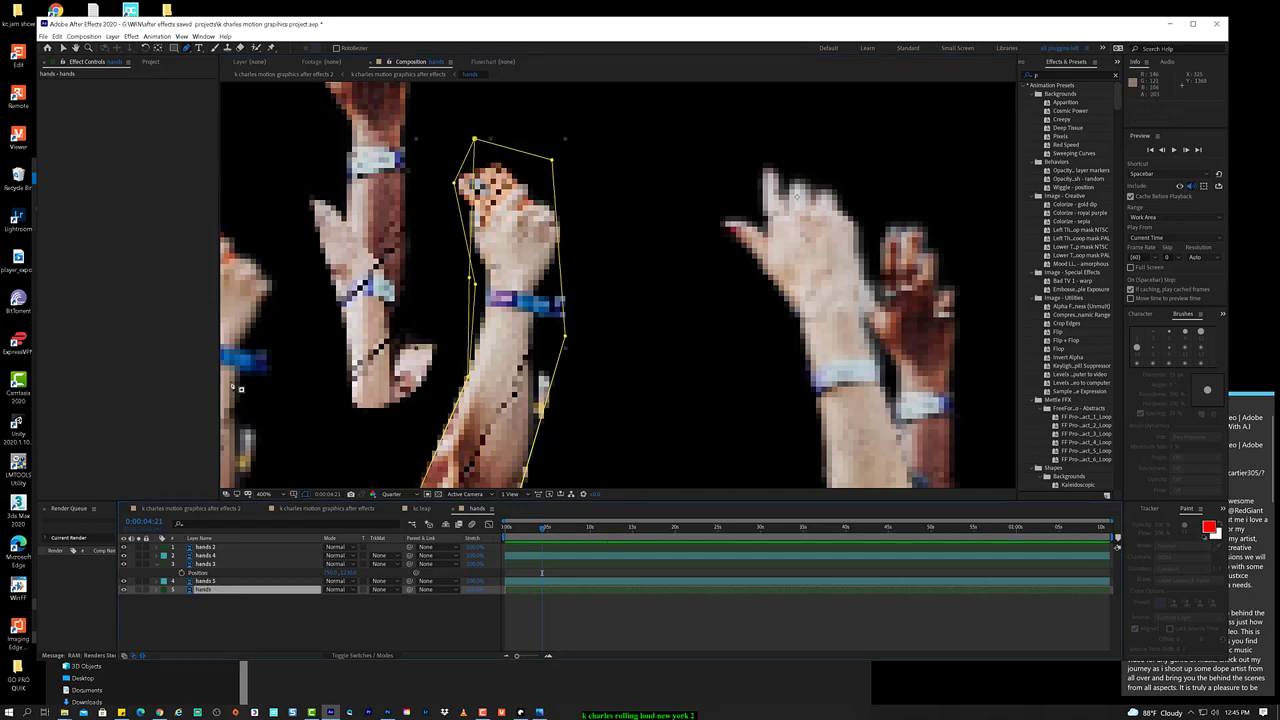
# Step: Reselect the fist layer, undo an accidental move of it, and zoom out to the whole composition
pyautogui.press('F2')
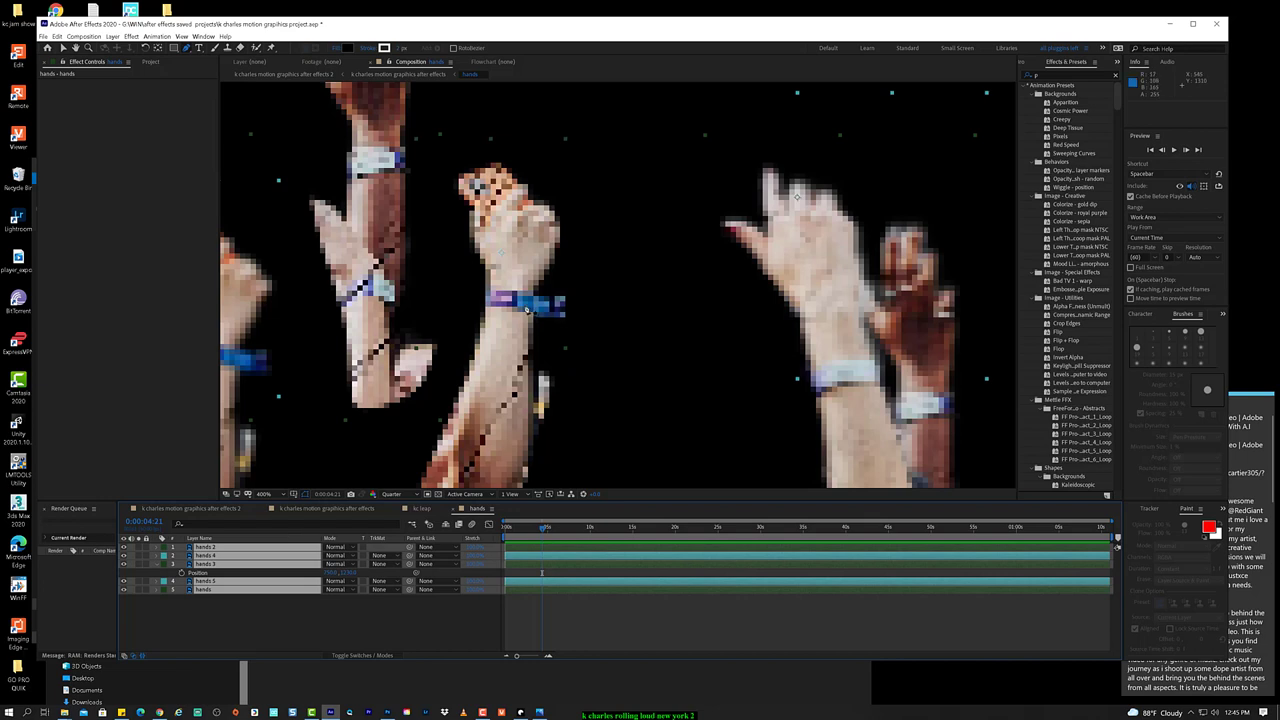
pyautogui.click(218, 596)
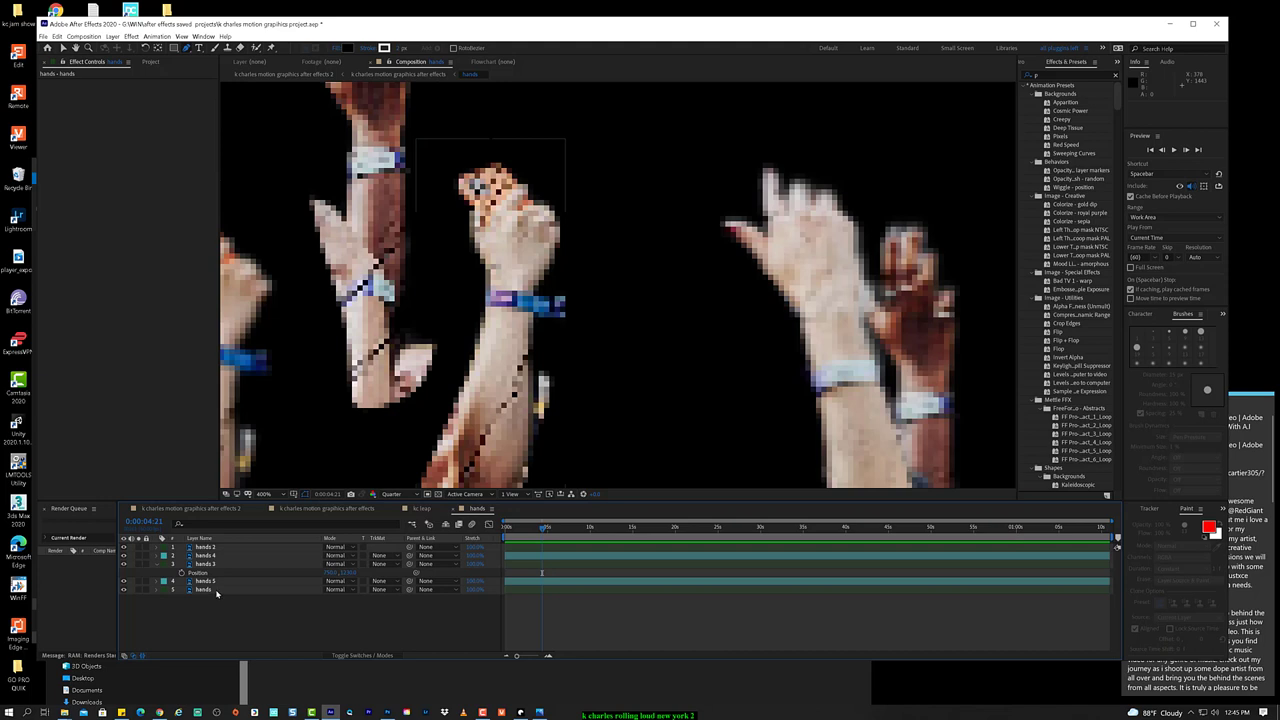
pyautogui.click(505, 336)
pyautogui.moveTo(521, 322); pyautogui.dragTo(561, 323)
pyautogui.press('Return')
pyautogui.hotkey('ctrl', 'z')
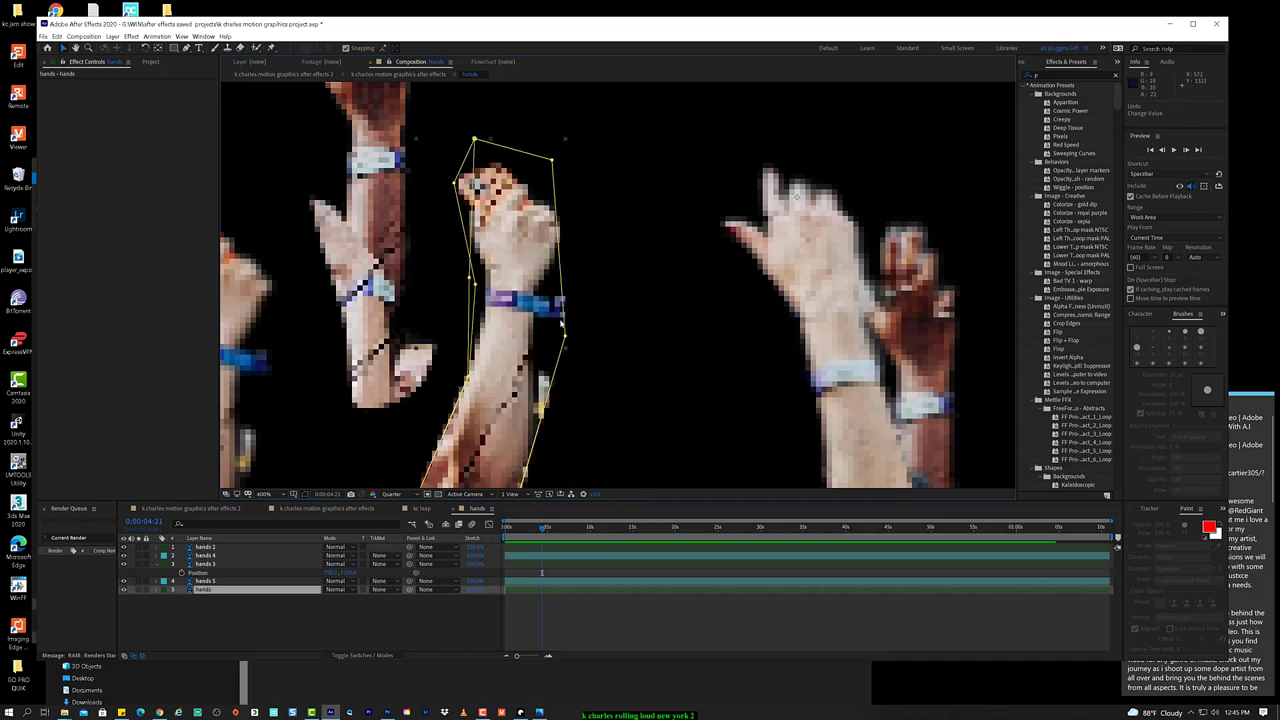
pyautogui.press('.')
pyautogui.press(',')
pyautogui.press(',')
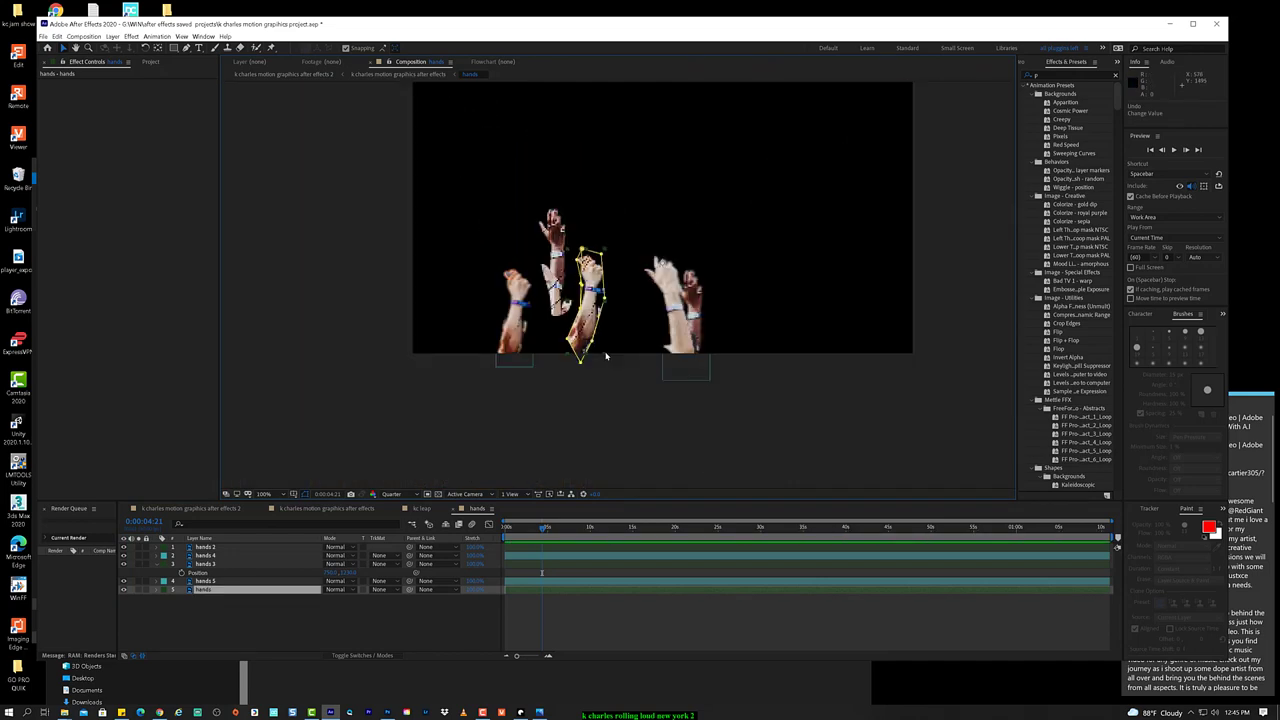
# Step: At 200% zoom, pin the hand's top, lower forearm and forearm base, then nudge Pin 1
pyautogui.press('.')
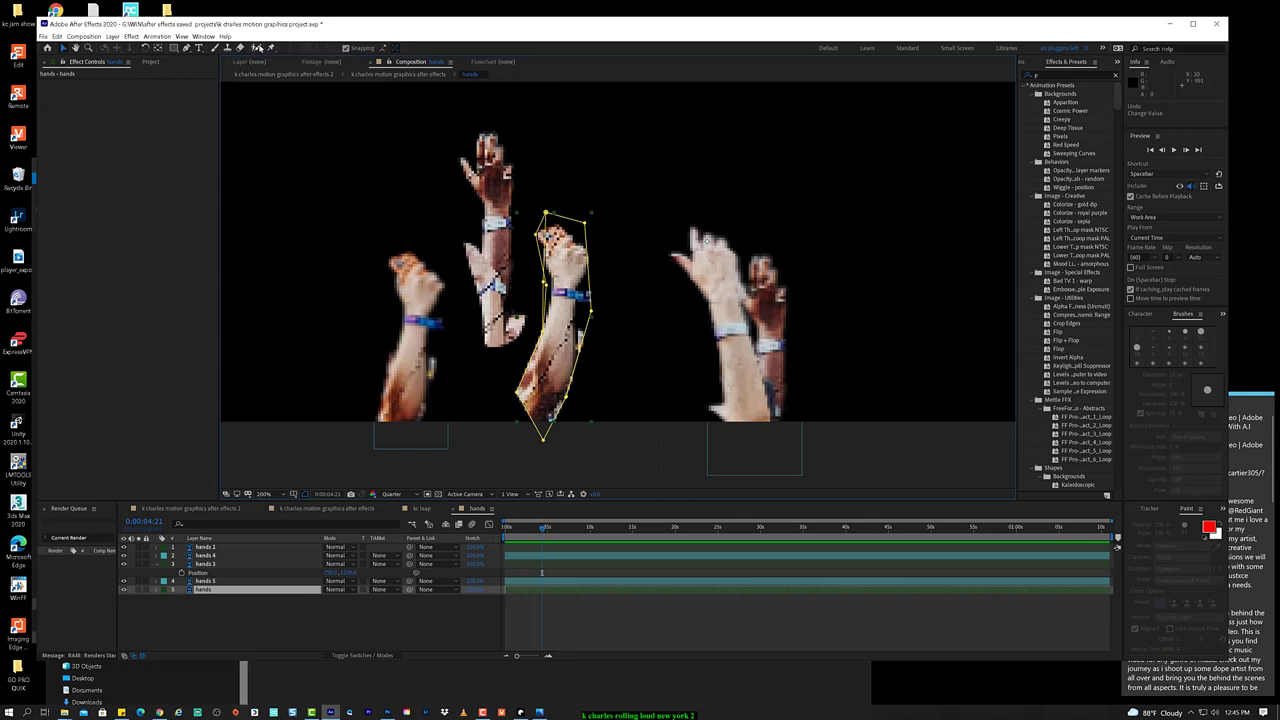
pyautogui.click(270, 49)
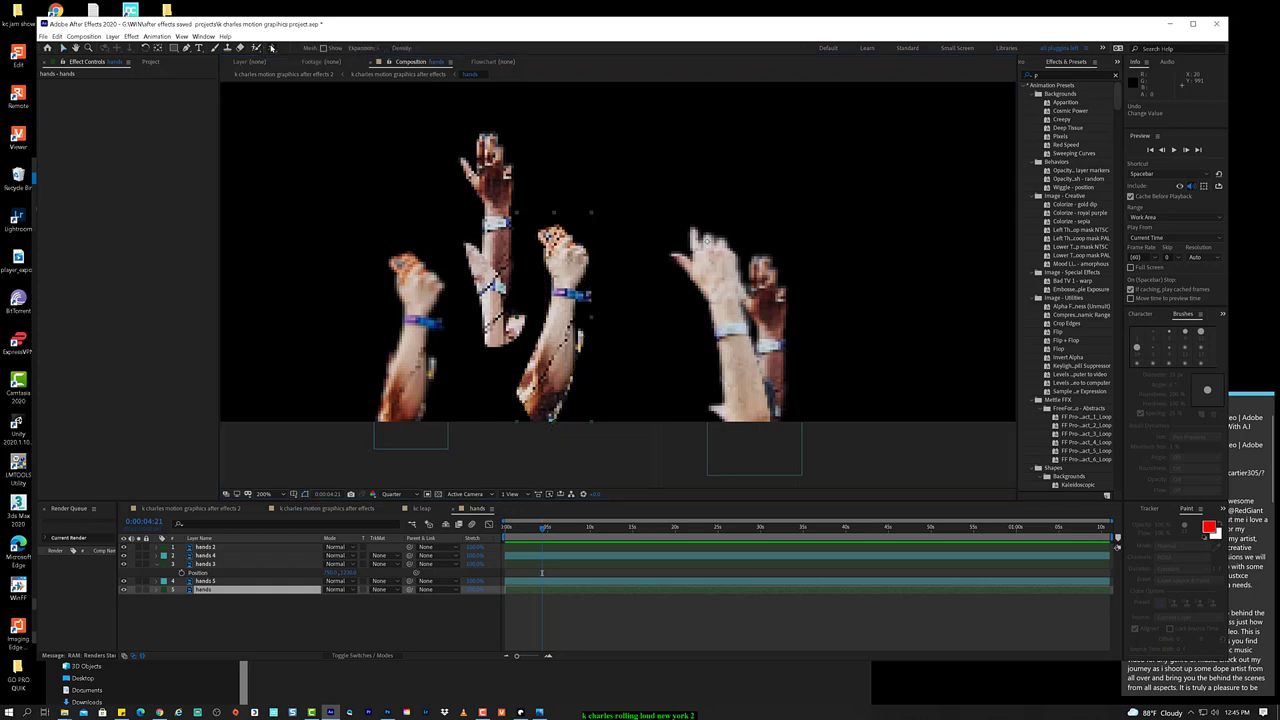
pyautogui.click(569, 274)
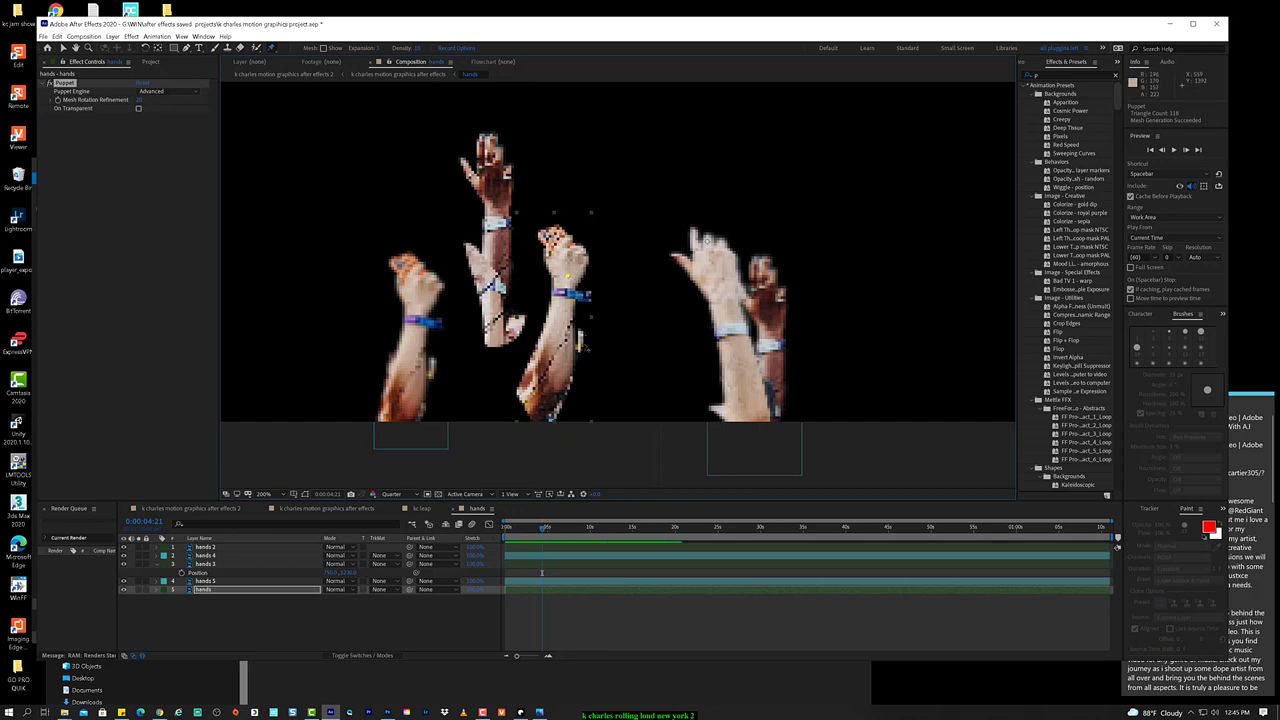
pyautogui.click(555, 347)
pyautogui.click(537, 408)
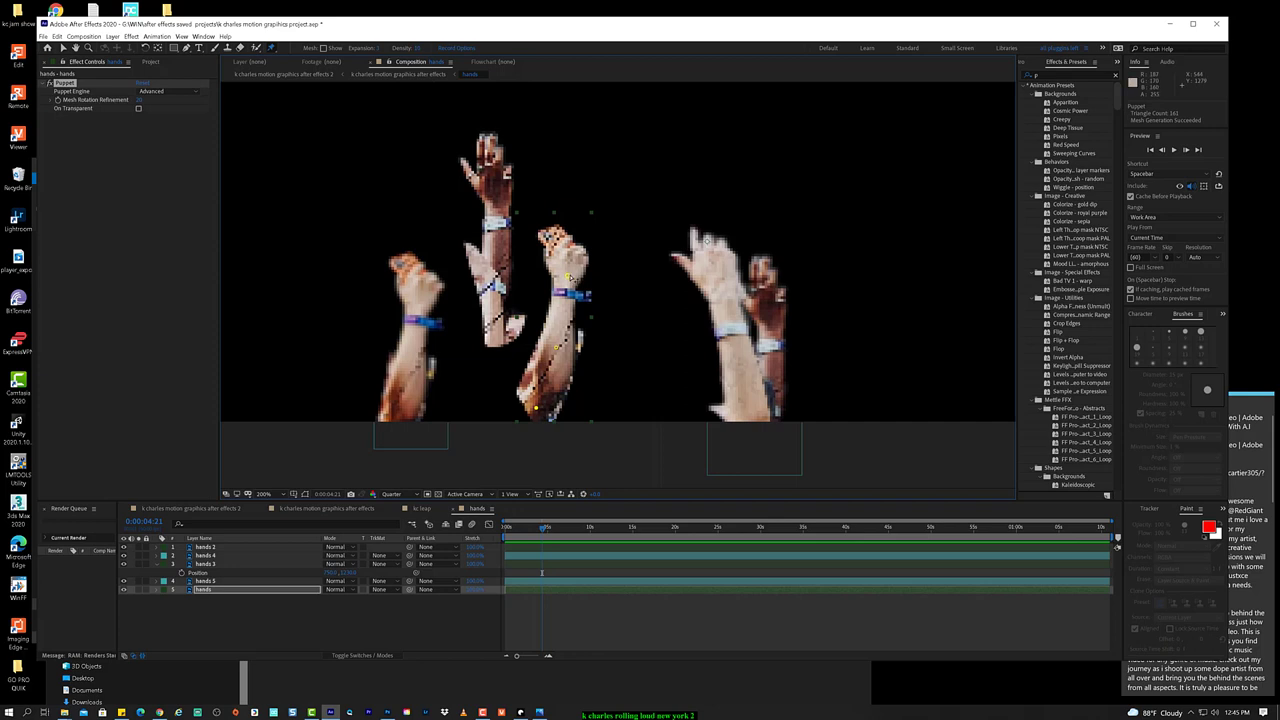
pyautogui.click(568, 276)
pyautogui.moveTo(568, 276); pyautogui.dragTo(566, 275)
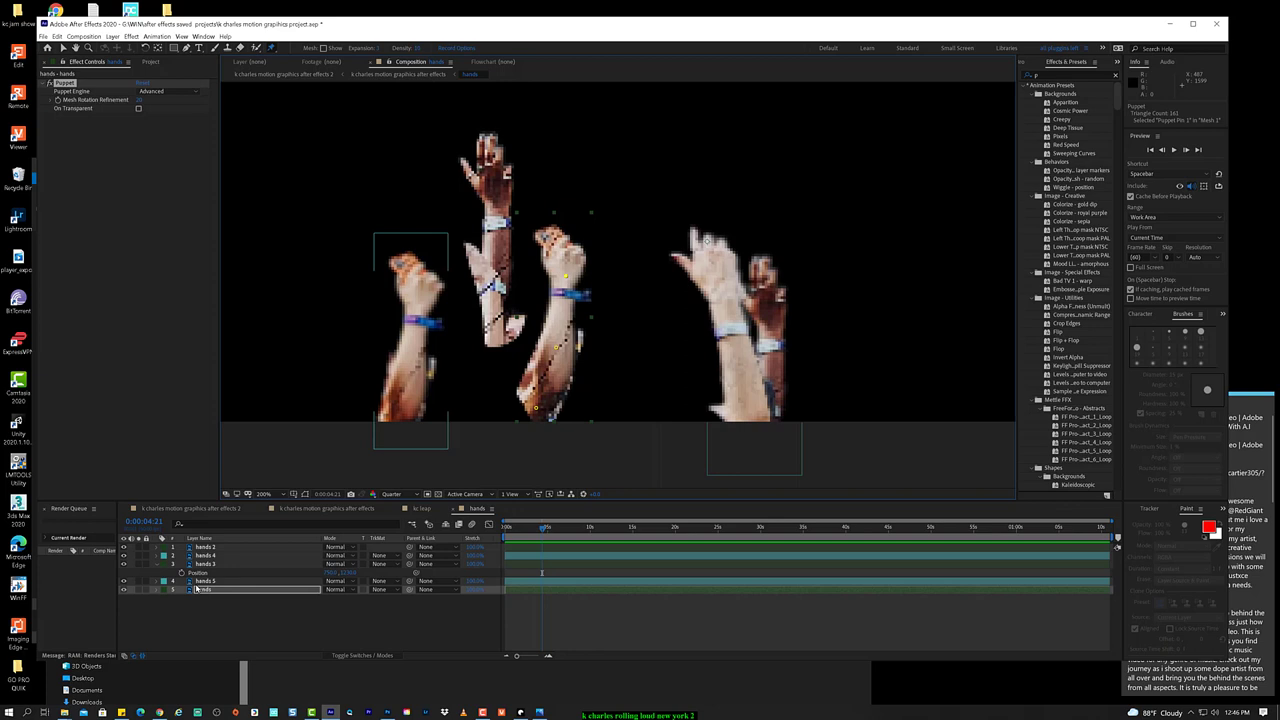
# Step: Duplicate the puppet-pinned layer as hands 6, give it a Lavender label, and select it
pyautogui.hotkey('ctrl', 'd')
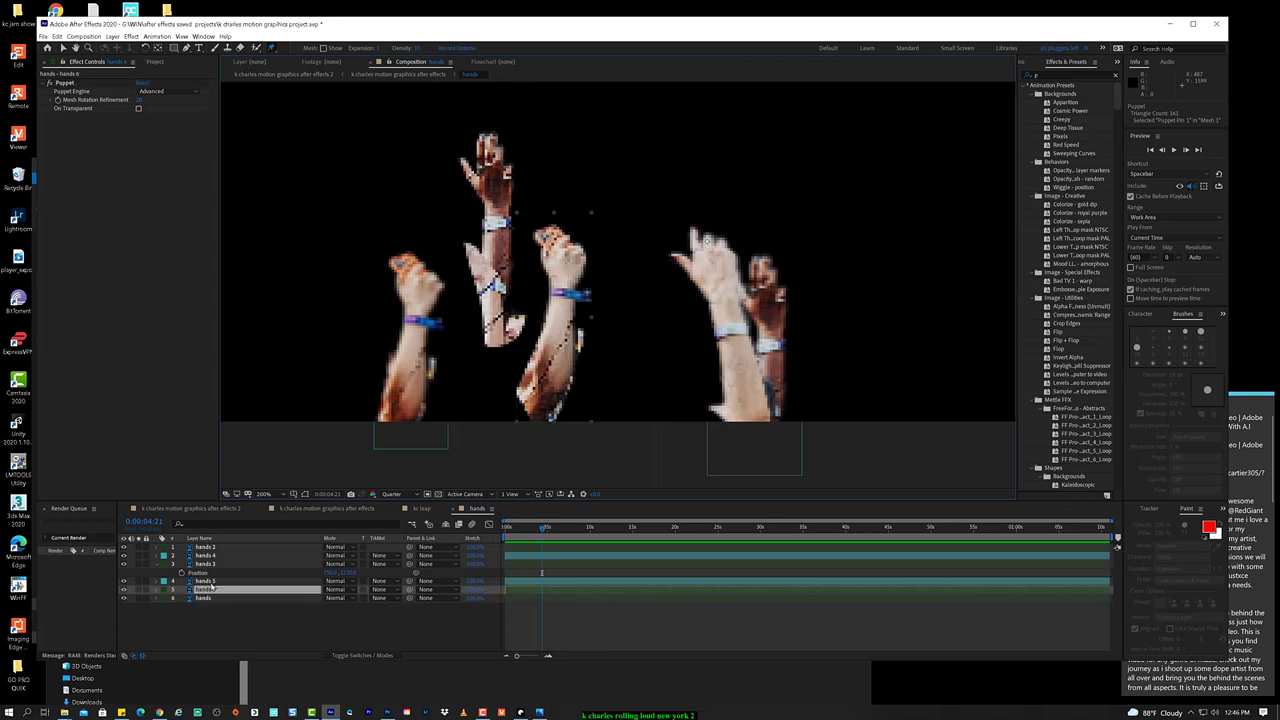
pyautogui.click(164, 590)
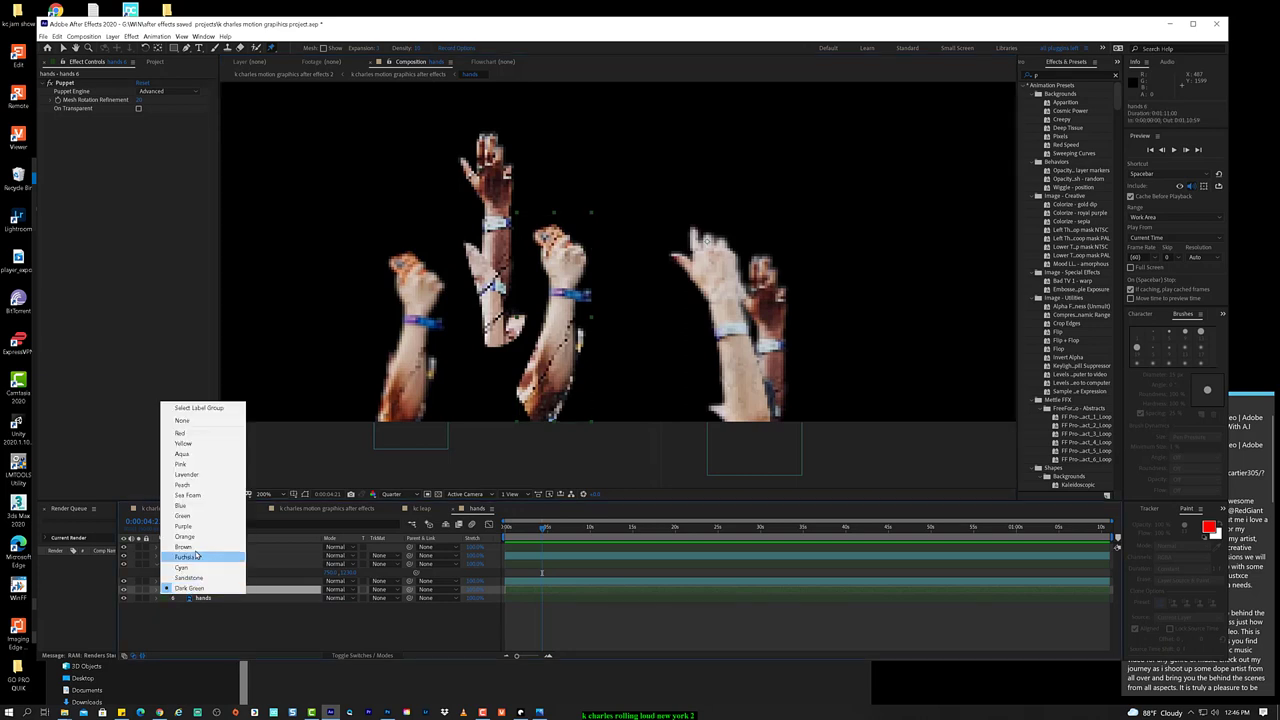
pyautogui.click(220, 474)
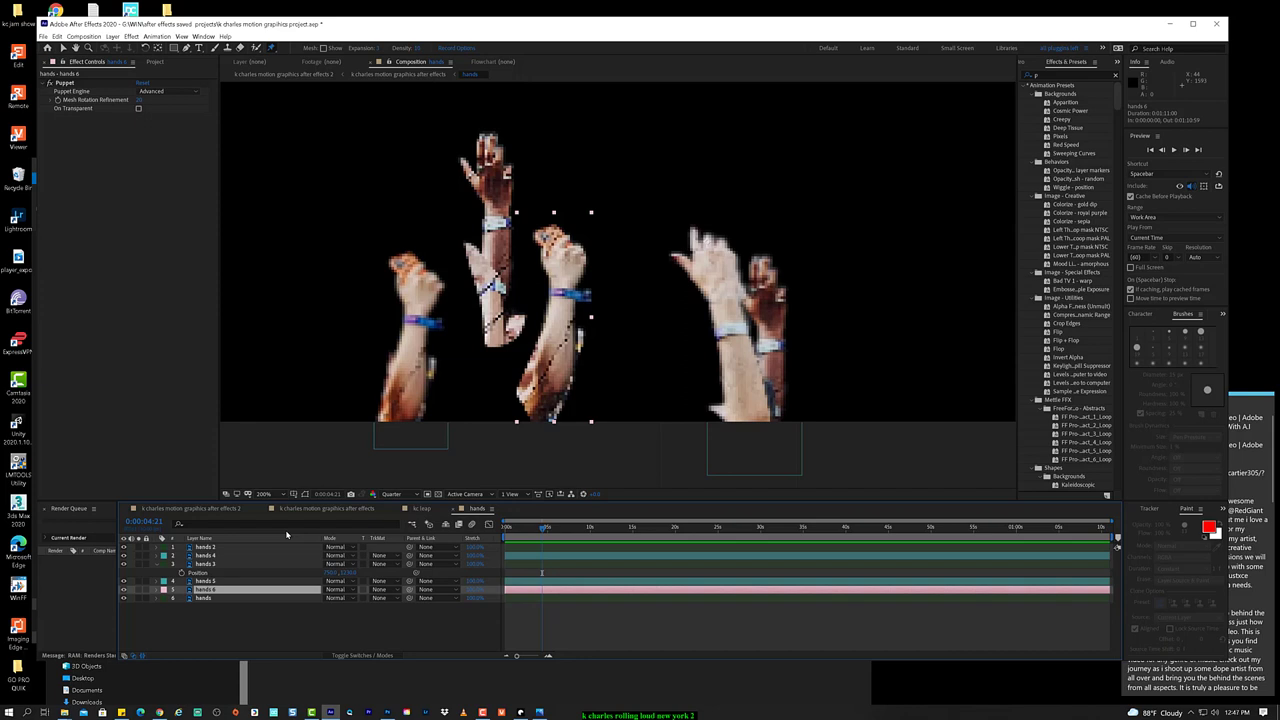
pyautogui.click(295, 587)
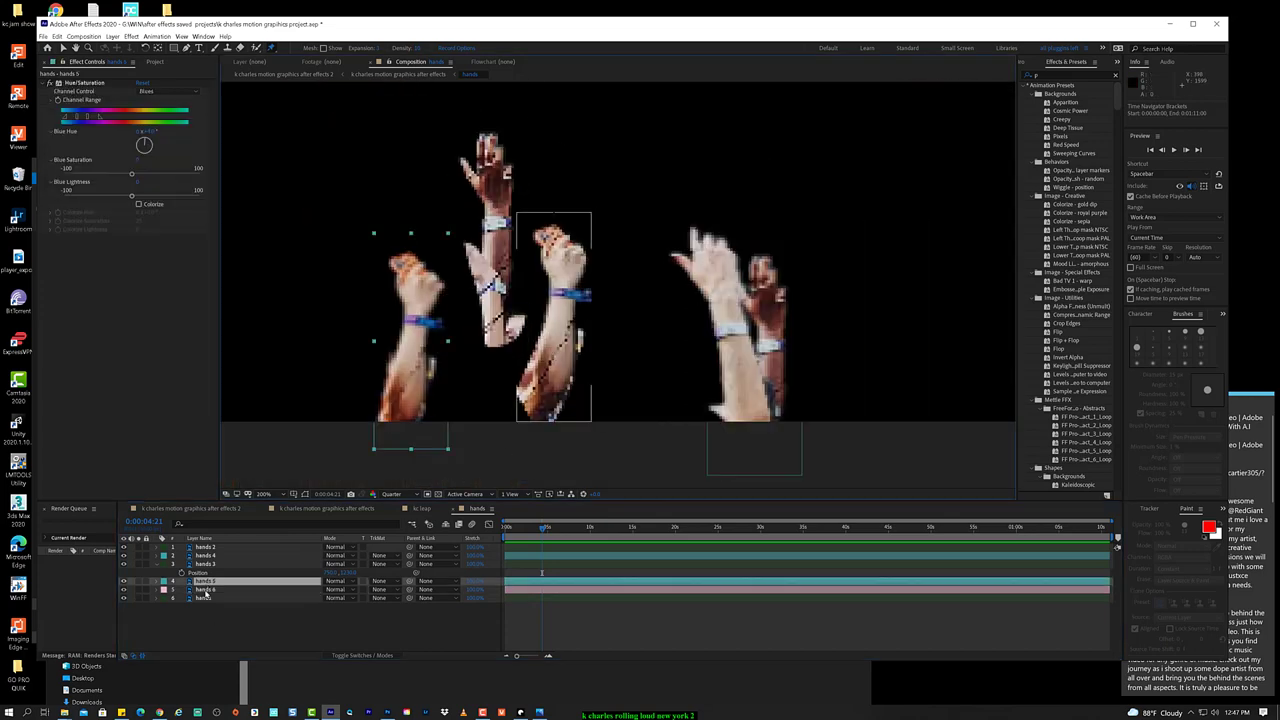
# Step: Reveal hands 6's Puppet Pin 1–3 Position rows, select Pin 1's Position, and return to 0:00:00:00
pyautogui.click(188, 590)
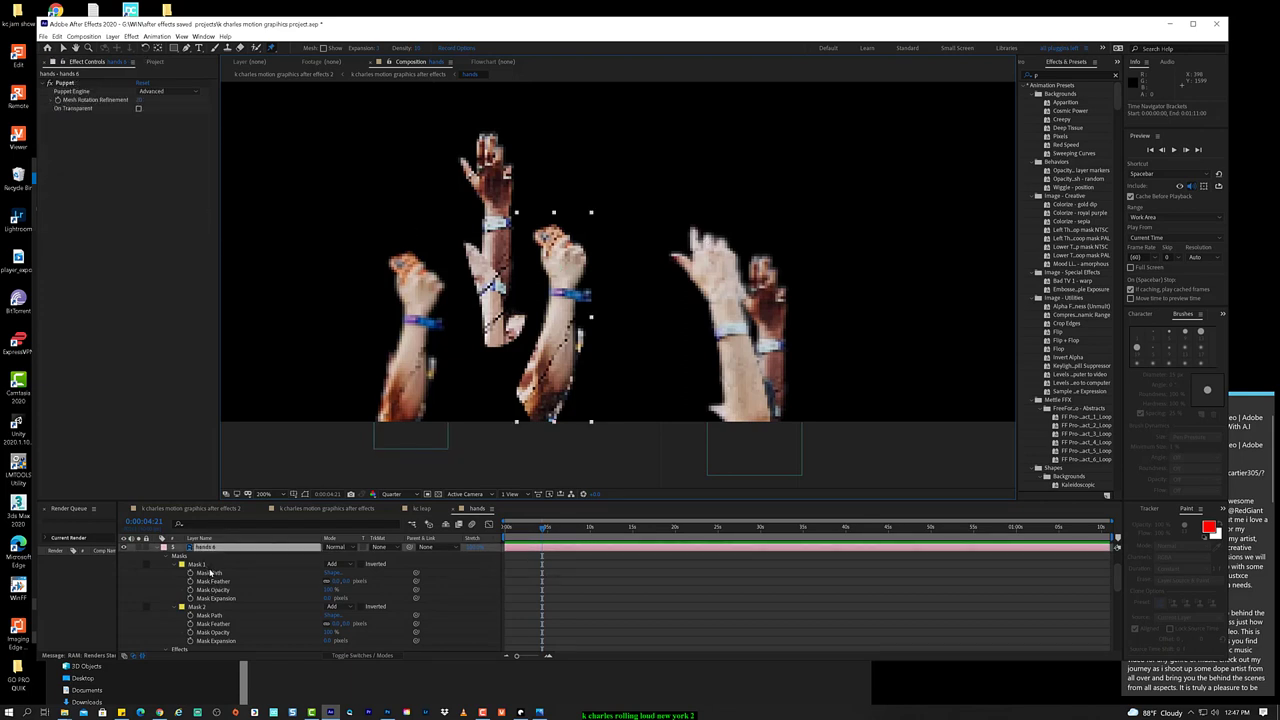
pyautogui.scroll(-3, 225, 585)
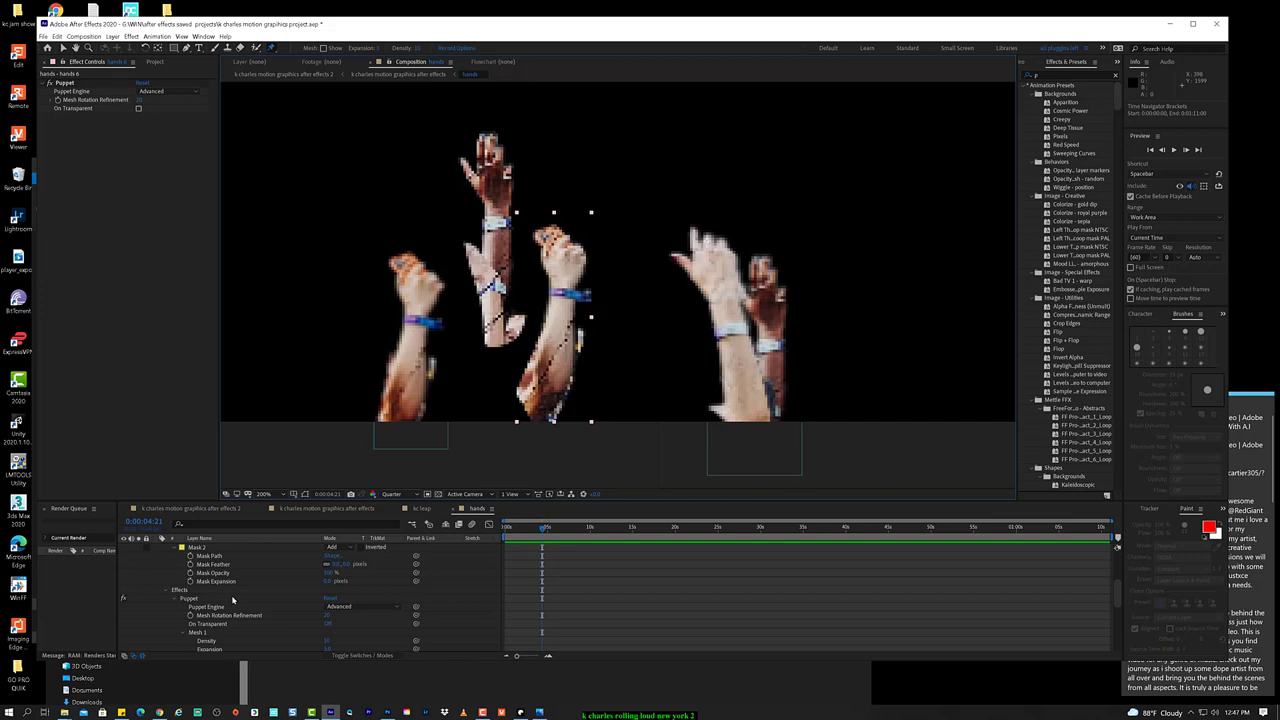
pyautogui.scroll(-3, 233, 596)
pyautogui.scroll(-3, 268, 626)
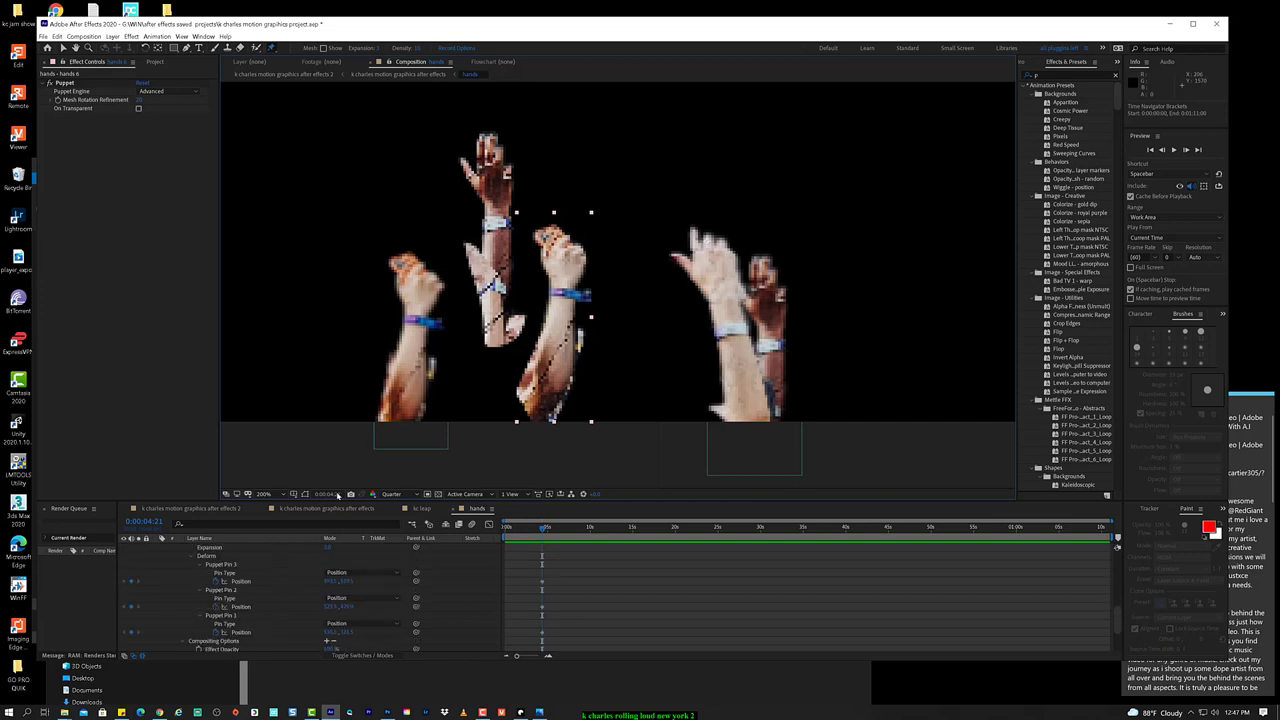
pyautogui.click(256, 580)
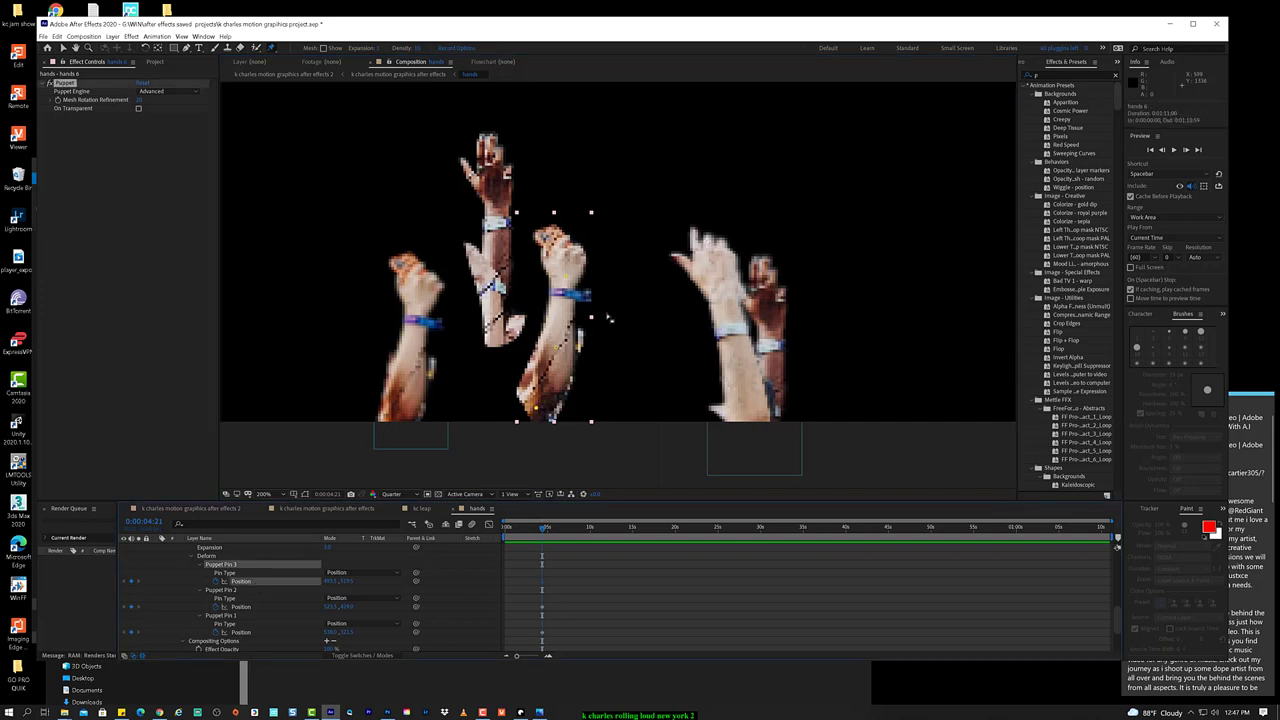
pyautogui.click(233, 632)
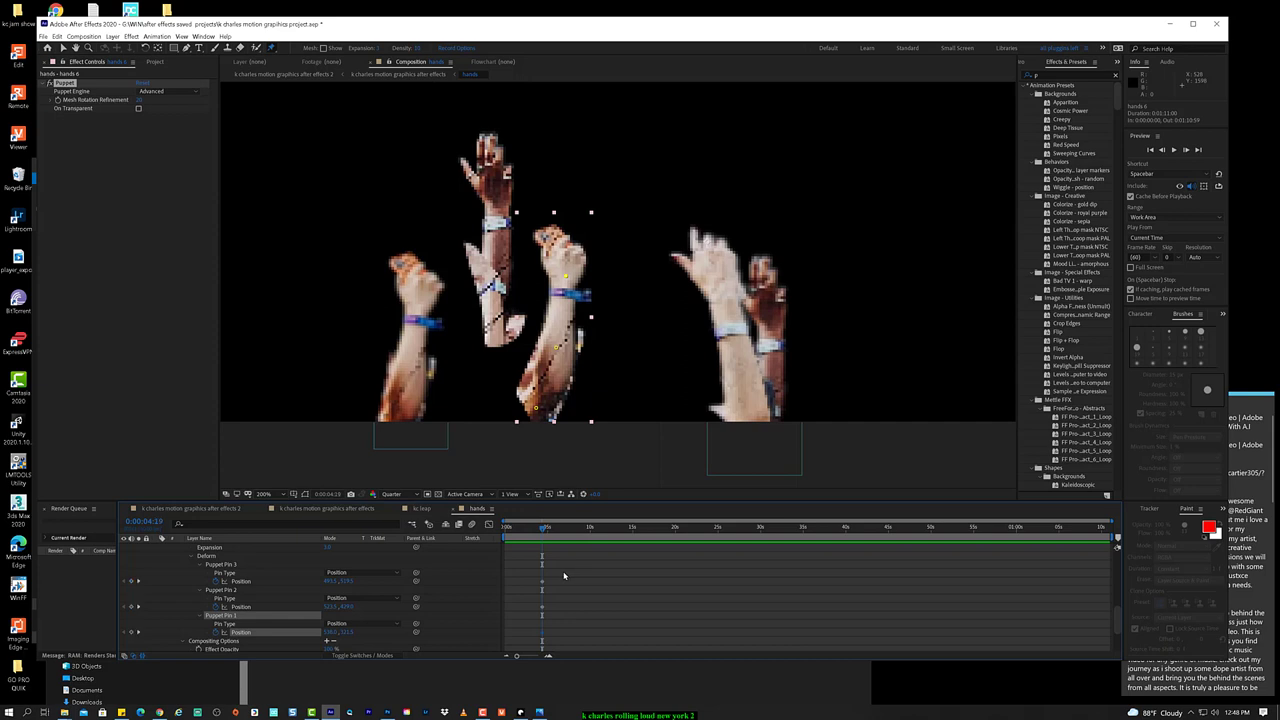
pyautogui.scroll(-3, 215, 604)
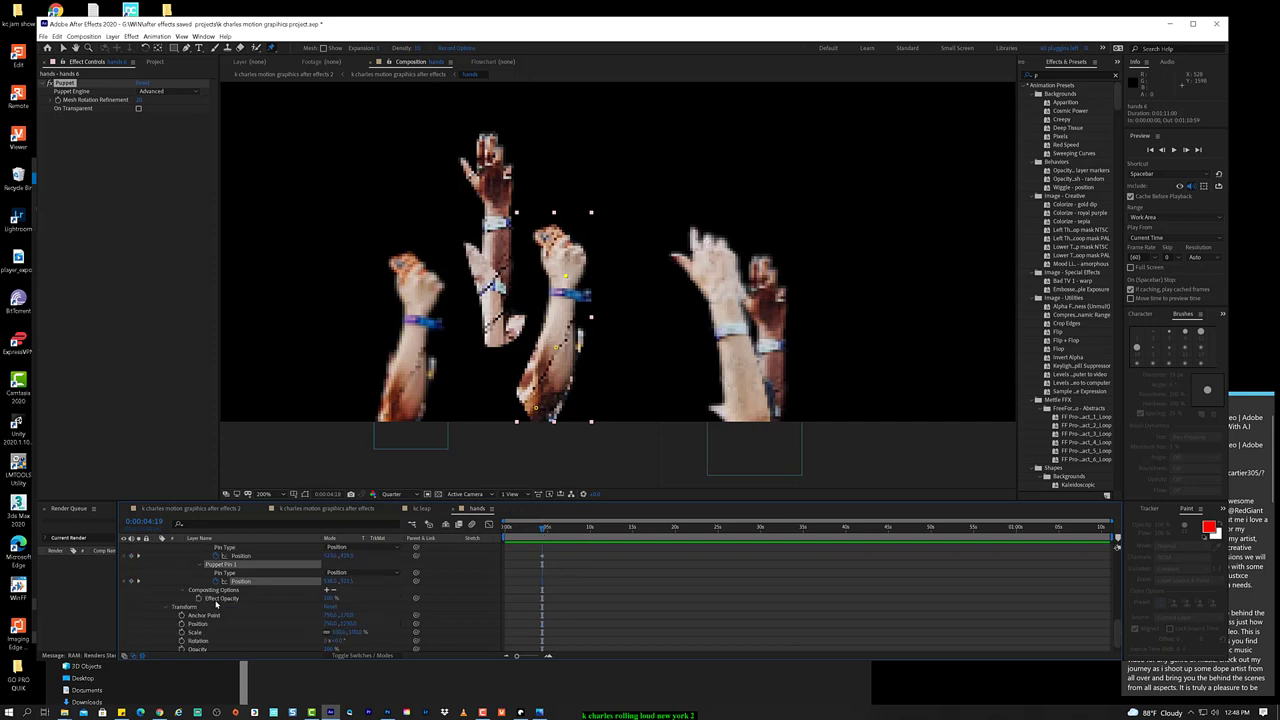
pyautogui.scroll(5, 215, 604)
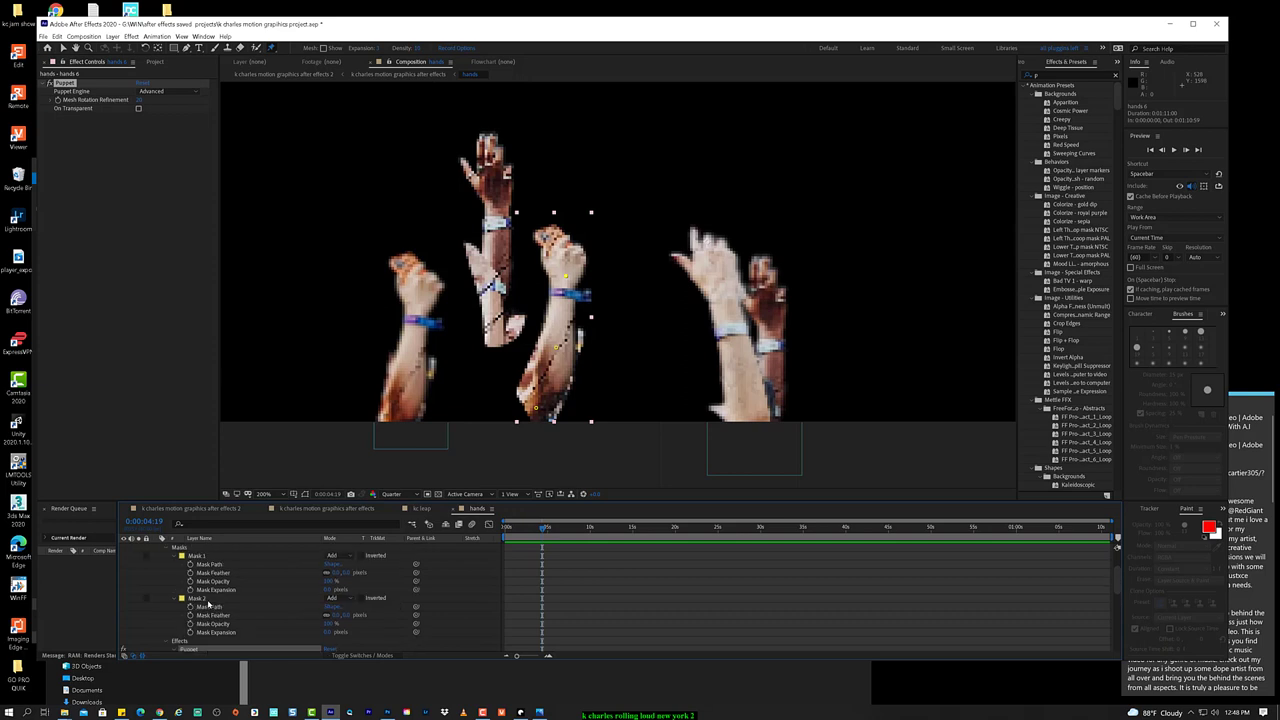
pyautogui.scroll(-2, 209, 604)
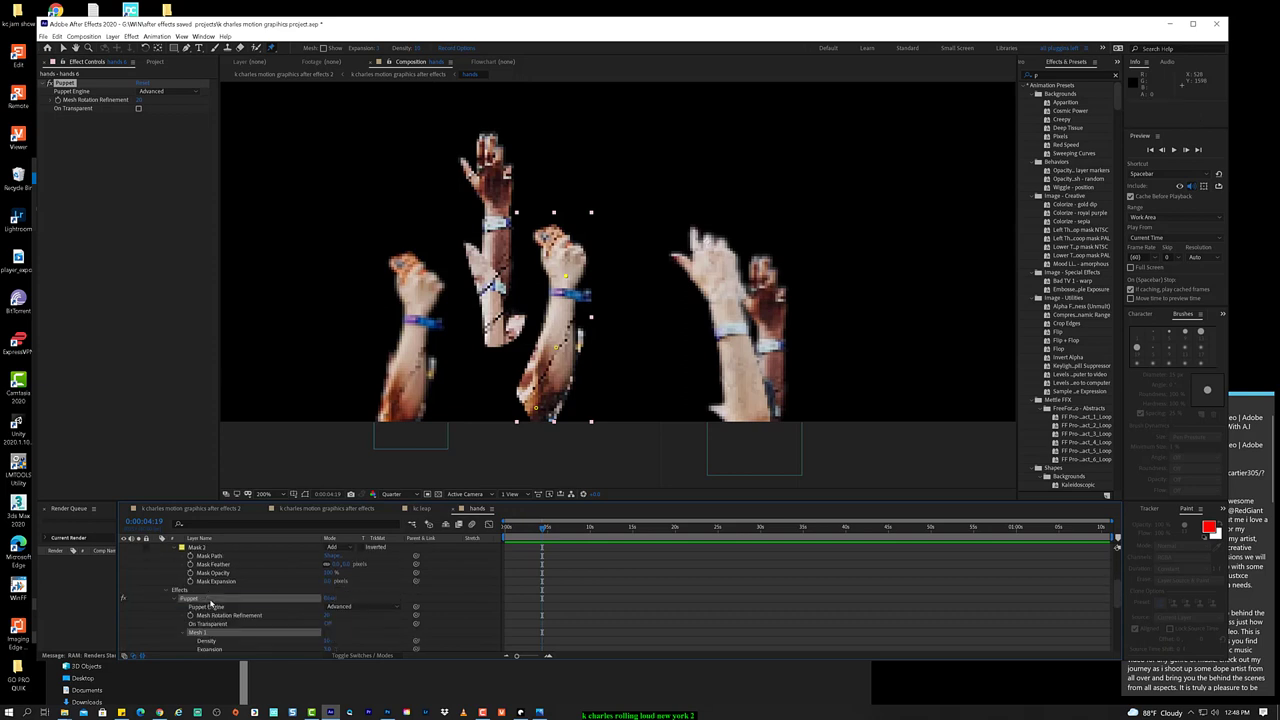
pyautogui.scroll(-4, 635, 585)
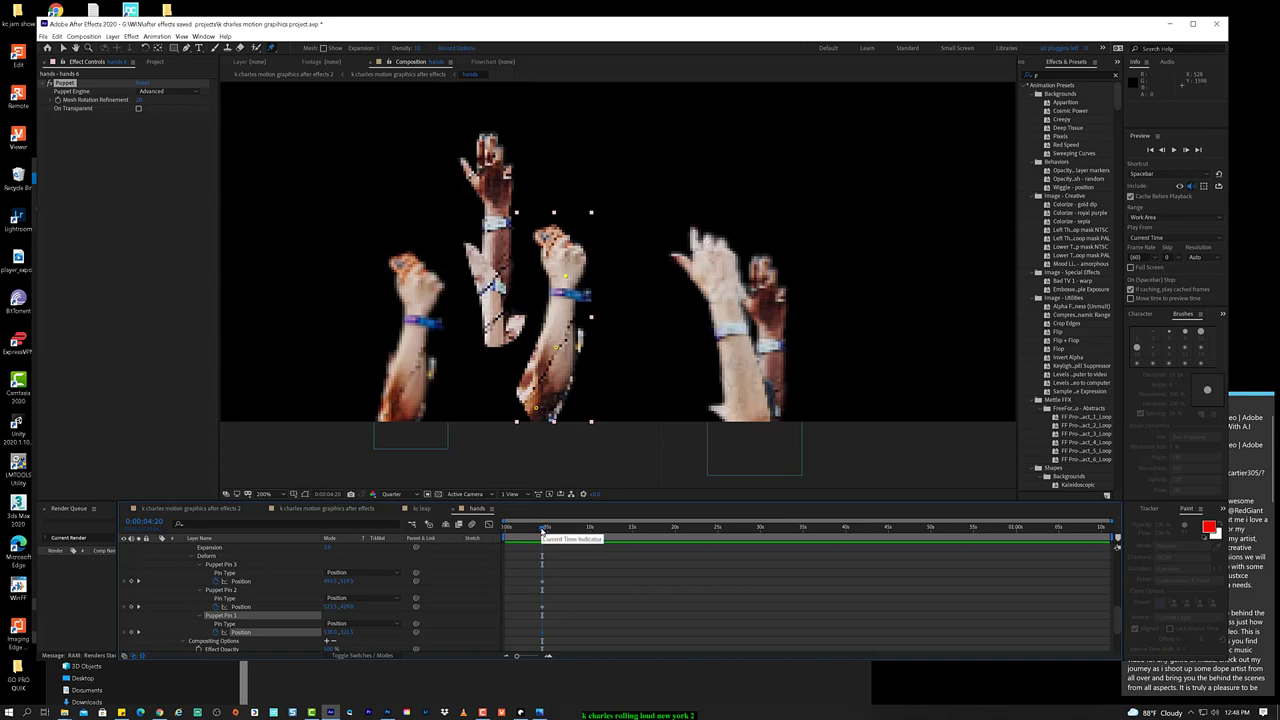
pyautogui.moveTo(542, 531); pyautogui.dragTo(504, 531)
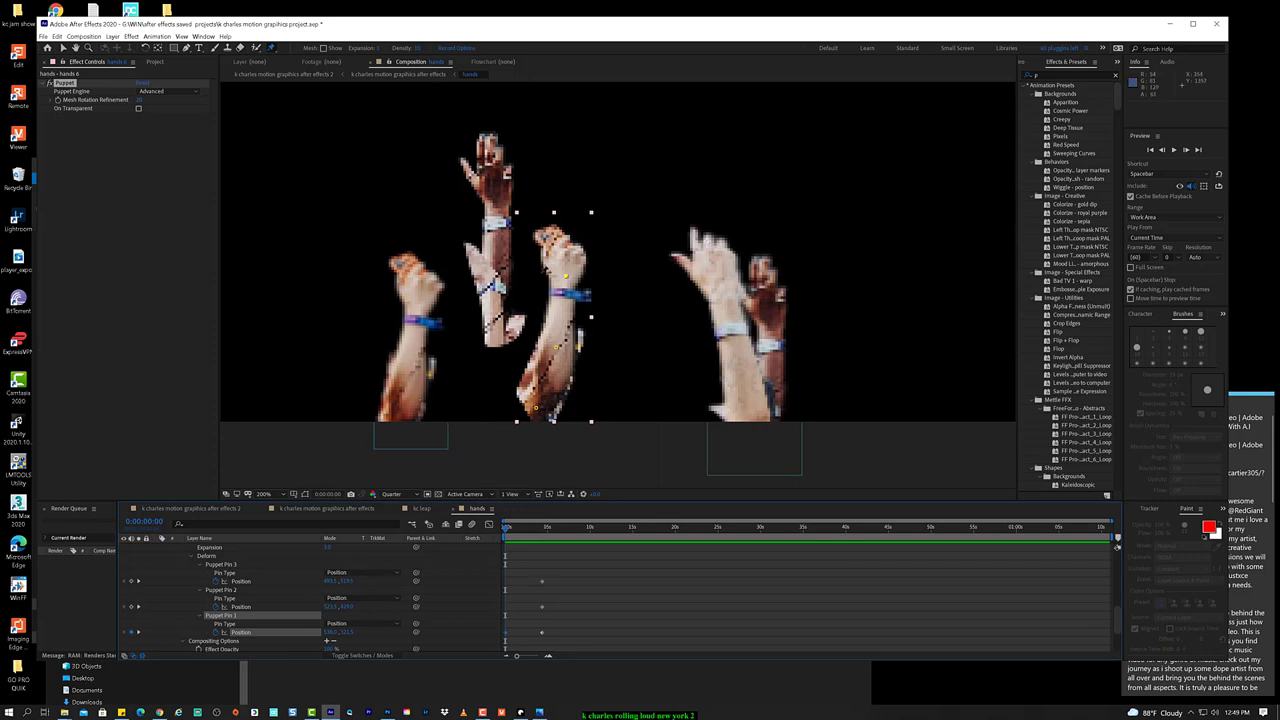
# Step: Key Puppet Pin 1 bent left at 0 seconds, then scrub to about 4 seconds to preview the motion
pyautogui.moveTo(569, 281); pyautogui.dragTo(520, 282)
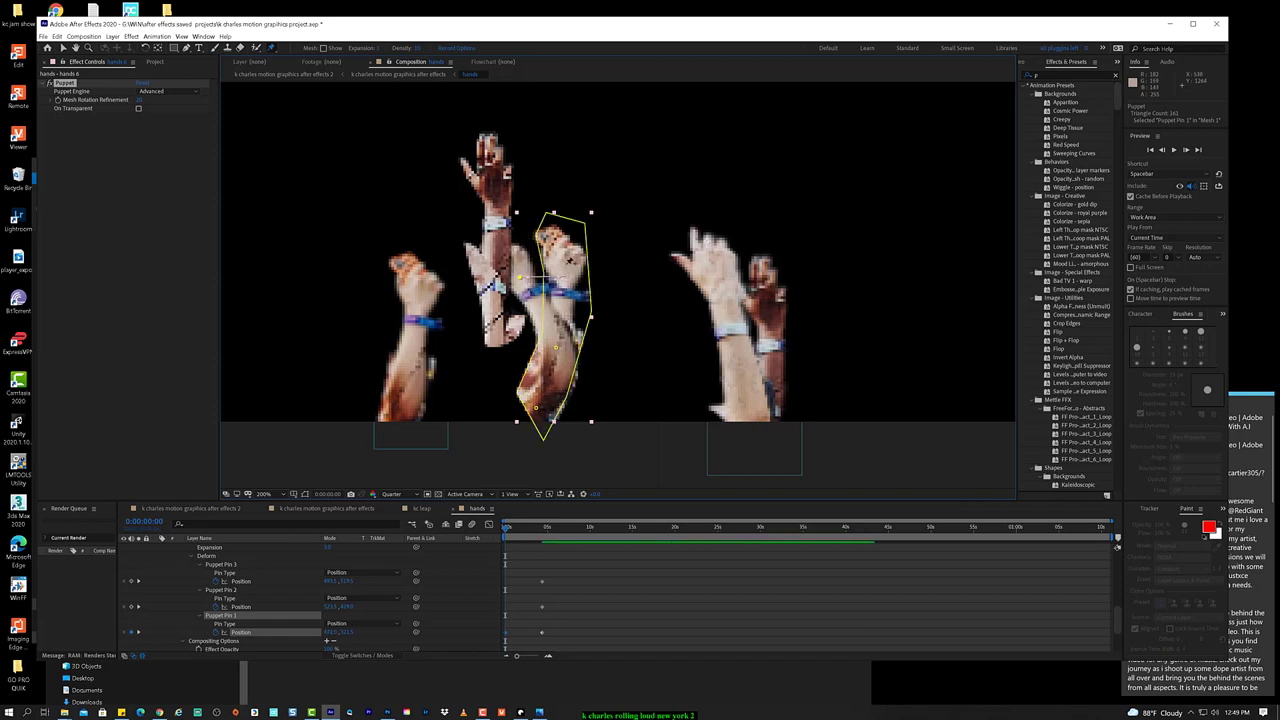
pyautogui.press('v')
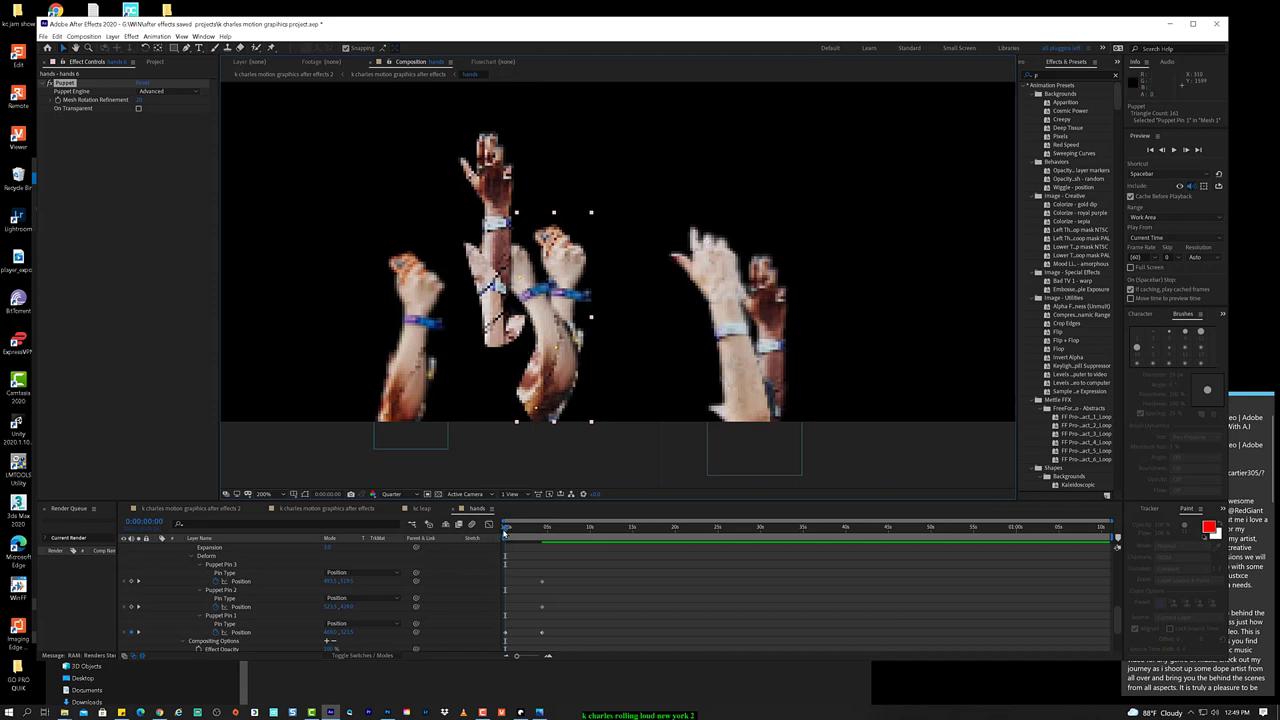
pyautogui.moveTo(504, 530); pyautogui.dragTo(580, 542)
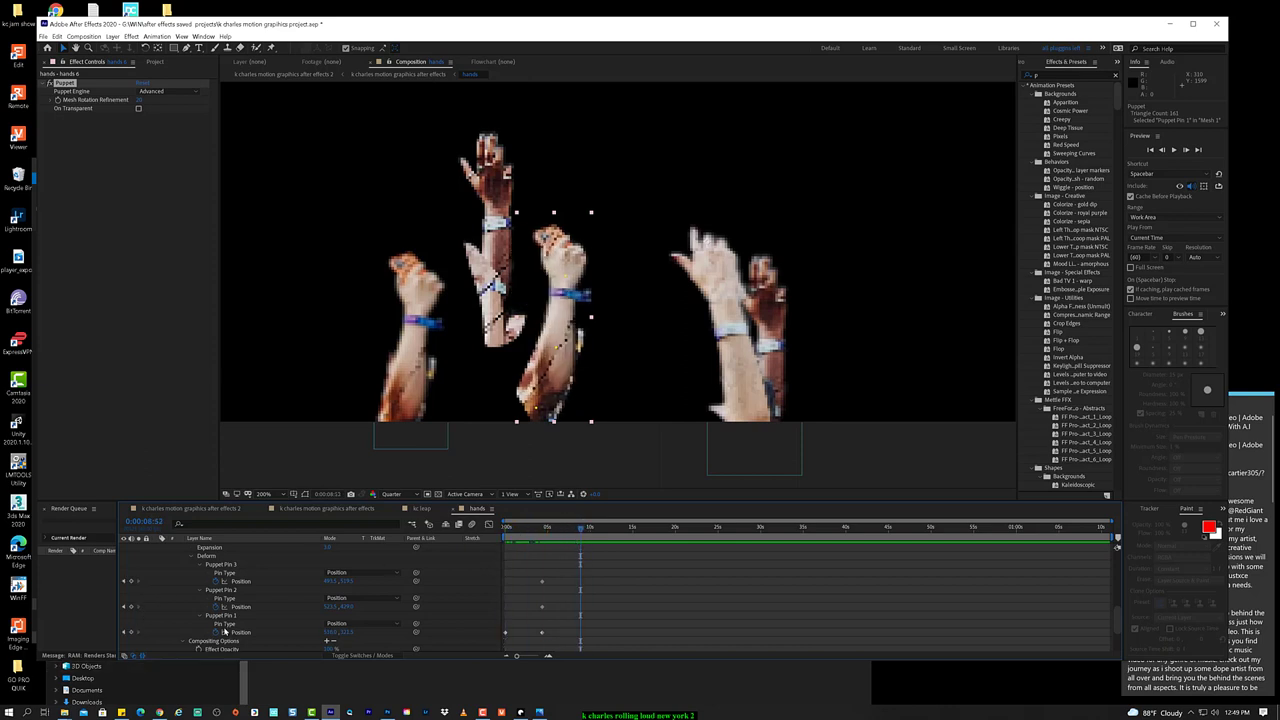
pyautogui.scroll(-4, 224, 632)
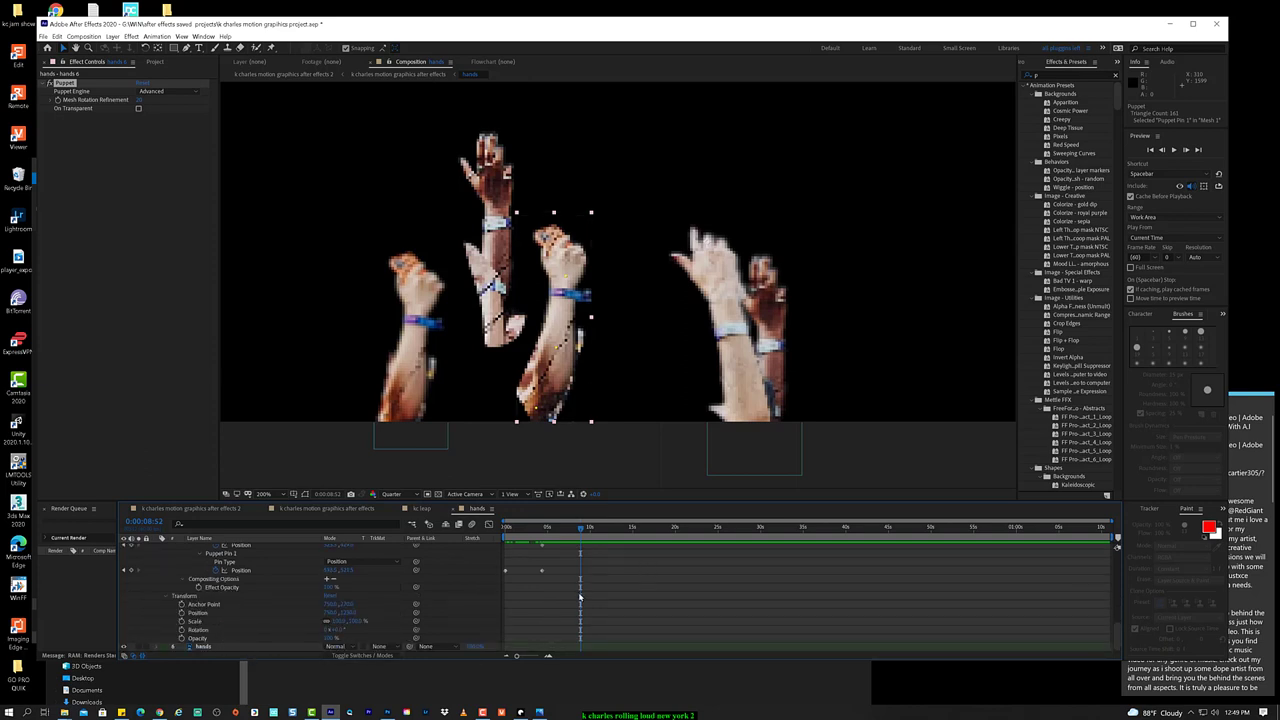
pyautogui.scroll(3, 595, 577)
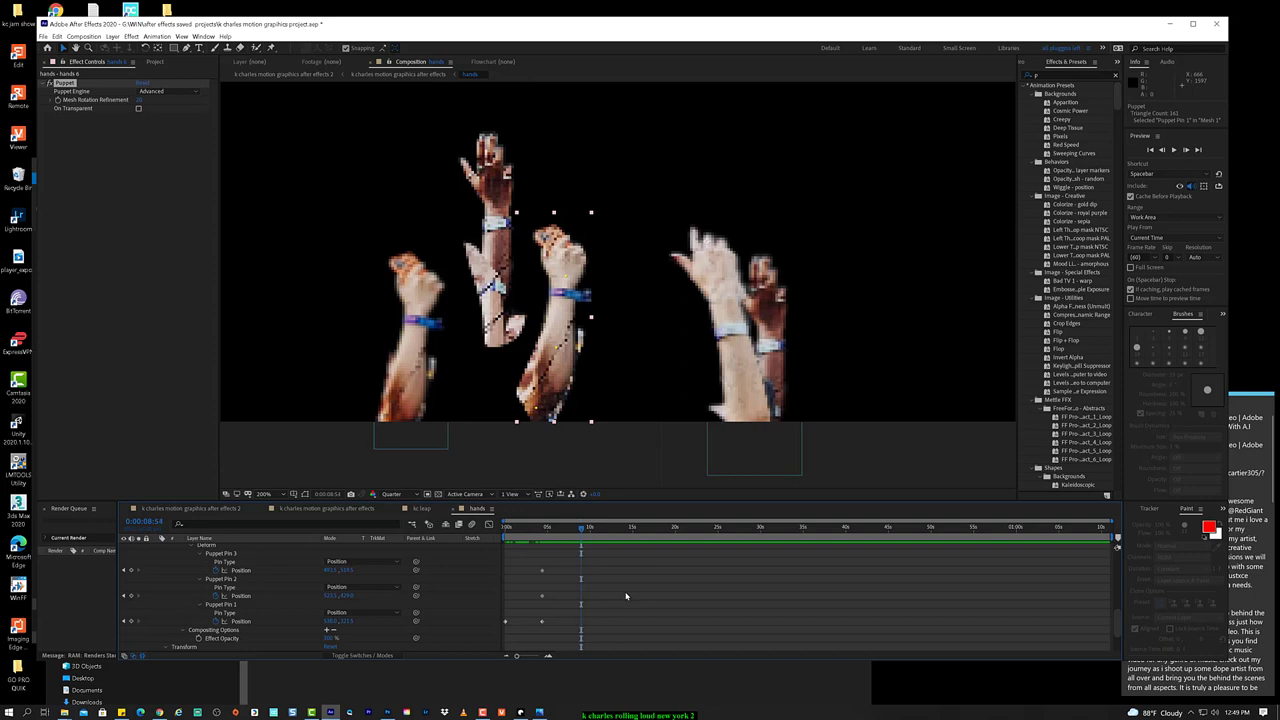
# Step: Step frames around the pin keyframes near 4 seconds, then deselect the pins and reselect the hands layer
pyautogui.press('pageup')
pyautogui.press('pageup')
pyautogui.press('pageup')
pyautogui.press('j')
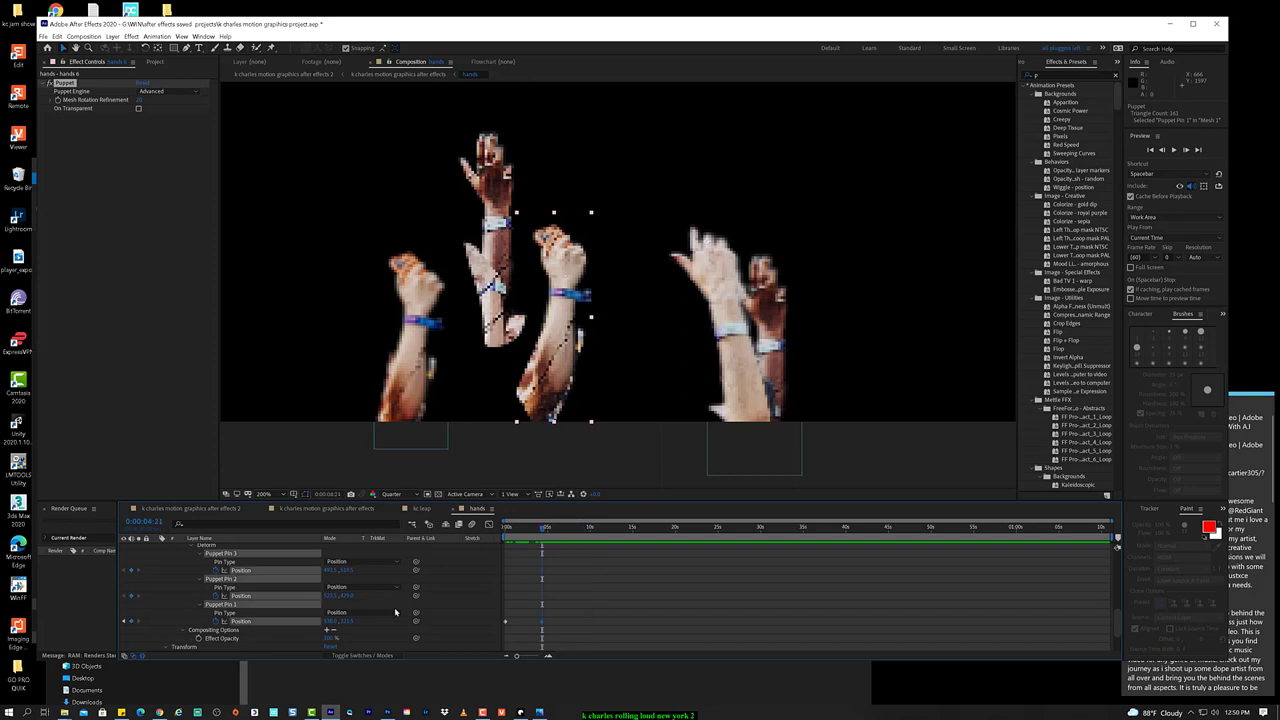
pyautogui.hotkey('shift', 'pagedown')
pyautogui.hotkey('shift', 'pagedown')
pyautogui.hotkey('shift', 'pageup')
pyautogui.hotkey('shift', 'pageup')
pyautogui.hotkey('shift', 'pagedown')
pyautogui.hotkey('shift', 'pagedown')
pyautogui.hotkey('shift', 'pagedown')
pyautogui.hotkey('shift', 'pagedown')
pyautogui.hotkey('shift', 'pagedown')
pyautogui.hotkey('shift', 'pagedown')
pyautogui.hotkey('shift', 'pagedown')
pyautogui.hotkey('shift', 'pagedown')
pyautogui.hotkey('shift', 'pagedown')
pyautogui.hotkey('shift', 'pagedown')
pyautogui.hotkey('shift', 'pagedown')
pyautogui.hotkey('shift', 'pagedown')
pyautogui.hotkey('shift', 'pagedown')
pyautogui.hotkey('shift', 'pagedown')
pyautogui.hotkey('shift', 'pagedown')
pyautogui.hotkey('shift', 'pagedown')
pyautogui.hotkey('shift', 'pagedown')
pyautogui.hotkey('shift', 'pagedown')
pyautogui.click(600, 630)
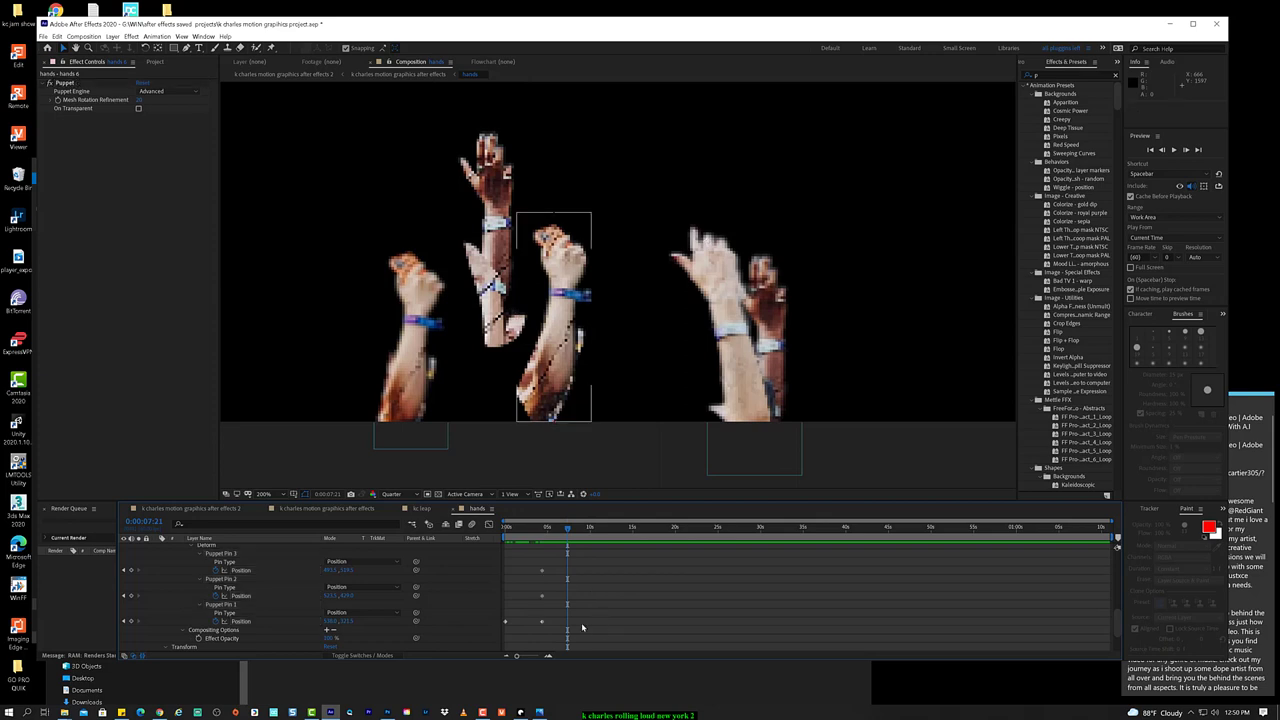
pyautogui.click(567, 529)
pyautogui.click(559, 630)
# Step: At about 0:00:08:30, drag Puppet Pin 1 right and up to add a third bend keyframe
pyautogui.rightClick(239, 623)
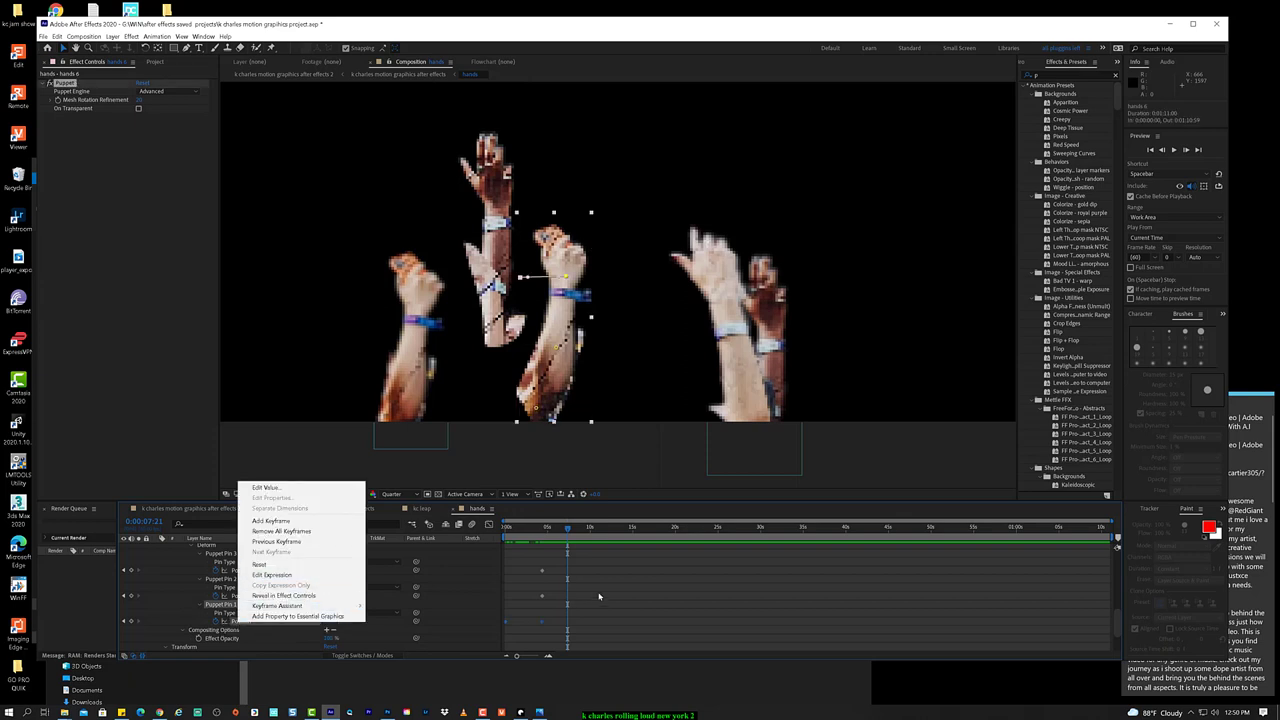
pyautogui.click(615, 601)
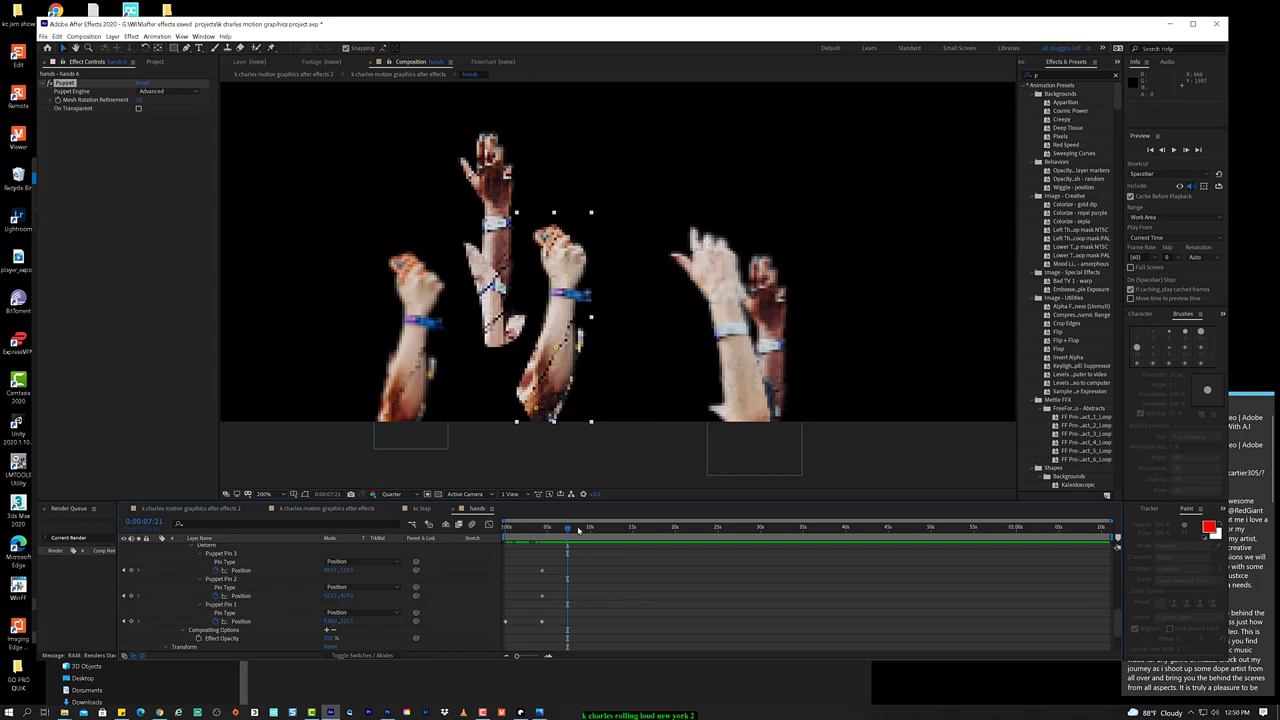
pyautogui.moveTo(569, 530); pyautogui.dragTo(577, 530)
pyautogui.moveTo(568, 283); pyautogui.dragTo(597, 266)
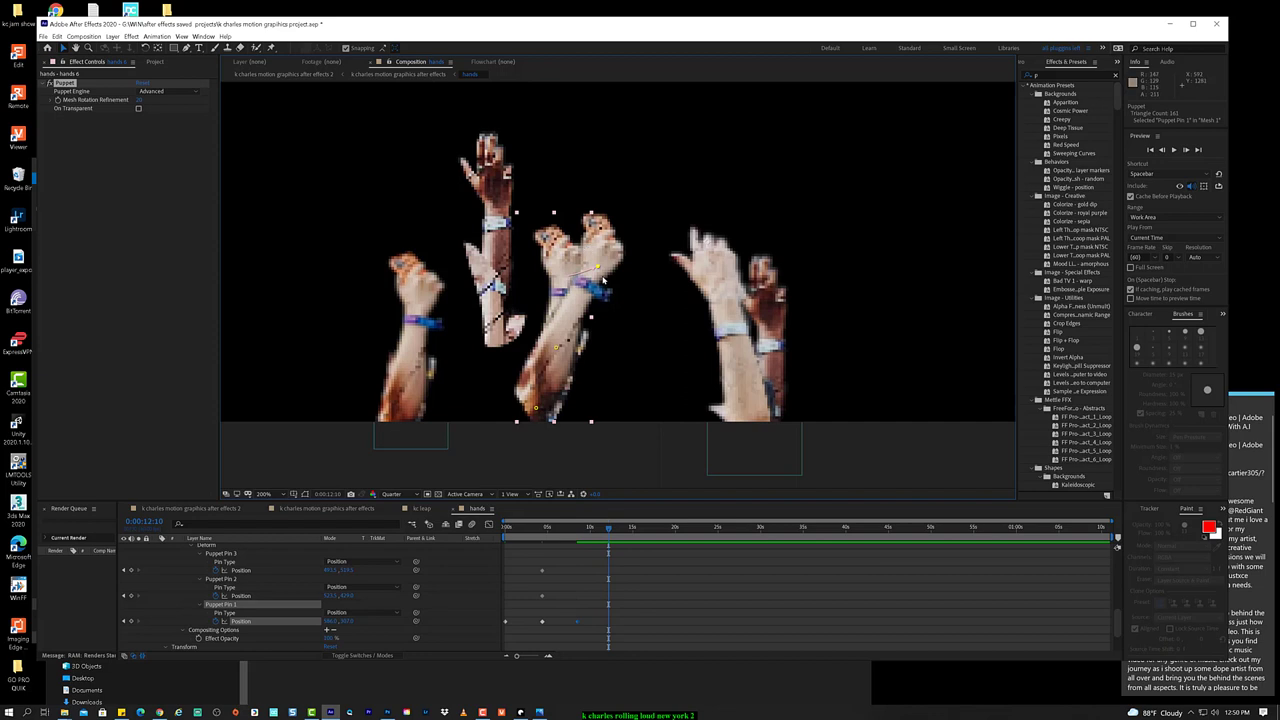
pyautogui.press('space')
# Step: Reset Puppet Pin 1's Position at 0:00:12:10 to return the hand to rest, then play and stop
pyautogui.rightClick(300, 622)
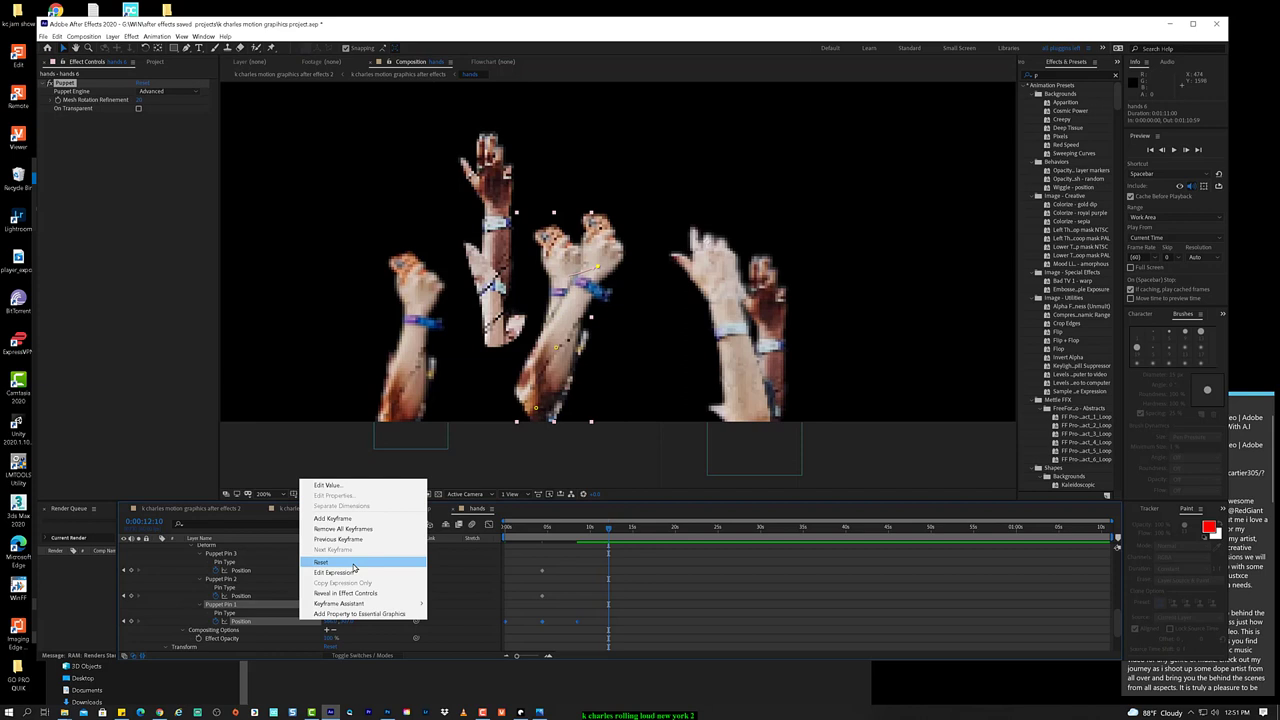
pyautogui.click(353, 563)
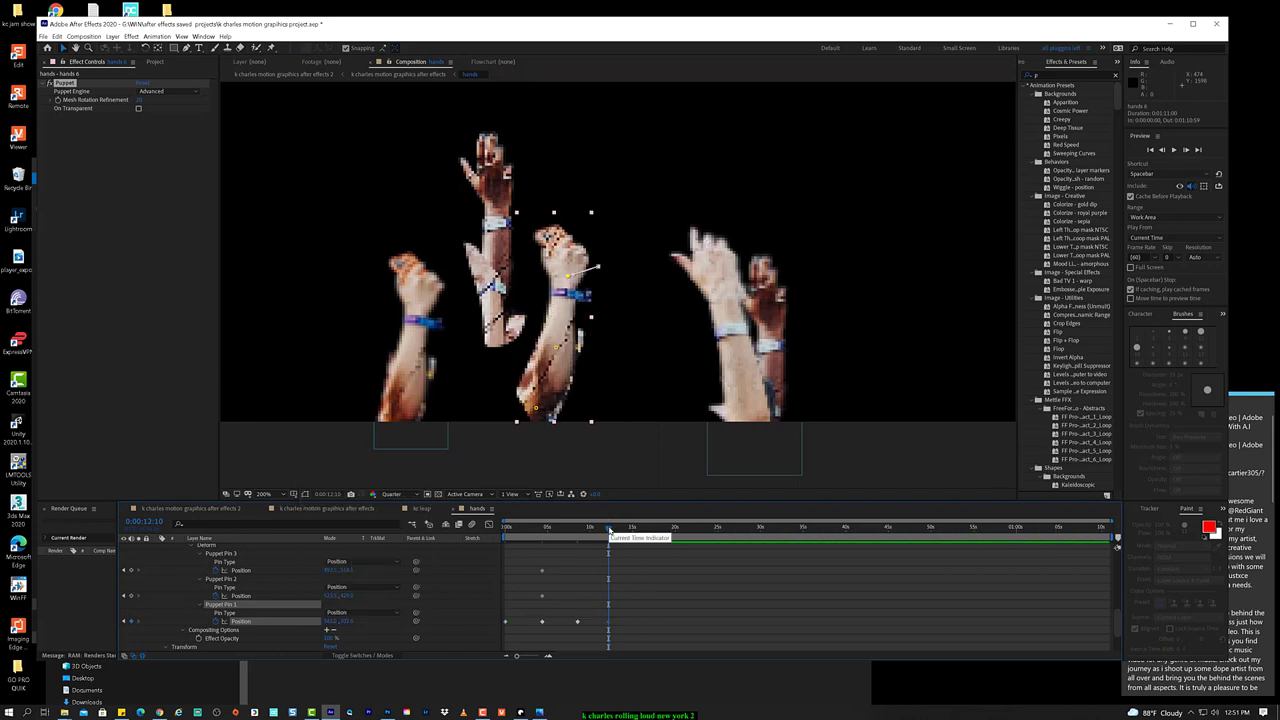
pyautogui.press('space')
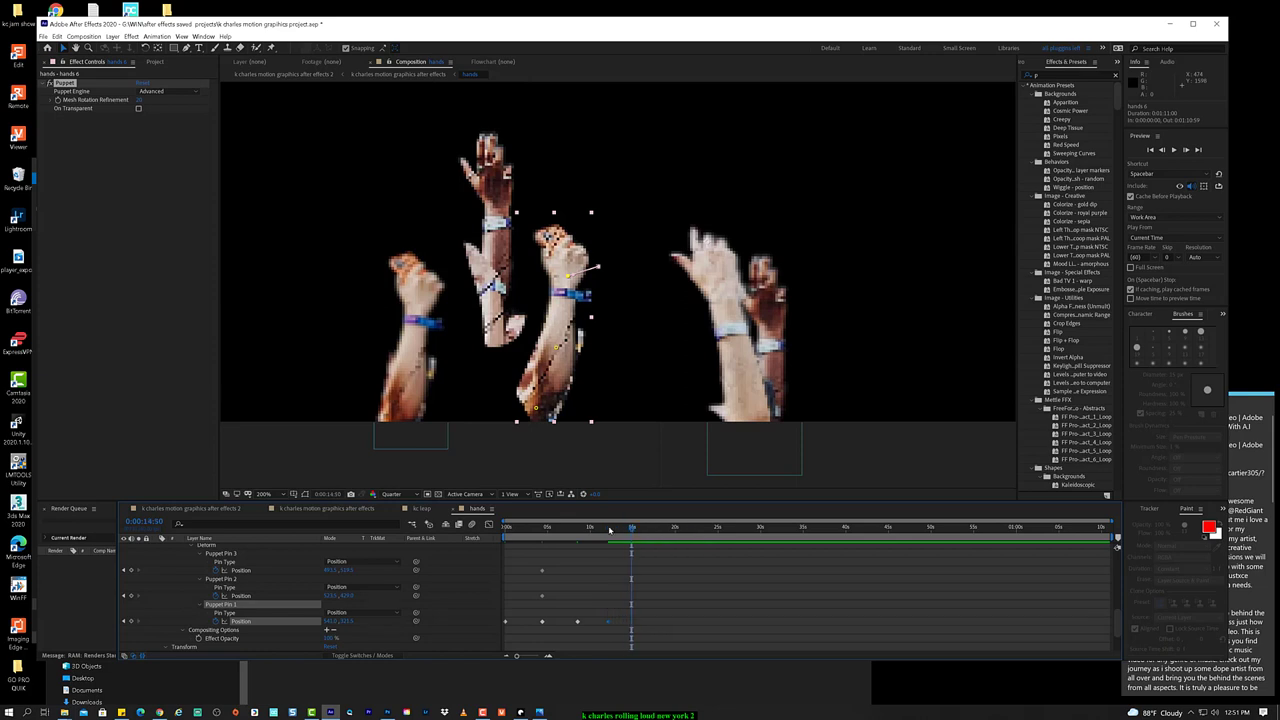
pyautogui.press('space')
# Step: Bend the middle hand left at about 0:00:14:40 with a new pin keyframe and preview it
pyautogui.moveTo(568, 276); pyautogui.dragTo(532, 276)
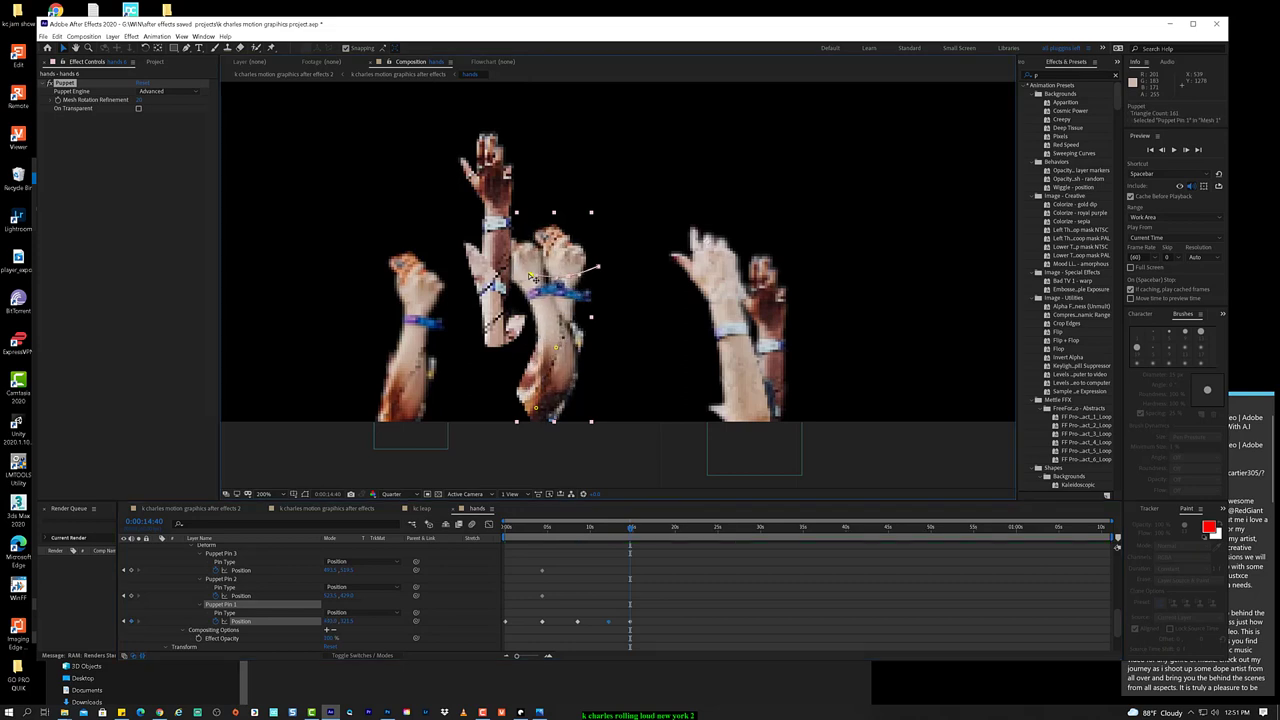
pyautogui.press('space')
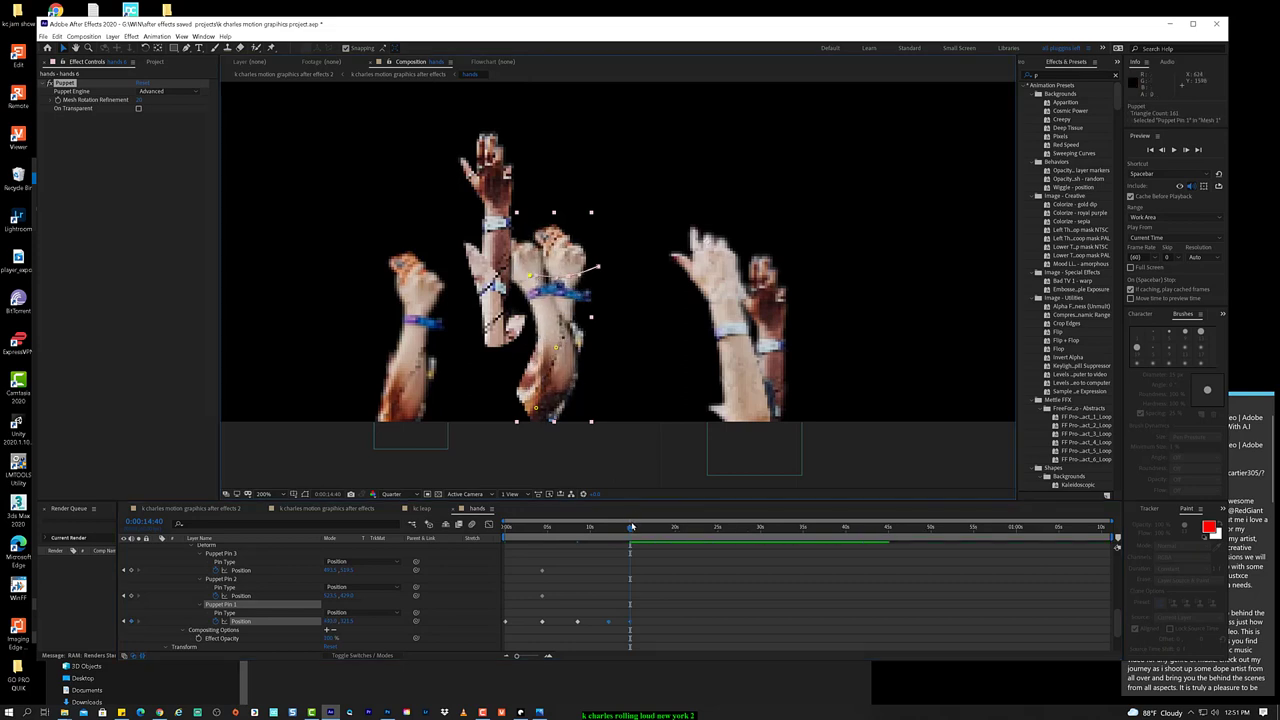
pyautogui.click(634, 526)
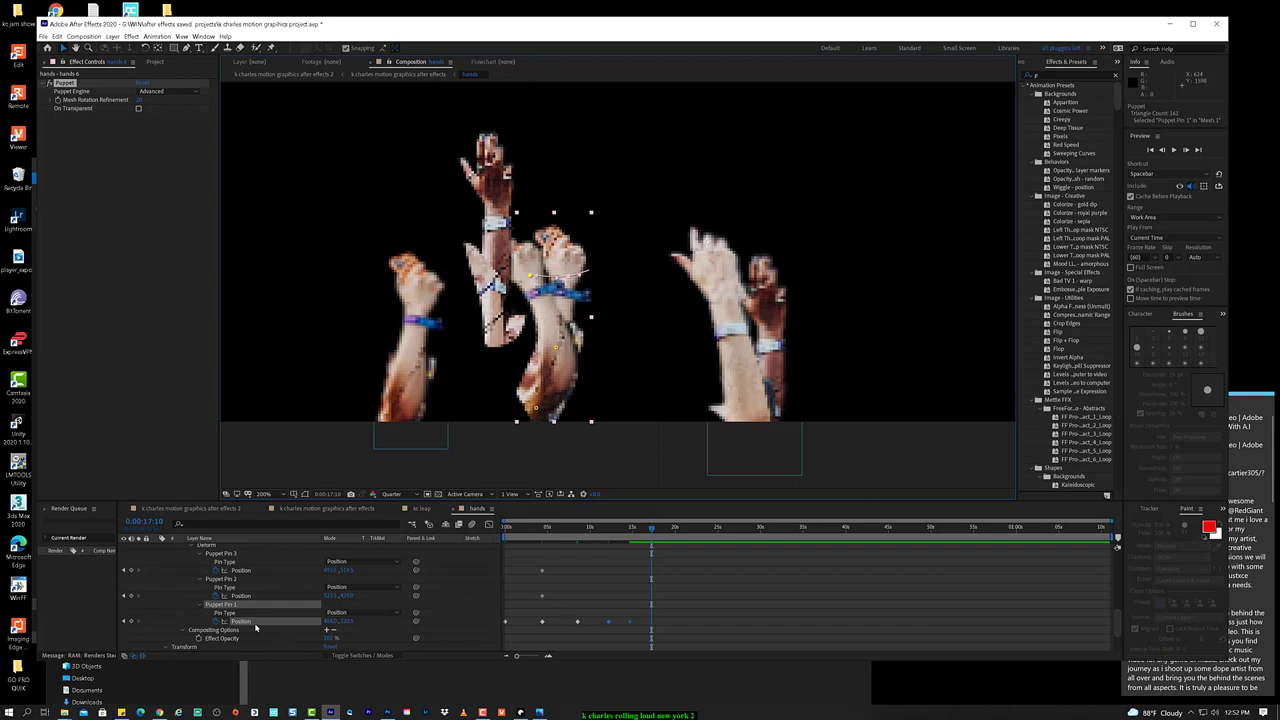
# Step: Reset Puppet Pin 1's Position at 0:00:17:10, then scrub back through the timeline to review the wave
pyautogui.rightClick(256, 622)
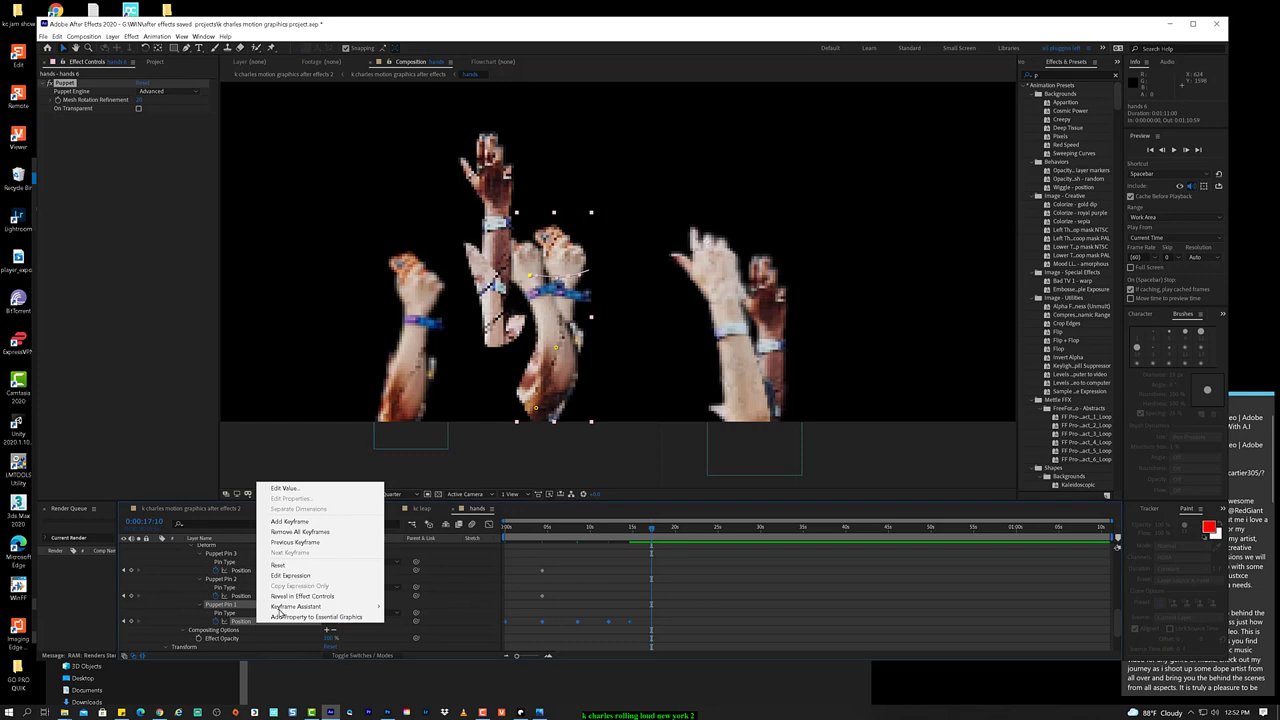
pyautogui.click(312, 566)
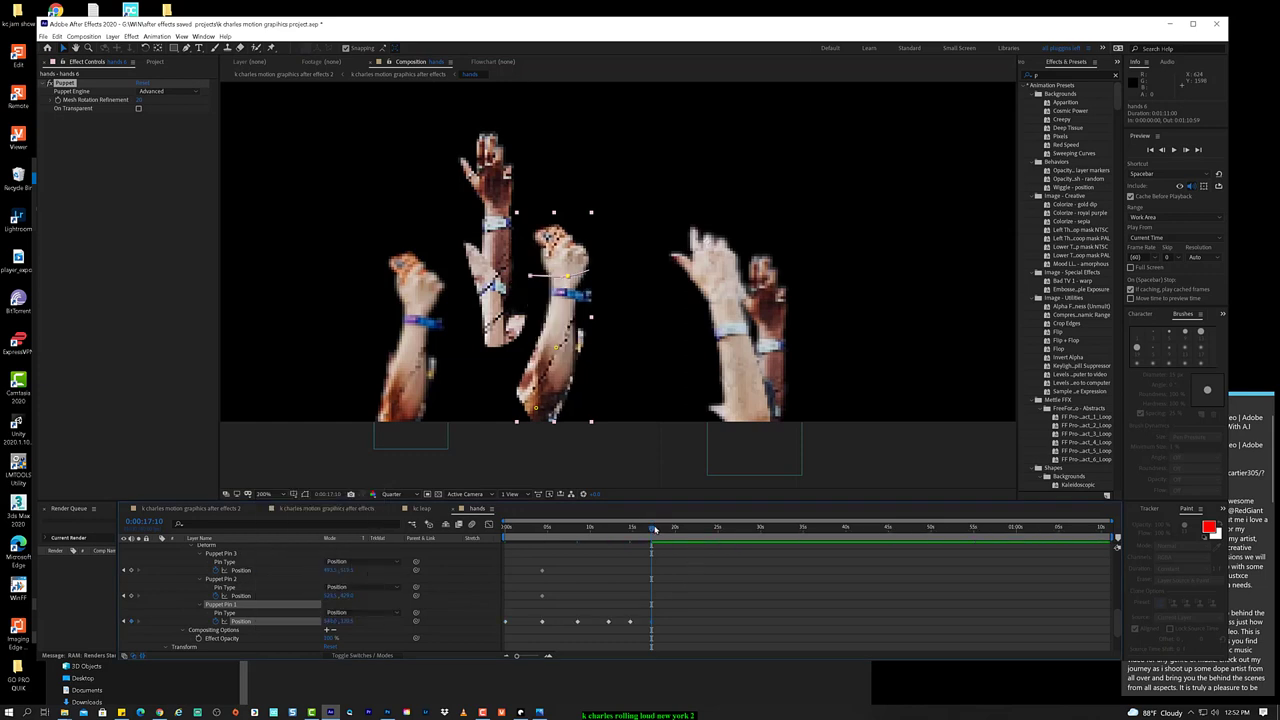
pyautogui.moveTo(650, 531); pyautogui.dragTo(688, 594)
pyautogui.rightClick(688, 594)
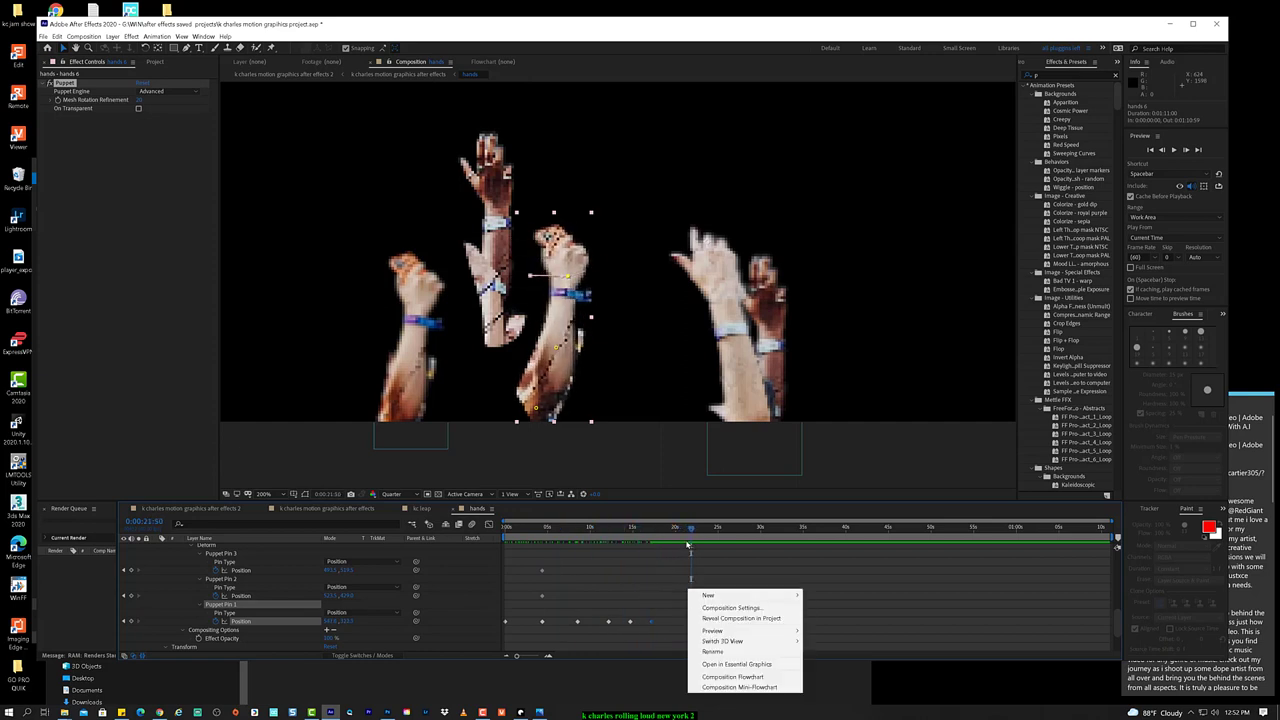
pyautogui.click(692, 535)
pyautogui.moveTo(692, 535)
pyautogui.mouseDown()
pyautogui.moveTo(529, 545)
pyautogui.moveTo(678, 550)
pyautogui.mouseUp()
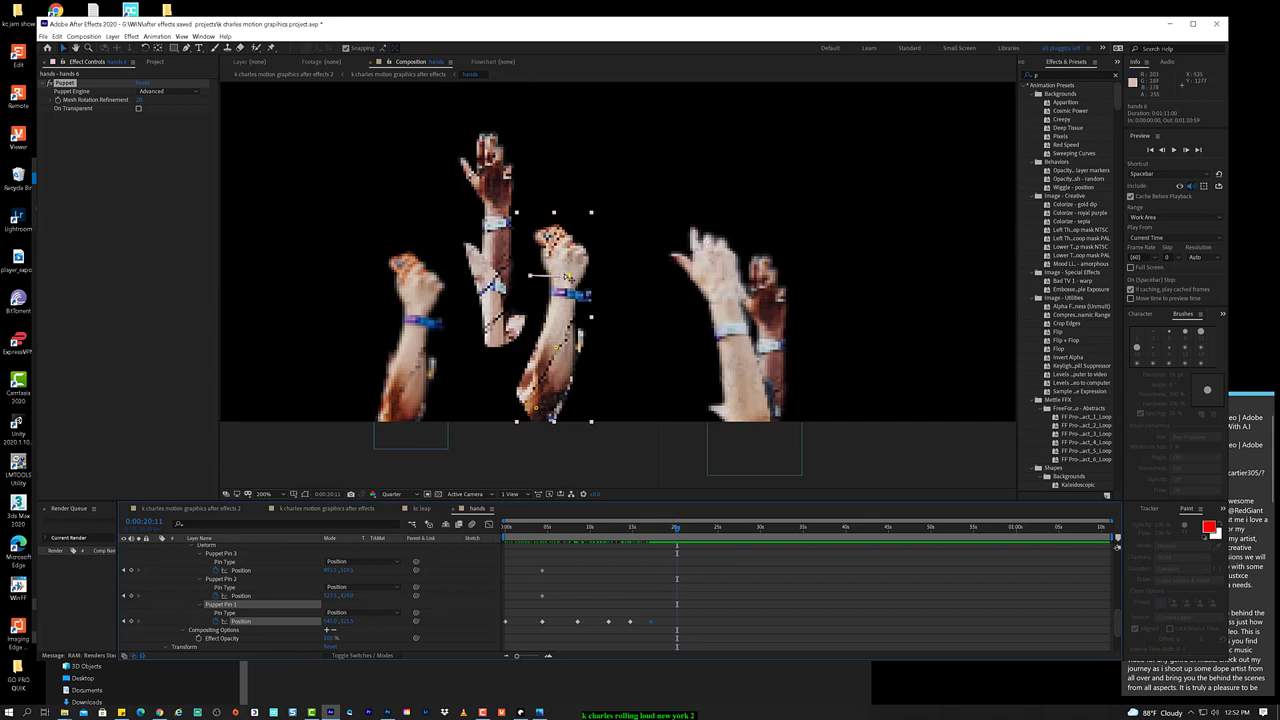
# Step: At 0:00:20:11, drag Puppet Pins 3 and 2 up-right to tilt the middle fist
pyautogui.moveTo(566, 276); pyautogui.dragTo(590, 256)
pyautogui.moveTo(556, 347); pyautogui.dragTo(566, 337)
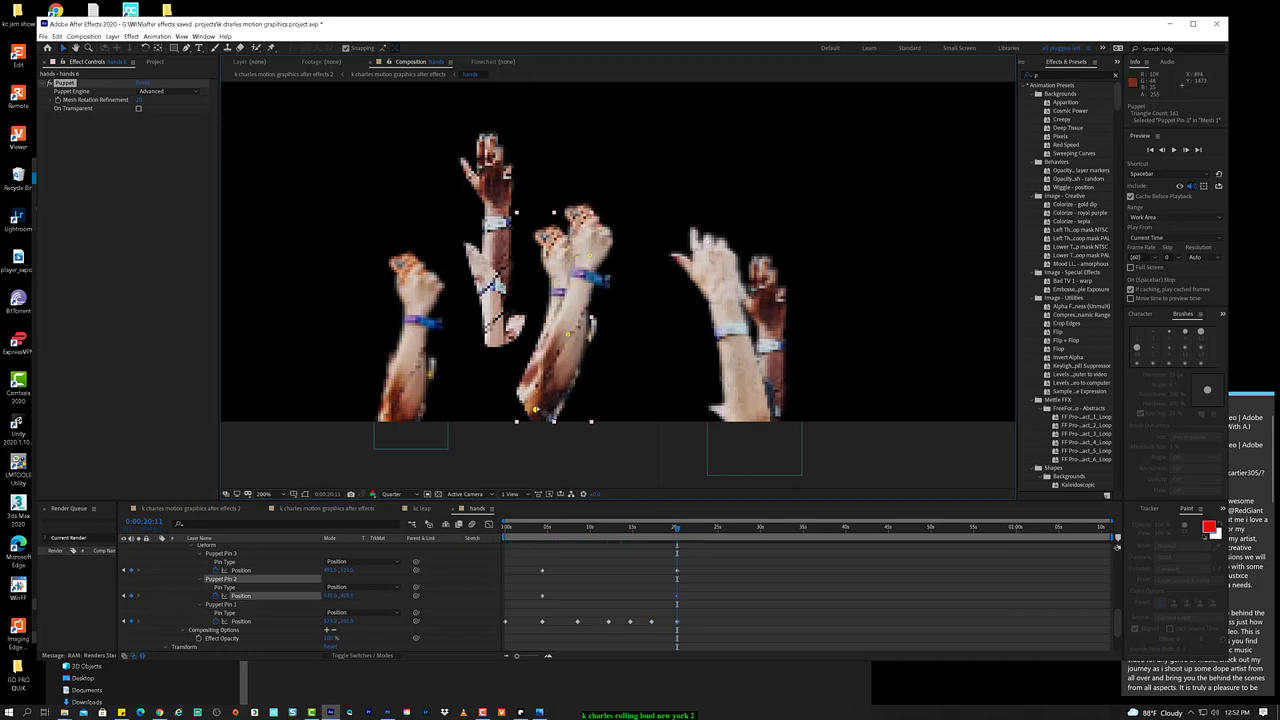
pyautogui.click(586, 285)
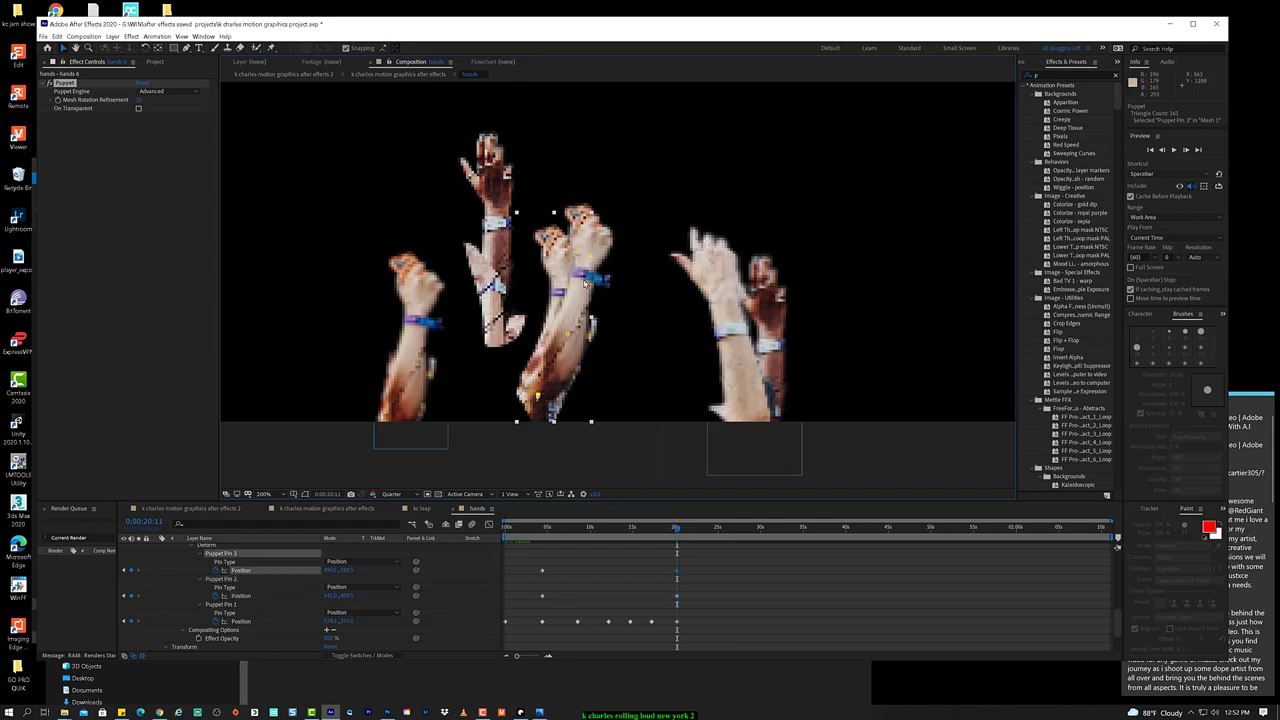
pyautogui.moveTo(603, 244); pyautogui.dragTo(601, 230)
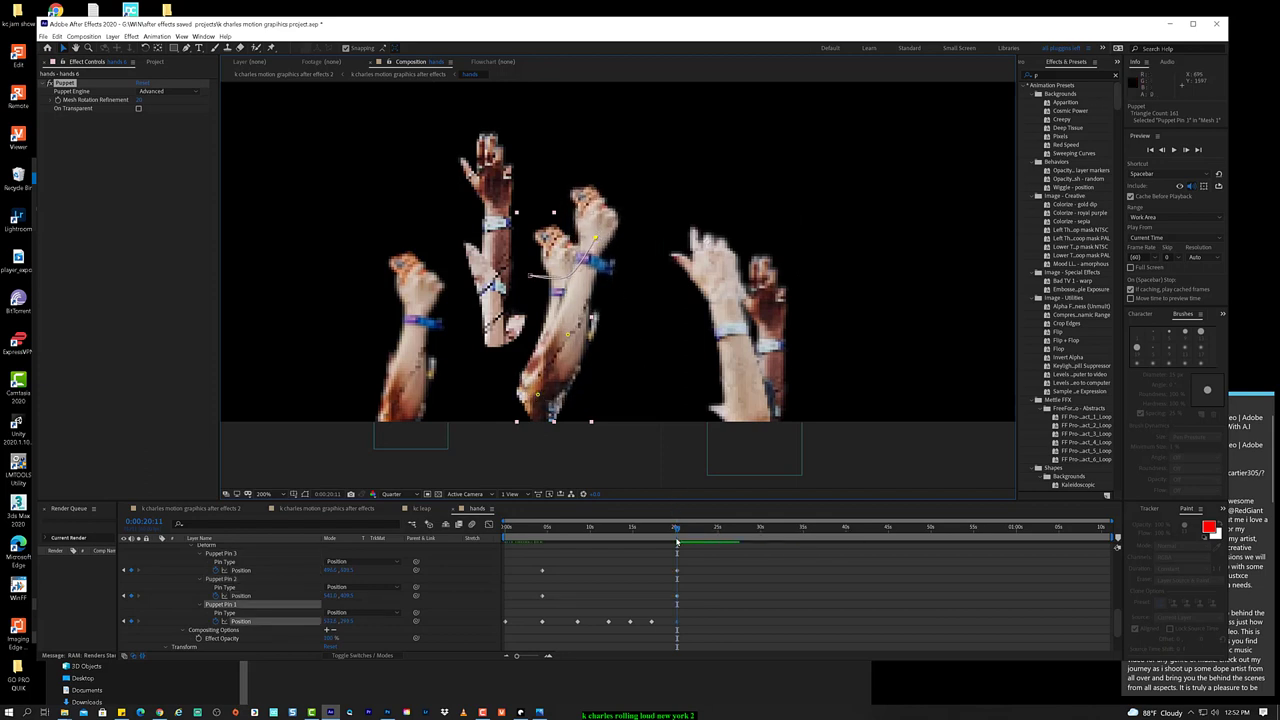
pyautogui.moveTo(601, 232); pyautogui.dragTo(607, 237)
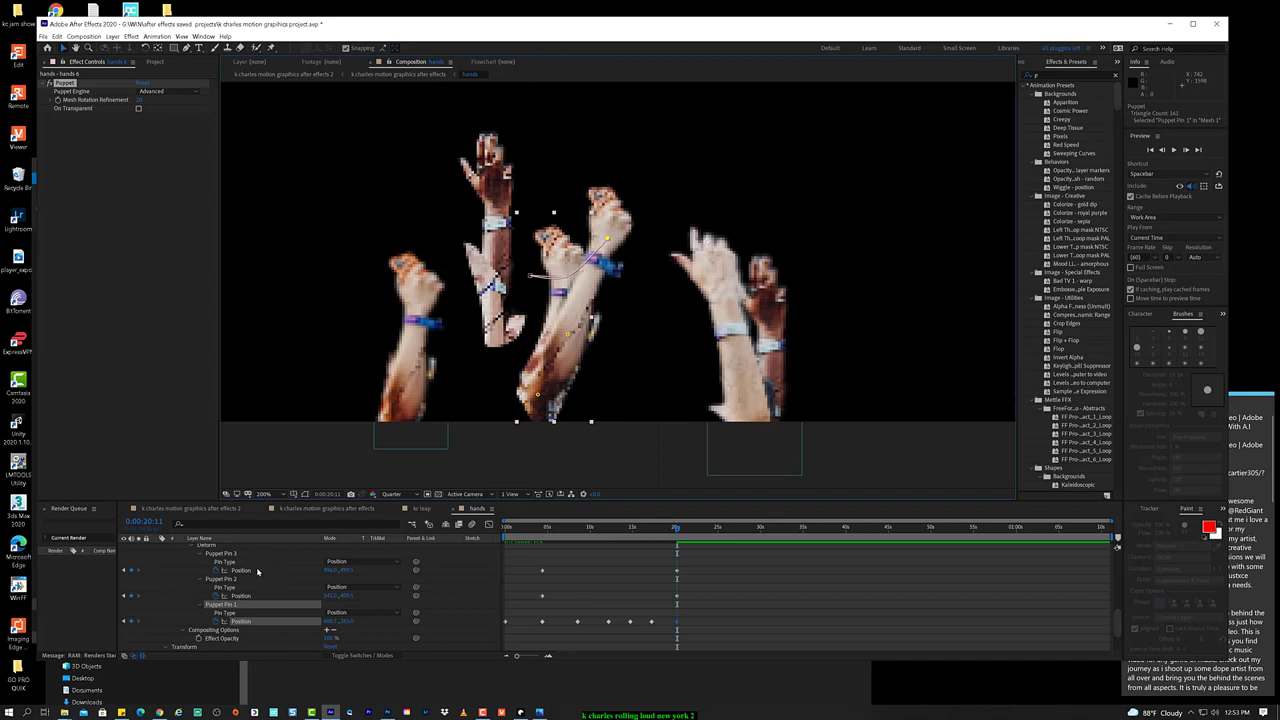
# Step: Reset Puppet Pin 3's Position at 0:00:23:11 to straighten the hand, then preview the animation
pyautogui.click(257, 571)
pyautogui.click(263, 600)
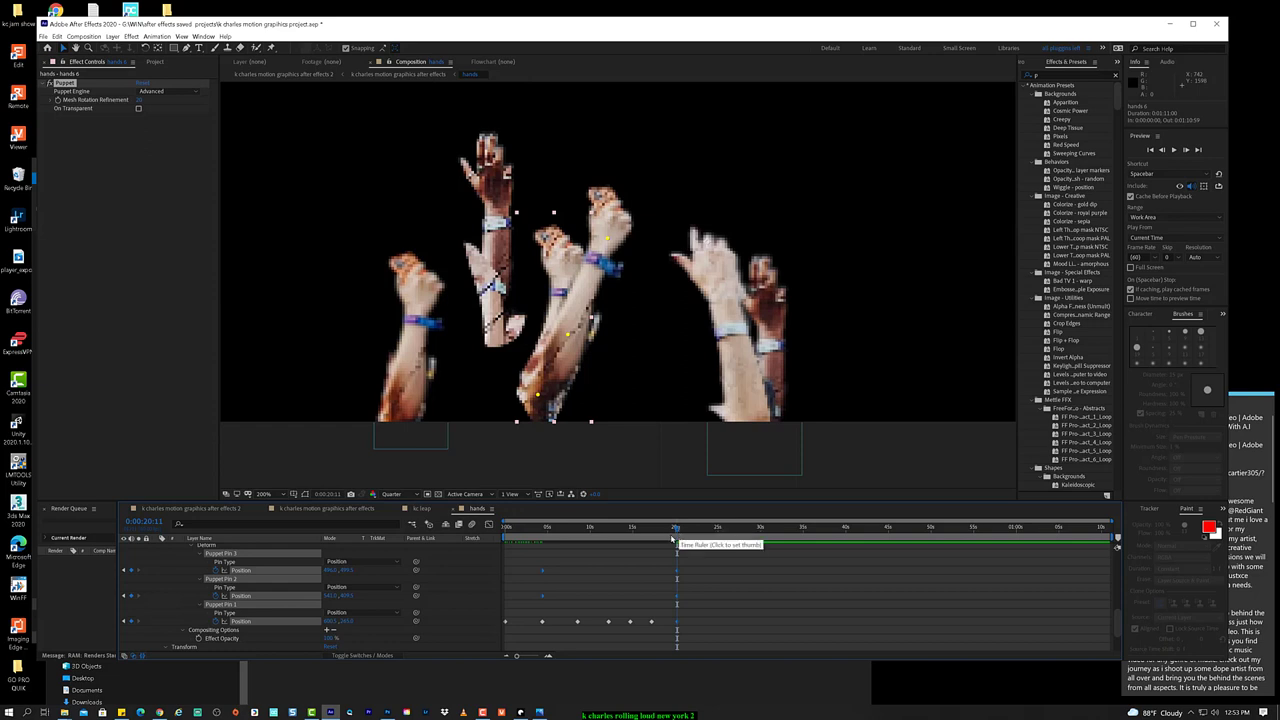
pyautogui.click(683, 531)
pyautogui.moveTo(683, 531); pyautogui.dragTo(697, 532)
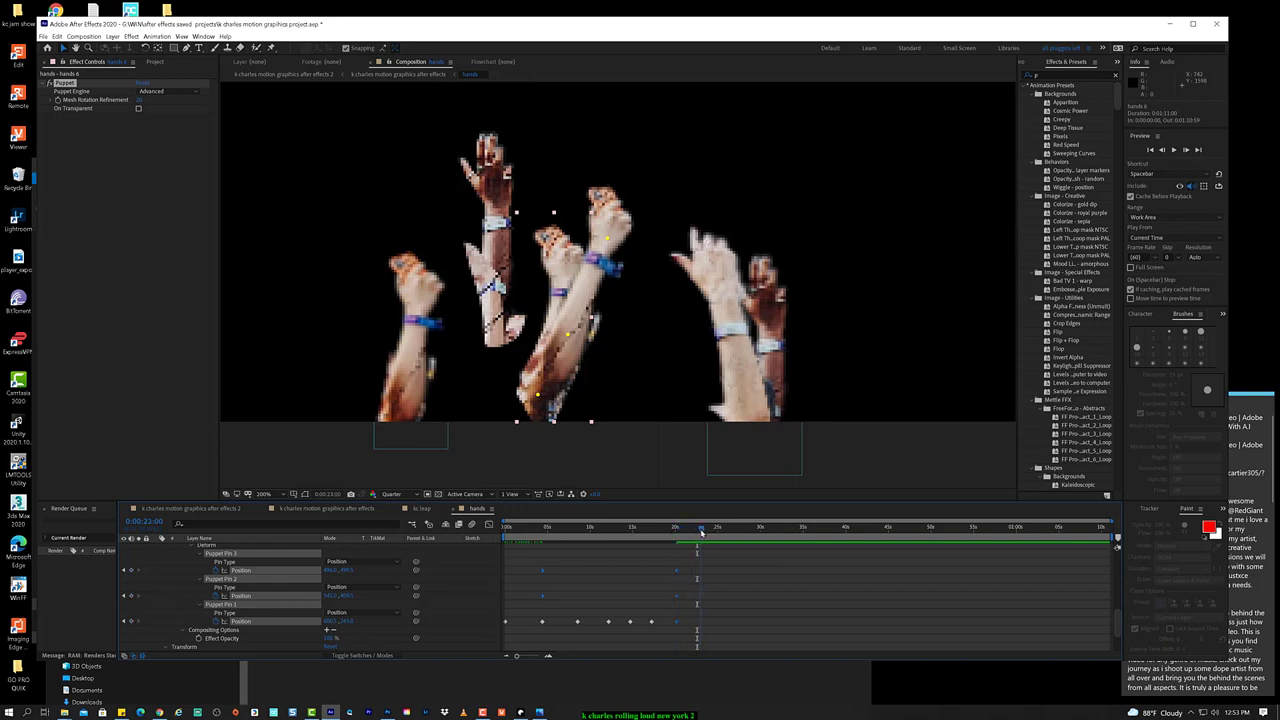
pyautogui.click(702, 531)
pyautogui.rightClick(257, 575)
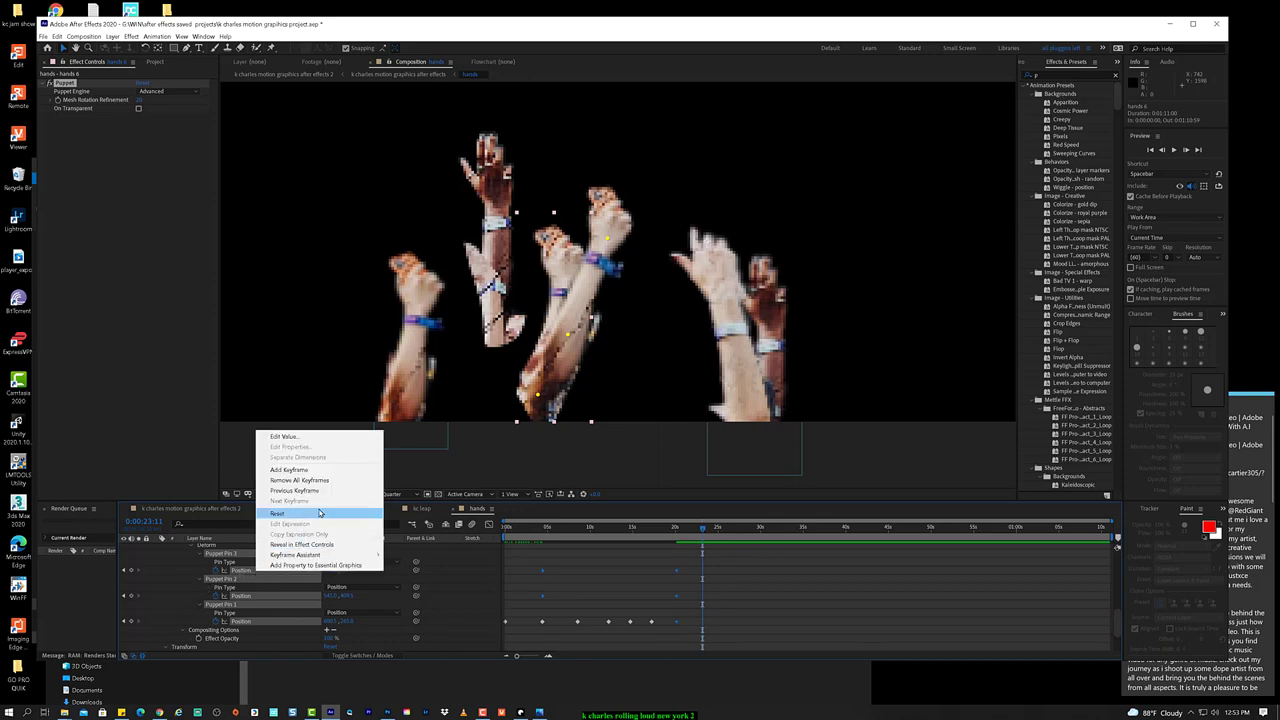
pyautogui.click(322, 512)
pyautogui.press('space')
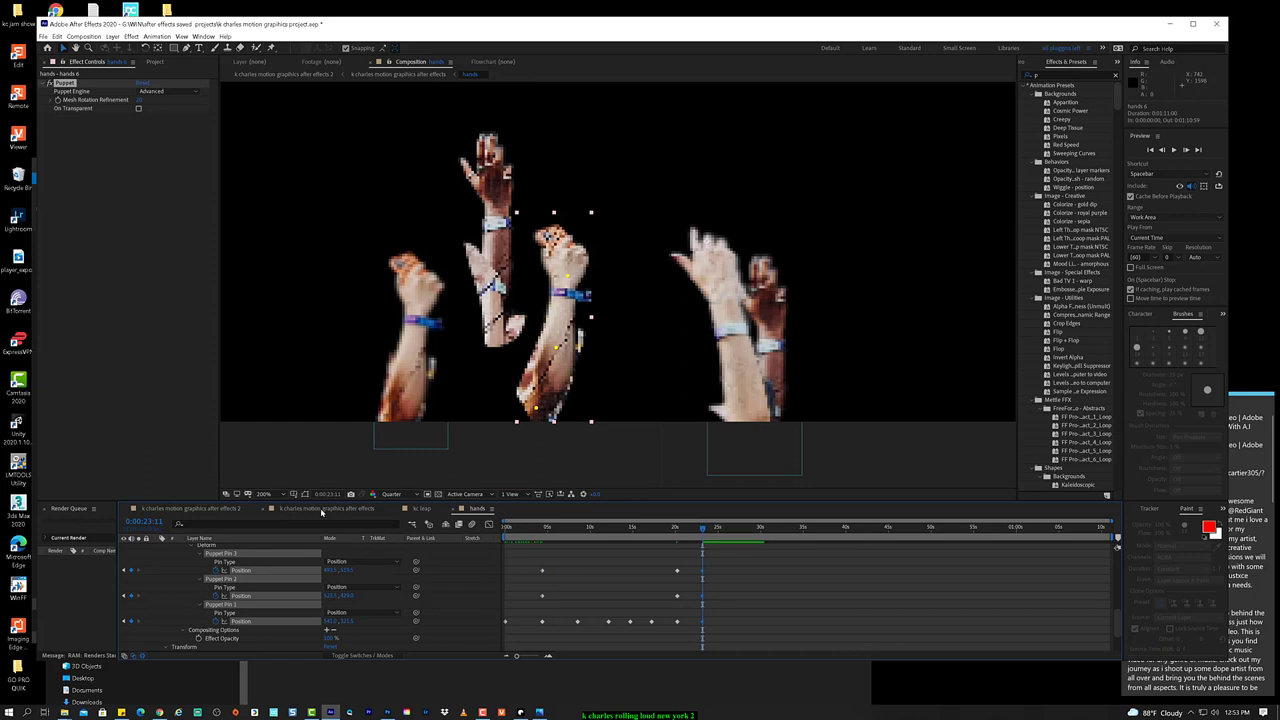
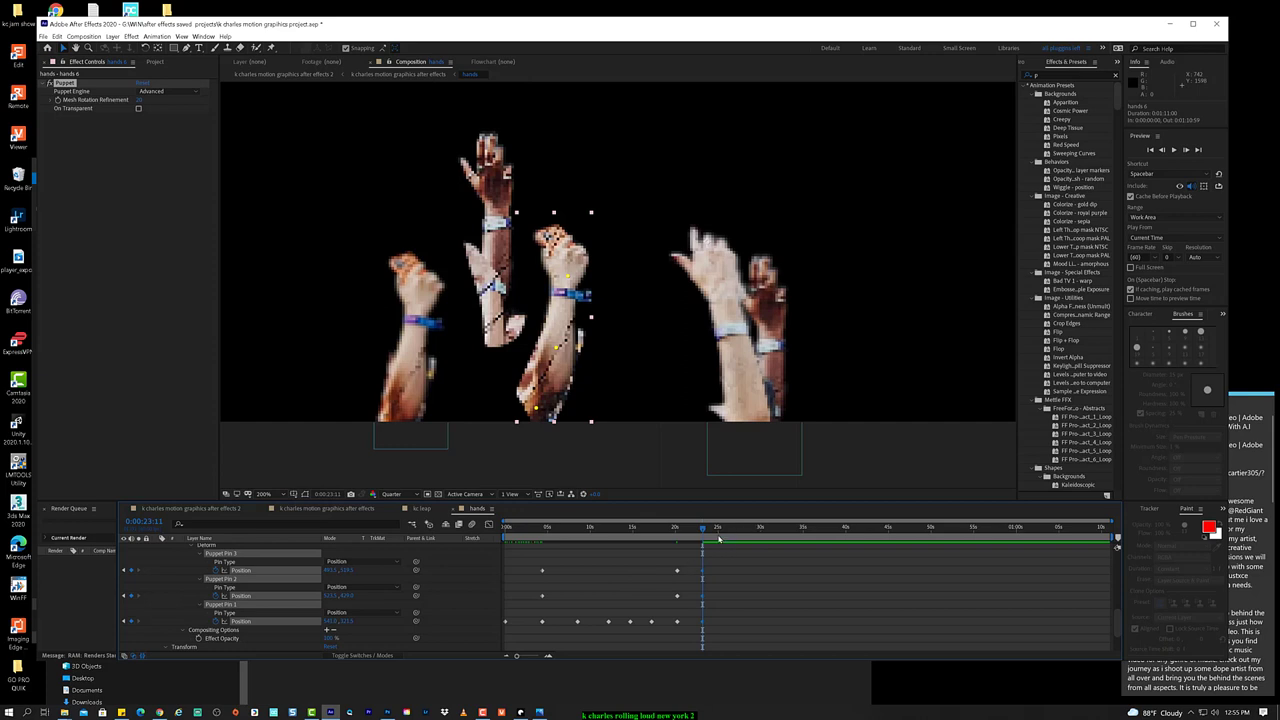
# Step: Scrub the hands pin animation back to about 9.7 seconds and select all pin Position keyframes
pyautogui.click(679, 529)
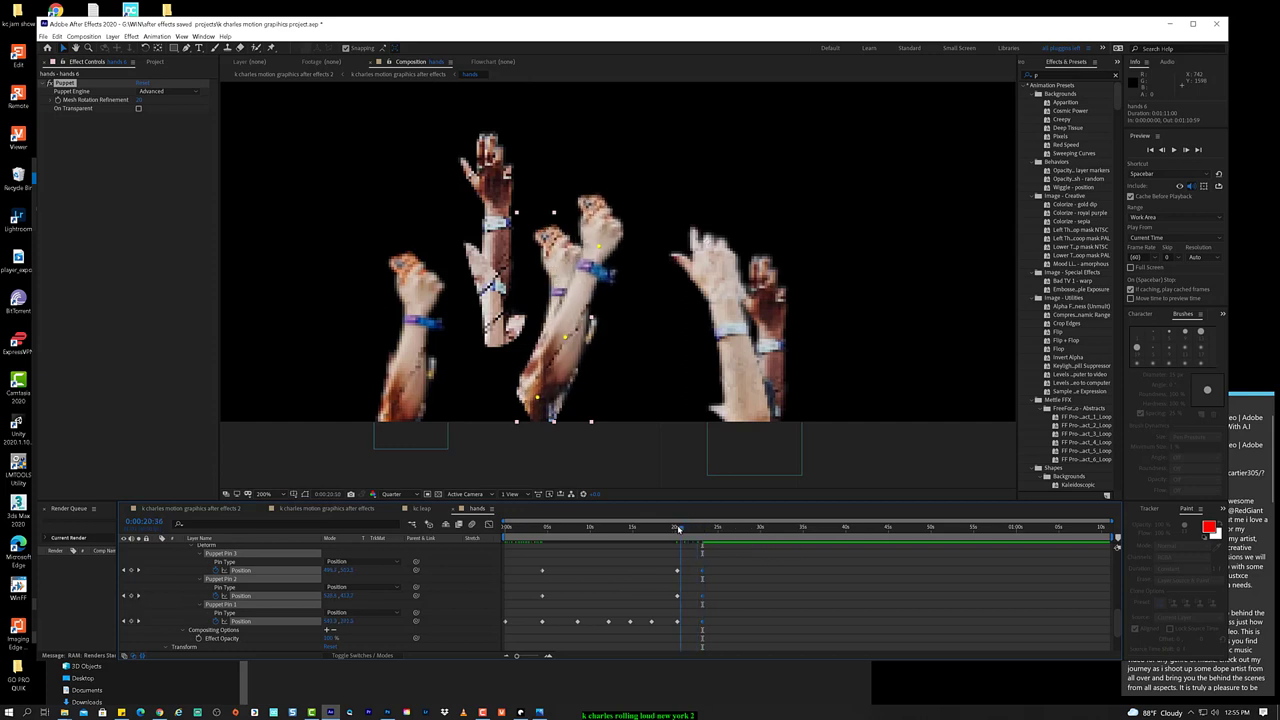
pyautogui.moveTo(679, 529)
pyautogui.mouseDown()
pyautogui.moveTo(589, 527)
pyautogui.moveTo(704, 534)
pyautogui.mouseUp()
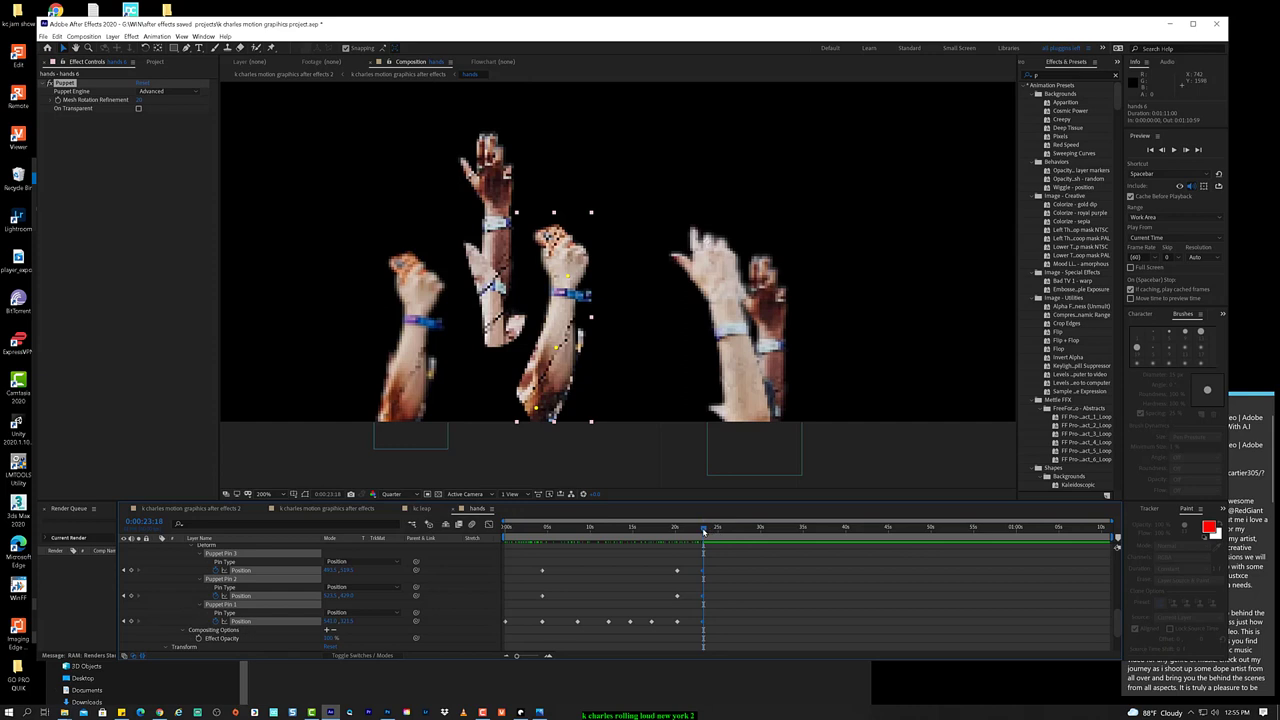
pyautogui.rightClick(296, 622)
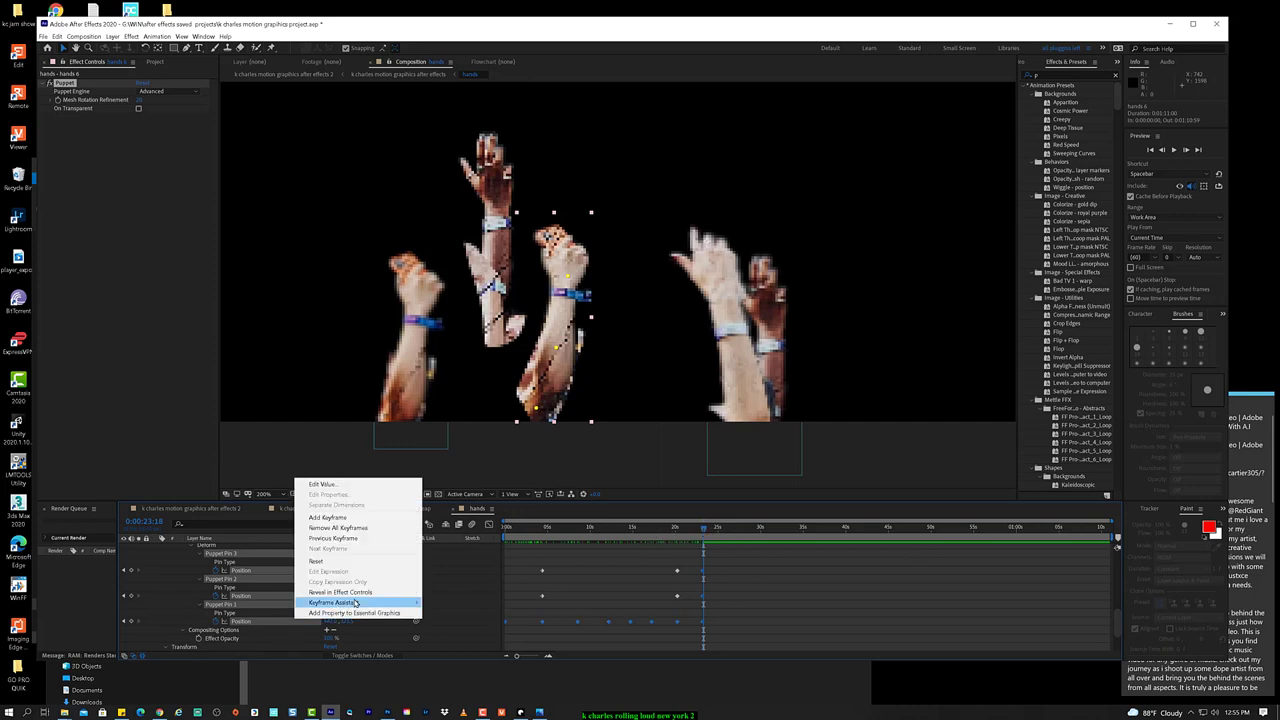
pyautogui.moveTo(370, 604)
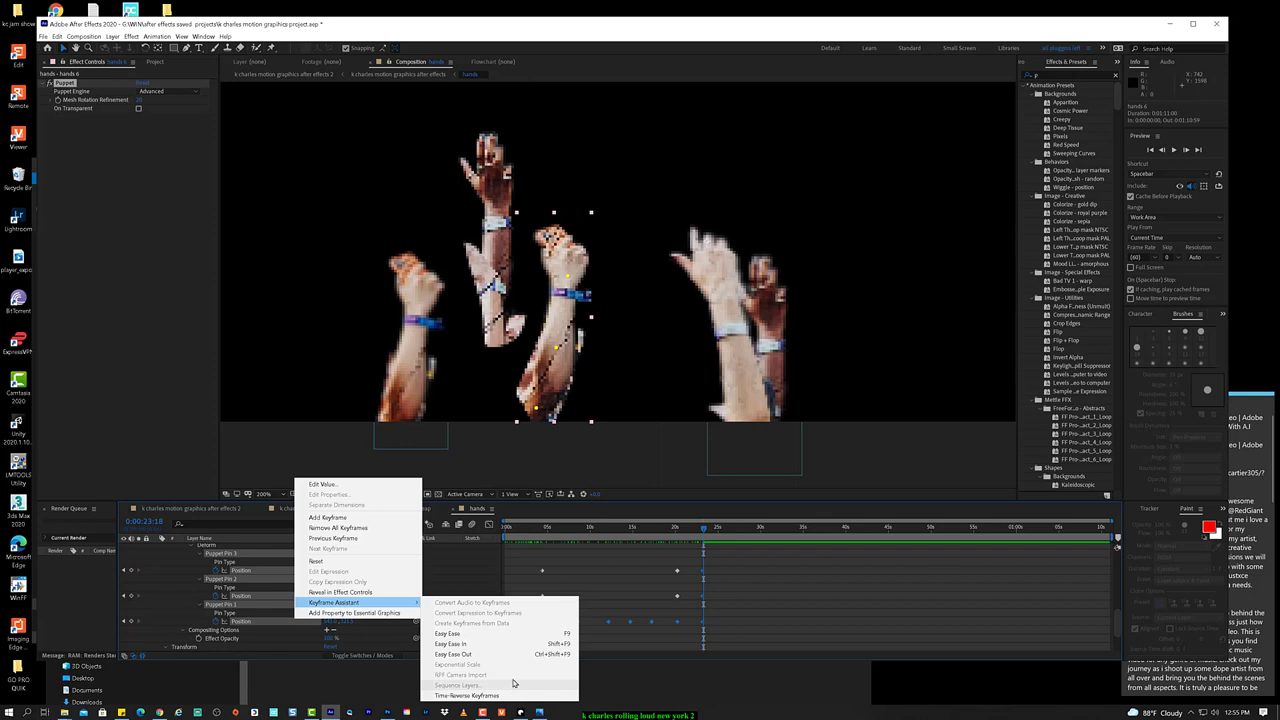
pyautogui.click(794, 613)
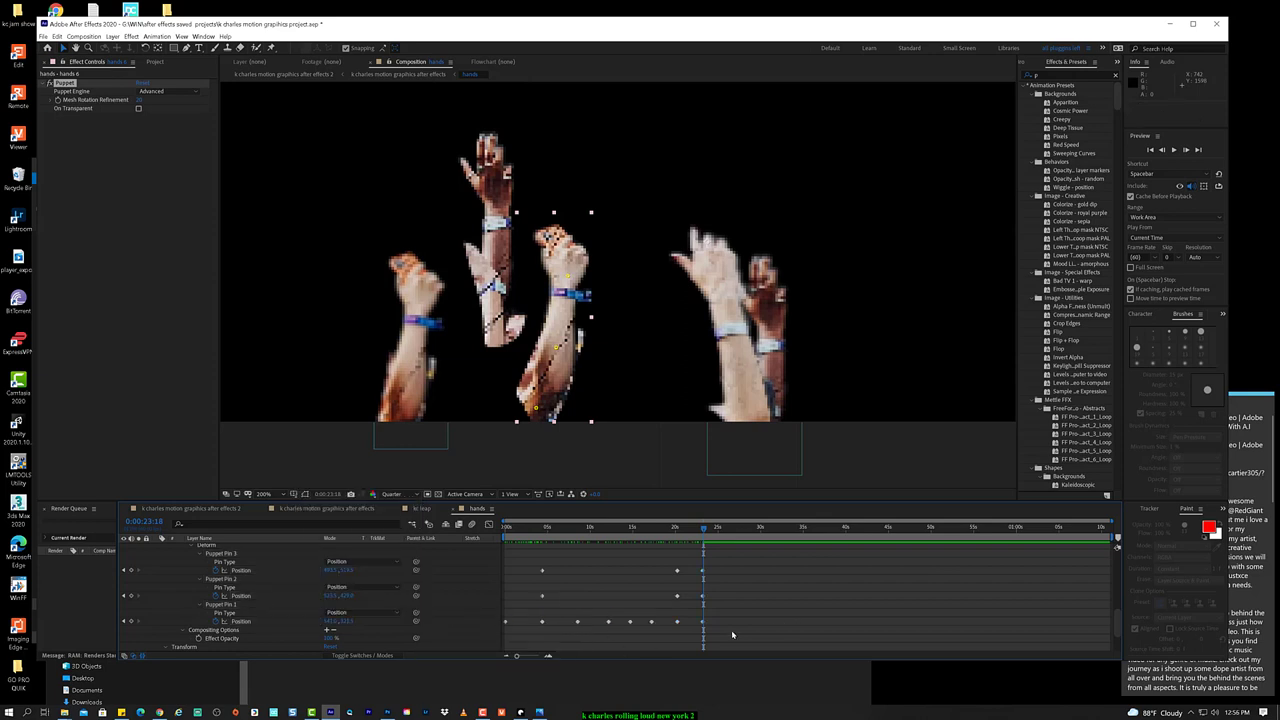
pyautogui.moveTo(768, 622); pyautogui.dragTo(476, 560)
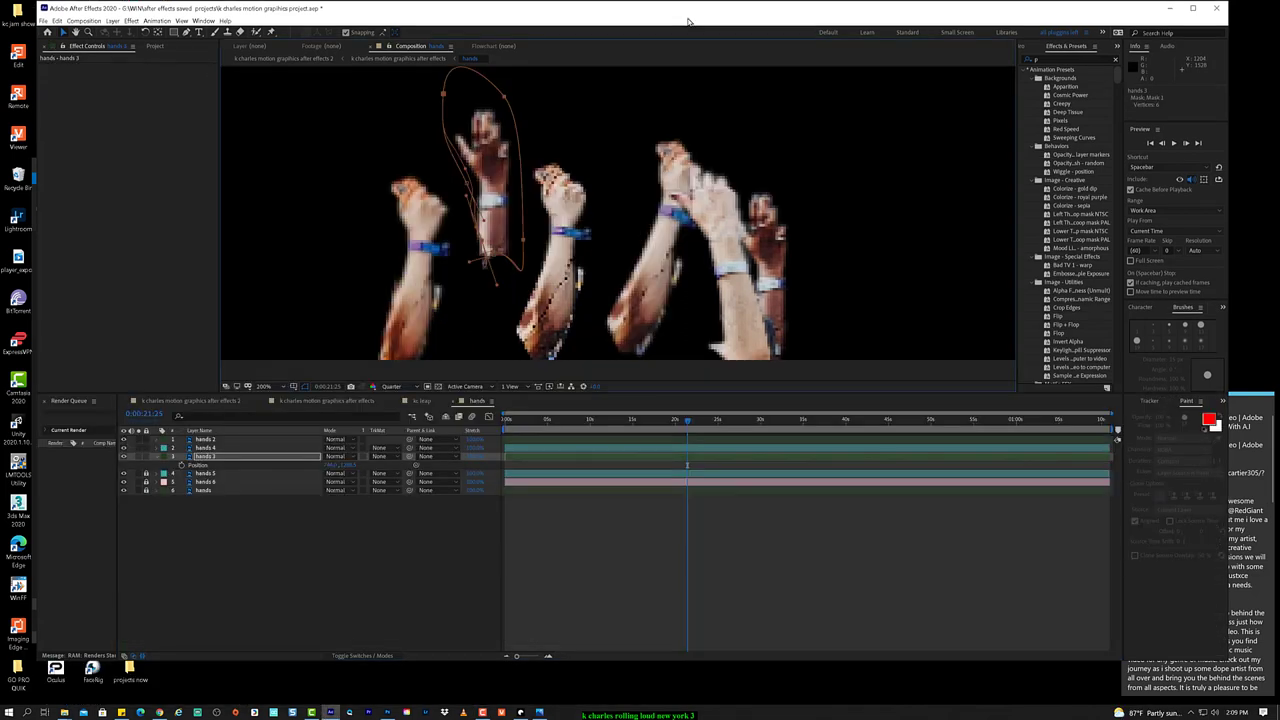
# Step: Save the project, then duplicate hands 3 as hands 7 with a Yellow label
pyautogui.hotkey('ctrl', 's')
pyautogui.click(238, 460)
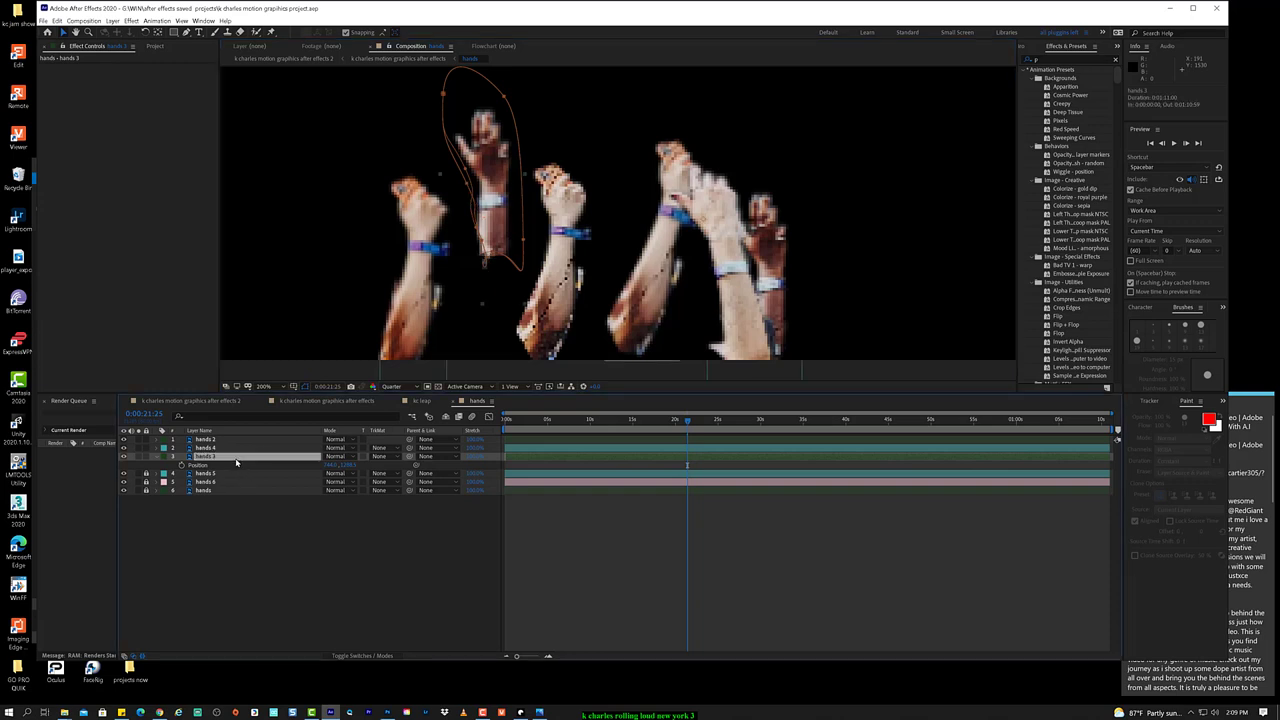
pyautogui.hotkey('ctrl', 'd')
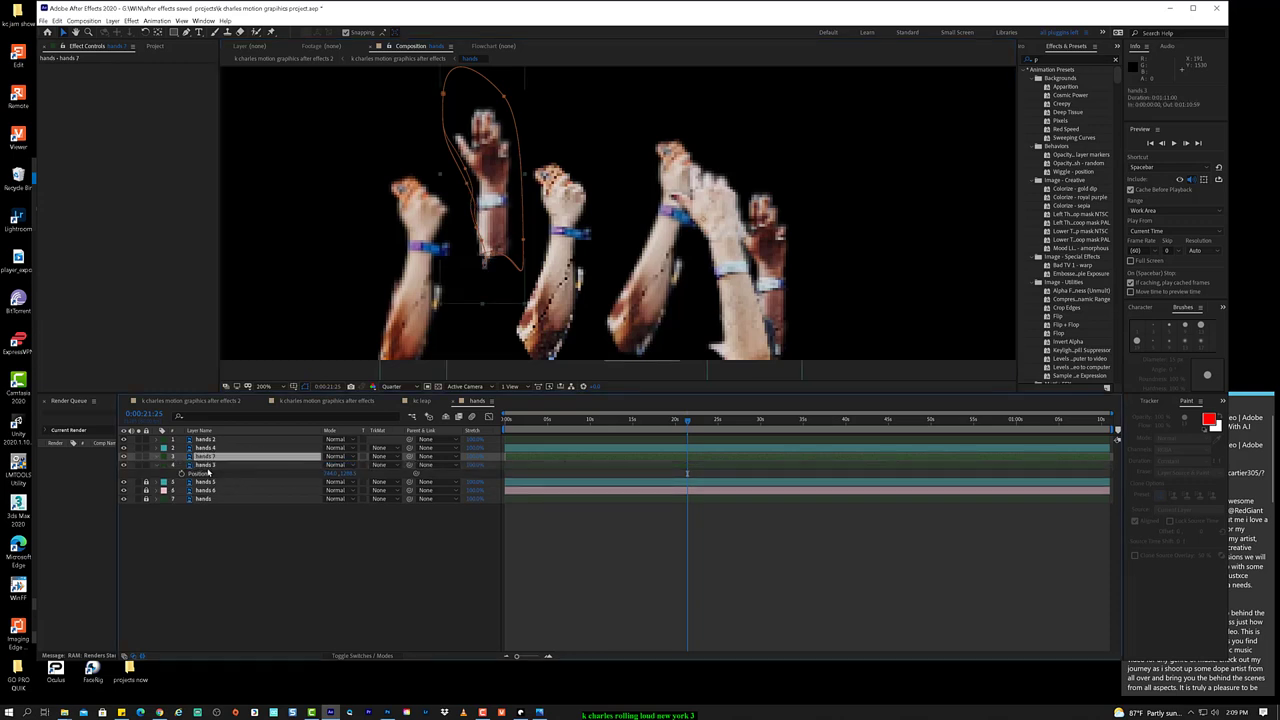
pyautogui.click(166, 456)
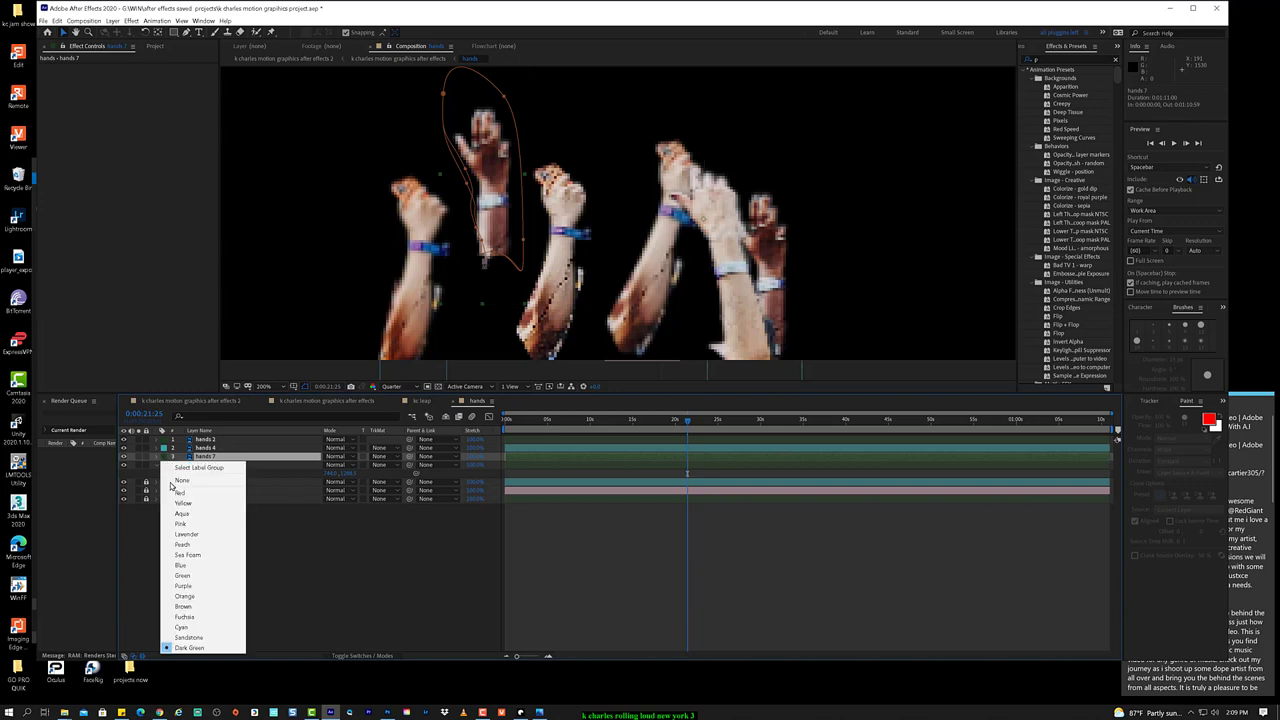
pyautogui.click(185, 502)
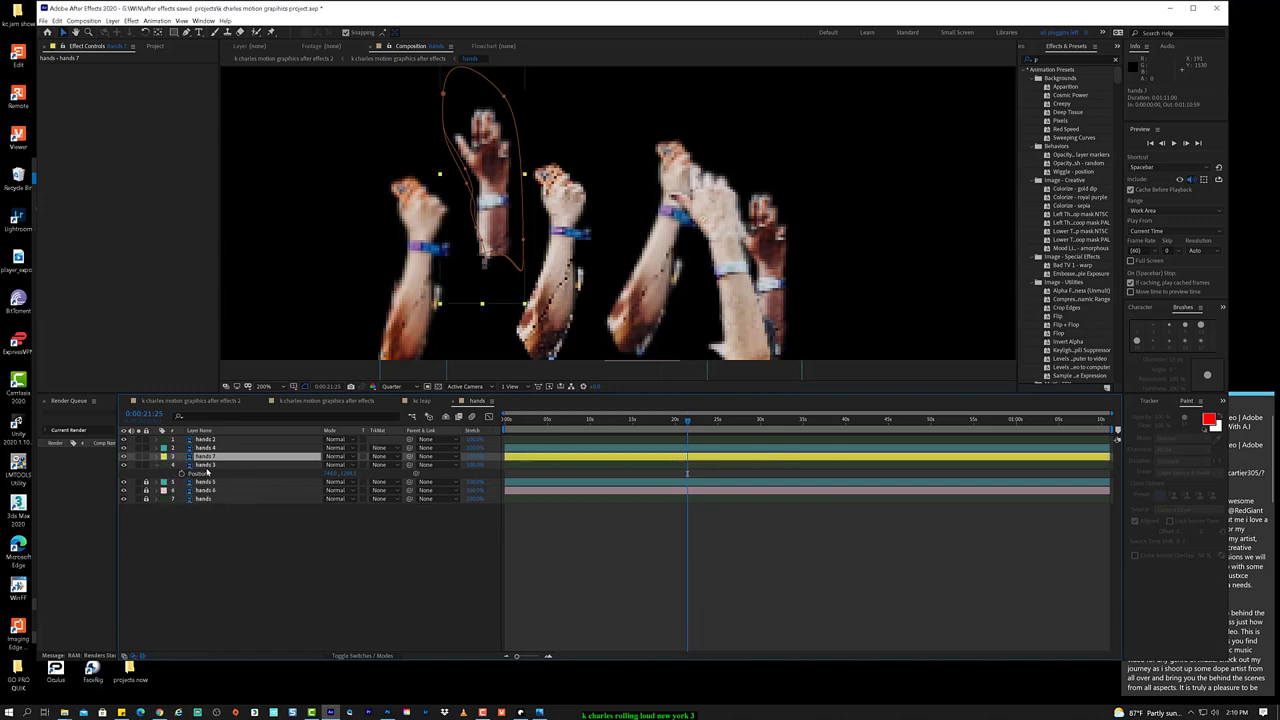
# Step: Move hands 7 to the frame's left edge, rotate it about 20° clockwise, and lower it
pyautogui.click(482, 174)
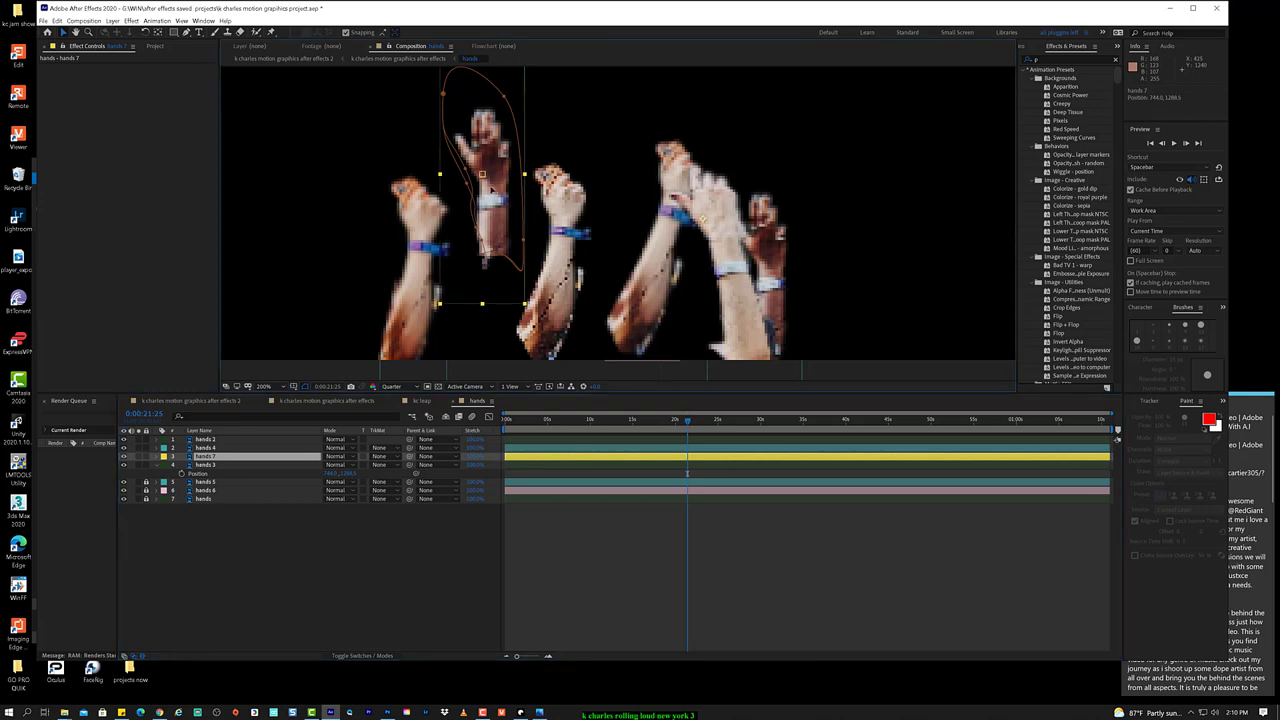
pyautogui.moveTo(482, 174); pyautogui.dragTo(440, 258)
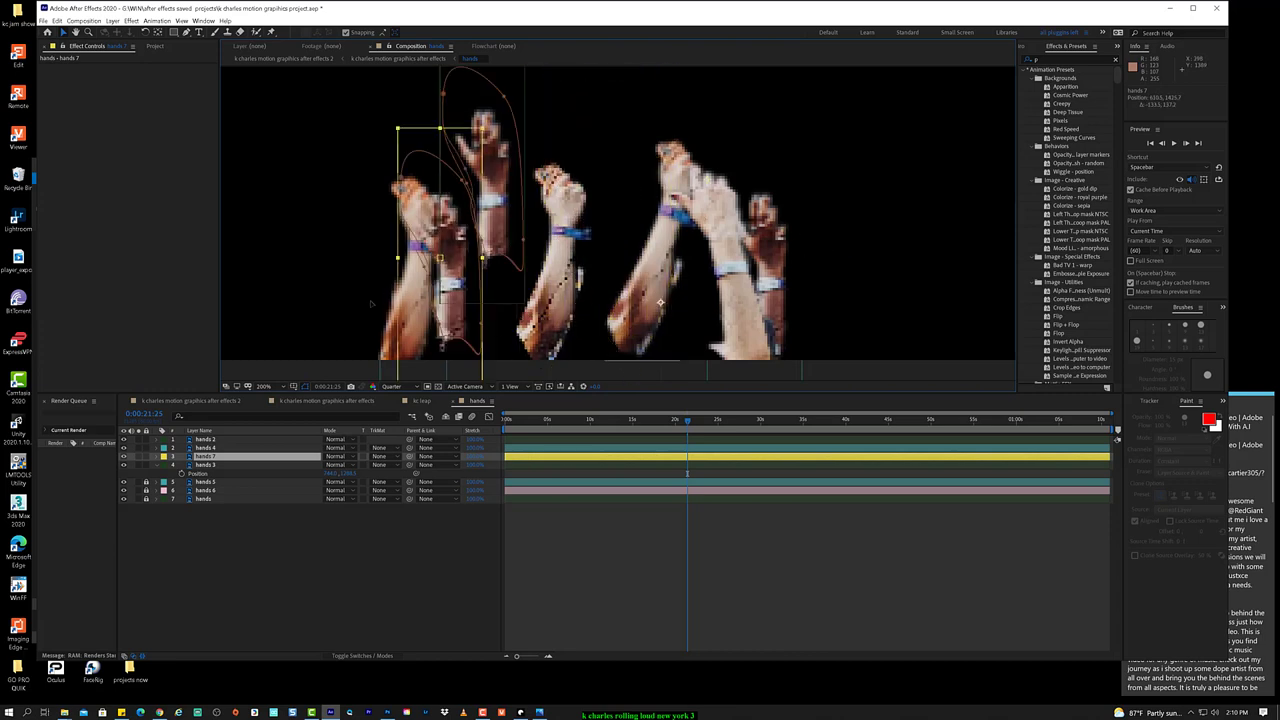
pyautogui.moveTo(660, 302); pyautogui.dragTo(493, 277)
pyautogui.moveTo(272, 233); pyautogui.dragTo(272, 233)
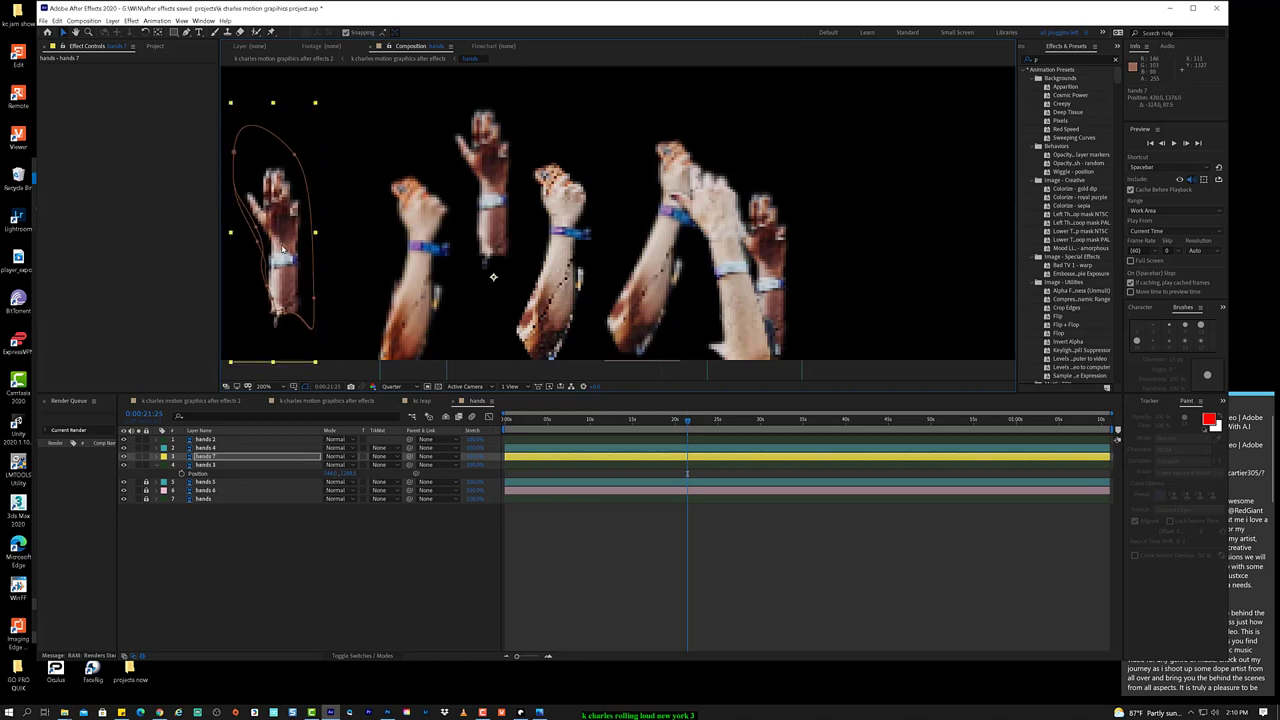
pyautogui.press('KP_Add')
pyautogui.press('KP_Add')
pyautogui.press('KP_Add')
pyautogui.press('KP_Add')
pyautogui.press('KP_Add')
pyautogui.press('KP_Add')
pyautogui.press('KP_Add')
pyautogui.press('KP_Add')
pyautogui.press('KP_Add')
pyautogui.press('KP_Add')
pyautogui.press('KP_Add')
pyautogui.press('KP_Add')
pyautogui.press('KP_Add')
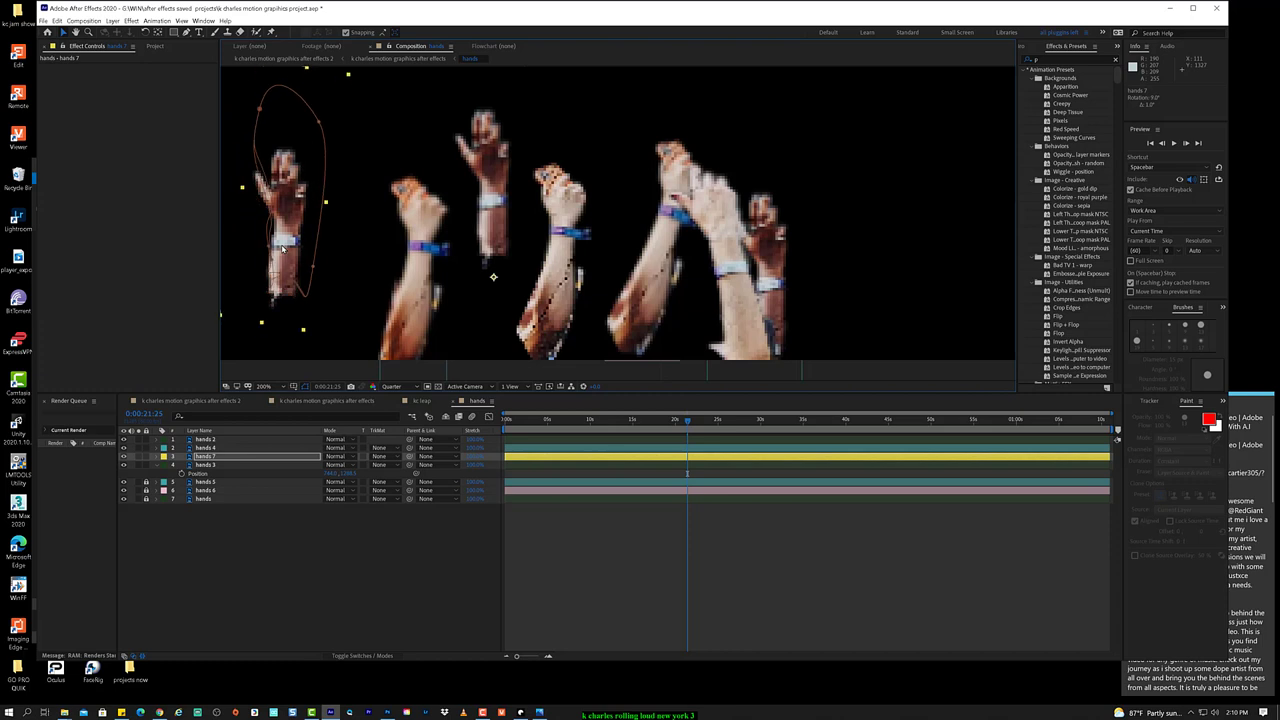
pyautogui.press('KP_Add')
pyautogui.press('KP_Add')
pyautogui.press('KP_Add')
pyautogui.press('KP_Add')
pyautogui.press('KP_Add')
pyautogui.press('KP_Add')
pyautogui.press('KP_Add')
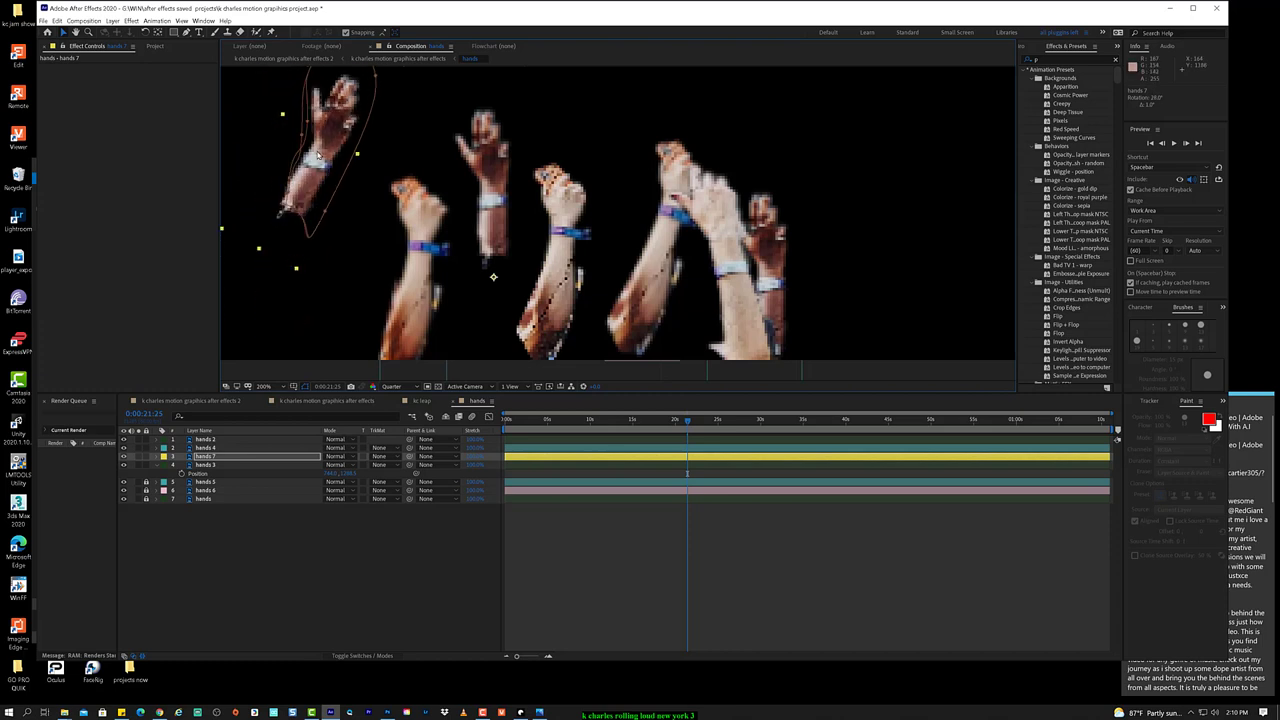
pyautogui.moveTo(493, 277); pyautogui.dragTo(411, 375)
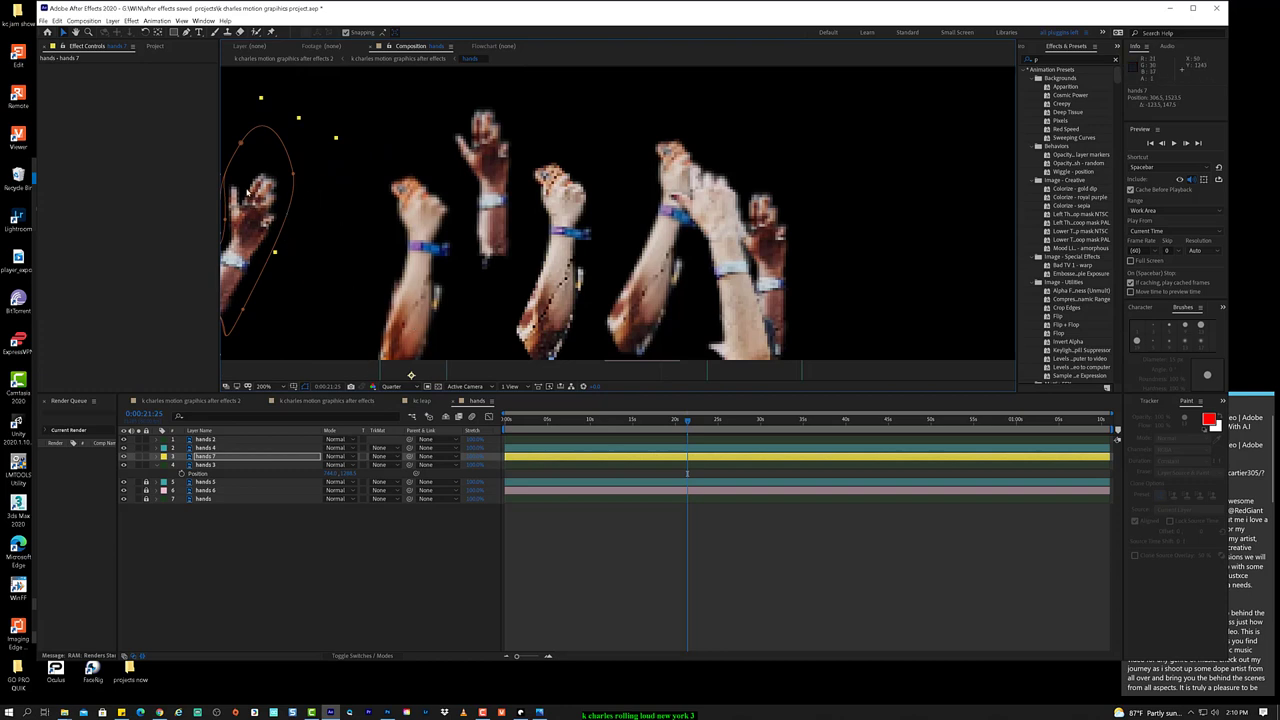
pyautogui.click(500, 160)
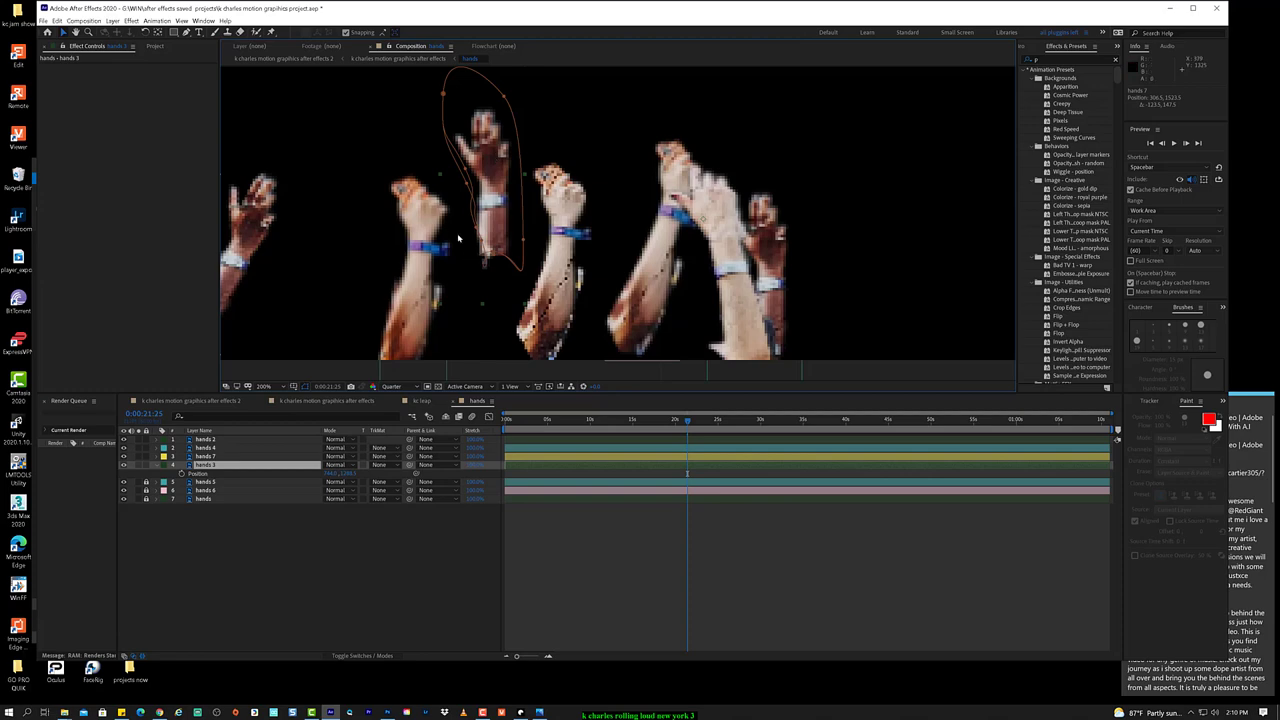
# Step: Place puppet pins at the top and wrist of the middle hand in hands 3
pyautogui.scroll(-4, 512, 260)
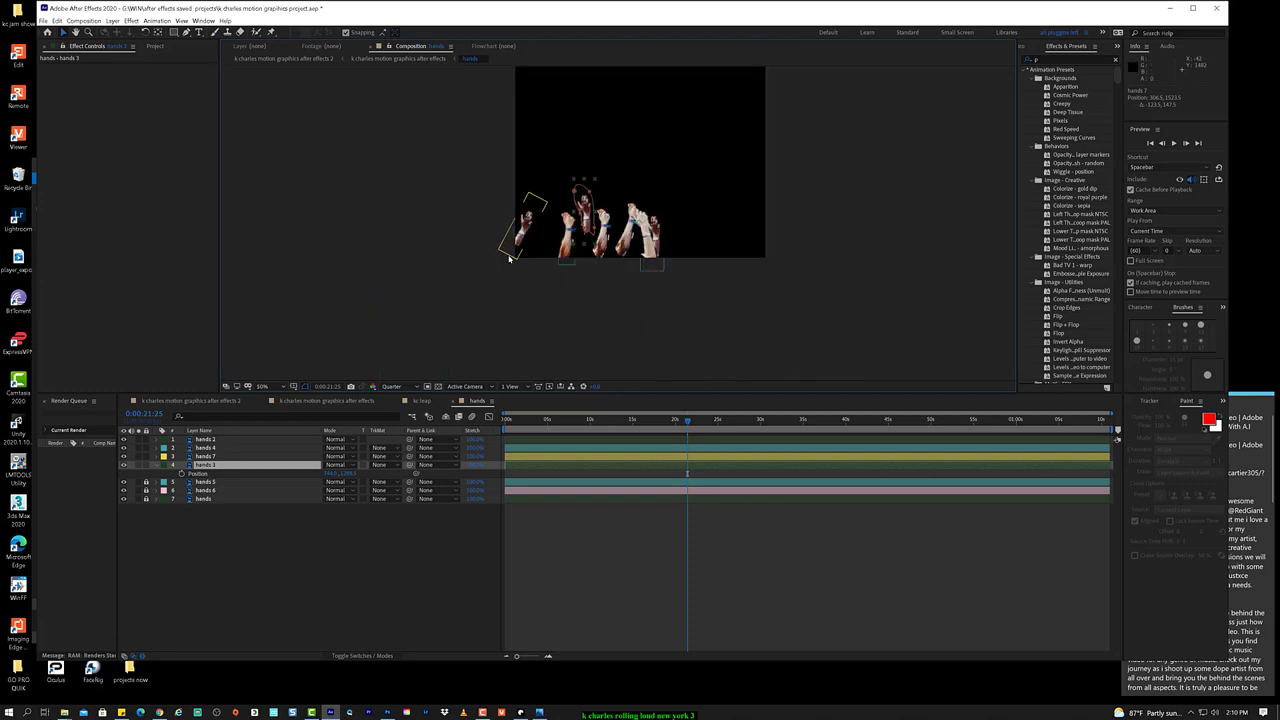
pyautogui.moveTo(688, 286); pyautogui.dragTo(688, 340)
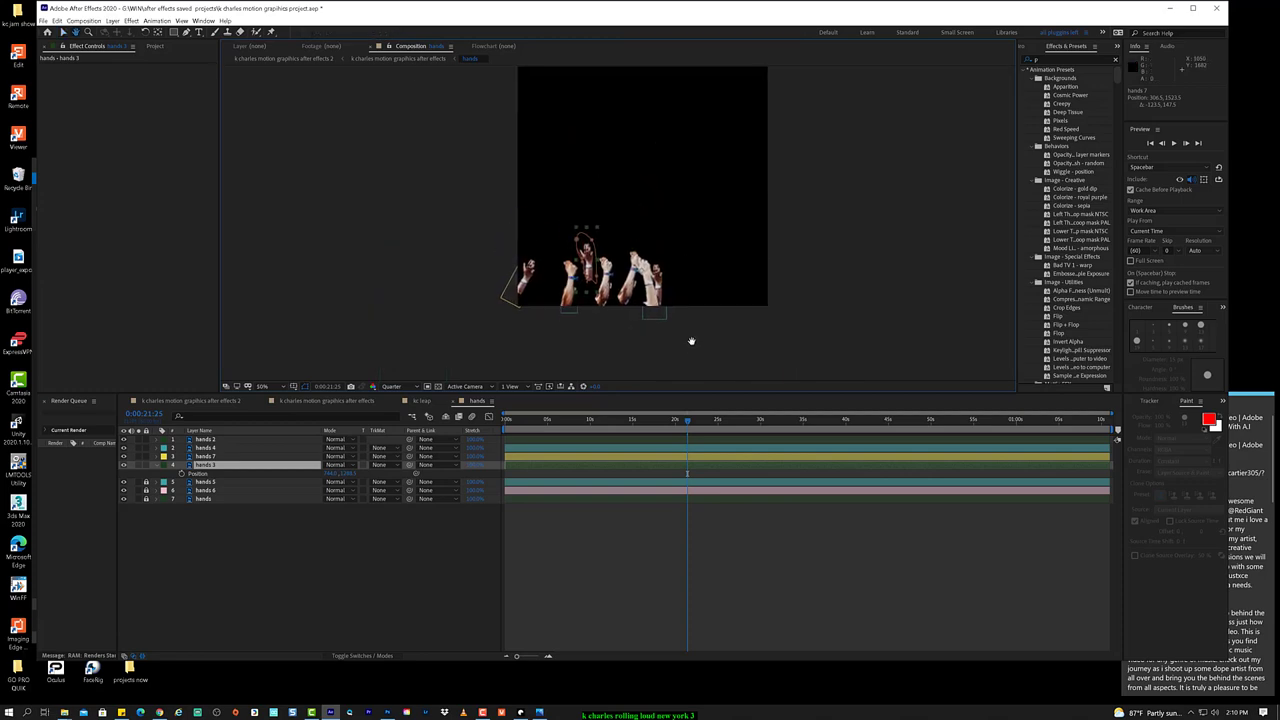
pyautogui.scroll(4, 574, 280)
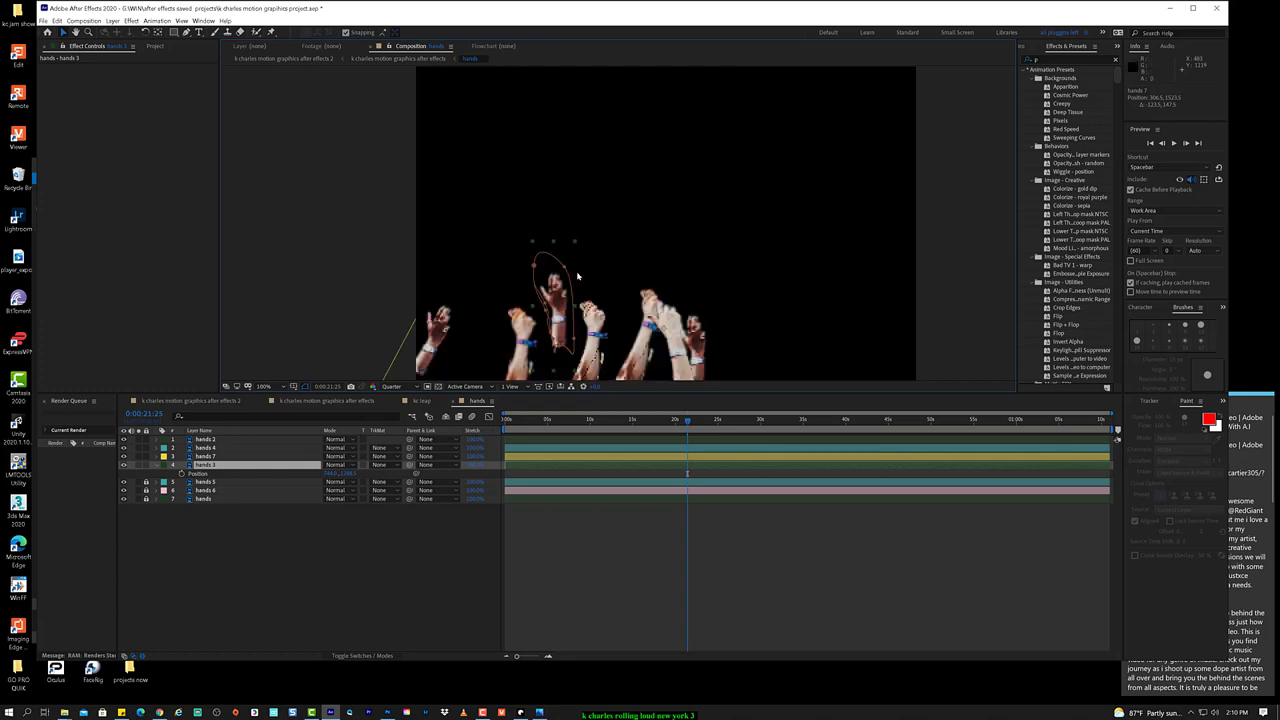
pyautogui.scroll(-2, 591, 208)
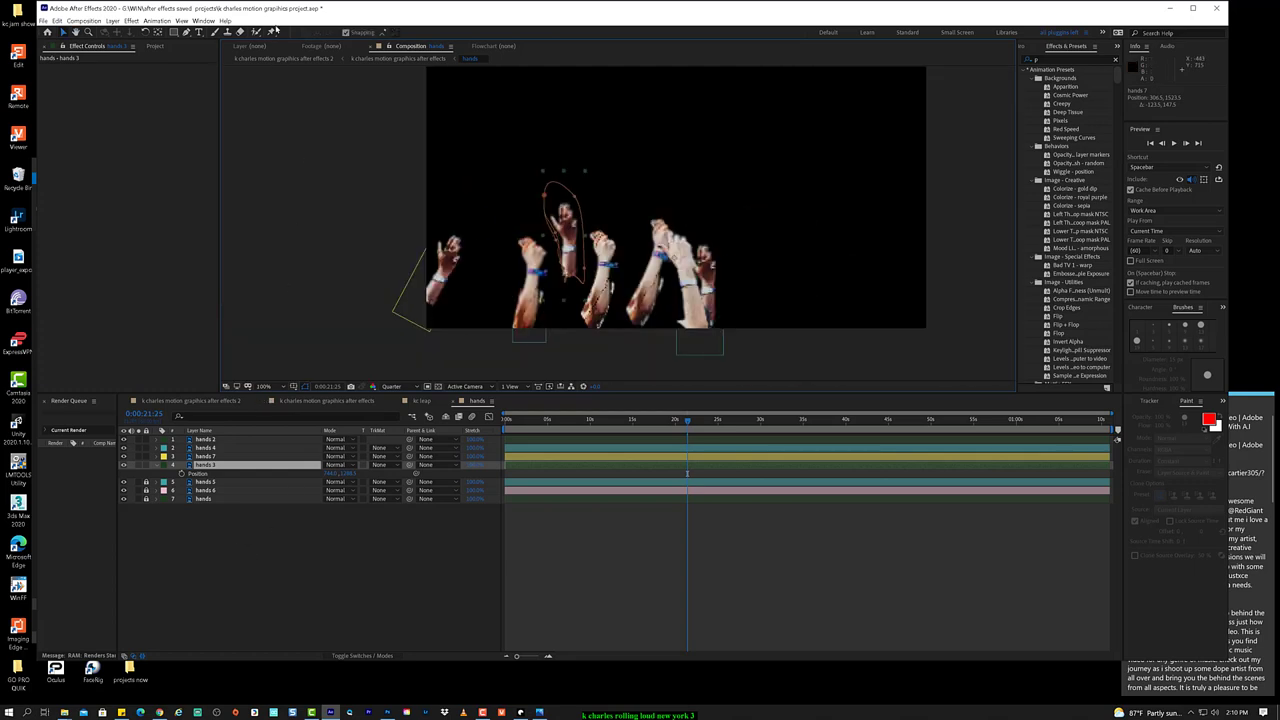
pyautogui.click(271, 32)
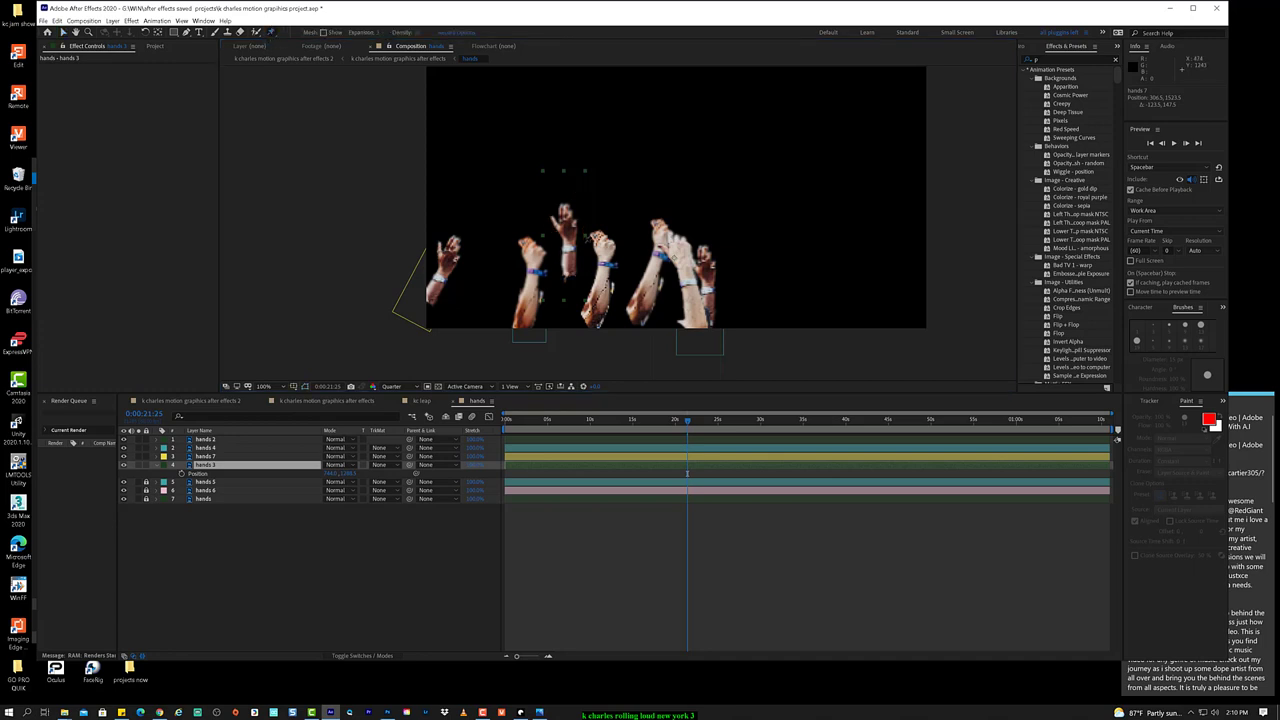
pyautogui.scroll(1, 555, 220)
pyautogui.press('v')
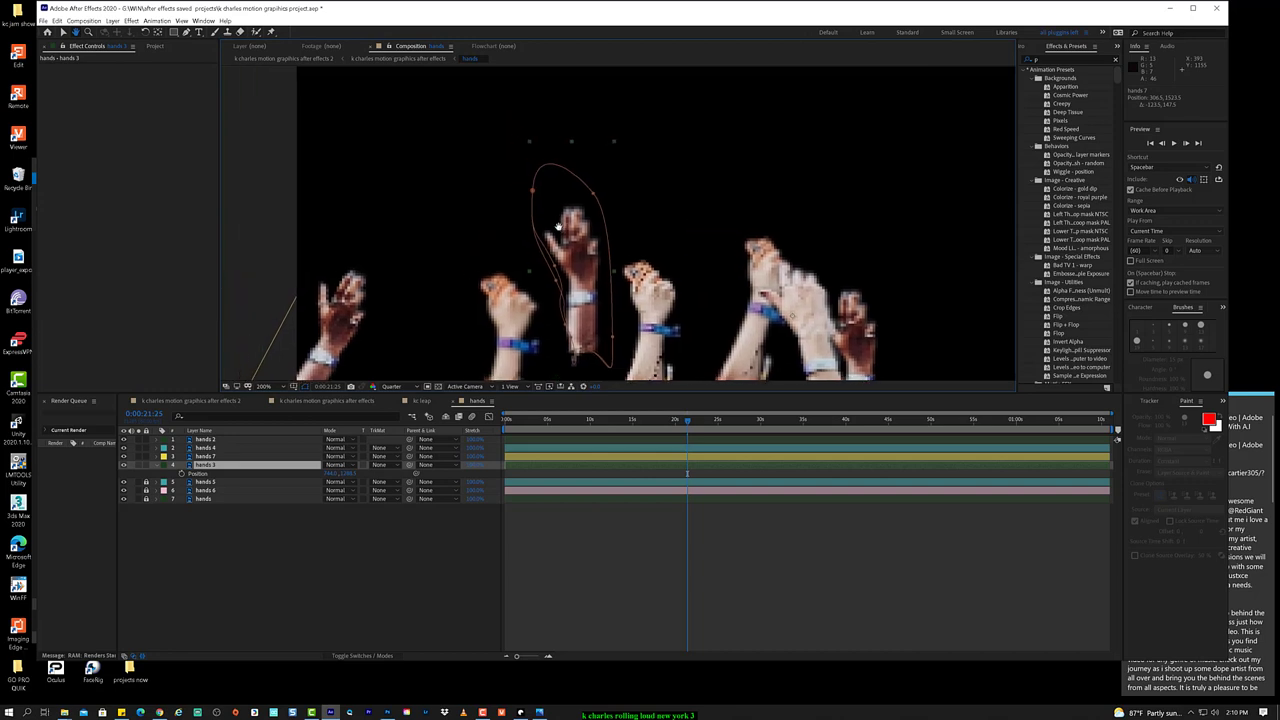
pyautogui.hotkey('ctrl', 'p')
pyautogui.click(579, 268)
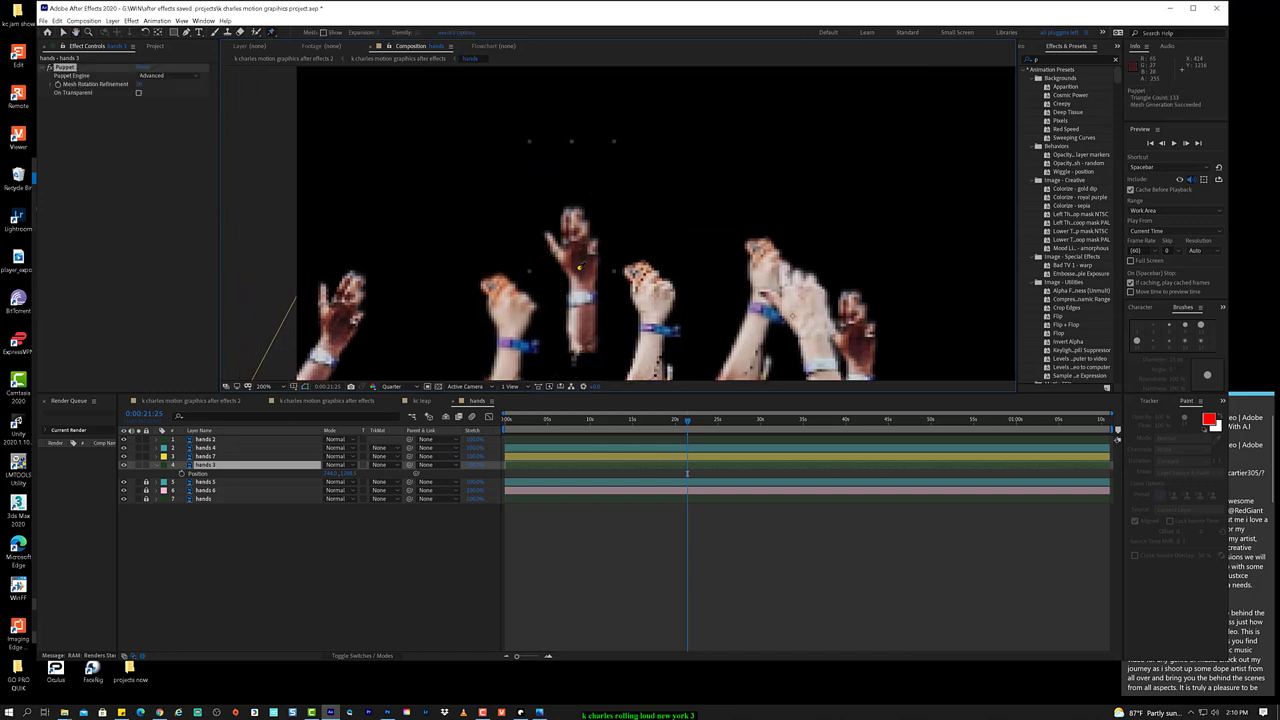
pyautogui.click(583, 344)
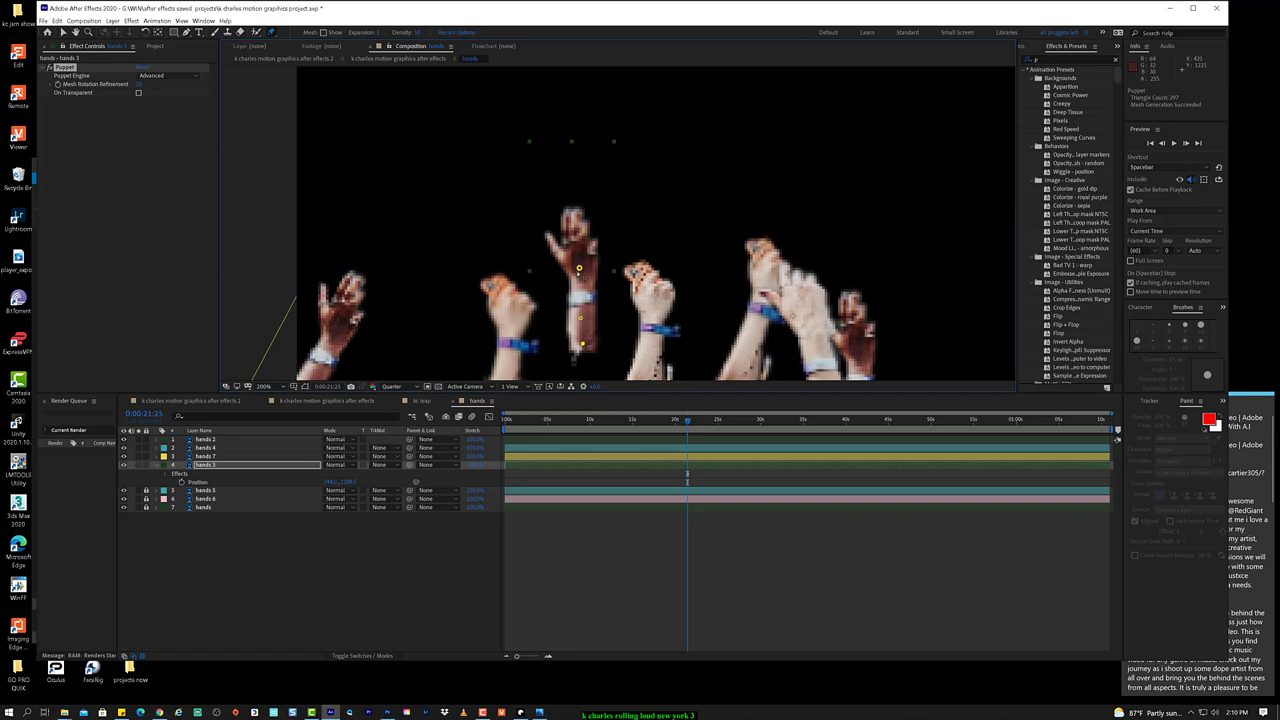
# Step: Show hands 3's modified properties and select the Puppet Pin 3 and Pin 1 Position rows
pyautogui.click(579, 268)
pyautogui.hotkey('ctrl', 'Down')
pyautogui.hotkey('ctrl', 'Up')
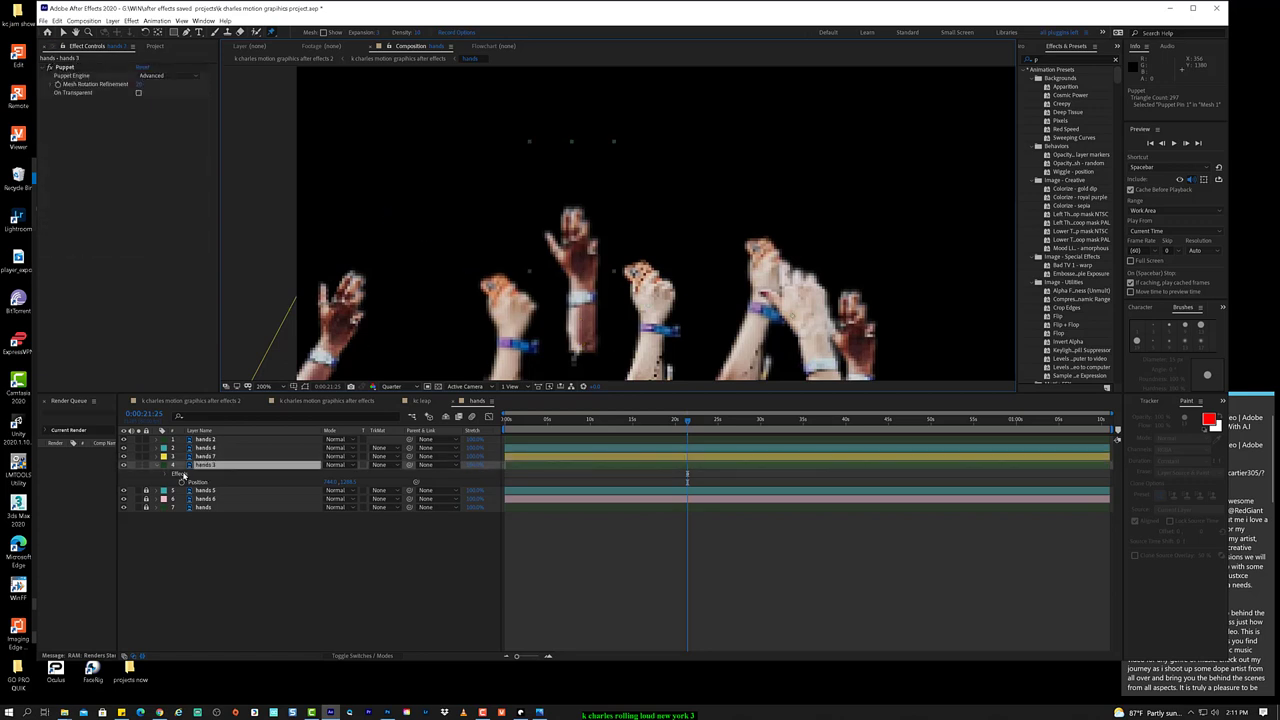
pyautogui.press('u')
pyautogui.press('u')
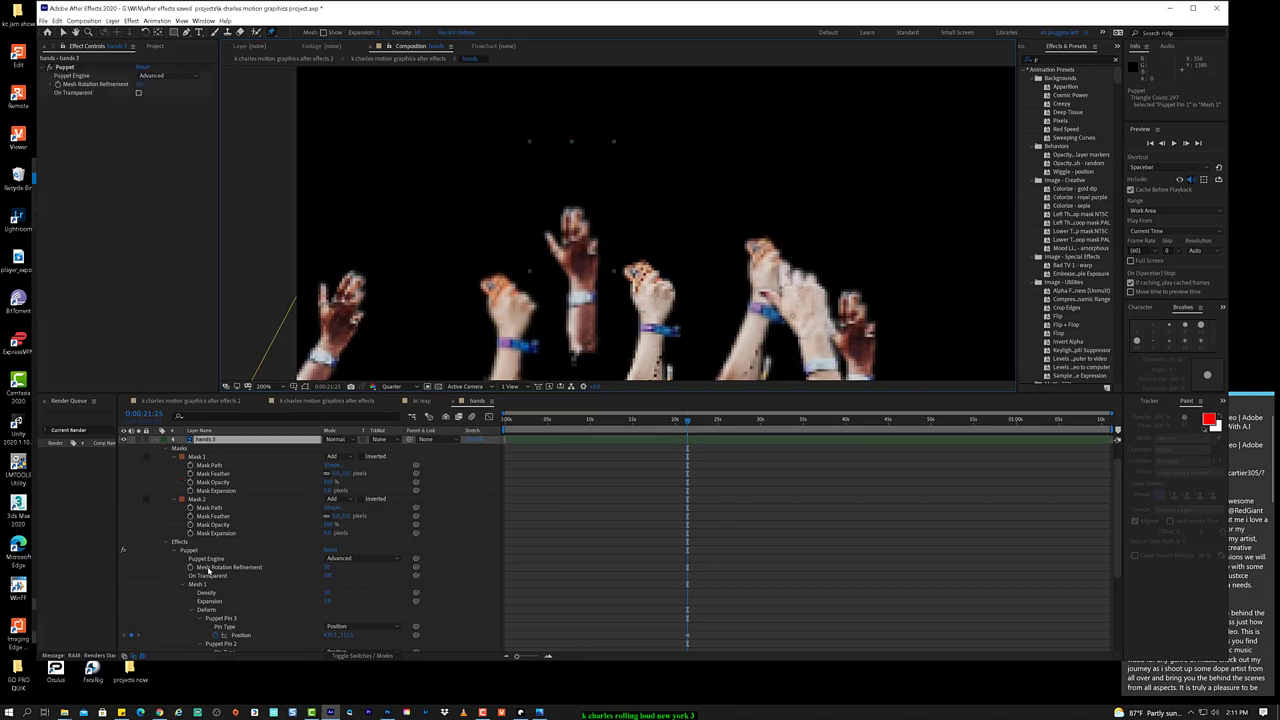
pyautogui.scroll(-4, 215, 570)
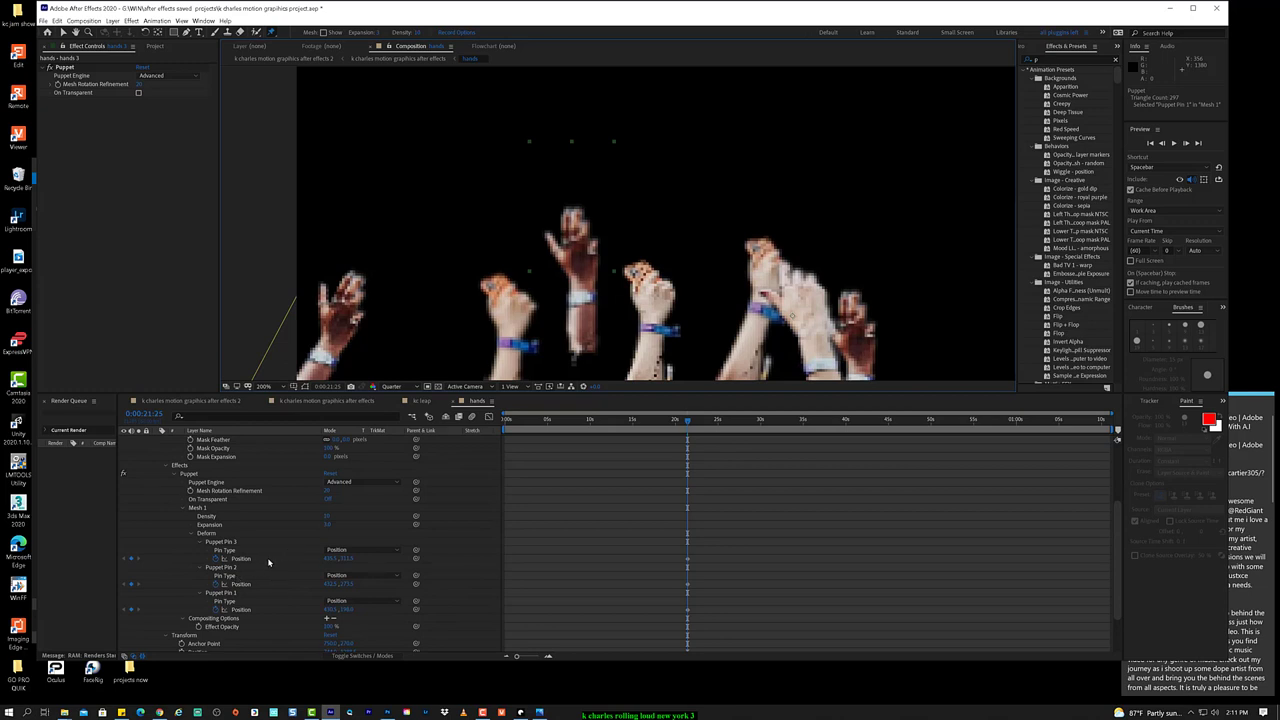
pyautogui.click(269, 560)
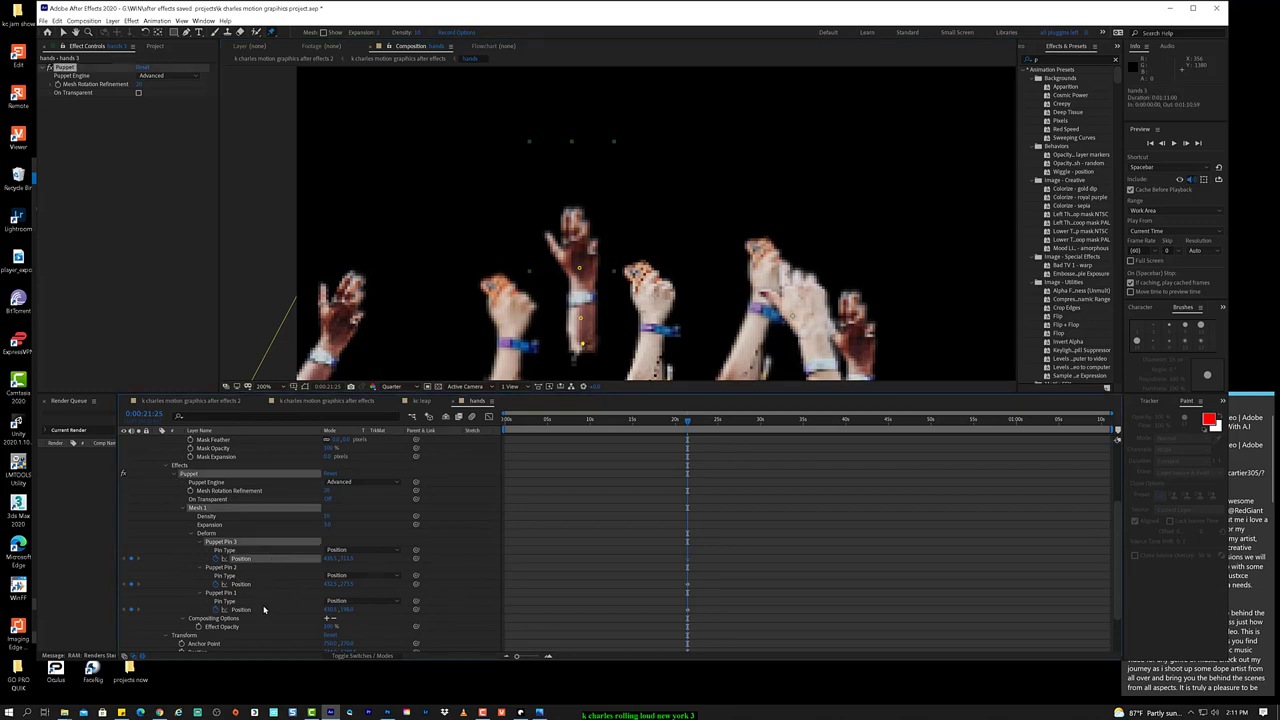
pyautogui.click(264, 609)
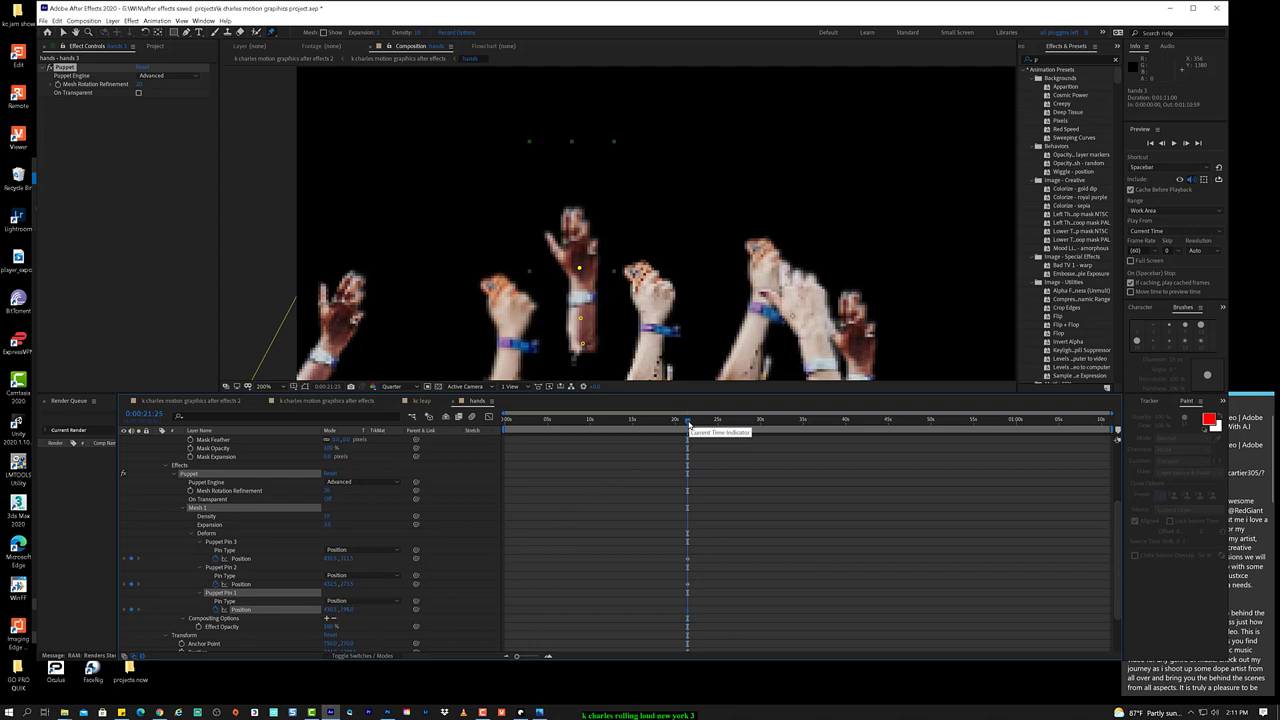
pyautogui.press(',')
pyautogui.press(',')
pyautogui.press(',')
pyautogui.press(',')
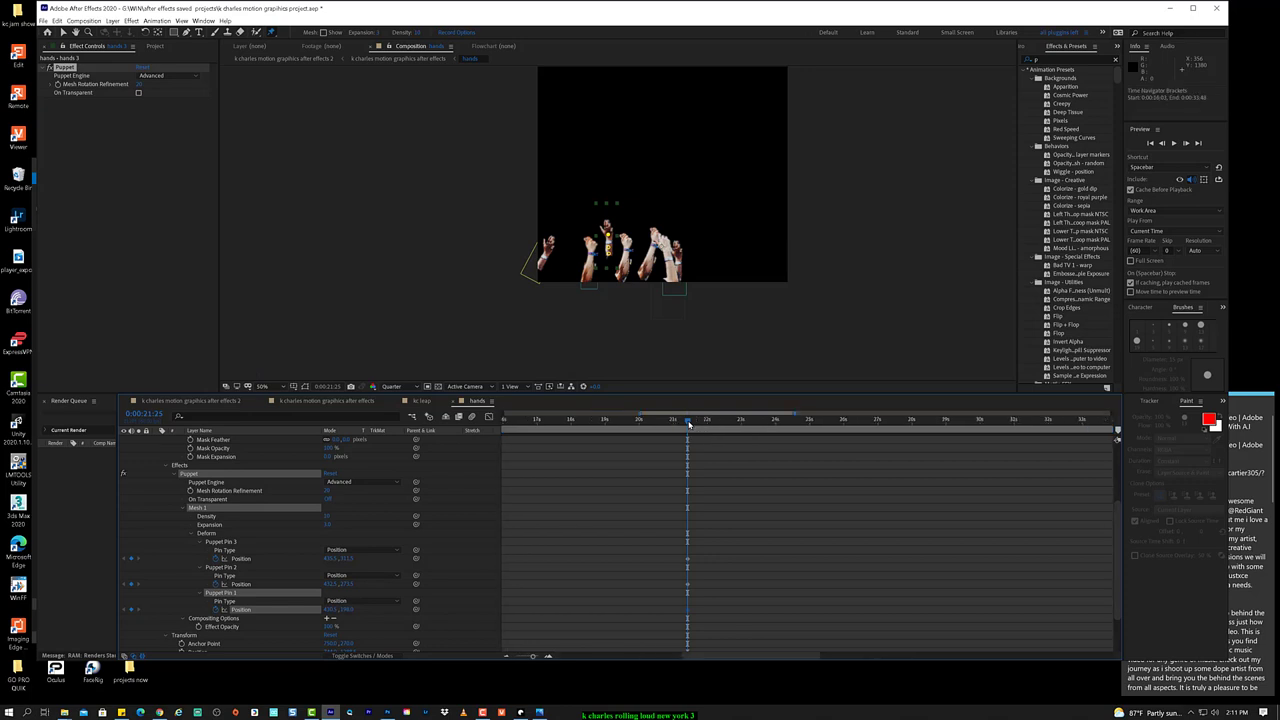
# Step: Scrub and play back the hands animation from the start of the composition
pyautogui.moveTo(688, 424); pyautogui.dragTo(505, 424)
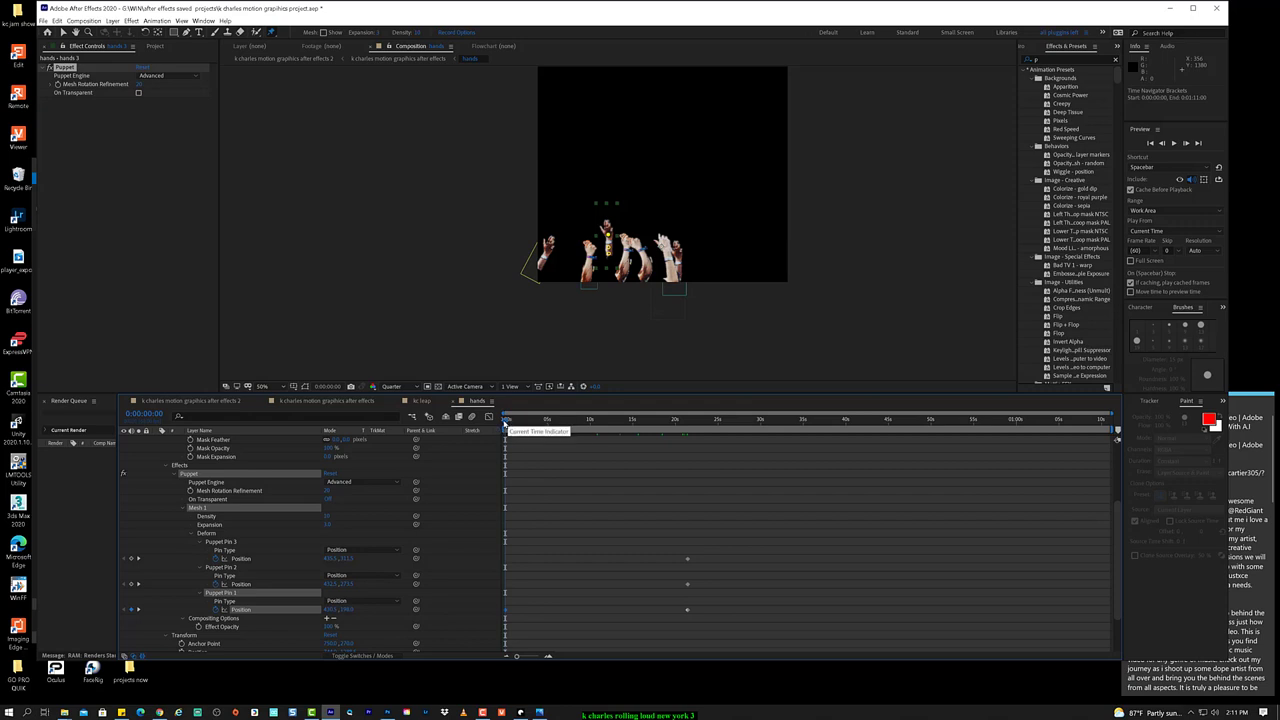
pyautogui.moveTo(505, 422); pyautogui.dragTo(601, 427)
pyautogui.moveTo(513, 422); pyautogui.dragTo(499, 422)
pyautogui.press('space')
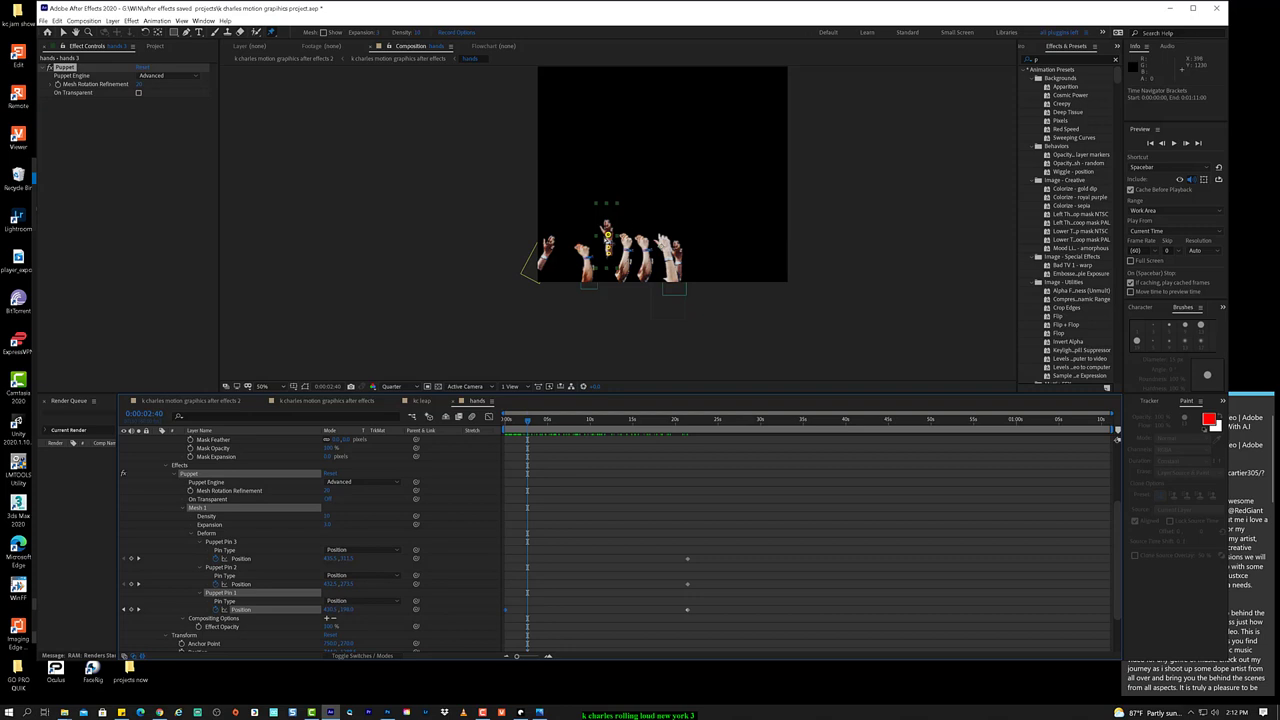
pyautogui.scroll(4, 608, 240)
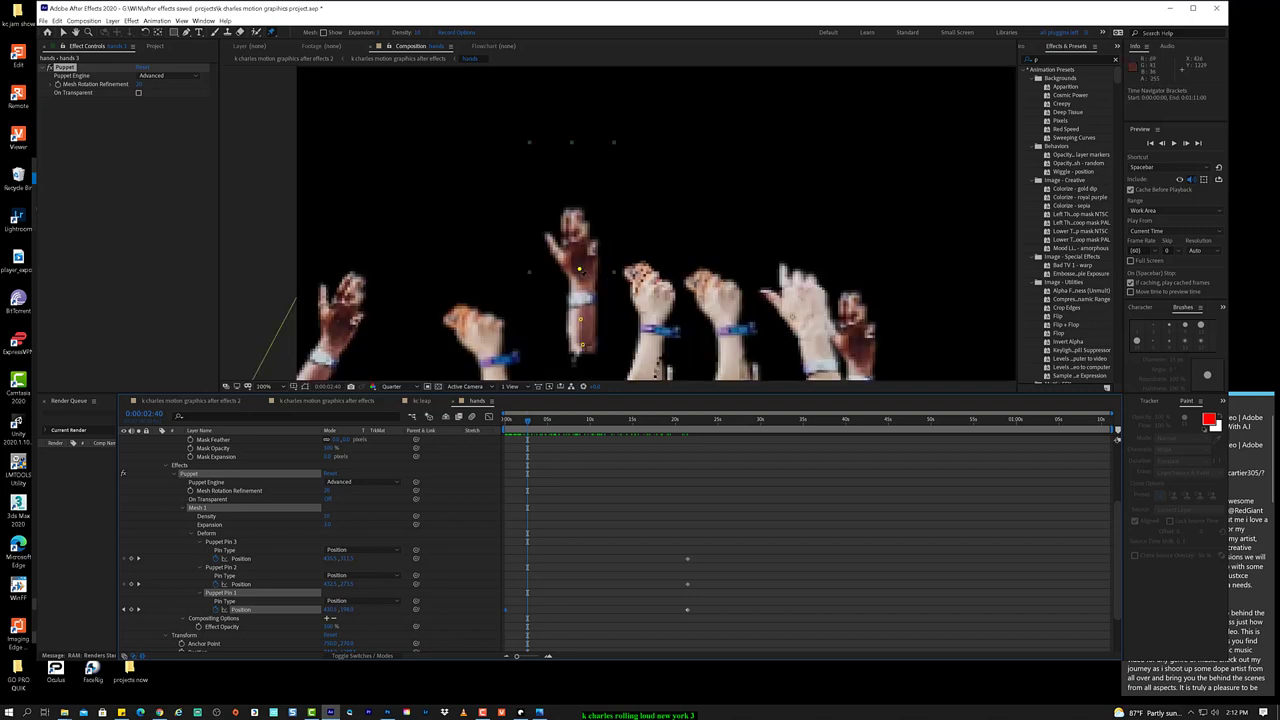
# Step: Bend the central hand with Puppet Pins 1 and 2 to key its first poses
pyautogui.moveTo(579, 269); pyautogui.dragTo(561, 267)
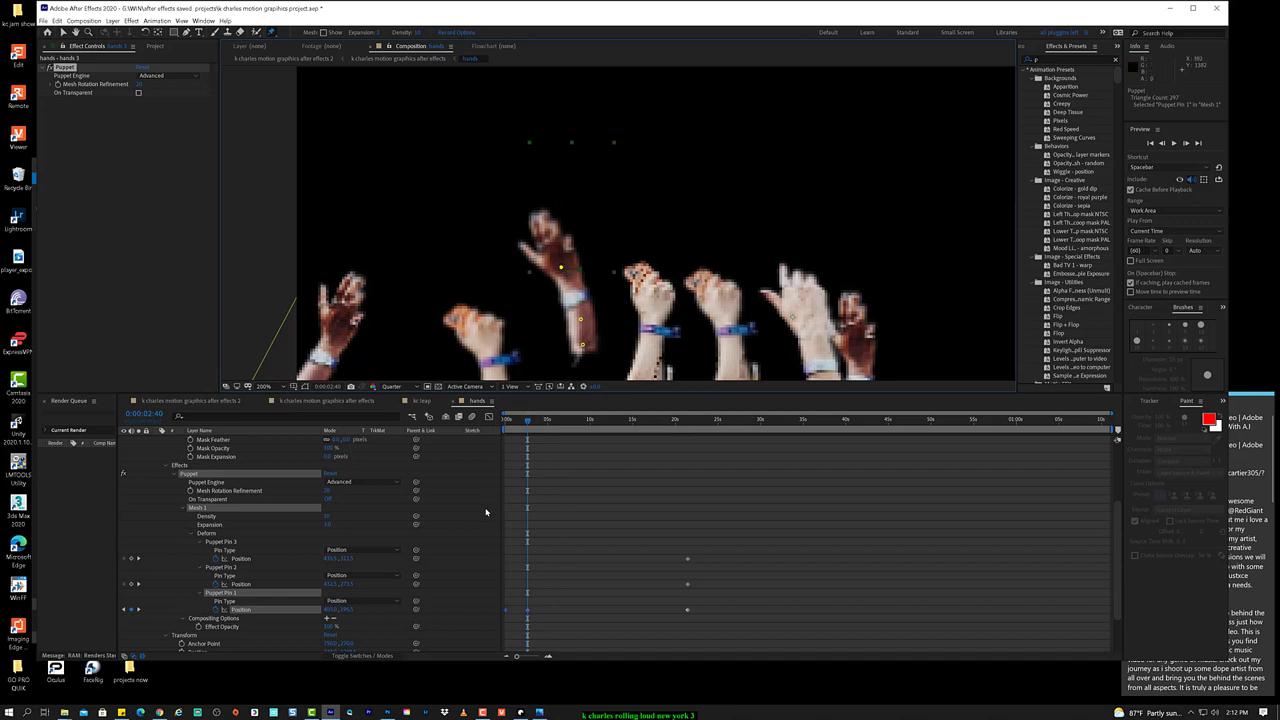
pyautogui.press('space')
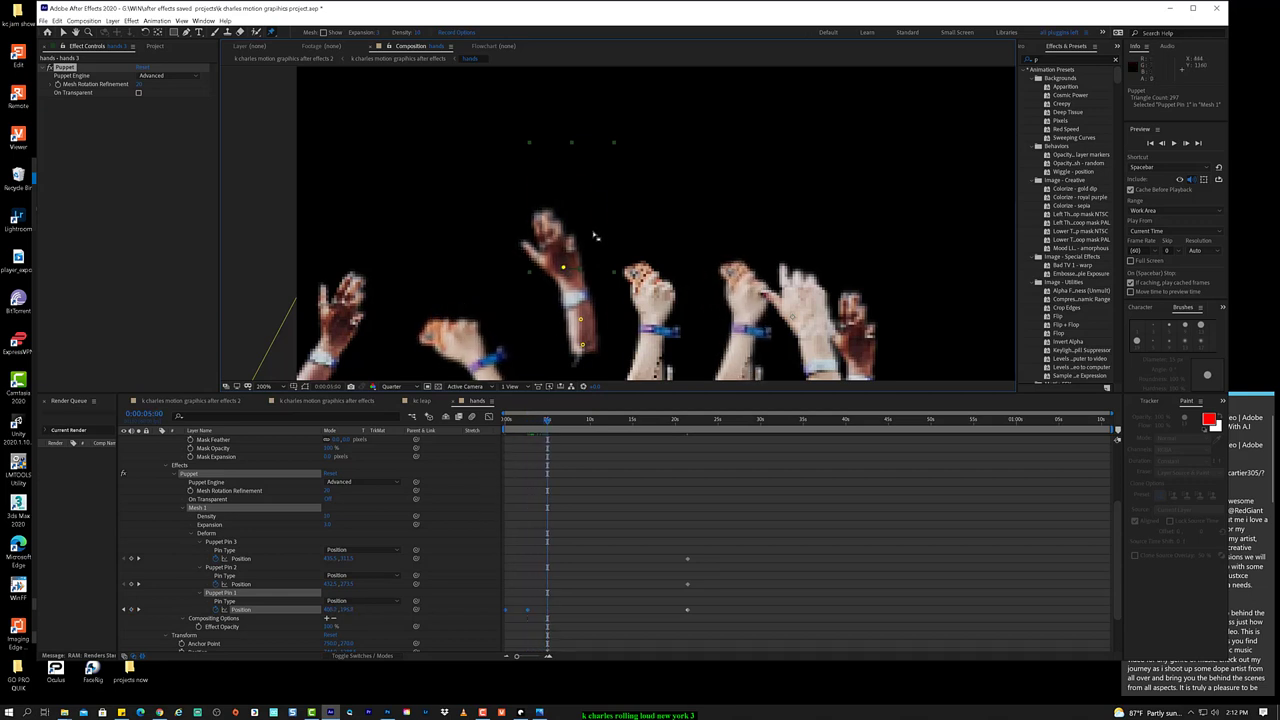
pyautogui.click(580, 320)
pyautogui.moveTo(580, 320); pyautogui.dragTo(572, 318)
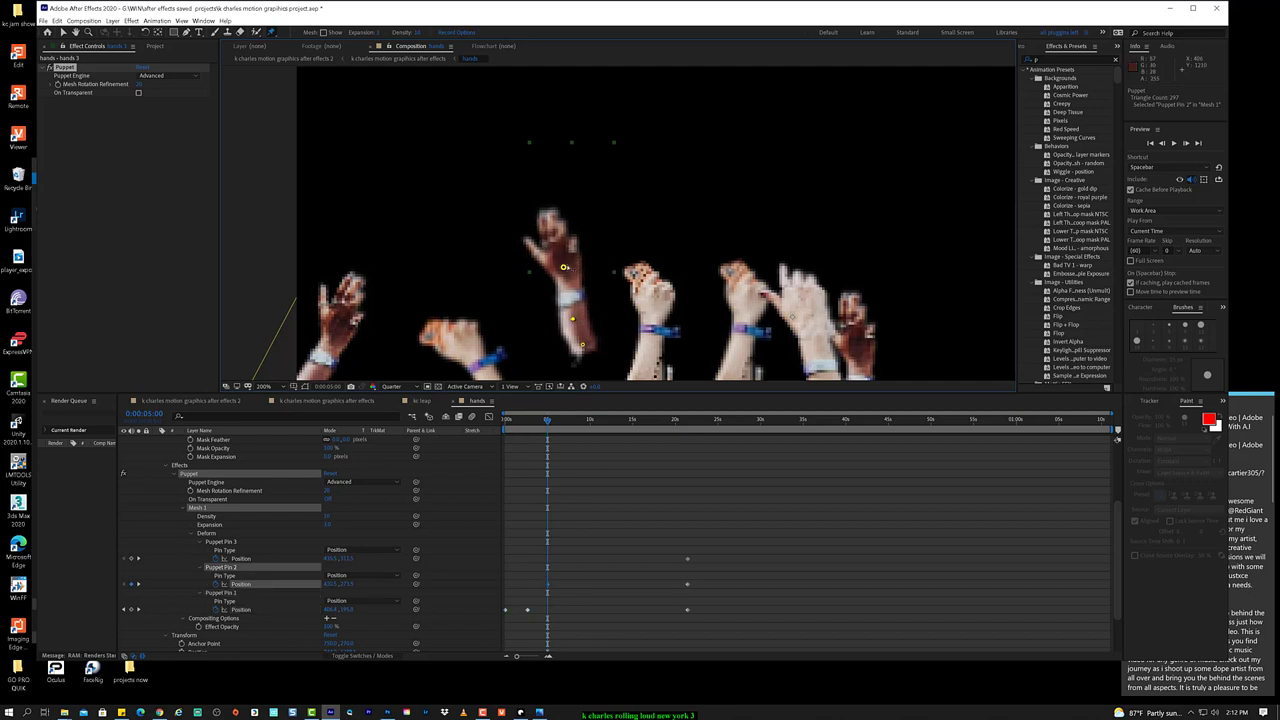
pyautogui.moveTo(564, 268); pyautogui.dragTo(574, 268)
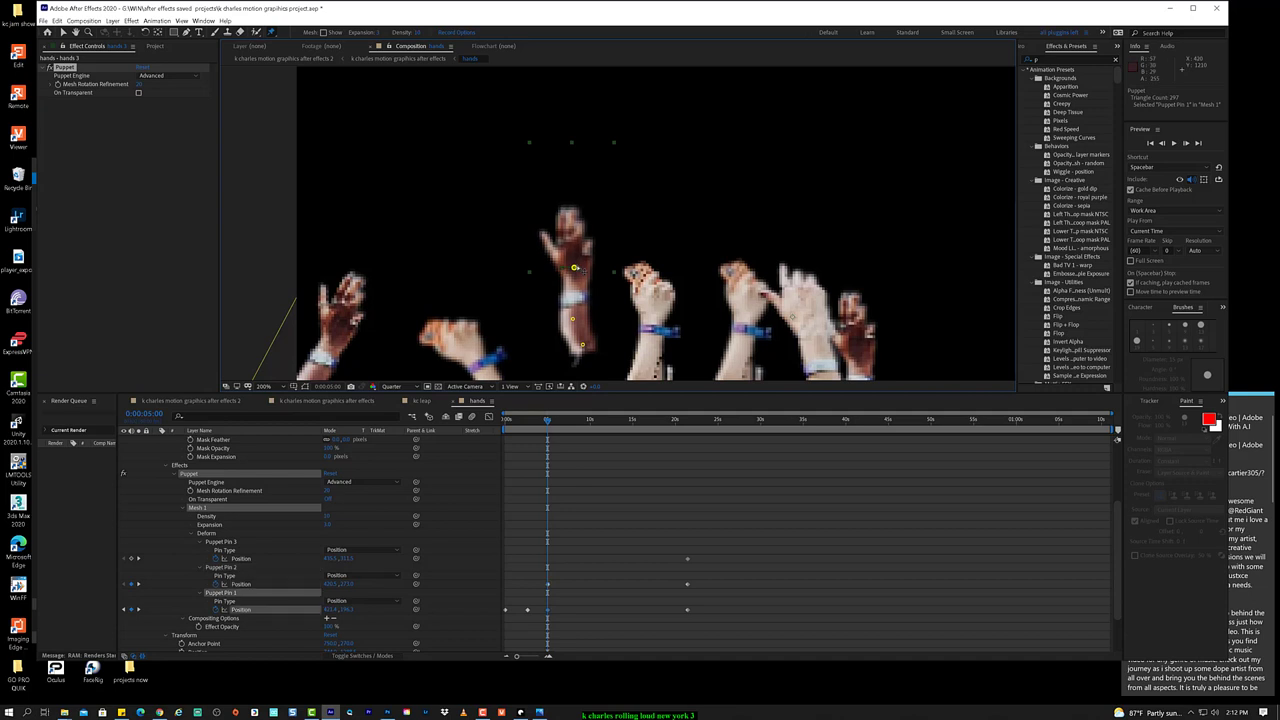
pyautogui.press('space')
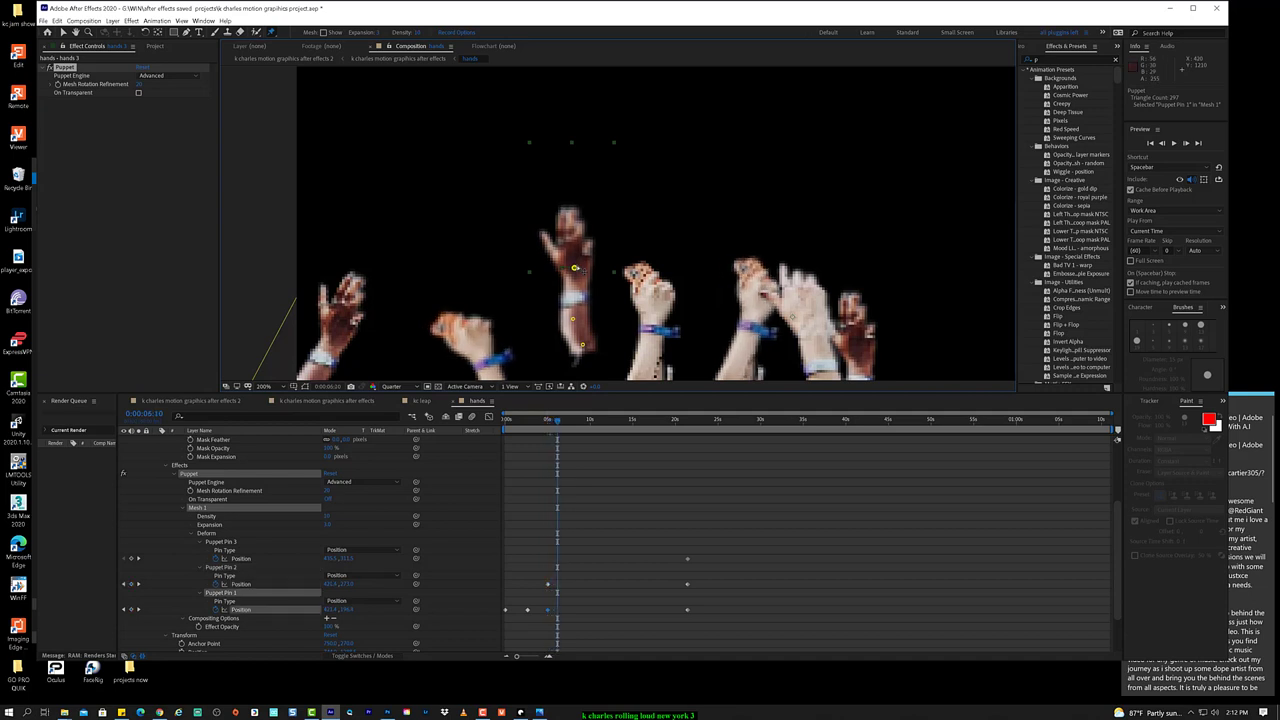
pyautogui.moveTo(575, 268); pyautogui.dragTo(590, 268)
# Step: At about 8 seconds, pose Pins 1 and 2 to raise the hand, then rewind
pyautogui.press('space')
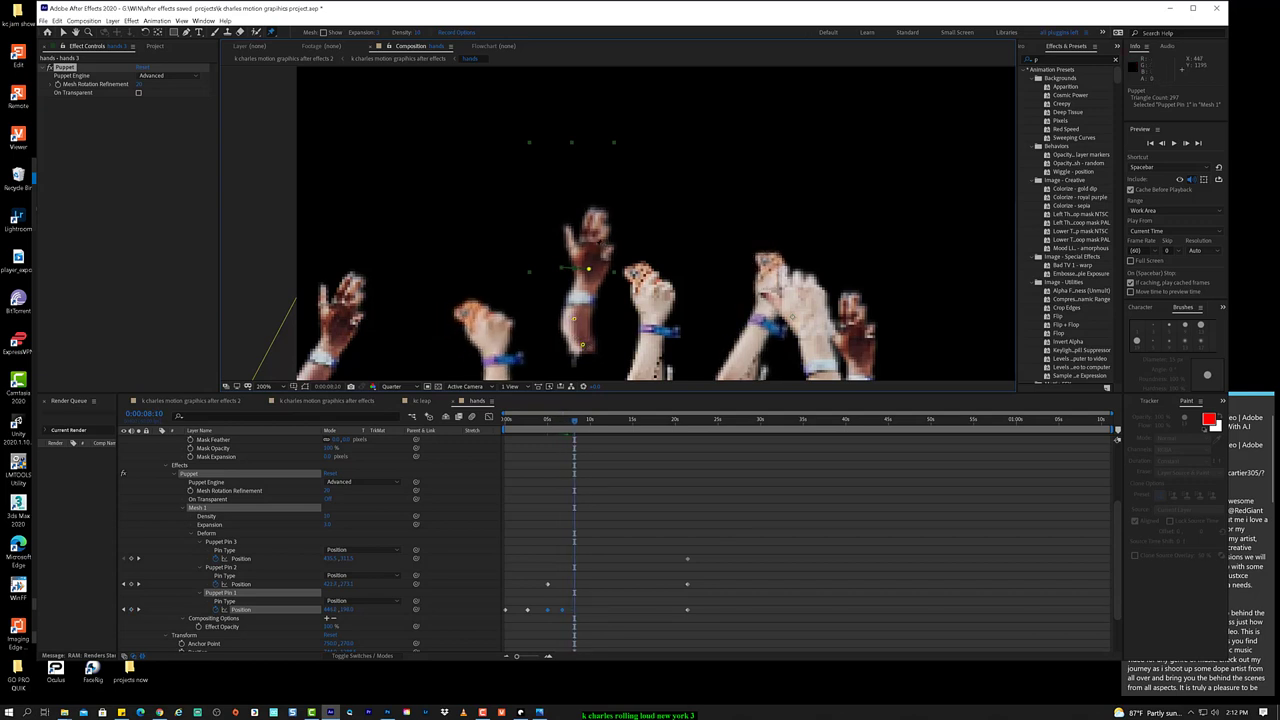
pyautogui.press('space')
pyautogui.press('space')
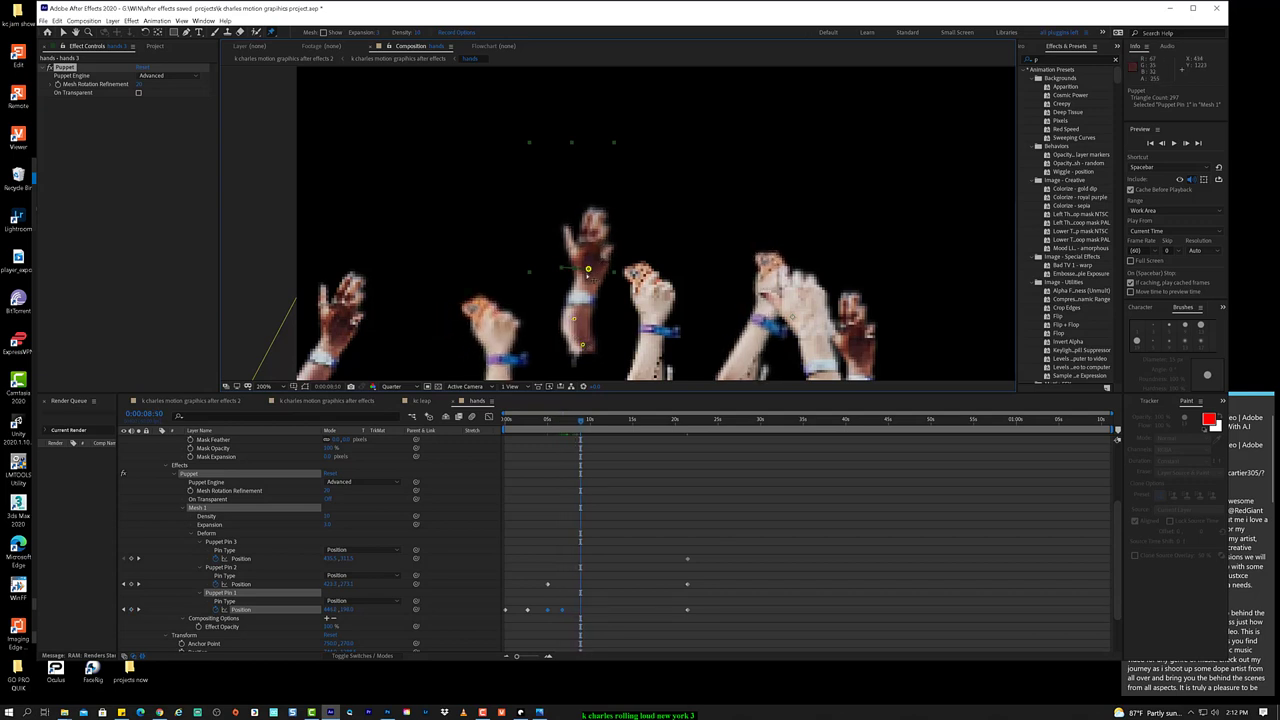
pyautogui.moveTo(590, 271)
pyautogui.mouseDown()
pyautogui.moveTo(573, 268)
pyautogui.moveTo(597, 270)
pyautogui.mouseUp()
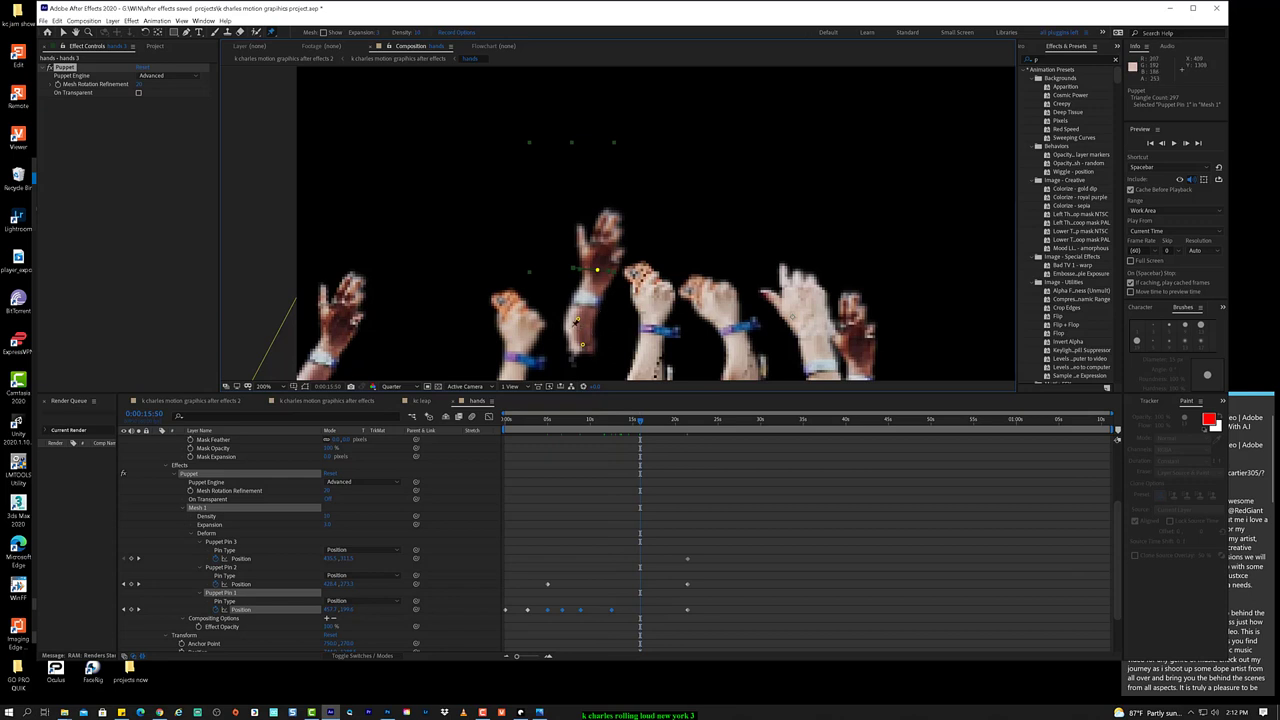
pyautogui.moveTo(577, 320); pyautogui.dragTo(591, 318)
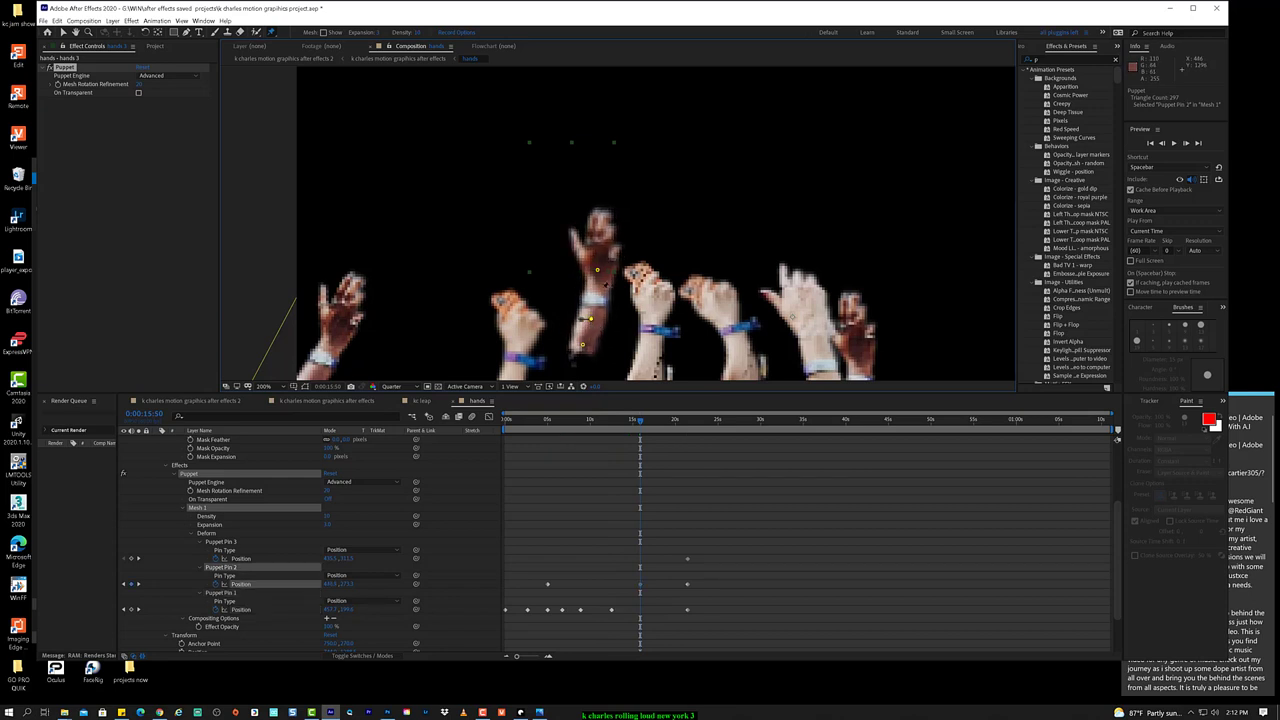
pyautogui.moveTo(597, 270); pyautogui.dragTo(606, 243)
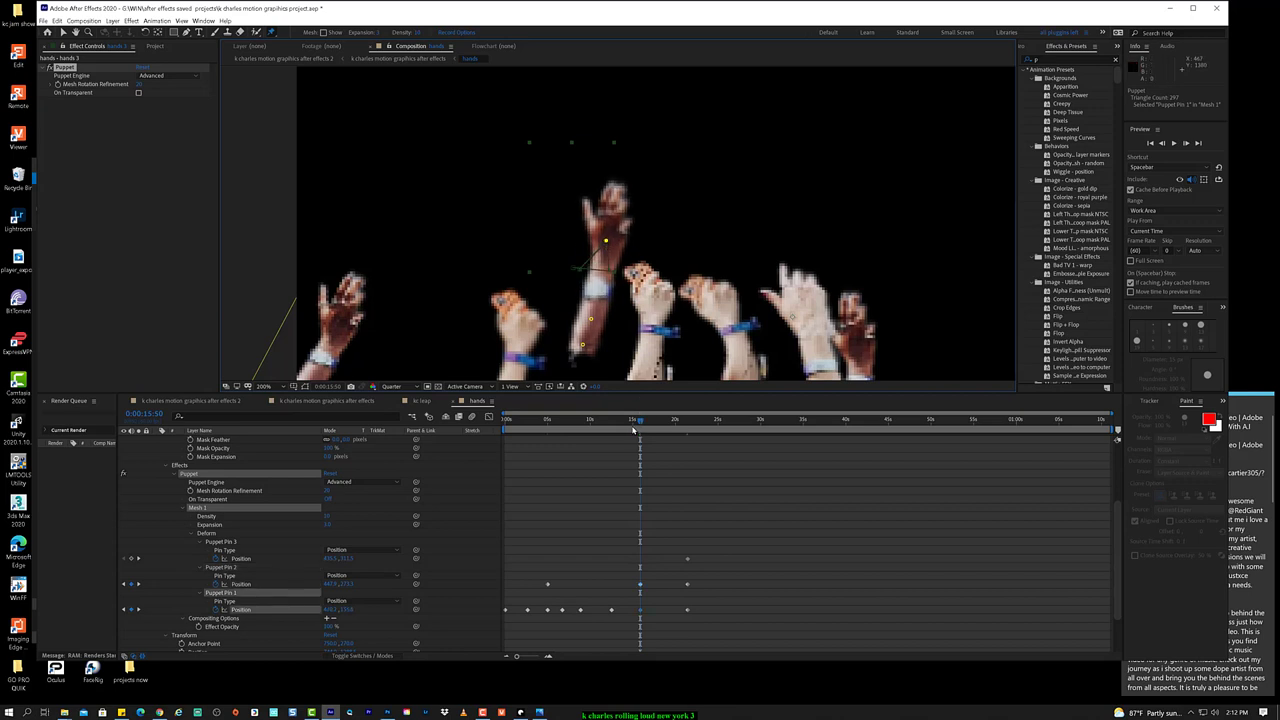
pyautogui.moveTo(640, 421); pyautogui.dragTo(709, 442)
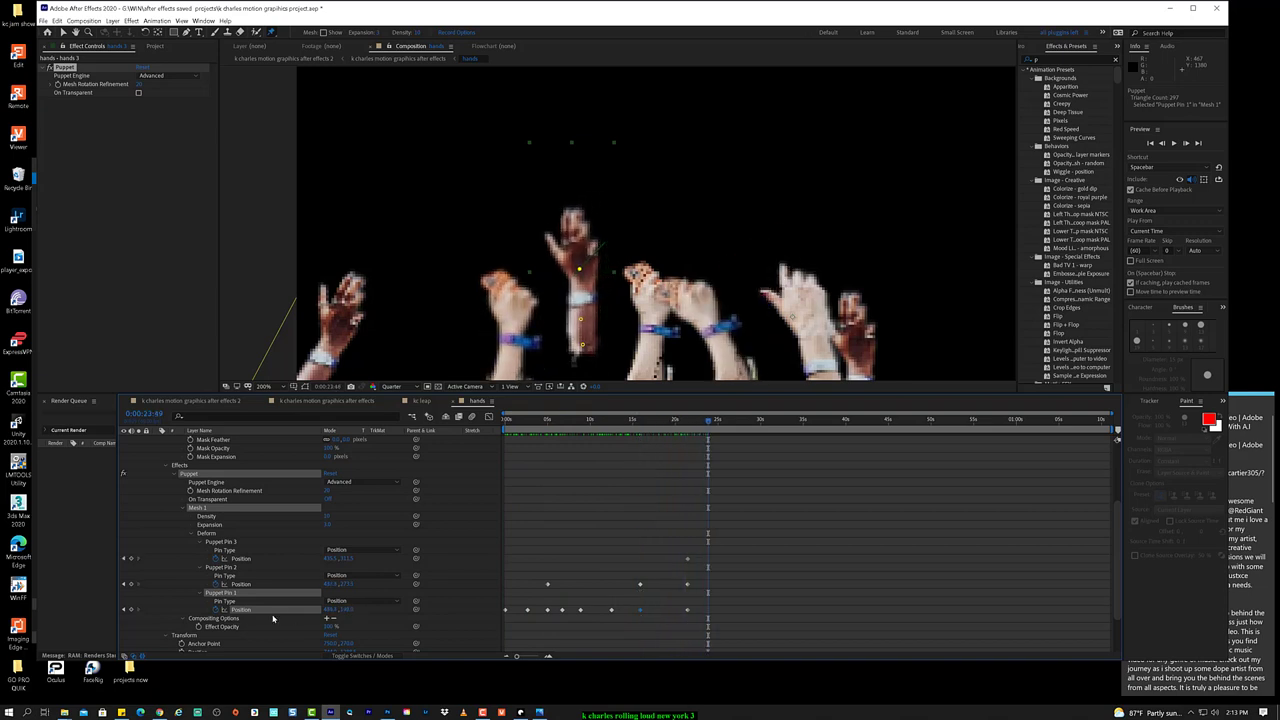
# Step: Reveal Puppet Pin 1's Position and restore its keyframes after toggling the stopwatch
pyautogui.rightClick(291, 620)
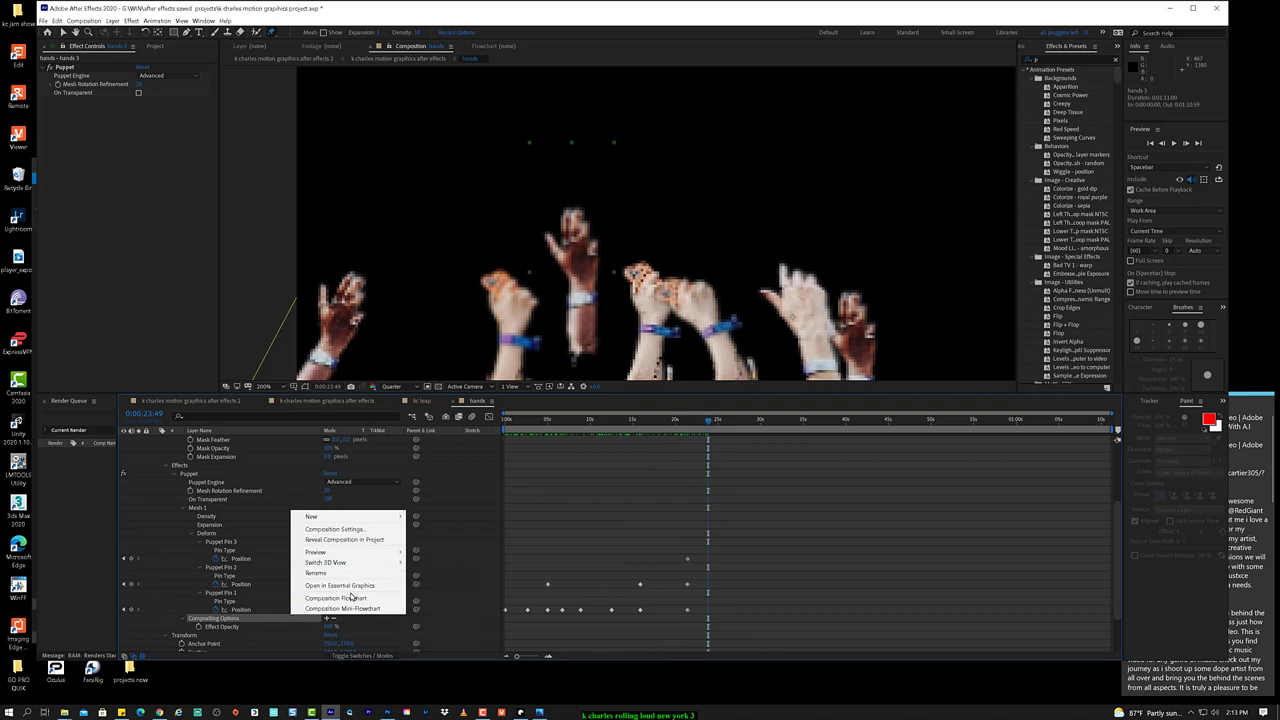
pyautogui.click(240, 610)
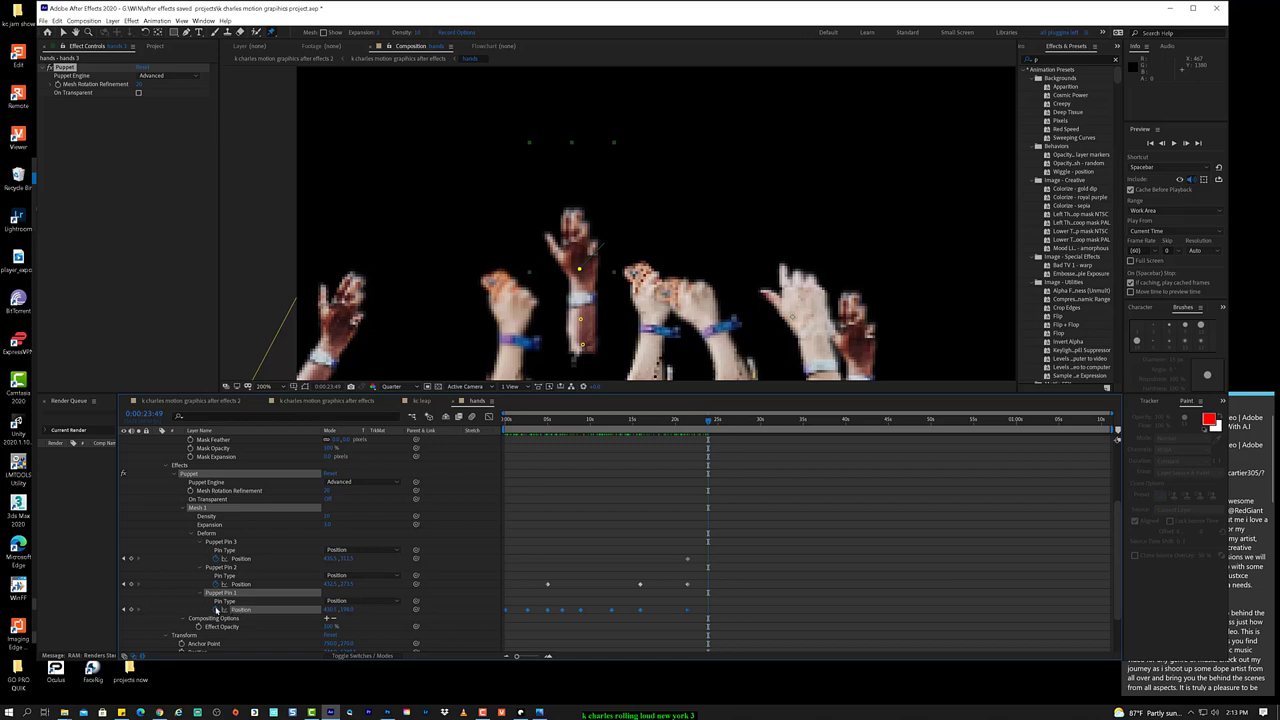
pyautogui.click(213, 610)
pyautogui.click(213, 610)
pyautogui.hotkey('ctrl', 'z')
# Step: Append loopOut() to Puppet Pin 1's Position expression and commit it
pyautogui.keyDown('alt'); pyautogui.click(219, 610); pyautogui.keyUp('alt')
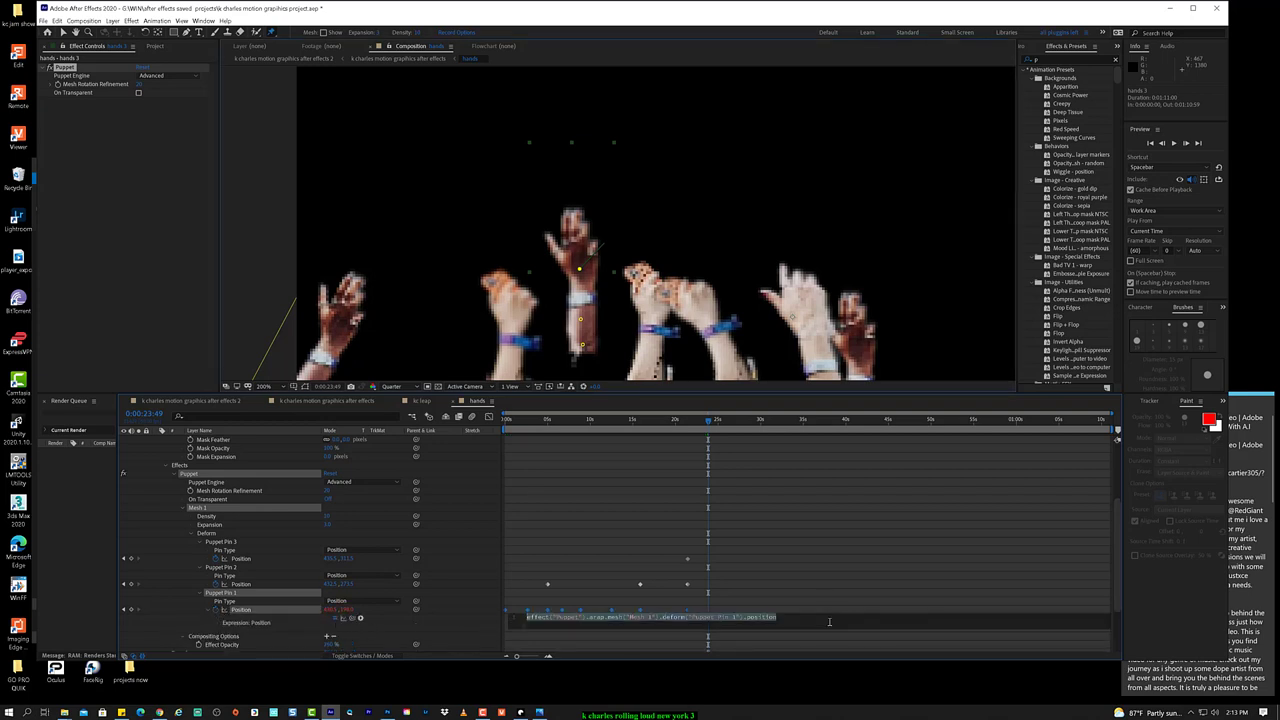
pyautogui.click(829, 621)
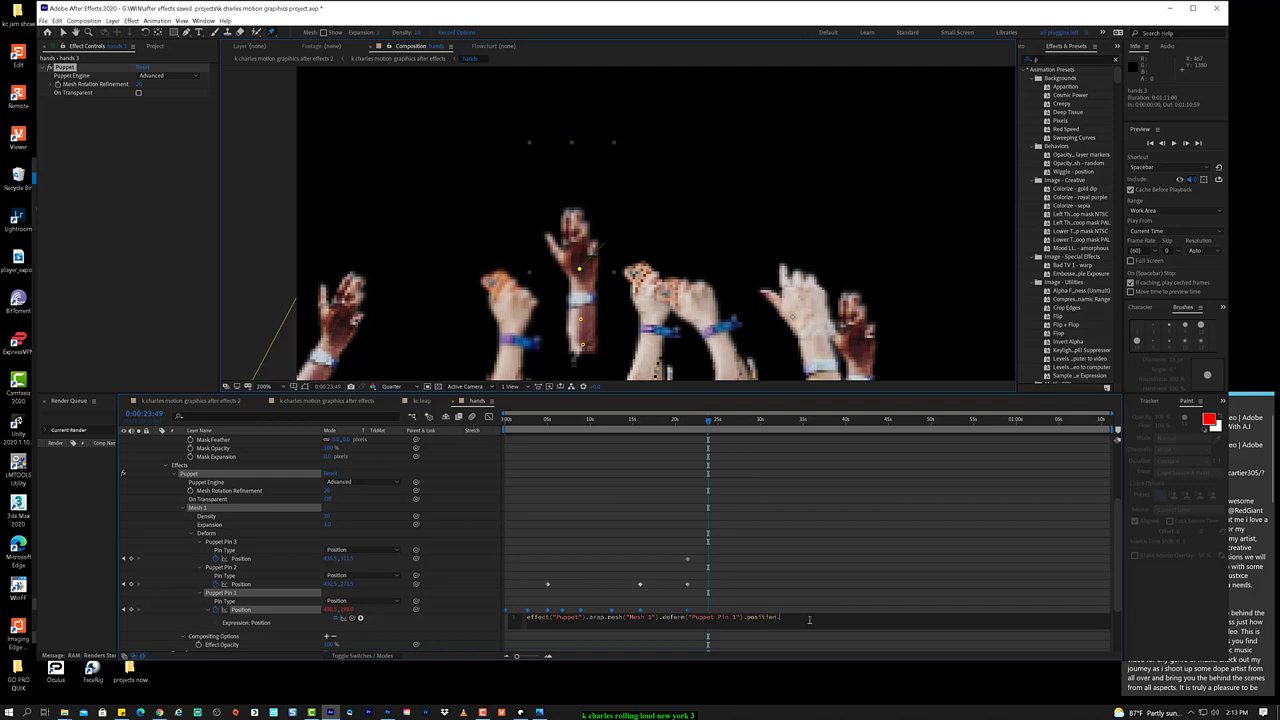
pyautogui.write('.loop')
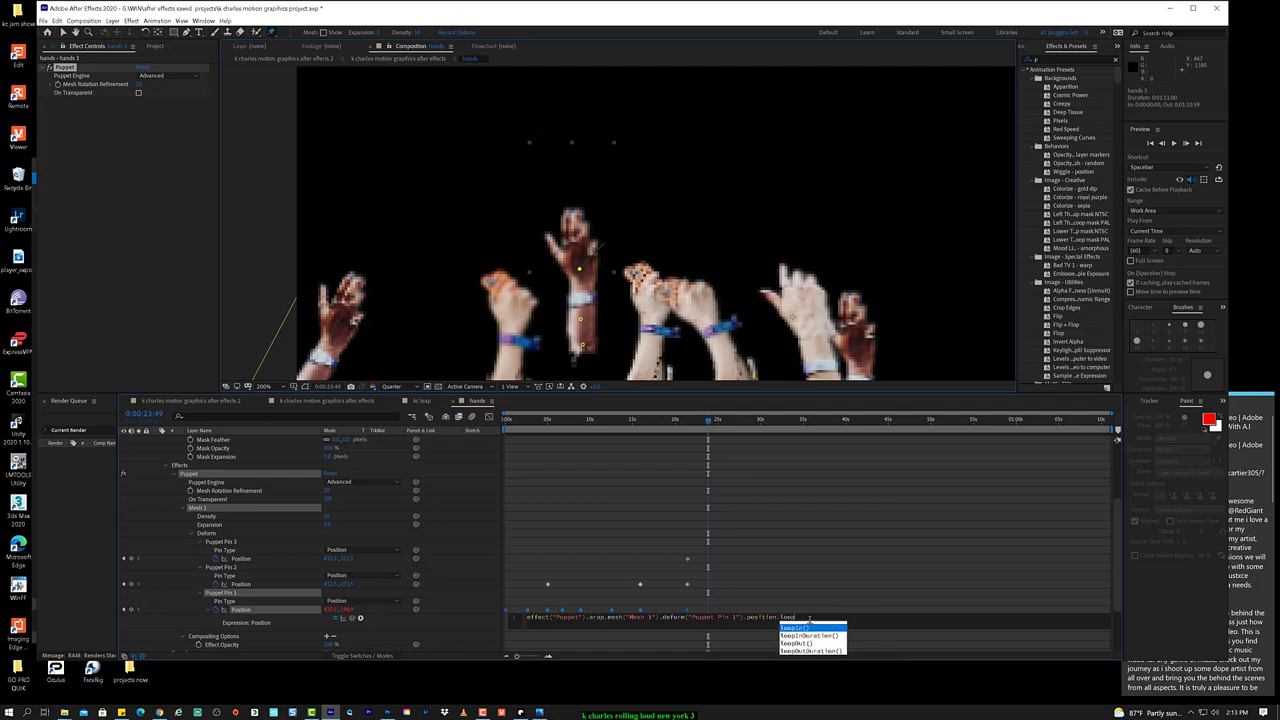
pyautogui.press('Down')
pyautogui.press('Down')
pyautogui.press('Return')
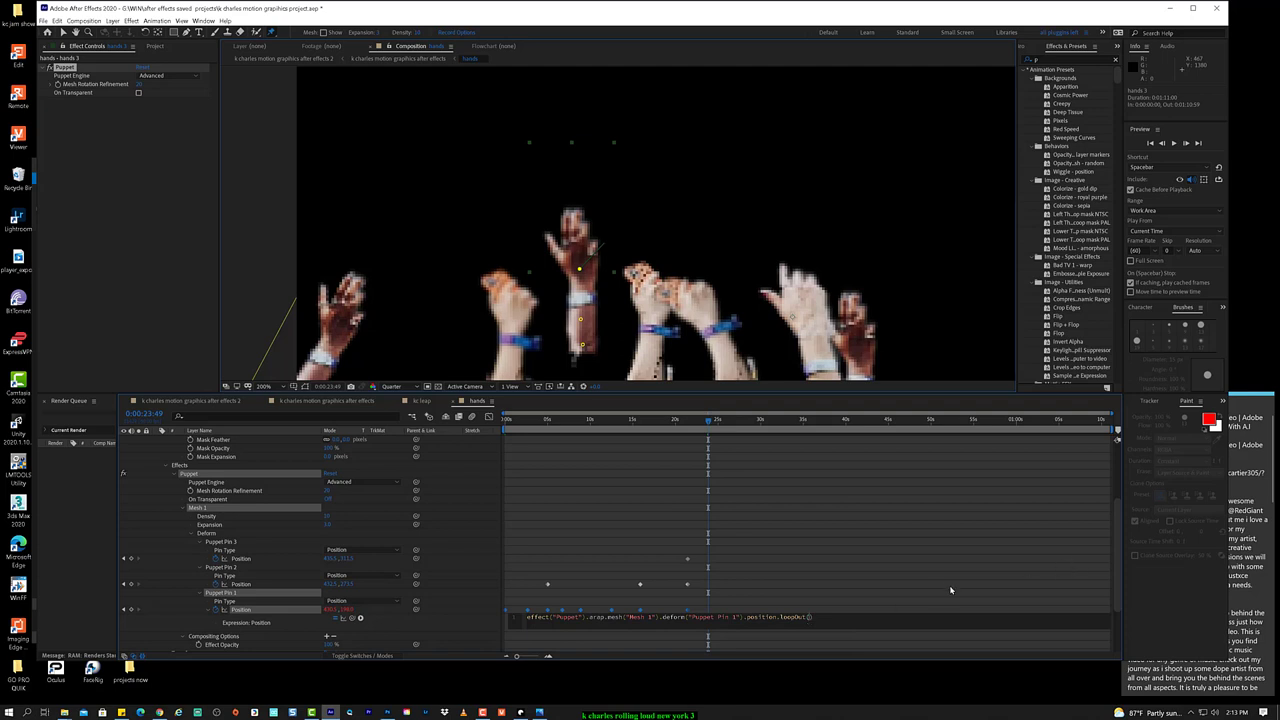
pyautogui.click(816, 622)
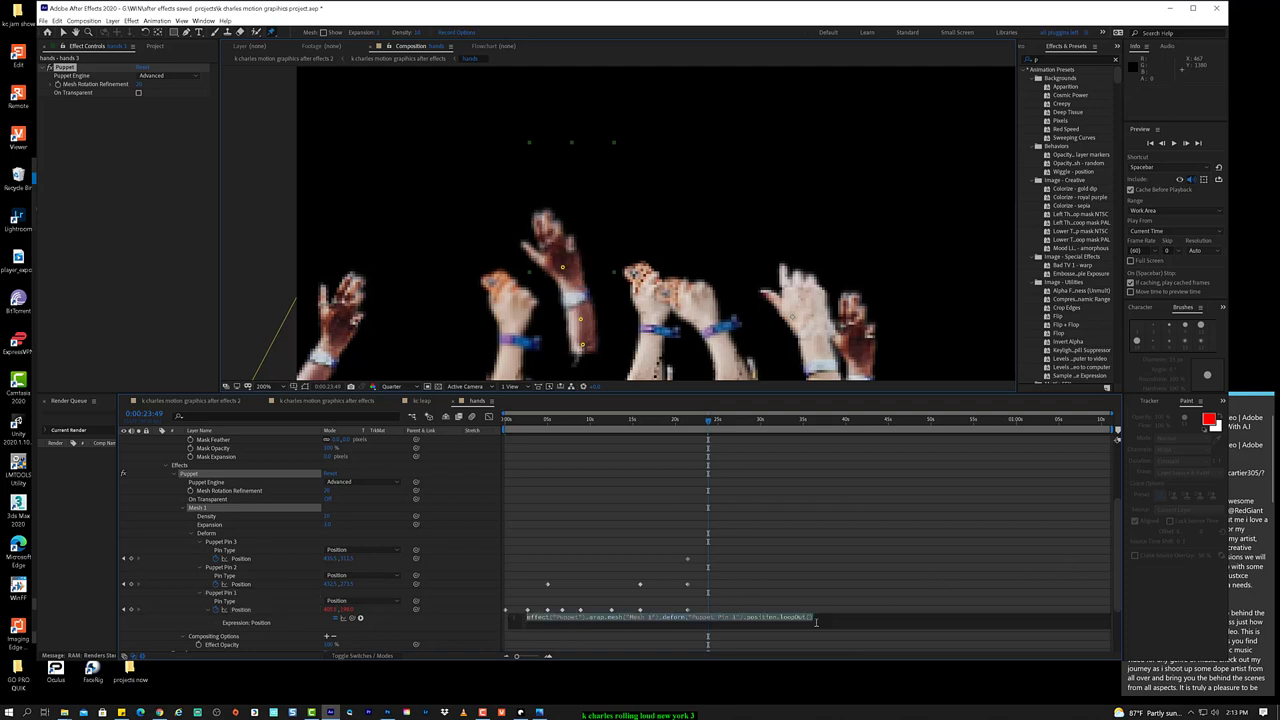
pyautogui.click(845, 576)
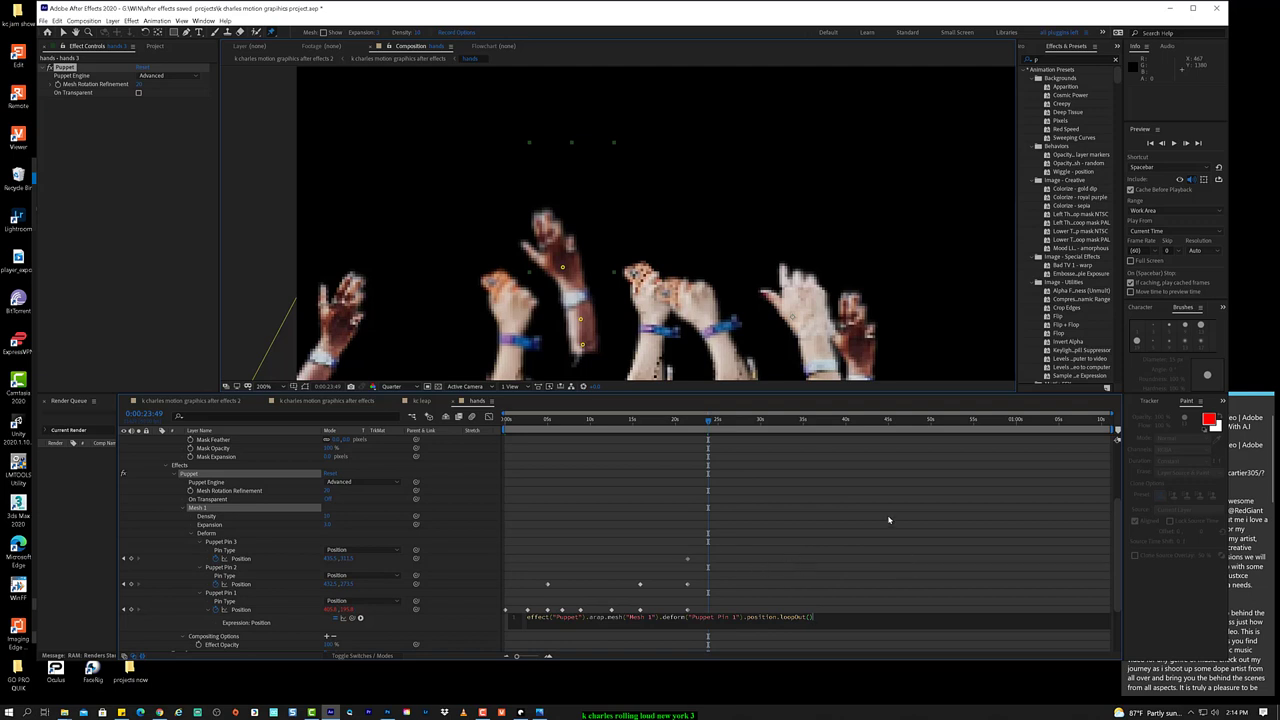
pyautogui.moveTo(712, 420); pyautogui.dragTo(996, 435)
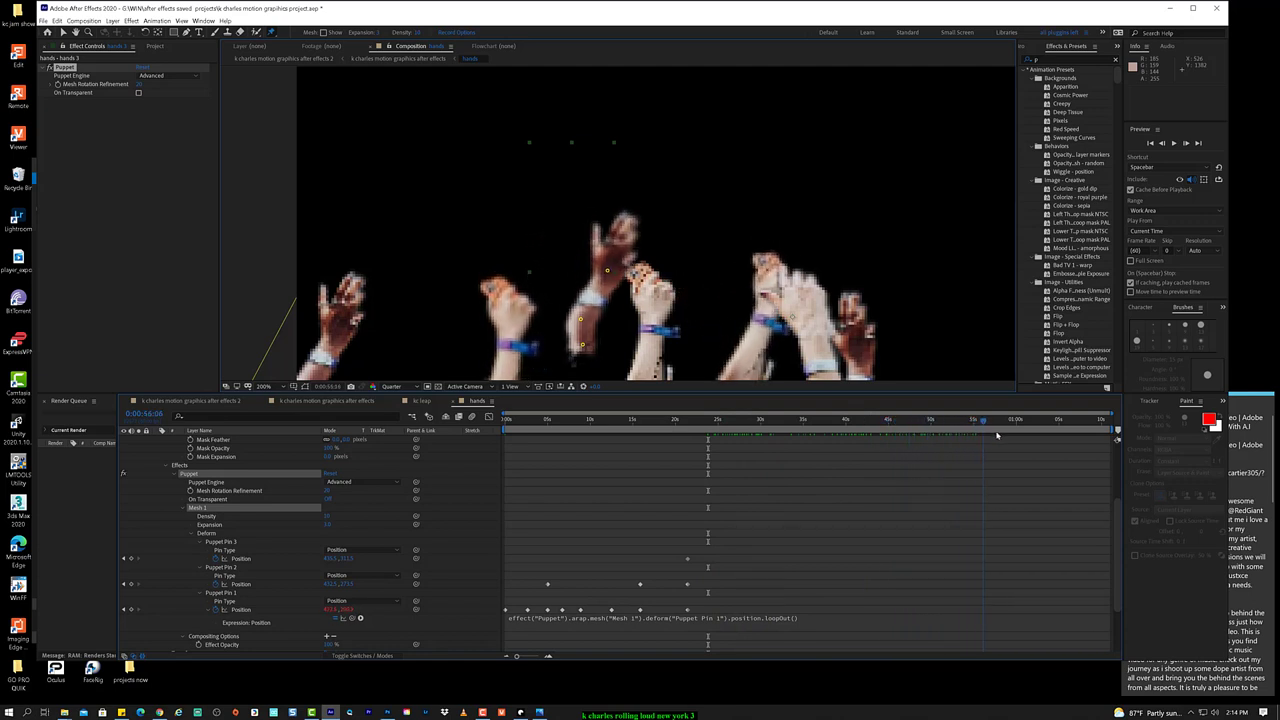
pyautogui.press('Home')
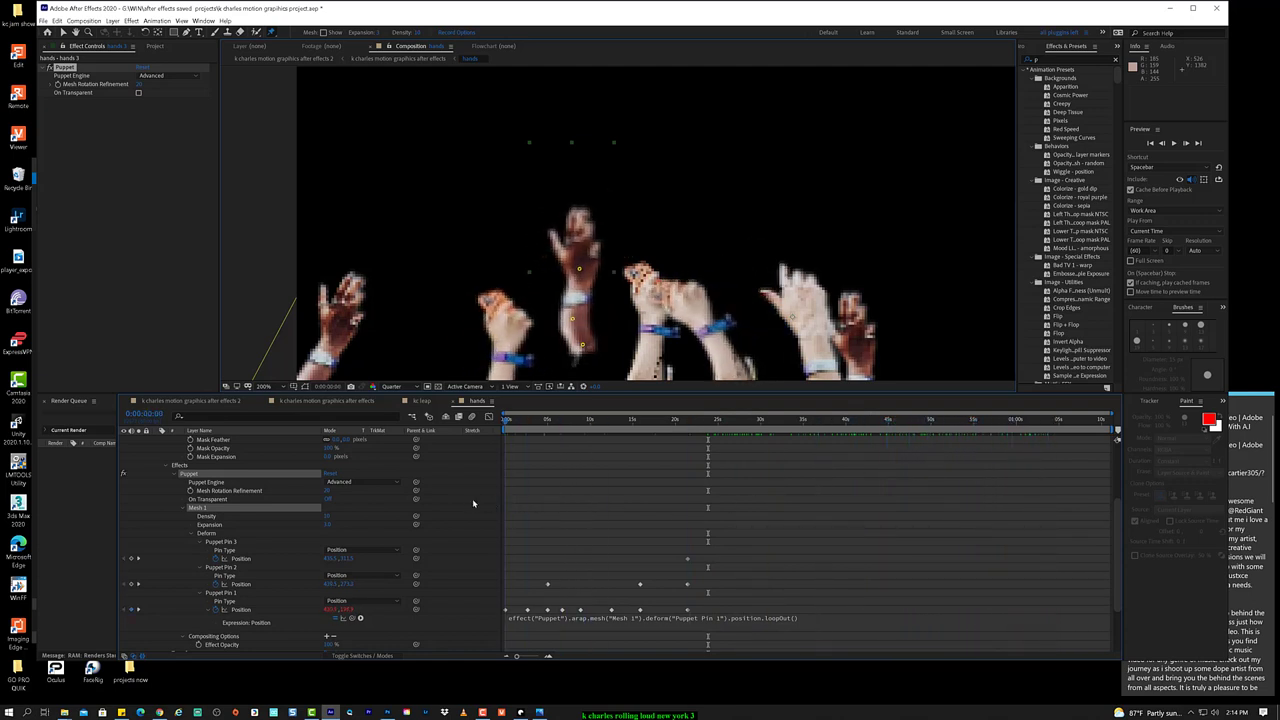
pyautogui.moveTo(473, 503); pyautogui.dragTo(786, 516)
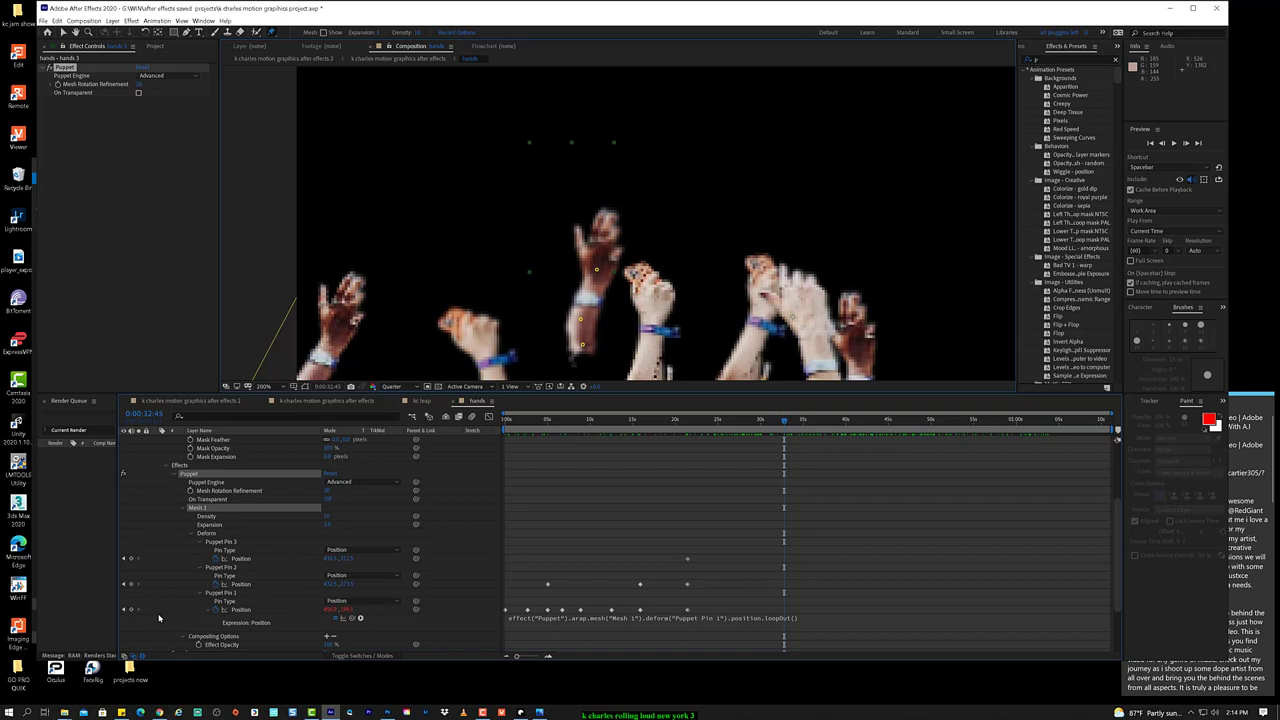
# Step: Add a loopOut() expression to Puppet Pin 2's Position and commit it
pyautogui.keyDown('alt'); pyautogui.click(216, 584); pyautogui.keyUp('alt')
pyautogui.click(804, 590)
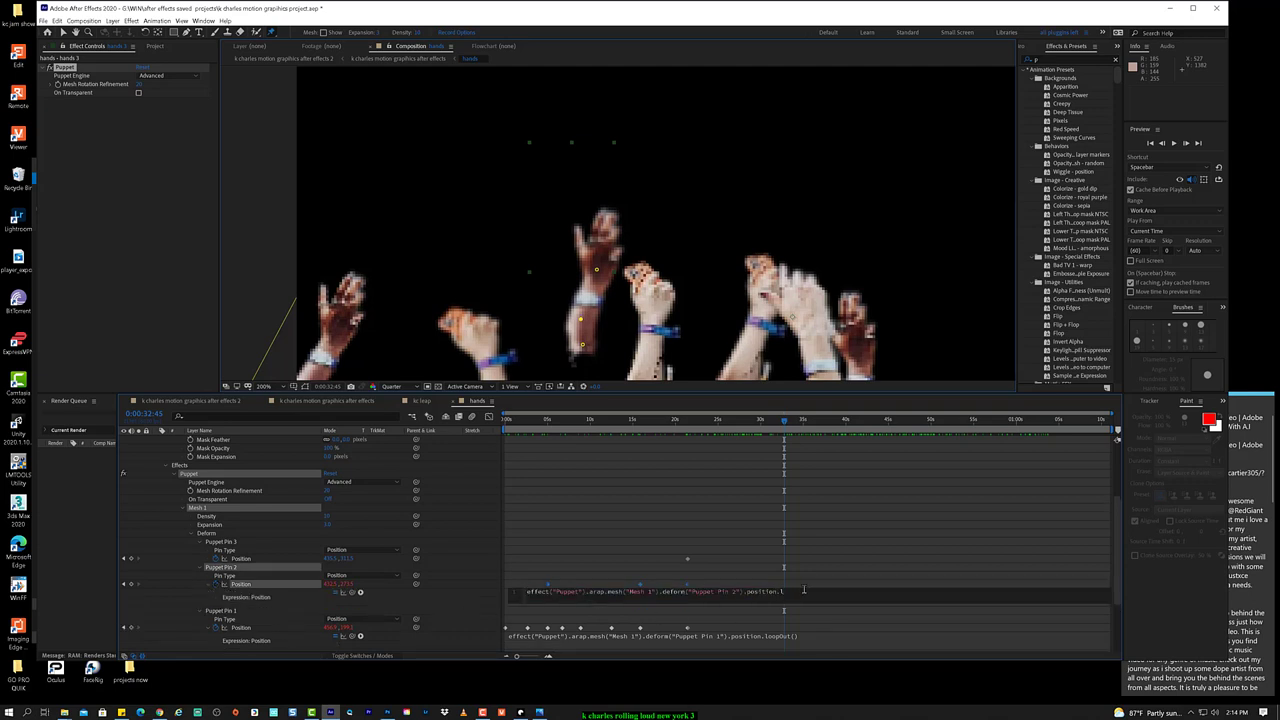
pyautogui.write('.loo')
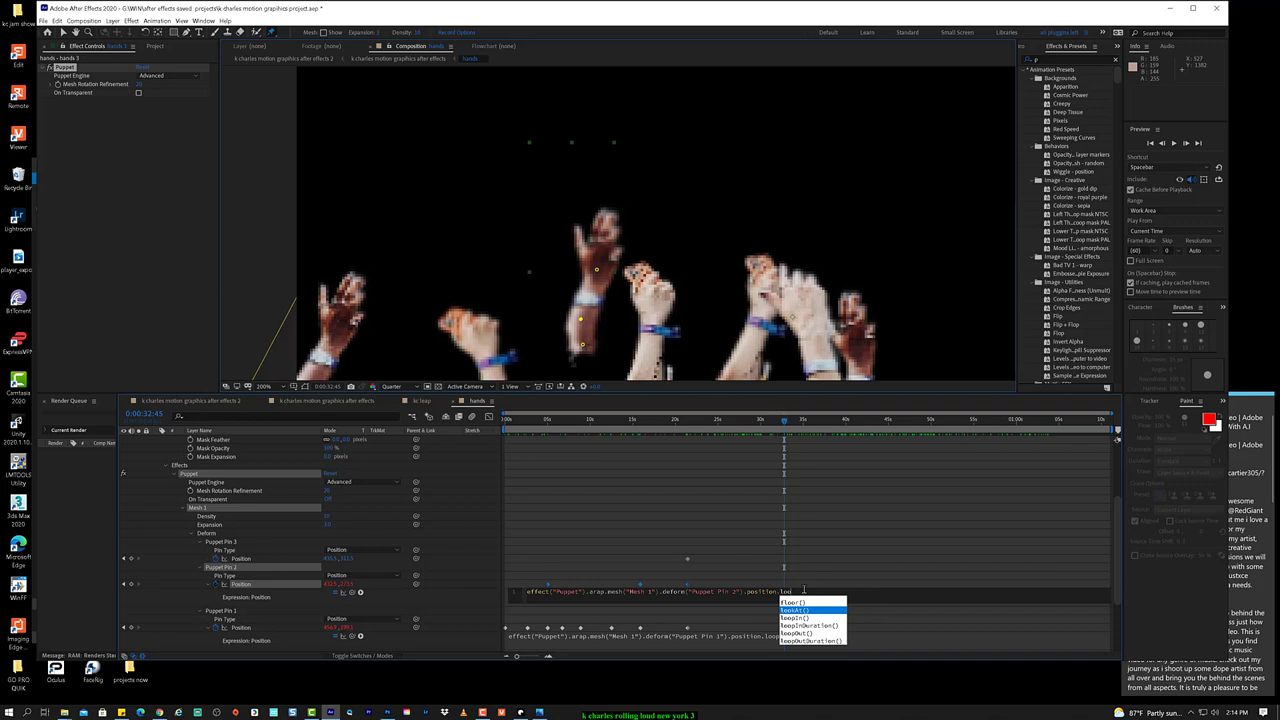
pyautogui.press('Down')
pyautogui.press('Down')
pyautogui.press('Down')
pyautogui.press('Return')
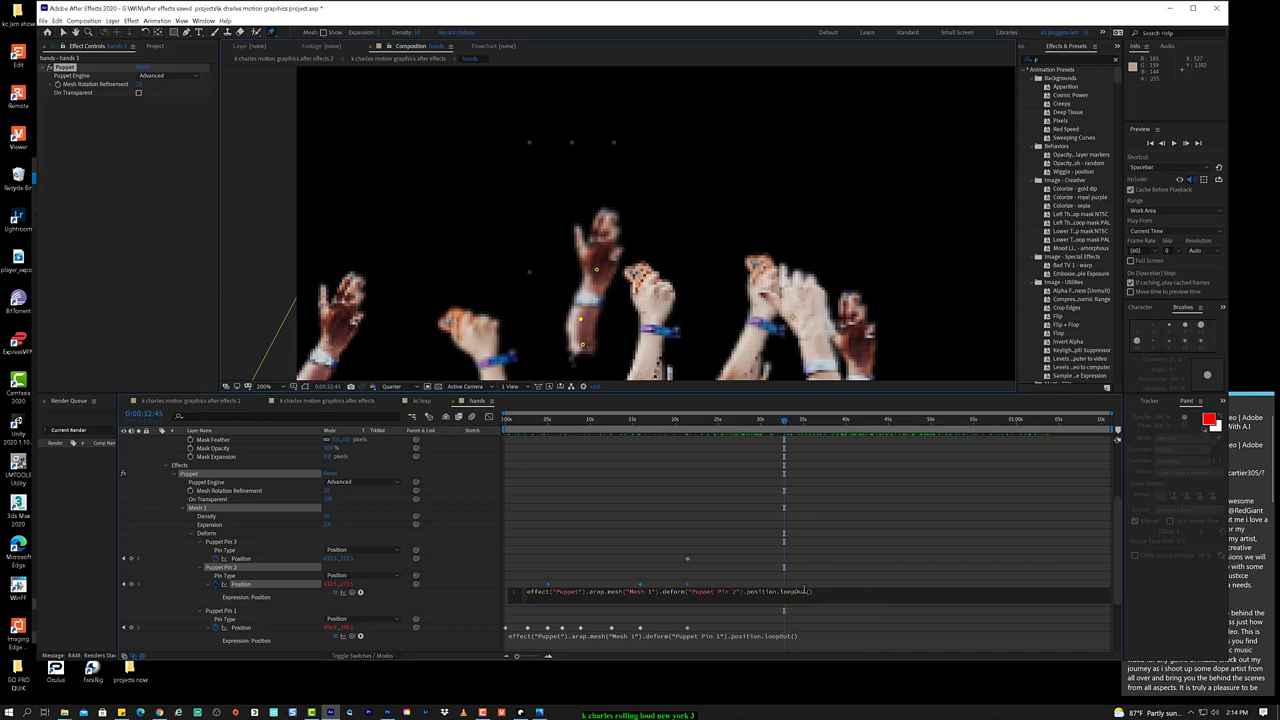
pyautogui.click(785, 580)
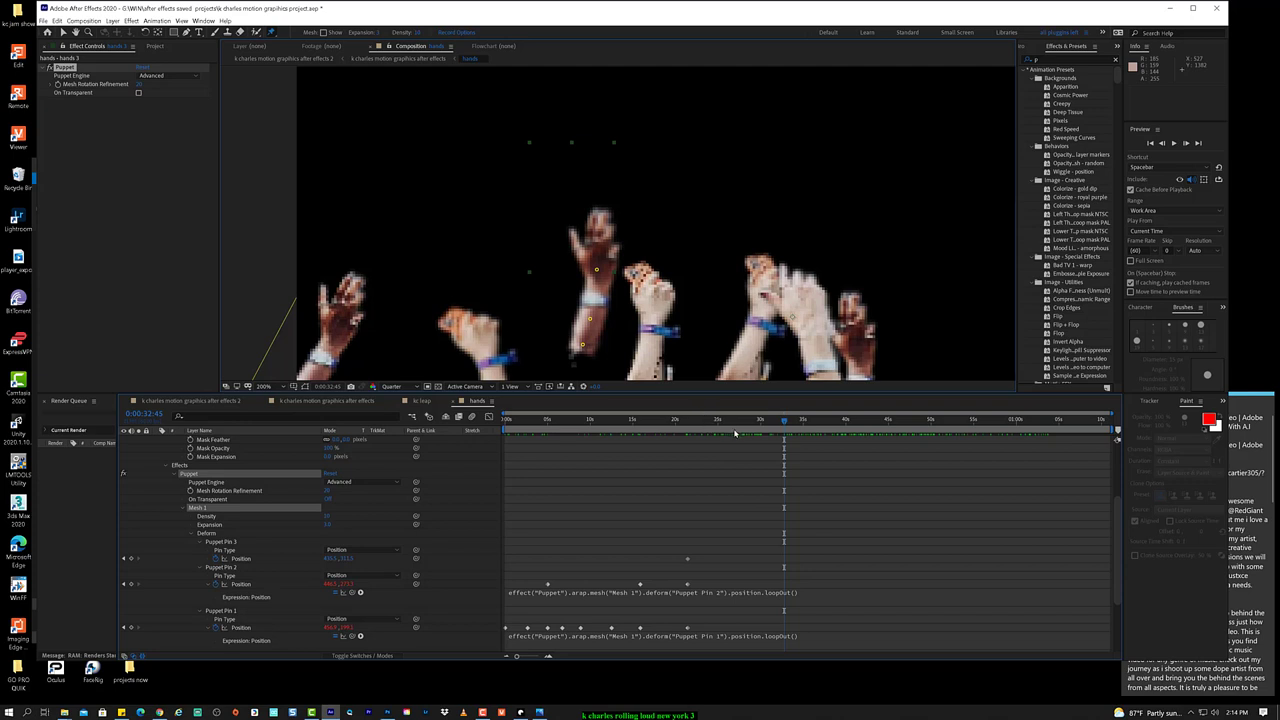
# Step: Scrub back to about 20 seconds and inspect the Pin 1 and Pin 2 Position keyframes
pyautogui.moveTo(781, 421); pyautogui.dragTo(683, 493)
pyautogui.rightClick(683, 493)
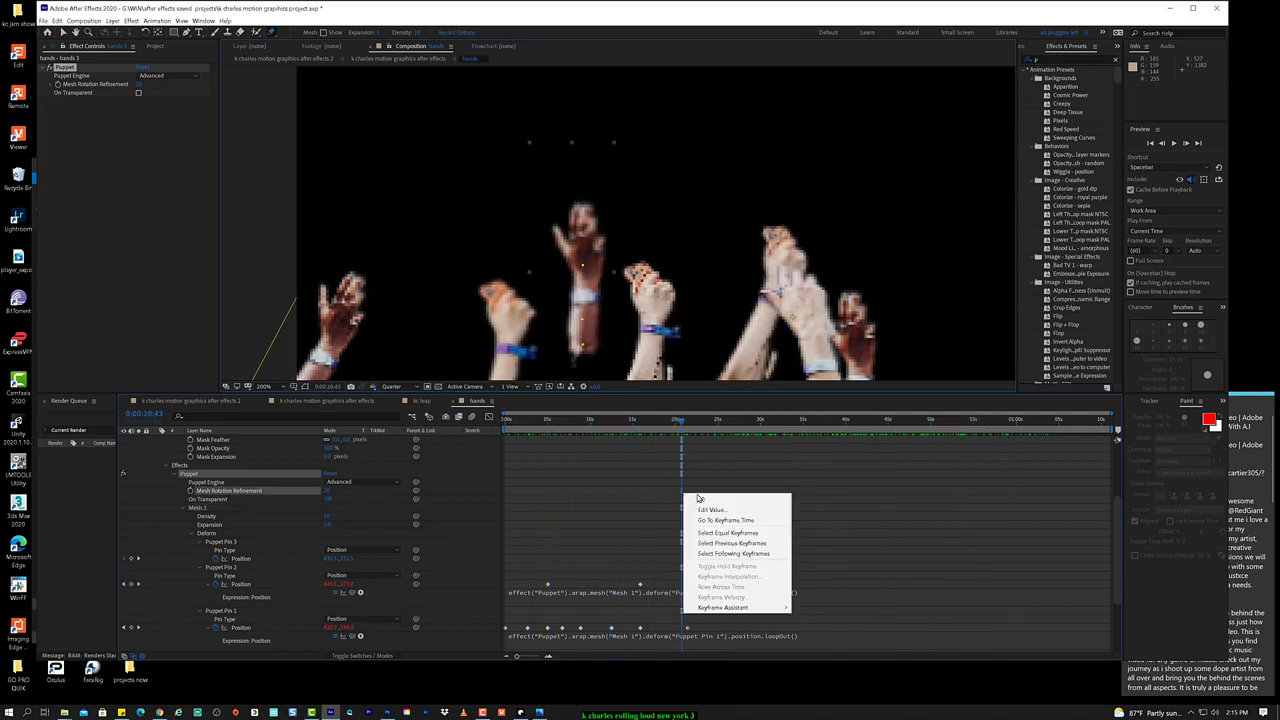
pyautogui.click(604, 492)
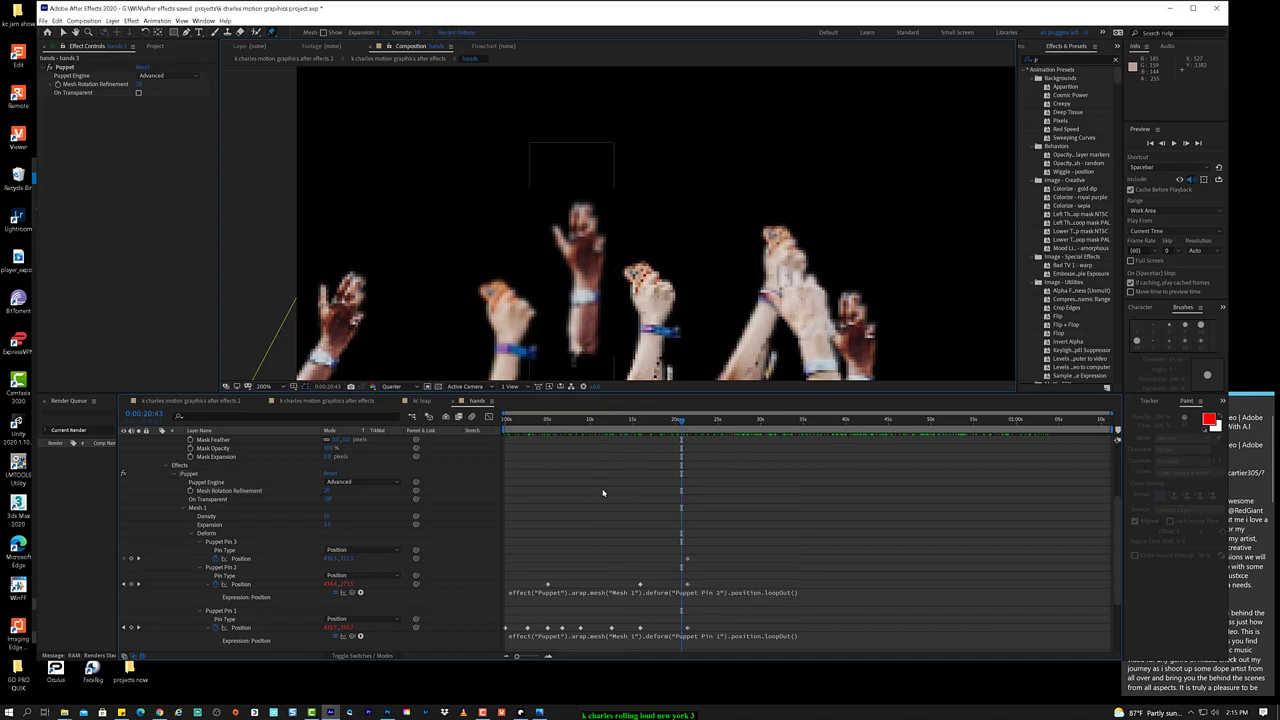
pyautogui.click(260, 587)
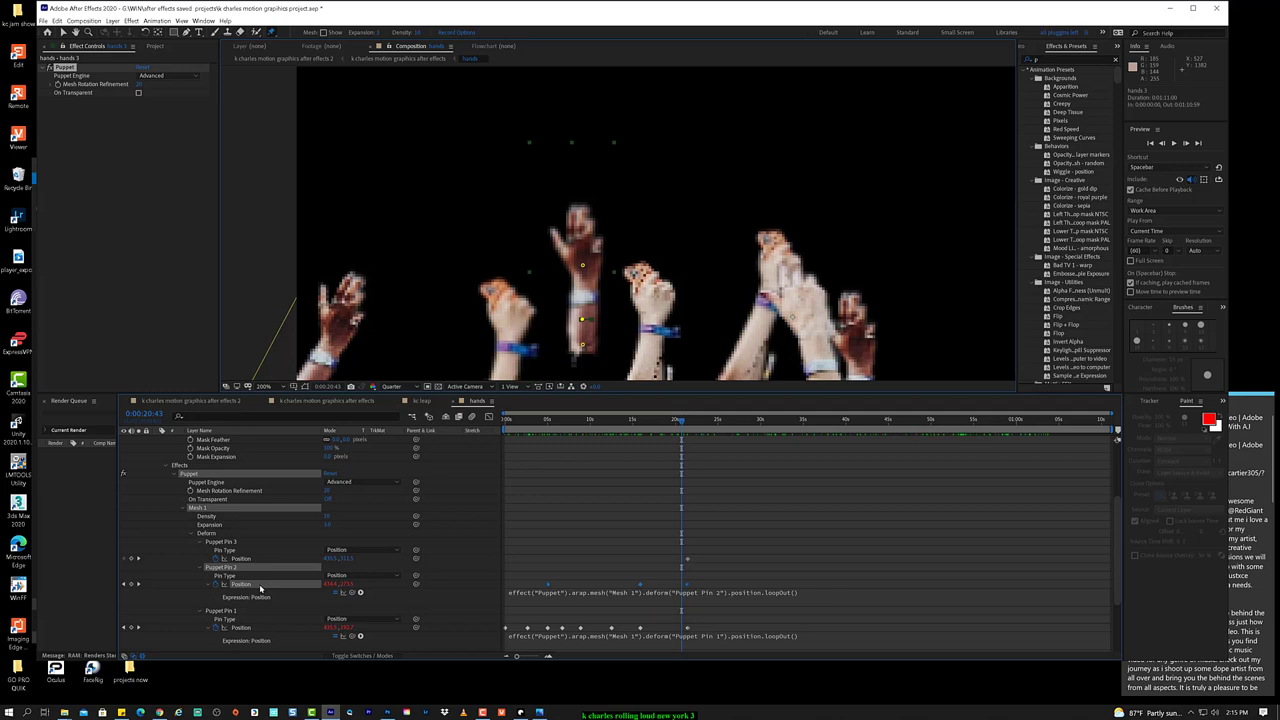
pyautogui.click(240, 627)
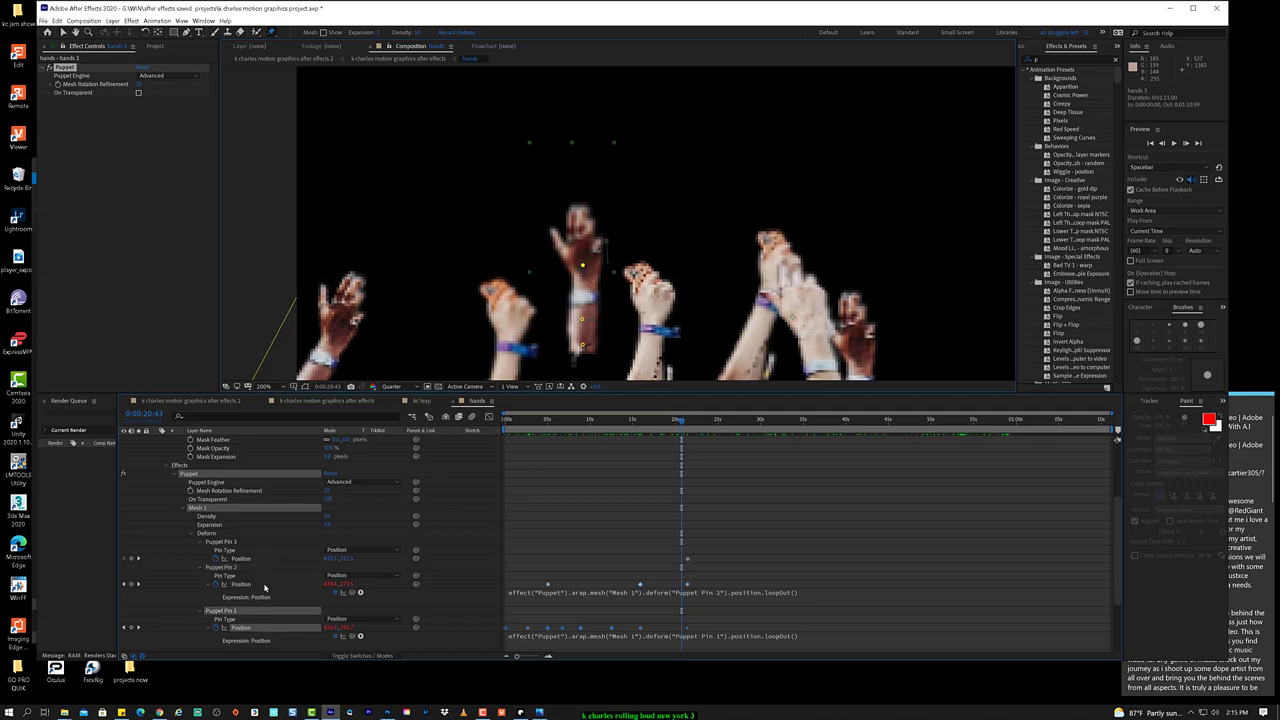
pyautogui.click(264, 586)
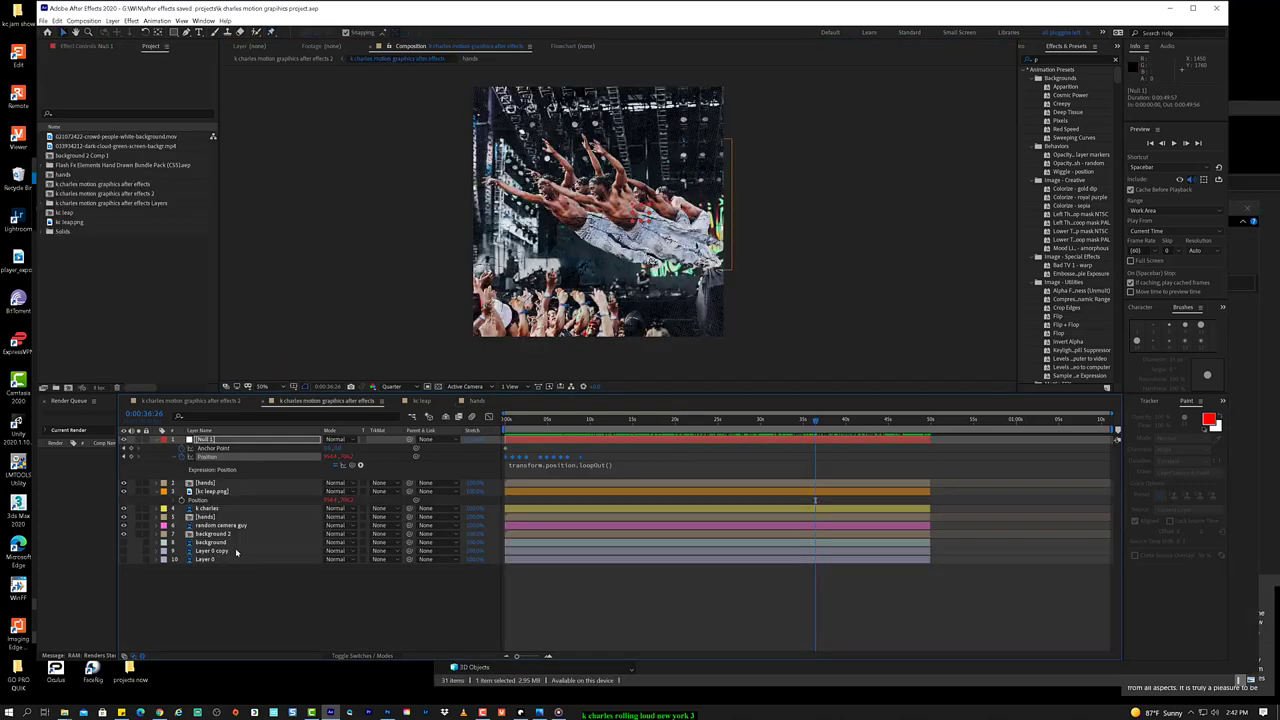
# Step: Select Null 1's Anchor Point, scrub near the start, and pre-compose single kc leap.png
pyautogui.click(244, 450)
pyautogui.moveTo(531, 427); pyautogui.dragTo(489, 463)
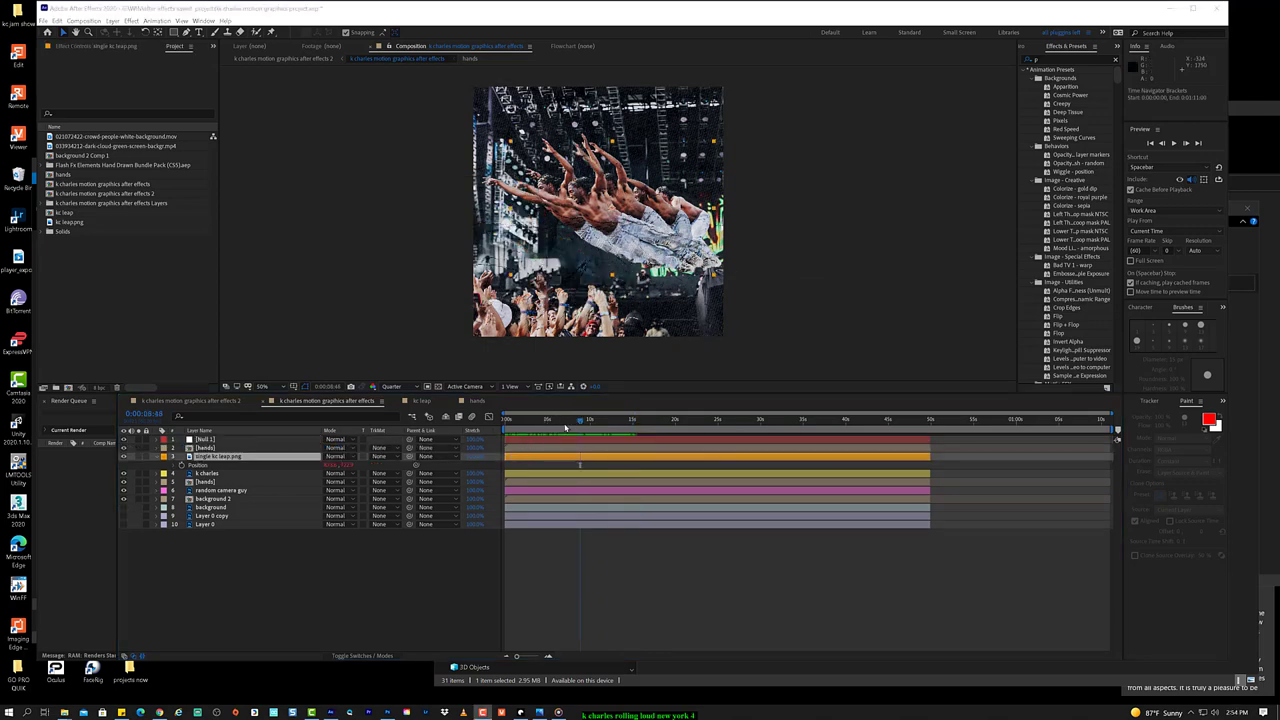
pyautogui.moveTo(565, 428); pyautogui.dragTo(678, 429)
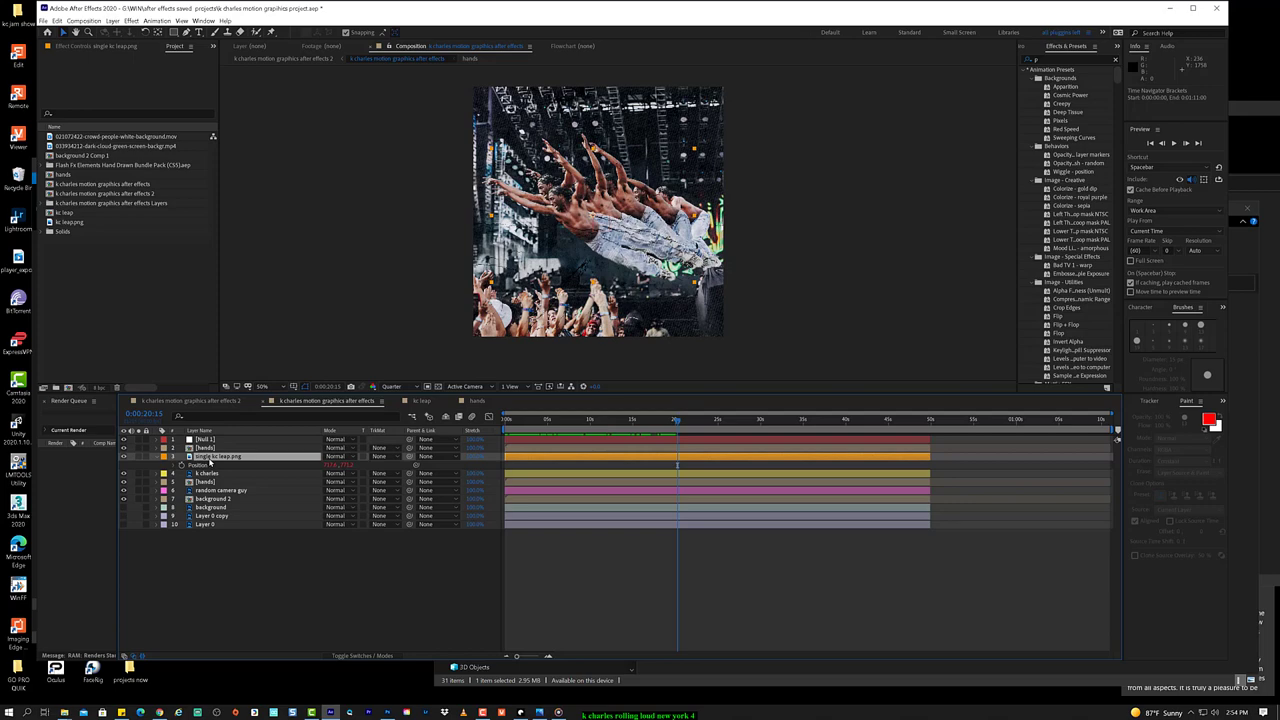
pyautogui.hotkey('ctrl', 'shift', 'c')
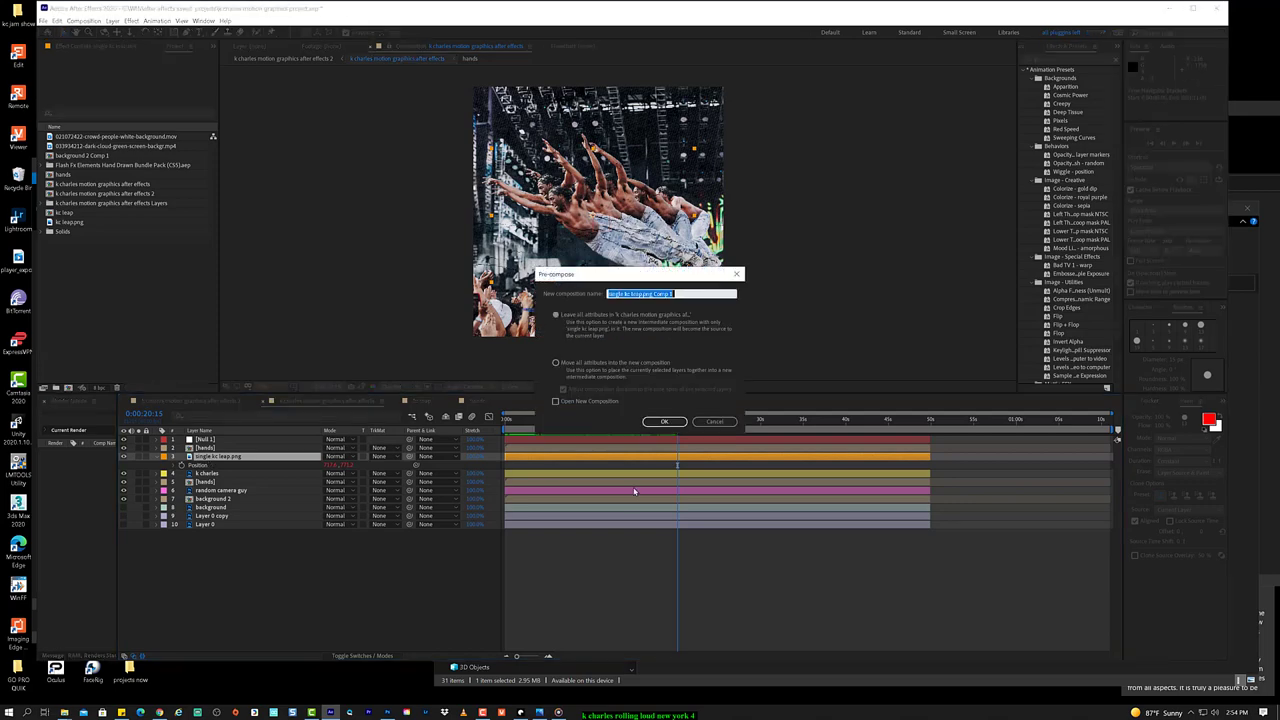
# Step: Cancel Pre-compose, duplicate single kc leap.png, and move the original just above background
pyautogui.click(684, 421)
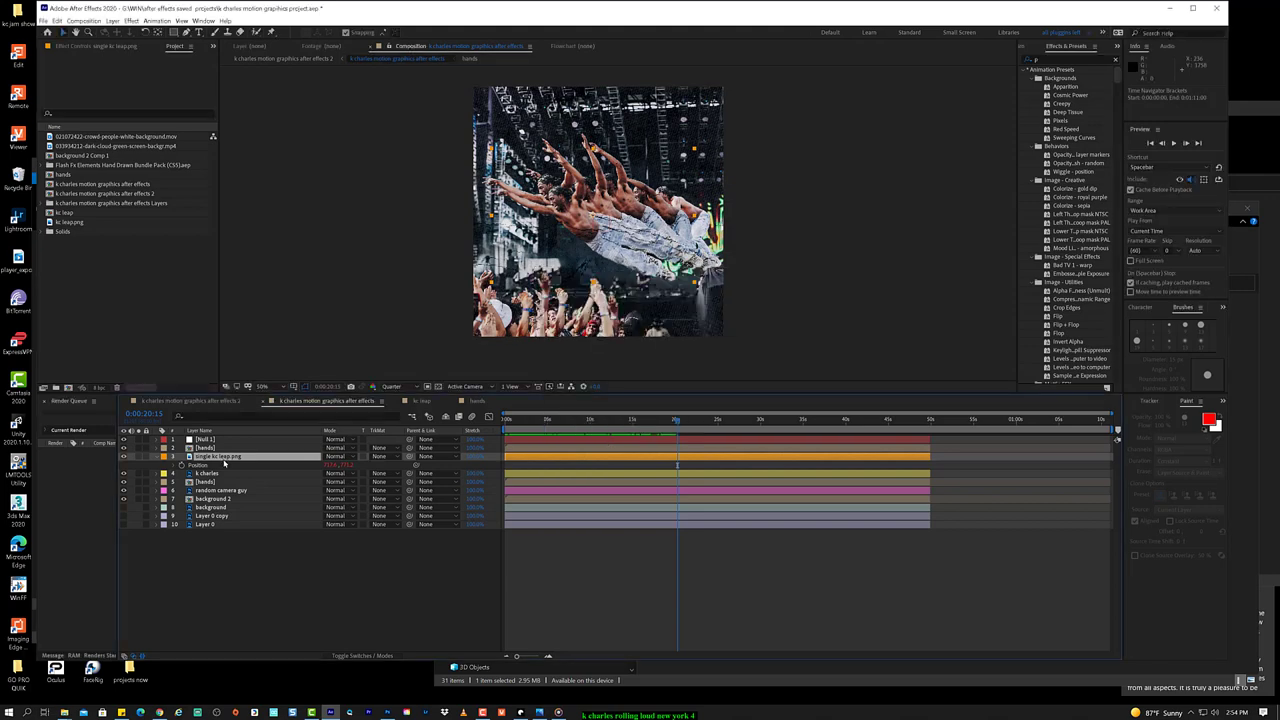
pyautogui.hotkey('ctrl', 'd')
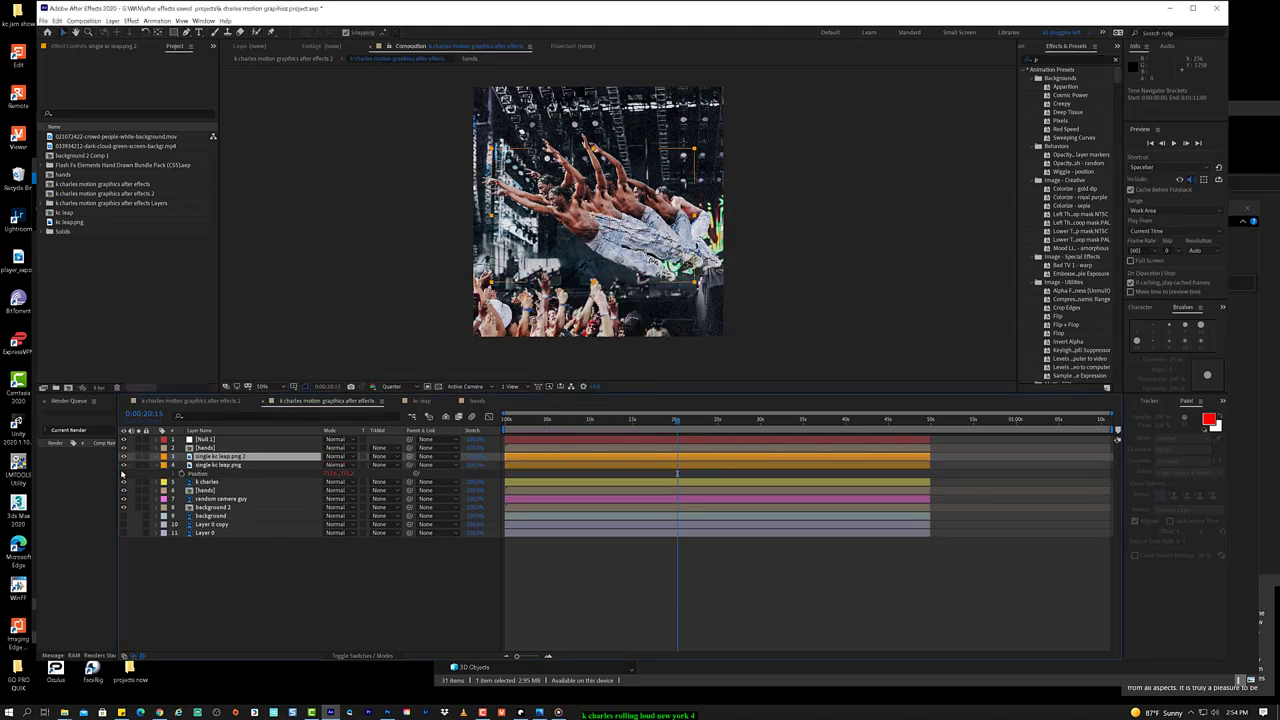
pyautogui.moveTo(200, 465); pyautogui.dragTo(147, 543)
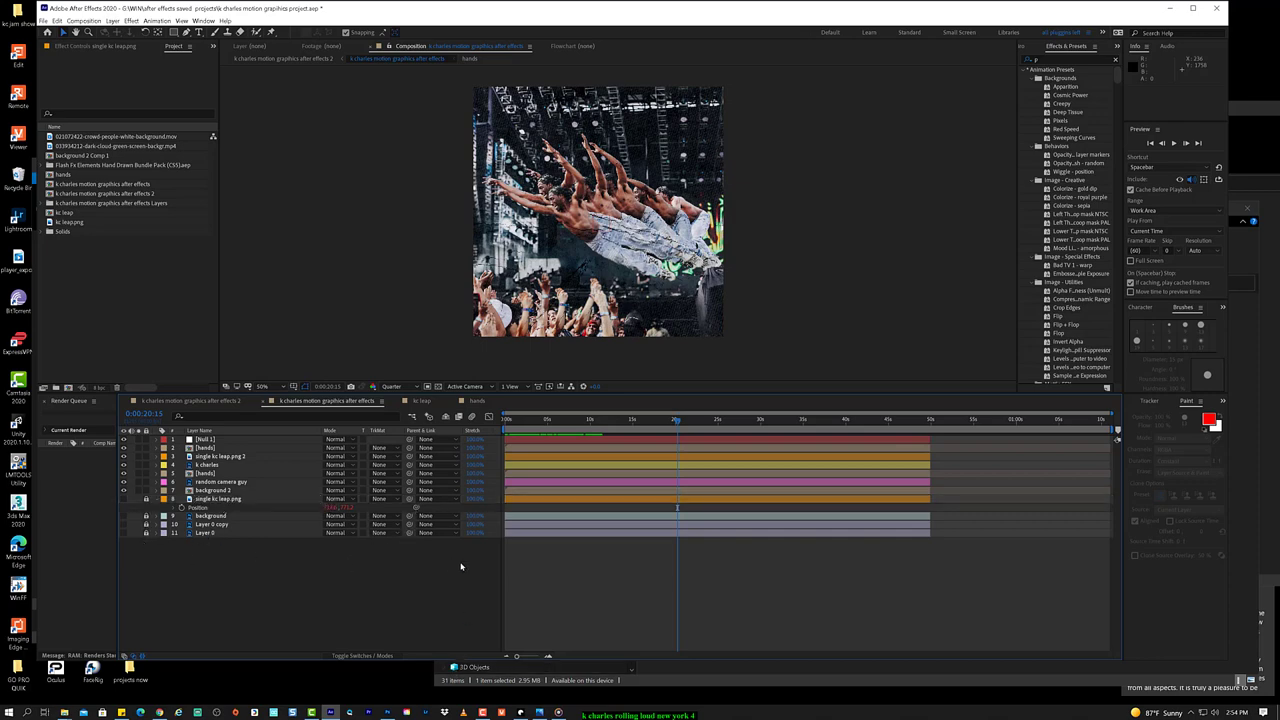
# Step: Hide the shy background layers from the timeline and save the project
pyautogui.click(360, 655)
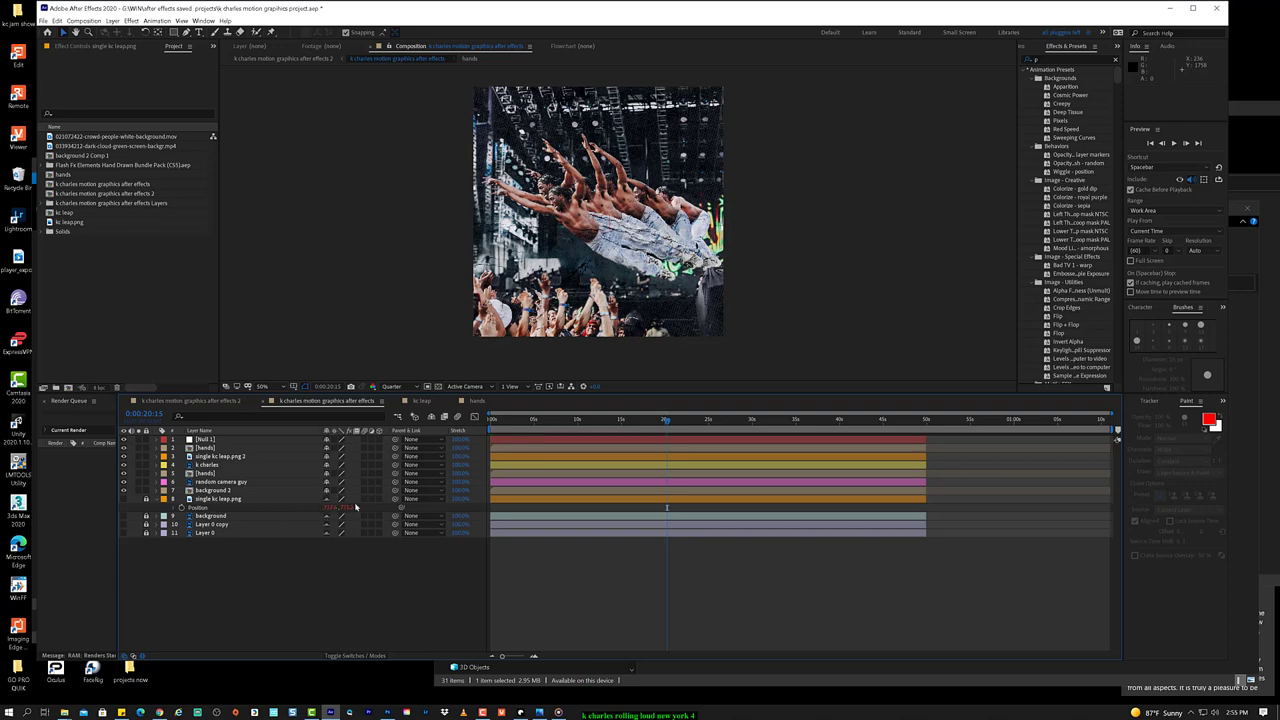
pyautogui.click(431, 416)
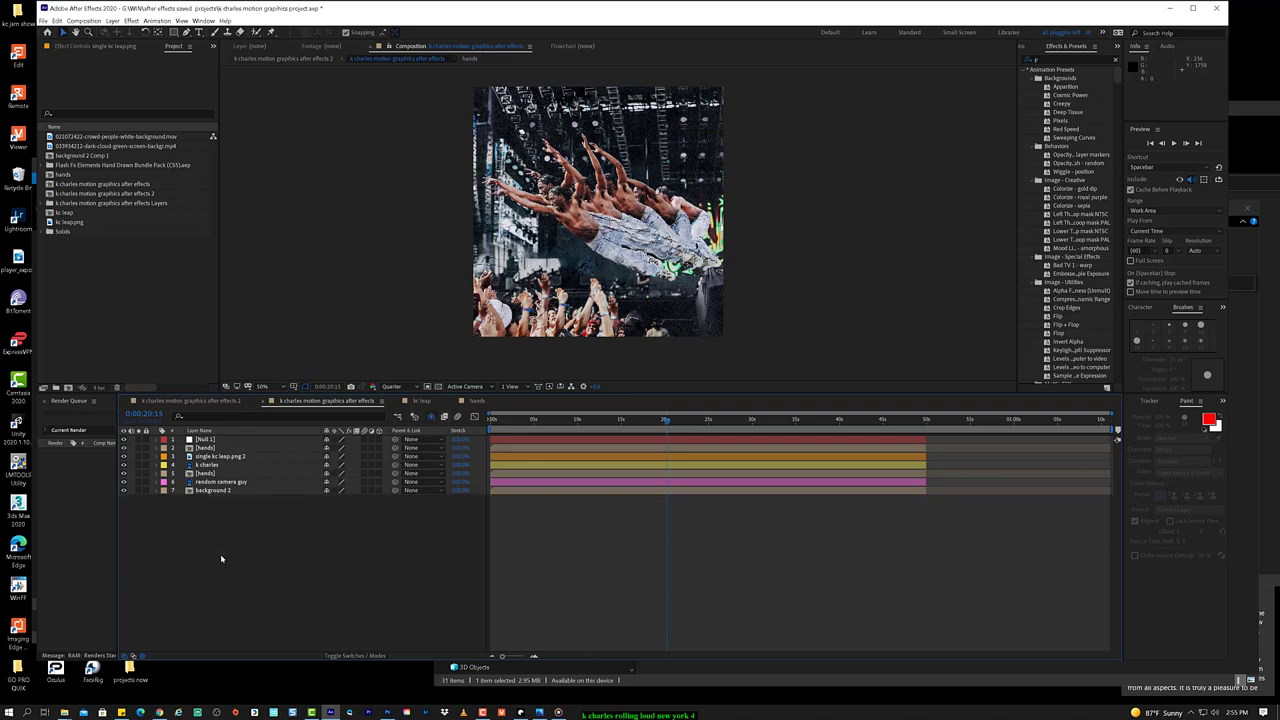
pyautogui.hotkey('ctrl', 's')
# Step: Preview the composition from the start to about 10 seconds, then select the [hands] layer
pyautogui.click(511, 420)
pyautogui.press('space')
pyautogui.moveTo(513, 426); pyautogui.dragTo(740, 430)
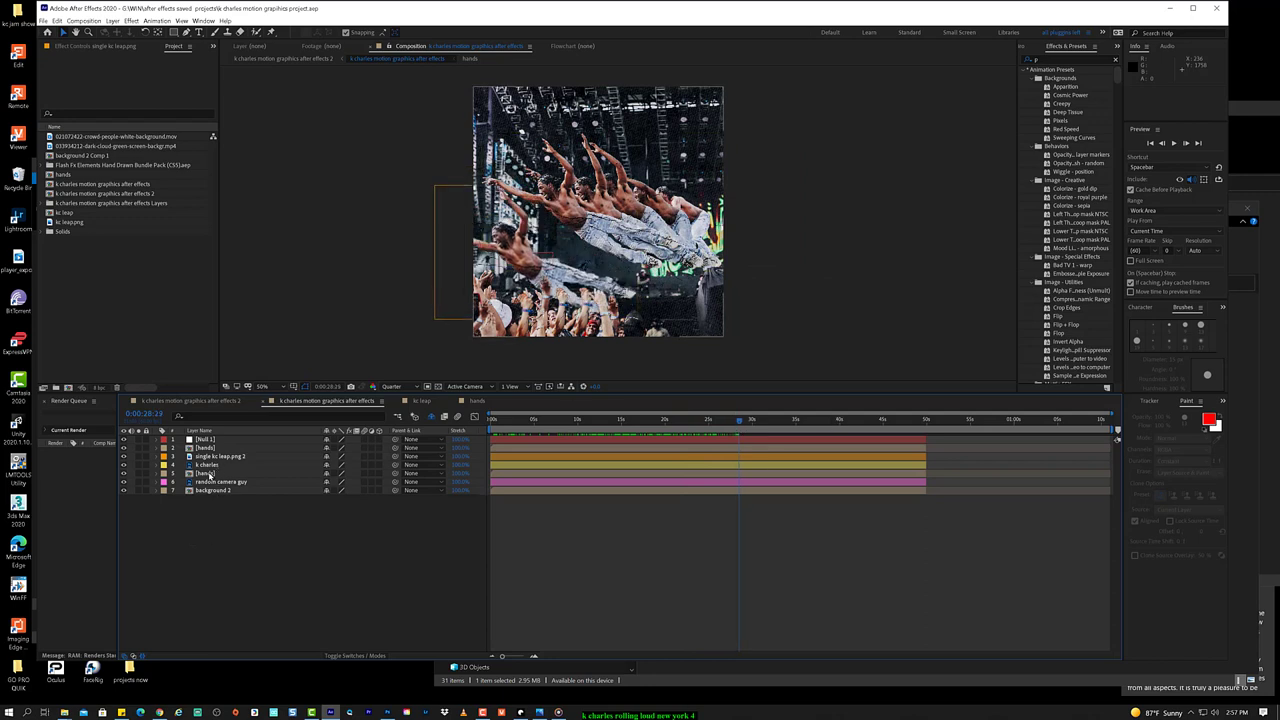
pyautogui.click(207, 473)
# Step: Open the hands precomp and add crowd-people-white-background.mov to its timeline
pyautogui.doubleClick(207, 473)
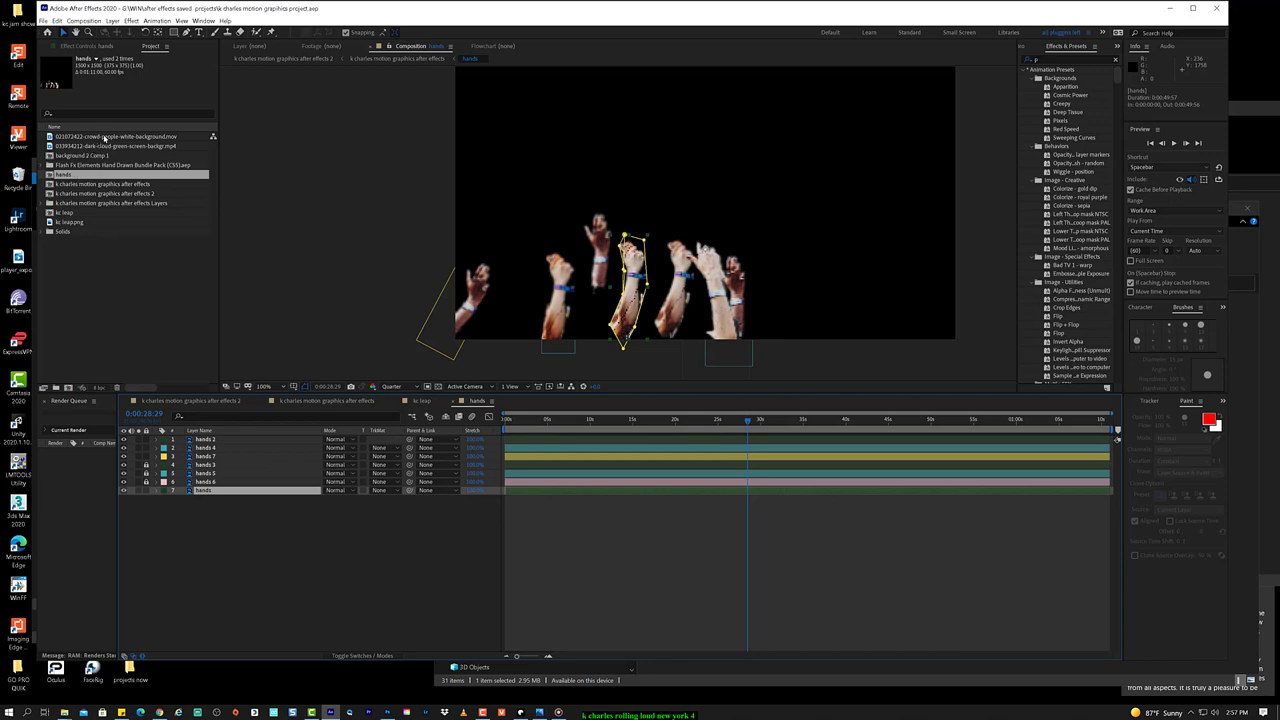
pyautogui.click(104, 137)
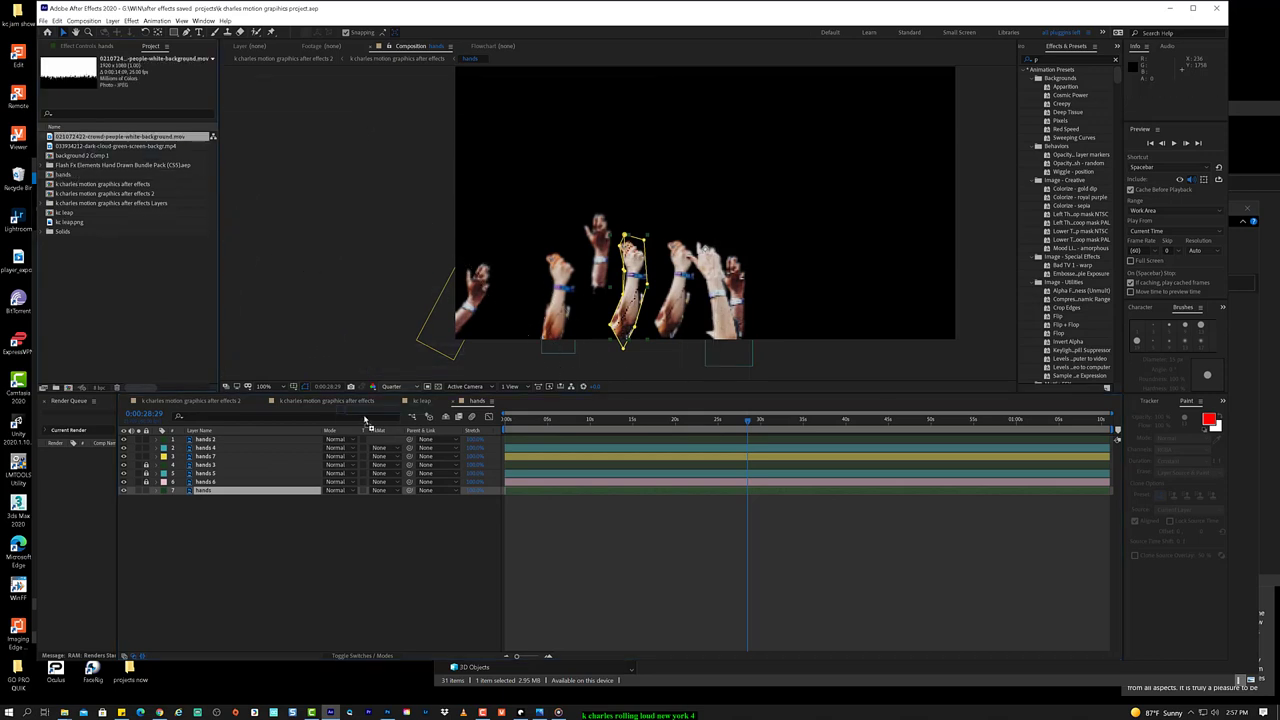
pyautogui.moveTo(364, 420); pyautogui.dragTo(342, 505)
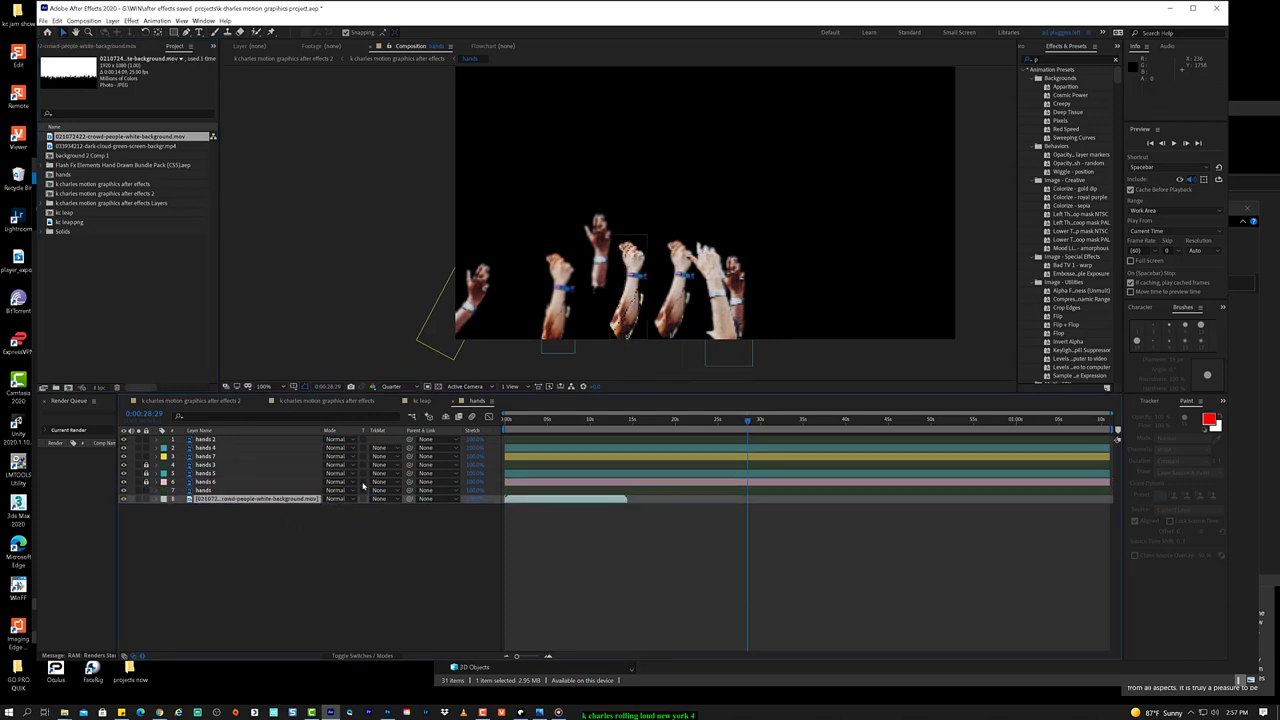
# Step: Move the crowd layer to the top of the stack and nudge it slightly down
pyautogui.moveTo(538, 425); pyautogui.dragTo(551, 425)
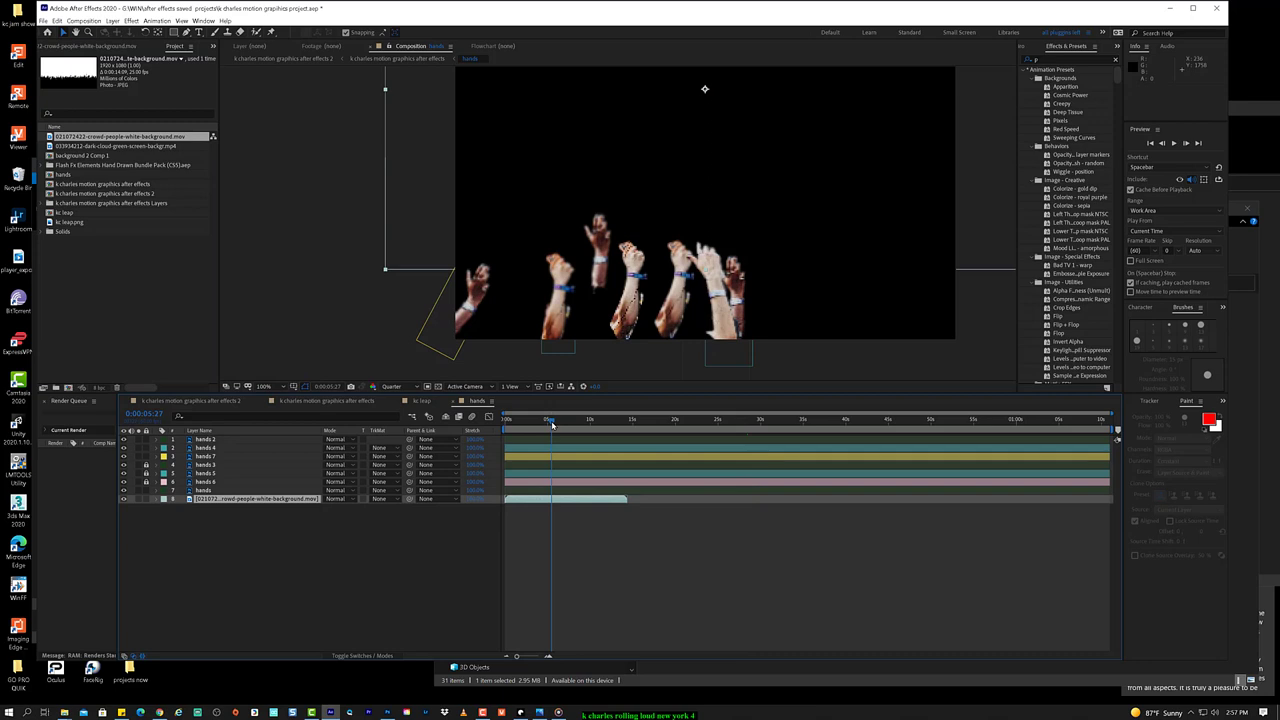
pyautogui.moveTo(218, 500); pyautogui.dragTo(229, 437)
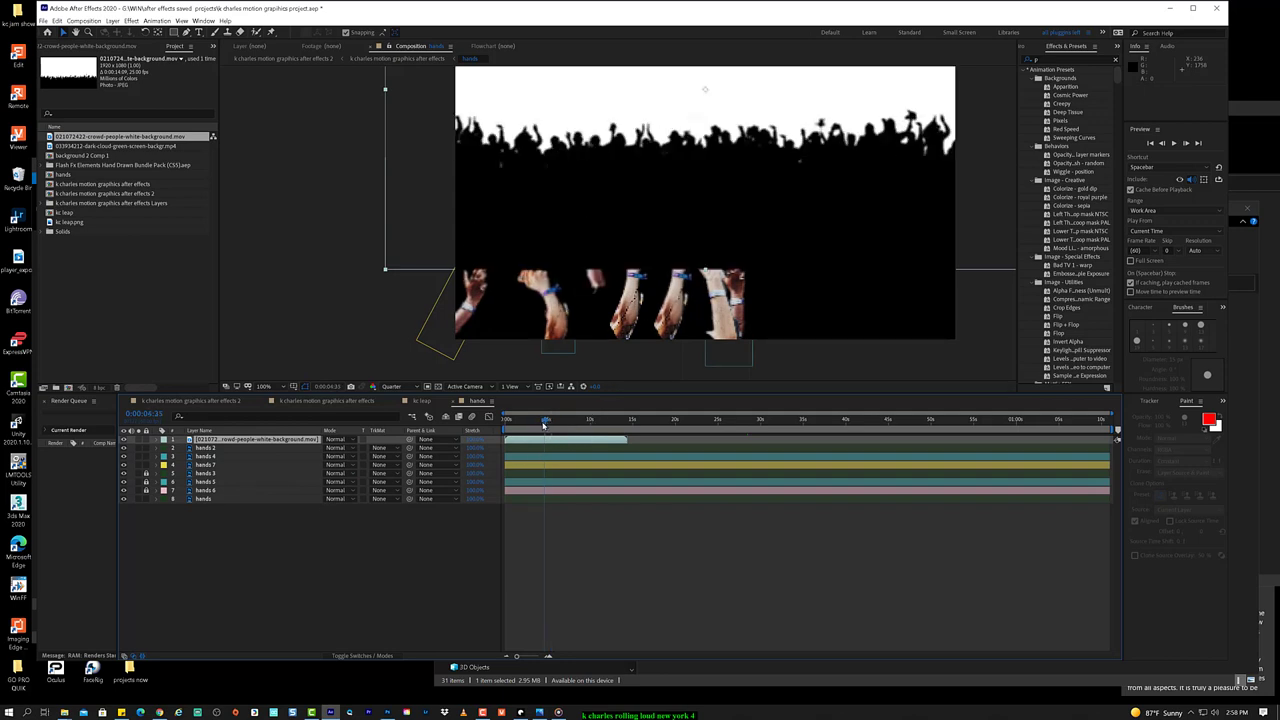
pyautogui.scroll(1, 661, 294)
pyautogui.scroll(-4, 661, 294)
pyautogui.scroll(-1, 660, 289)
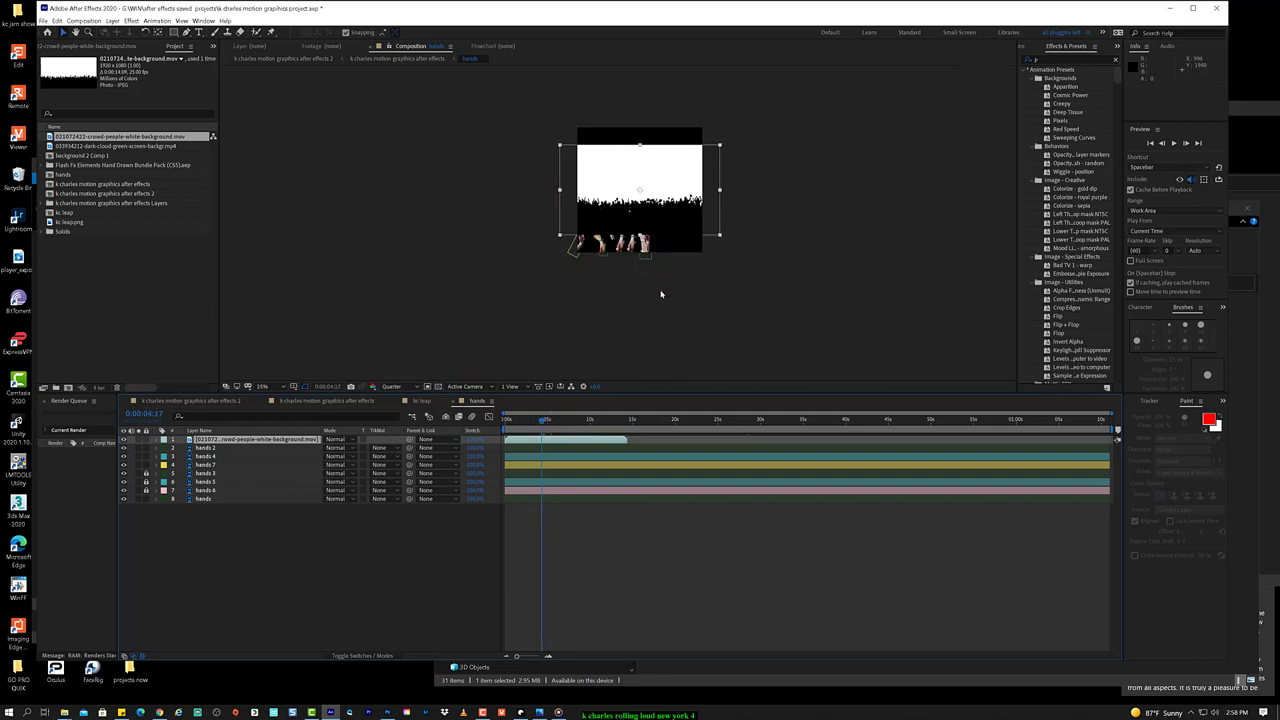
pyautogui.scroll(1, 651, 143)
pyautogui.moveTo(657, 183); pyautogui.dragTo(655, 202)
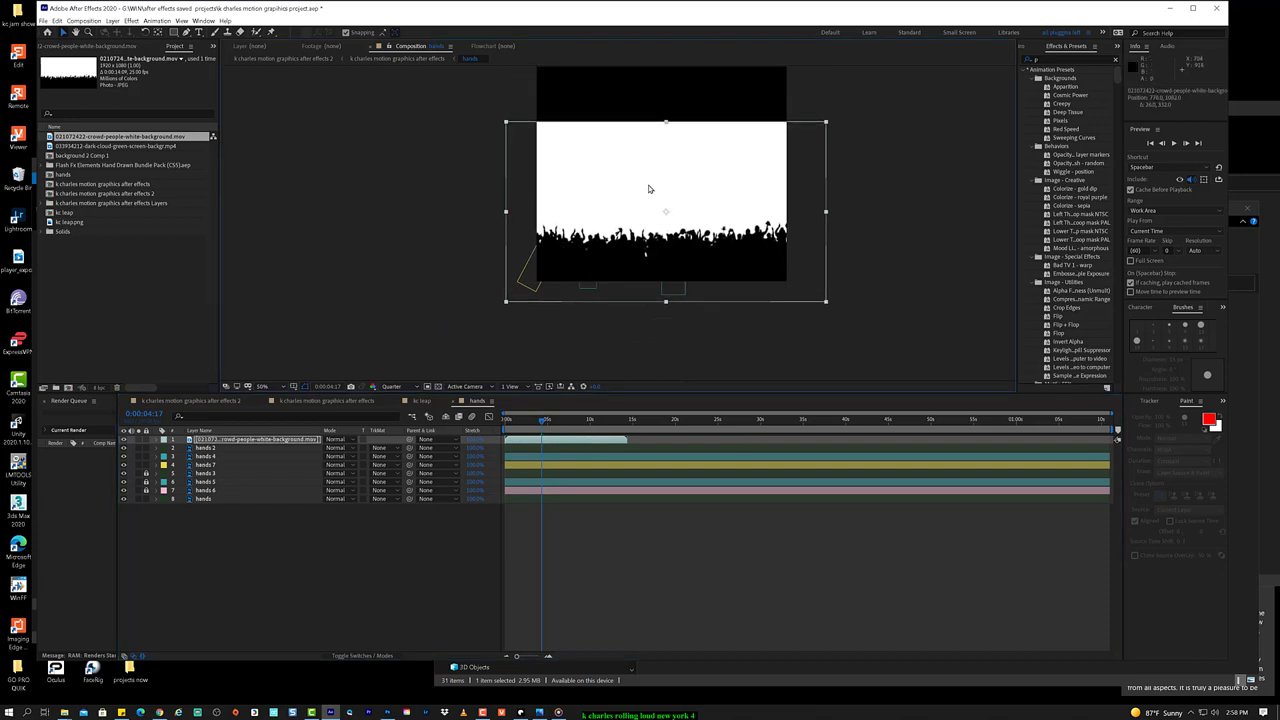
pyautogui.rightClick(581, 157)
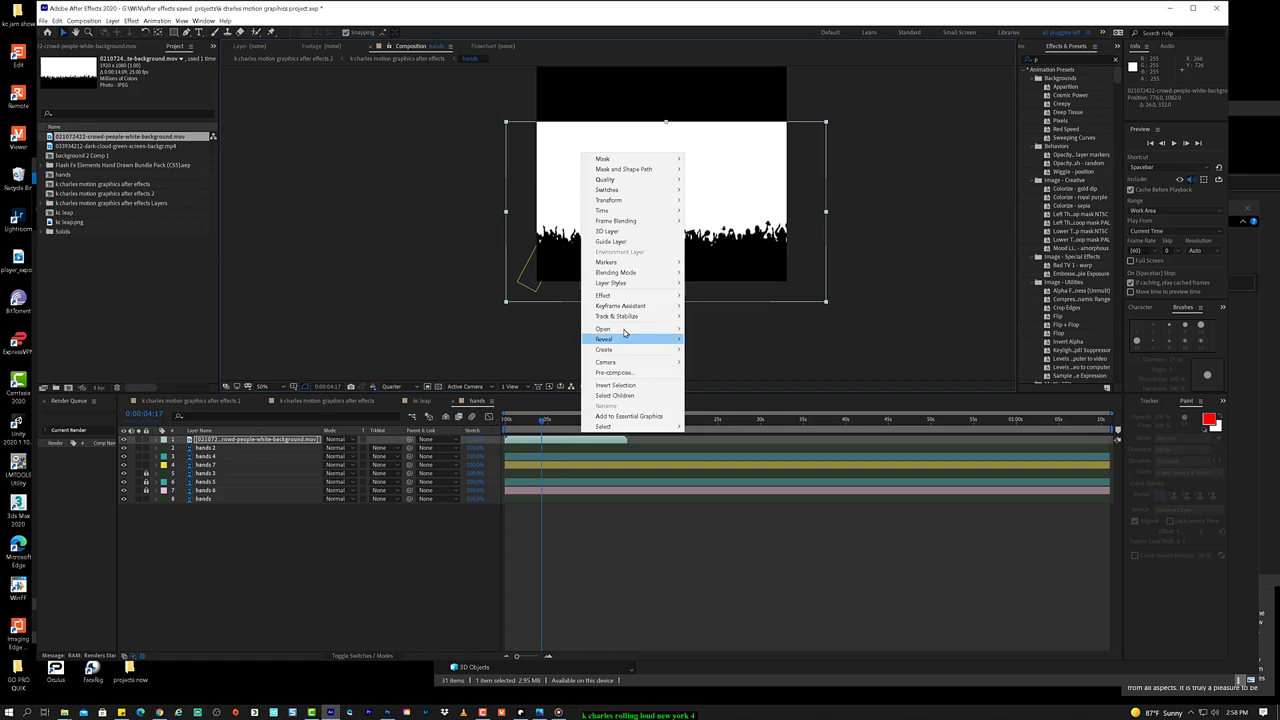
pyautogui.moveTo(672, 296)
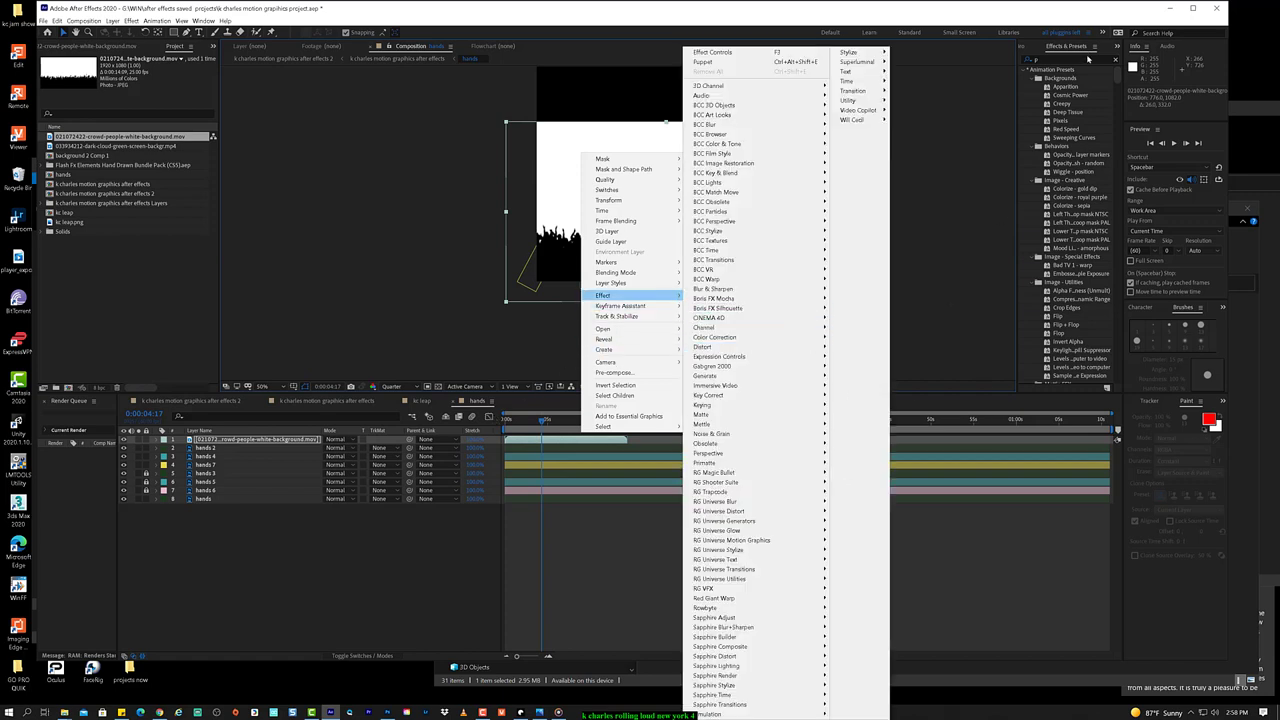
# Step: Search effects for 'key' and select Primatte Keyer 6 under RG VFX
pyautogui.click(1058, 60)
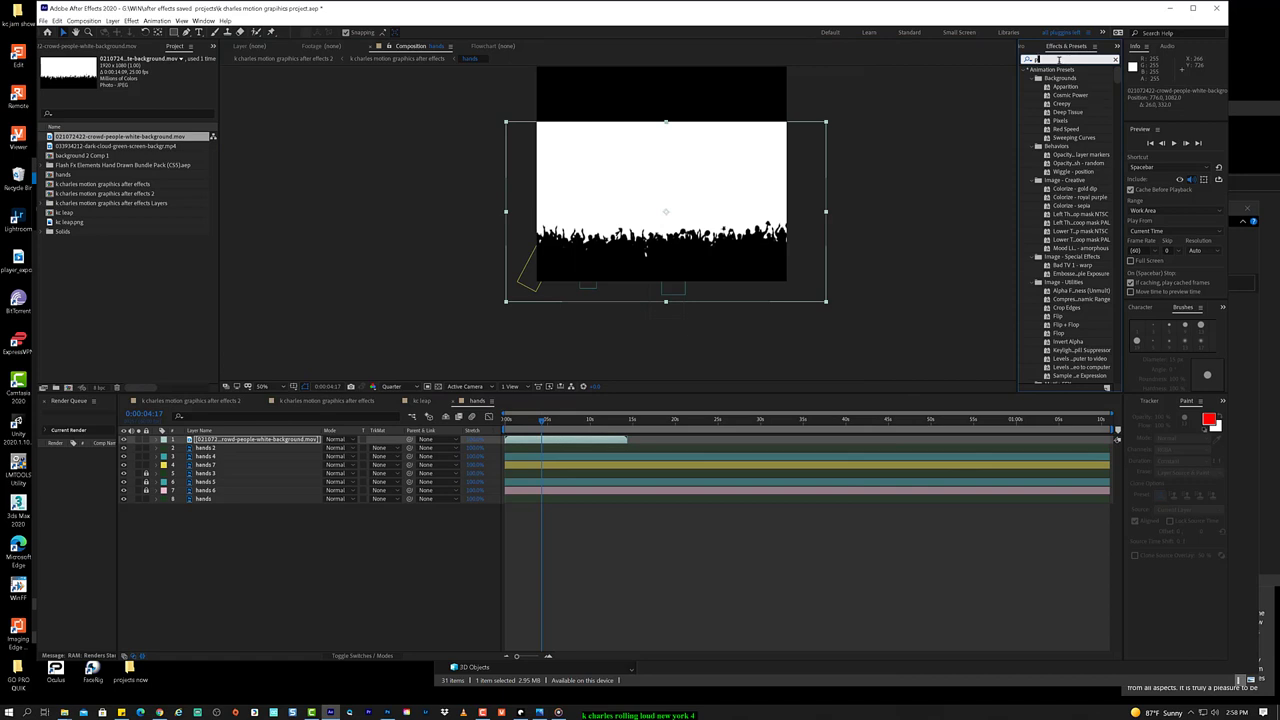
pyautogui.write('ke')
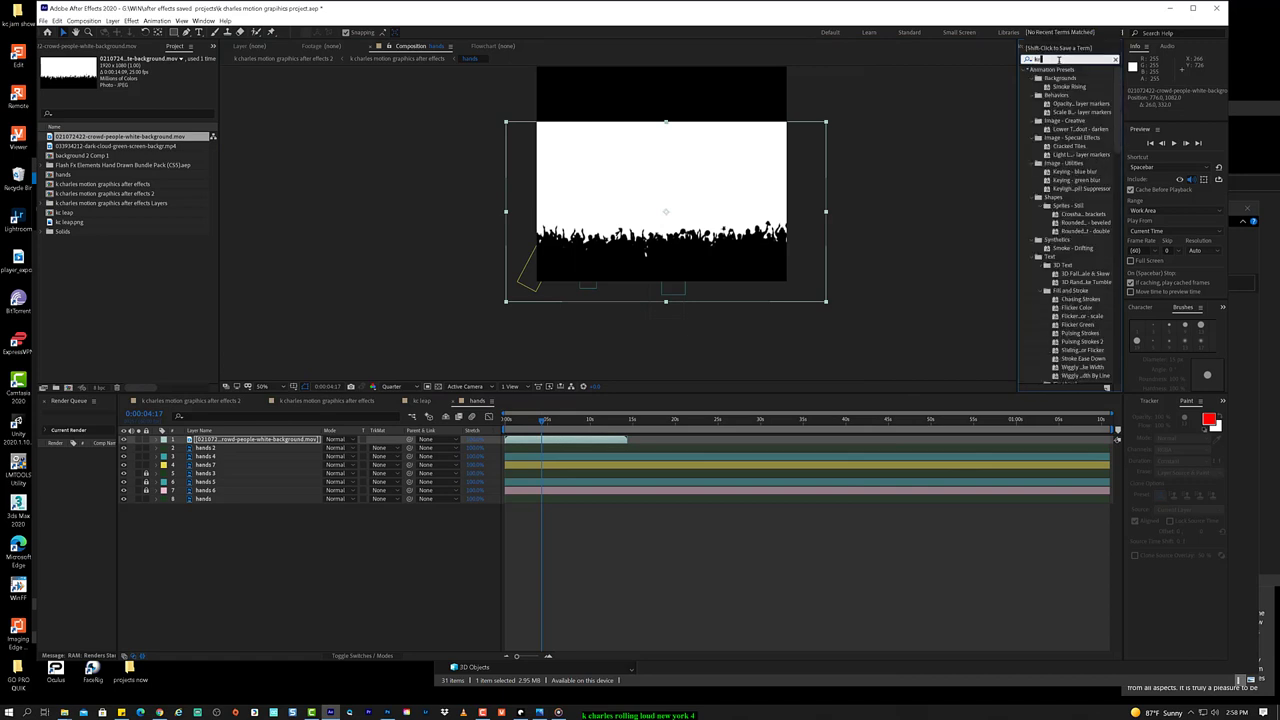
pyautogui.write('y')
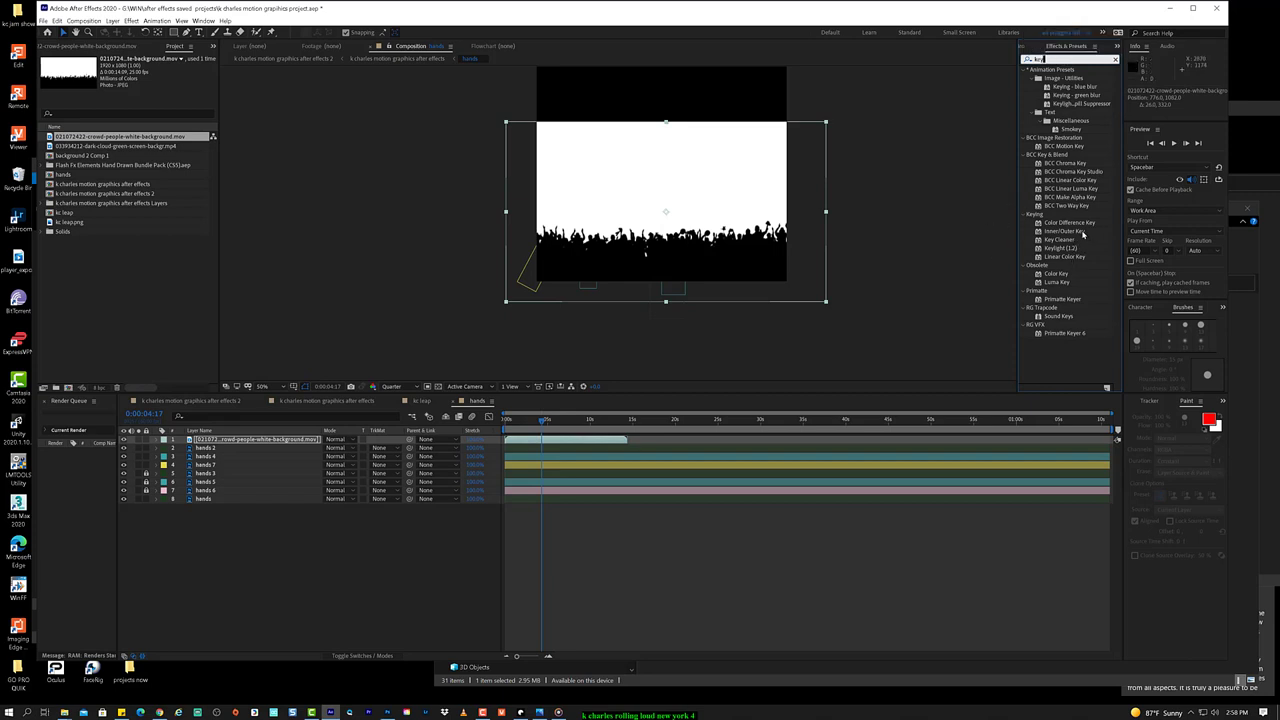
pyautogui.click(1066, 299)
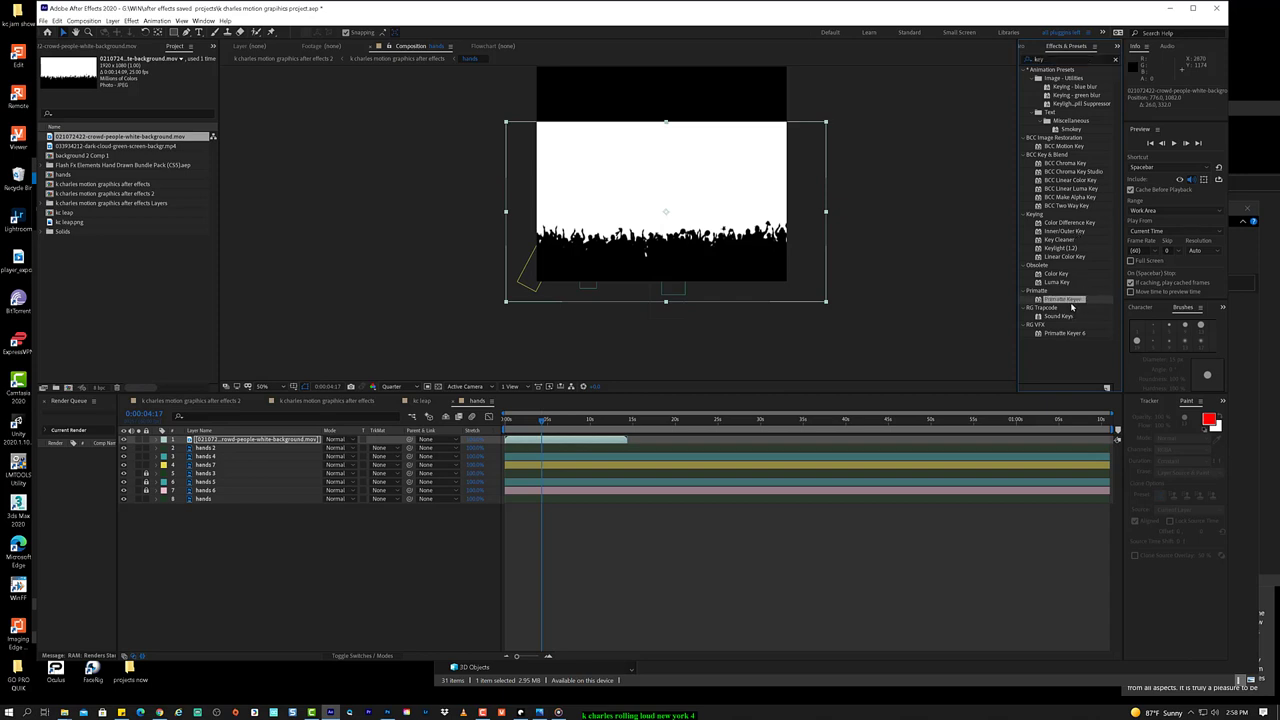
pyautogui.click(1080, 334)
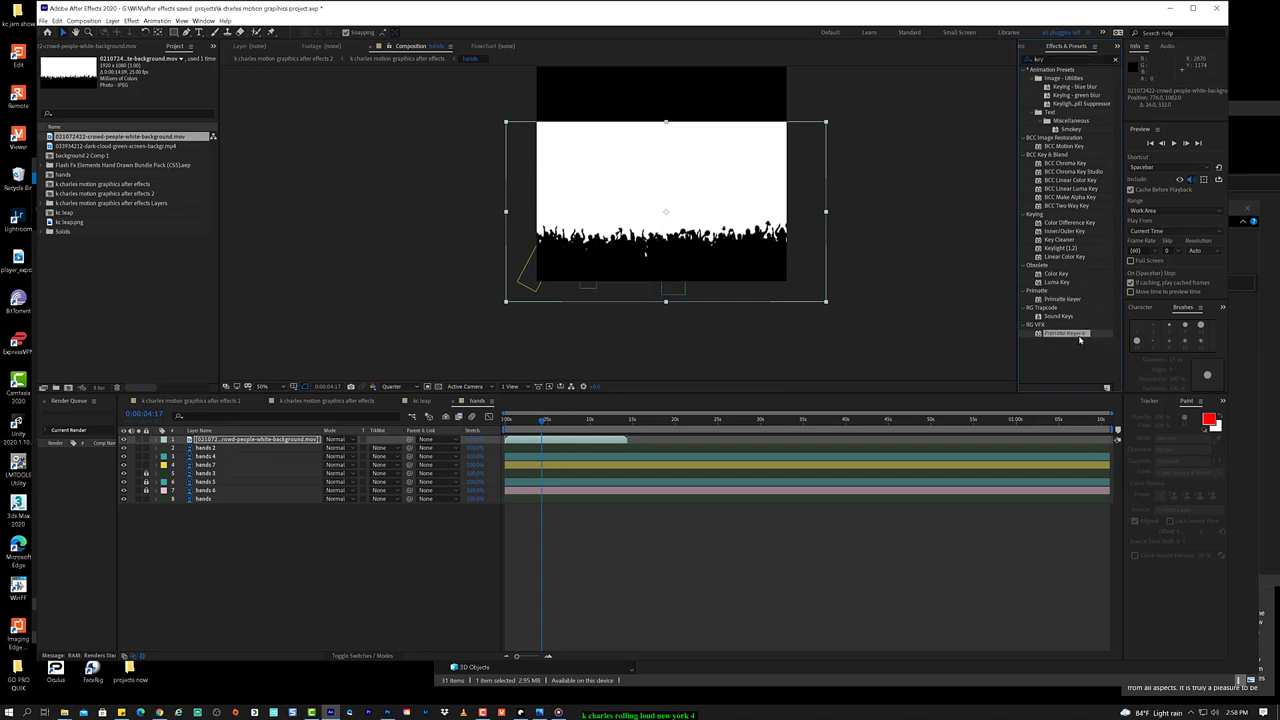
# Step: Apply Primatte Keyer 6 to the crowd layer and sample the white background as its replacement colour
pyautogui.moveTo(1082, 338); pyautogui.dragTo(271, 444)
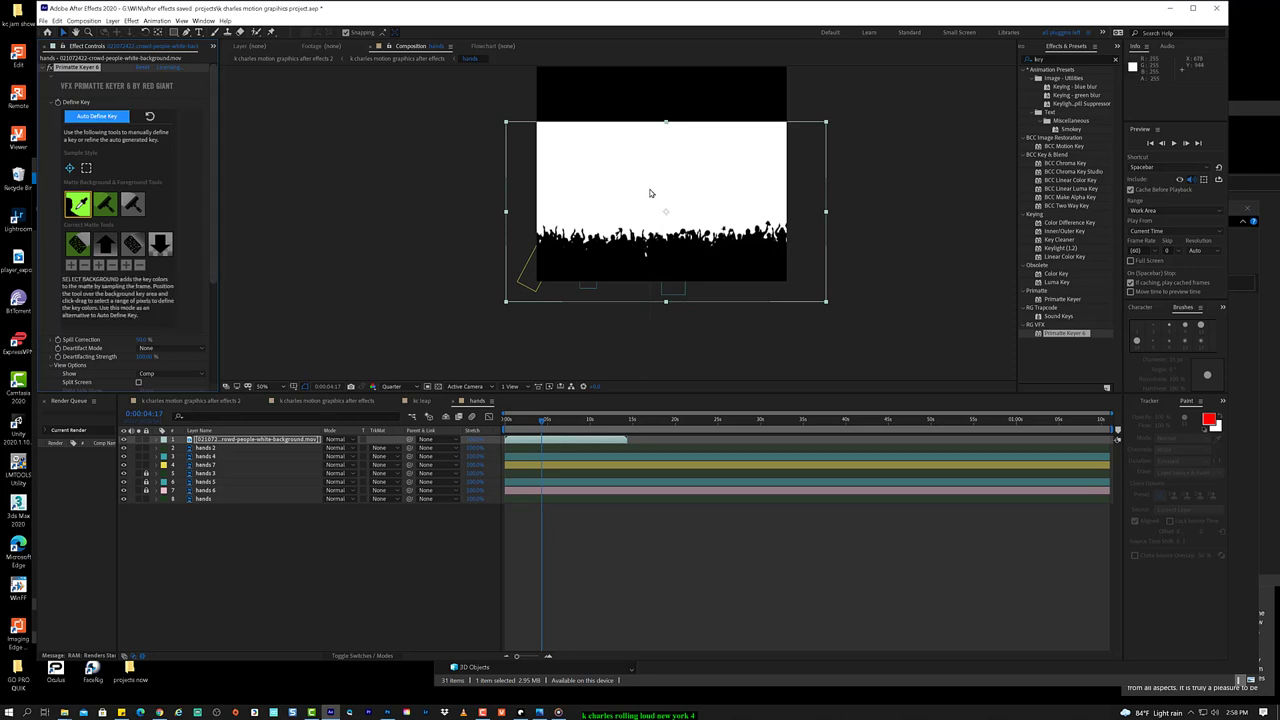
pyautogui.click(591, 153)
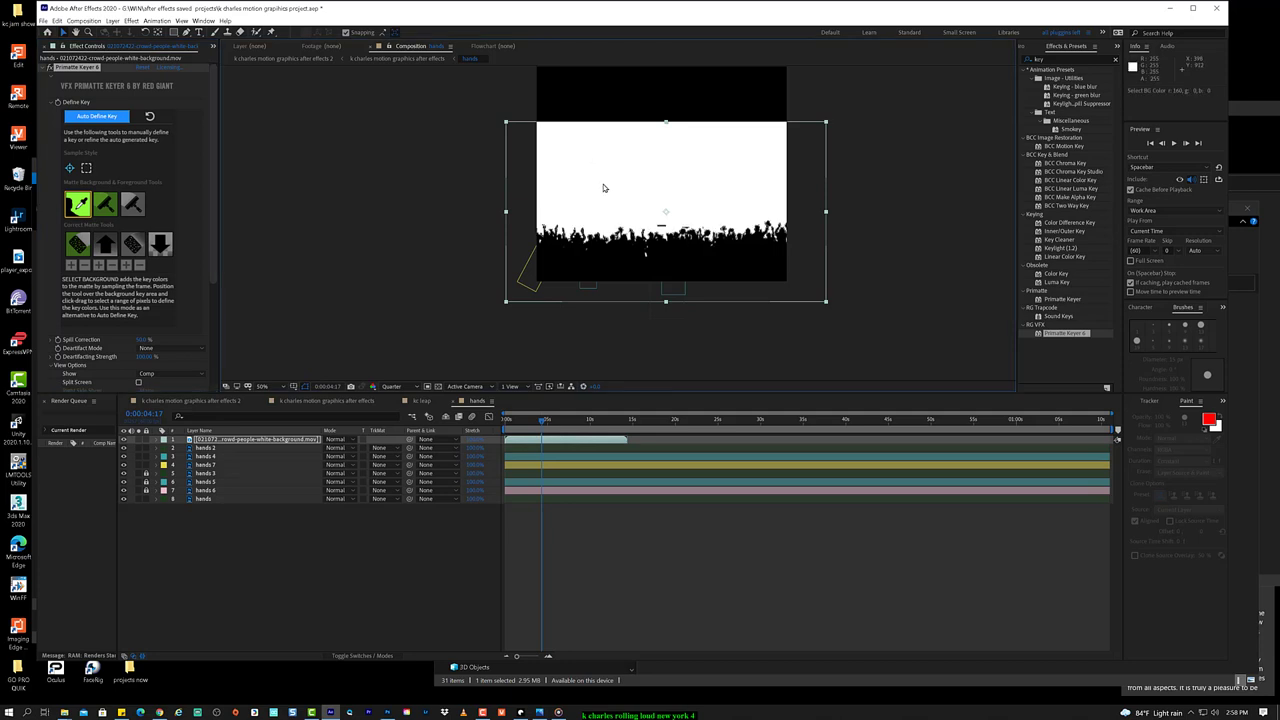
pyautogui.hotkey('ctrl', 'z')
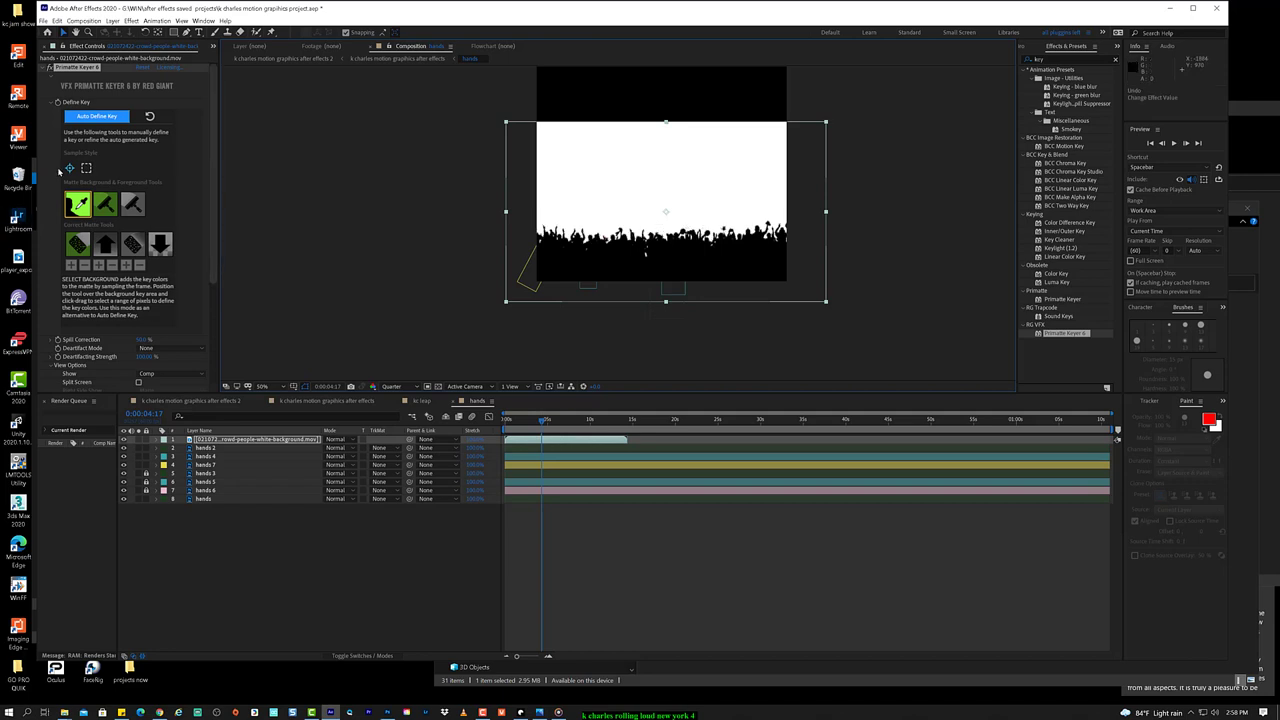
pyautogui.scroll(-3, 115, 189)
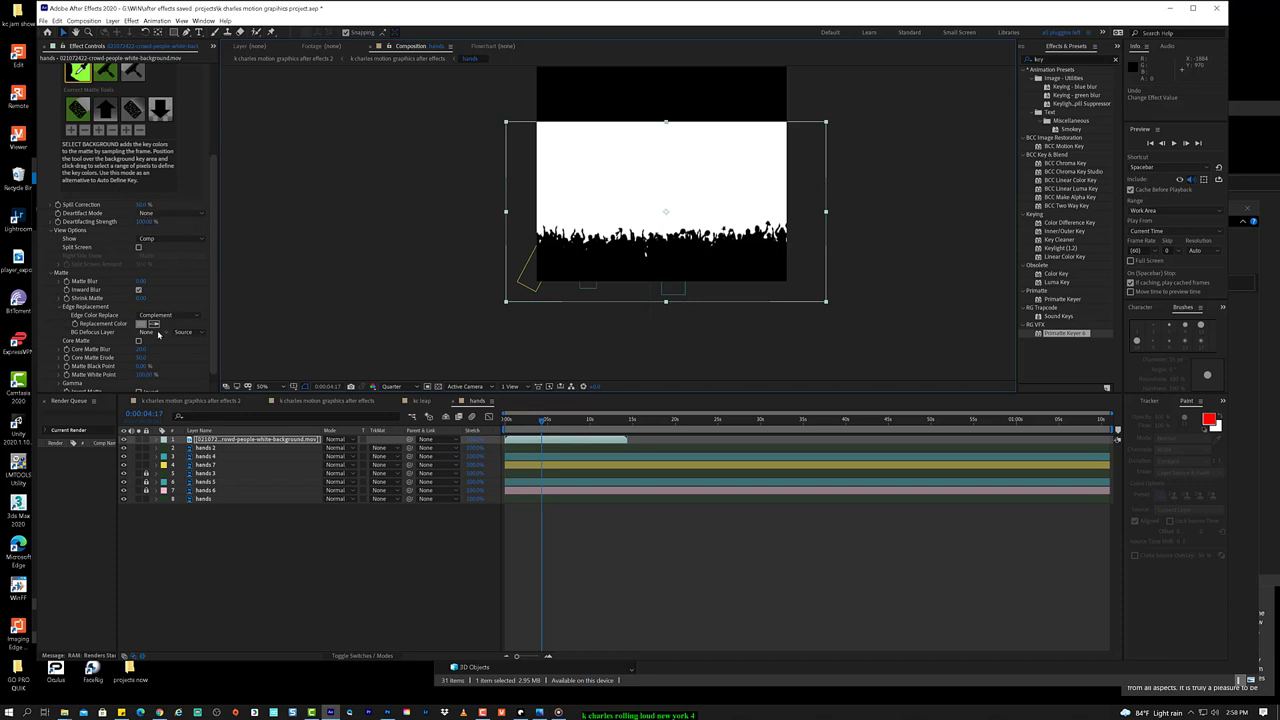
pyautogui.click(155, 324)
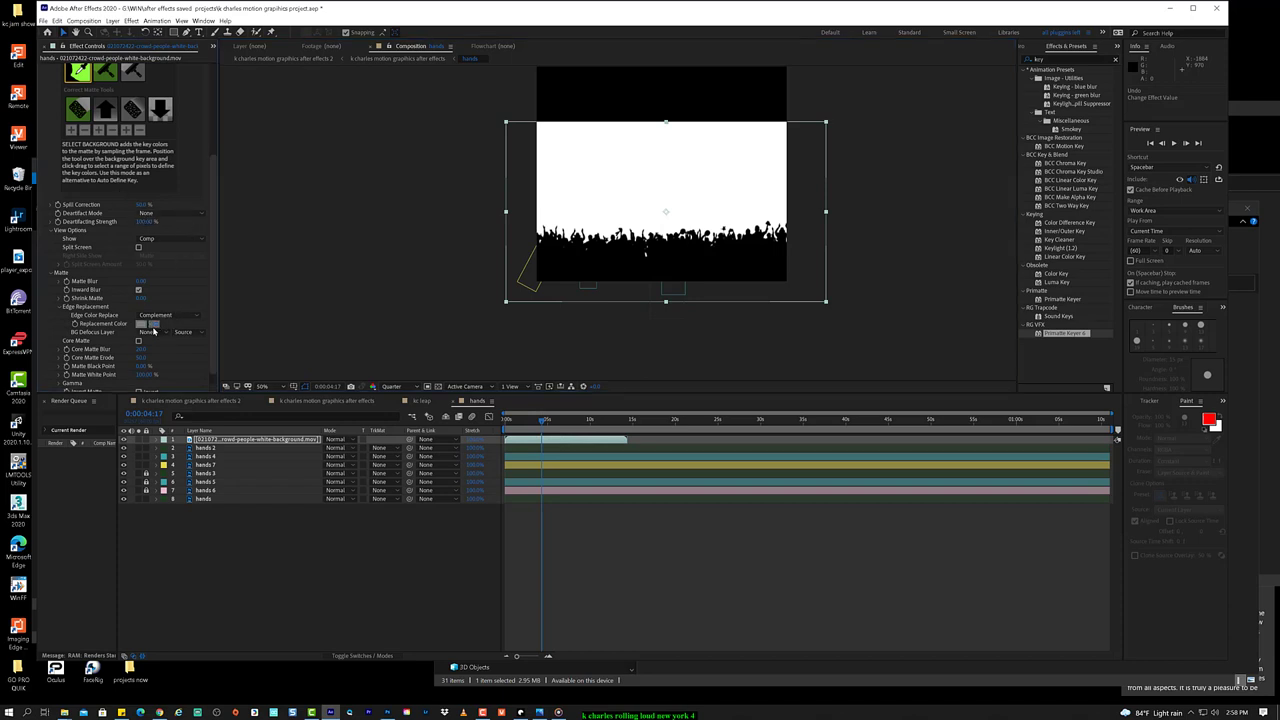
pyautogui.click(613, 157)
# Step: Delete the trial Primatte Keyer 6 effect, leaving the crowd layer unkeyed
pyautogui.scroll(1, 153, 259)
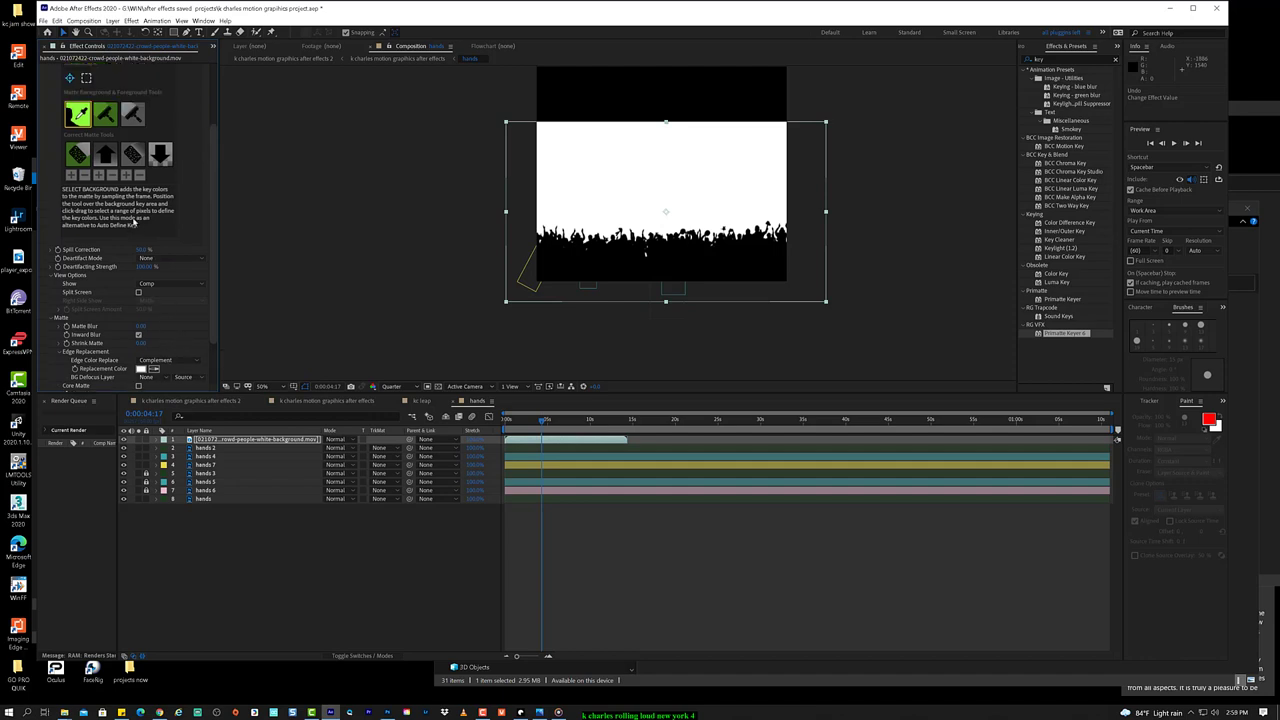
pyautogui.scroll(1, 86, 78)
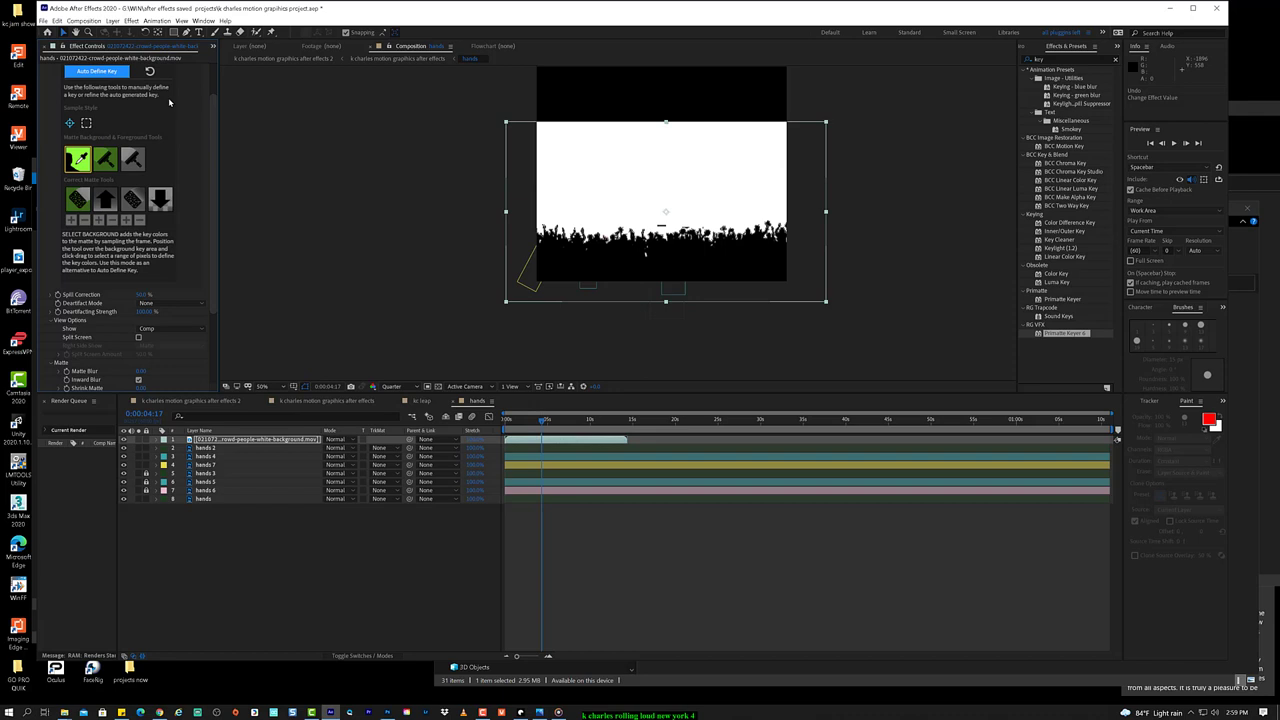
pyautogui.scroll(1, 195, 113)
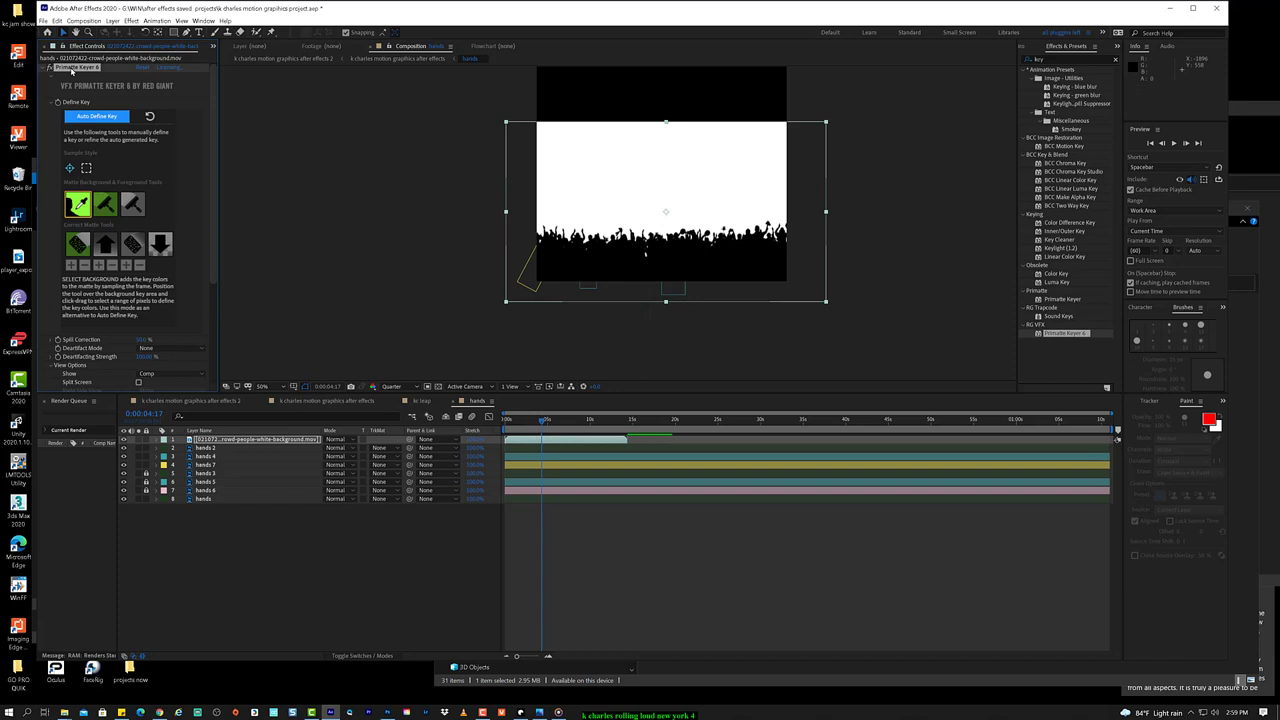
pyautogui.press('Delete')
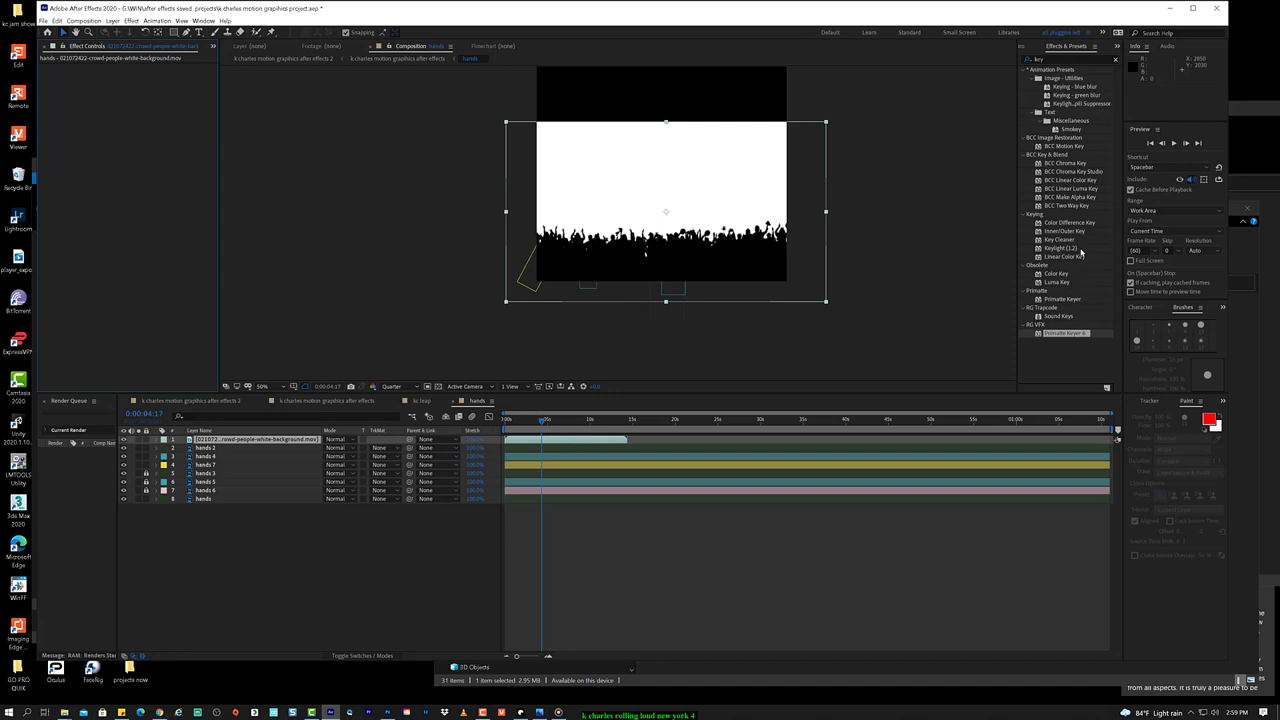
# Step: Apply Keylight (1.2) to the crowd layer with the white background sampled as Screen Colour
pyautogui.moveTo(1080, 253); pyautogui.dragTo(239, 441)
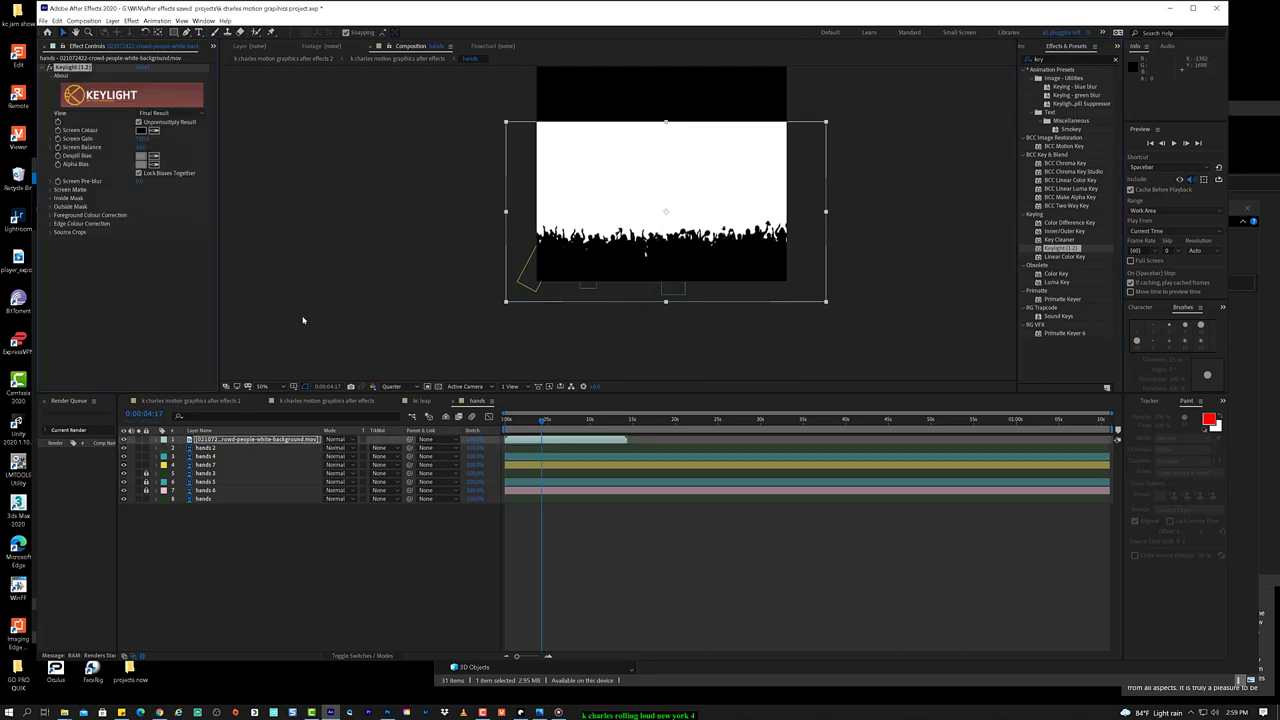
pyautogui.click(622, 163)
pyautogui.click(50, 190)
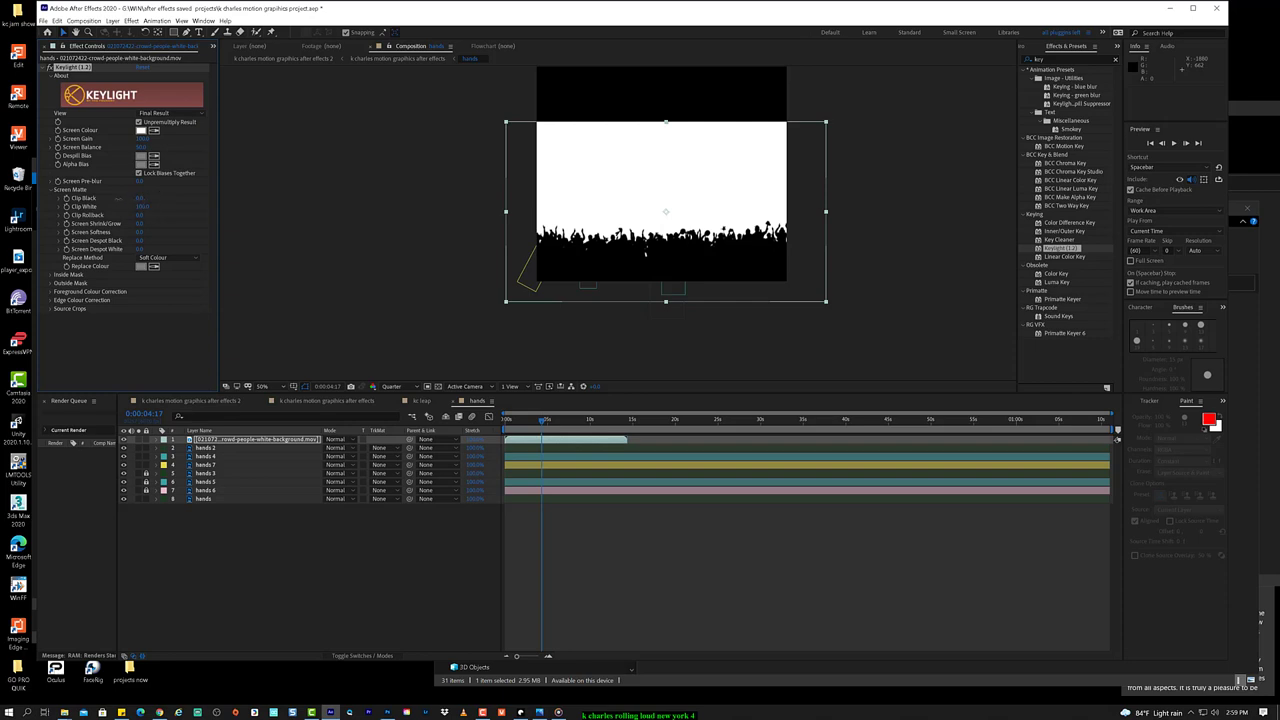
pyautogui.click(139, 207)
pyautogui.press('Return')
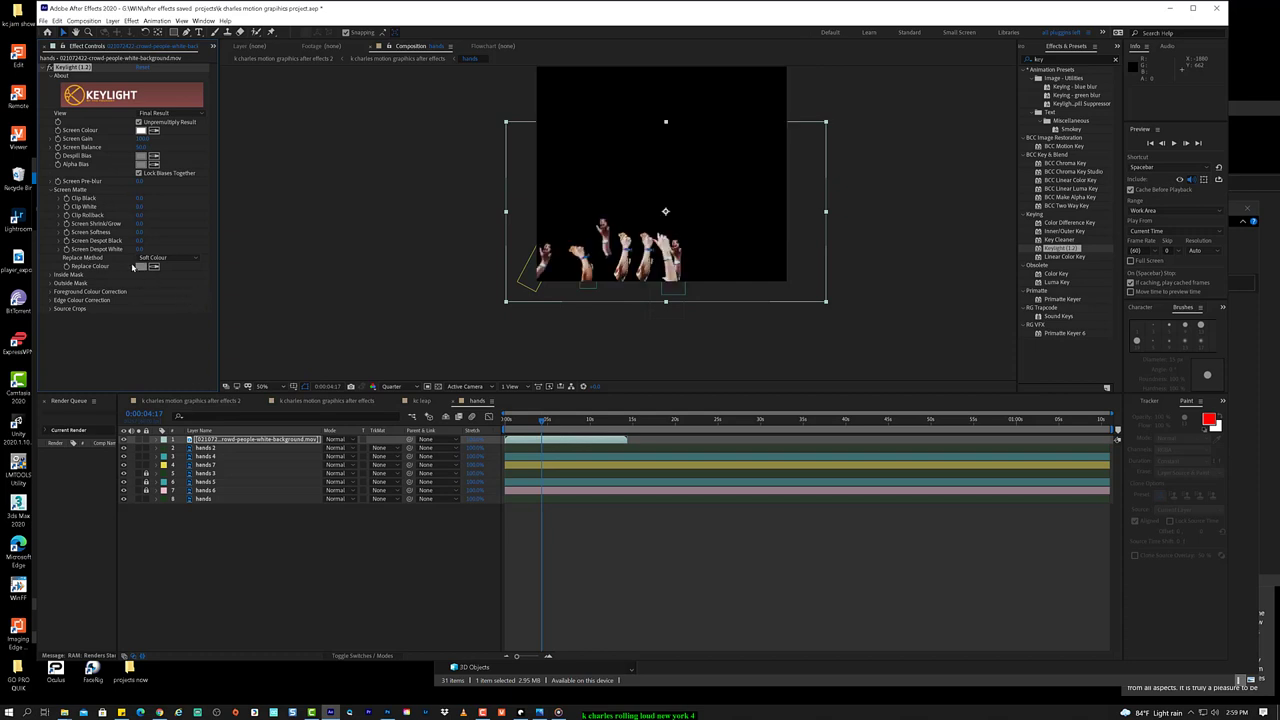
# Step: Set Keylight's Replace Colour to bright red and Replace Method to Hard Colour
pyautogui.click(140, 267)
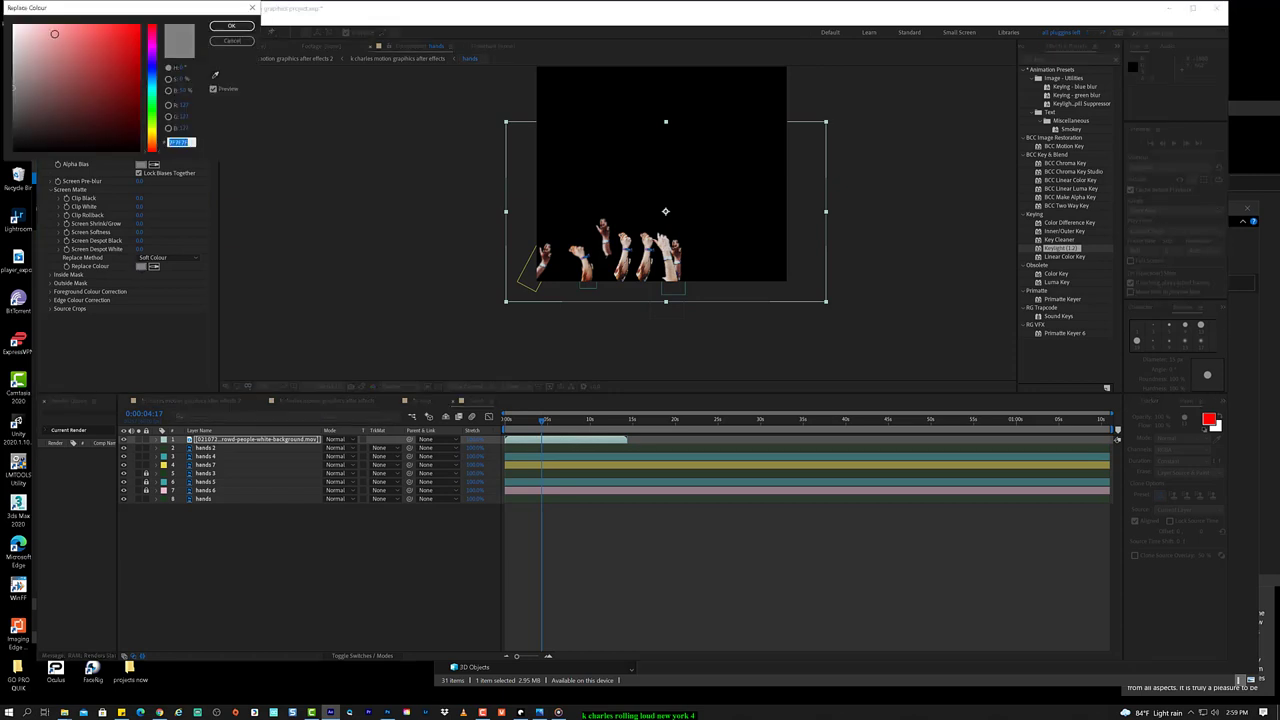
pyautogui.moveTo(101, 109); pyautogui.dragTo(132, 7)
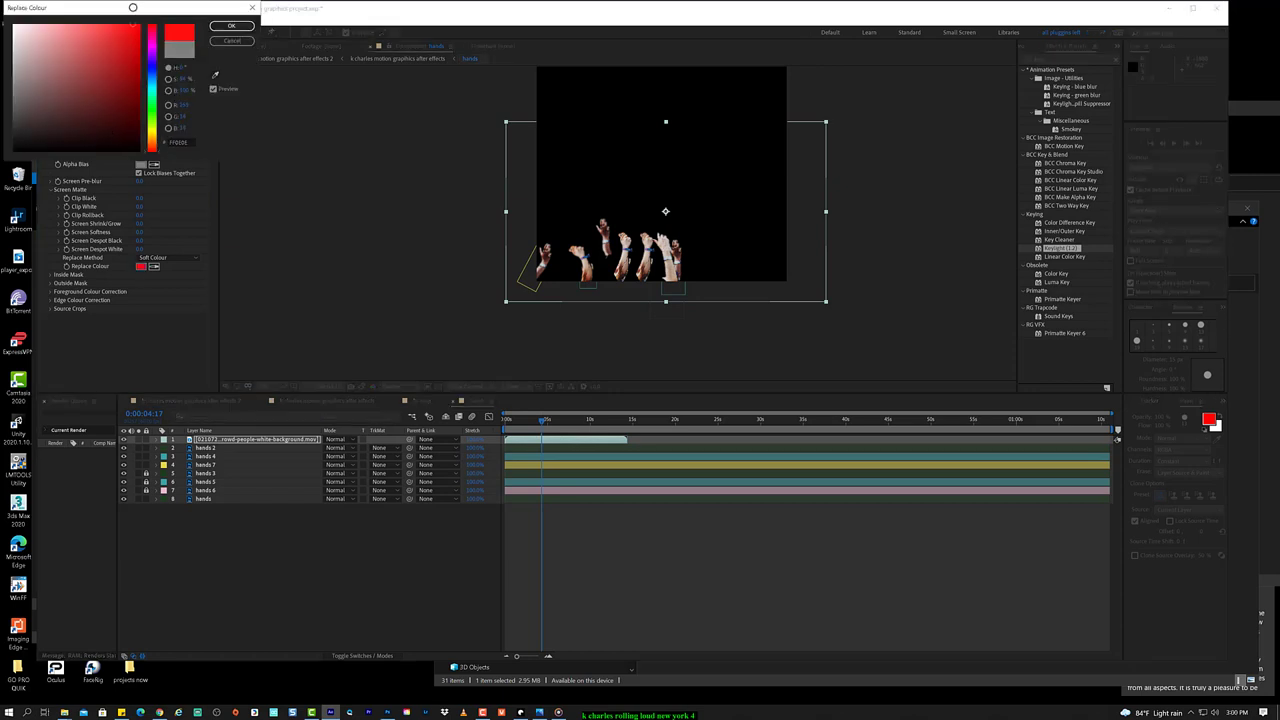
pyautogui.click(228, 27)
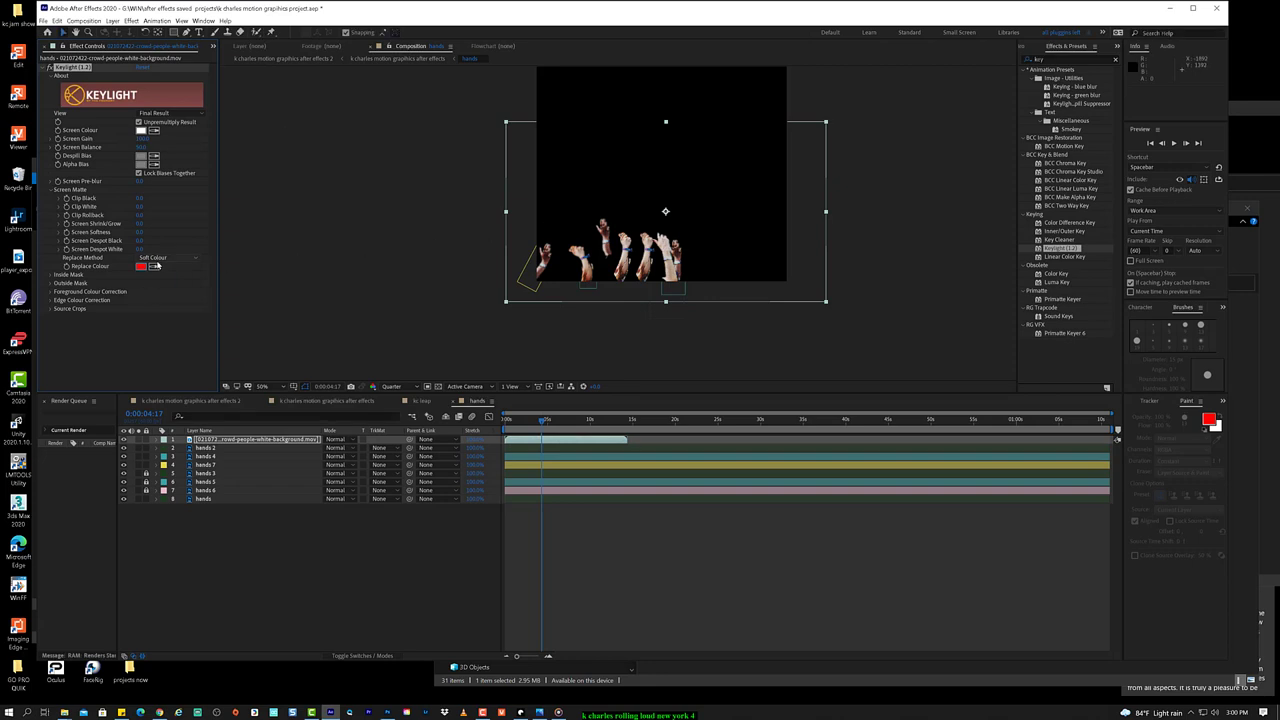
pyautogui.click(155, 258)
pyautogui.click(166, 292)
# Step: Reset Keylight's Replace Colour to default grey and Replace Method to Soft Colour
pyautogui.rightClick(140, 268)
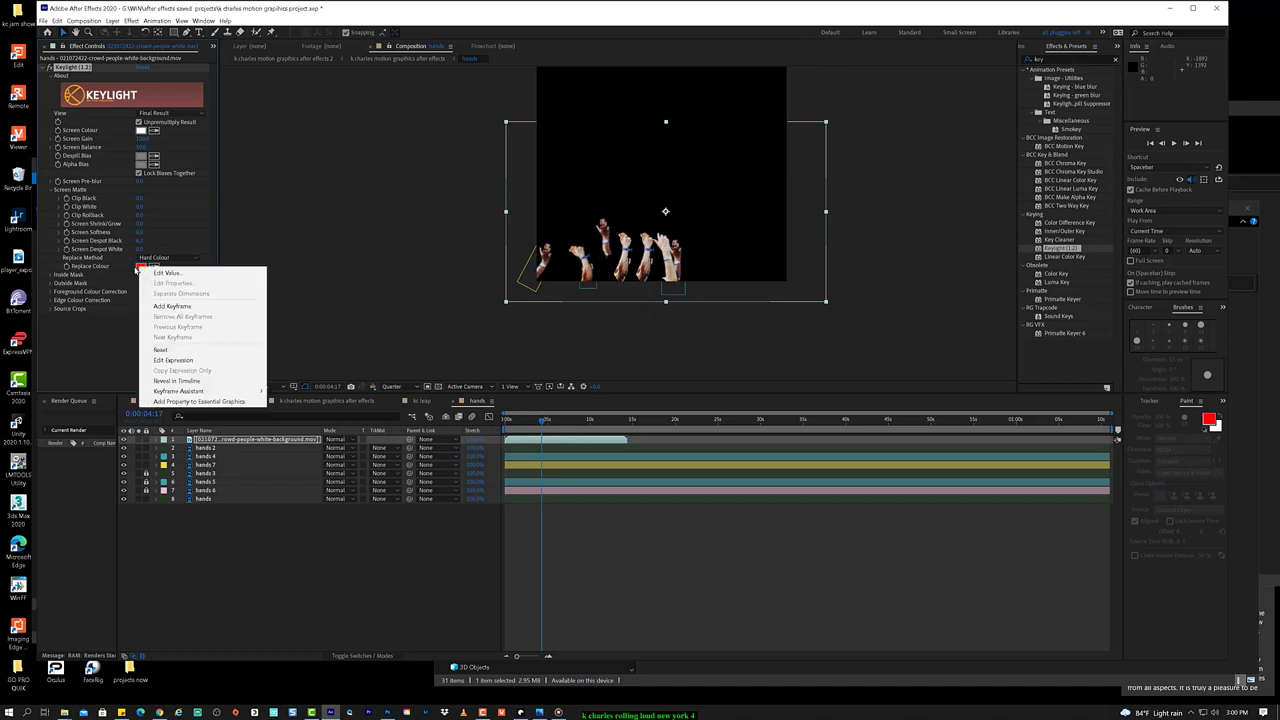
pyautogui.click(155, 350)
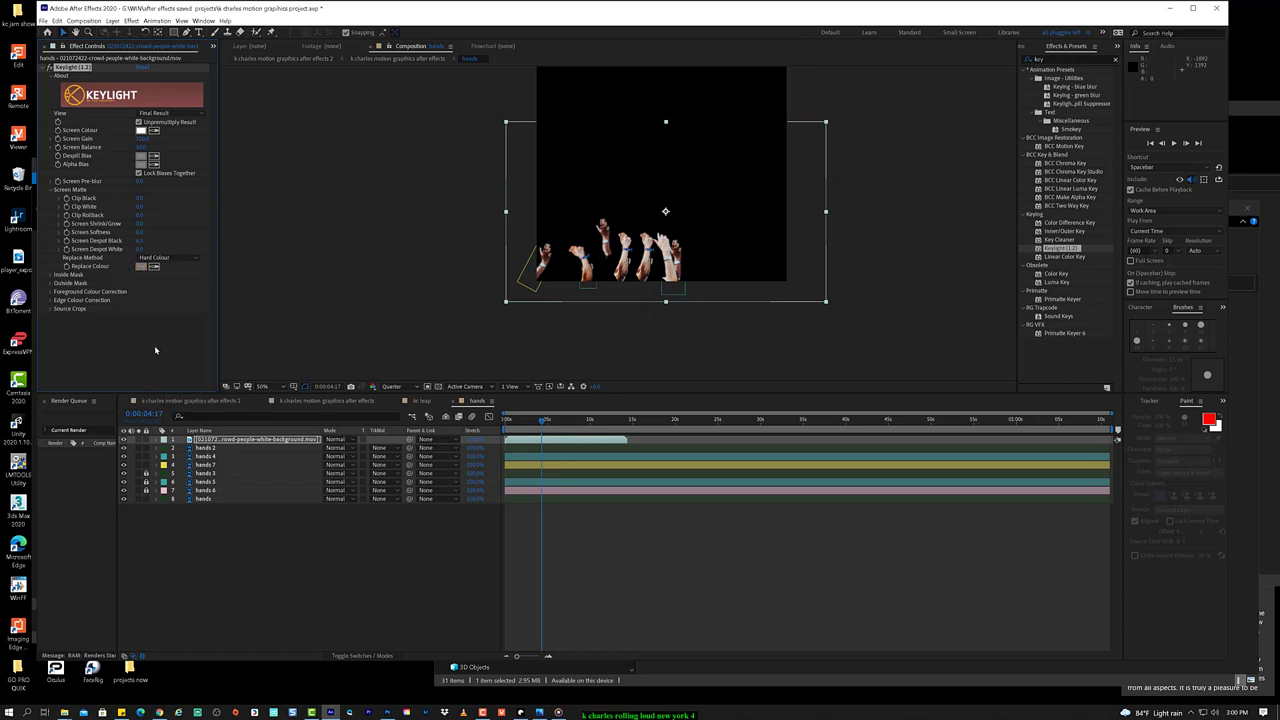
pyautogui.rightClick(111, 258)
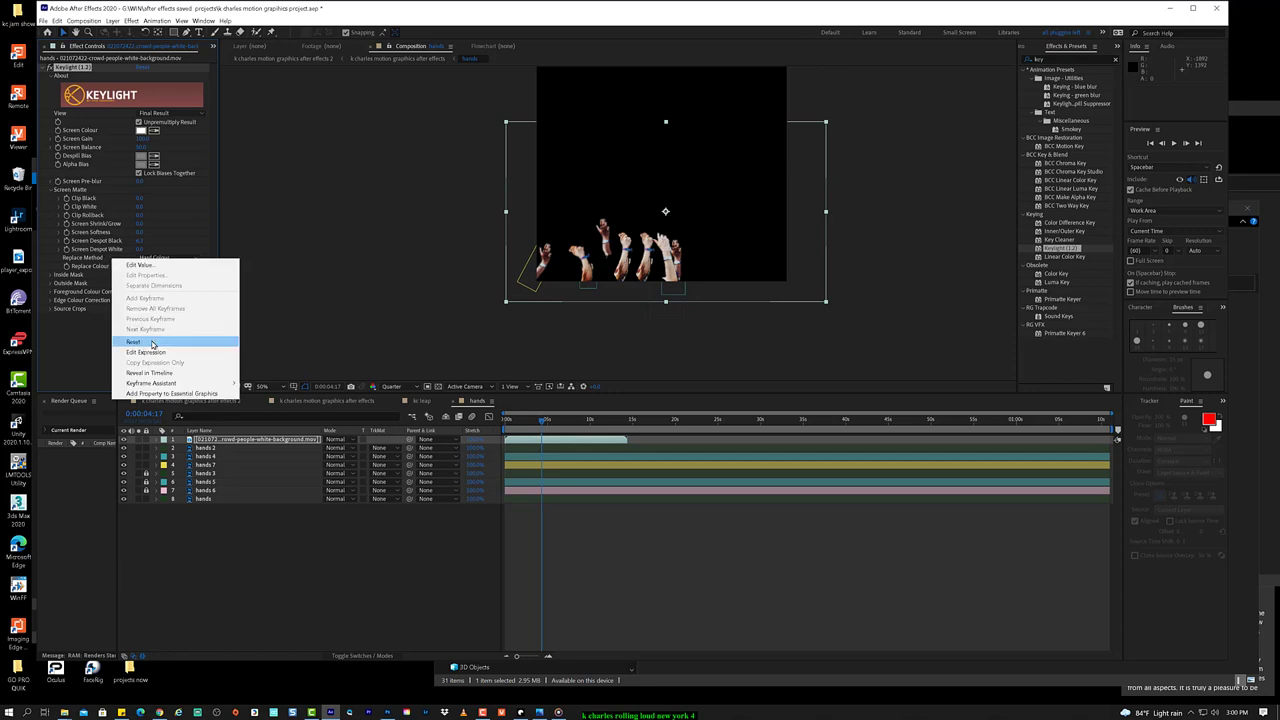
pyautogui.click(154, 346)
pyautogui.rightClick(117, 245)
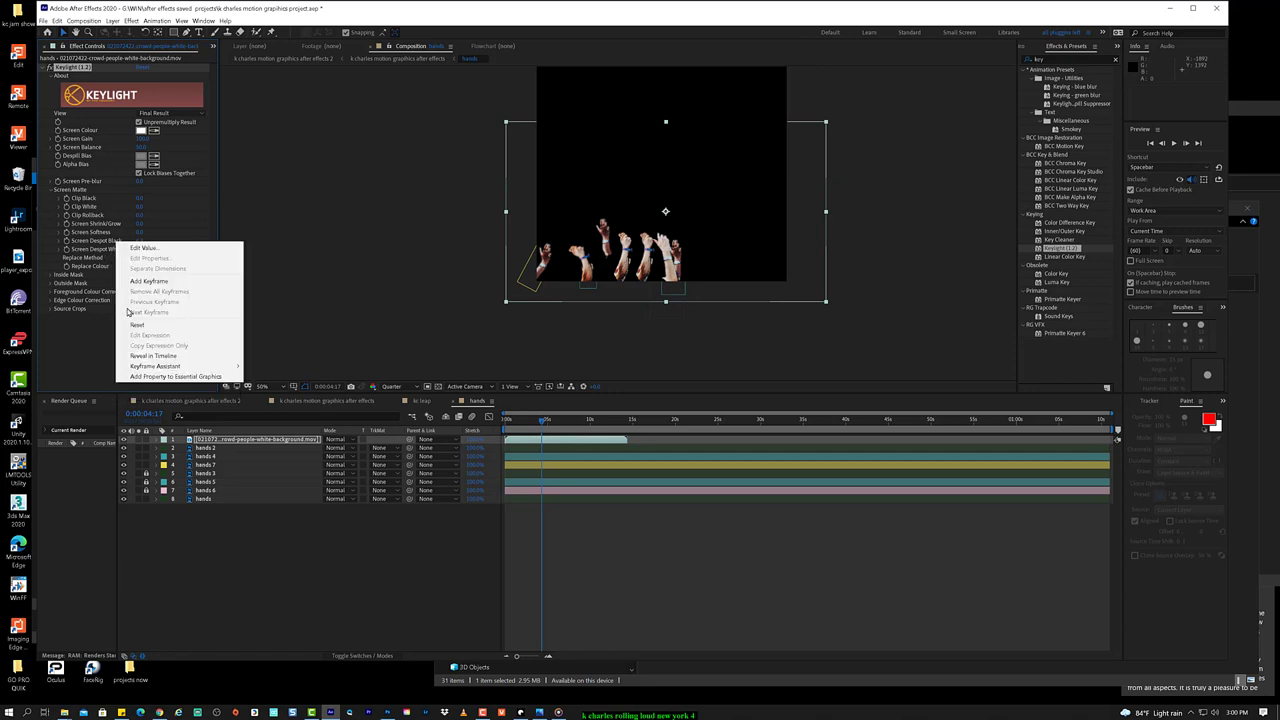
pyautogui.click(151, 331)
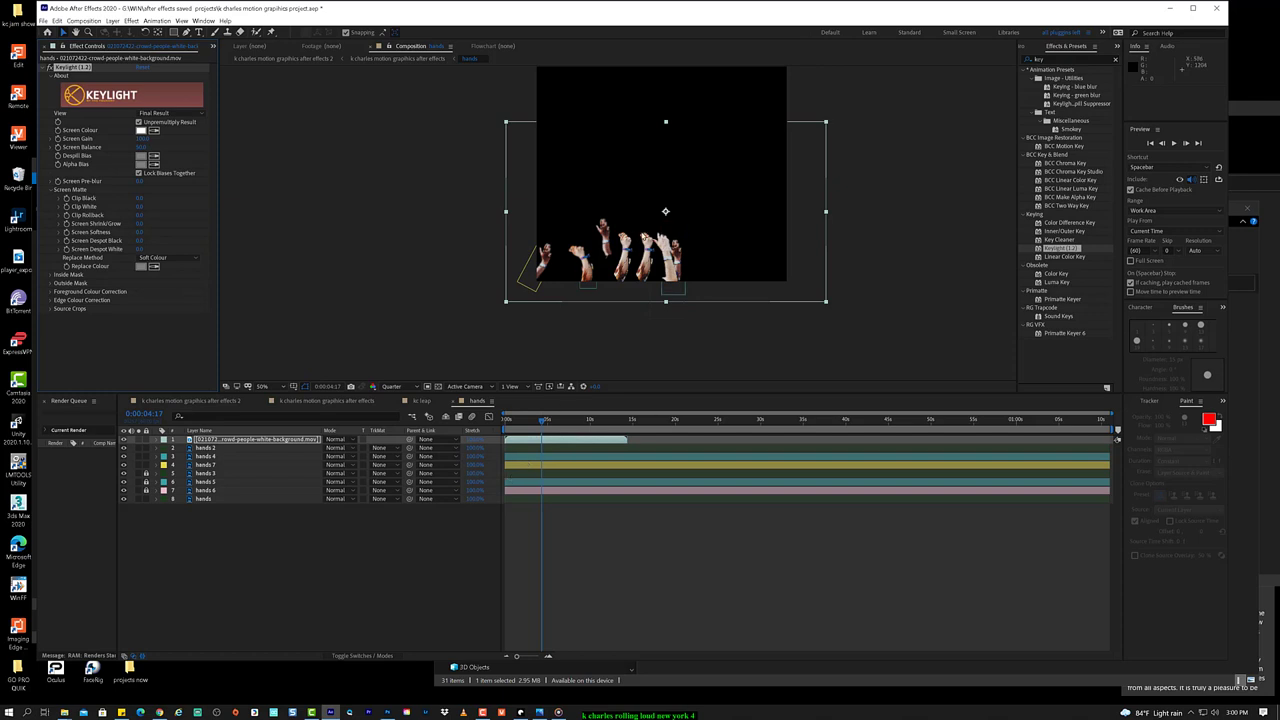
# Step: Nudge the crowd layer up, raise Clip Rollback, and lower Clip Black to about -4
pyautogui.moveTo(760, 140)
pyautogui.mouseDown()
pyautogui.moveTo(752, 213)
pyautogui.moveTo(759, 132)
pyautogui.moveTo(779, 124)
pyautogui.mouseUp()
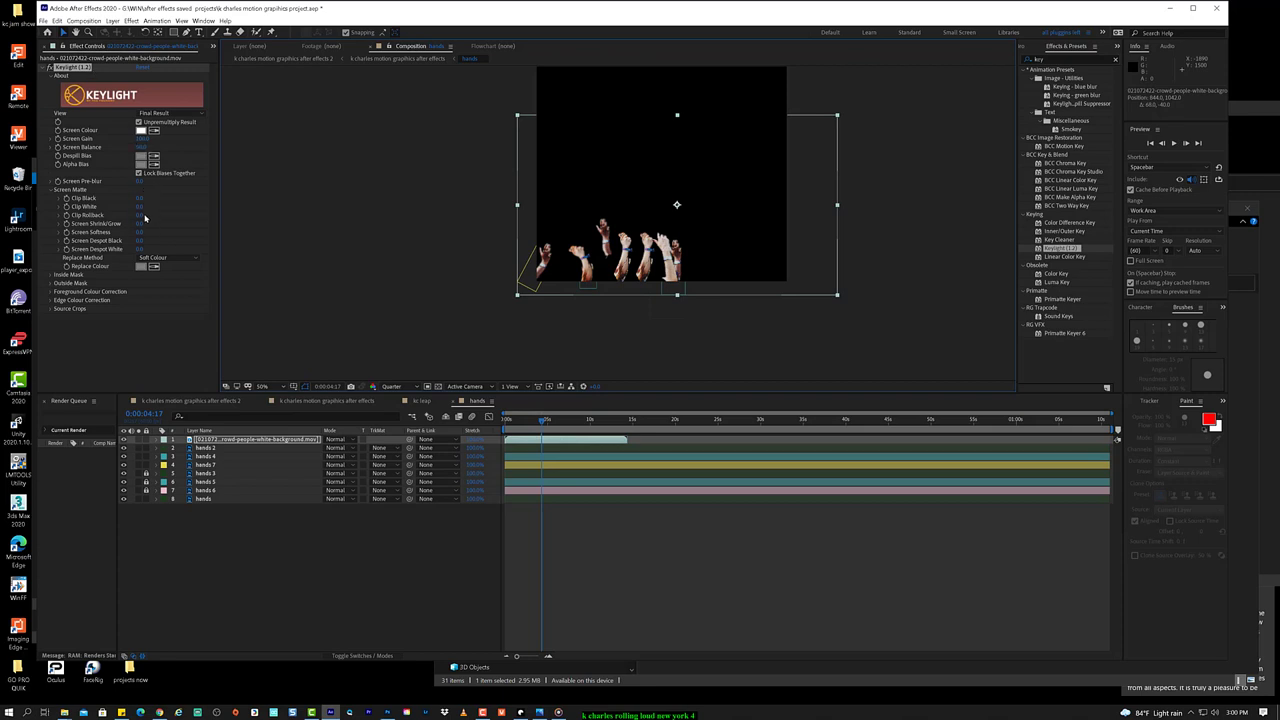
pyautogui.moveTo(140, 216); pyautogui.dragTo(147, 215)
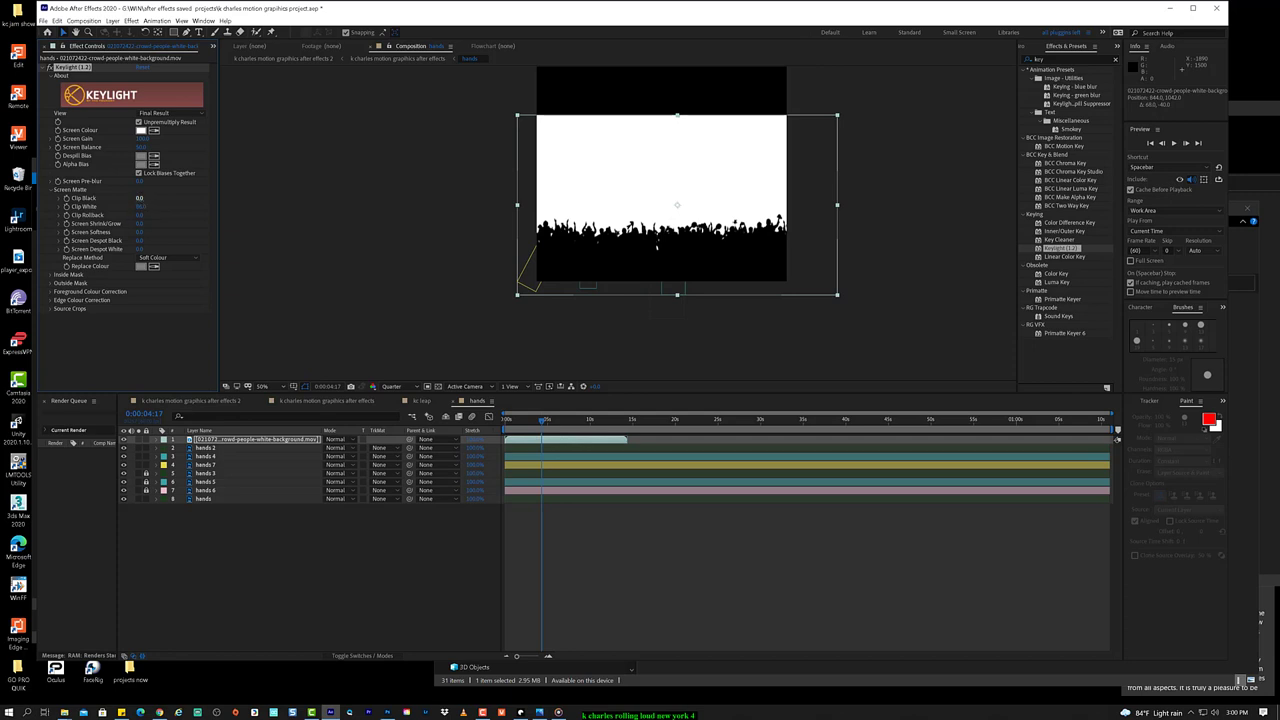
pyautogui.moveTo(179, 201); pyautogui.dragTo(150, 201)
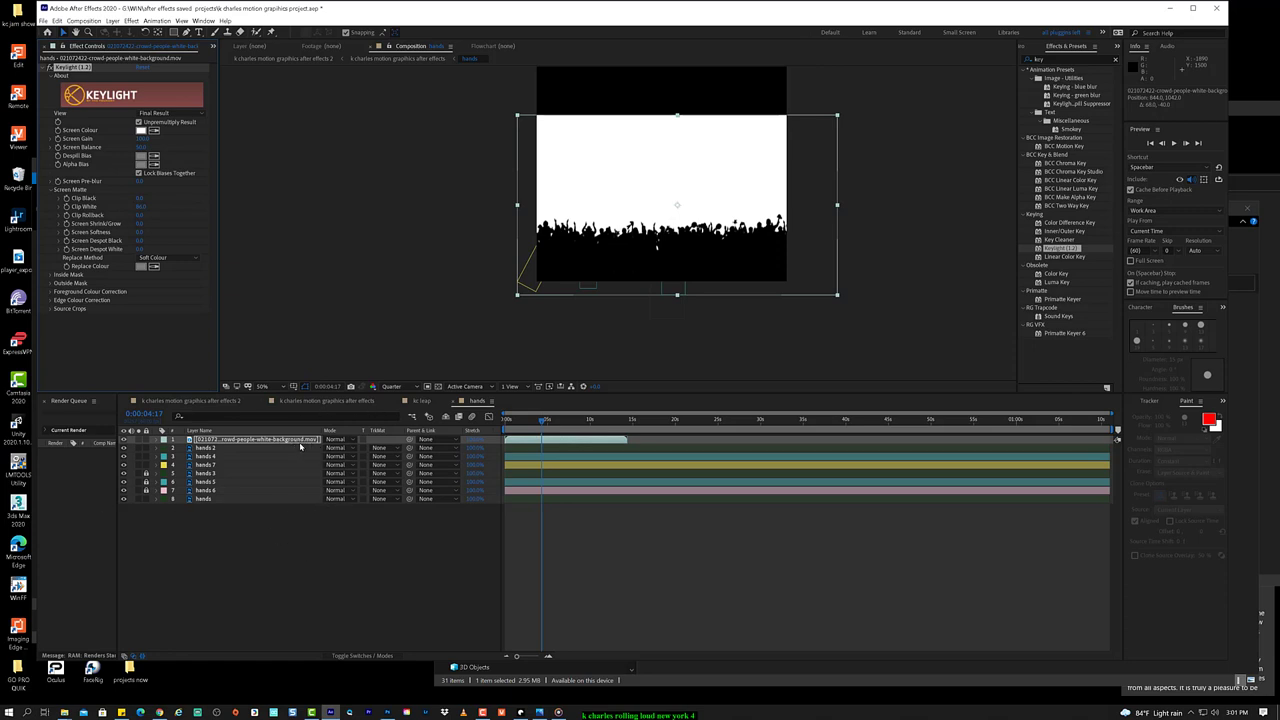
# Step: Set the crowd layer's blending mode to Stencil Luma
pyautogui.click(339, 440)
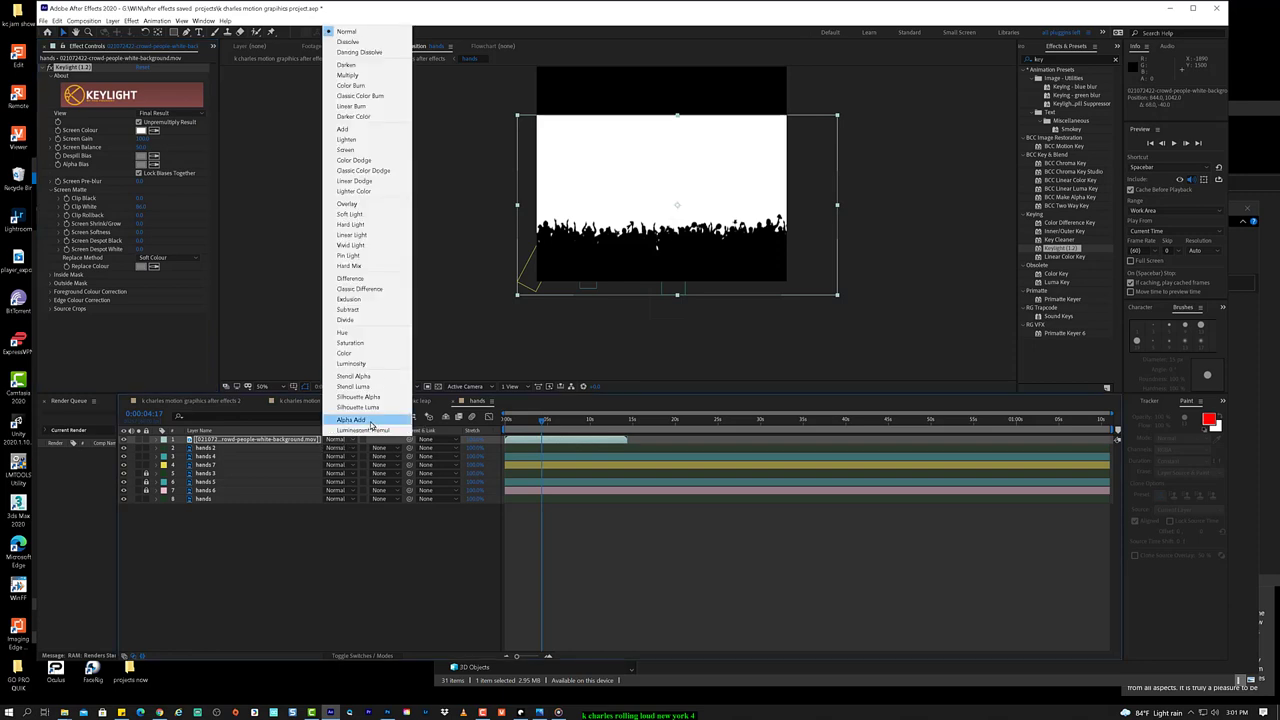
pyautogui.click(371, 420)
pyautogui.click(354, 446)
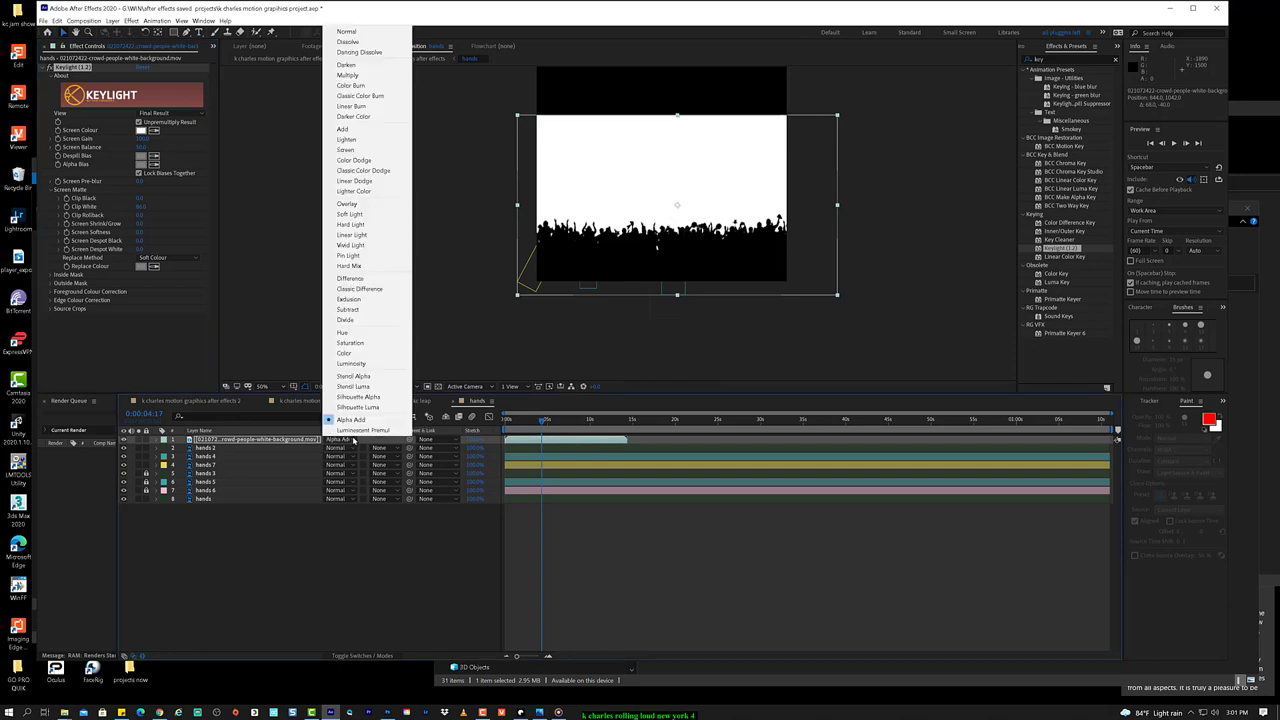
pyautogui.click(380, 378)
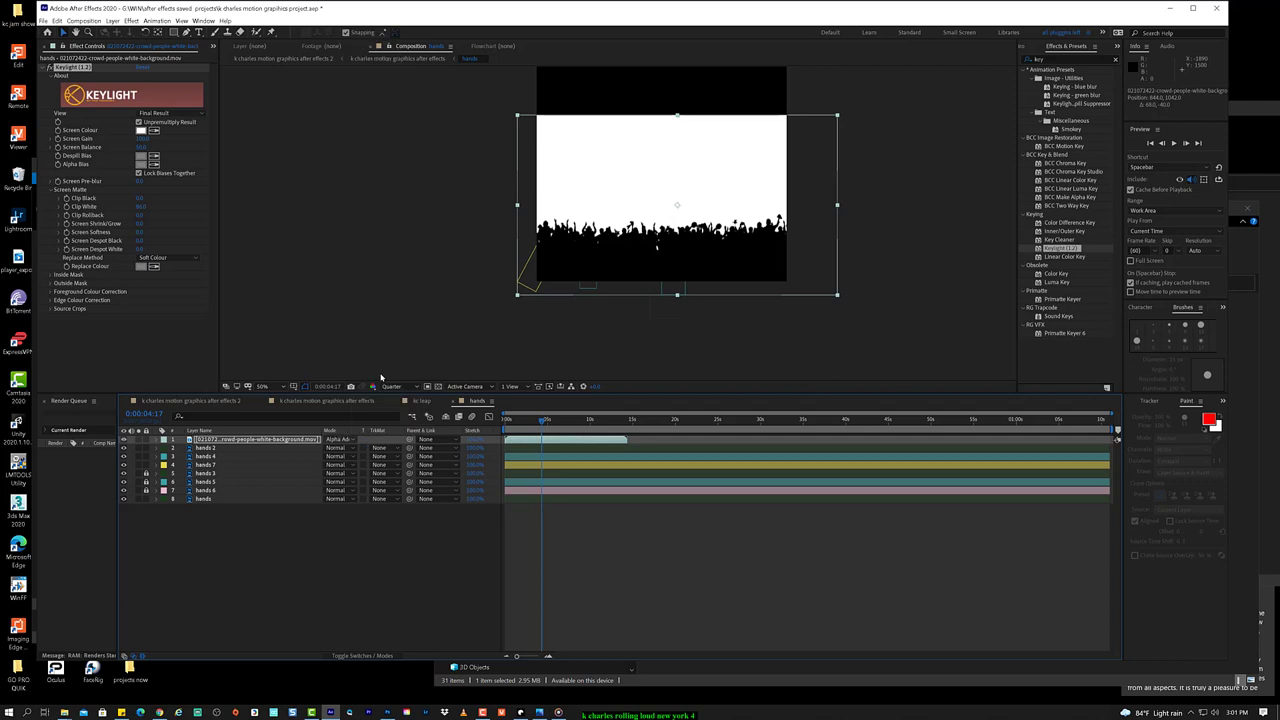
pyautogui.click(346, 439)
pyautogui.click(376, 386)
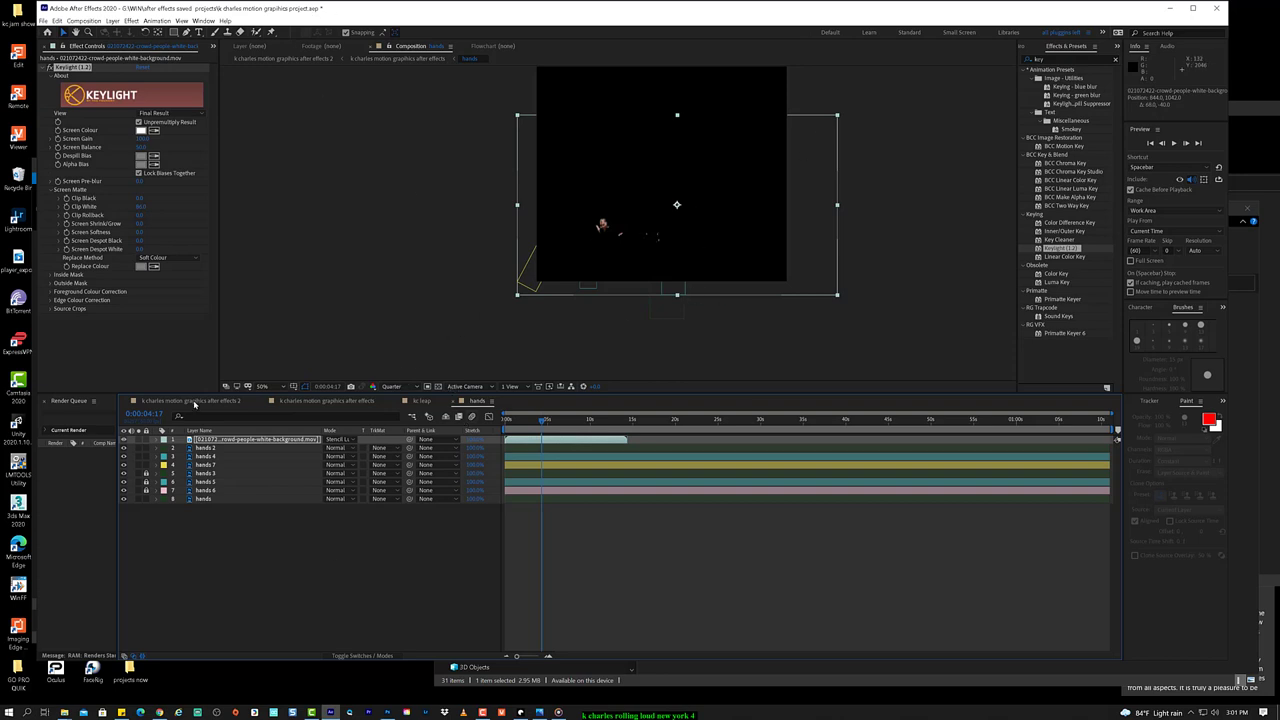
# Step: Move the crowd layer to third in the stack, just below hands 4, and preview around 8 seconds
pyautogui.moveTo(240, 441); pyautogui.dragTo(235, 492)
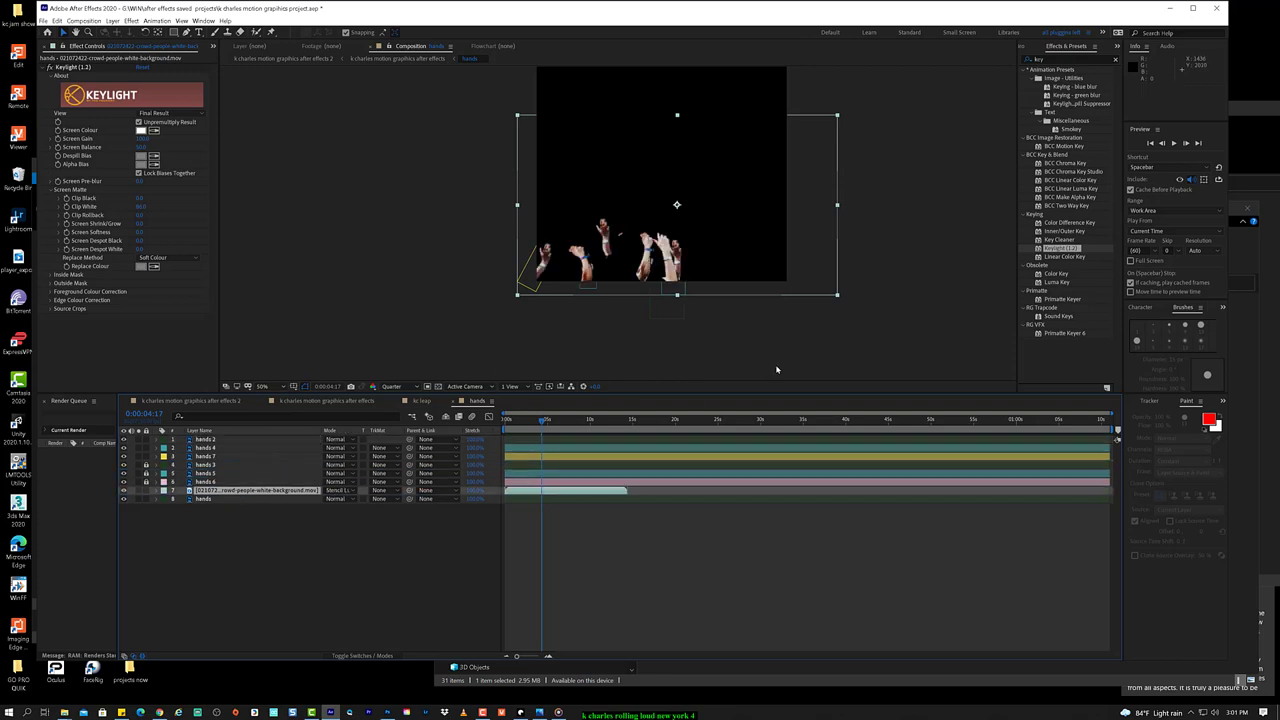
pyautogui.moveTo(525, 424); pyautogui.dragTo(551, 424)
pyautogui.moveTo(298, 490); pyautogui.dragTo(318, 452)
pyautogui.moveTo(556, 425); pyautogui.dragTo(605, 426)
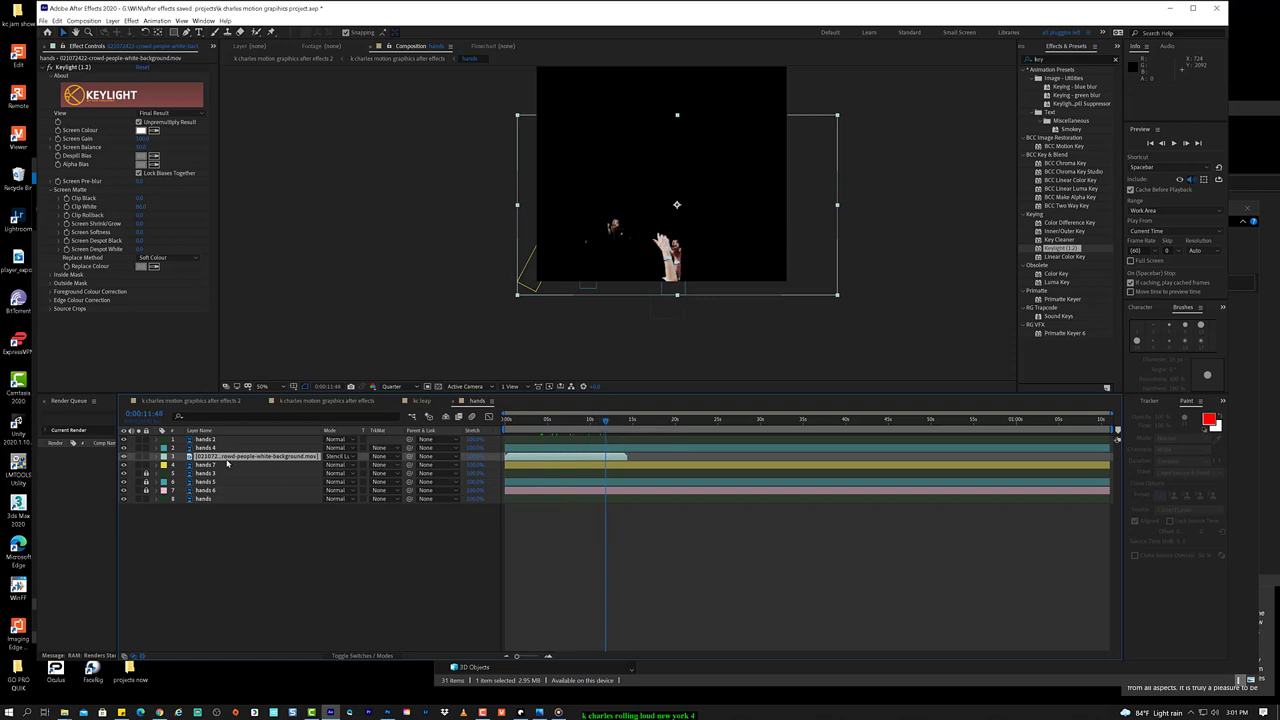
# Step: Shift the Stencil Luma crowd layer a few seconds later and move it up-left in the frame
pyautogui.click(351, 457)
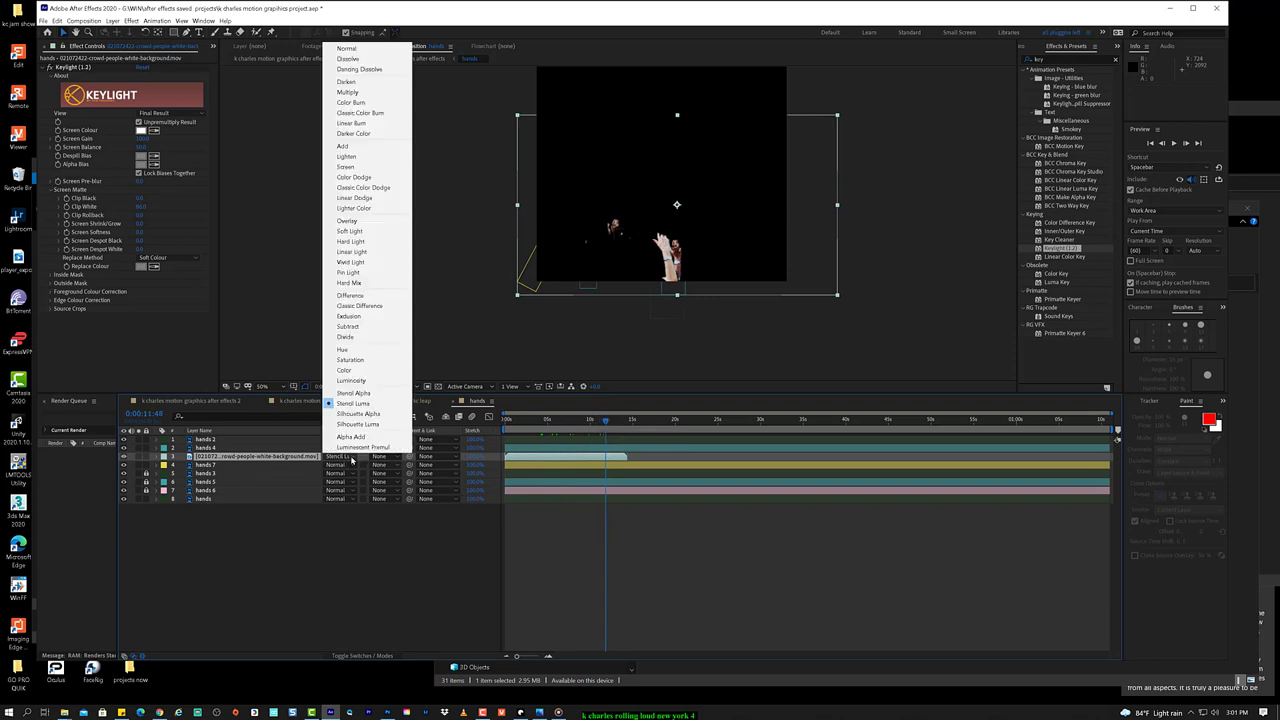
pyautogui.click(282, 459)
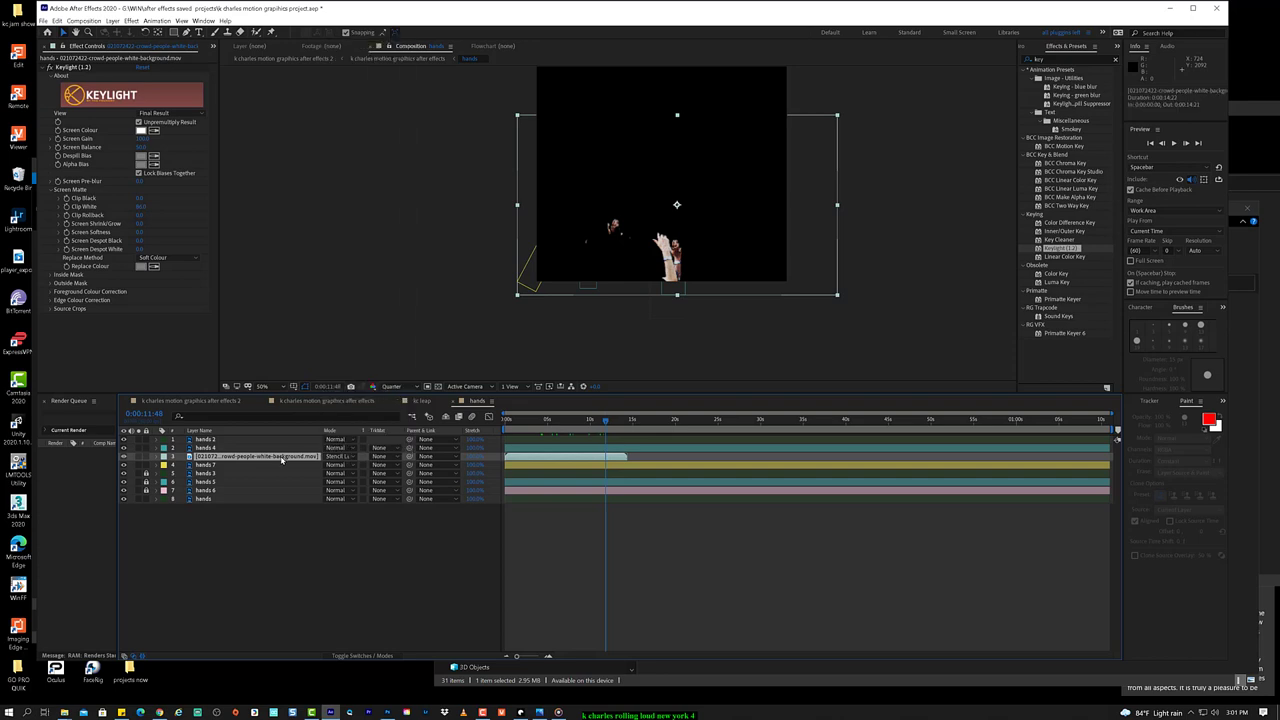
pyautogui.press('t')
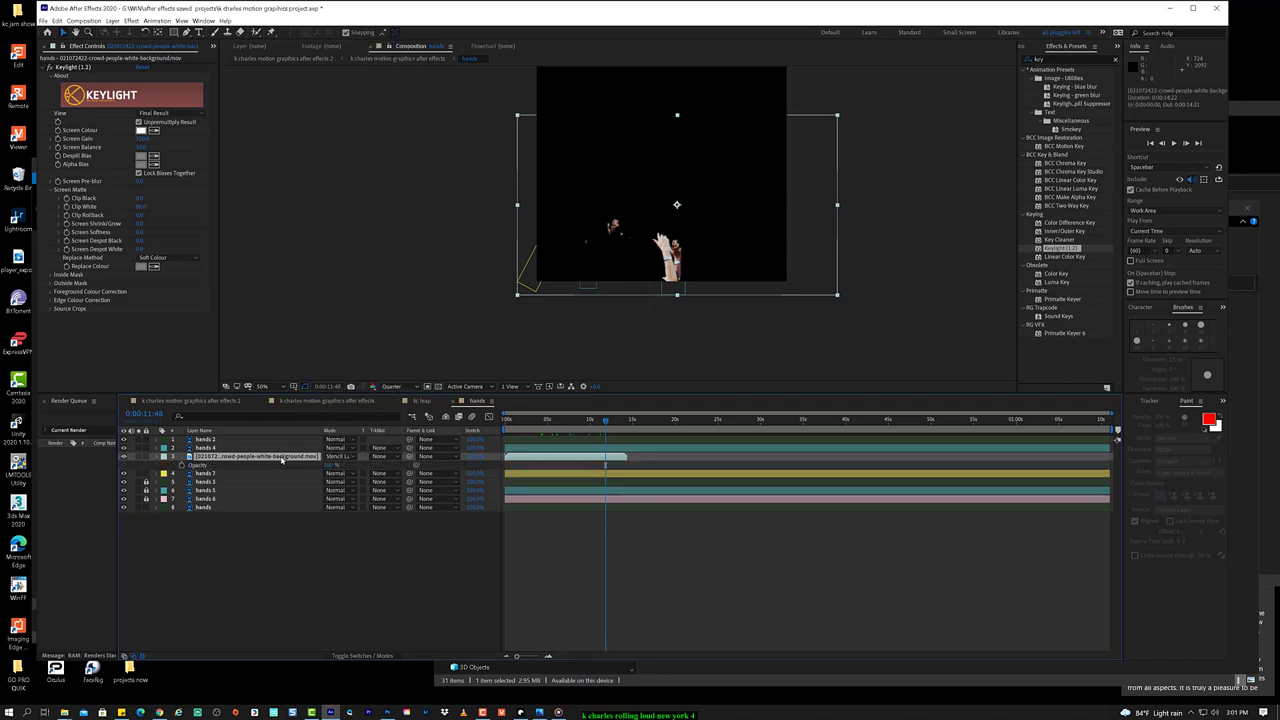
pyautogui.click(328, 466)
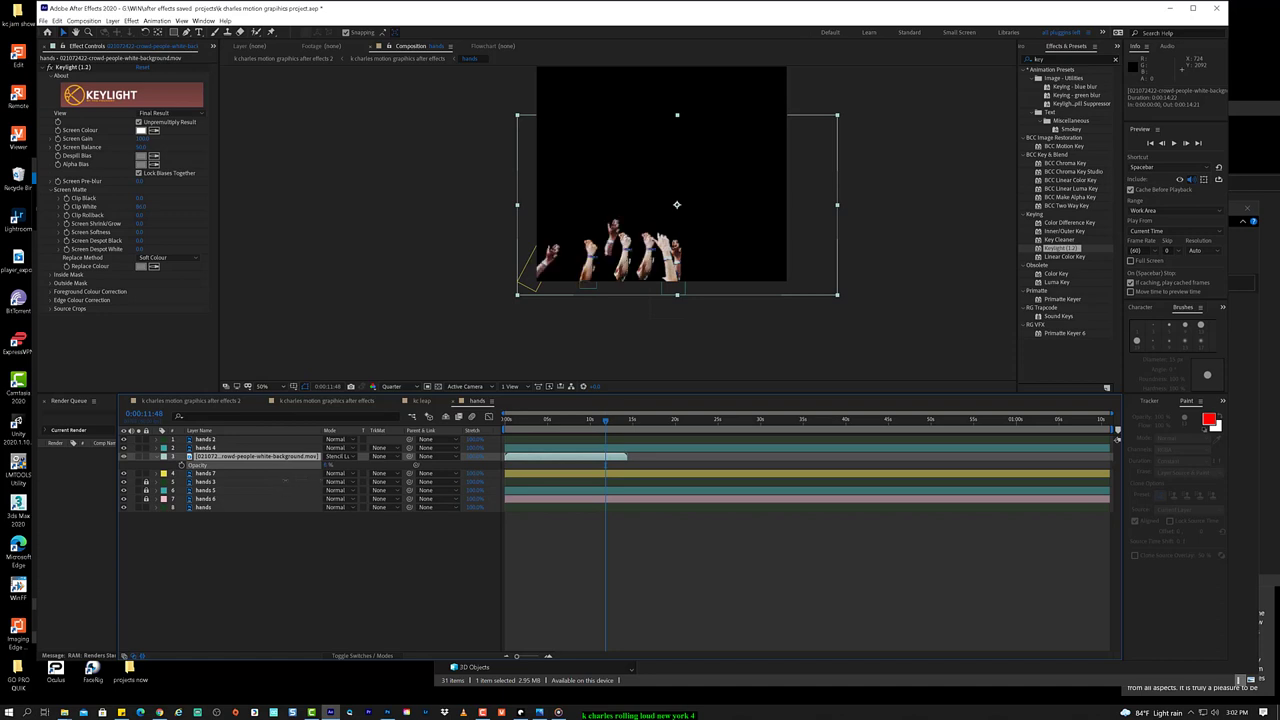
pyautogui.moveTo(562, 462); pyautogui.dragTo(605, 465)
pyautogui.moveTo(729, 266)
pyautogui.mouseDown()
pyautogui.moveTo(764, 266)
pyautogui.moveTo(533, 204)
pyautogui.moveTo(568, 173)
pyautogui.moveTo(721, 263)
pyautogui.moveTo(741, 258)
pyautogui.mouseUp()
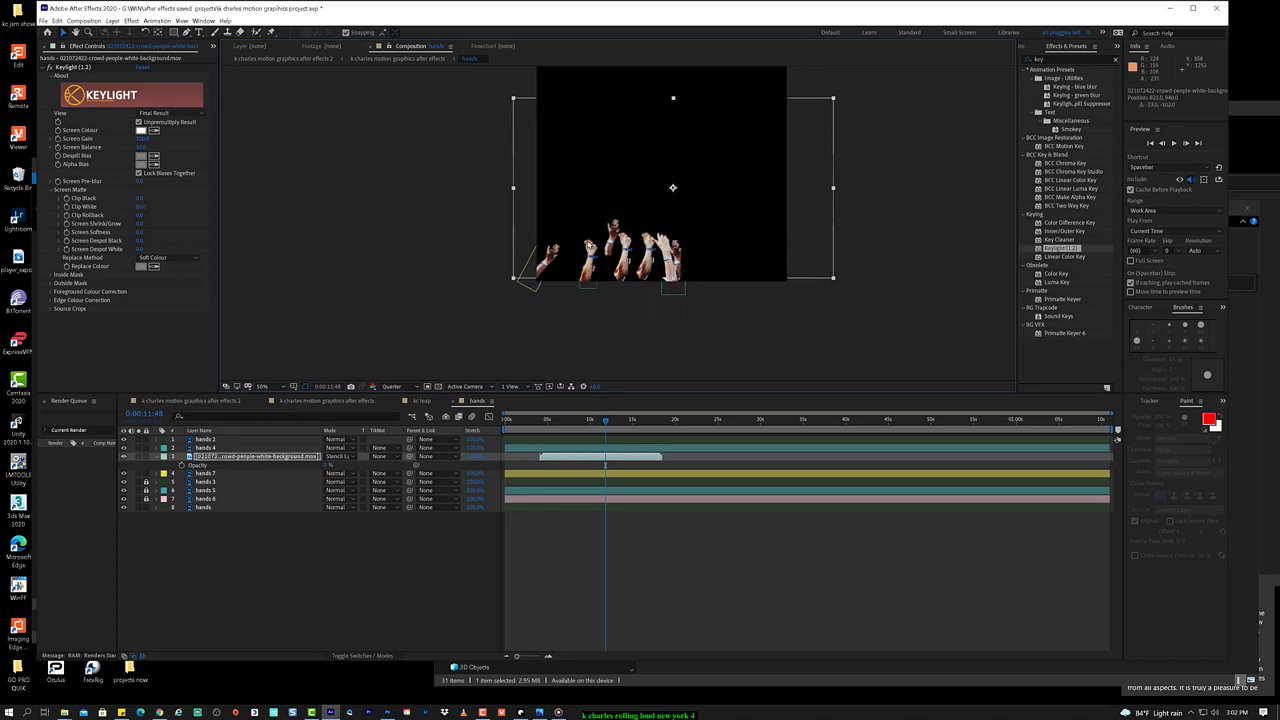
# Step: Delete the keyed crowd layer and return to about 0:00:10:34 in the comp
pyautogui.press('Delete')
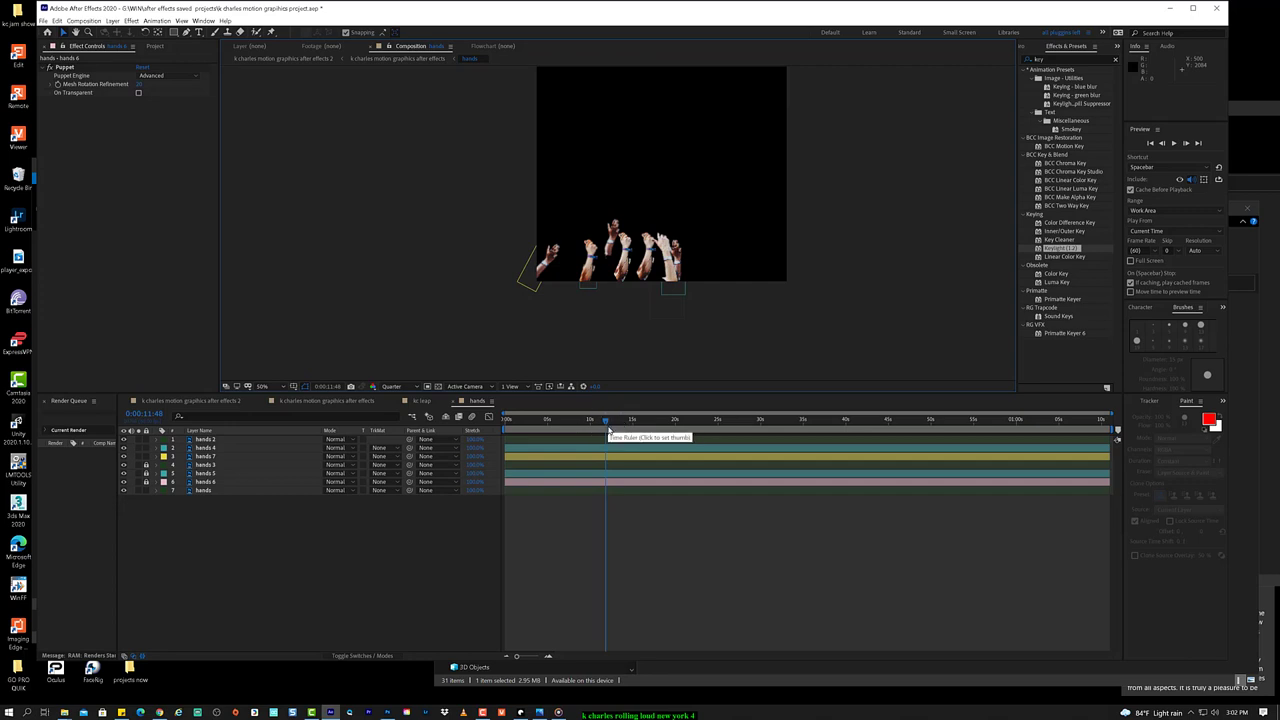
pyautogui.moveTo(592, 428)
pyautogui.mouseDown()
pyautogui.moveTo(574, 428)
pyautogui.moveTo(610, 425)
pyautogui.mouseUp()
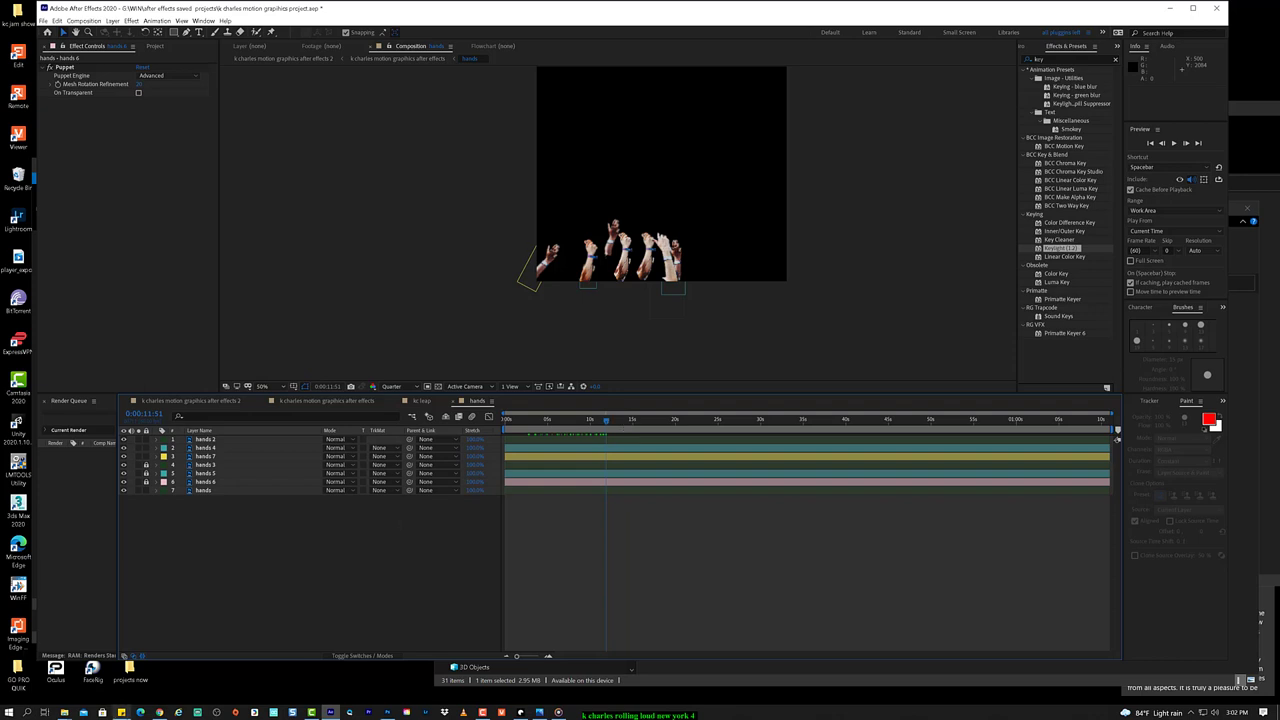
pyautogui.moveTo(64, 712)
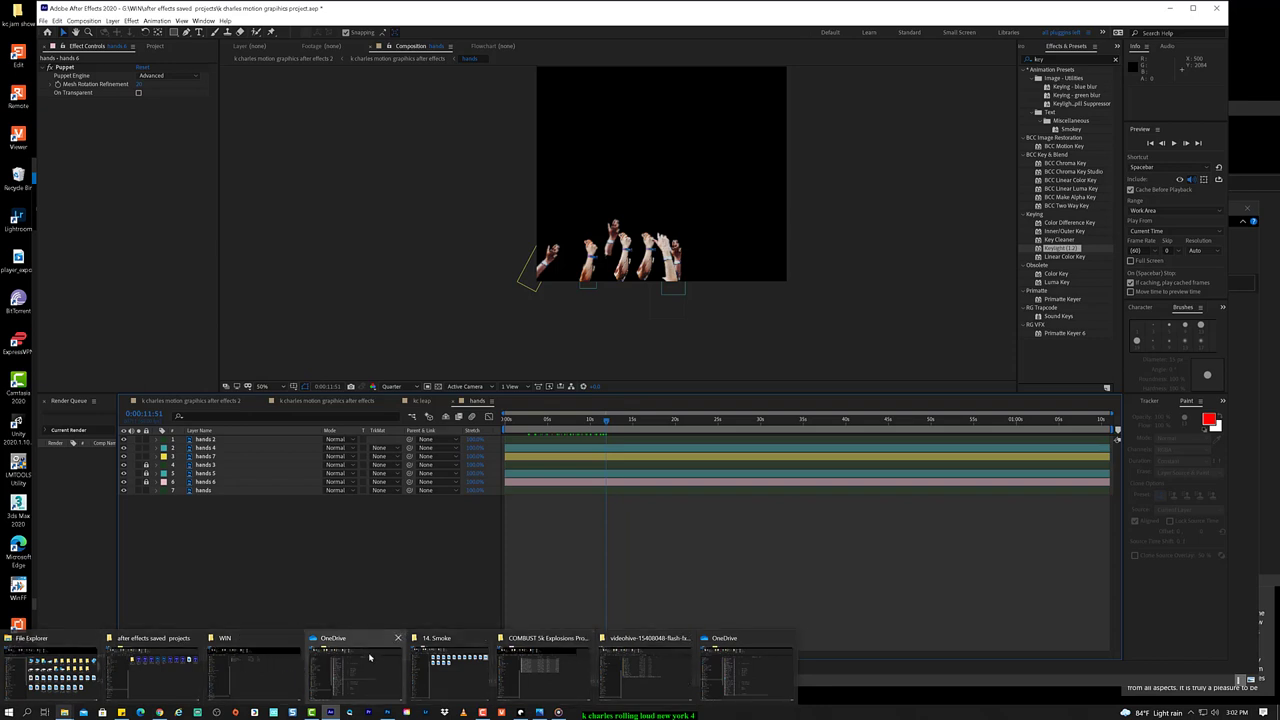
# Step: Close the extra OneDrive window and open the ZCMACBOOKPRO network drive in File Explorer
pyautogui.click(398, 638)
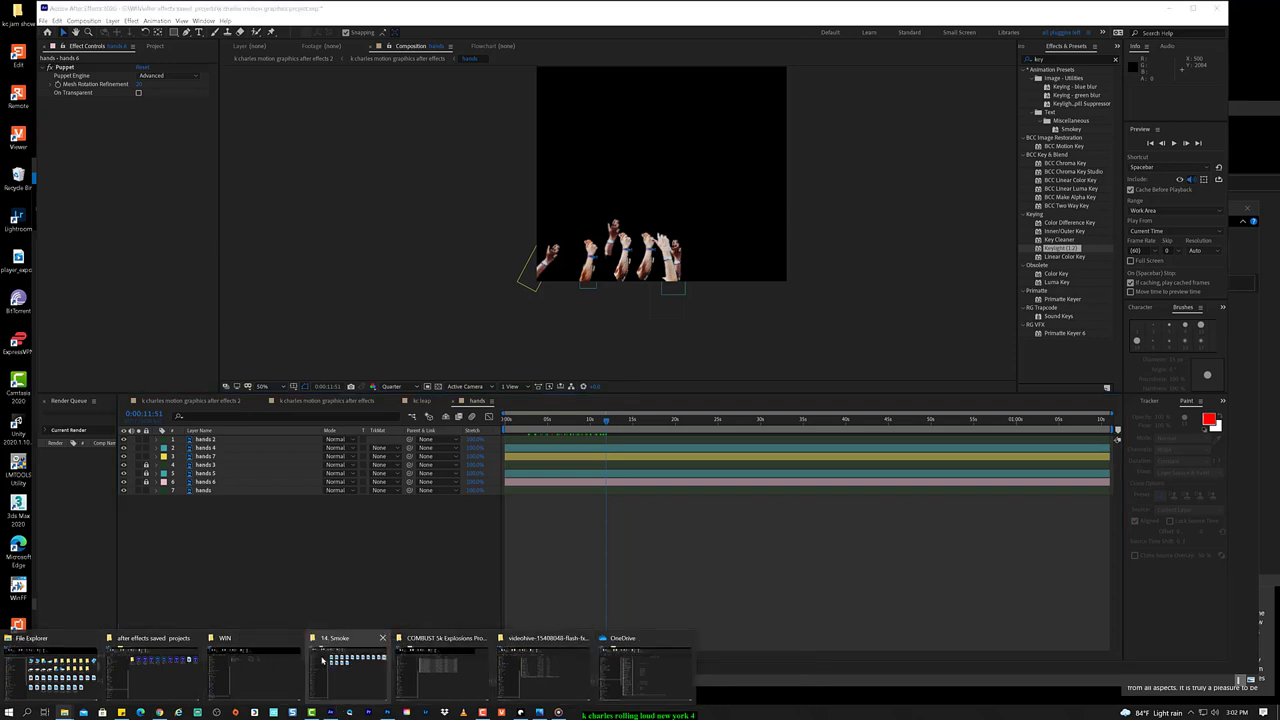
pyautogui.click(42, 676)
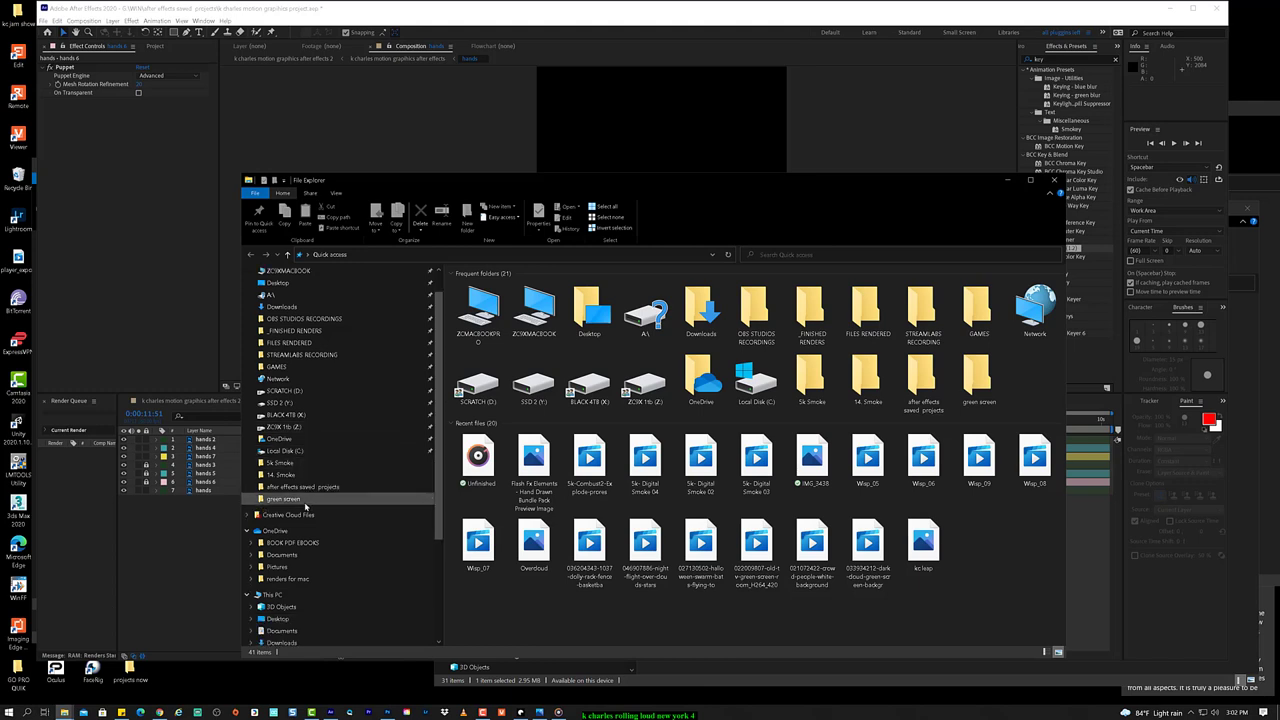
pyautogui.click(288, 290)
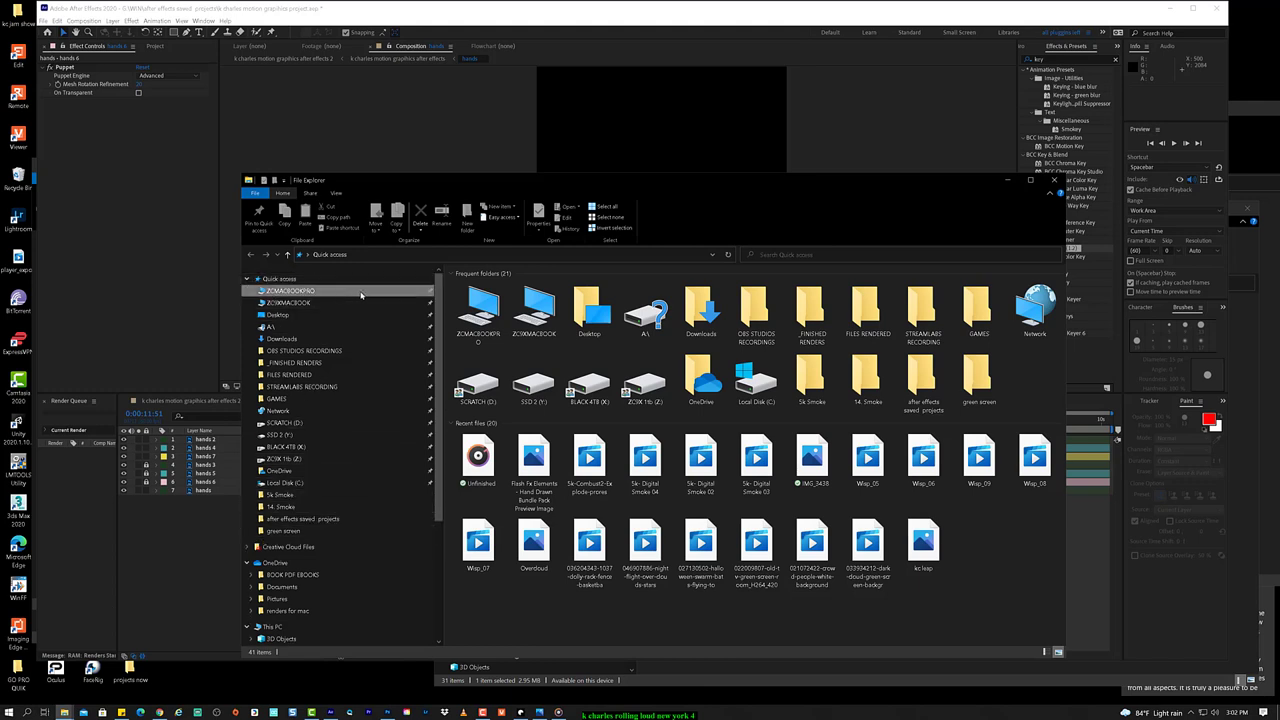
pyautogui.click(852, 310)
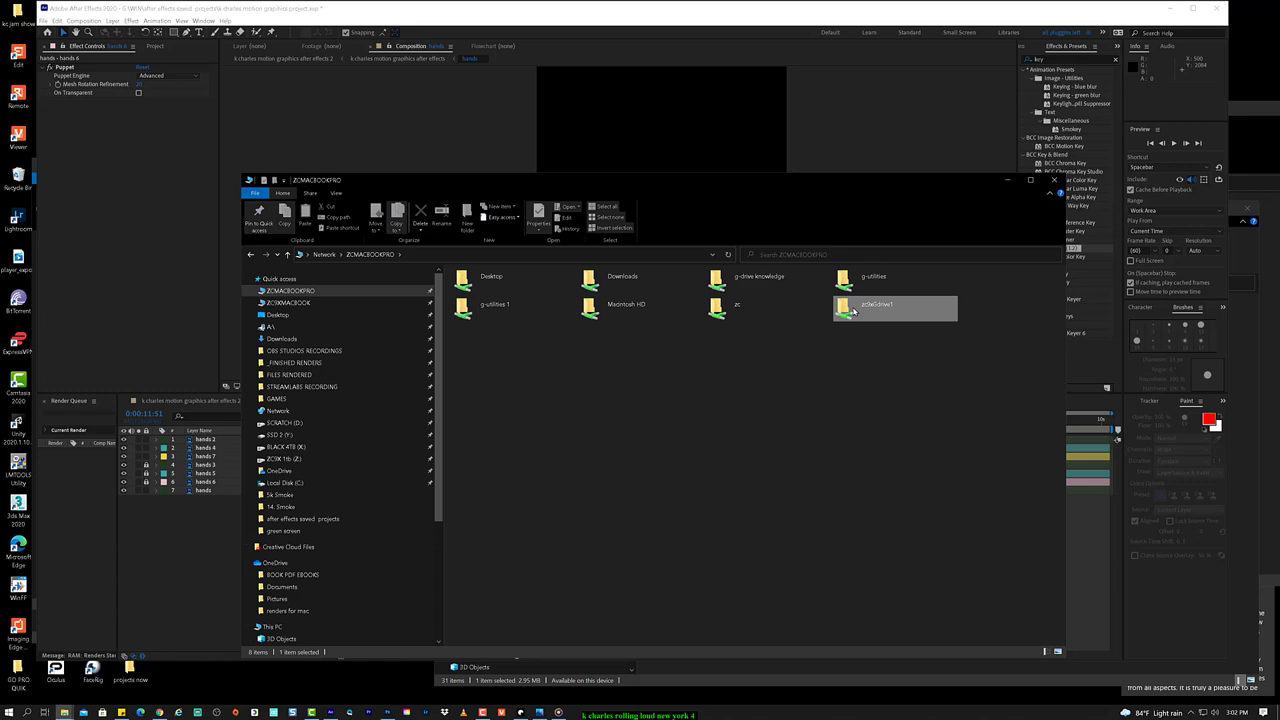
pyautogui.doubleClick(852, 310)
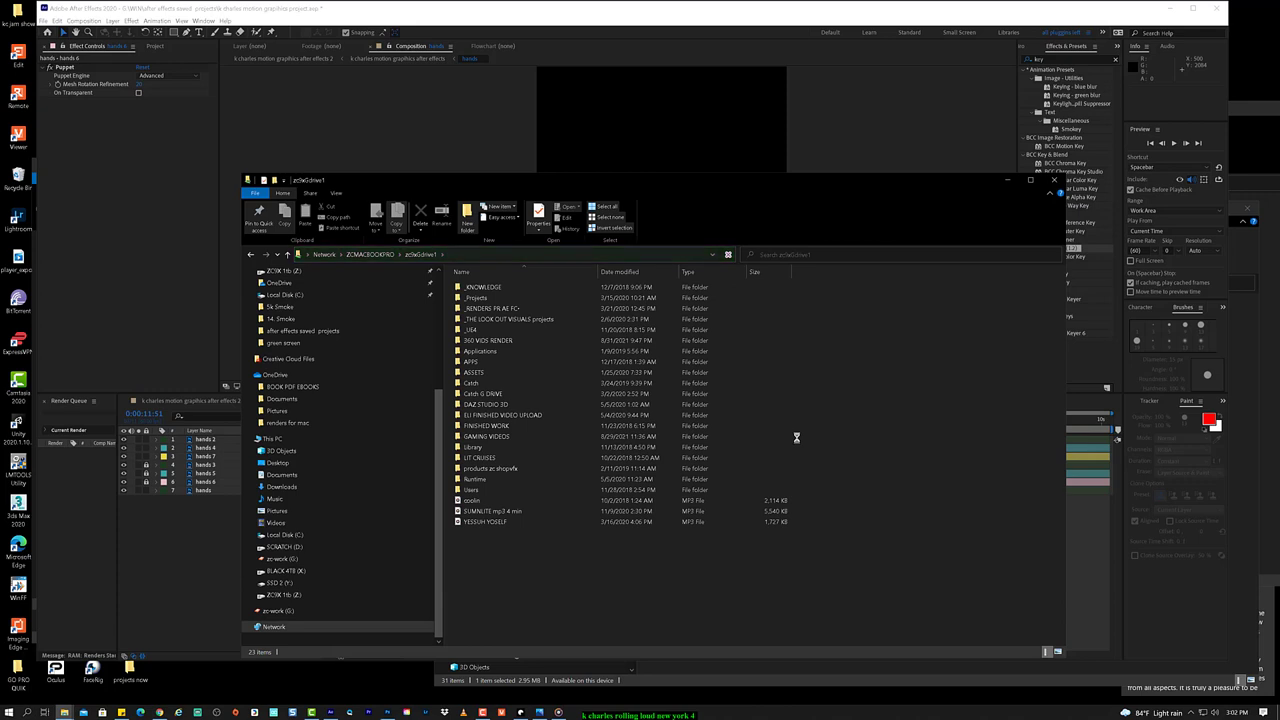
# Step: Browse ASSETS > VFX ELEMENTS > Green Screen Vids Assets into the green screen folder
pyautogui.click(474, 374)
pyautogui.doubleClick(474, 374)
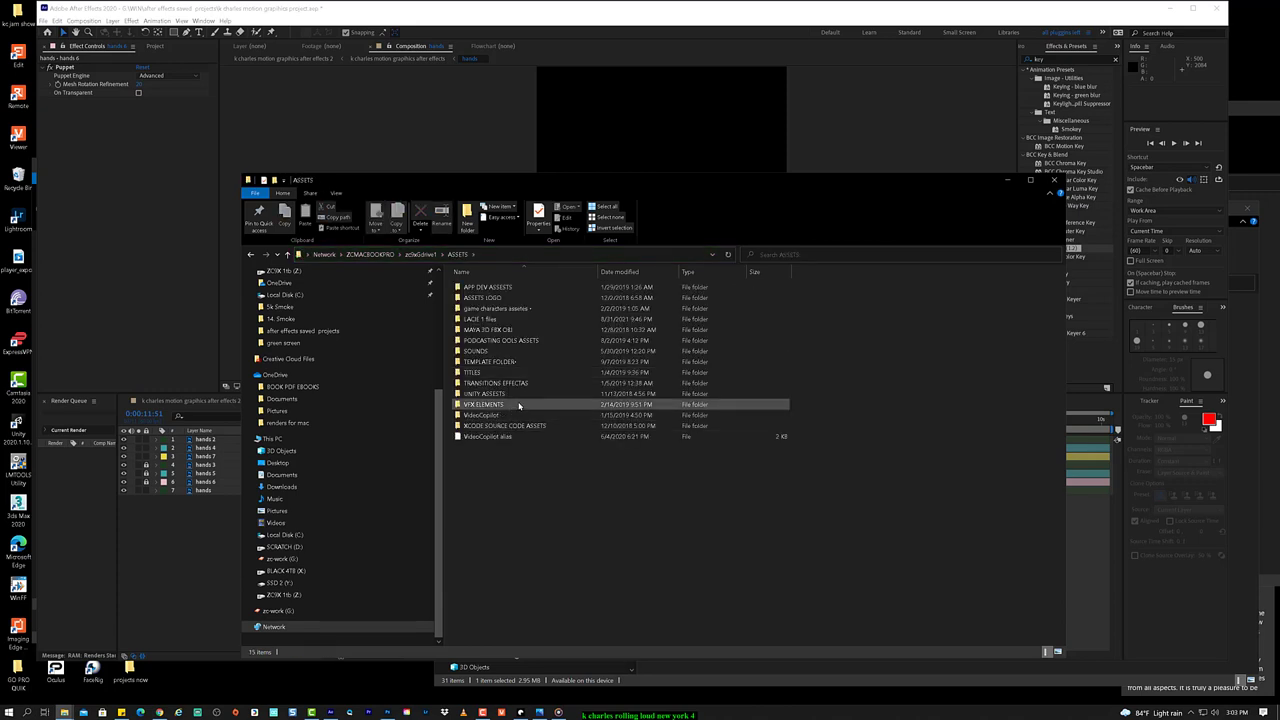
pyautogui.doubleClick(519, 405)
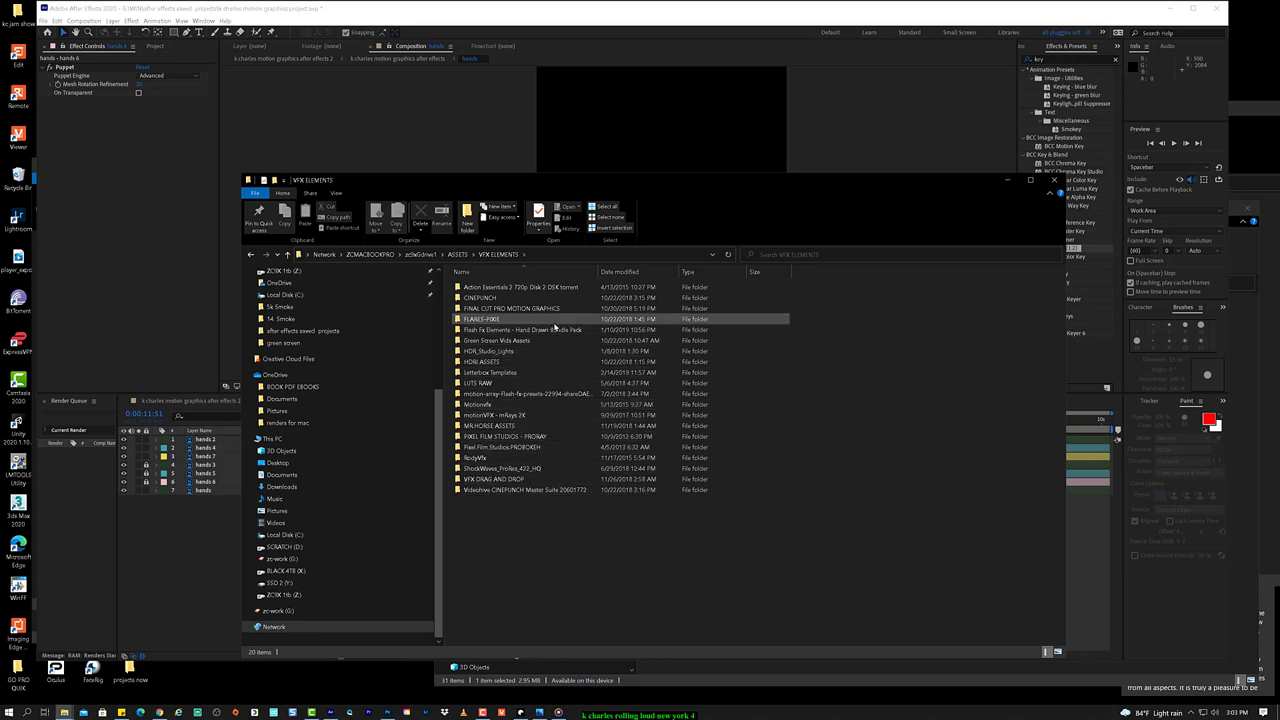
pyautogui.doubleClick(560, 340)
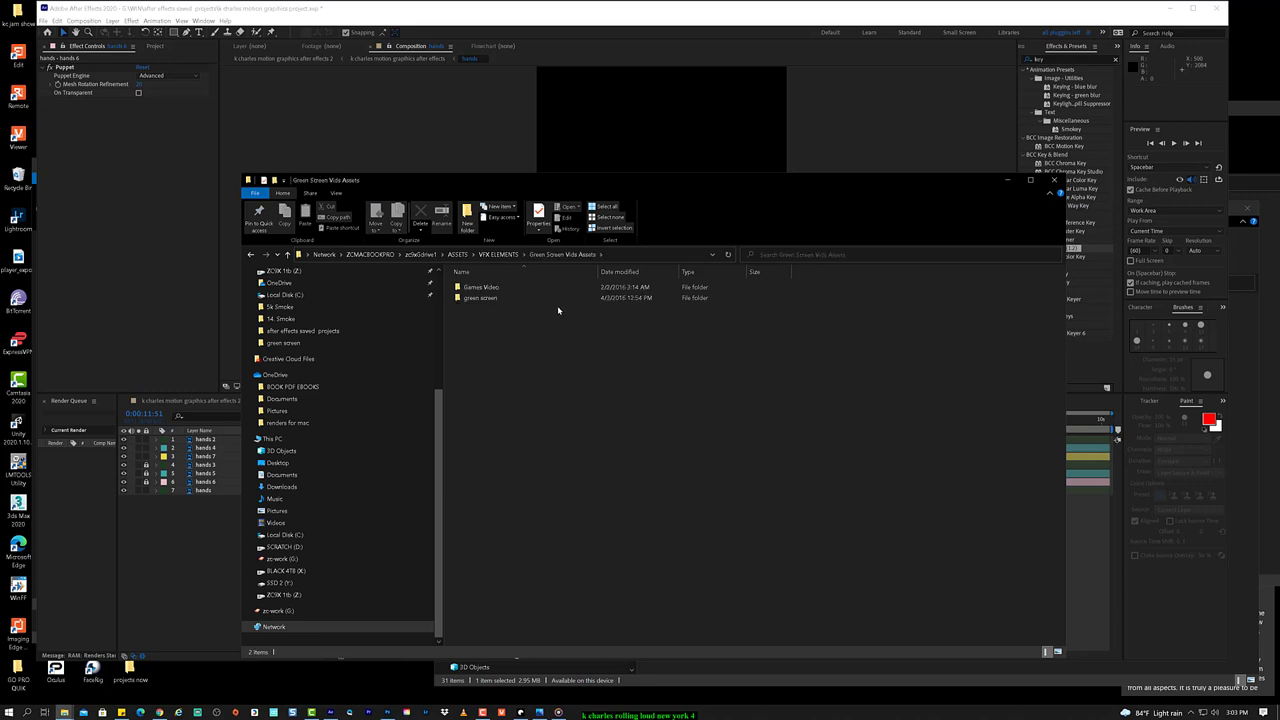
pyautogui.doubleClick(561, 288)
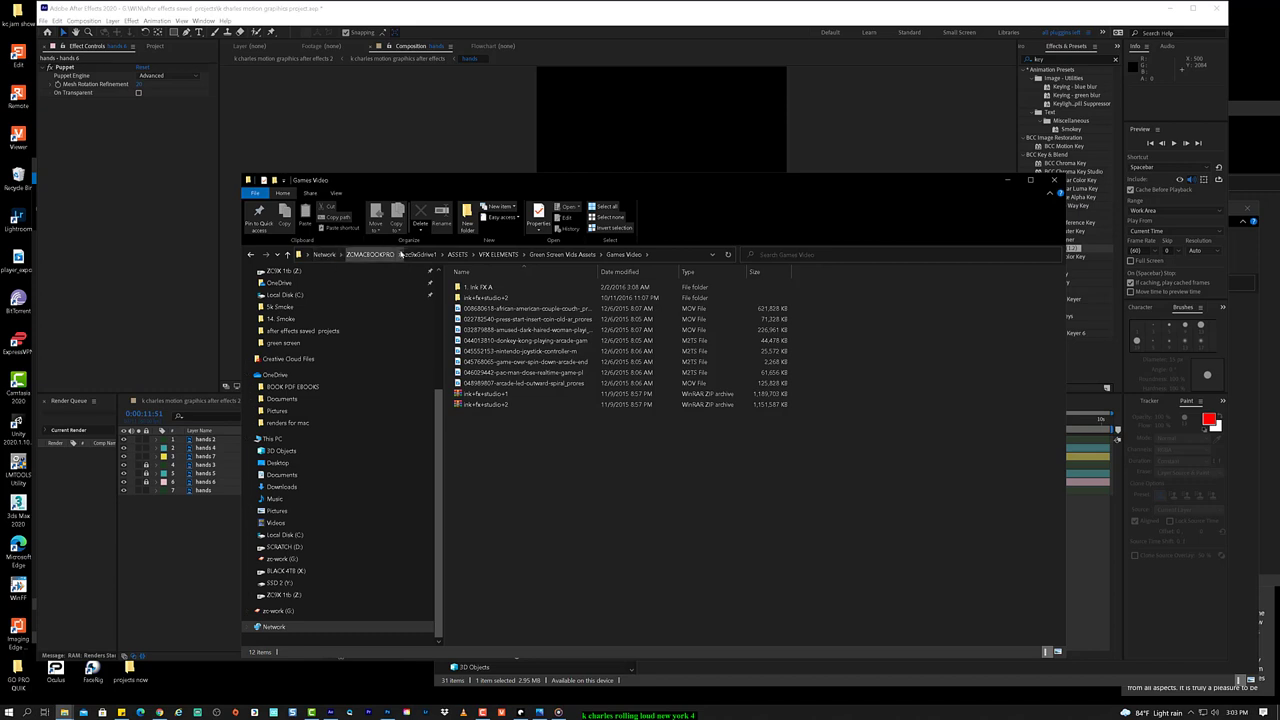
pyautogui.click(562, 254)
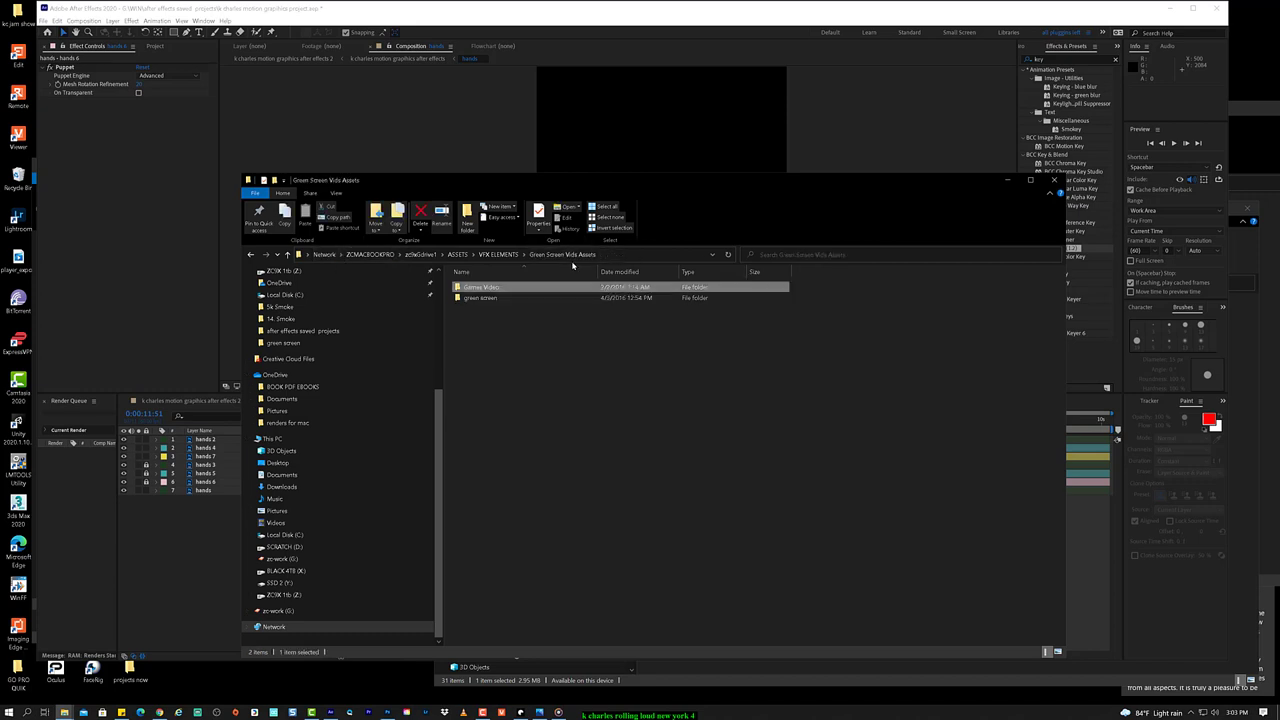
pyautogui.doubleClick(466, 297)
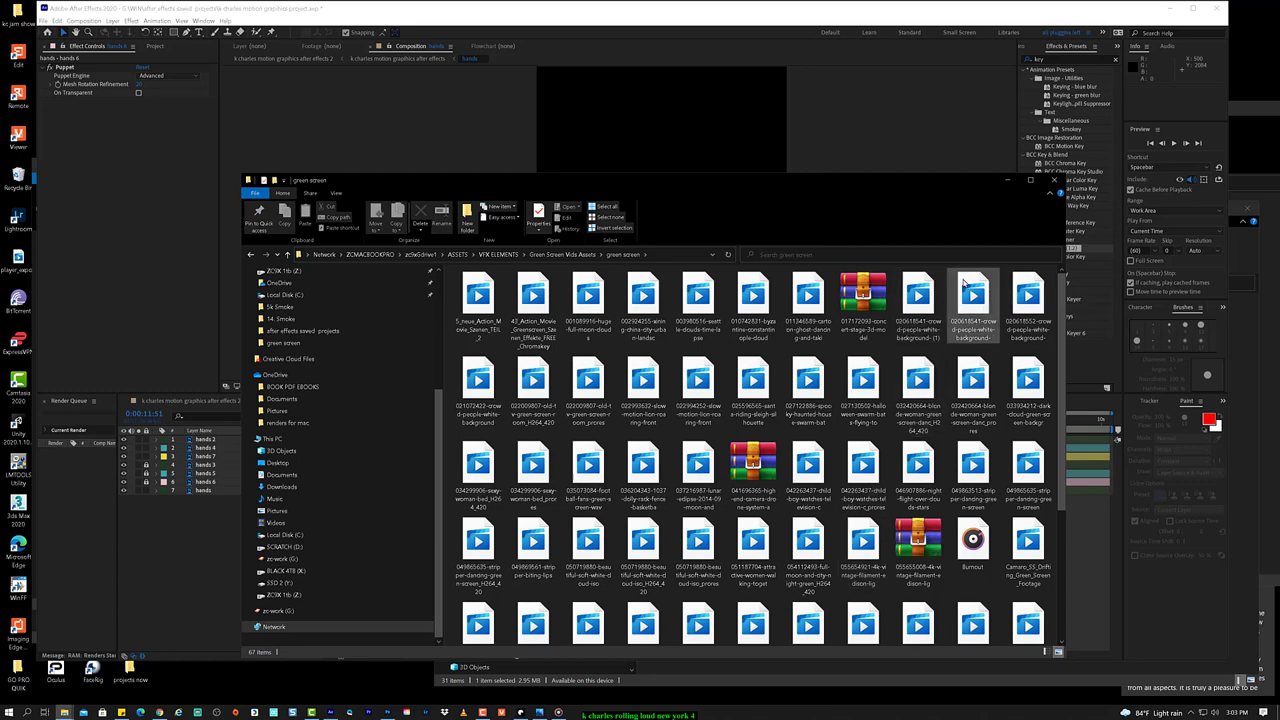
pyautogui.click(1020, 296)
pyautogui.rightClick(1018, 295)
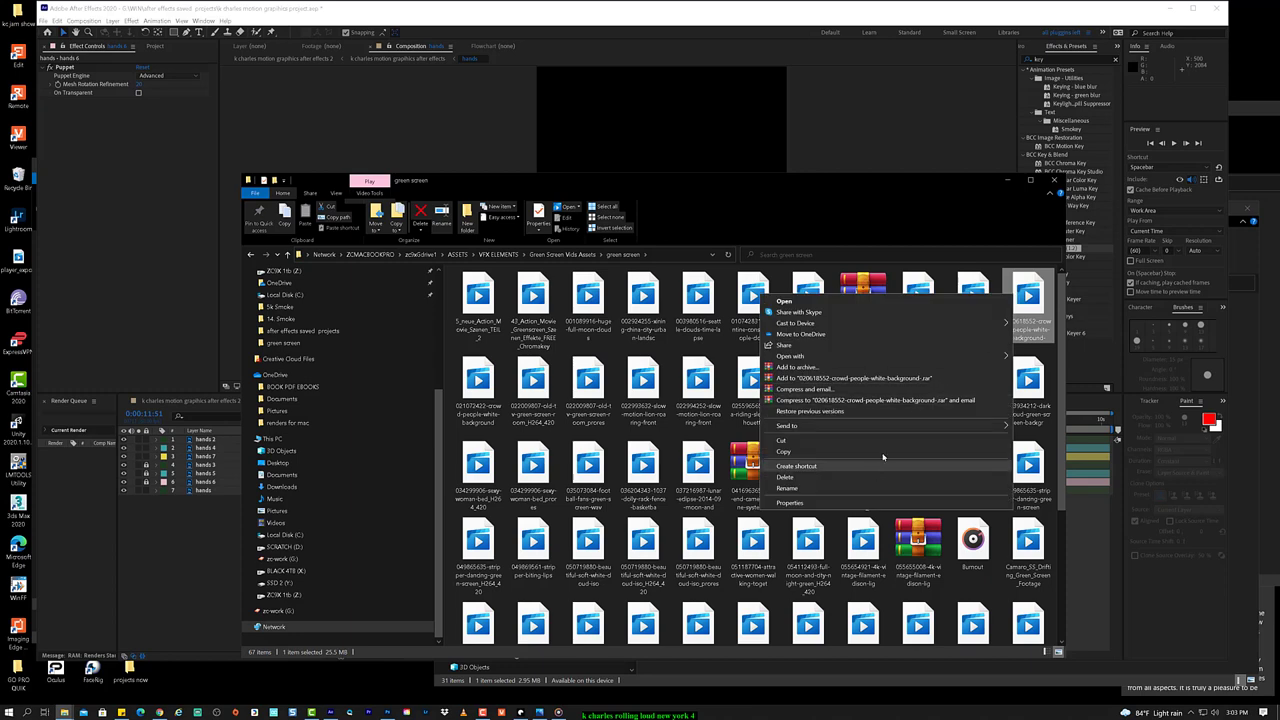
pyautogui.moveTo(958, 356)
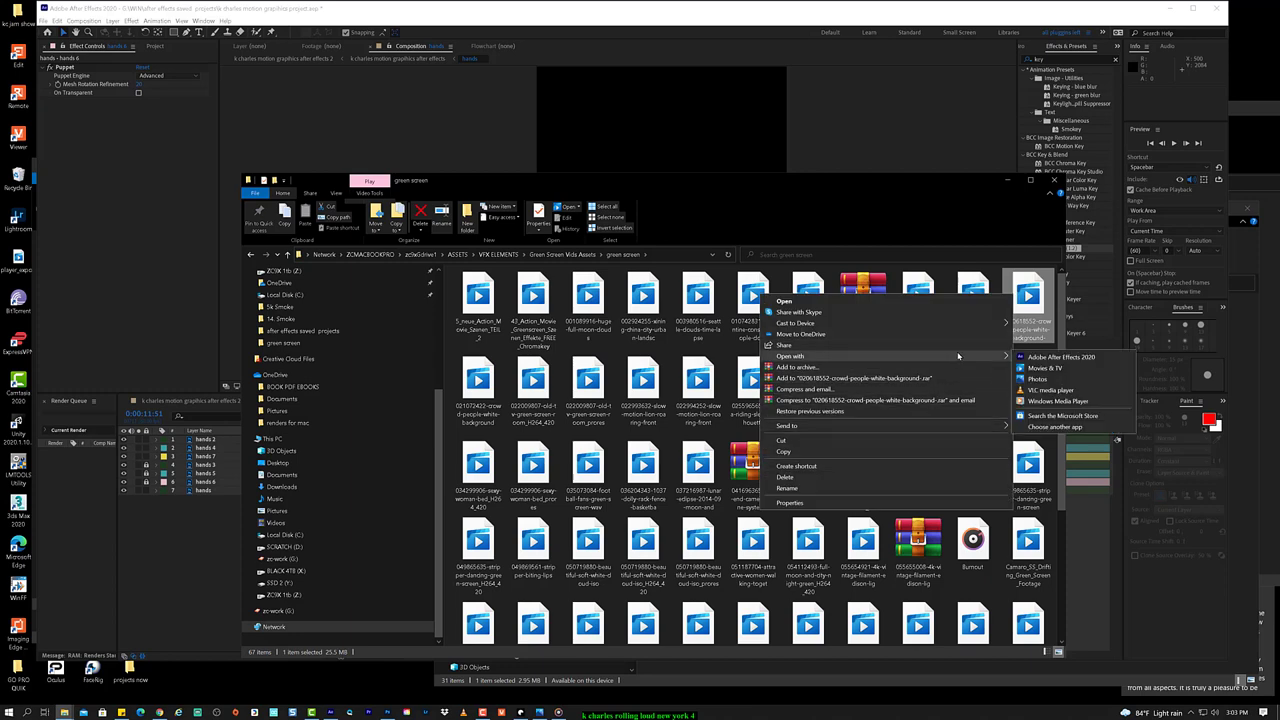
pyautogui.click(1050, 389)
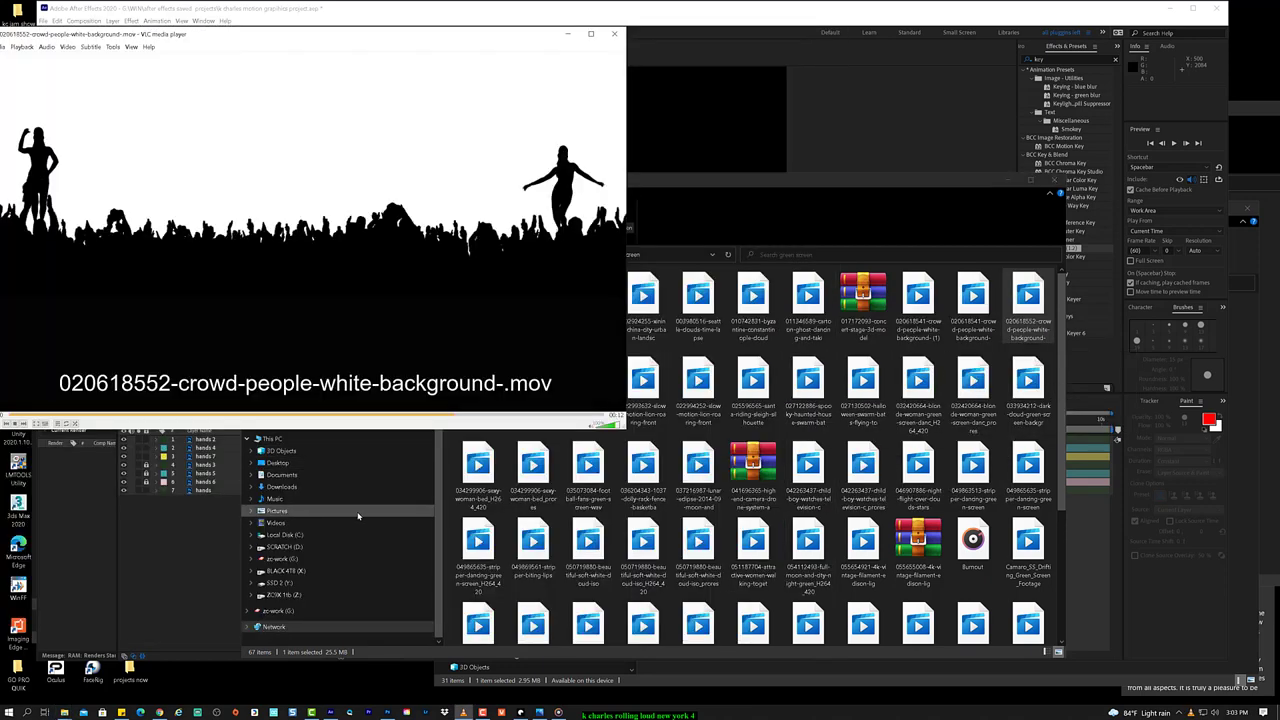
pyautogui.click(614, 35)
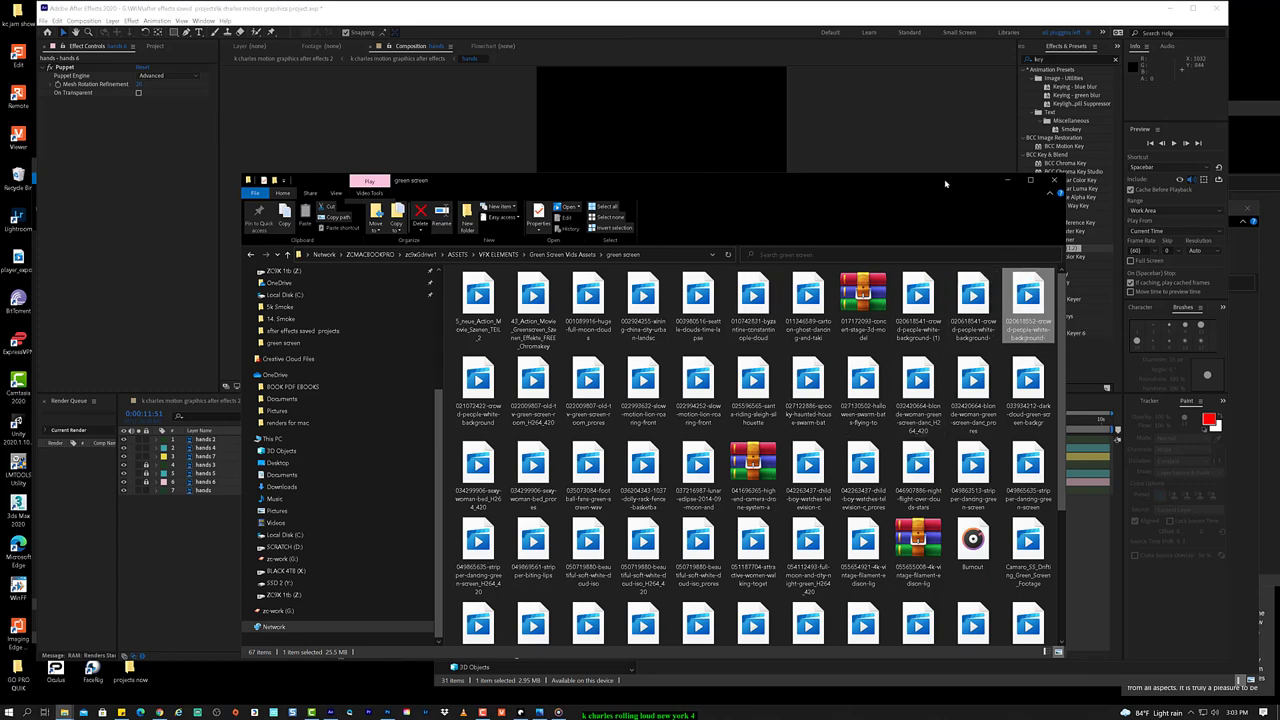
# Step: Import the crowd-on-white .mov into the project and undock the comp timeline as a floating panel
pyautogui.moveTo(940, 181); pyautogui.dragTo(1178, 192)
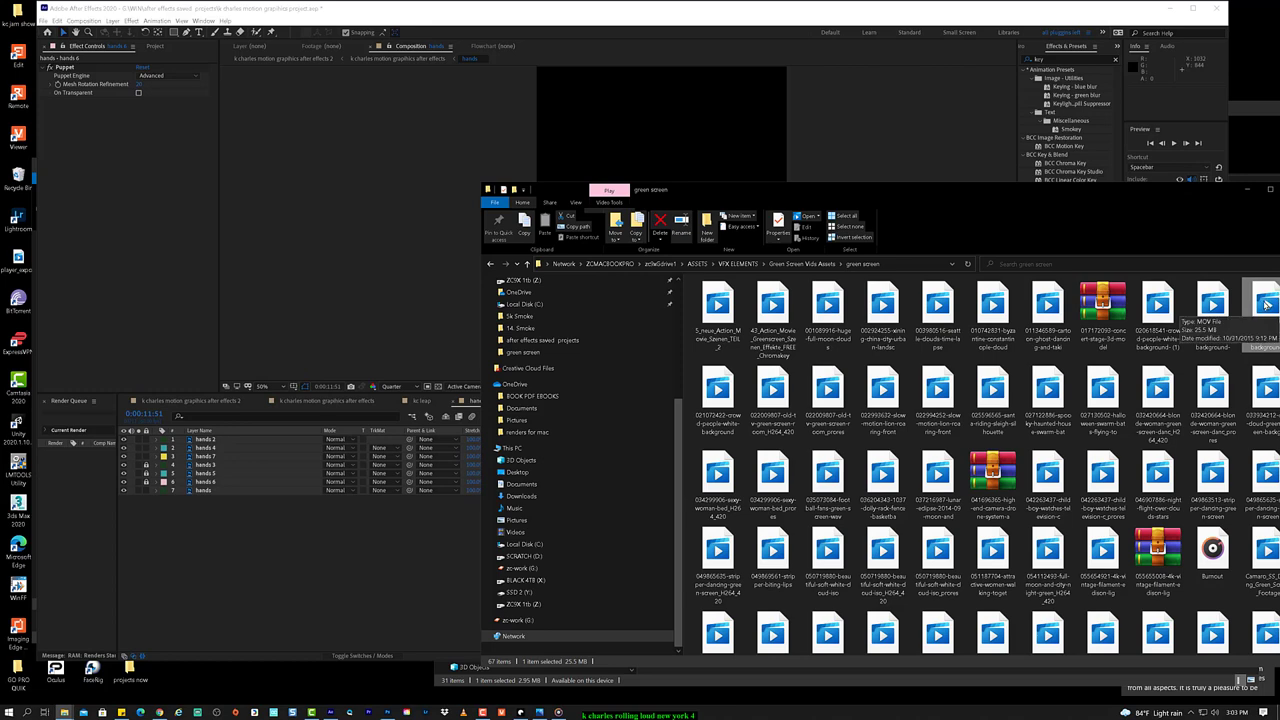
pyautogui.moveTo(1267, 305); pyautogui.dragTo(155, 47)
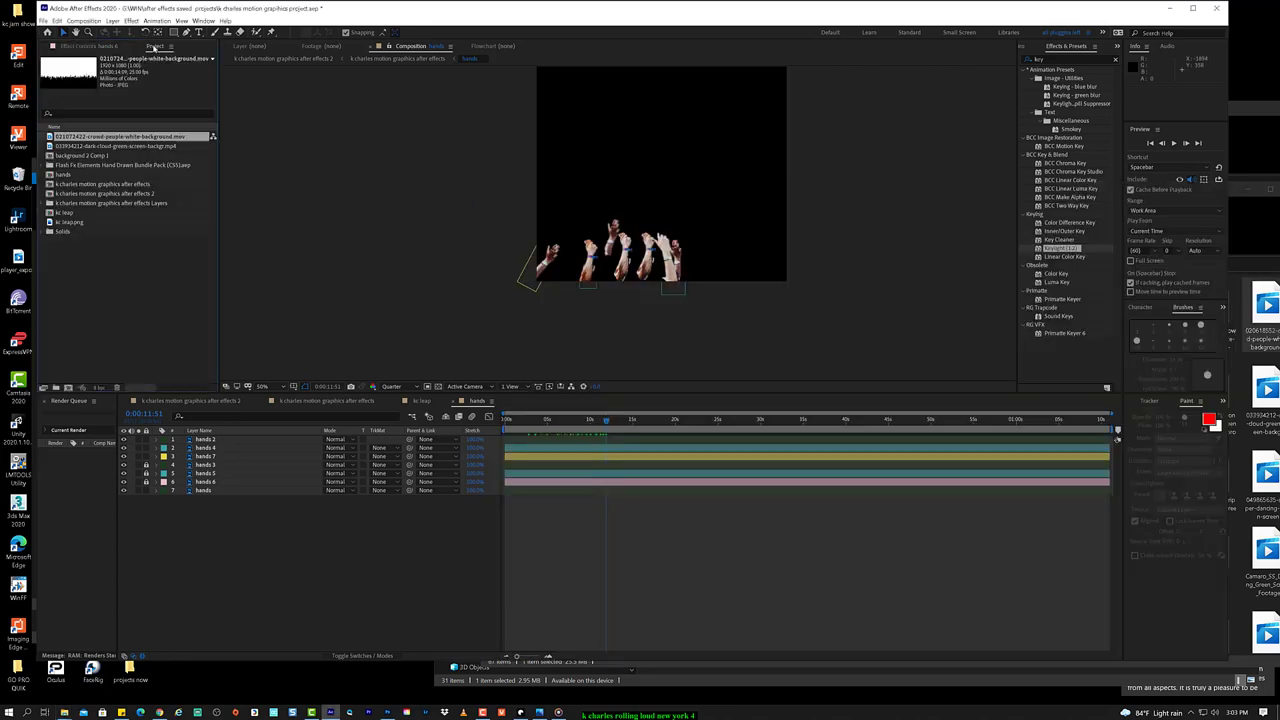
pyautogui.click(1250, 268)
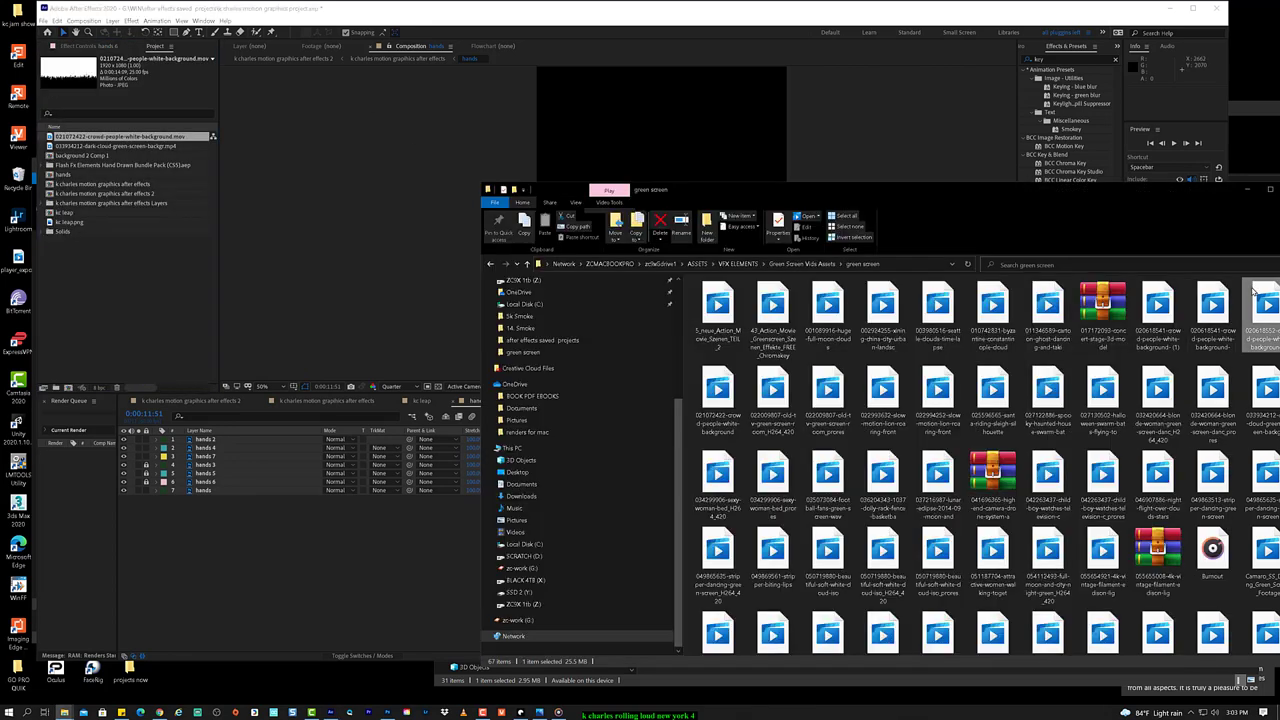
pyautogui.moveTo(1250, 268); pyautogui.dragTo(958, 326)
pyautogui.moveTo(190, 400); pyautogui.dragTo(121, 407)
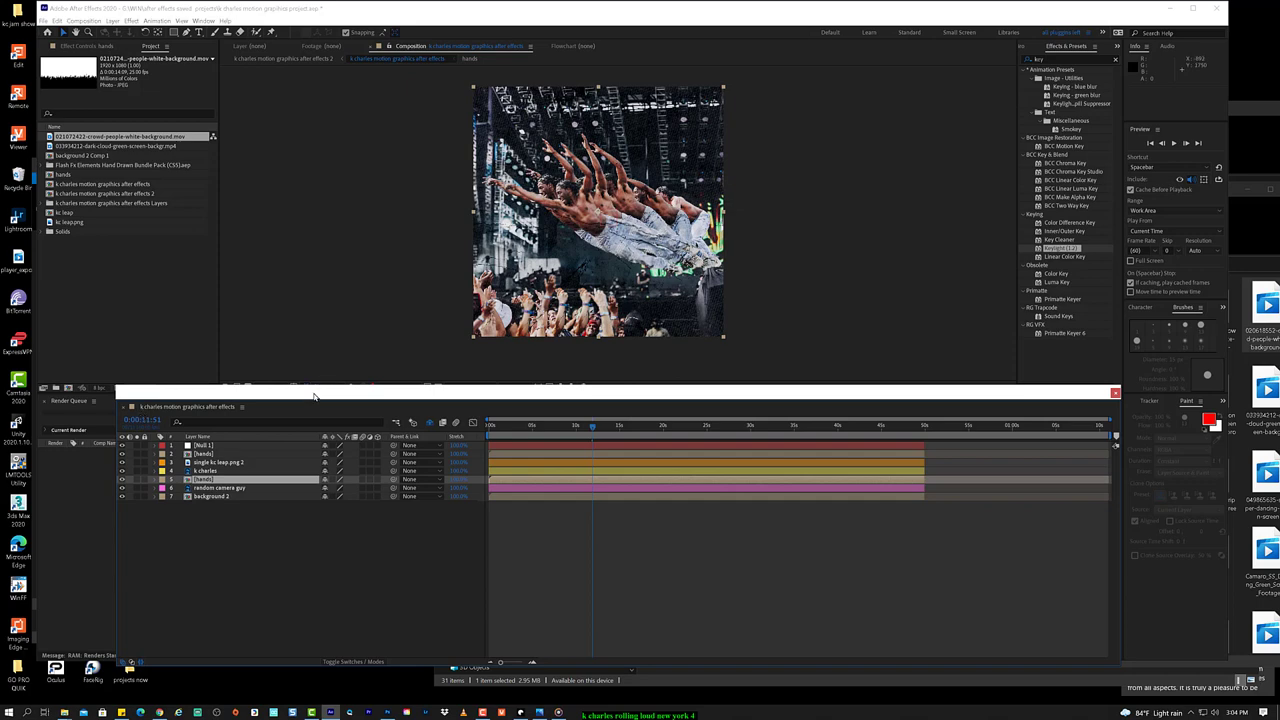
# Step: Redock the floating k charles timeline into the timeline area and return to File Explorer
pyautogui.moveTo(313, 397); pyautogui.dragTo(357, 477)
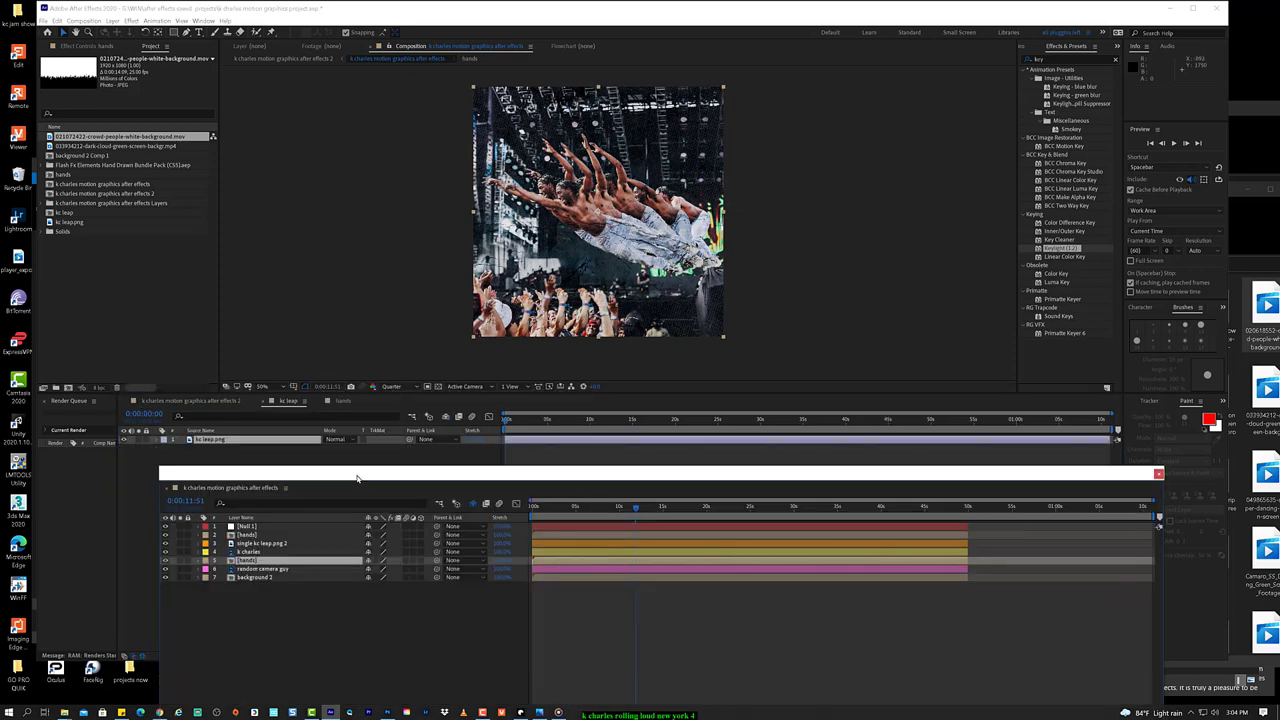
pyautogui.click(283, 488)
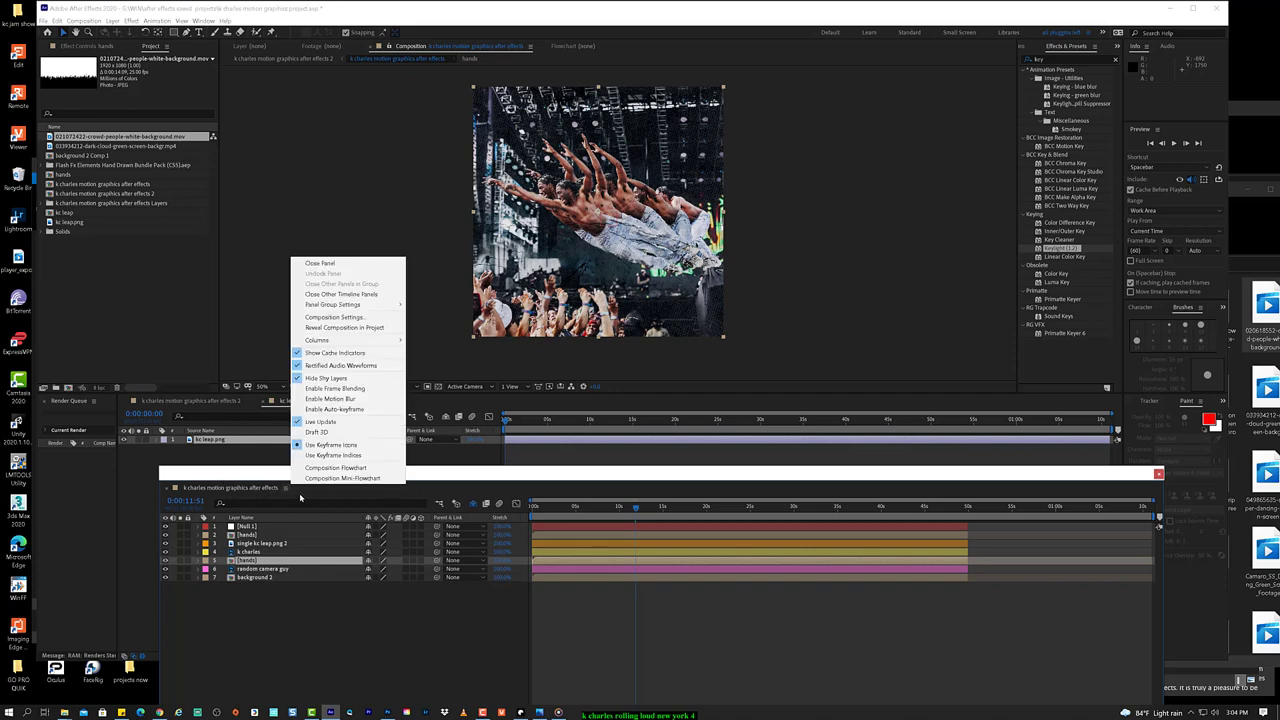
pyautogui.click(300, 497)
pyautogui.moveTo(260, 488); pyautogui.dragTo(176, 410)
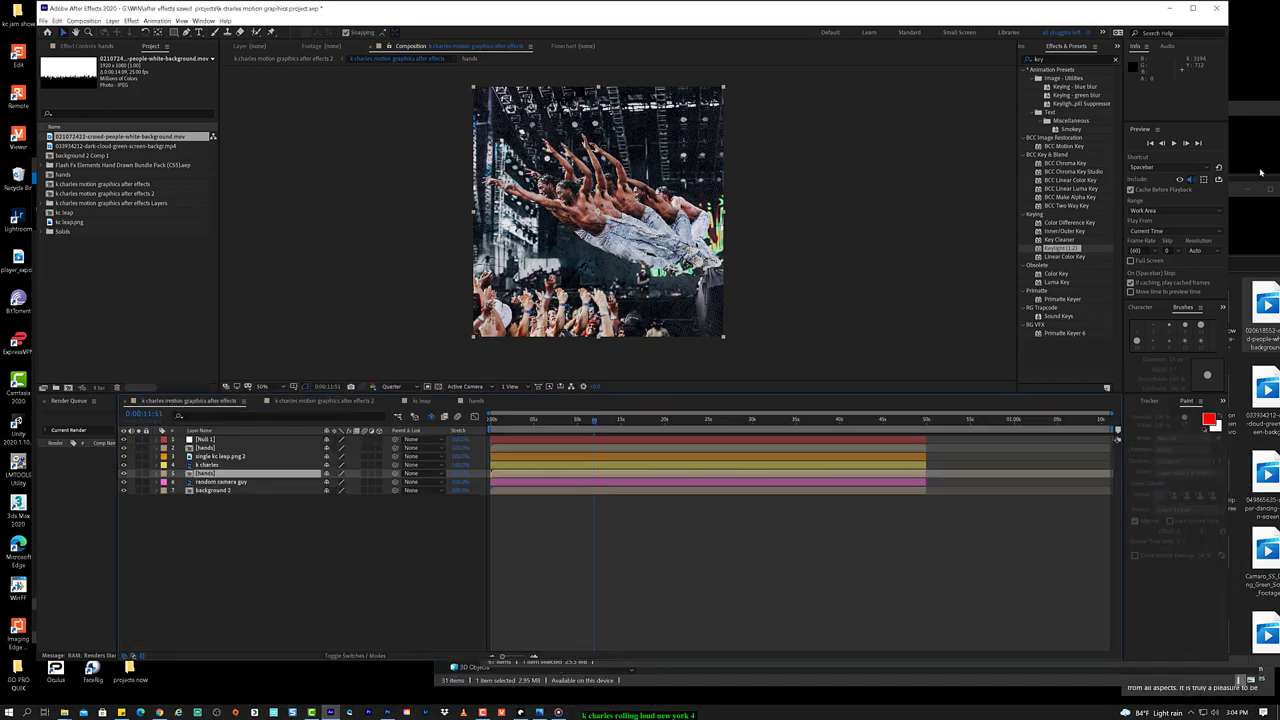
pyautogui.click(1246, 268)
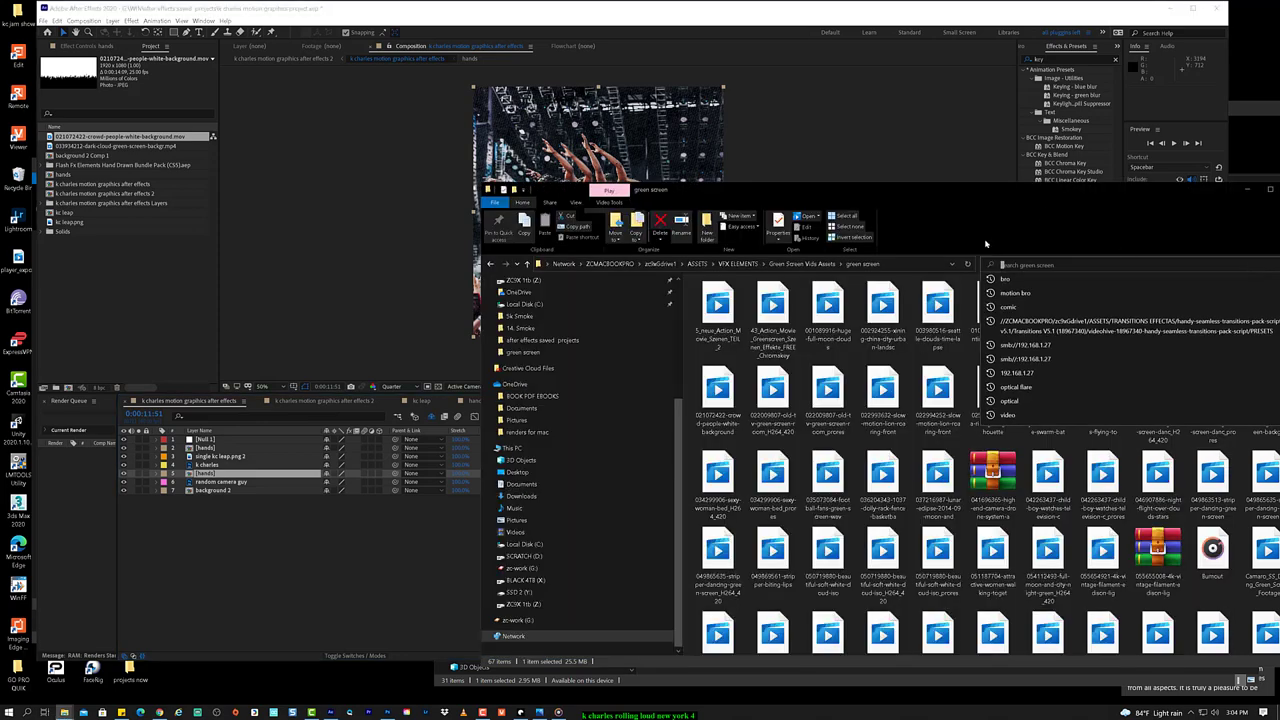
# Step: Preview 021072422-crowd-people-white-background.mov in VLC, then drag a second copy into the Project panel
pyautogui.click(907, 444)
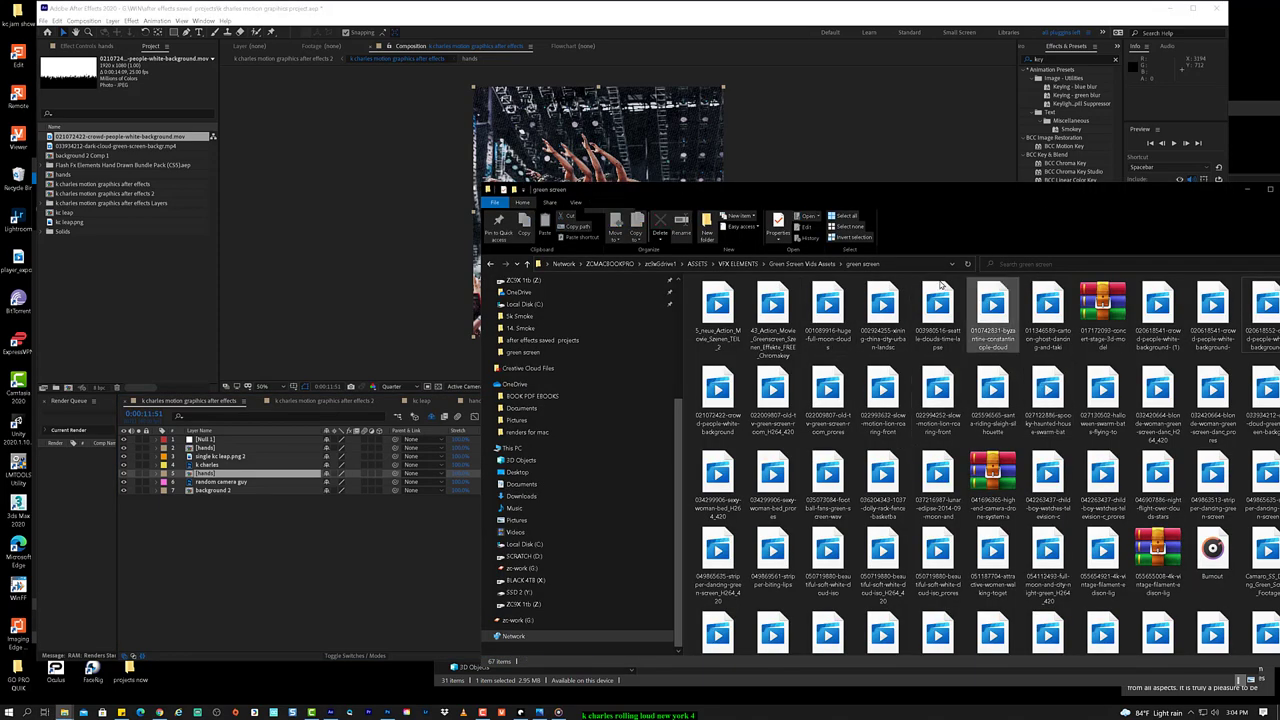
pyautogui.moveTo(854, 200); pyautogui.dragTo(606, 145)
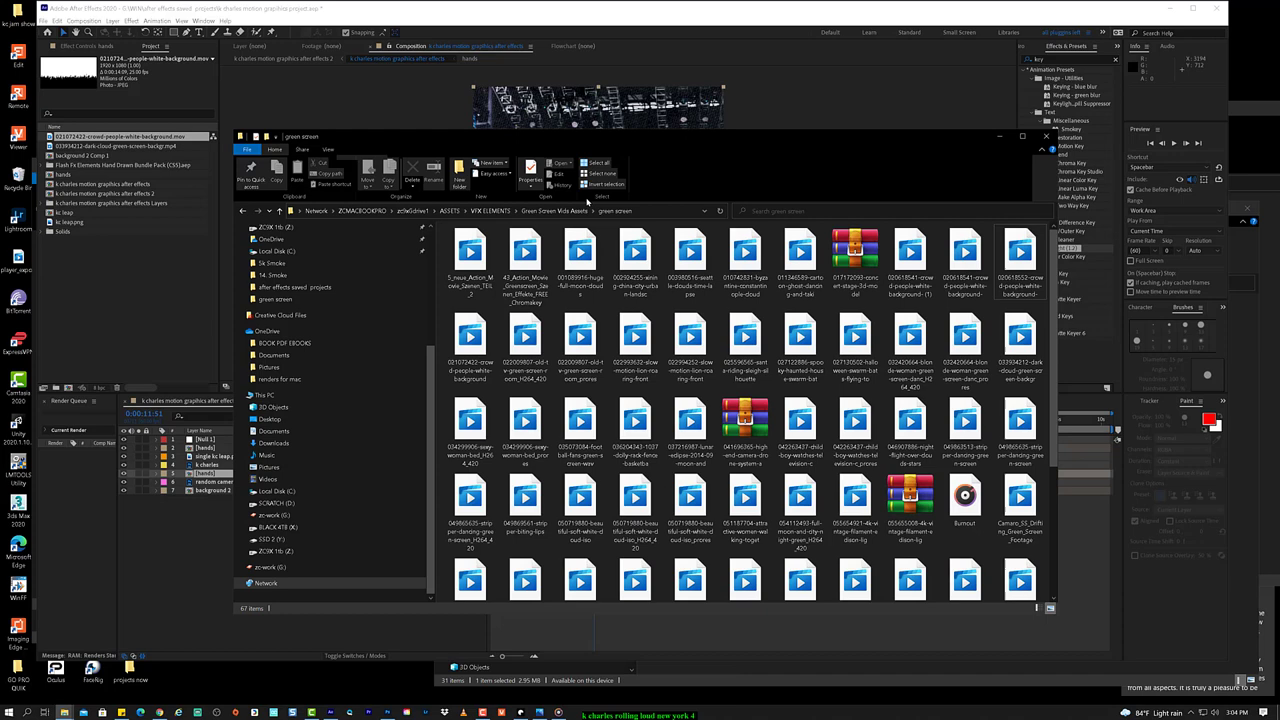
pyautogui.click(482, 345)
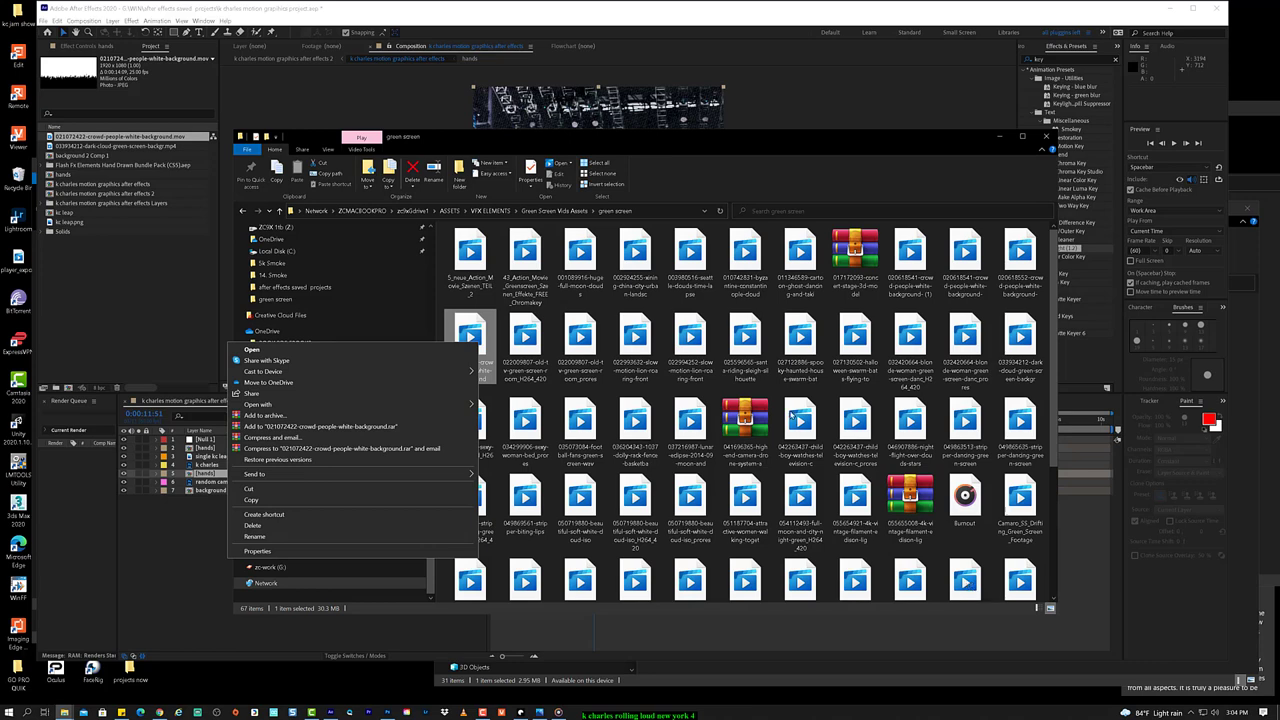
pyautogui.moveTo(345, 406)
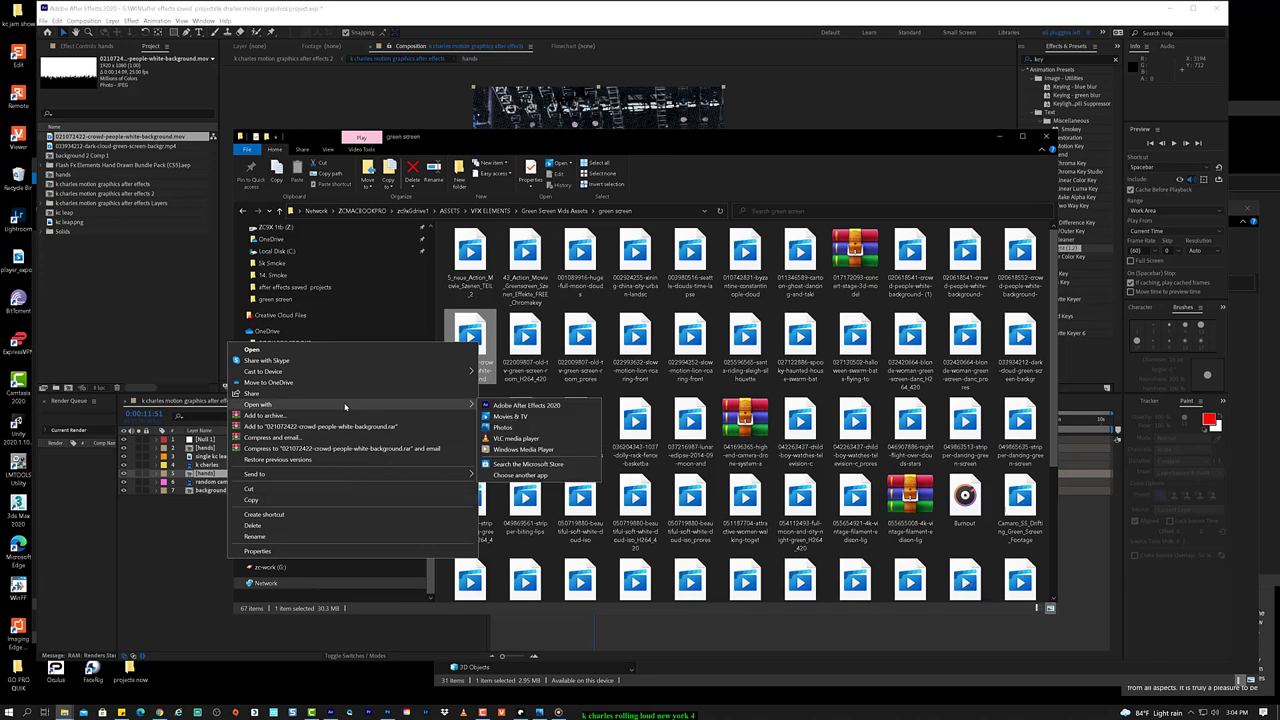
pyautogui.click(515, 438)
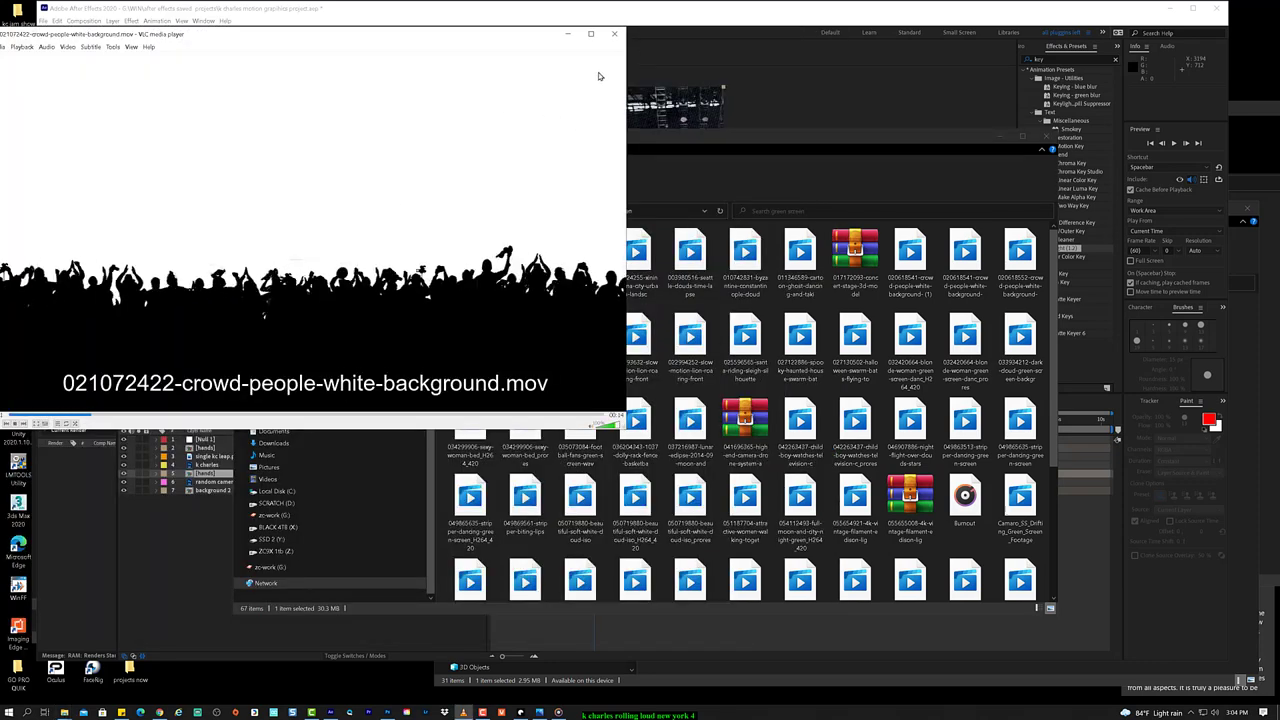
pyautogui.click(614, 34)
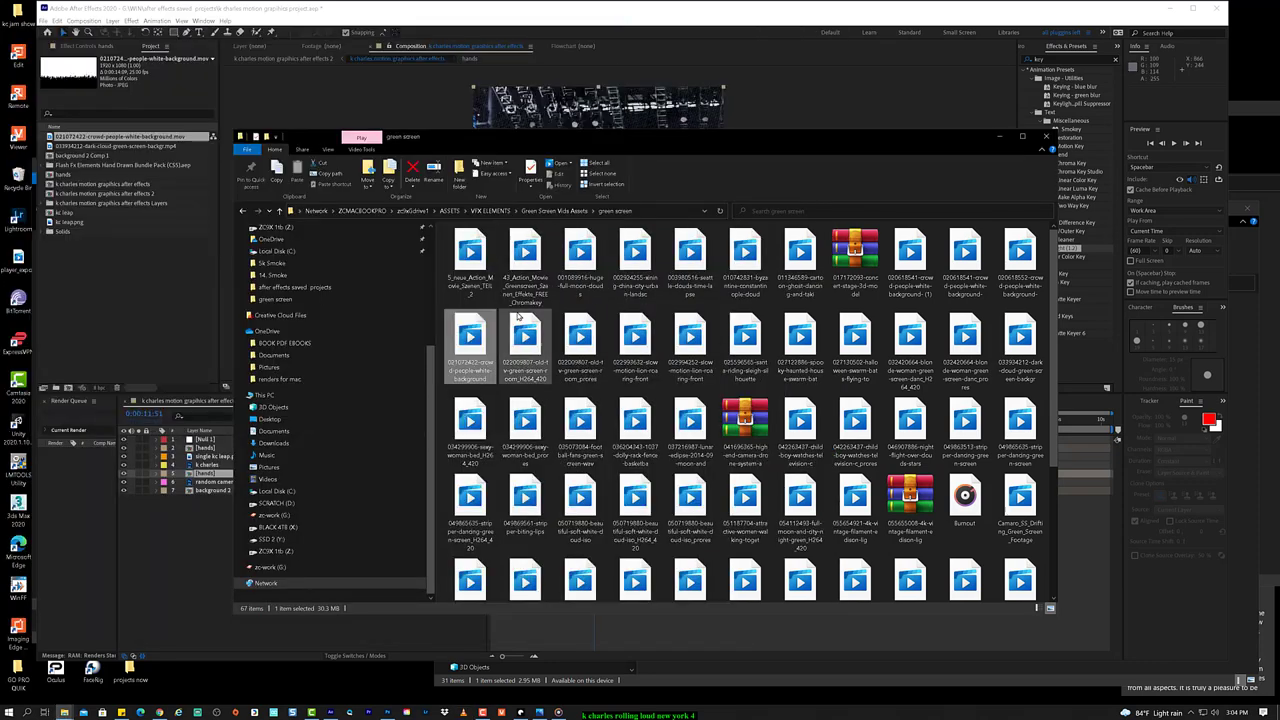
pyautogui.moveTo(481, 346); pyautogui.dragTo(1024, 251)
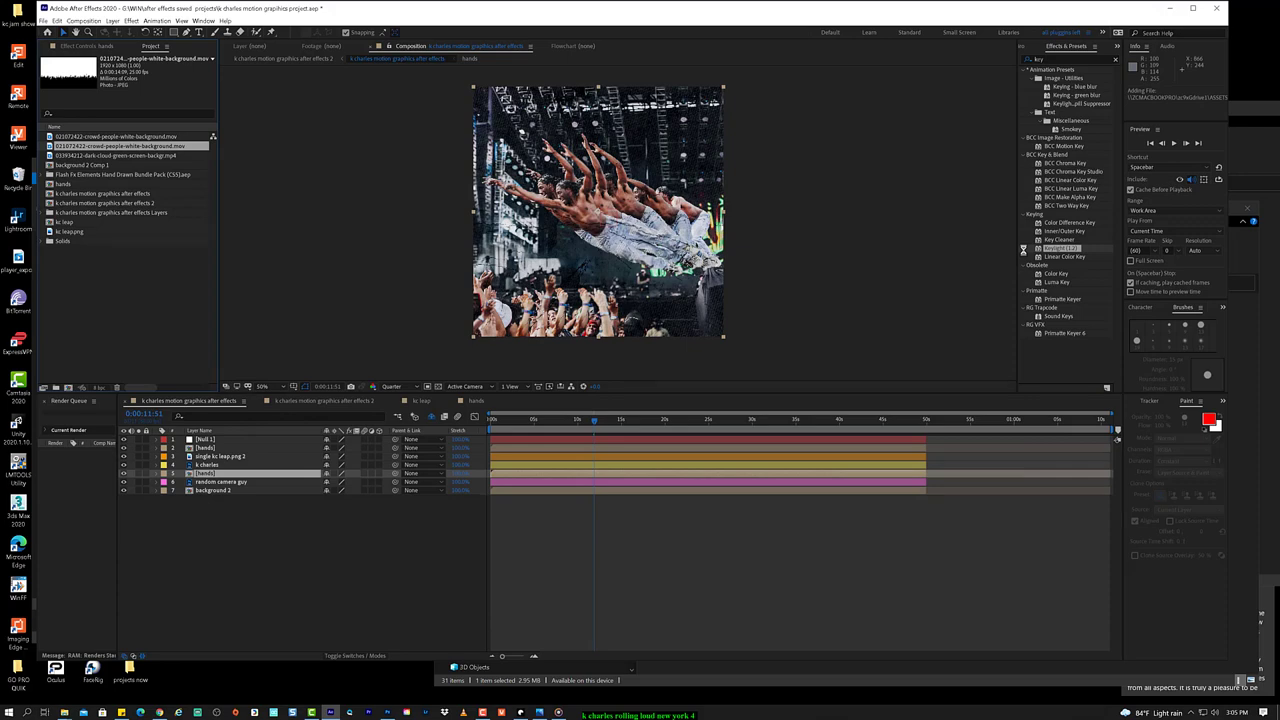
# Step: Drag 020618552-crowd-people-white-background.mov from File Explorer into the After Effects Project panel
pyautogui.hotkey('alt', 'Tab')
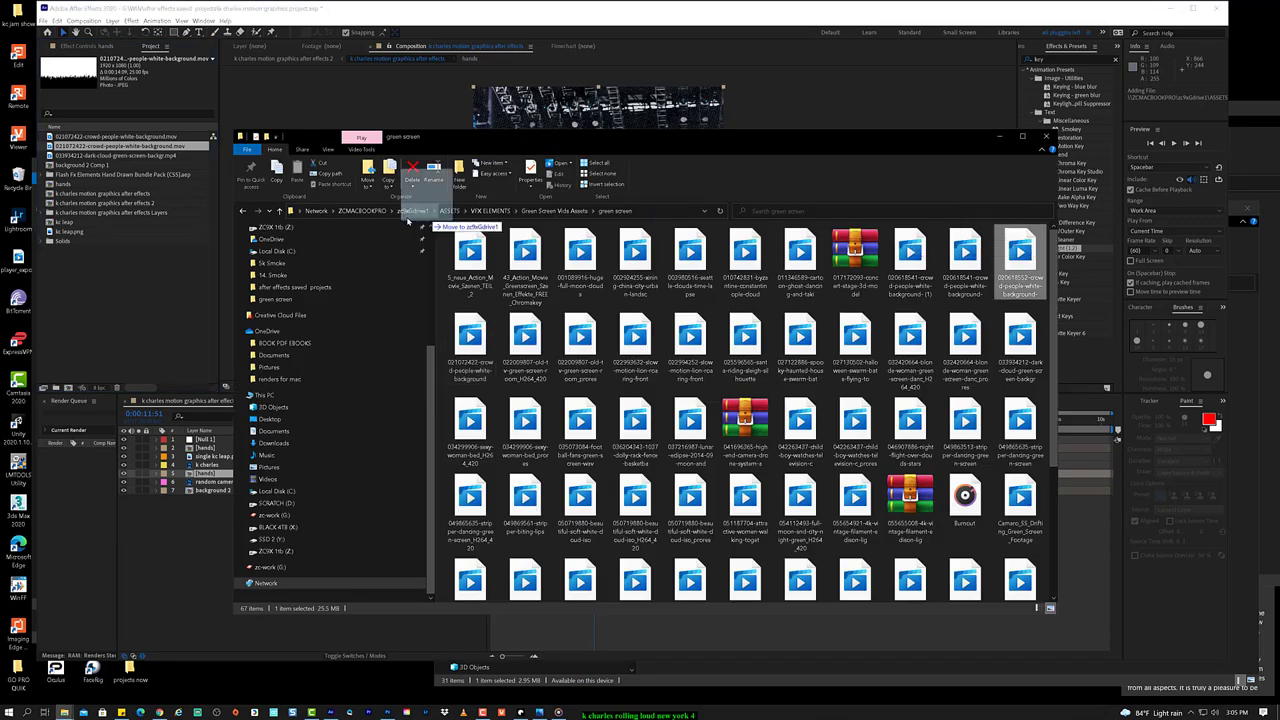
pyautogui.moveTo(407, 220); pyautogui.dragTo(152, 351)
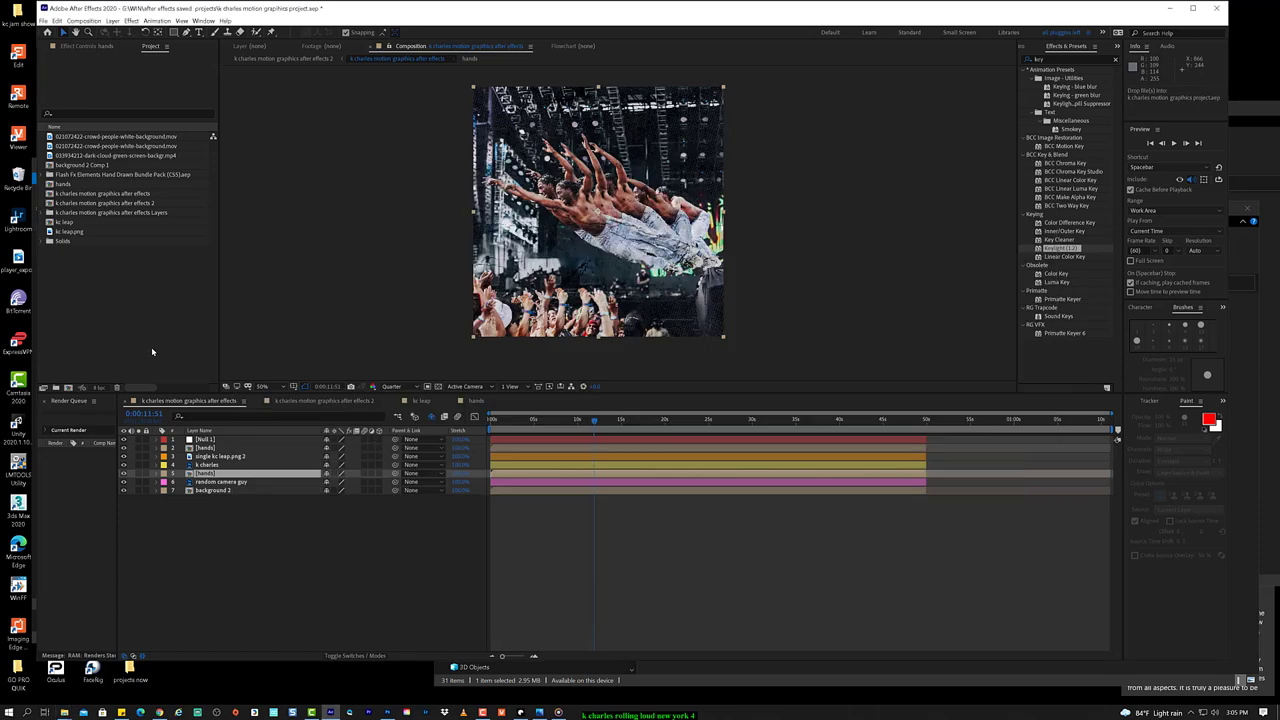
pyautogui.moveTo(705, 366); pyautogui.dragTo(707, 371)
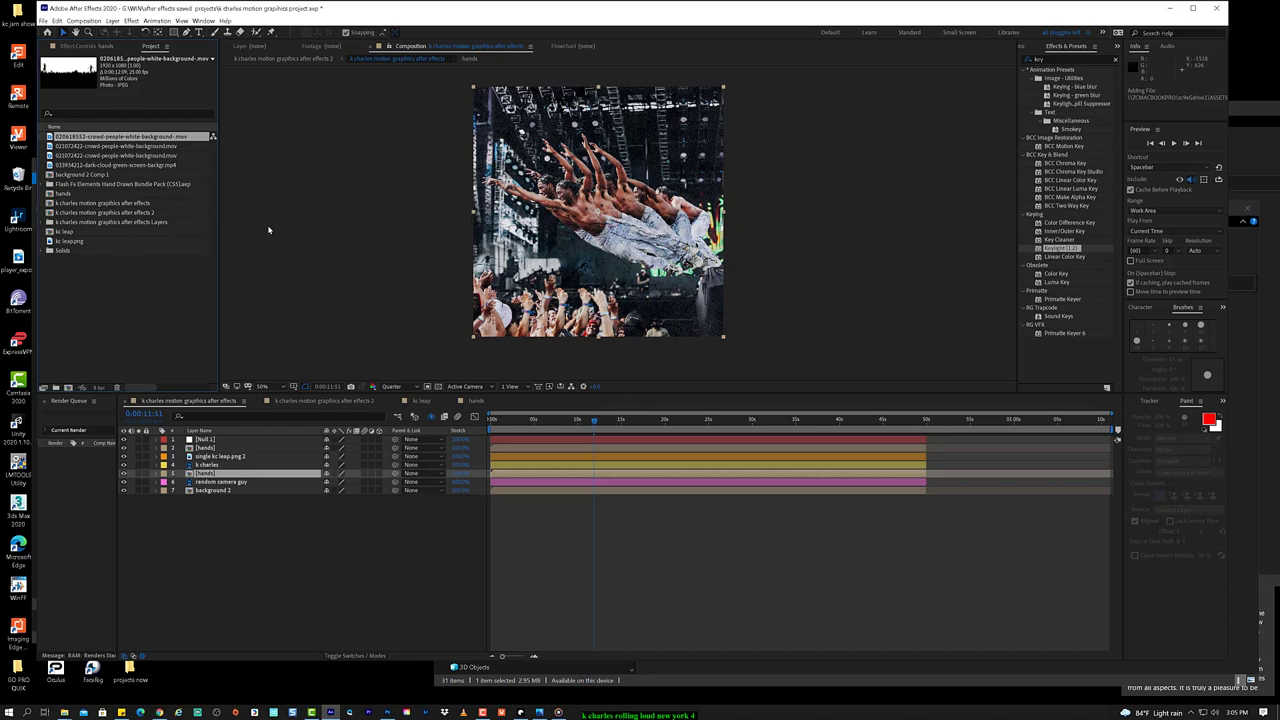
# Step: Look through the explosions and Flash FX folders, ending on the green screen footage folder
pyautogui.hotkey('alt', 'Tab')
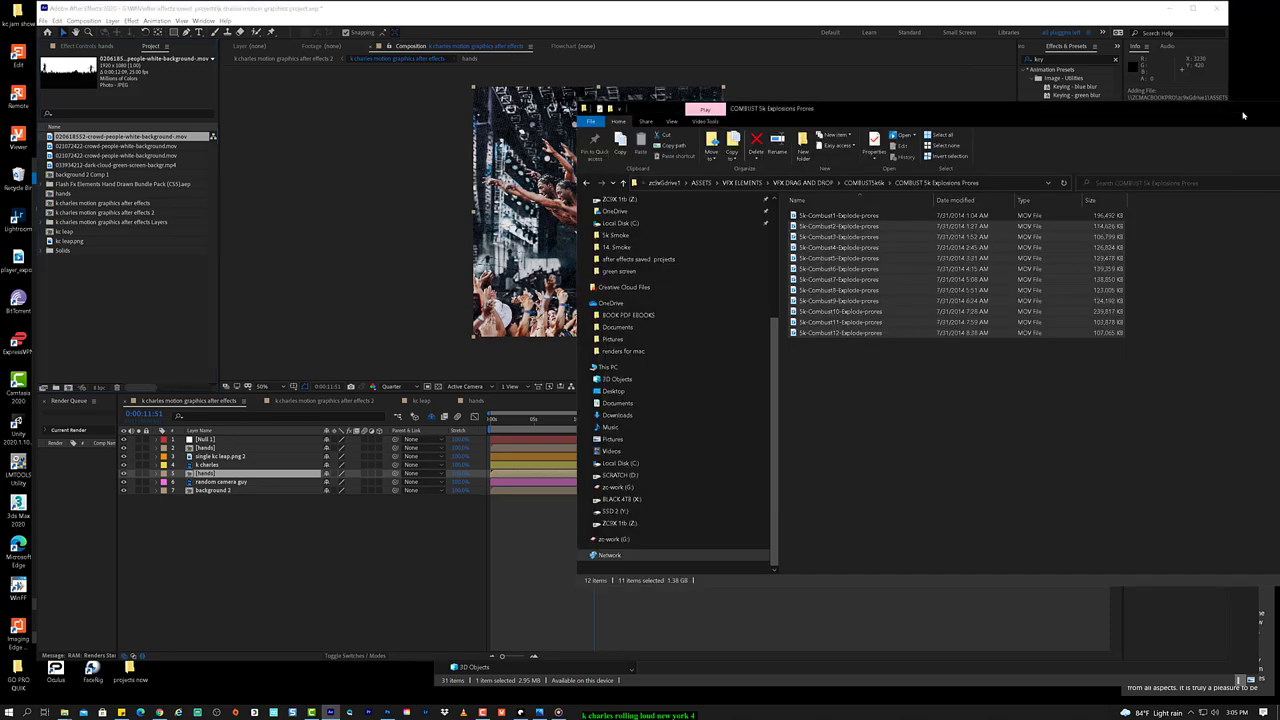
pyautogui.moveTo(1100, 224); pyautogui.dragTo(914, 517)
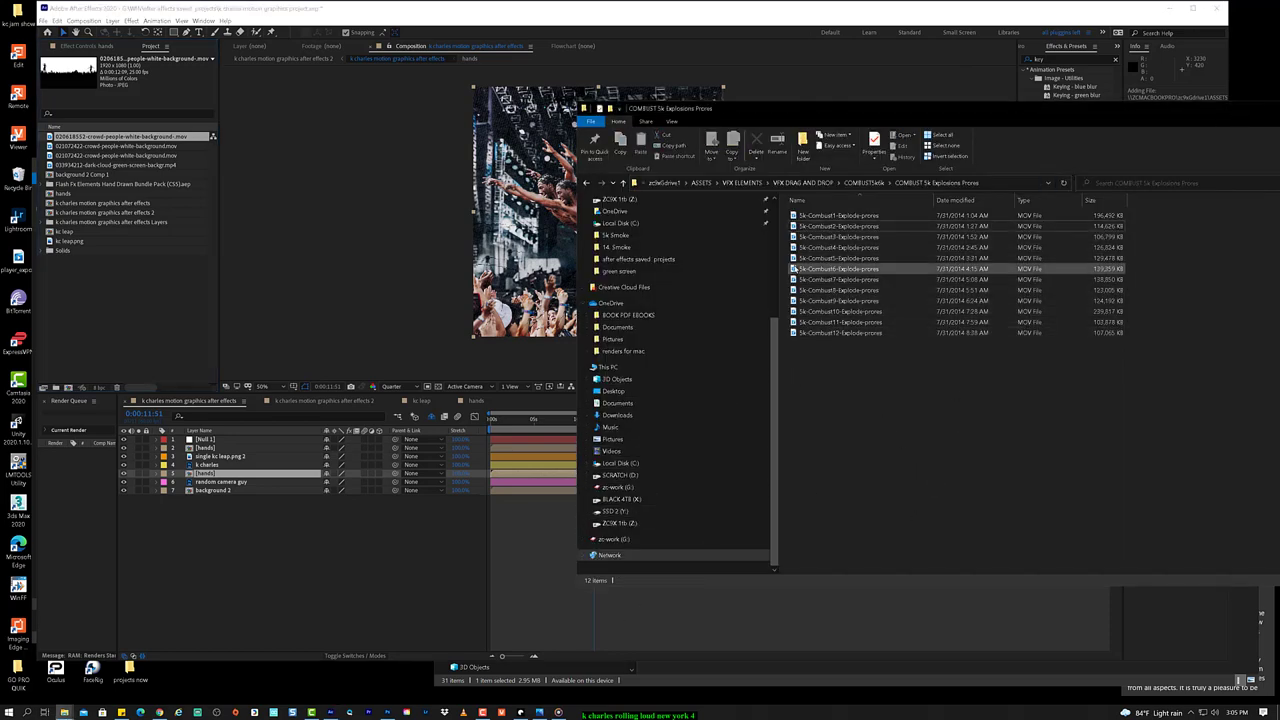
pyautogui.click(667, 600)
pyautogui.click(667, 600)
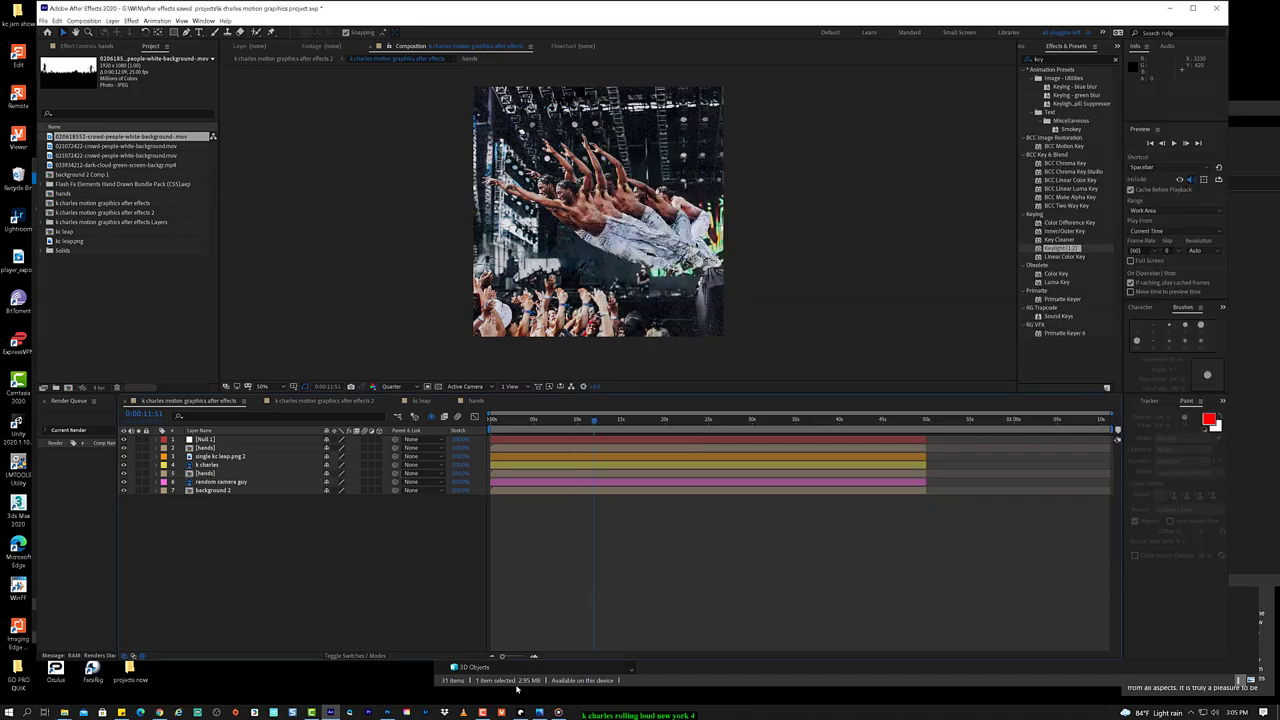
pyautogui.moveTo(64, 712)
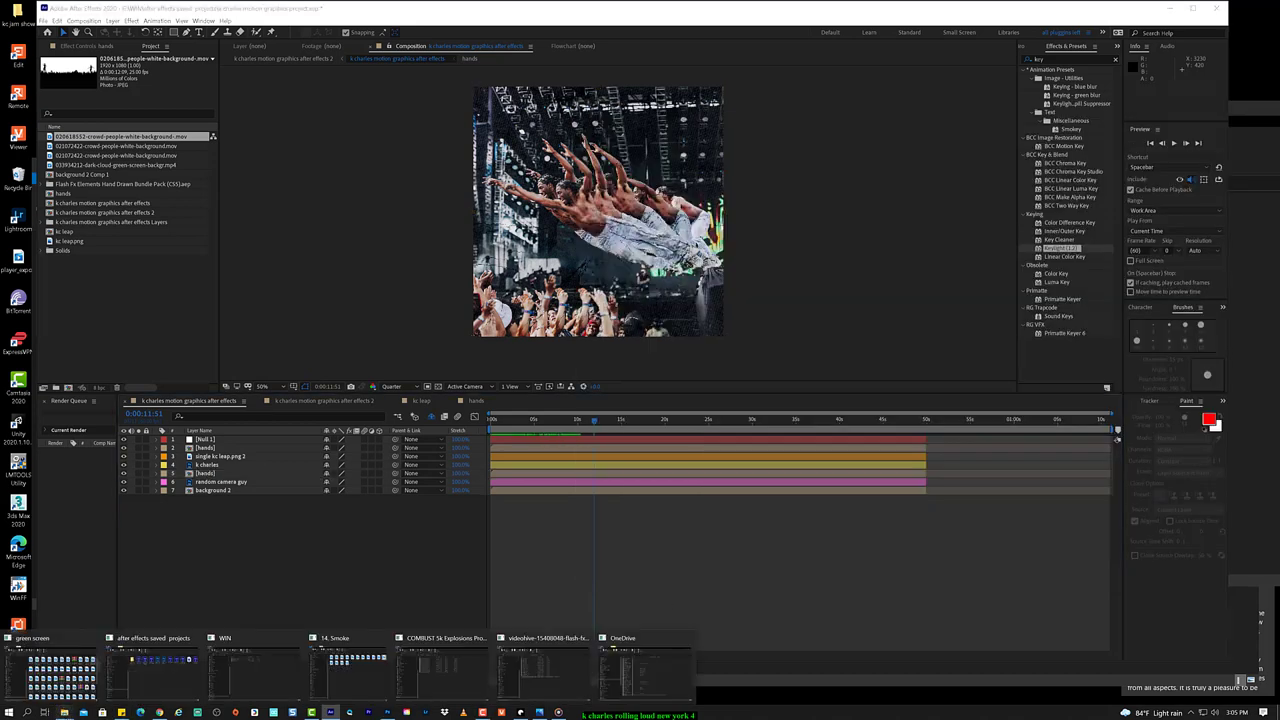
pyautogui.click(531, 662)
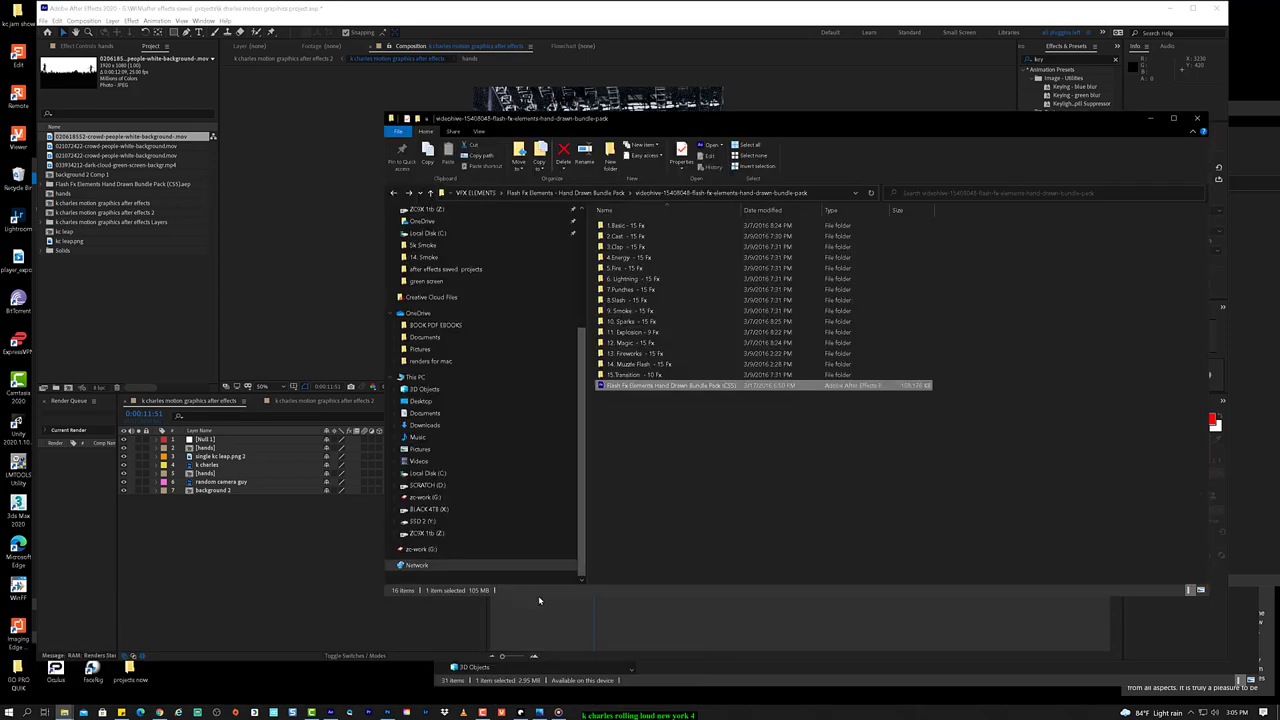
pyautogui.click(337, 623)
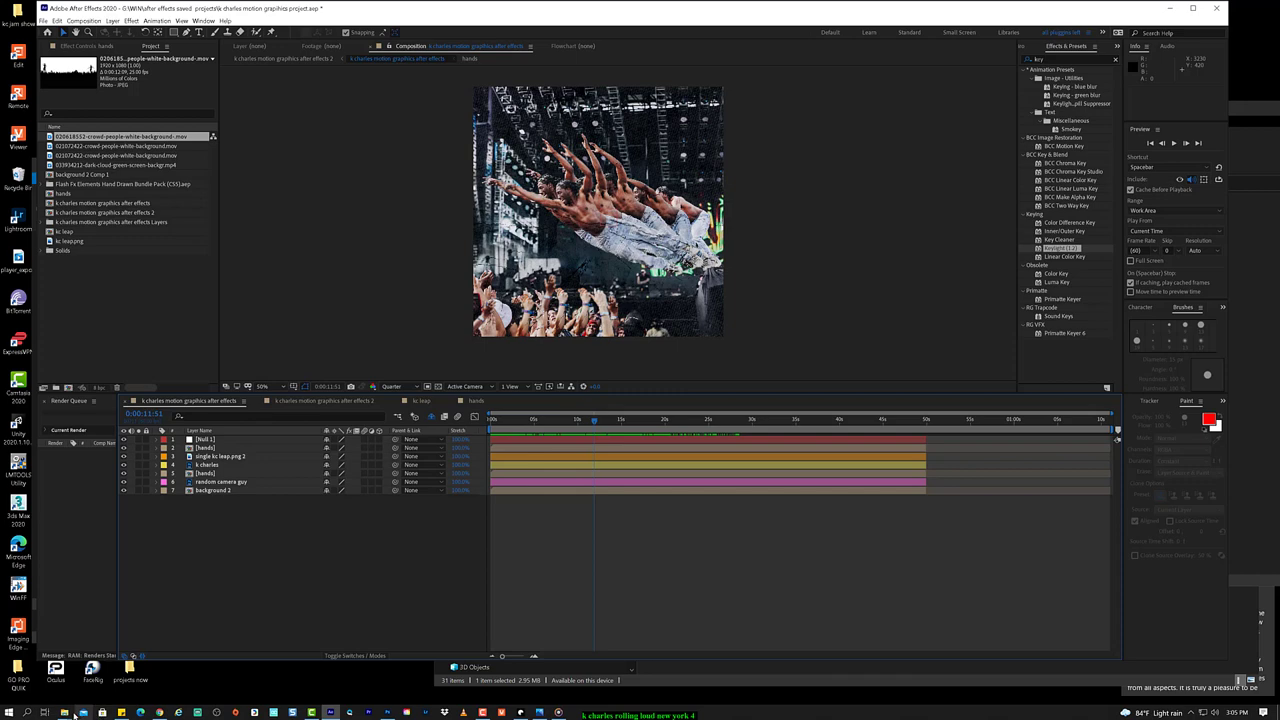
pyautogui.moveTo(64, 712)
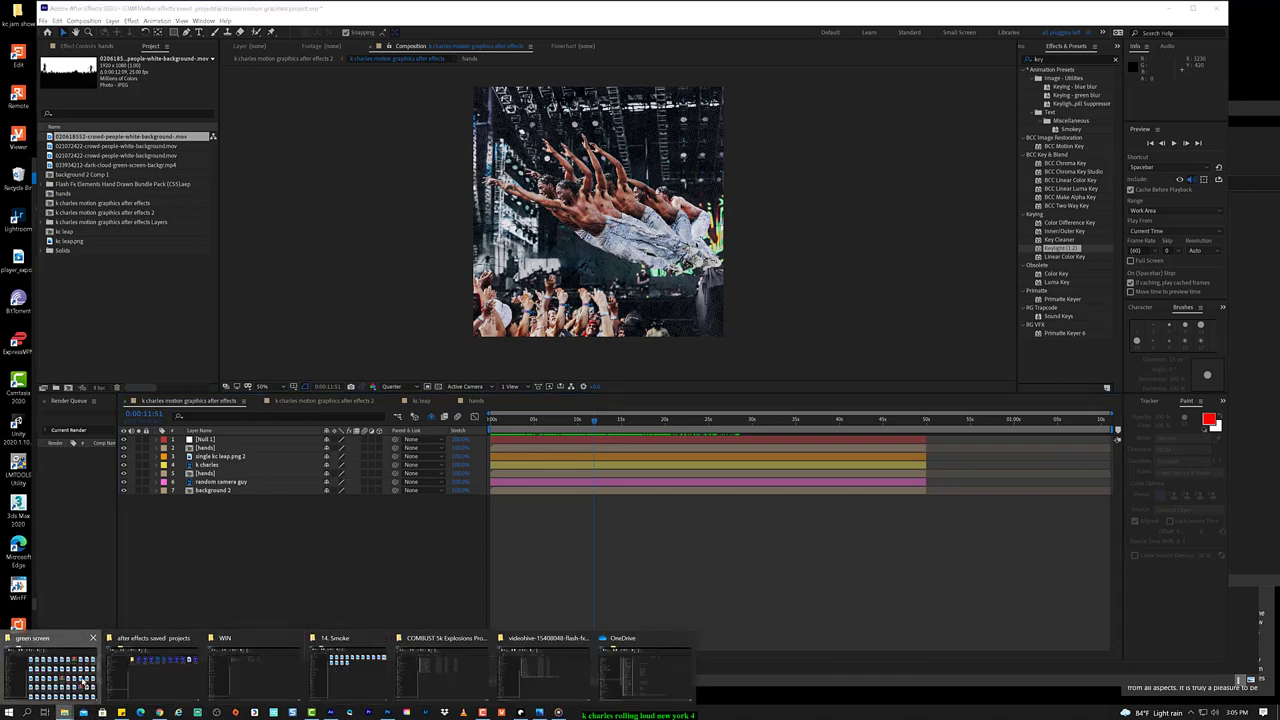
pyautogui.click(60, 678)
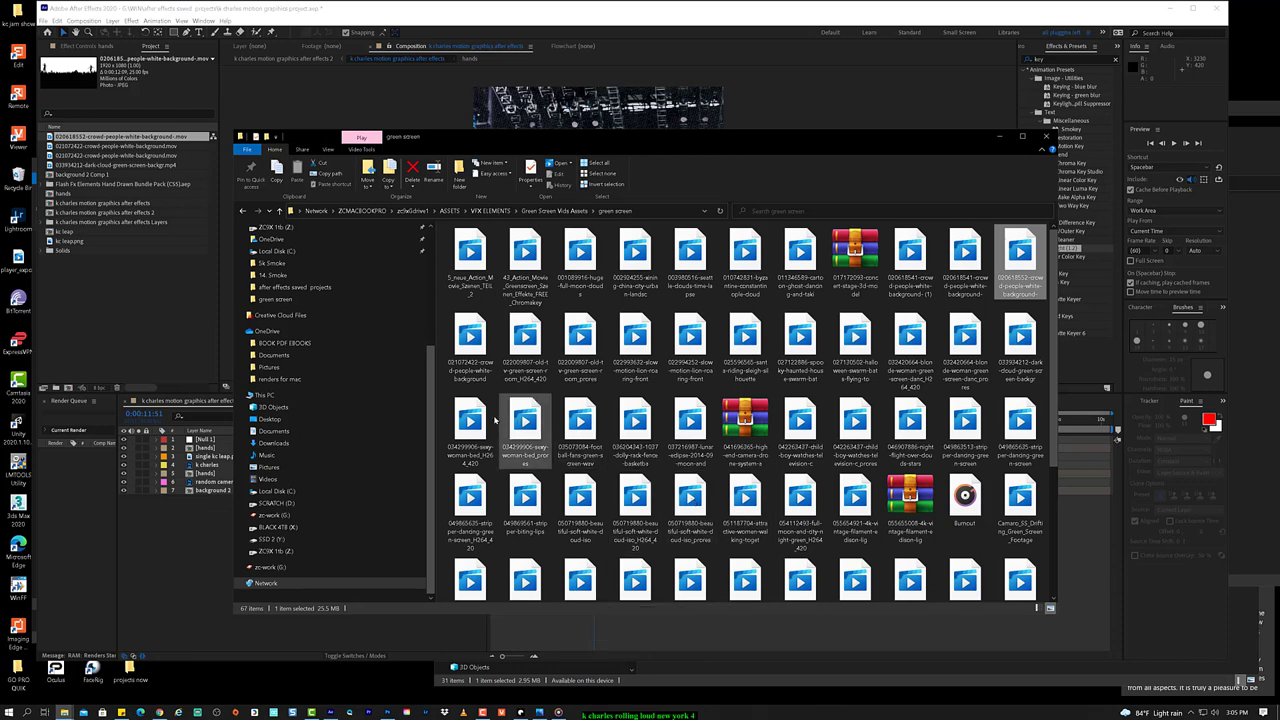
# Step: Play 035073084-football-fans-green-screen-wav.mov in VLC media player, then close the player
pyautogui.click(566, 430)
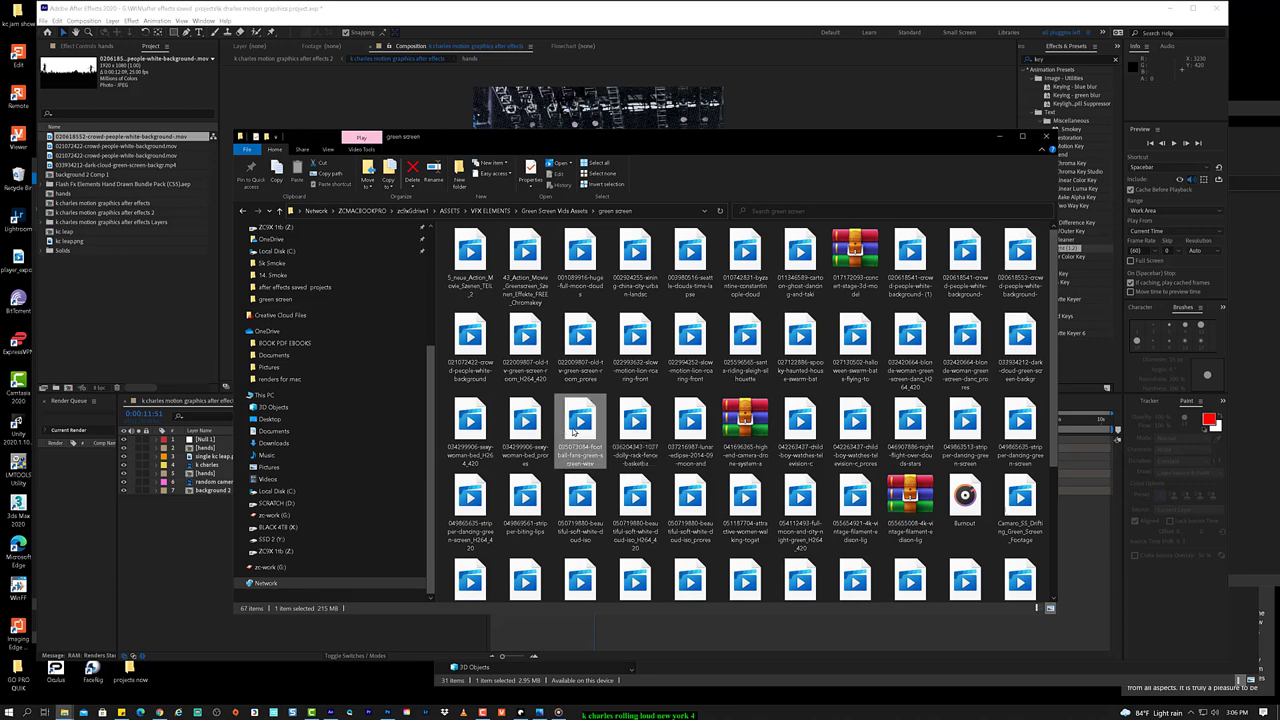
pyautogui.rightClick(574, 432)
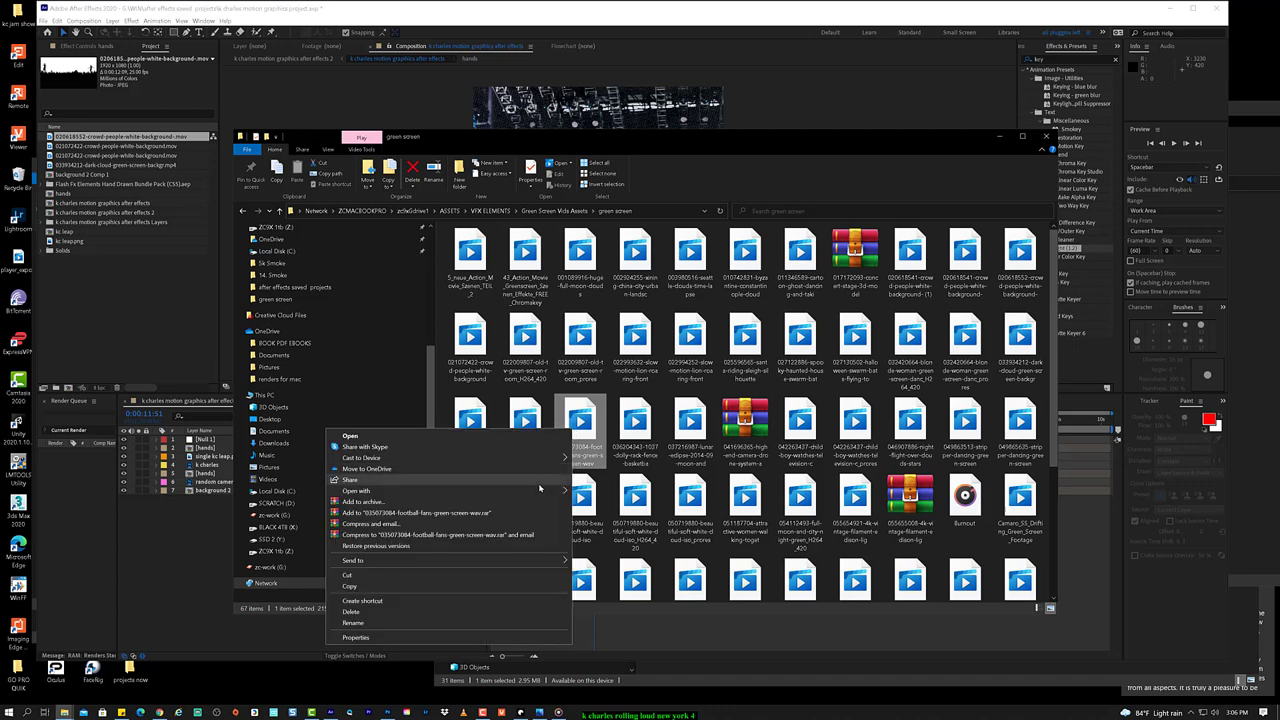
pyautogui.moveTo(556, 492)
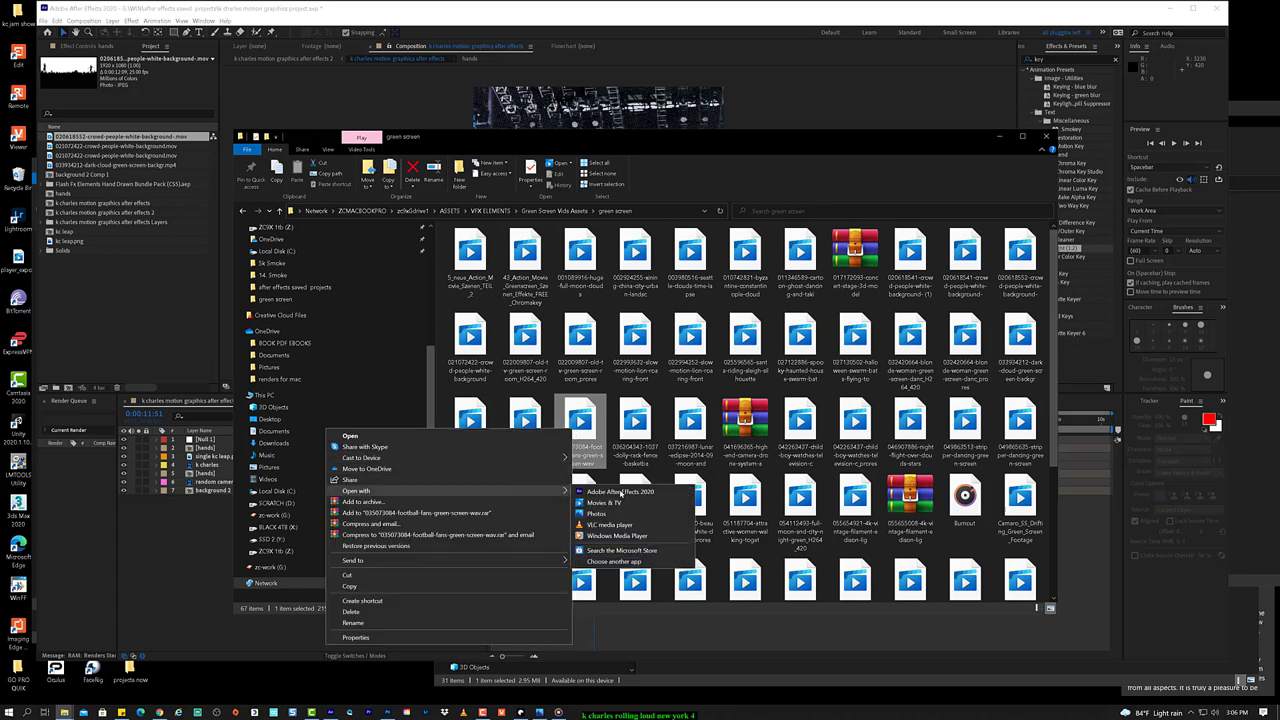
pyautogui.click(664, 525)
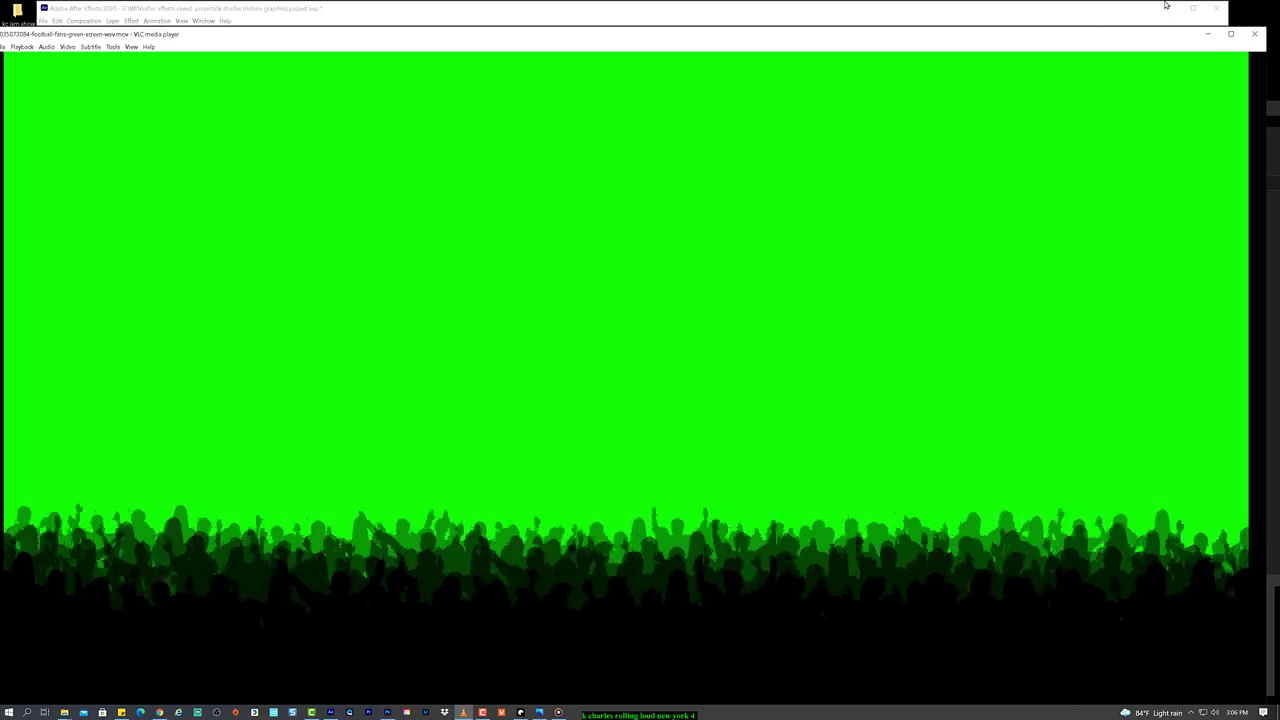
pyautogui.click(1256, 38)
# Step: Drag 035073084-football-fans-green-screen-wav.mov into the Project panel, then browse the green screen folder
pyautogui.moveTo(562, 440); pyautogui.dragTo(200, 320)
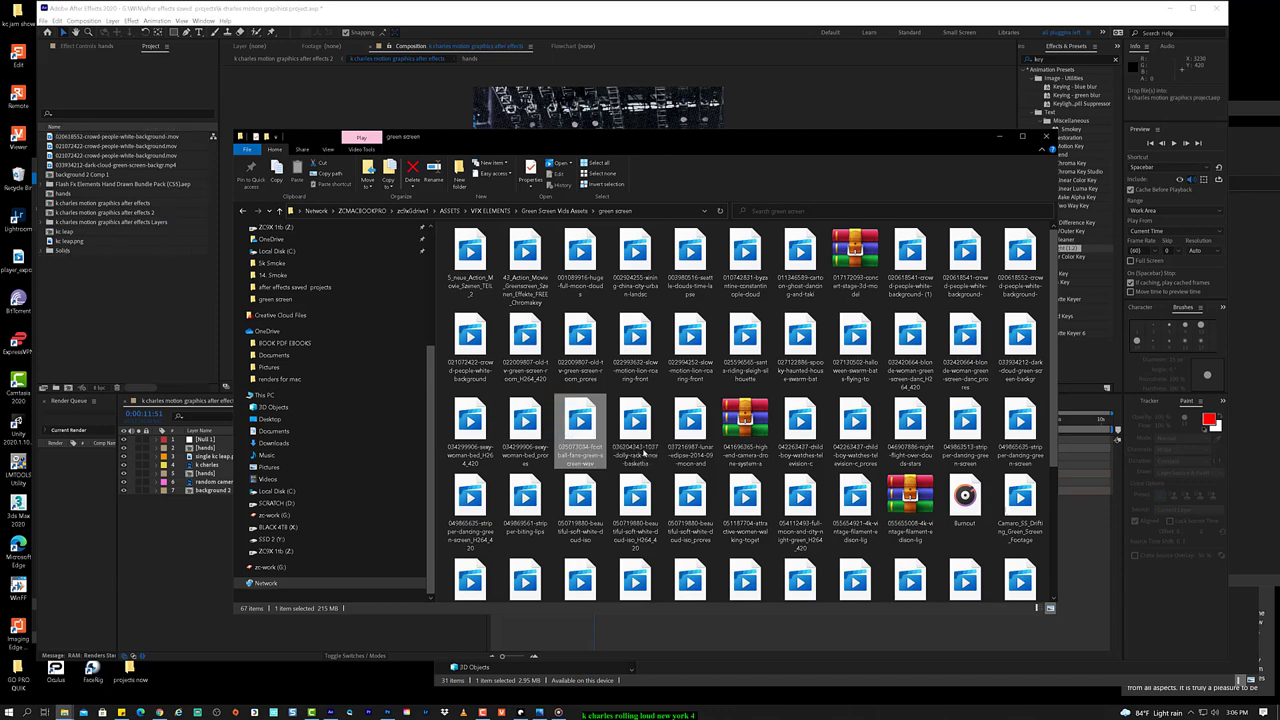
pyautogui.hotkey('alt', 'Tab')
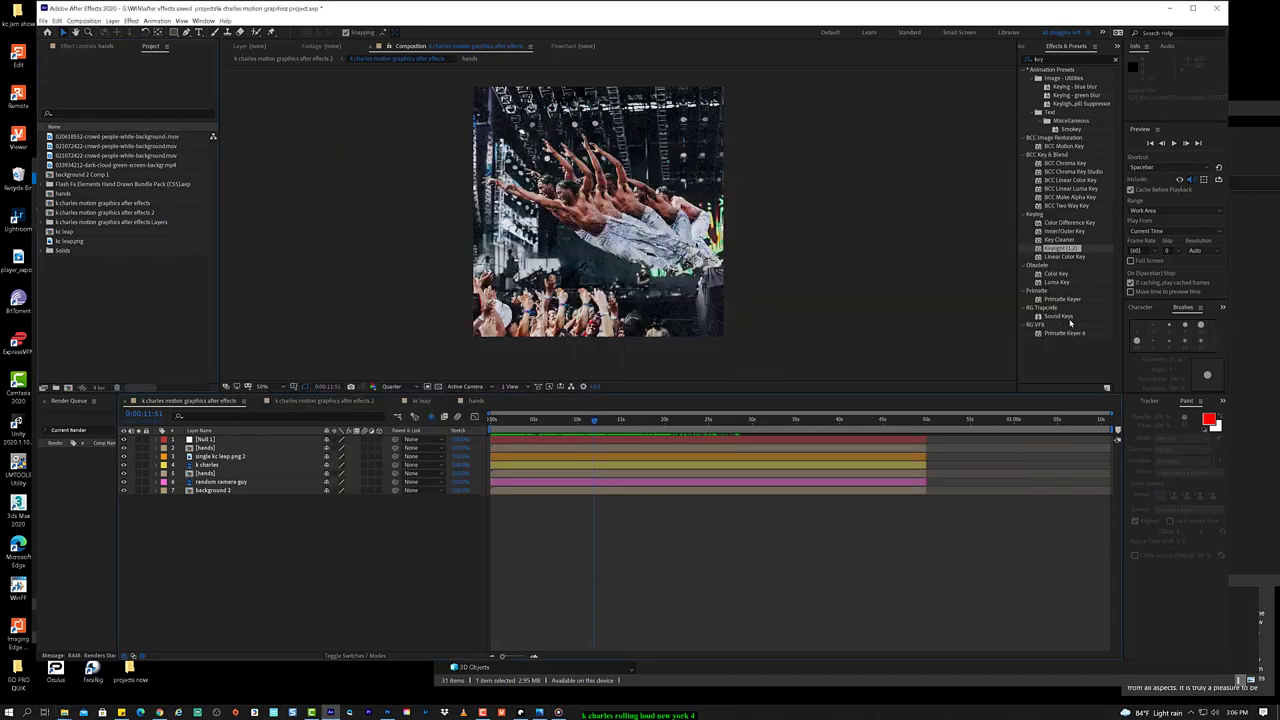
pyautogui.hotkey('alt', 'Tab')
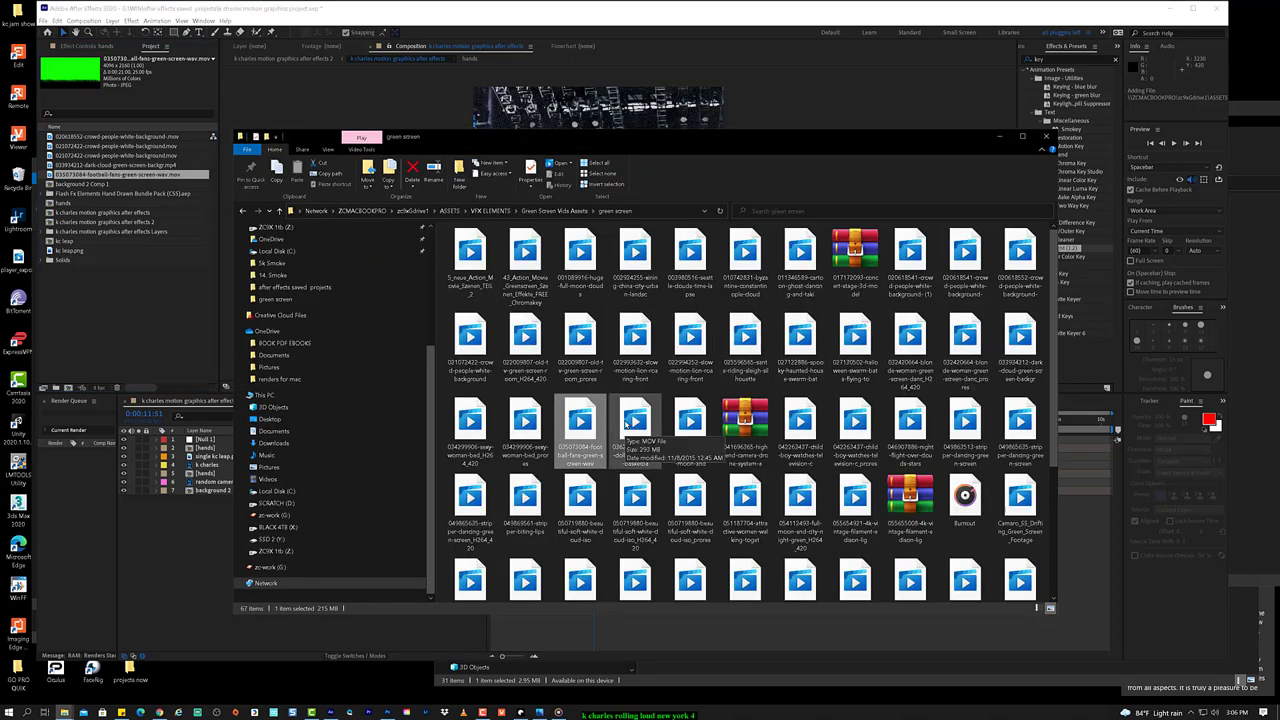
pyautogui.click(626, 424)
pyautogui.rightClick(633, 432)
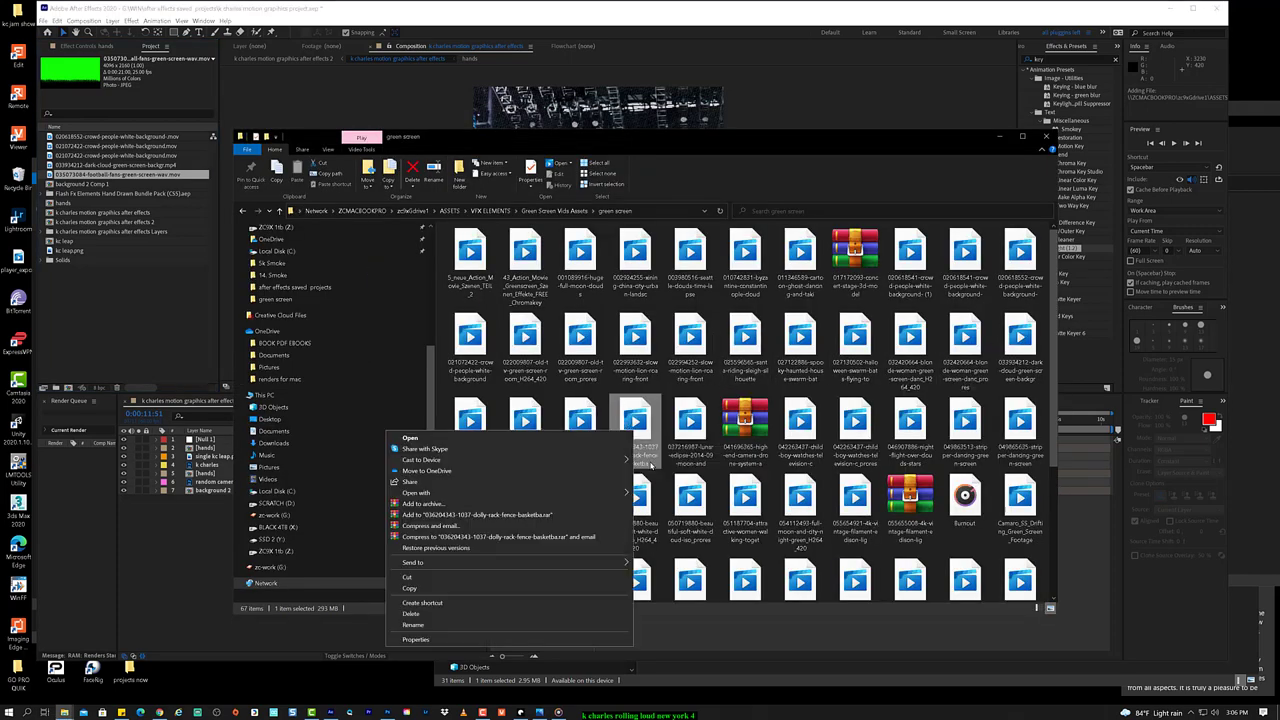
pyautogui.click(668, 470)
pyautogui.click(579, 425)
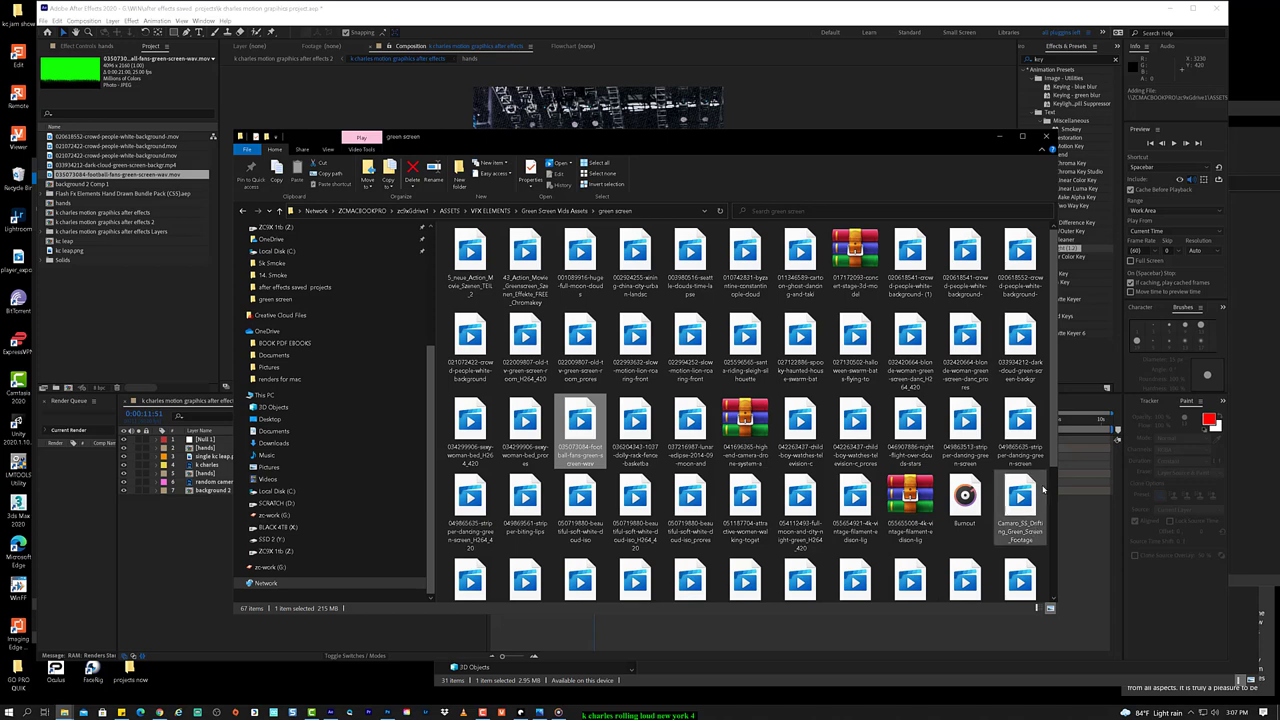
pyautogui.scroll(-2, 1043, 488)
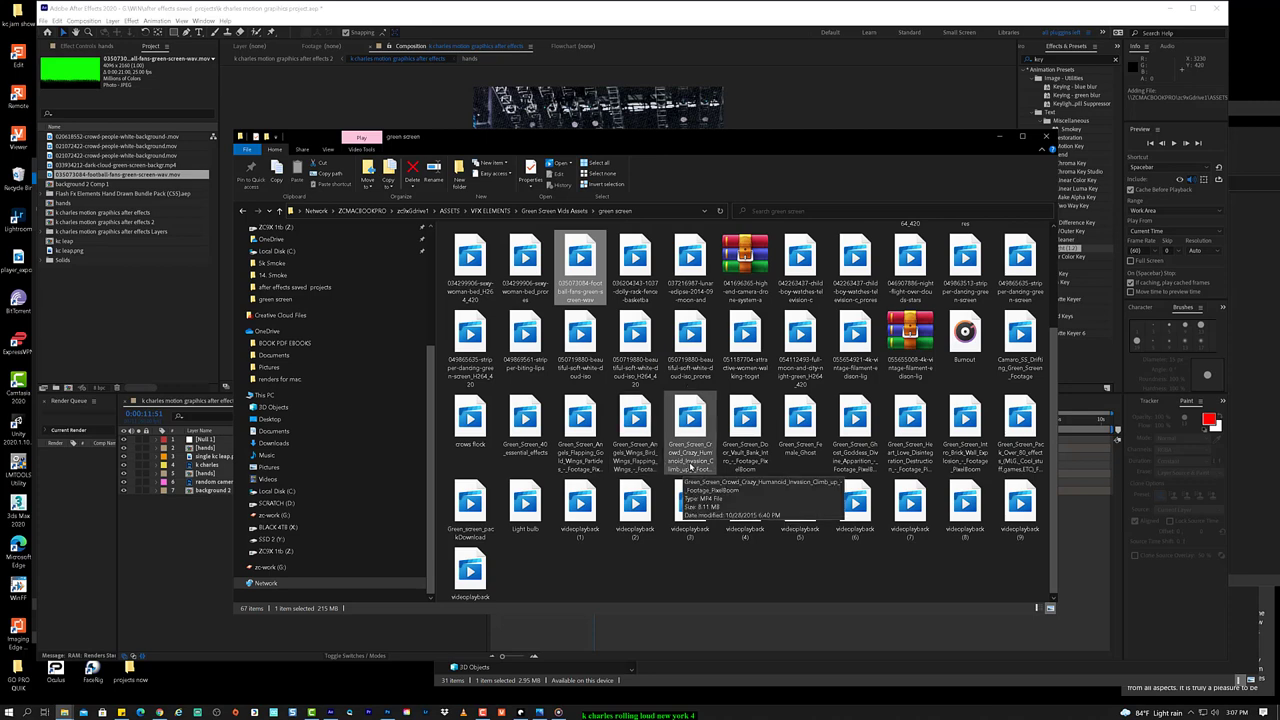
# Step: Play the Green_Screen_Crowd_Crazy humanoid-invasion clip in Windows Media Player, then close it
pyautogui.click(690, 467)
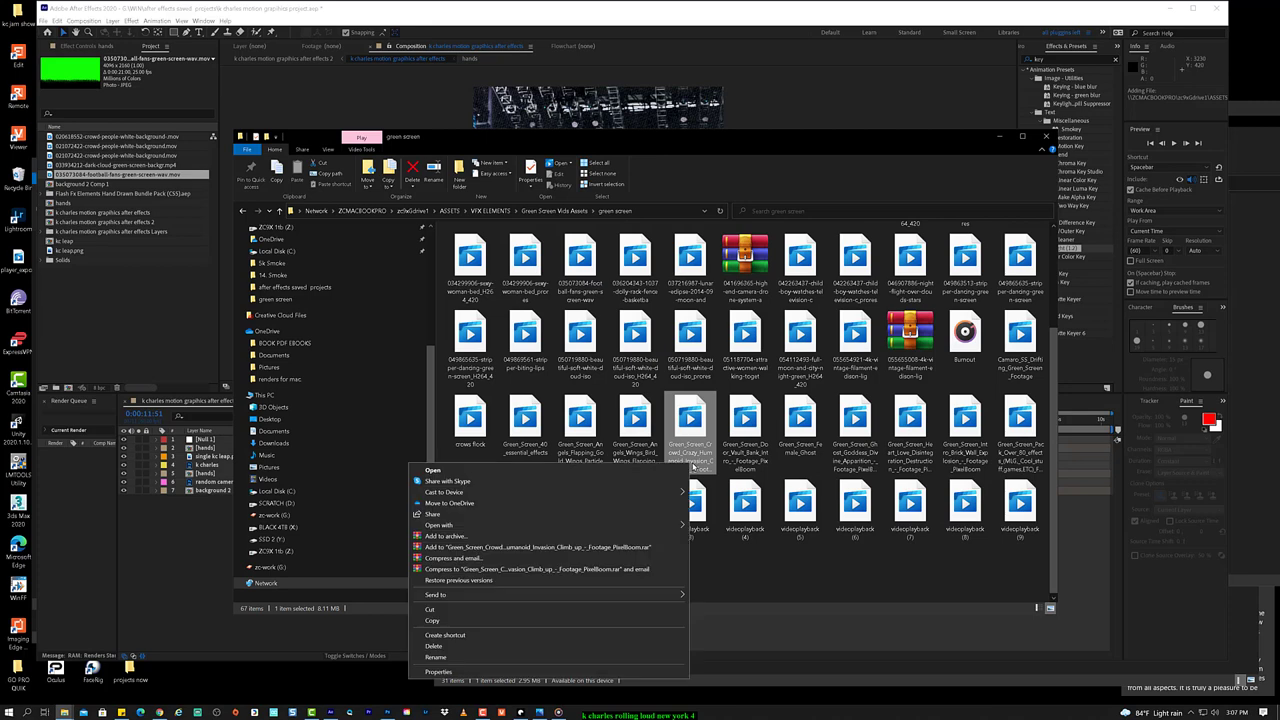
pyautogui.rightClick(690, 465)
pyautogui.moveTo(595, 525)
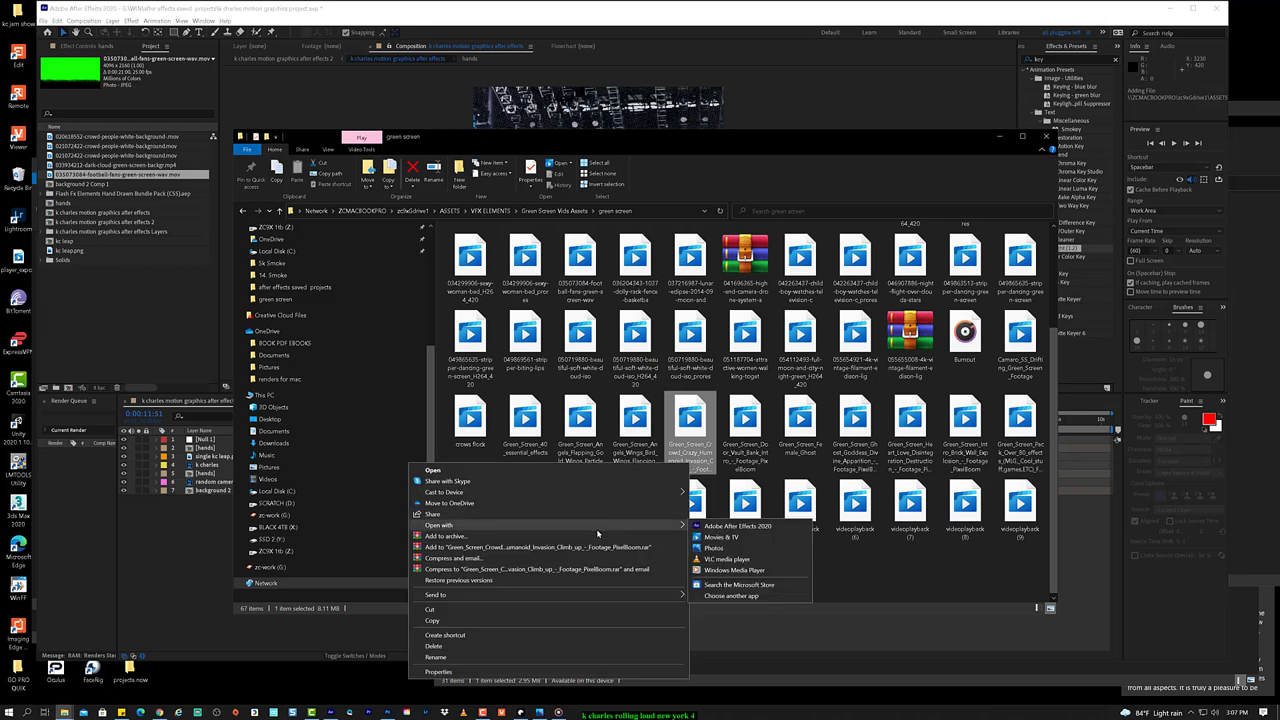
pyautogui.click(742, 566)
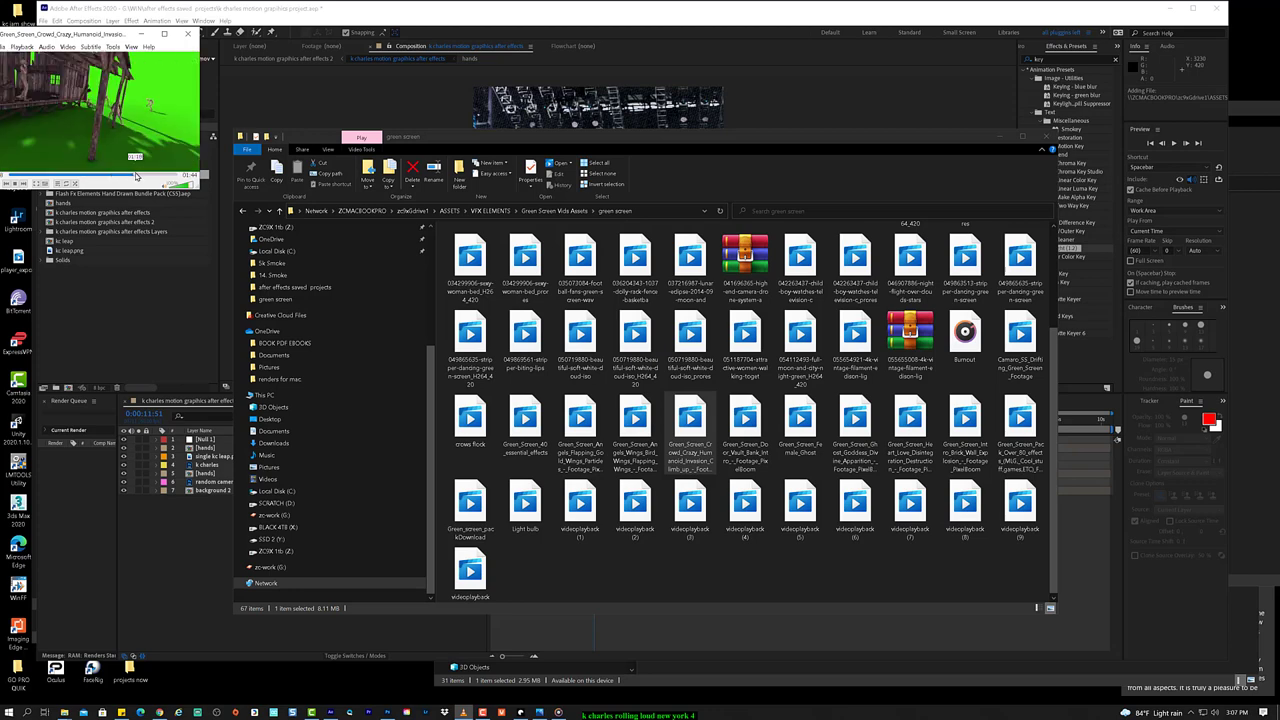
pyautogui.click(195, 33)
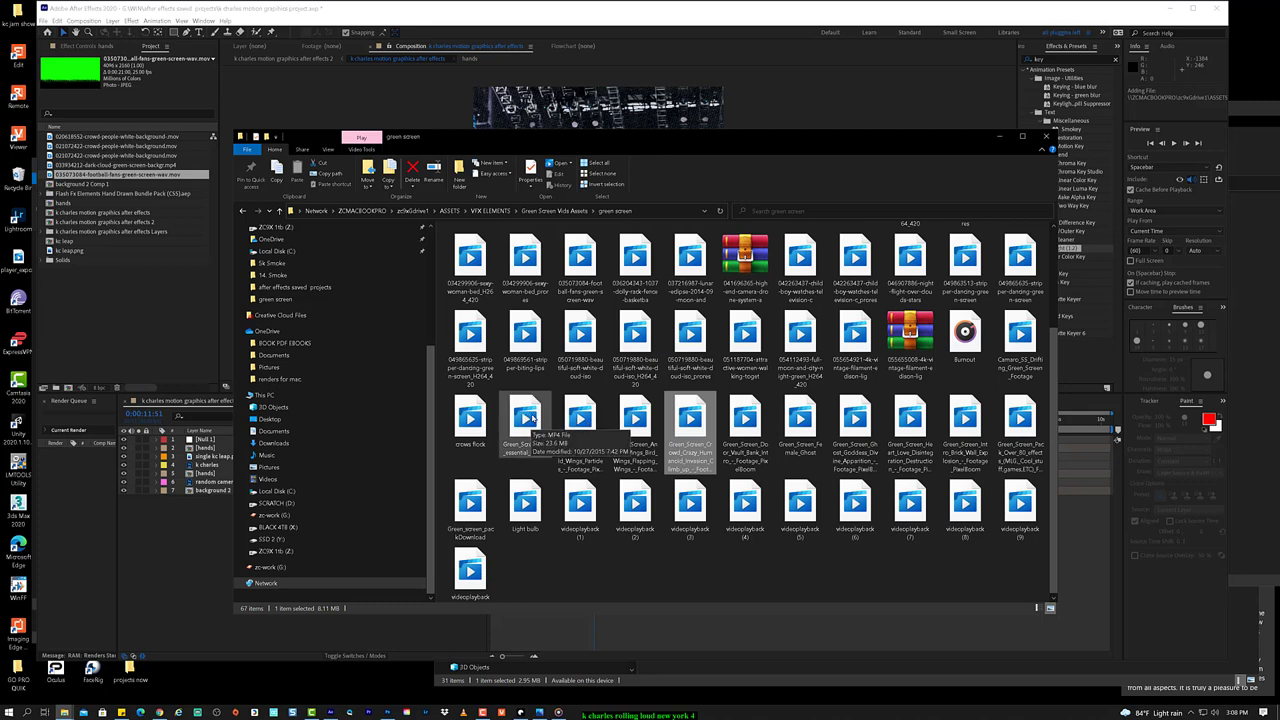
pyautogui.scroll(2, 560, 440)
pyautogui.scroll(-2, 620, 520)
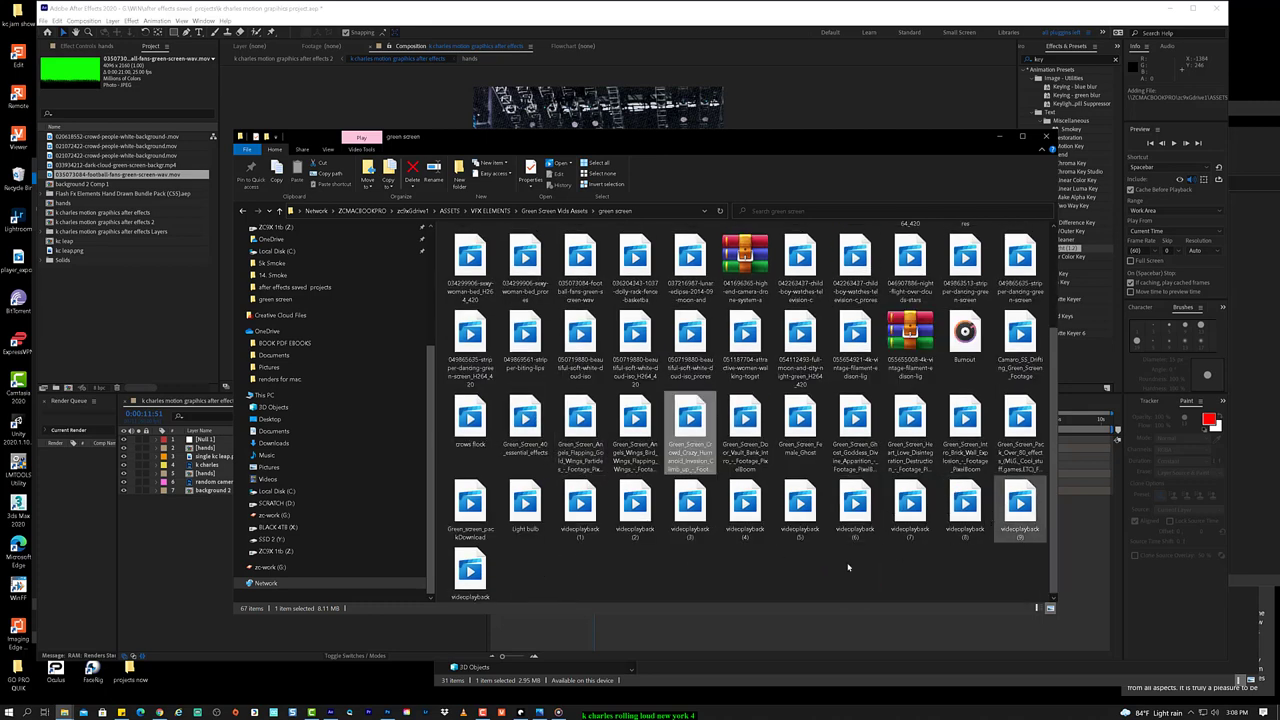
# Step: Open videoplayback.mp4 in VLC media player from the green screen folder
pyautogui.click(471, 573)
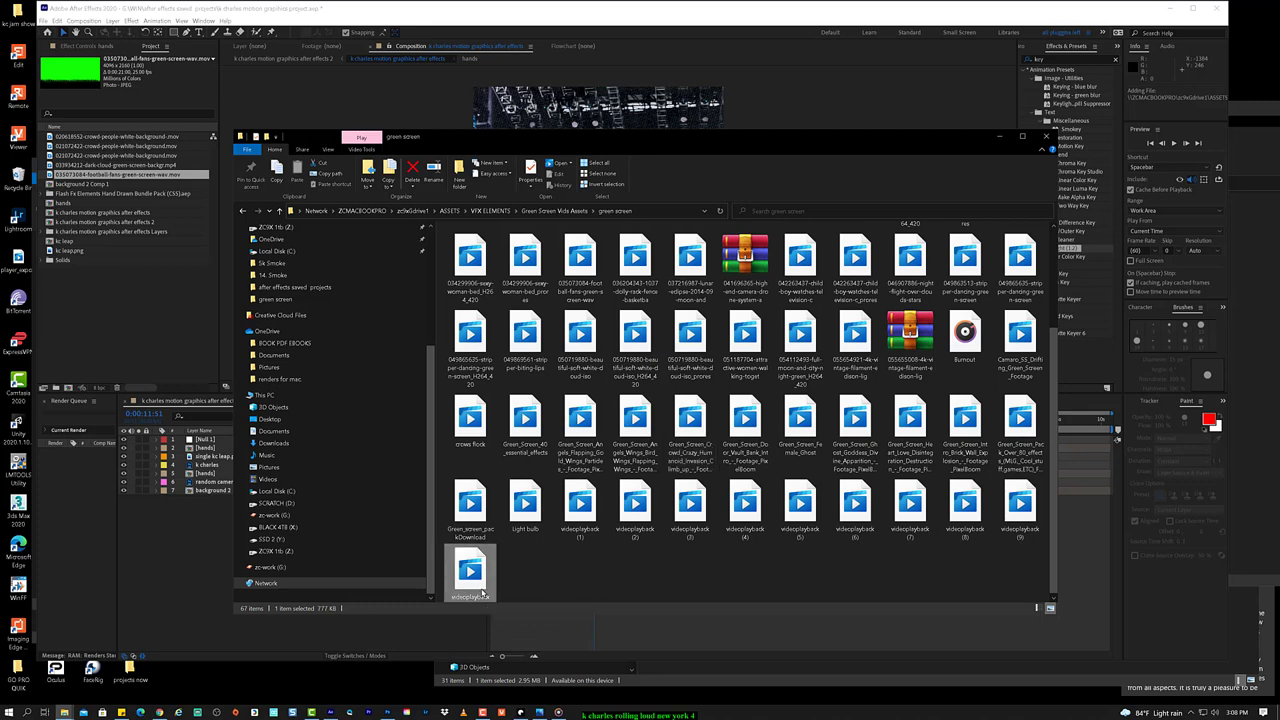
pyautogui.rightClick(482, 594)
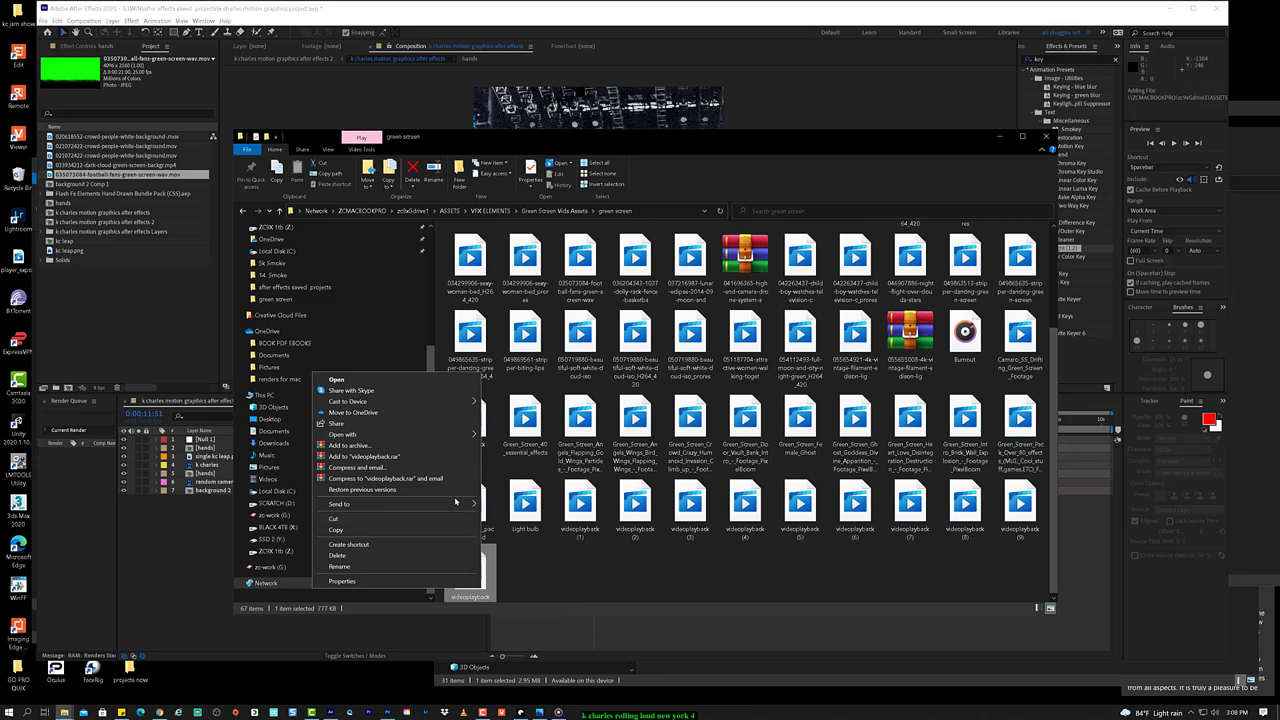
pyautogui.moveTo(450, 434)
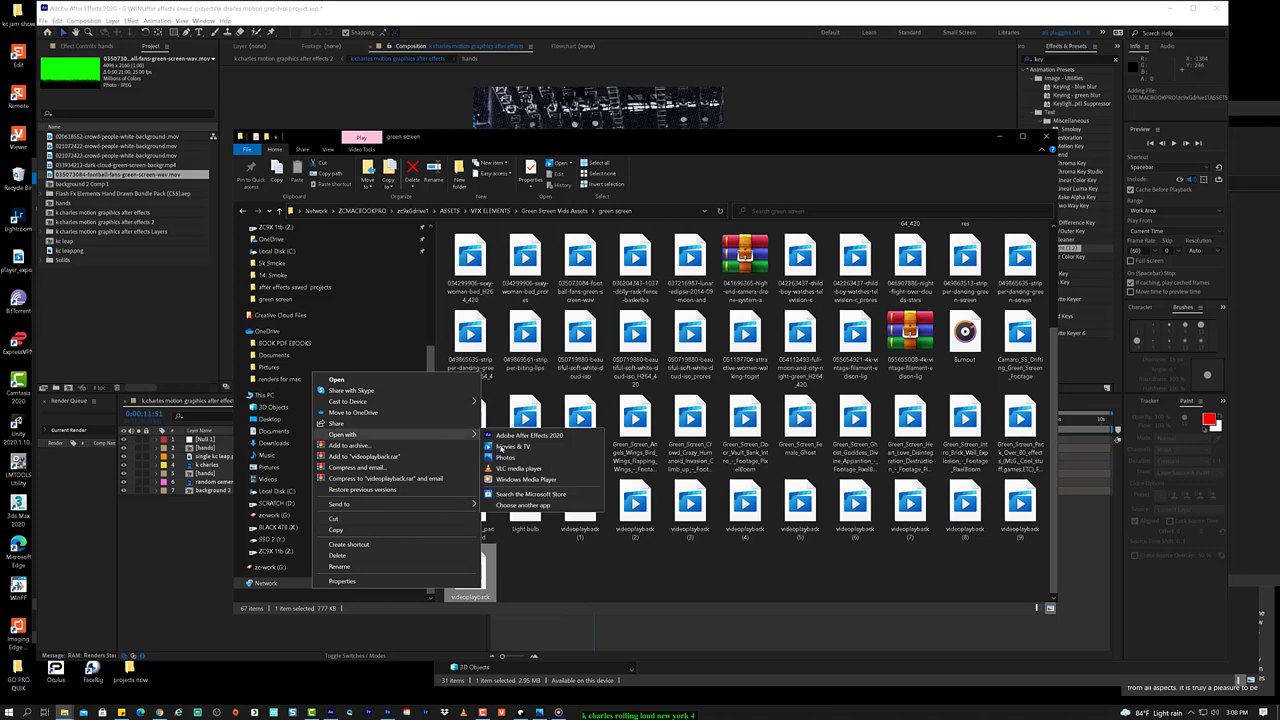
pyautogui.click(535, 470)
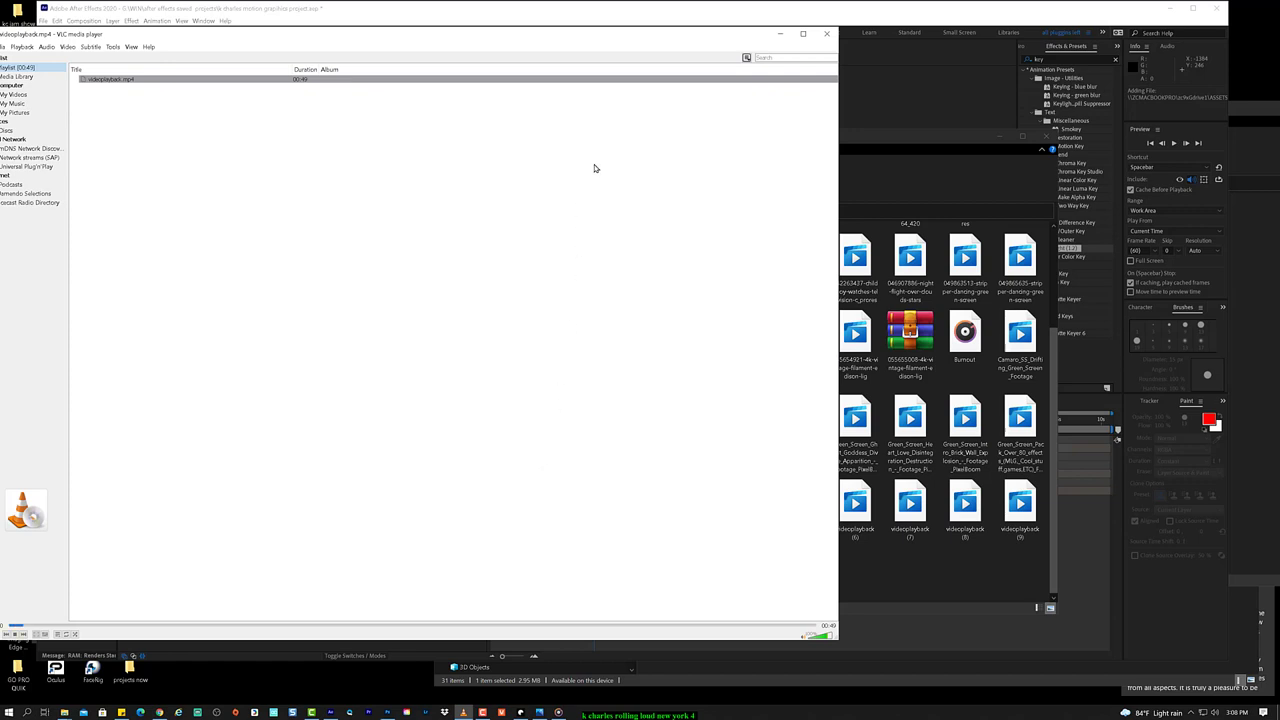
pyautogui.click(230, 82)
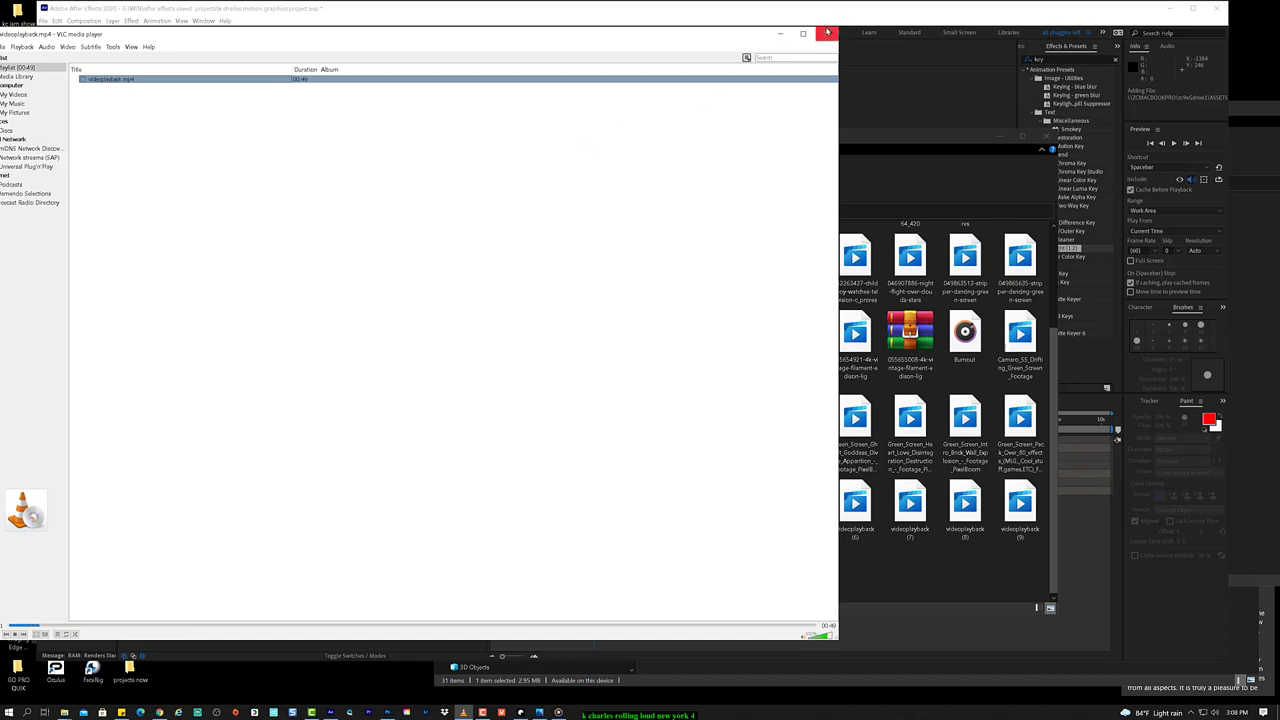
# Step: Play the pirate-flag clip videoplayback (1).mp4 with the VLC window centred on screen
pyautogui.click(1018, 564)
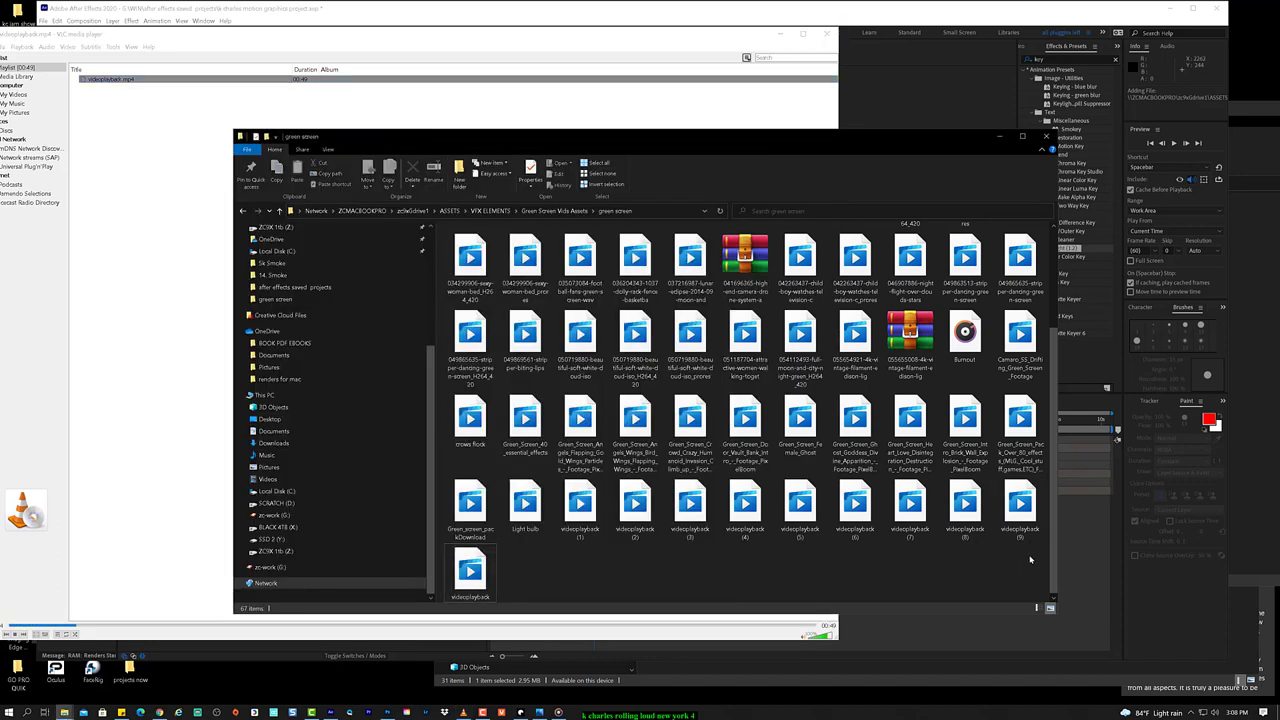
pyautogui.moveTo(1030, 560); pyautogui.dragTo(163, 290)
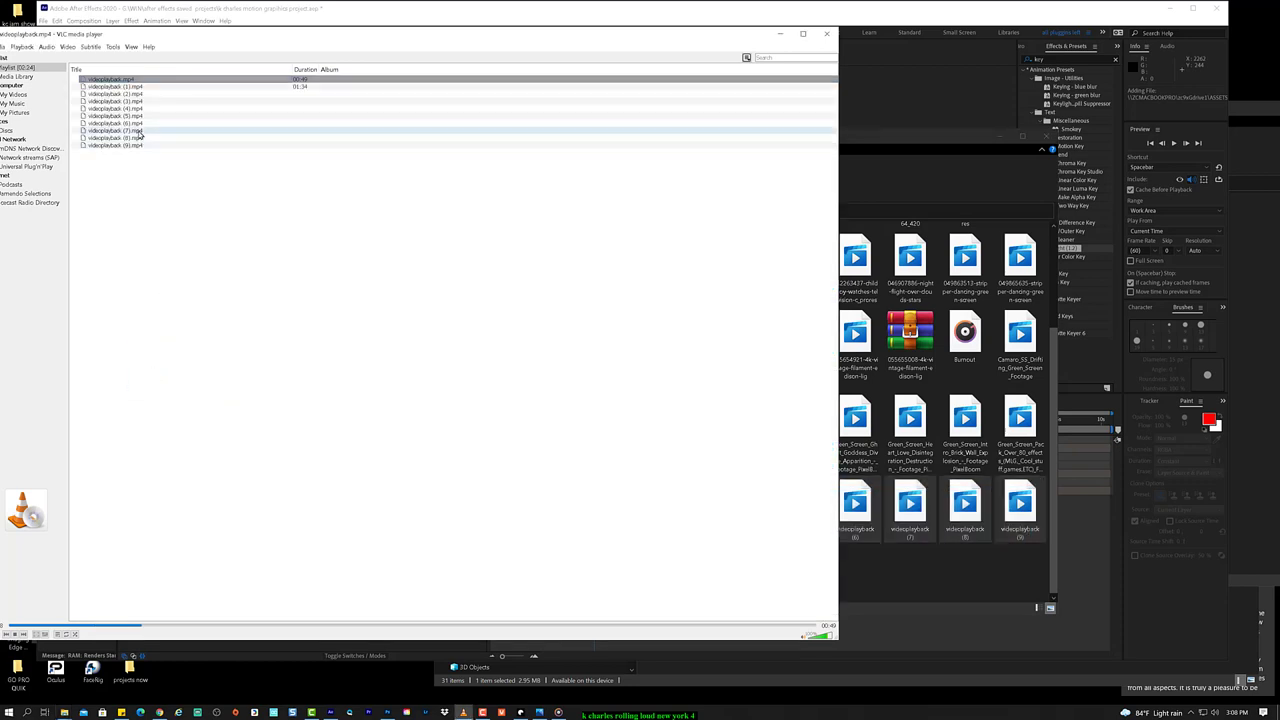
pyautogui.doubleClick(136, 87)
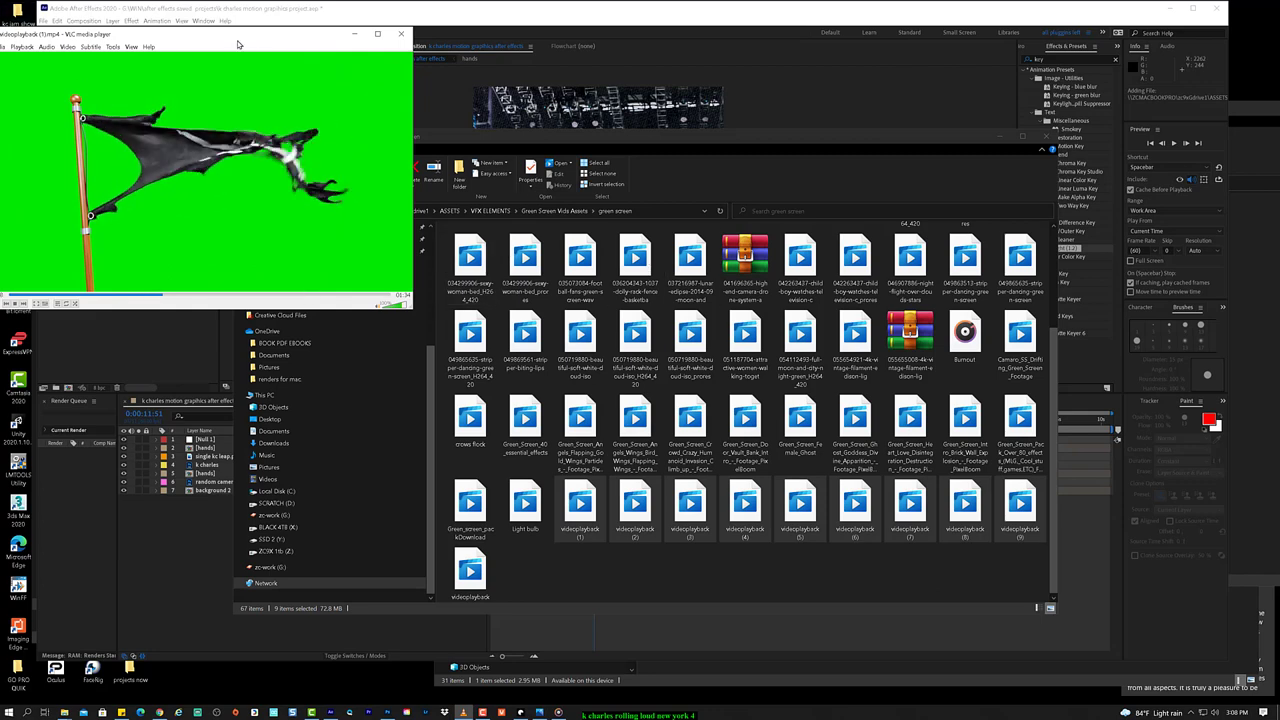
pyautogui.moveTo(268, 40); pyautogui.dragTo(363, 72)
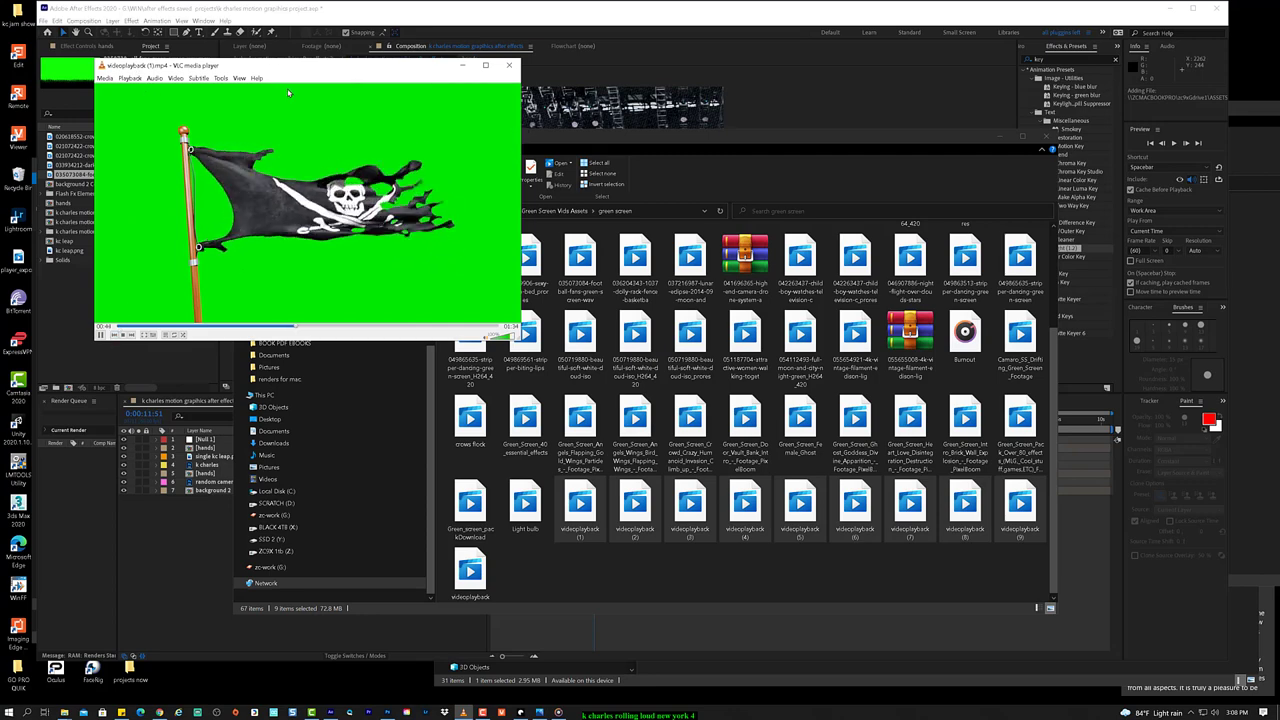
pyautogui.moveTo(450, 102); pyautogui.dragTo(470, 104)
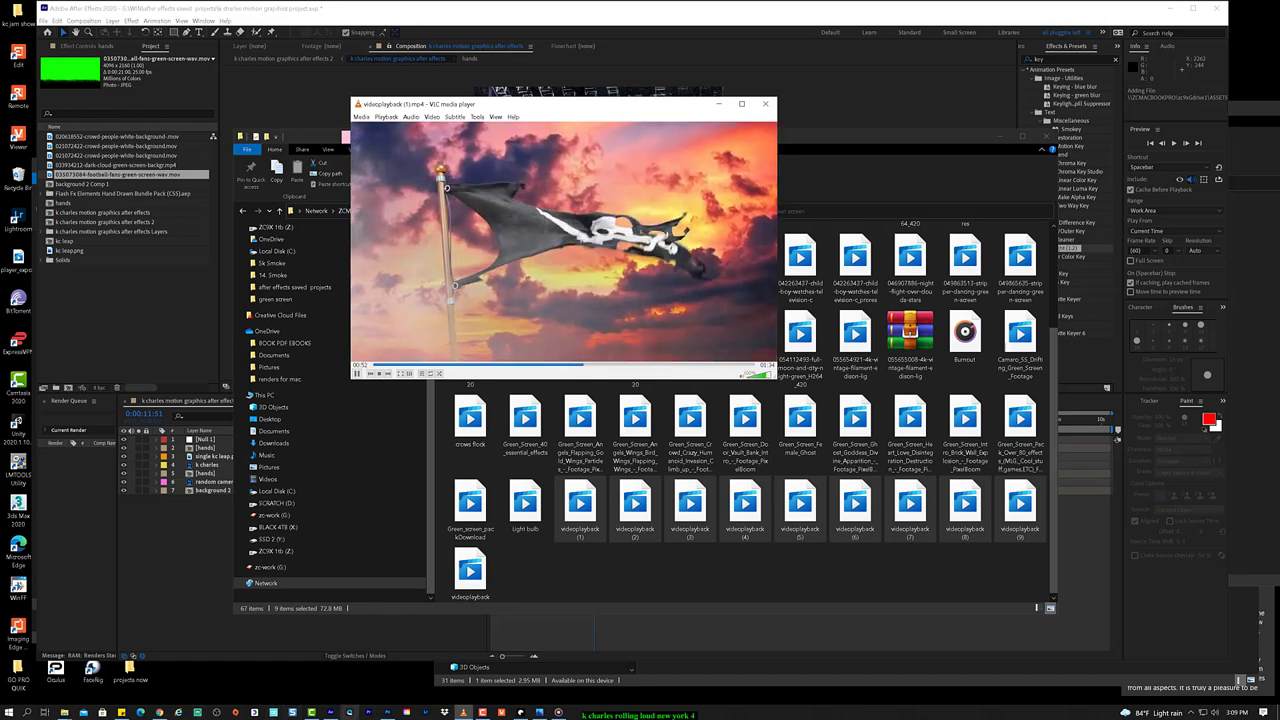
# Step: Stop the pirate-flag clip playing in VLC
pyautogui.hotkey('alt', 'Tab')
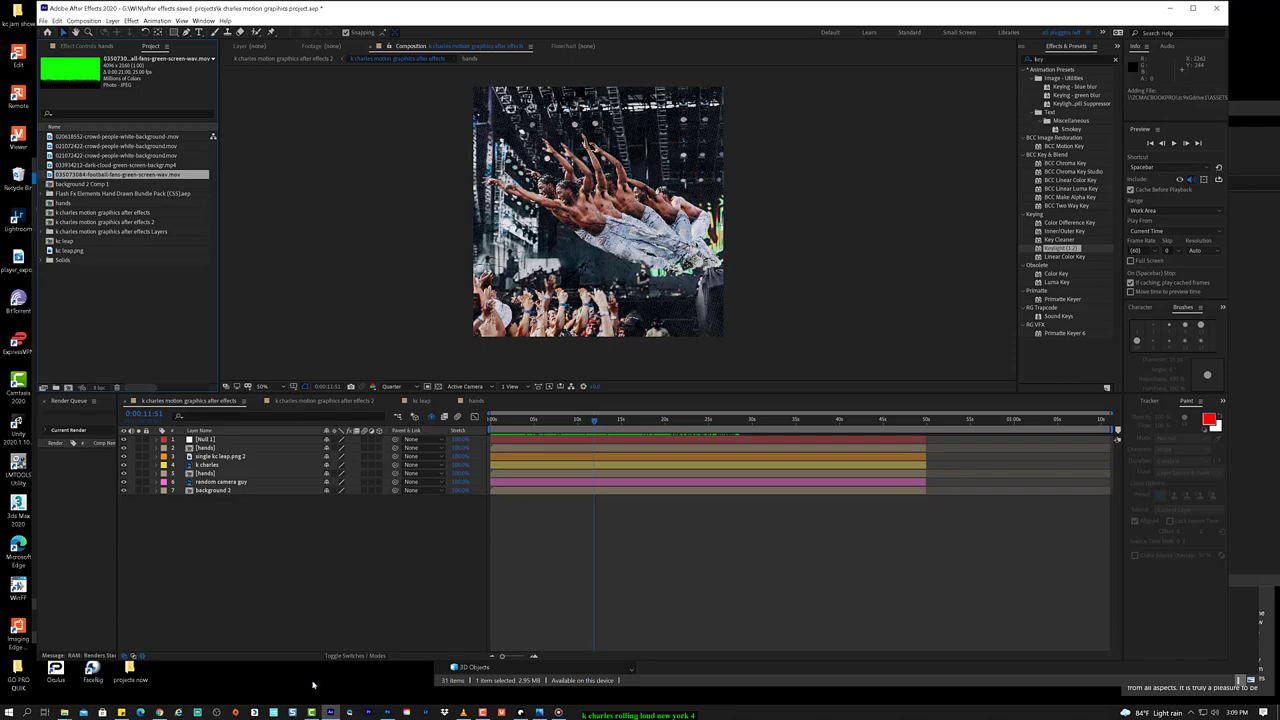
pyautogui.click(331, 712)
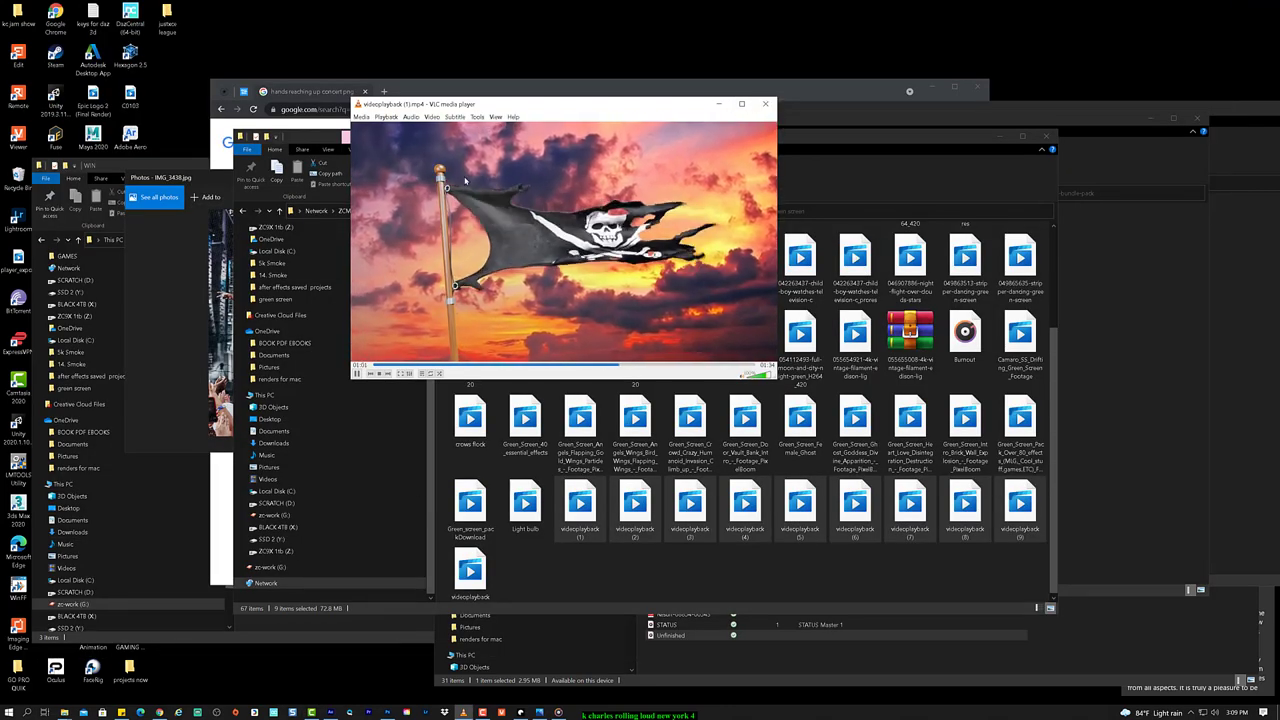
pyautogui.click(377, 373)
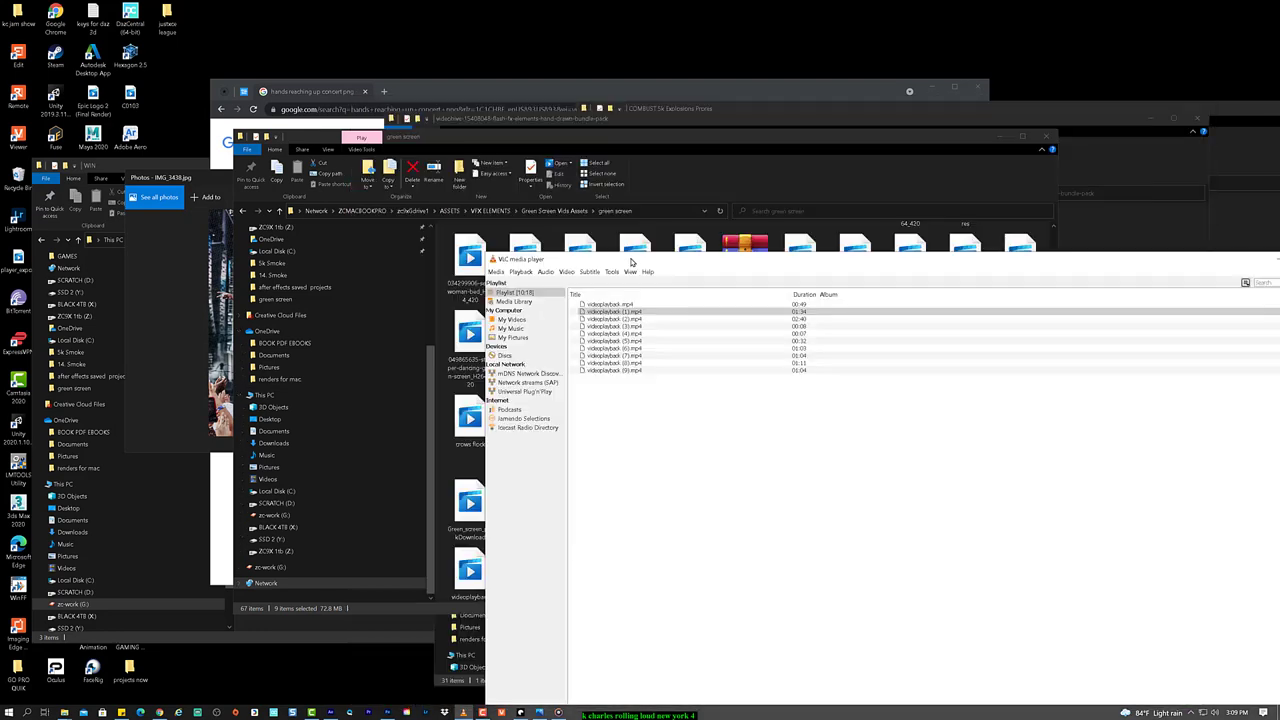
# Step: Show videoplayback (1).mp4's containing folder in File Explorer, then return to After Effects
pyautogui.click(640, 312)
pyautogui.rightClick(641, 313)
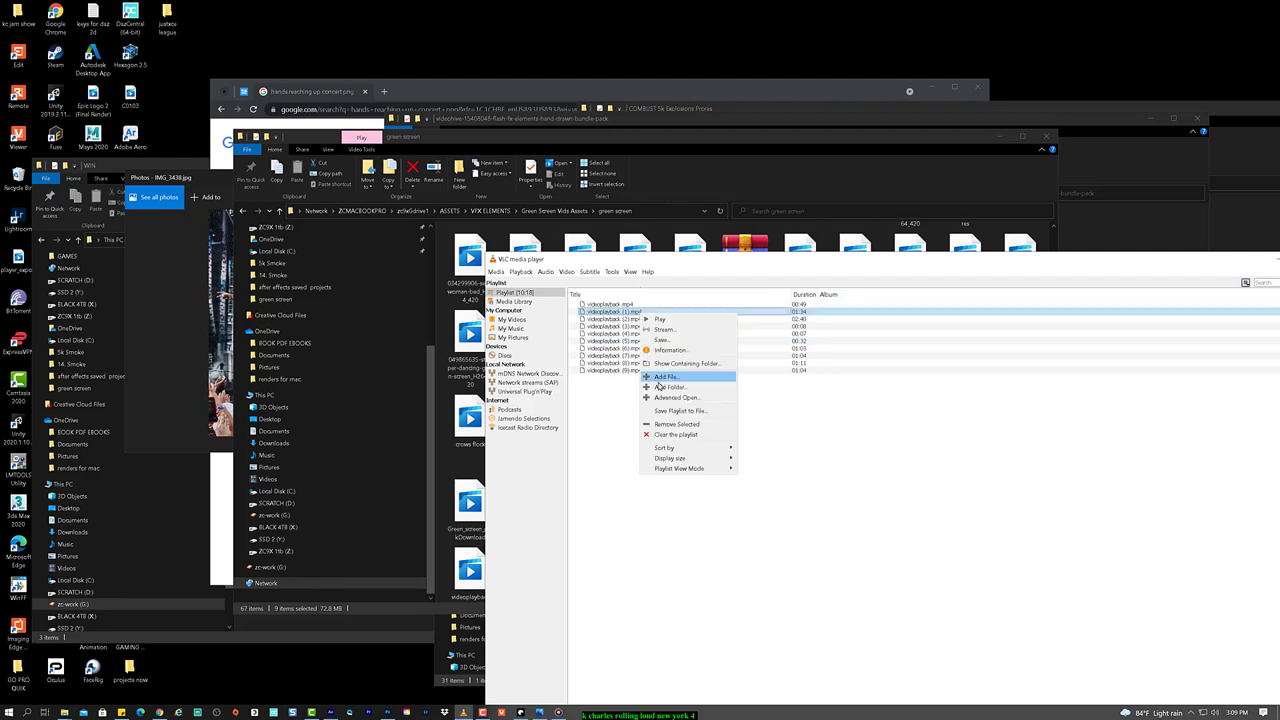
pyautogui.click(725, 363)
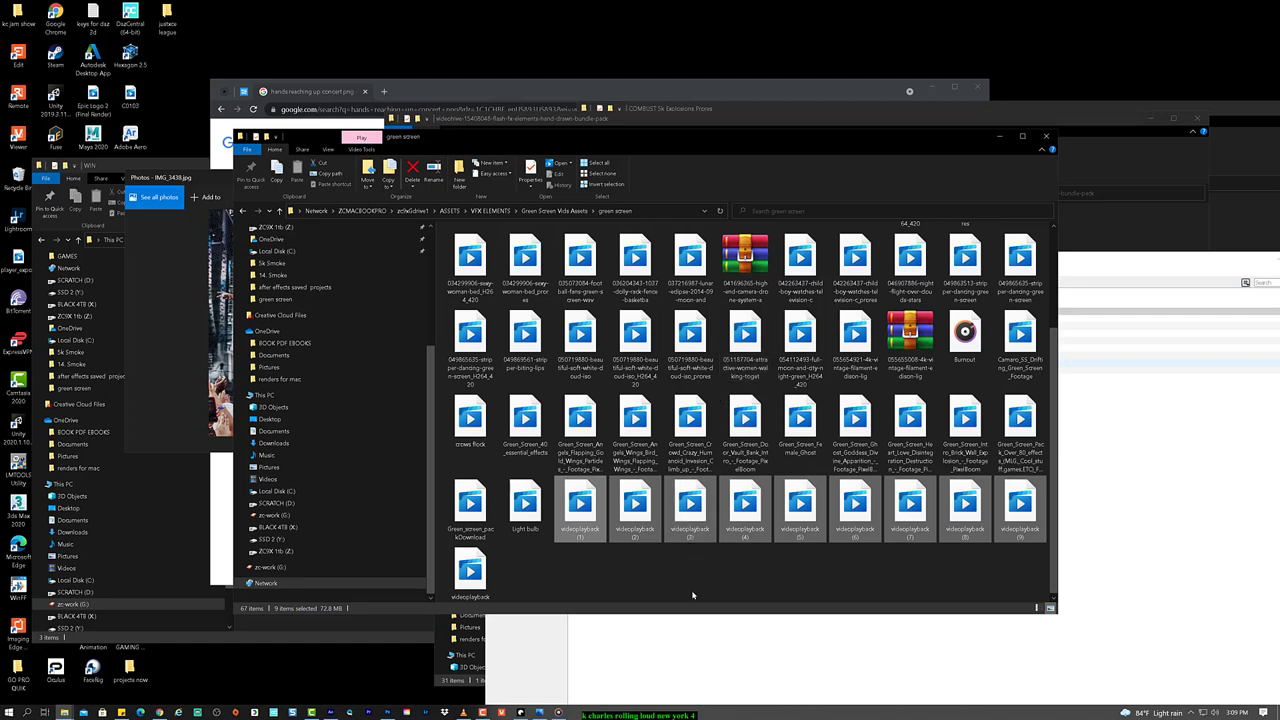
pyautogui.click(691, 594)
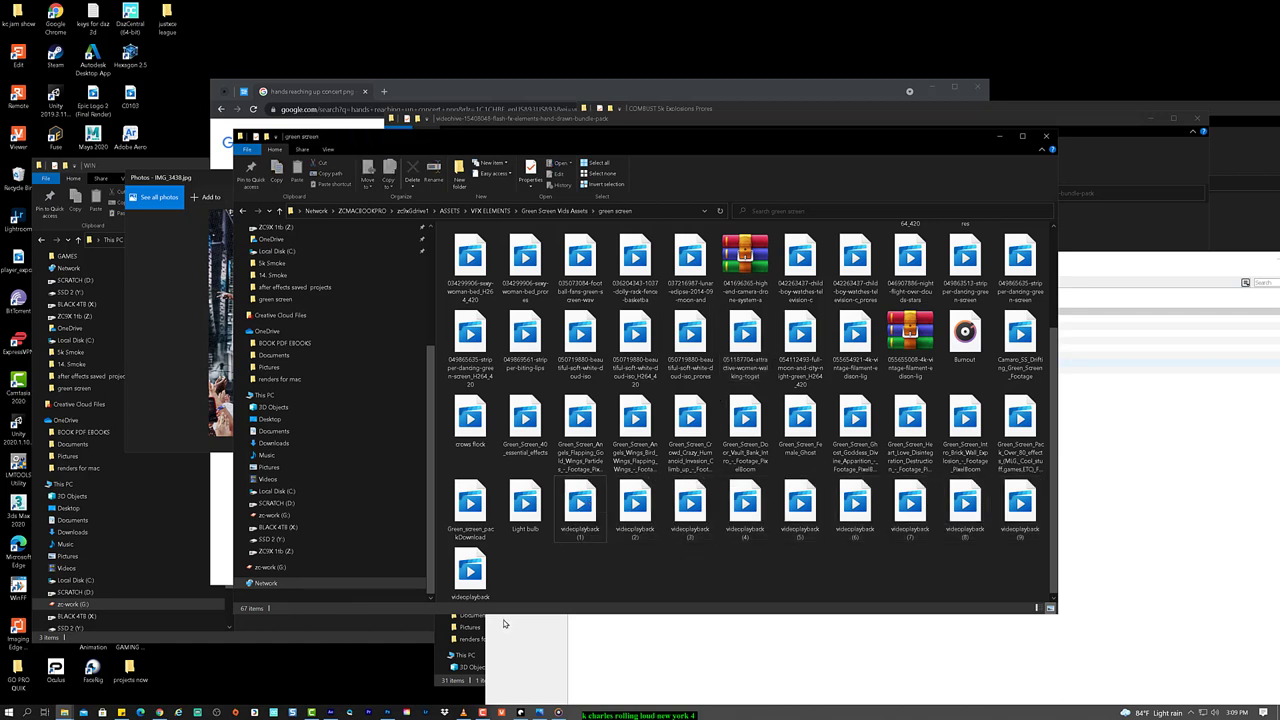
pyautogui.click(331, 713)
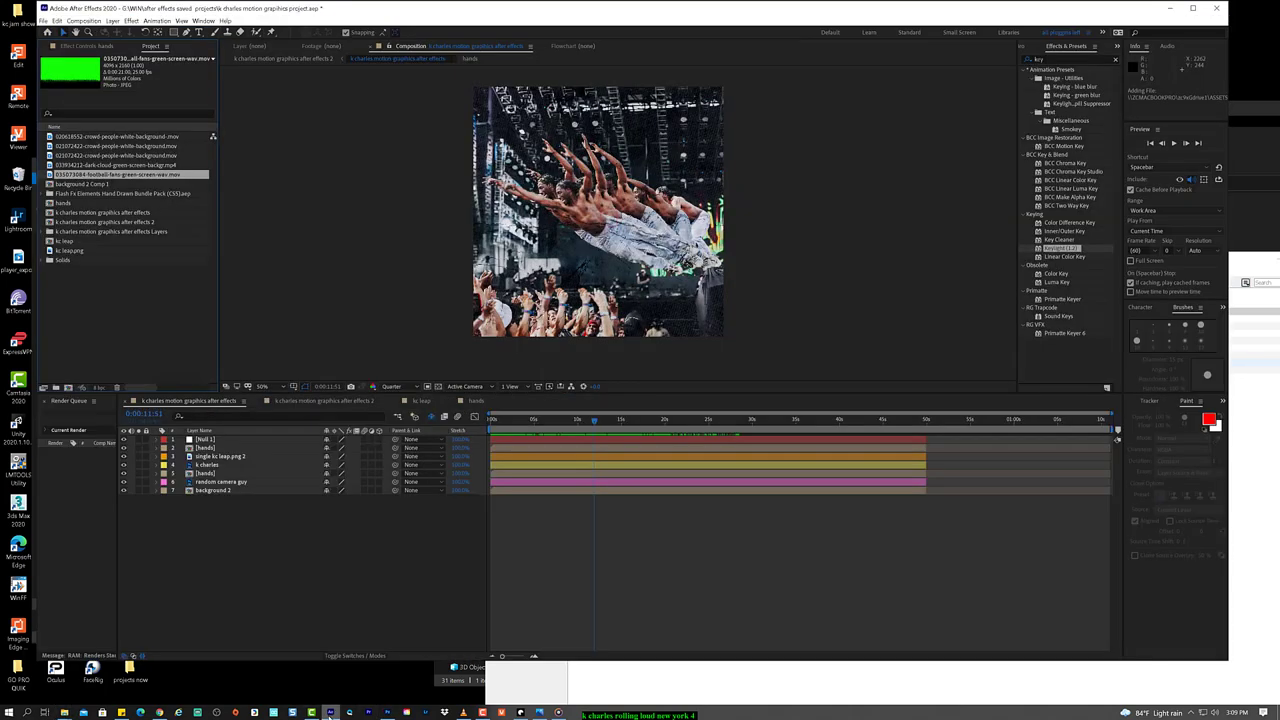
# Step: Drag videoplayback (1).mp4 from File Explorer into the After Effects project
pyautogui.click(526, 697)
pyautogui.moveTo(580, 510)
pyautogui.mouseDown()
pyautogui.moveTo(305, 358)
pyautogui.moveTo(155, 315)
pyautogui.moveTo(573, 518)
pyautogui.mouseUp()
pyautogui.hotkey('alt', 'Tab')
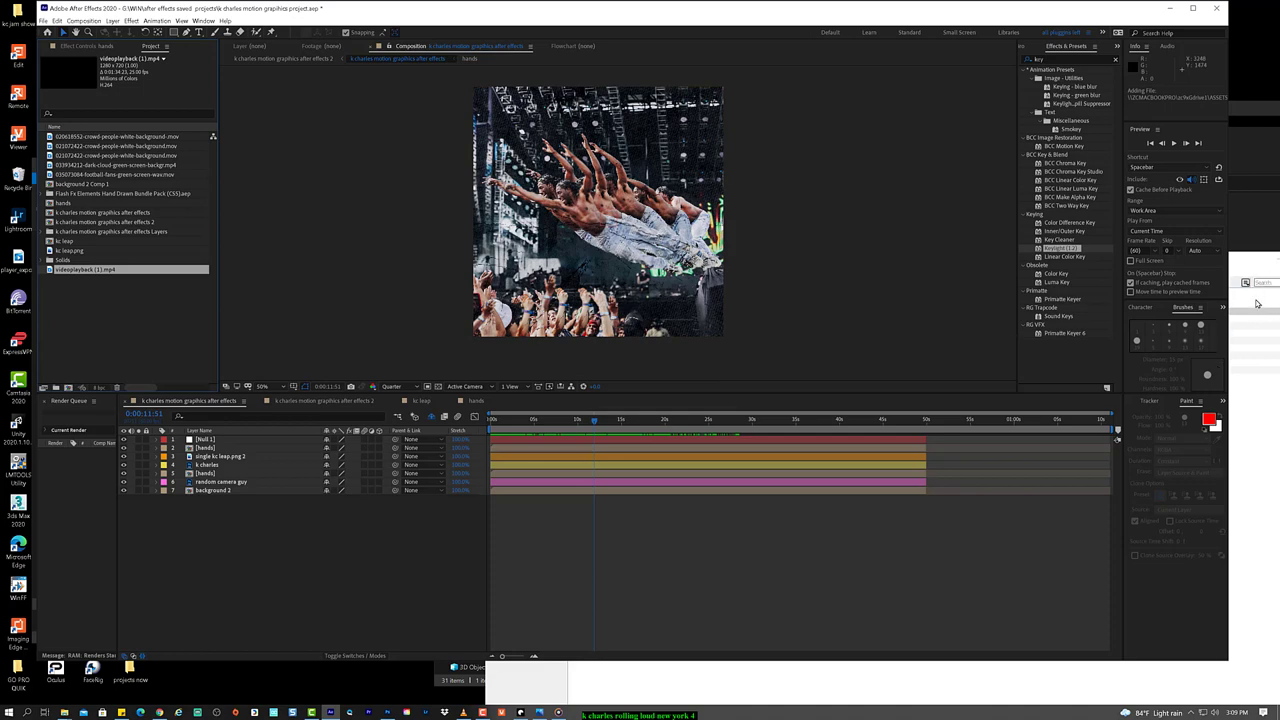
# Step: Play videoplayback (2).mp4 in VLC and scrub back to the DJ shot near 00:16
pyautogui.moveTo(1256, 268); pyautogui.dragTo(512, 268)
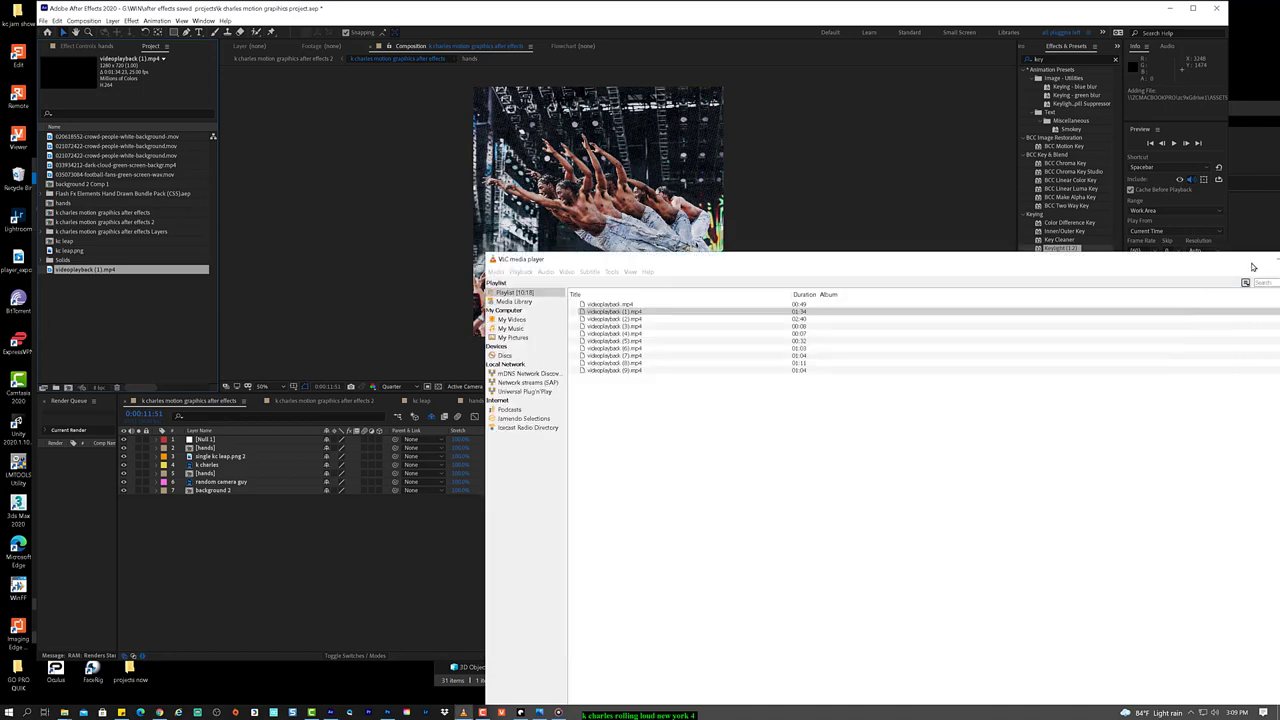
pyautogui.click(636, 319)
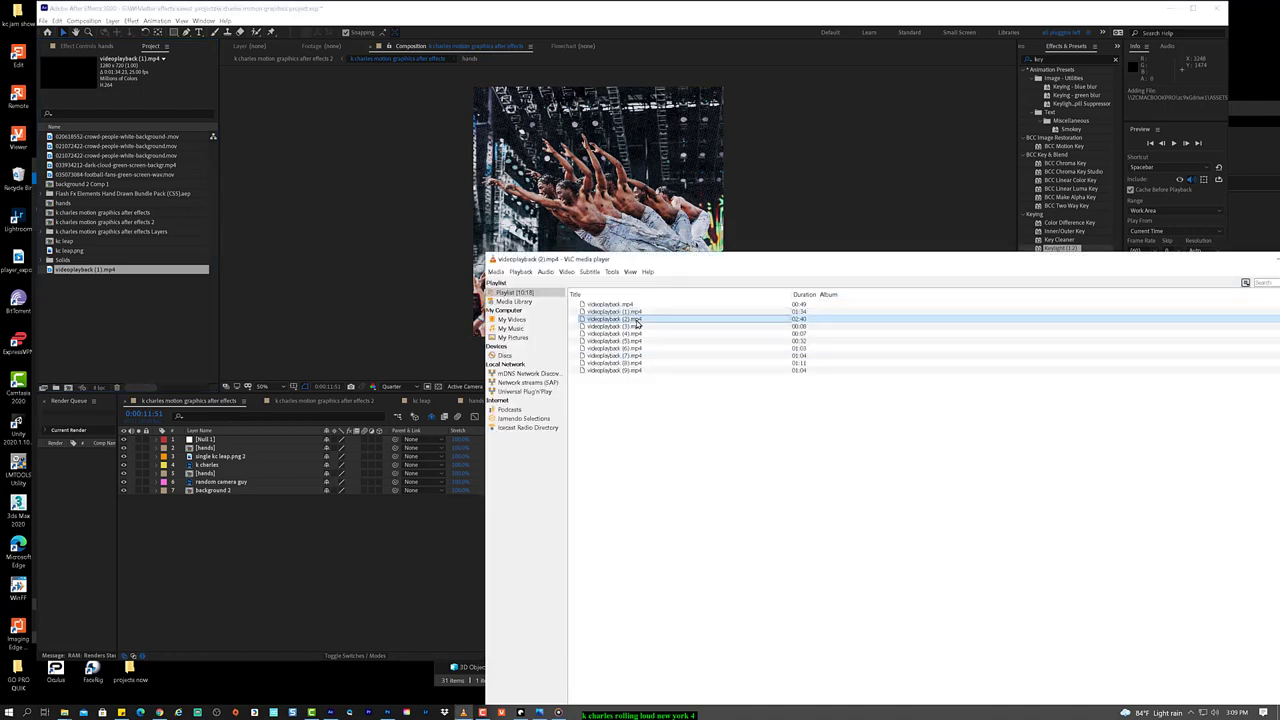
pyautogui.doubleClick(636, 321)
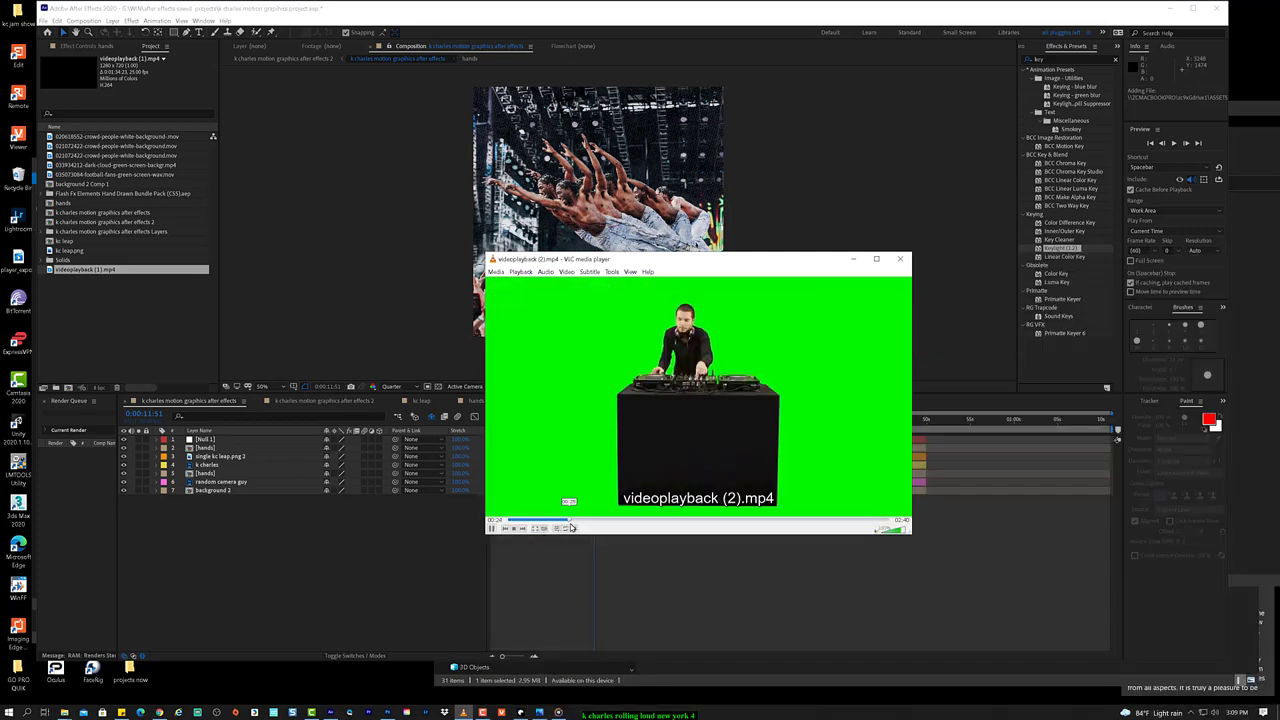
pyautogui.click(705, 521)
pyautogui.moveTo(704, 521); pyautogui.dragTo(546, 521)
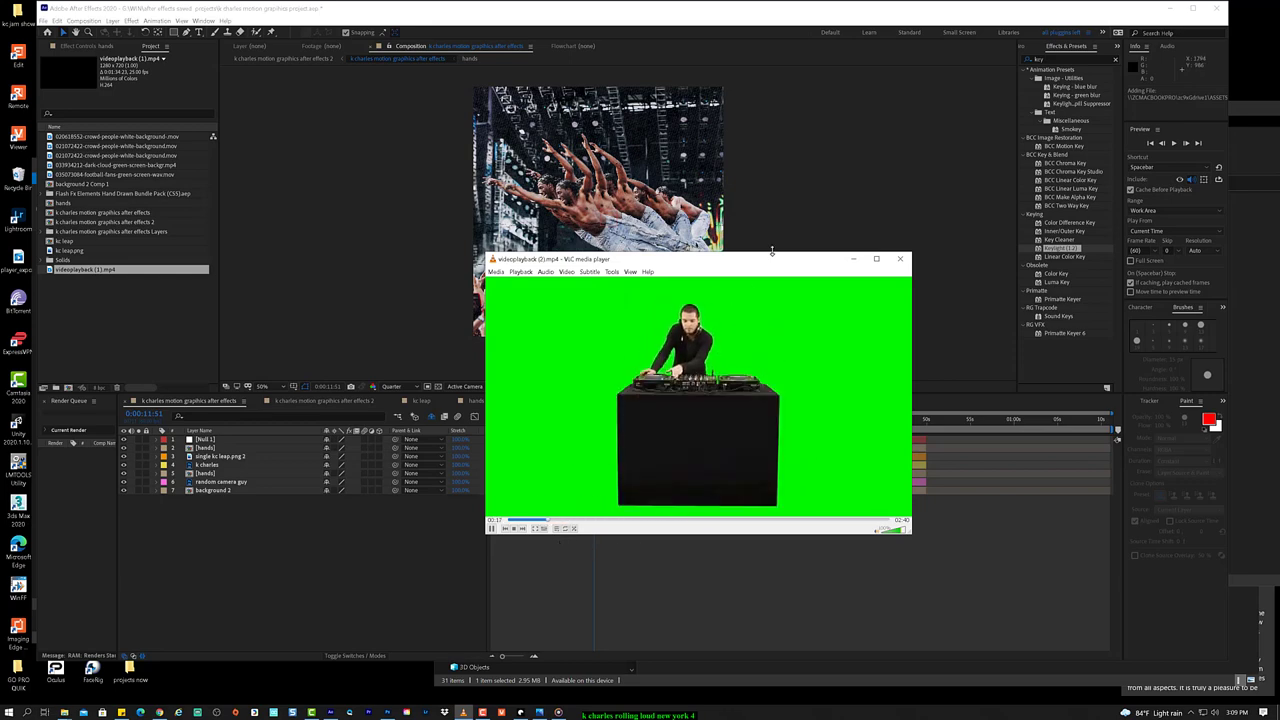
pyautogui.moveTo(798, 260); pyautogui.dragTo(1041, 375)
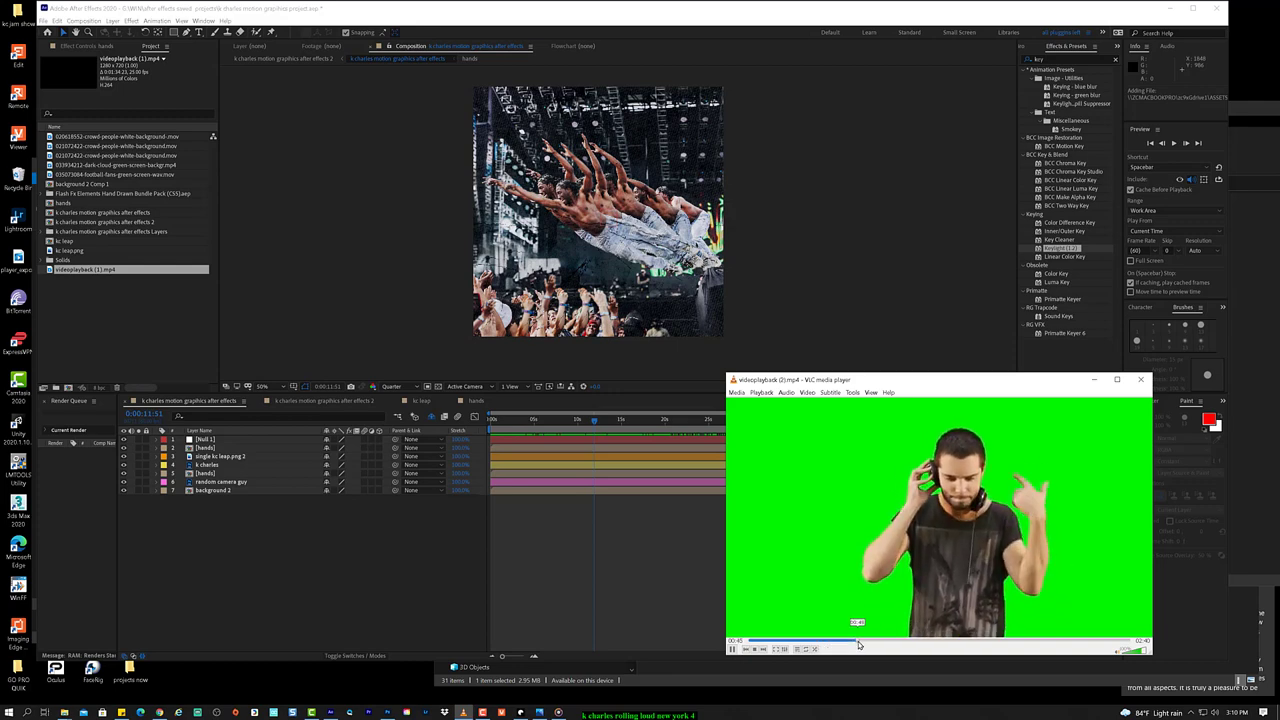
# Step: Skim the DJ clip from 01:17 through 02:32, then pause and return to the playlist
pyautogui.click(936, 641)
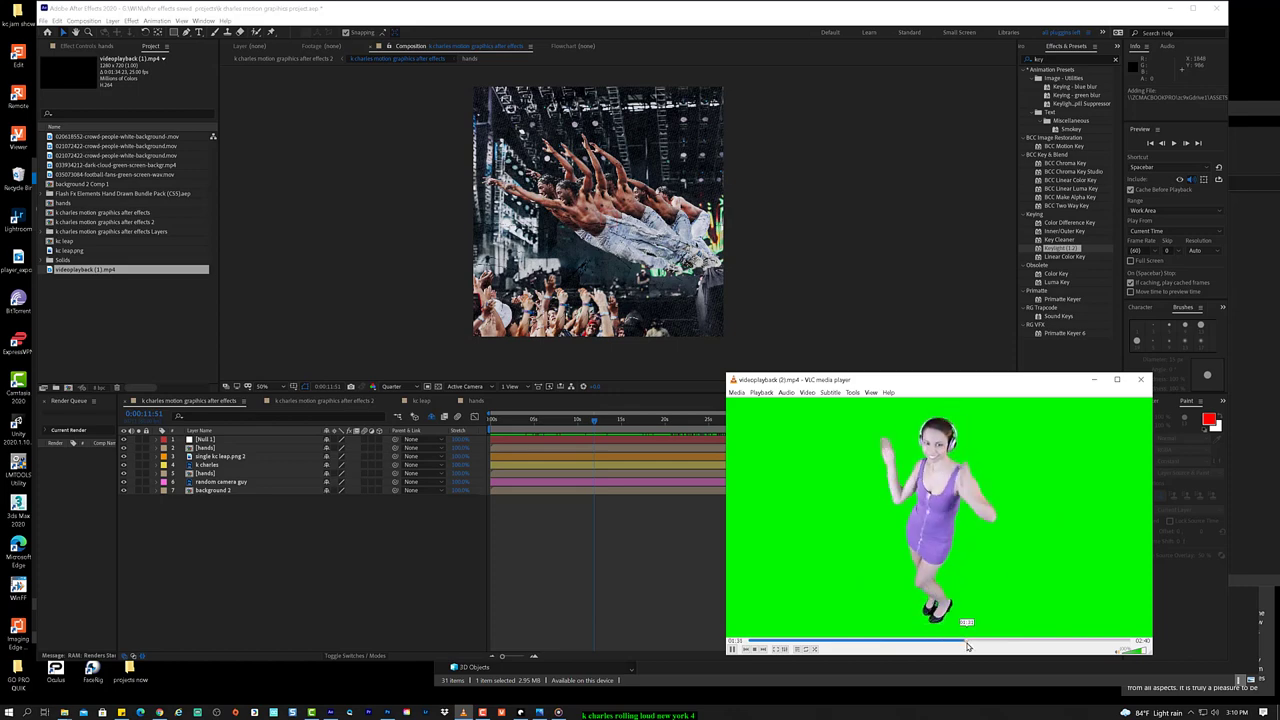
pyautogui.click(984, 645)
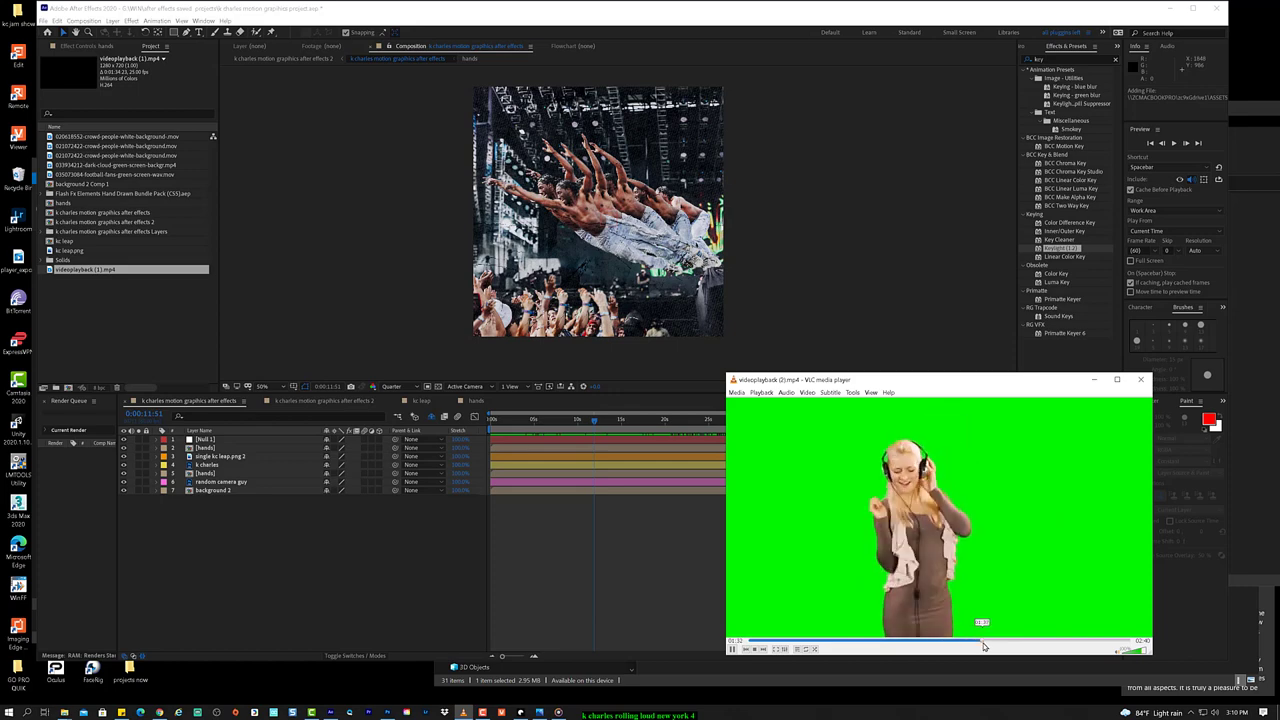
pyautogui.click(998, 645)
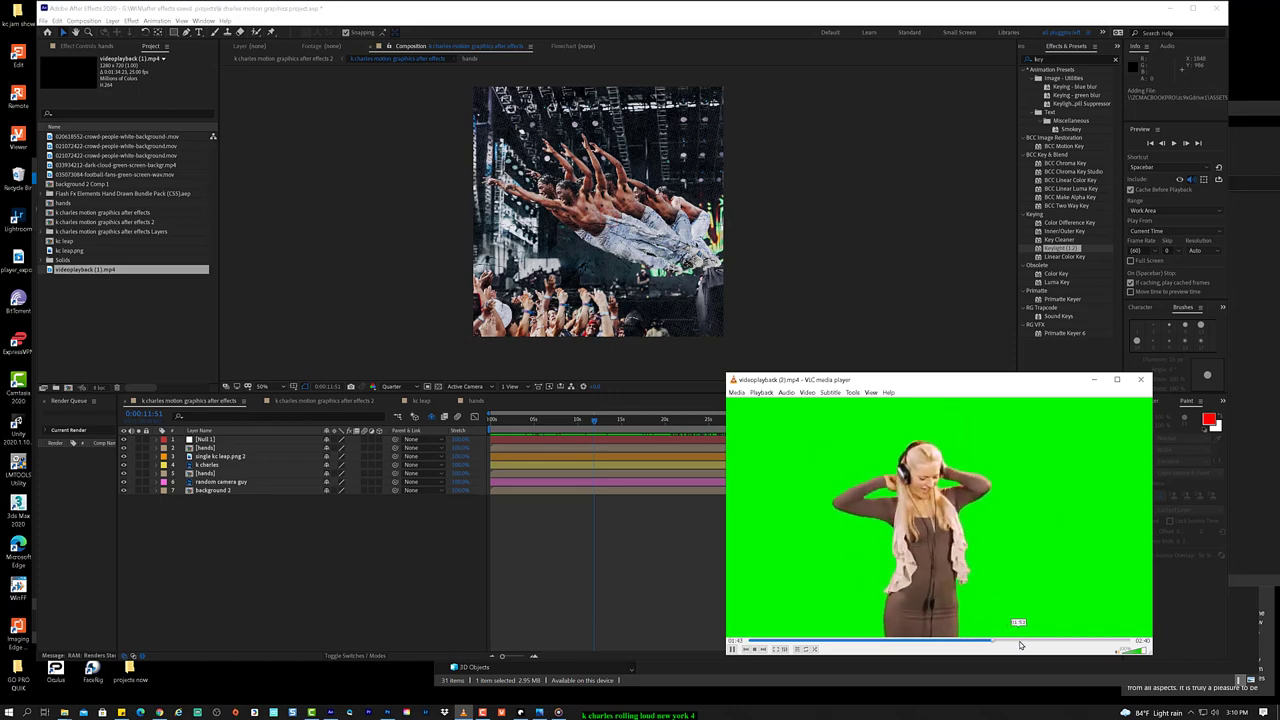
pyautogui.click(1039, 643)
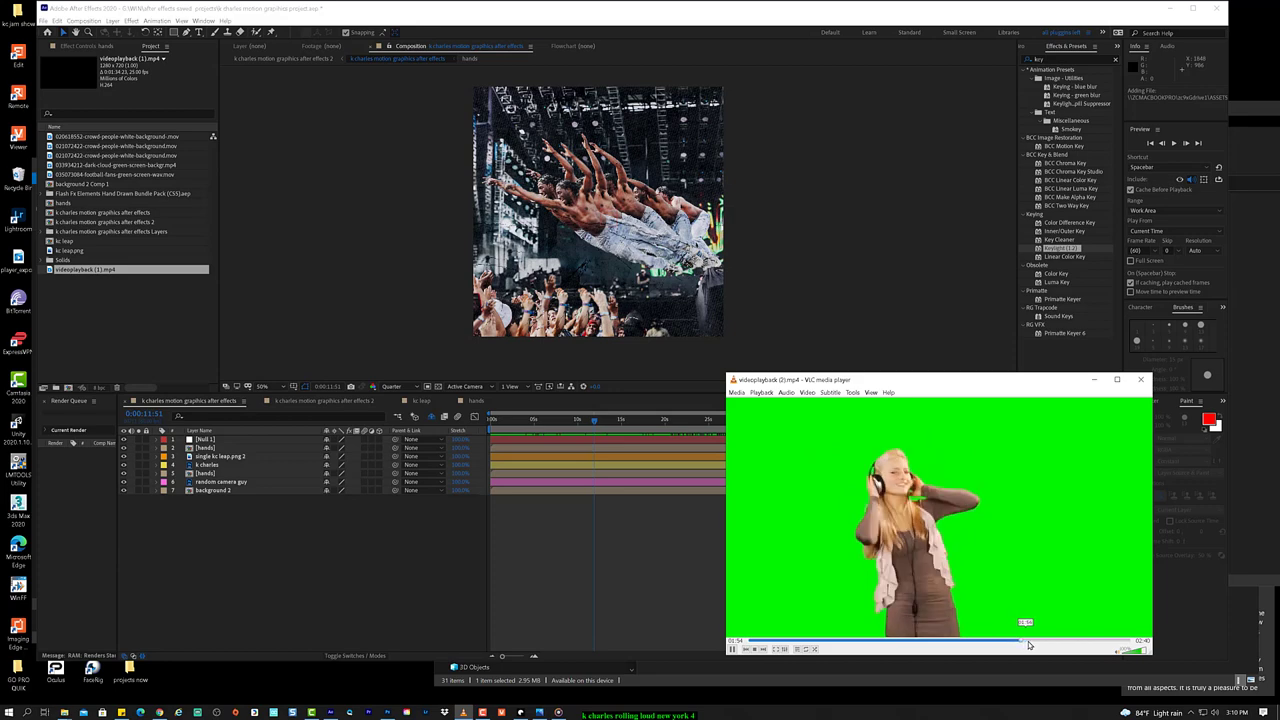
pyautogui.click(1082, 644)
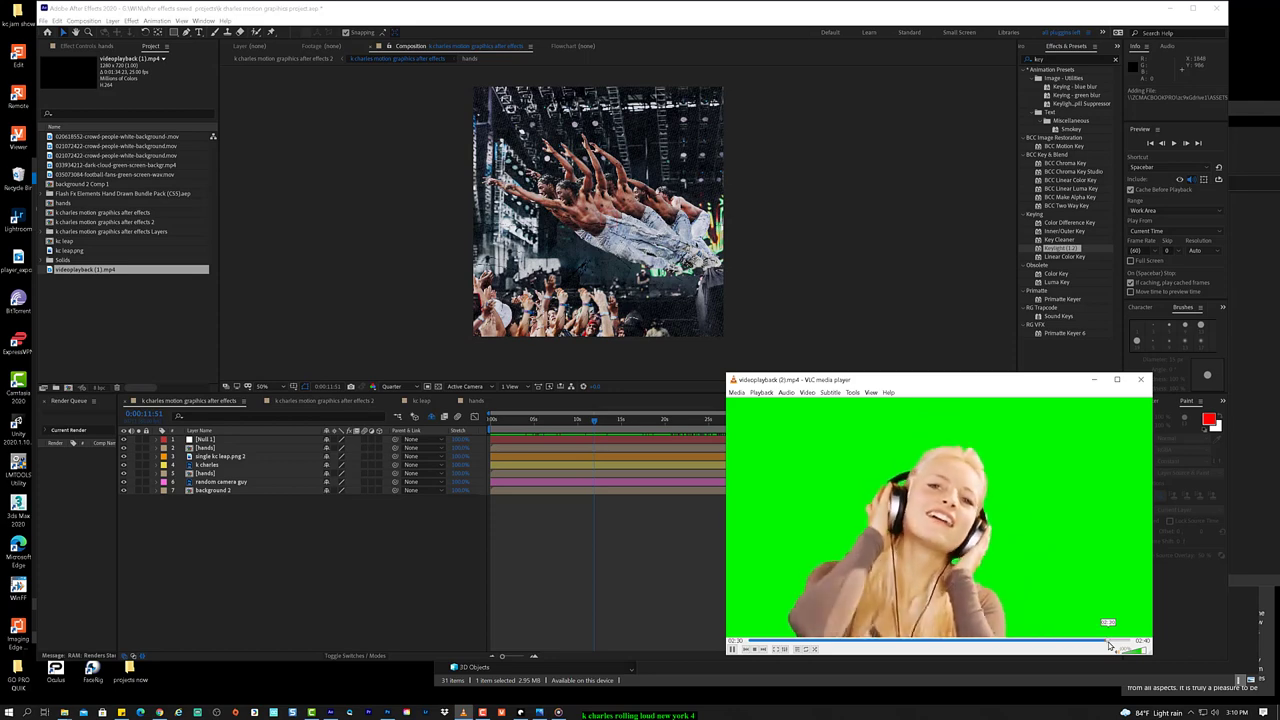
pyautogui.click(1111, 644)
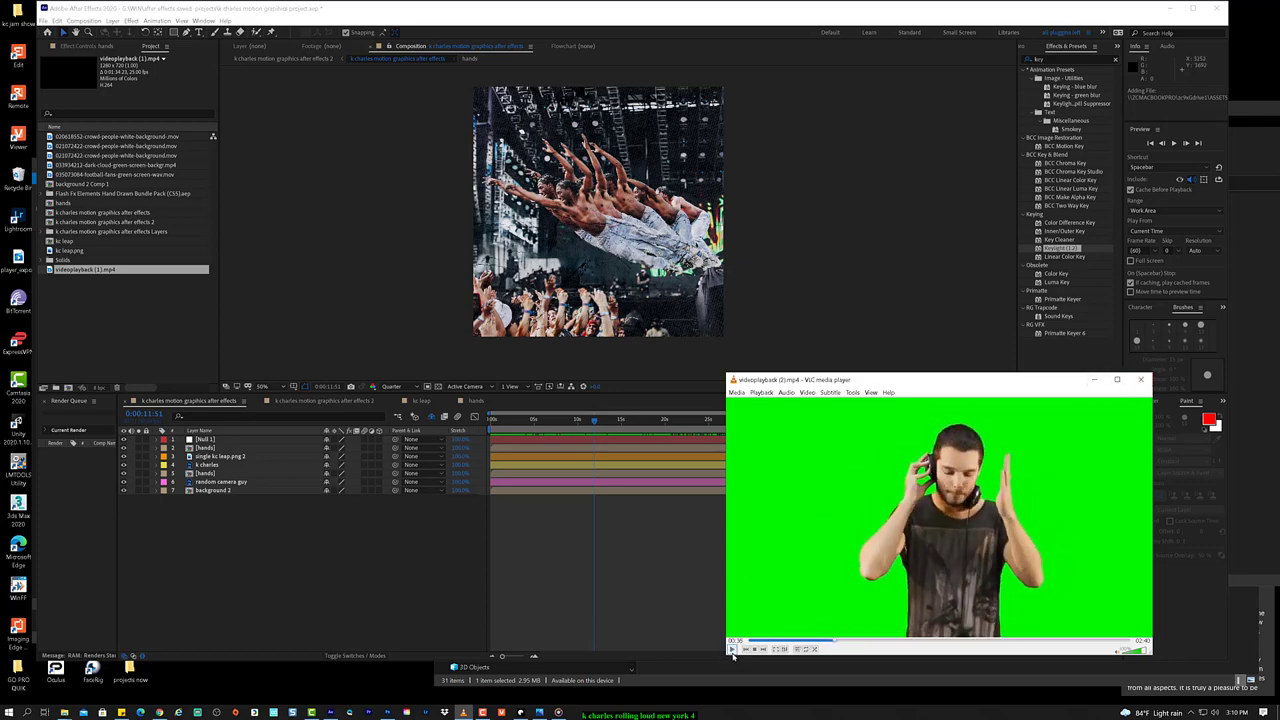
pyautogui.click(732, 649)
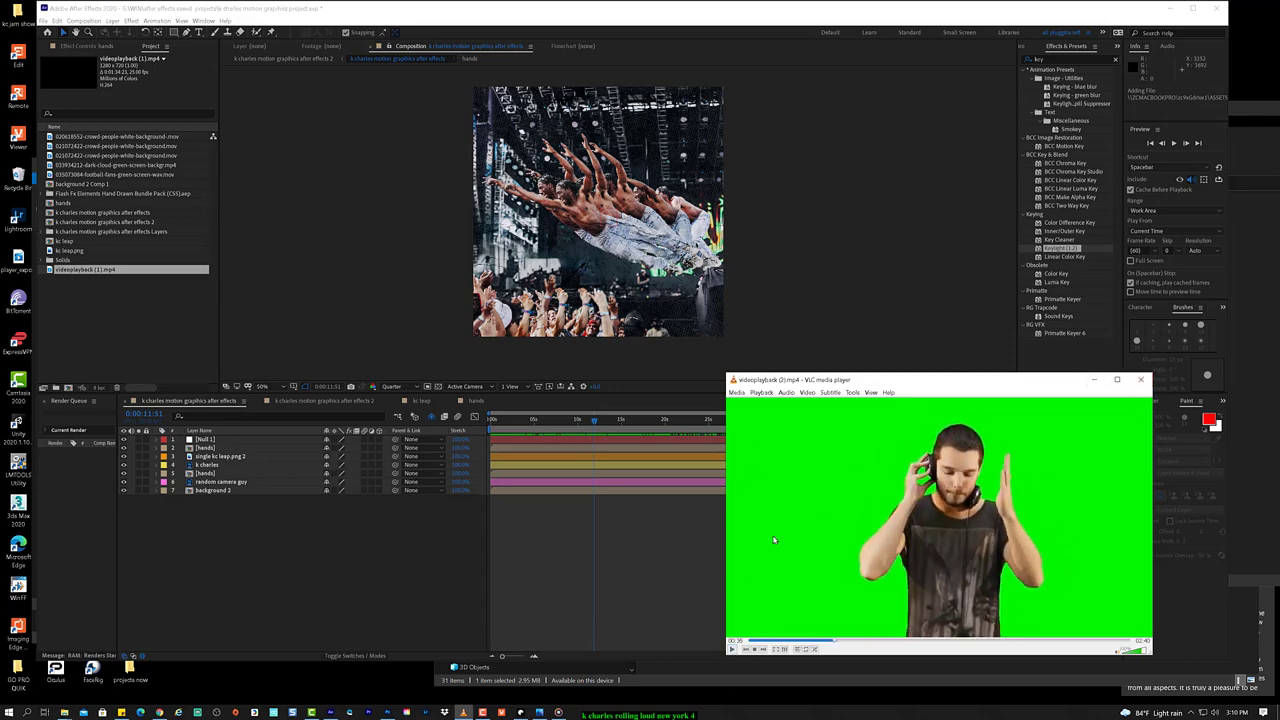
pyautogui.click(797, 650)
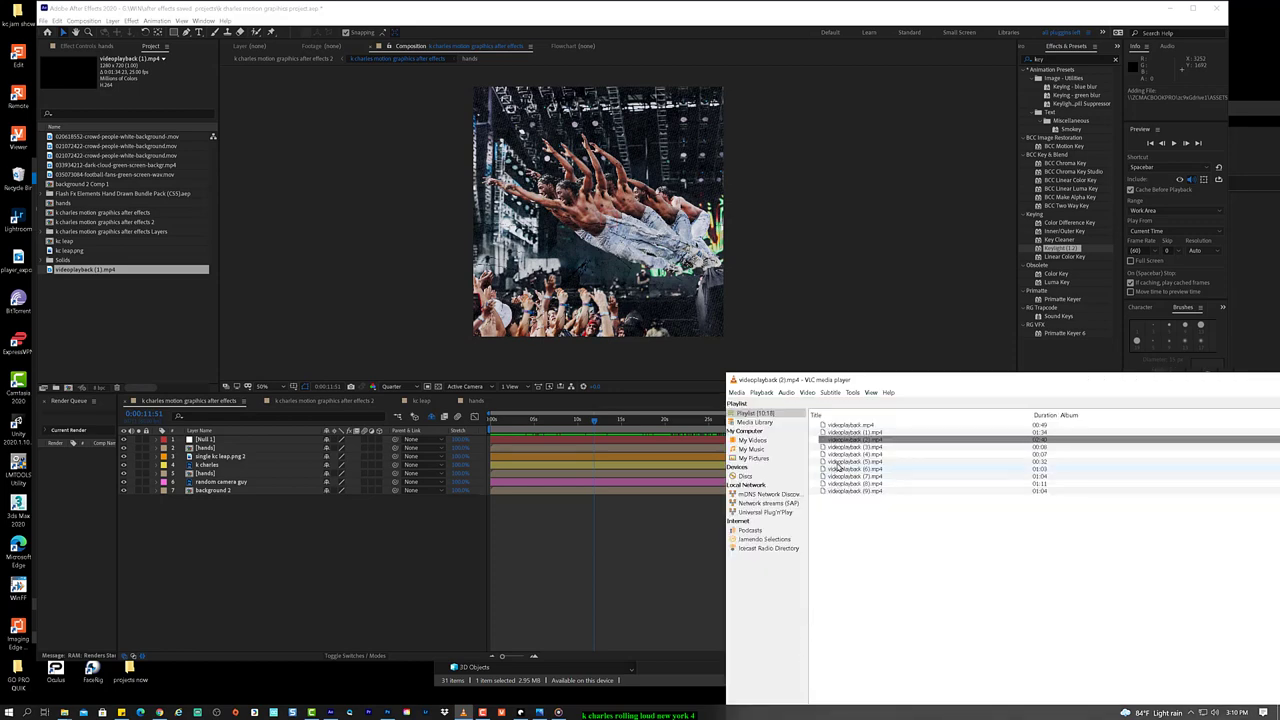
# Step: Reveal videoplayback (2).mp4's folder from VLC and drag the file into the Project panel
pyautogui.rightClick(868, 440)
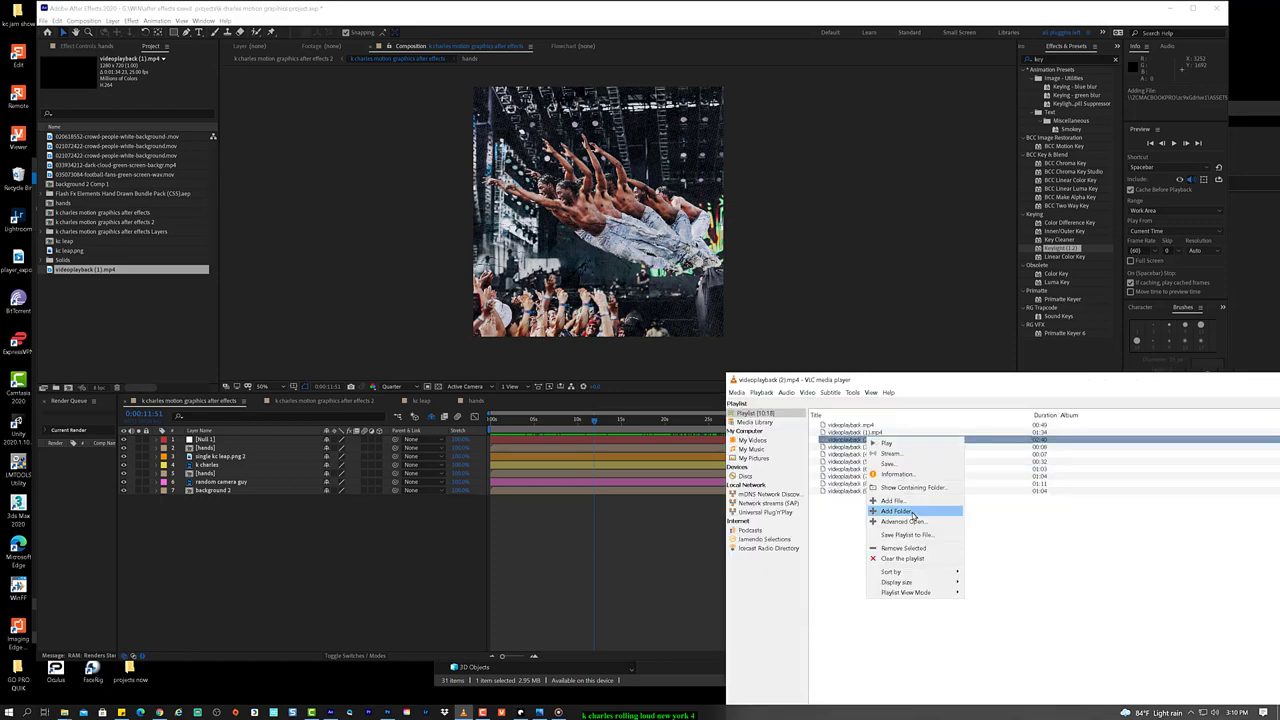
pyautogui.click(929, 487)
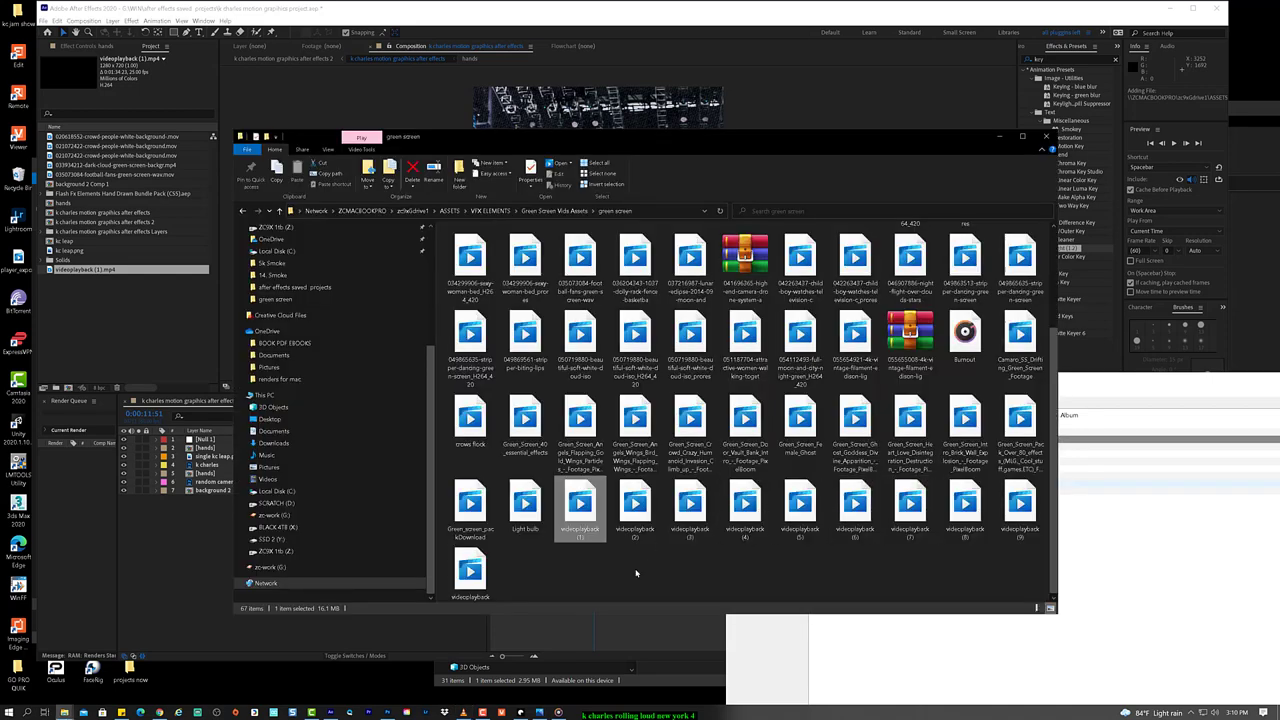
pyautogui.click(652, 512)
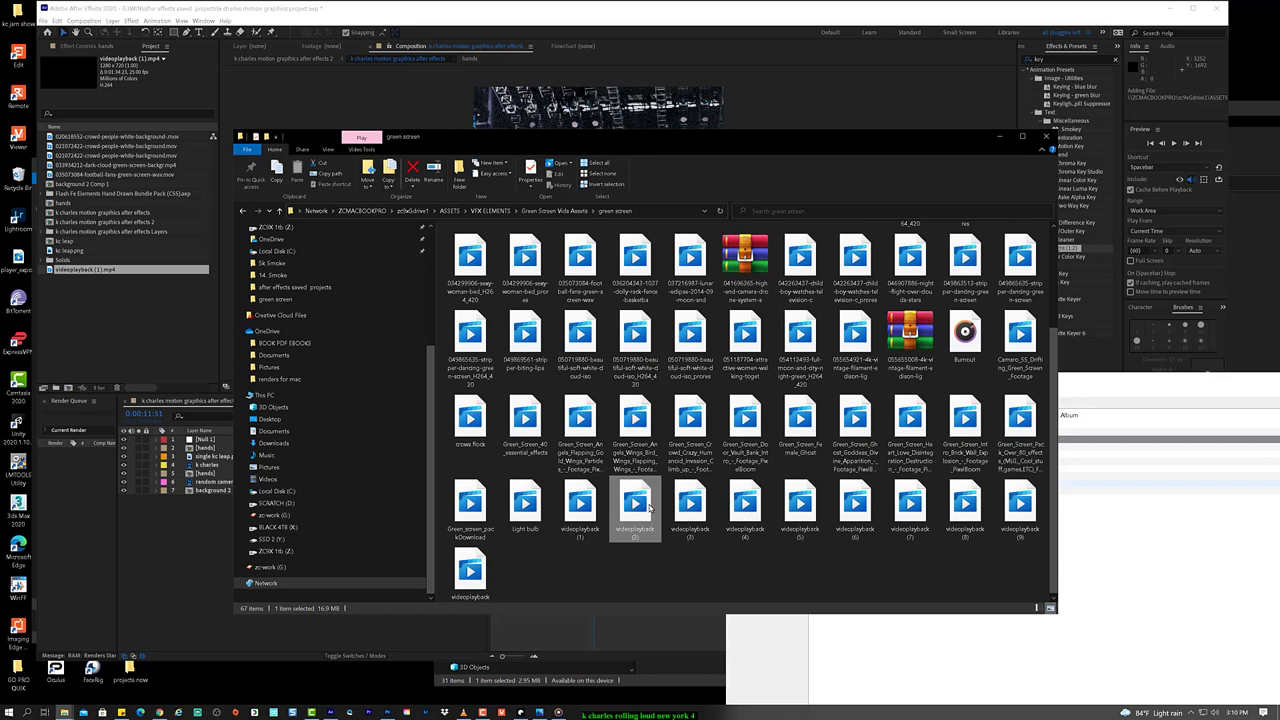
pyautogui.moveTo(648, 506); pyautogui.dragTo(158, 311)
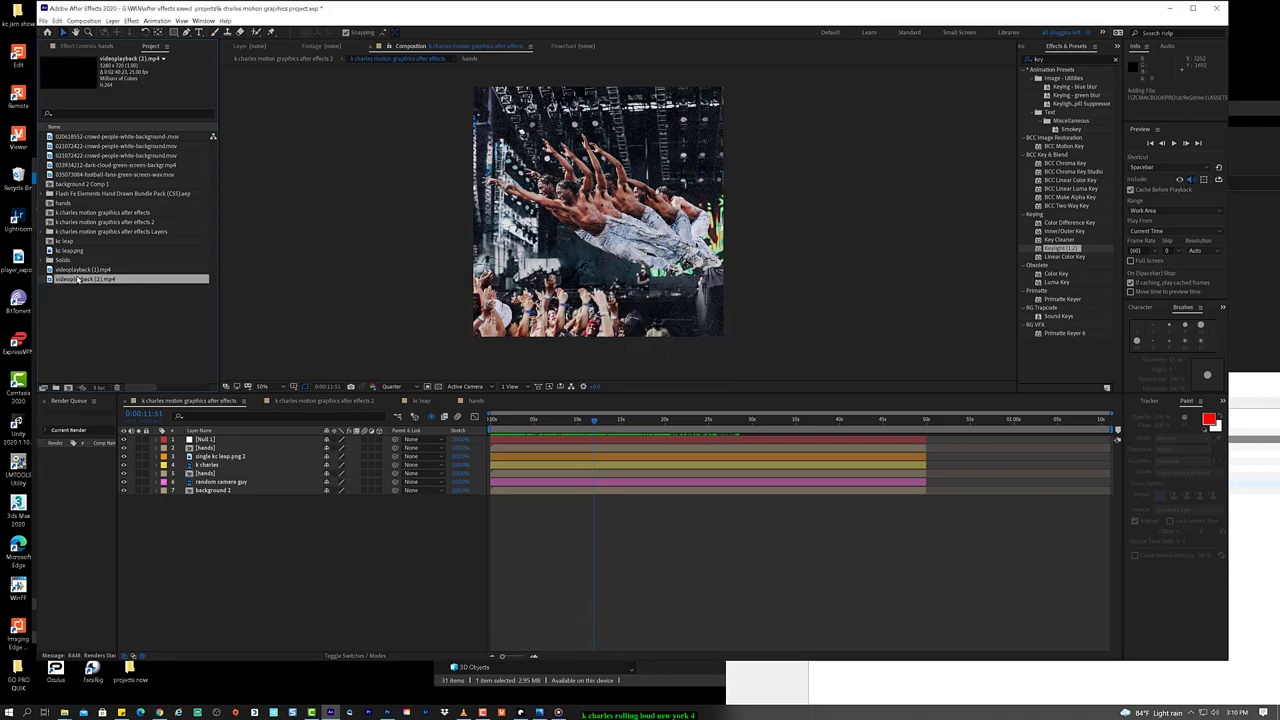
# Step: Preview the DJ footage to about 0:00:44, then add videoplayback (2).mp4 as the comp's bottom layer
pyautogui.doubleClick(78, 280)
pyautogui.moveTo(241, 366); pyautogui.dragTo(352, 407)
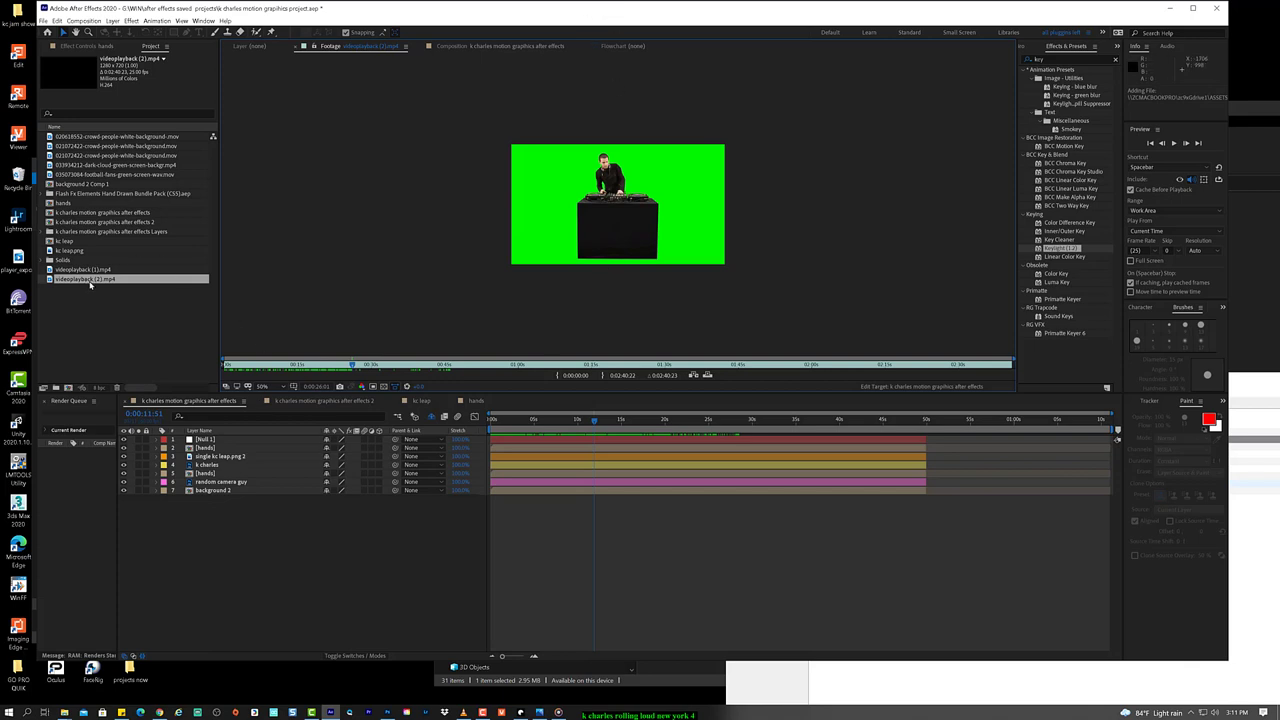
pyautogui.moveTo(94, 284); pyautogui.dragTo(166, 528)
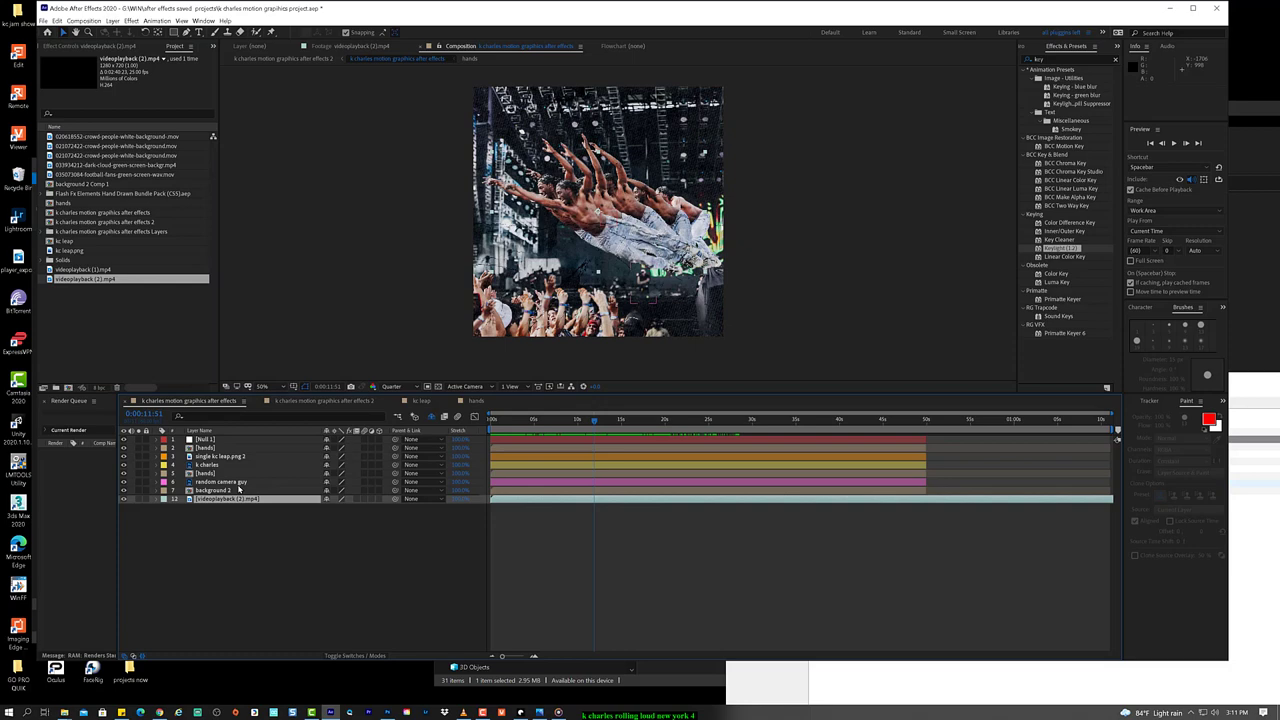
# Step: Re-add videoplayback (2).mp4 as the top layer, start it later, and trim its end at about 27 seconds
pyautogui.press('Delete')
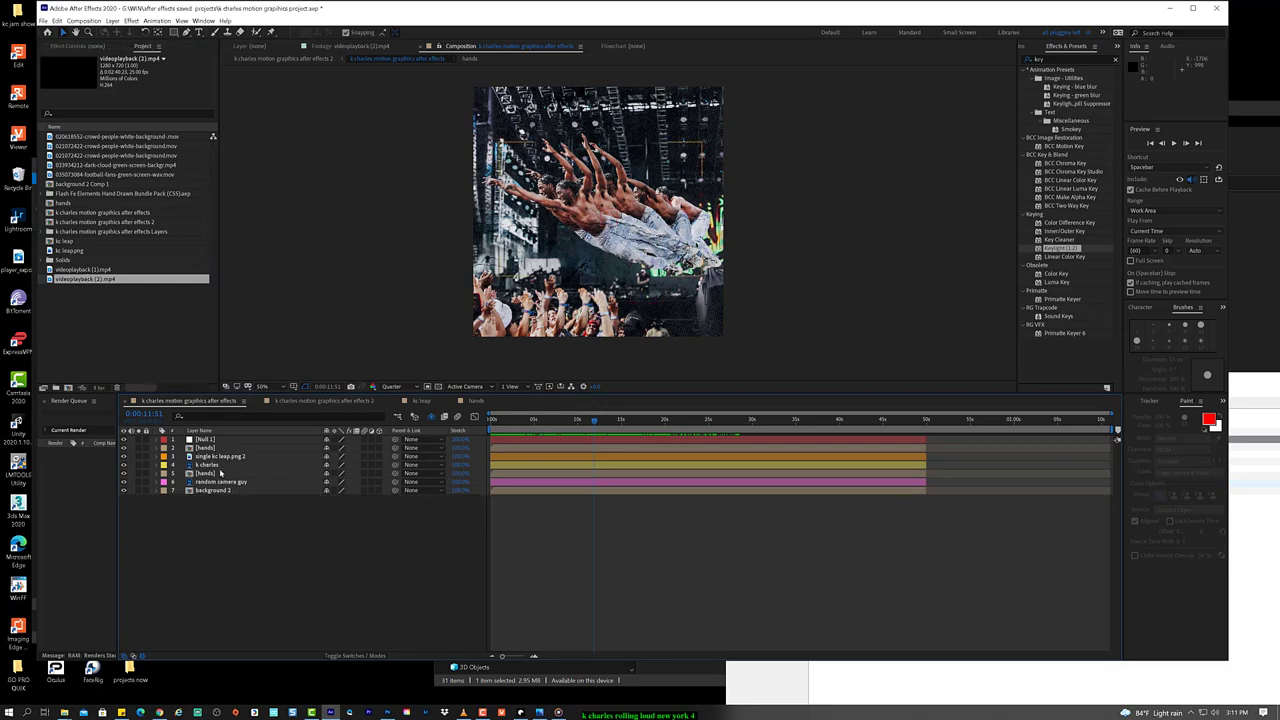
pyautogui.moveTo(116, 283); pyautogui.dragTo(268, 440)
pyautogui.moveTo(507, 424); pyautogui.dragTo(588, 425)
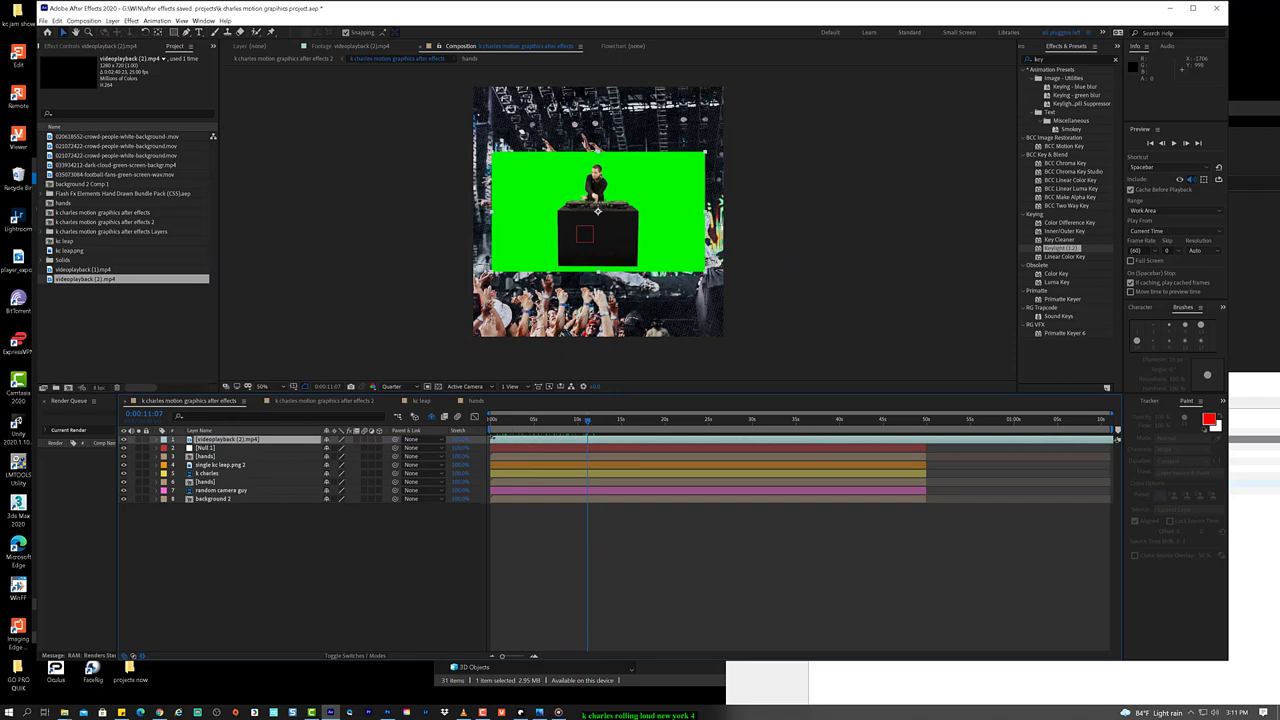
pyautogui.moveTo(491, 440); pyautogui.dragTo(733, 431)
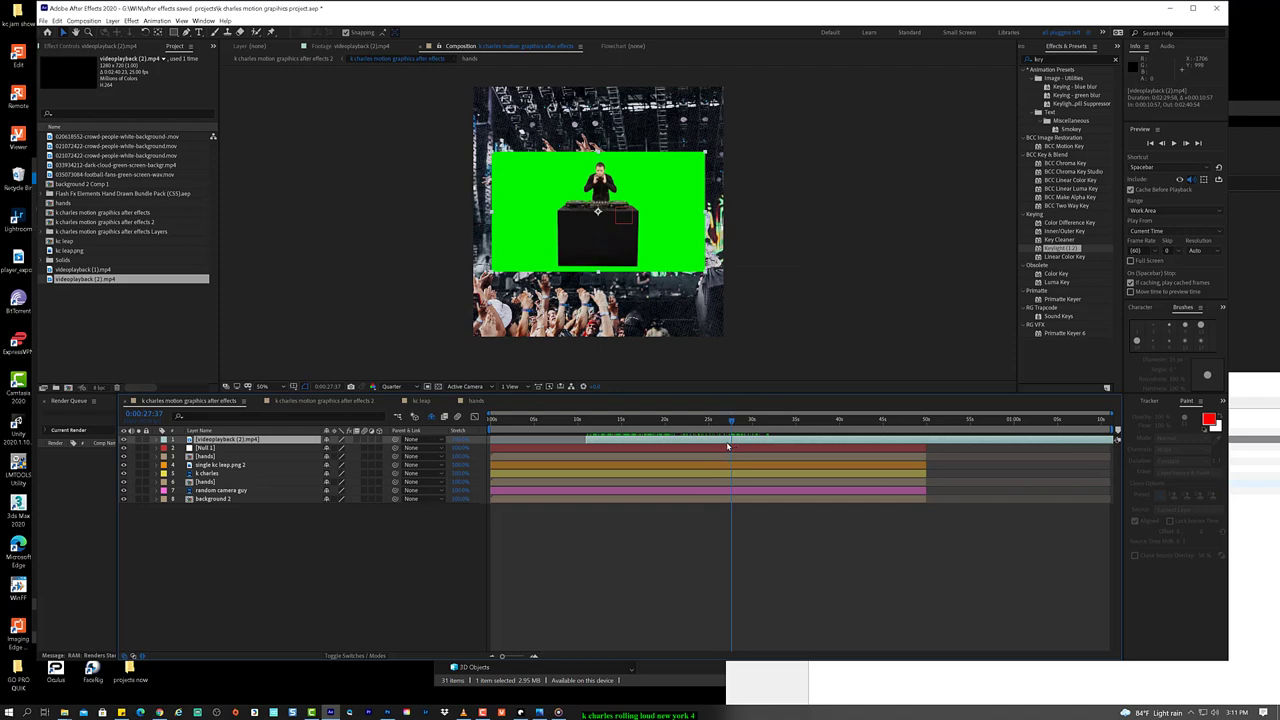
pyautogui.hotkey('alt', ']')
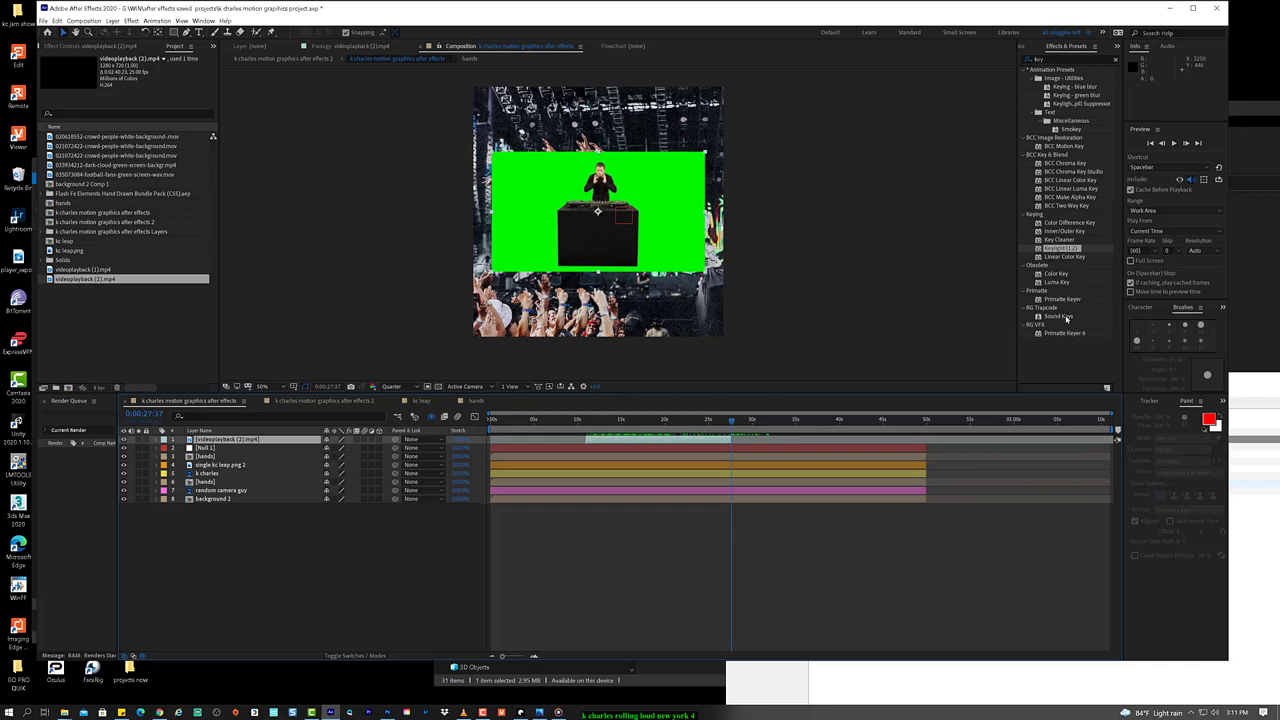
# Step: Key out the DJ clip's green background with Primatte Keyer 6 using Auto Define Key and a background resample
pyautogui.moveTo(1062, 340); pyautogui.dragTo(636, 236)
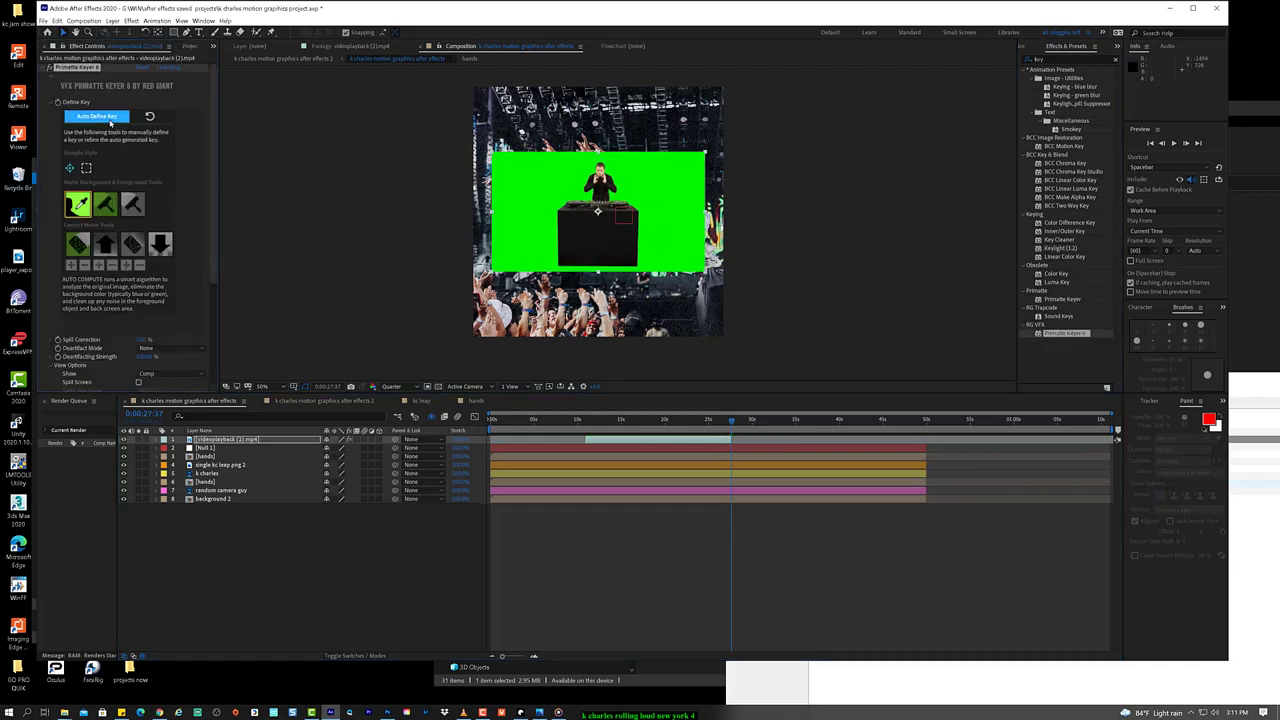
pyautogui.click(111, 119)
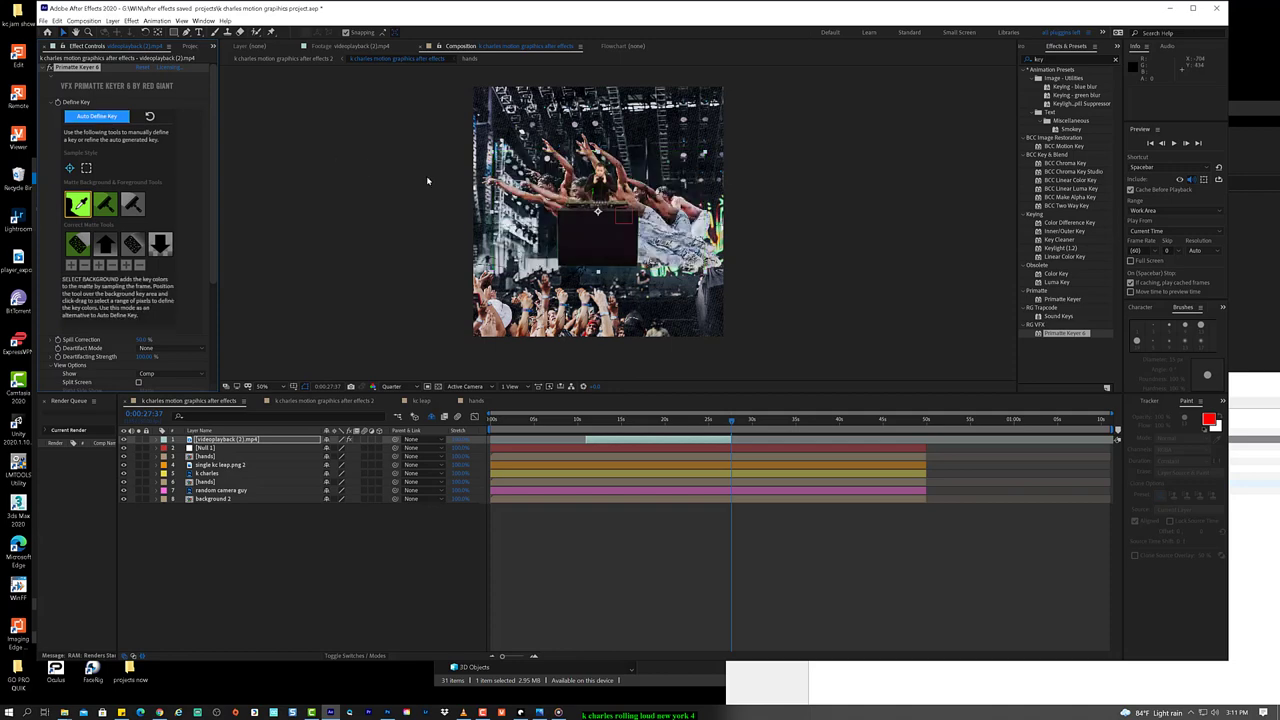
pyautogui.click(611, 244)
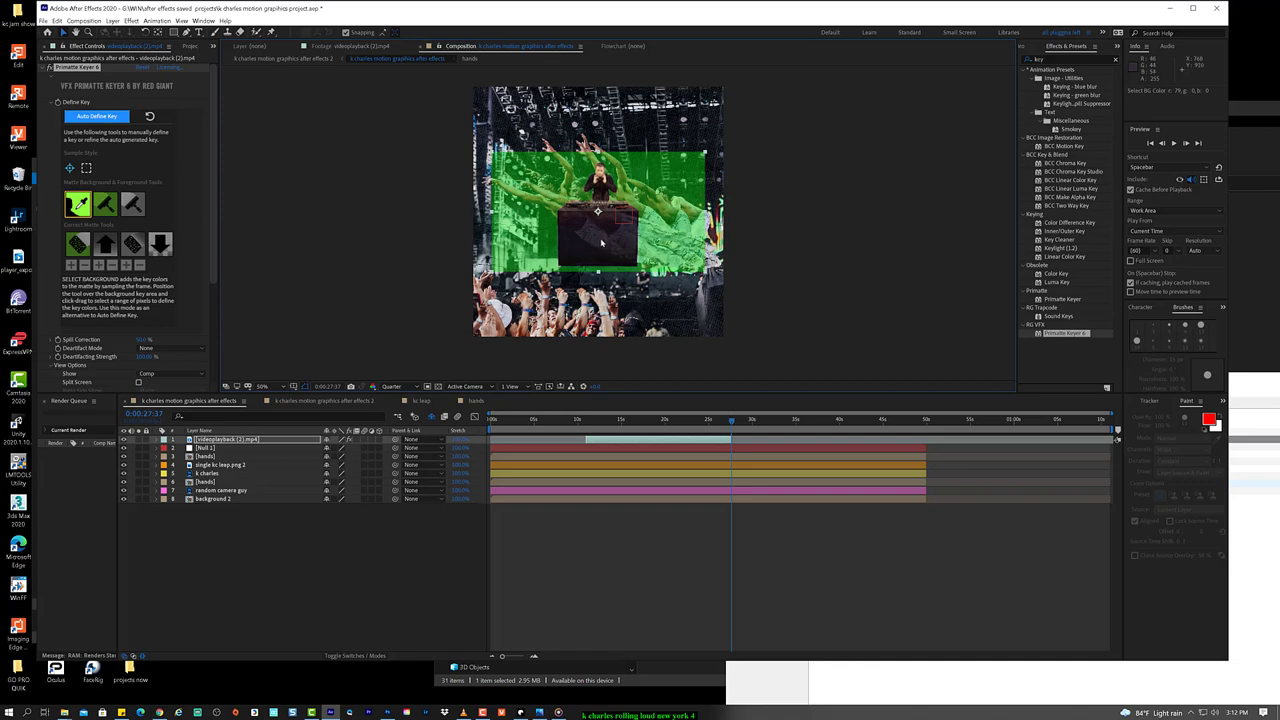
pyautogui.hotkey('ctrl', 'z')
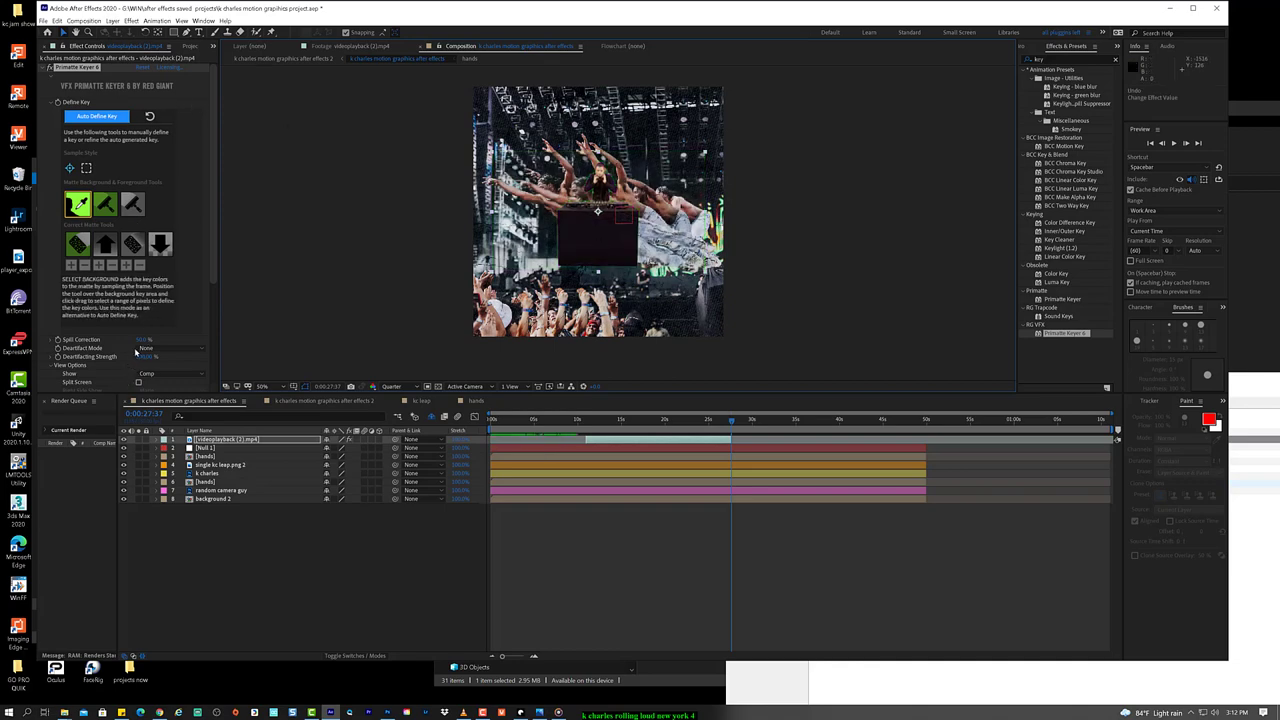
pyautogui.click(598, 213)
# Step: Move the DJ layer down to sixth in the stack, above random camera guy
pyautogui.click(205, 525)
pyautogui.click(224, 438)
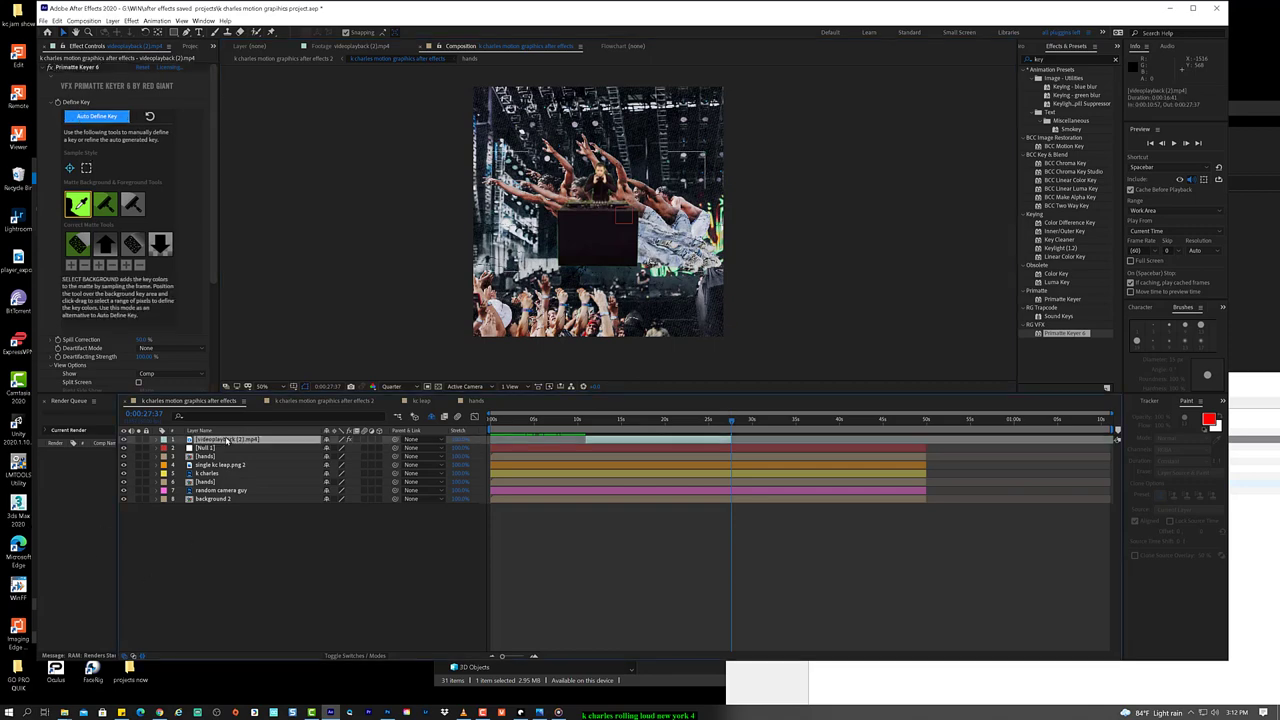
pyautogui.moveTo(555, 238); pyautogui.dragTo(593, 281)
pyautogui.moveTo(262, 443); pyautogui.dragTo(267, 489)
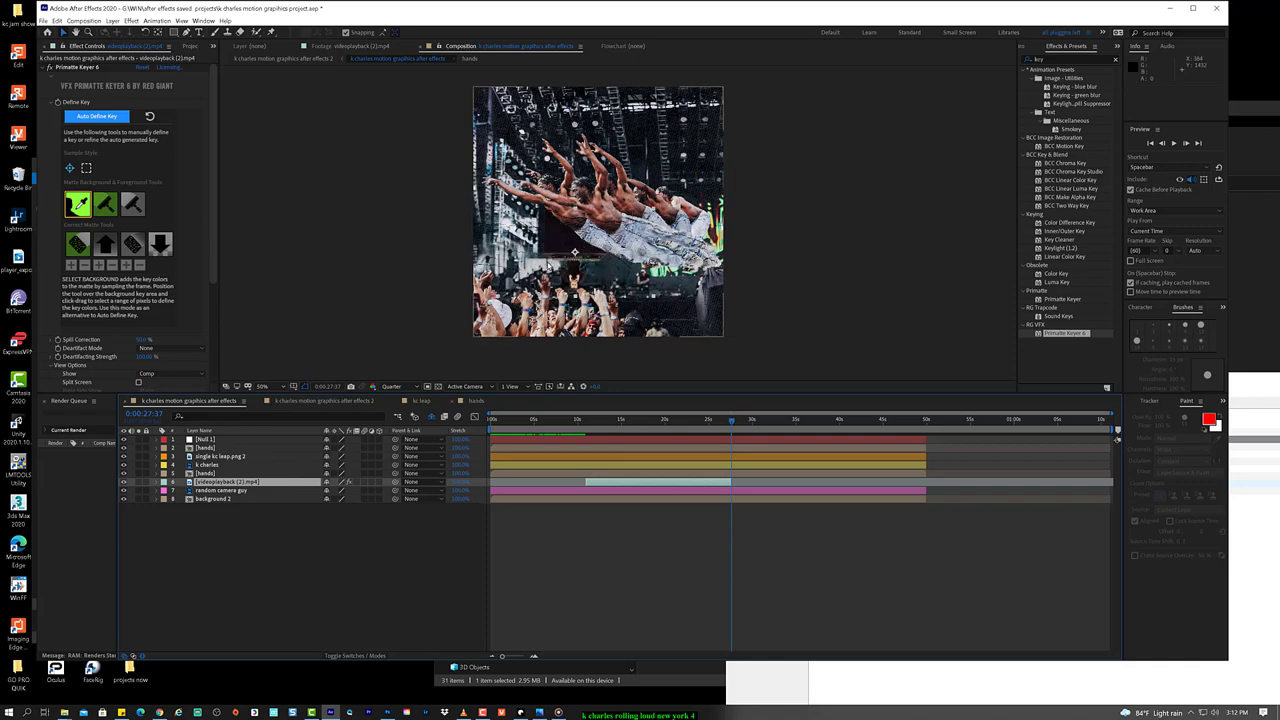
# Step: Slide layer 6, the keyed DJ clip, left so its in-point sits at 0s
pyautogui.click(548, 264)
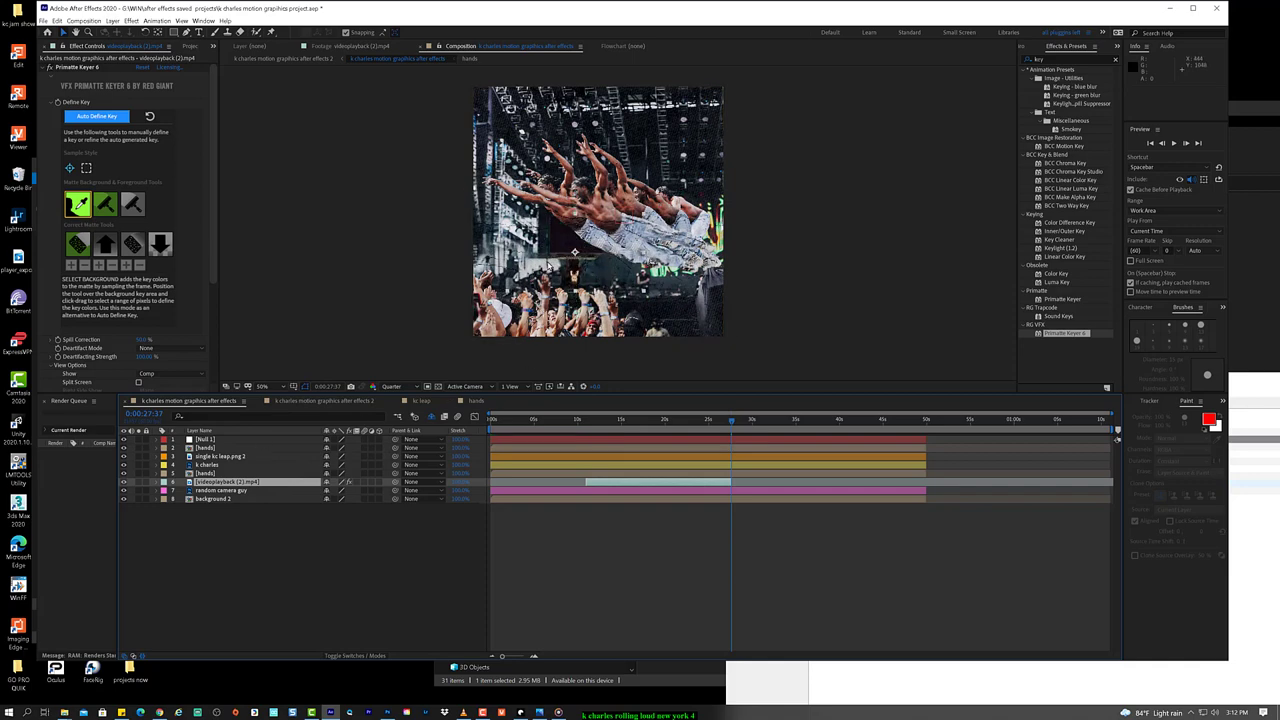
pyautogui.click(605, 270)
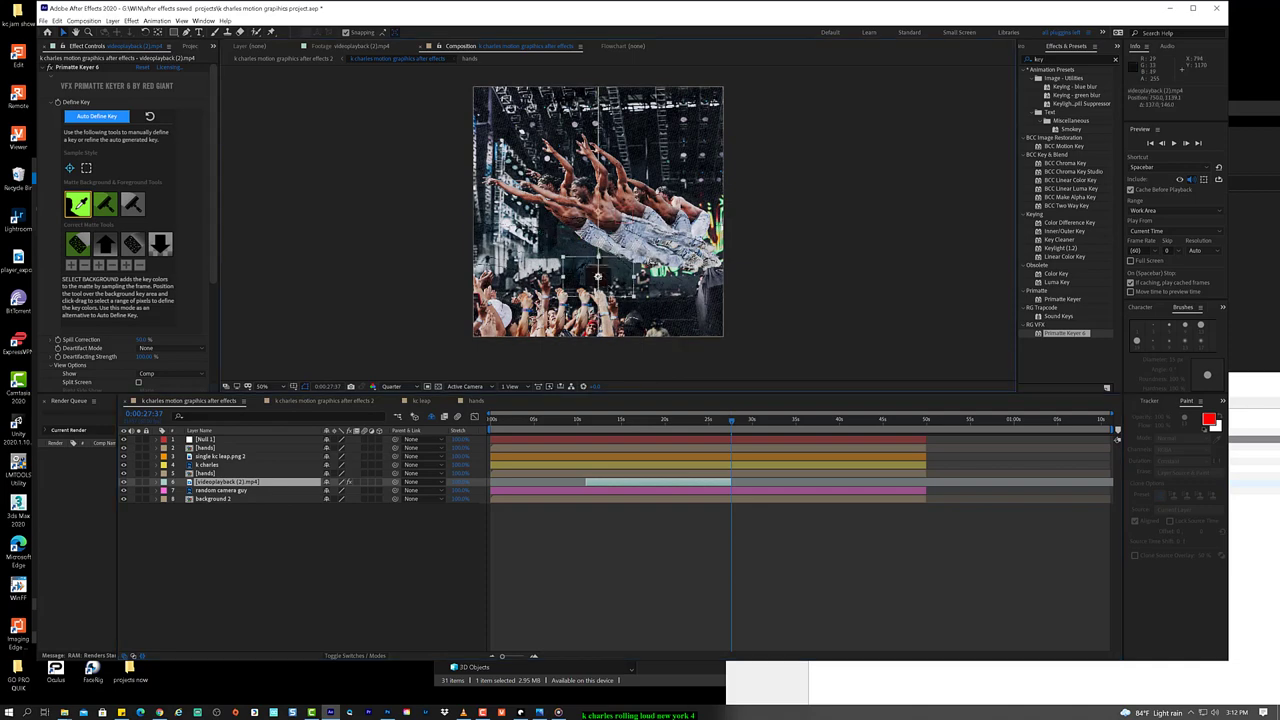
pyautogui.press('Return')
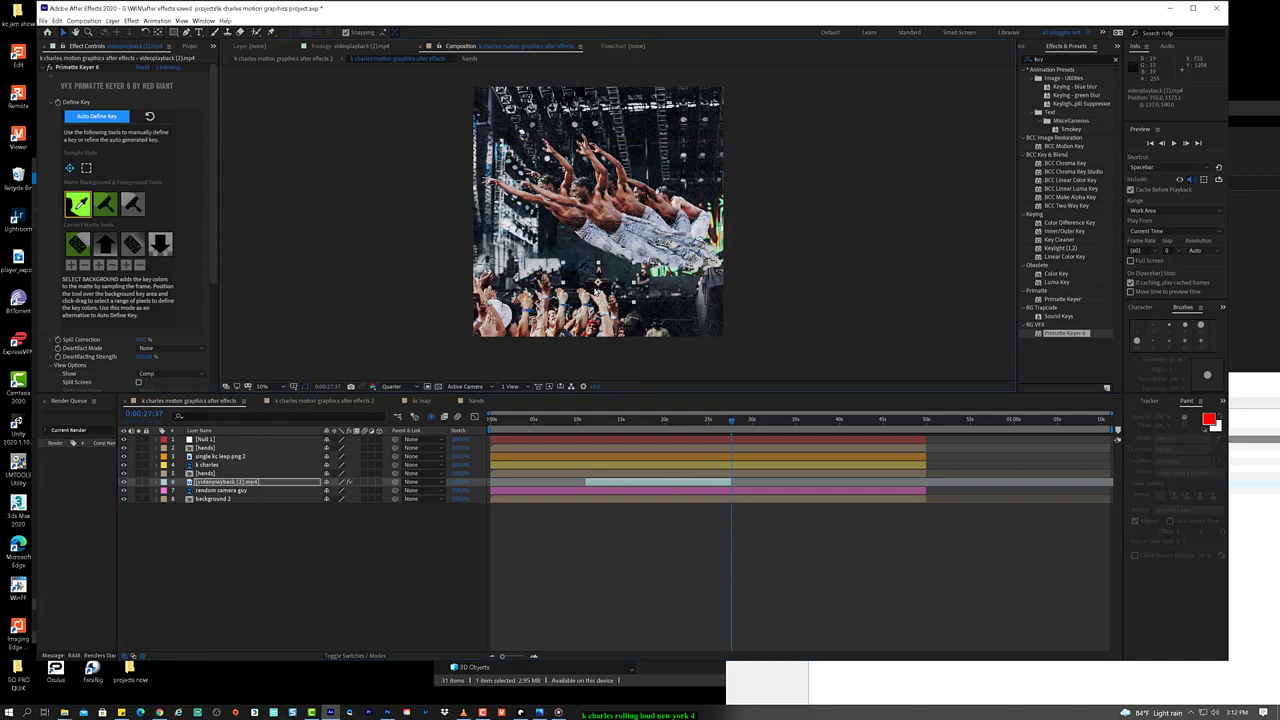
pyautogui.moveTo(531, 427); pyautogui.dragTo(660, 424)
pyautogui.moveTo(639, 484); pyautogui.dragTo(549, 485)
pyautogui.moveTo(535, 422)
pyautogui.mouseDown()
pyautogui.moveTo(492, 422)
pyautogui.moveTo(538, 421)
pyautogui.mouseUp()
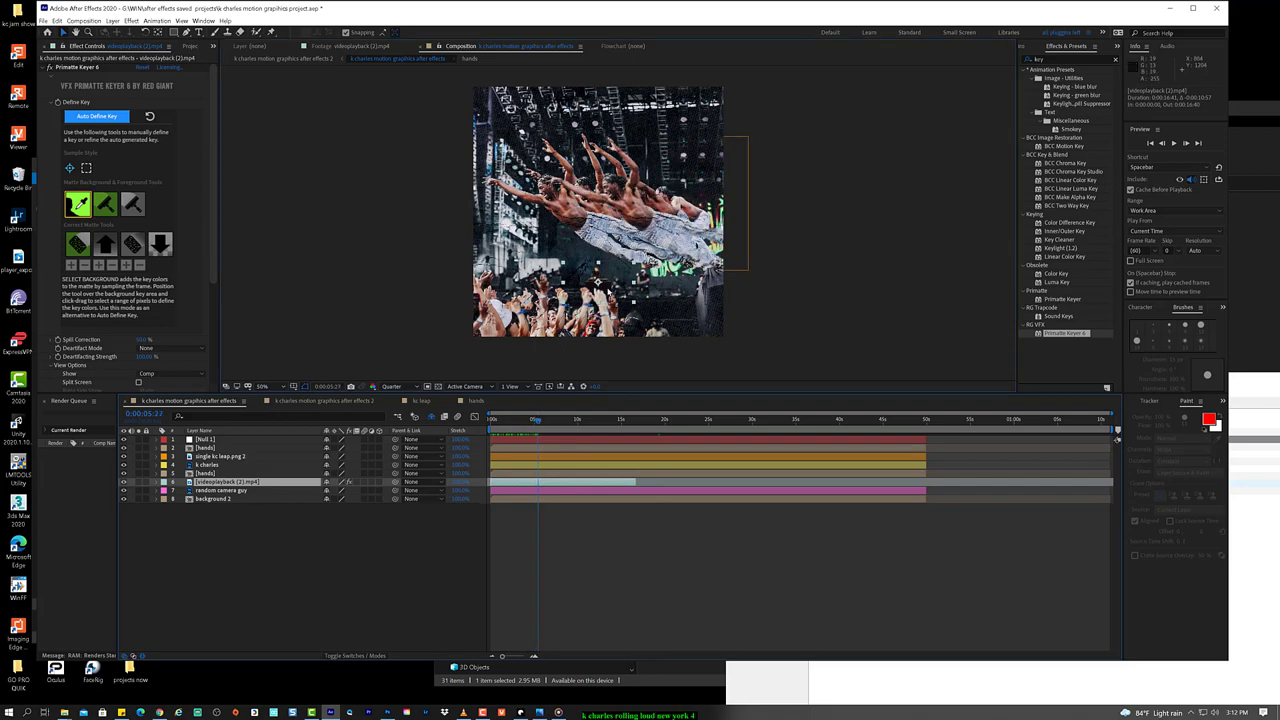
pyautogui.moveTo(574, 262)
pyautogui.mouseDown()
pyautogui.moveTo(645, 301)
pyautogui.moveTo(620, 271)
pyautogui.moveTo(588, 270)
pyautogui.mouseUp()
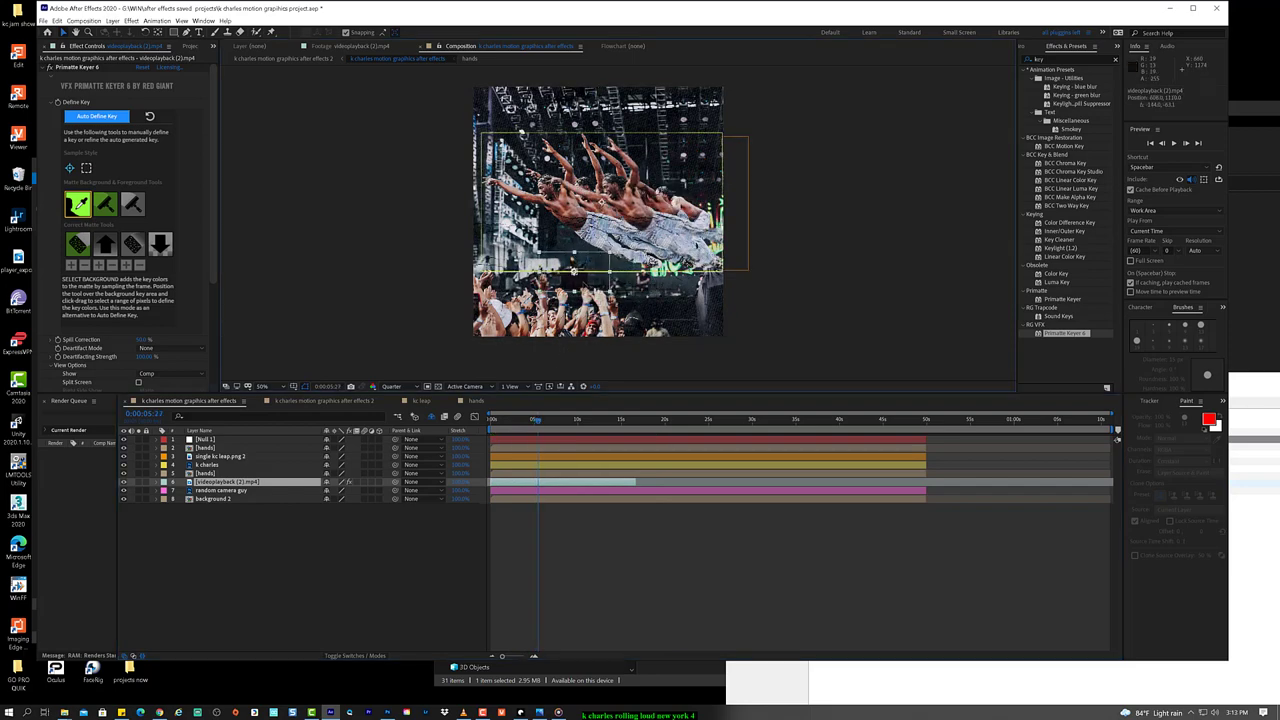
pyautogui.click(589, 289)
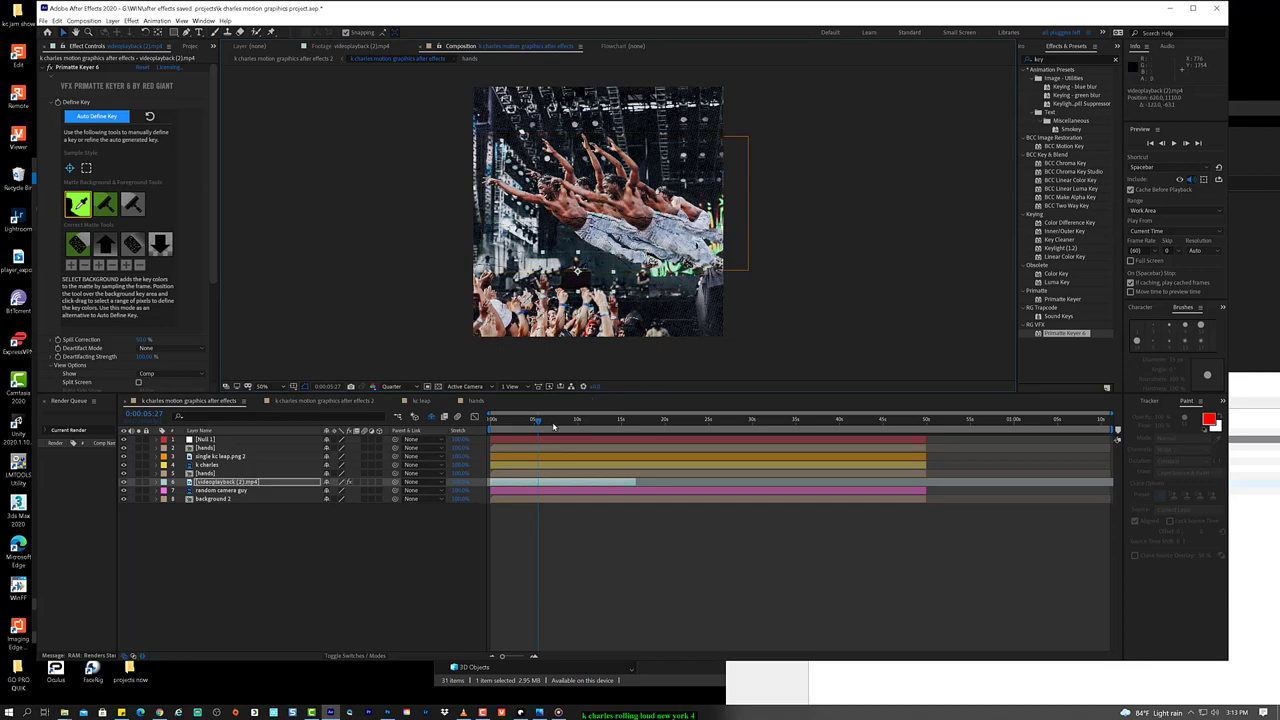
pyautogui.moveTo(553, 426); pyautogui.dragTo(614, 426)
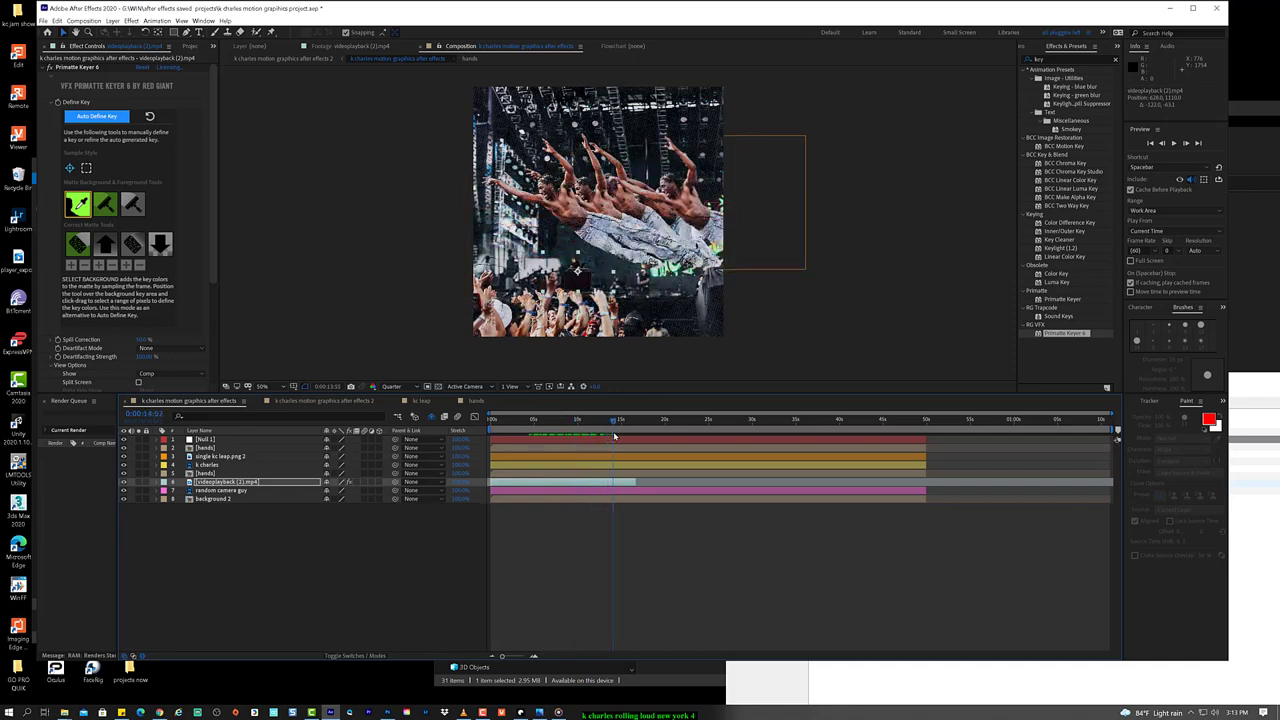
pyautogui.press('Return')
# Step: Precompose the DJ layer as videoplayback (2).mp4 Comp 1 and give it an Aqua label
pyautogui.rightClick(206, 489)
pyautogui.click(214, 492)
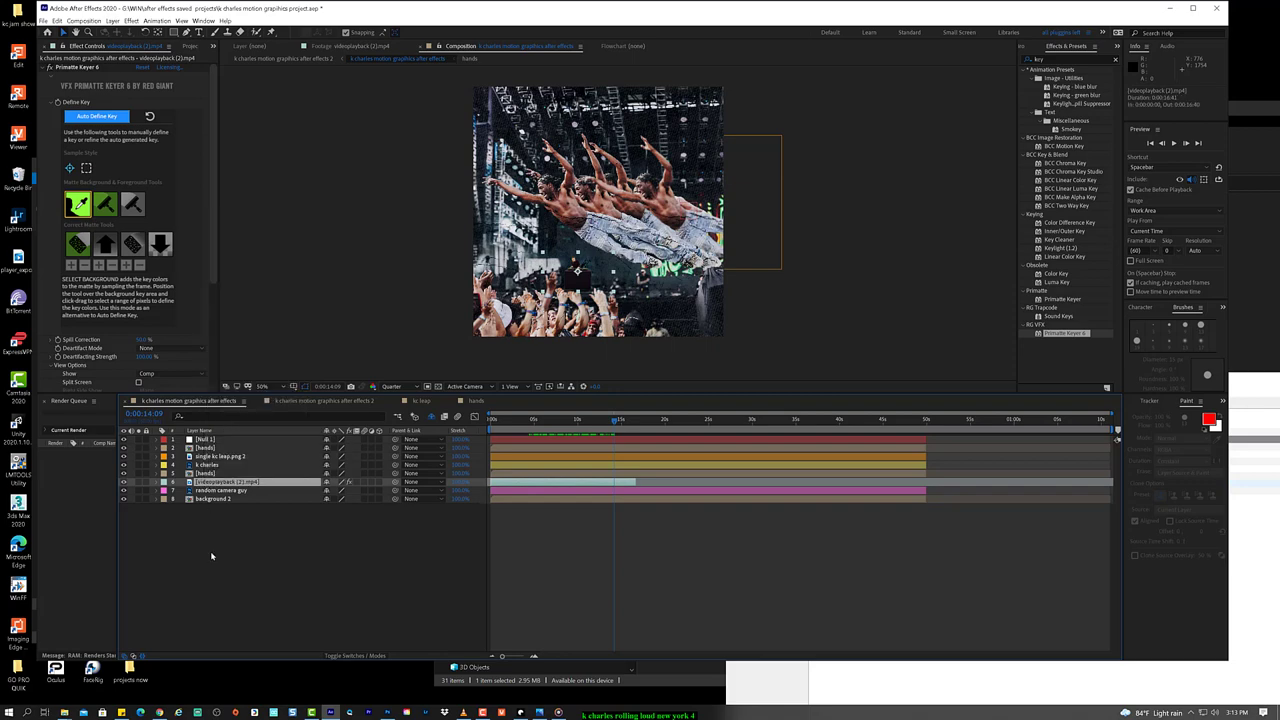
pyautogui.click(224, 484)
pyautogui.hotkey('ctrl', 'shift', 'c')
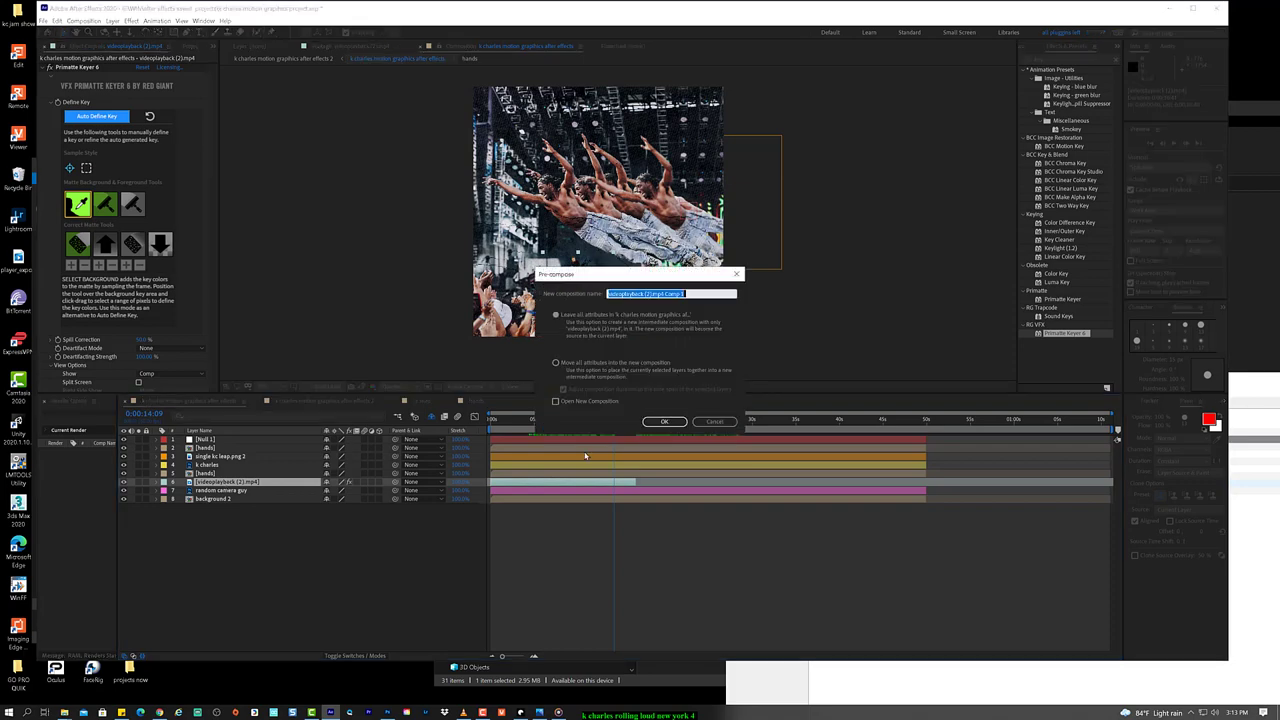
pyautogui.click(666, 421)
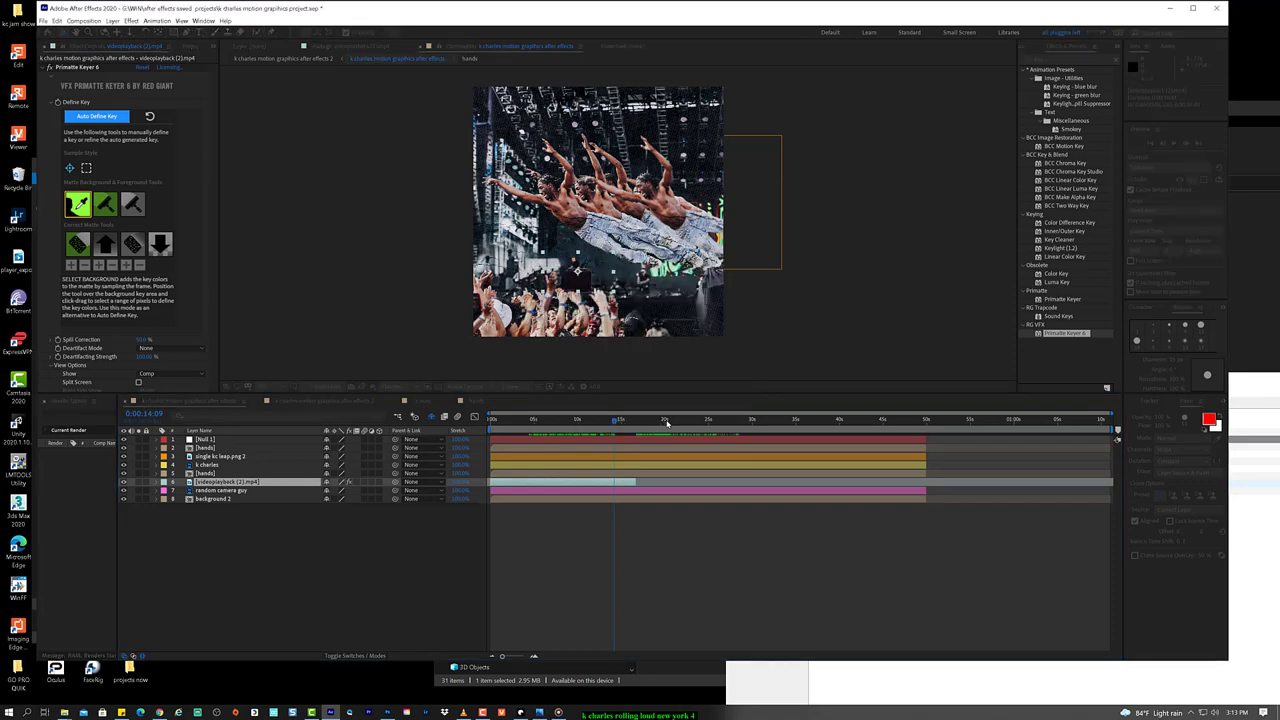
pyautogui.click(165, 485)
pyautogui.click(200, 537)
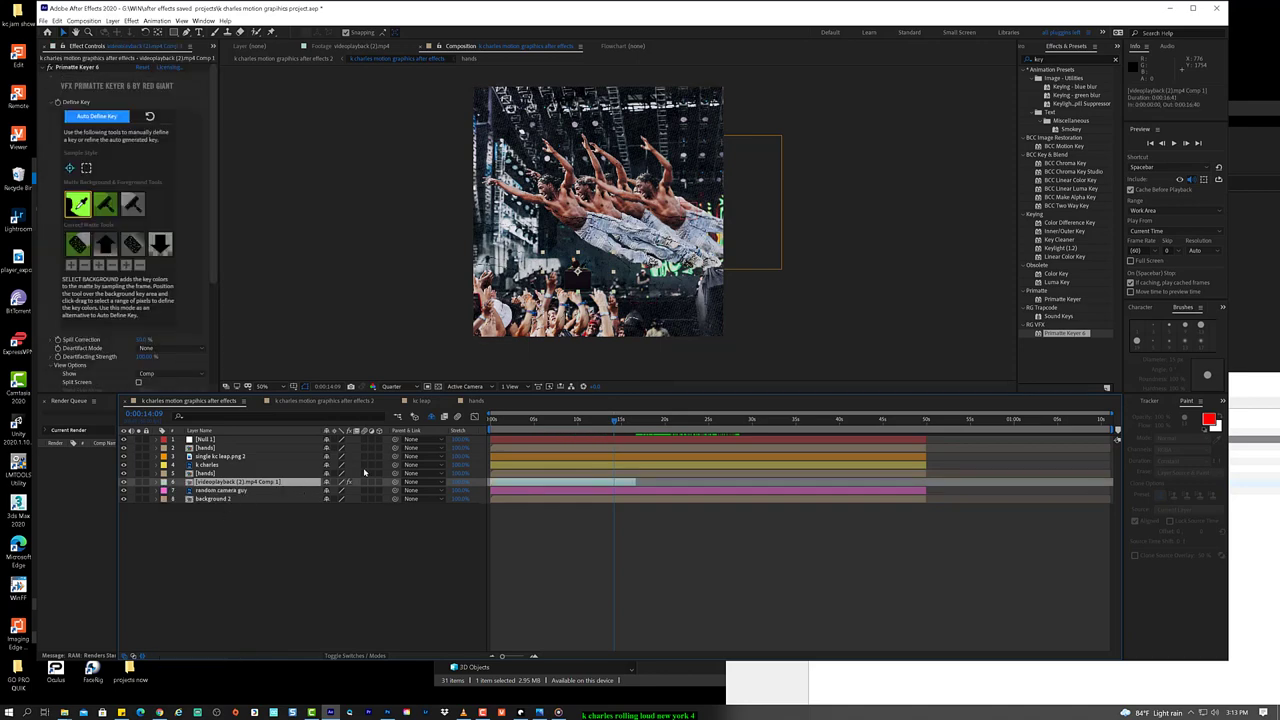
# Step: Enable time remapping on videoplayback (2).mp4 Comp 1, extend it to about 50 seconds, and open it
pyautogui.rightClick(282, 486)
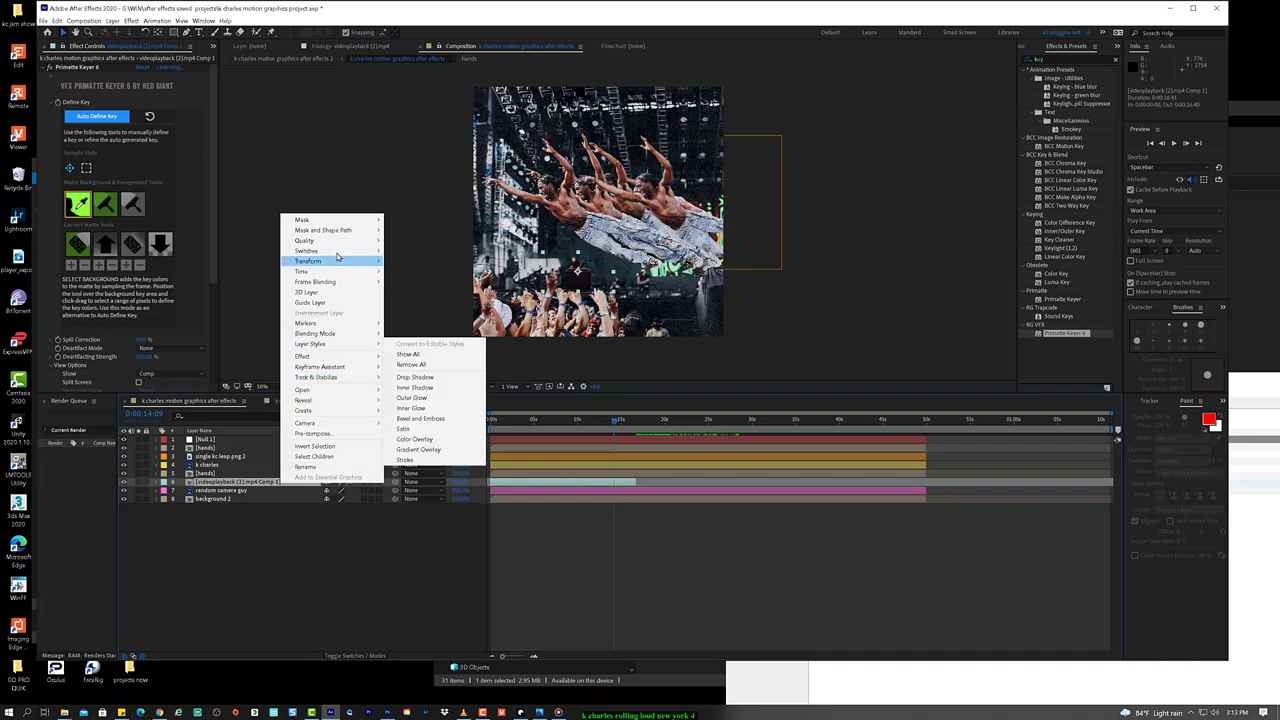
pyautogui.moveTo(368, 272)
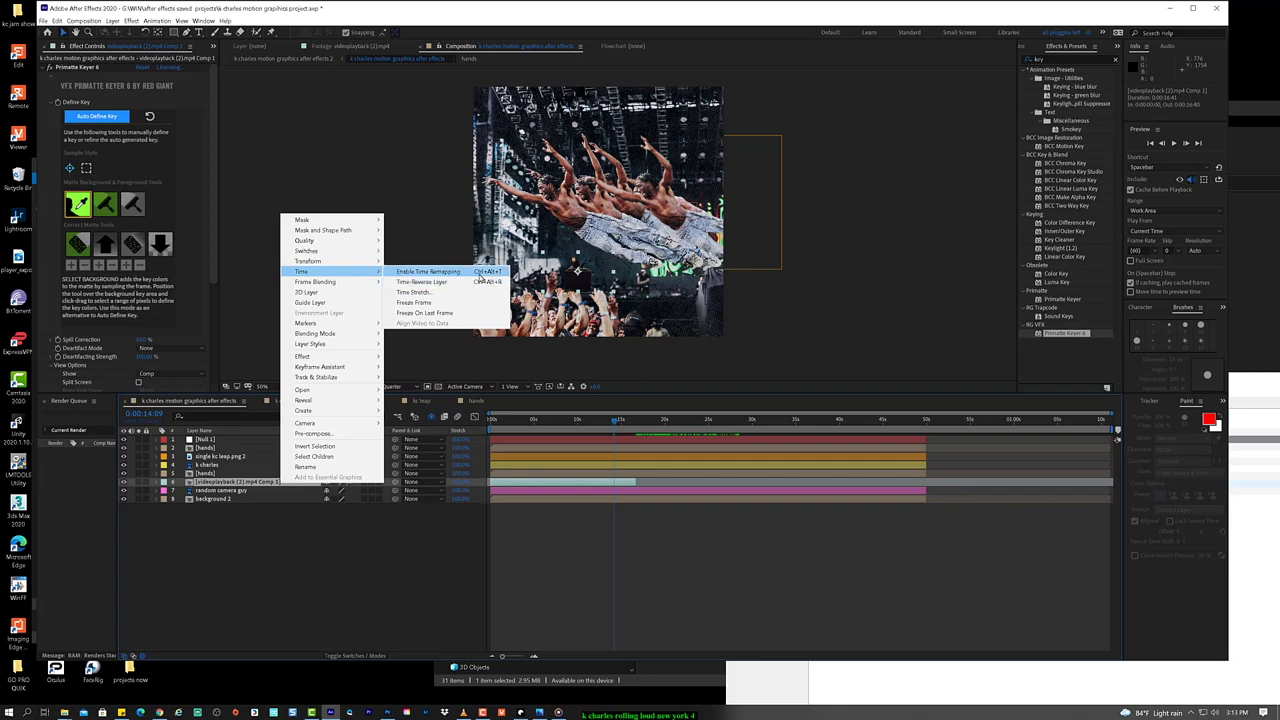
pyautogui.click(480, 273)
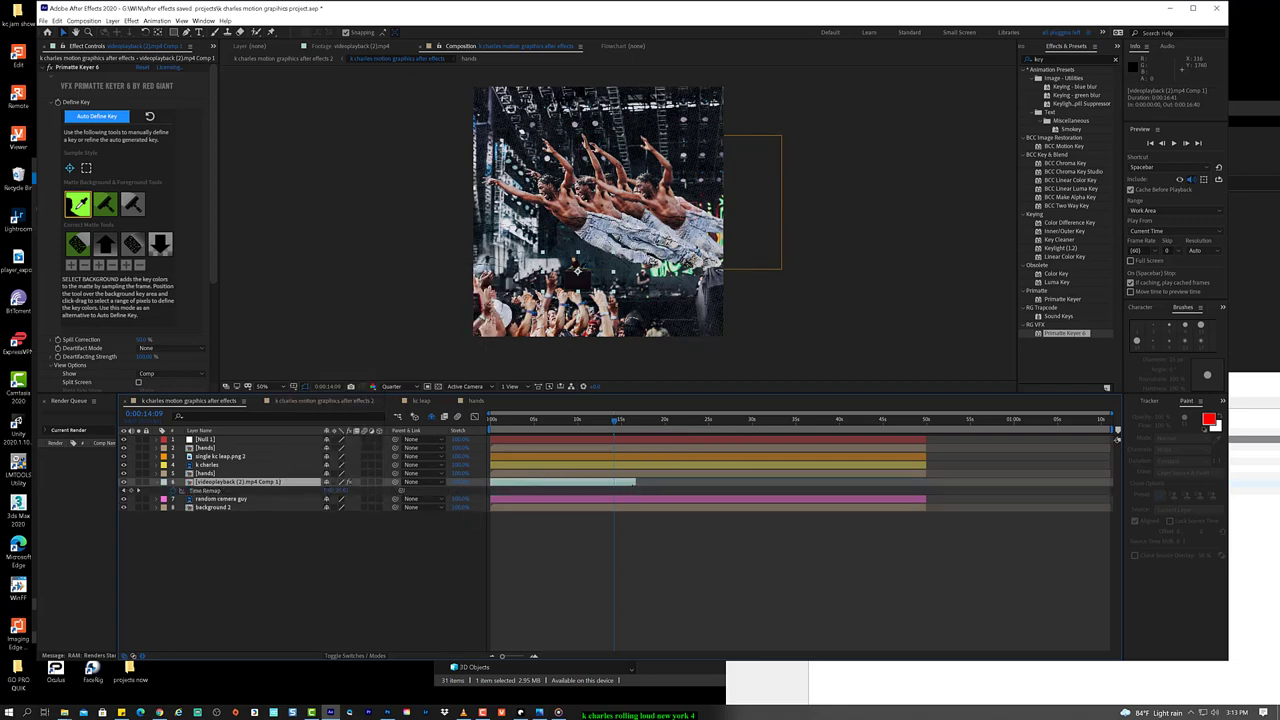
pyautogui.moveTo(634, 482); pyautogui.dragTo(920, 482)
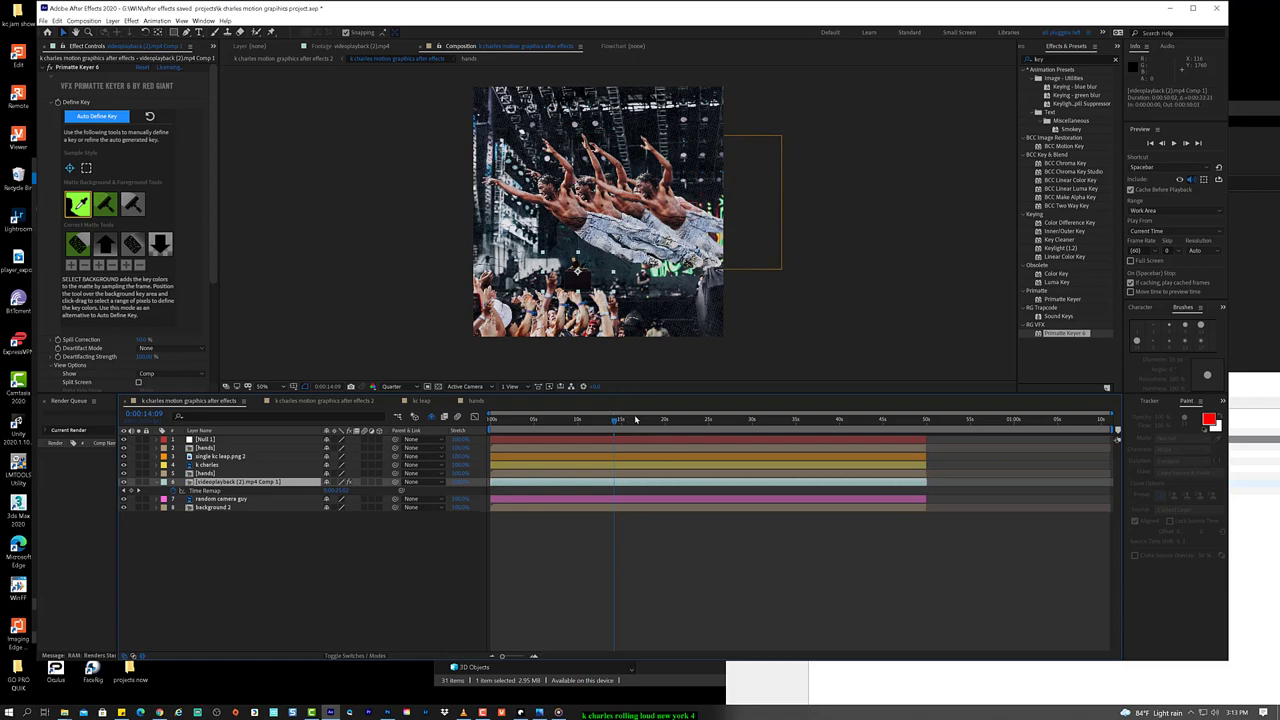
pyautogui.moveTo(616, 419); pyautogui.dragTo(572, 491)
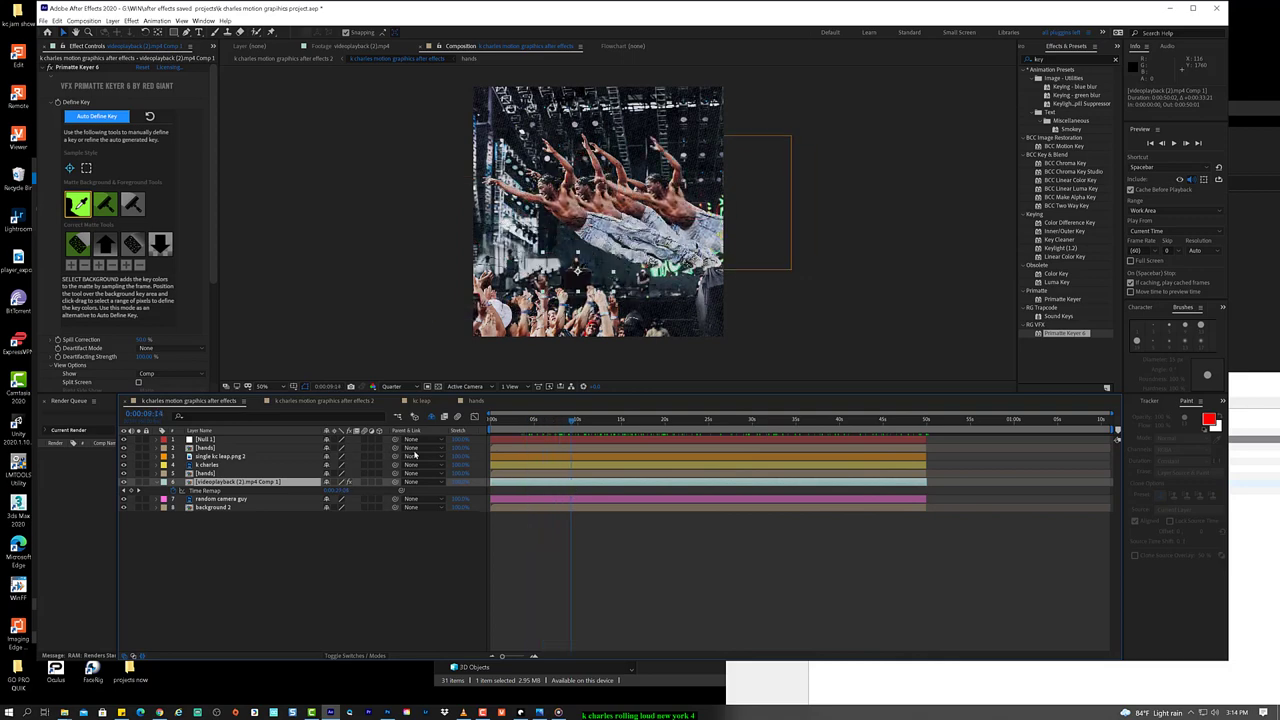
pyautogui.doubleClick(197, 483)
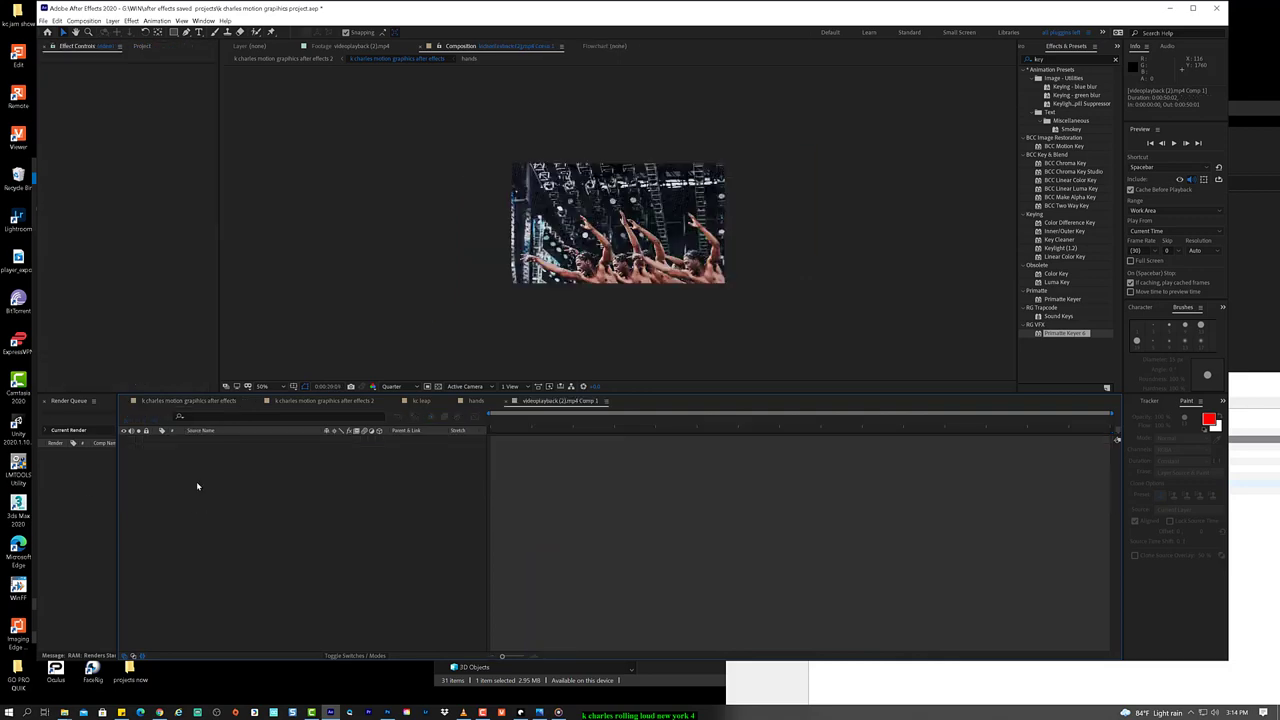
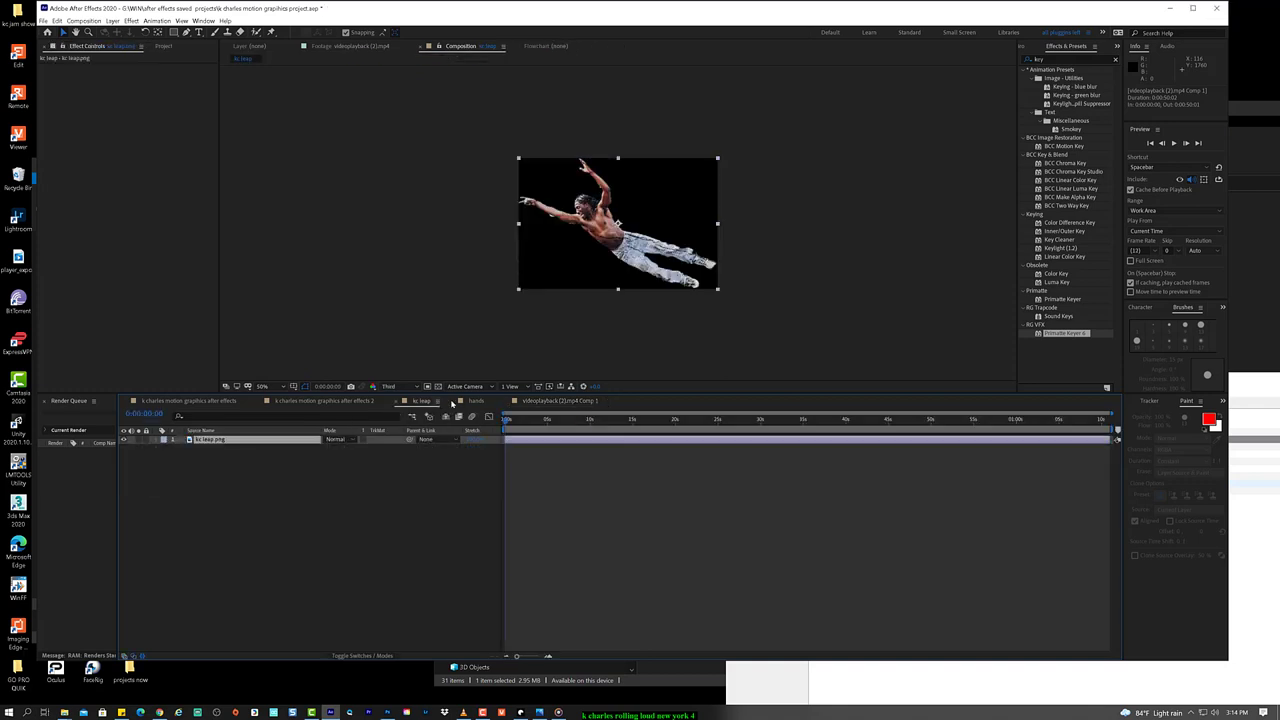
# Step: Look through the concert image, DJ clip, hands and kc leap comps, then return to the main collage
pyautogui.click(330, 401)
pyautogui.click(550, 401)
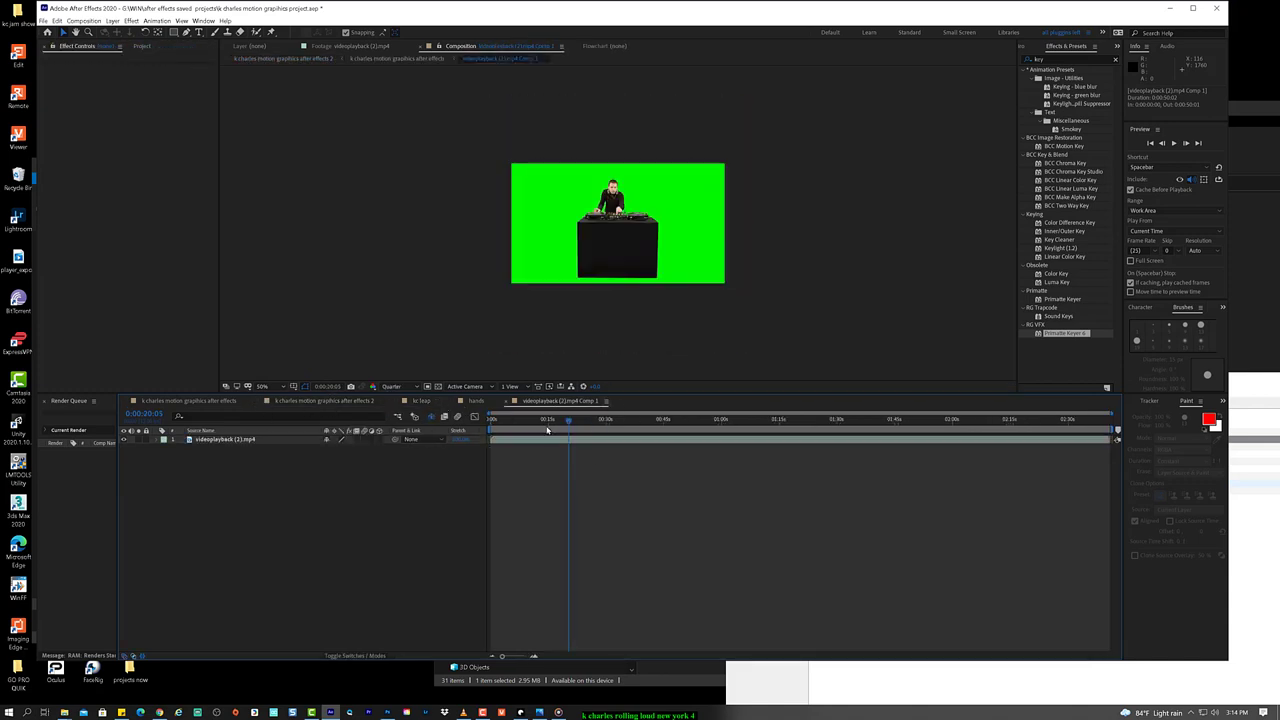
pyautogui.moveTo(547, 429); pyautogui.dragTo(971, 450)
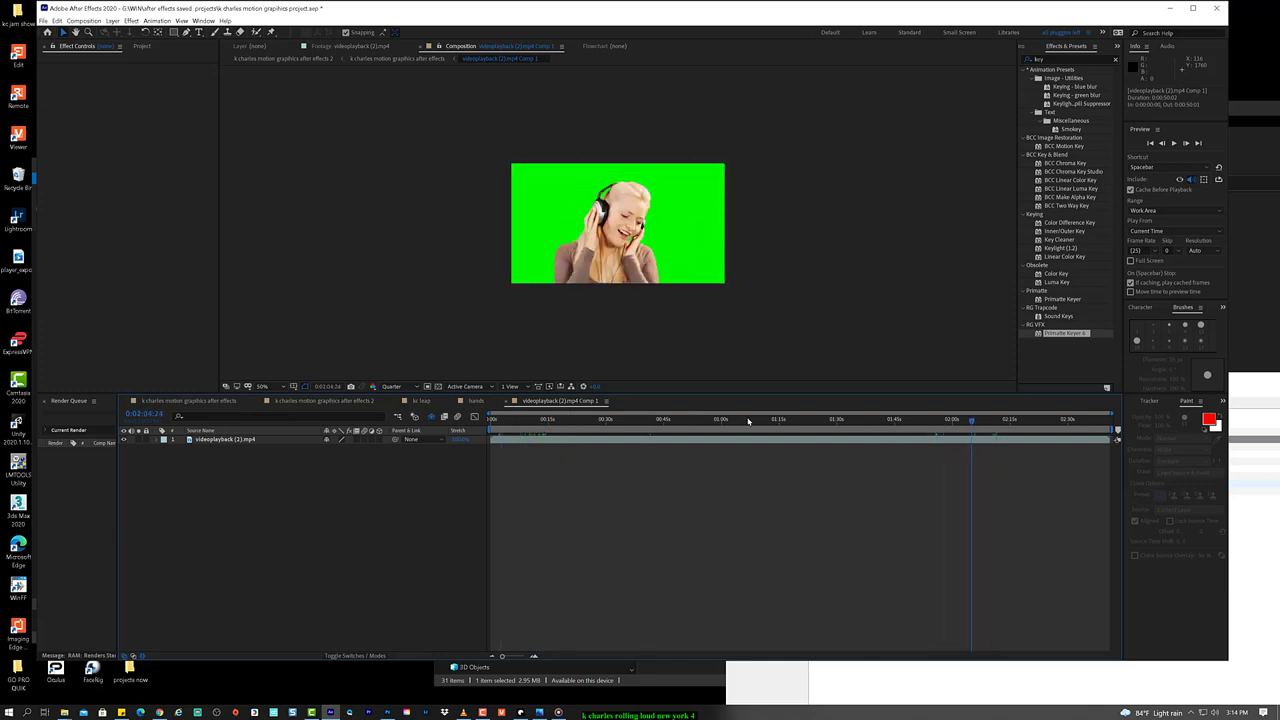
pyautogui.click(474, 403)
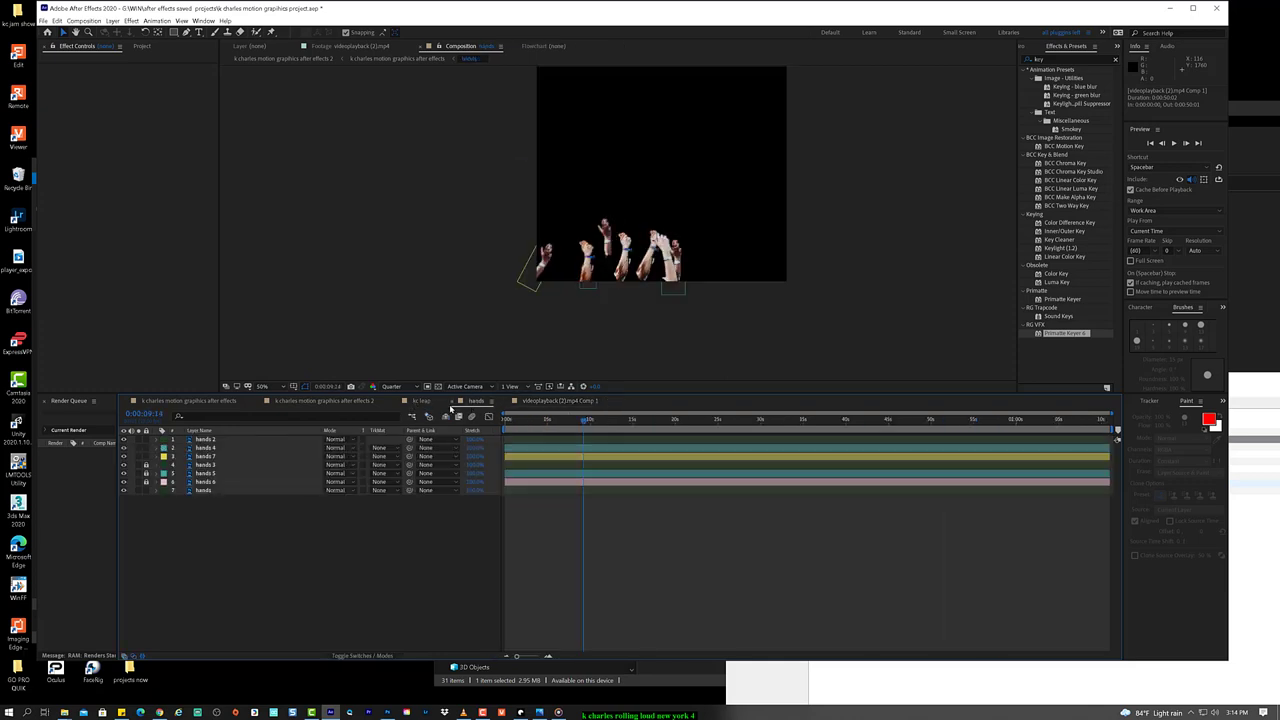
pyautogui.click(451, 403)
pyautogui.click(185, 401)
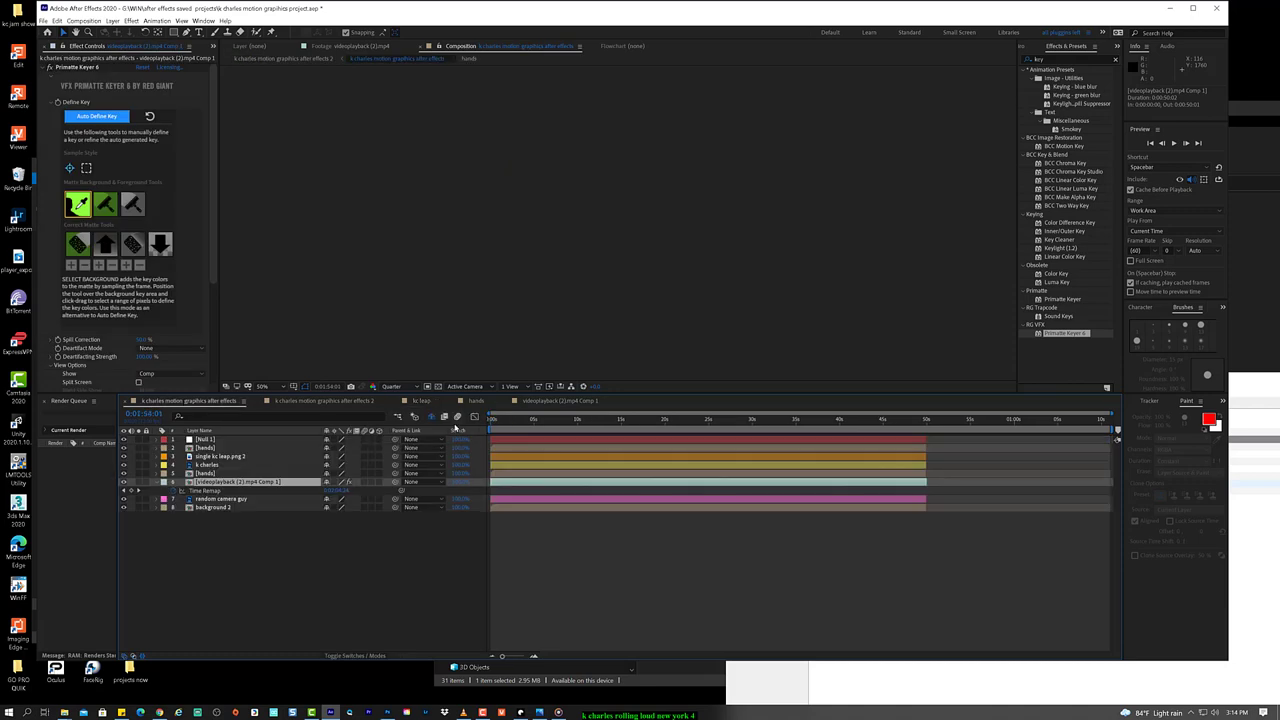
pyautogui.moveTo(494, 421); pyautogui.dragTo(545, 424)
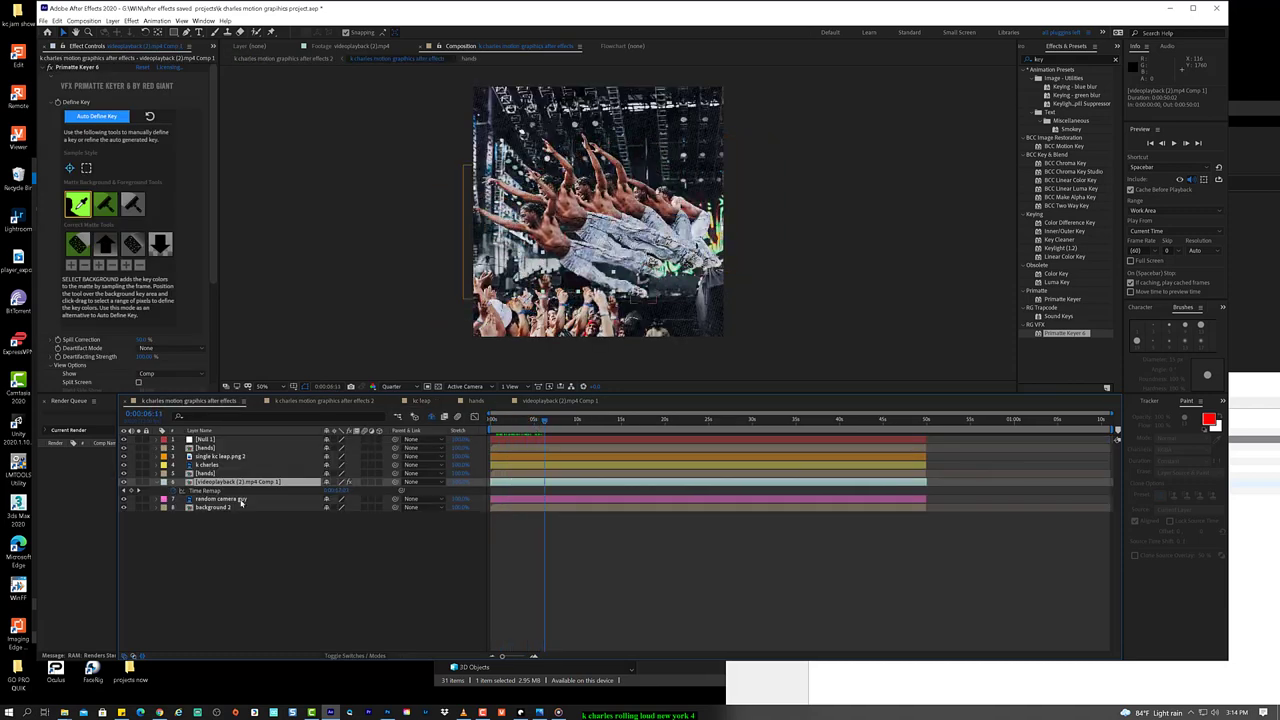
# Step: Undo the DJ layer's time change, time remapping and pre-compose, then scrub to check the collage
pyautogui.hotkey('ctrl', 'alt', 'r')
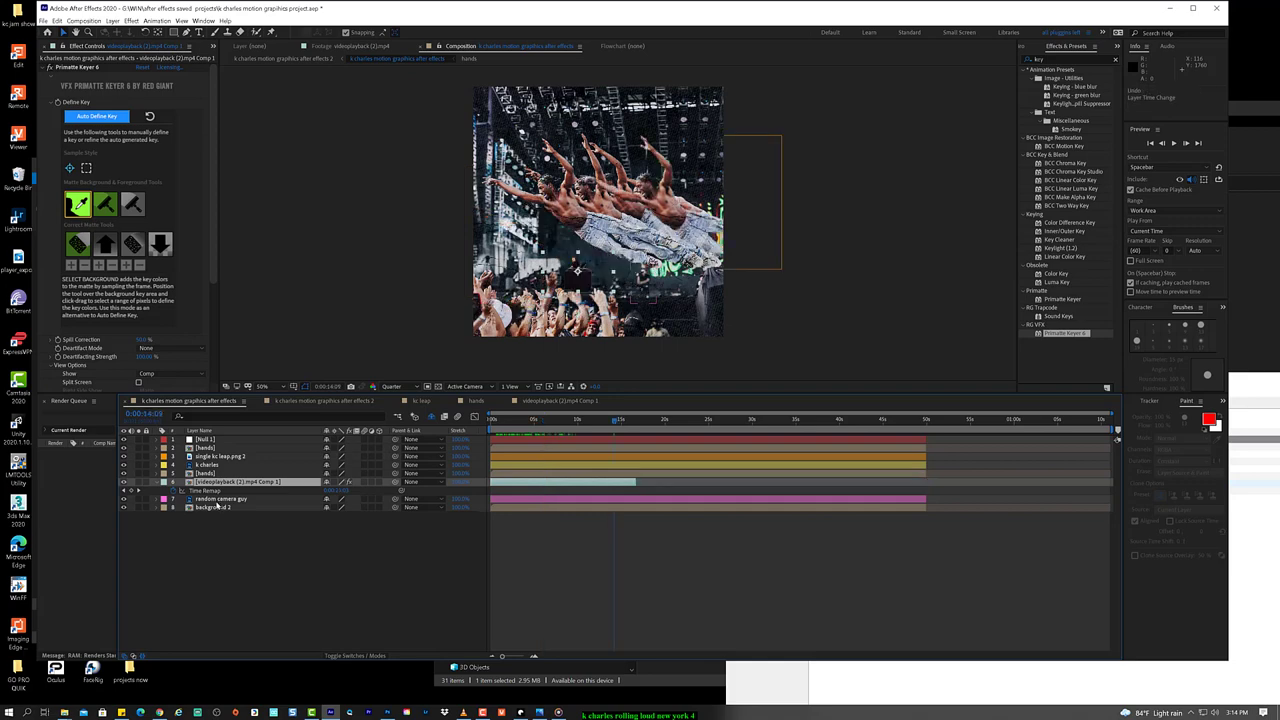
pyautogui.hotkey('ctrl', 'alt', 't')
pyautogui.hotkey('ctrl', 'z')
pyautogui.hotkey('ctrl', 'z')
pyautogui.hotkey('ctrl', 'z')
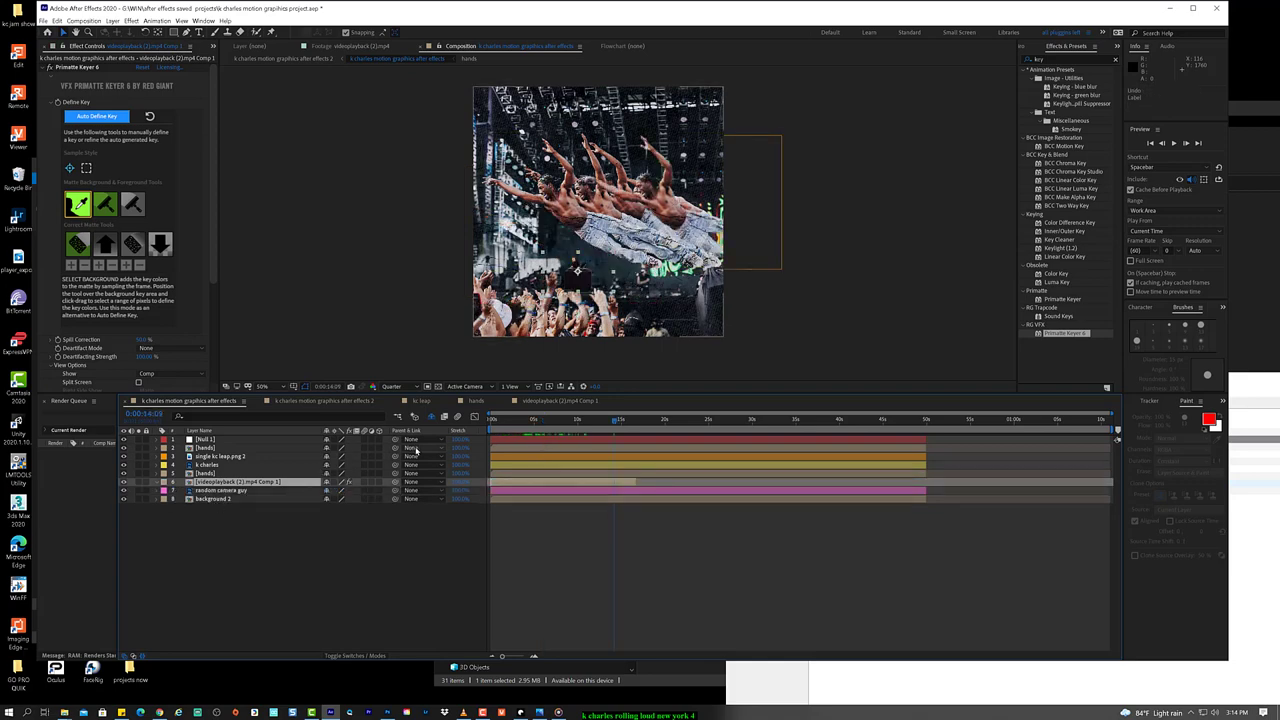
pyautogui.click(519, 421)
pyautogui.moveTo(519, 421); pyautogui.dragTo(538, 421)
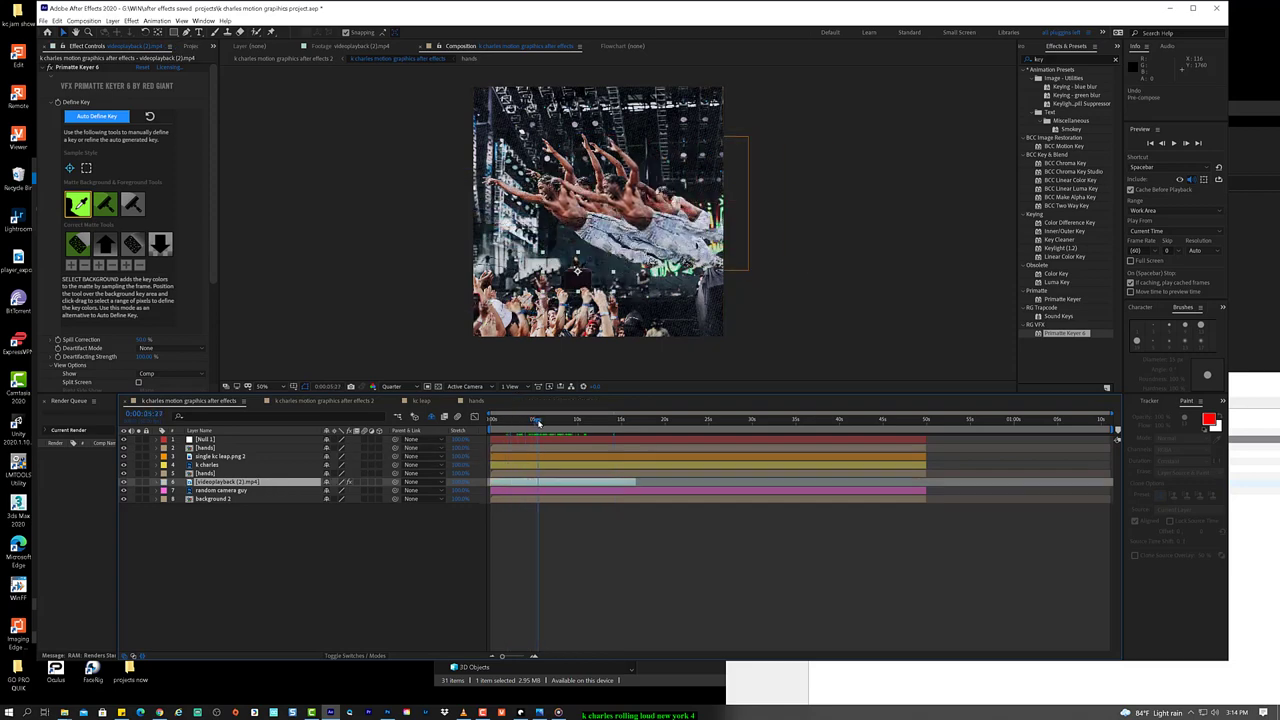
# Step: Enable time remapping on the videoplayback (2).mp4 layer and select its Time Remap property
pyautogui.rightClick(250, 487)
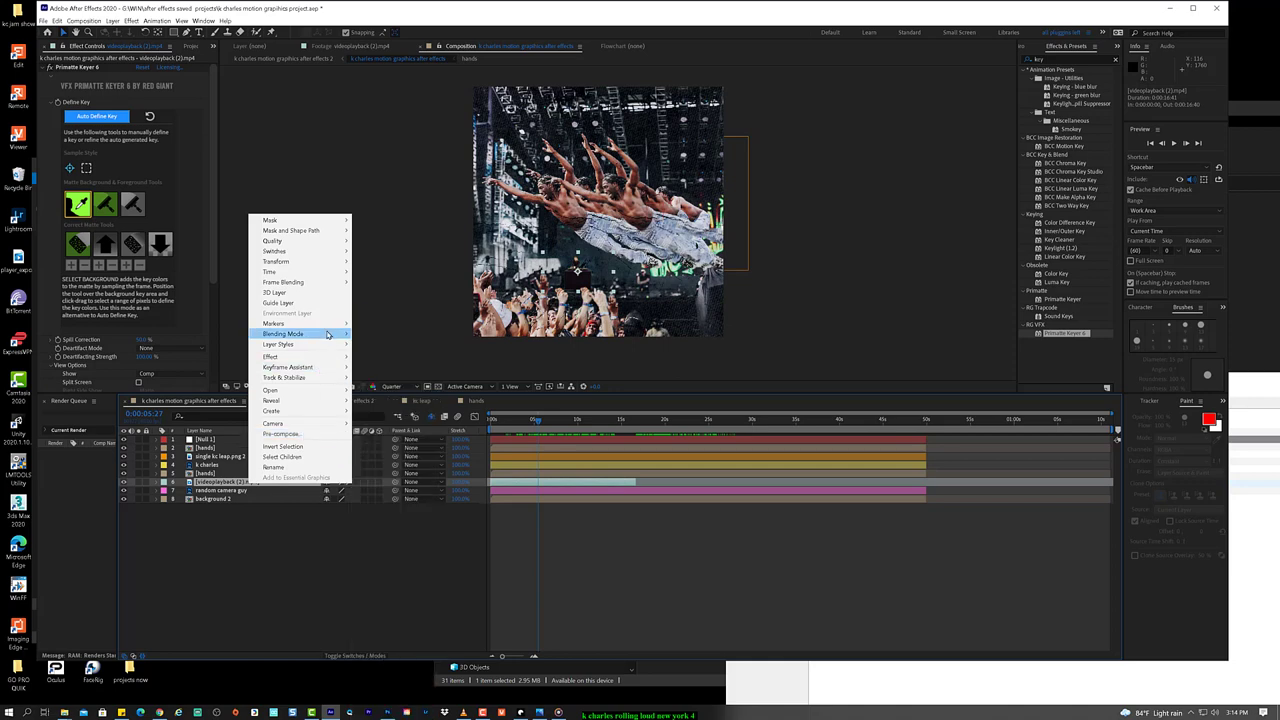
pyautogui.moveTo(335, 284)
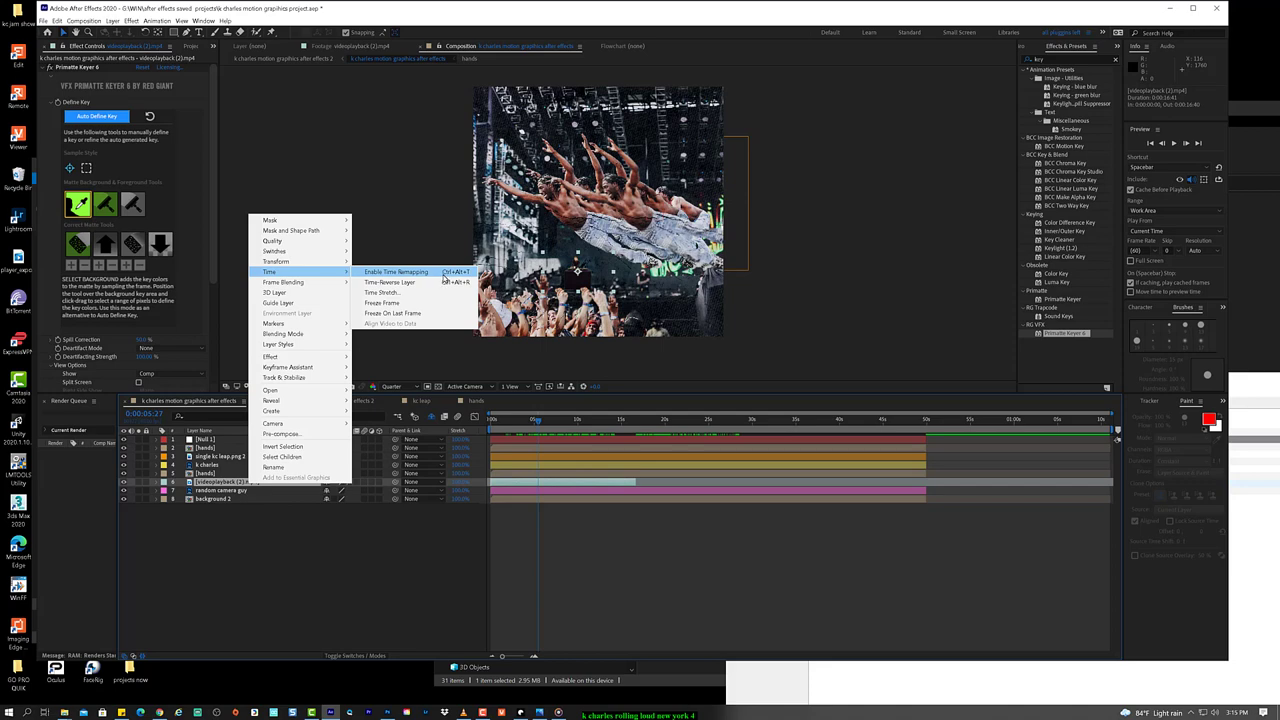
pyautogui.click(444, 274)
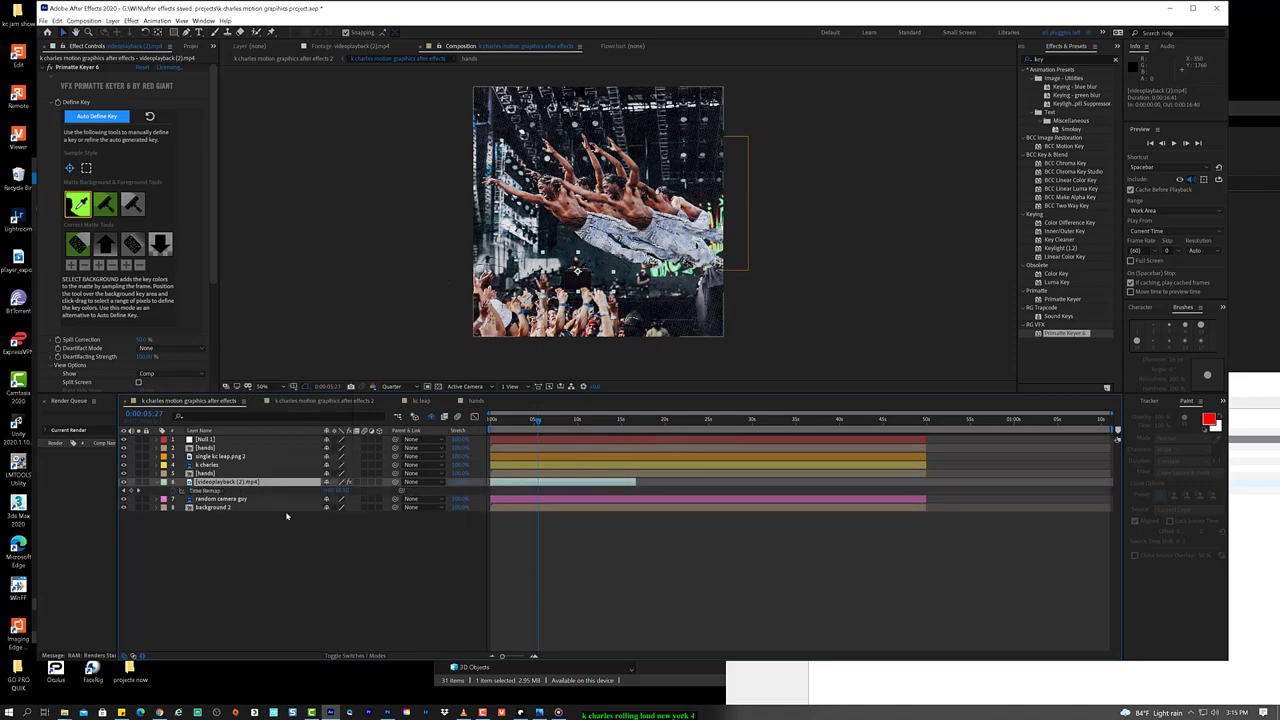
pyautogui.click(330, 490)
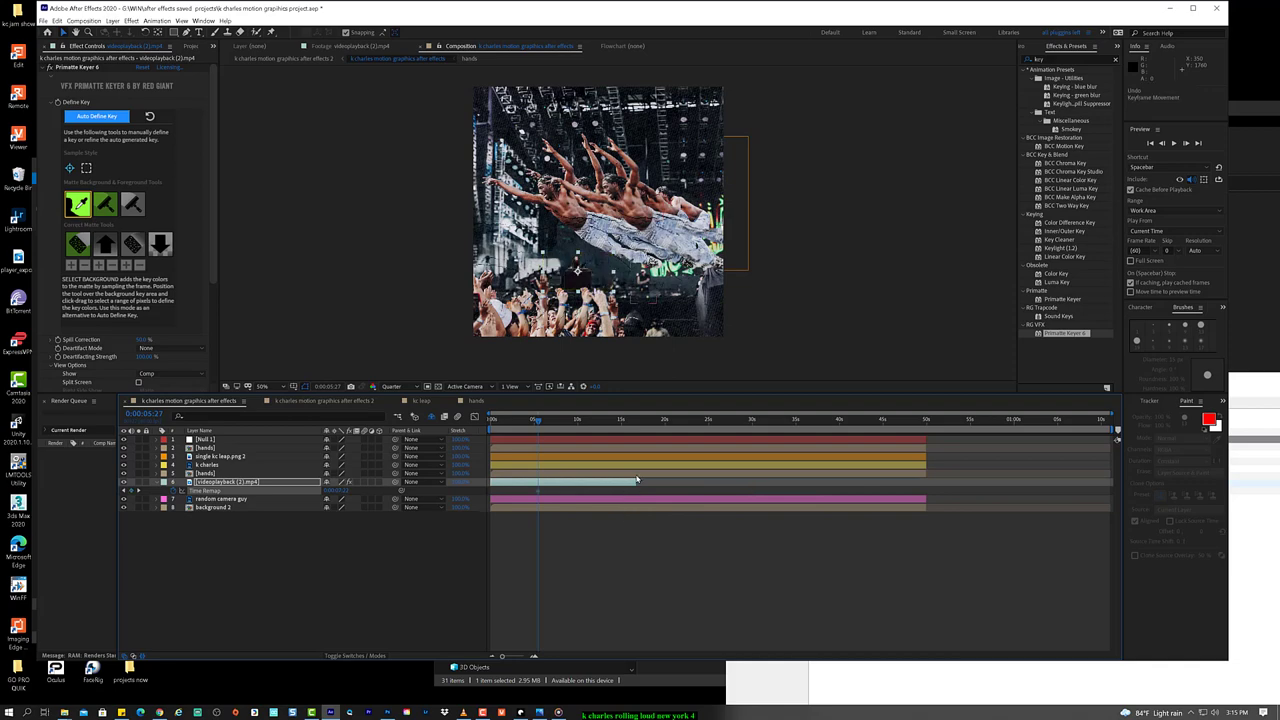
# Step: Preview the collage and pull the videoplayback layer's out point back to about 0:00:13
pyautogui.moveTo(634, 482); pyautogui.dragTo(716, 482)
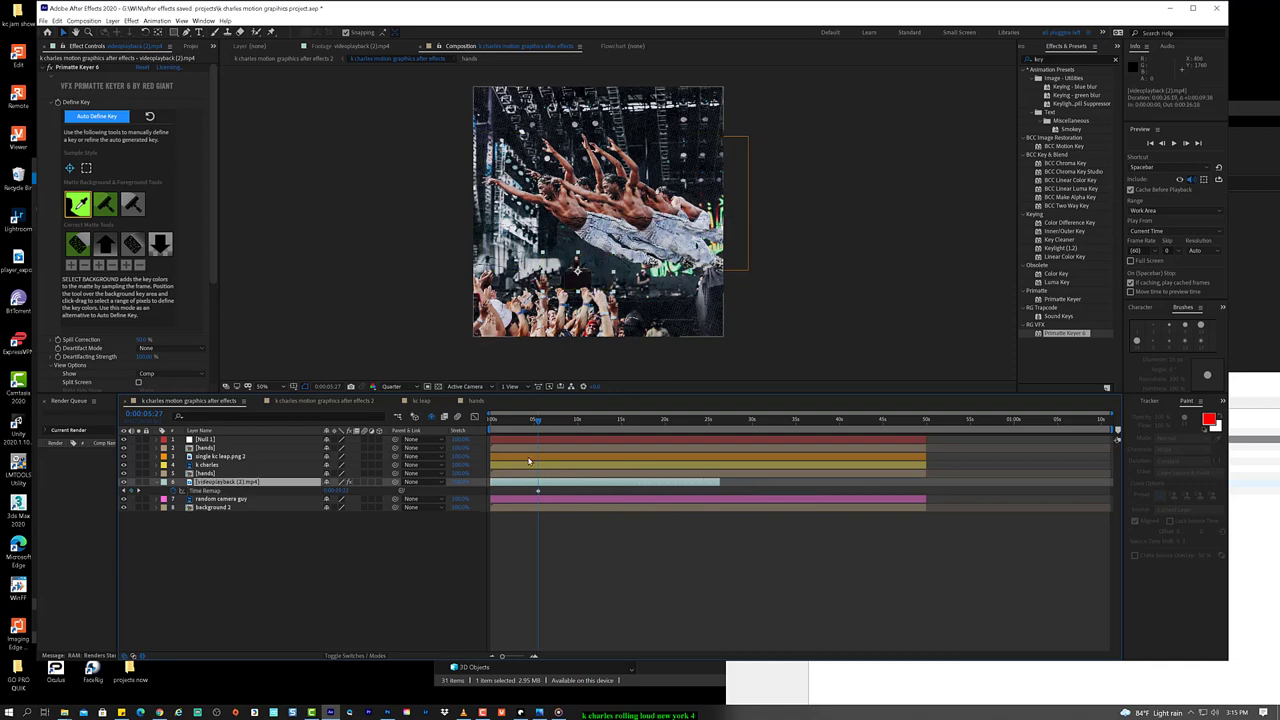
pyautogui.click(524, 419)
pyautogui.moveTo(527, 422); pyautogui.dragTo(616, 422)
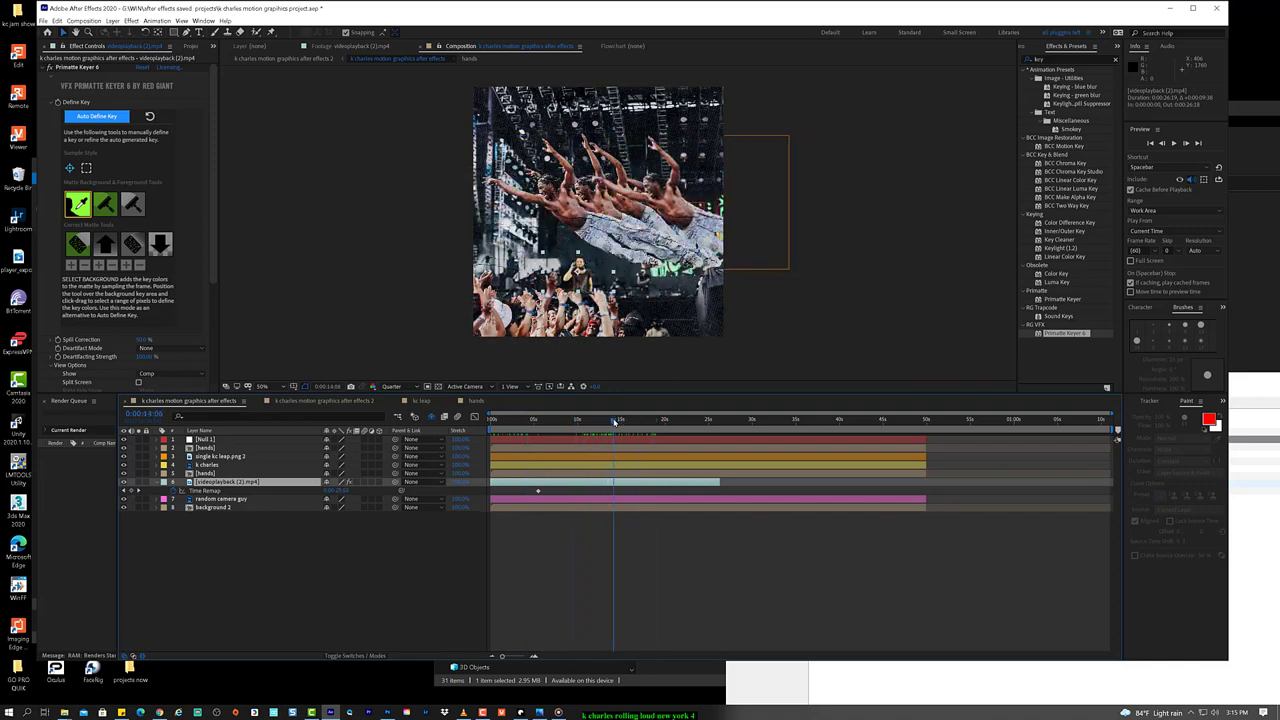
pyautogui.moveTo(715, 483); pyautogui.dragTo(612, 483)
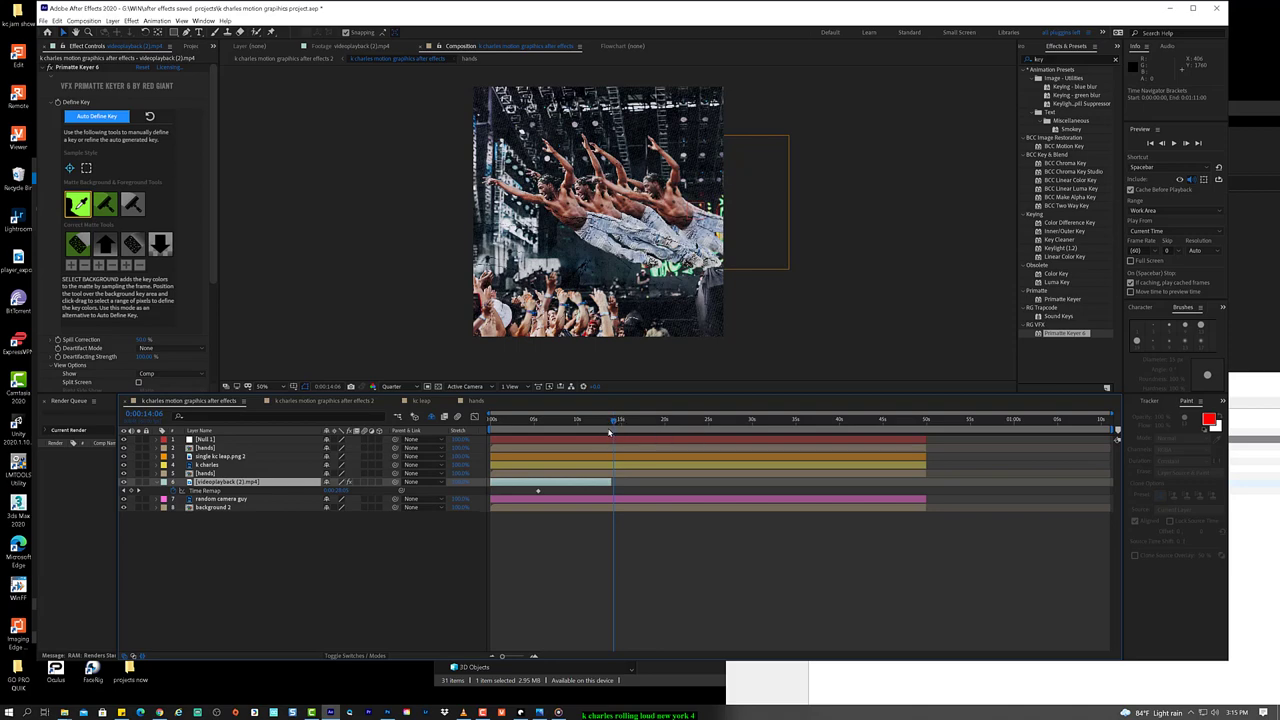
pyautogui.click(577, 422)
pyautogui.moveTo(577, 422); pyautogui.dragTo(605, 425)
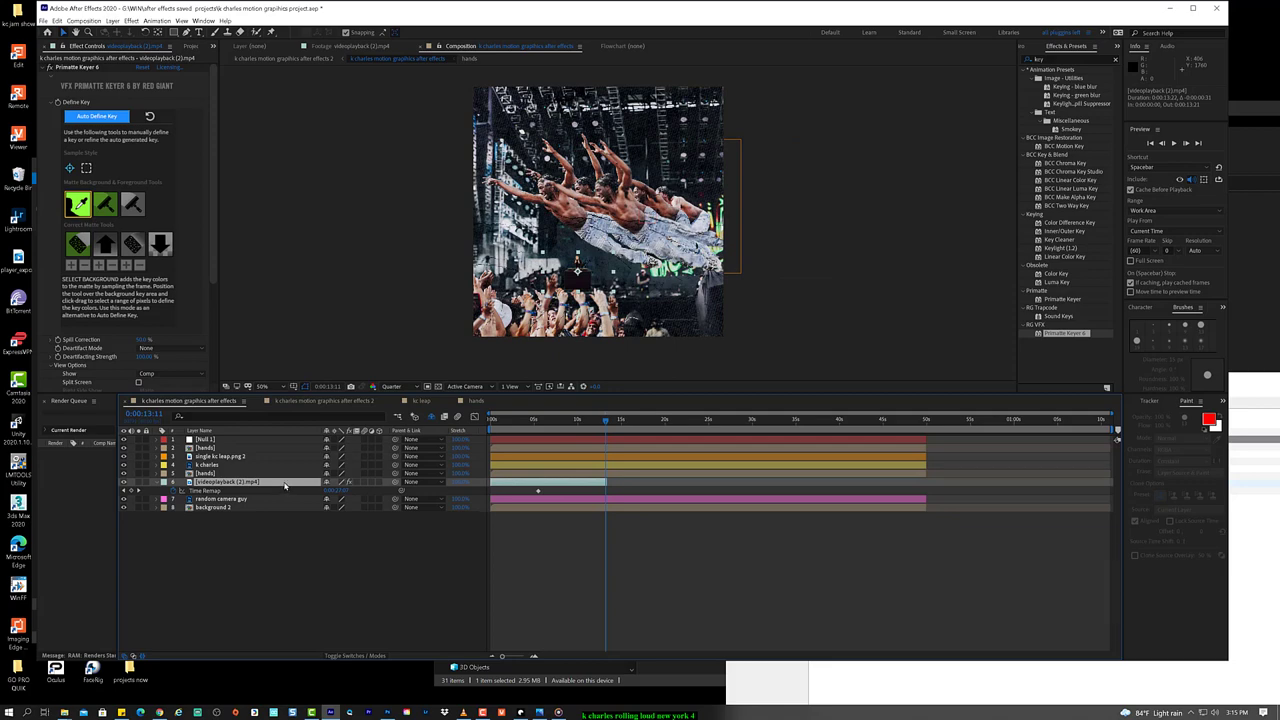
# Step: Duplicate the videoplayback (2).mp4 layer, slide the copy to follow the original, and select both layers
pyautogui.hotkey('ctrl', 'd')
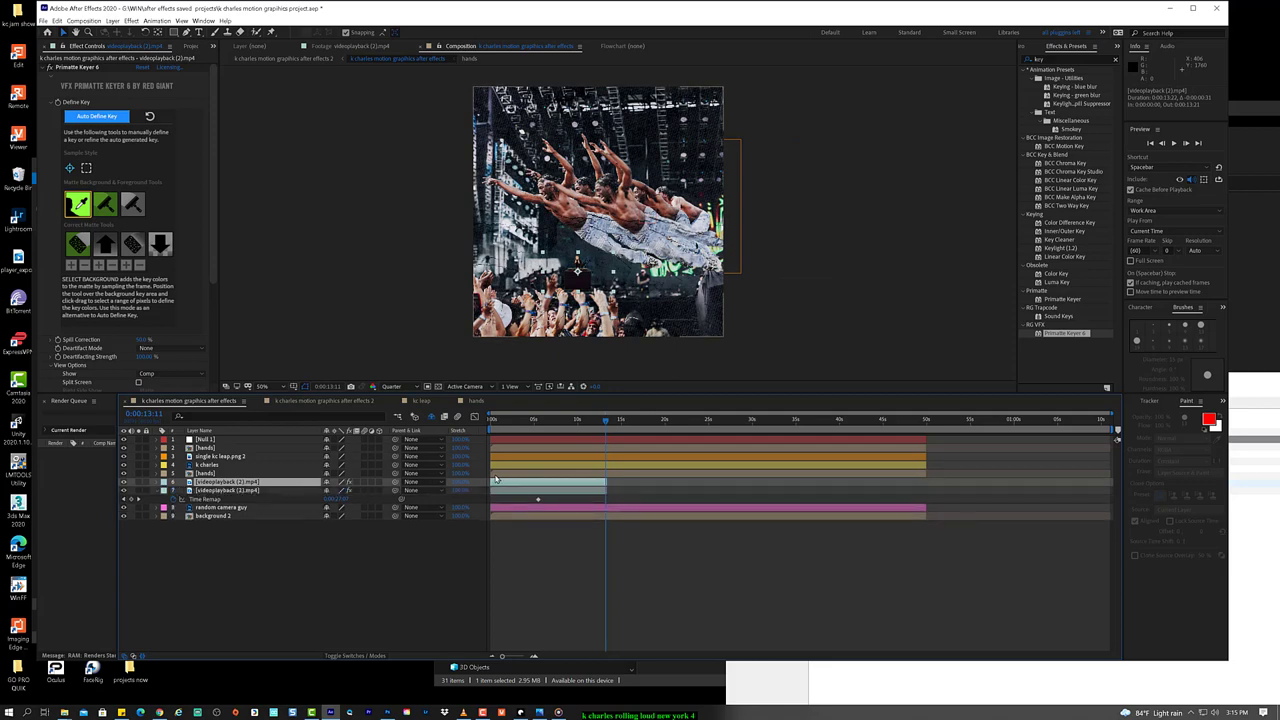
pyautogui.click(528, 491)
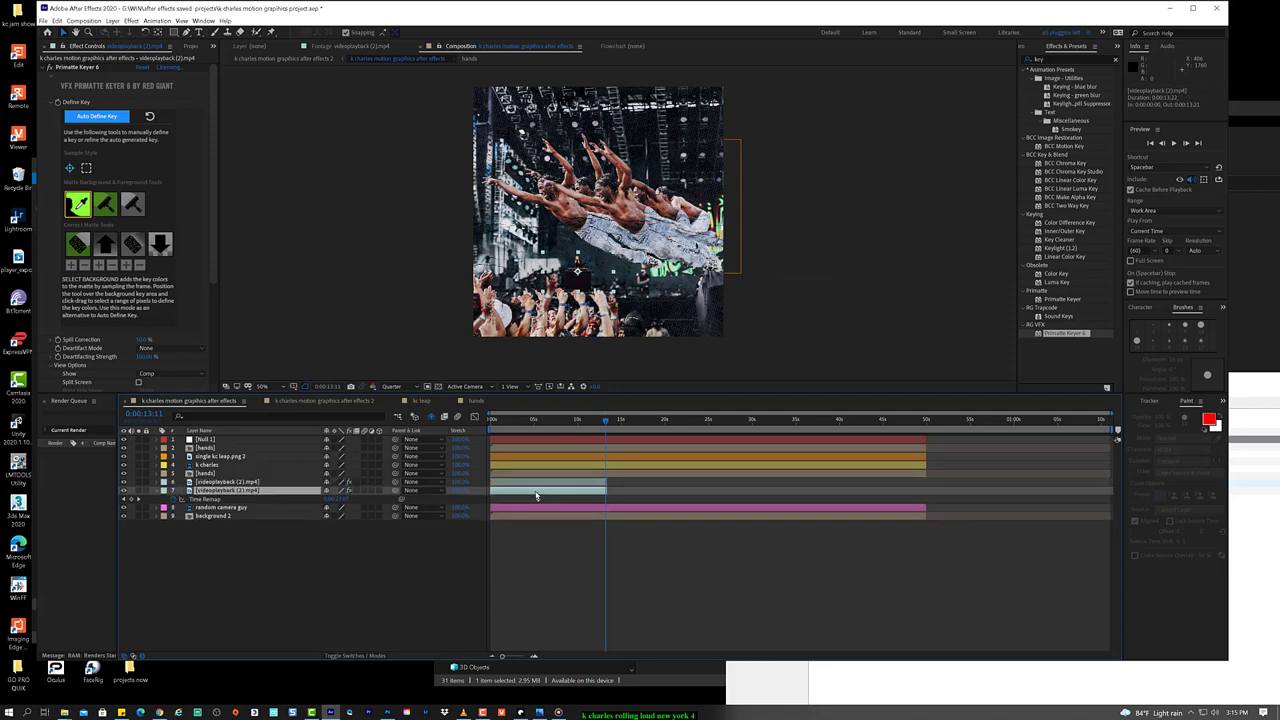
pyautogui.moveTo(536, 496); pyautogui.dragTo(651, 508)
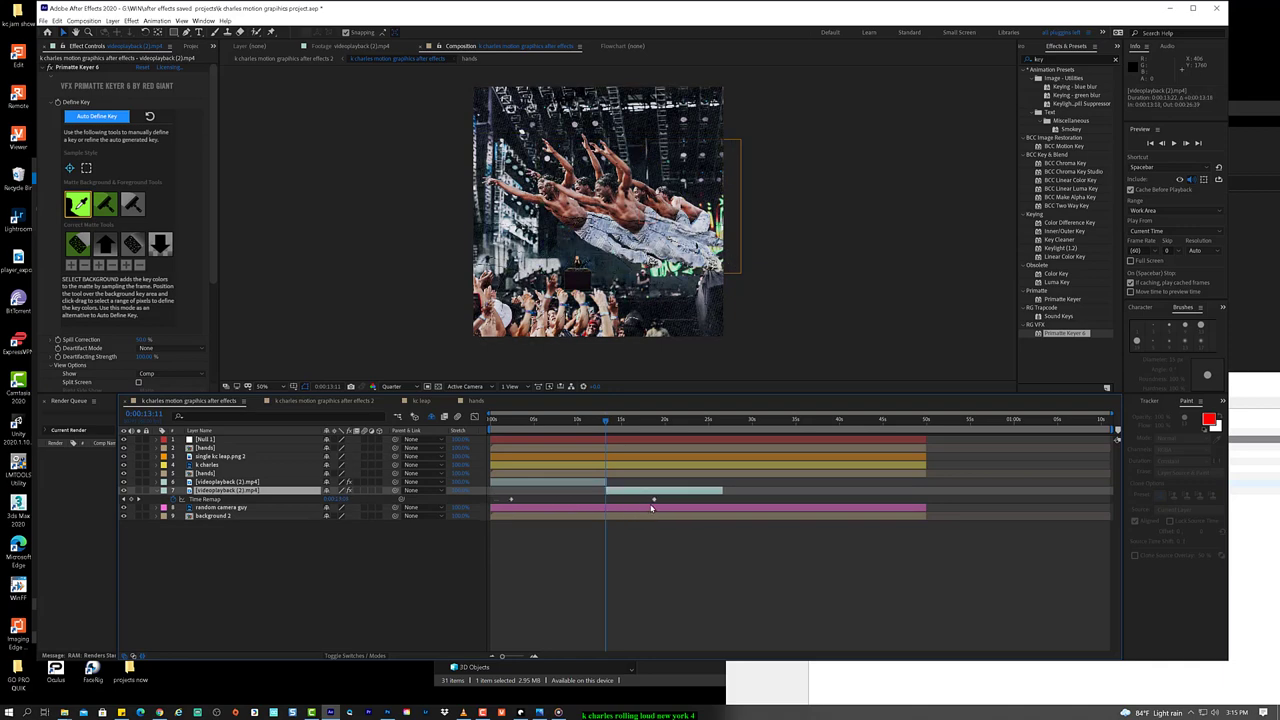
pyautogui.moveTo(591, 433); pyautogui.dragTo(664, 425)
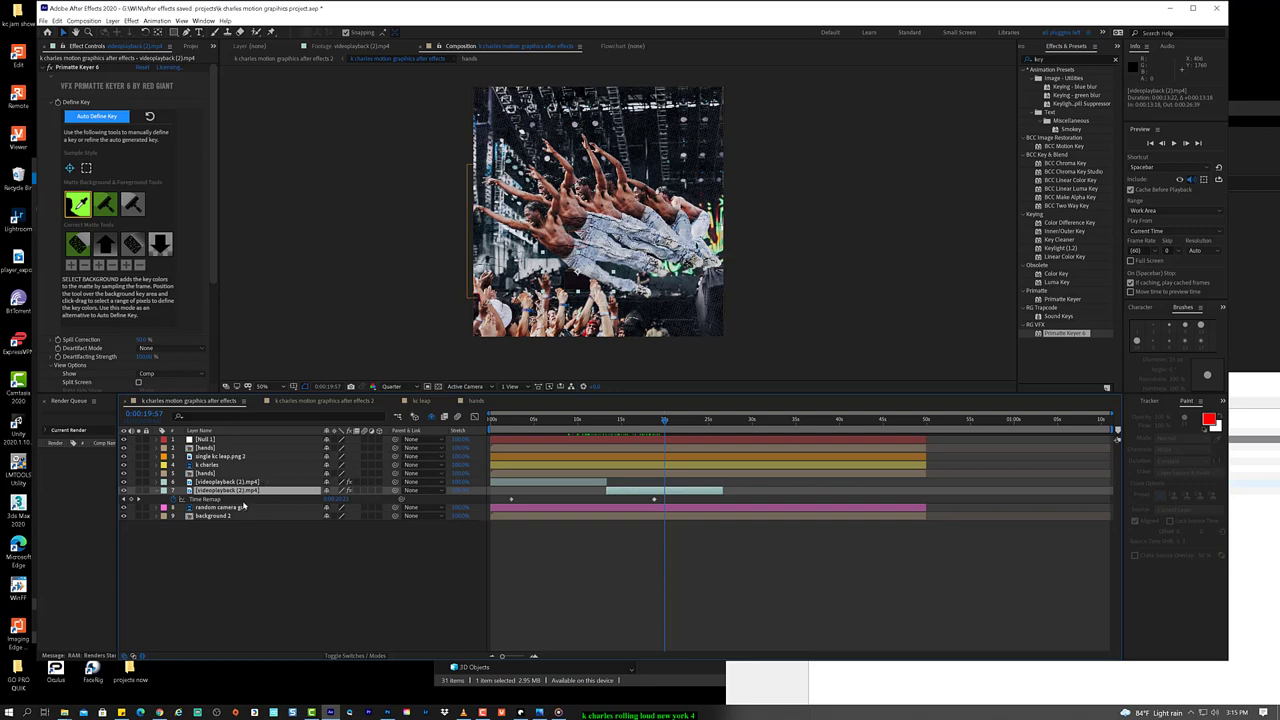
pyautogui.click(280, 483)
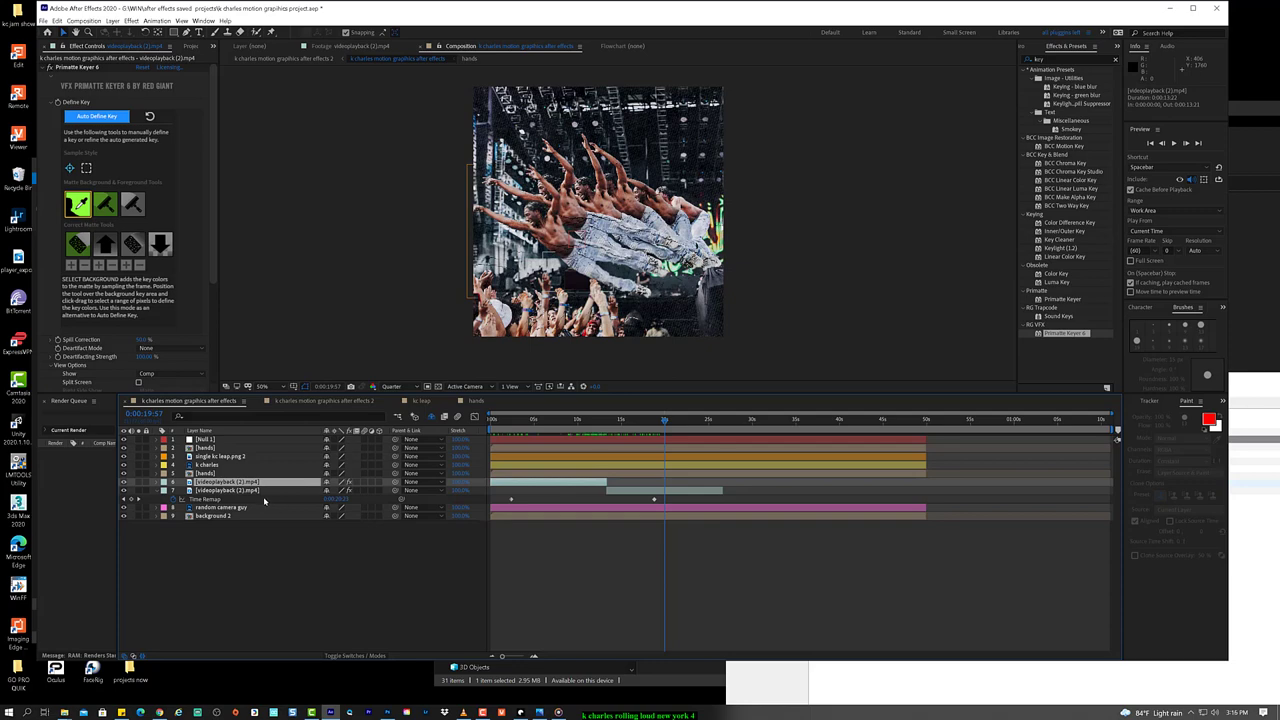
pyautogui.keyDown('shift'); pyautogui.click(259, 490); pyautogui.keyUp('shift')
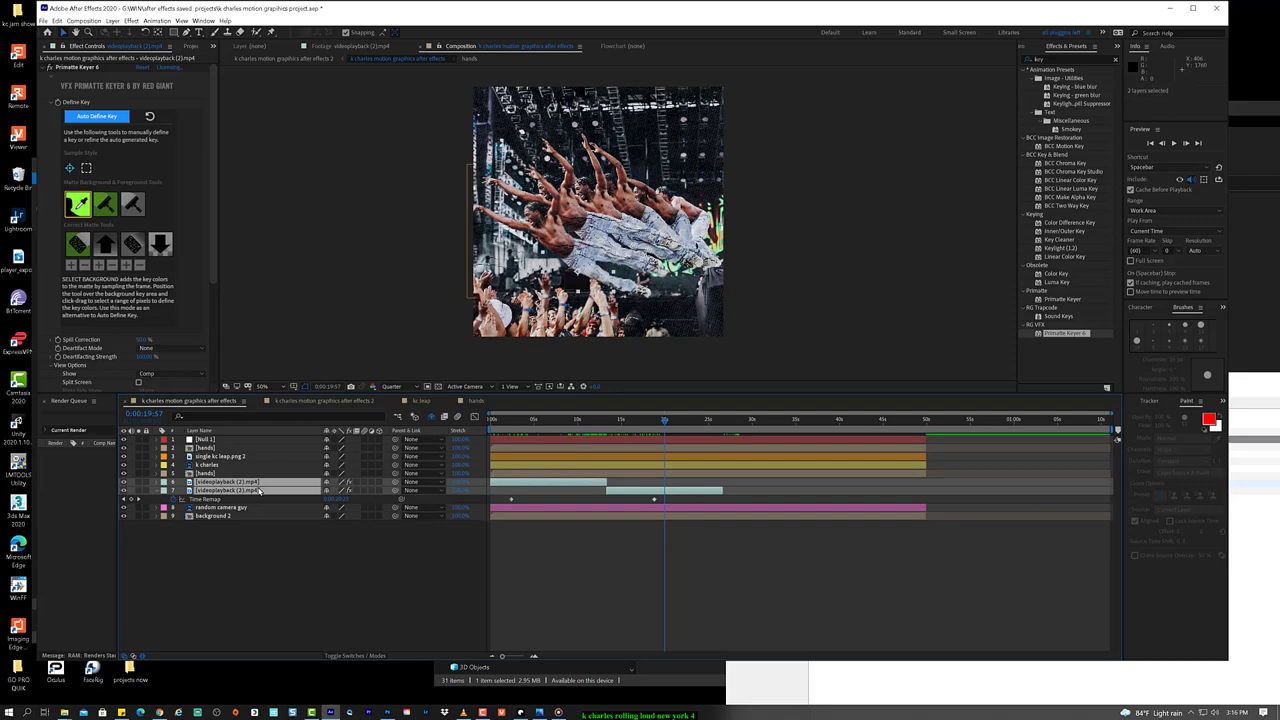
# Step: Pre-compose both videoplayback layers into a composition named 'dj in back ground'
pyautogui.hotkey('ctrl', 'shift', 'c')
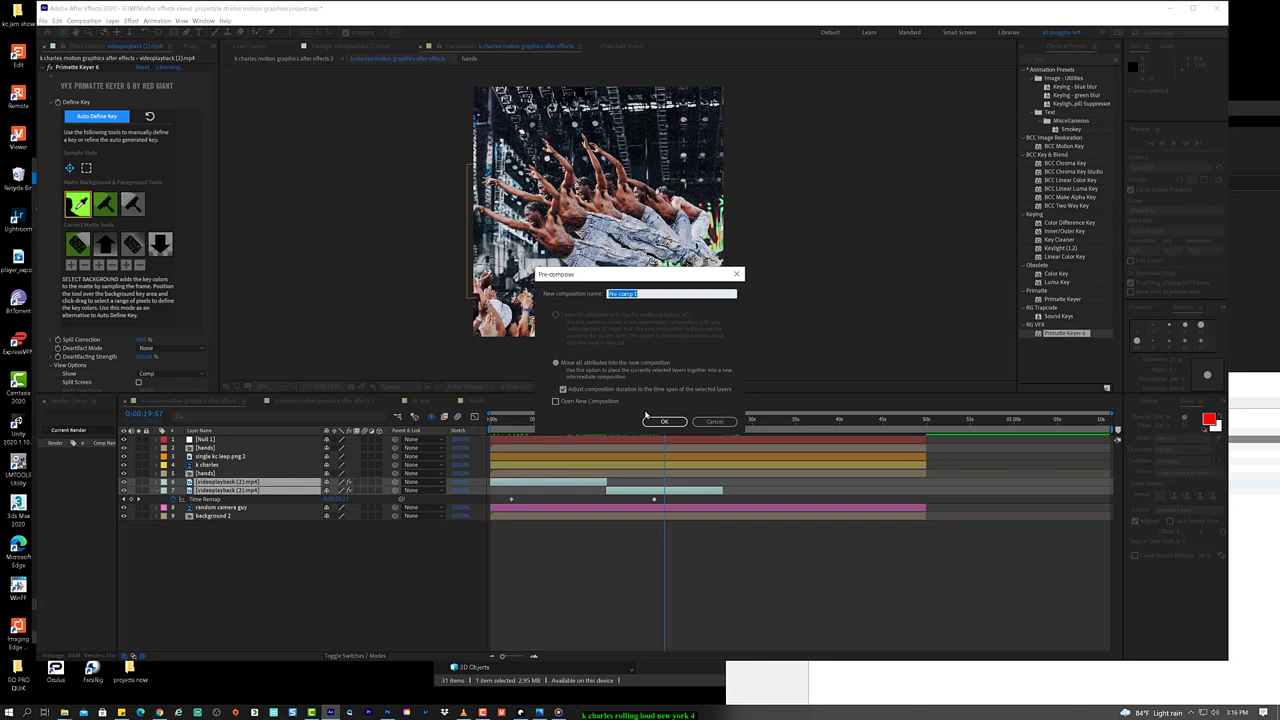
pyautogui.write('dj in back ground')
pyautogui.click(667, 421)
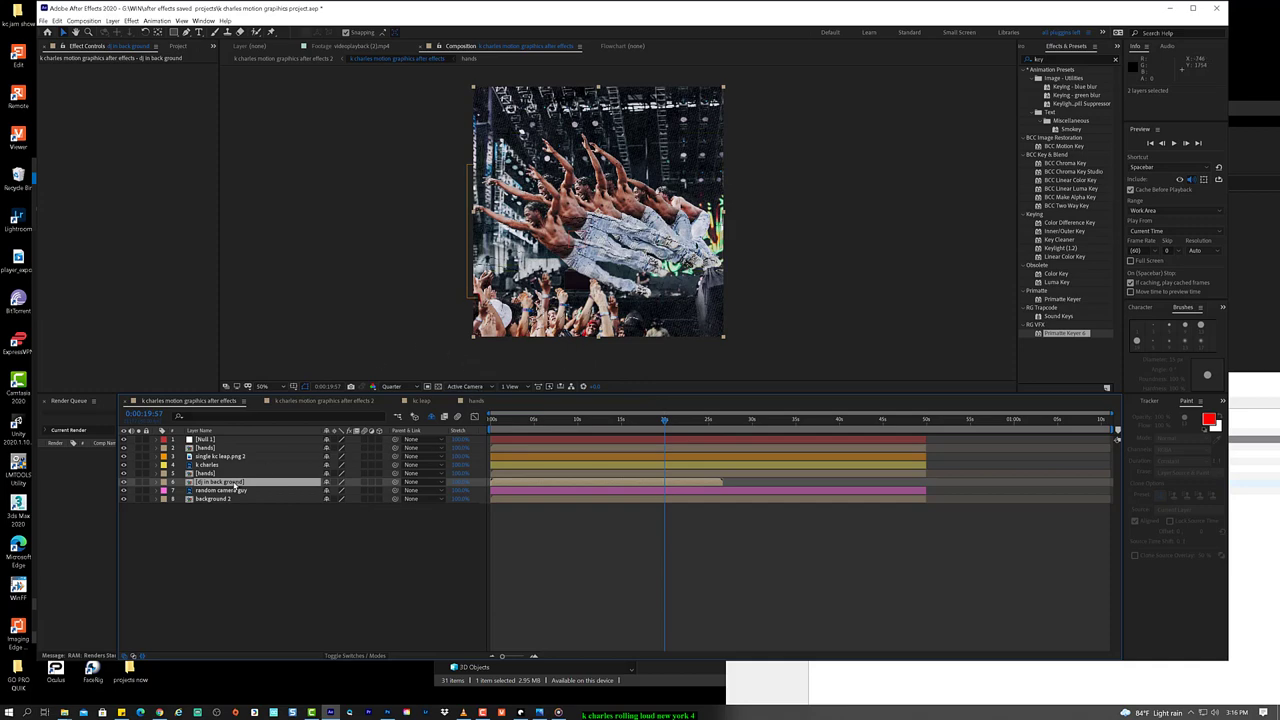
# Step: Enable time remapping on the dj in back ground layer and drag its end keyframe later
pyautogui.rightClick(236, 484)
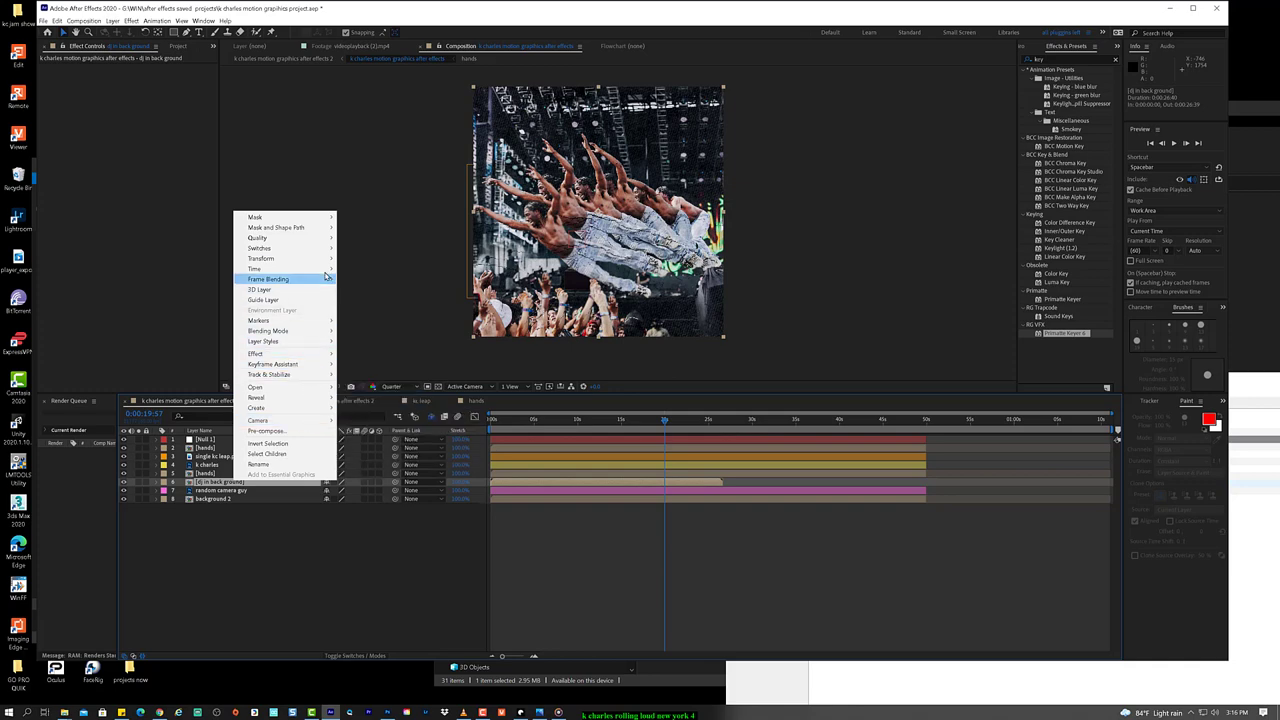
pyautogui.moveTo(314, 270)
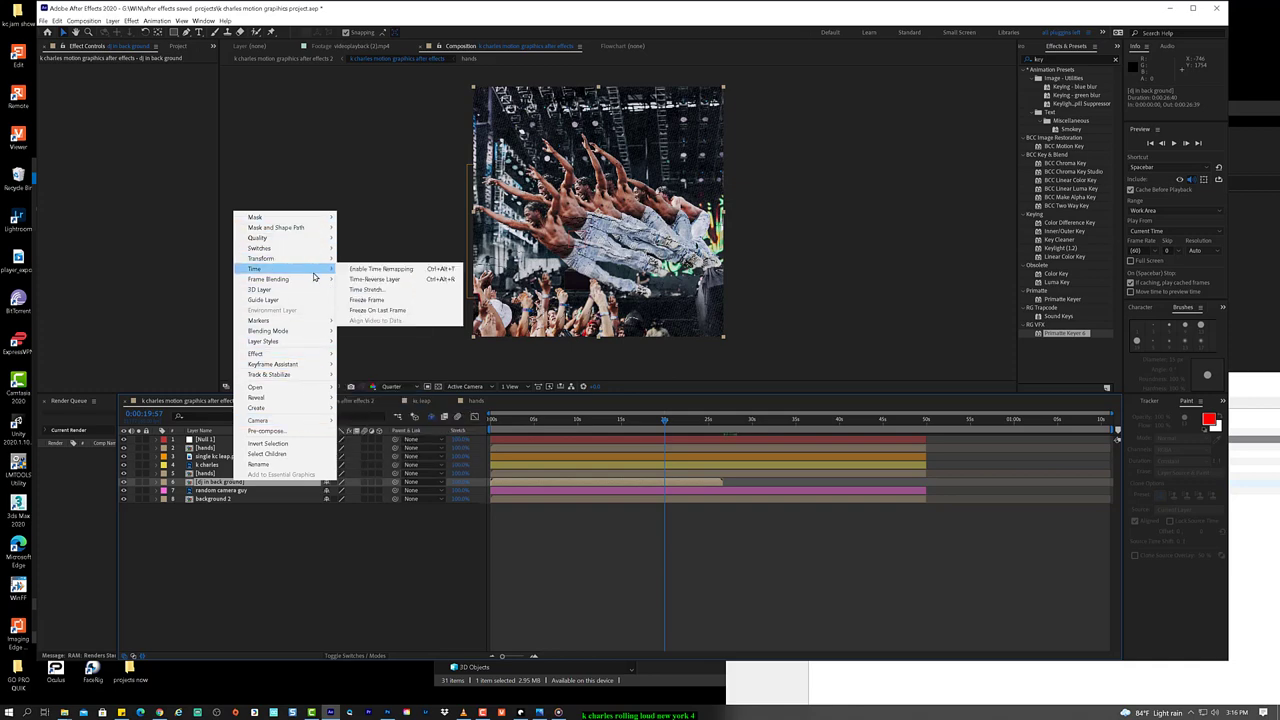
pyautogui.click(416, 271)
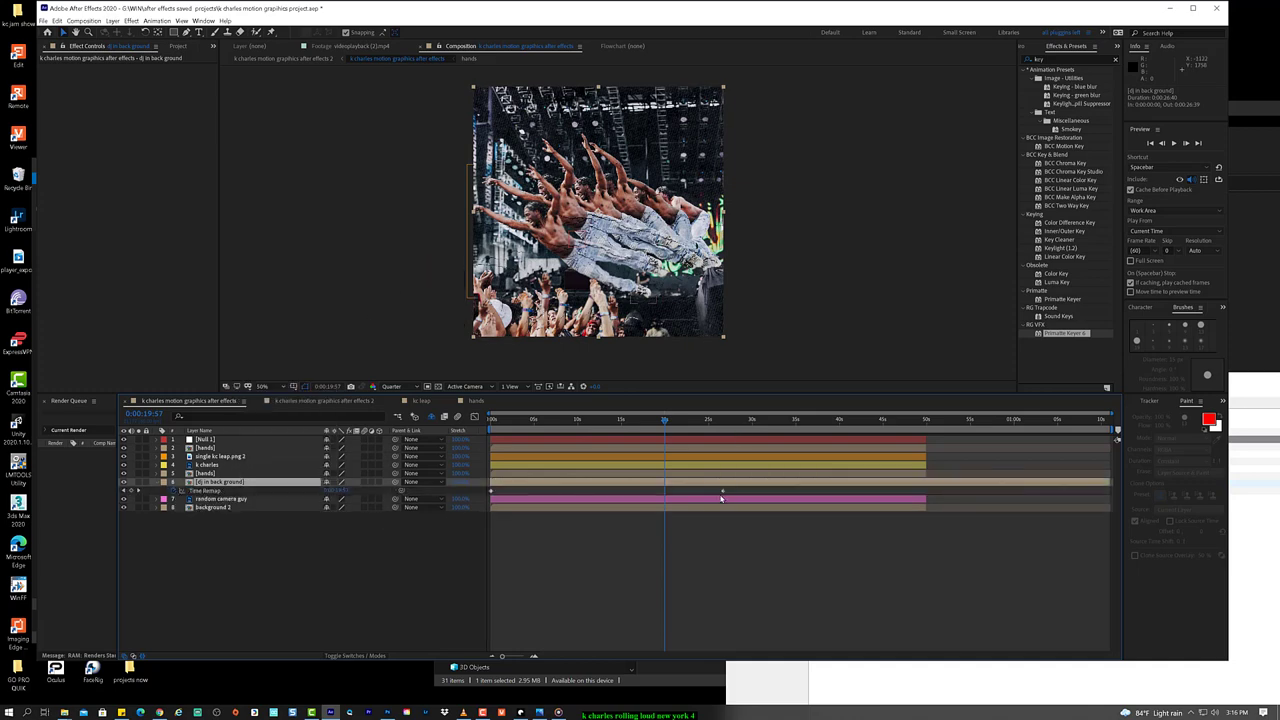
pyautogui.moveTo(723, 492); pyautogui.dragTo(930, 505)
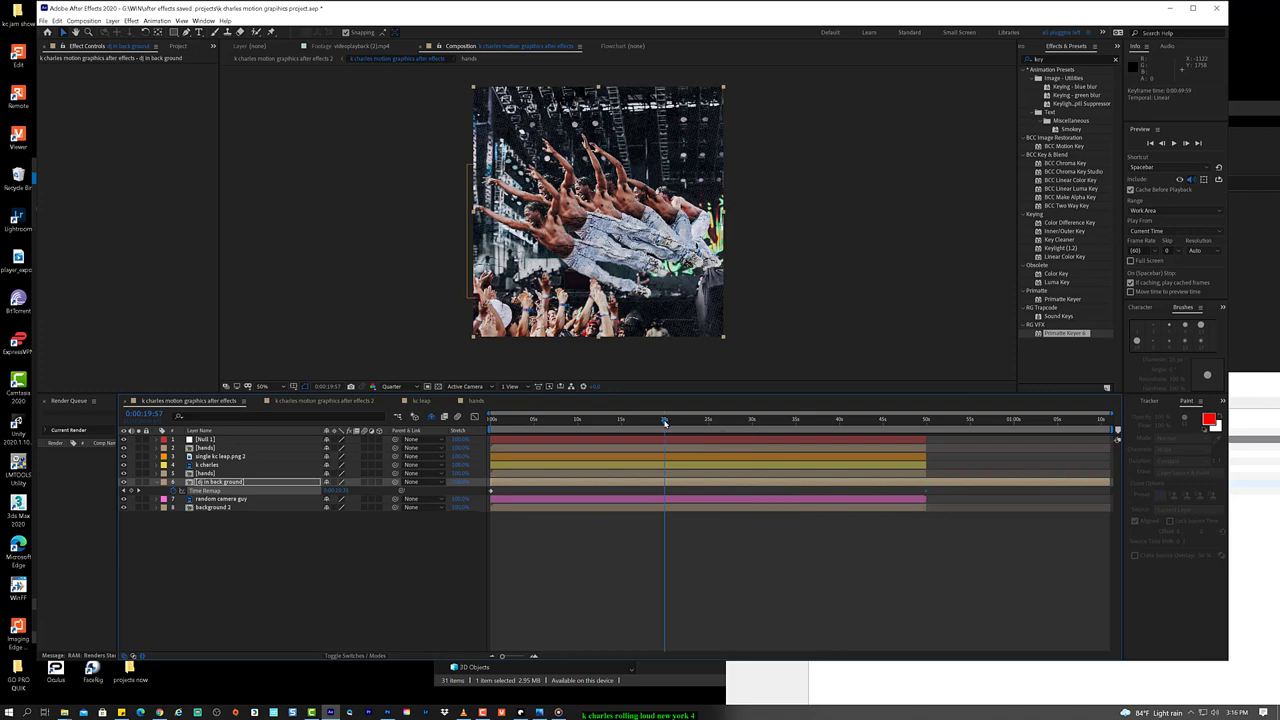
pyautogui.moveTo(665, 421); pyautogui.dragTo(522, 418)
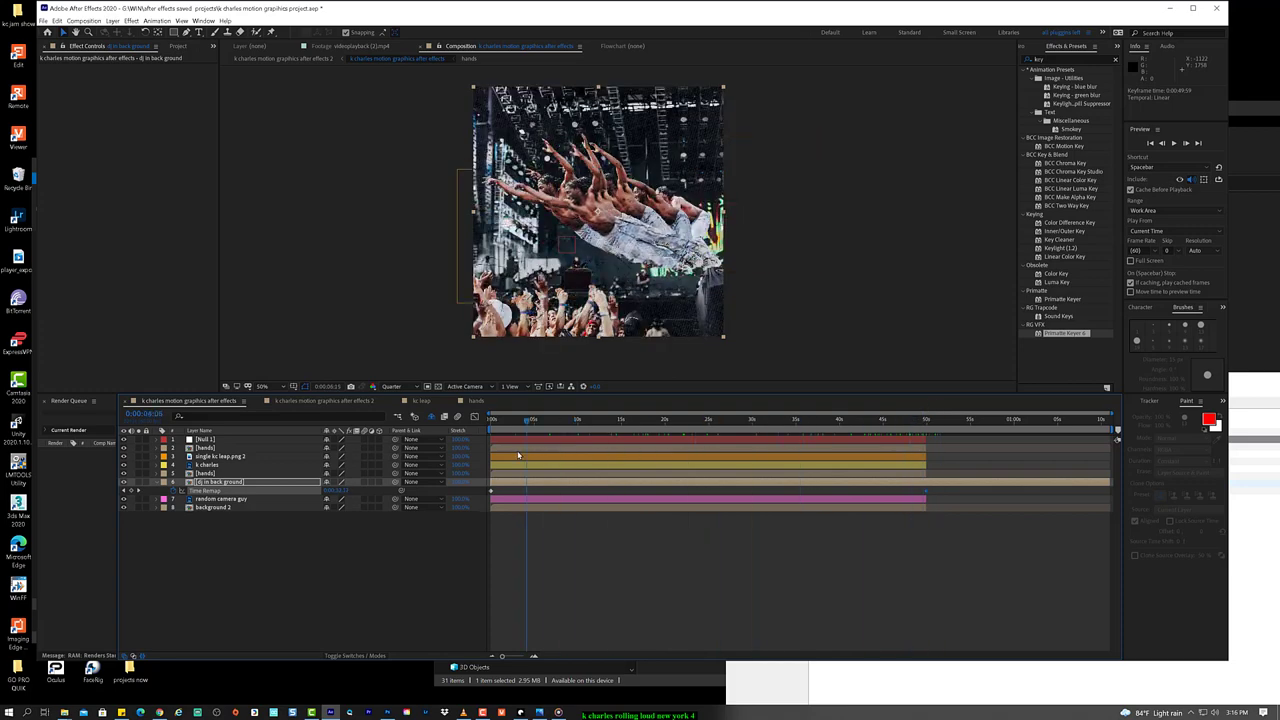
# Step: Trim the dj in back ground layer's out point at the comp's end with Alt+], then scrub back
pyautogui.moveTo(770, 428); pyautogui.dragTo(928, 420)
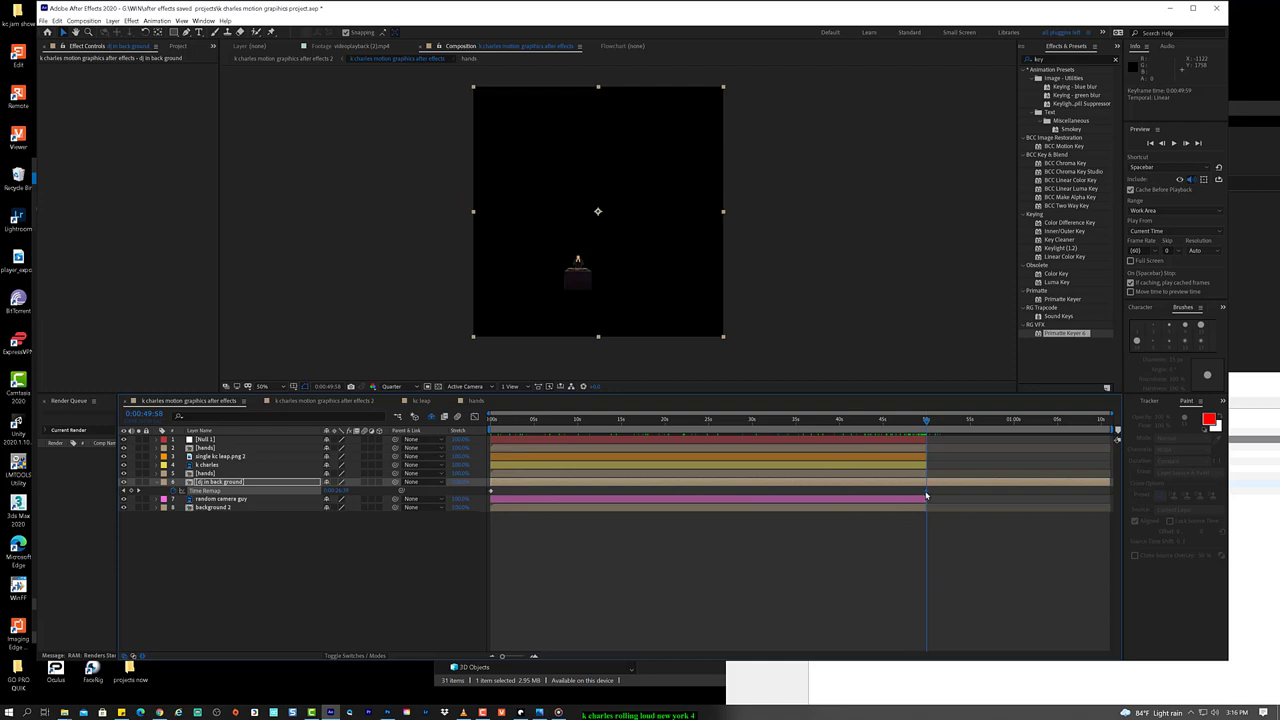
pyautogui.hotkey('alt', ']')
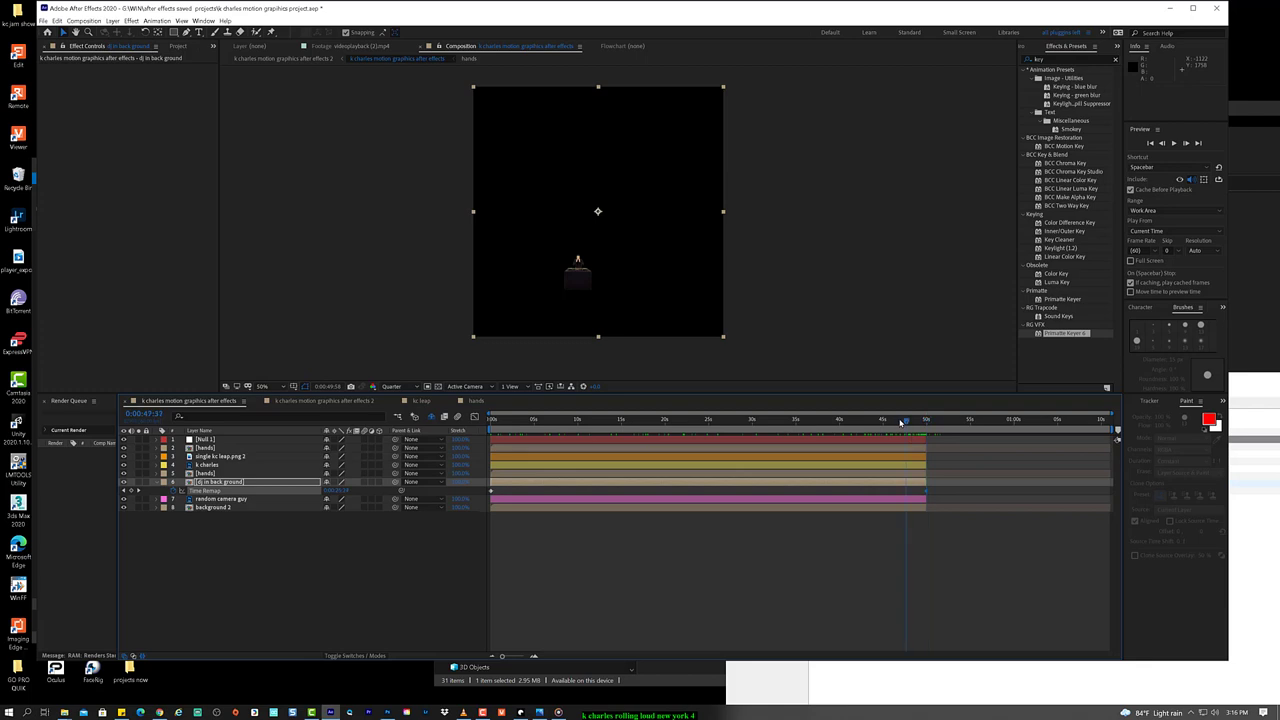
pyautogui.moveTo(905, 421); pyautogui.dragTo(834, 421)
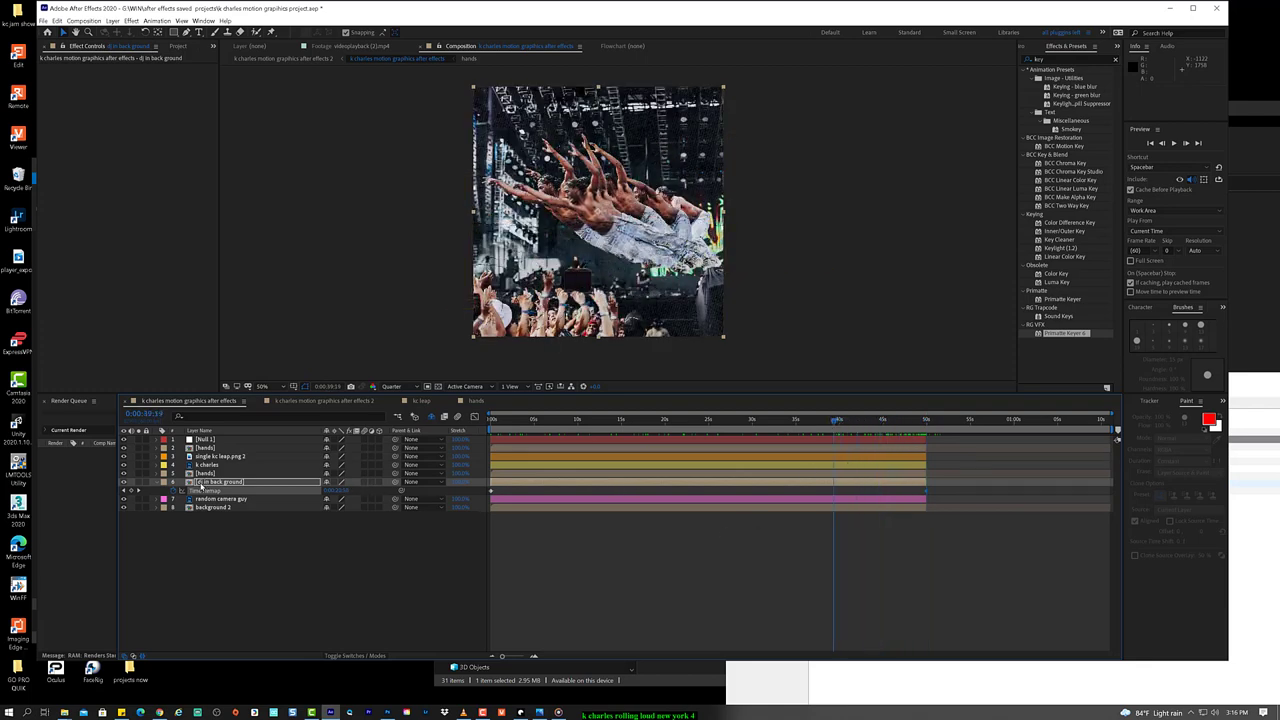
pyautogui.click(204, 482)
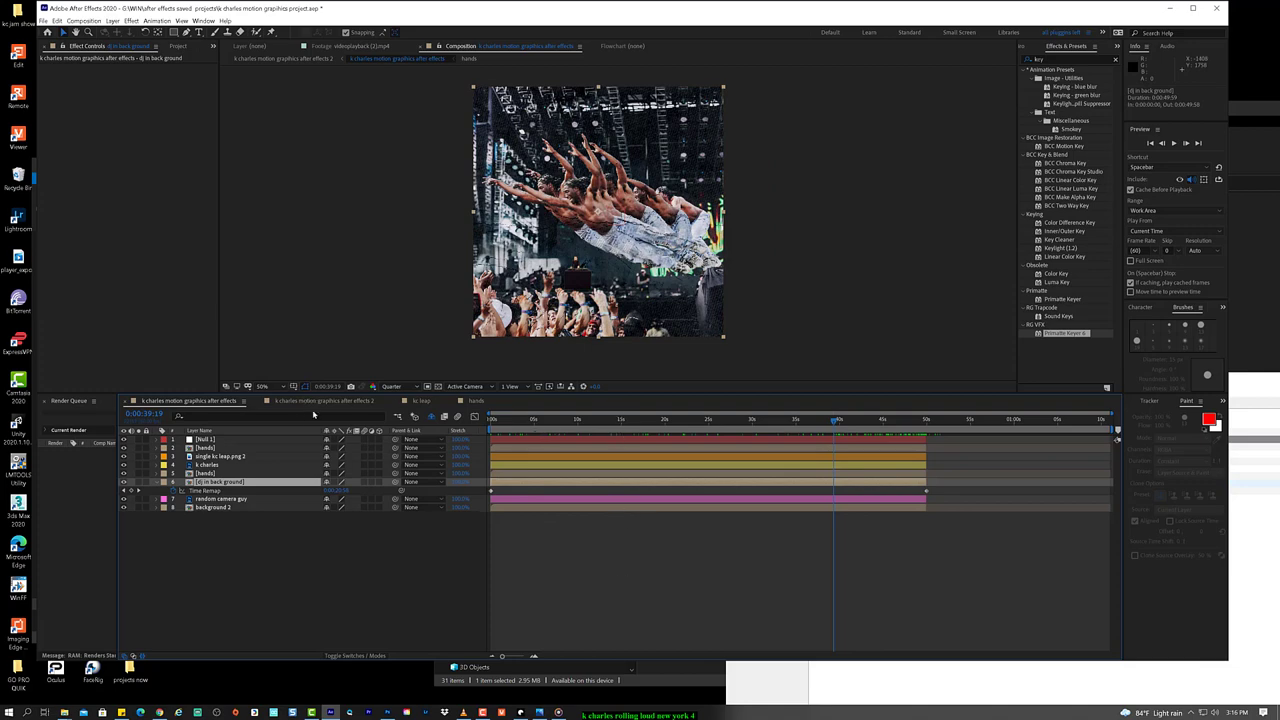
pyautogui.moveTo(516, 425); pyautogui.dragTo(558, 424)
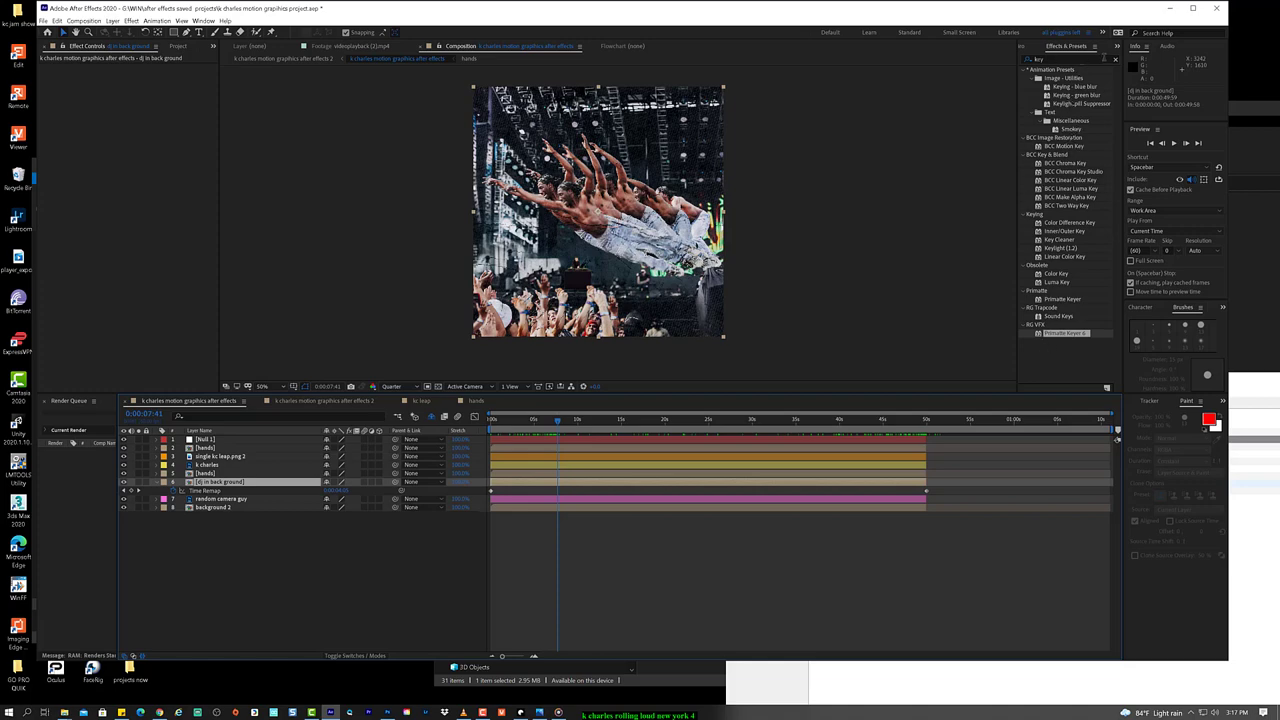
# Step: Search 'matte ch' and try dropping BCC Matte Choker on a layer, dismissing the error
pyautogui.click(1114, 60)
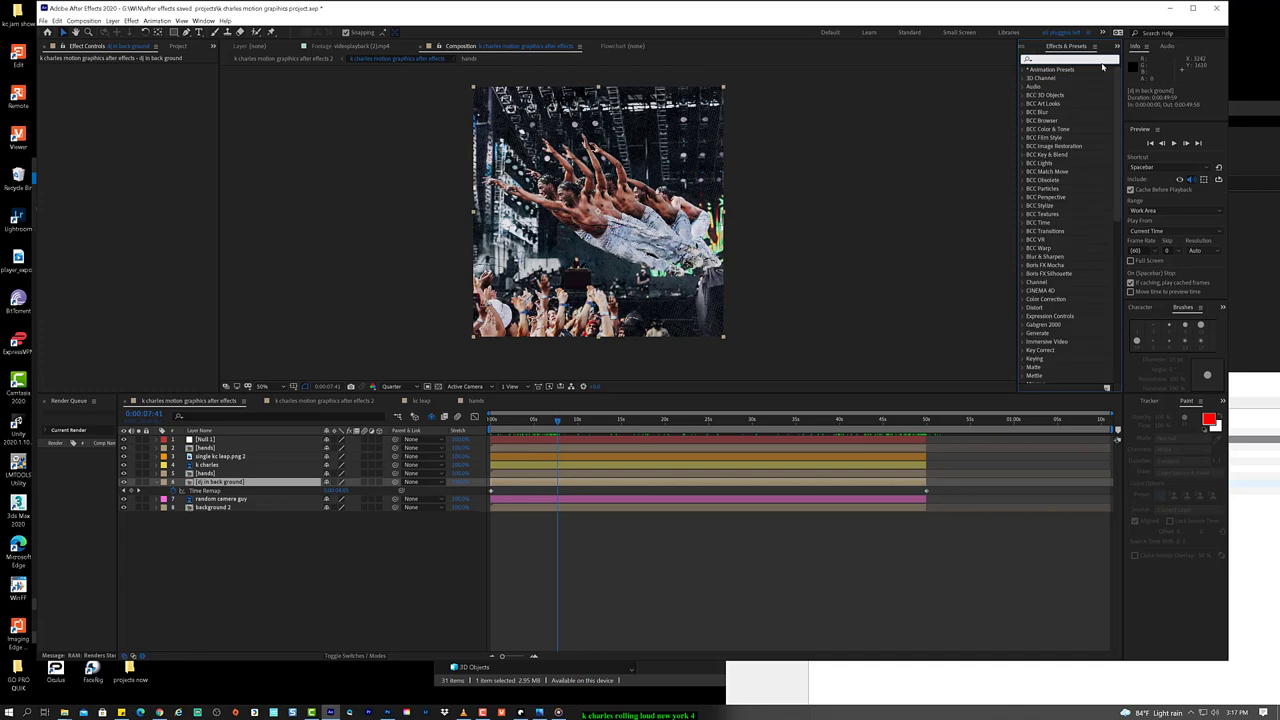
pyautogui.write('matt')
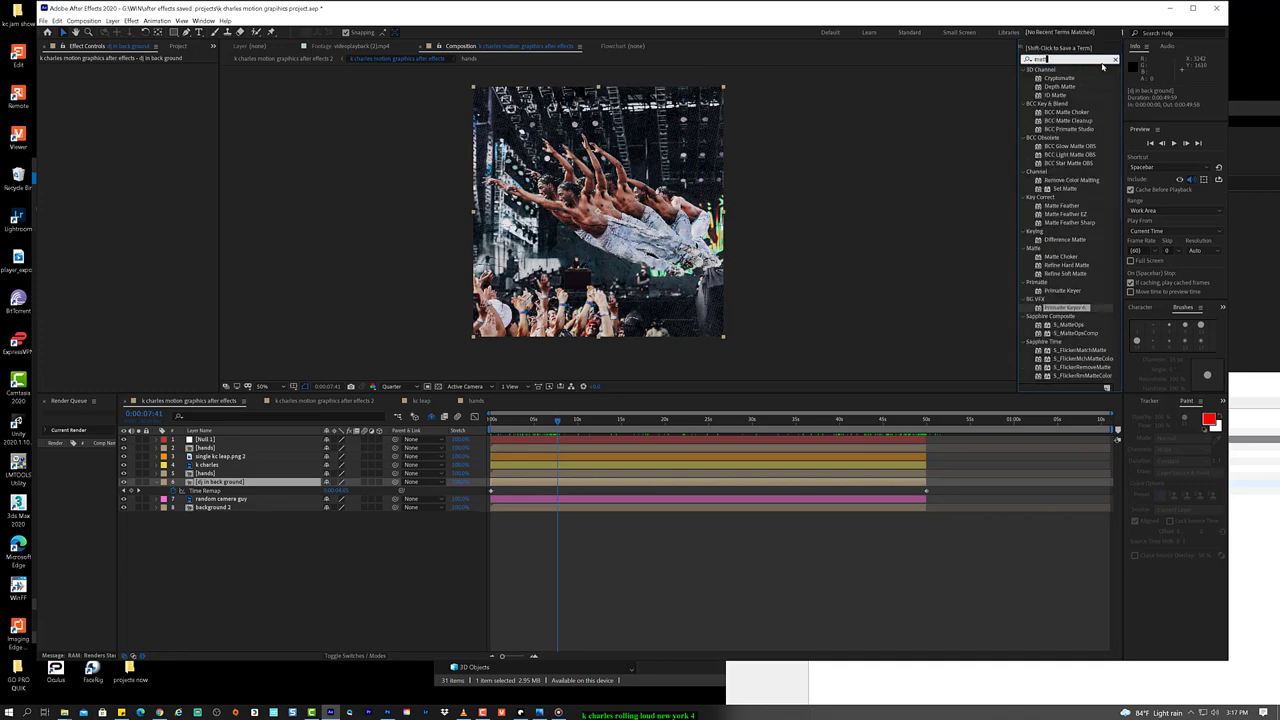
pyautogui.write('e ch')
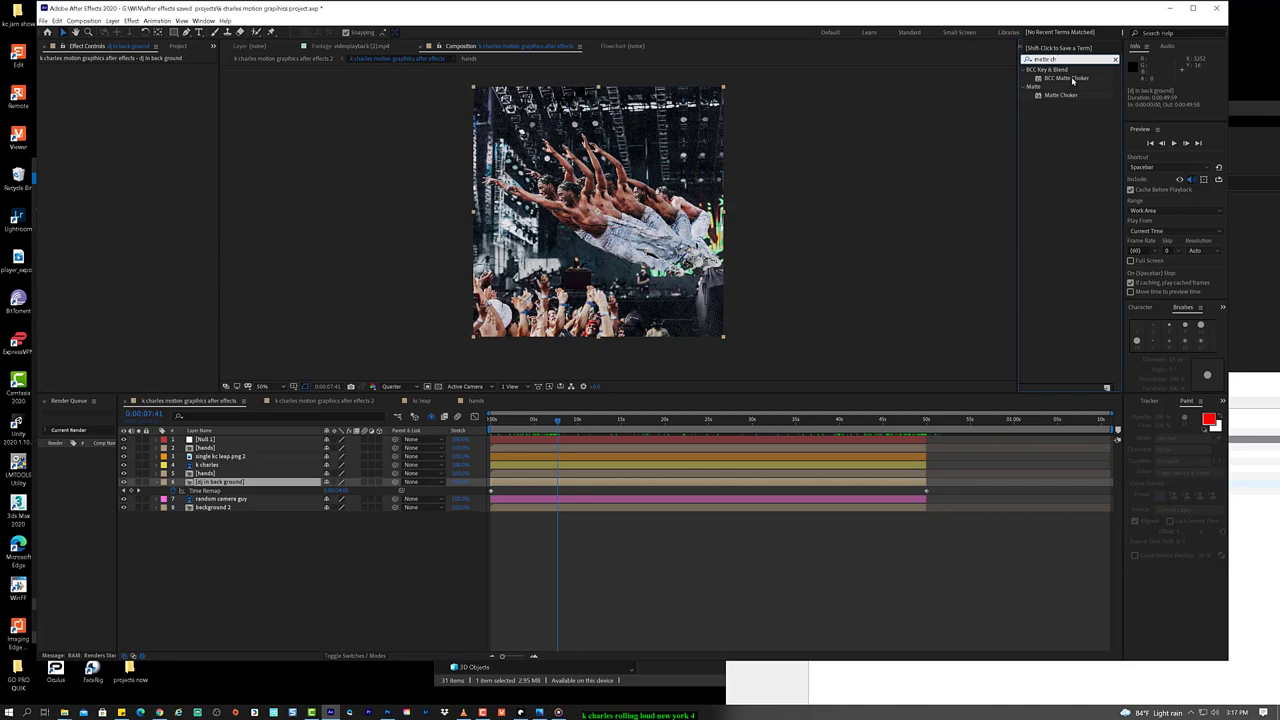
pyautogui.moveTo(1072, 80); pyautogui.dragTo(250, 482)
pyautogui.click(705, 396)
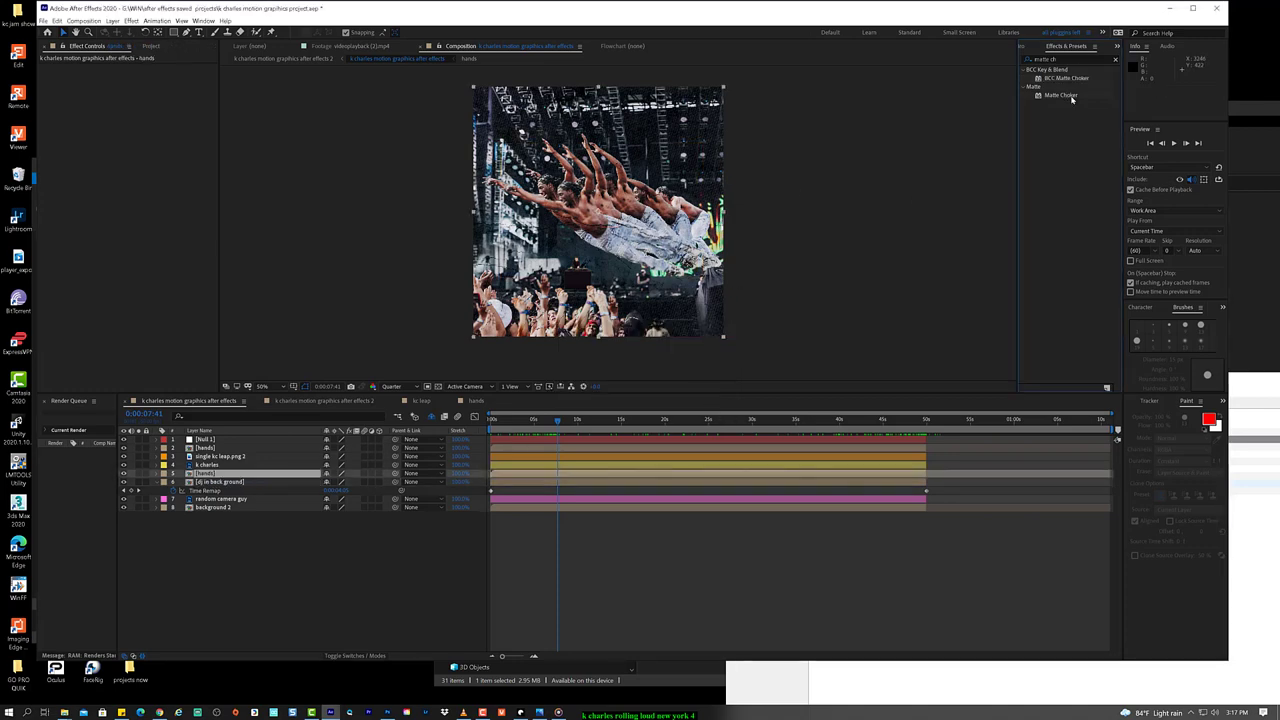
# Step: Apply Matte Choker to the dj in back ground layer, scrub to check it, and save the project
pyautogui.moveTo(1070, 97); pyautogui.dragTo(215, 485)
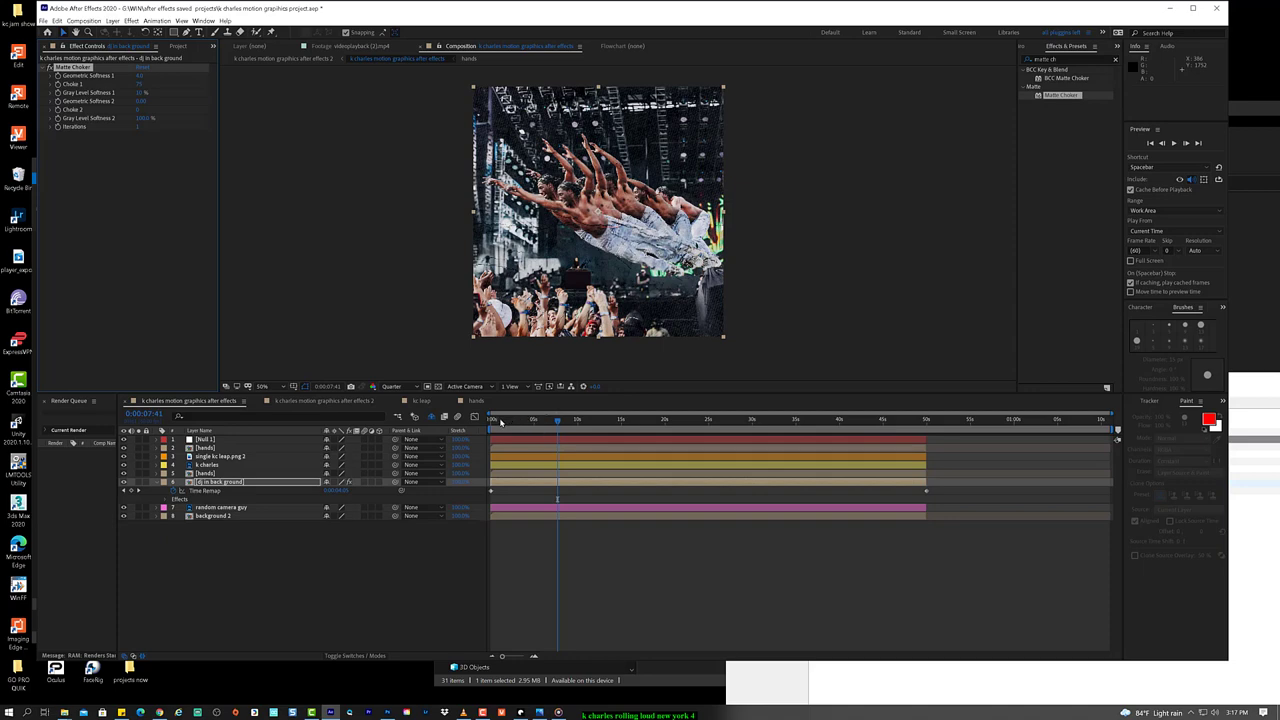
pyautogui.moveTo(543, 420); pyautogui.dragTo(593, 423)
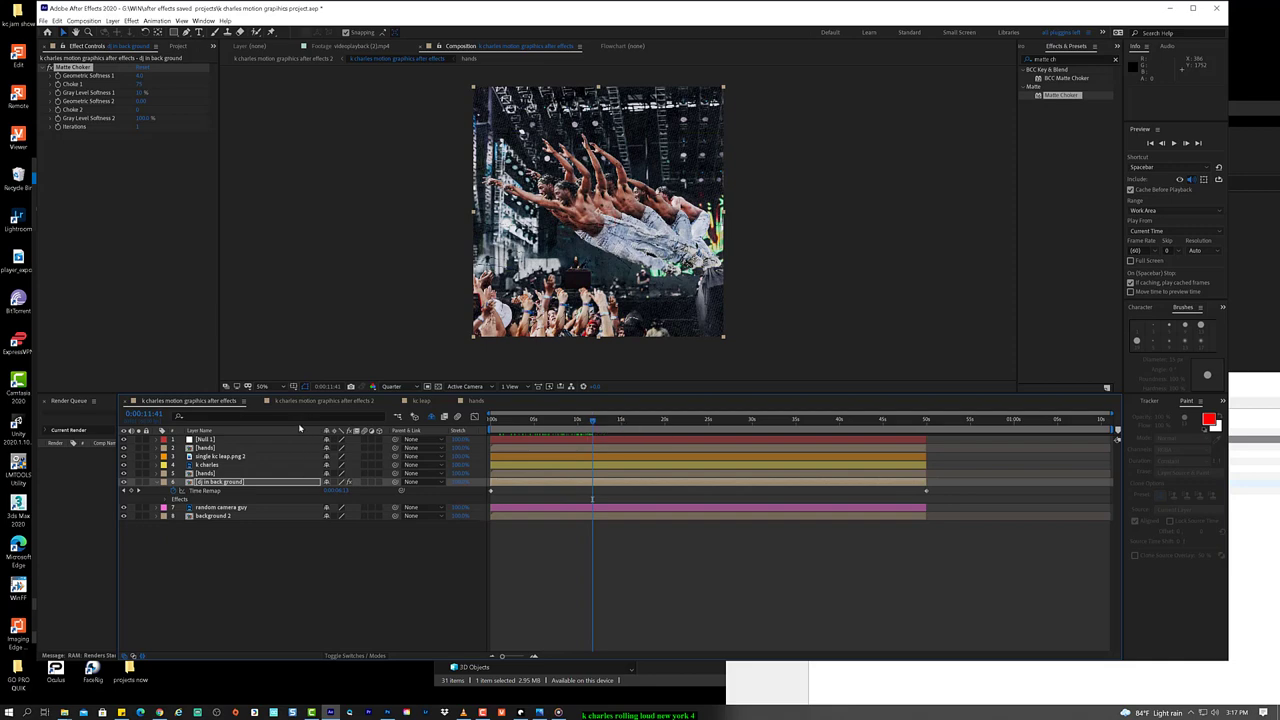
pyautogui.hotkey('ctrl', 's')
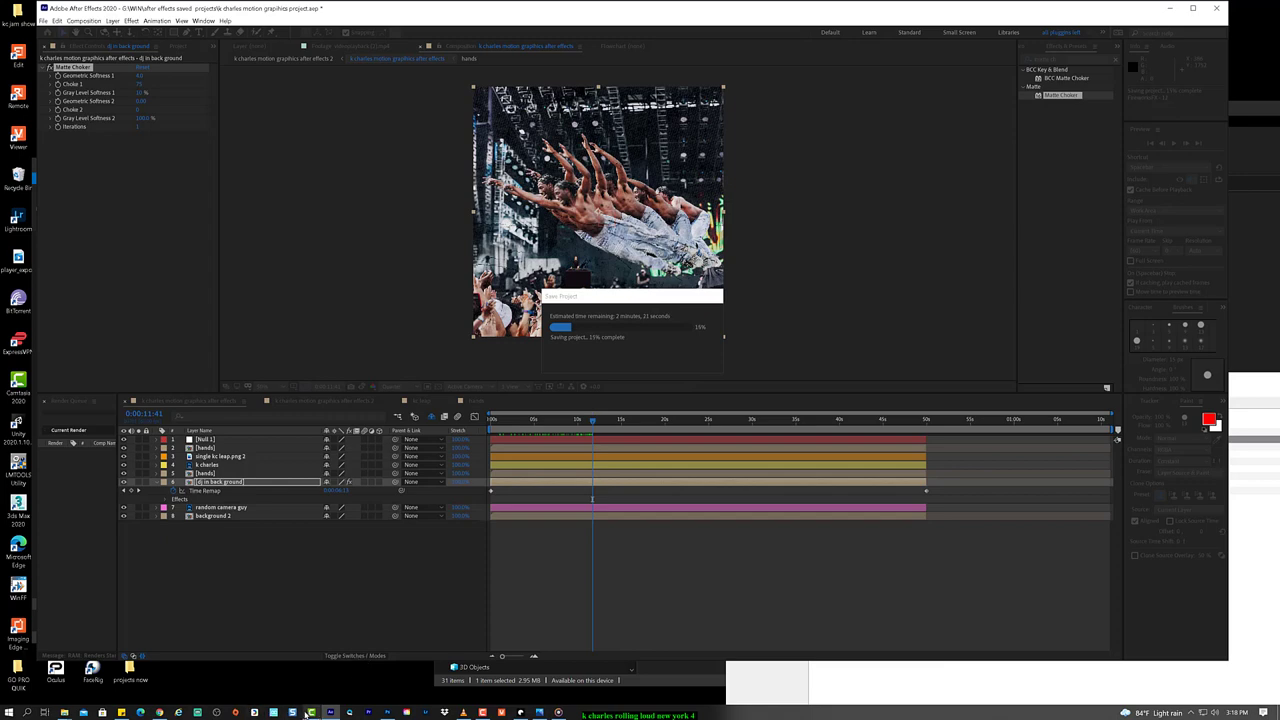
pyautogui.click(311, 712)
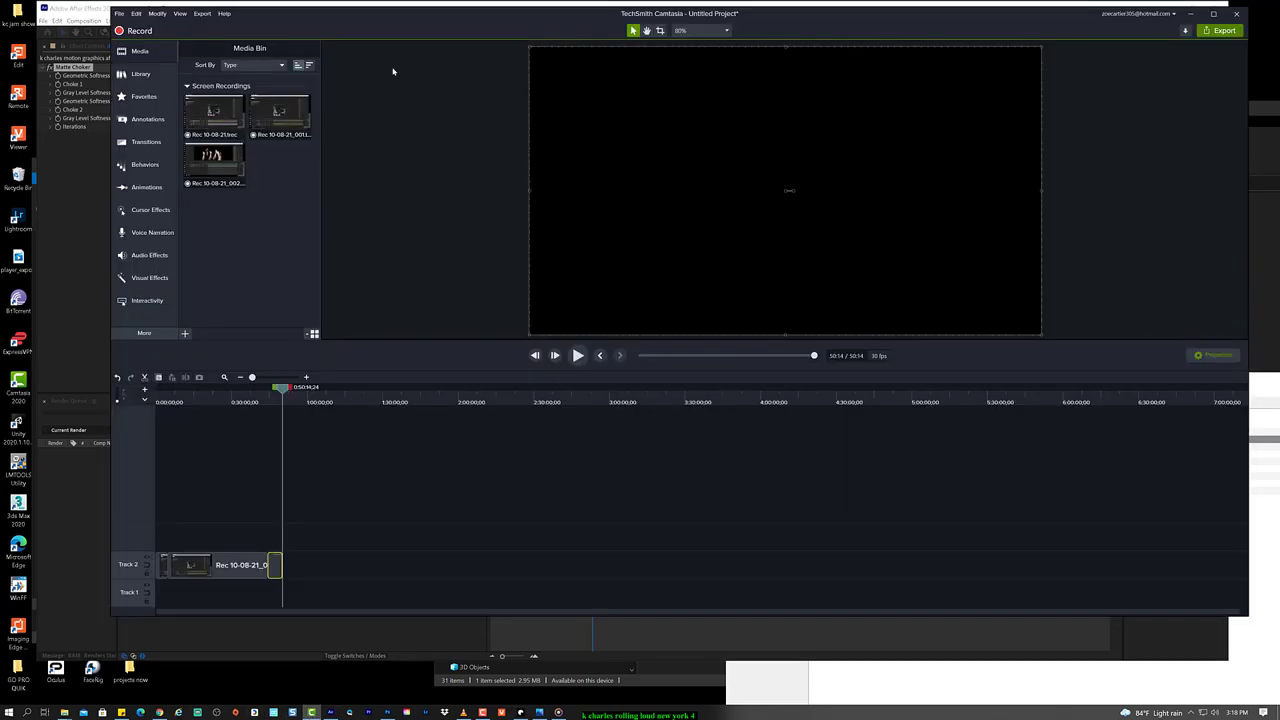
# Step: Start a new Camtasia screen recording and bring After Effects back to the front
pyautogui.click(138, 31)
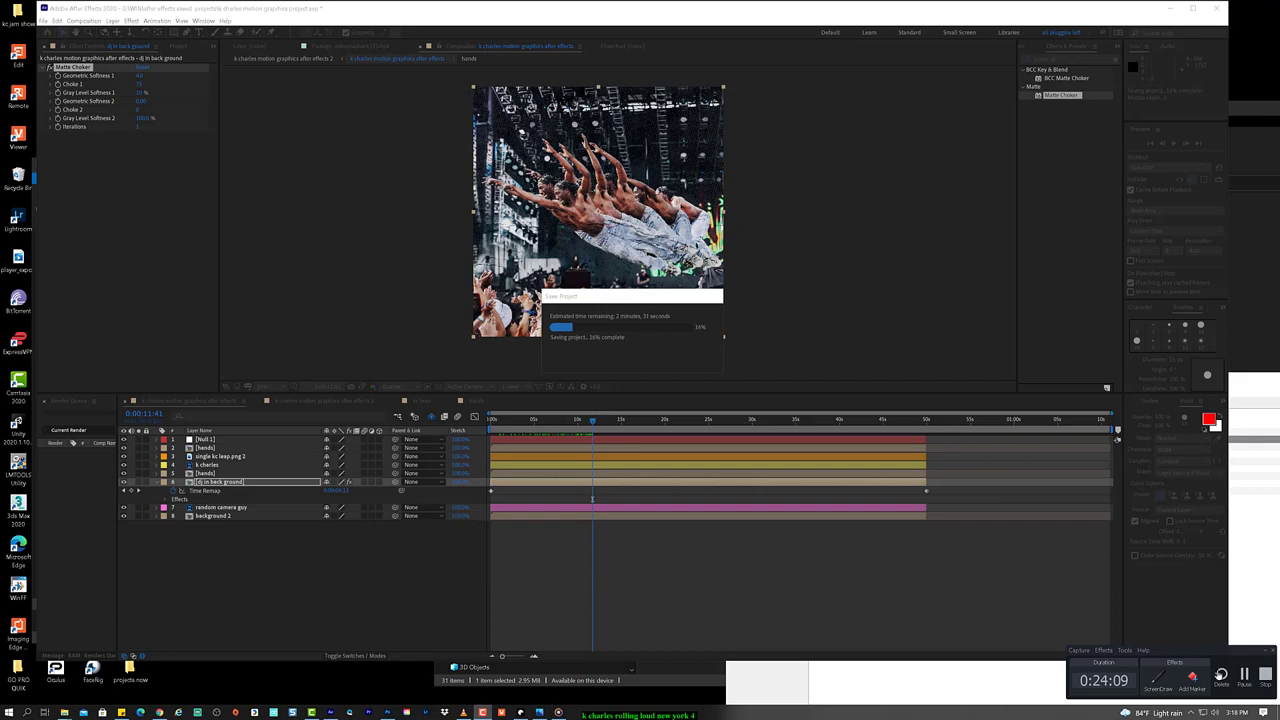
pyautogui.click(1260, 690)
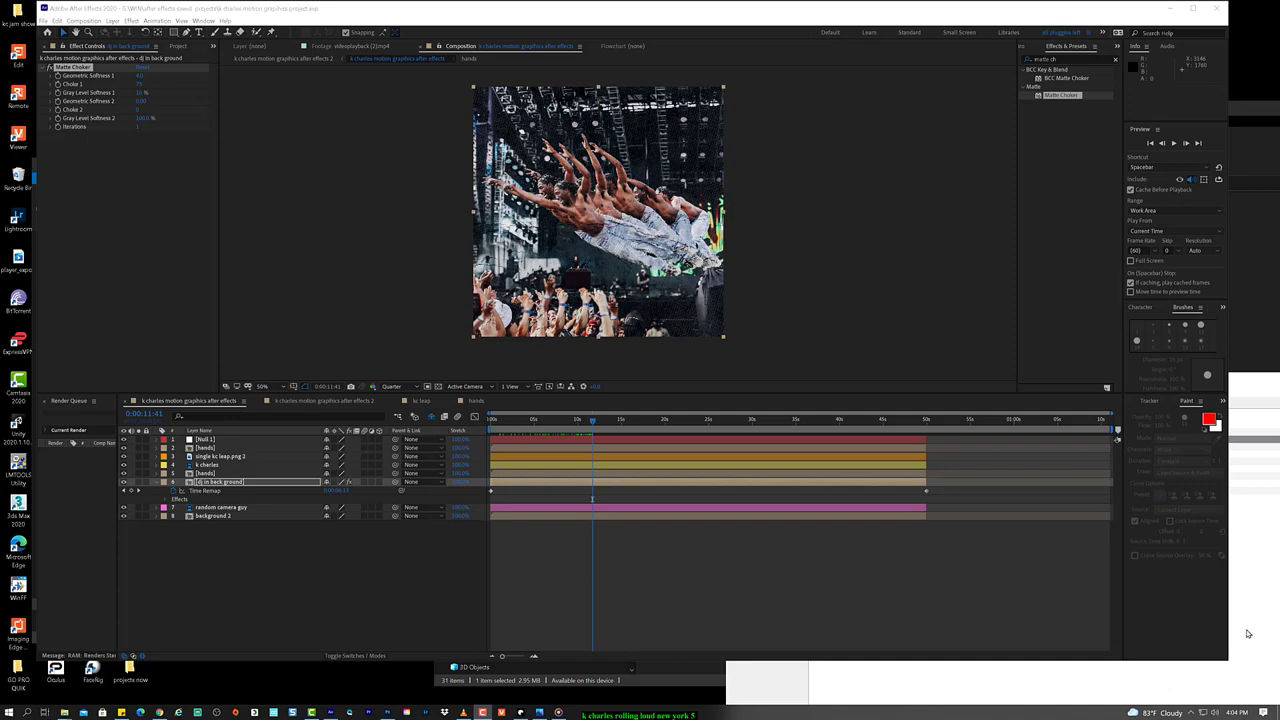
pyautogui.click(546, 418)
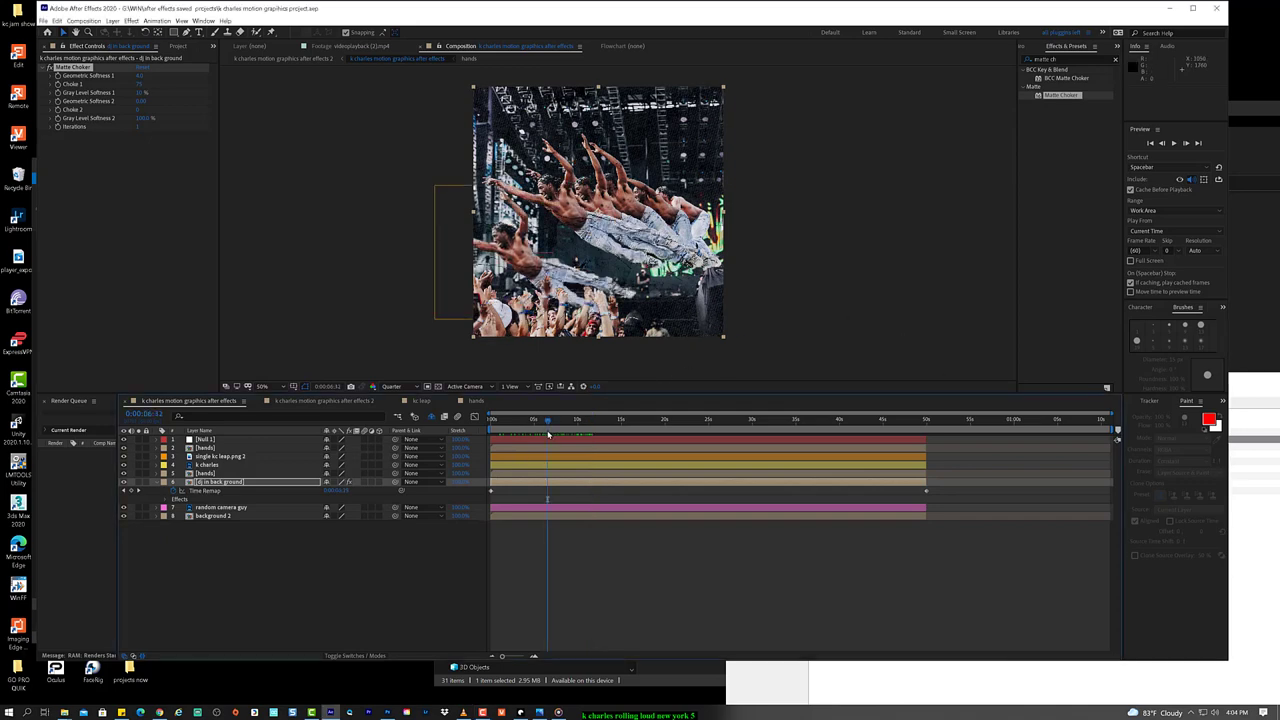
pyautogui.click(520, 418)
pyautogui.press('space')
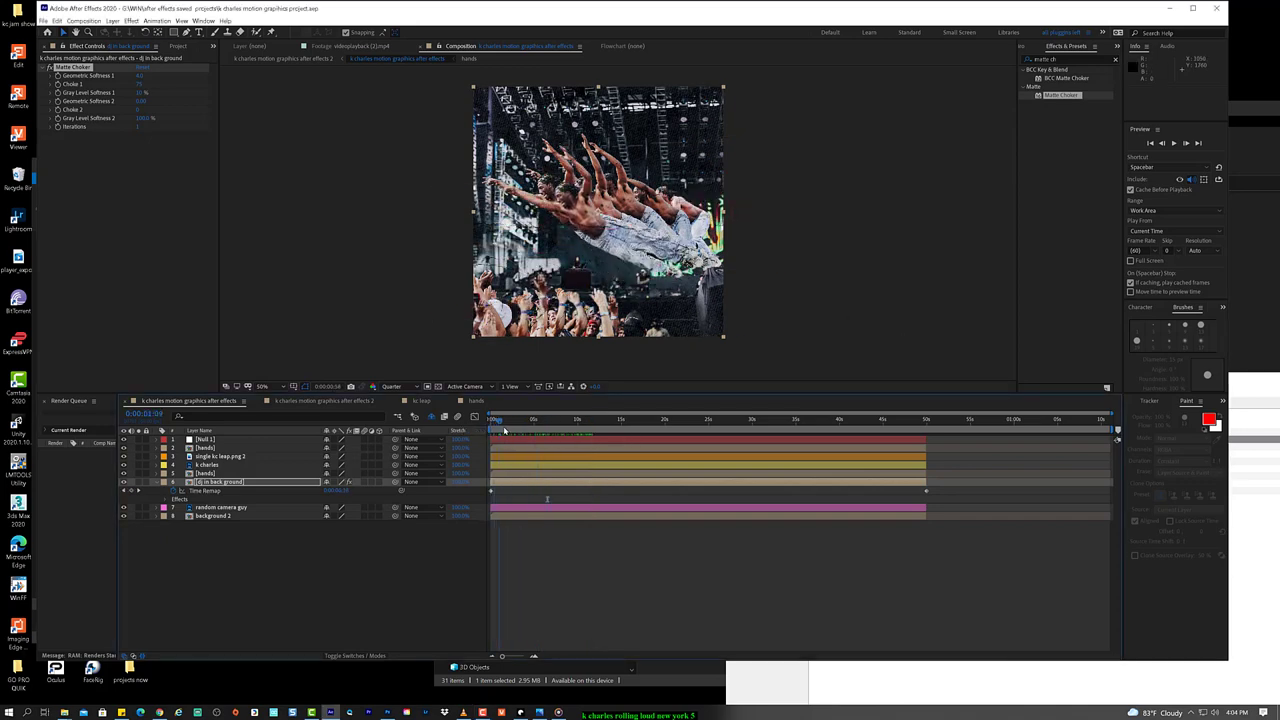
pyautogui.moveTo(531, 425); pyautogui.dragTo(617, 401)
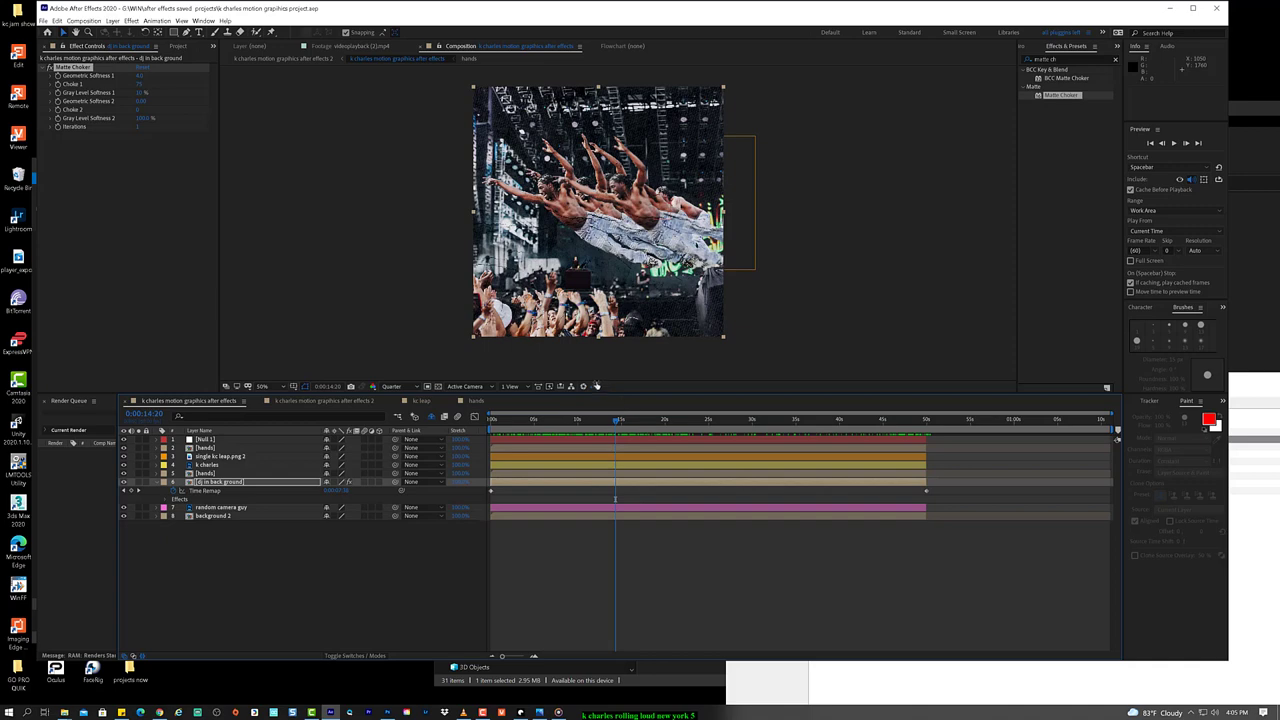
pyautogui.moveTo(64, 712)
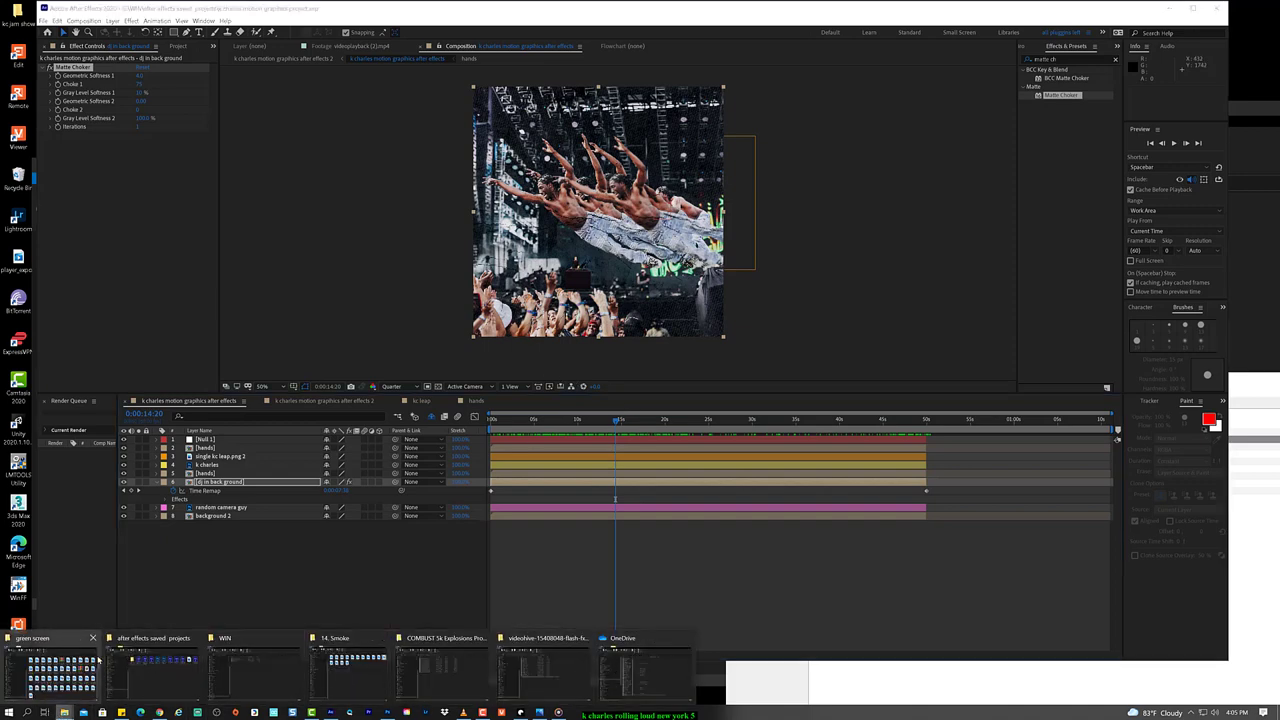
# Step: Inspect the videoplayback (3) and crows flock green screen clips, then go up to Green Screen Vids Assets
pyautogui.click(52, 665)
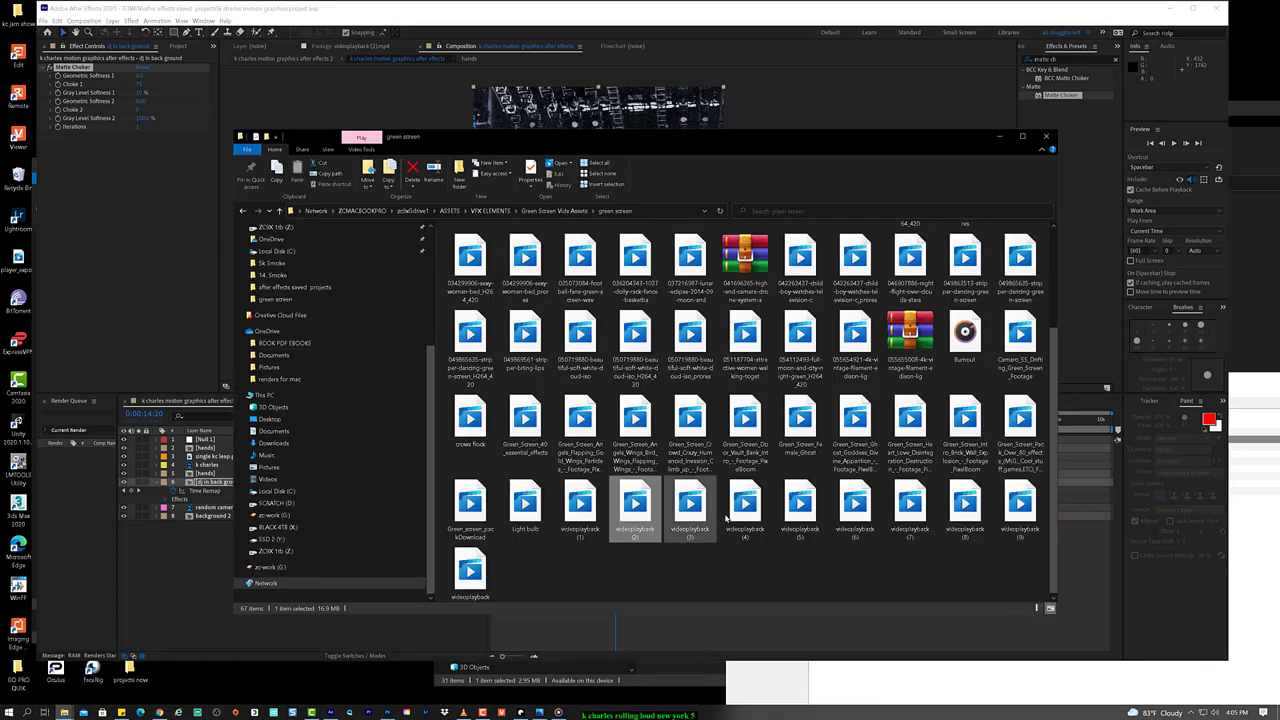
pyautogui.click(692, 512)
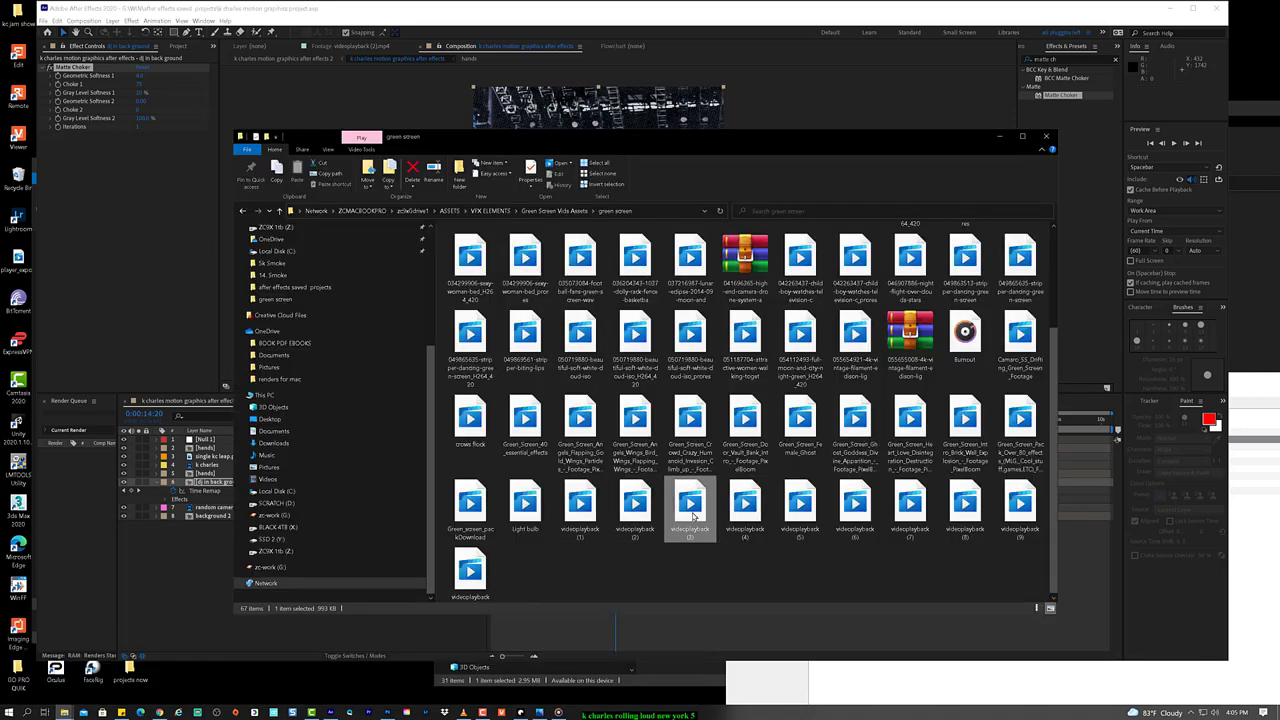
pyautogui.rightClick(694, 514)
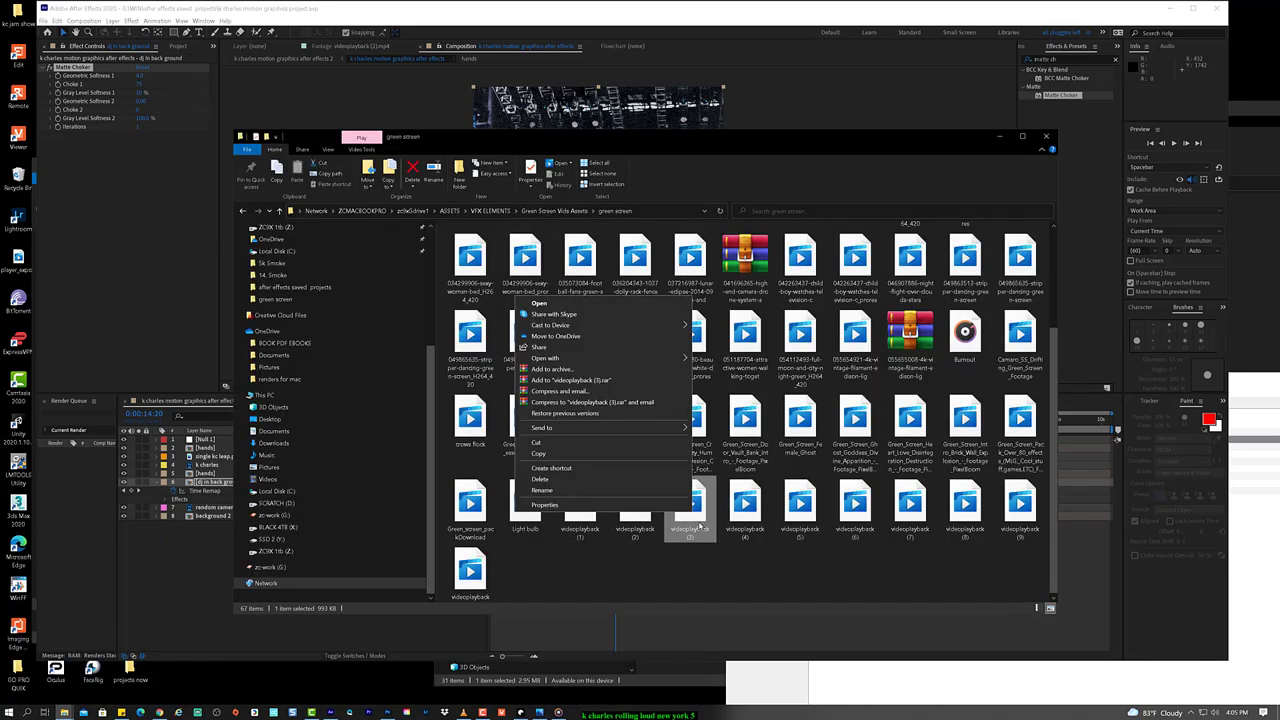
pyautogui.click(746, 567)
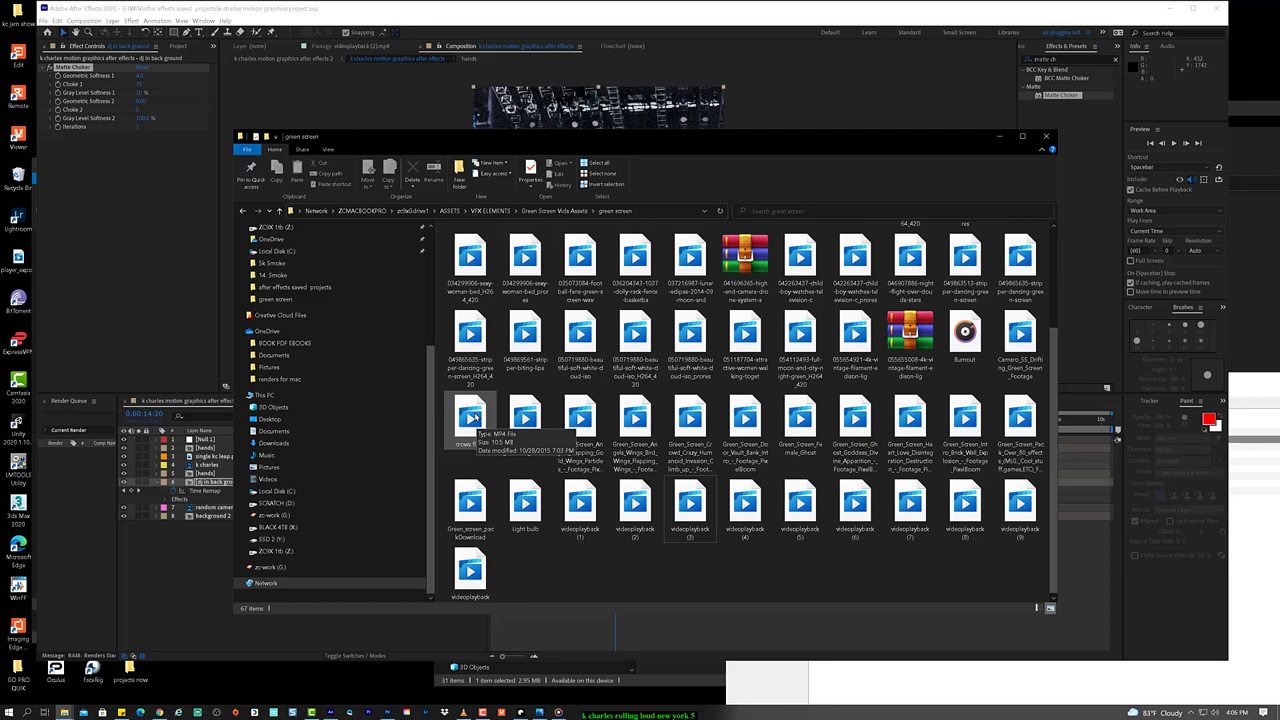
pyautogui.rightClick(476, 417)
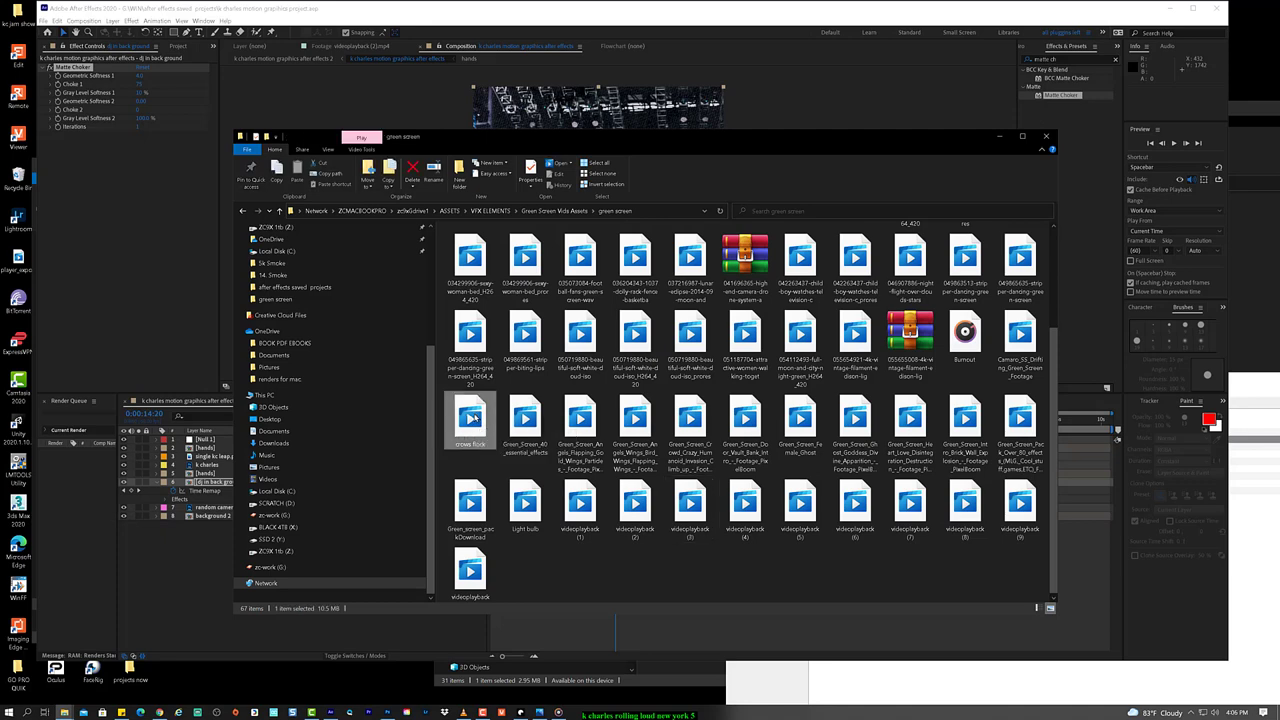
pyautogui.click(539, 577)
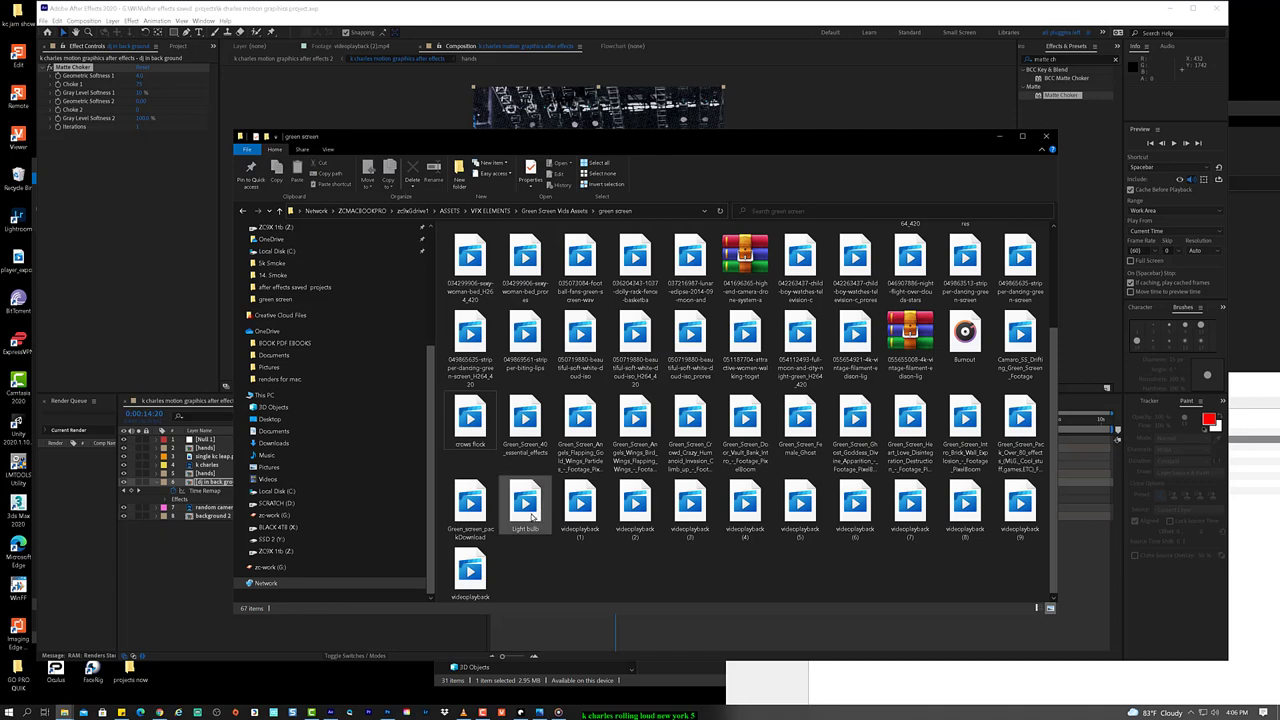
pyautogui.scroll(3, 562, 547)
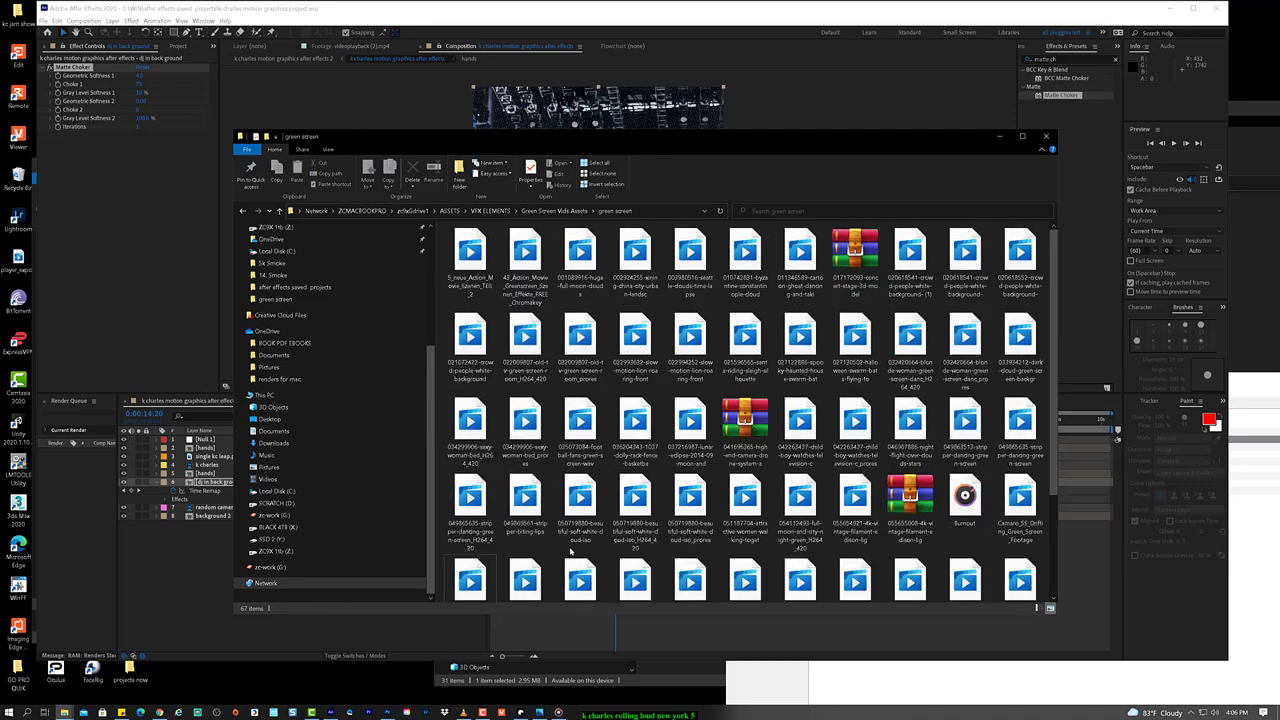
pyautogui.scroll(-3, 562, 547)
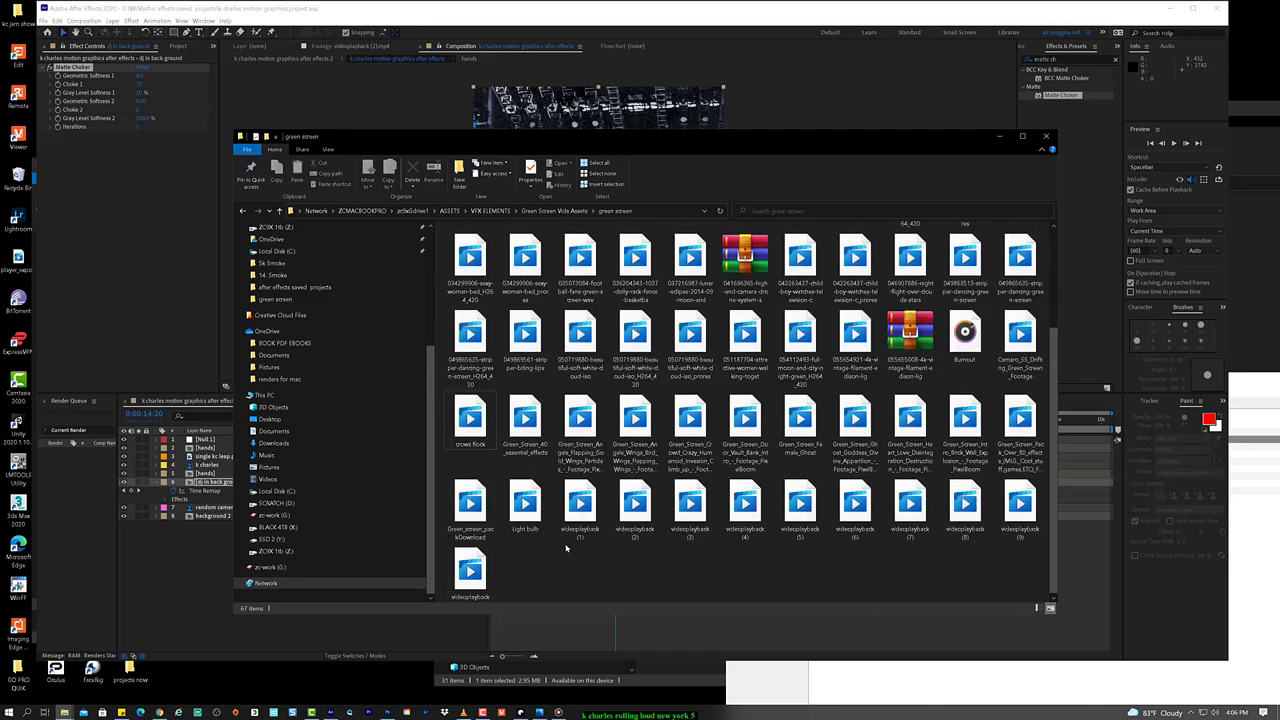
pyautogui.click(572, 211)
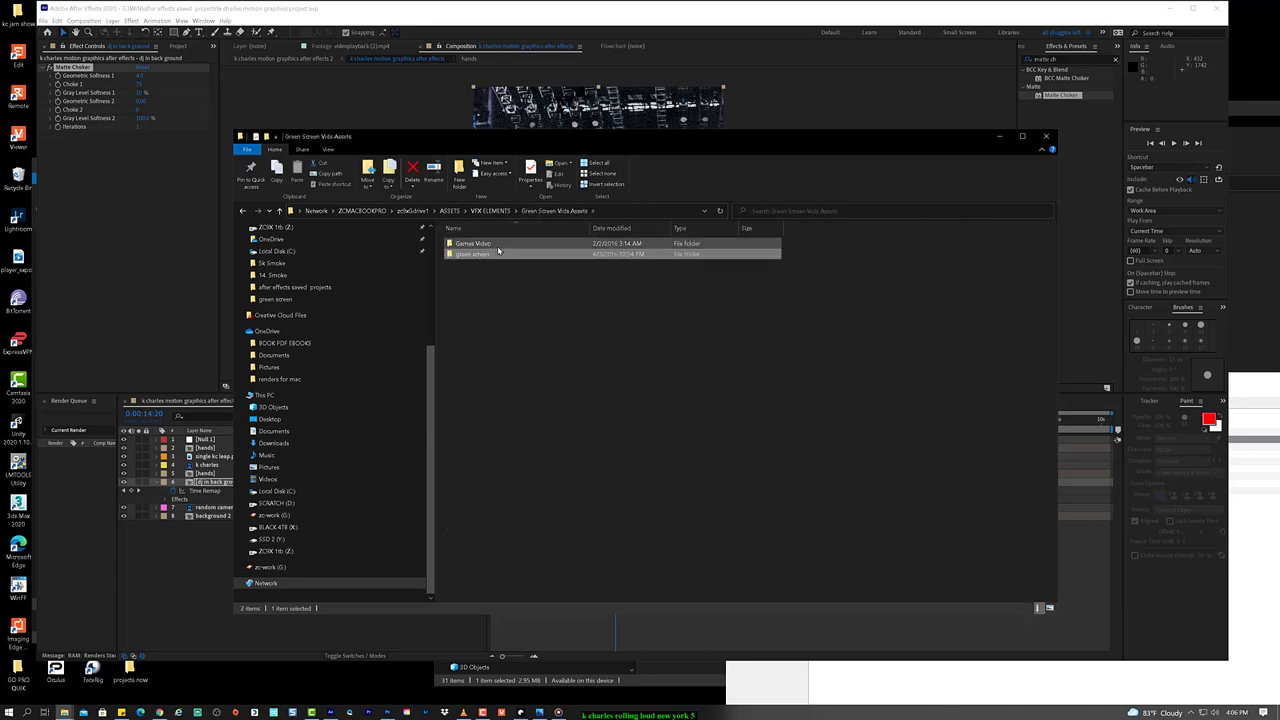
# Step: Open the Games Video folder, then go back up to the VFX ELEMENTS folder
pyautogui.doubleClick(496, 246)
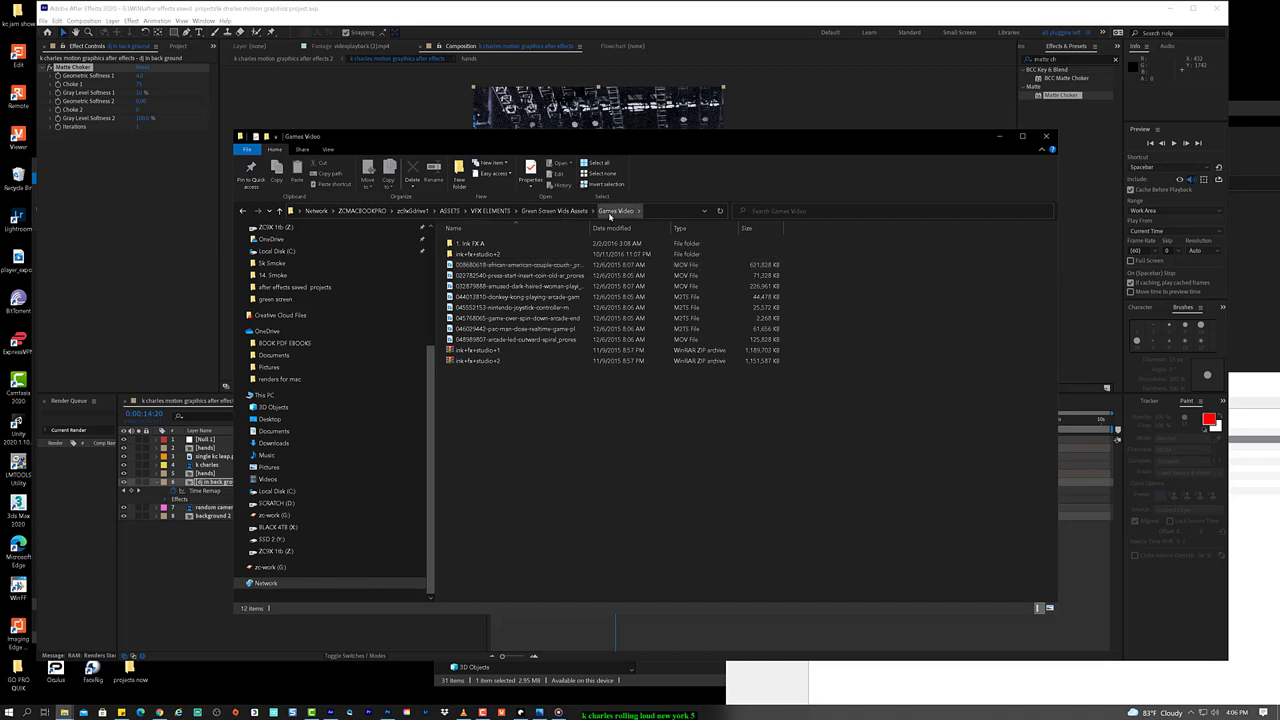
pyautogui.click(558, 211)
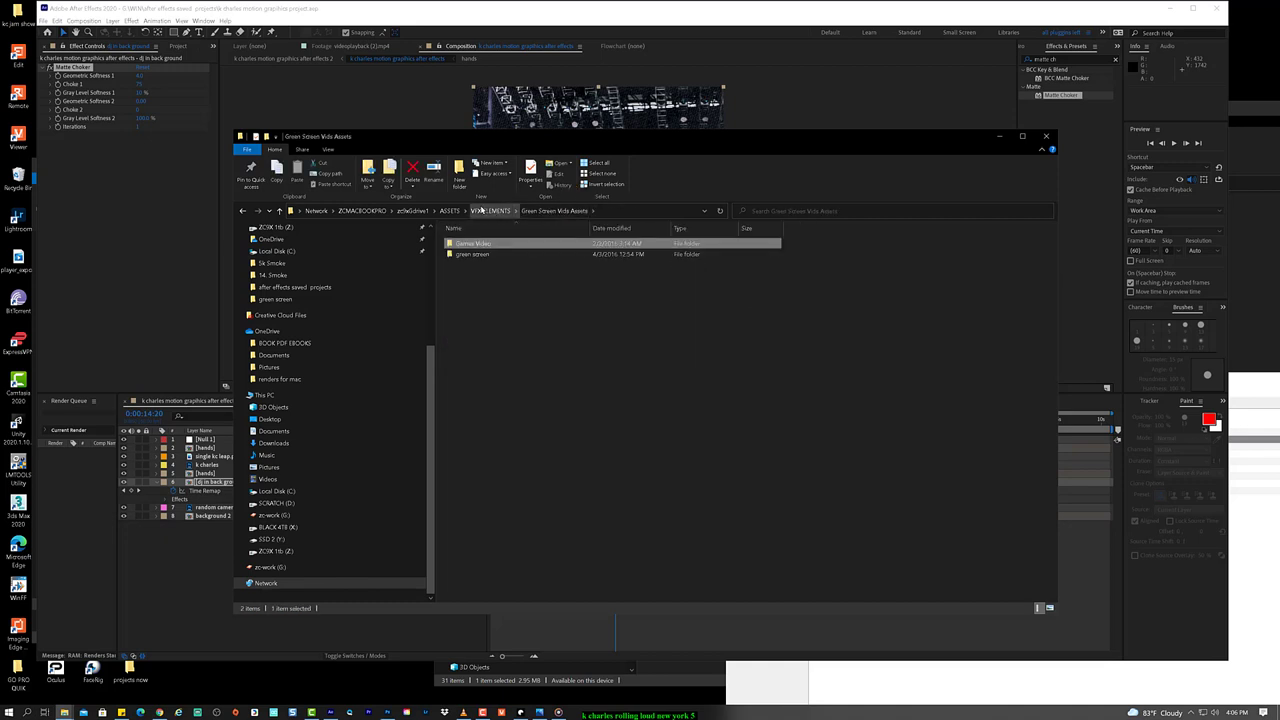
pyautogui.click(480, 211)
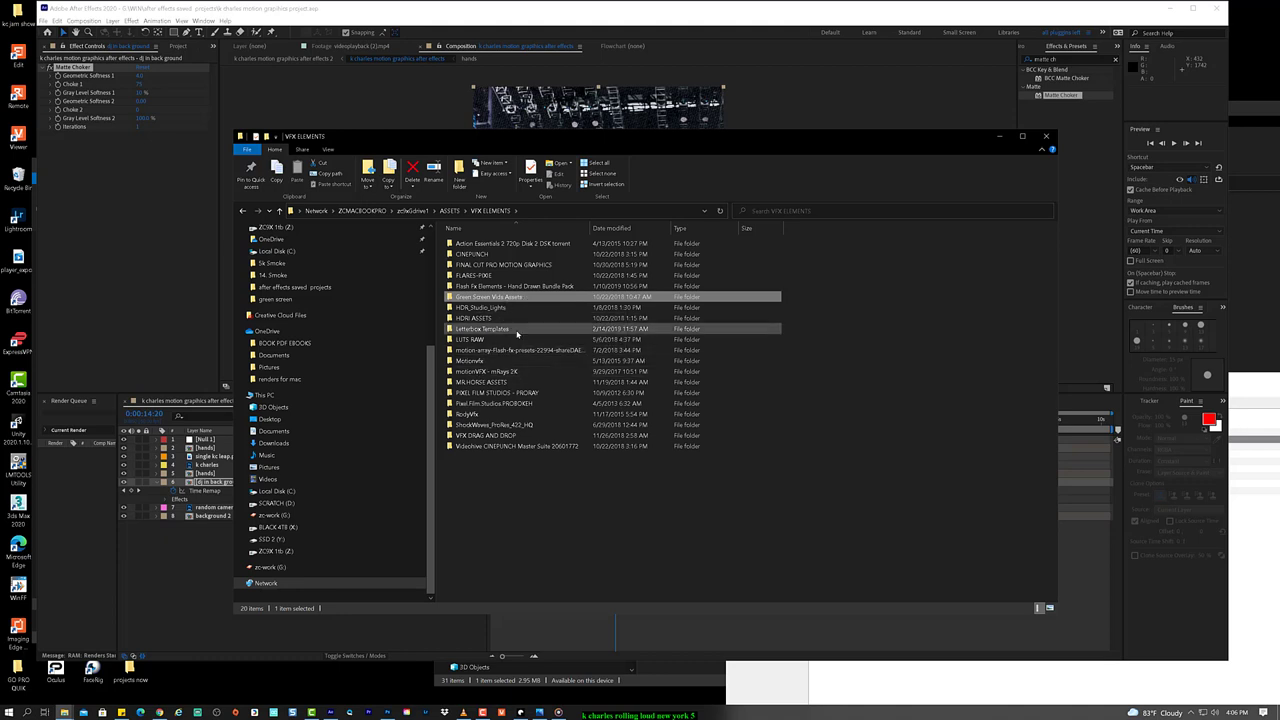
# Step: Browse the Ink FX and Lens FX pack folder, then return to VFX ELEMENTS
pyautogui.doubleClick(570, 413)
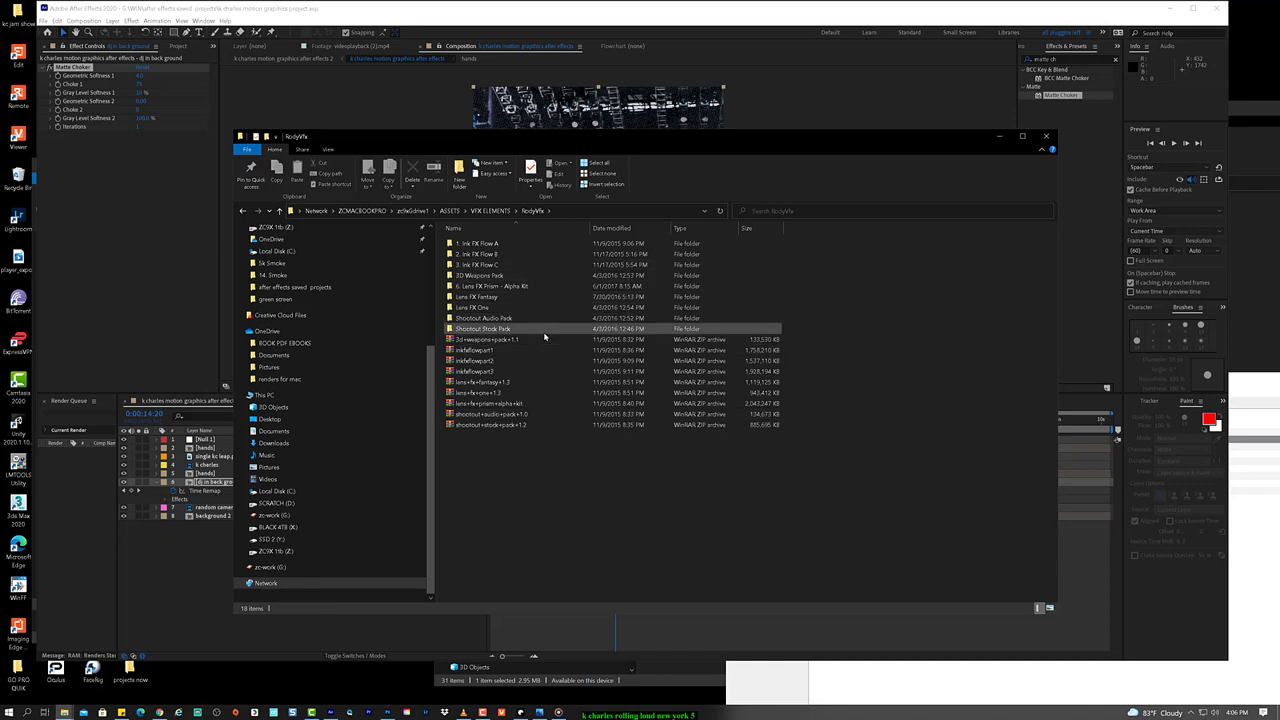
pyautogui.moveTo(524, 318); pyautogui.dragTo(518, 332)
pyautogui.click(501, 243)
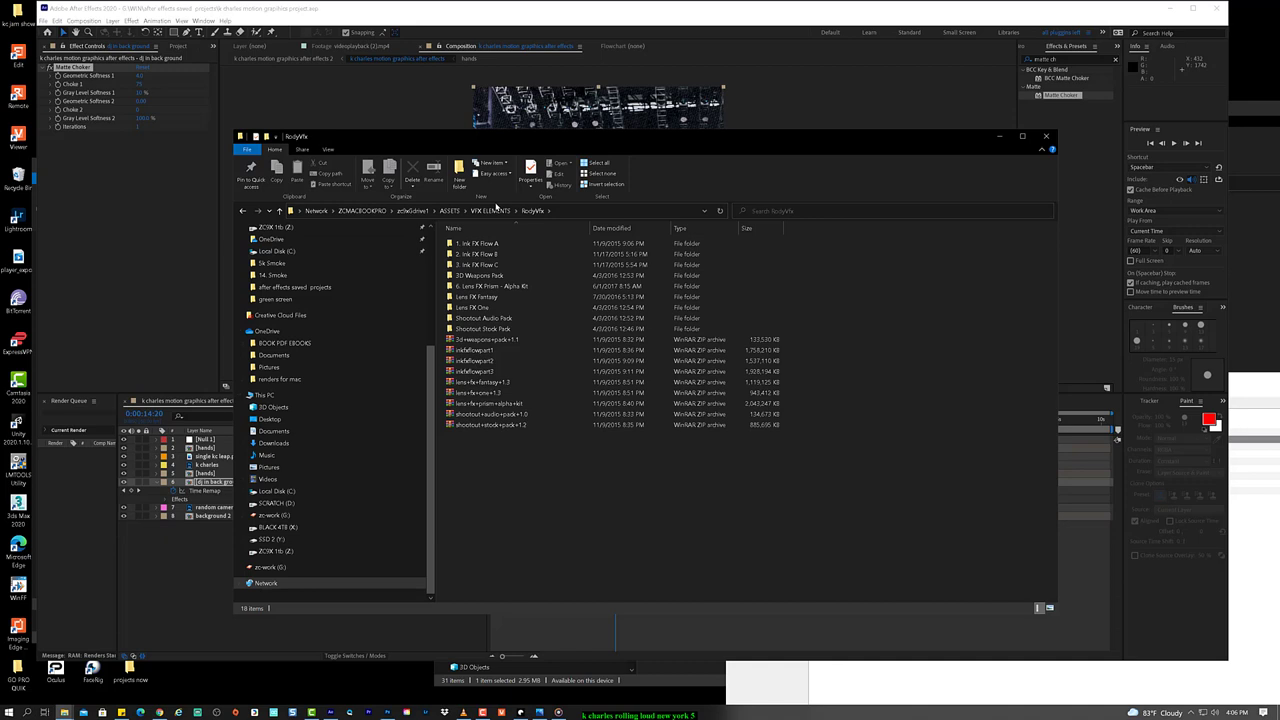
pyautogui.click(492, 213)
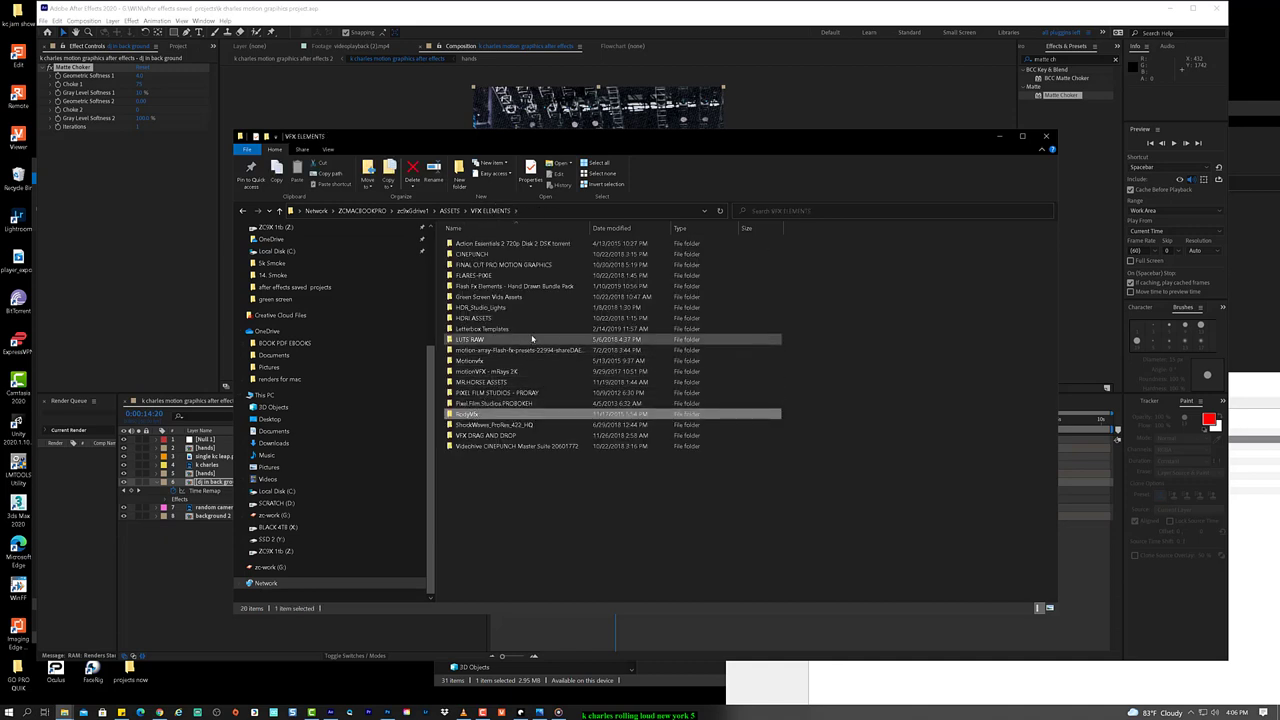
# Step: Go into FLARES-PIXIE > DJ FLARES SAMPLES and play the Sensor Leak 6 clip
pyautogui.doubleClick(586, 275)
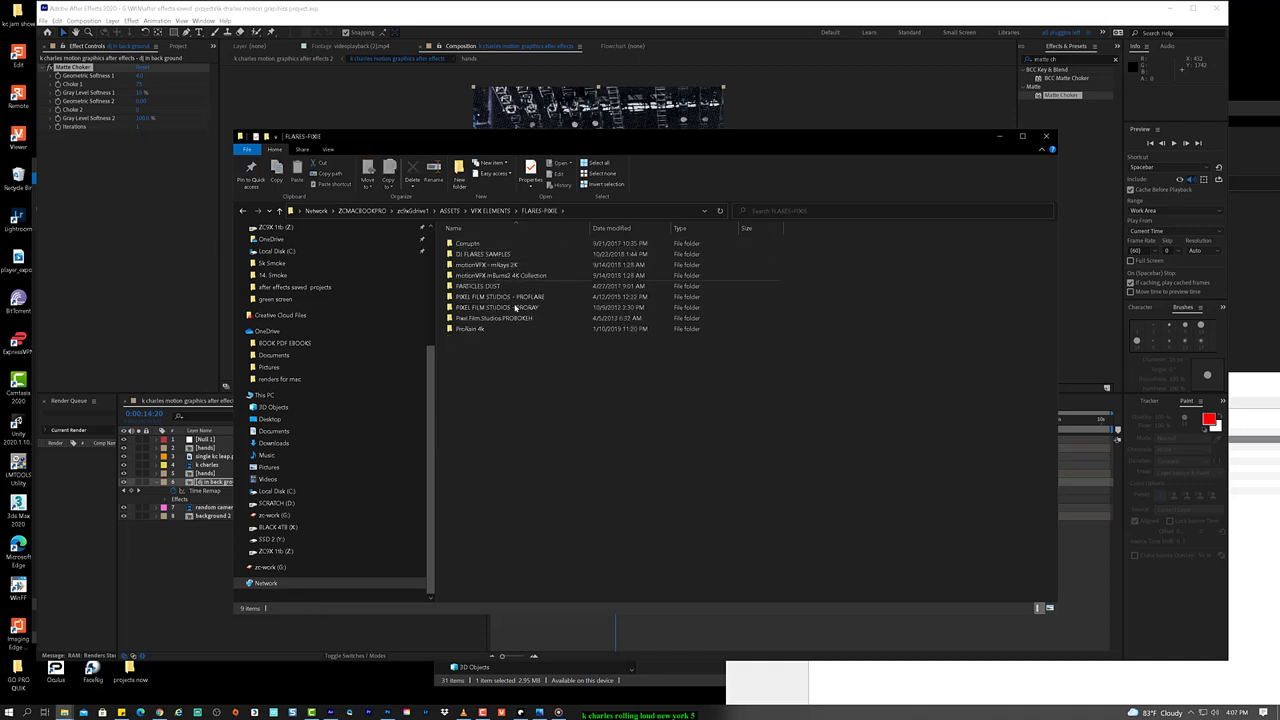
pyautogui.doubleClick(537, 255)
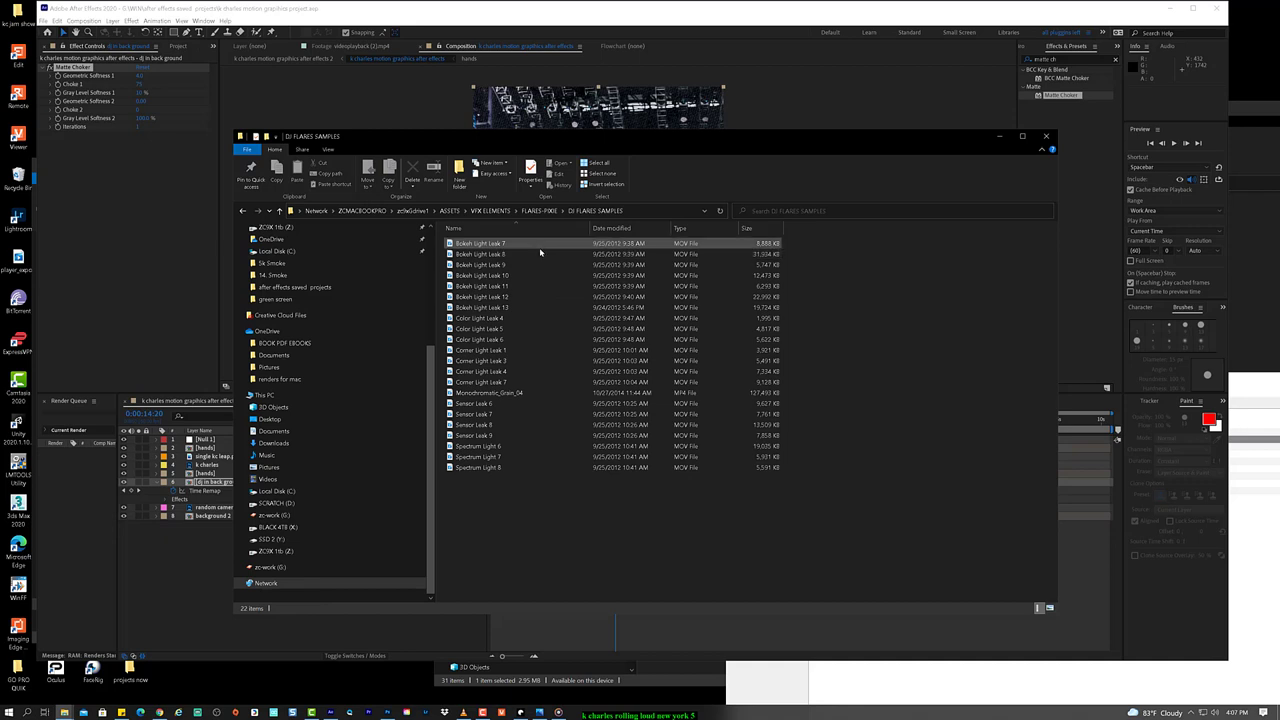
pyautogui.click(522, 404)
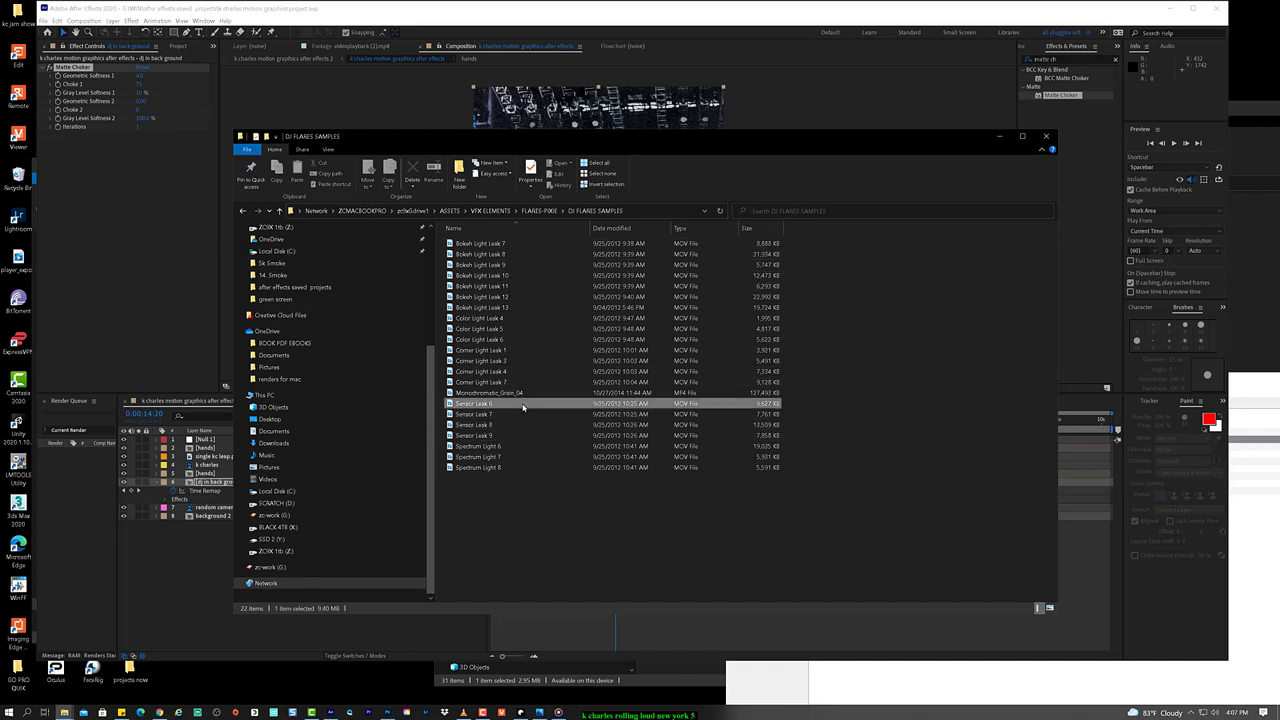
pyautogui.doubleClick(522, 405)
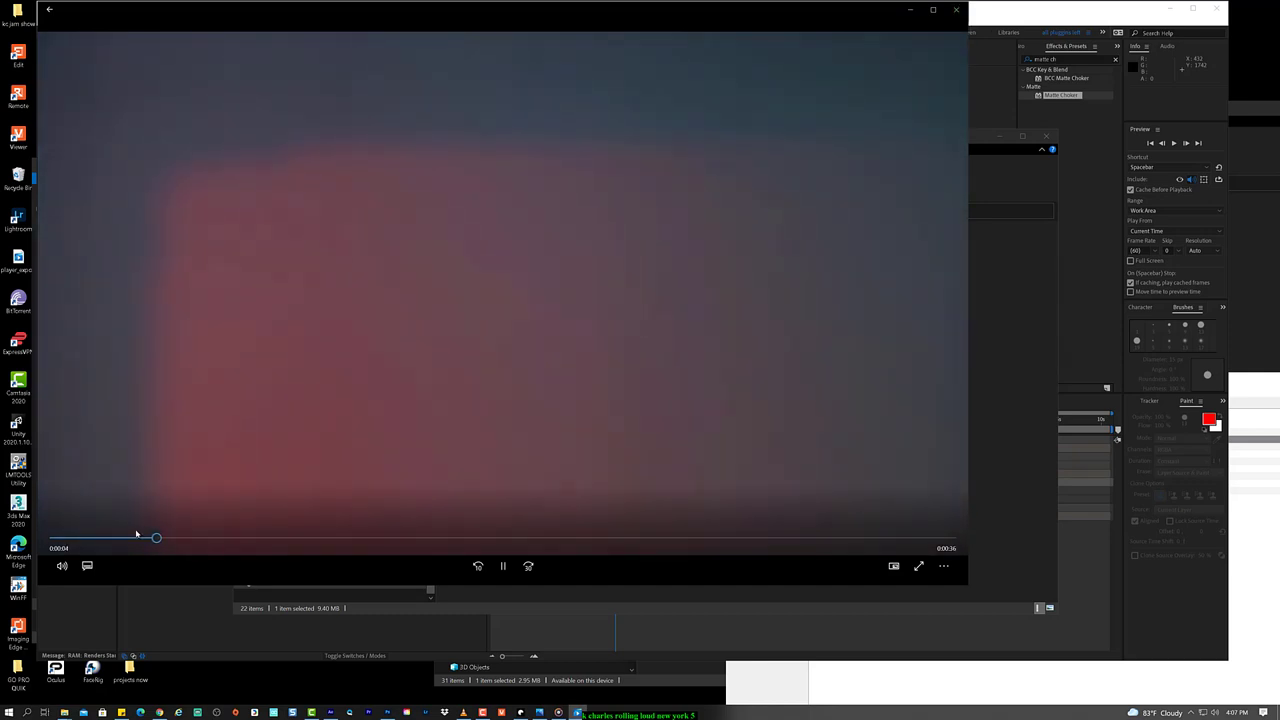
# Step: Scrub Sensor Leak 6 to about 25 seconds, then preview Sensor Leak 9 and close the player
pyautogui.moveTo(156, 538); pyautogui.dragTo(628, 538)
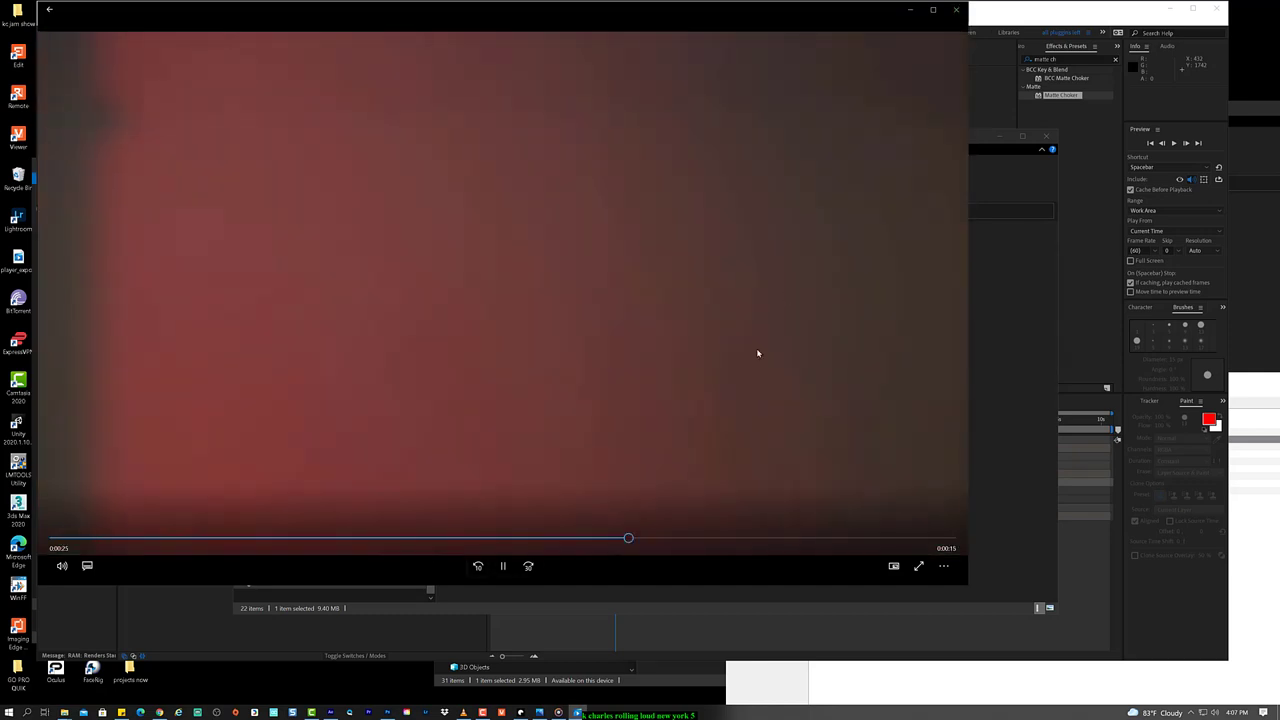
pyautogui.click(957, 12)
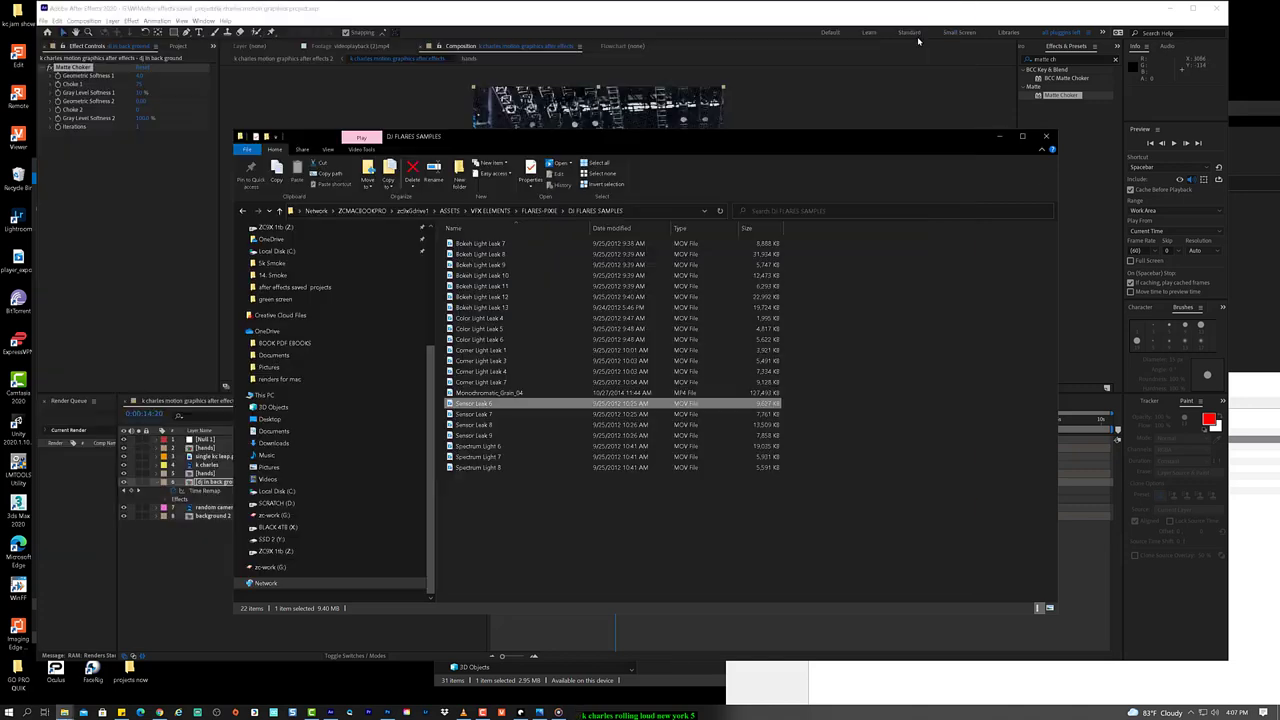
pyautogui.click(484, 438)
pyautogui.doubleClick(489, 407)
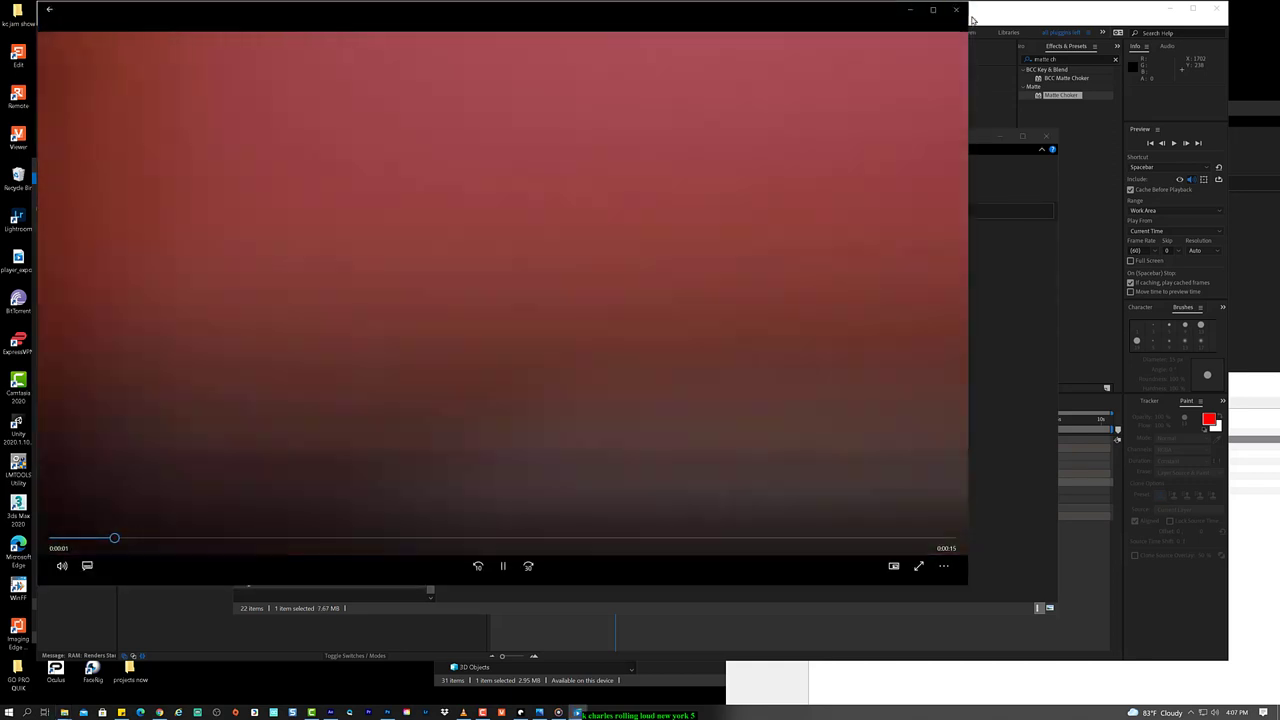
pyautogui.click(957, 10)
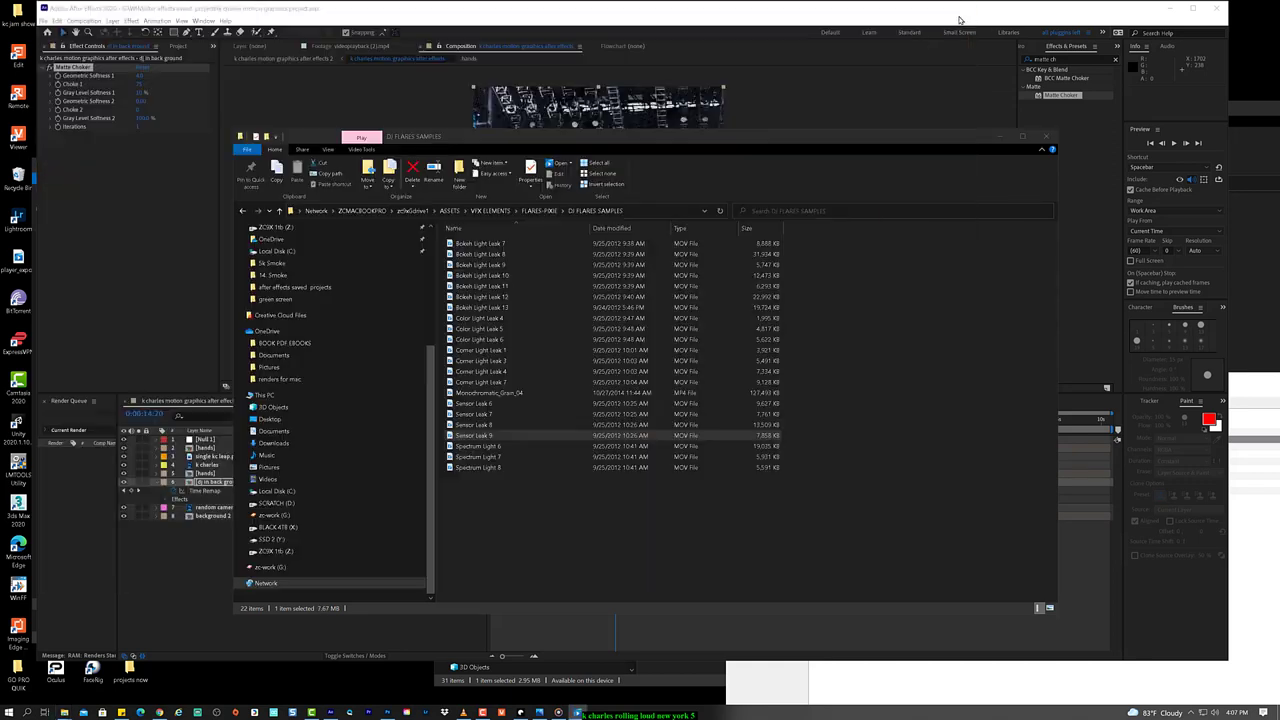
# Step: Browse VFX ELEMENTS, peeking into Final Cut Pro Motion Graphics and Action Essentials 2, then return to ASSETS
pyautogui.click(281, 211)
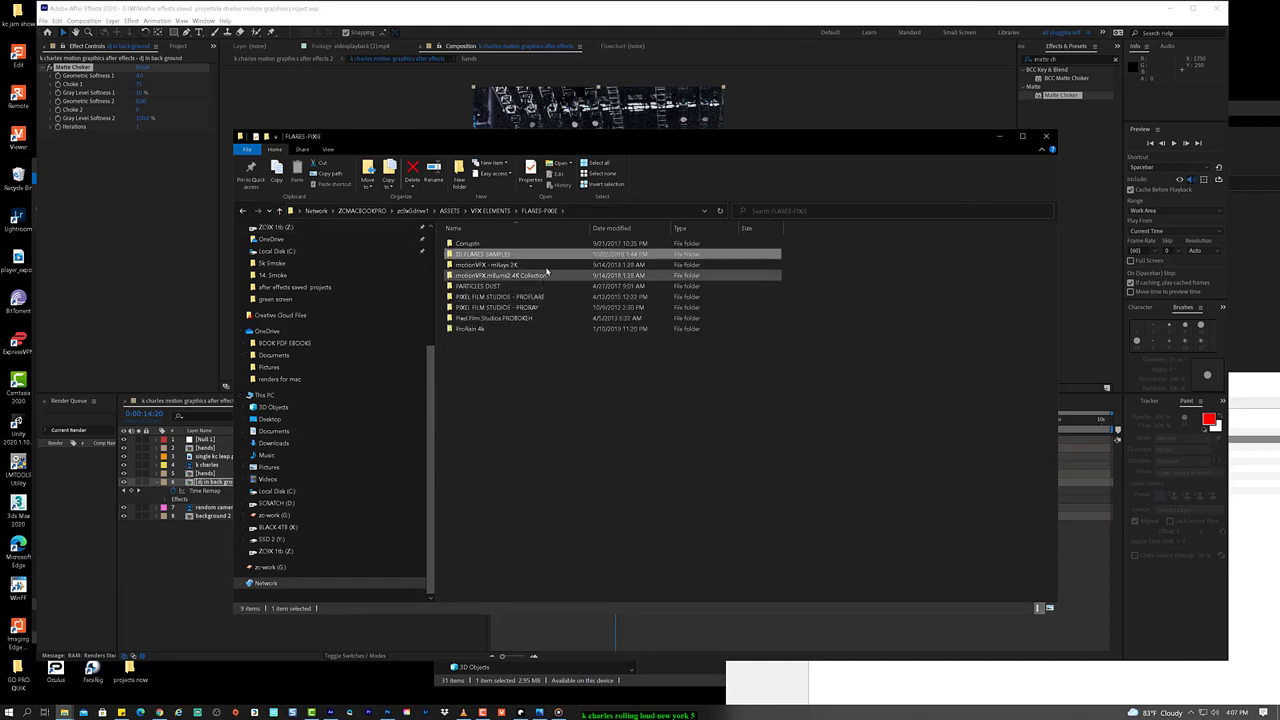
pyautogui.click(512, 319)
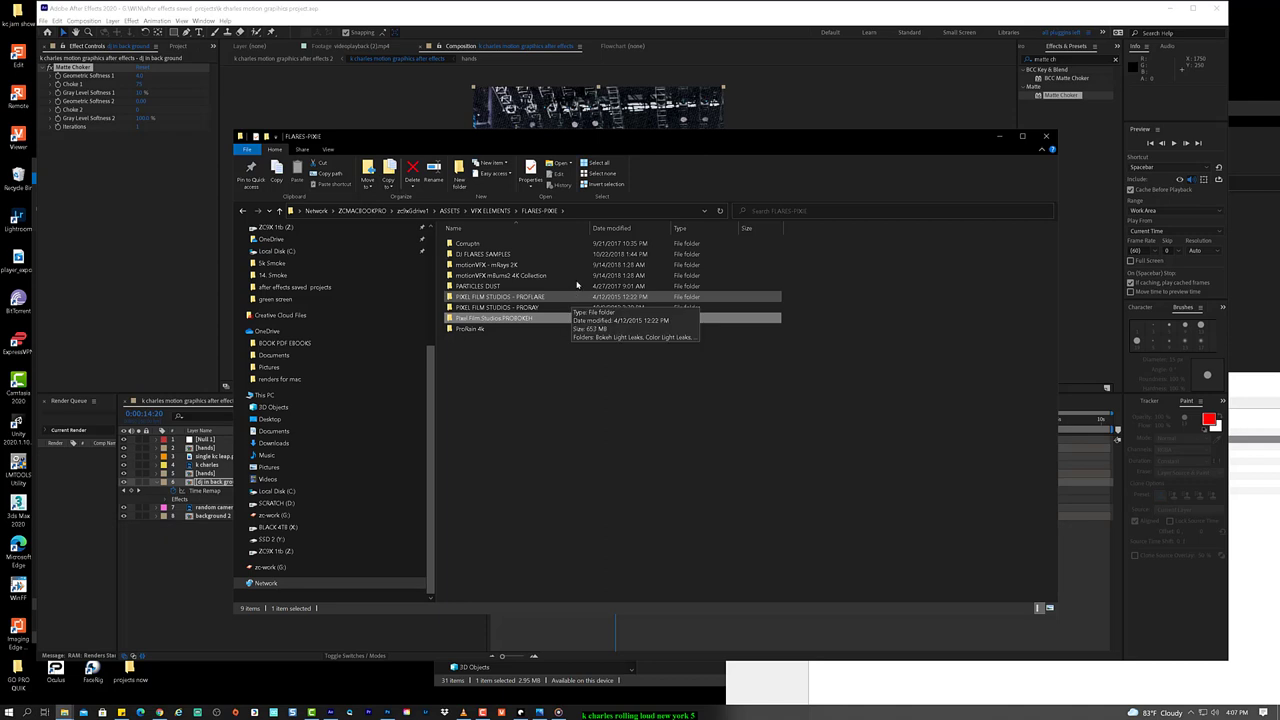
pyautogui.click(500, 211)
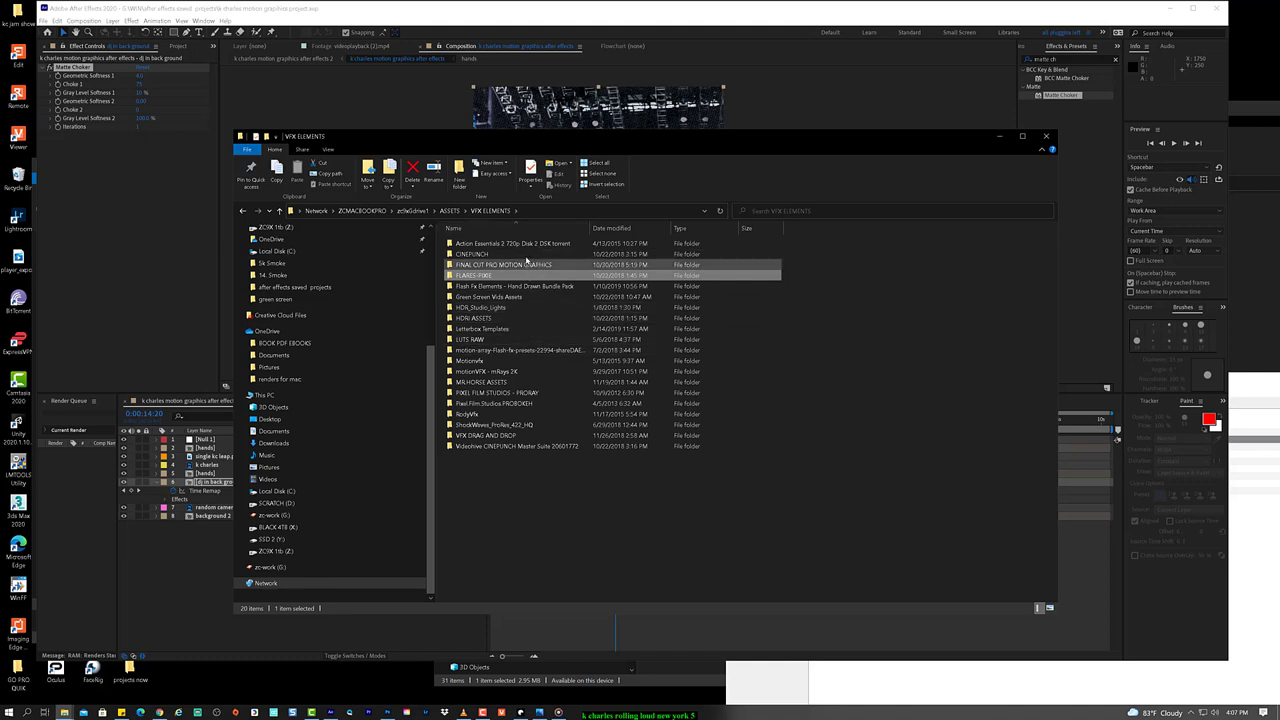
pyautogui.doubleClick(527, 262)
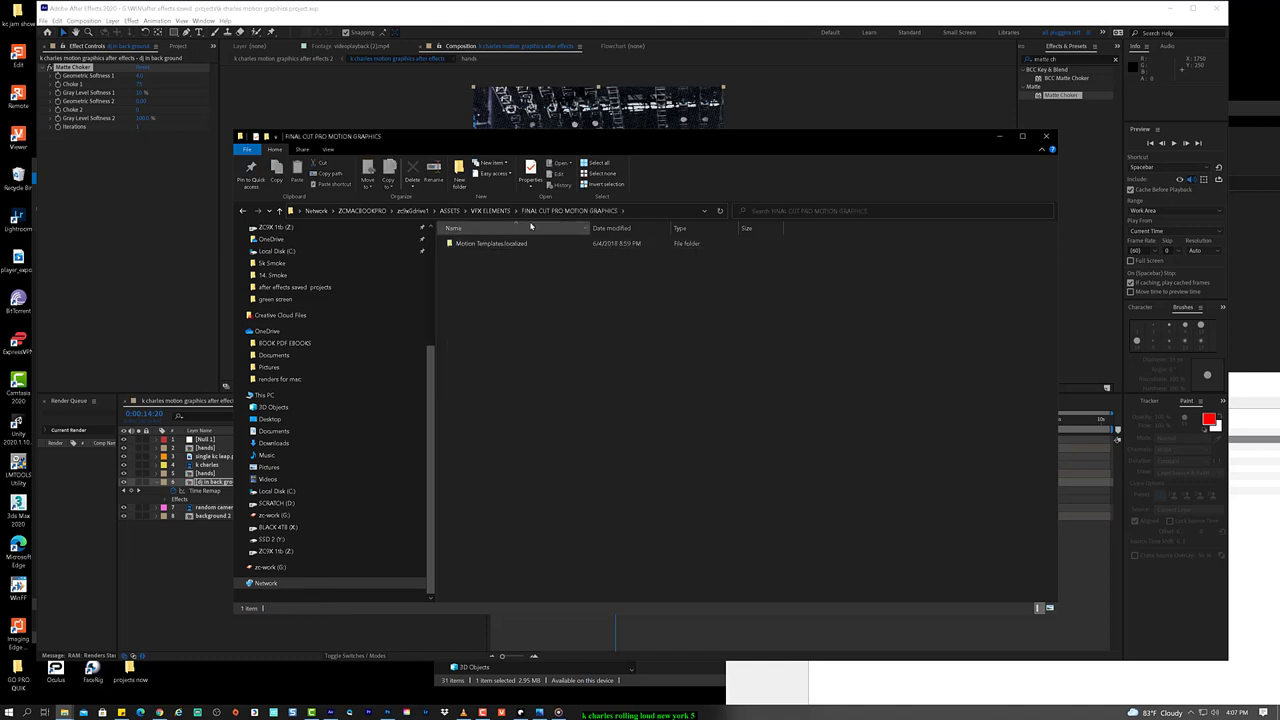
pyautogui.click(501, 212)
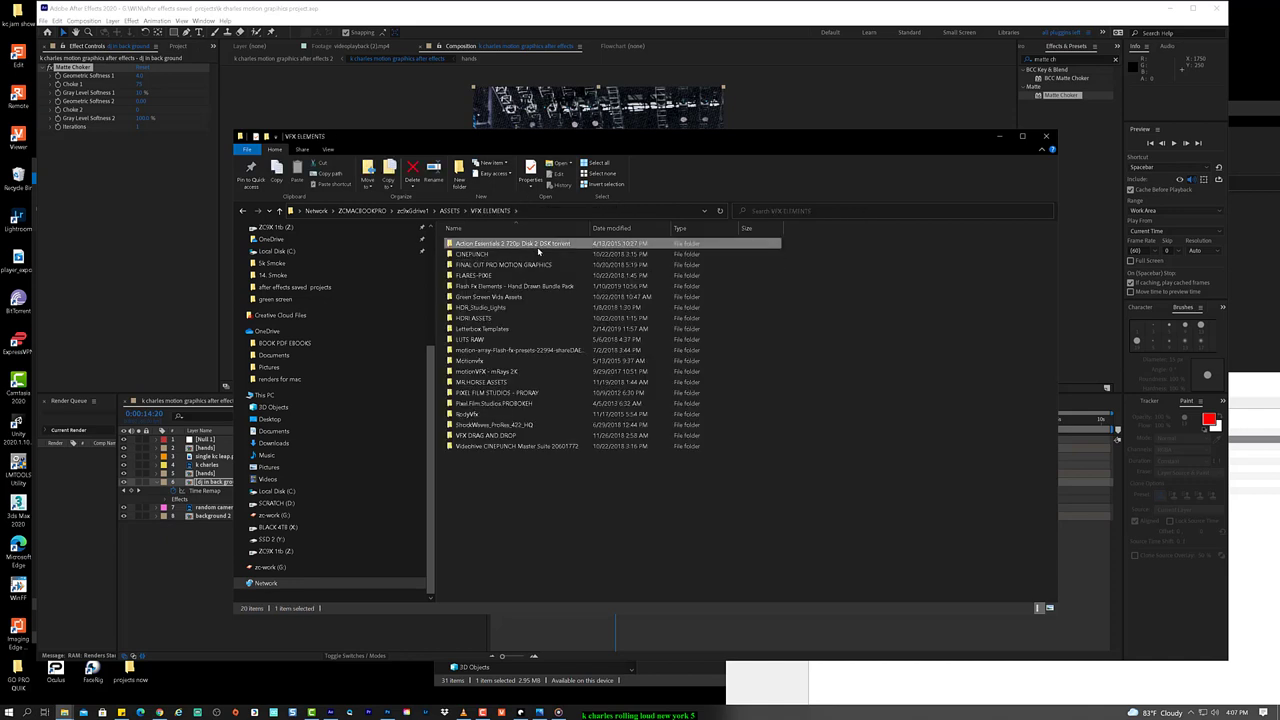
pyautogui.doubleClick(520, 243)
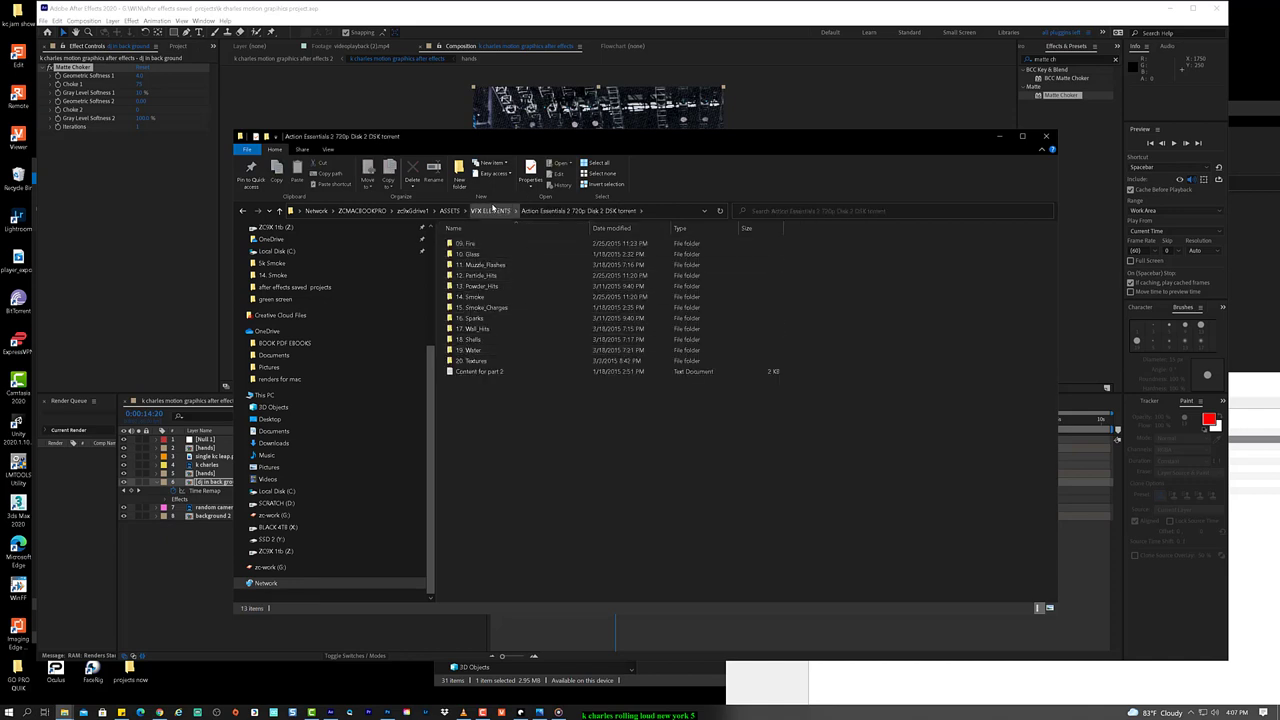
pyautogui.click(449, 211)
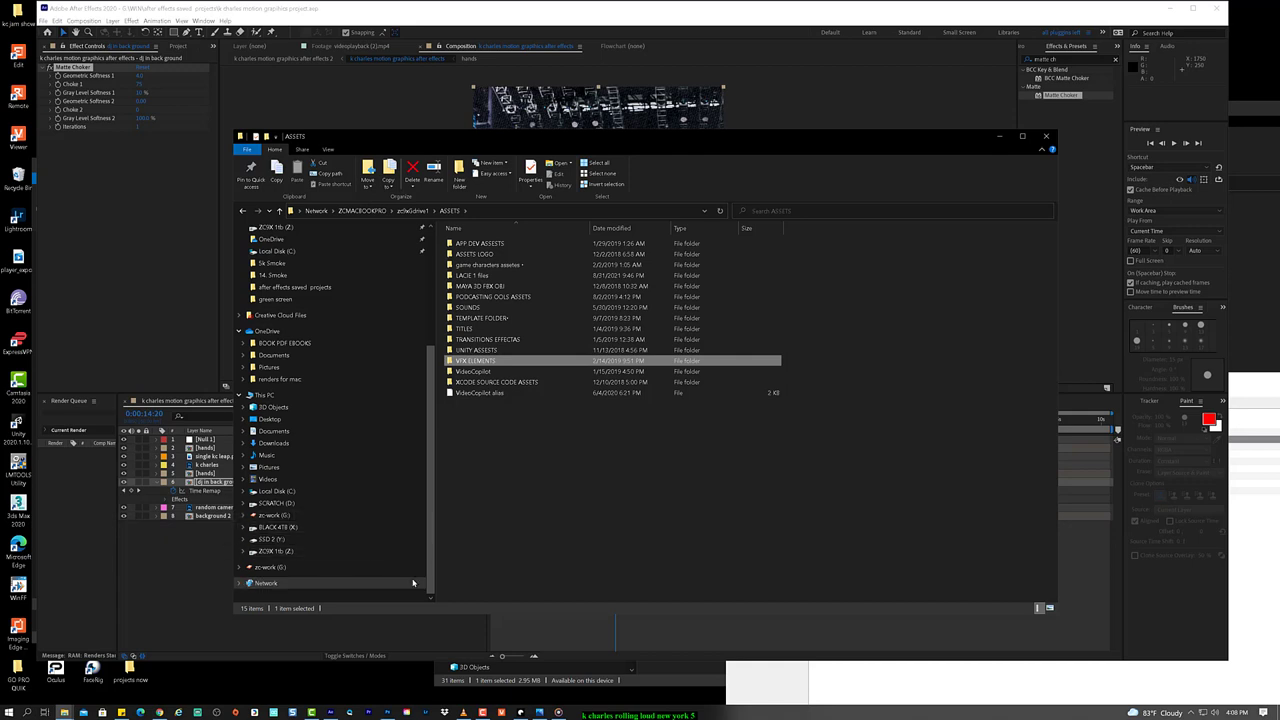
# Step: Browse the MacBook's shared folders, checking g-utilities 1, ASSETS LIBRARY BACKUP and temp upload
pyautogui.scroll(4, 296, 263)
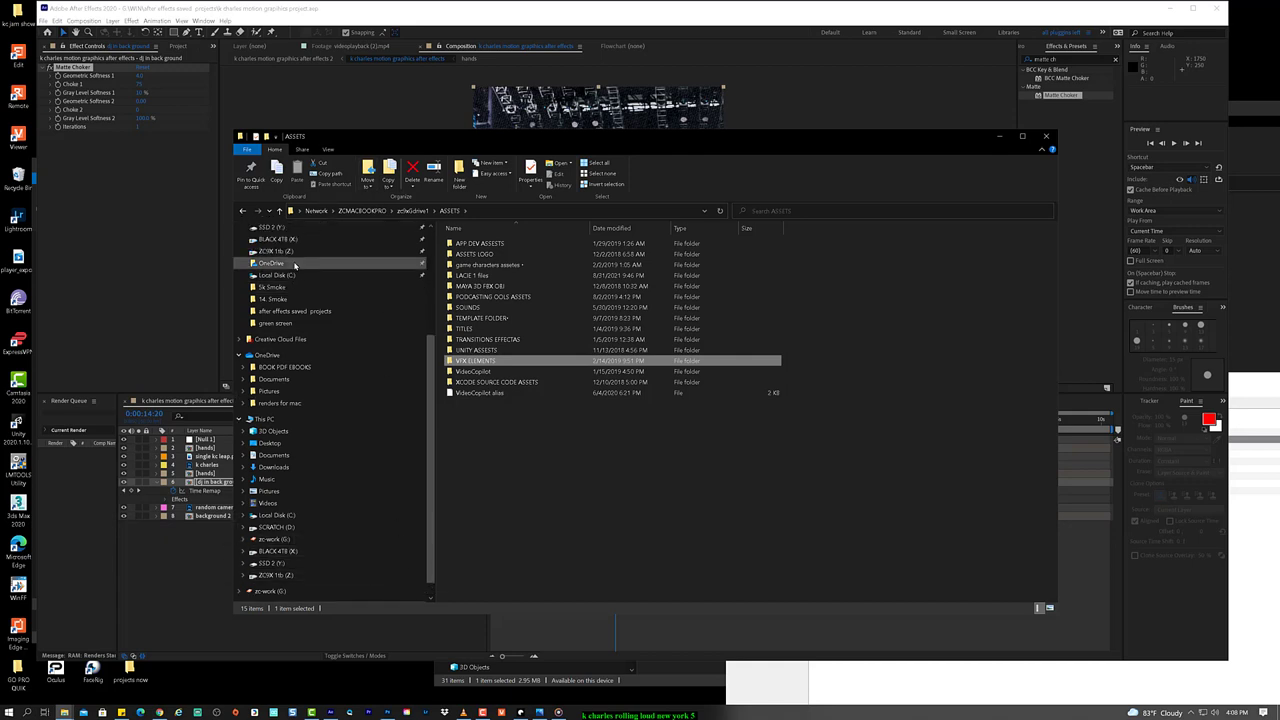
pyautogui.scroll(2, 331, 351)
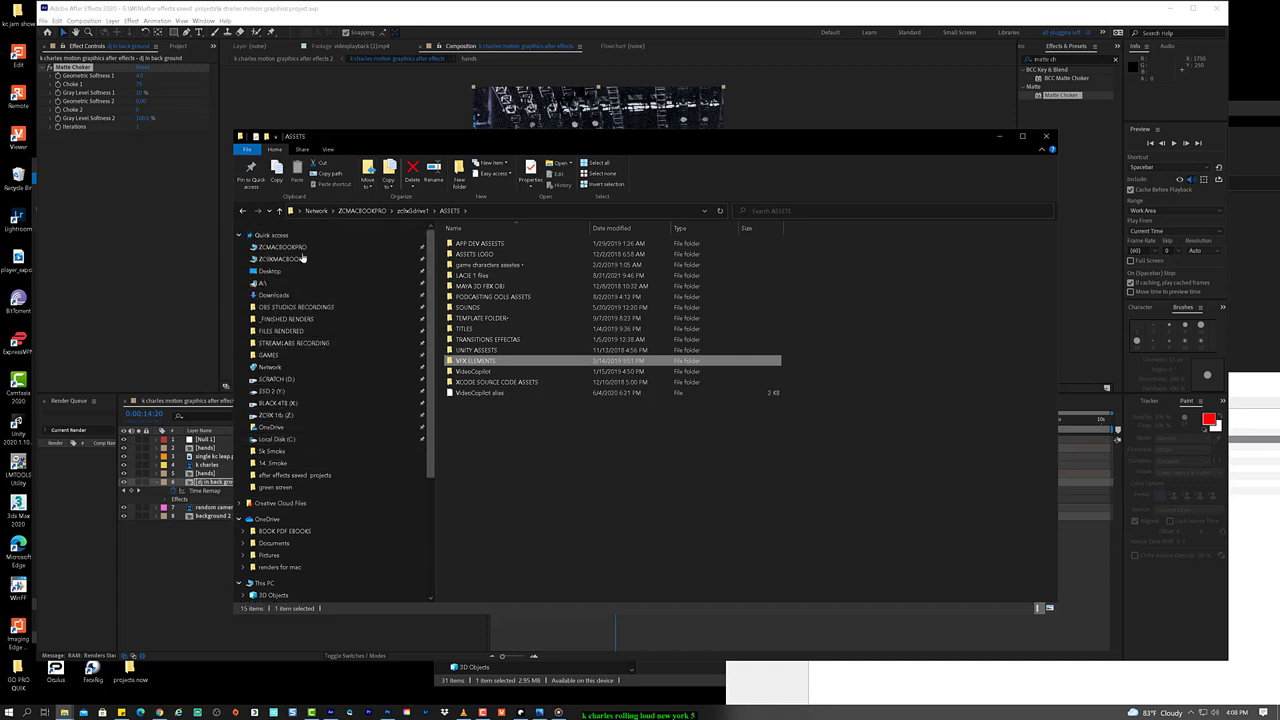
pyautogui.click(310, 248)
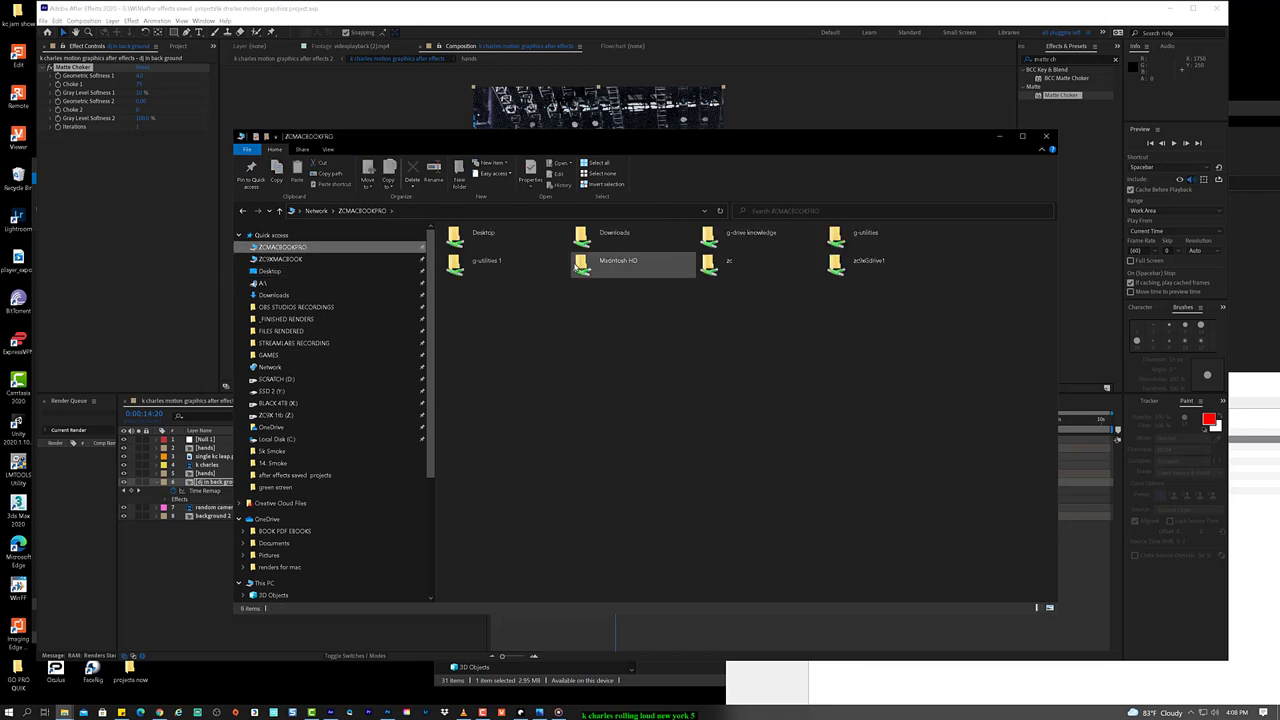
pyautogui.click(512, 268)
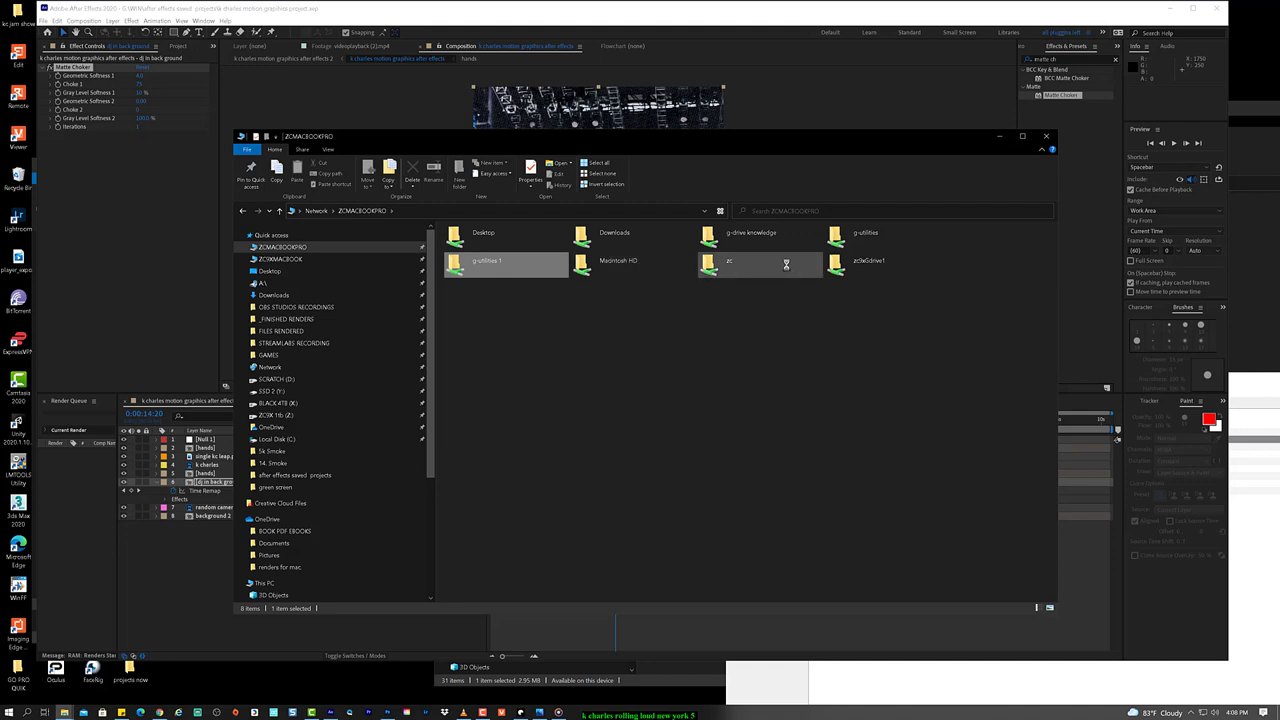
pyautogui.click(719, 210)
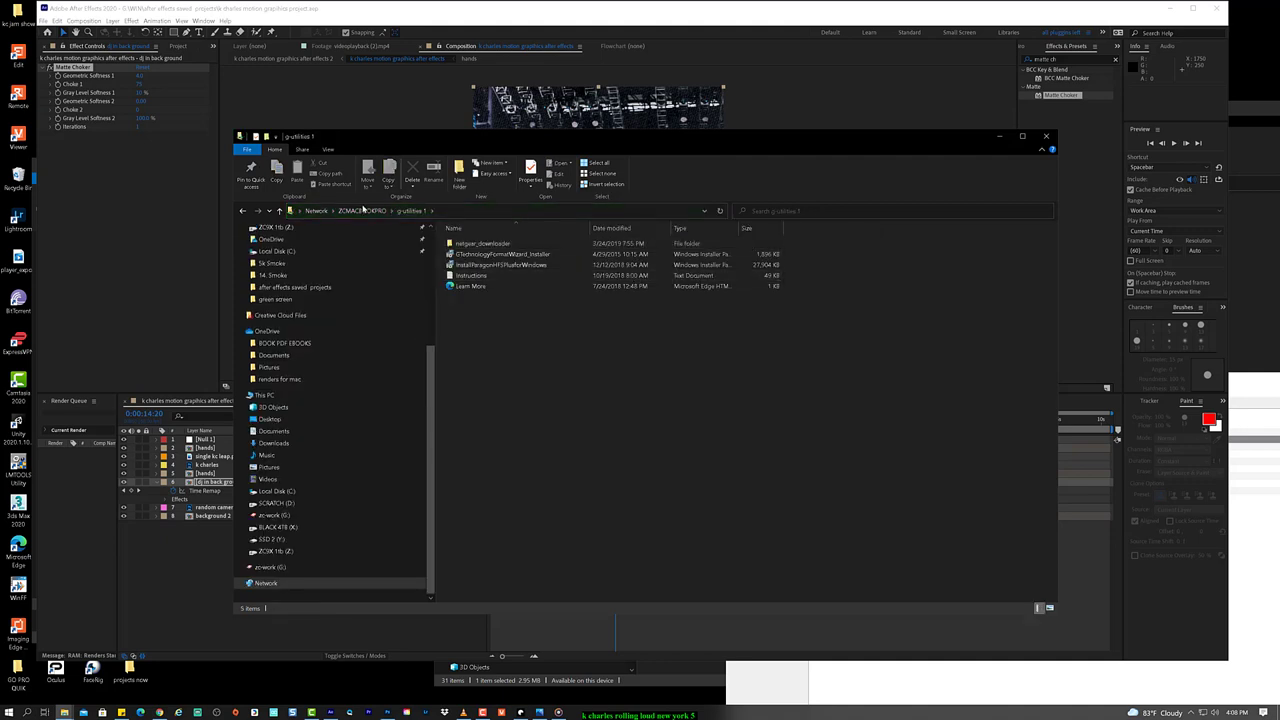
pyautogui.click(360, 211)
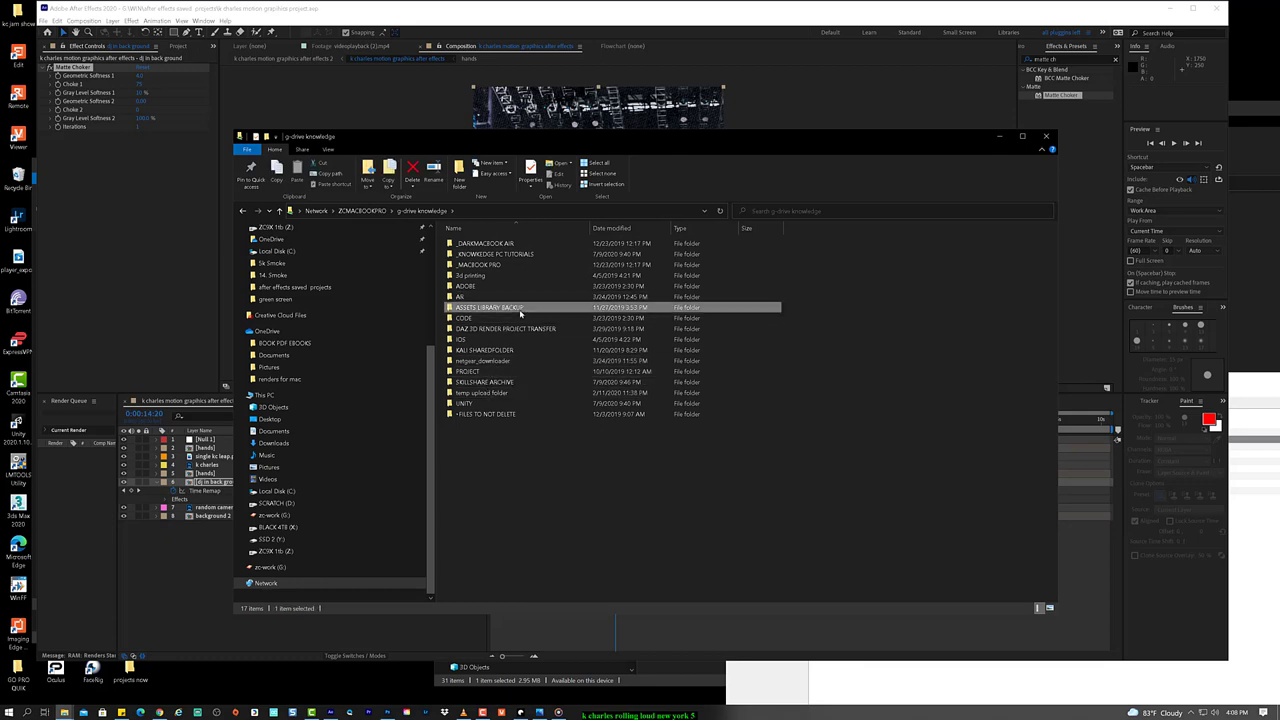
pyautogui.doubleClick(518, 308)
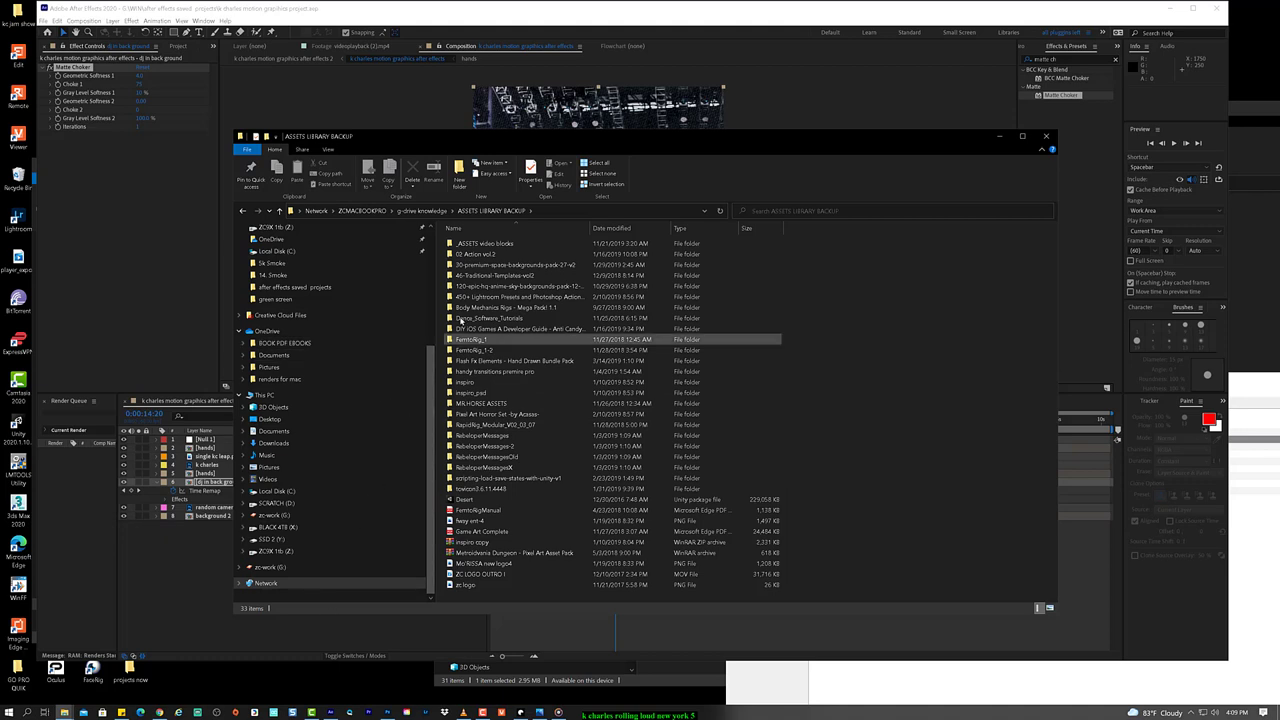
pyautogui.click(422, 212)
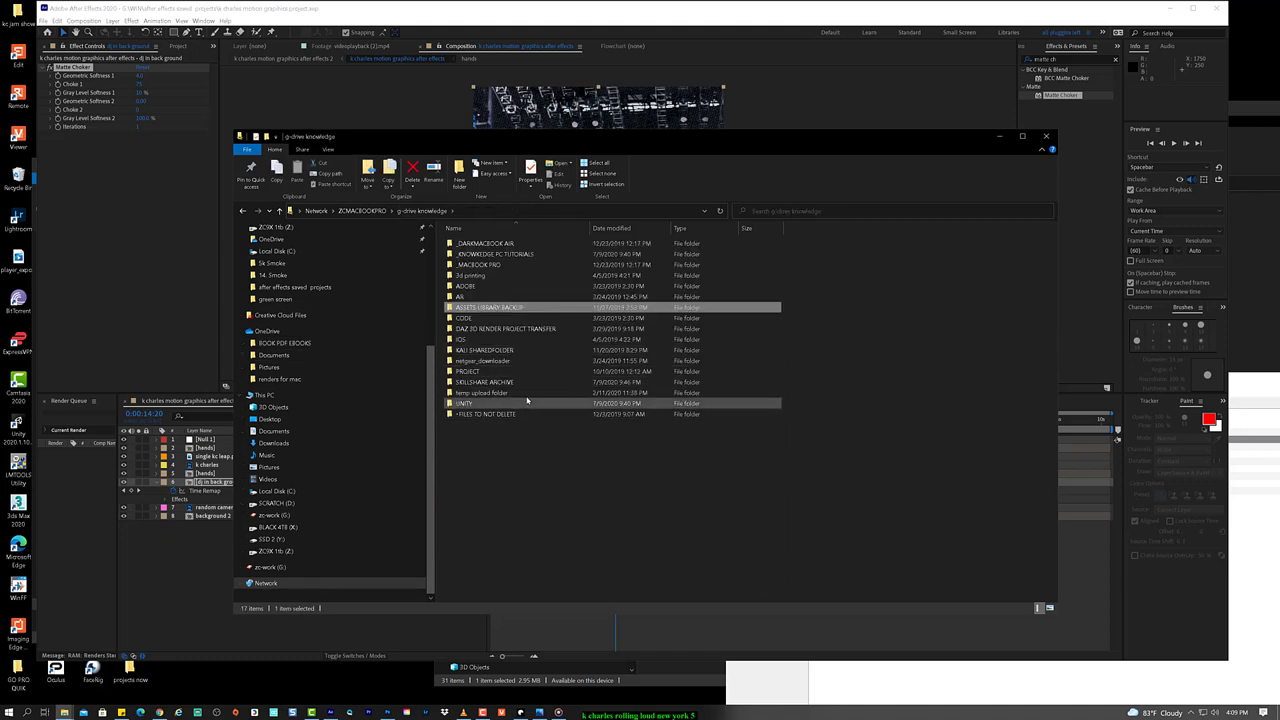
pyautogui.doubleClick(528, 395)
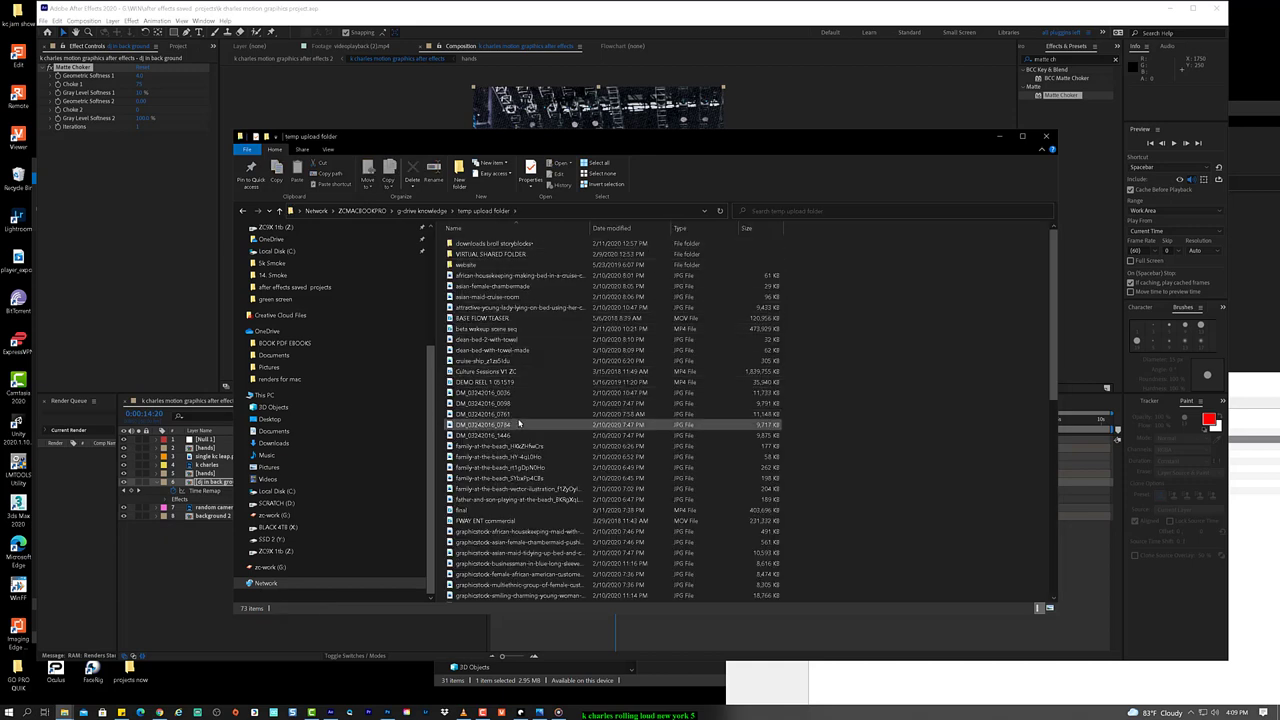
pyautogui.click(444, 211)
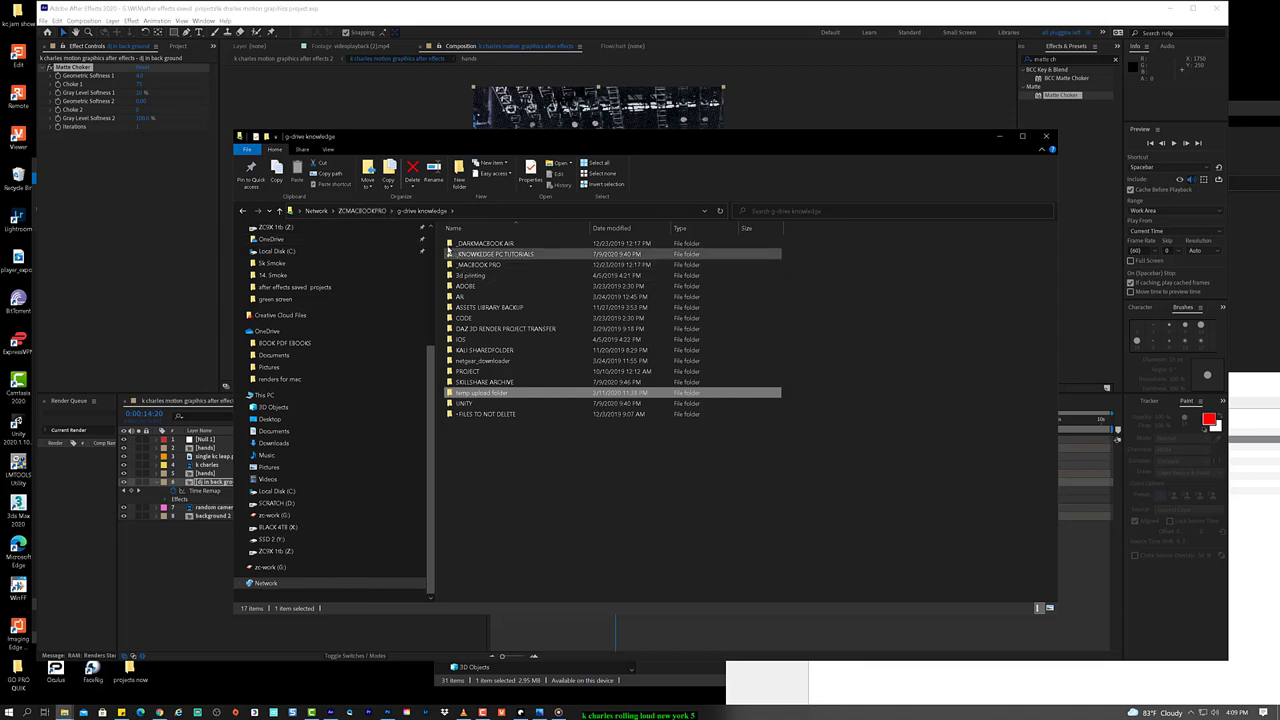
# Step: Go into _MACBOOK PRO > DESKTOP MACBOOK PRO > from dmb and open the driving-in-miami clip
pyautogui.click(486, 266)
pyautogui.doubleClick(486, 266)
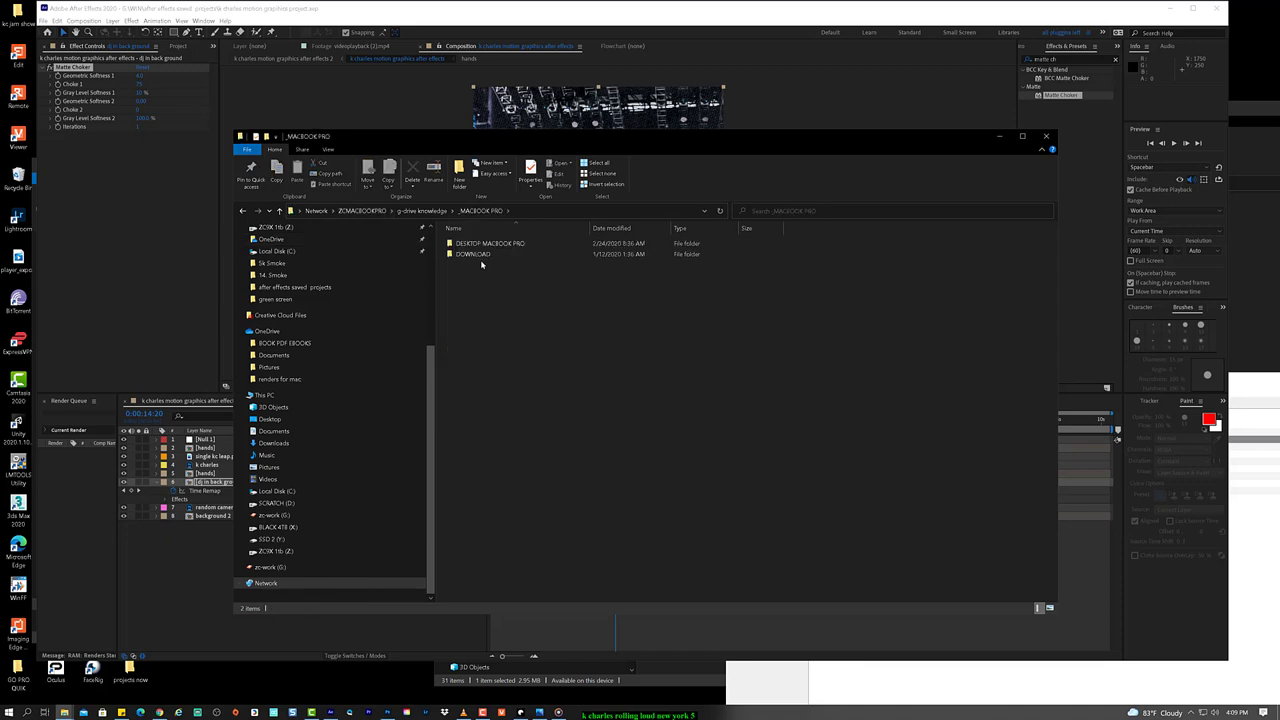
pyautogui.doubleClick(490, 244)
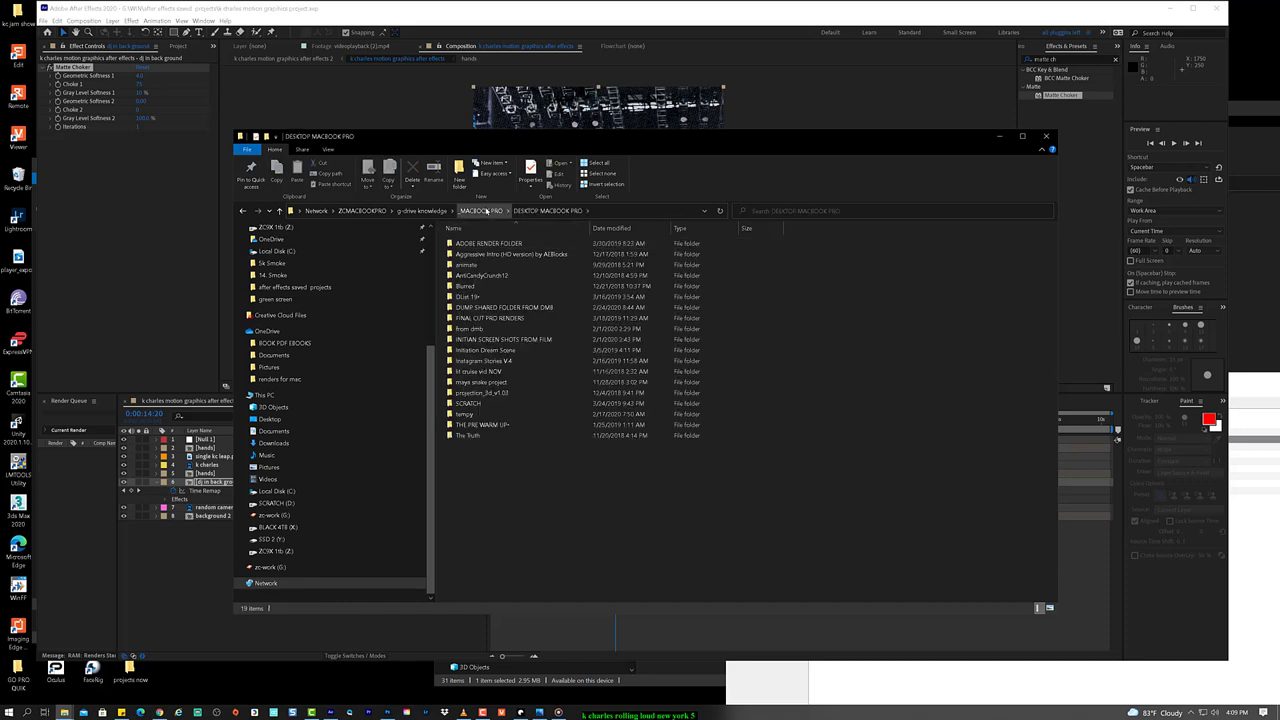
pyautogui.click(505, 330)
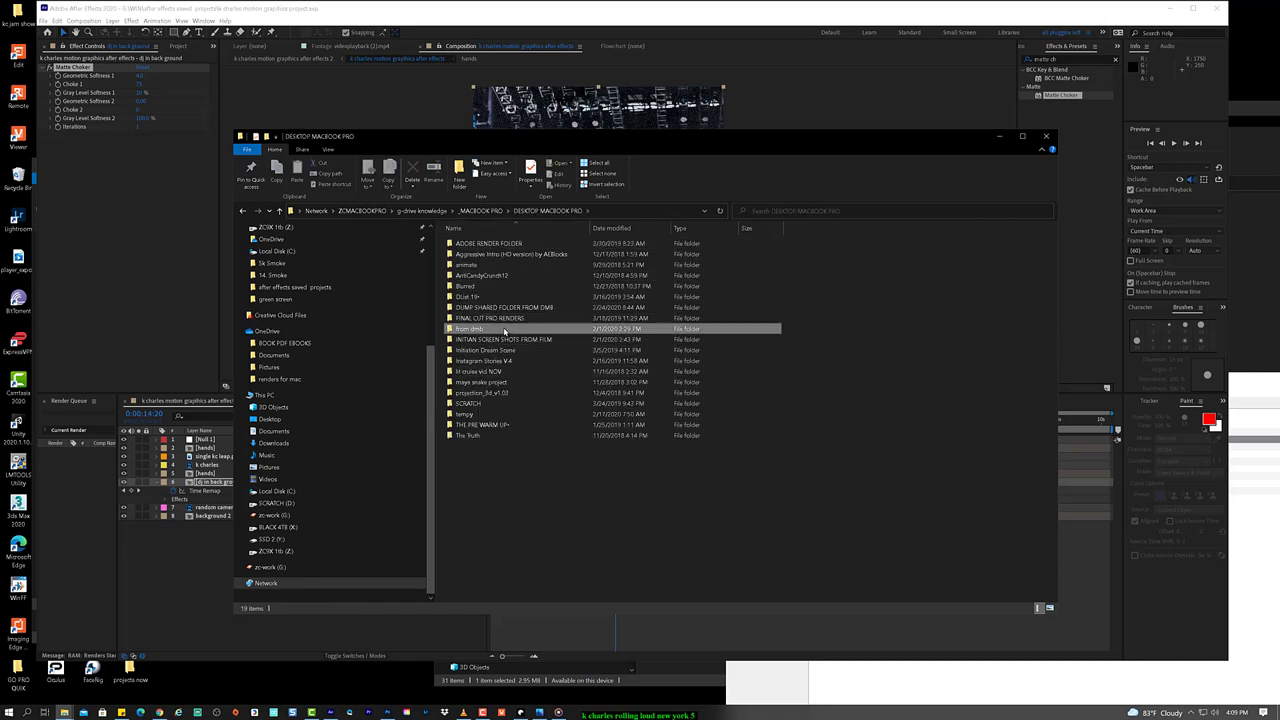
pyautogui.doubleClick(503, 330)
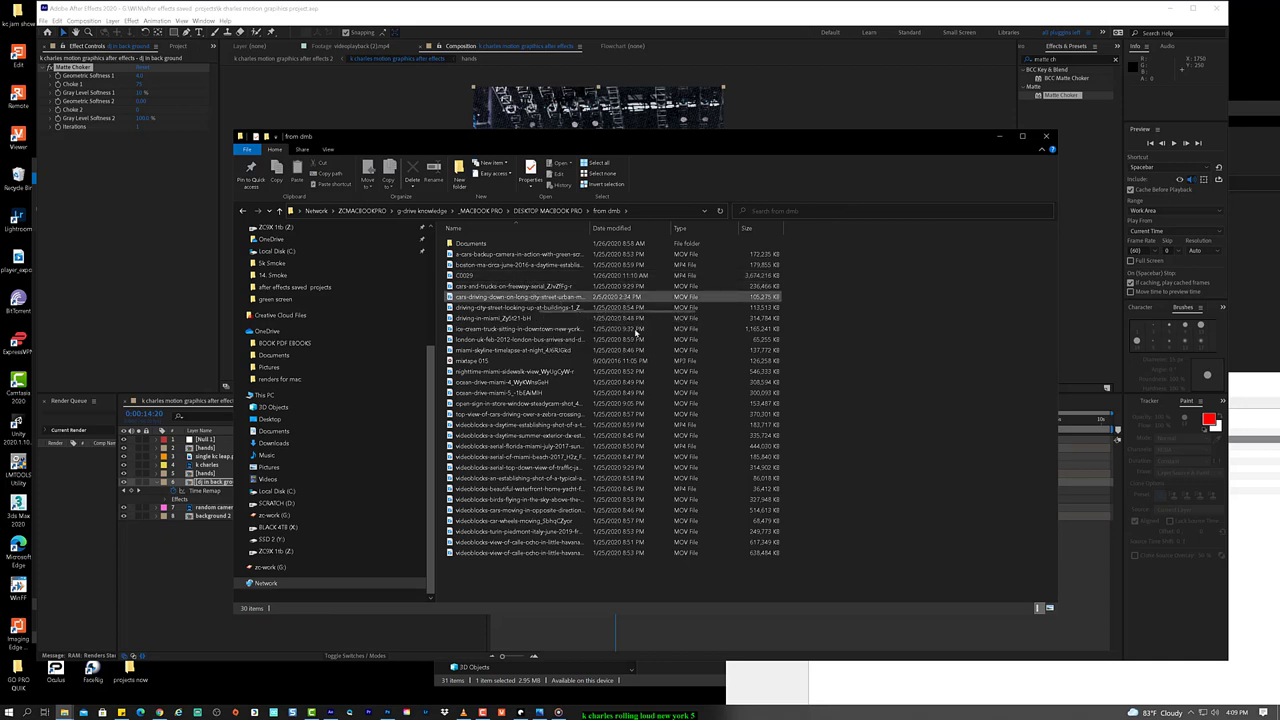
pyautogui.doubleClick(570, 318)
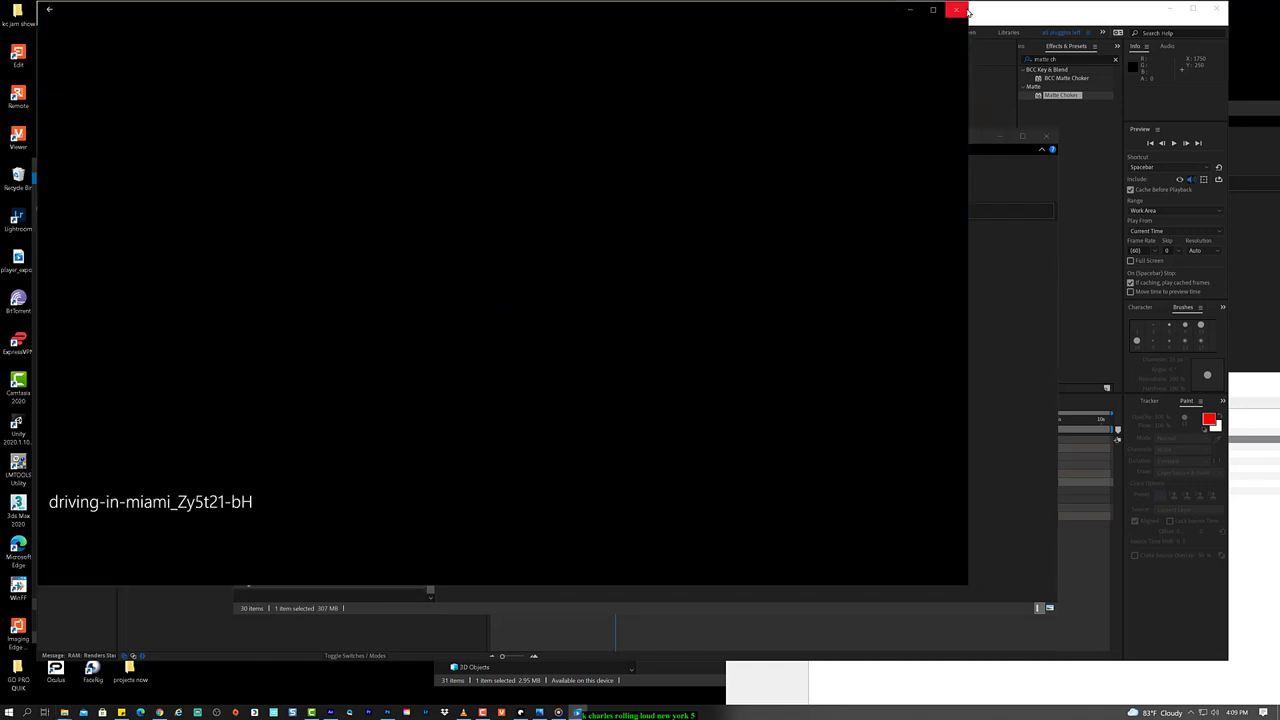
# Step: Dismiss the Movies & TV playback error and open driving-in-miami with VLC media player instead
pyautogui.click(568, 328)
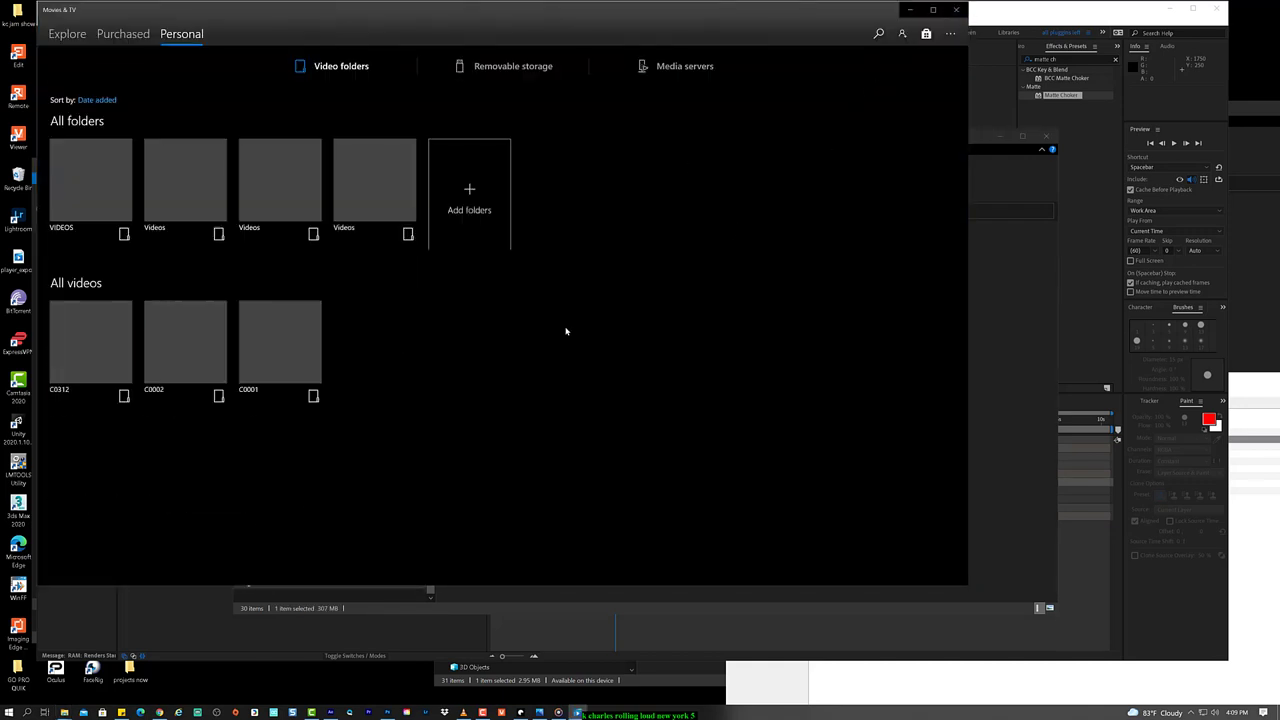
pyautogui.click(955, 12)
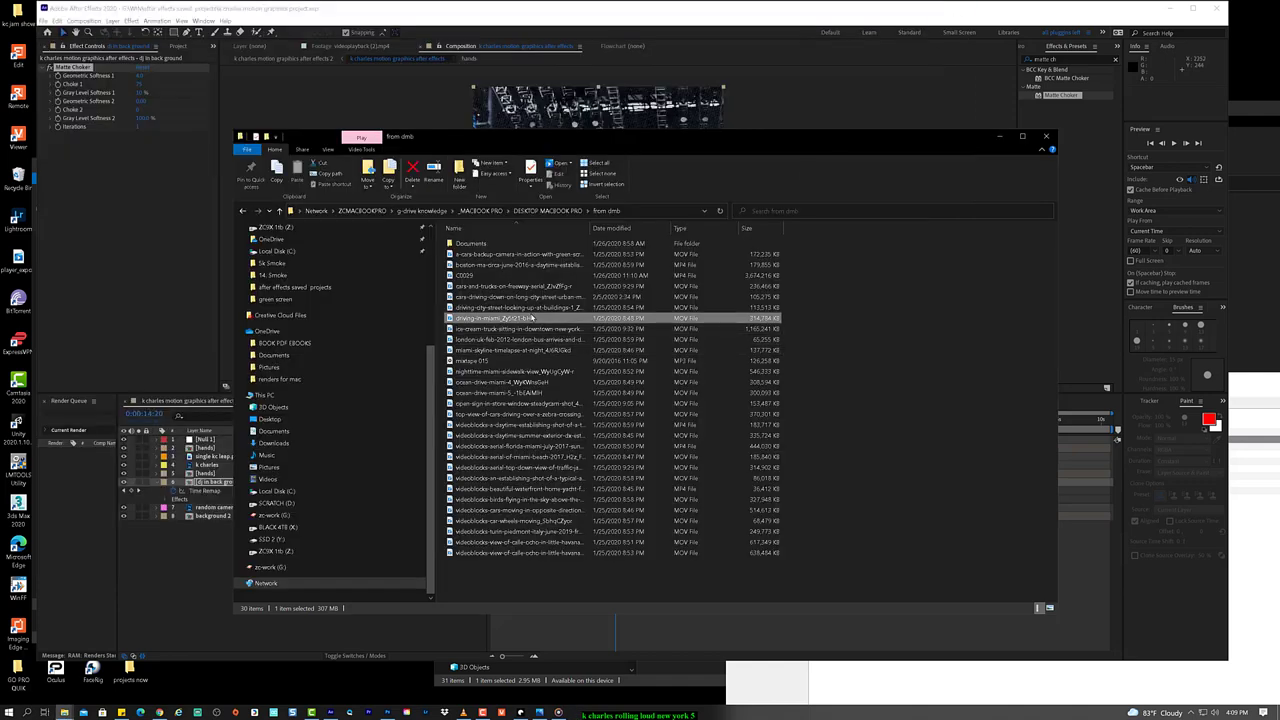
pyautogui.rightClick(530, 317)
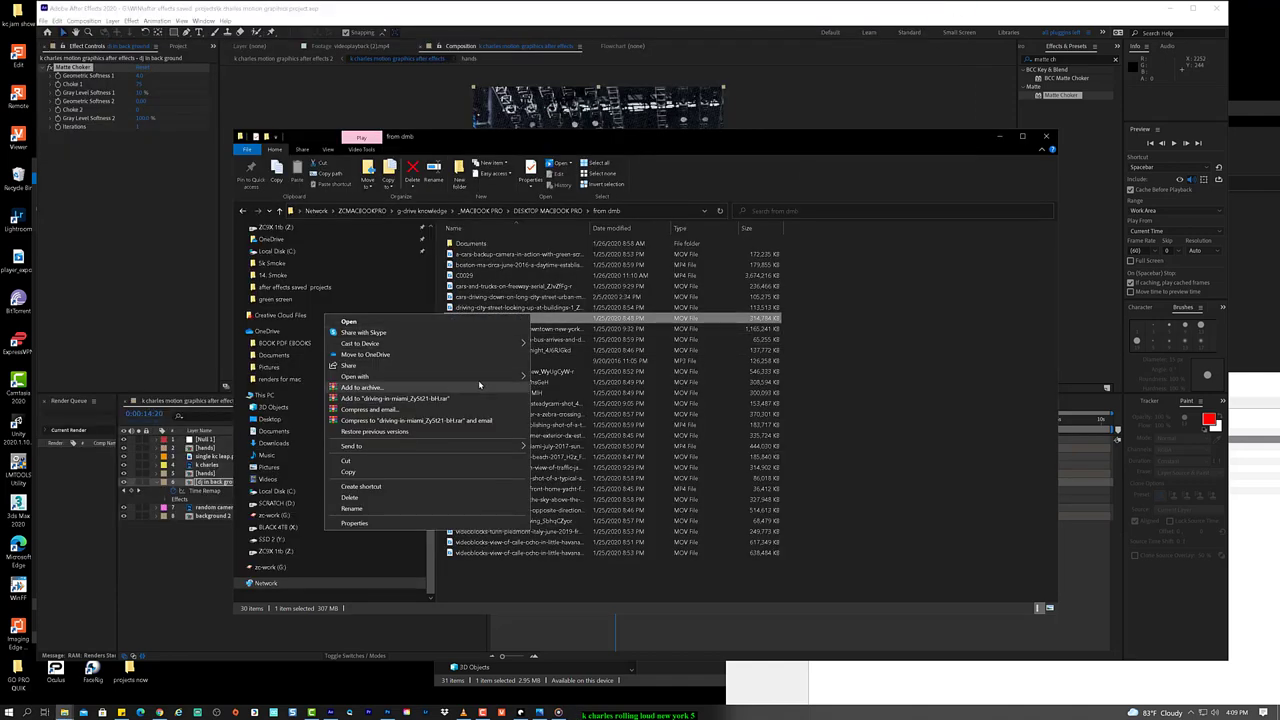
pyautogui.moveTo(487, 378)
pyautogui.click(588, 416)
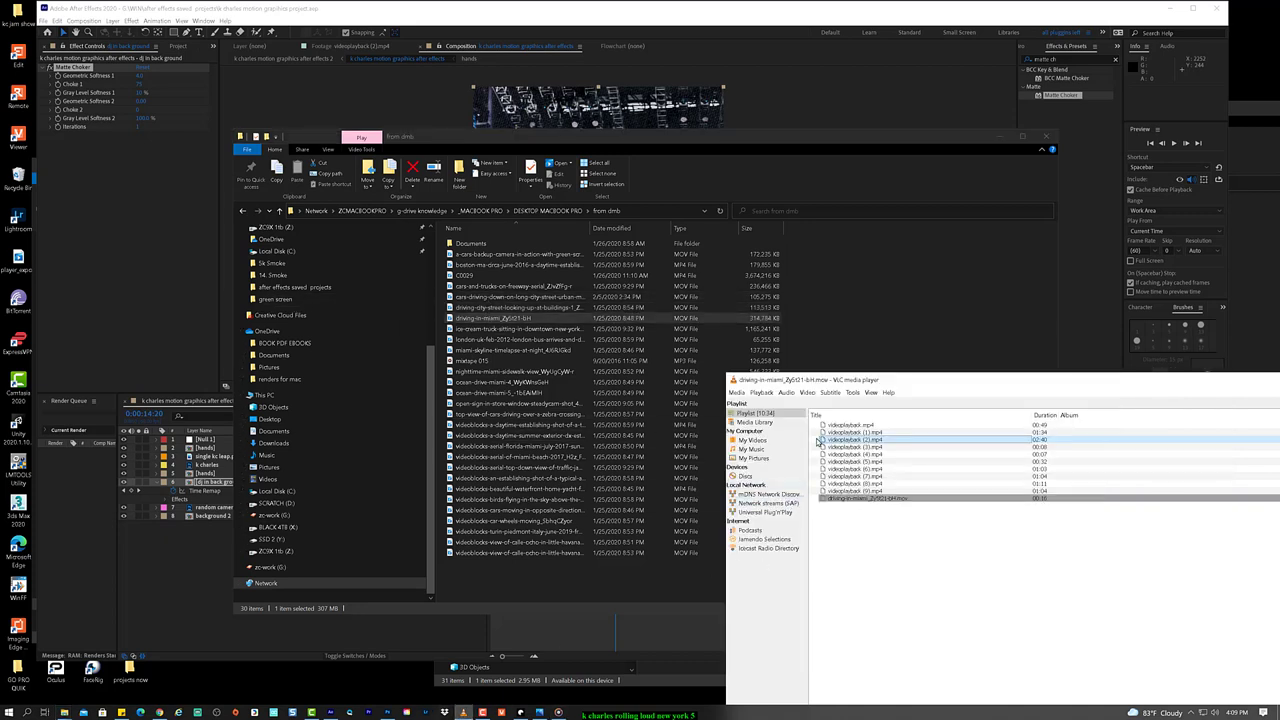
# Step: Play the clip from VLC's playlist, move the player to the top-left, then close VLC
pyautogui.click(884, 504)
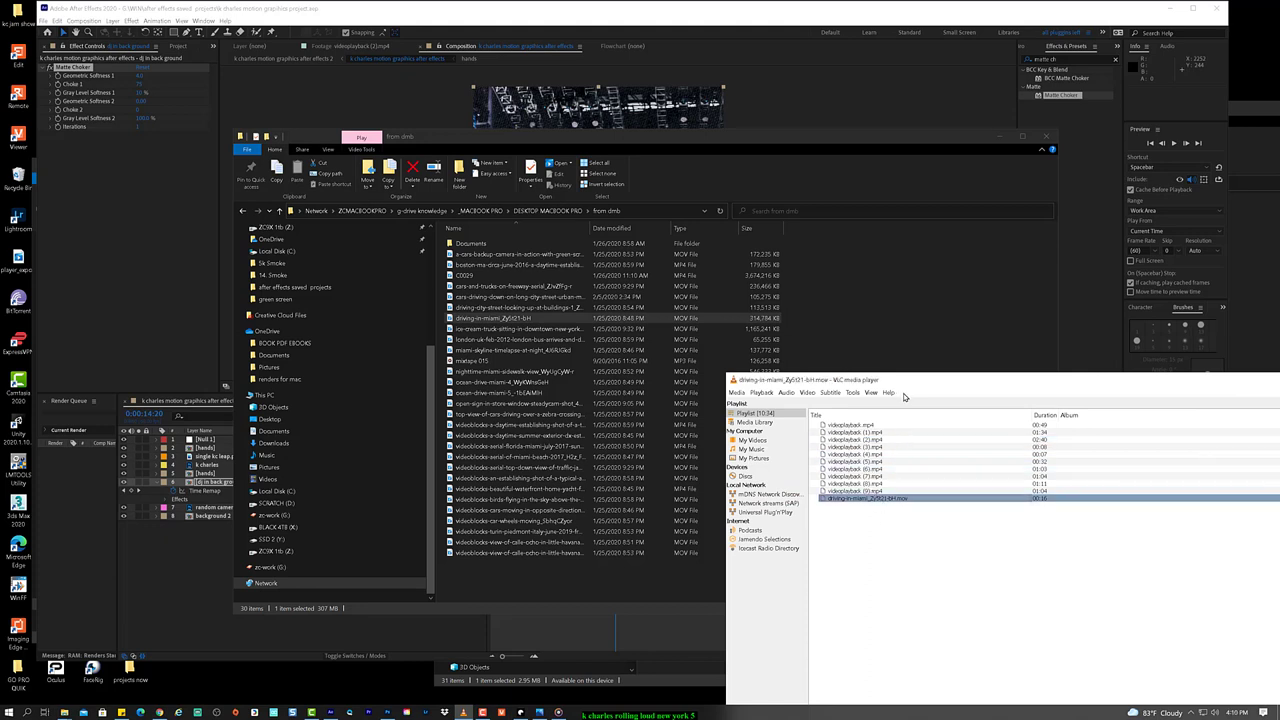
pyautogui.moveTo(940, 387); pyautogui.dragTo(701, 145)
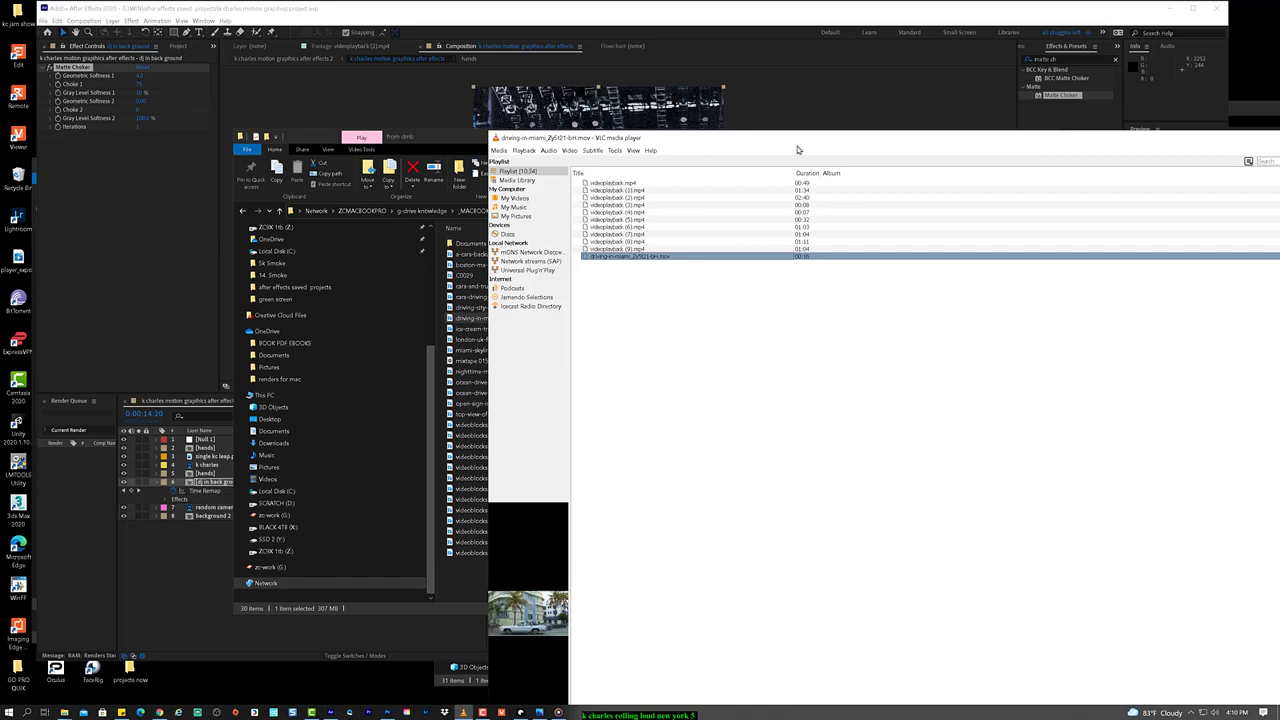
pyautogui.moveTo(840, 140); pyautogui.dragTo(497, 92)
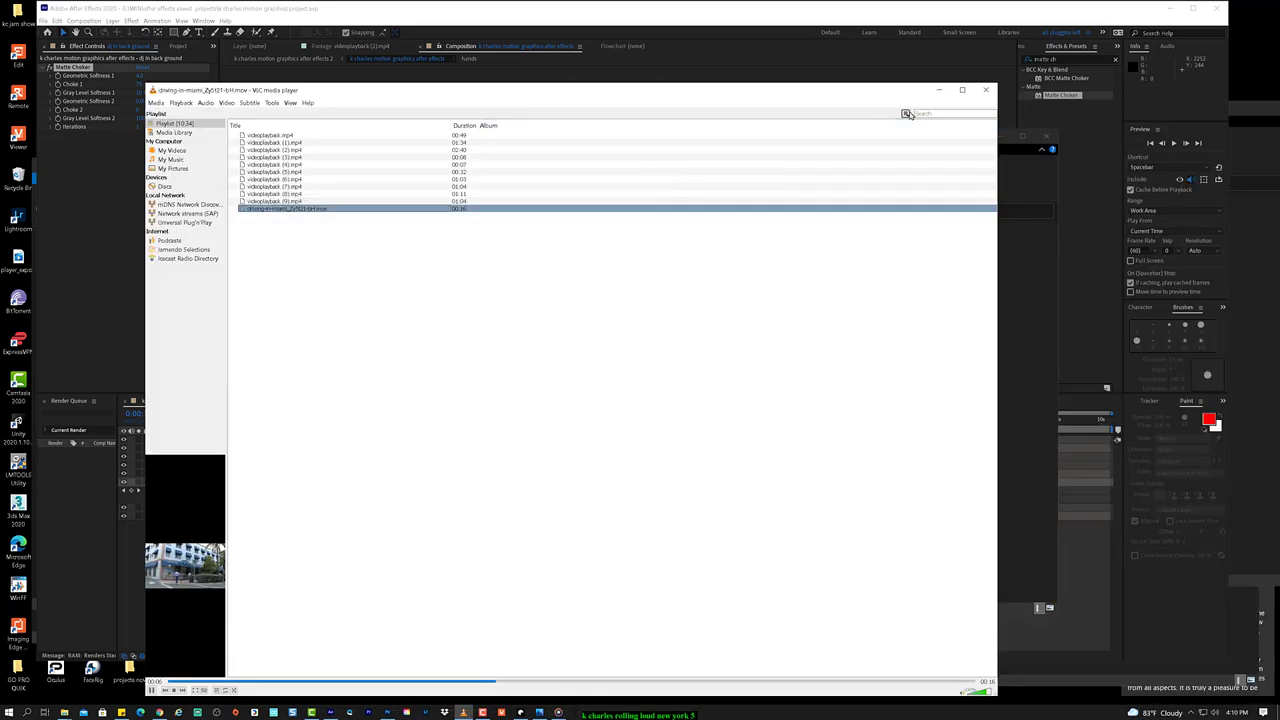
pyautogui.click(987, 93)
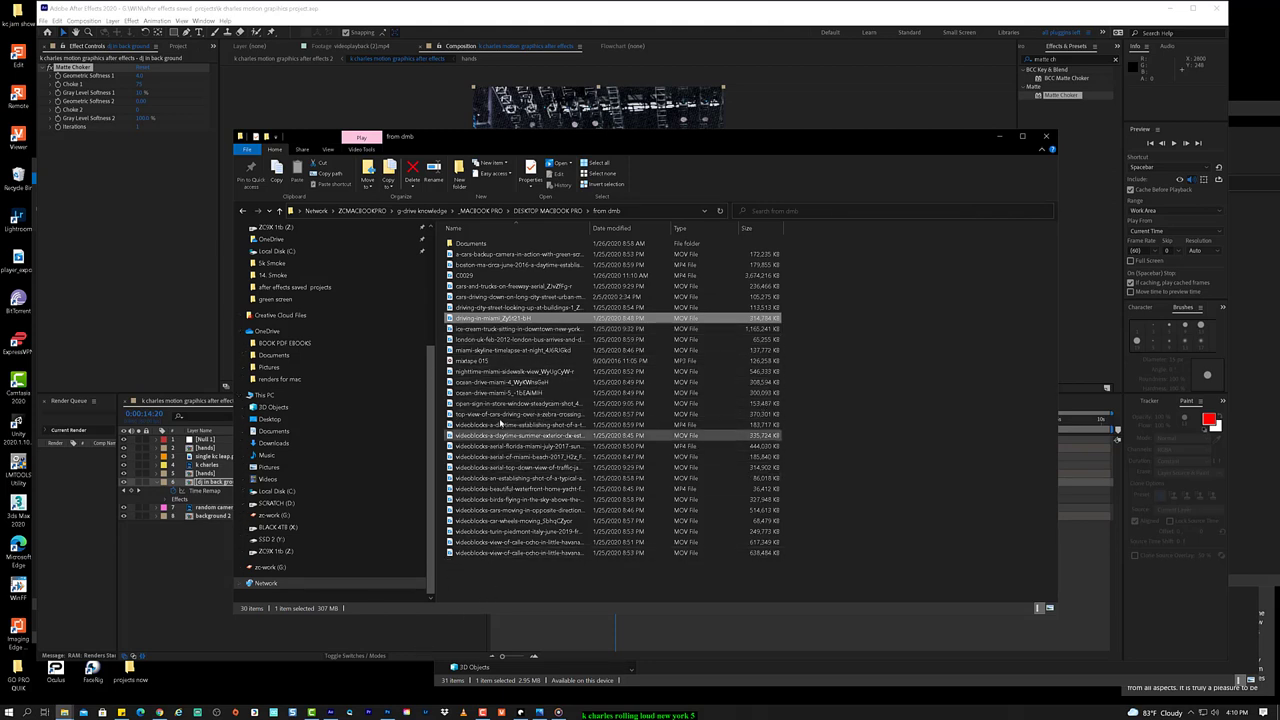
# Step: Climb back up to the ZCMACBOOKPRO listing and open the second g-drive folder
pyautogui.click(525, 211)
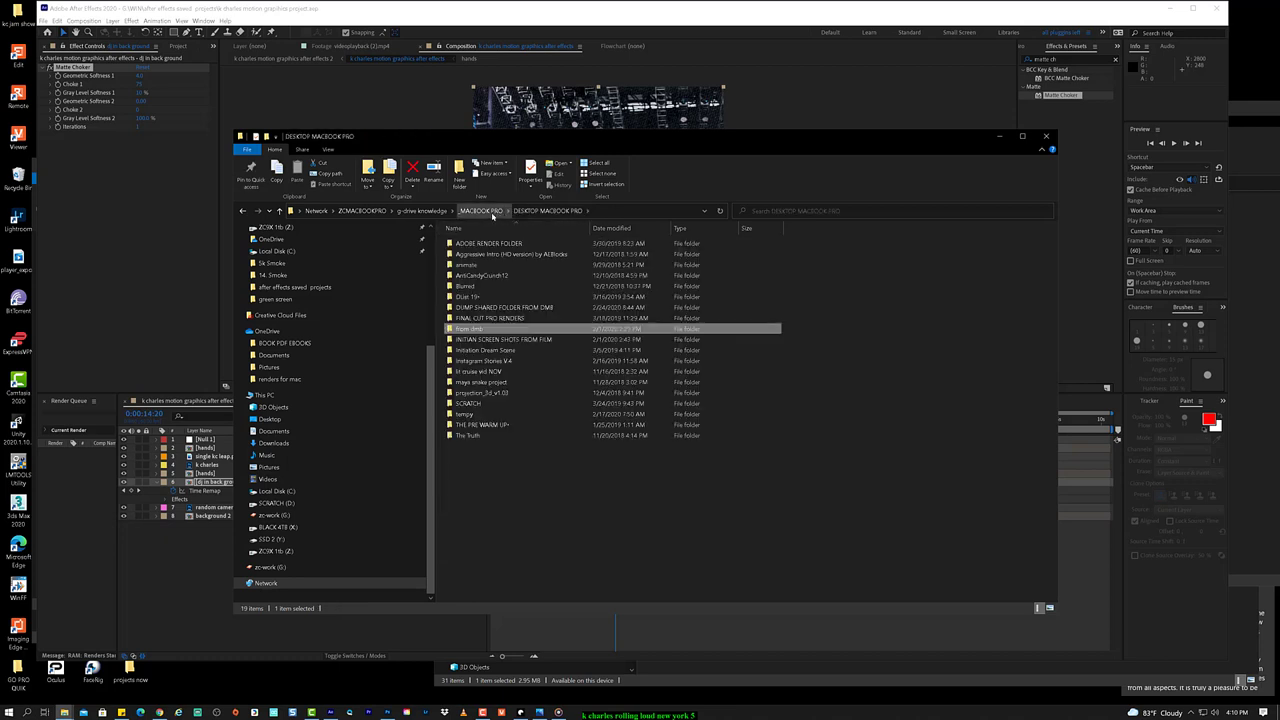
pyautogui.click(491, 214)
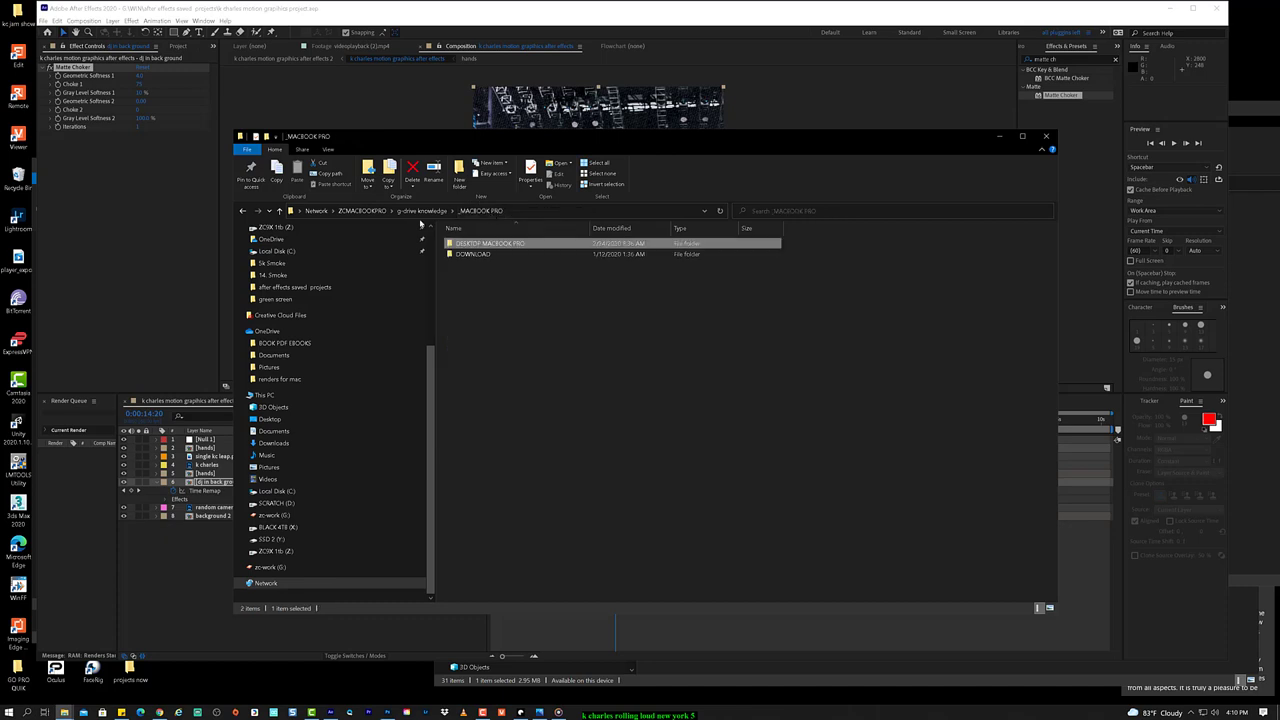
pyautogui.click(386, 212)
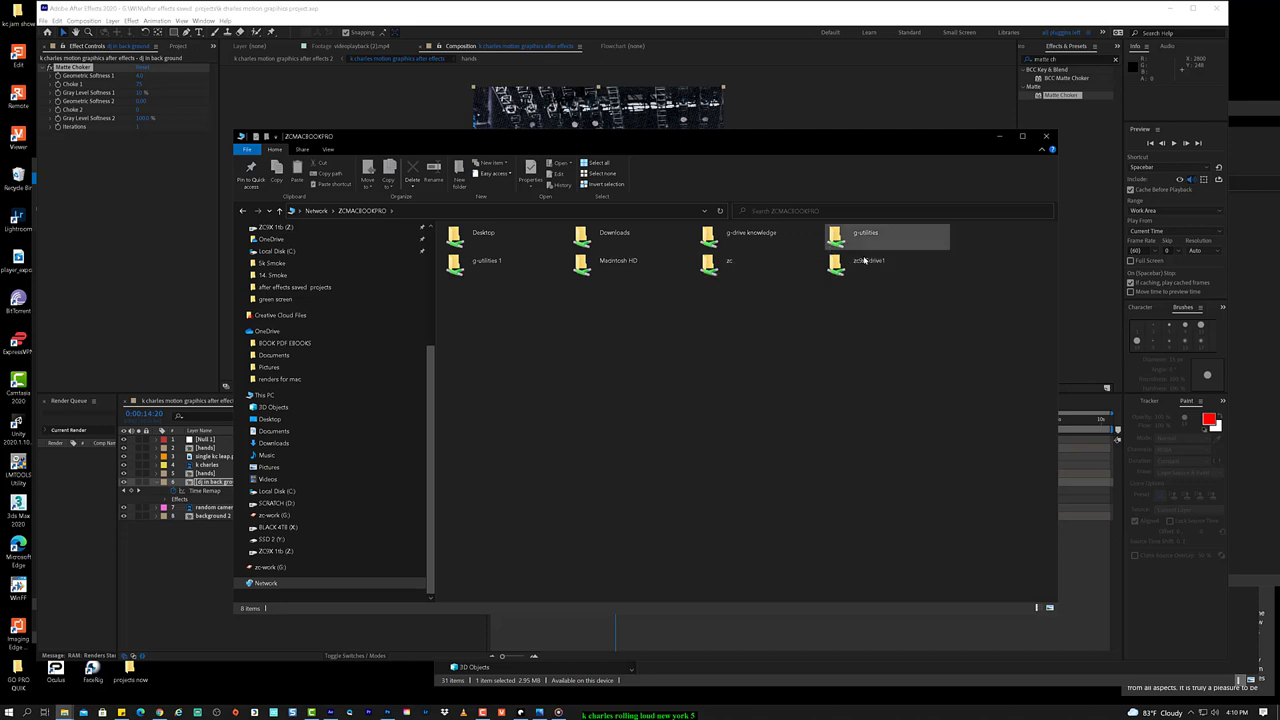
pyautogui.doubleClick(833, 262)
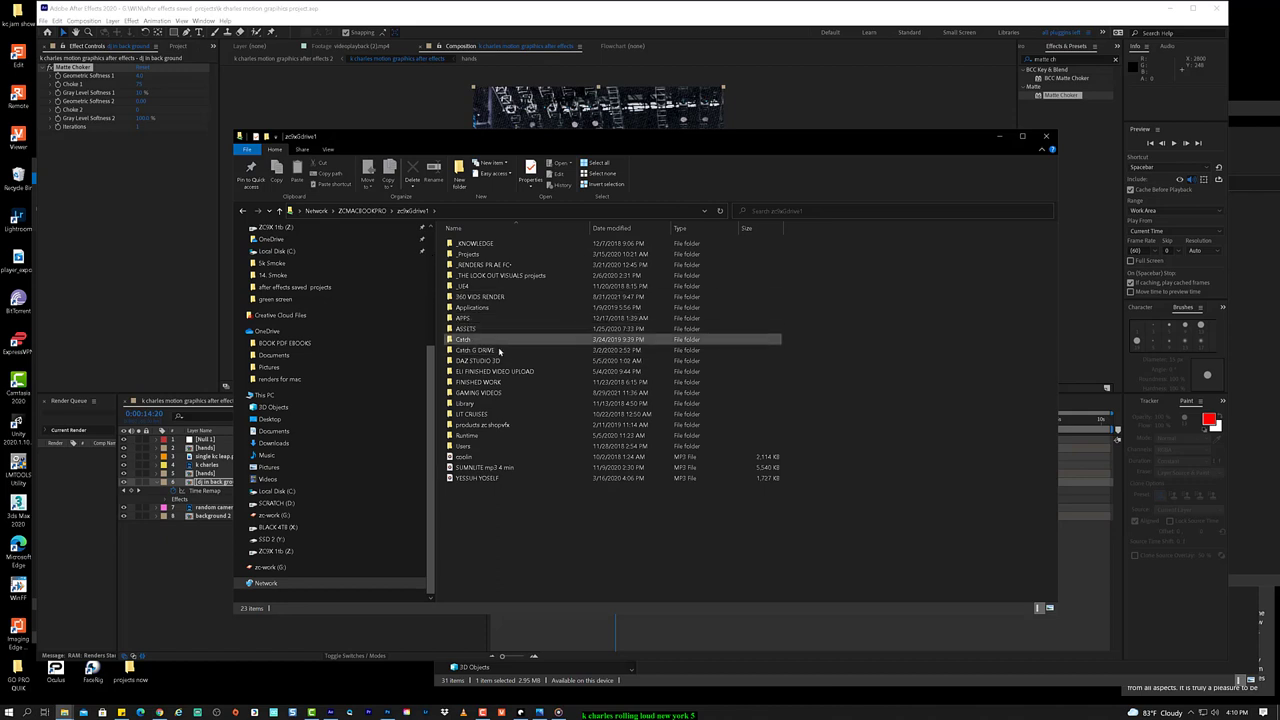
# Step: Check the Applications folder, then open the GAMING VIDEOS folder
pyautogui.click(522, 329)
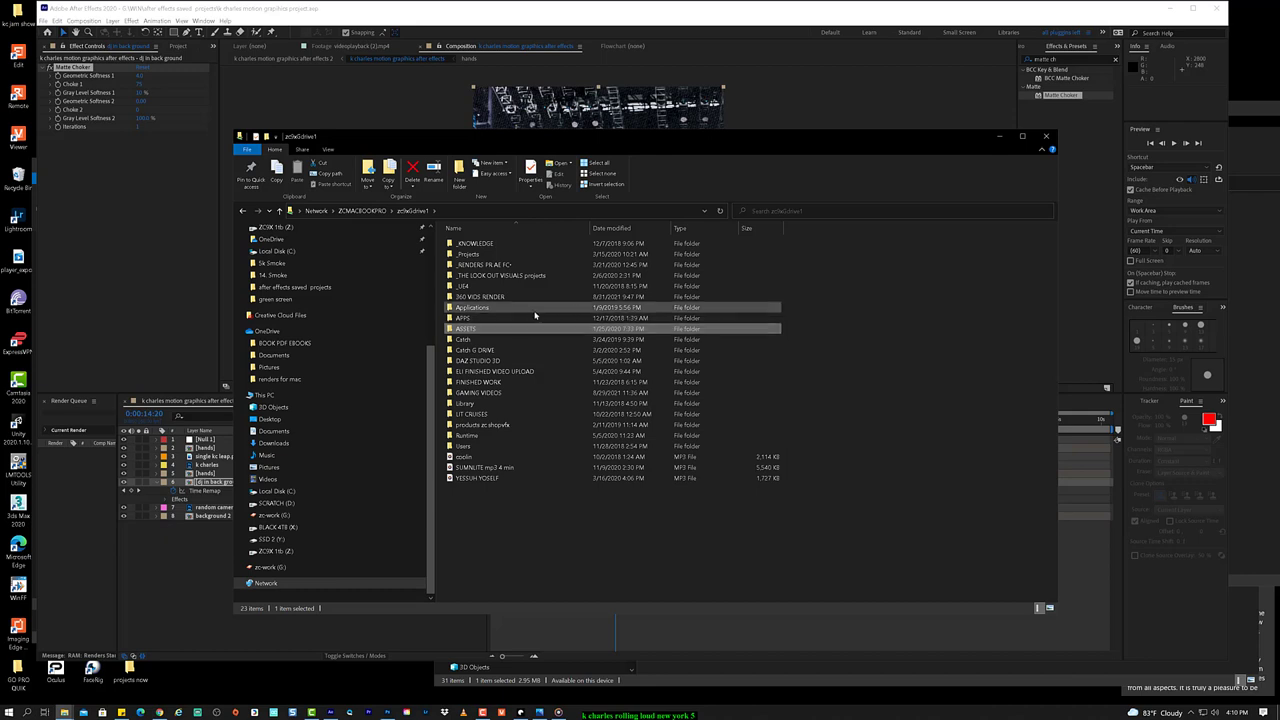
pyautogui.click(534, 310)
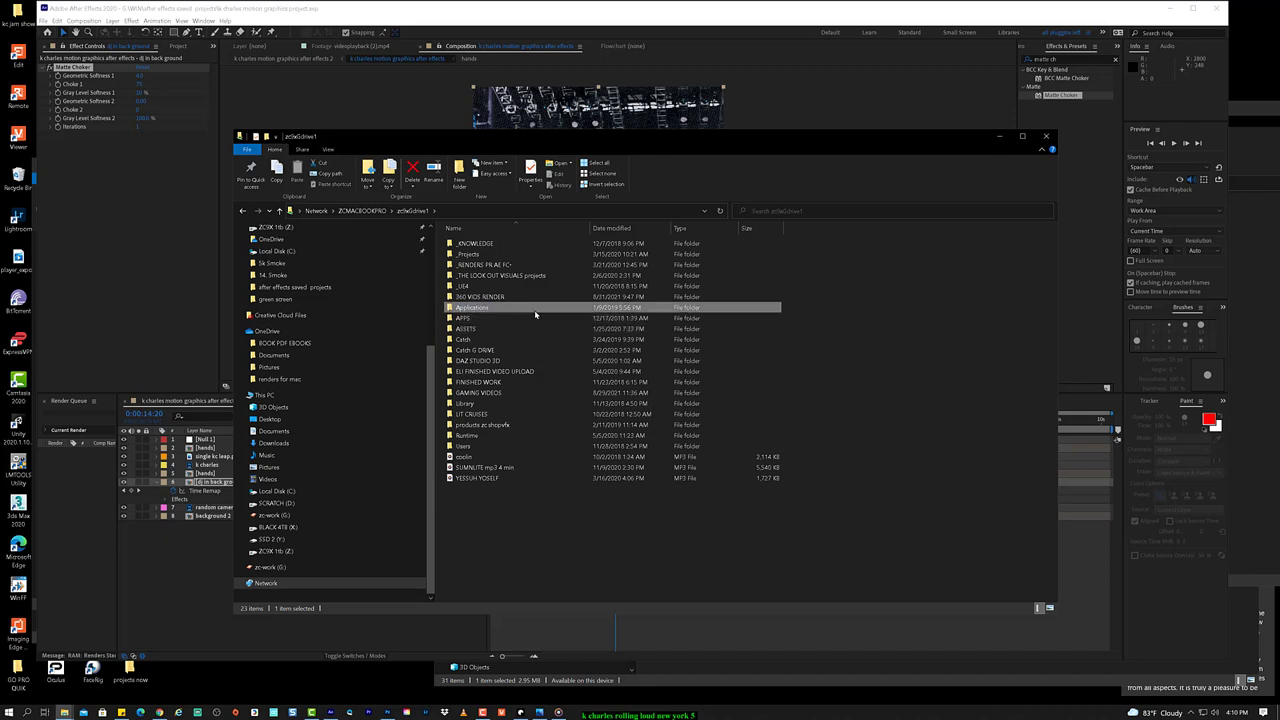
pyautogui.doubleClick(535, 313)
pyautogui.click(418, 211)
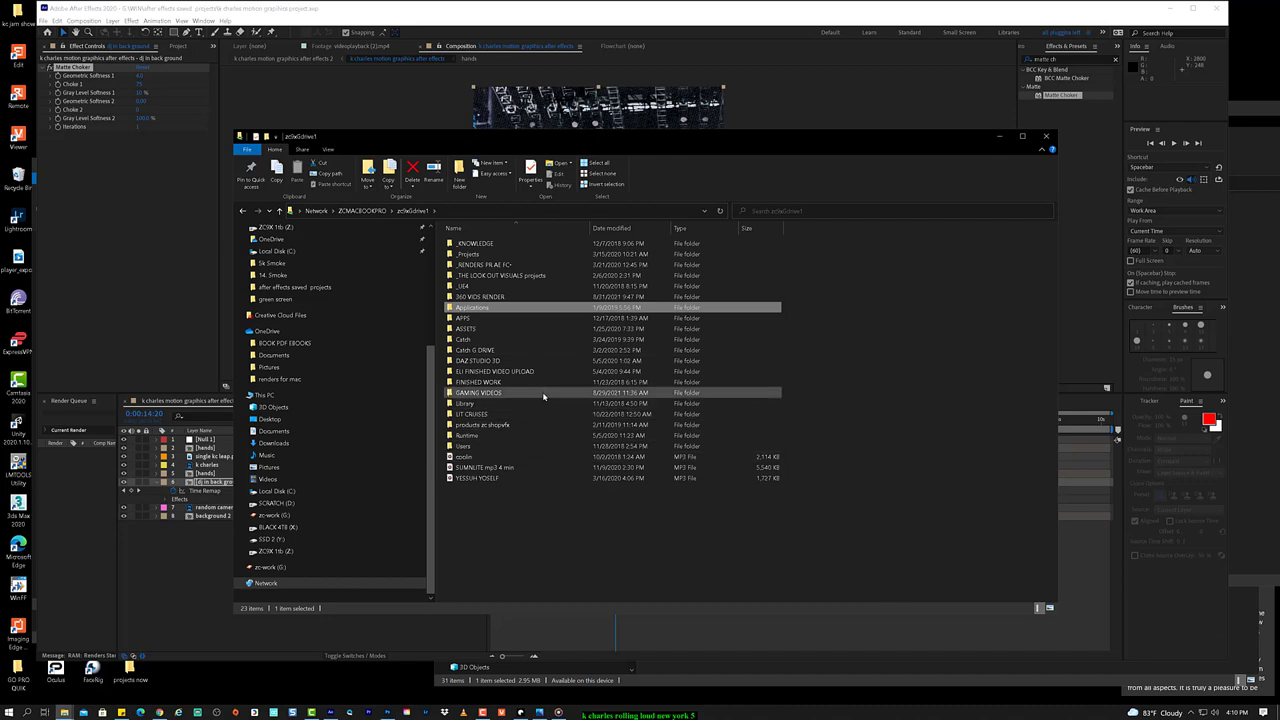
pyautogui.doubleClick(545, 394)
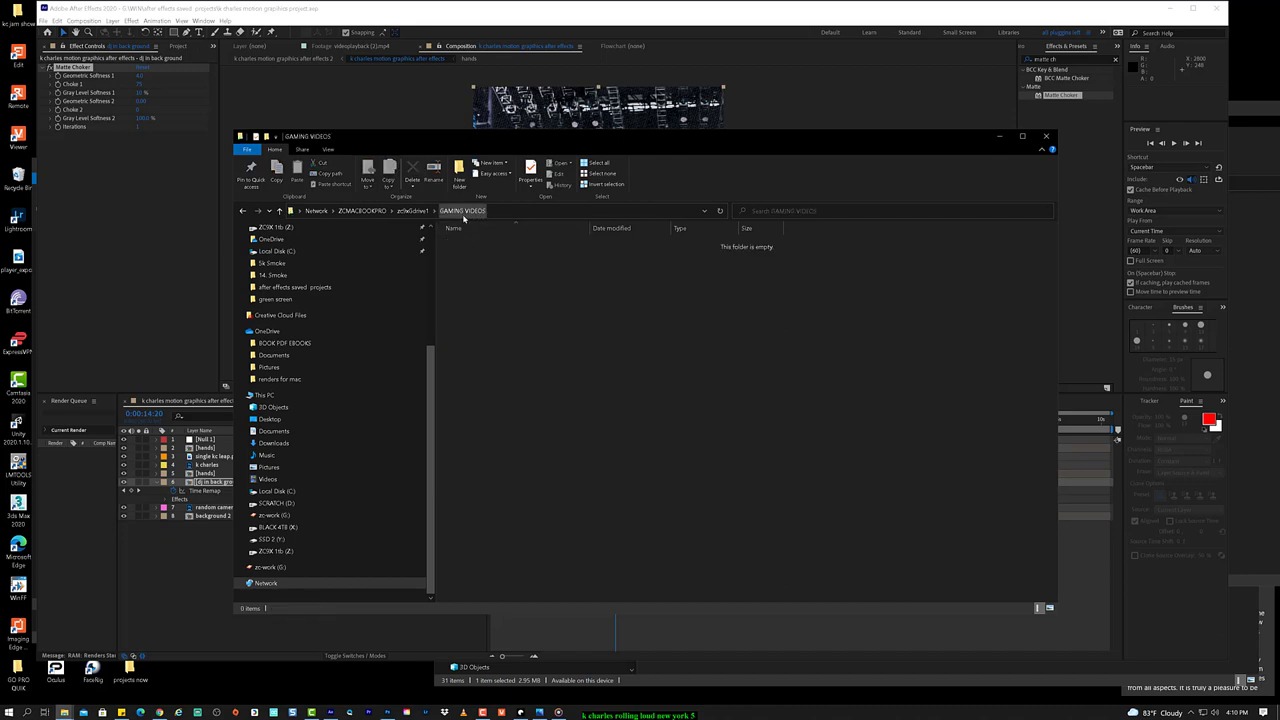
# Step: Delete the empty GAMING VIDEOS folder from the drive listing
pyautogui.click(419, 212)
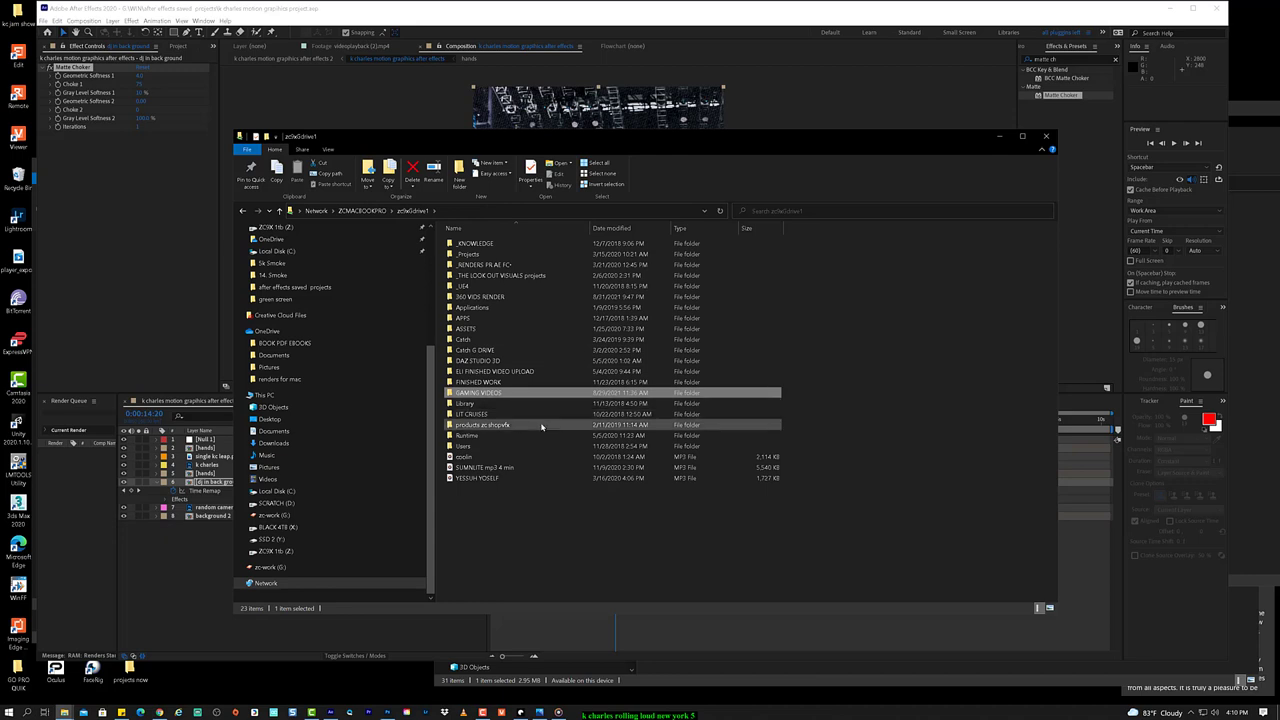
pyautogui.rightClick(530, 396)
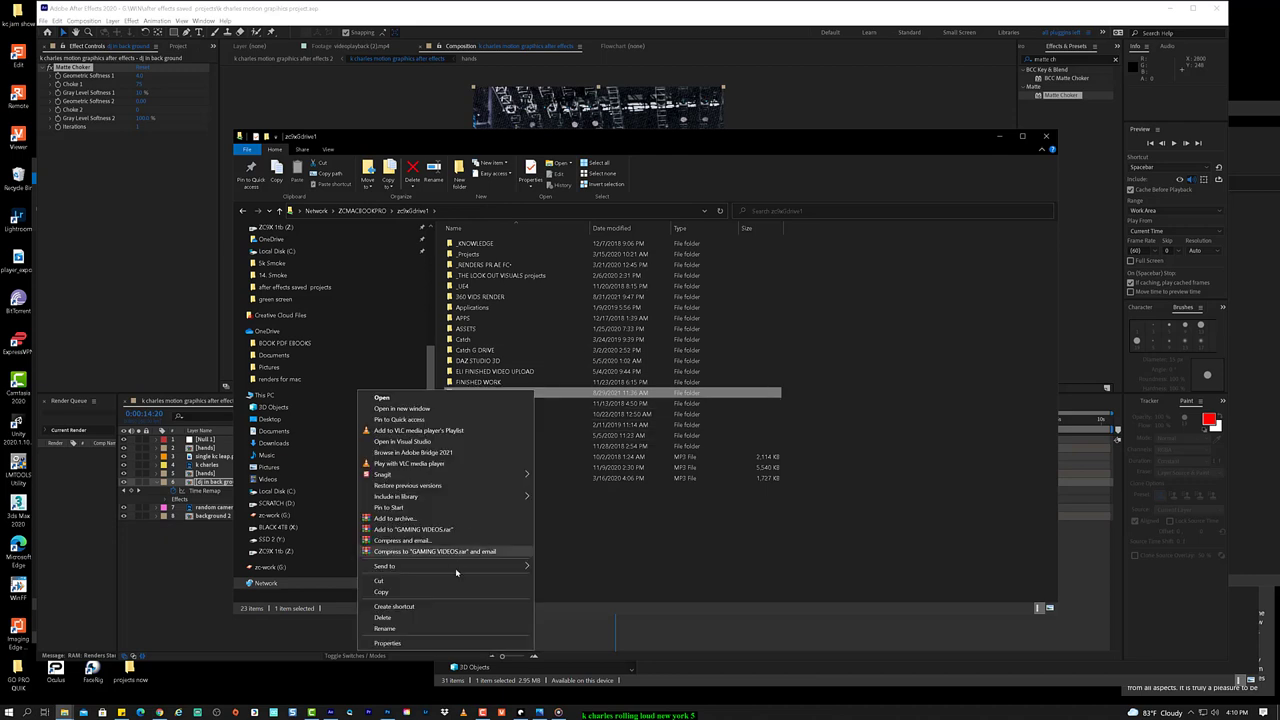
pyautogui.click(486, 622)
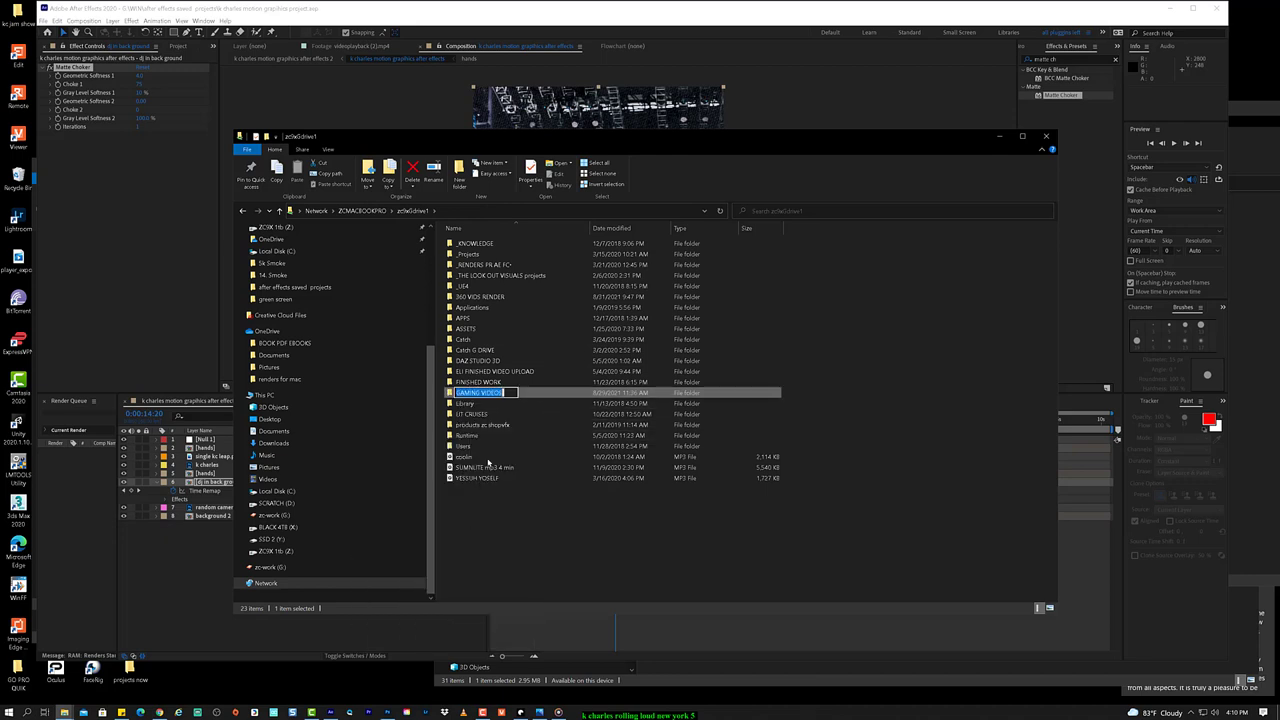
pyautogui.click(548, 398)
pyautogui.rightClick(549, 396)
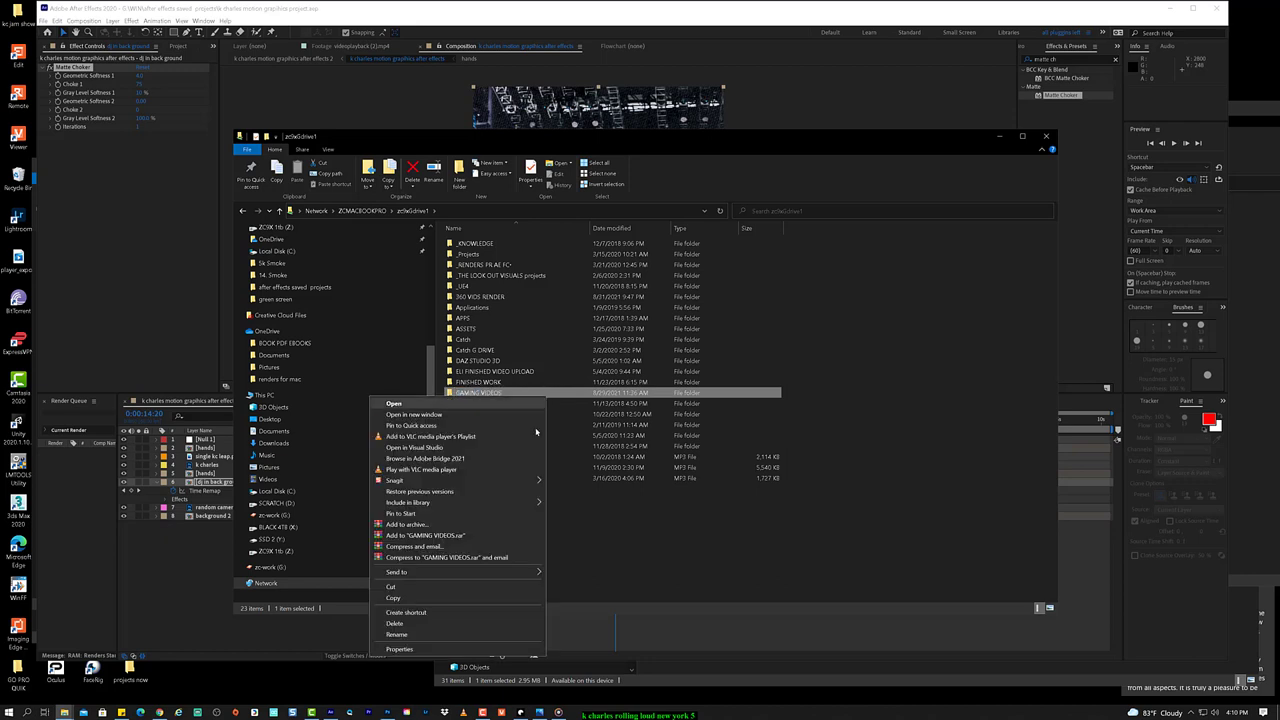
pyautogui.click(470, 622)
pyautogui.click(681, 390)
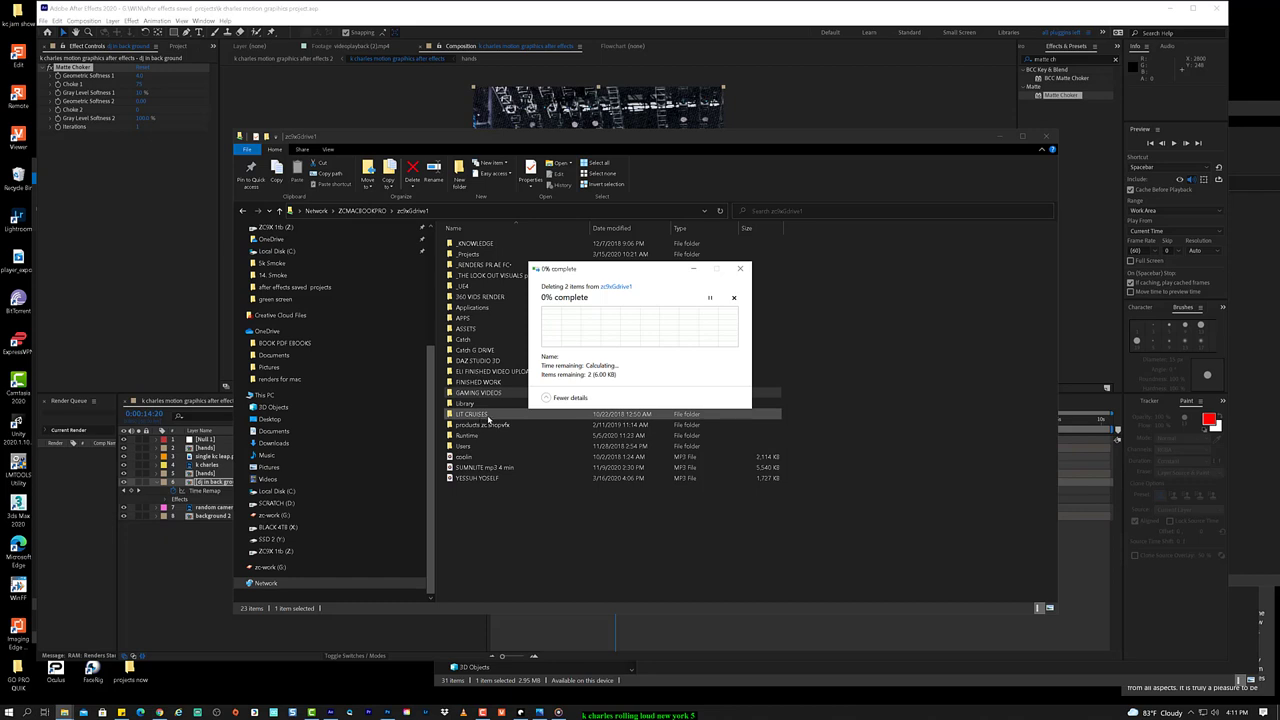
# Step: Glance into Library, go up to ZCMACBOOKPRO, and close the extra OneDrive window
pyautogui.doubleClick(467, 404)
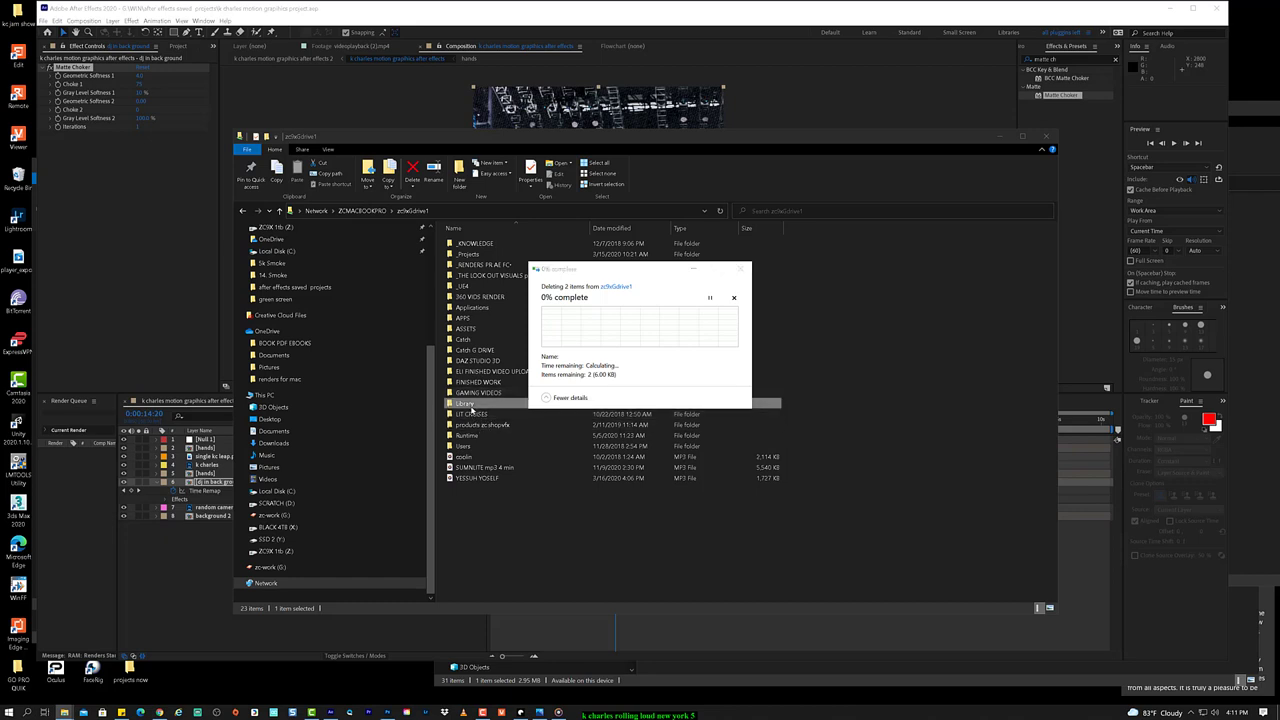
pyautogui.click(413, 211)
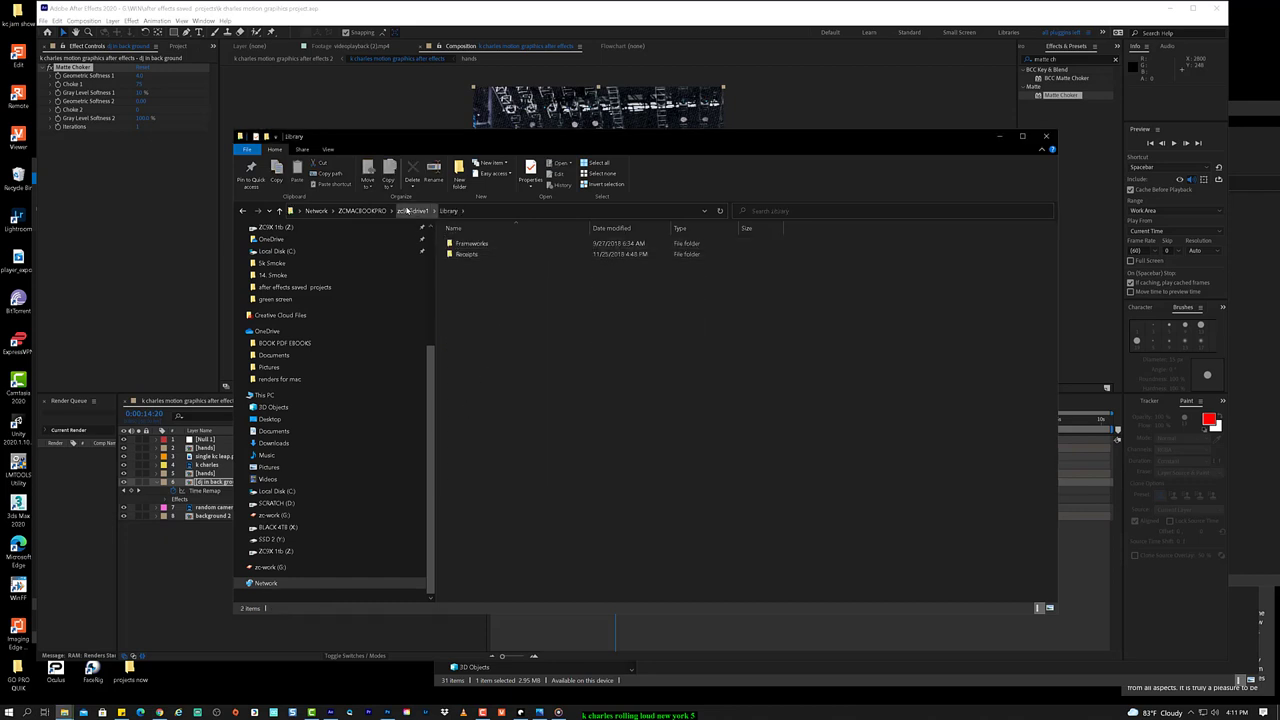
pyautogui.click(363, 211)
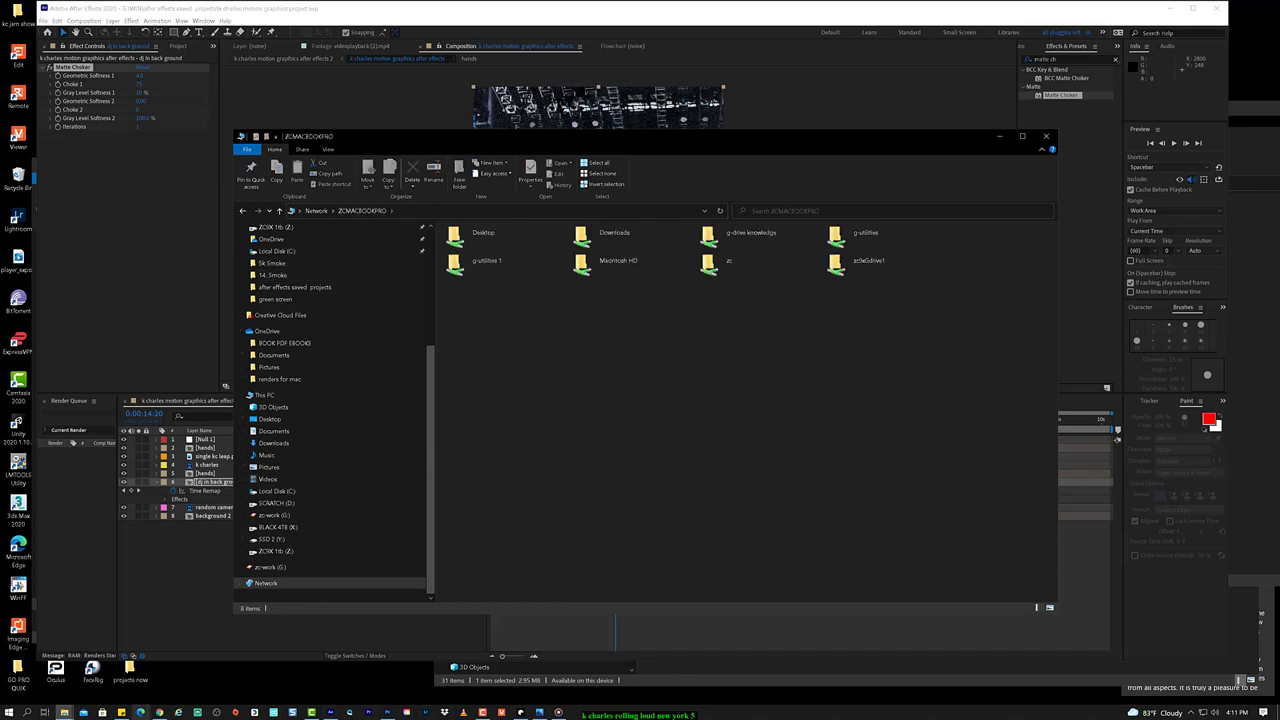
pyautogui.moveTo(64, 712)
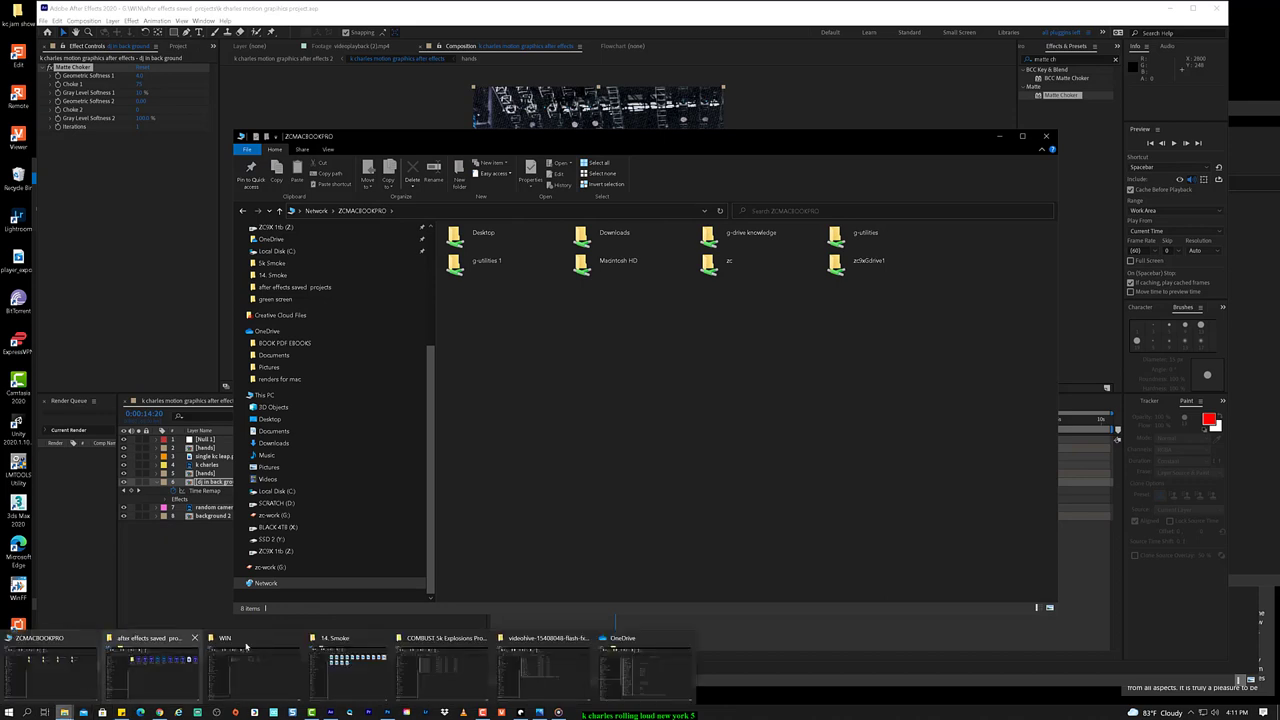
pyautogui.click(667, 662)
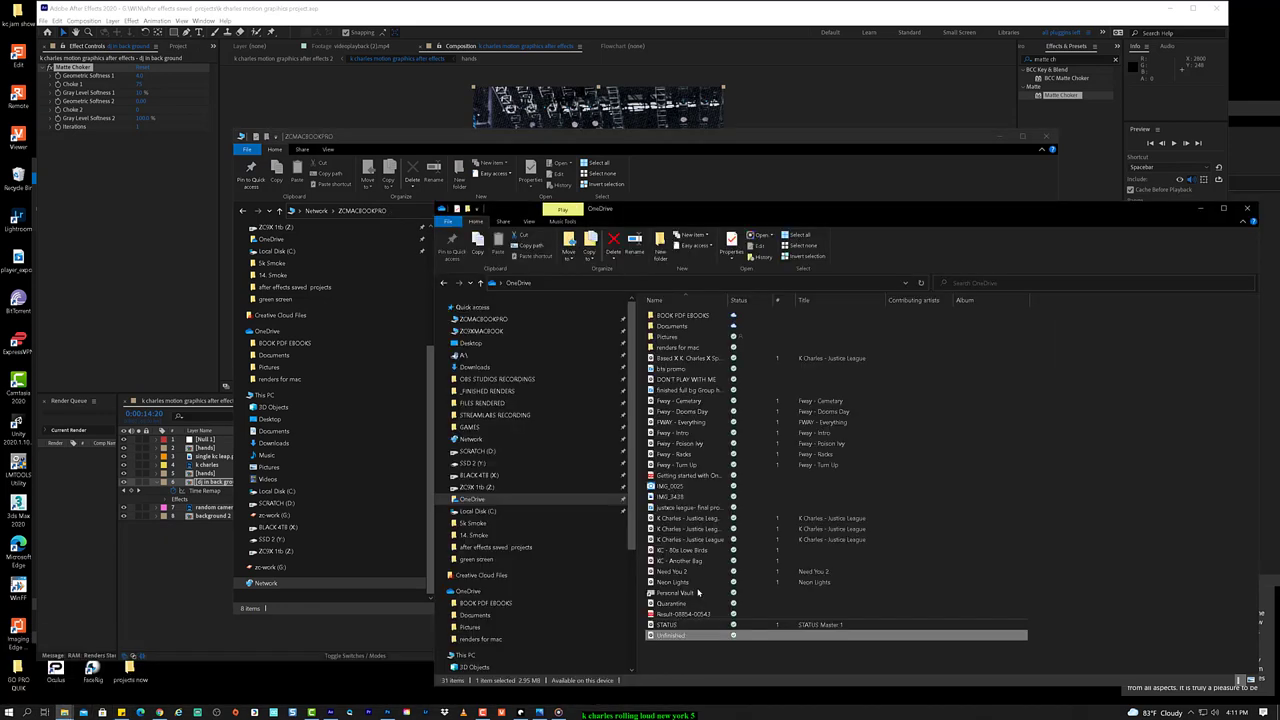
pyautogui.click(1247, 208)
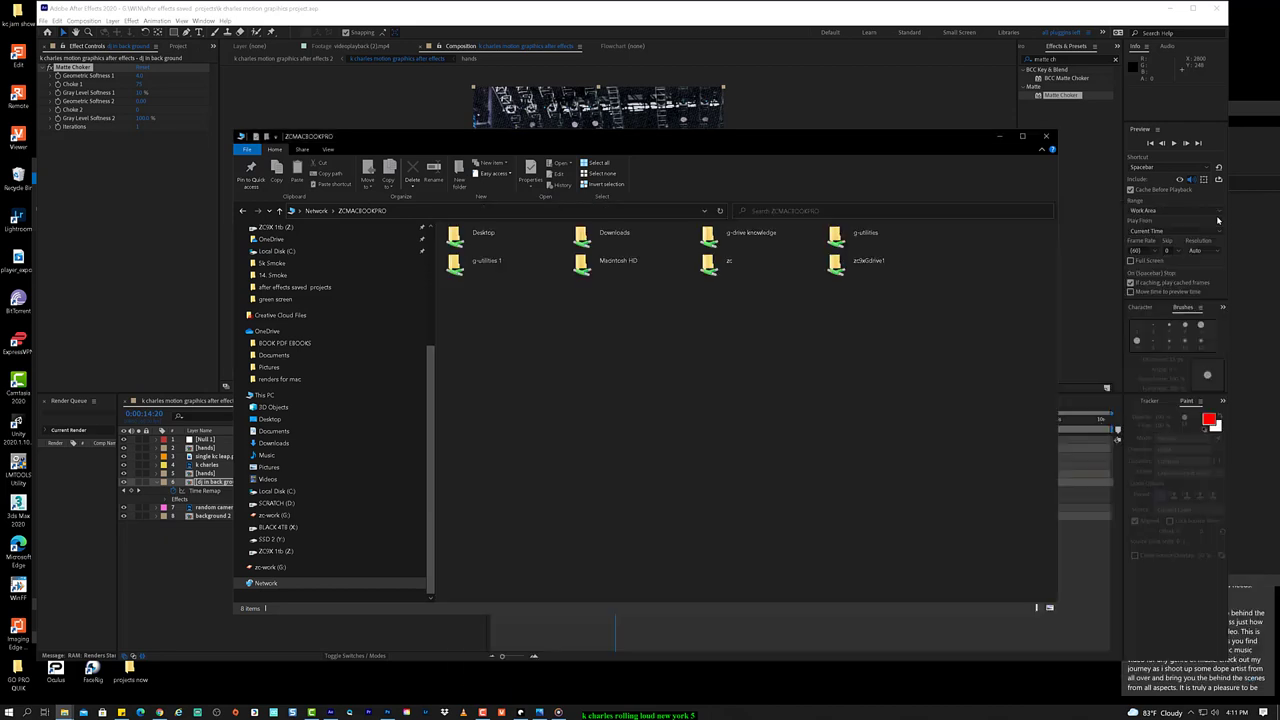
# Step: Close the ZCMACBOOKPRO window, reopen the WIN window, and navigate it to ZCMACBOOKPRO
pyautogui.click(1046, 136)
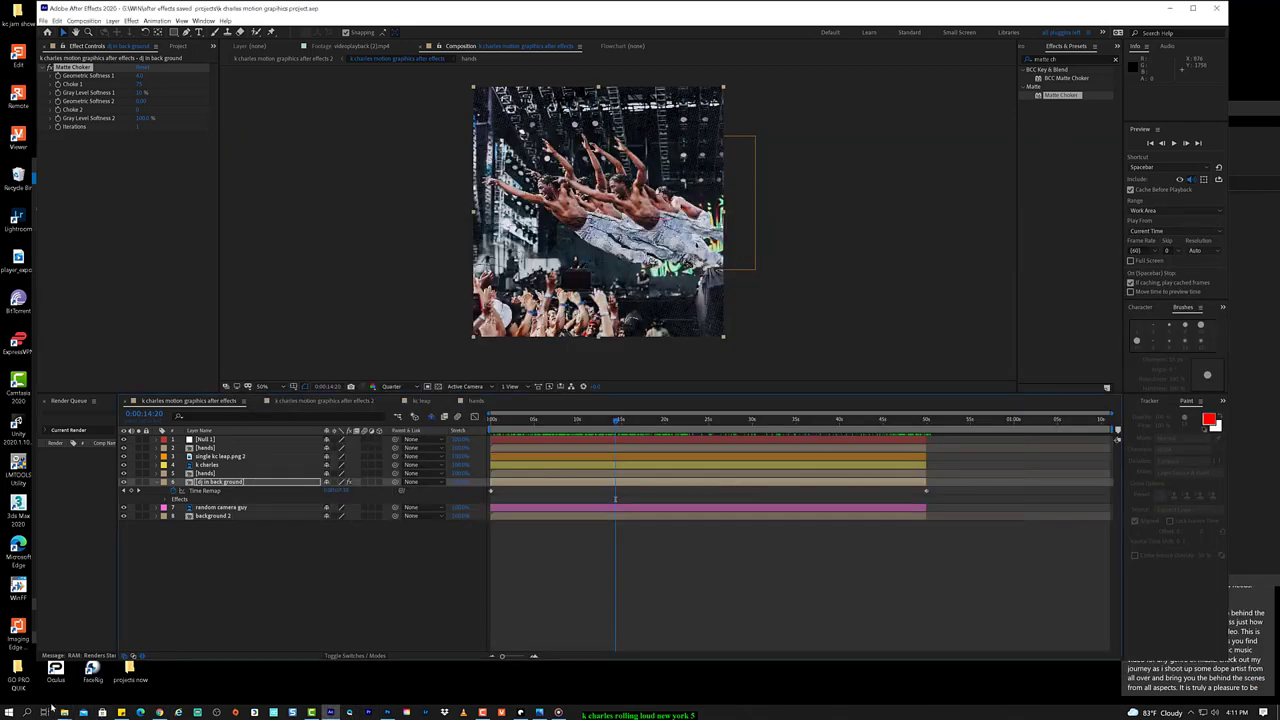
pyautogui.moveTo(64, 712)
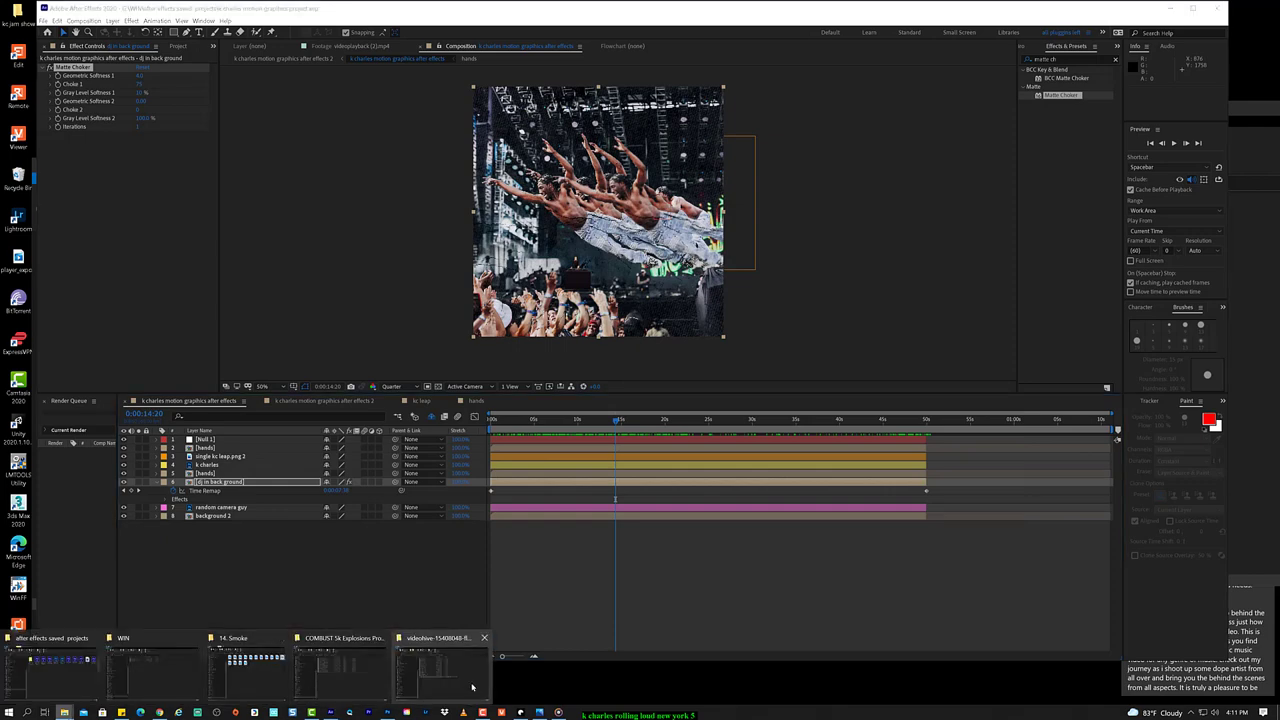
pyautogui.click(152, 666)
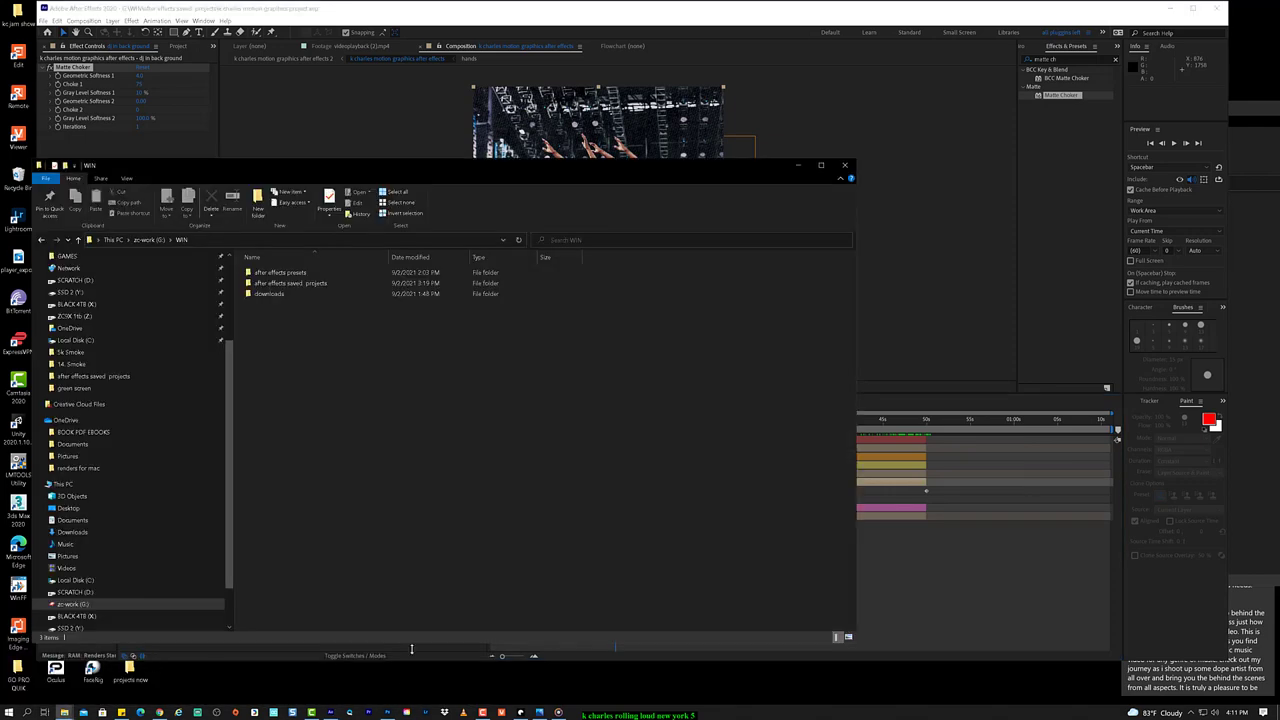
pyautogui.scroll(4, 120, 560)
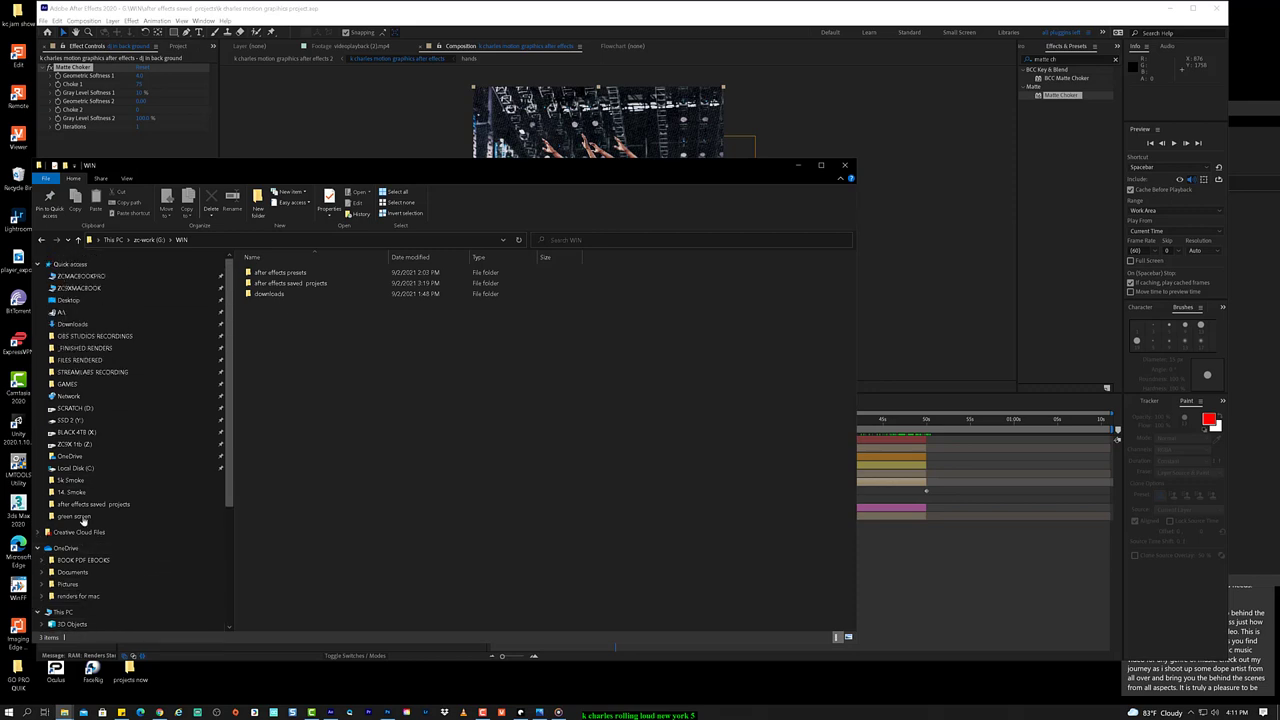
pyautogui.click(80, 276)
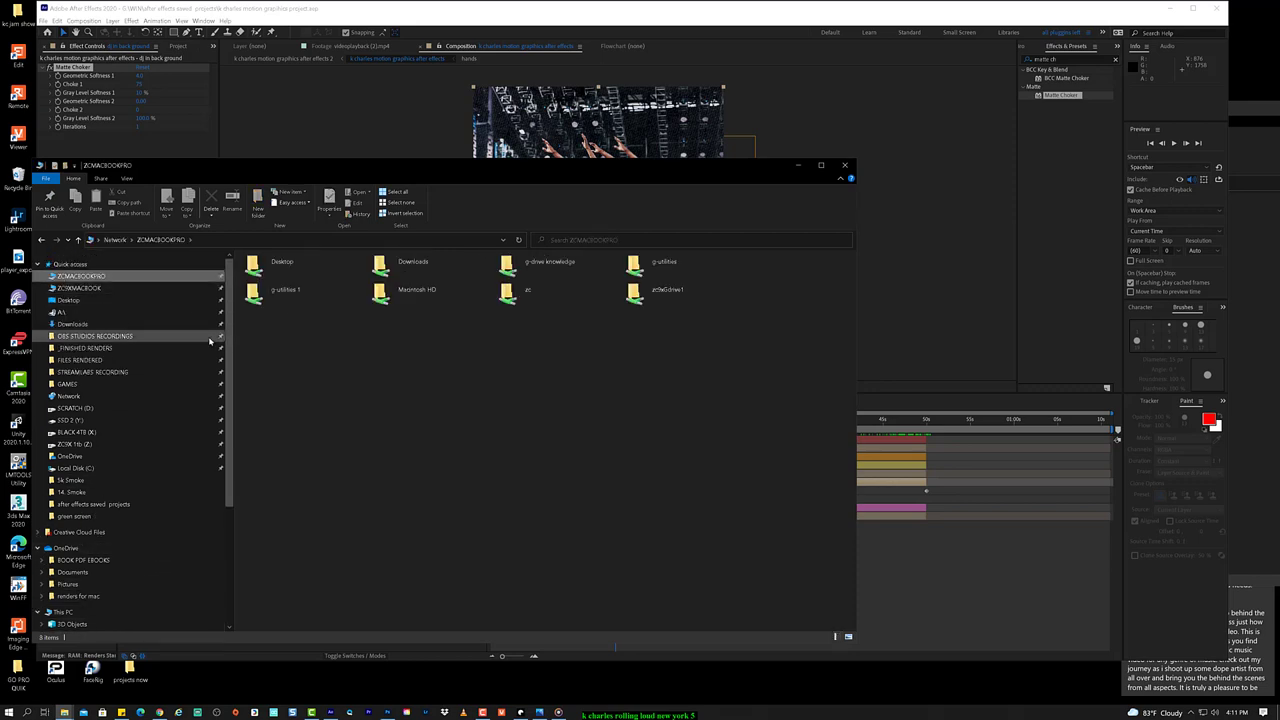
pyautogui.doubleClick(517, 293)
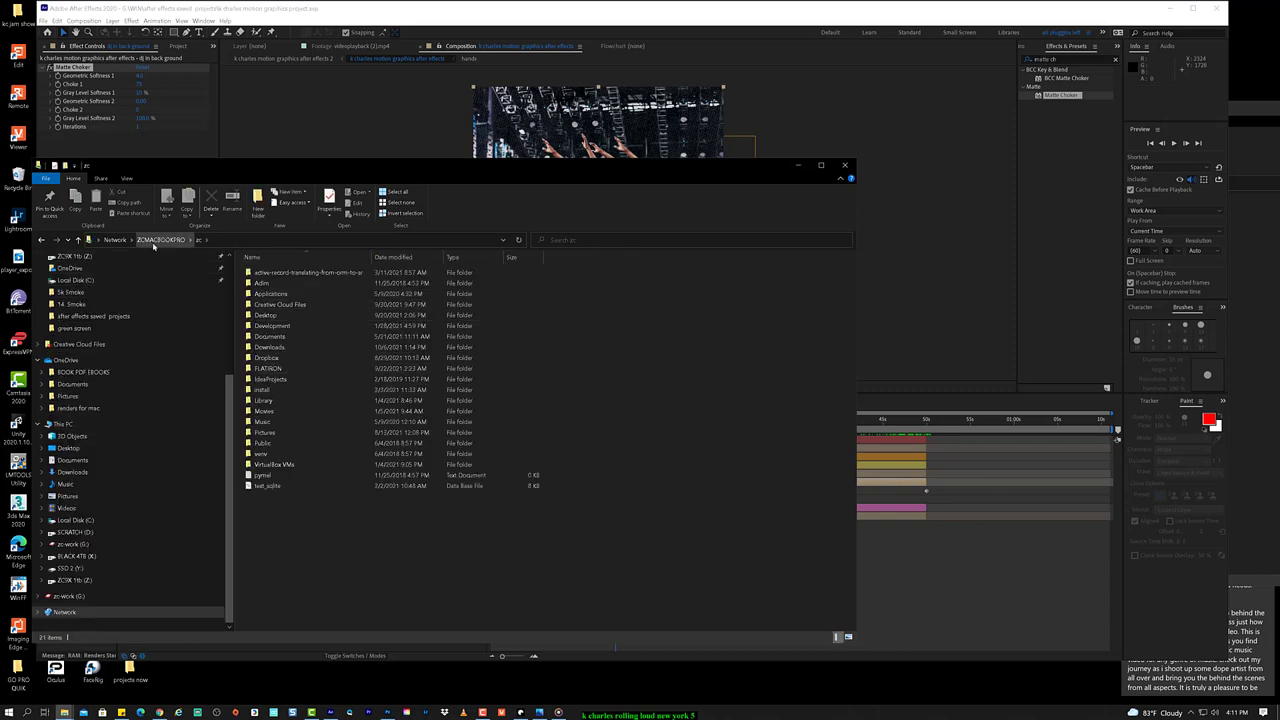
pyautogui.click(153, 242)
# Step: Open the network drive folder, browse Catch G DRIVE and FK G DRIVE, then return to it
pyautogui.click(660, 300)
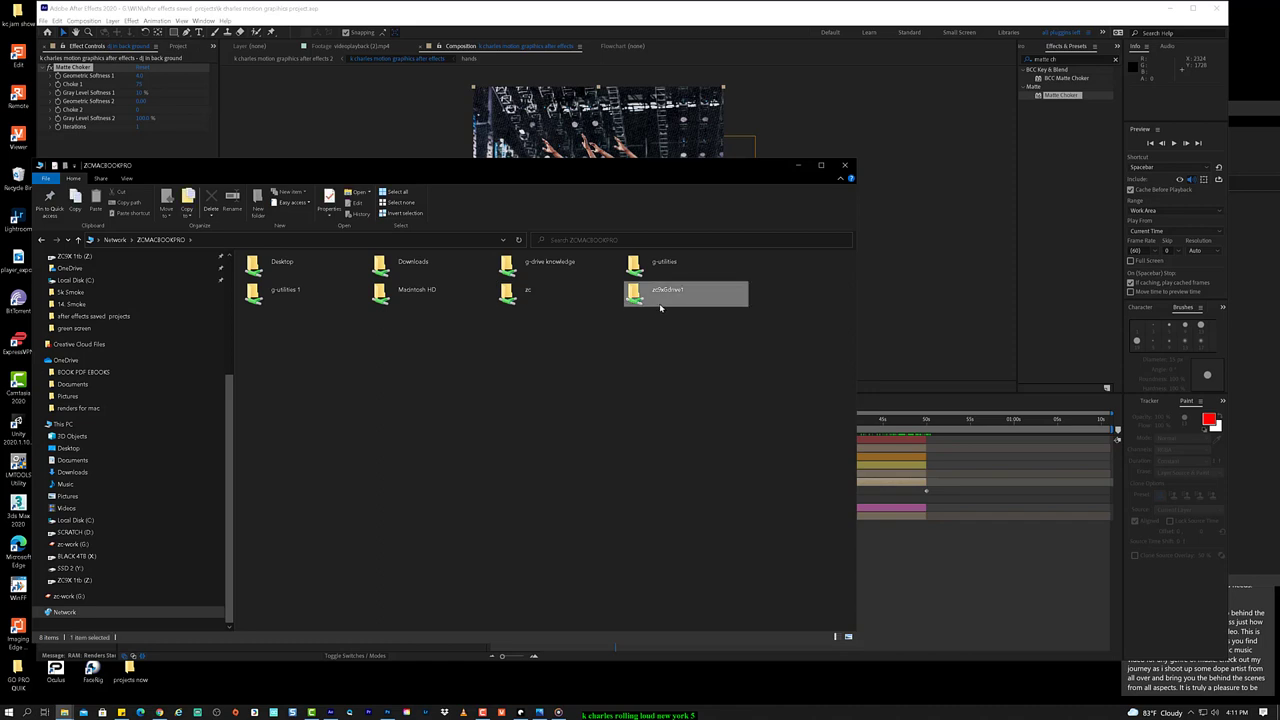
pyautogui.doubleClick(660, 305)
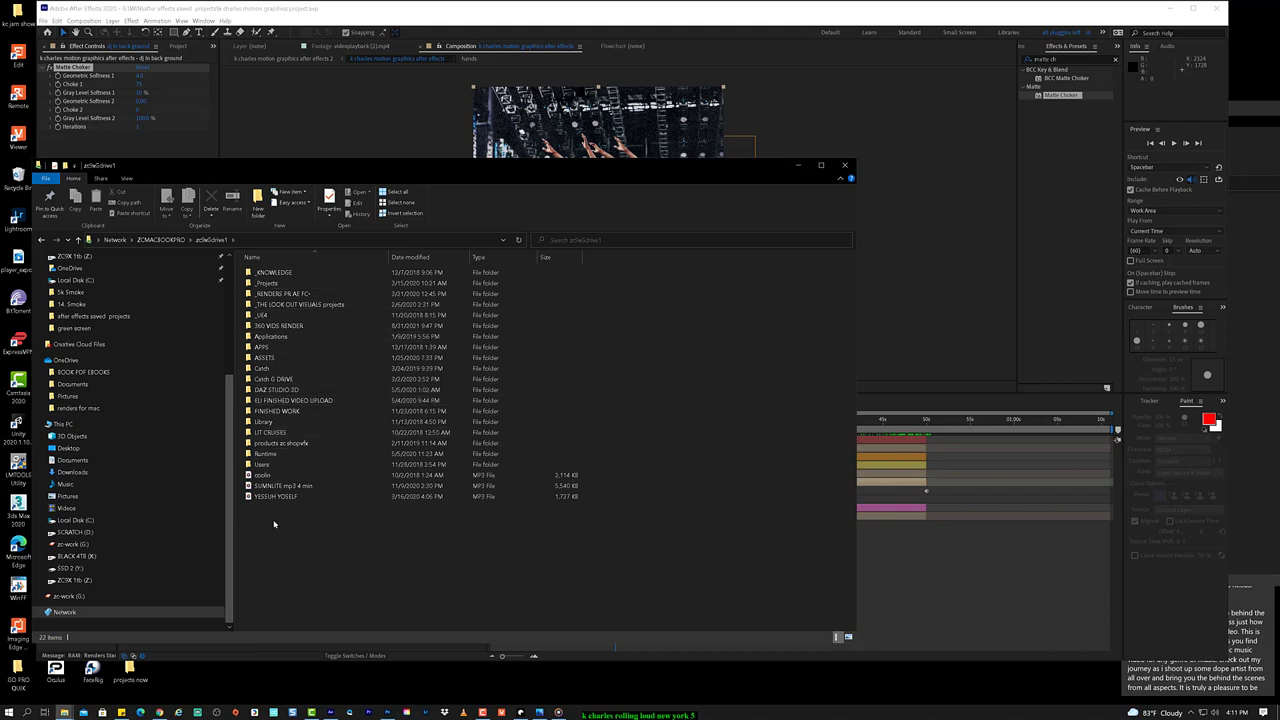
pyautogui.click(318, 358)
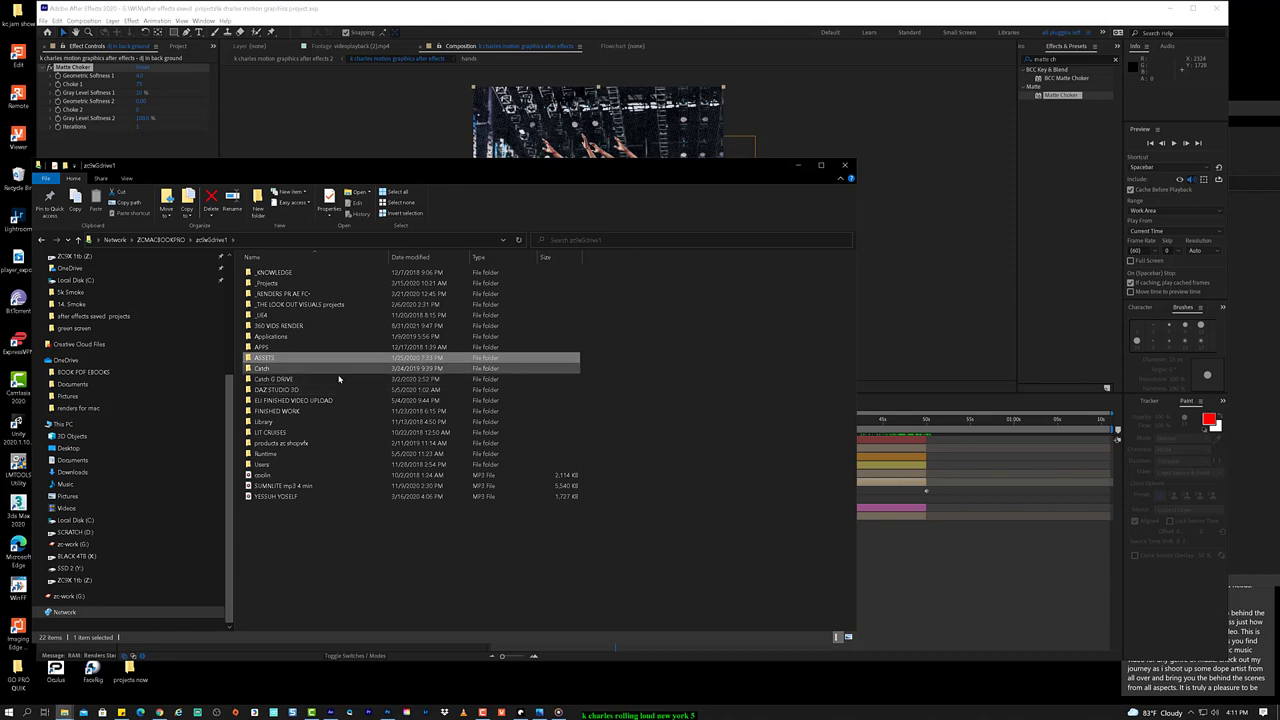
pyautogui.doubleClick(326, 379)
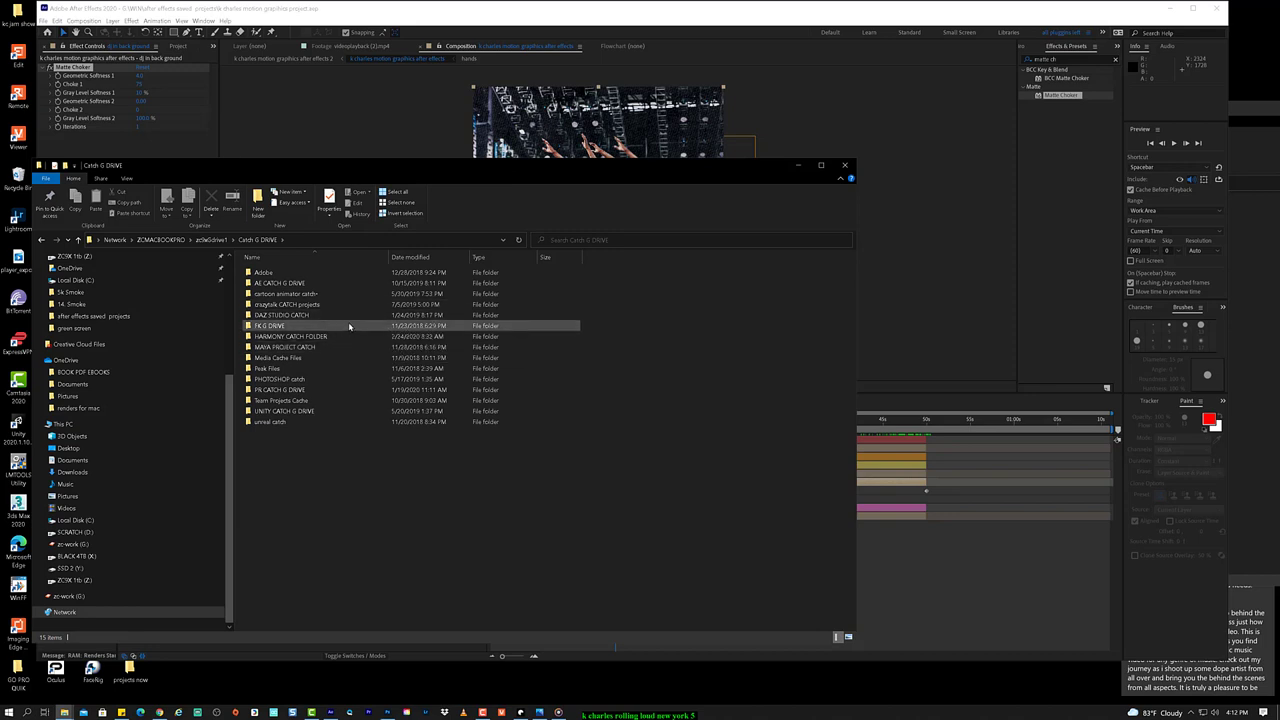
pyautogui.doubleClick(349, 325)
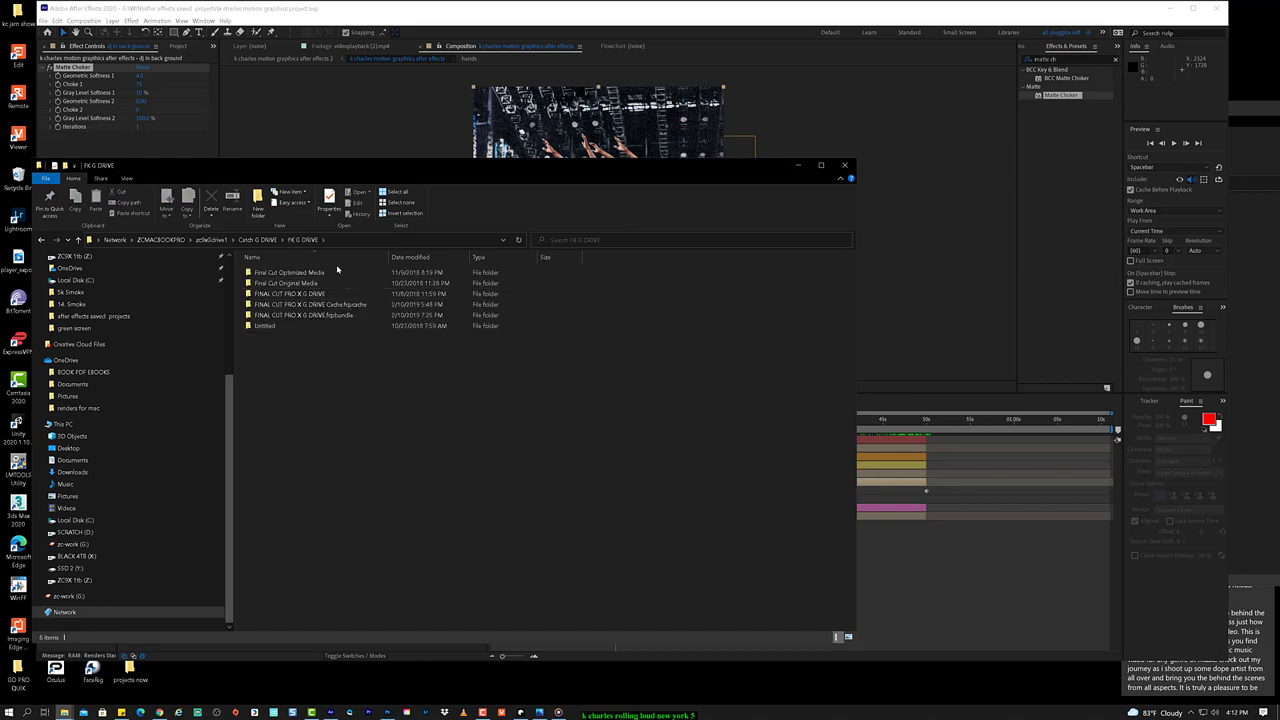
pyautogui.click(246, 240)
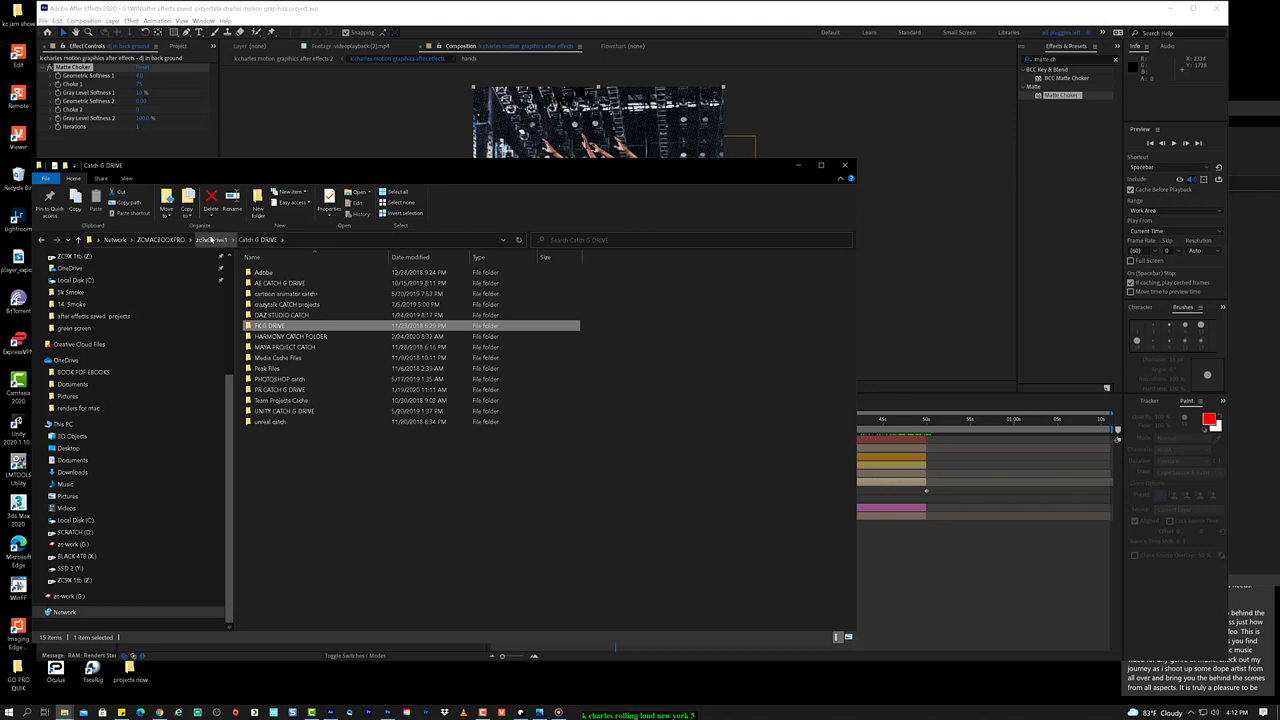
pyautogui.click(211, 240)
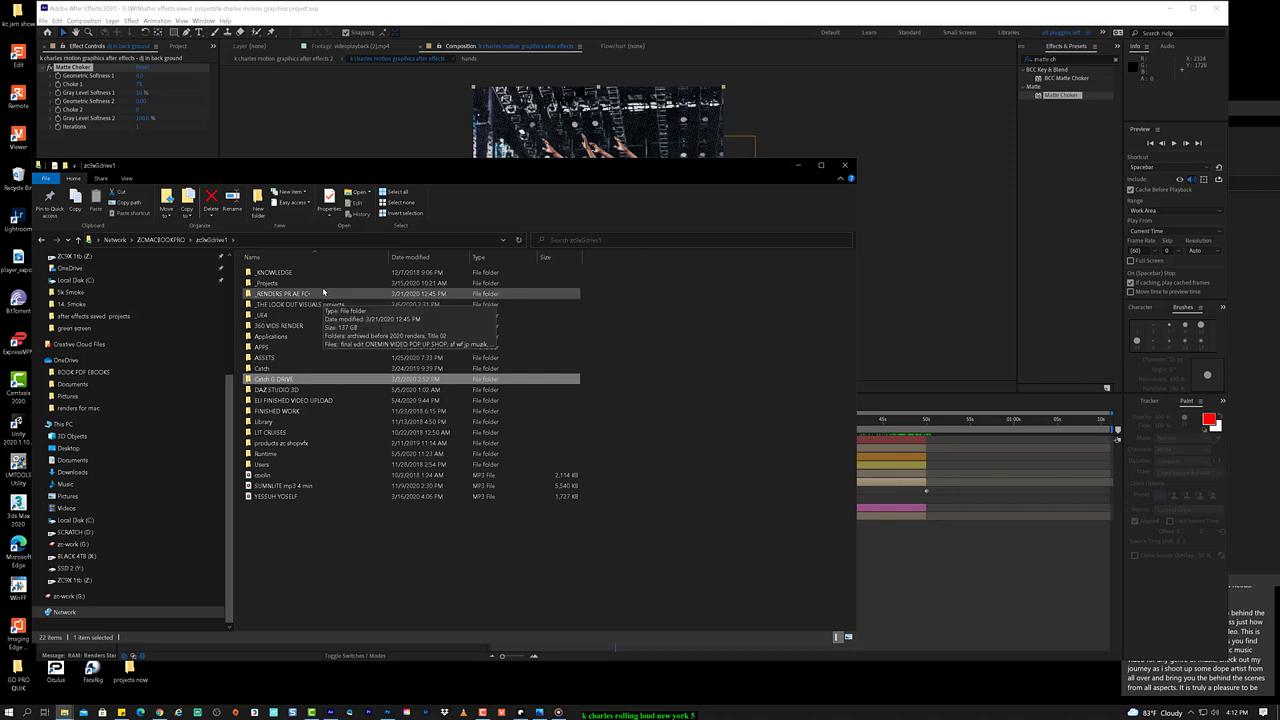
pyautogui.click(321, 284)
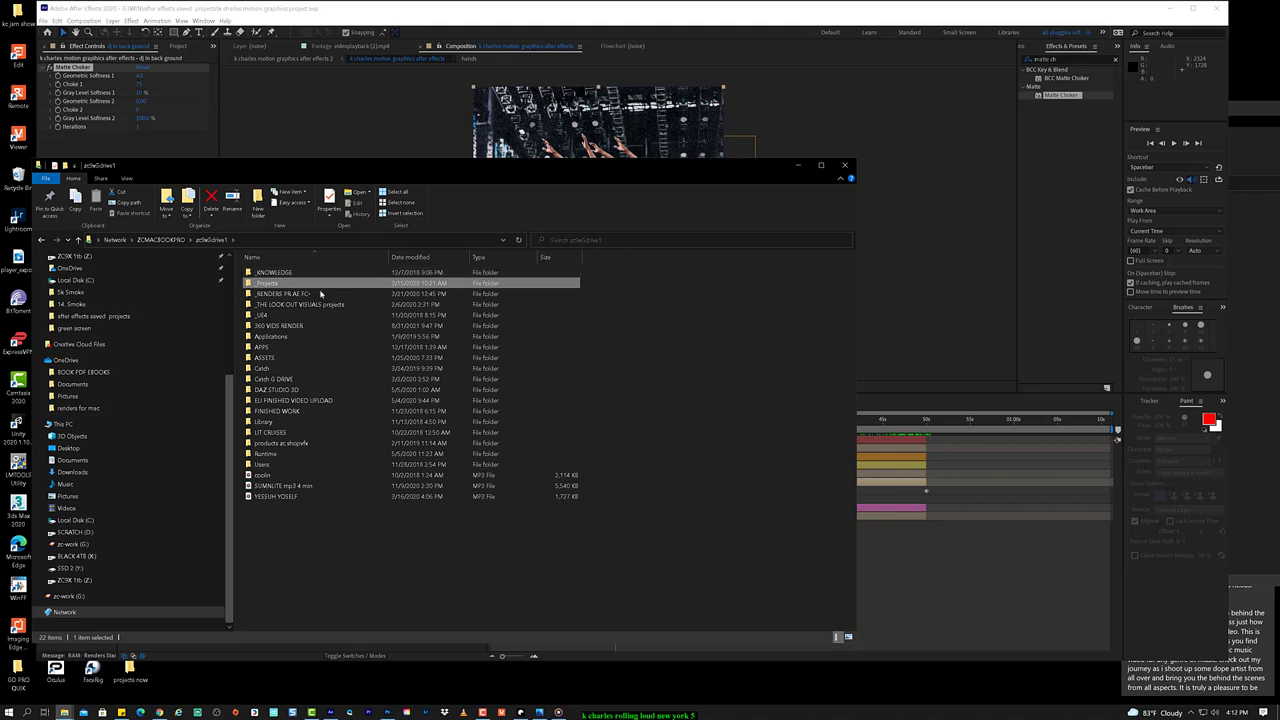
pyautogui.doubleClick(324, 284)
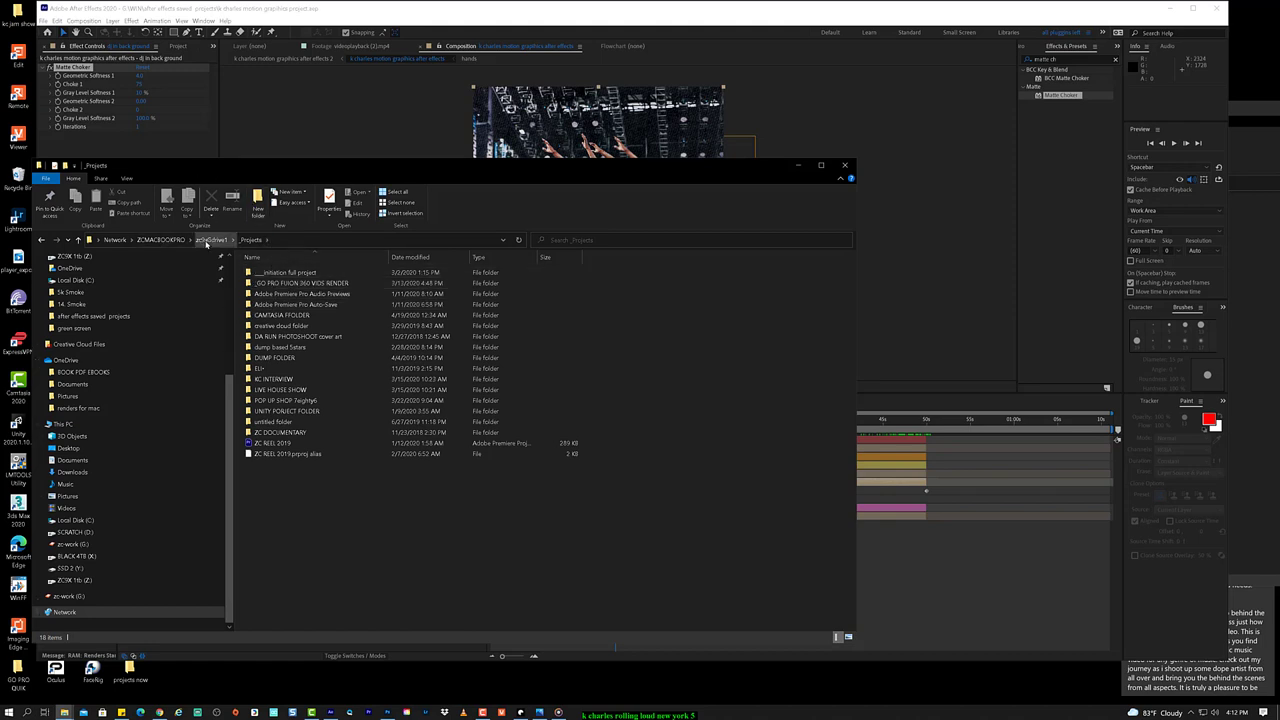
pyautogui.click(207, 240)
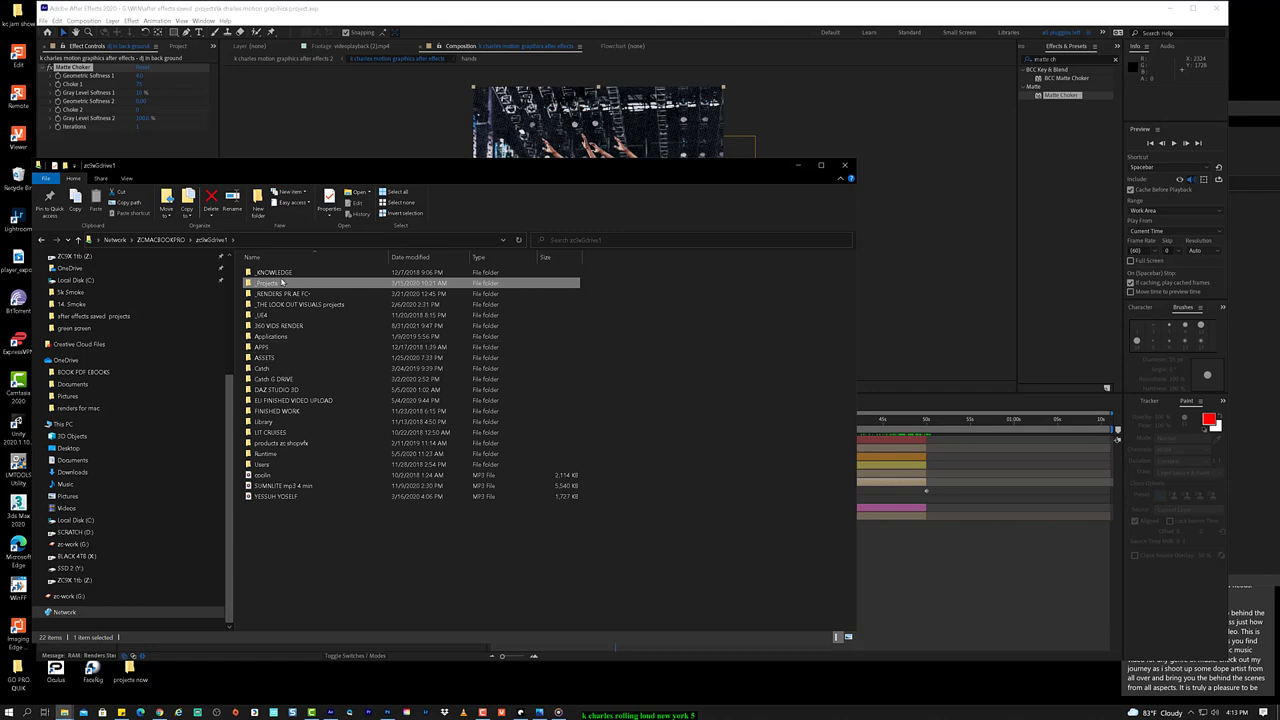
pyautogui.doubleClick(288, 271)
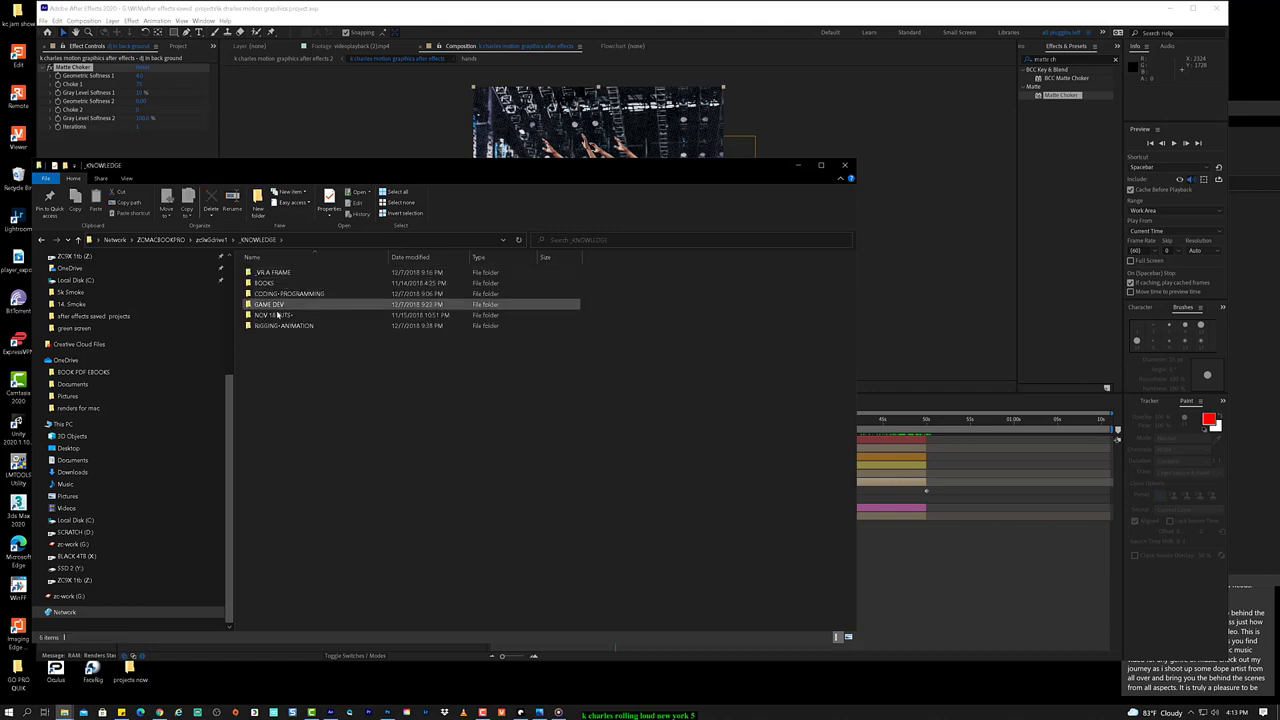
pyautogui.click(212, 240)
pyautogui.click(174, 241)
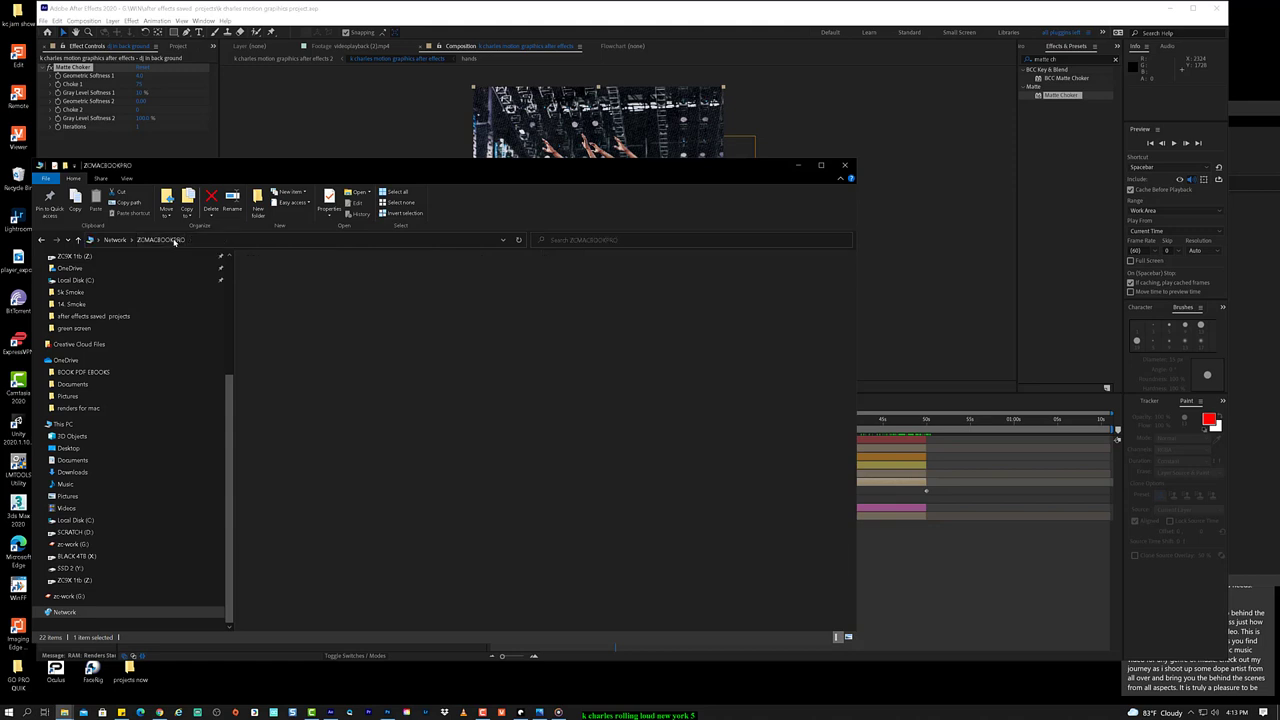
pyautogui.doubleClick(645, 300)
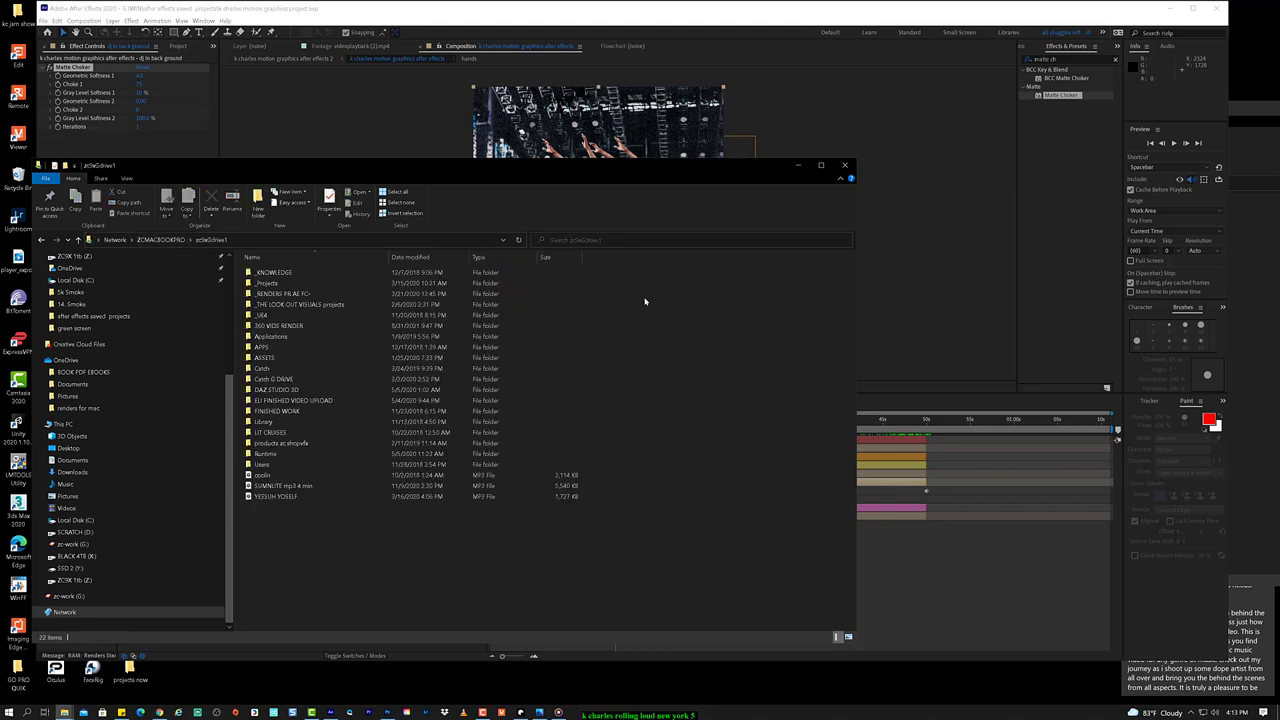
# Step: Open ASSETS, look inside TRANSITIONS EFFECTAS, and go back to the ASSETS listing
pyautogui.doubleClick(287, 357)
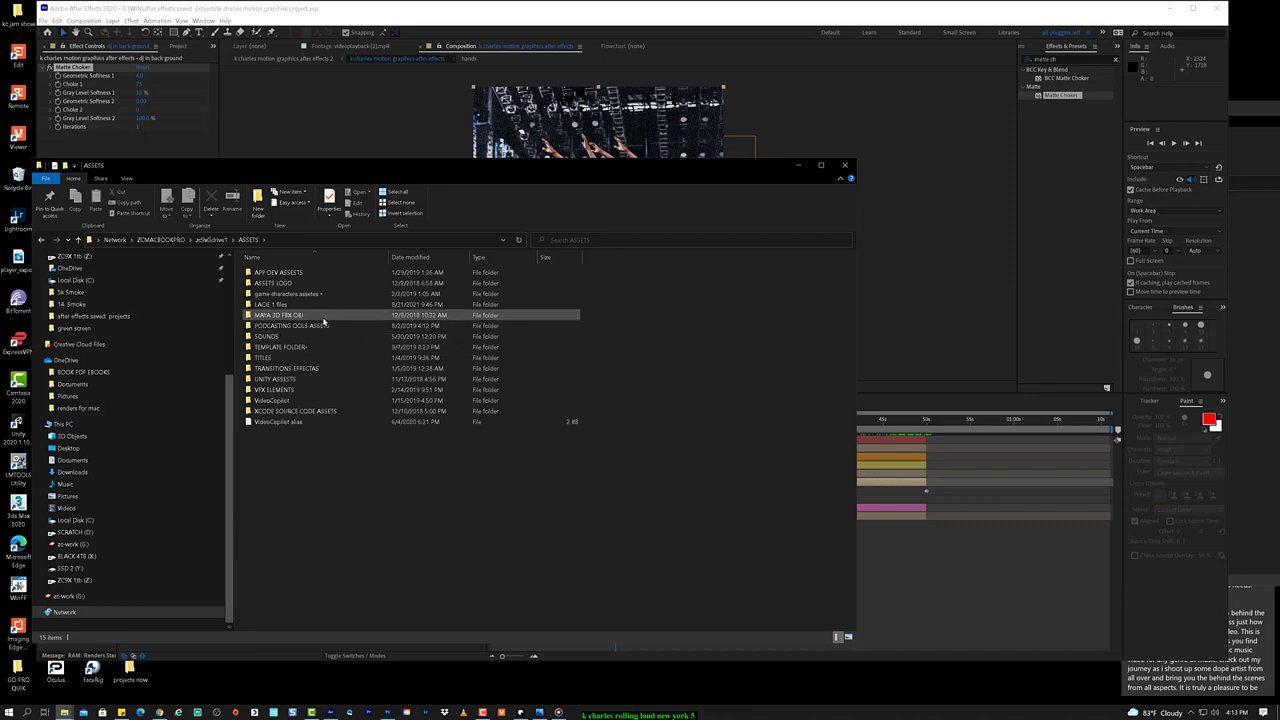
pyautogui.doubleClick(288, 368)
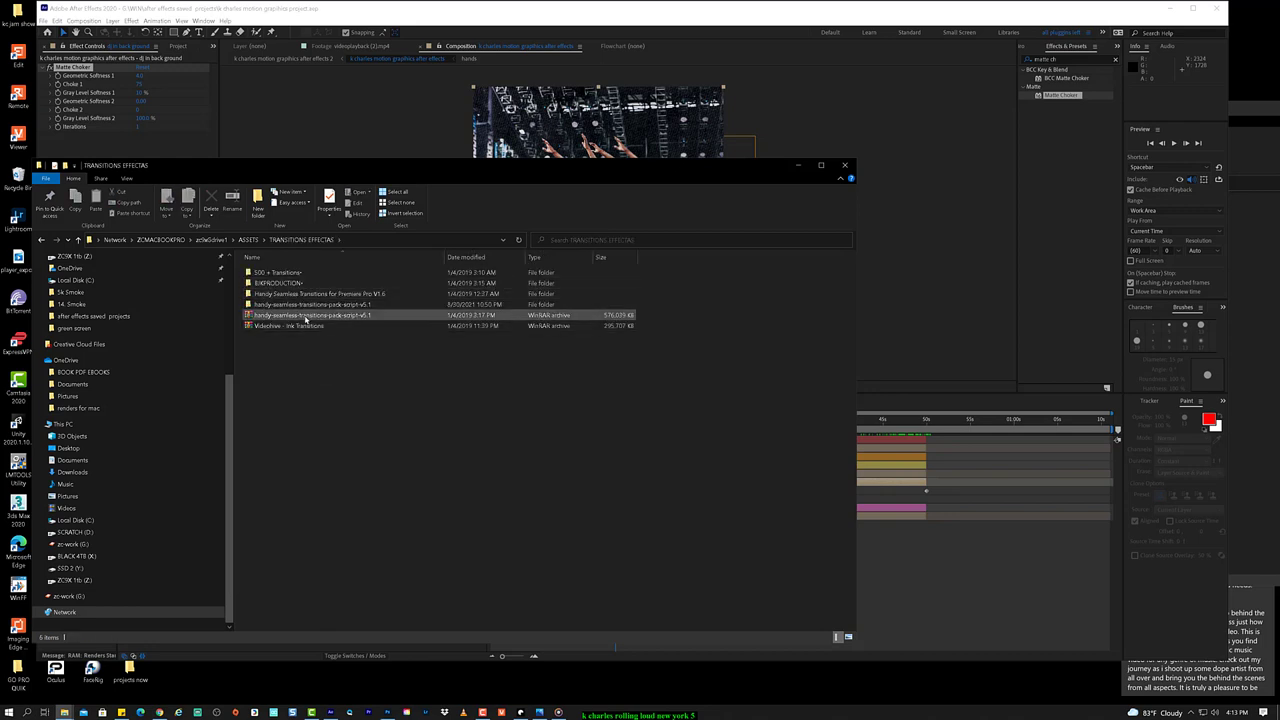
pyautogui.hotkey('alt', 'Left')
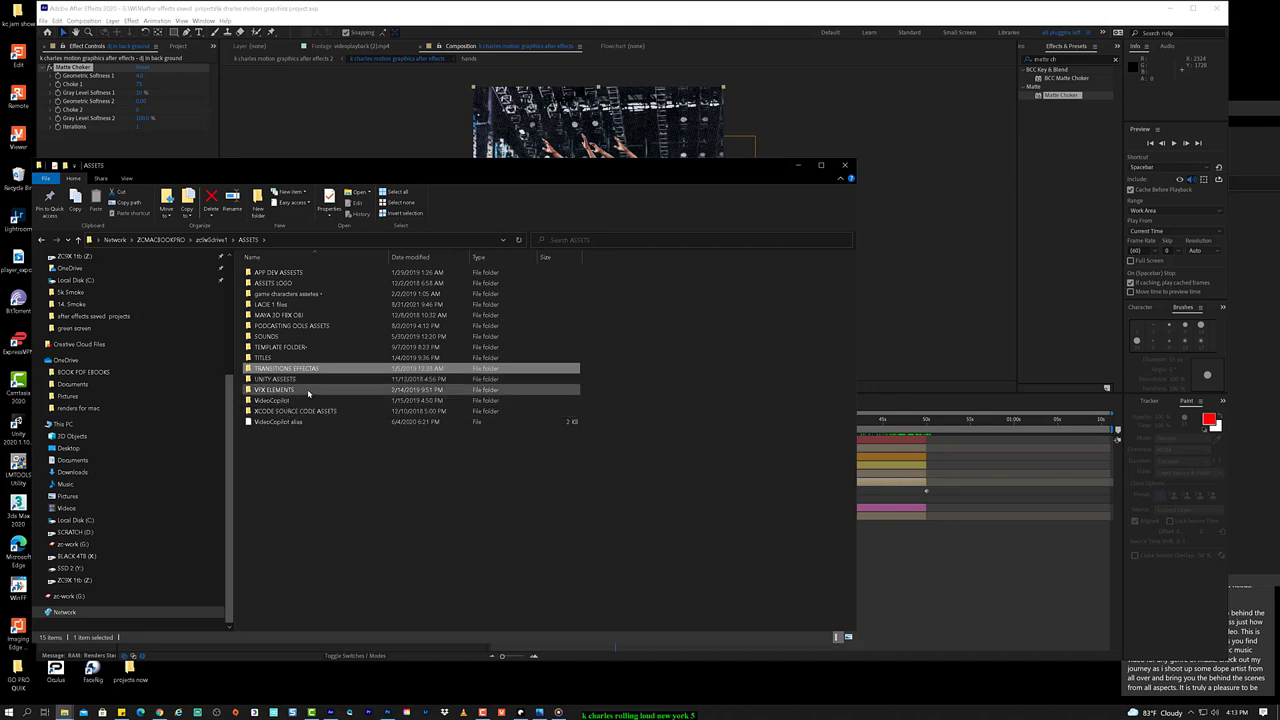
# Step: Open MAYA 3D FBX OBJ and inspect KITBASH 3D, GREEN SNAKE and FAMILY RIGGED
pyautogui.doubleClick(334, 316)
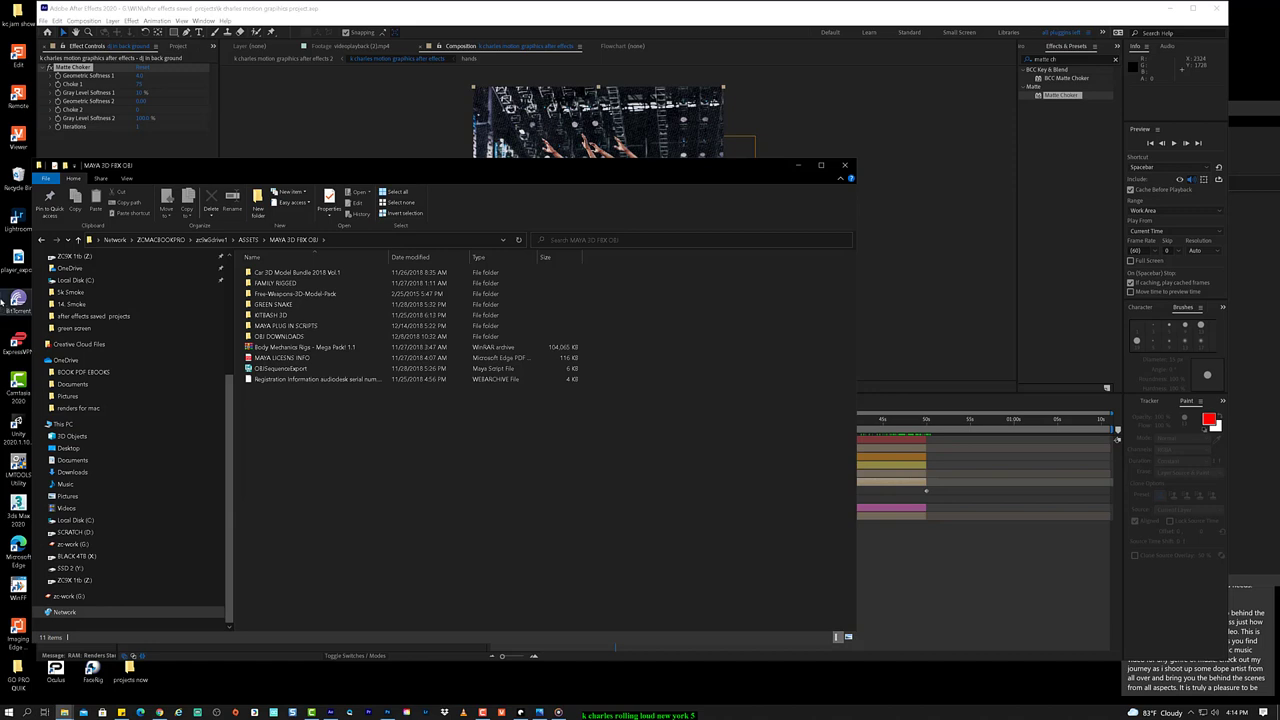
pyautogui.click(374, 368)
pyautogui.click(389, 318)
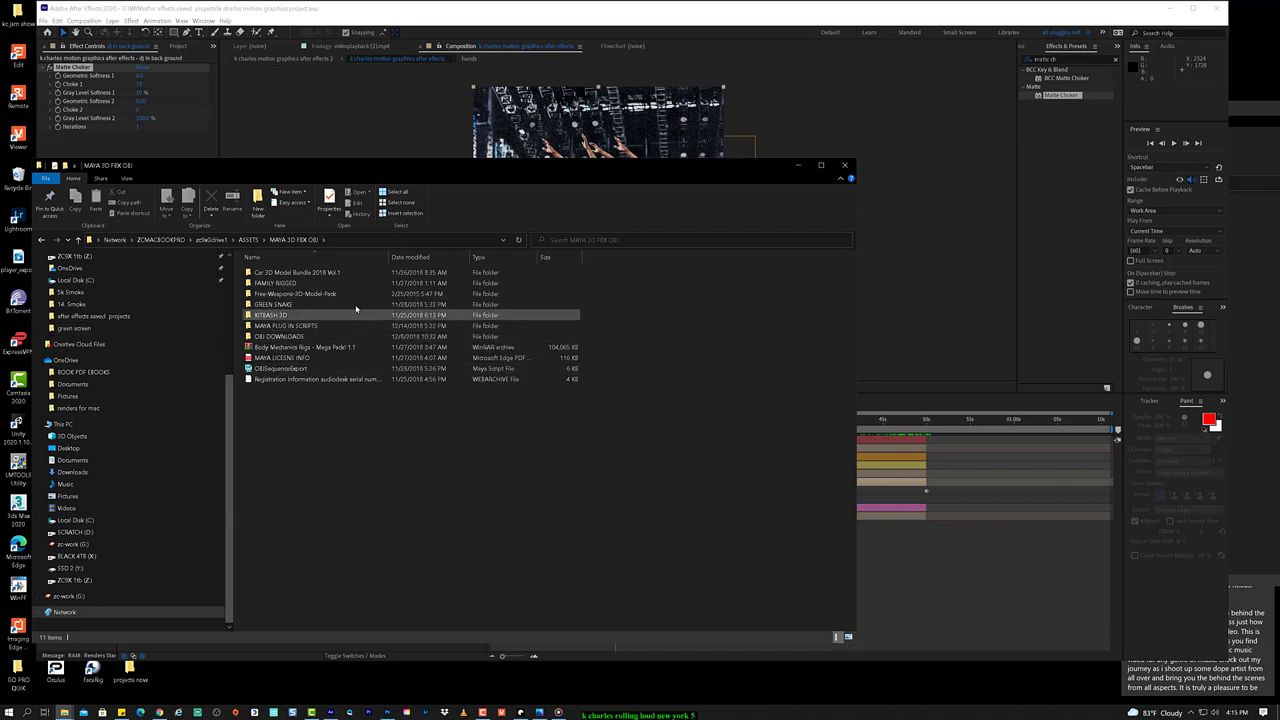
pyautogui.click(357, 304)
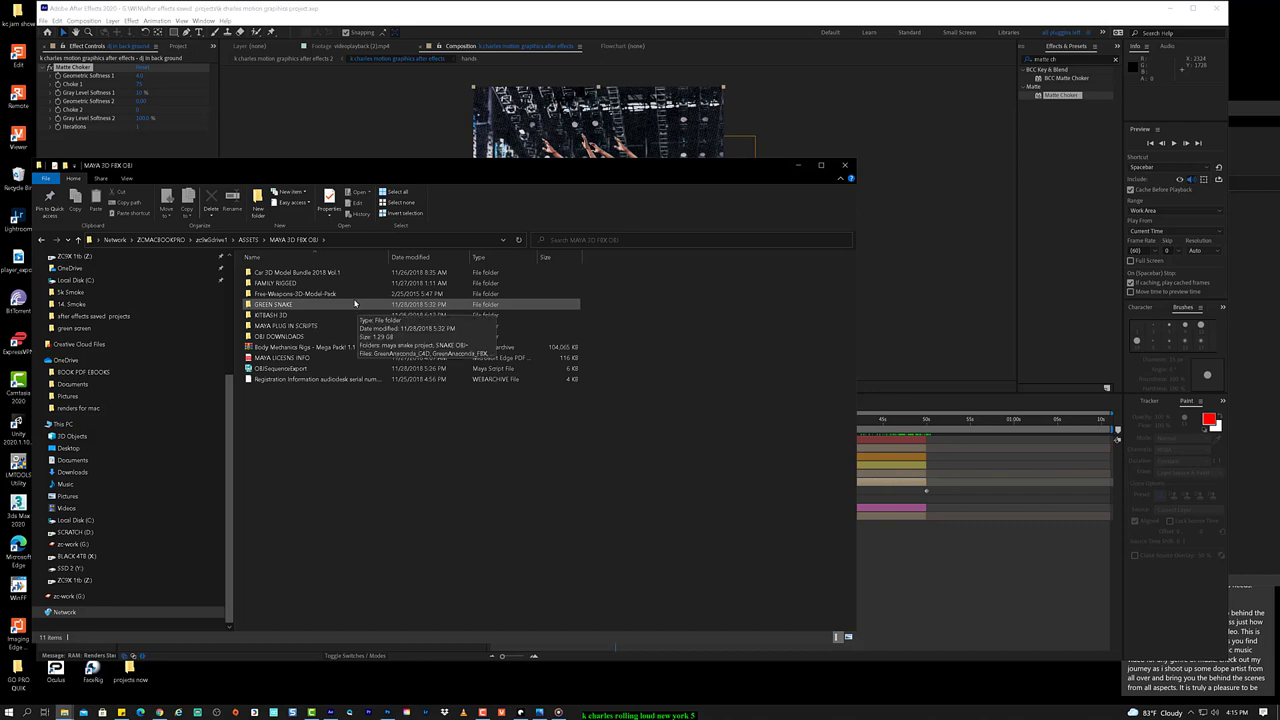
pyautogui.click(352, 286)
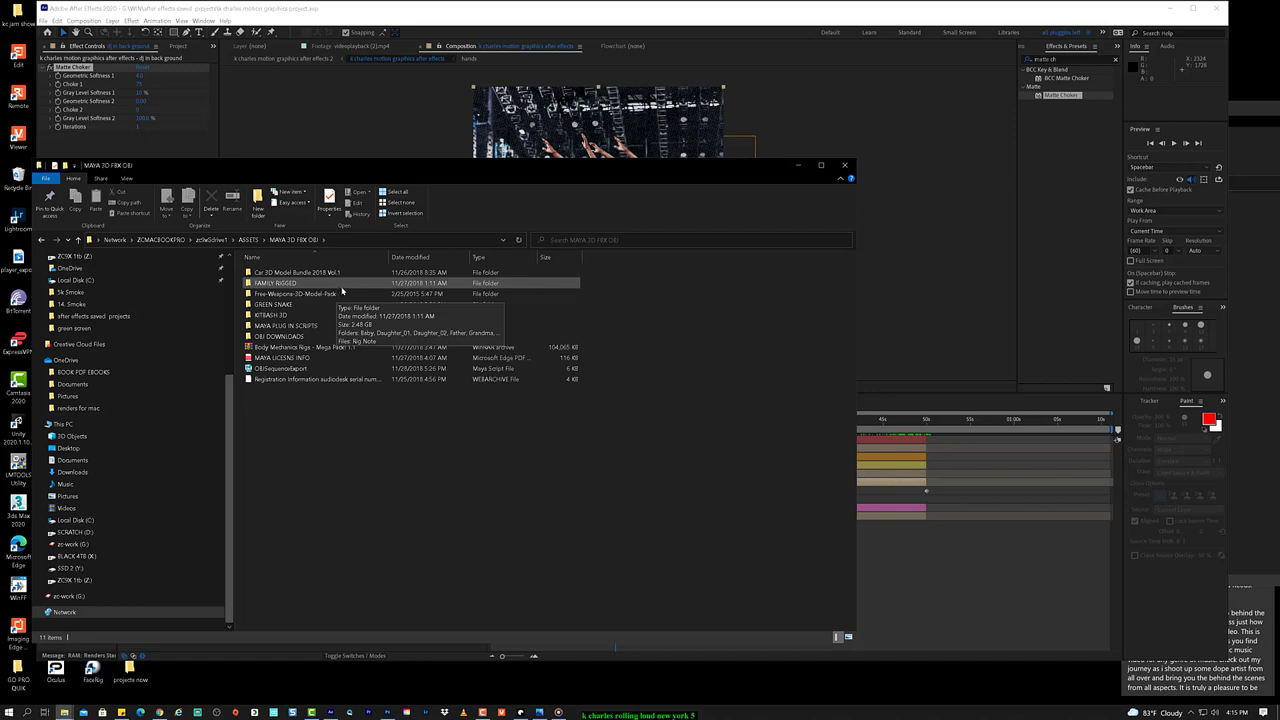
# Step: Look inside OBJ DOWNLOADS, then climb back up to the ASSETS folder
pyautogui.click(341, 338)
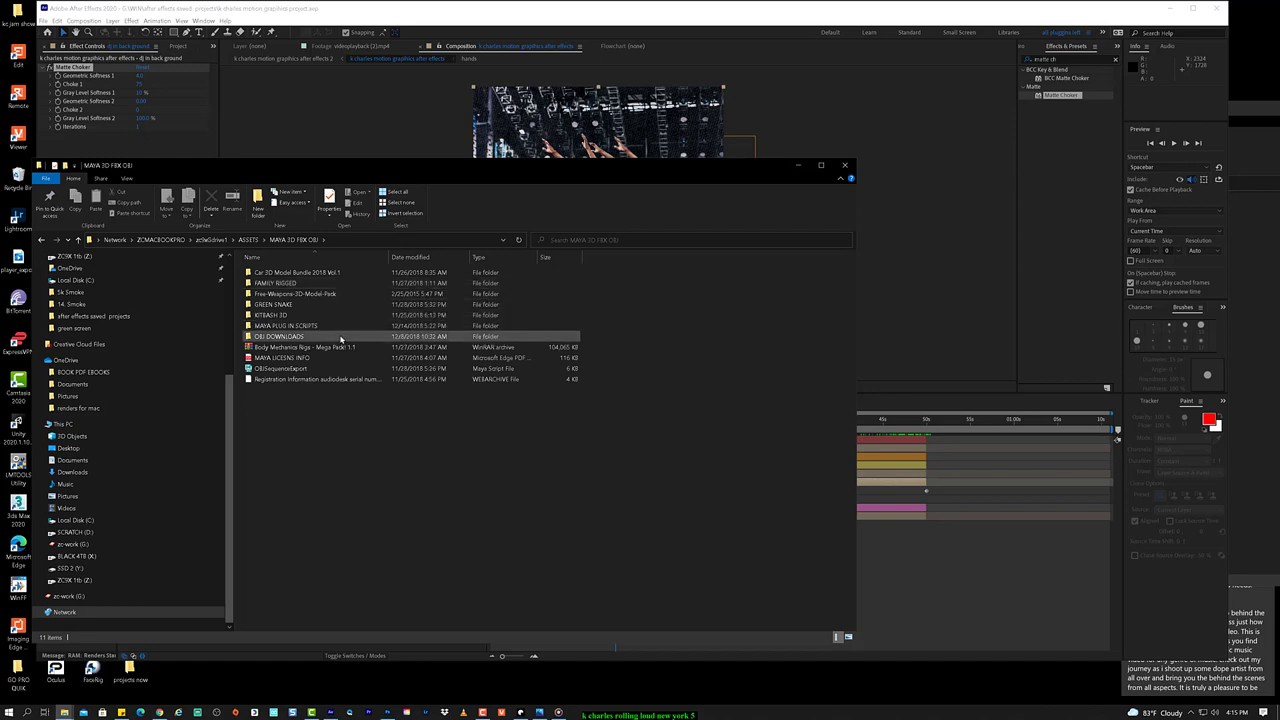
pyautogui.moveTo(341, 339)
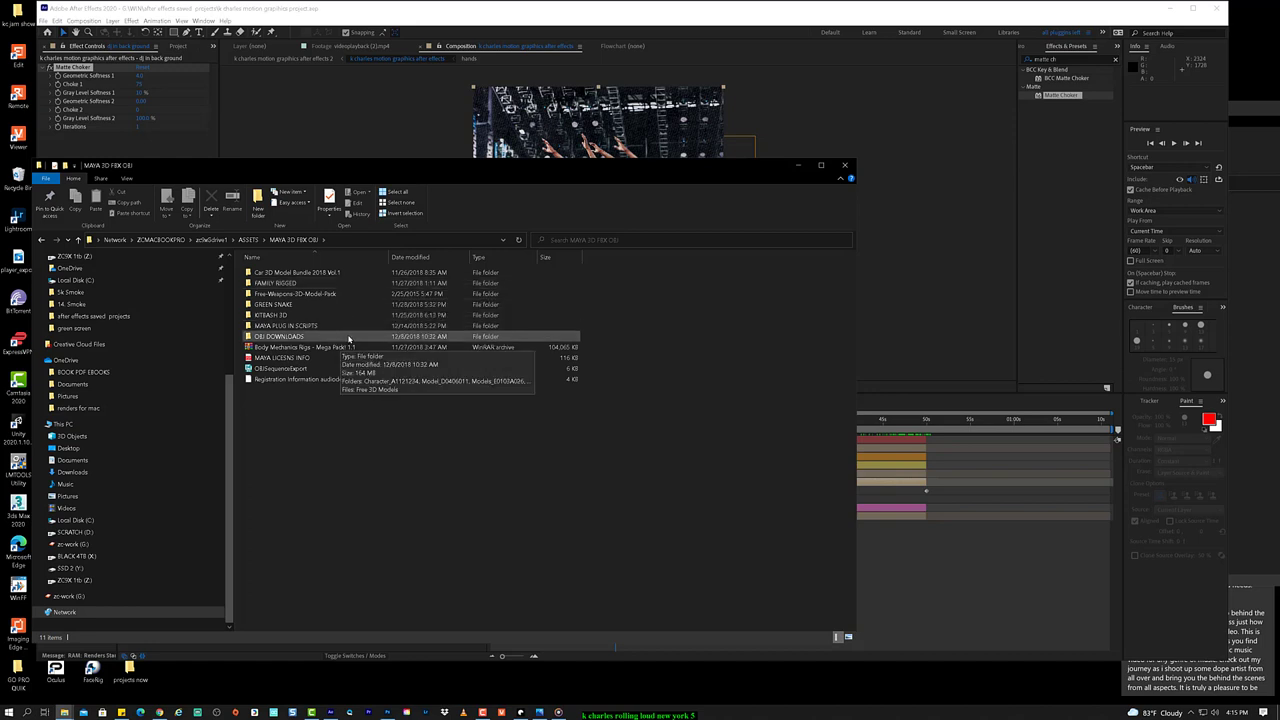
pyautogui.click(348, 338)
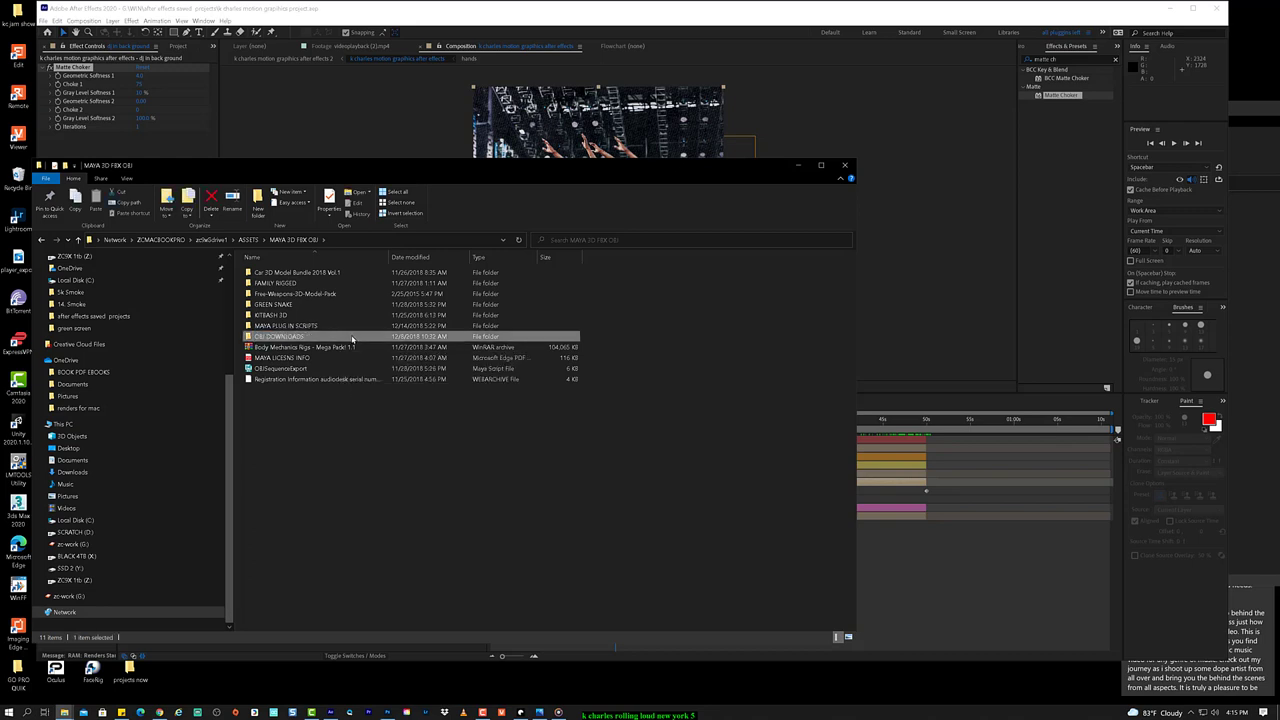
pyautogui.doubleClick(350, 338)
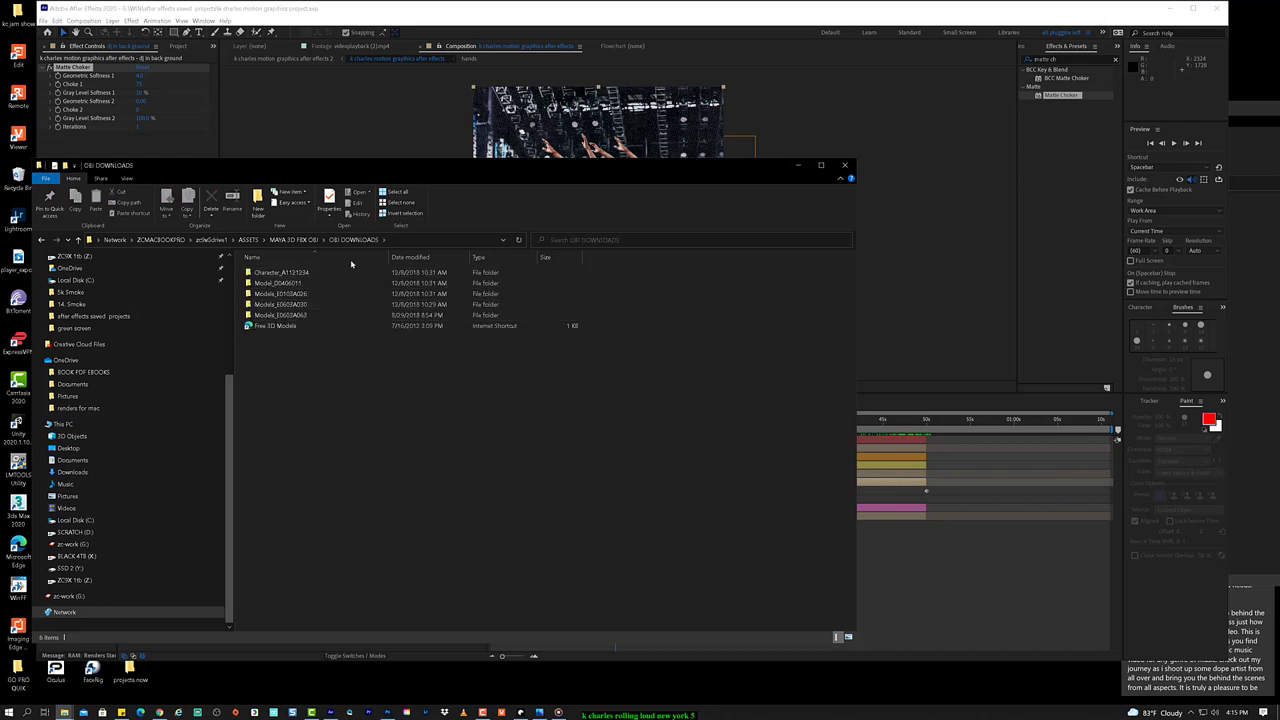
pyautogui.click(300, 240)
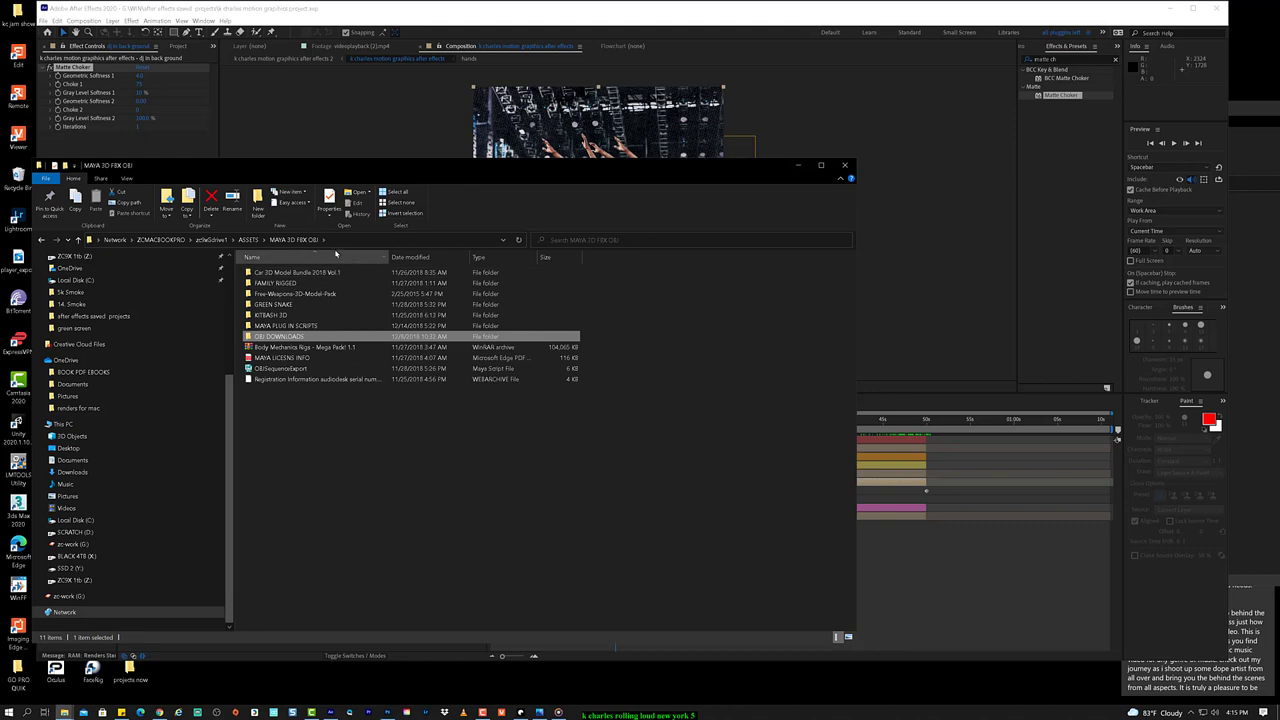
pyautogui.click(246, 240)
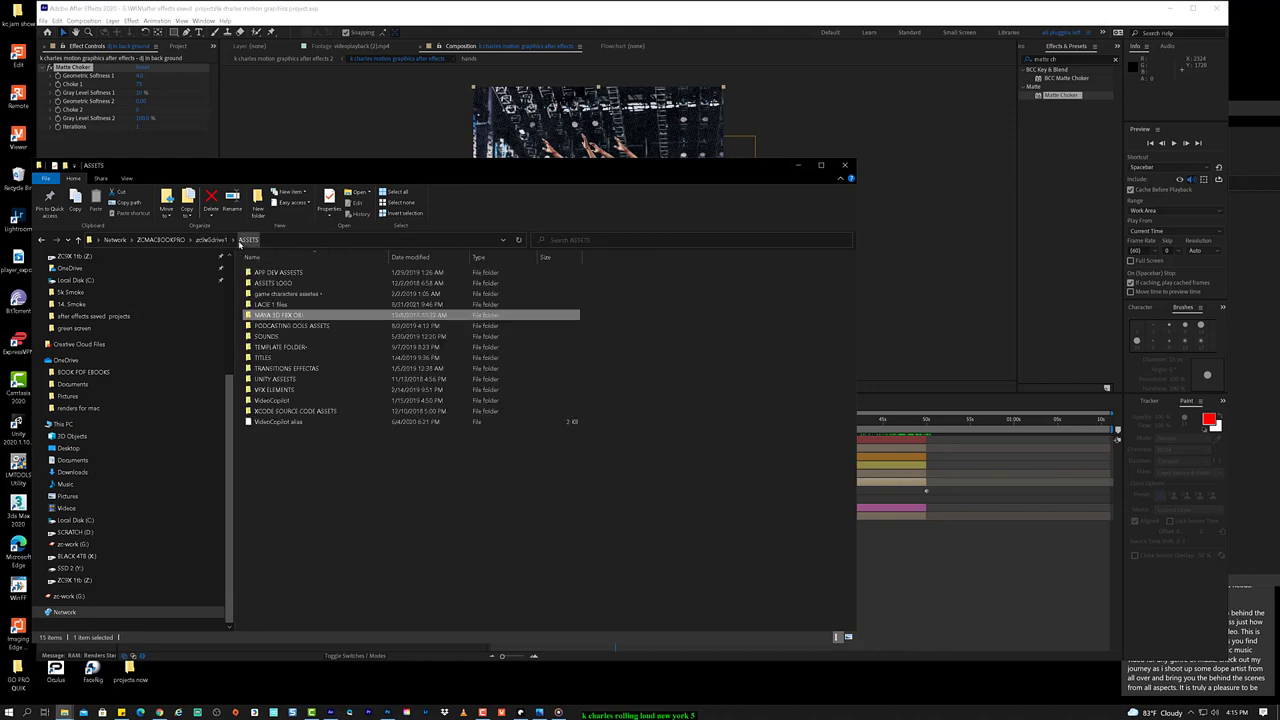
pyautogui.doubleClick(340, 350)
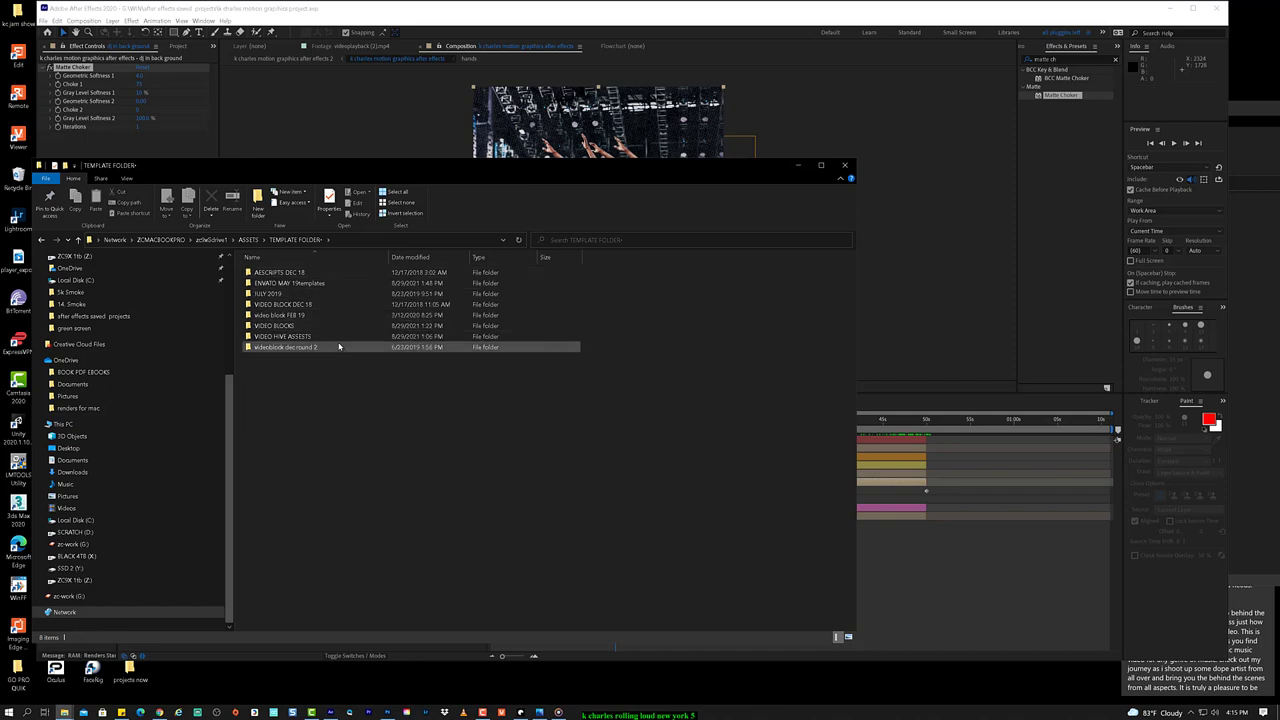
pyautogui.click(342, 330)
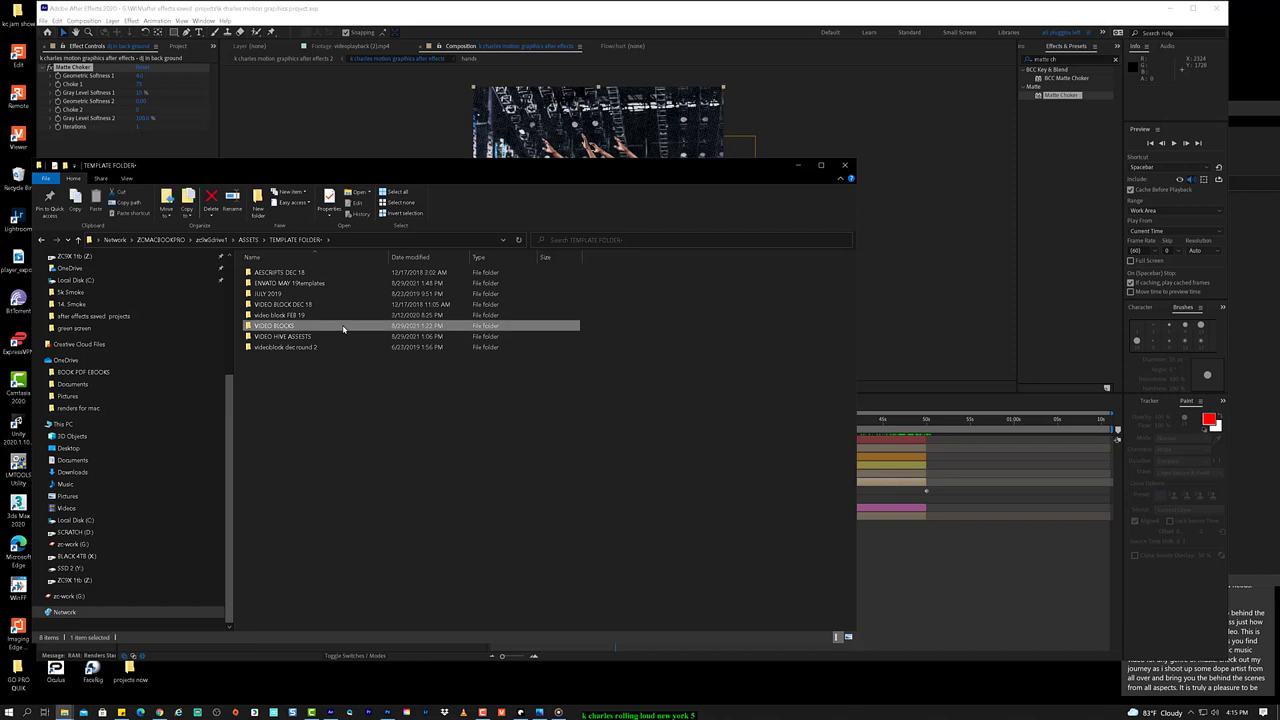
pyautogui.doubleClick(343, 327)
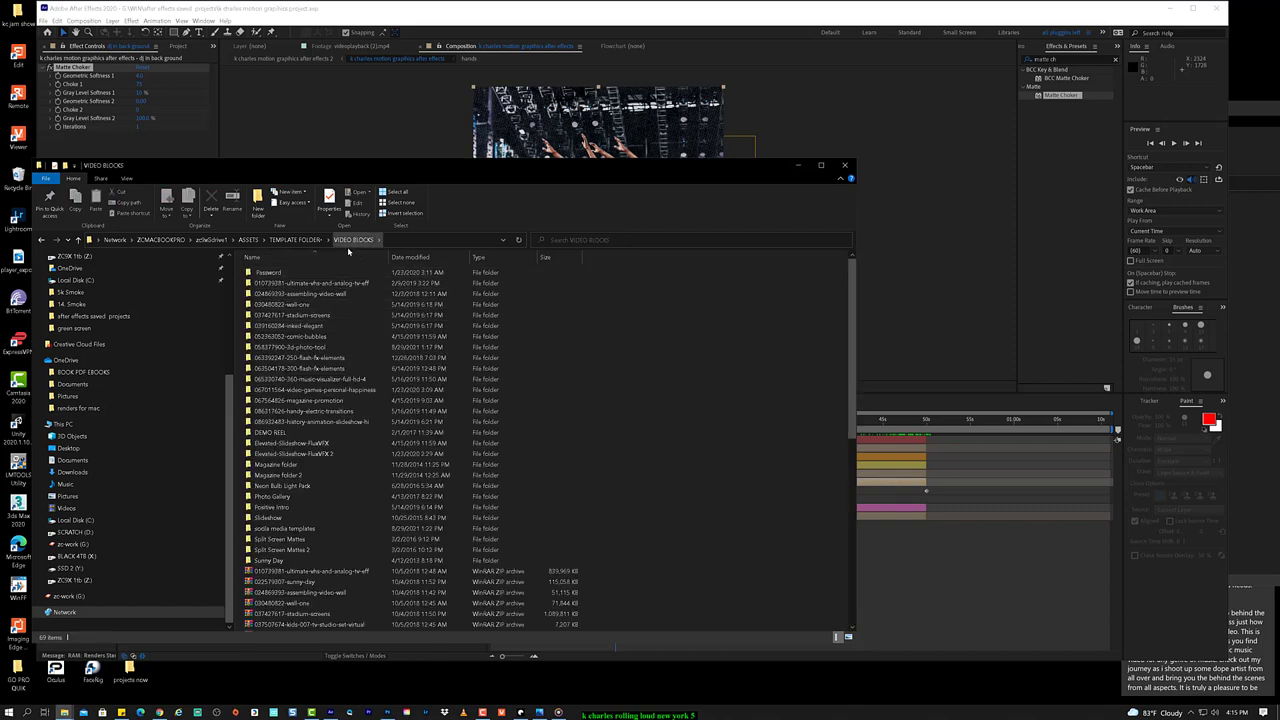
pyautogui.click(275, 241)
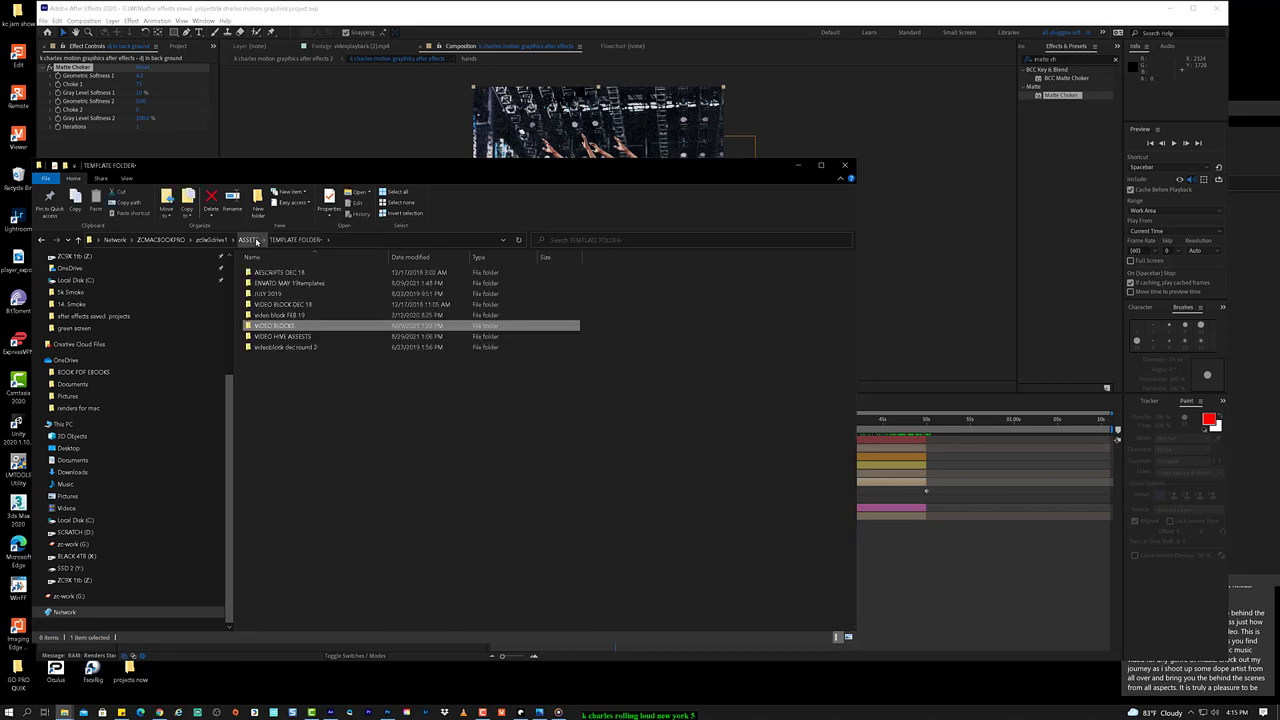
pyautogui.click(249, 240)
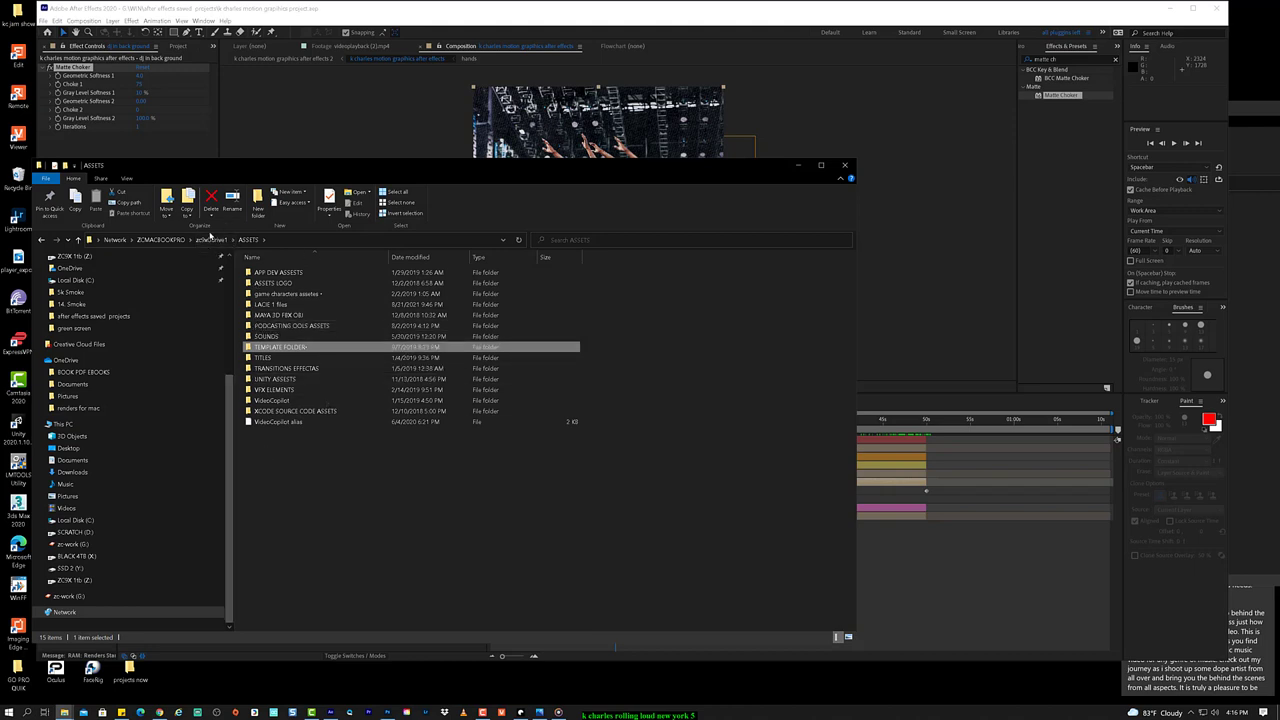
# Step: Navigate from ASSETS through VFX ELEMENTS into the Green Screen Vids Assets folder
pyautogui.click(212, 241)
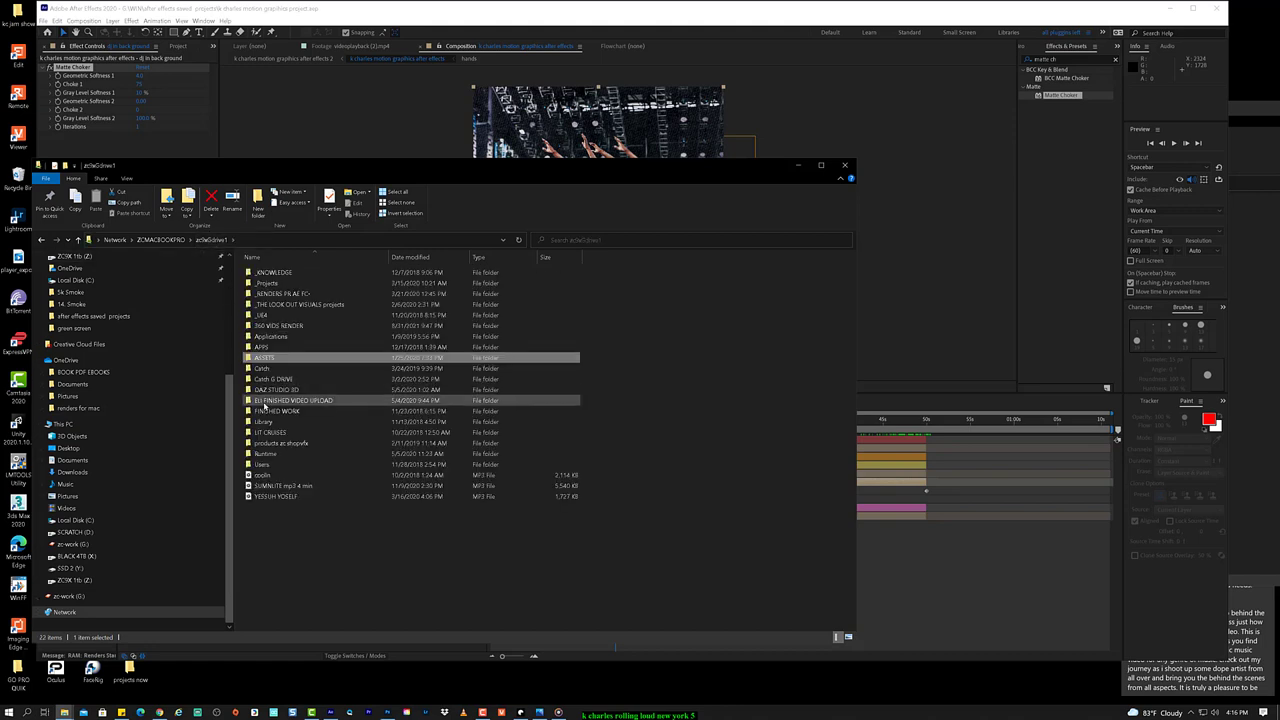
pyautogui.doubleClick(328, 362)
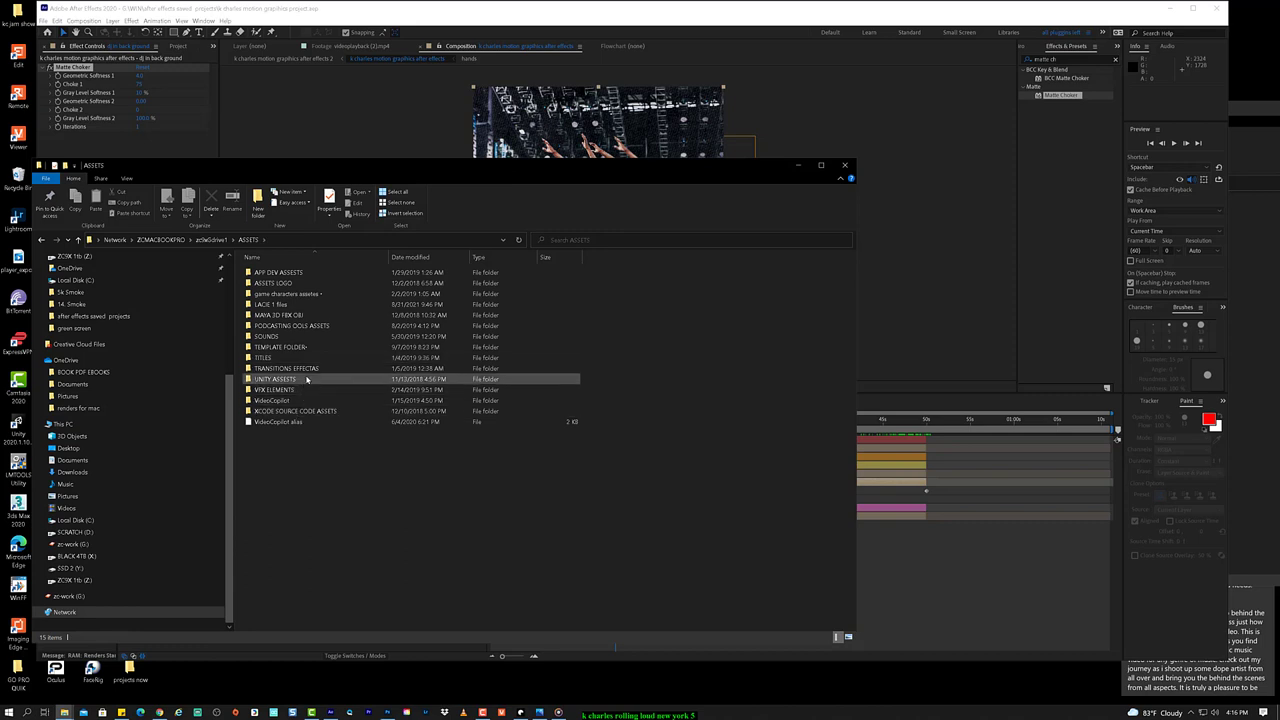
pyautogui.click(313, 389)
pyautogui.click(313, 389)
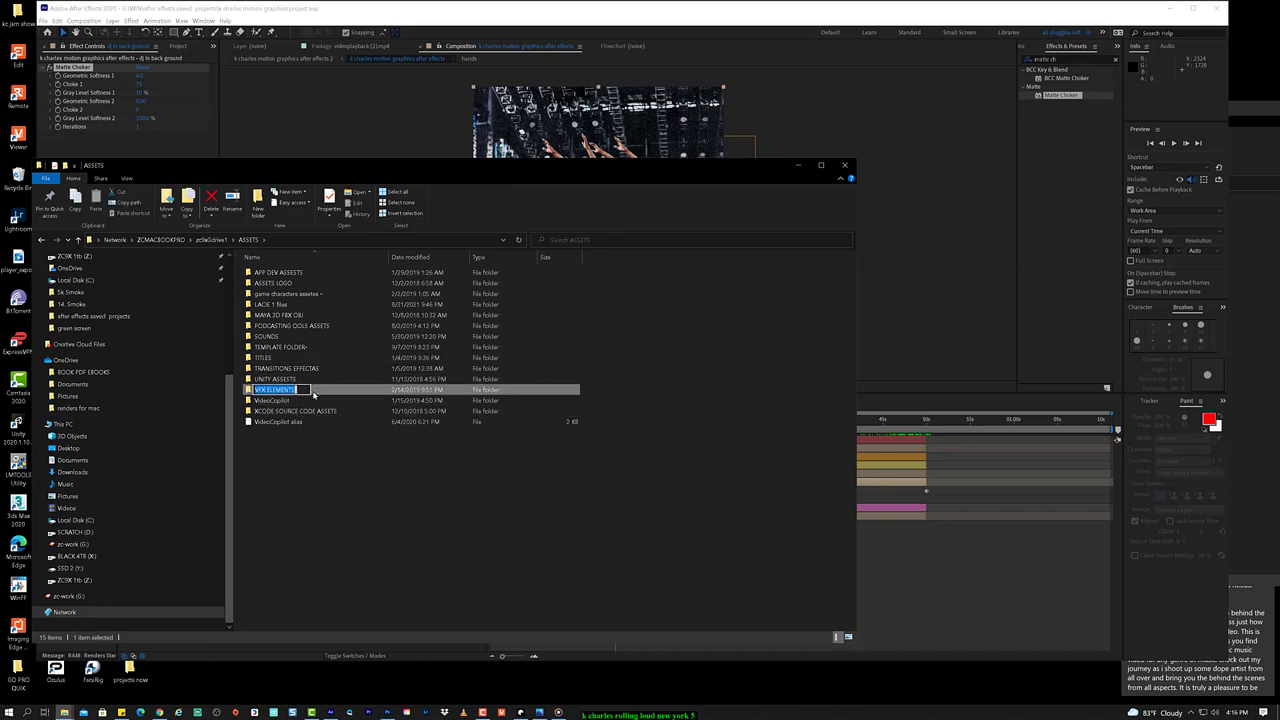
pyautogui.click(316, 394)
pyautogui.click(317, 392)
pyautogui.click(318, 391)
pyautogui.doubleClick(316, 389)
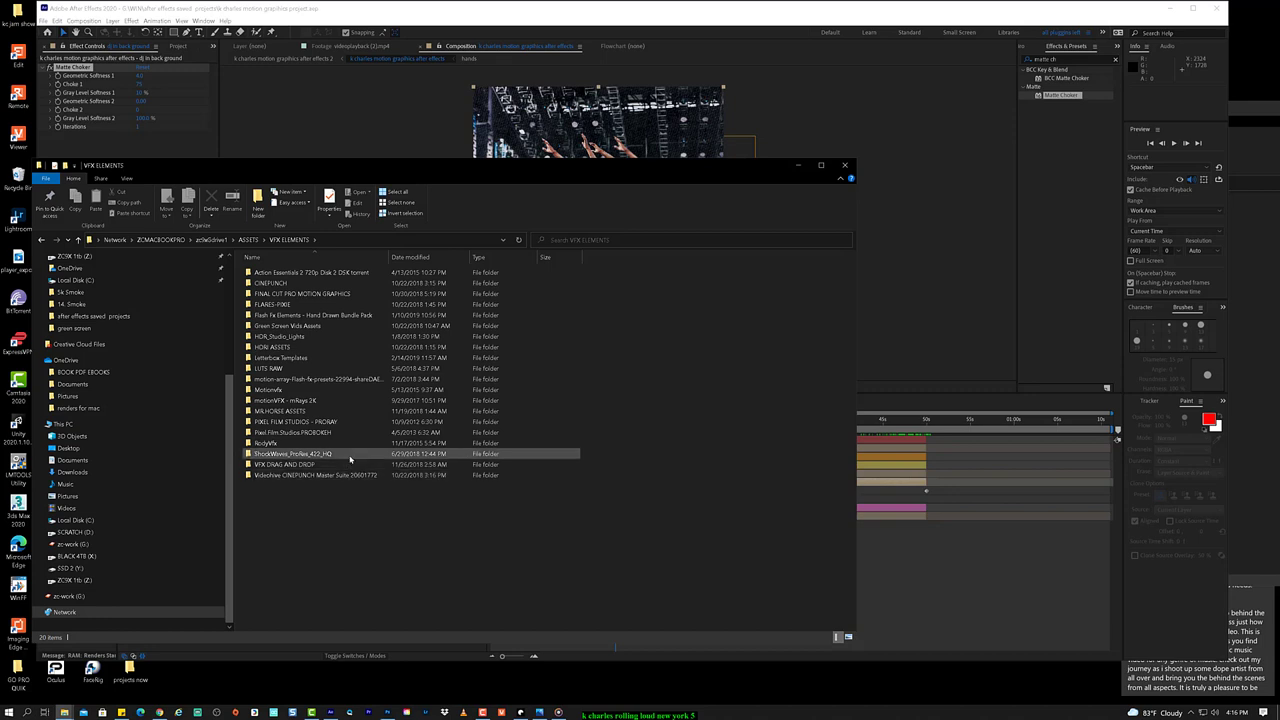
pyautogui.click(342, 329)
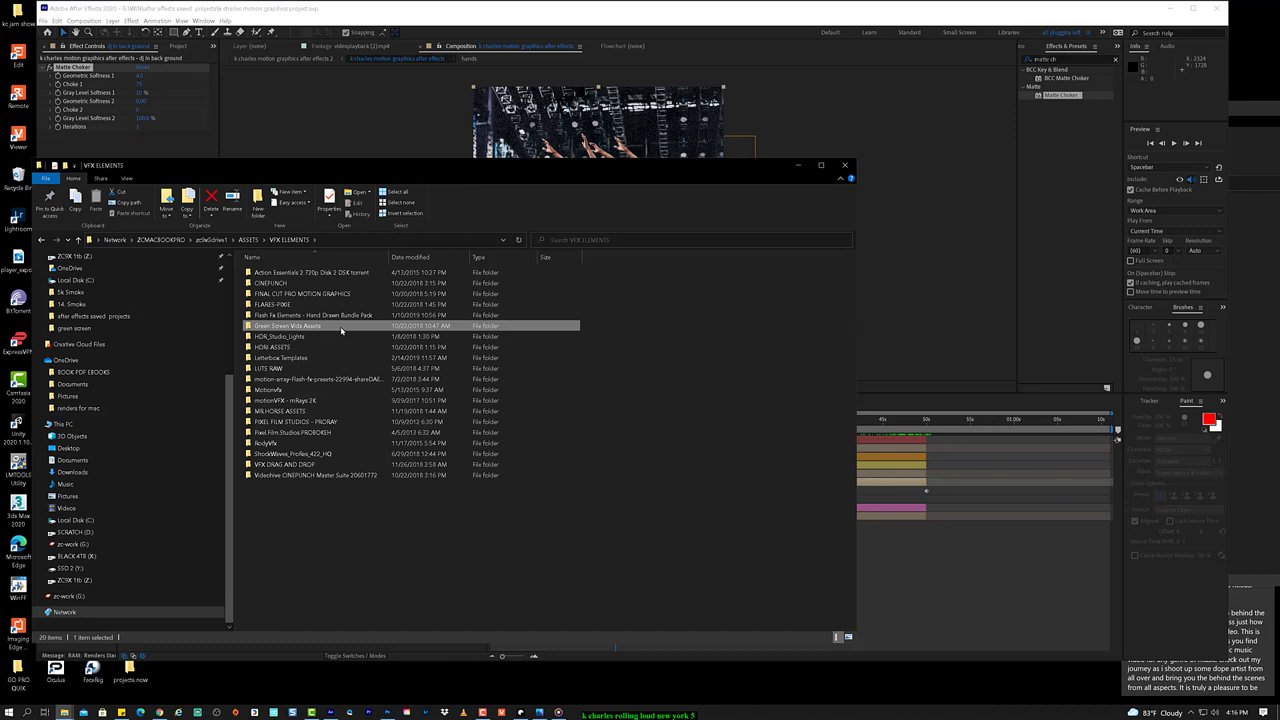
pyautogui.doubleClick(341, 329)
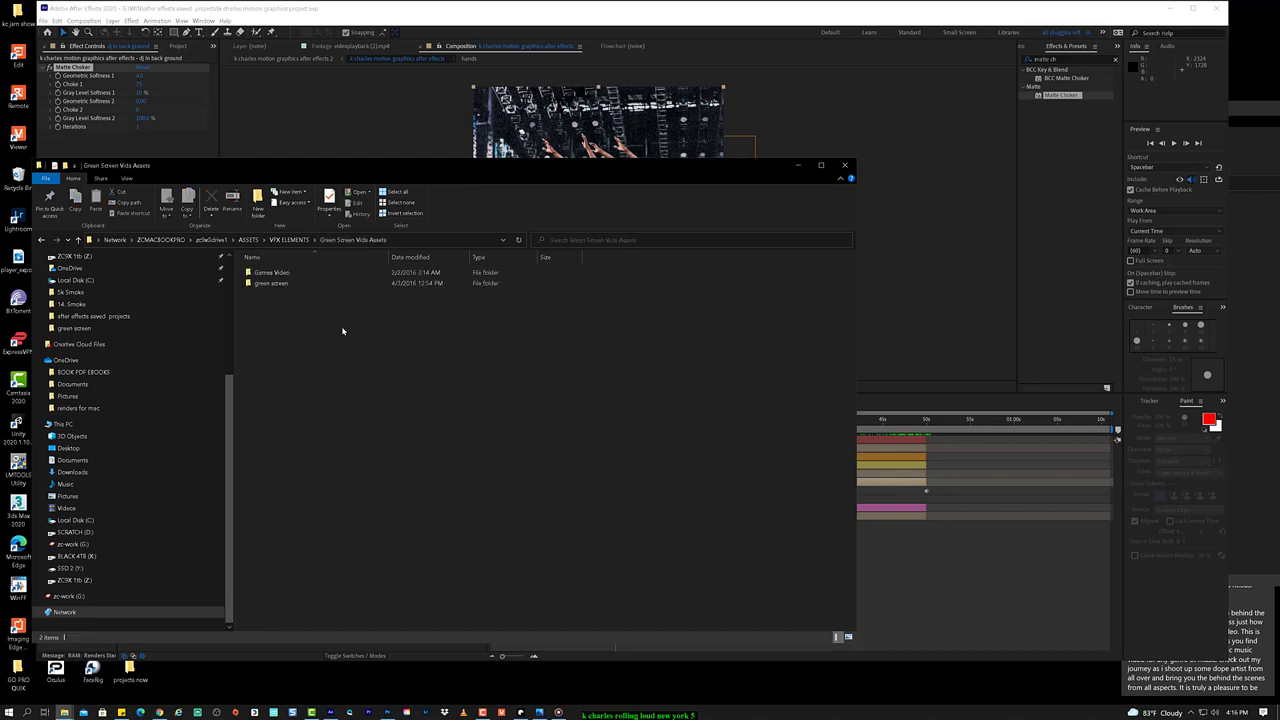
# Step: Open the green screen folder and select the videoplayback clips (2) through (9)
pyautogui.doubleClick(303, 283)
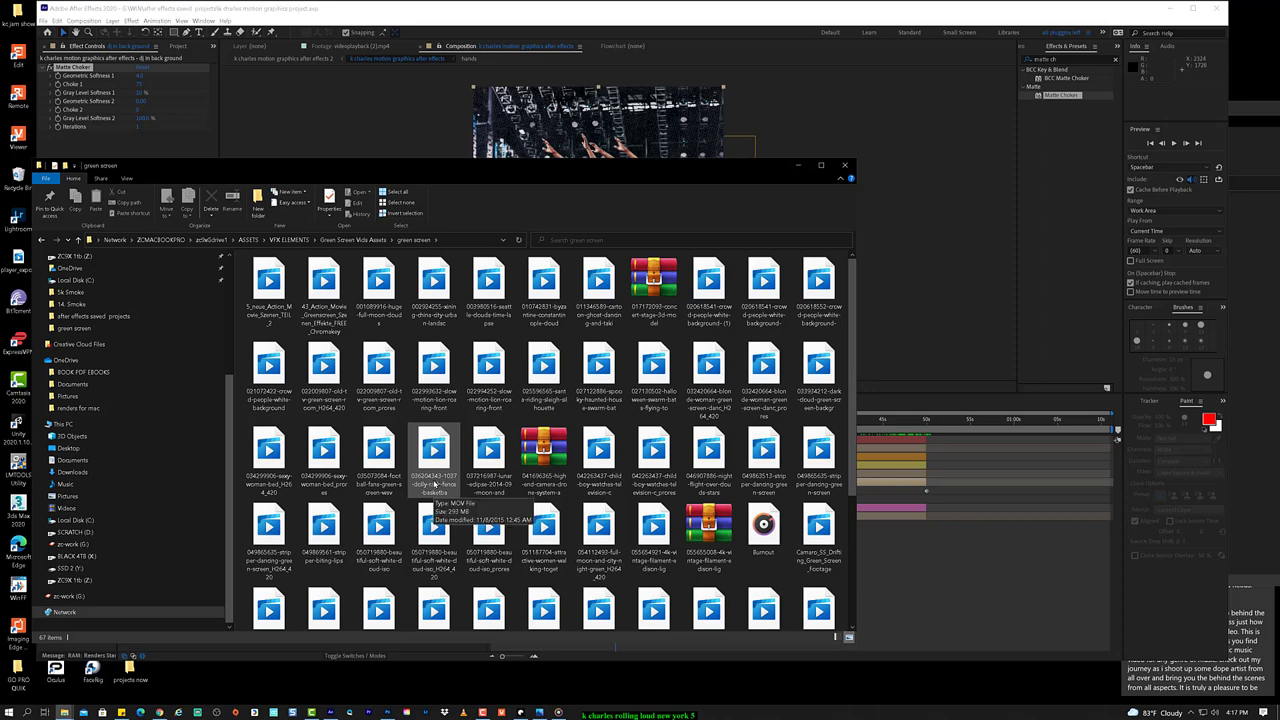
pyautogui.scroll(-2, 435, 457)
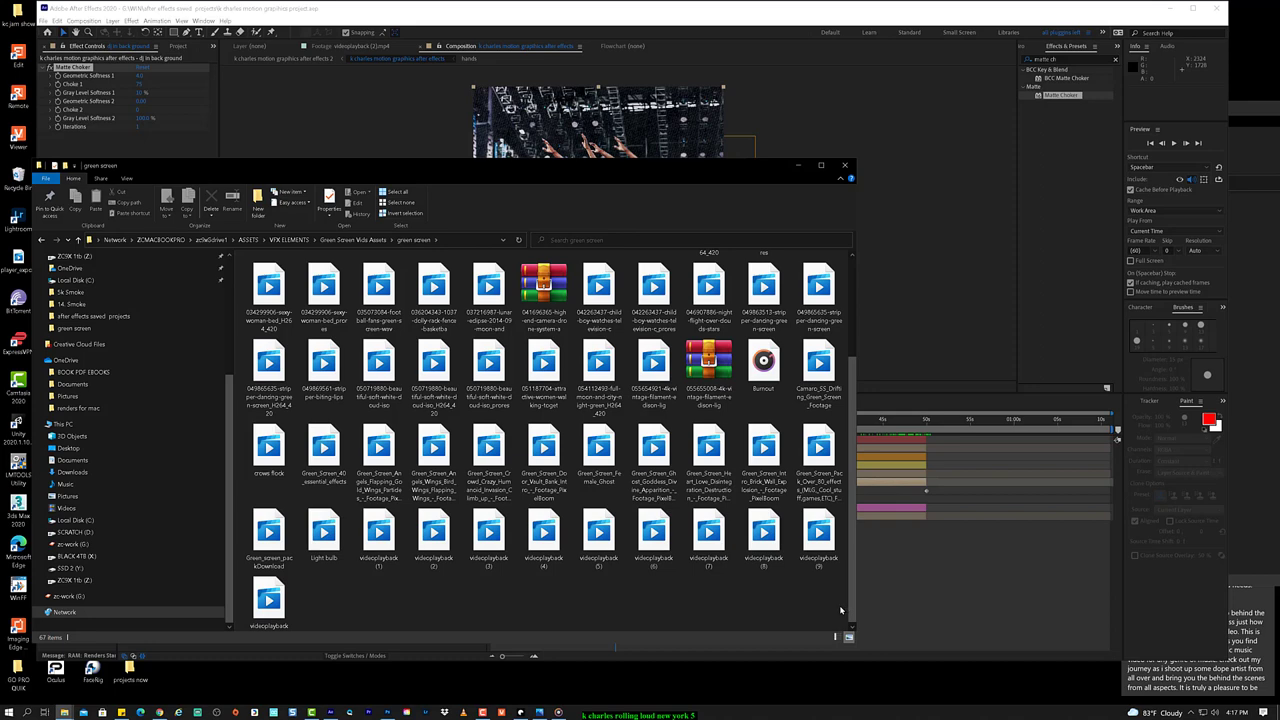
pyautogui.moveTo(840, 609); pyautogui.dragTo(443, 597)
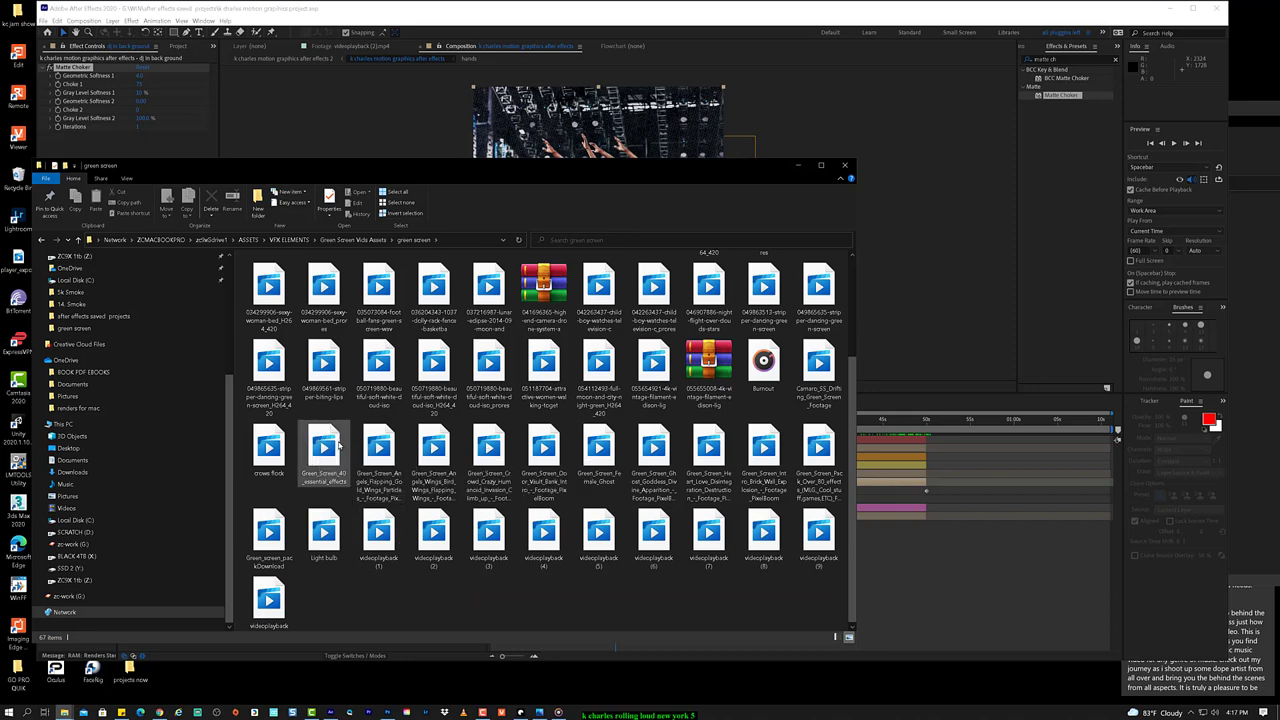
pyautogui.scroll(2, 335, 443)
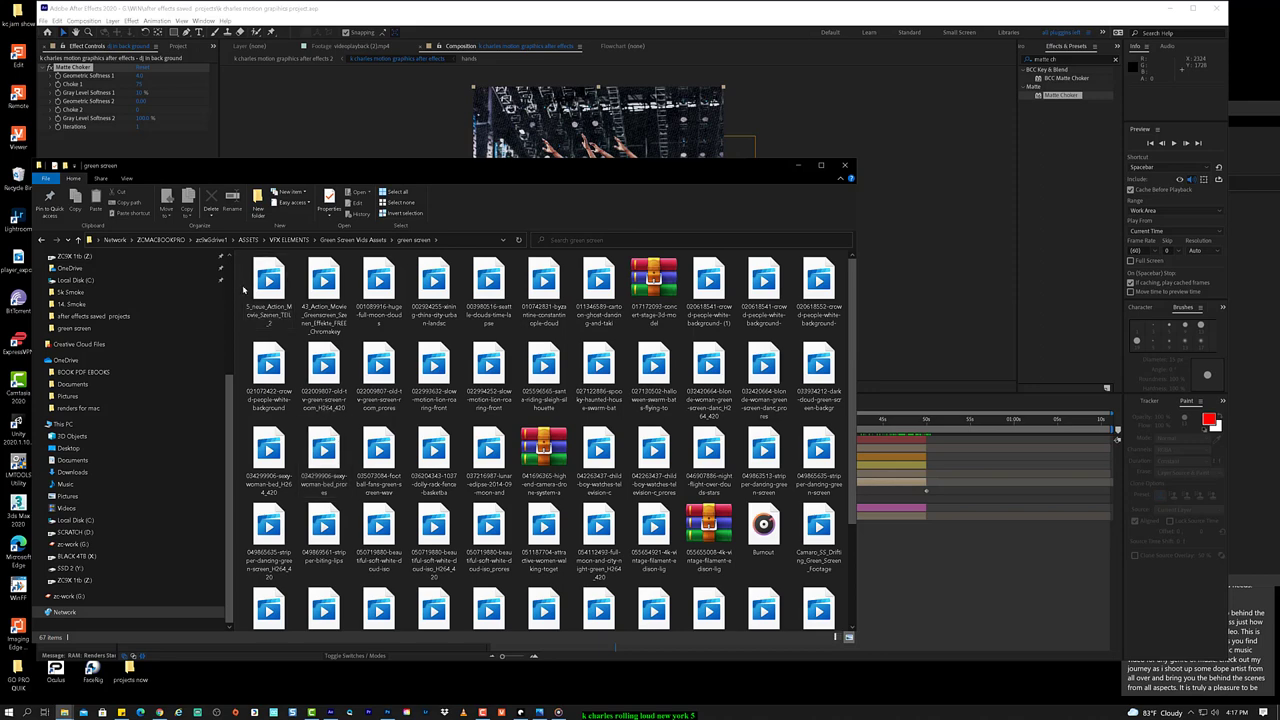
# Step: Select all files, then deselect the RAR archives and Burnout file, leaving the 63 videos
pyautogui.hotkey('ctrl', 'a')
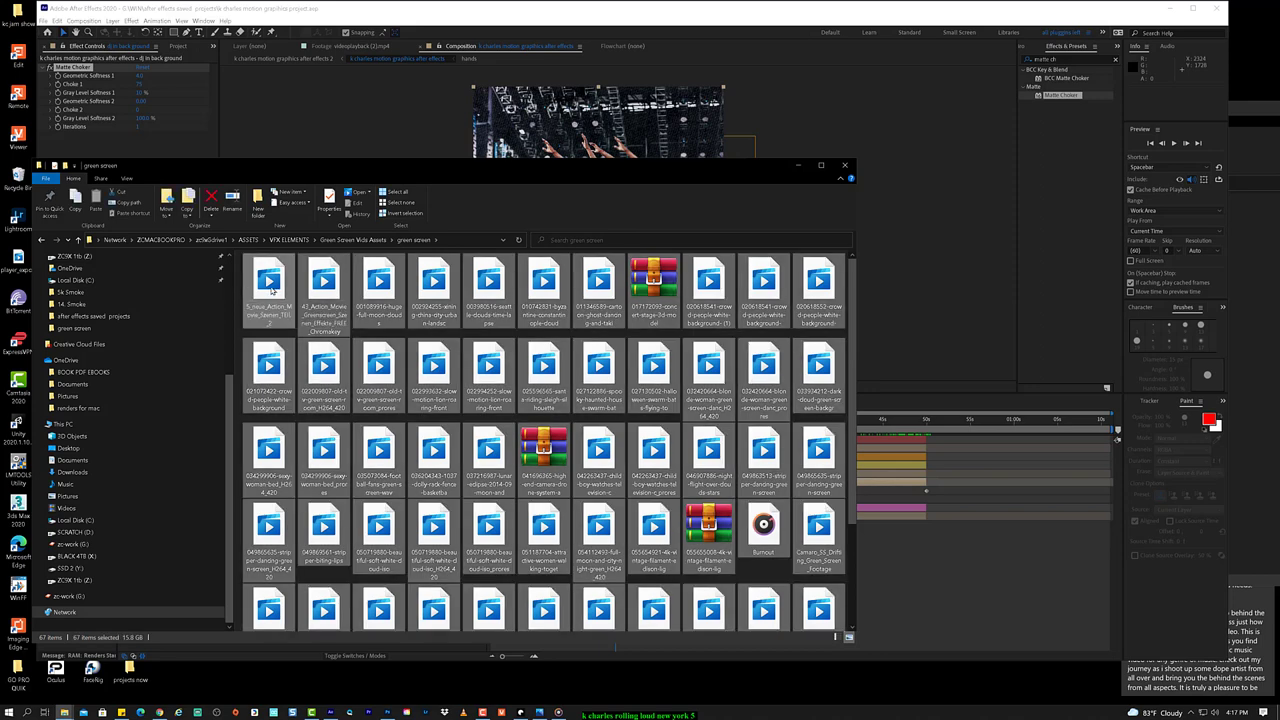
pyautogui.rightClick(270, 288)
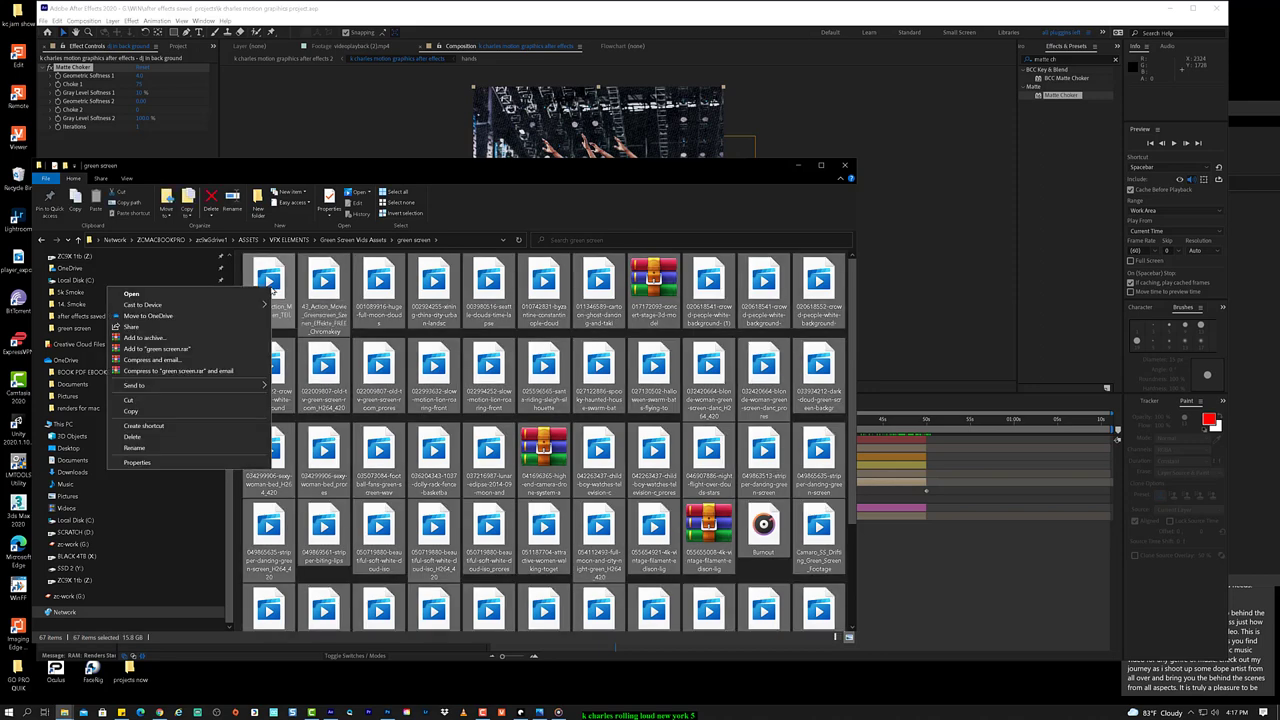
pyautogui.click(408, 179)
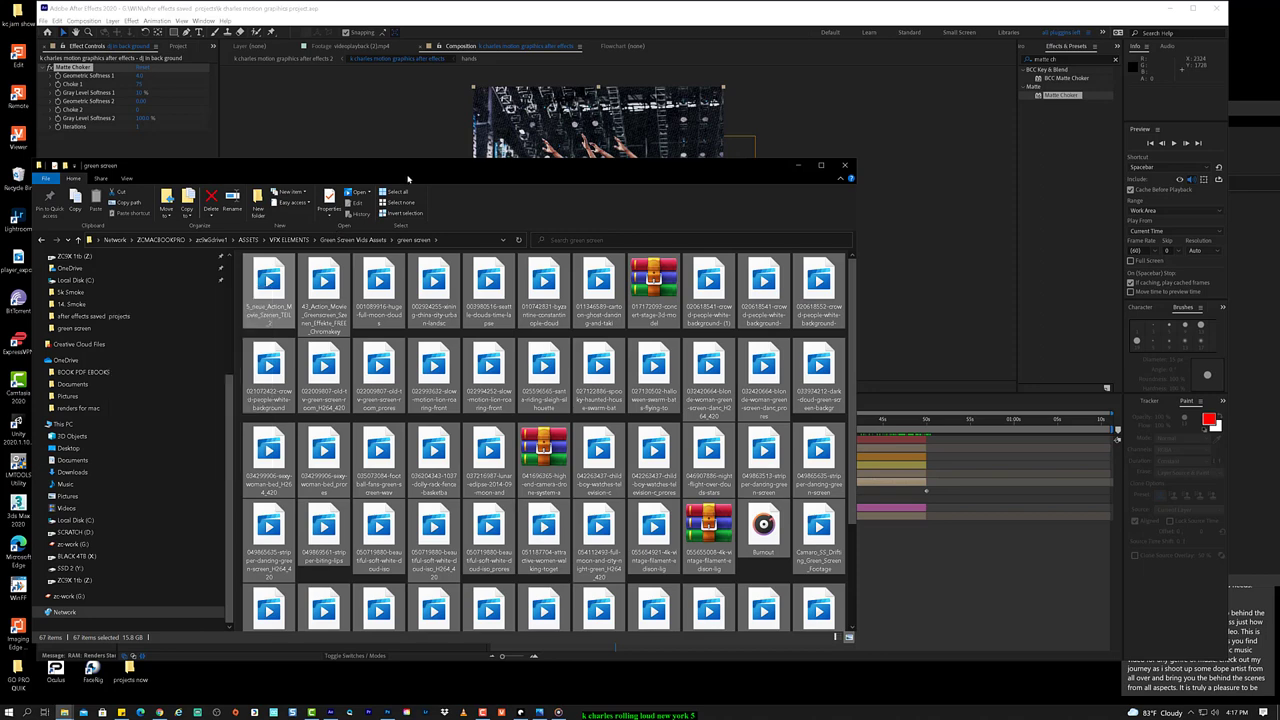
pyautogui.click(653, 282)
pyautogui.hotkey('ctrl', 'a')
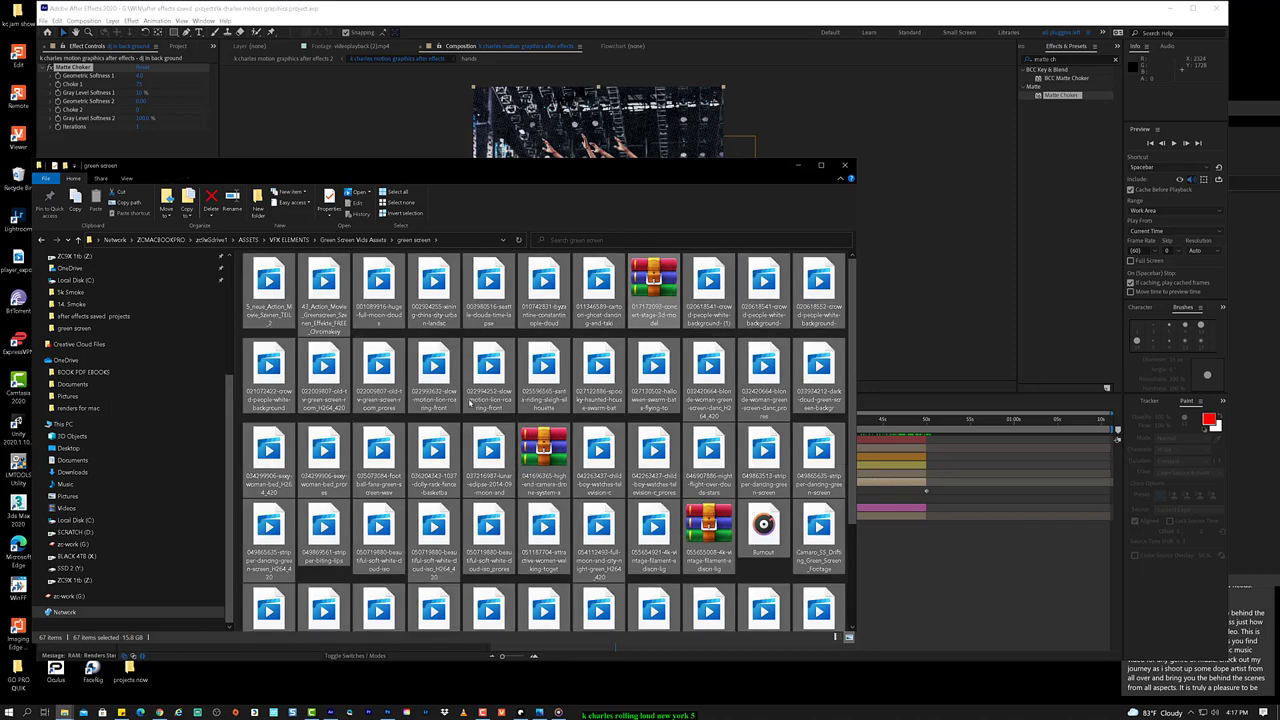
pyautogui.keyDown('ctrl'); pyautogui.click(653, 282); pyautogui.keyUp('ctrl')
pyautogui.keyDown('ctrl'); pyautogui.click(528, 445); pyautogui.keyUp('ctrl')
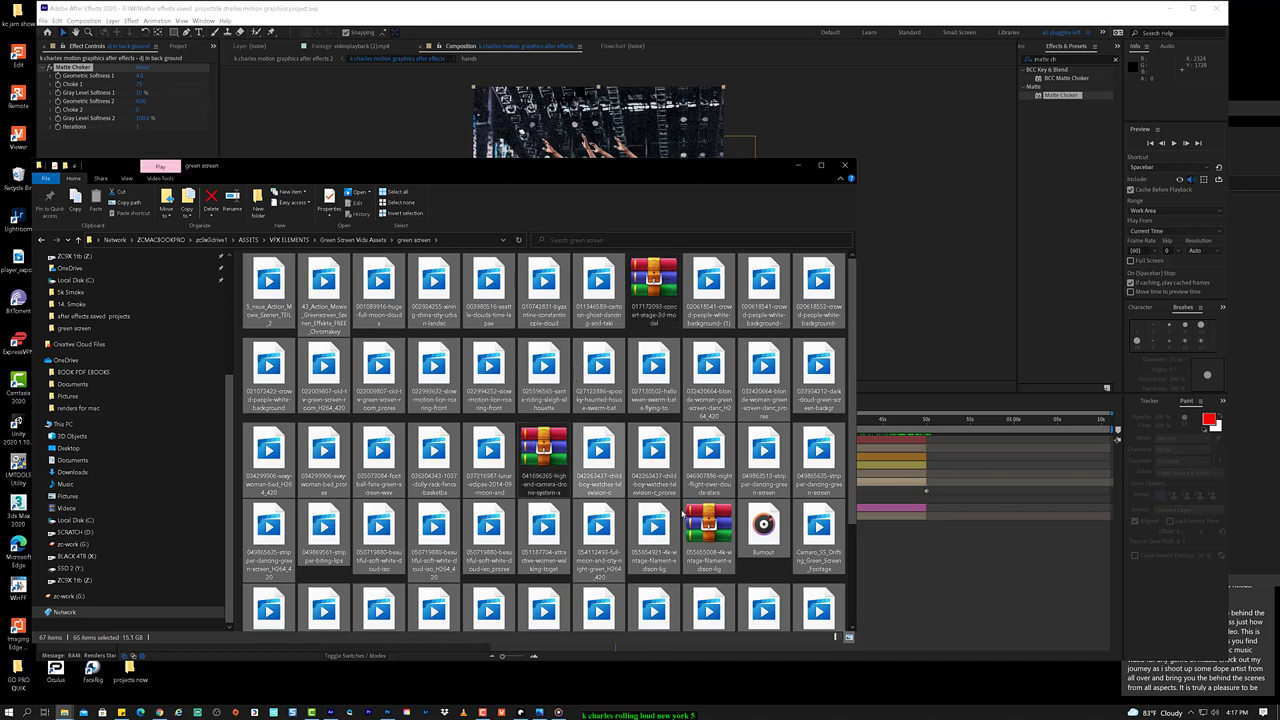
pyautogui.keyDown('ctrl'); pyautogui.click(722, 550); pyautogui.keyUp('ctrl')
pyautogui.keyDown('ctrl'); pyautogui.click(757, 539); pyautogui.keyUp('ctrl')
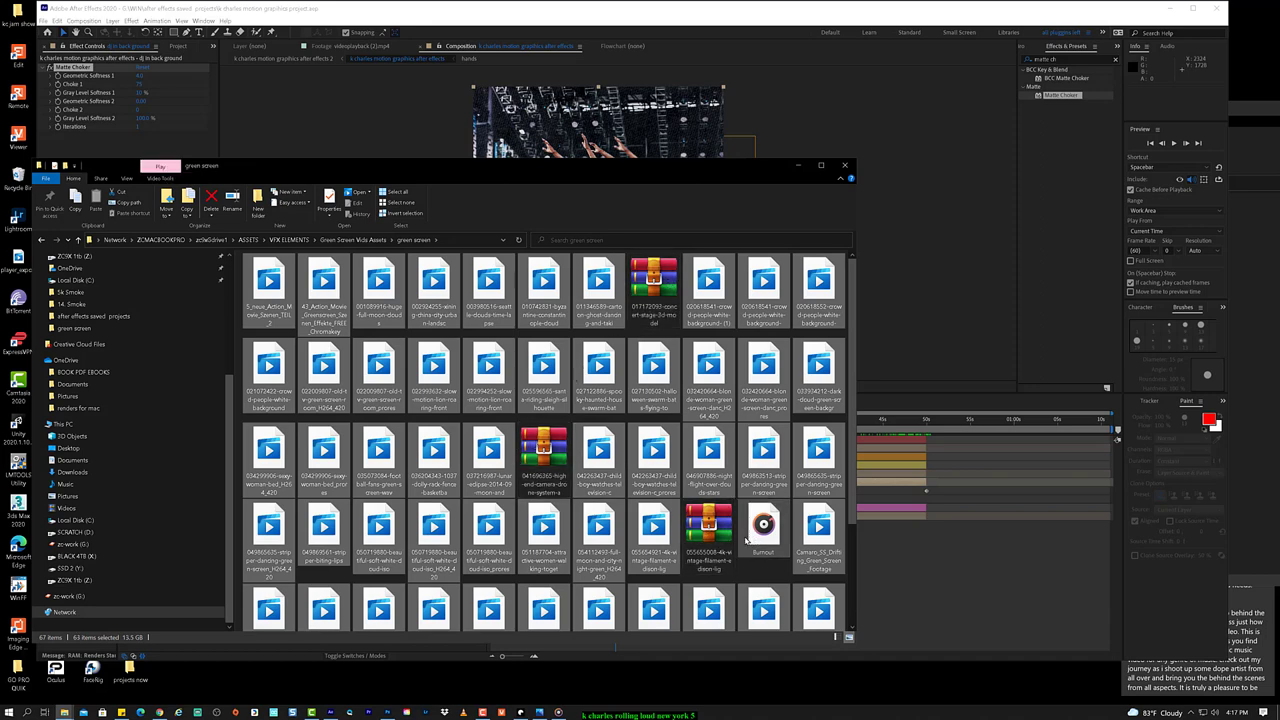
pyautogui.scroll(-3, 745, 540)
pyautogui.scroll(3, 745, 540)
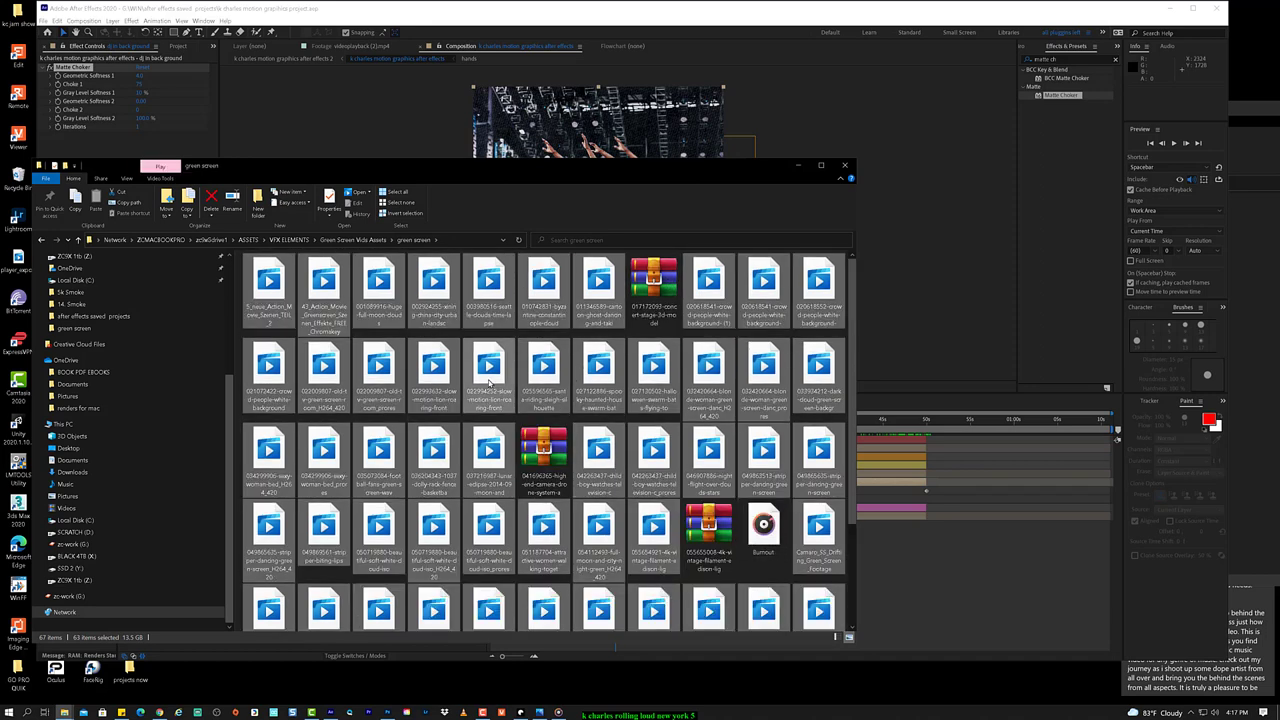
pyautogui.rightClick(489, 383)
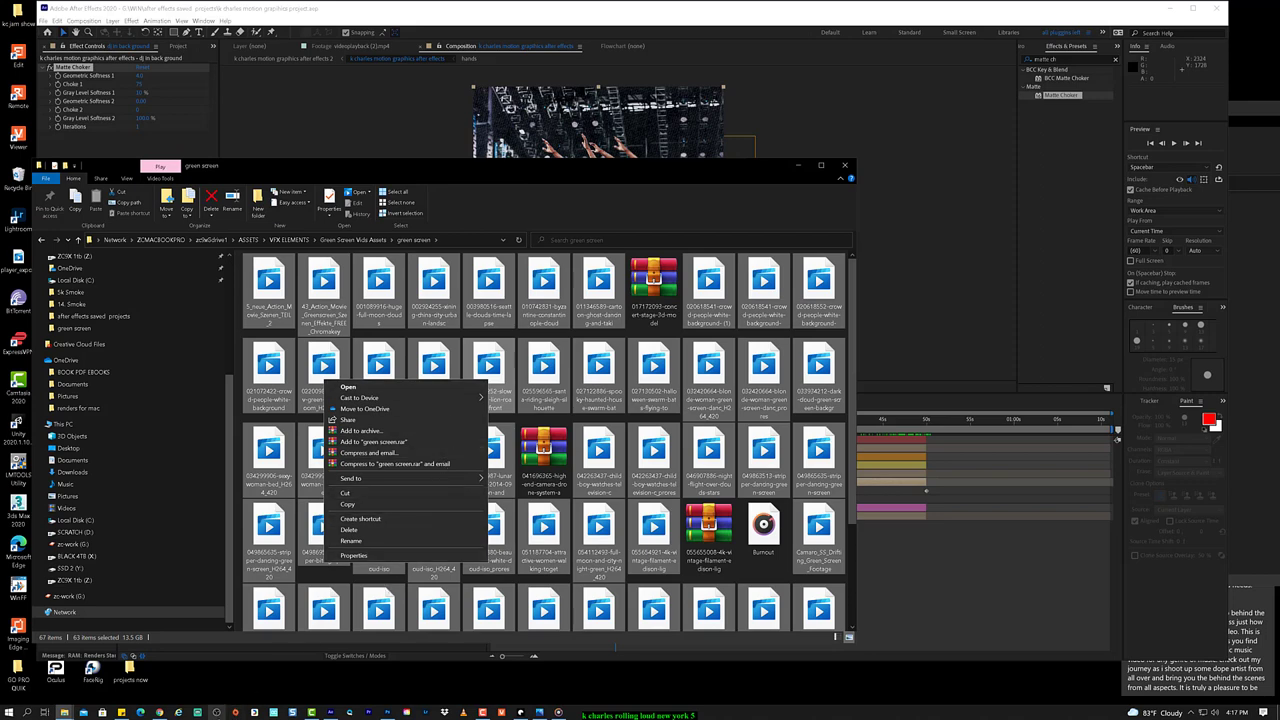
# Step: Search the Start menu for 'vlc' and launch VLC media player
pyautogui.click(10, 711)
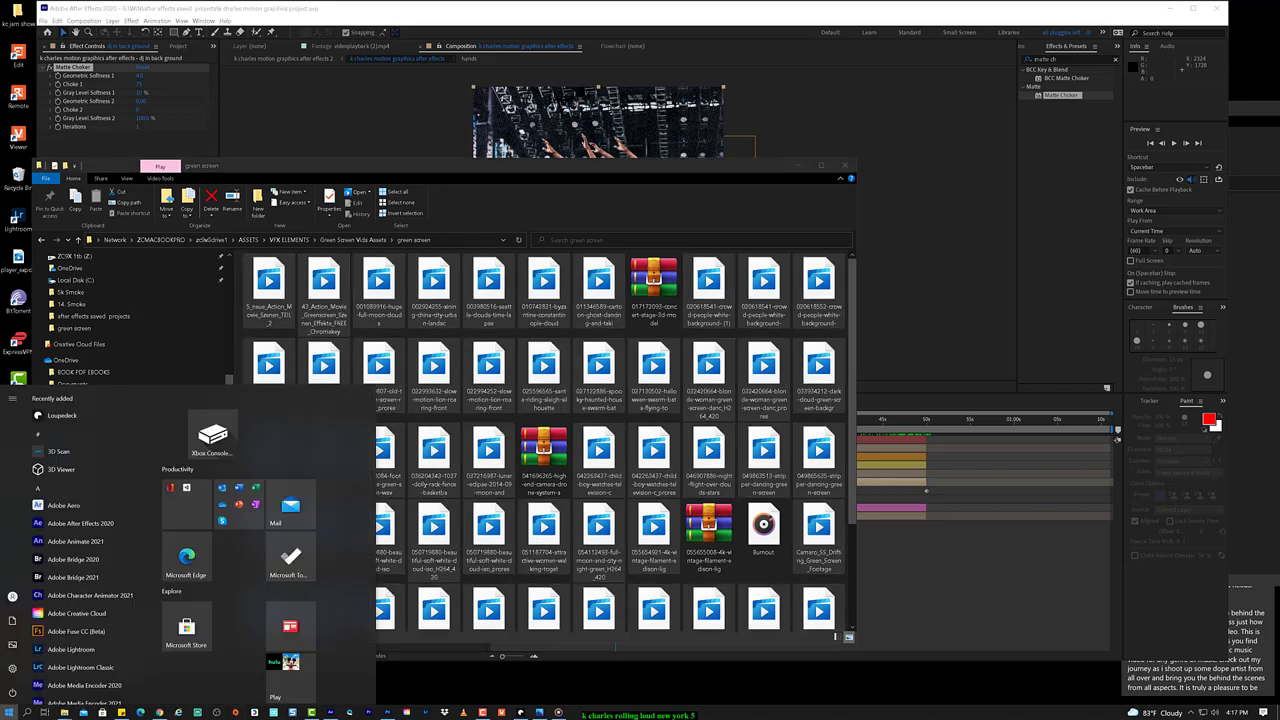
pyautogui.moveTo(22, 604)
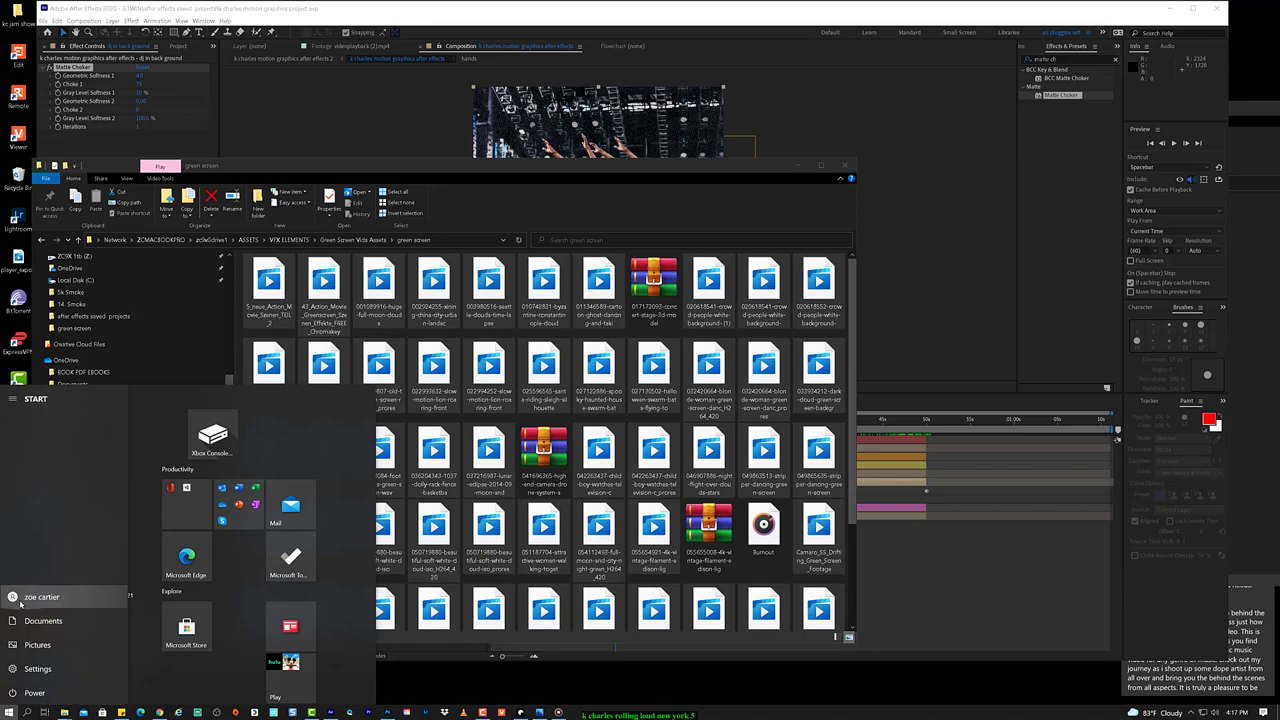
pyautogui.write('f')
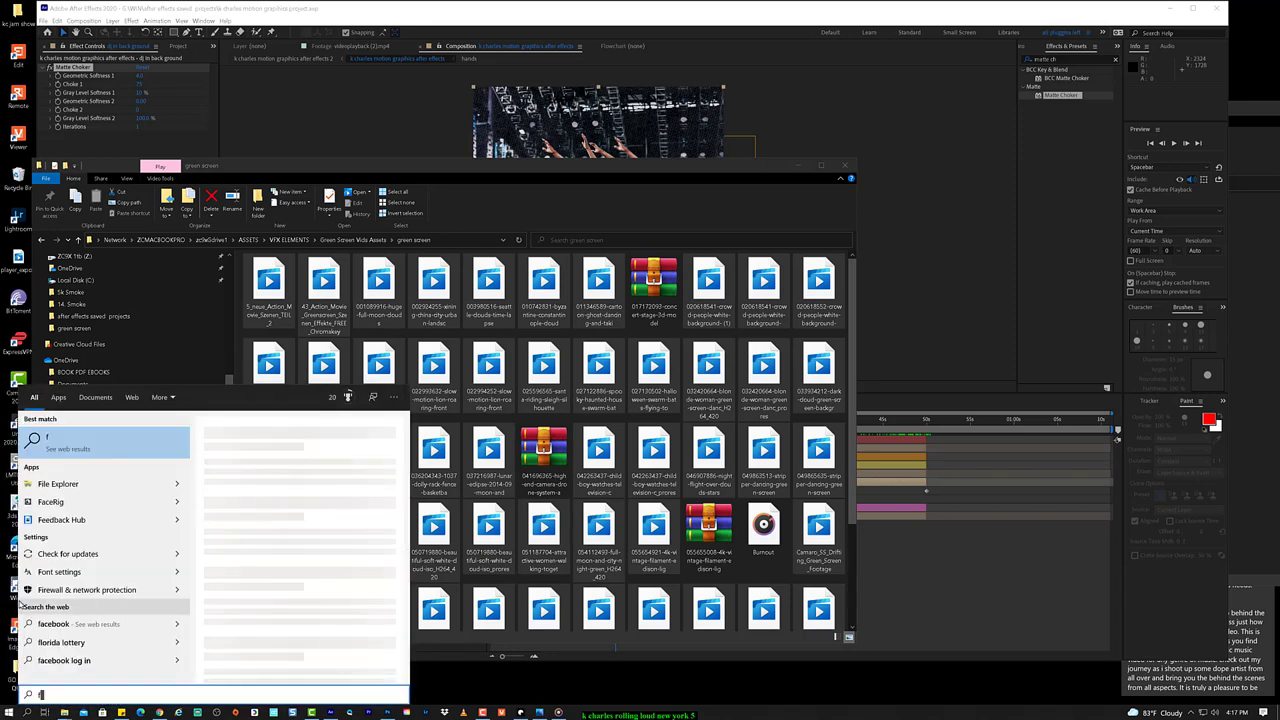
pyautogui.write('vf')
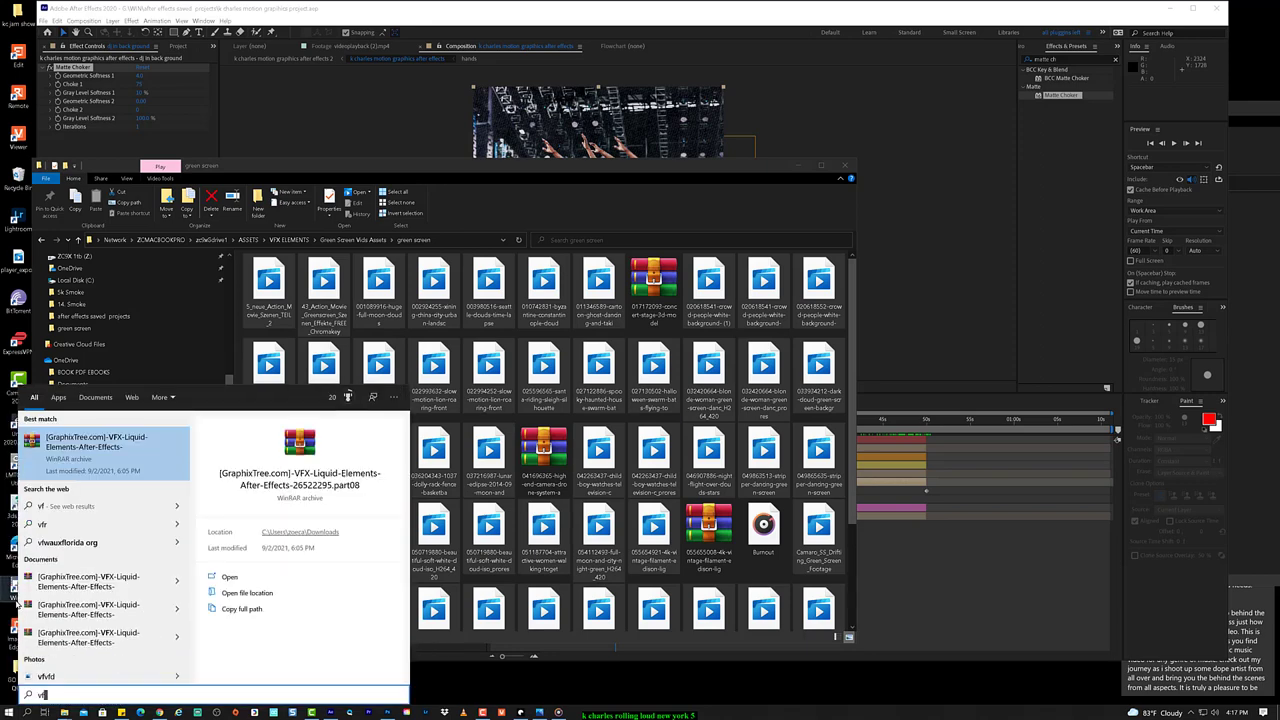
pyautogui.press('BackSpace')
pyautogui.press('BackSpace')
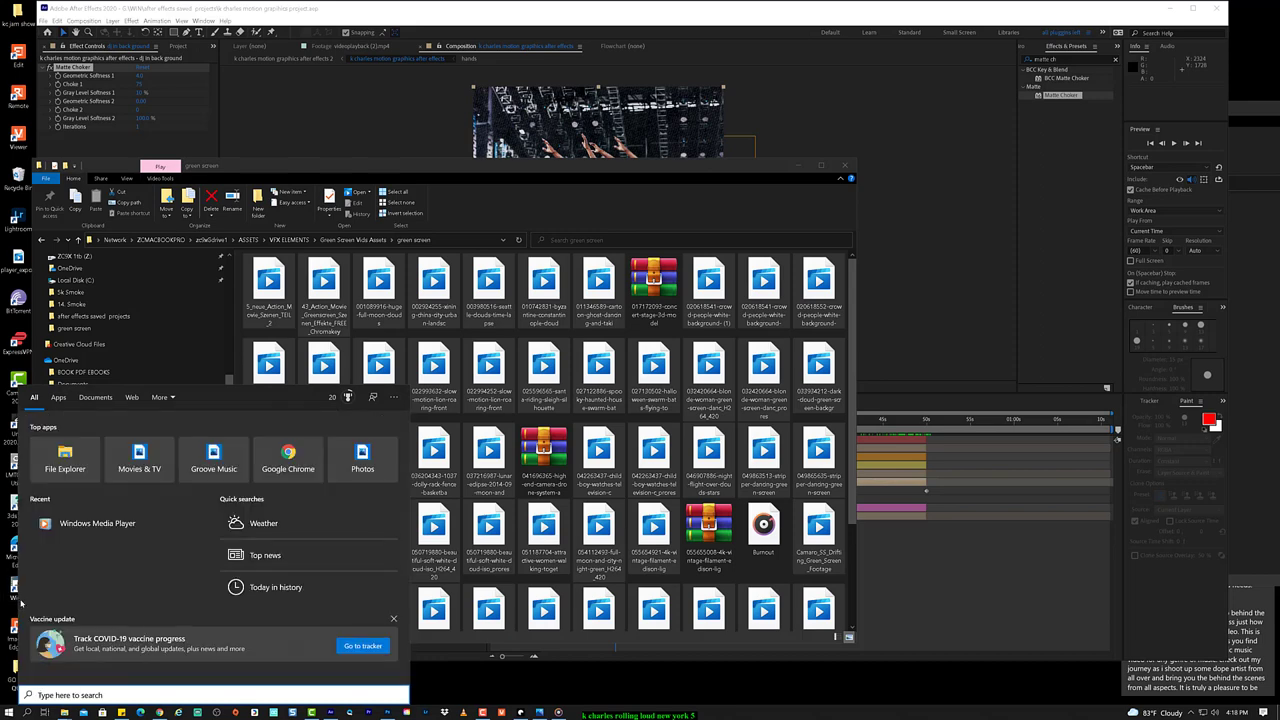
pyautogui.write('vlc')
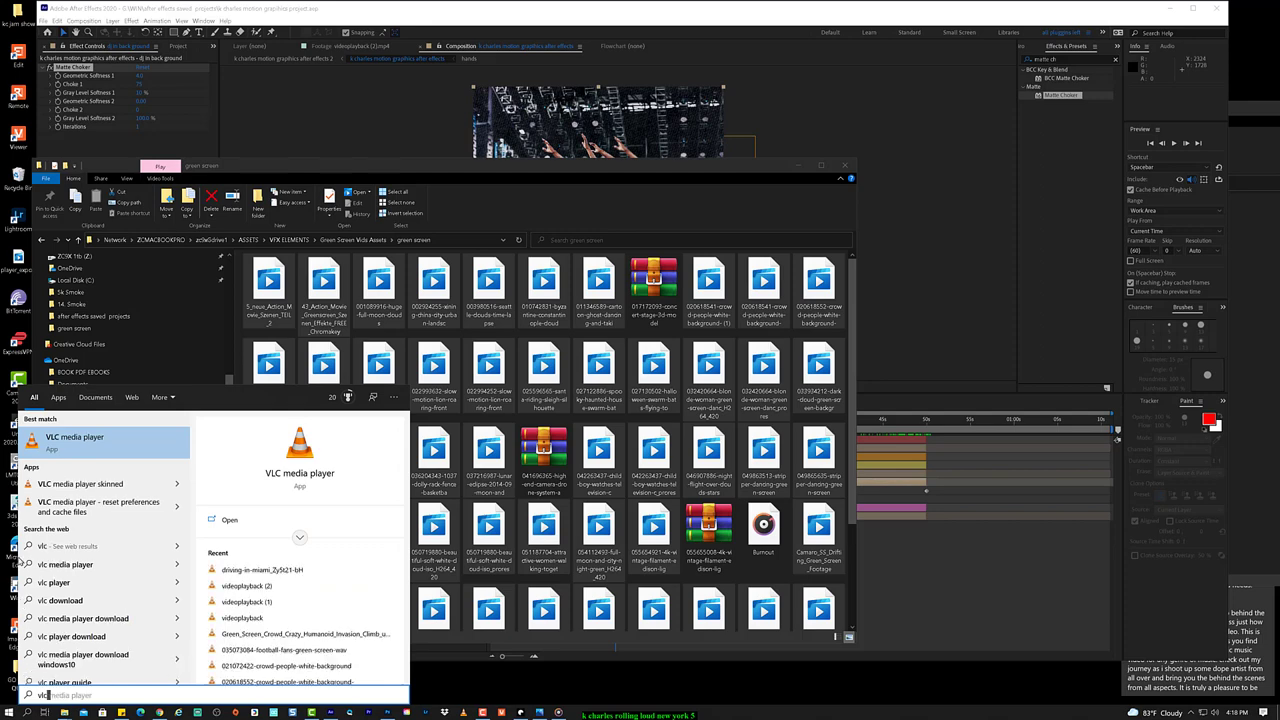
pyautogui.click(50, 452)
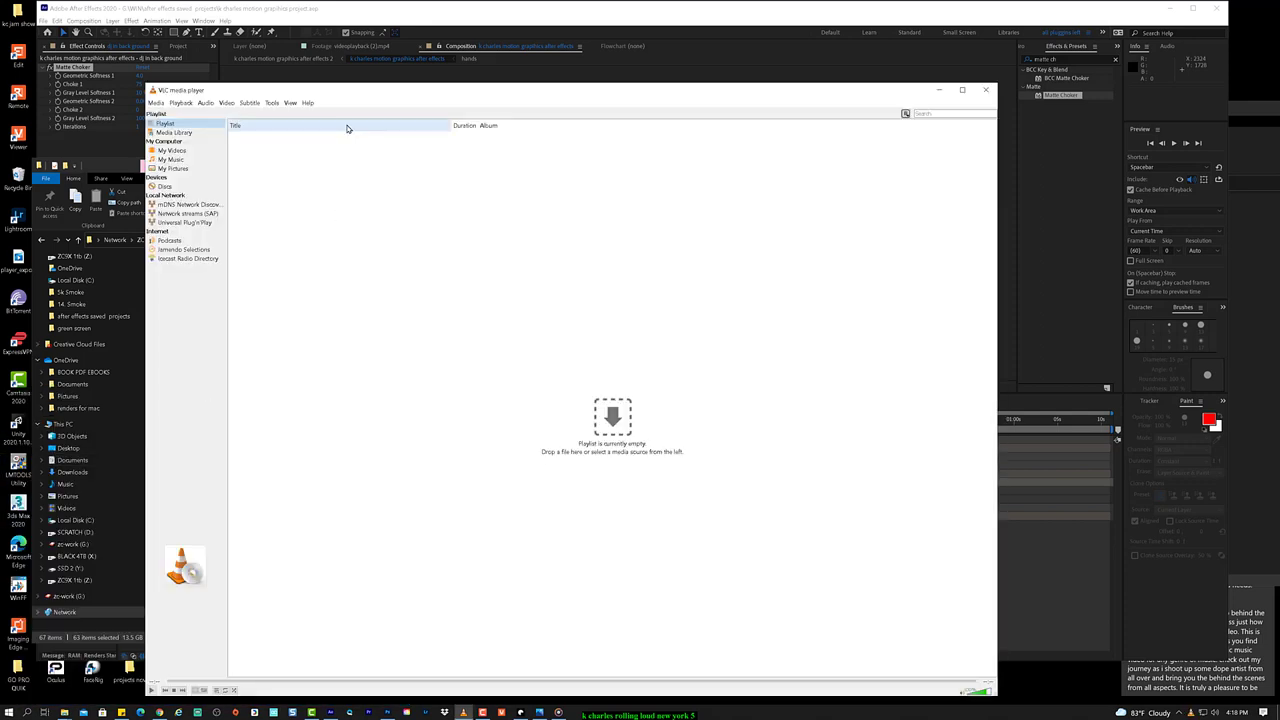
# Step: Move VLC to the right, drop the selected clips into its playlist, and pick crows flock.mp4
pyautogui.moveTo(372, 92); pyautogui.dragTo(765, 156)
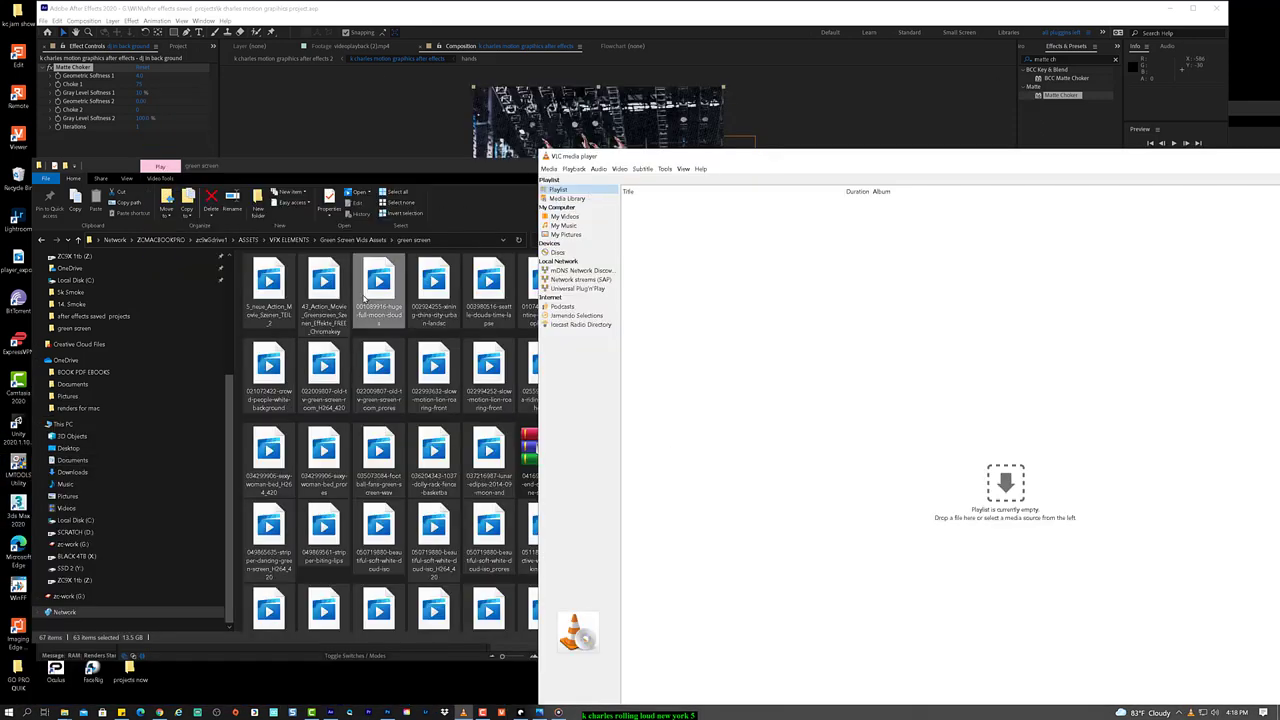
pyautogui.moveTo(365, 298); pyautogui.dragTo(700, 310)
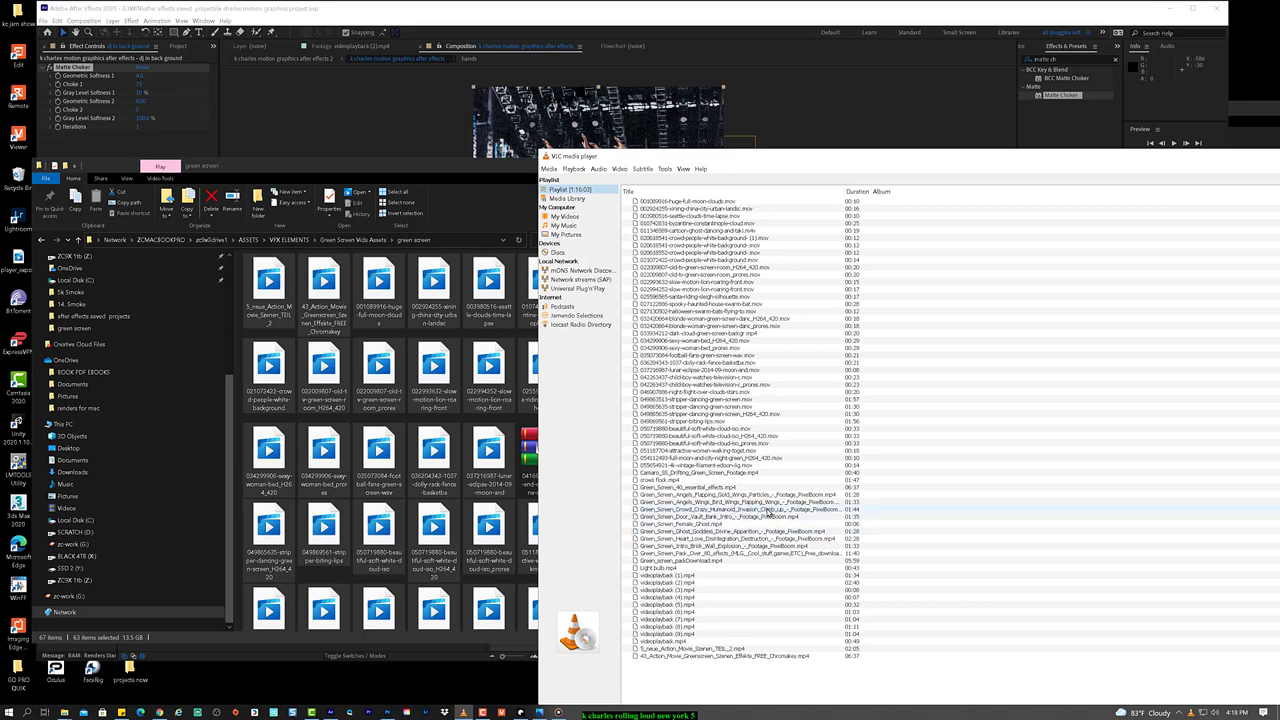
pyautogui.click(669, 482)
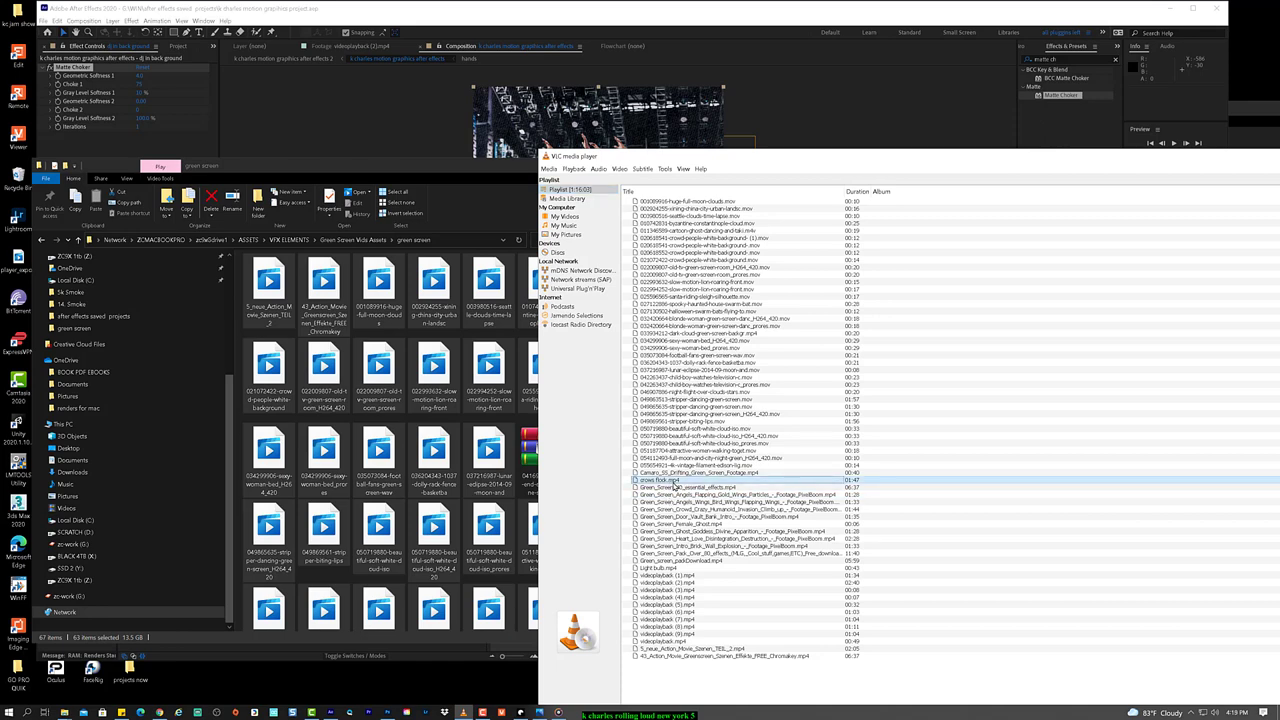
# Step: Play crows flock.mp4, scrubbing from its start to near the end, then reshow the playlist
pyautogui.doubleClick(670, 482)
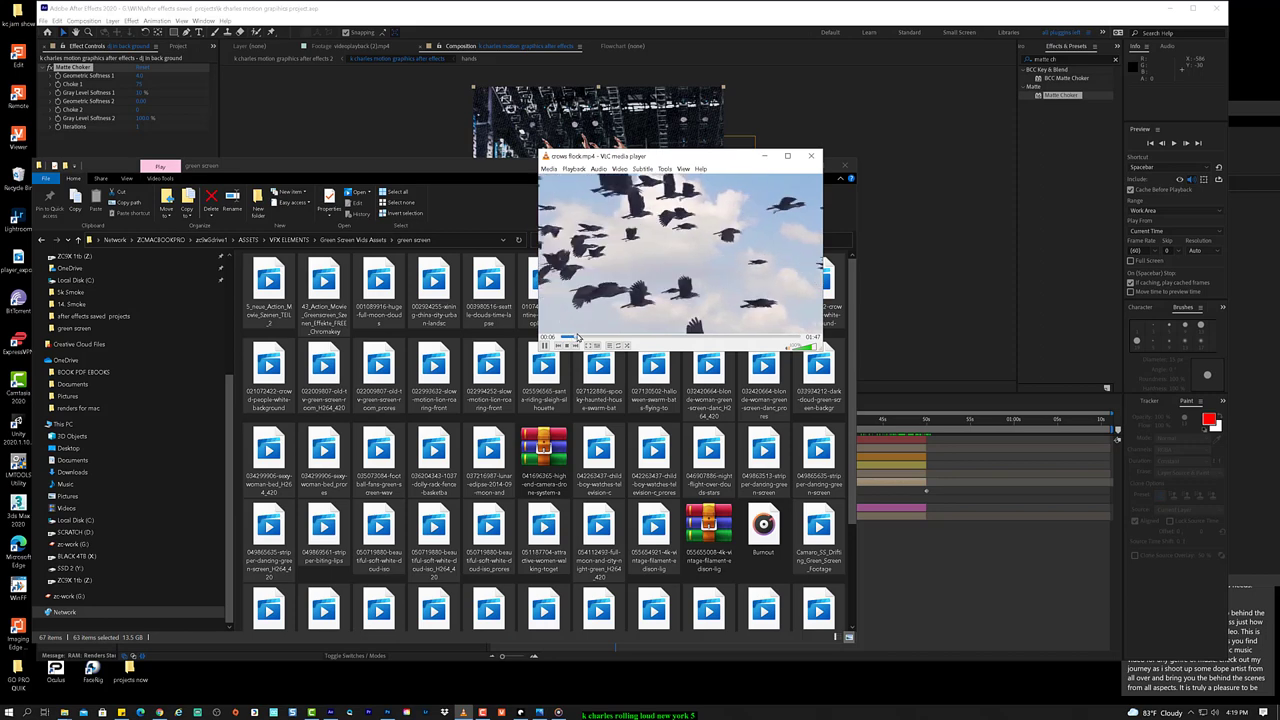
pyautogui.click(575, 346)
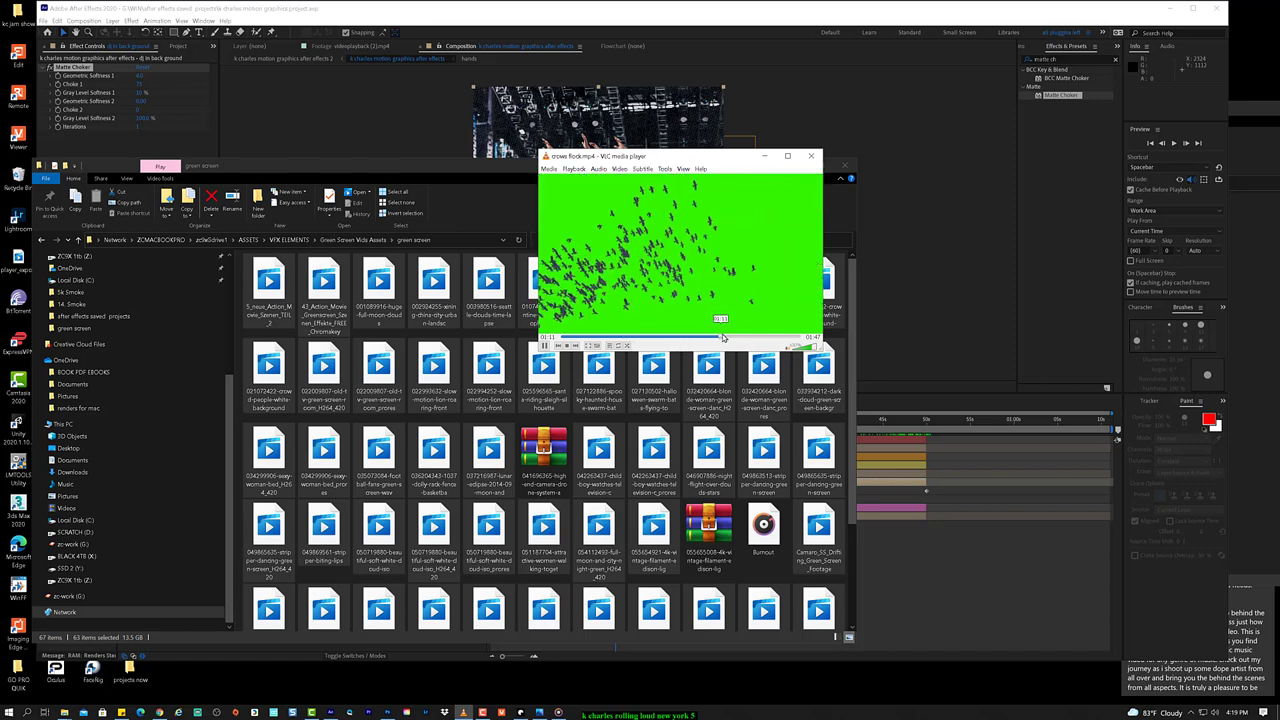
pyautogui.click(768, 336)
pyautogui.click(657, 336)
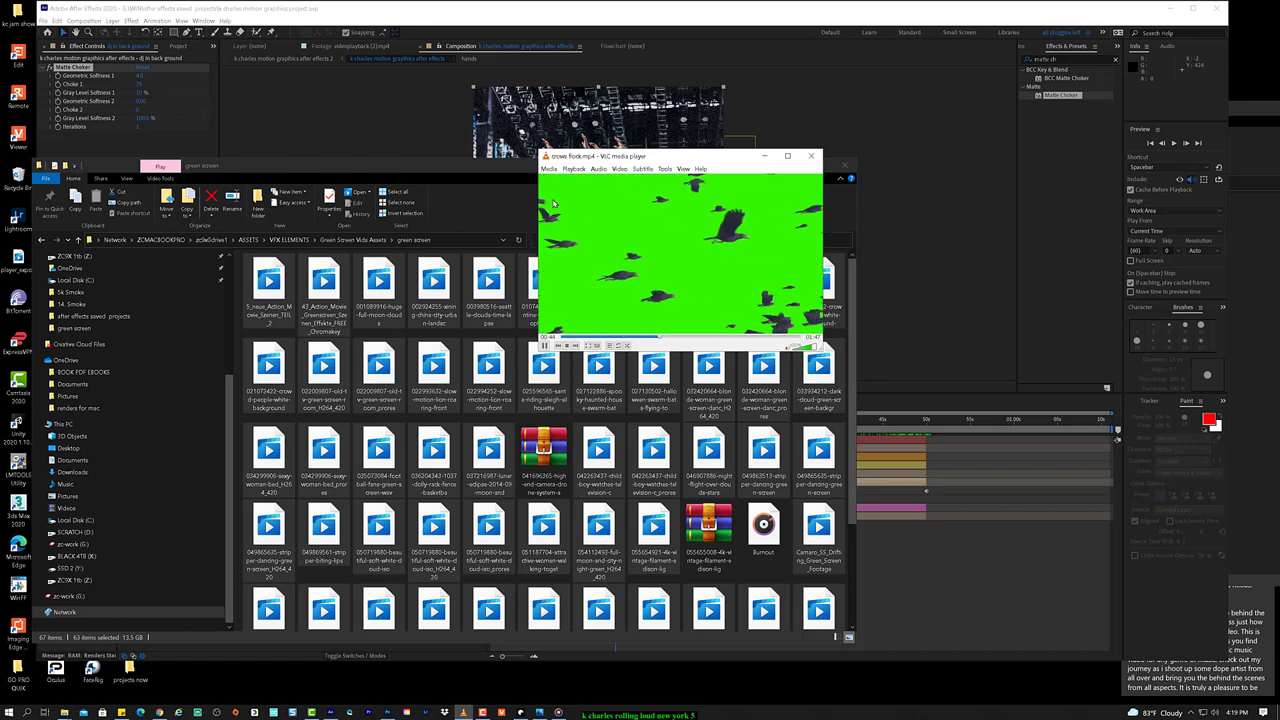
pyautogui.click(608, 345)
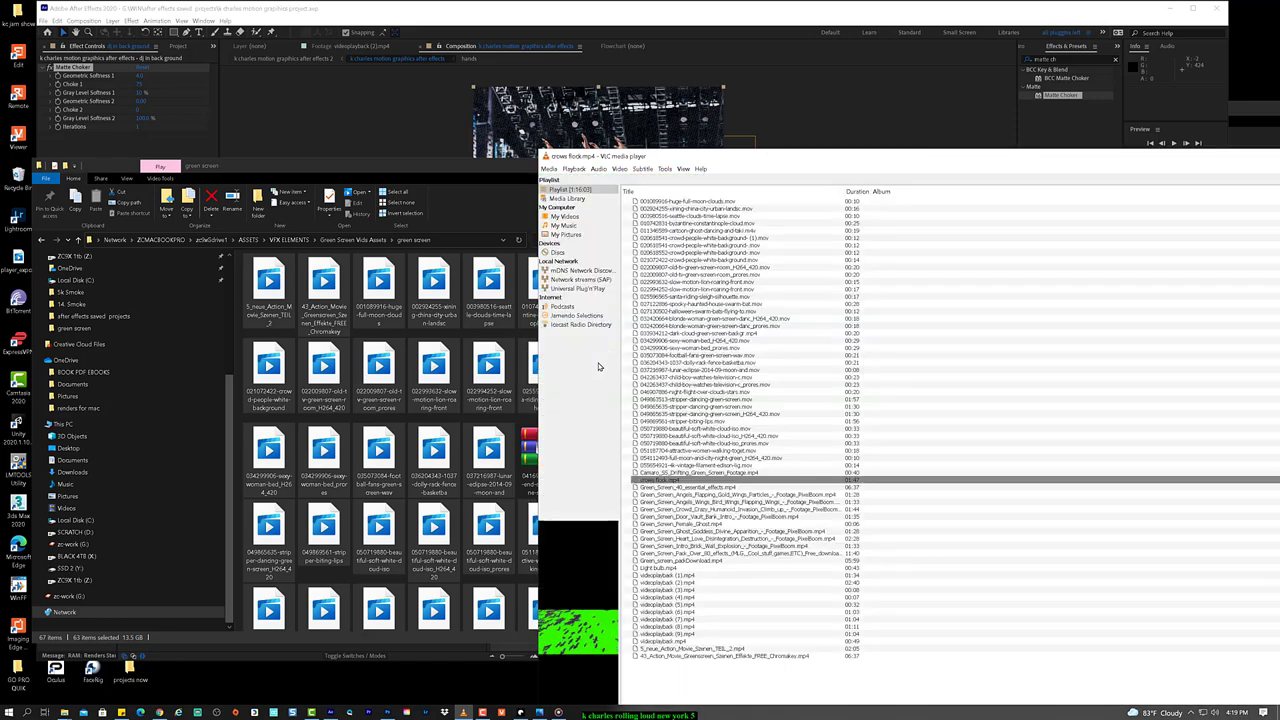
# Step: Play Green_Screen_40_essential_effects.mp4, switching to full screen and back to the small window
pyautogui.doubleClick(705, 488)
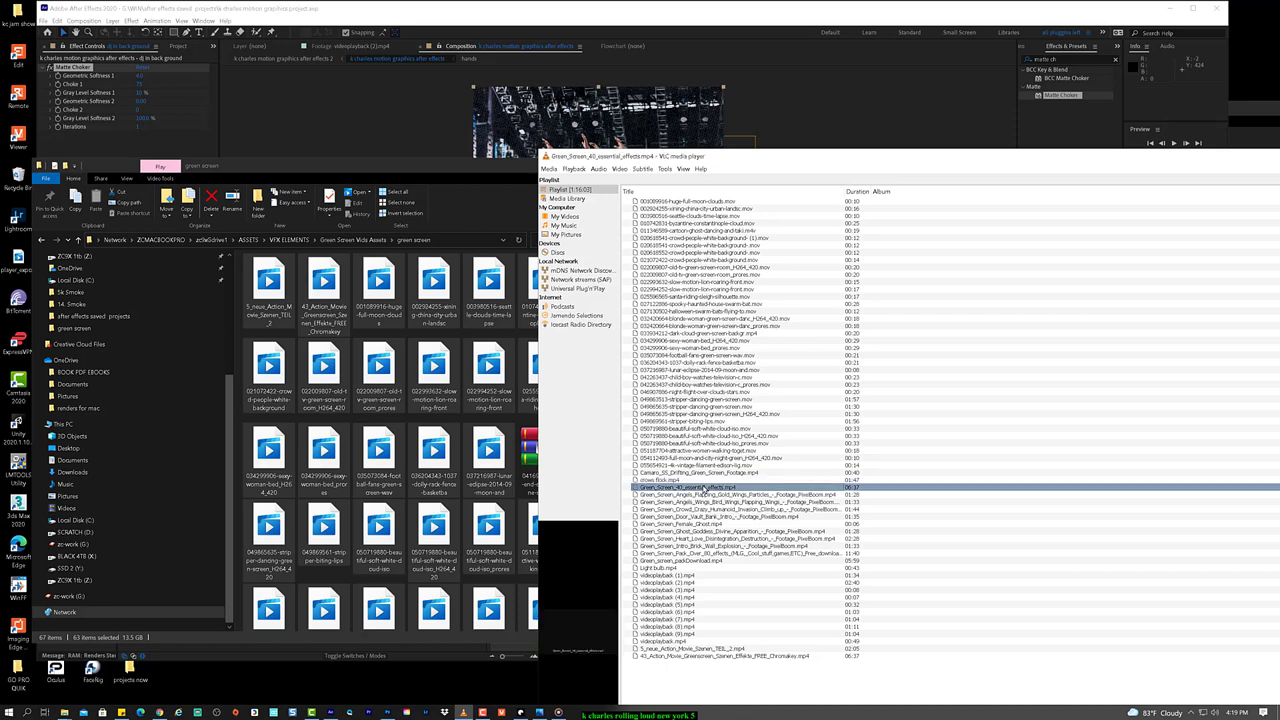
pyautogui.doubleClick(596, 541)
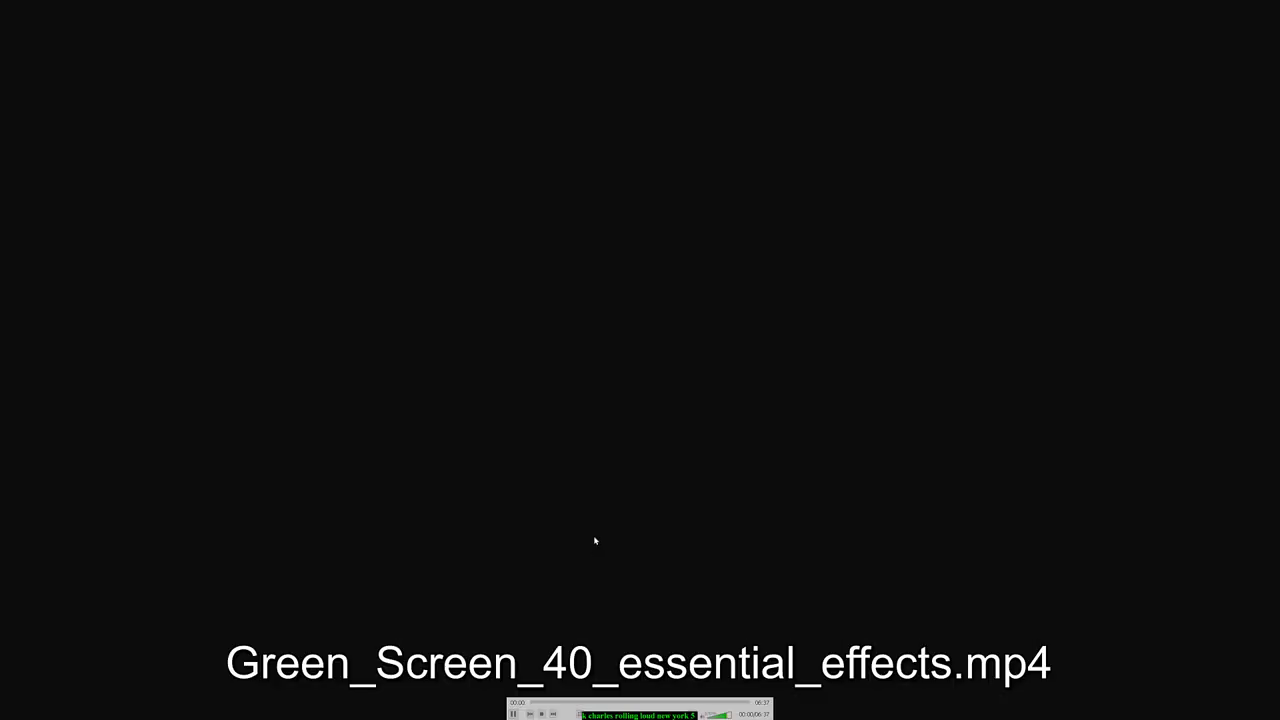
pyautogui.doubleClick(616, 459)
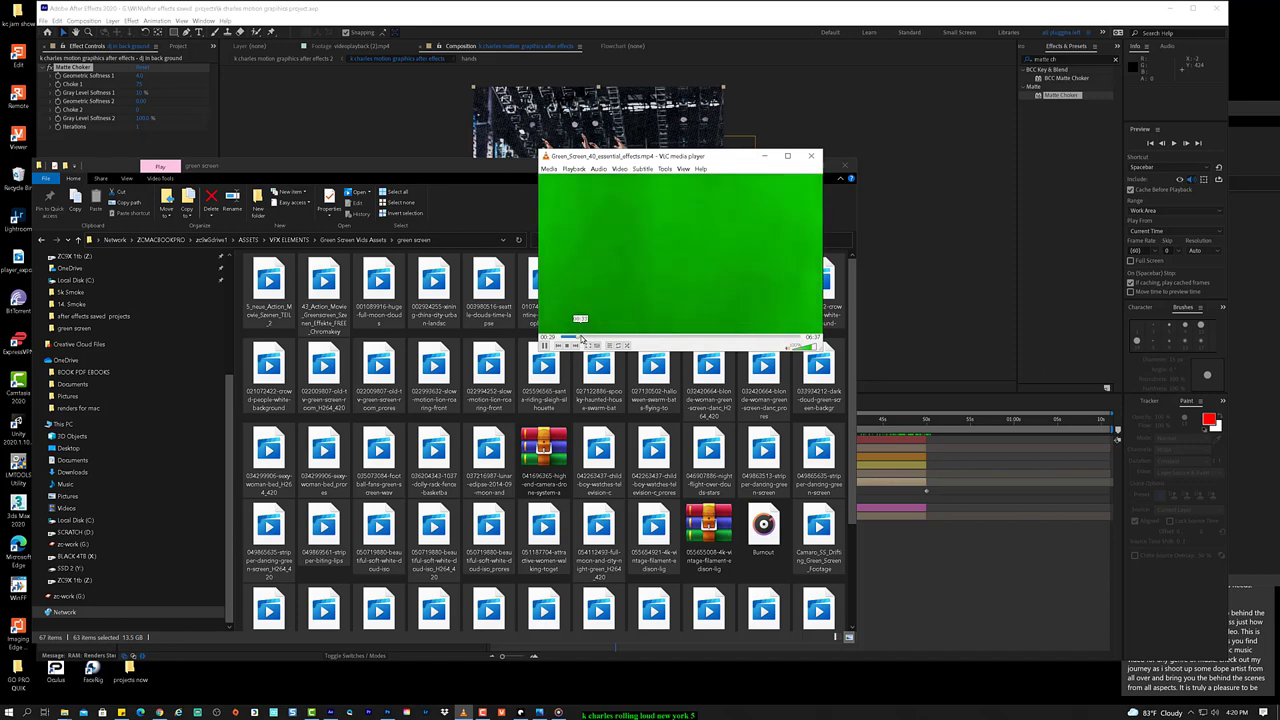
pyautogui.click(587, 338)
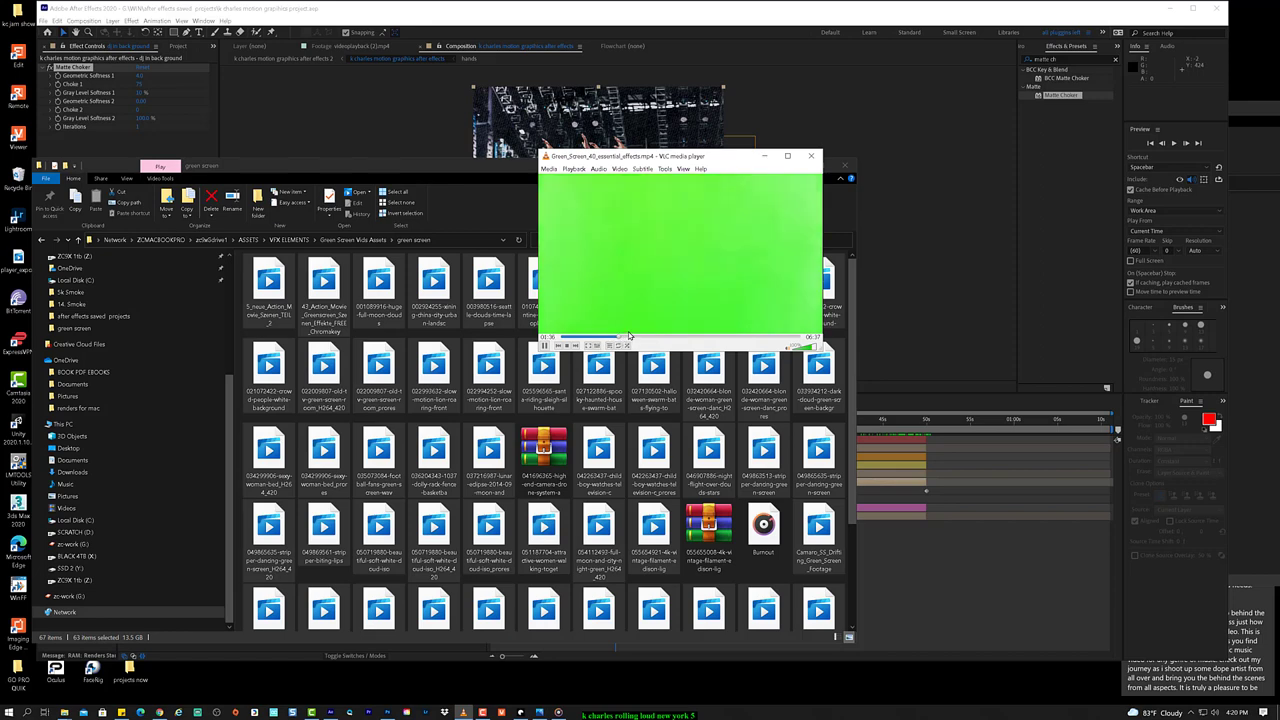
pyautogui.click(620, 340)
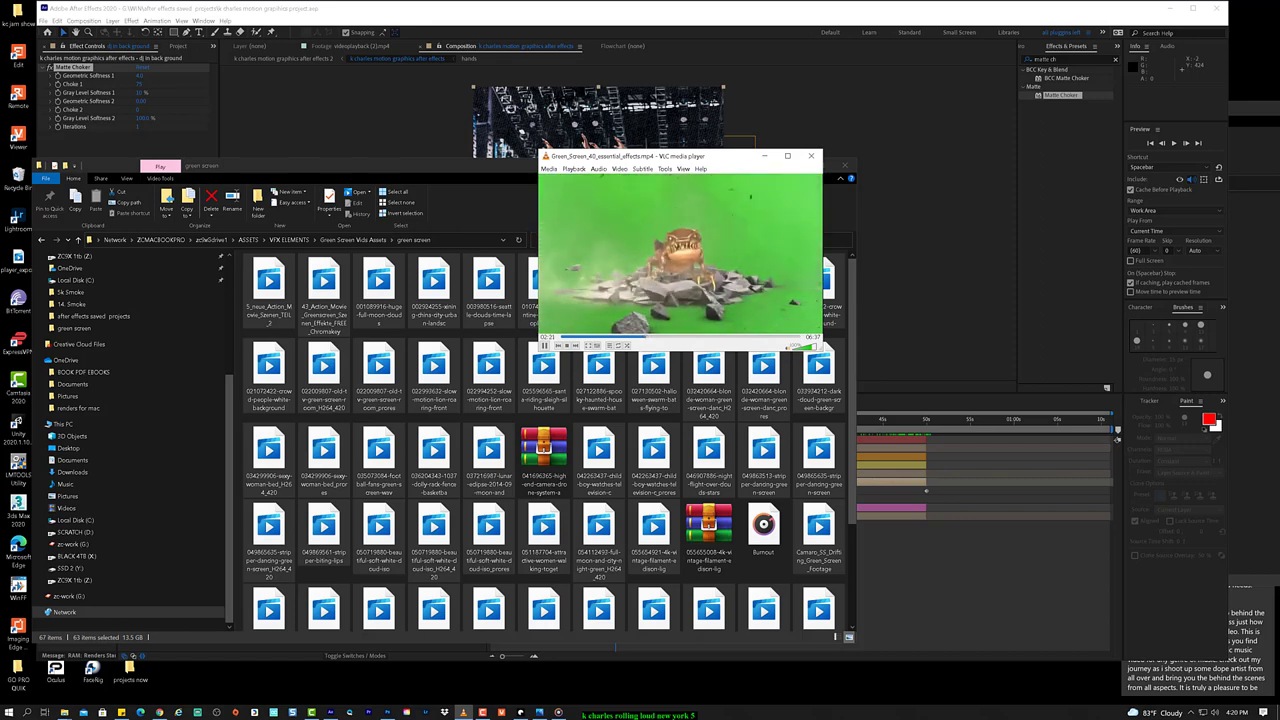
pyautogui.click(662, 339)
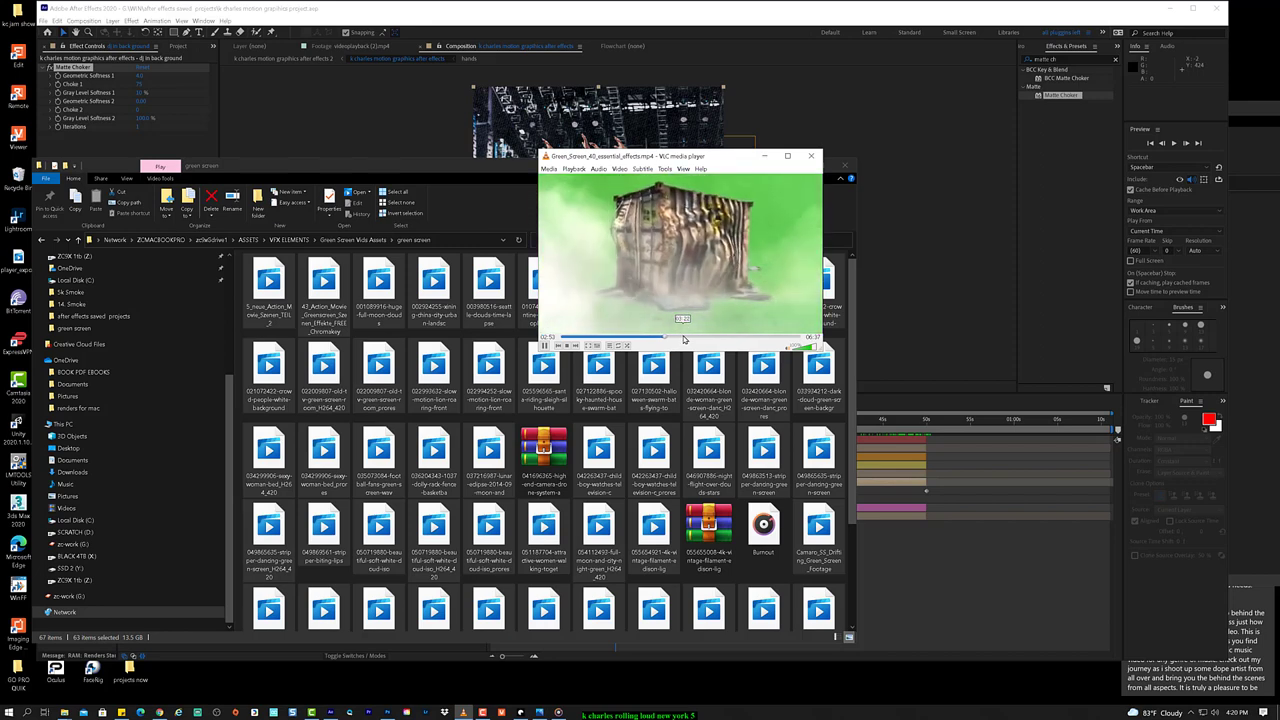
pyautogui.press('Right')
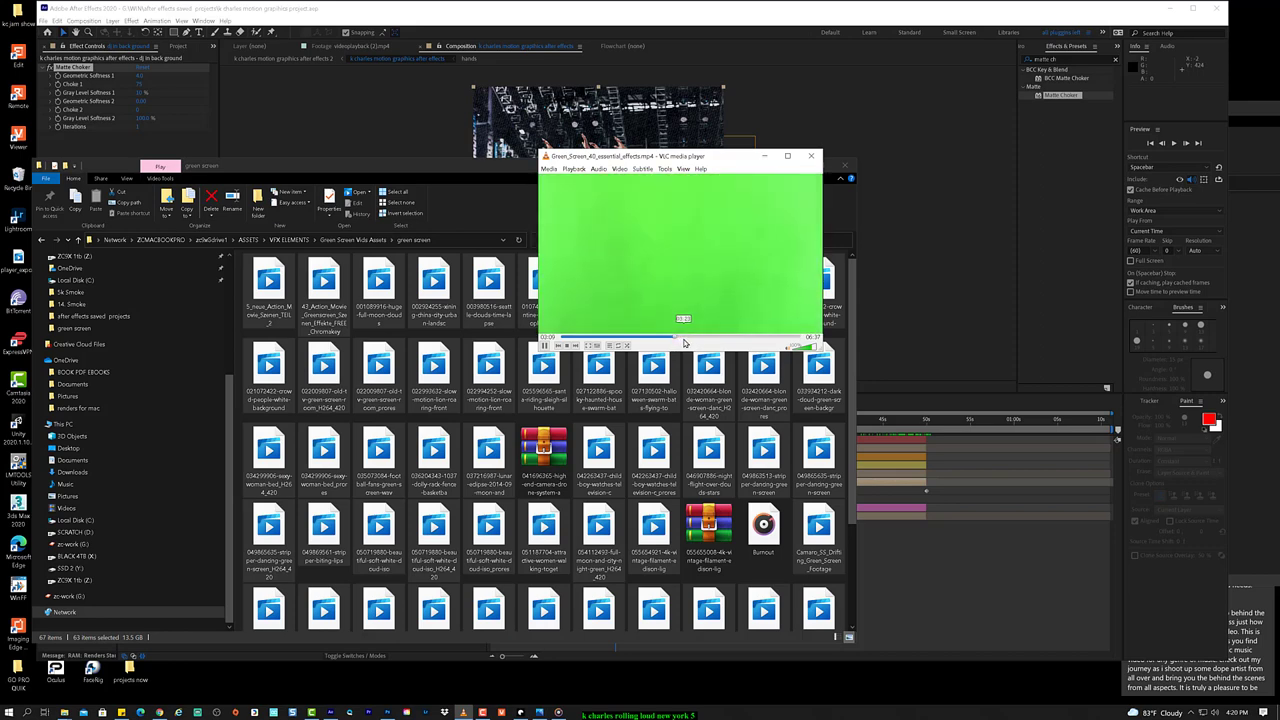
pyautogui.click(687, 343)
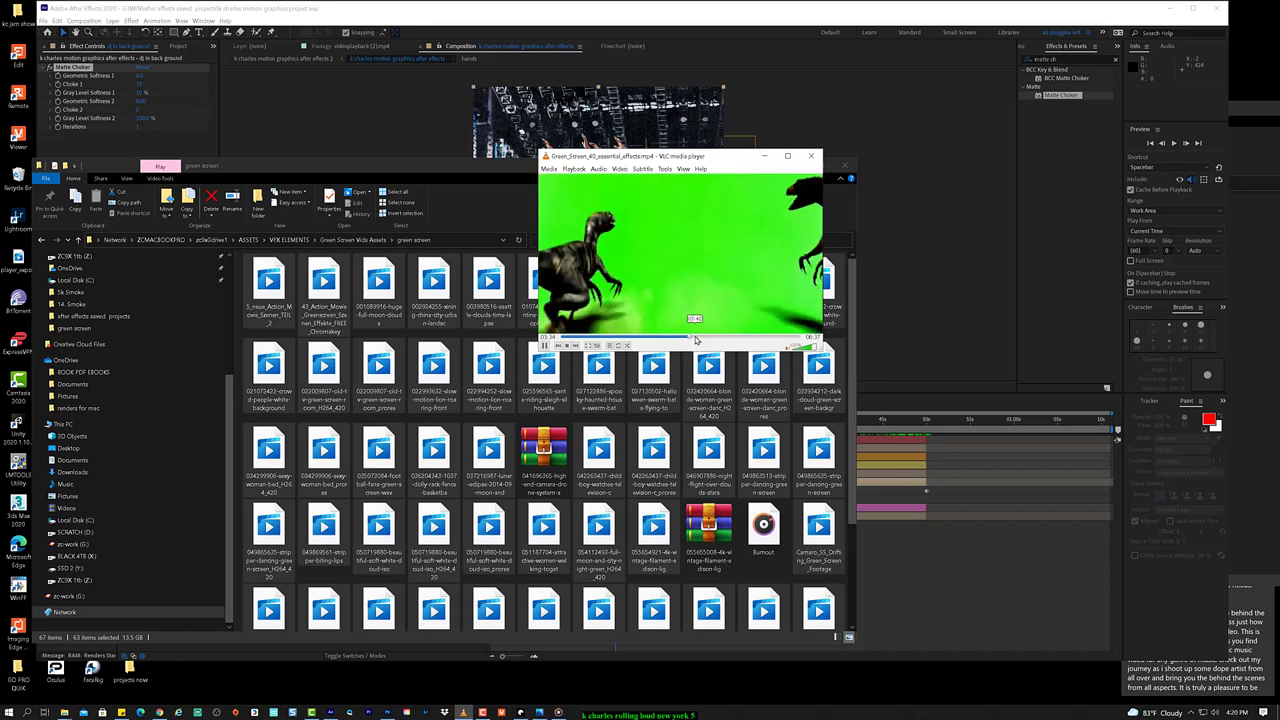
pyautogui.press('Right')
pyautogui.click(706, 341)
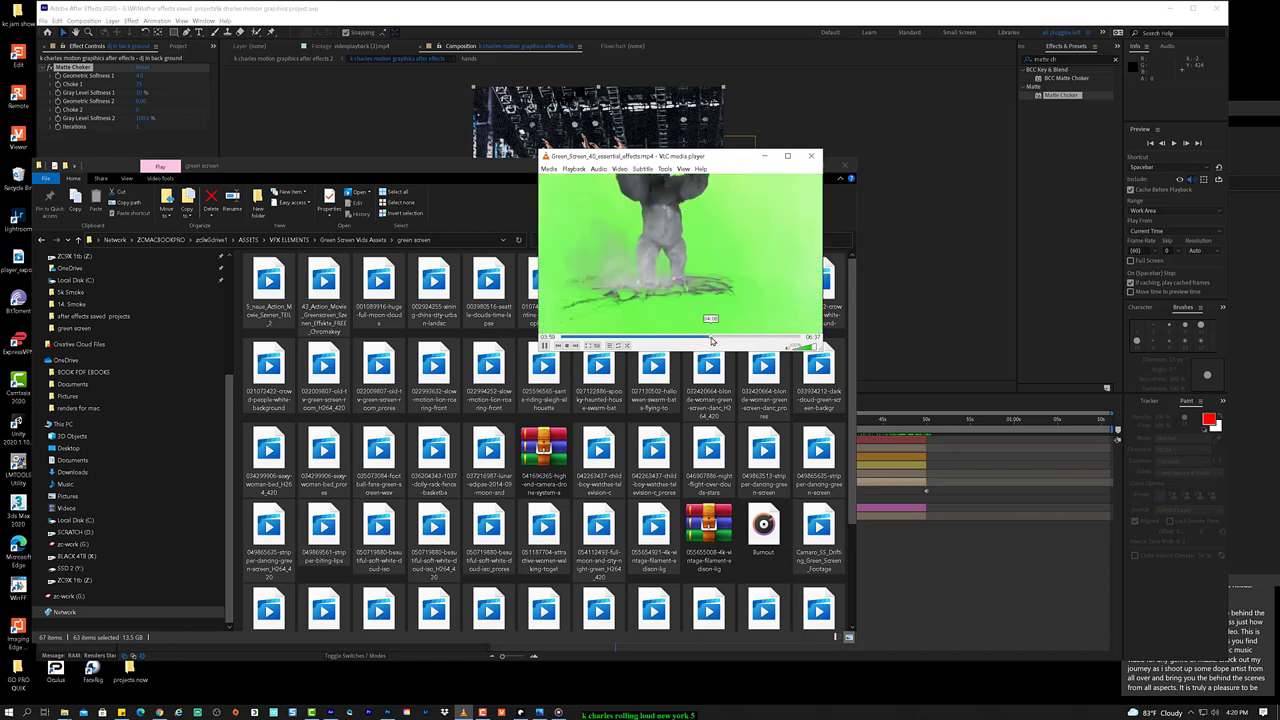
pyautogui.click(716, 340)
pyautogui.click(723, 339)
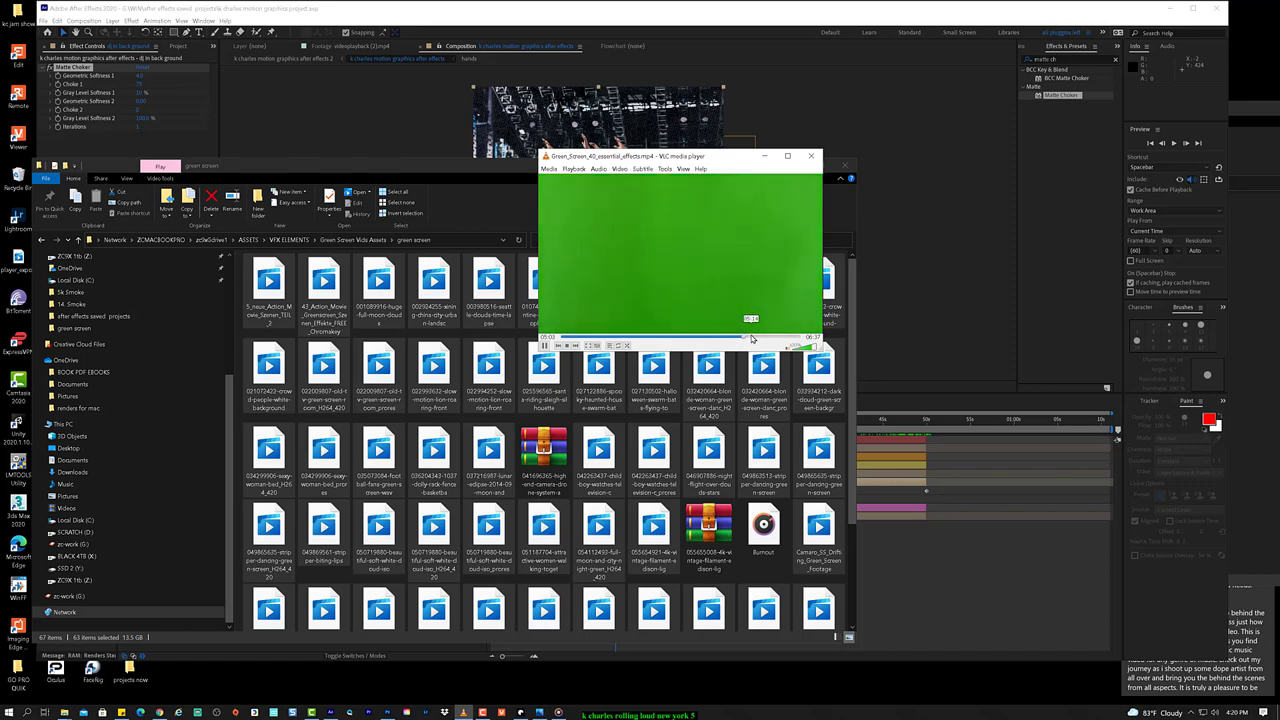
pyautogui.click(750, 339)
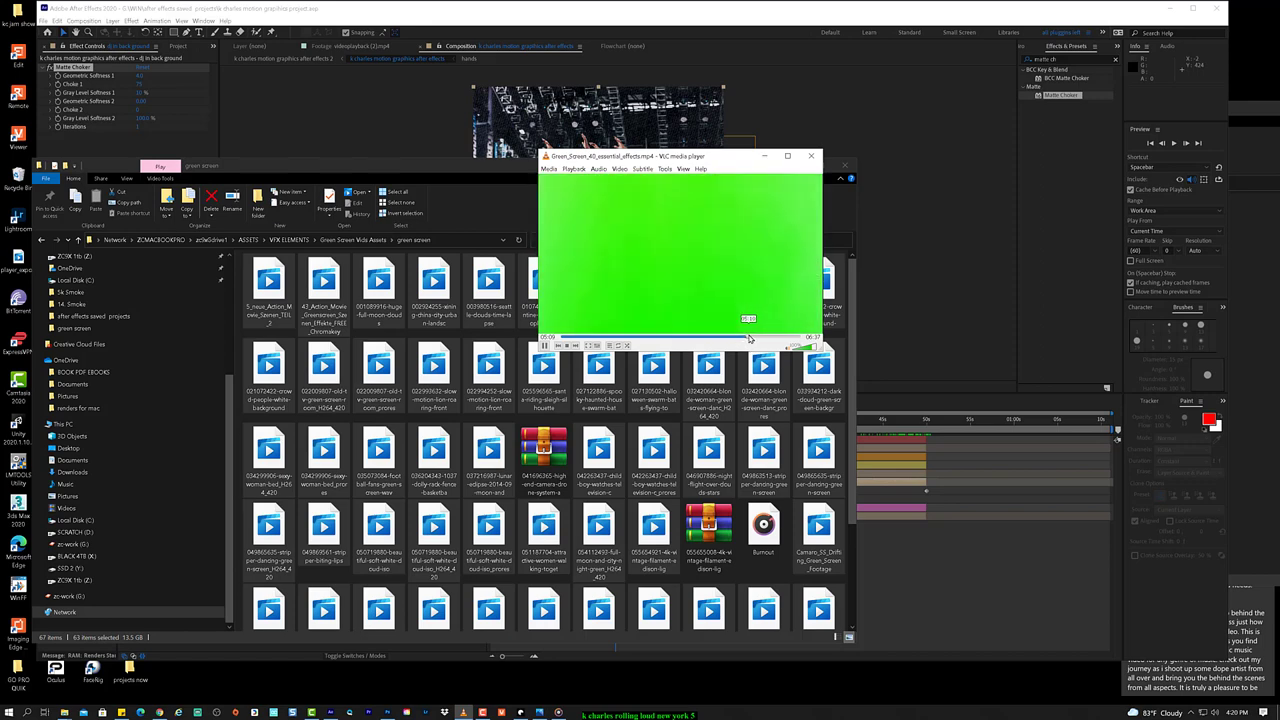
pyautogui.click(748, 339)
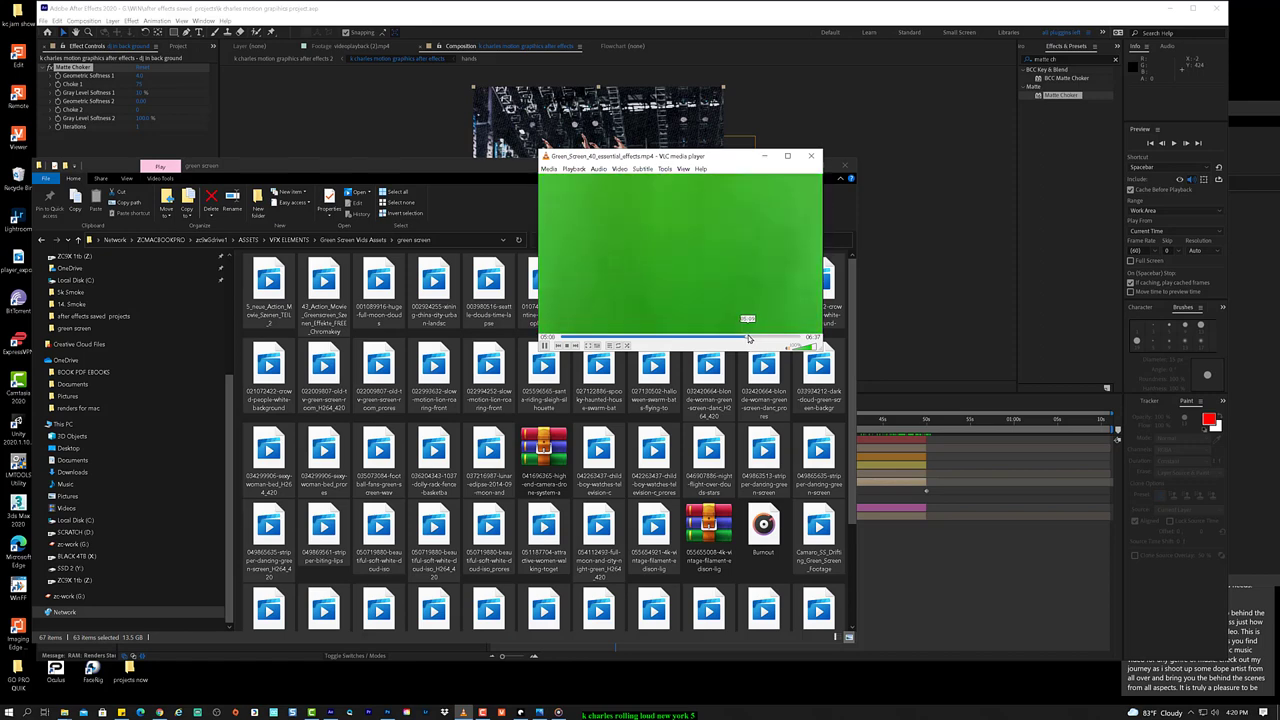
pyautogui.click(750, 339)
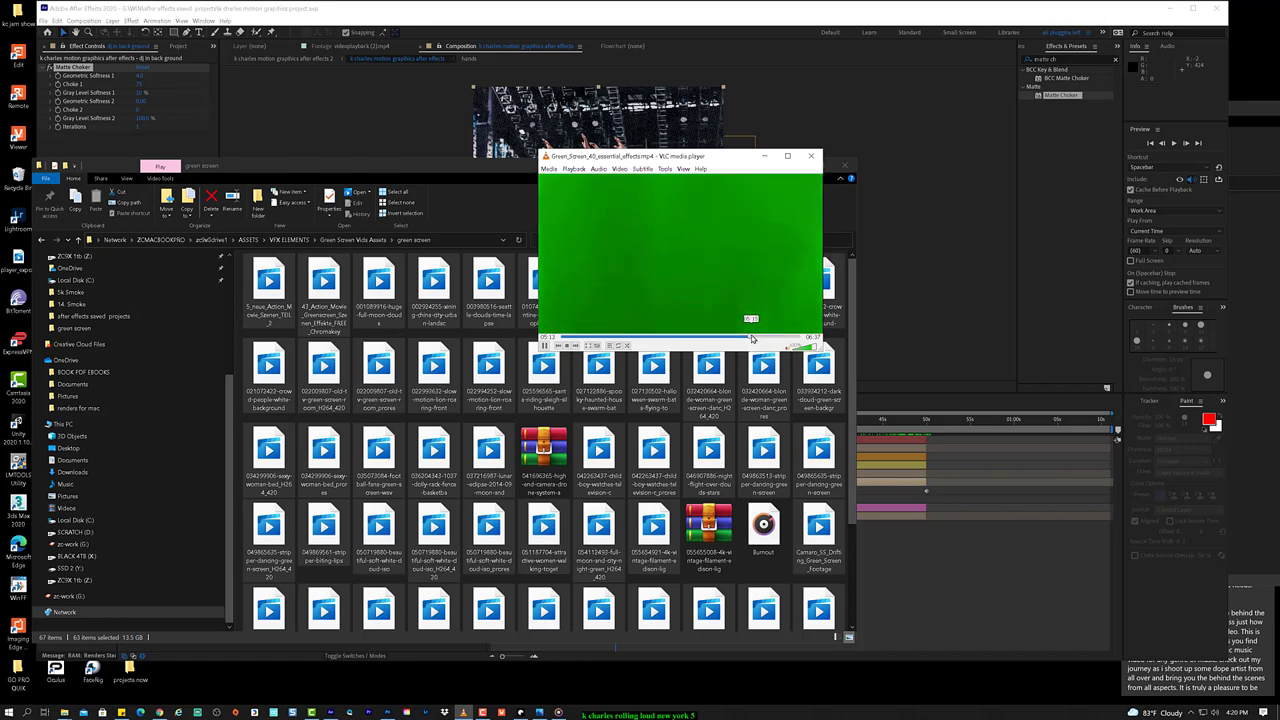
pyautogui.click(752, 339)
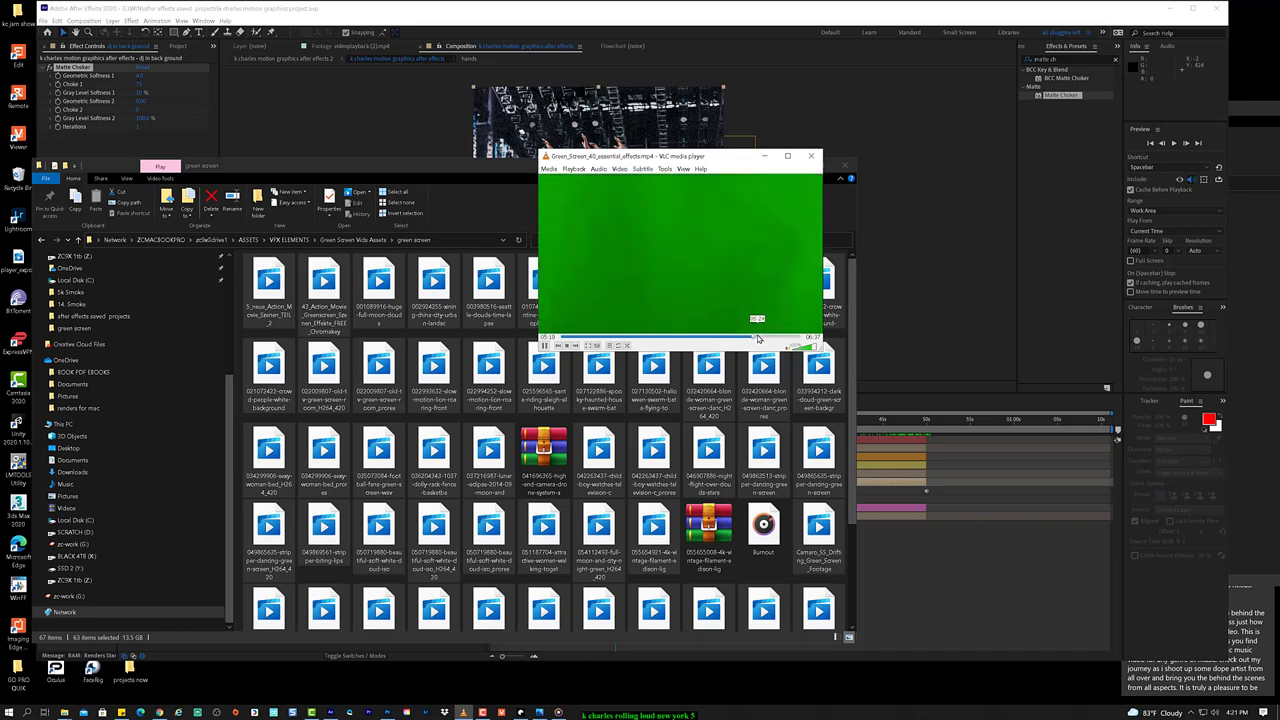
pyautogui.click(758, 339)
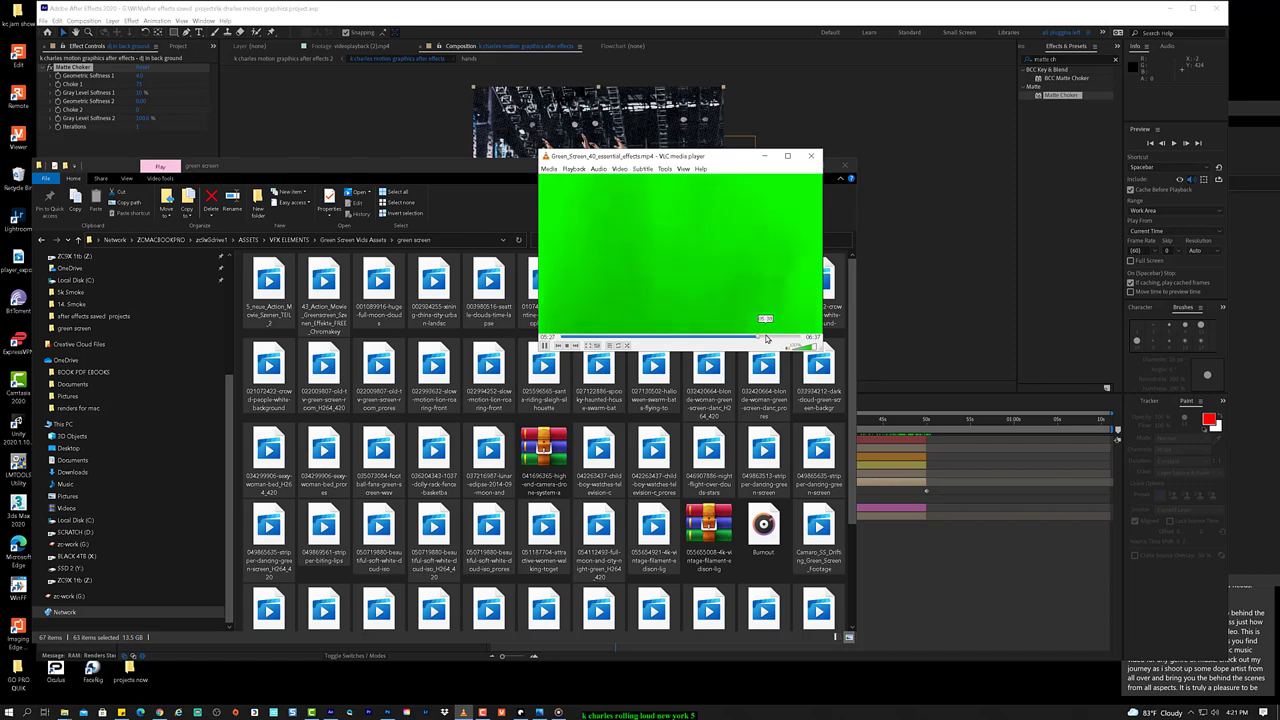
# Step: Jump ahead through the effects clip to around 6:10–6:12
pyautogui.click(766, 339)
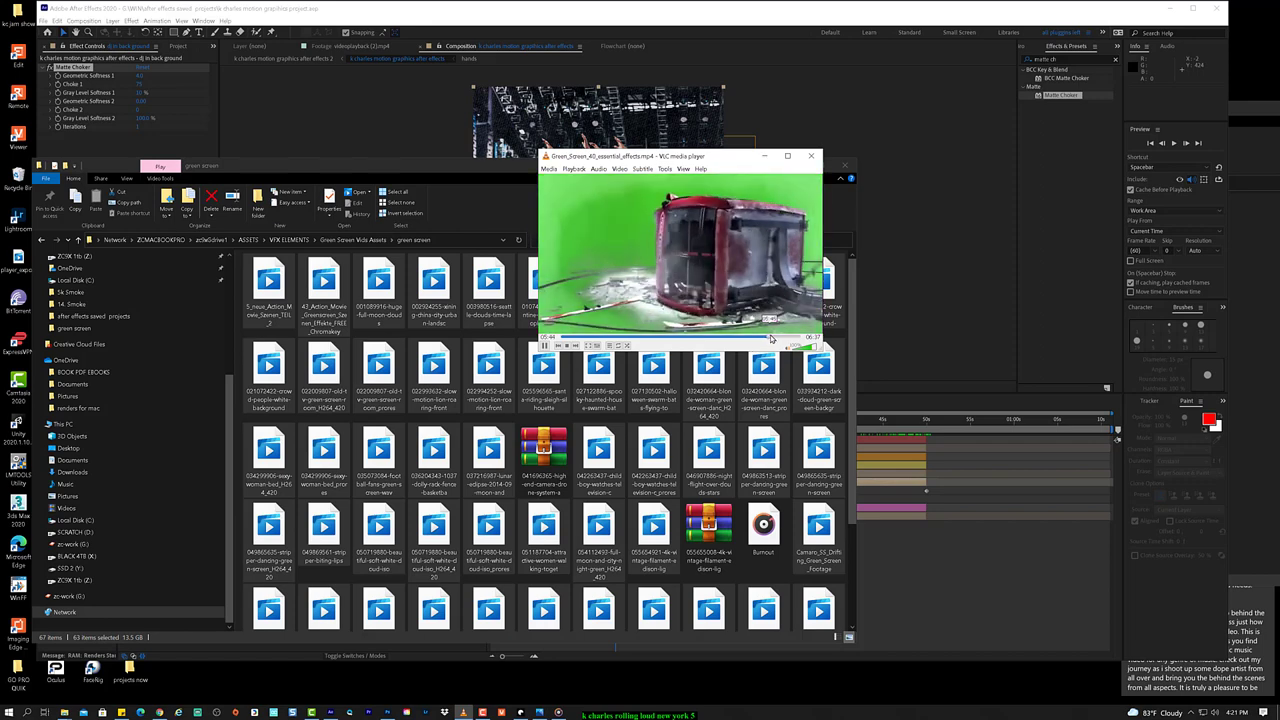
pyautogui.click(776, 339)
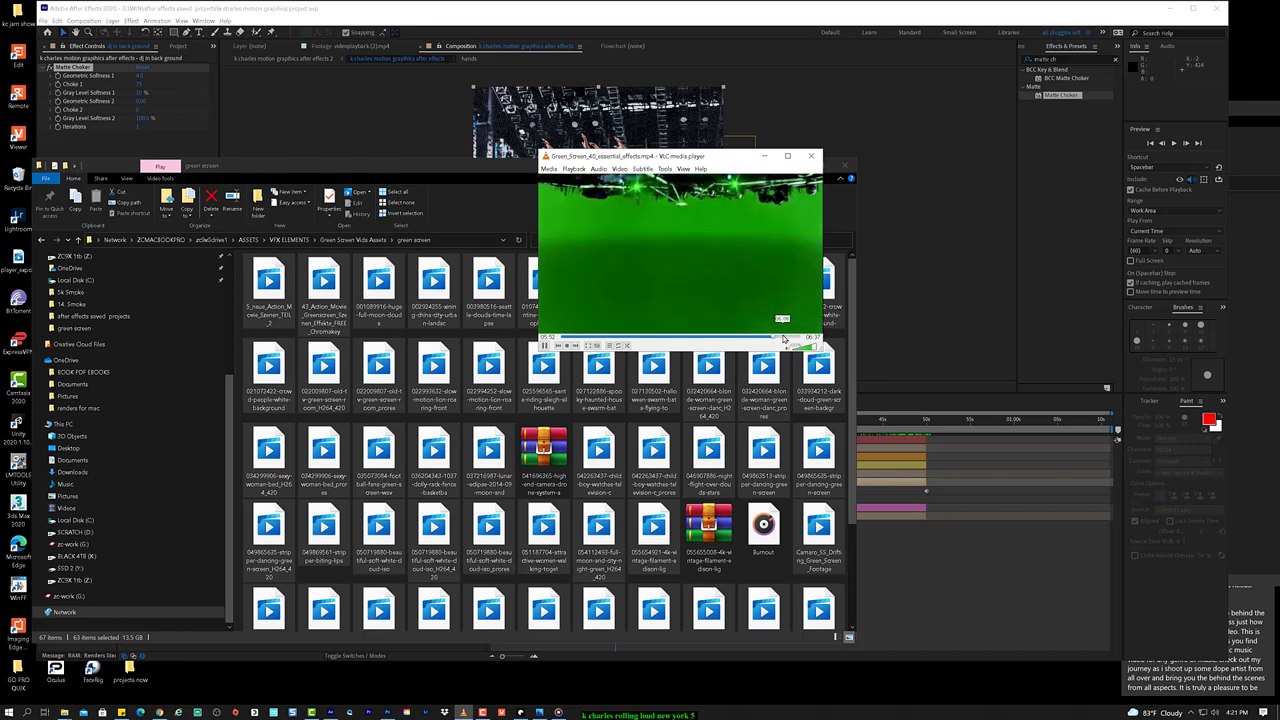
pyautogui.click(790, 339)
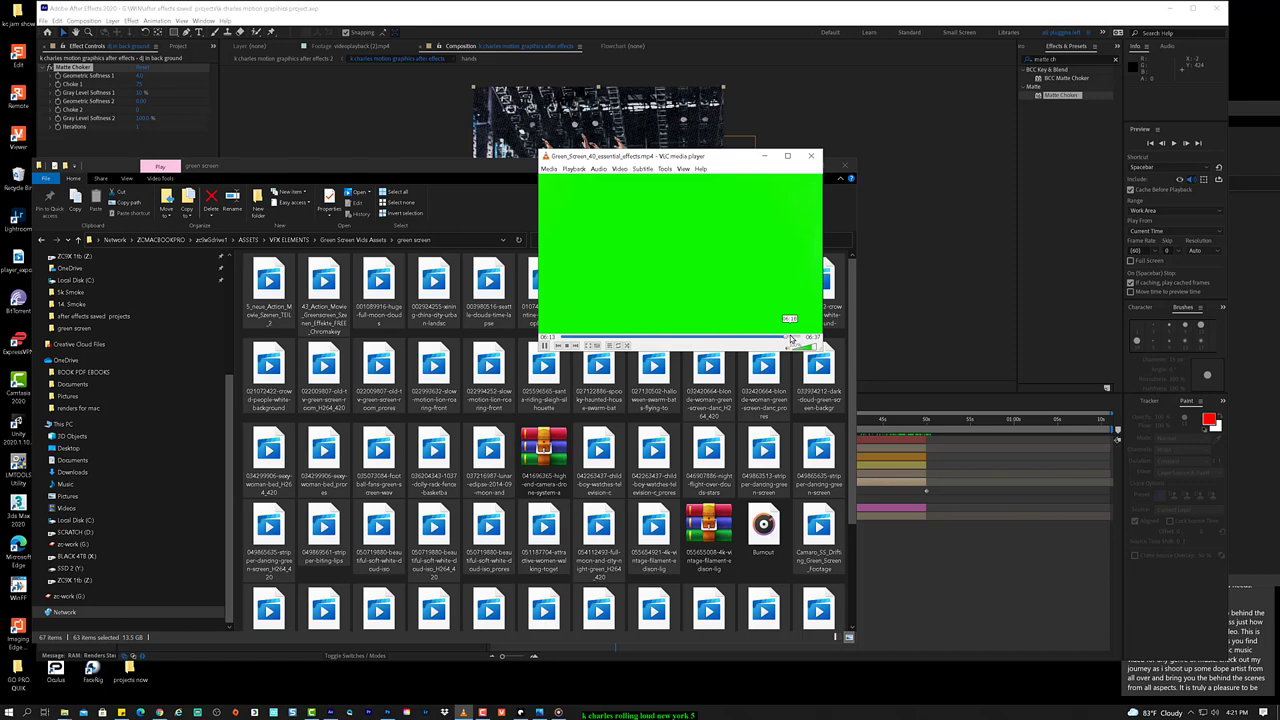
pyautogui.click(791, 339)
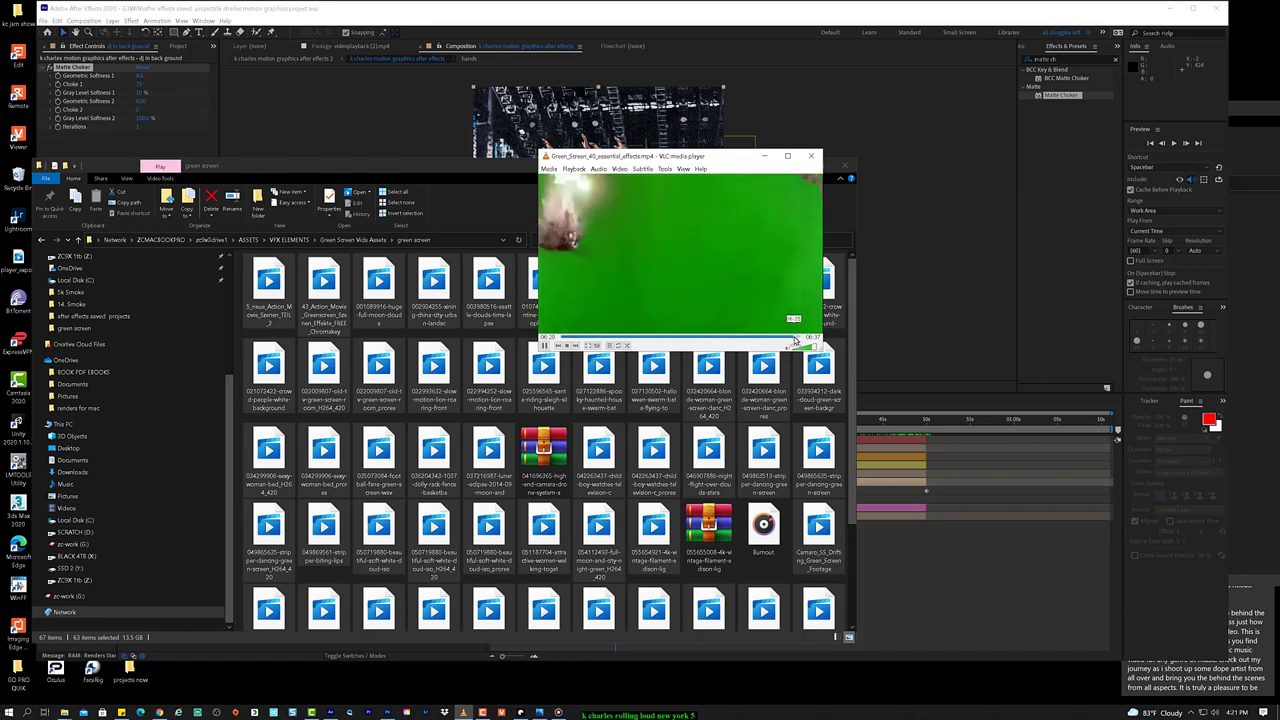
pyautogui.click(786, 341)
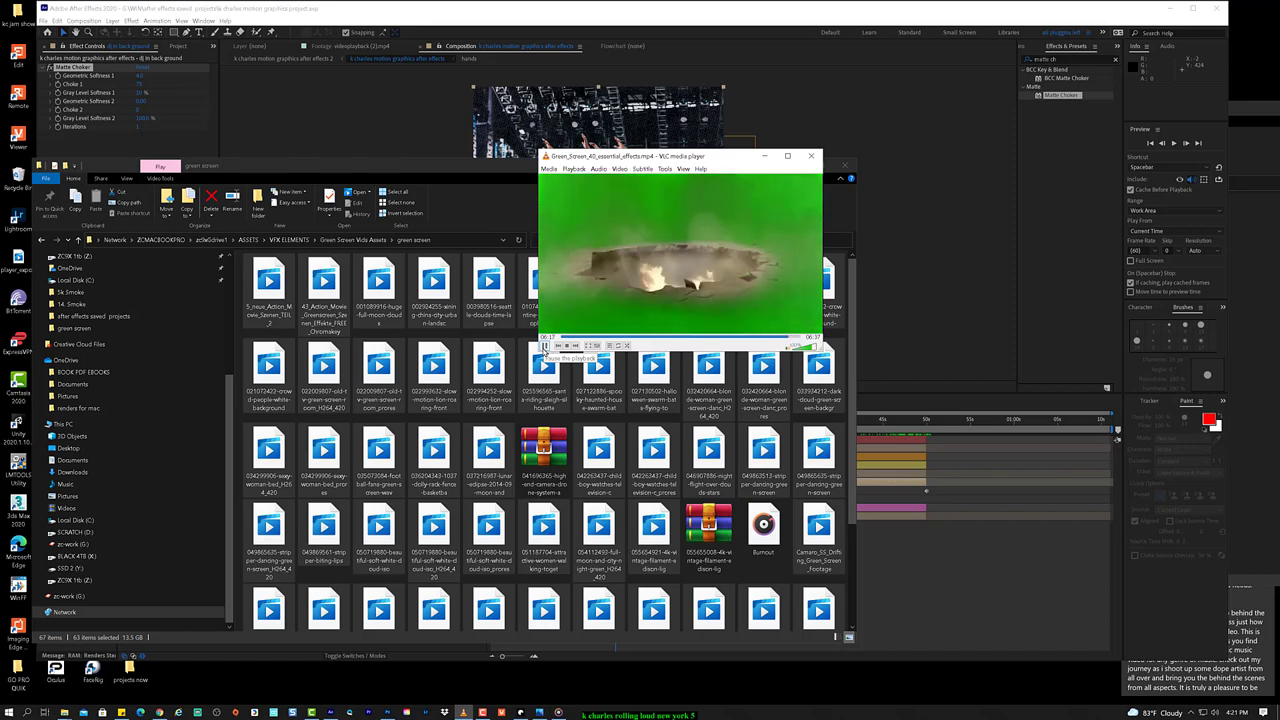
# Step: Leave the clip paused, then move the green screen folder window right and clear its selection
pyautogui.click(544, 346)
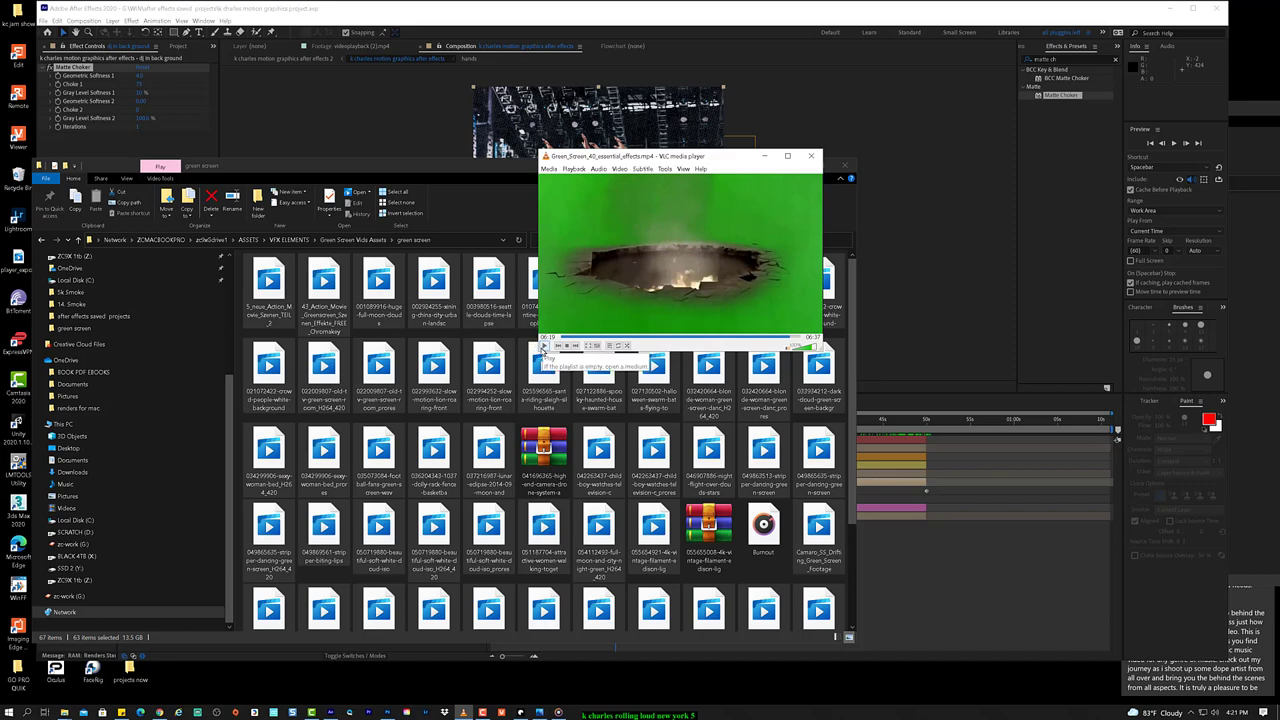
pyautogui.click(544, 346)
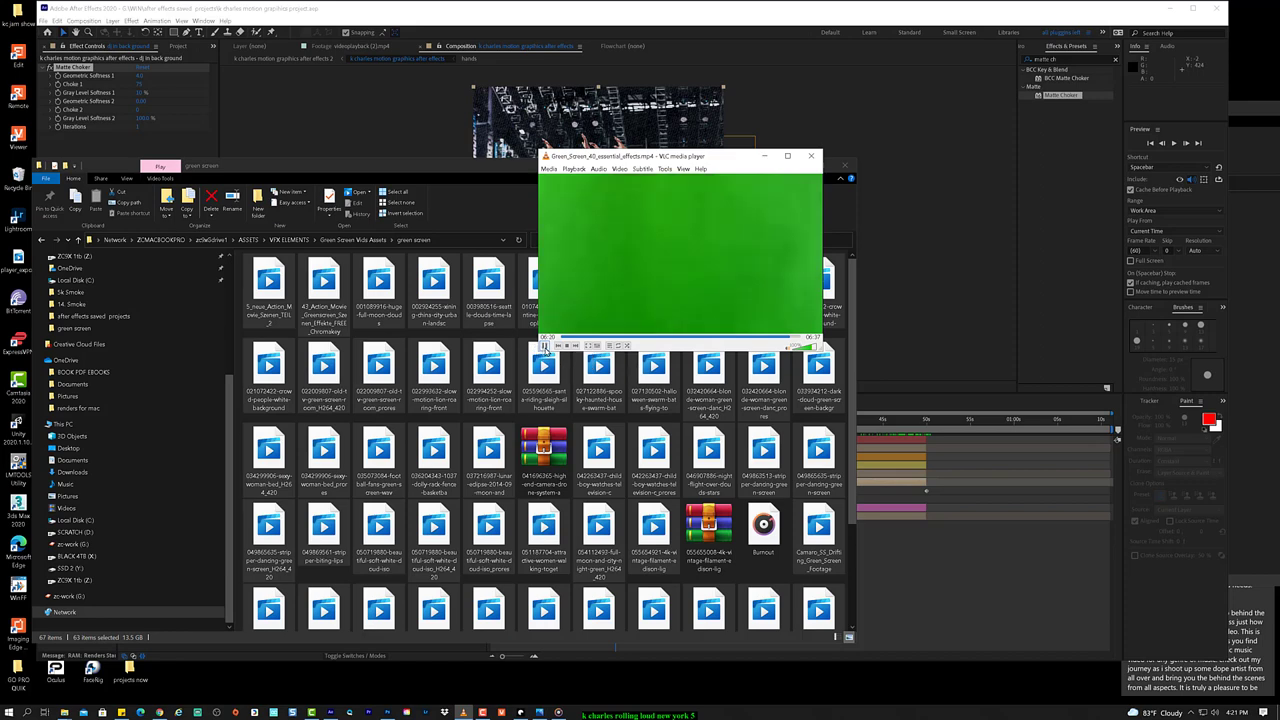
pyautogui.click(545, 346)
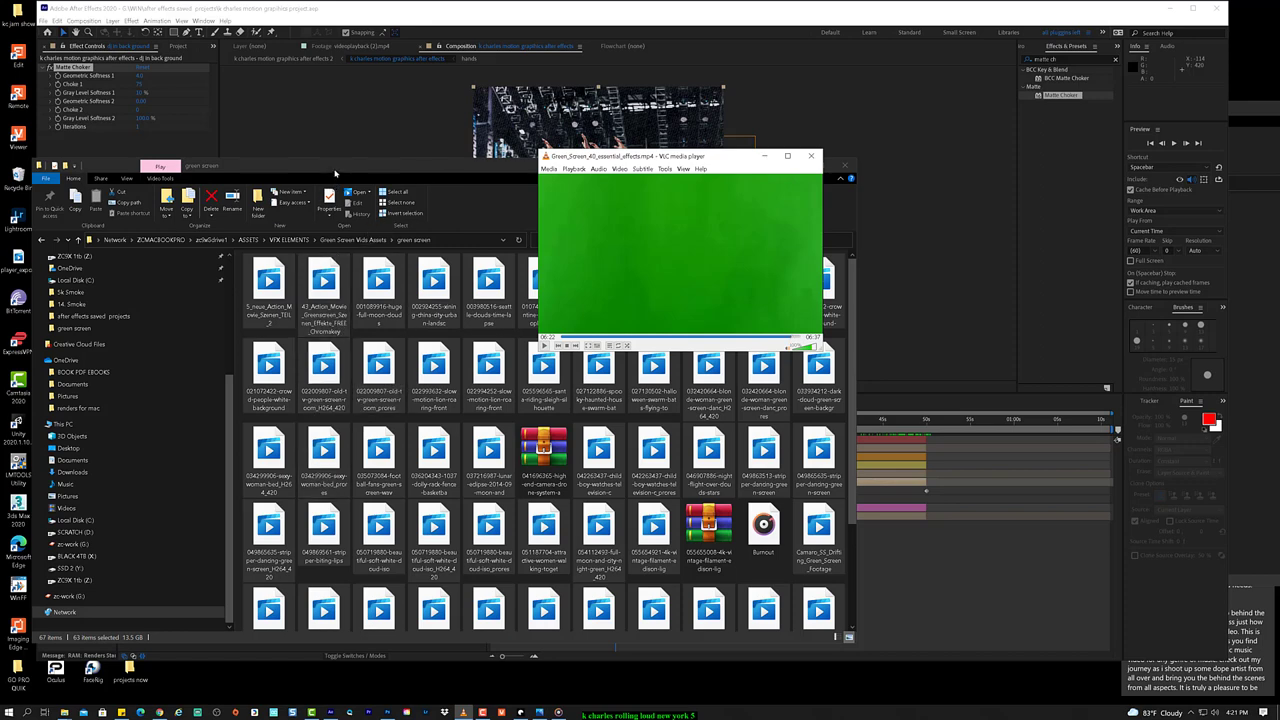
pyautogui.moveTo(341, 162); pyautogui.dragTo(639, 166)
pyautogui.click(813, 340)
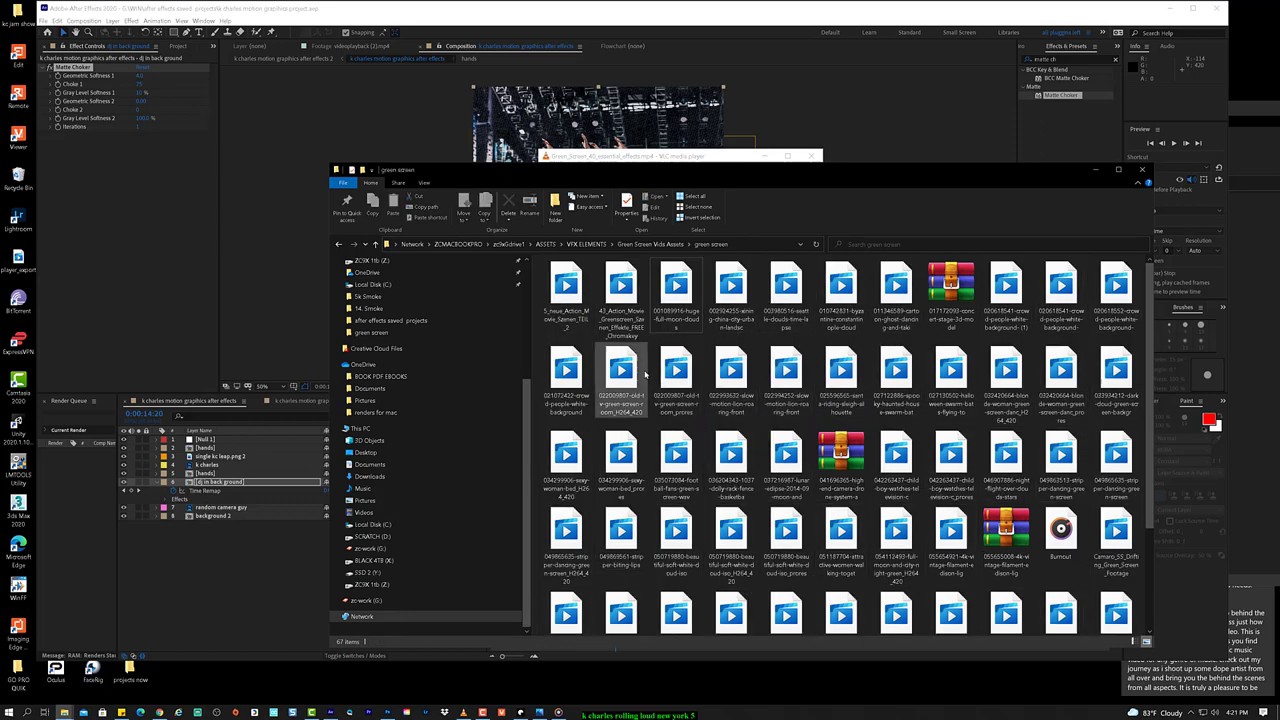
# Step: Show the folder in Details view sorted by name, widen Name, and select Green_Screen_40_essential_effects
pyautogui.click(422, 183)
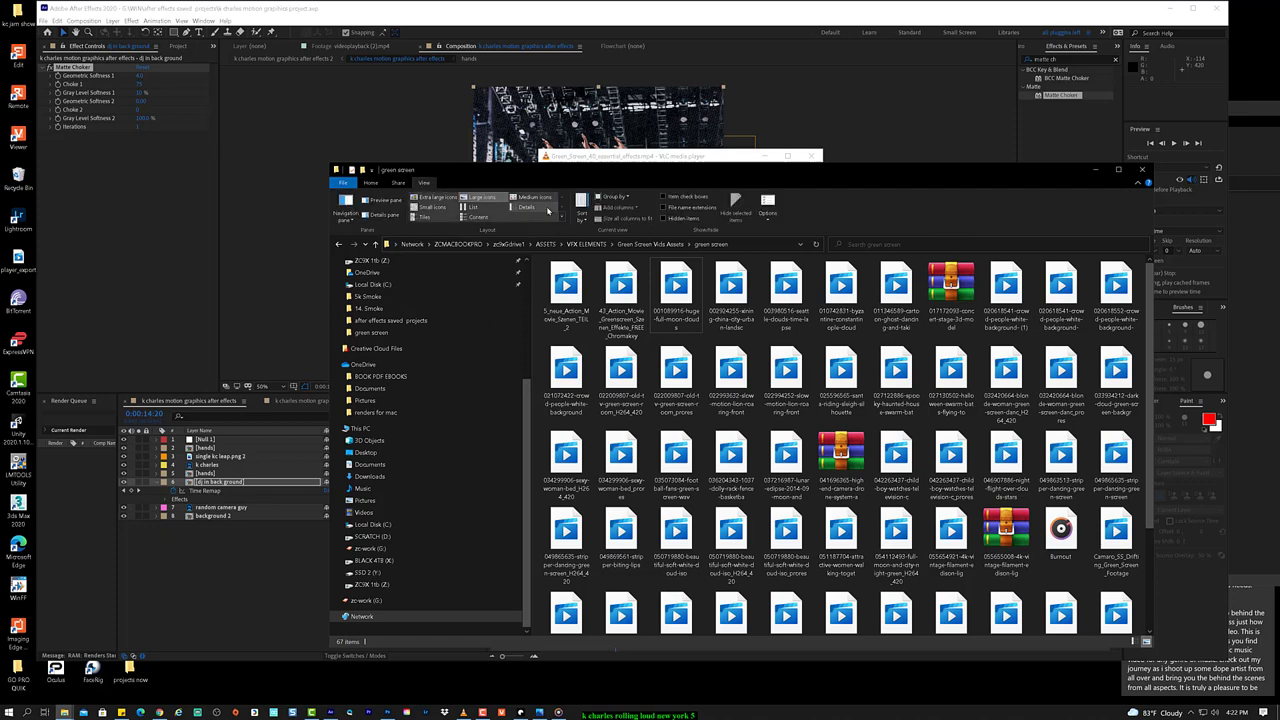
pyautogui.click(540, 209)
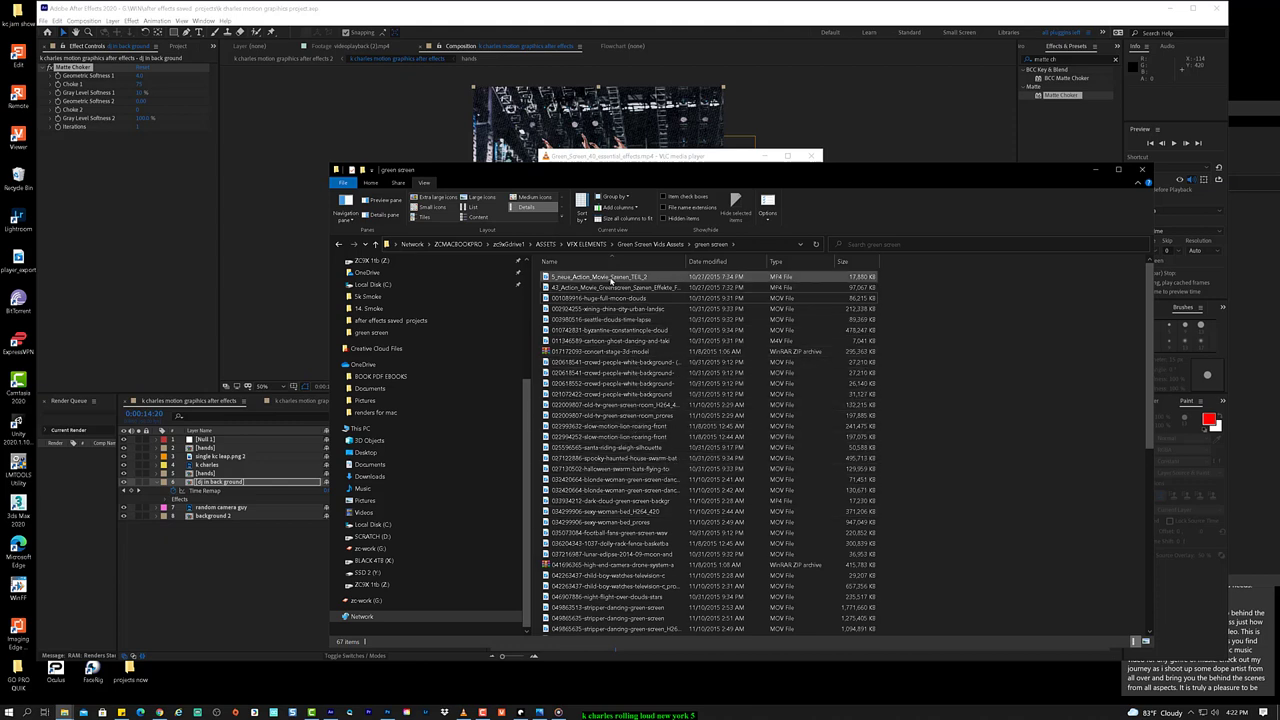
pyautogui.click(611, 264)
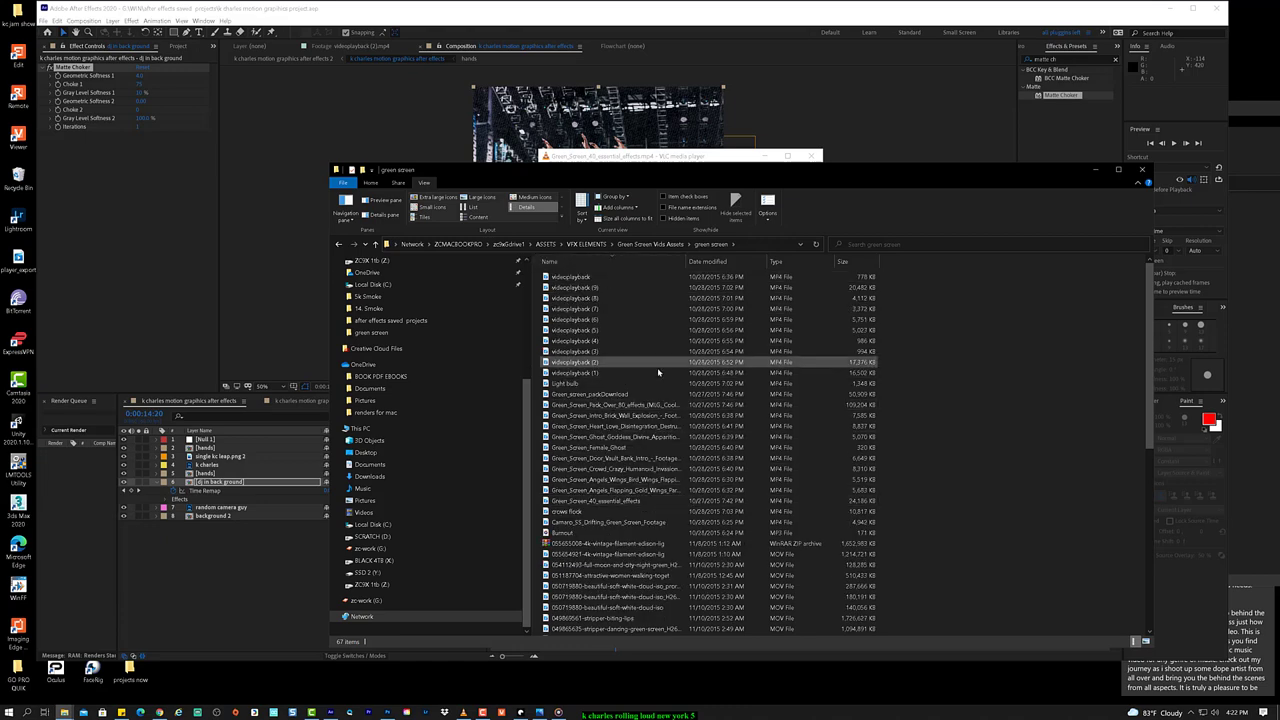
pyautogui.scroll(-8, 660, 498)
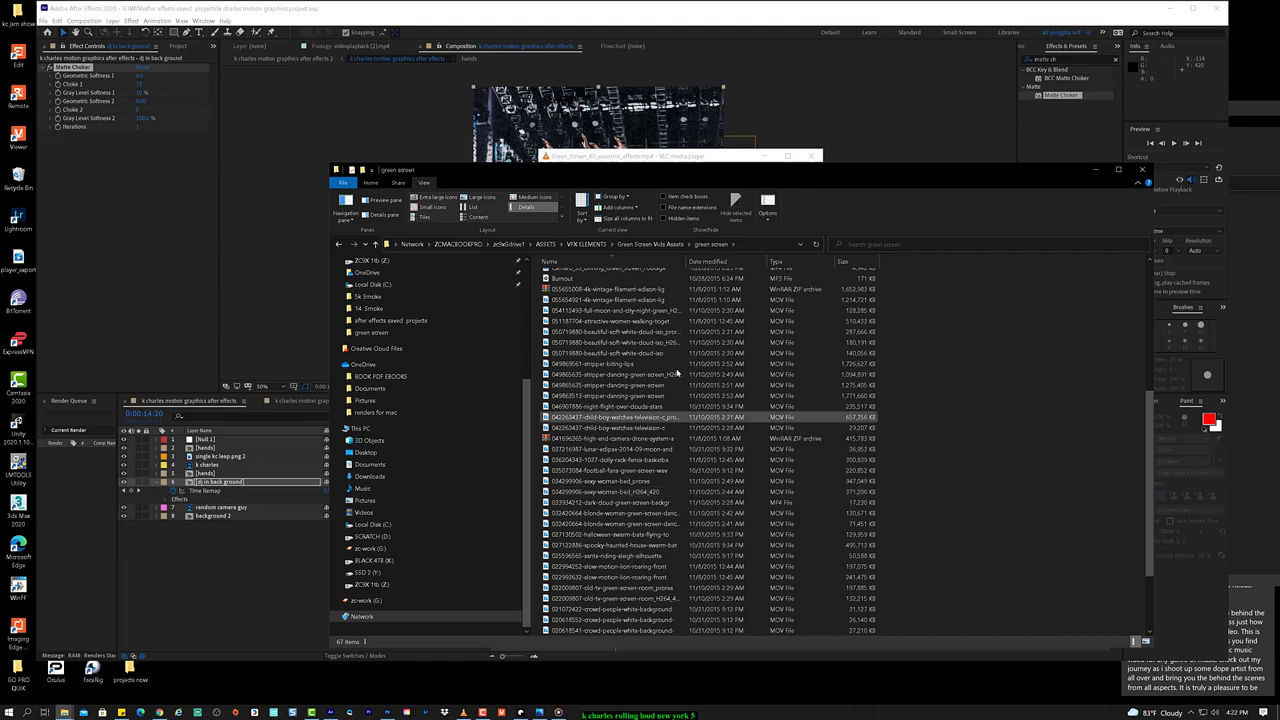
pyautogui.moveTo(684, 261); pyautogui.dragTo(840, 261)
pyautogui.scroll(-3, 641, 507)
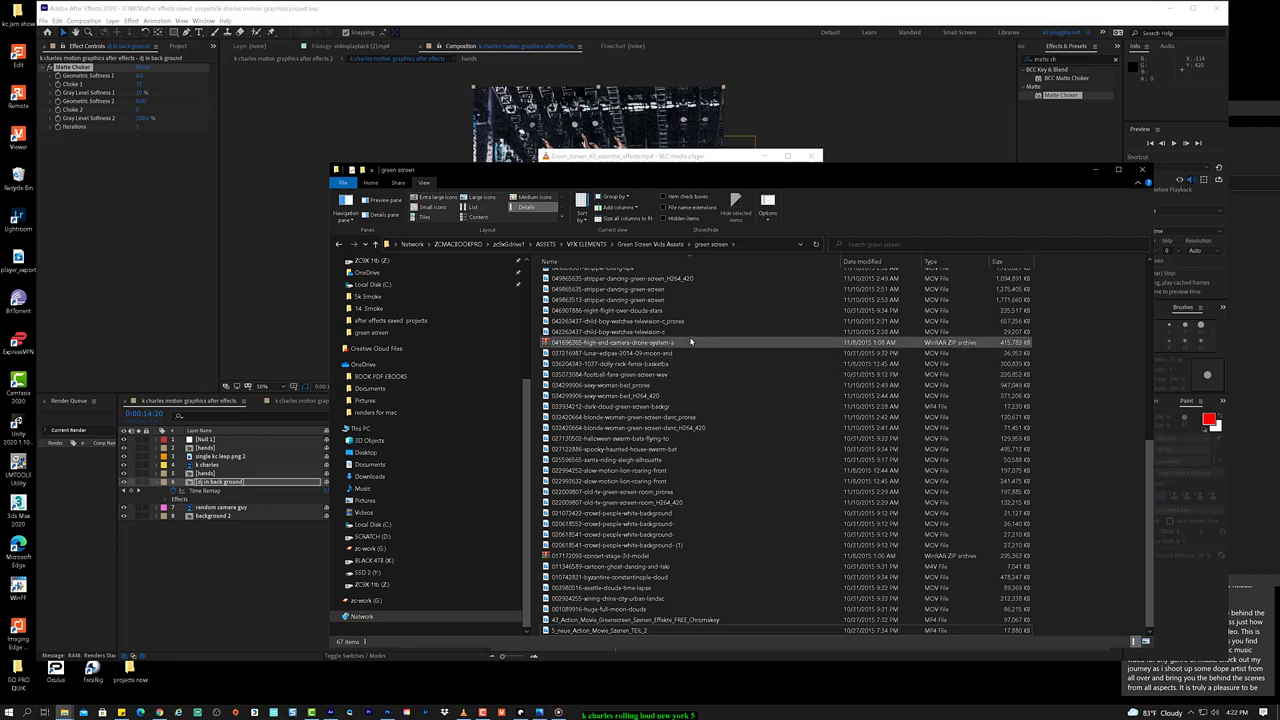
pyautogui.scroll(2, 690, 340)
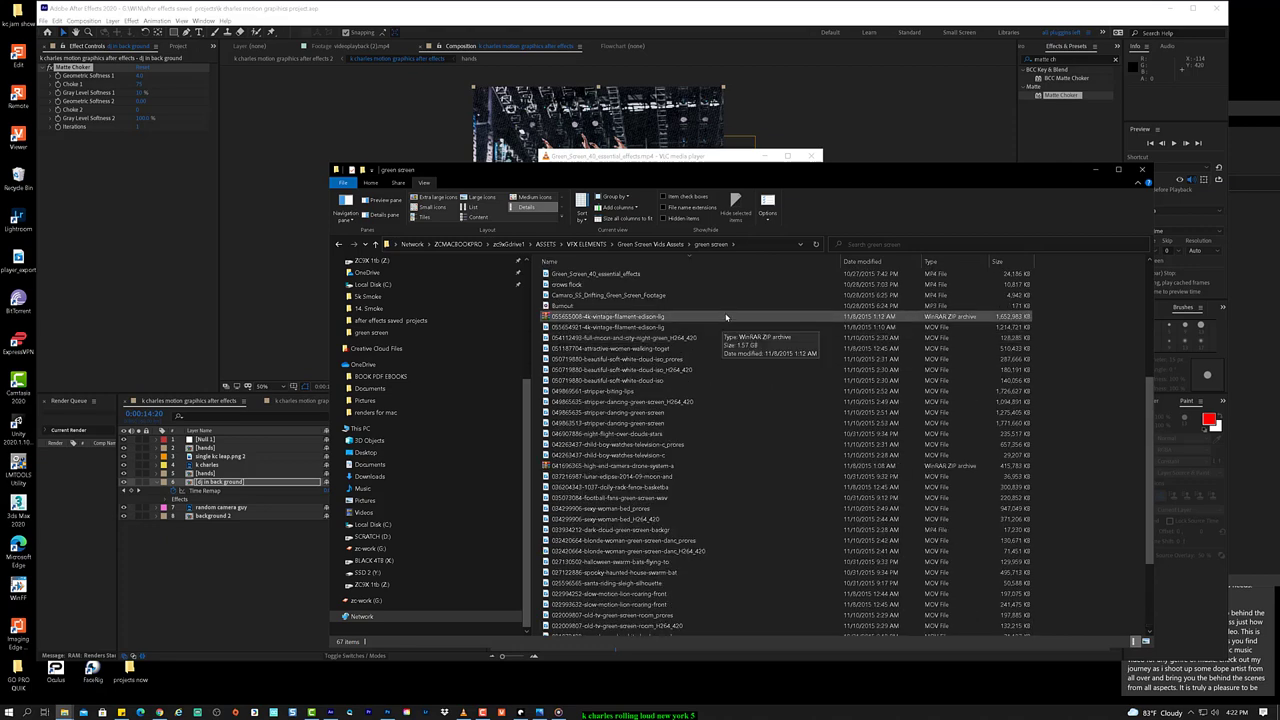
pyautogui.scroll(4, 690, 345)
pyautogui.click(661, 341)
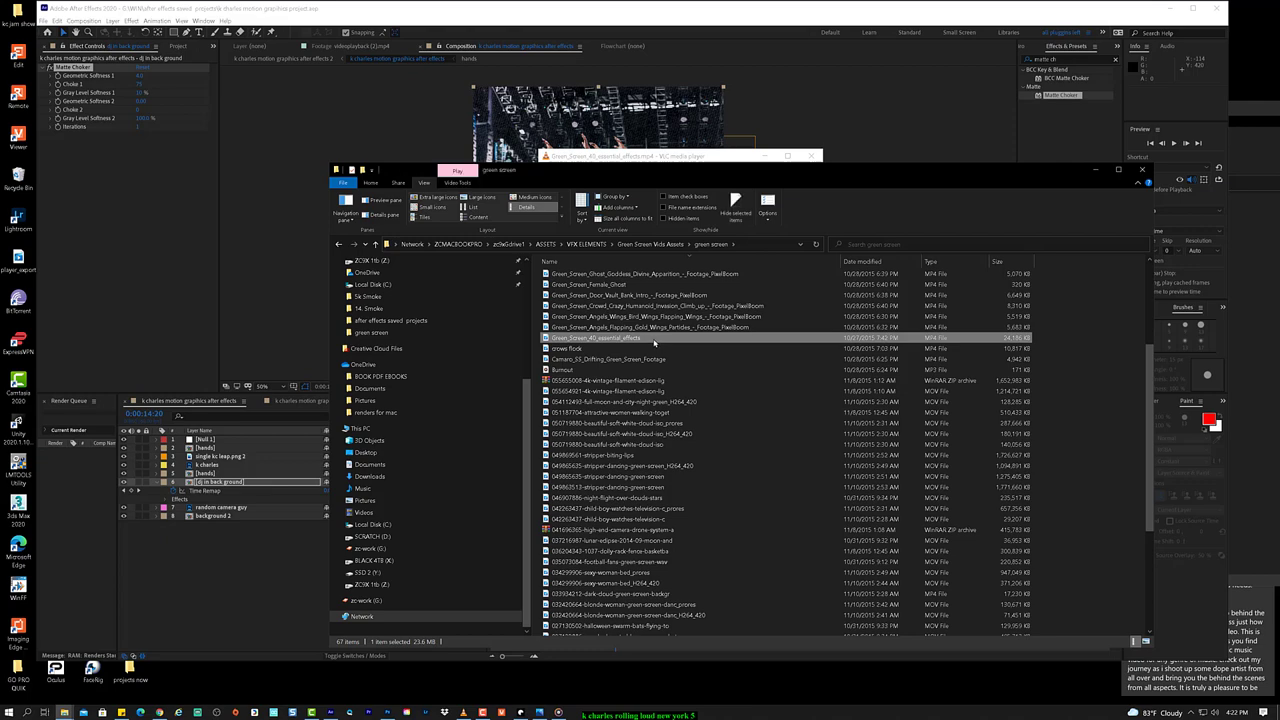
pyautogui.moveTo(660, 343); pyautogui.dragTo(620, 338)
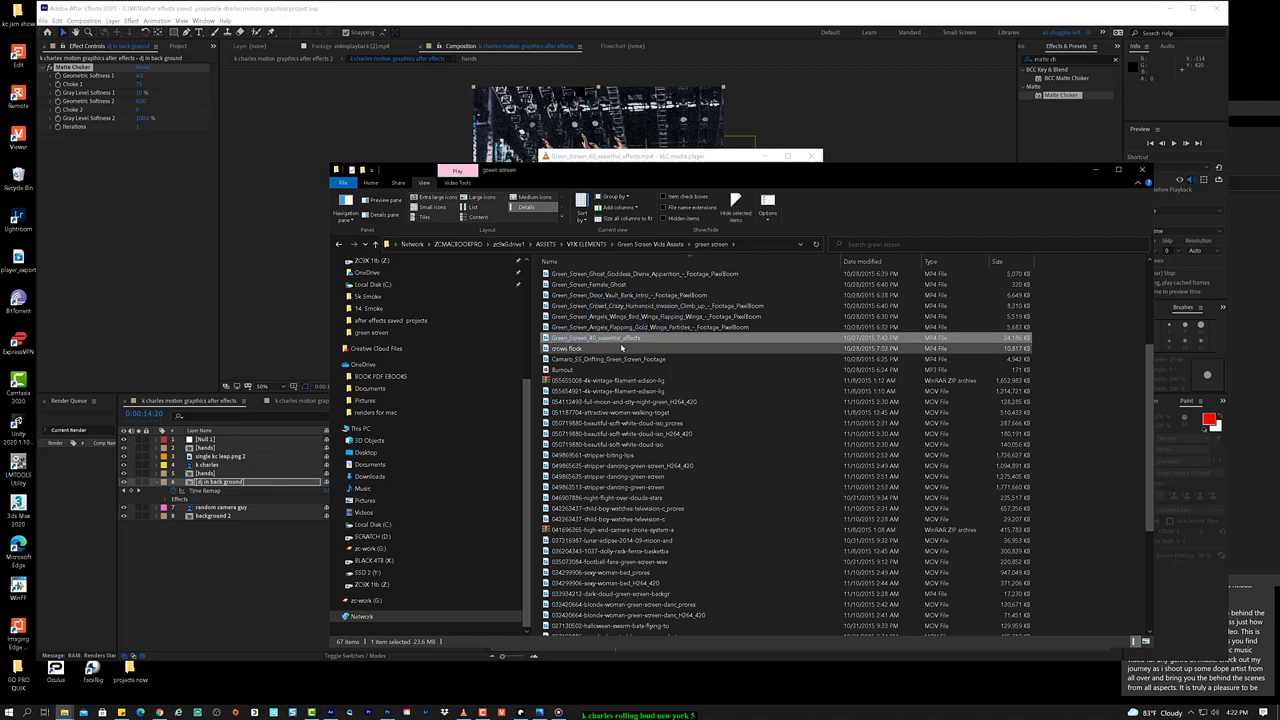
# Step: Drag Green_Screen_40_essential_effects.mp4 into the Project panel and open it in the Footage viewer
pyautogui.click(179, 53)
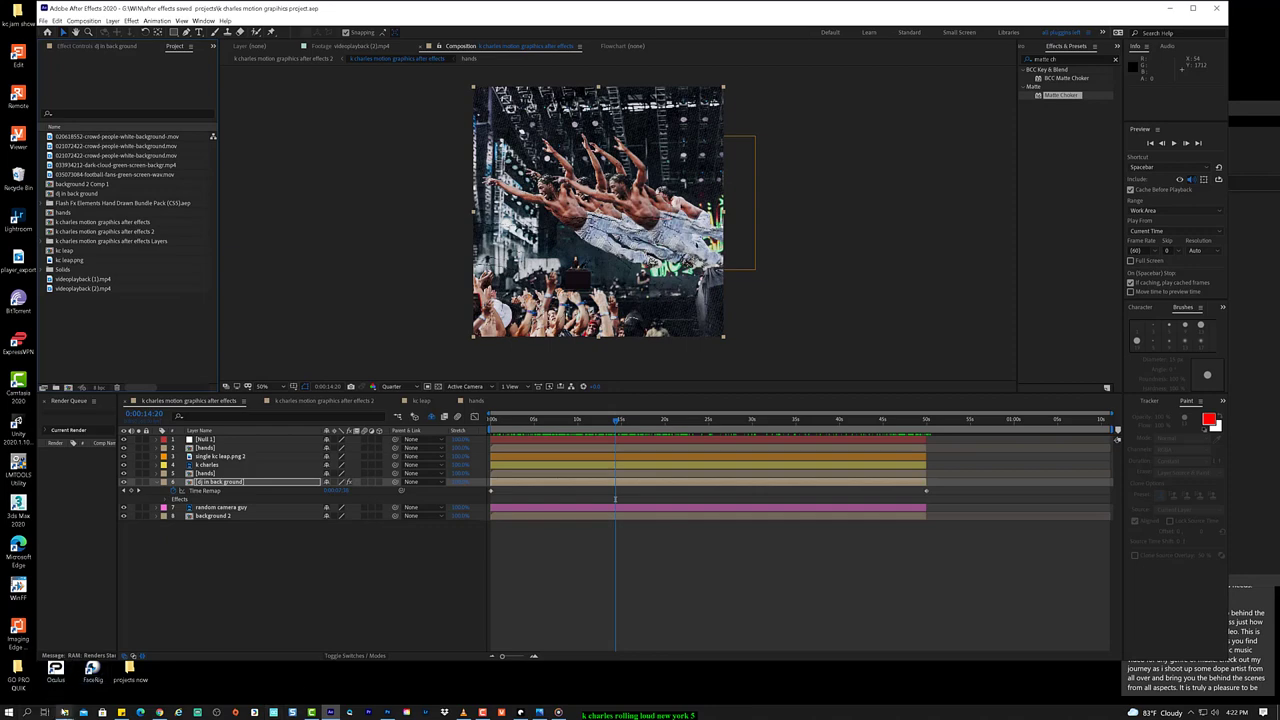
pyautogui.moveTo(64, 712)
pyautogui.click(433, 680)
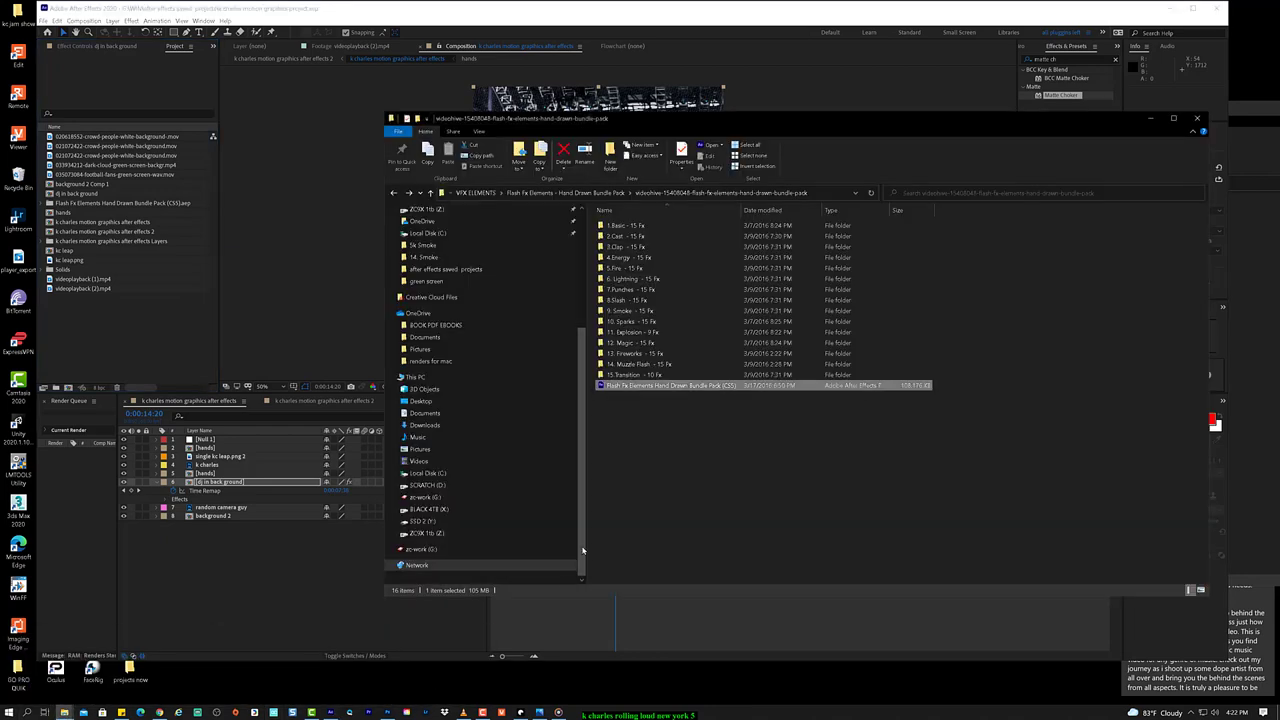
pyautogui.click(66, 710)
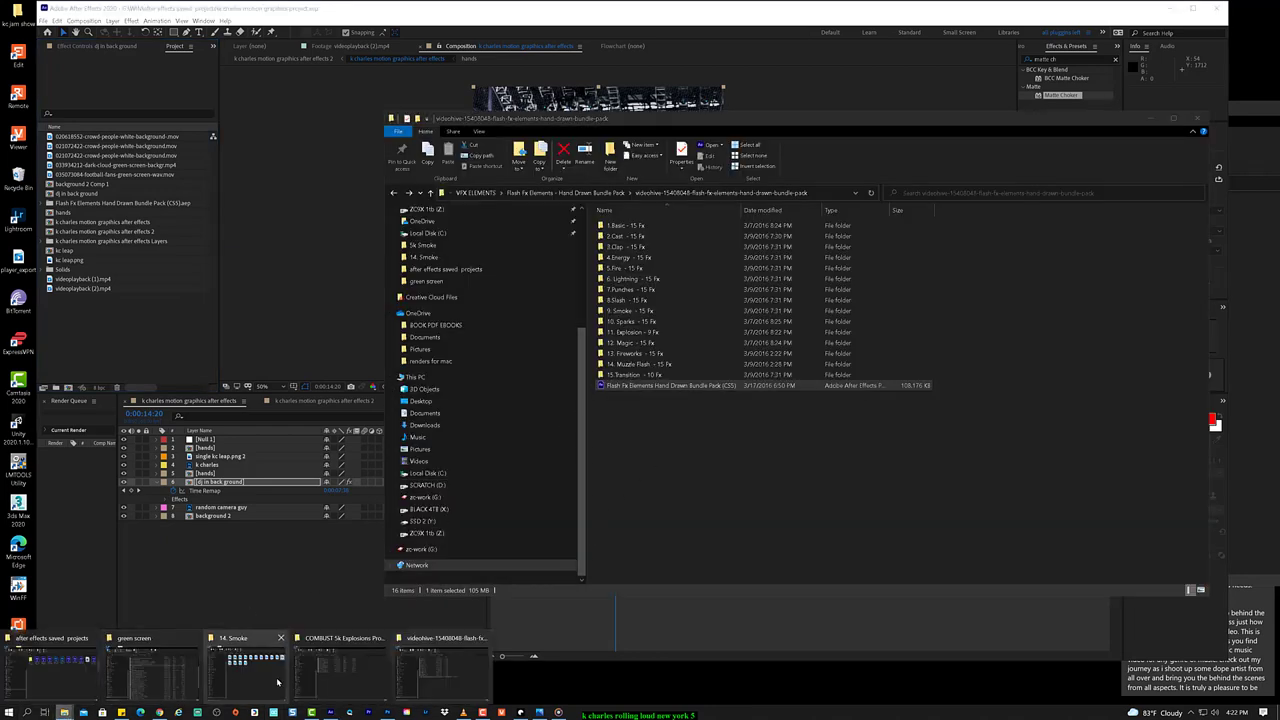
pyautogui.click(124, 660)
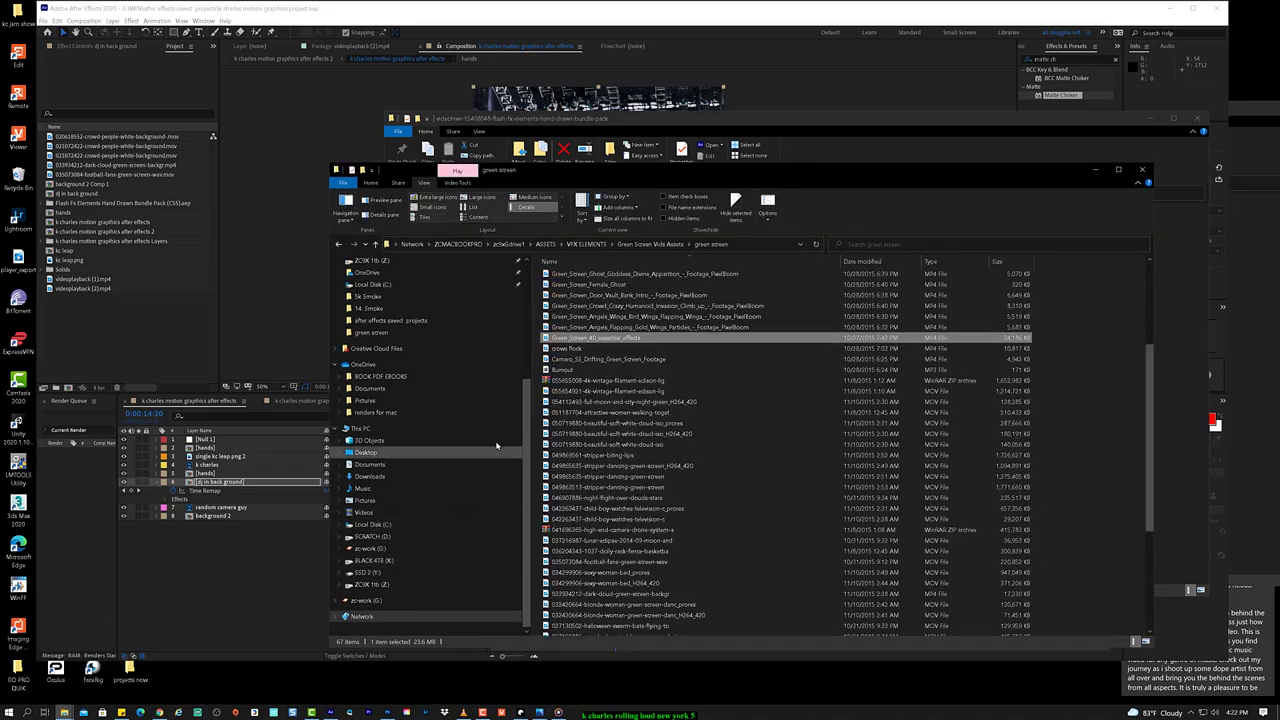
pyautogui.moveTo(600, 340); pyautogui.dragTo(160, 332)
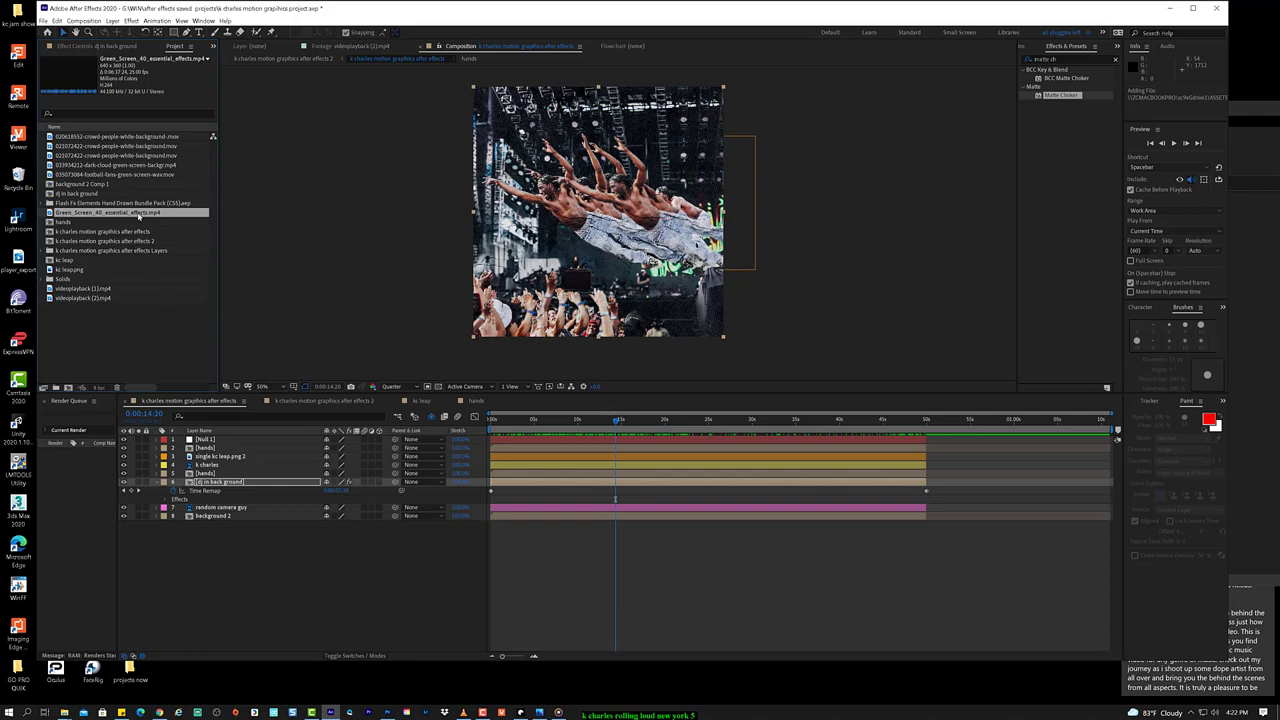
pyautogui.doubleClick(110, 213)
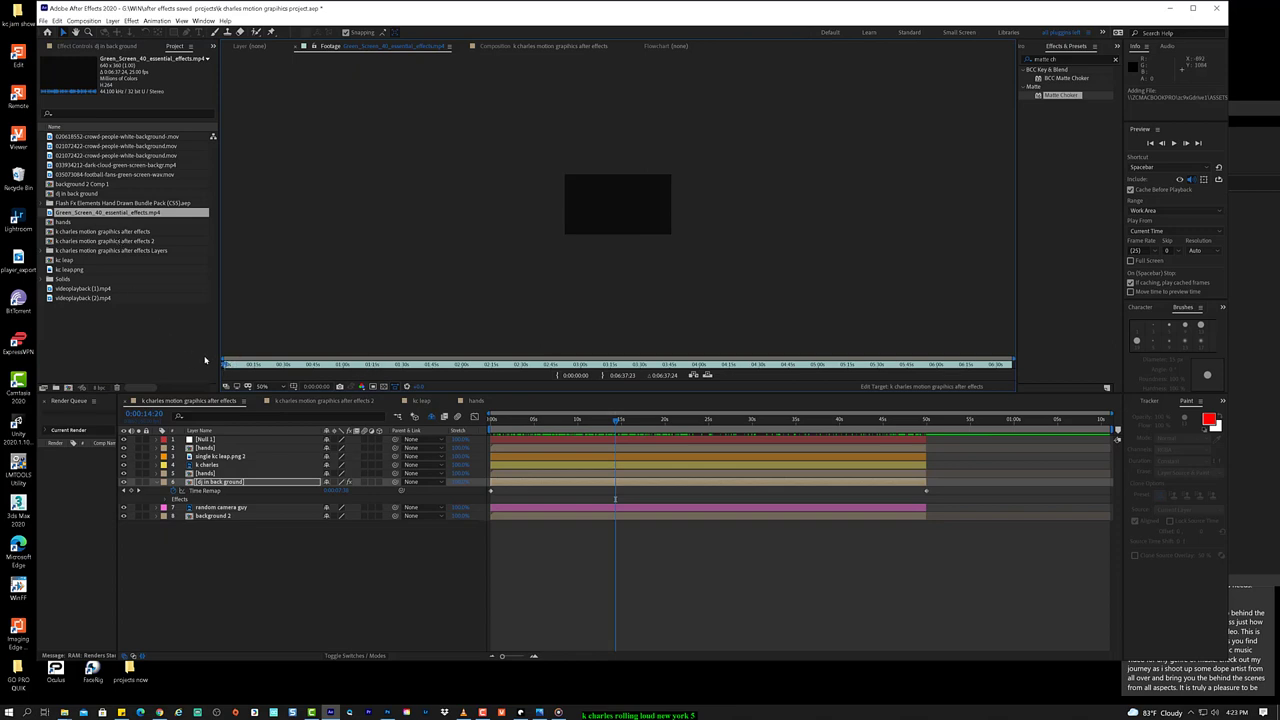
# Step: Scrub through the clip, zoom its time ruler in and back out, and add it as a layer
pyautogui.moveTo(226, 366); pyautogui.dragTo(990, 368)
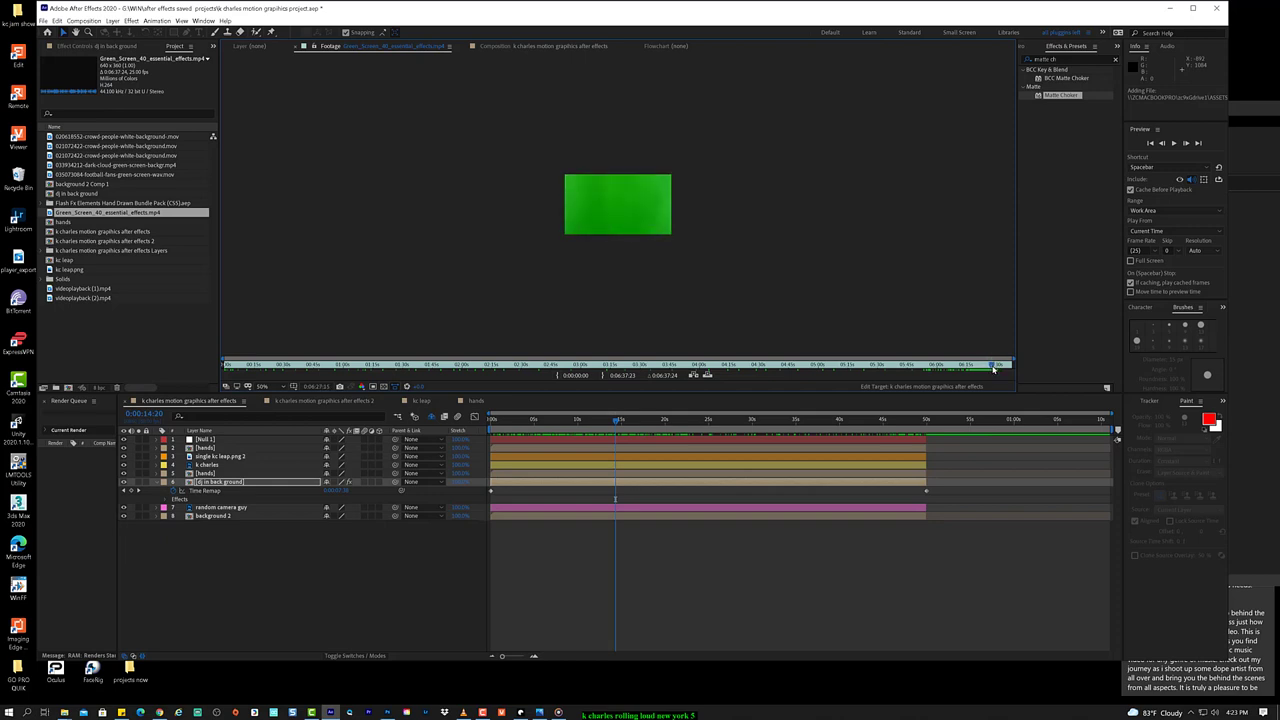
pyautogui.moveTo(999, 369)
pyautogui.mouseDown()
pyautogui.moveTo(1014, 368)
pyautogui.moveTo(955, 366)
pyautogui.moveTo(979, 365)
pyautogui.mouseUp()
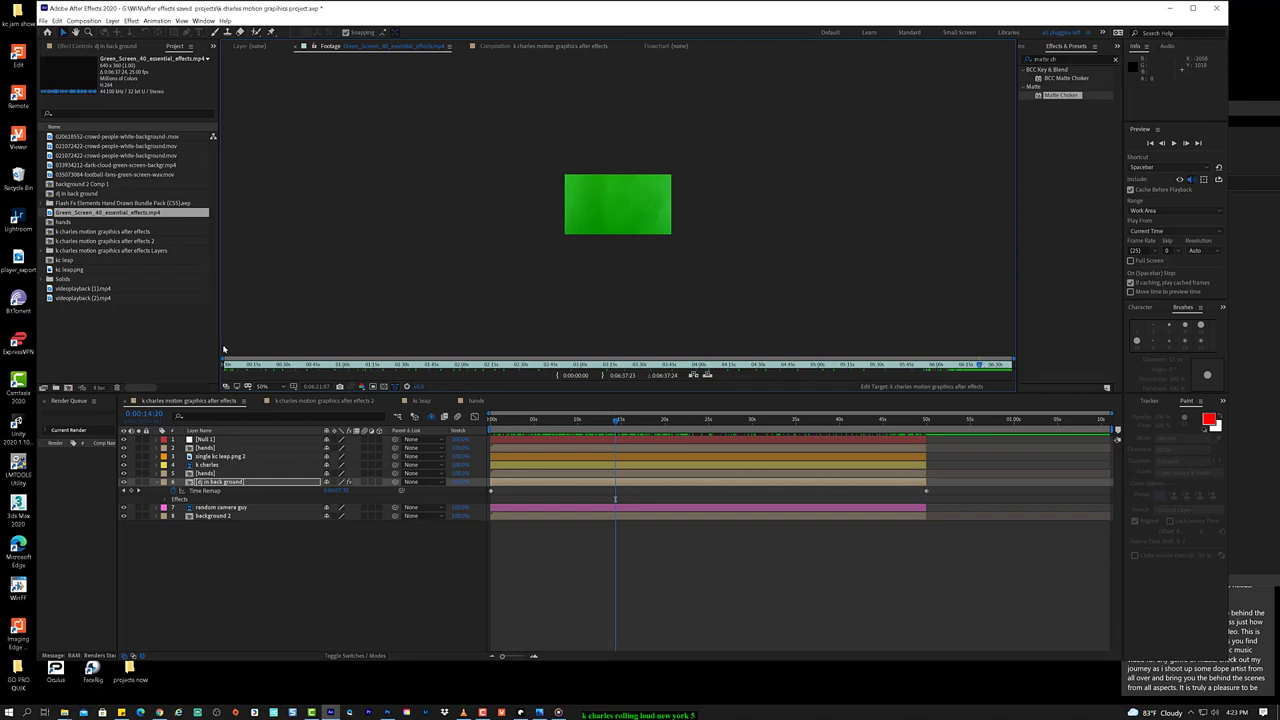
pyautogui.moveTo(224, 364); pyautogui.dragTo(848, 364)
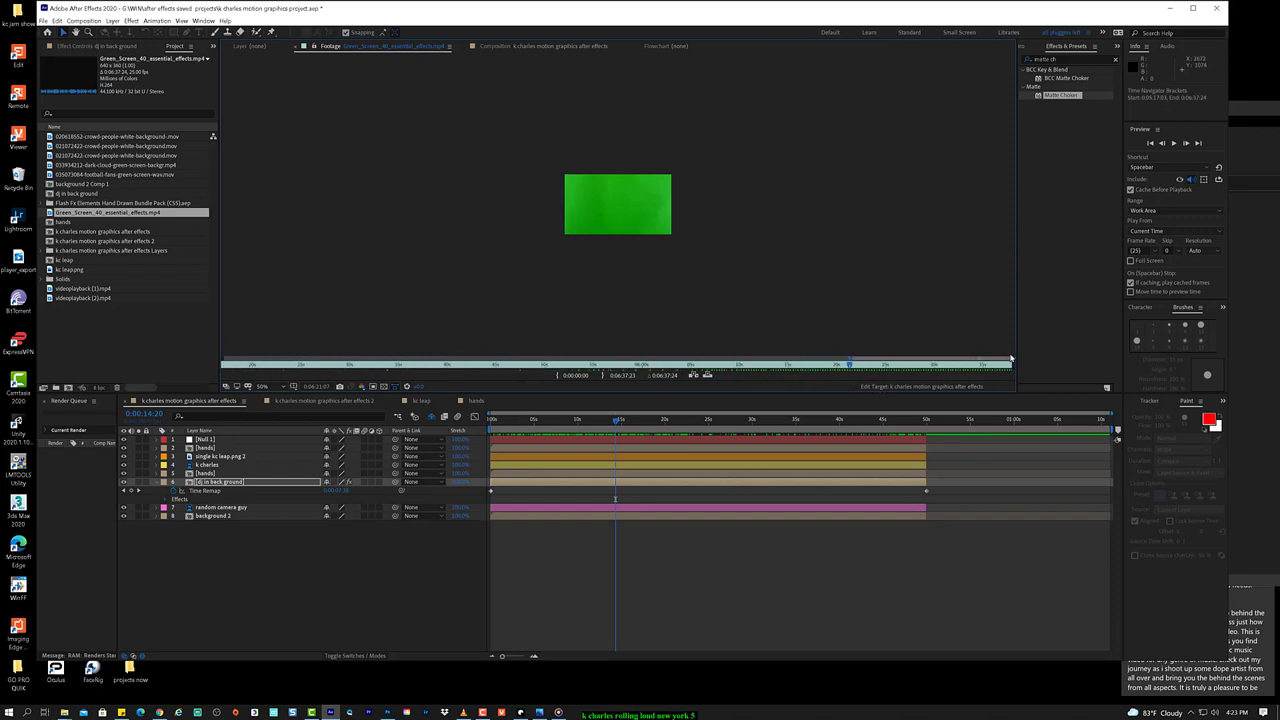
pyautogui.moveTo(1012, 361); pyautogui.dragTo(869, 360)
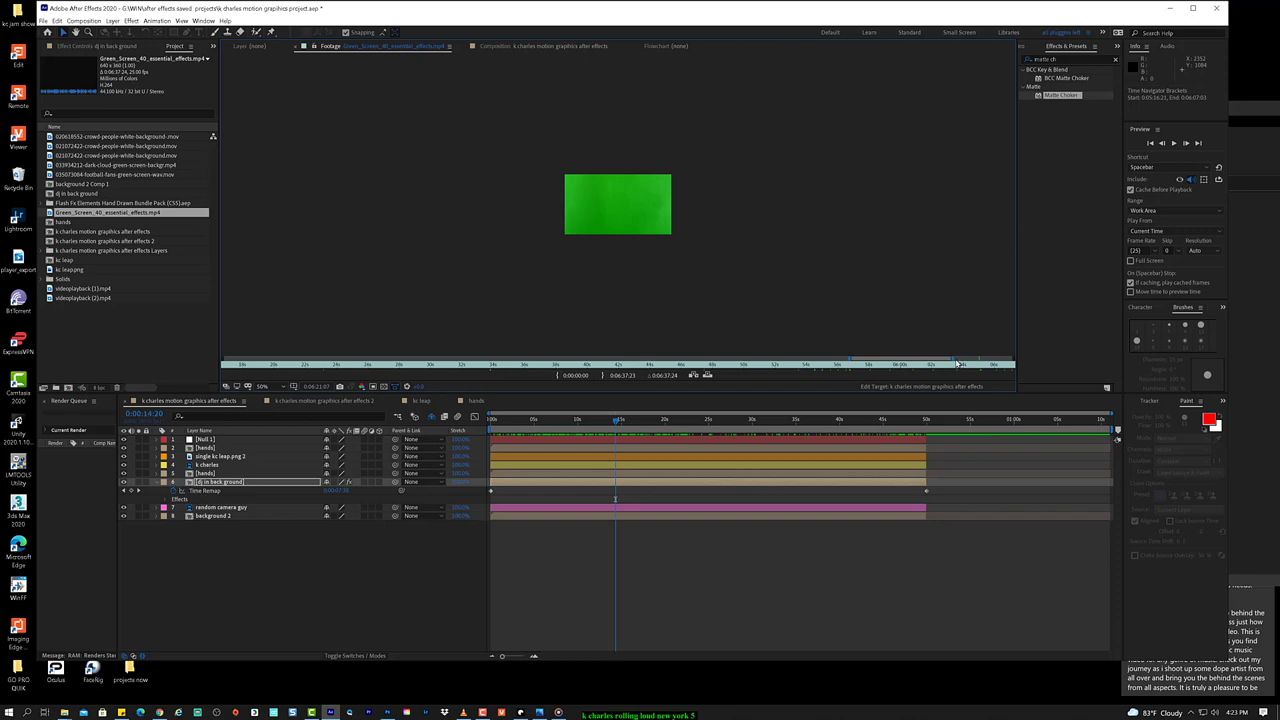
pyautogui.moveTo(951, 364); pyautogui.dragTo(1045, 379)
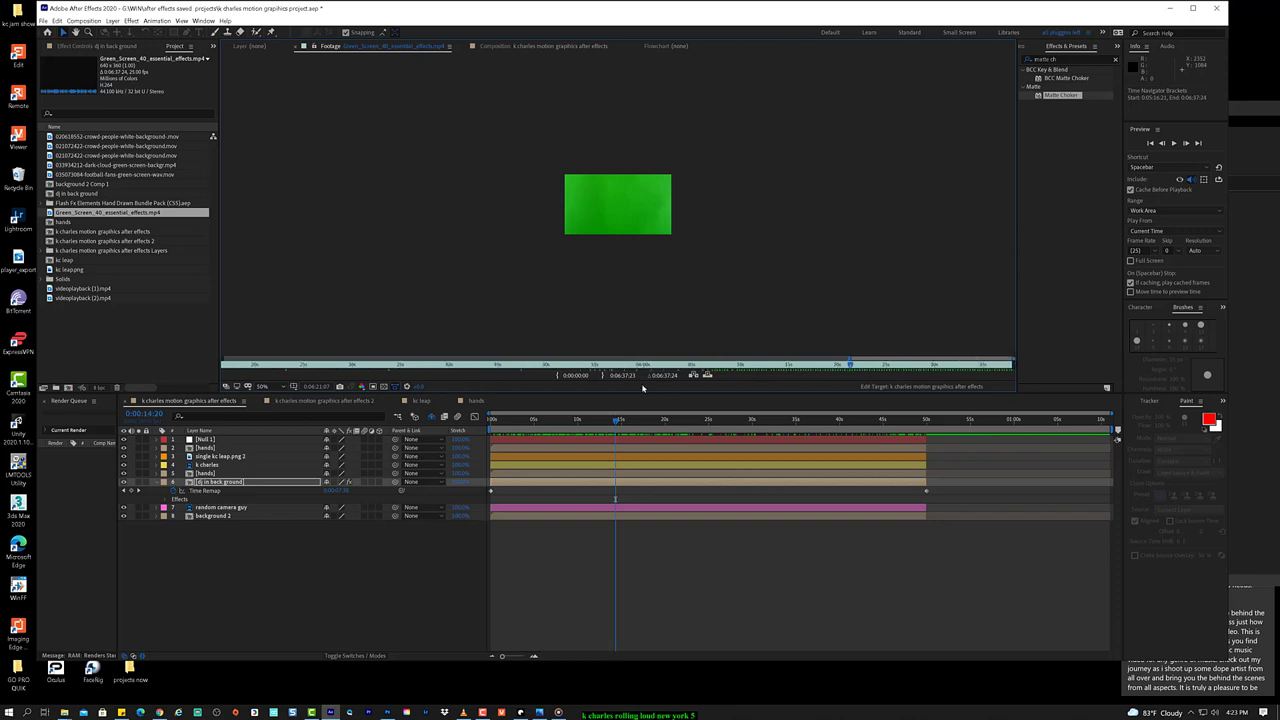
pyautogui.click(707, 376)
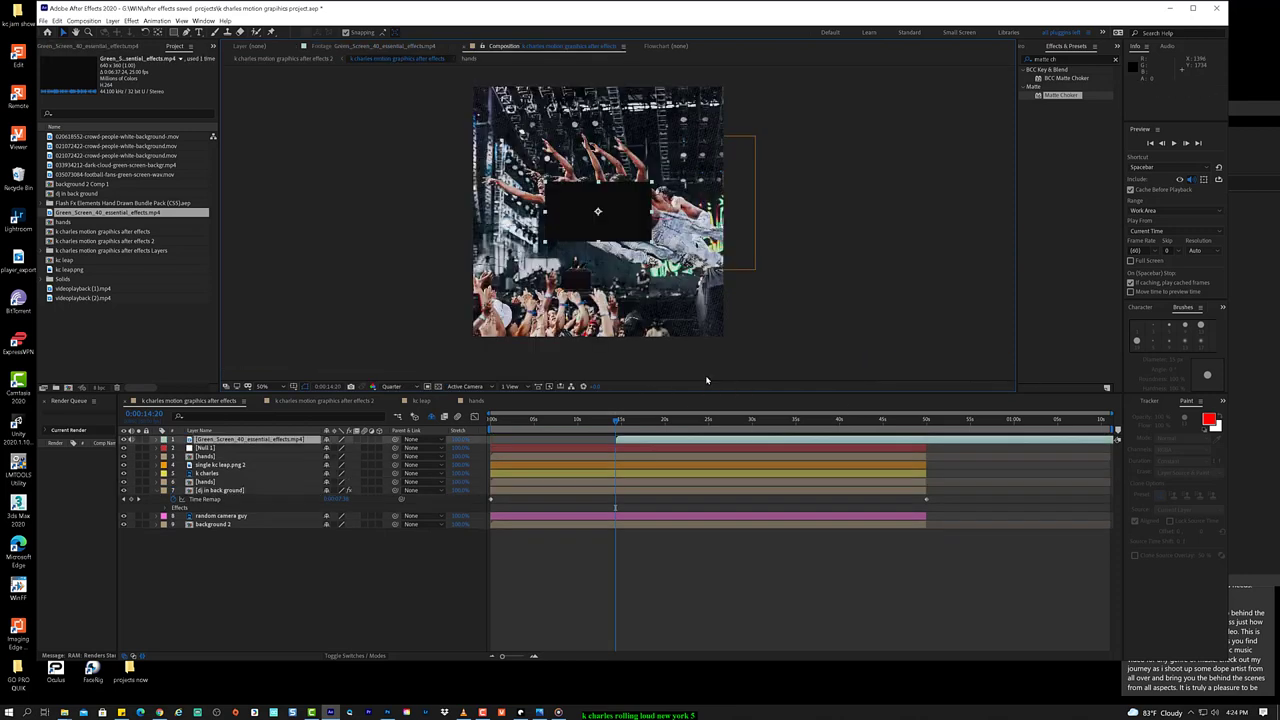
# Step: Move the time indicator later, delete the Green_Screen_40 layer, and return to the green screen folder
pyautogui.moveTo(618, 421); pyautogui.dragTo(729, 428)
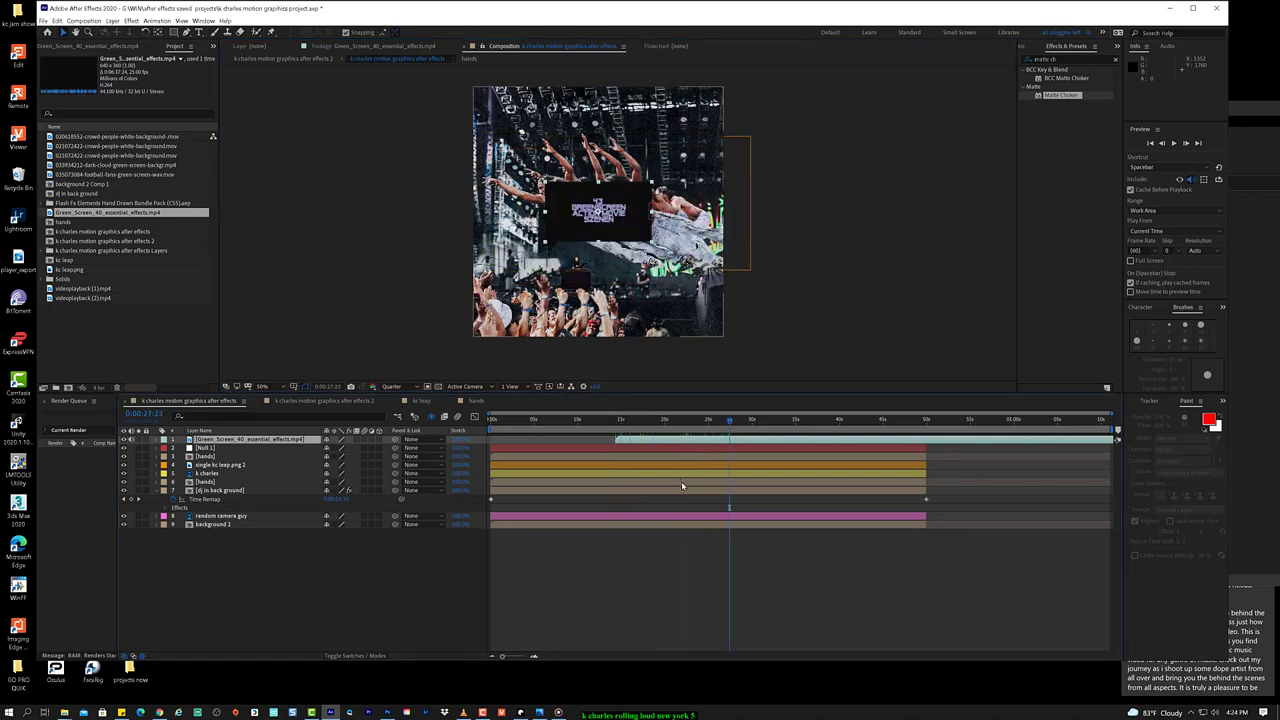
pyautogui.press('Delete')
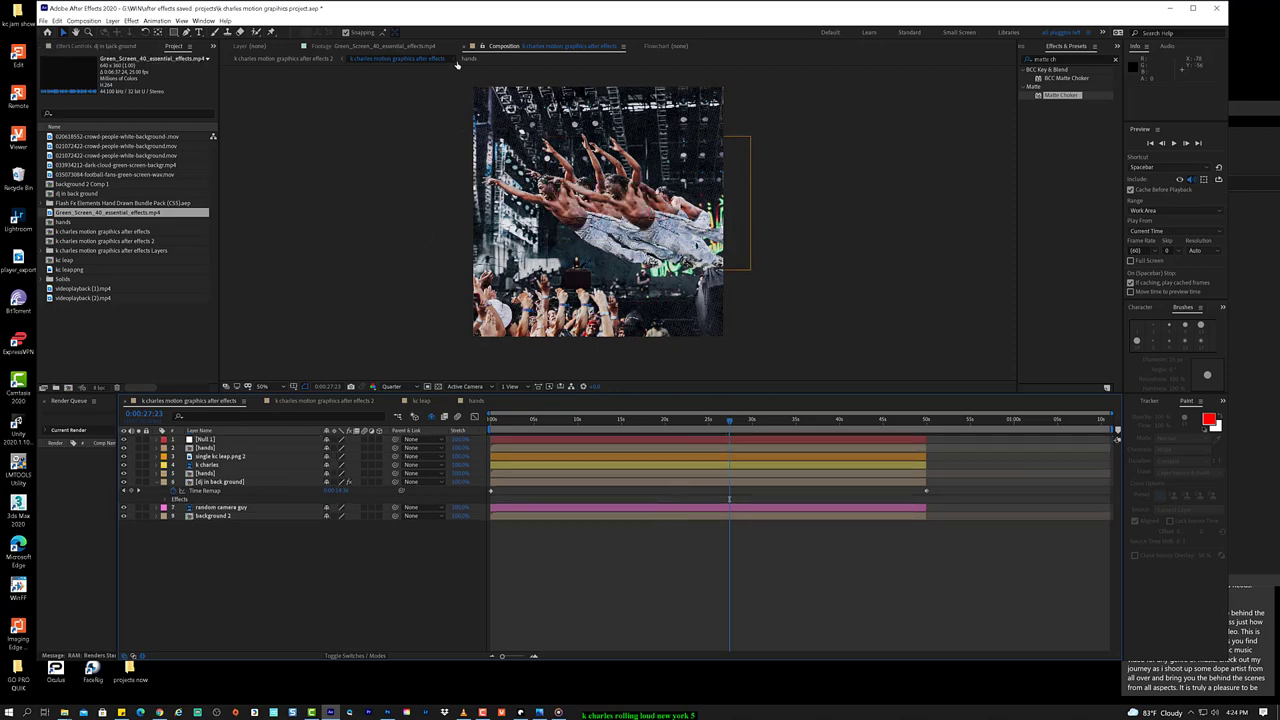
pyautogui.moveTo(103, 211)
pyautogui.mouseDown()
pyautogui.moveTo(520, 464)
pyautogui.moveTo(538, 450)
pyautogui.mouseUp()
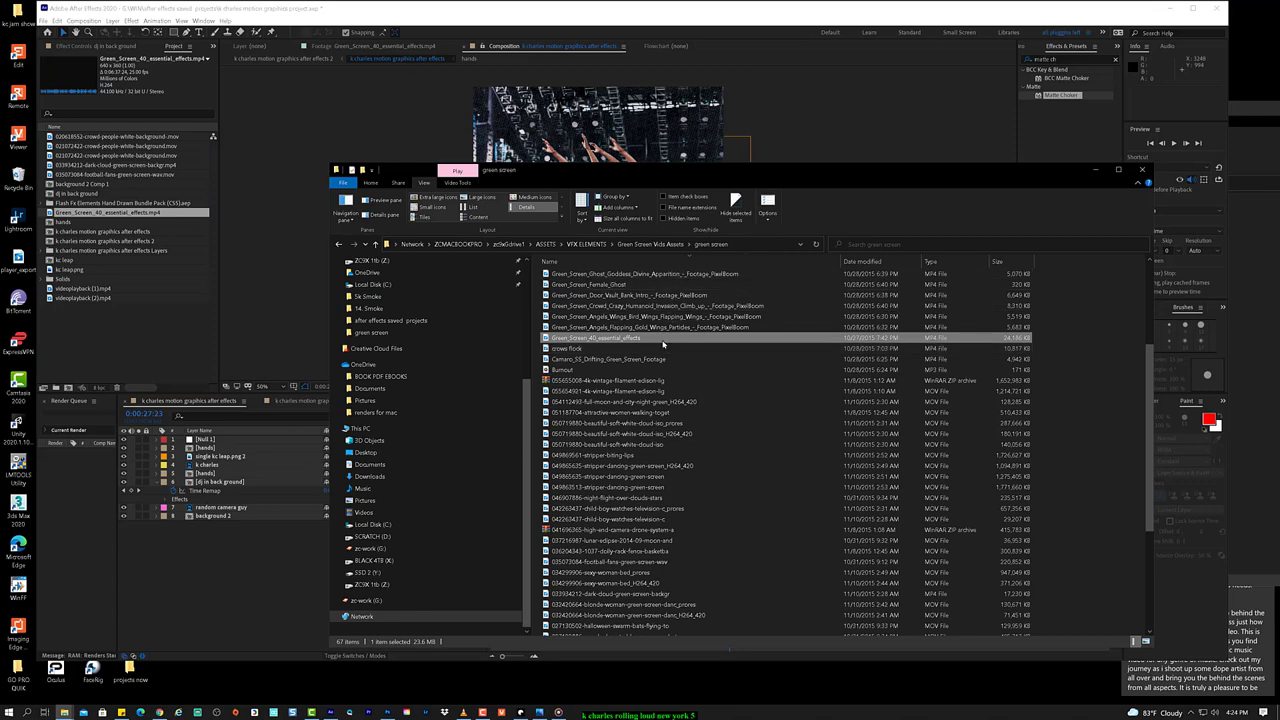
# Step: Import the football-fans green-screen clip from Explorer into the Project panel
pyautogui.scroll(-6, 662, 350)
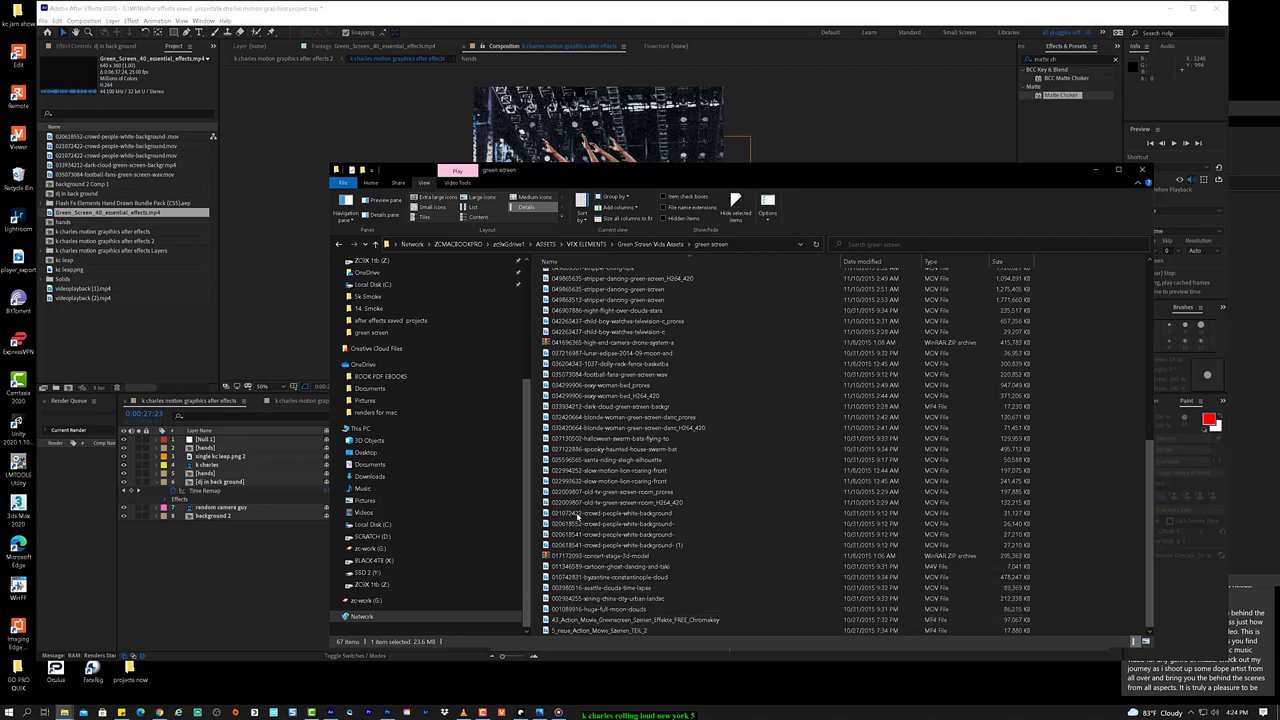
pyautogui.click(646, 375)
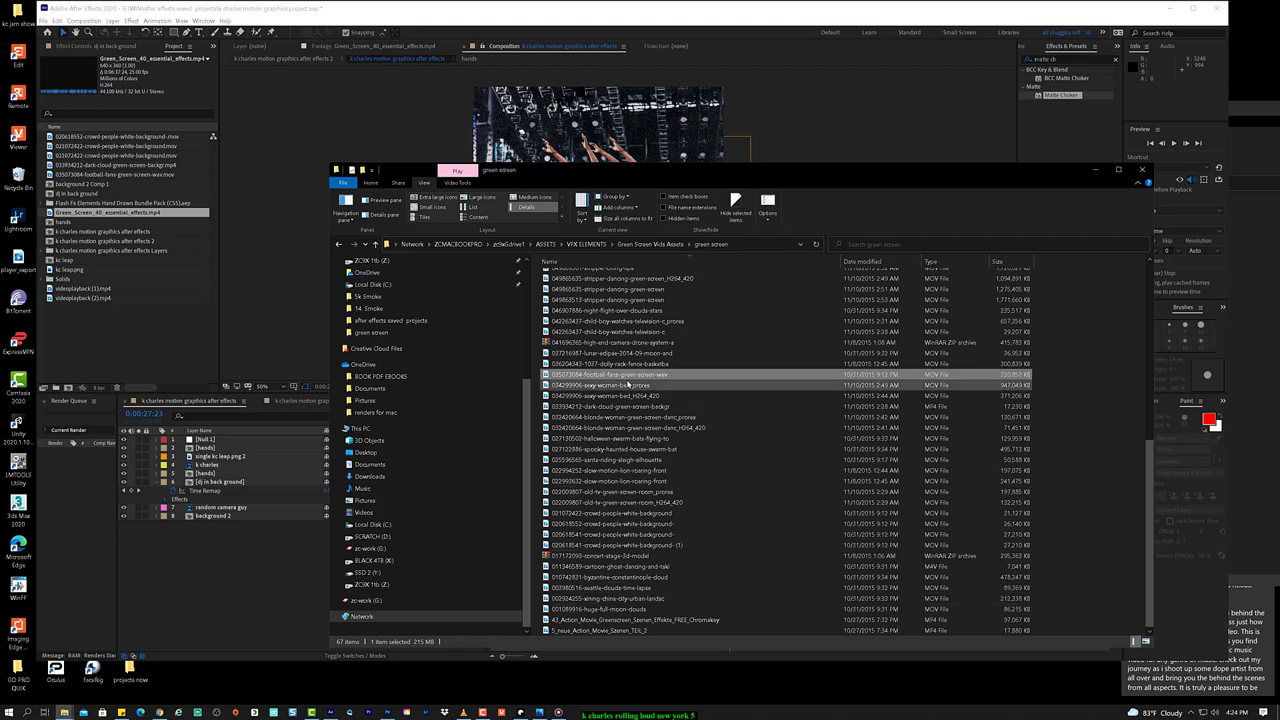
pyautogui.moveTo(663, 375); pyautogui.dragTo(135, 346)
pyautogui.click(125, 344)
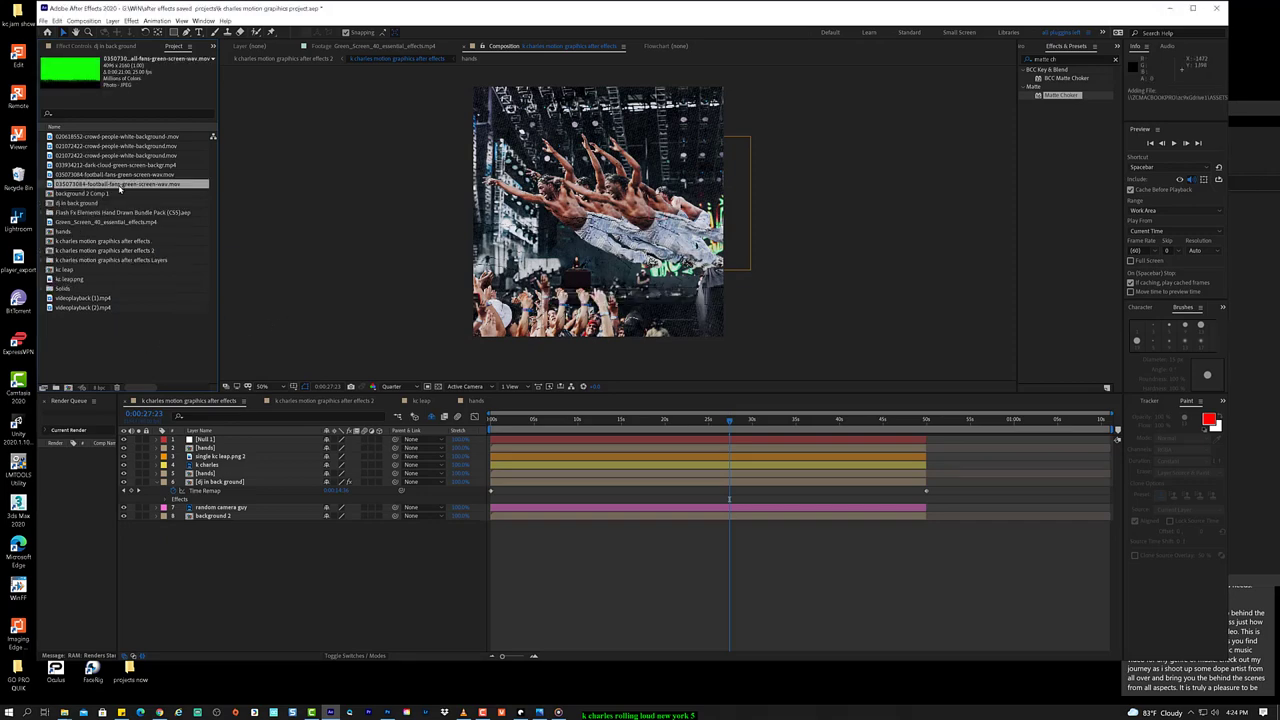
# Step: Preview the football-fans footage in the Footage viewer, close it, and save the project
pyautogui.doubleClick(112, 185)
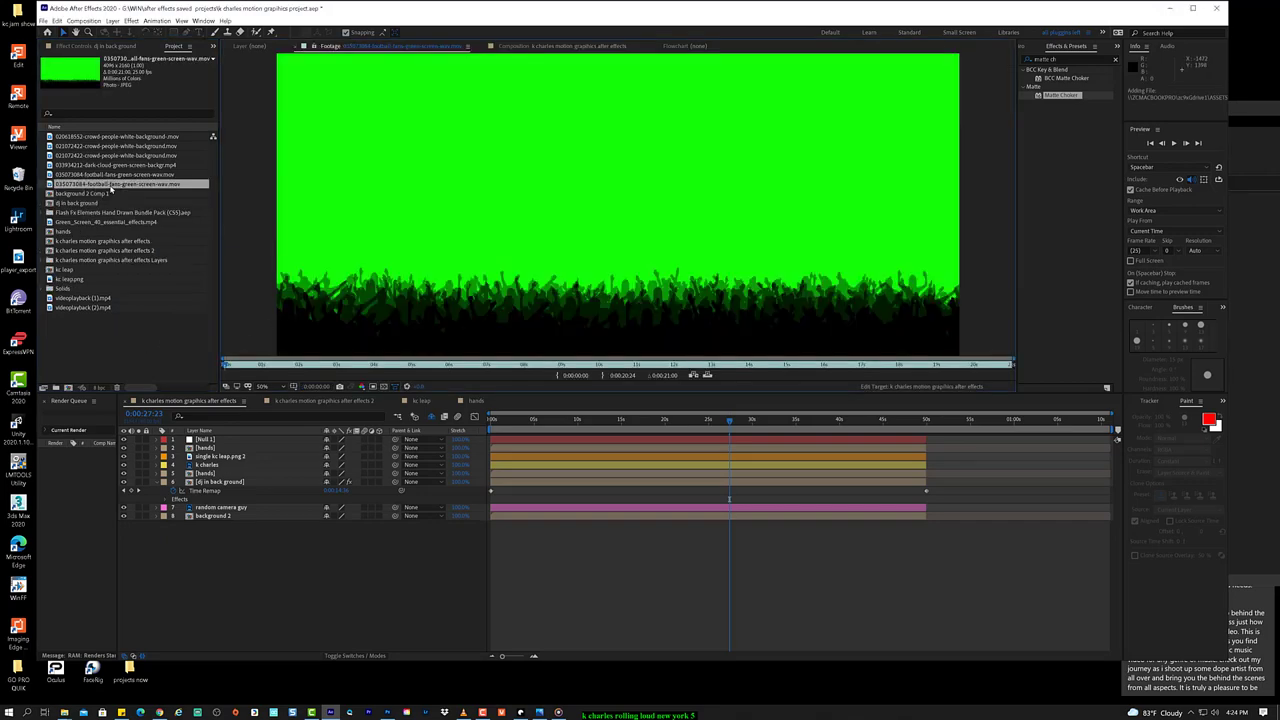
pyautogui.click(133, 340)
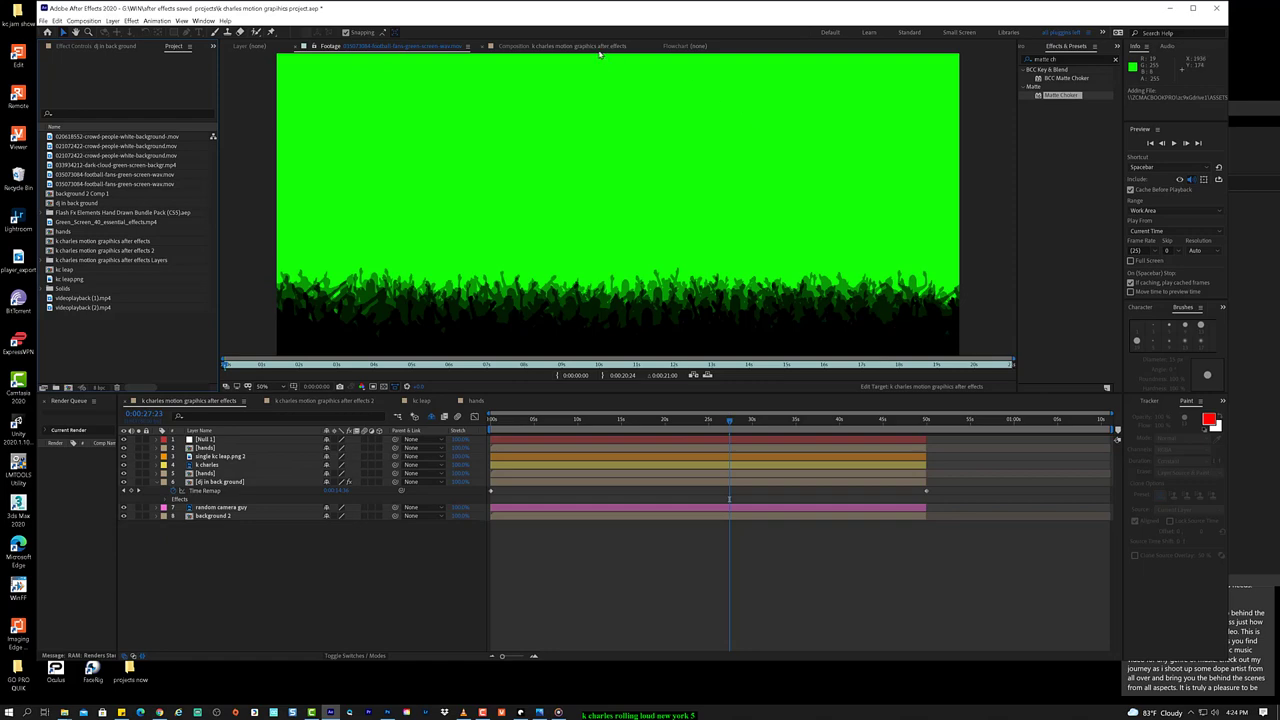
pyautogui.click(303, 46)
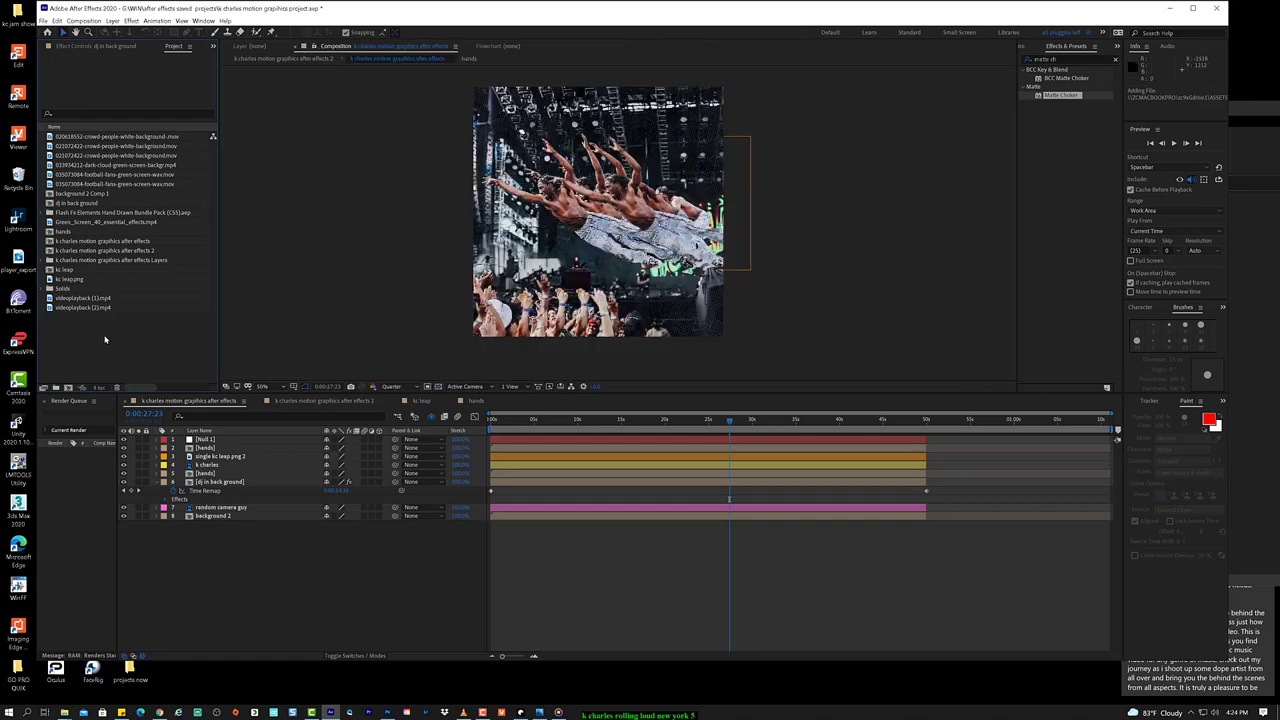
pyautogui.hotkey('ctrl', 's')
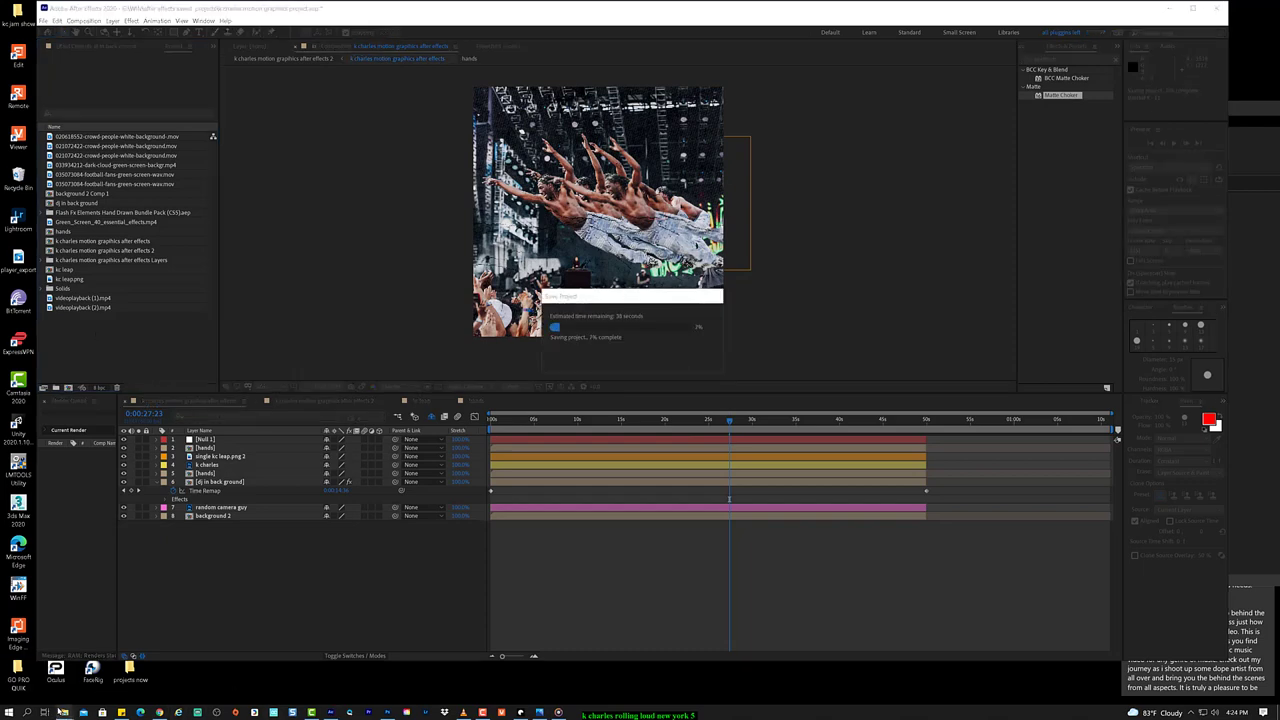
# Step: Extract the camera drone system ZIP into its own folder with WinRAR
pyautogui.moveTo(64, 712)
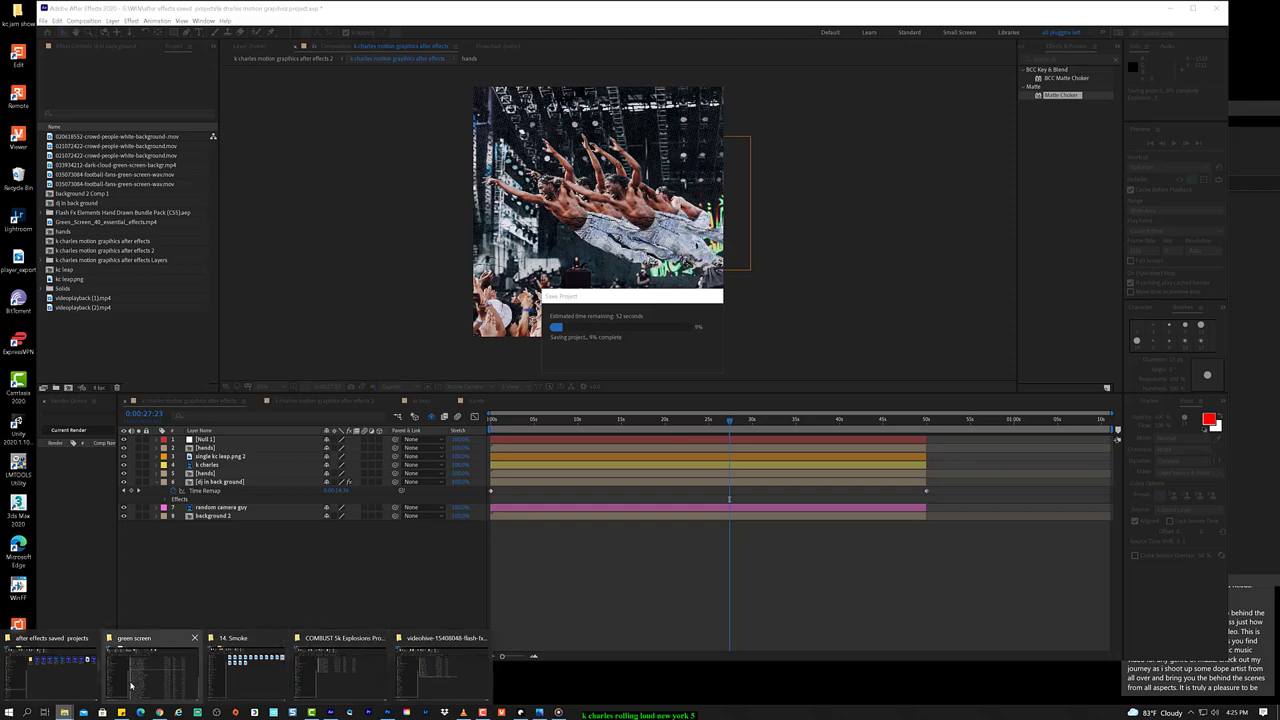
pyautogui.click(203, 690)
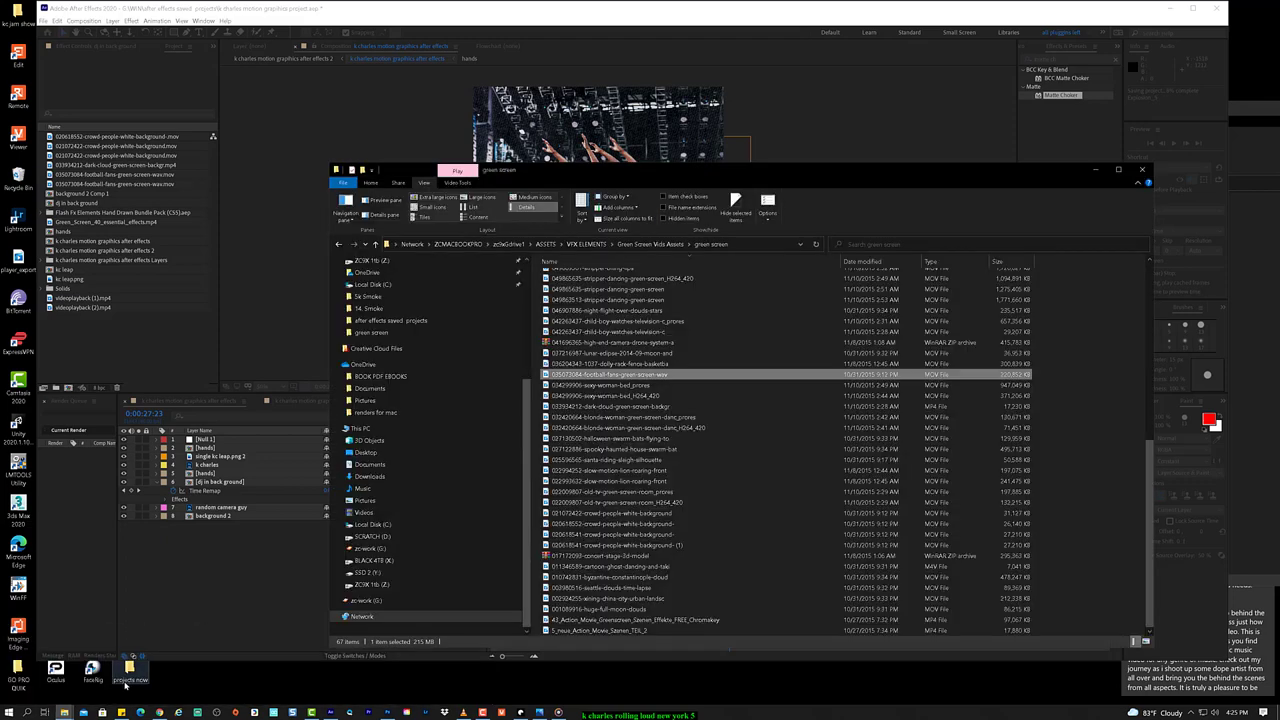
pyautogui.click(657, 347)
pyautogui.rightClick(657, 347)
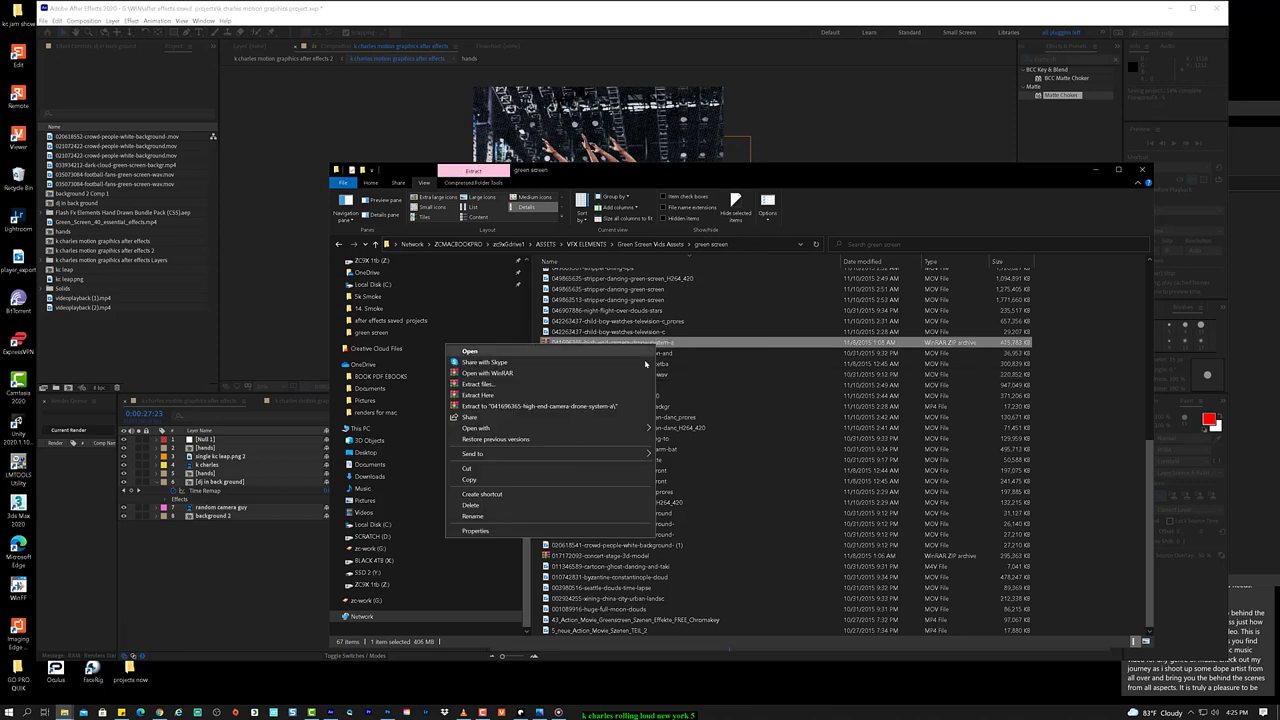
pyautogui.click(603, 407)
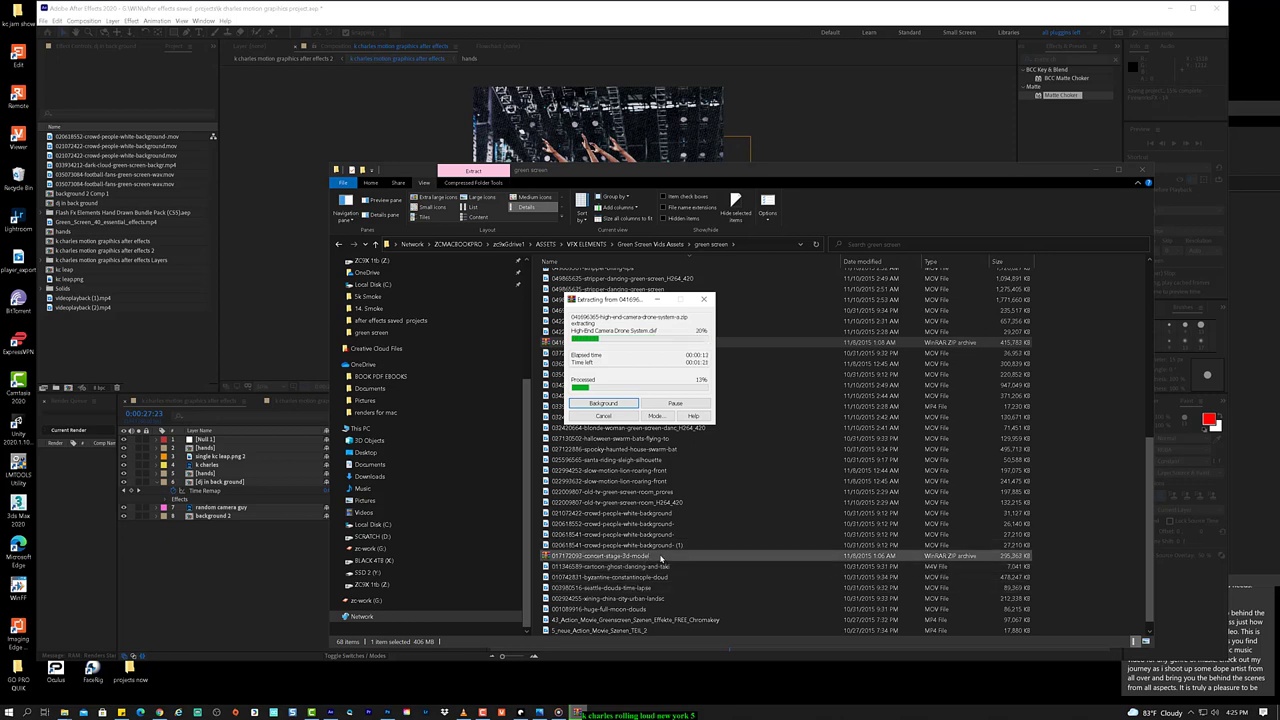
# Step: Extract the concert-stage 3D model ZIP into its own folder and check its contents
pyautogui.moveTo(605, 557); pyautogui.dragTo(603, 560)
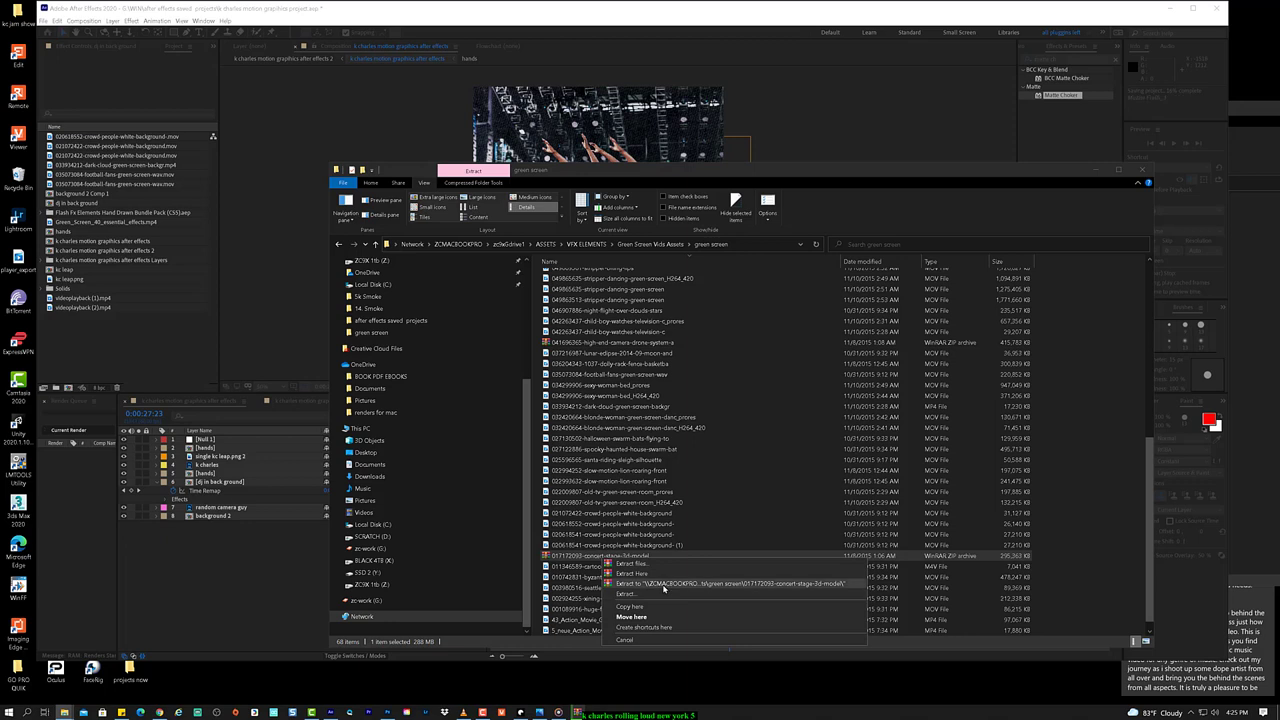
pyautogui.click(663, 587)
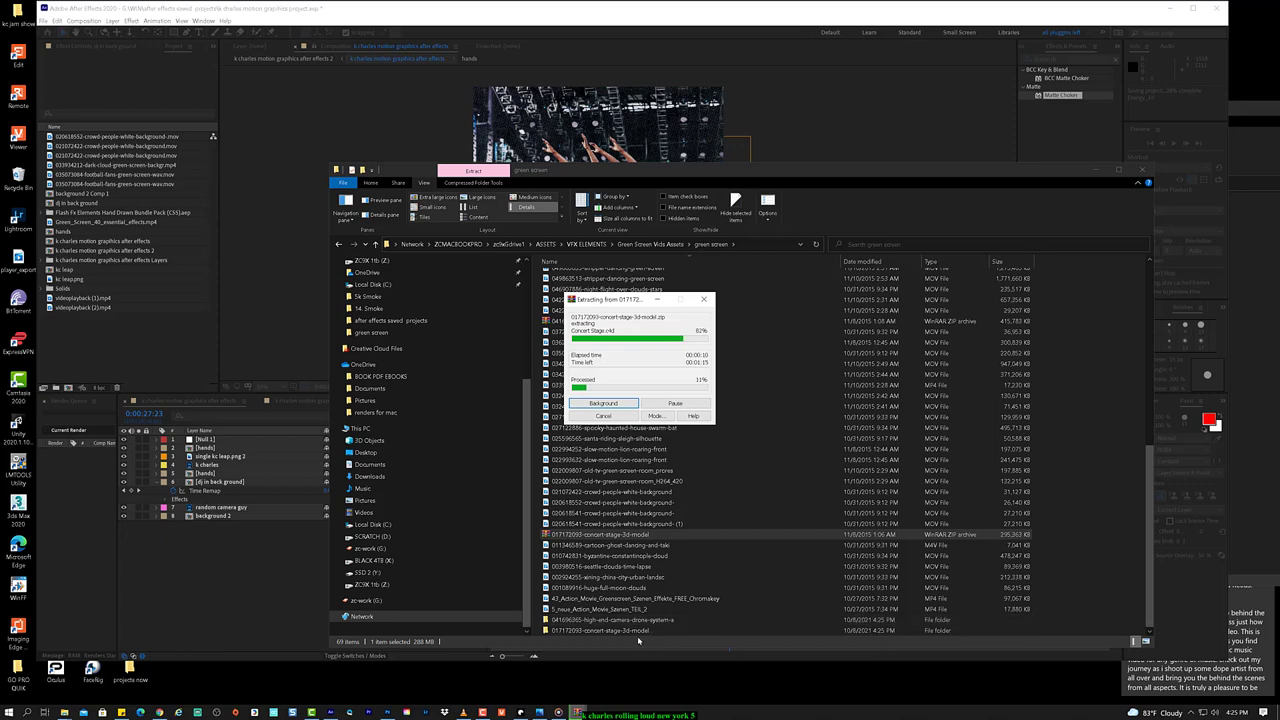
pyautogui.click(651, 631)
pyautogui.doubleClick(651, 631)
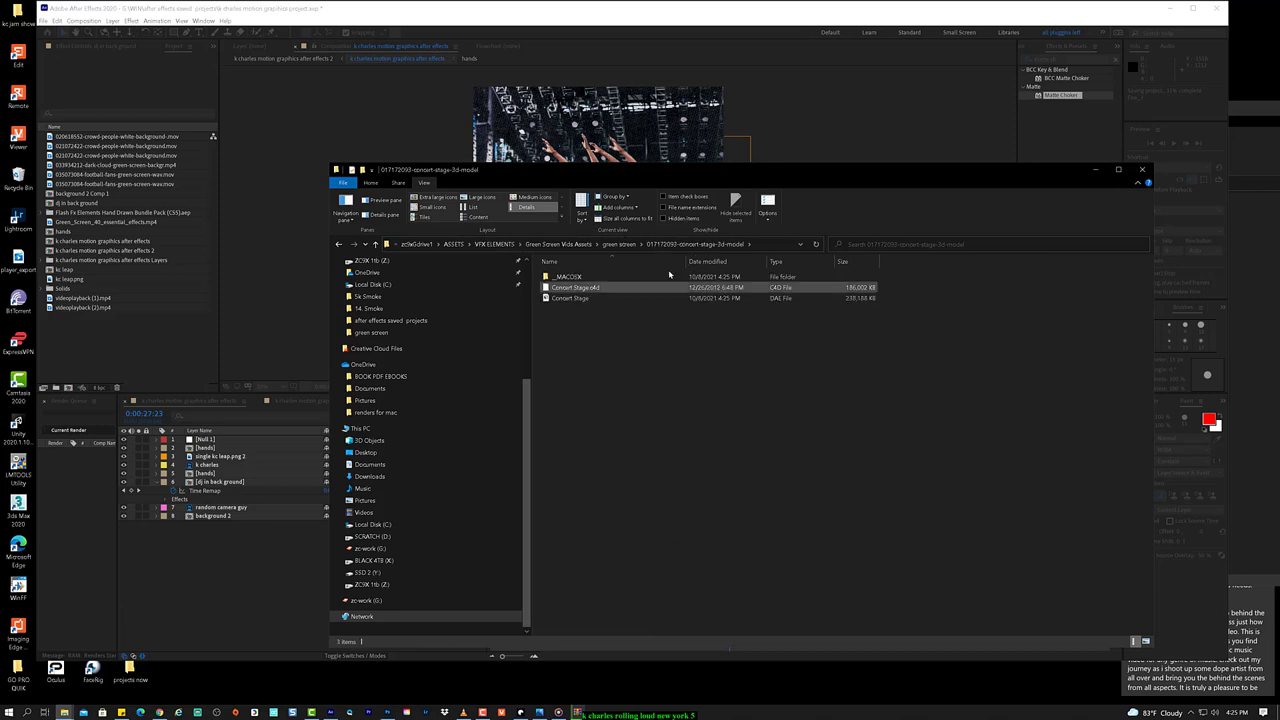
pyautogui.click(619, 244)
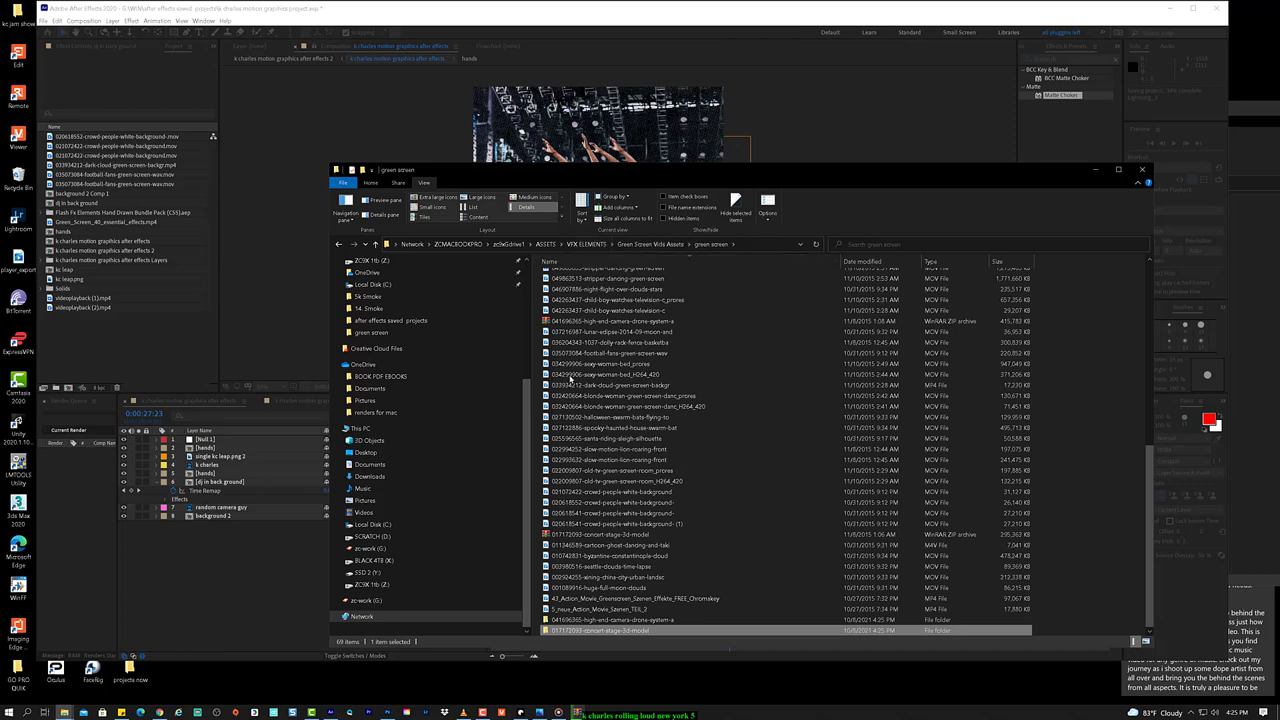
pyautogui.click(588, 620)
# Step: Play and skim through the 5_neue_Action_Movie_Szenen_TEIL_2 clip in Movies & TV
pyautogui.doubleClick(588, 609)
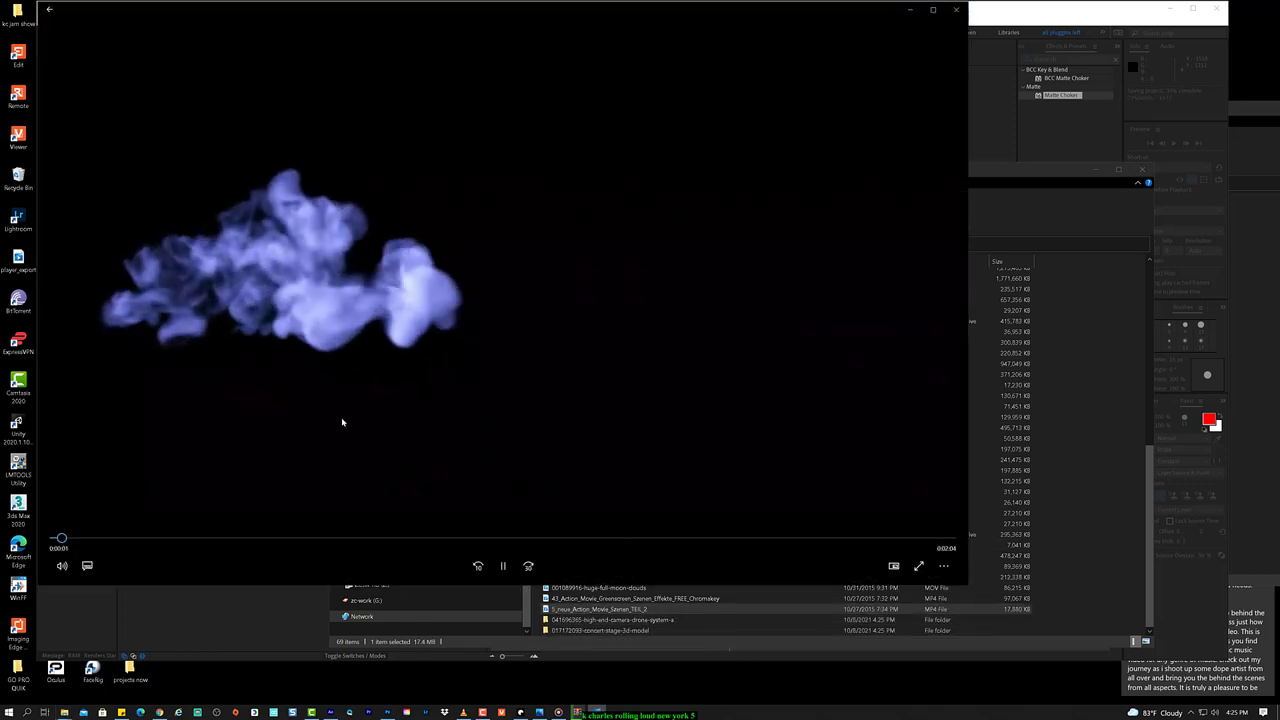
pyautogui.click(151, 538)
pyautogui.moveTo(208, 545); pyautogui.dragTo(778, 537)
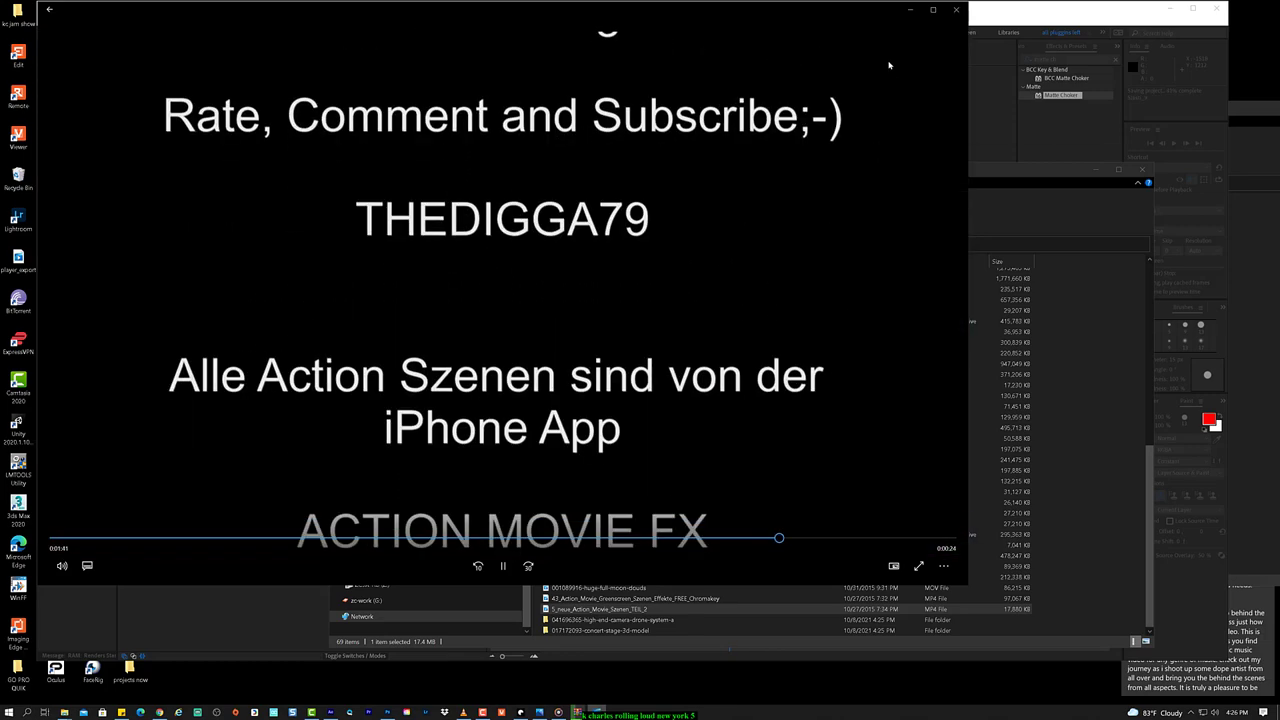
pyautogui.click(955, 10)
# Step: Open the camera drone folder and view Camera Drone 4.jpg in Photos
pyautogui.doubleClick(583, 620)
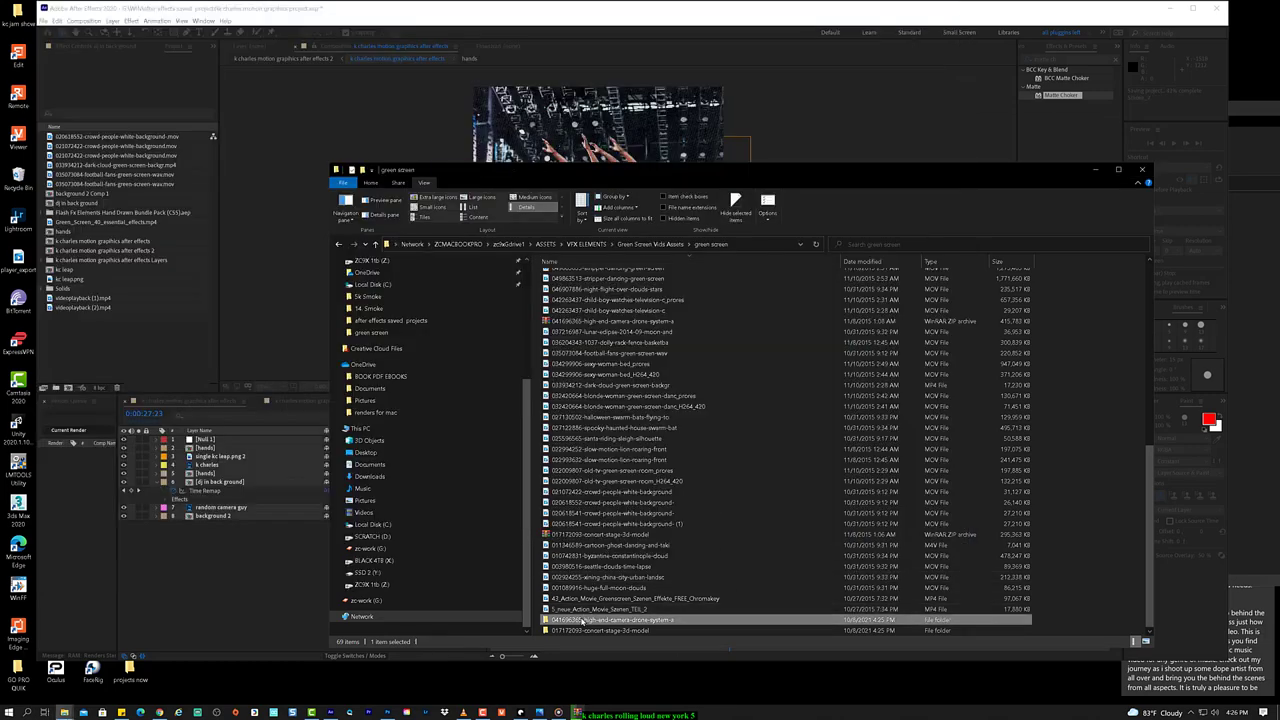
pyautogui.doubleClick(593, 319)
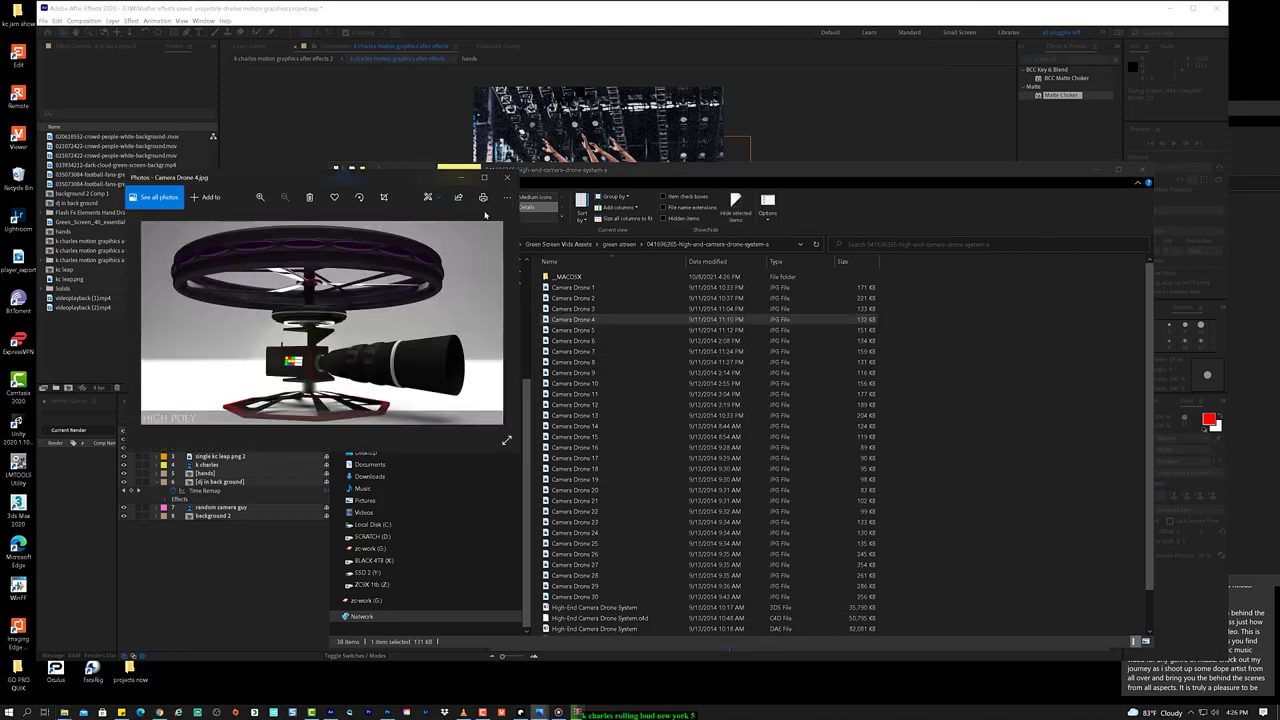
pyautogui.click(507, 177)
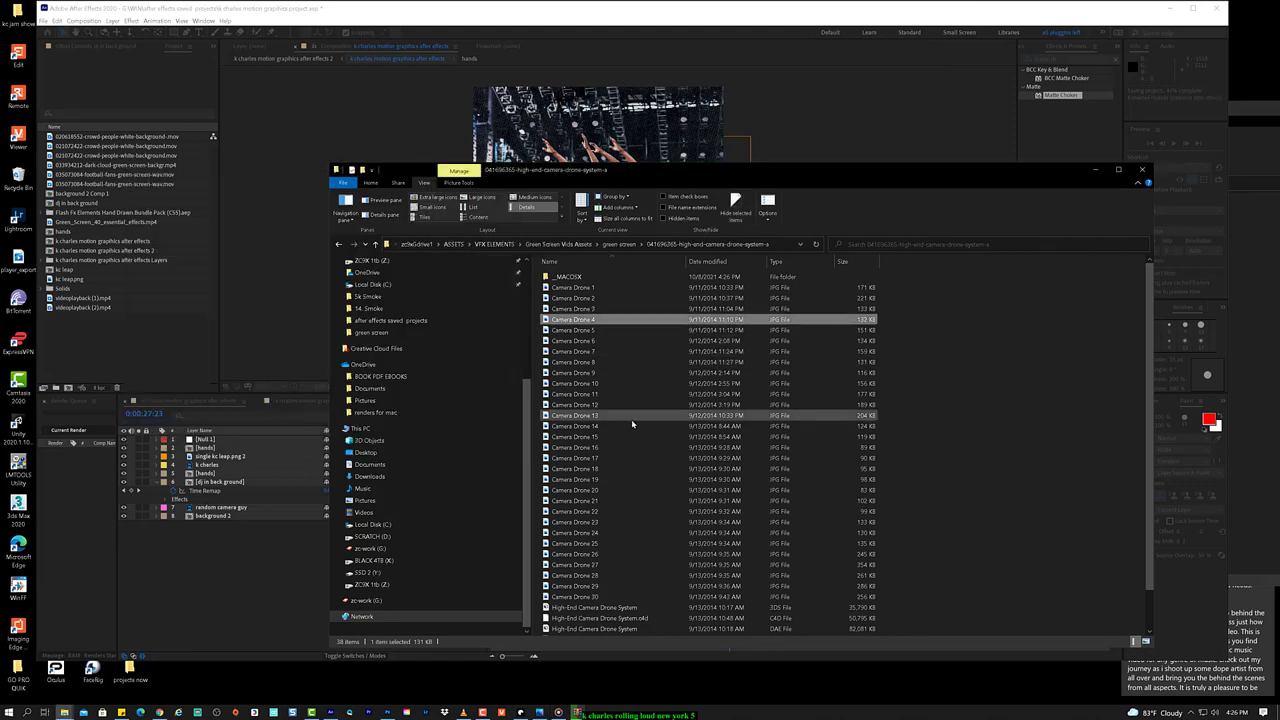
pyautogui.scroll(-2, 631, 425)
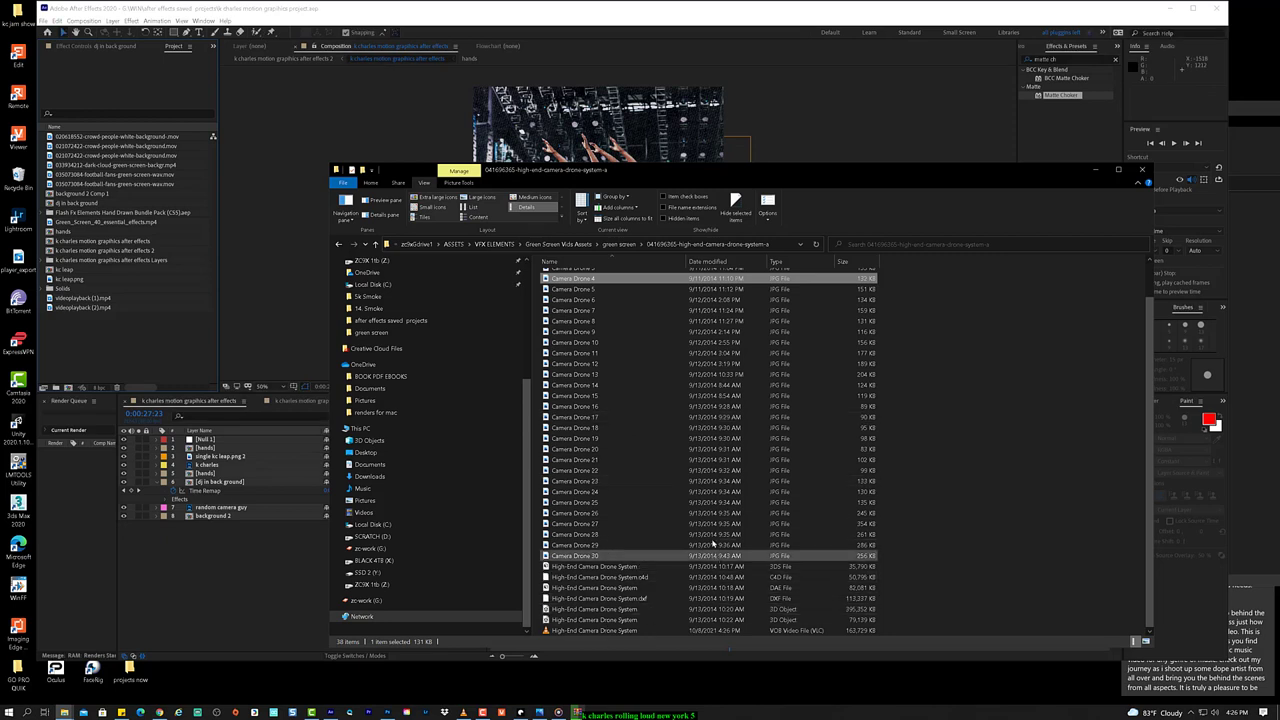
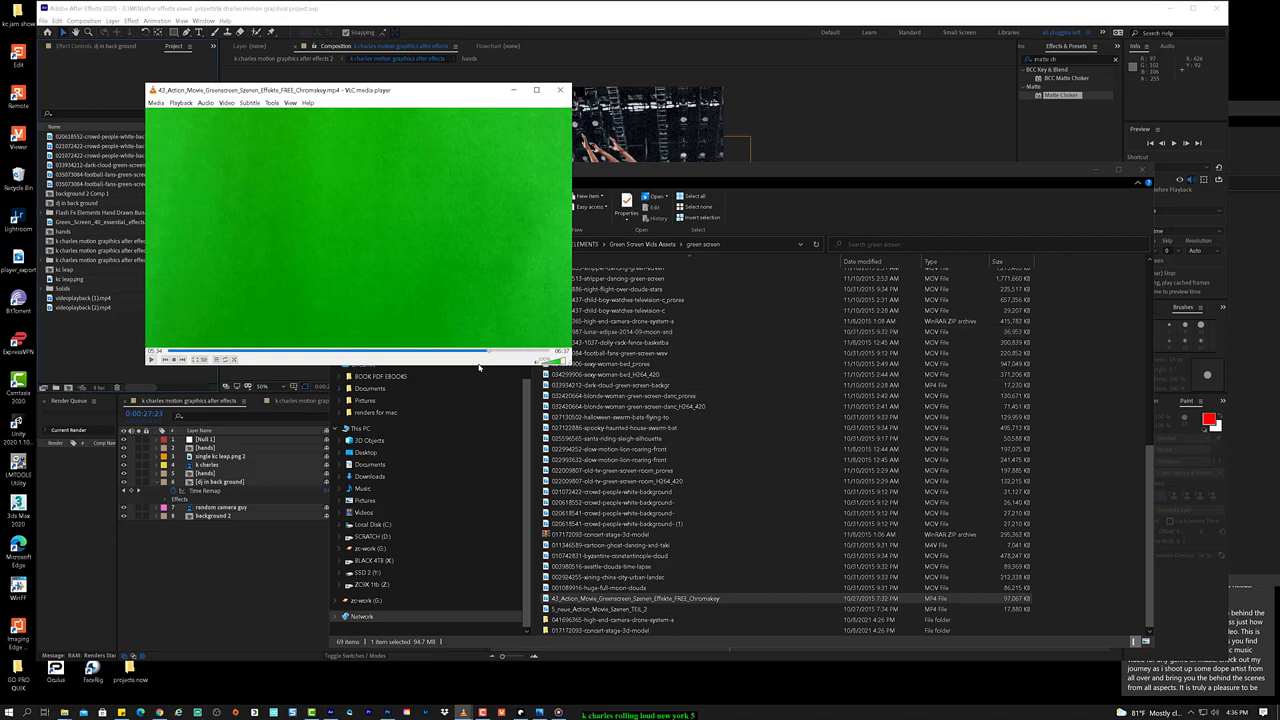
# Step: Rewind the action effects clip from 05:34 to about 04:19, back through the explosion to the drone shots
pyautogui.moveTo(490, 352); pyautogui.dragTo(427, 352)
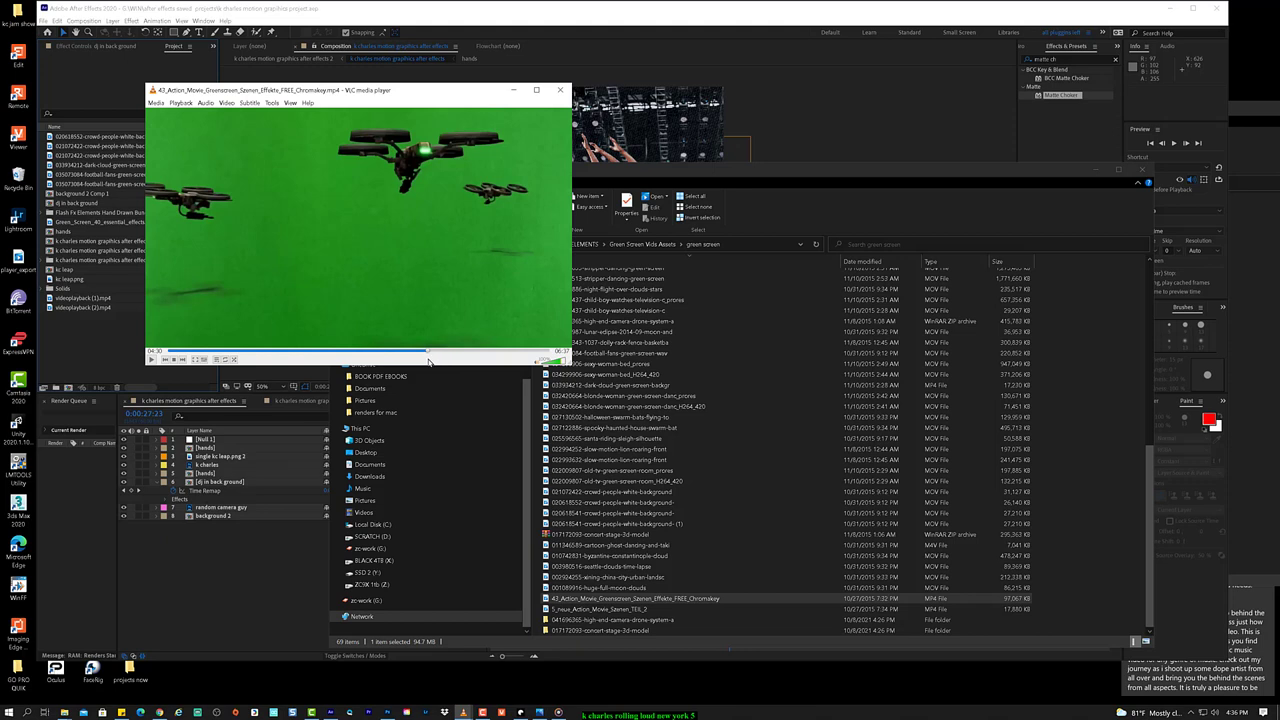
pyautogui.moveTo(430, 353)
pyautogui.mouseDown()
pyautogui.moveTo(412, 352)
pyautogui.moveTo(432, 352)
pyautogui.mouseUp()
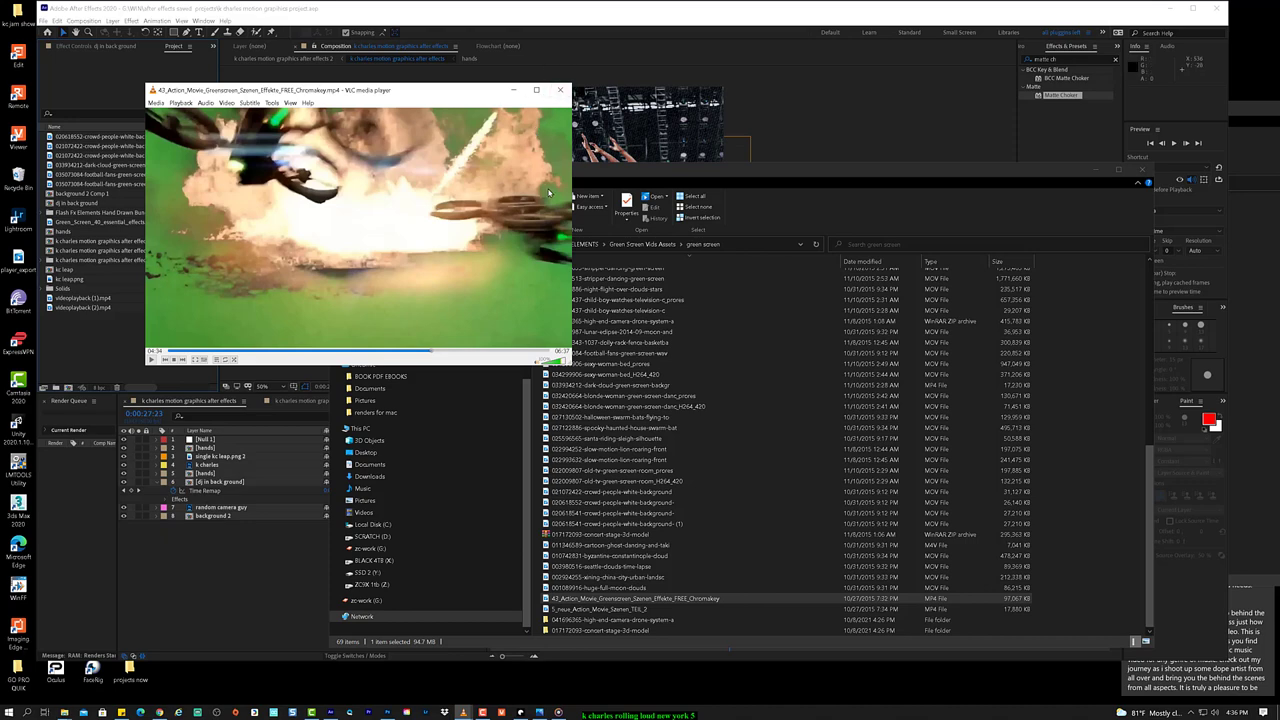
# Step: Select the ten videoplayback MP4 files in the green screen folder and drop them into VLC's playlist
pyautogui.scroll(2, 623, 519)
pyautogui.scroll(6, 623, 519)
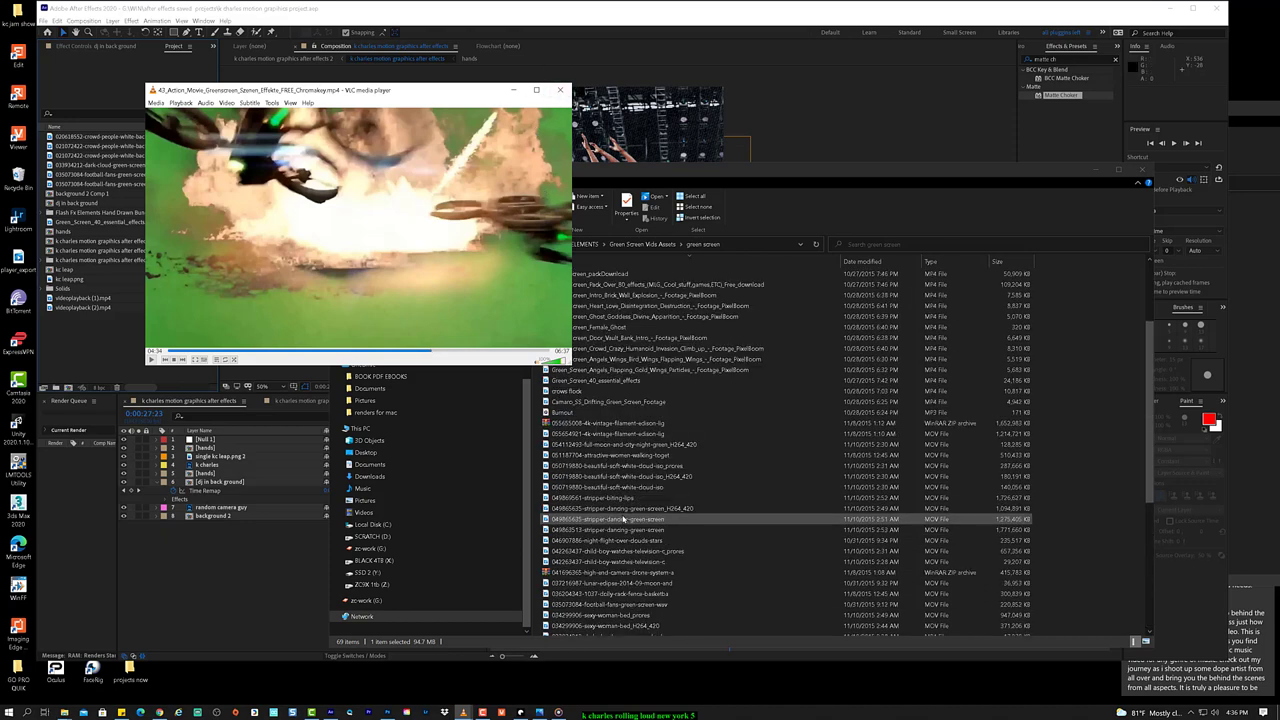
pyautogui.scroll(4, 625, 519)
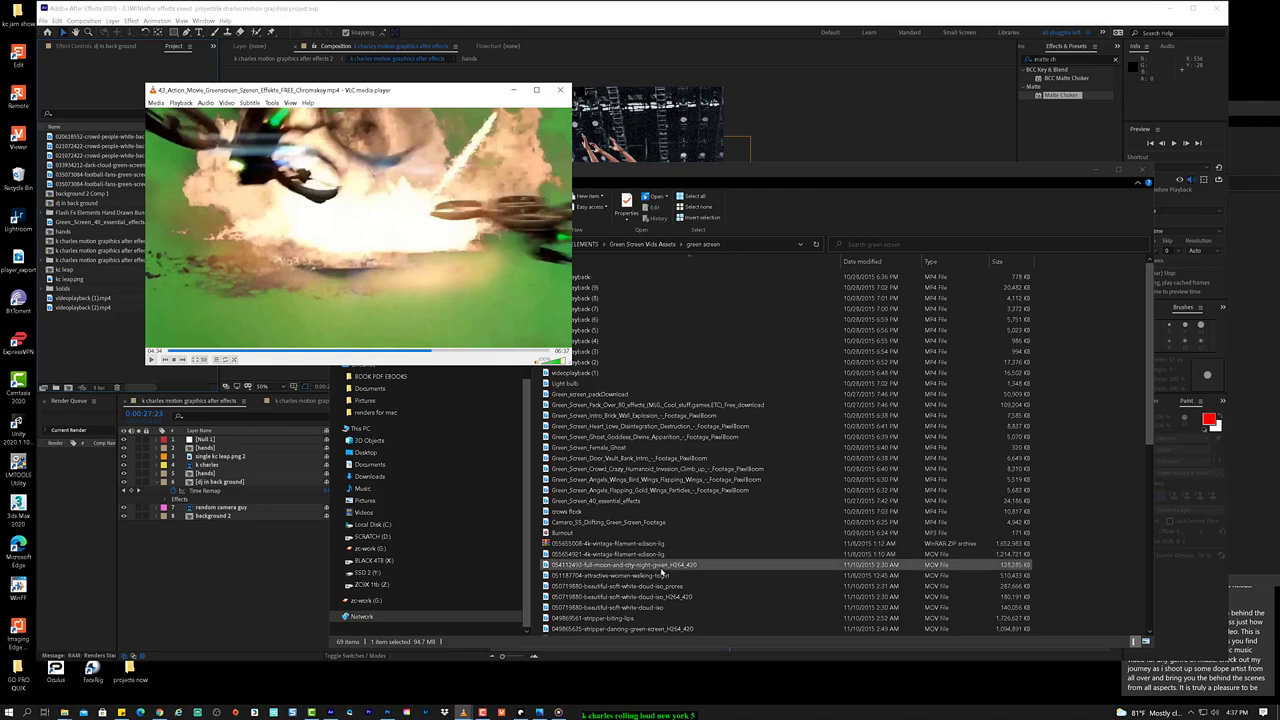
pyautogui.scroll(-12, 671, 616)
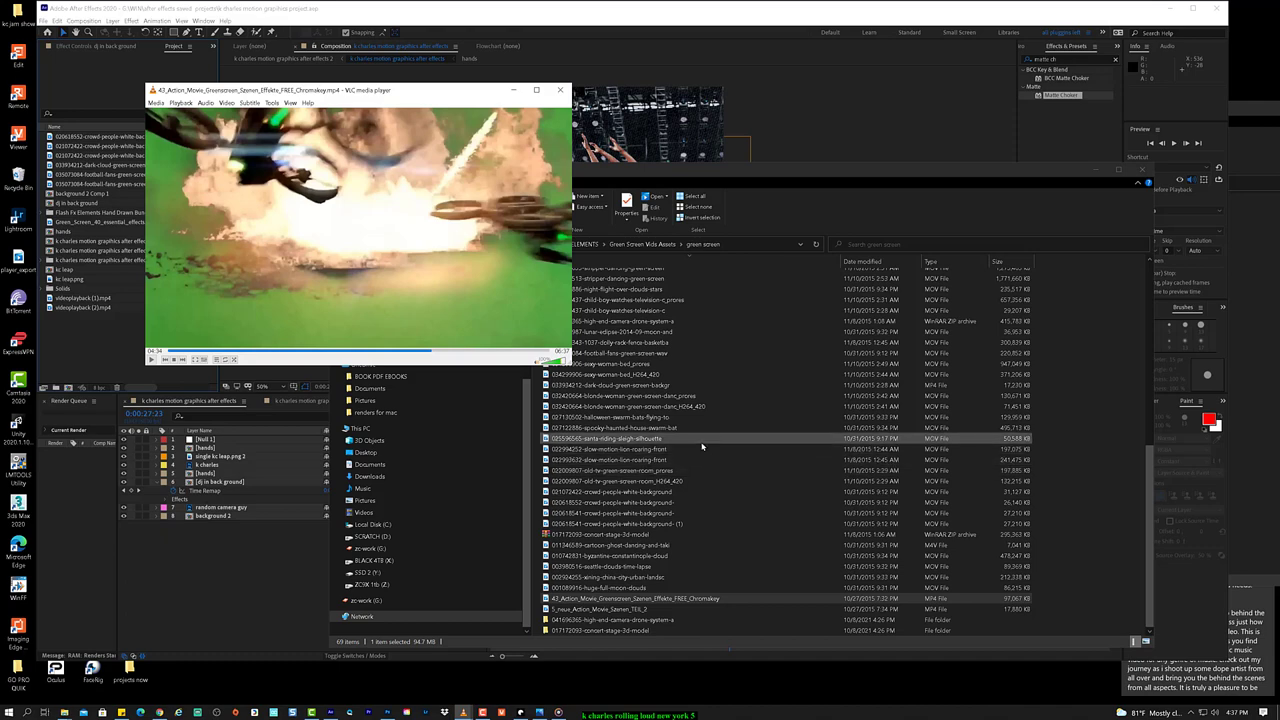
pyautogui.scroll(2, 703, 446)
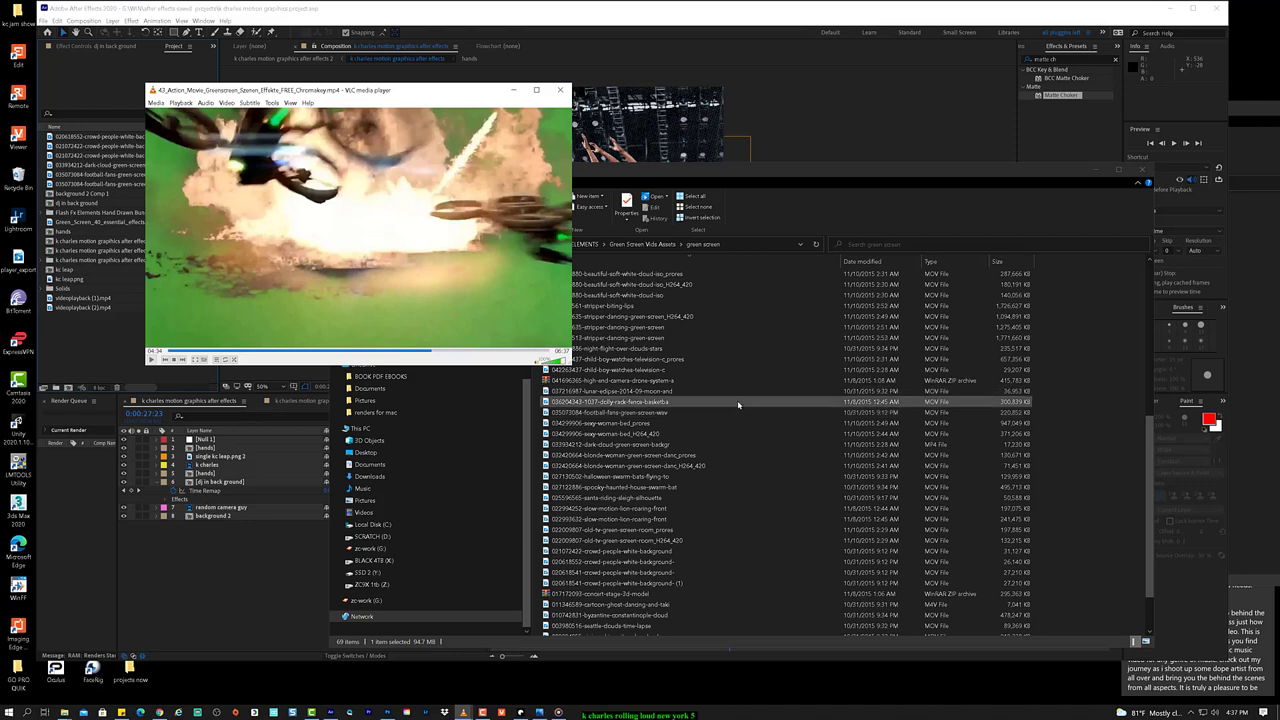
pyautogui.scroll(4, 740, 395)
pyautogui.scroll(6, 743, 392)
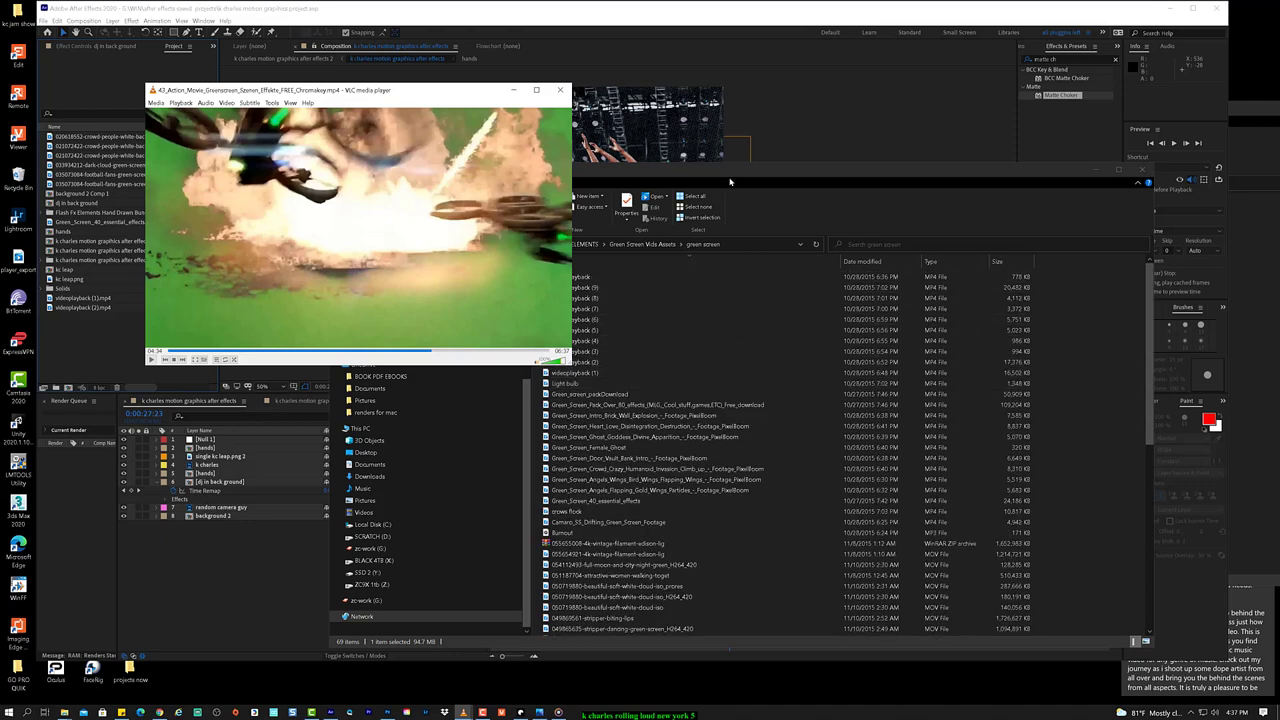
pyautogui.moveTo(732, 176); pyautogui.dragTo(869, 170)
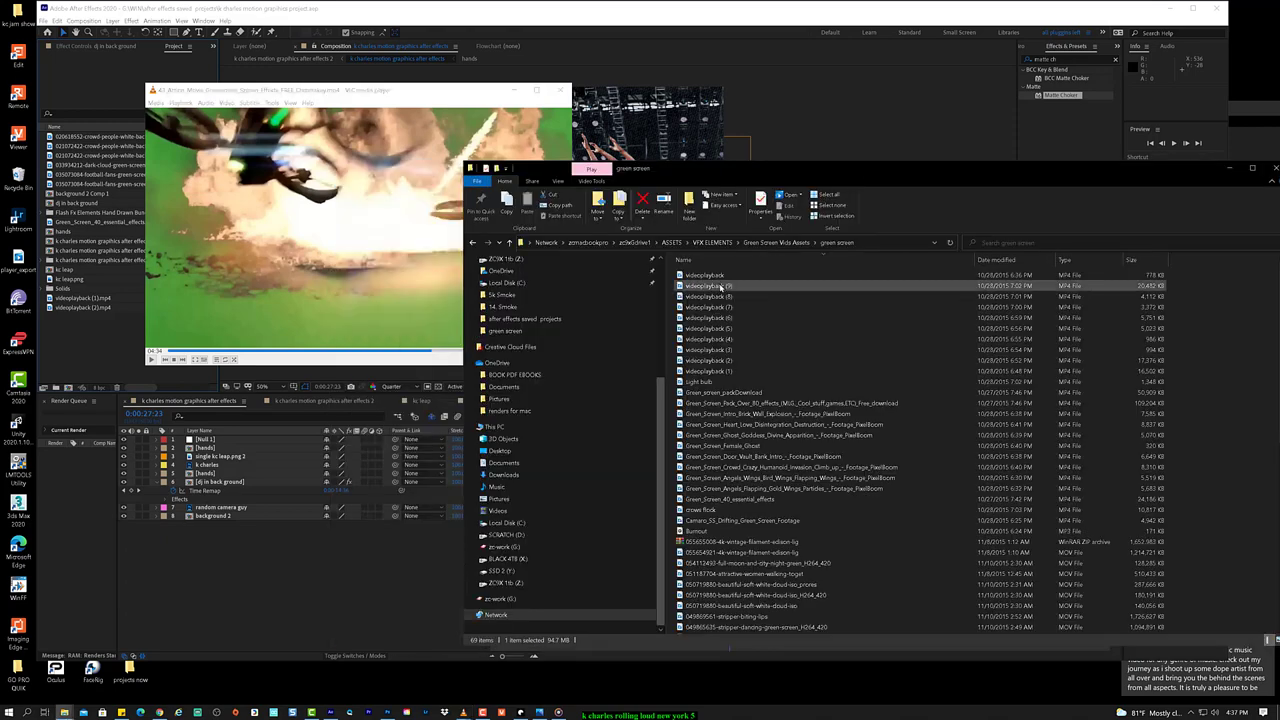
pyautogui.click(730, 373)
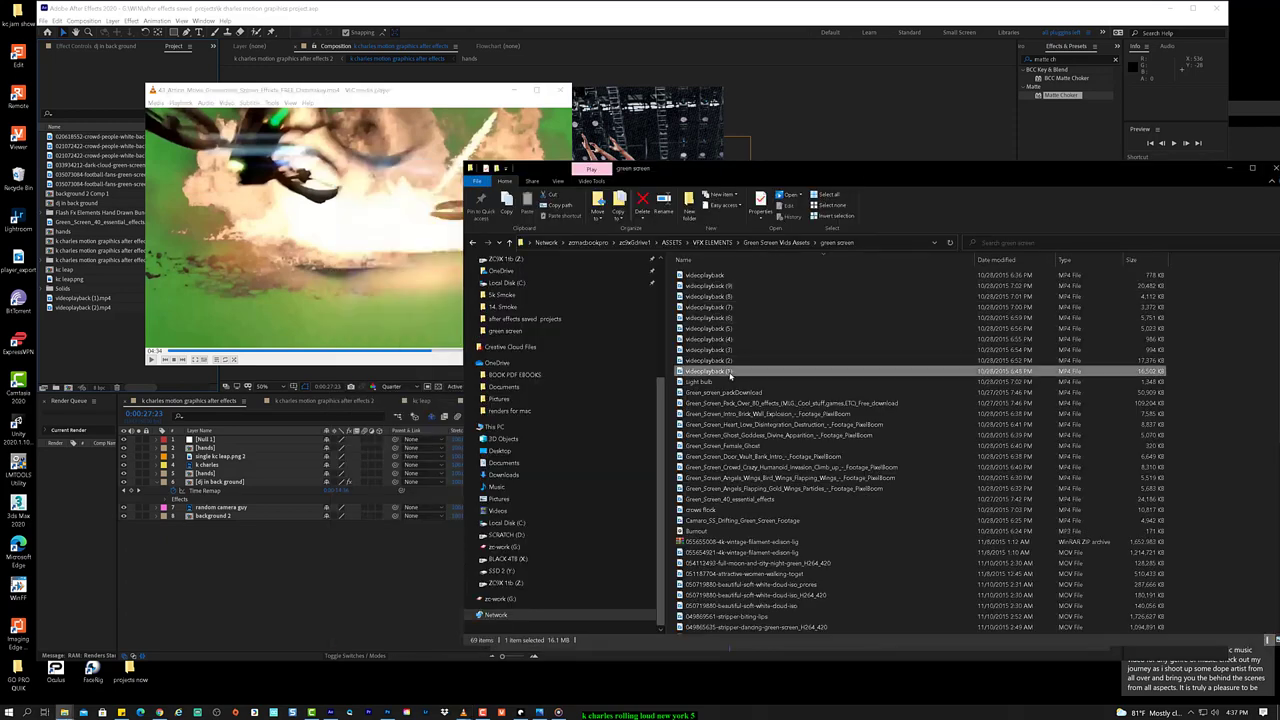
pyautogui.keyDown('shift'); pyautogui.click(726, 275); pyautogui.keyUp('shift')
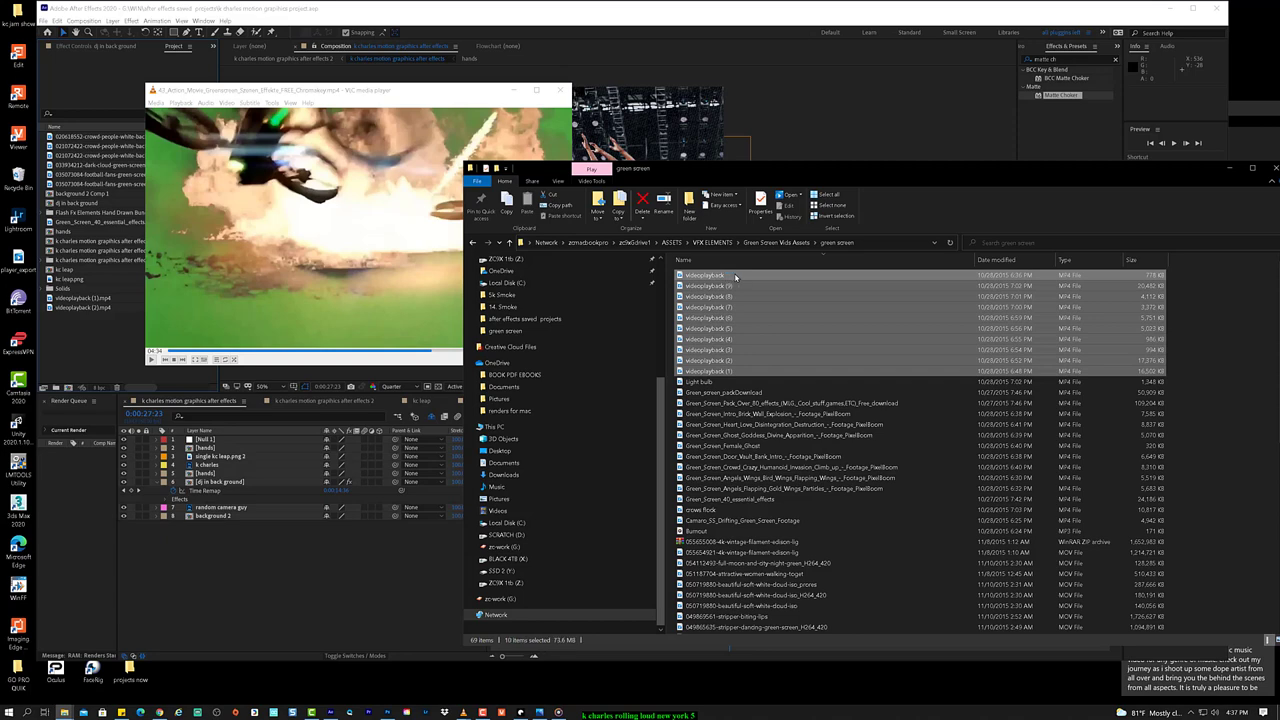
pyautogui.moveTo(366, 254); pyautogui.dragTo(365, 268)
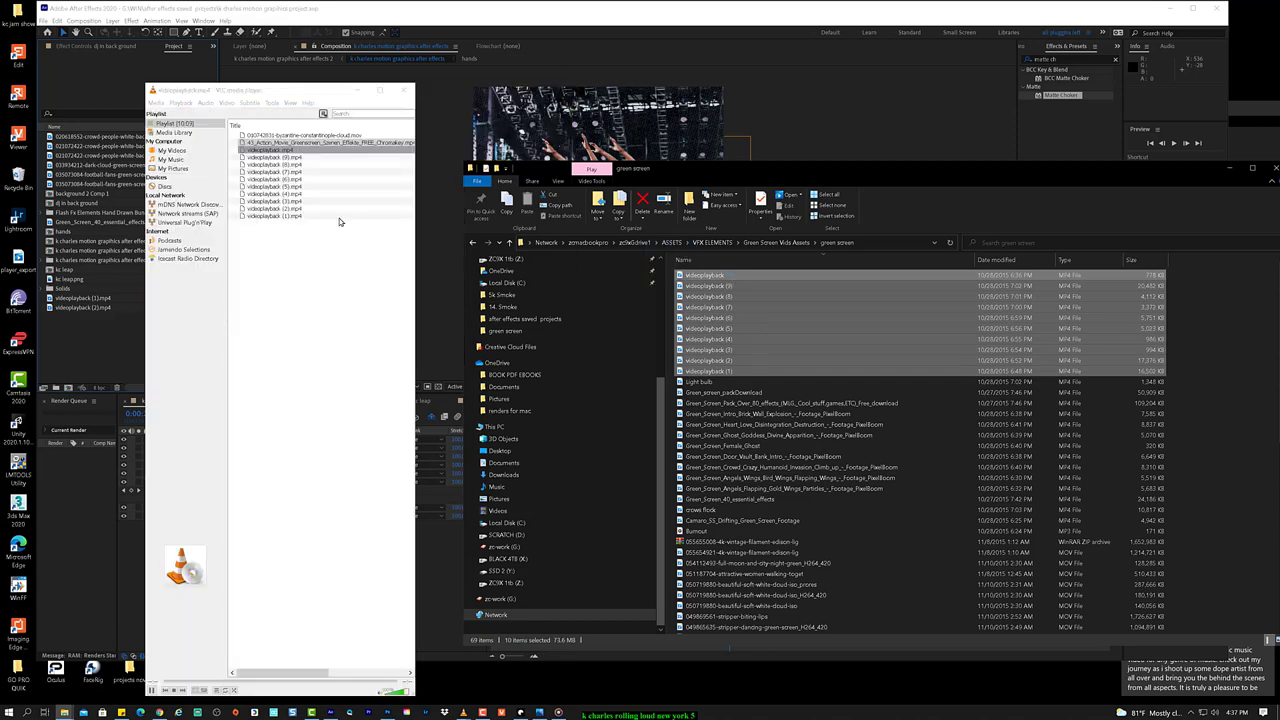
# Step: Play videoplayback (9).mp4, sample its red, white and blue fireworks bursts, and return to the playlist
pyautogui.doubleClick(326, 162)
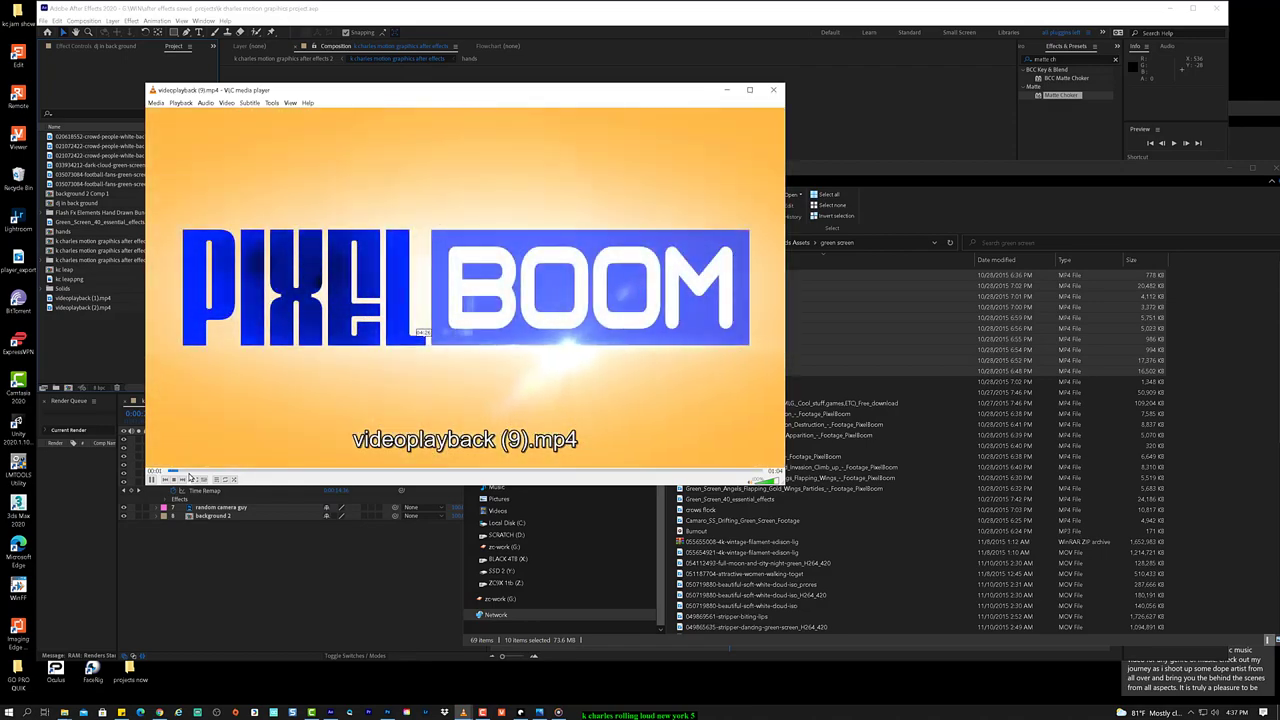
pyautogui.click(285, 470)
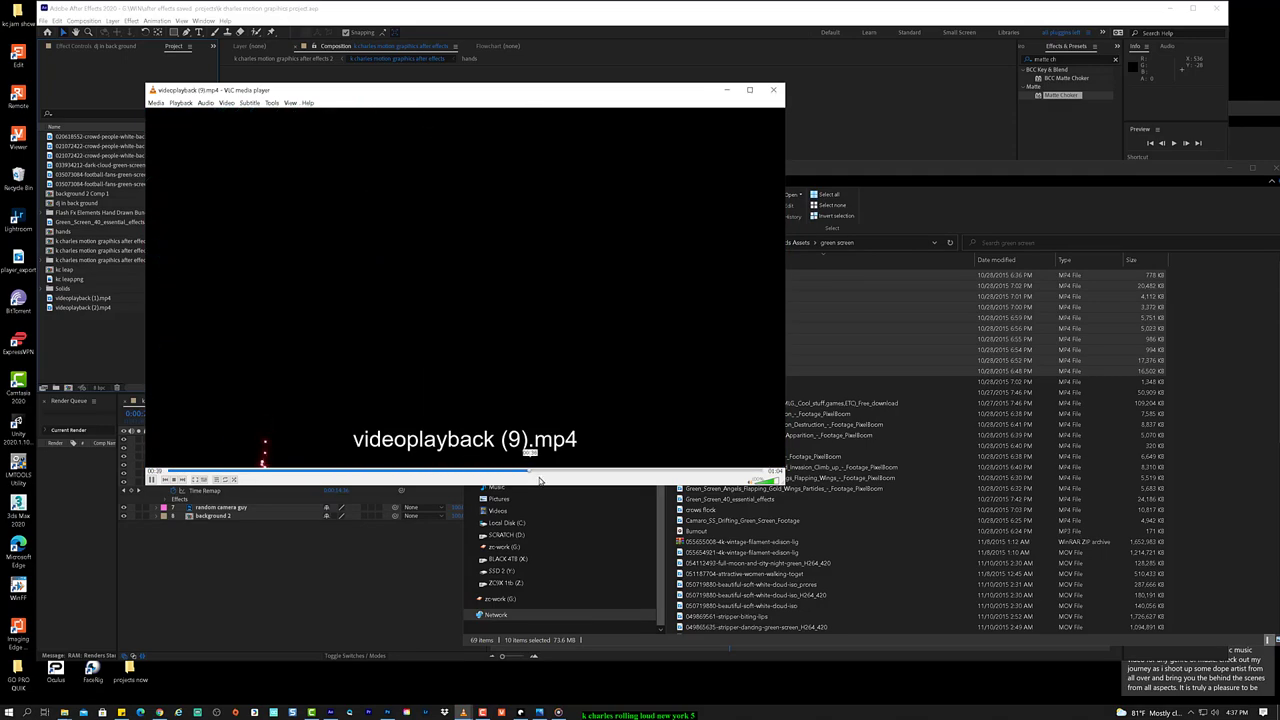
pyautogui.click(720, 468)
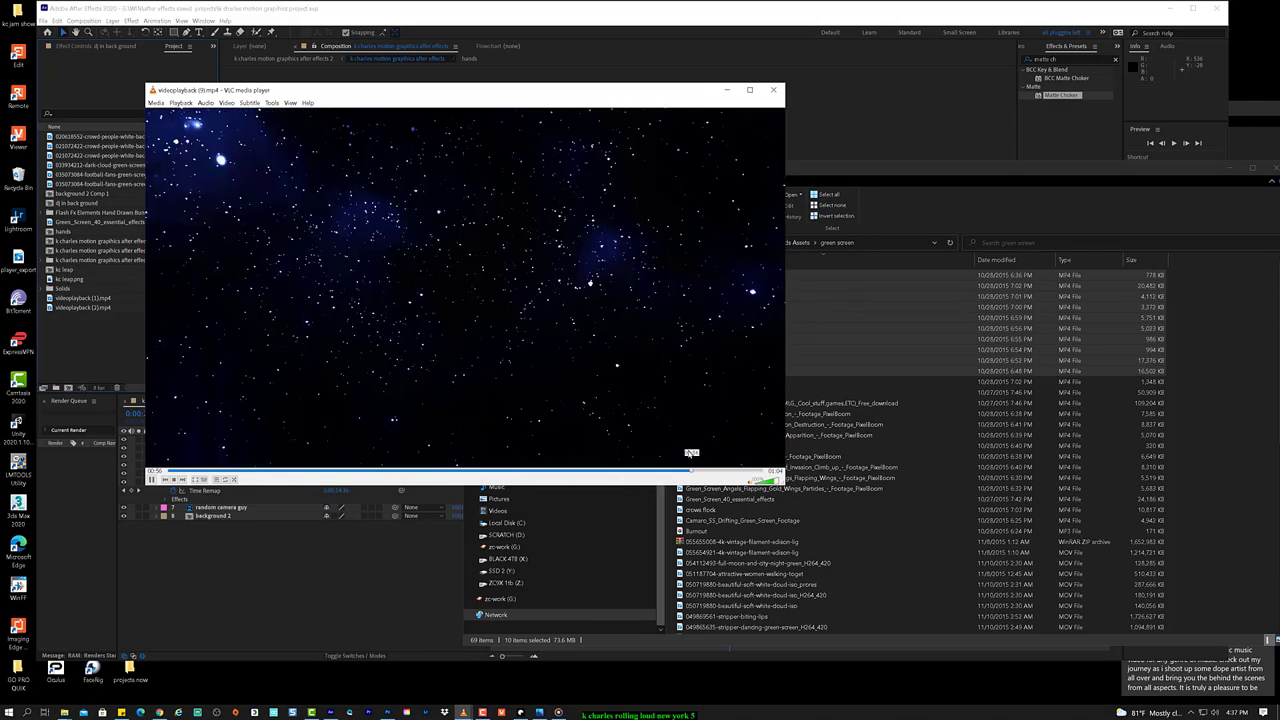
pyautogui.click(287, 470)
pyautogui.moveTo(287, 470); pyautogui.dragTo(372, 476)
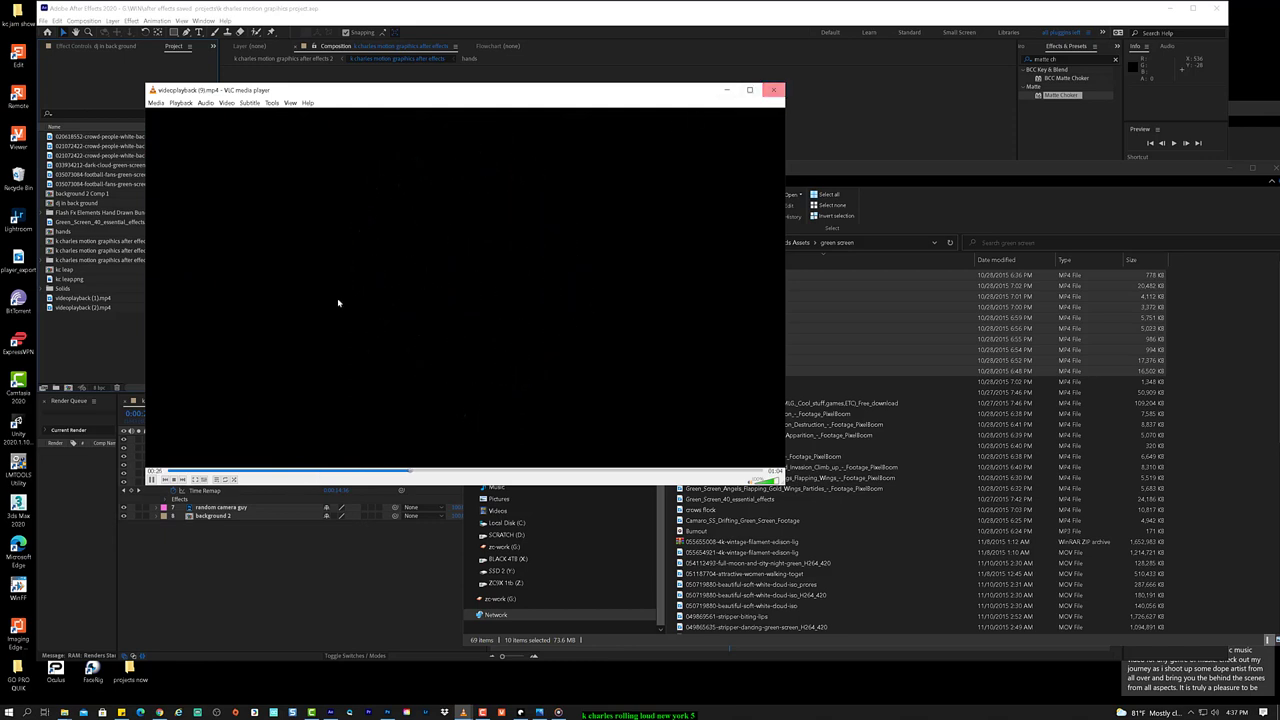
pyautogui.click(215, 480)
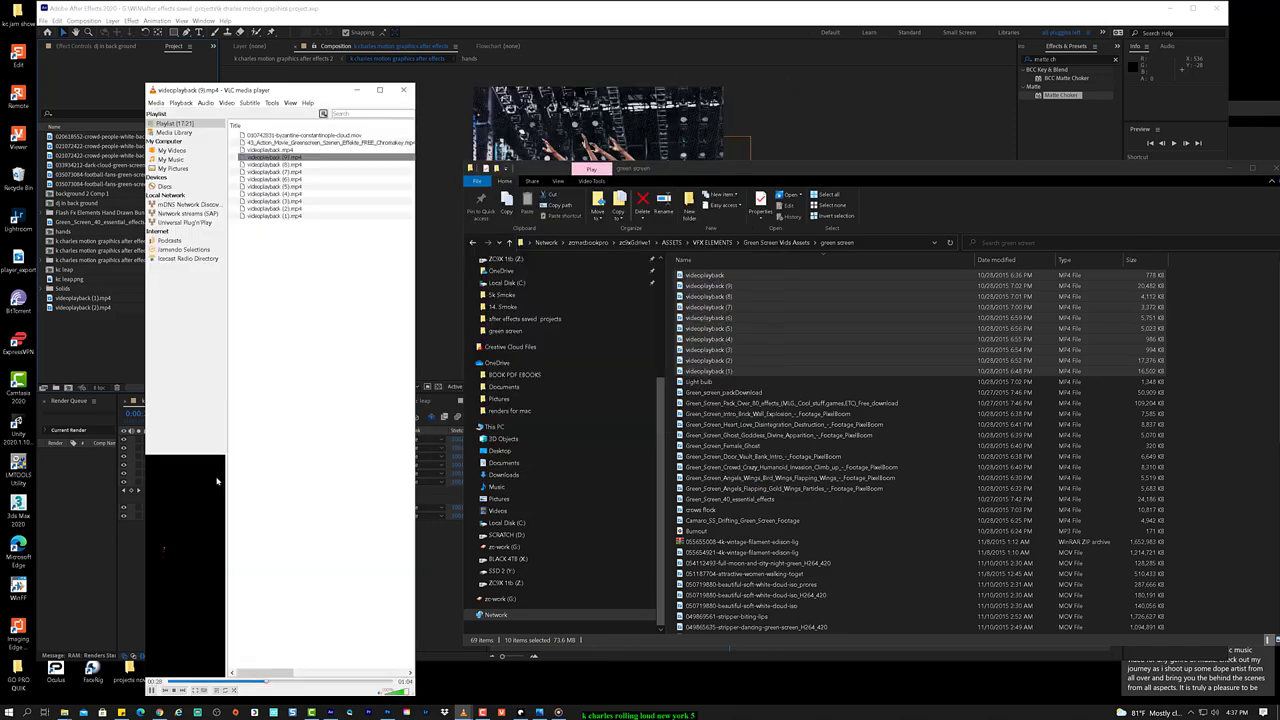
# Step: Skim videoplayback (8) and (7) for their green-screen footage between about 00:15 and 00:49
pyautogui.doubleClick(309, 166)
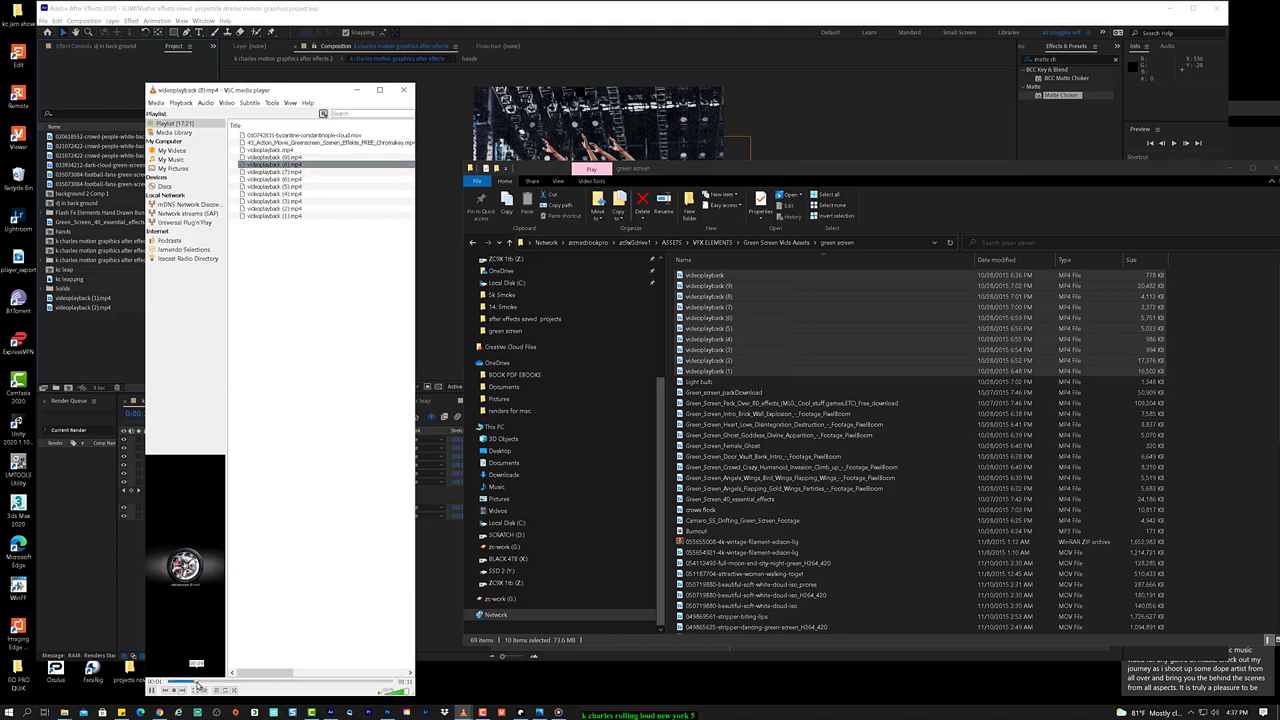
pyautogui.click(227, 682)
pyautogui.moveTo(228, 683); pyautogui.dragTo(340, 670)
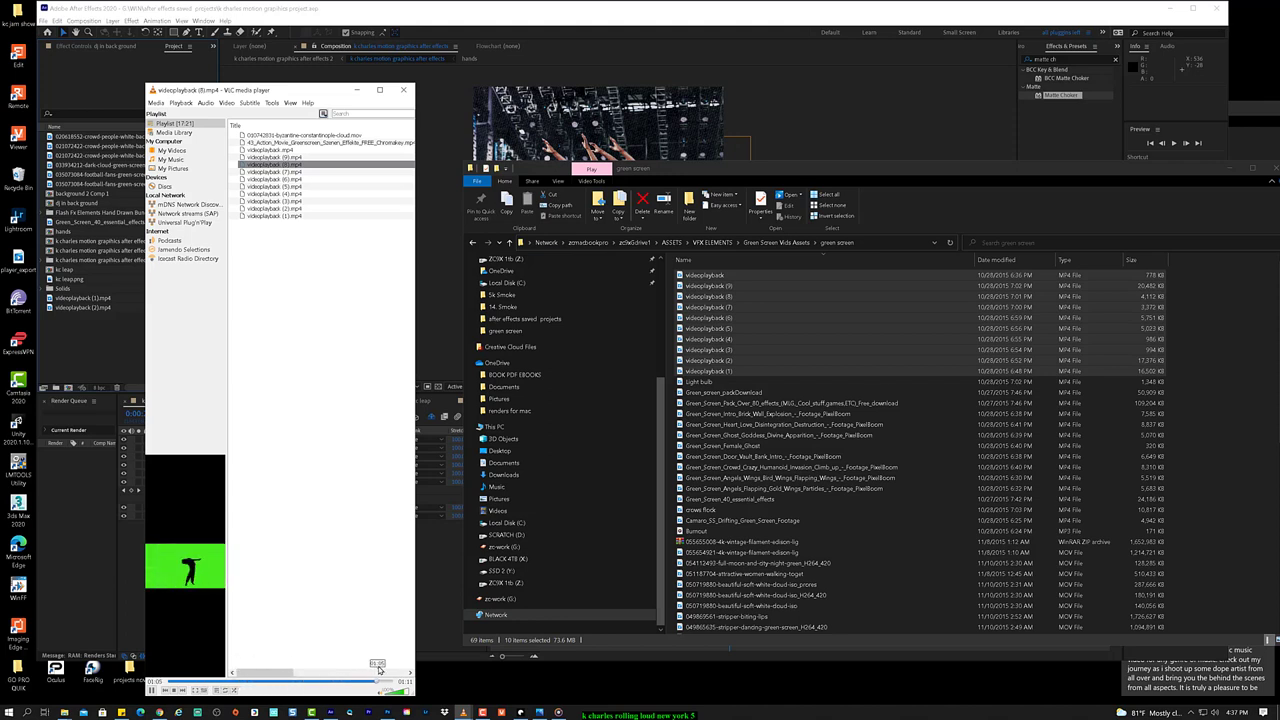
pyautogui.click(320, 681)
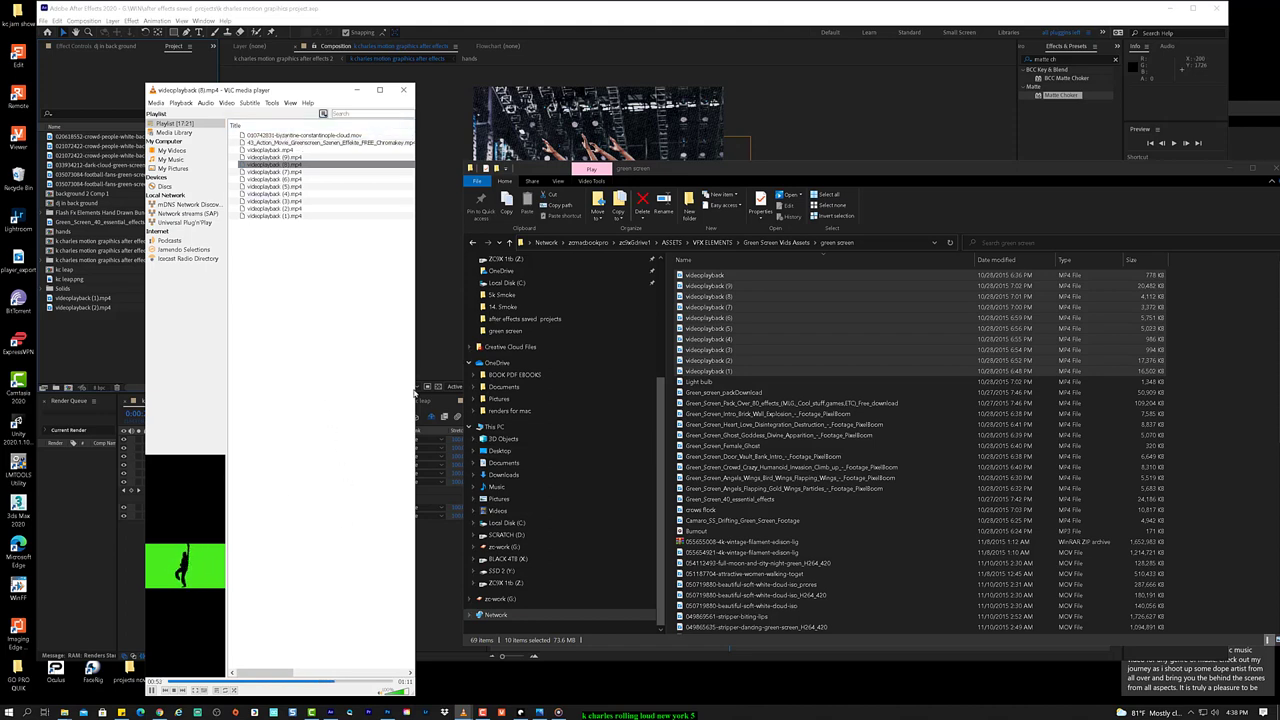
pyautogui.click(322, 684)
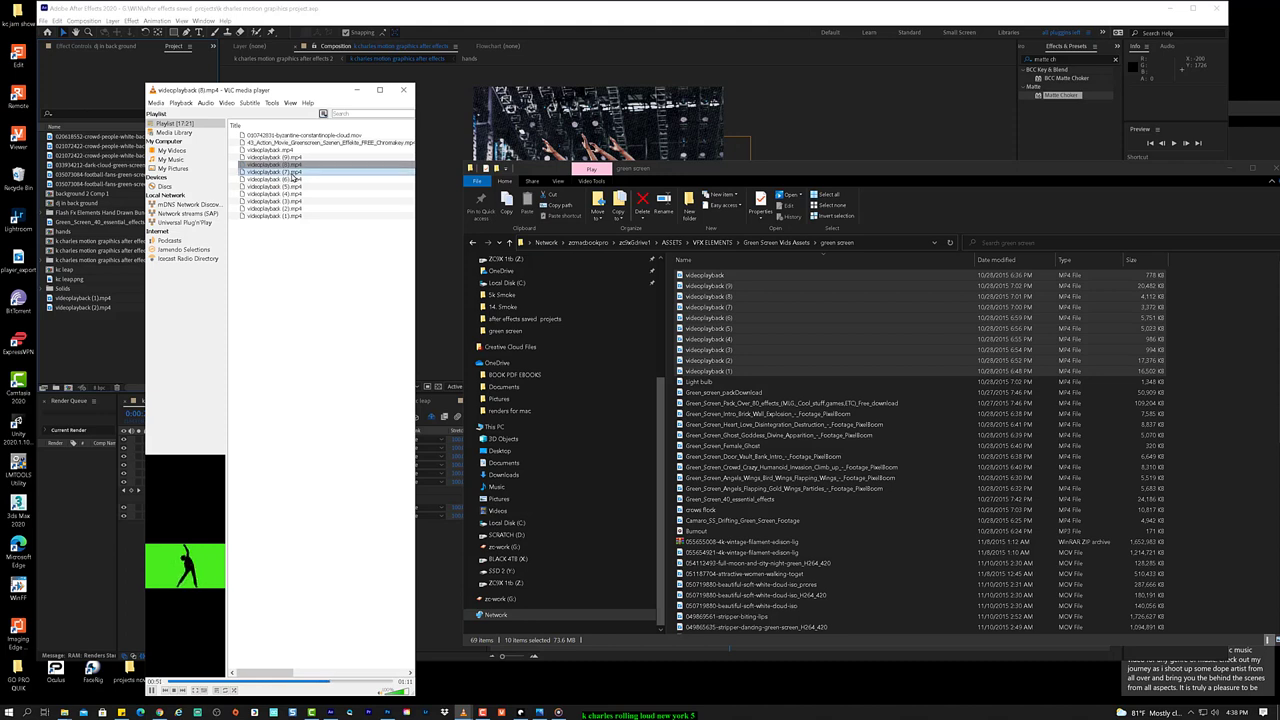
pyautogui.doubleClick(292, 175)
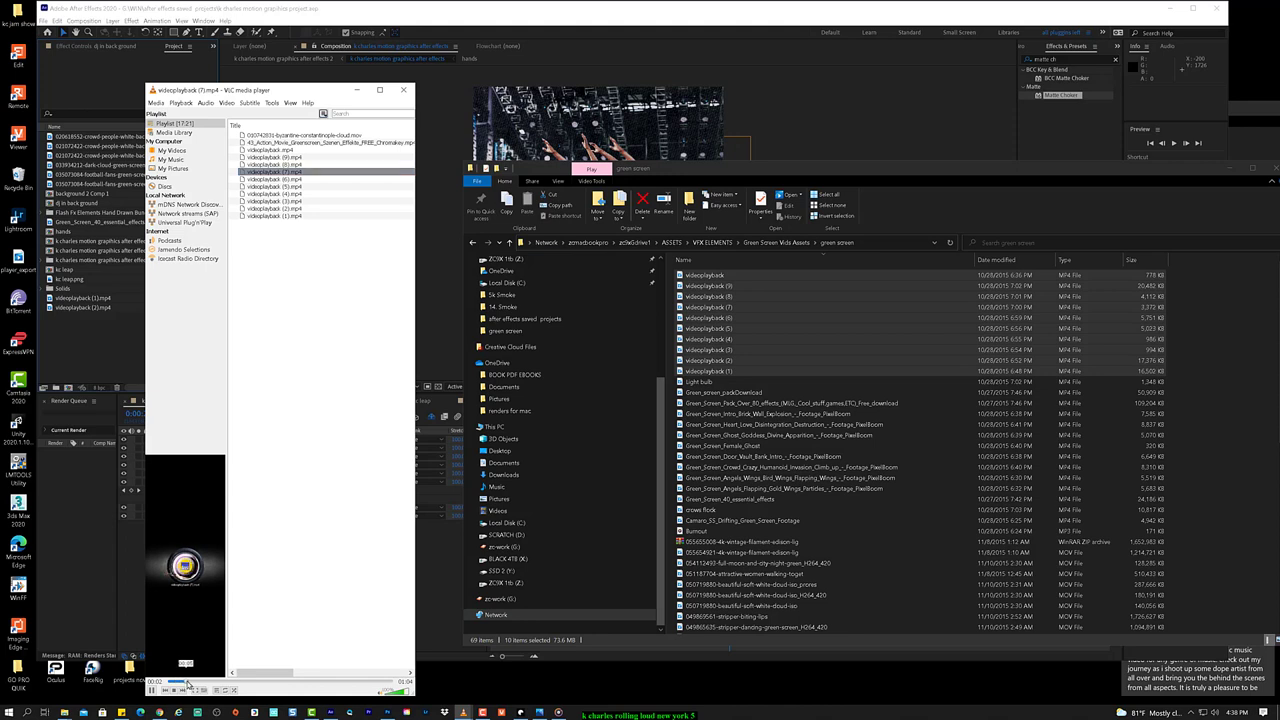
pyautogui.moveTo(184, 684); pyautogui.dragTo(322, 686)
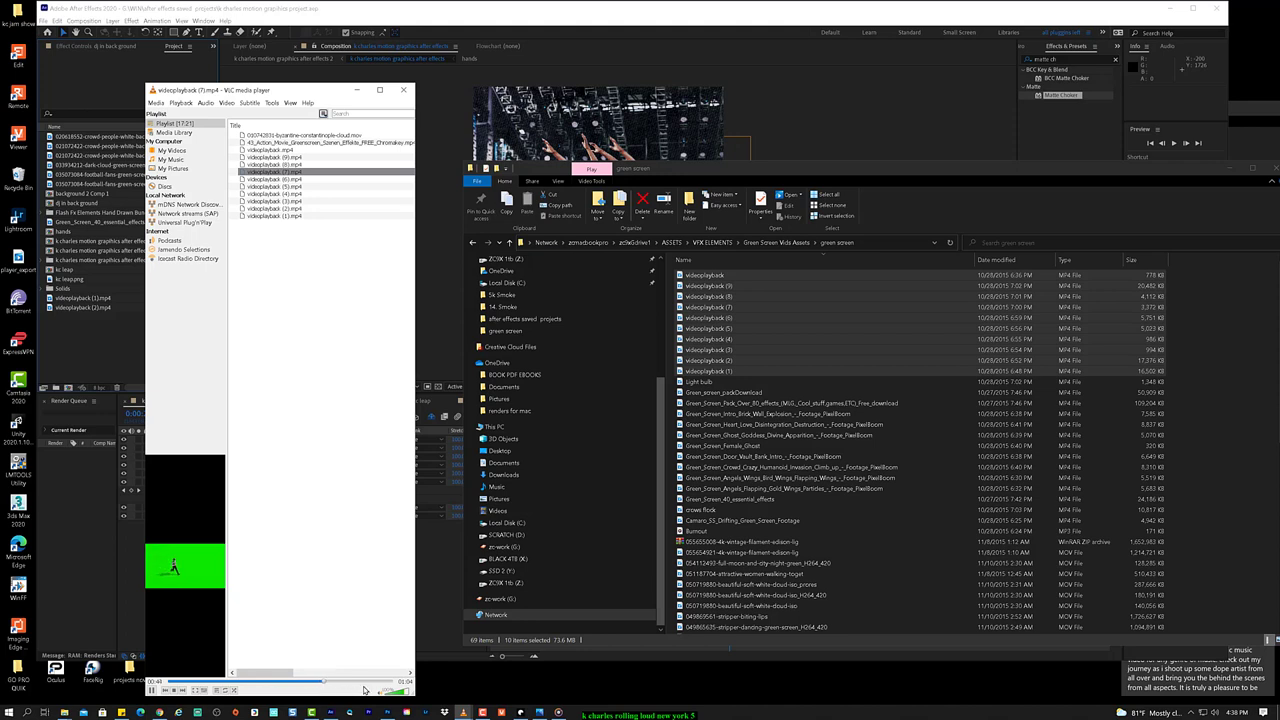
# Step: Skim videoplayback (6), pausing at 00:18, then sample clips (5), (4), (2) and (4) again
pyautogui.doubleClick(295, 181)
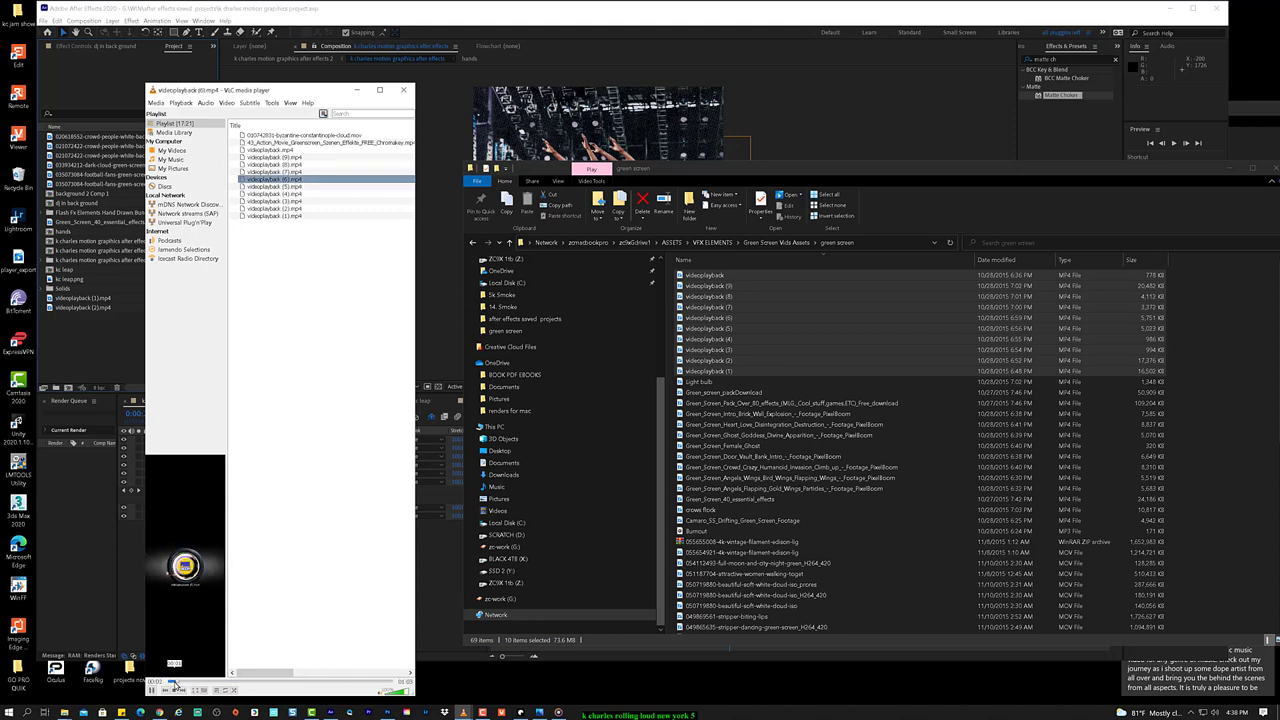
pyautogui.moveTo(205, 685); pyautogui.dragTo(236, 685)
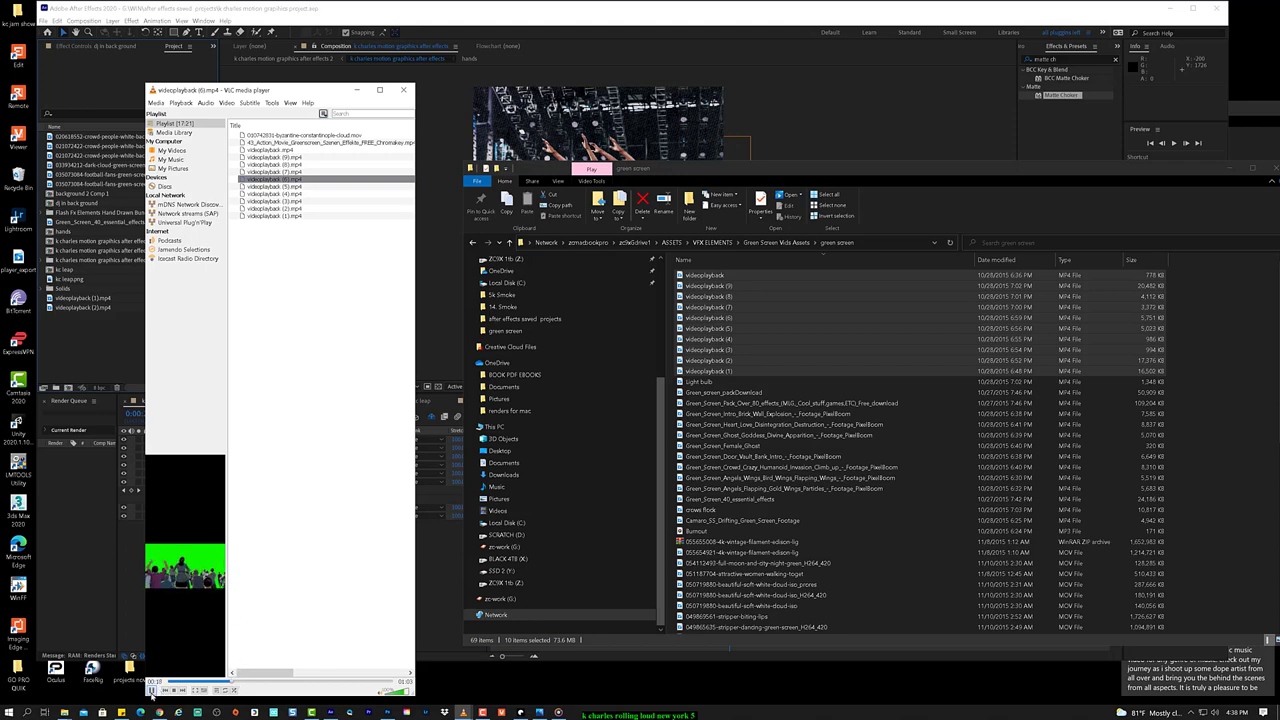
pyautogui.click(151, 690)
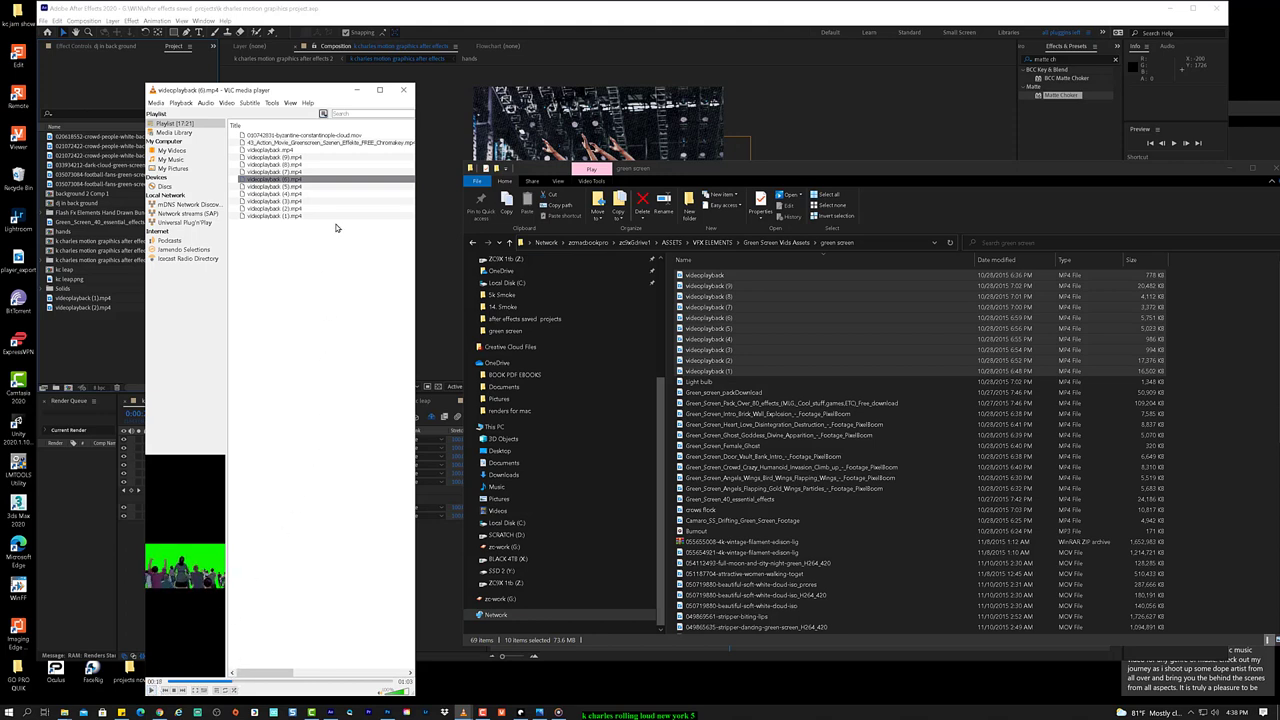
pyautogui.doubleClick(277, 187)
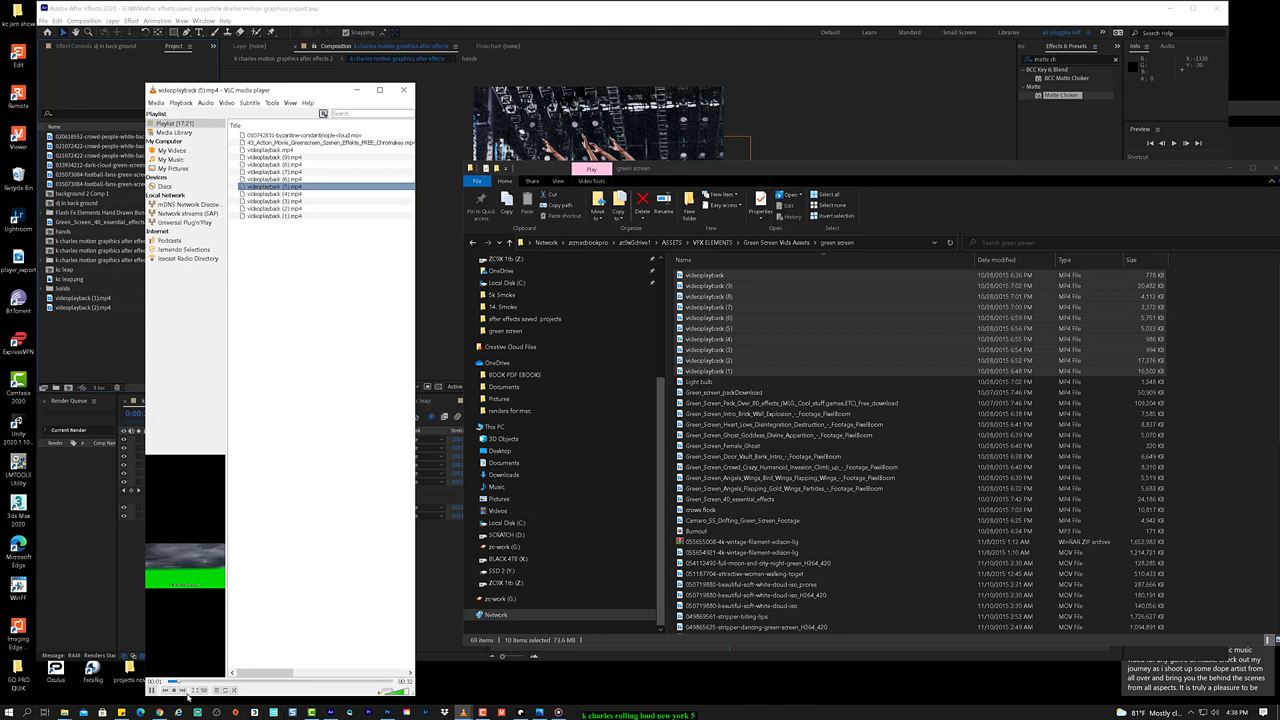
pyautogui.doubleClick(290, 194)
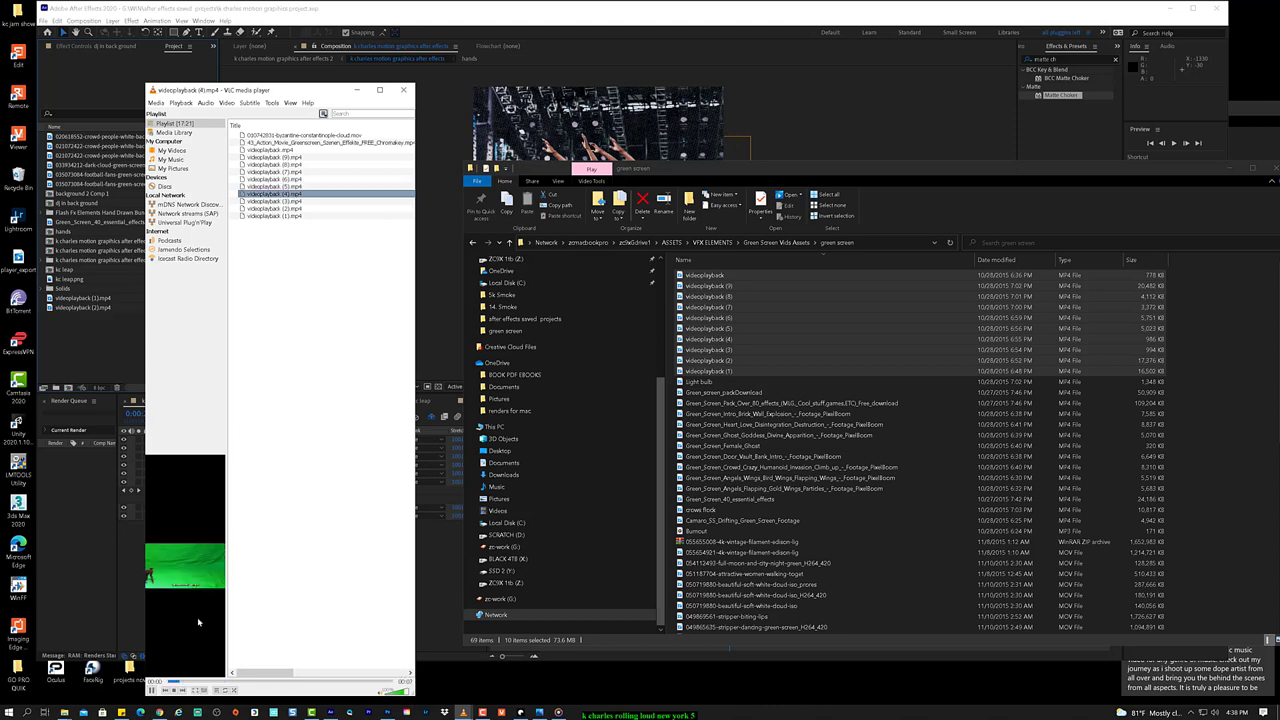
pyautogui.doubleClick(290, 208)
pyautogui.doubleClick(291, 205)
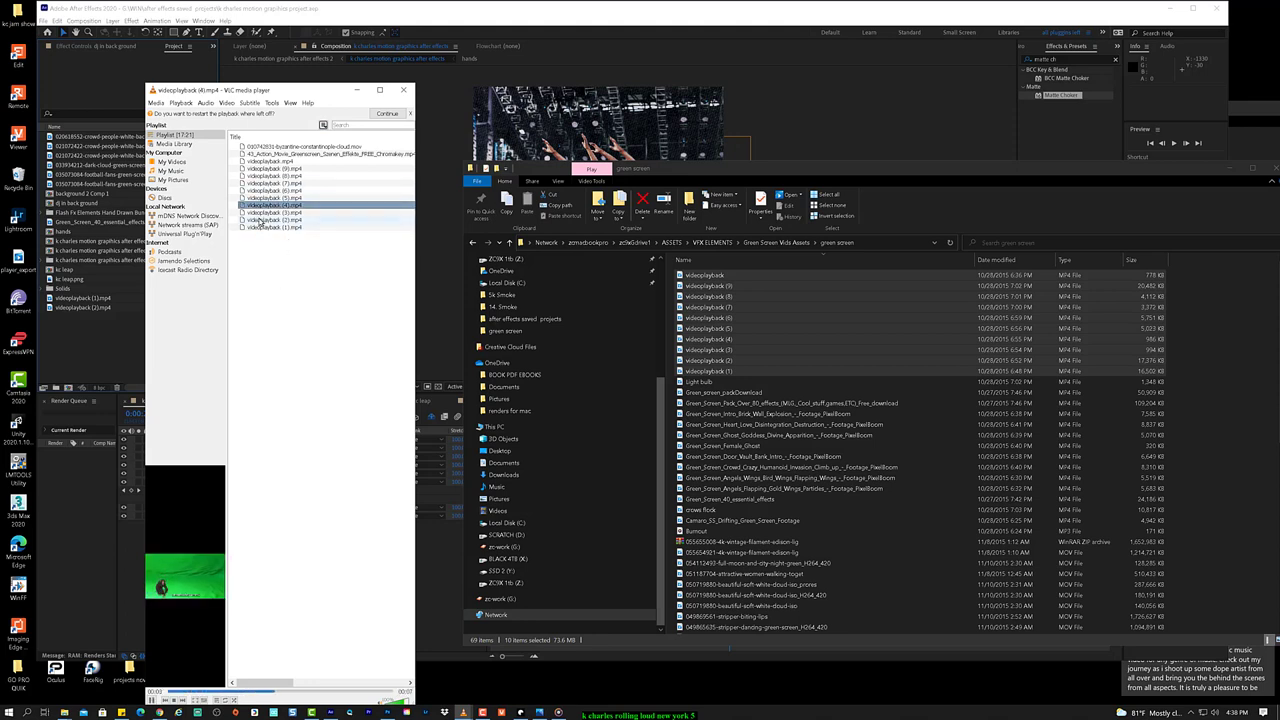
# Step: Preview videoplayback (3), (2), (1), (7) and (5), skipping into each clip's green-screen part
pyautogui.doubleClick(286, 202)
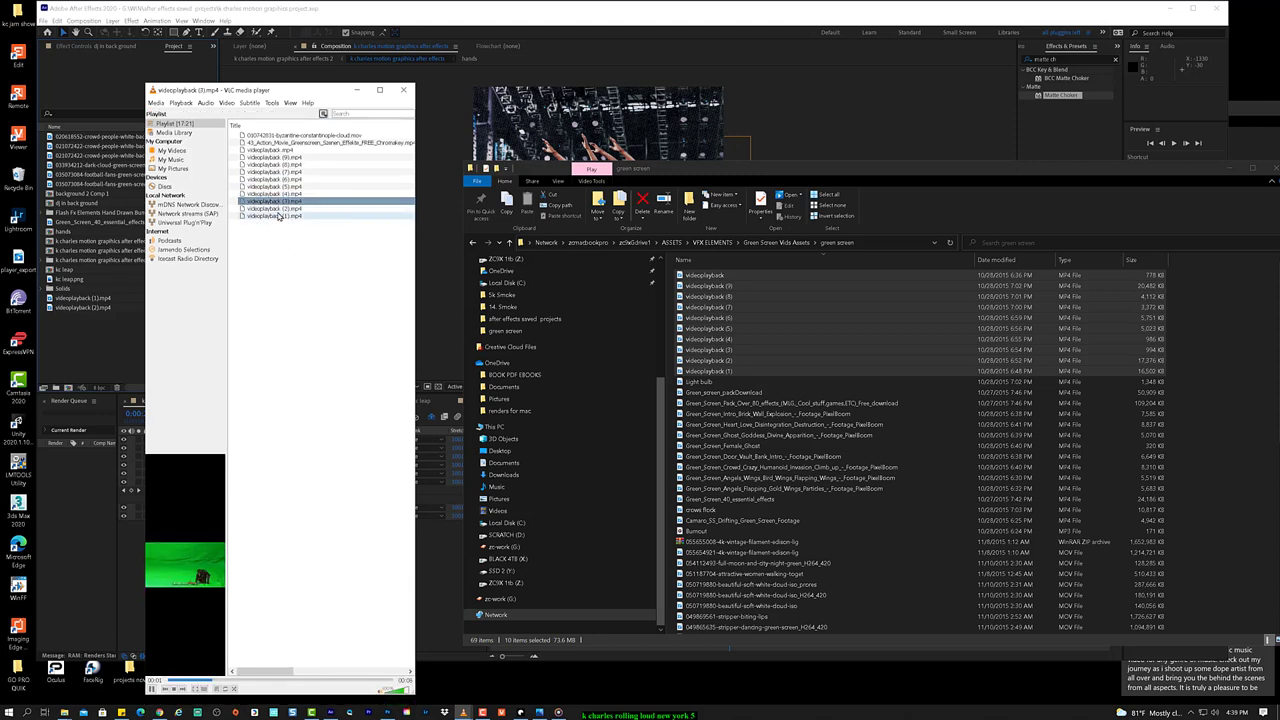
pyautogui.doubleClick(283, 208)
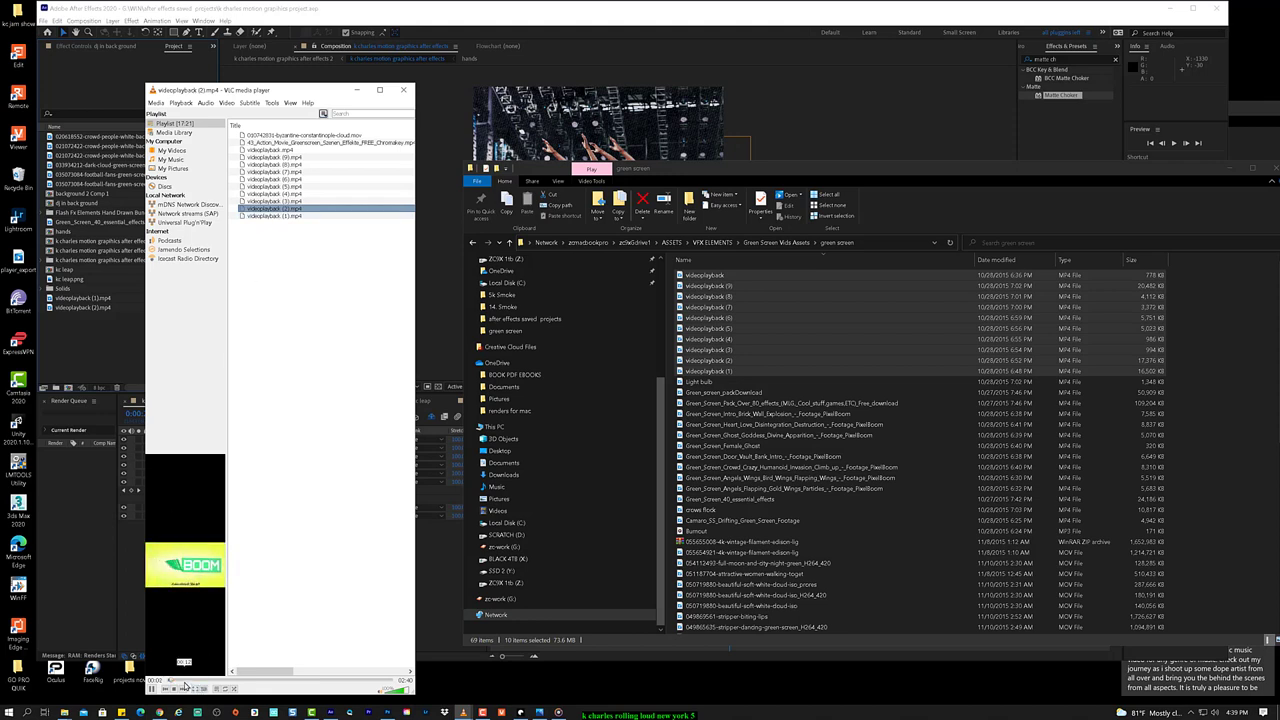
pyautogui.click(189, 681)
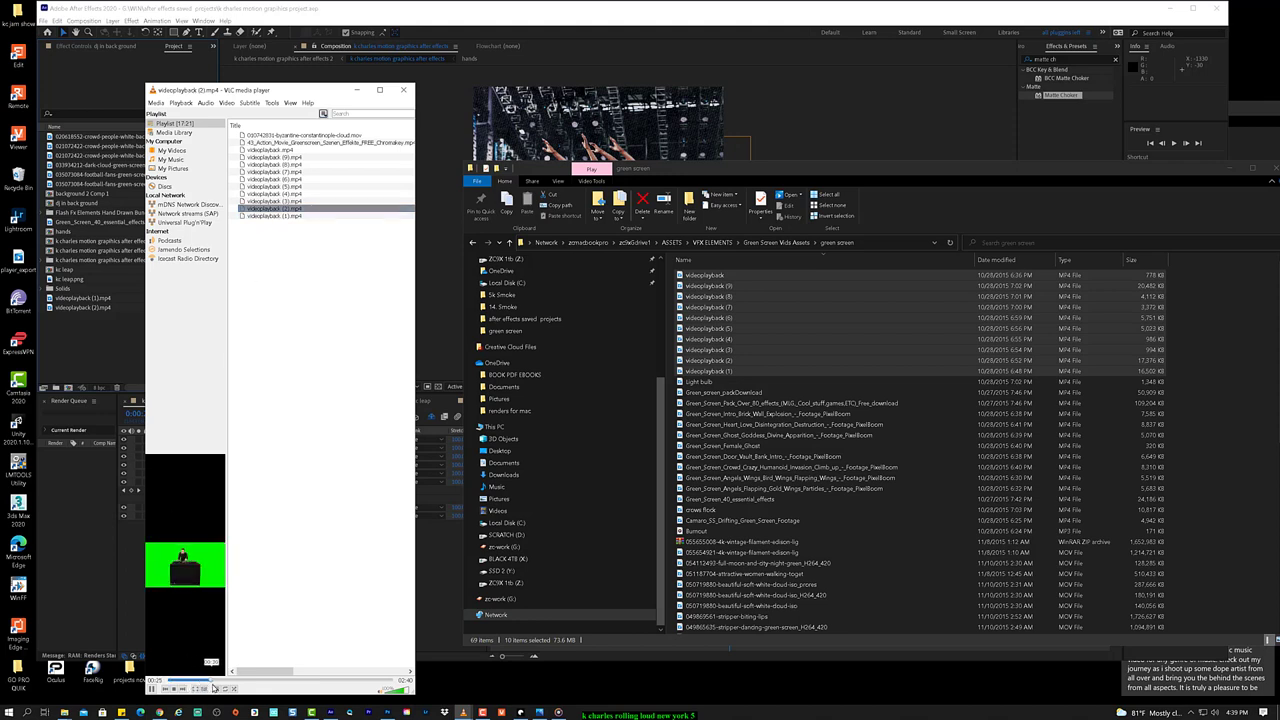
pyautogui.click(227, 681)
pyautogui.doubleClick(296, 217)
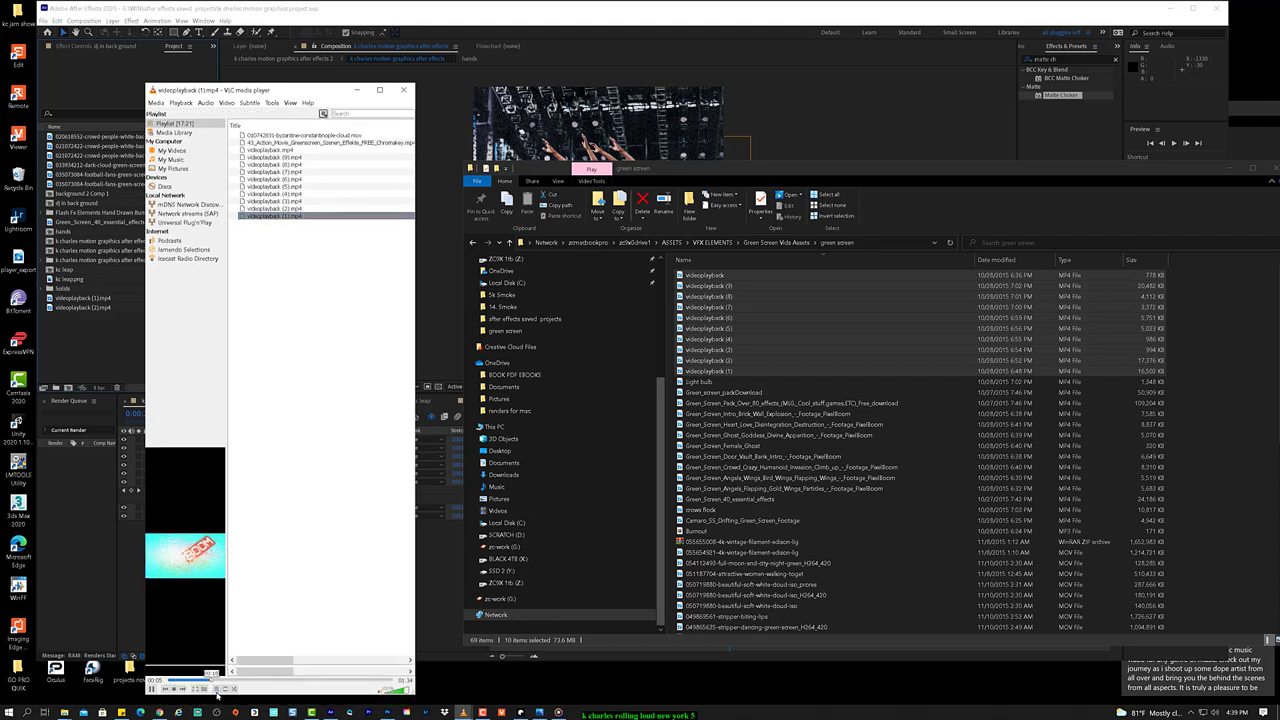
pyautogui.click(255, 682)
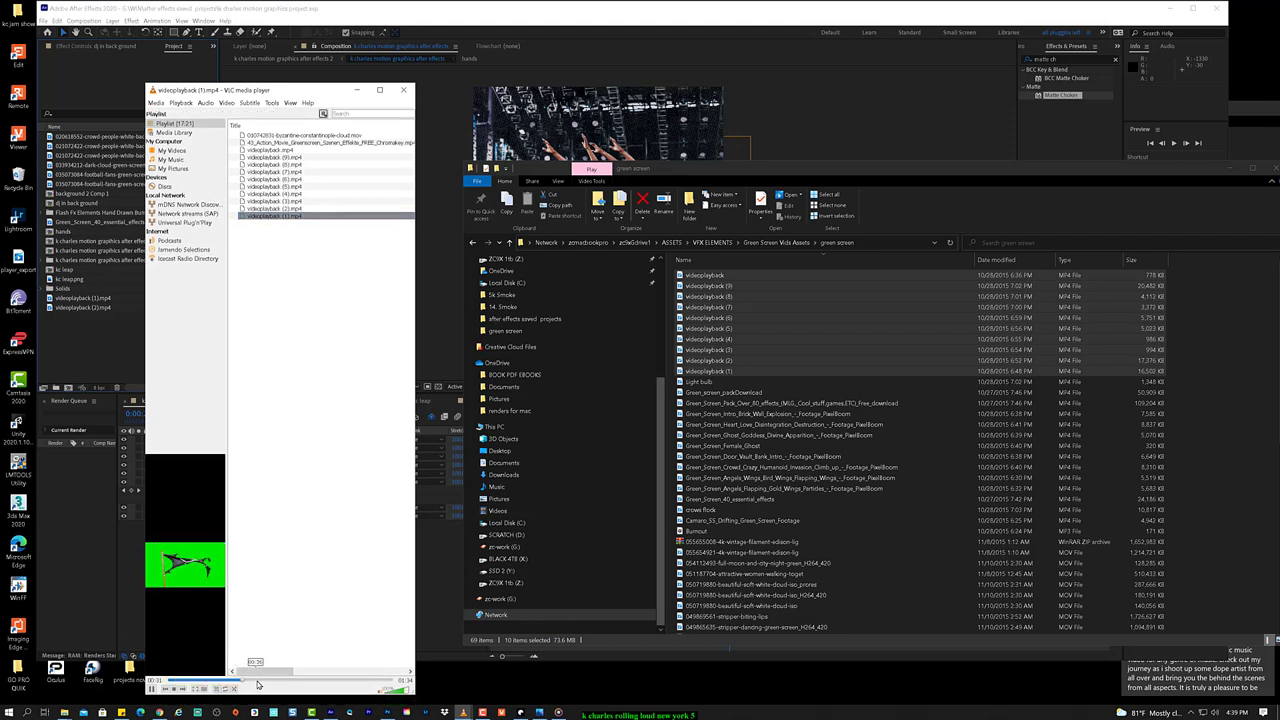
pyautogui.click(331, 684)
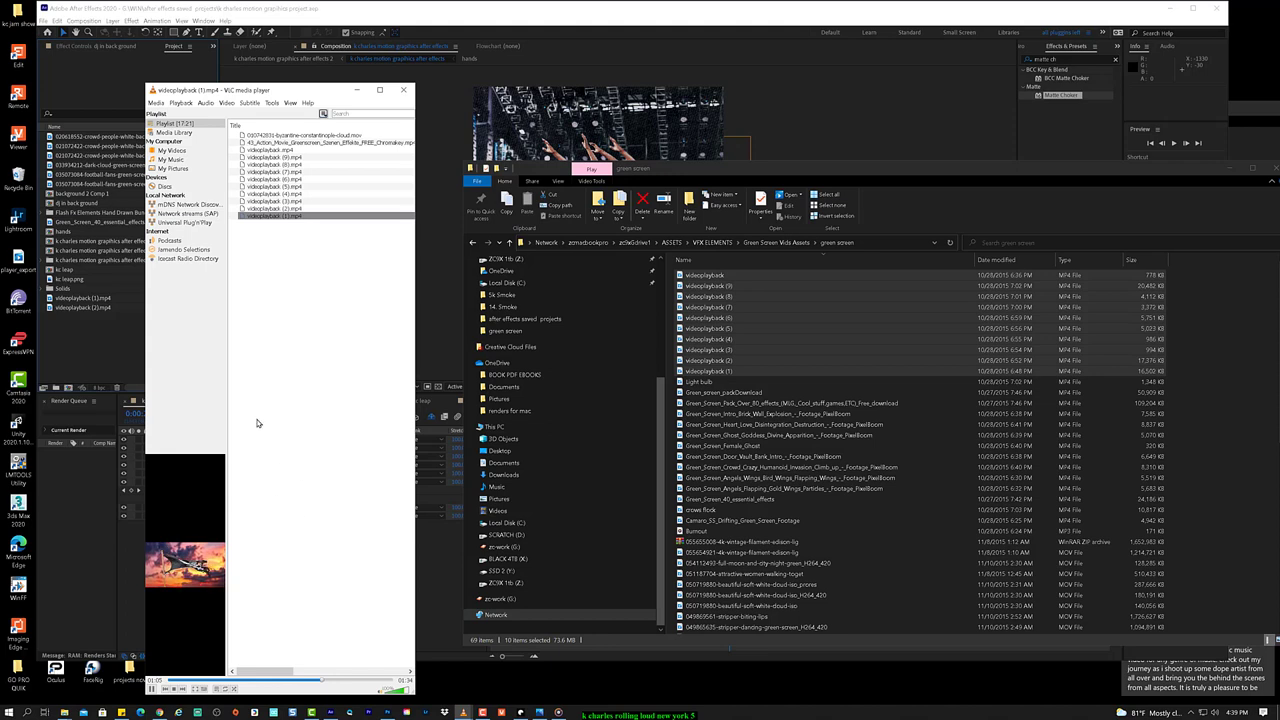
pyautogui.doubleClick(290, 173)
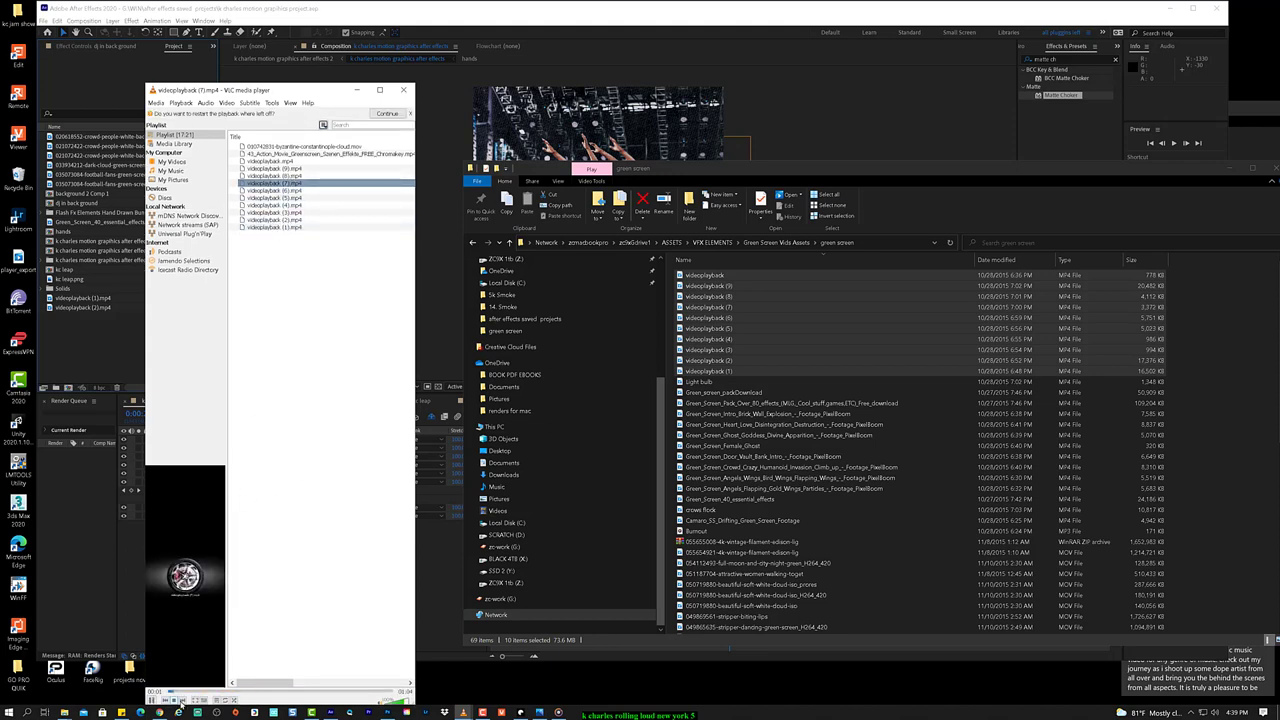
pyautogui.click(210, 691)
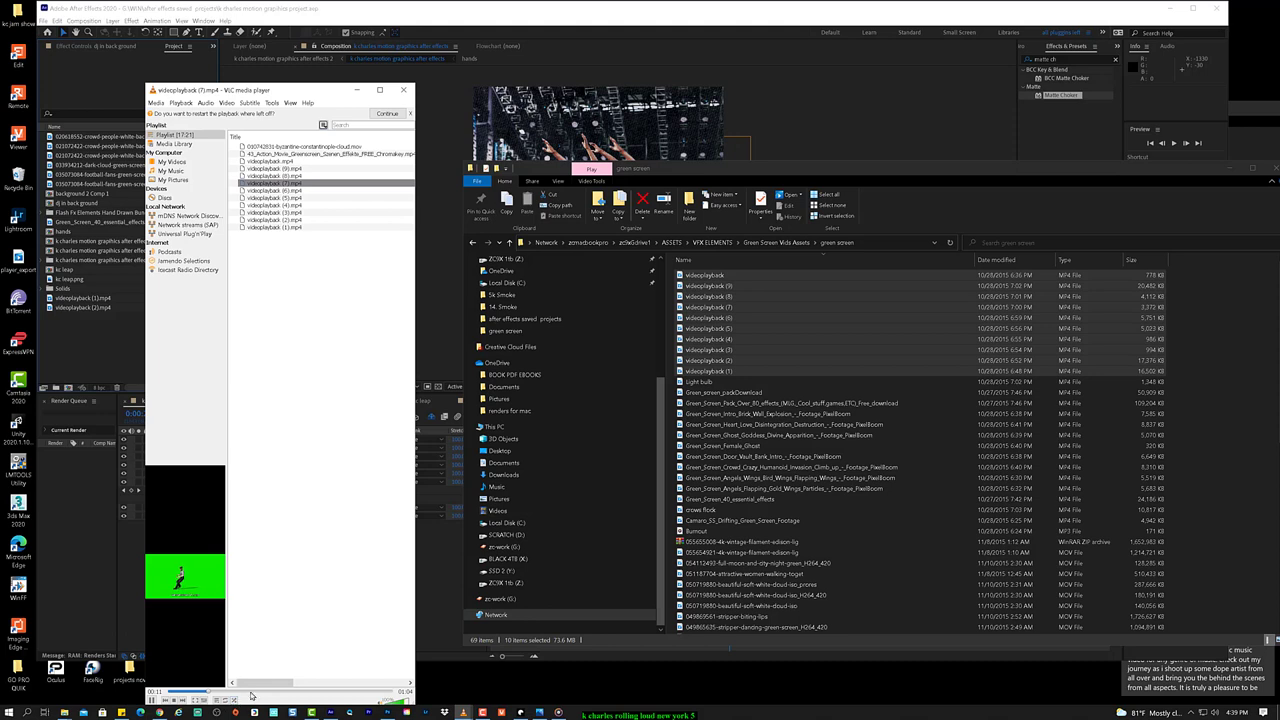
pyautogui.doubleClick(312, 198)
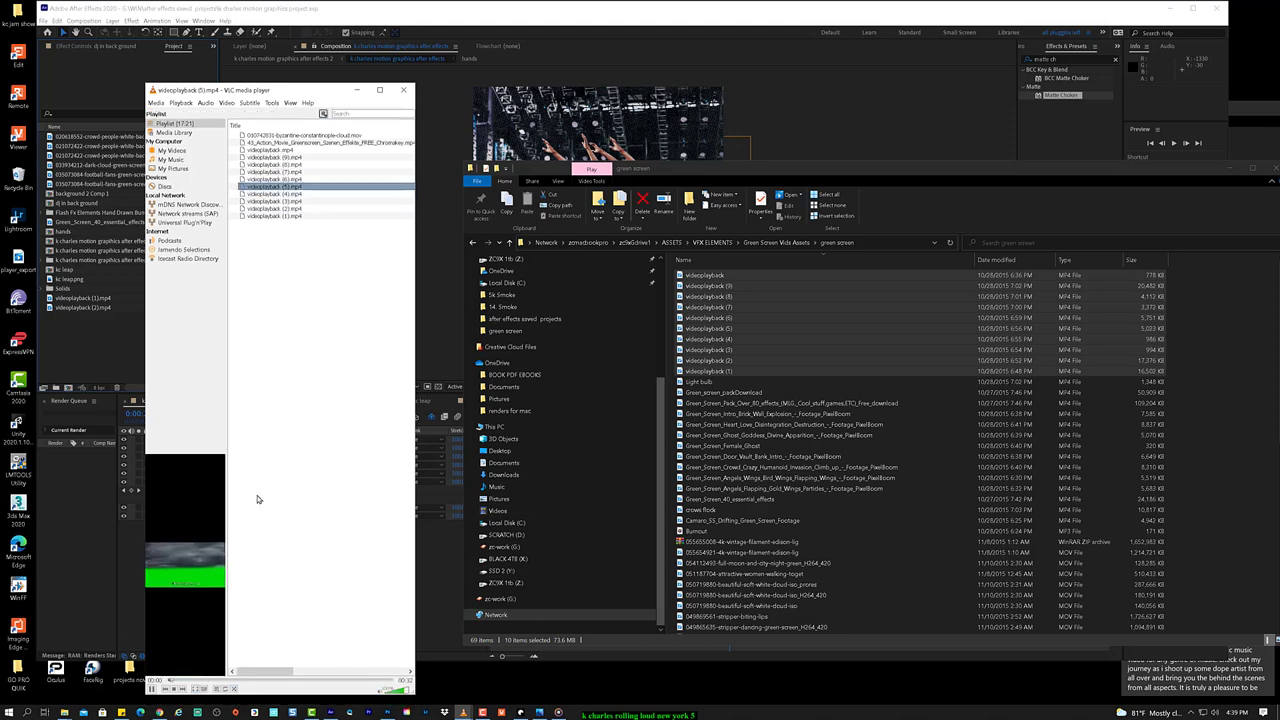
# Step: Switch to videoplayback (6) and scrub the crowd footage back to about 12 seconds before stopping
pyautogui.press('Up')
pyautogui.press('Return')
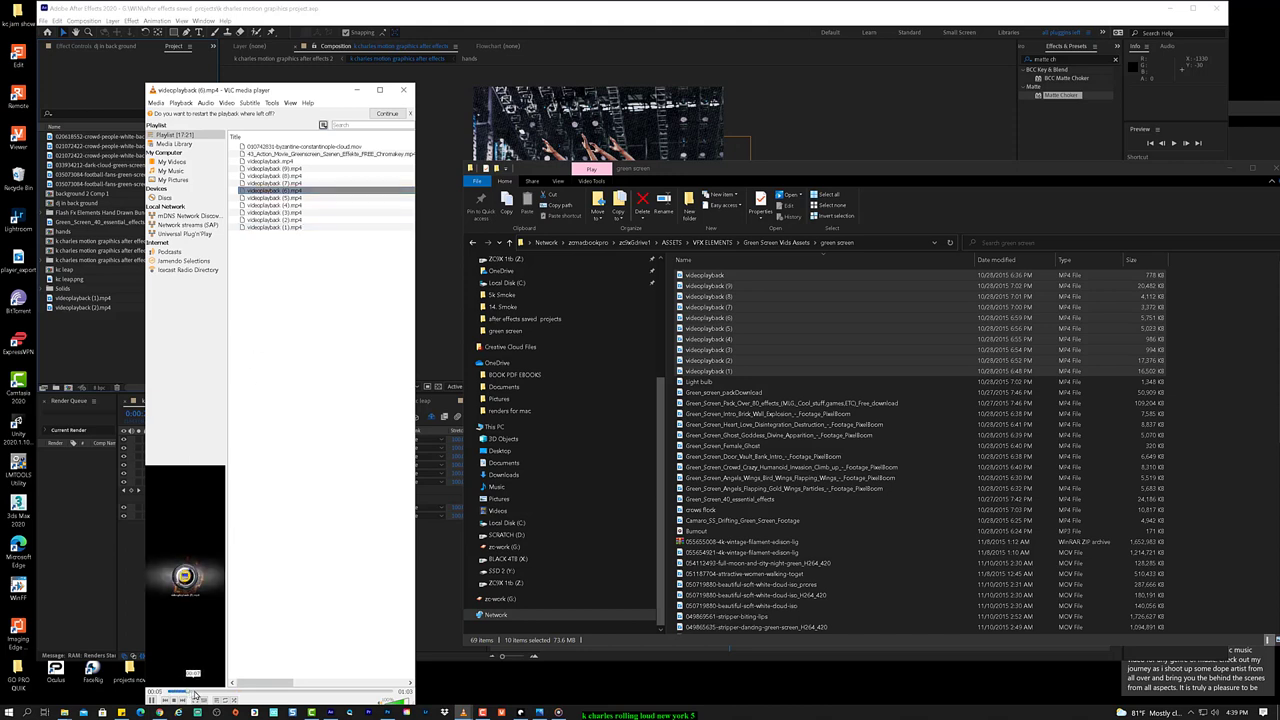
pyautogui.click(208, 691)
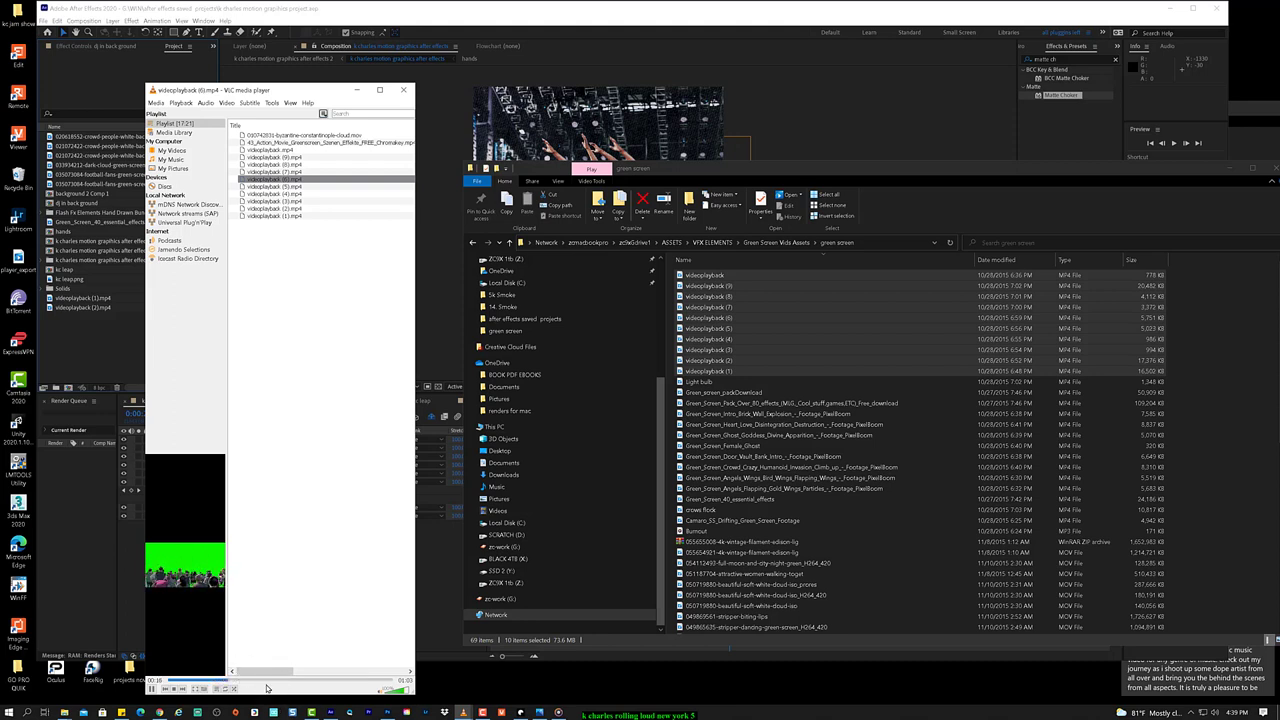
pyautogui.click(266, 680)
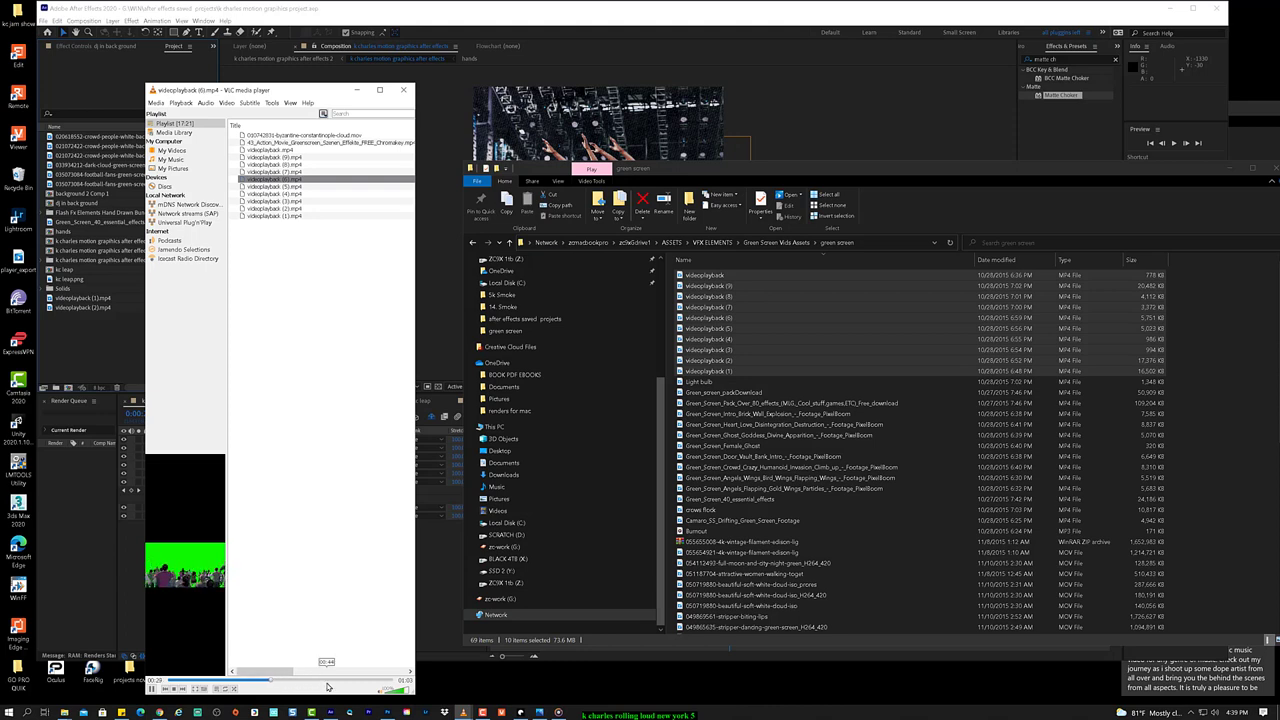
pyautogui.click(327, 681)
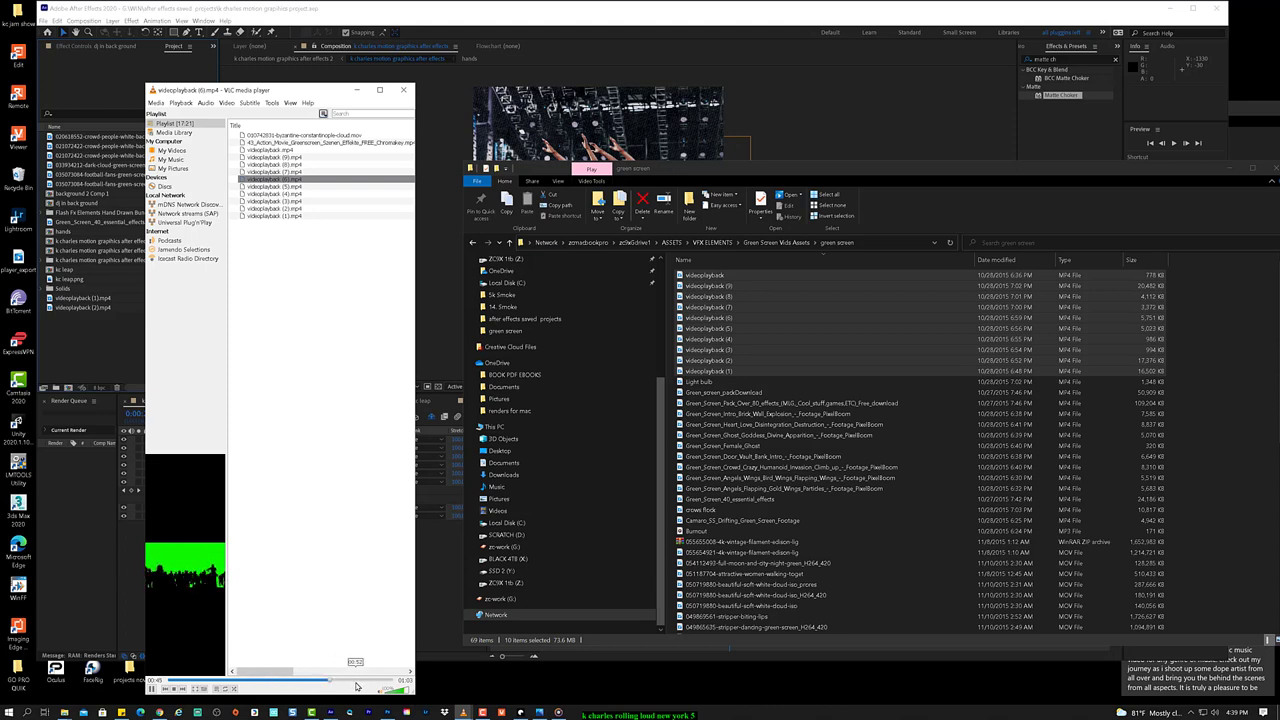
pyautogui.click(376, 686)
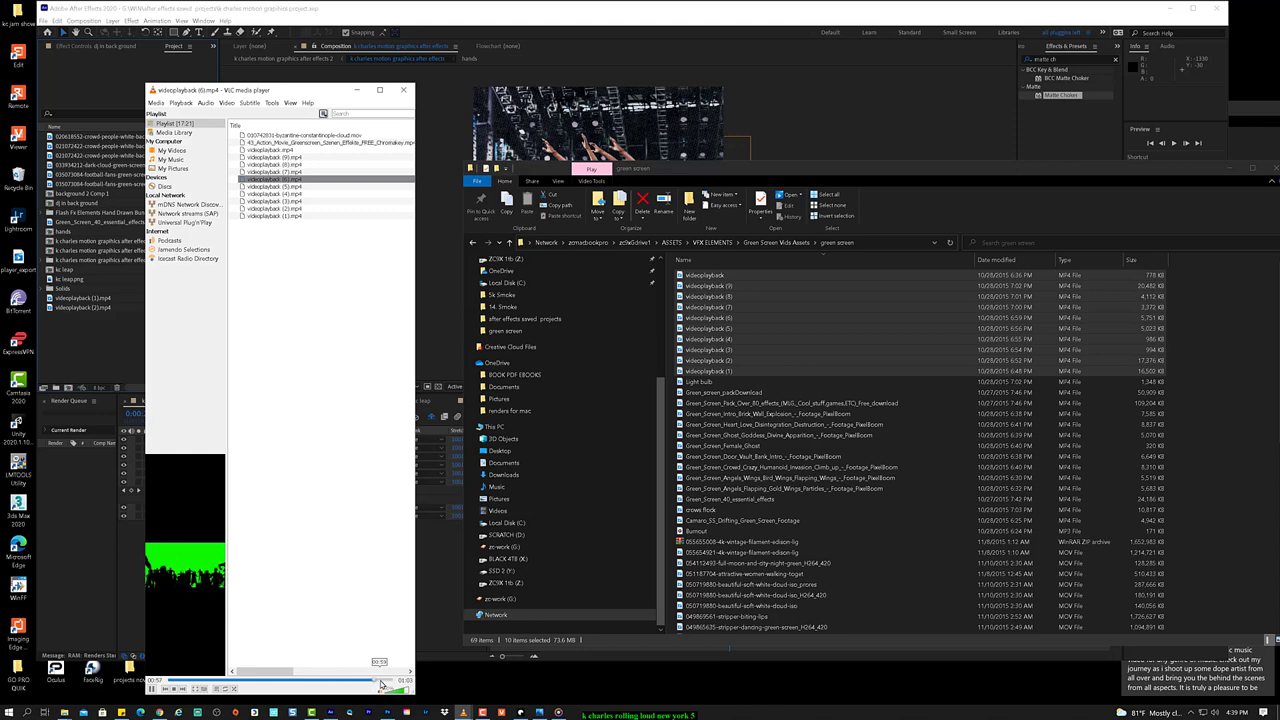
pyautogui.click(345, 684)
pyautogui.moveTo(345, 684); pyautogui.dragTo(287, 684)
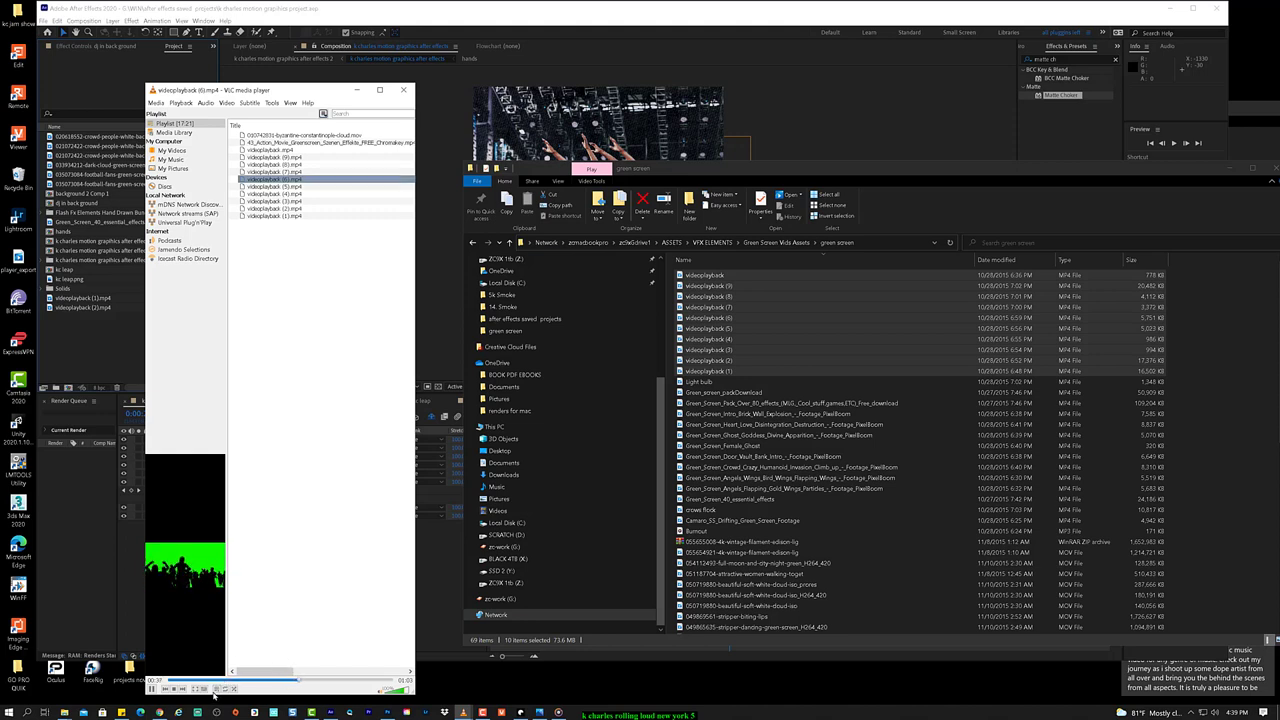
pyautogui.moveTo(224, 684); pyautogui.dragTo(210, 684)
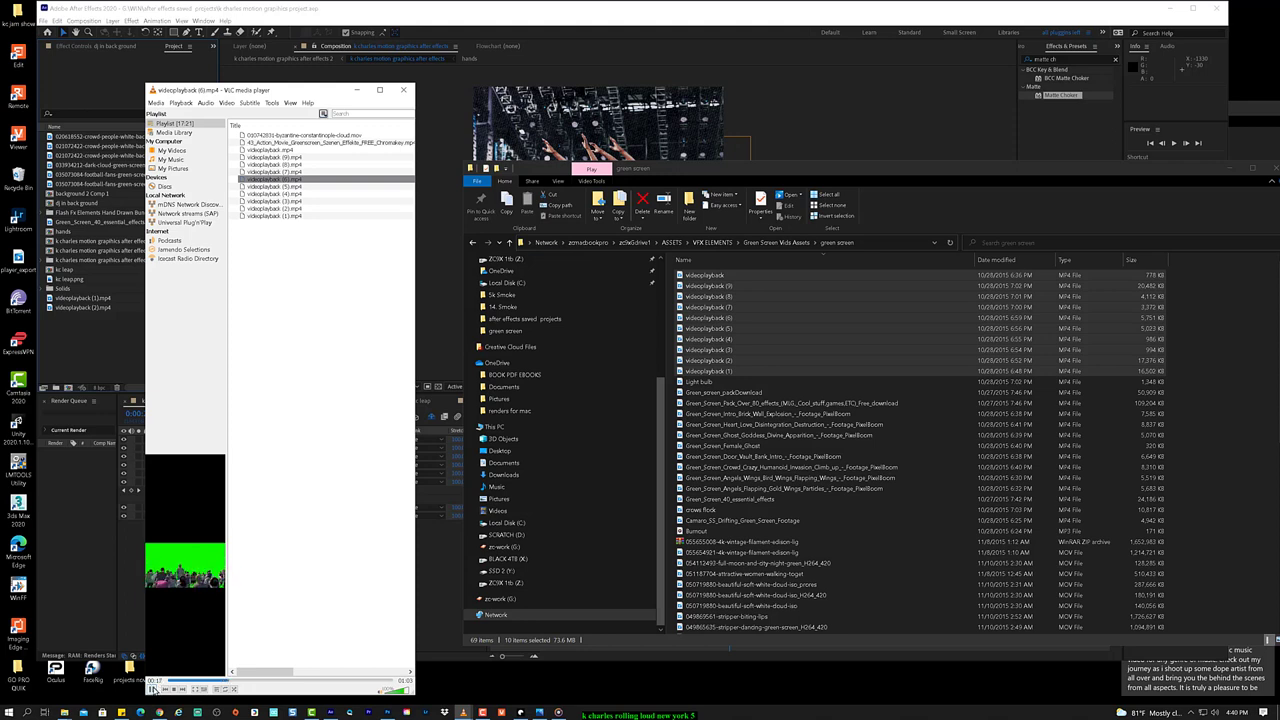
pyautogui.click(152, 688)
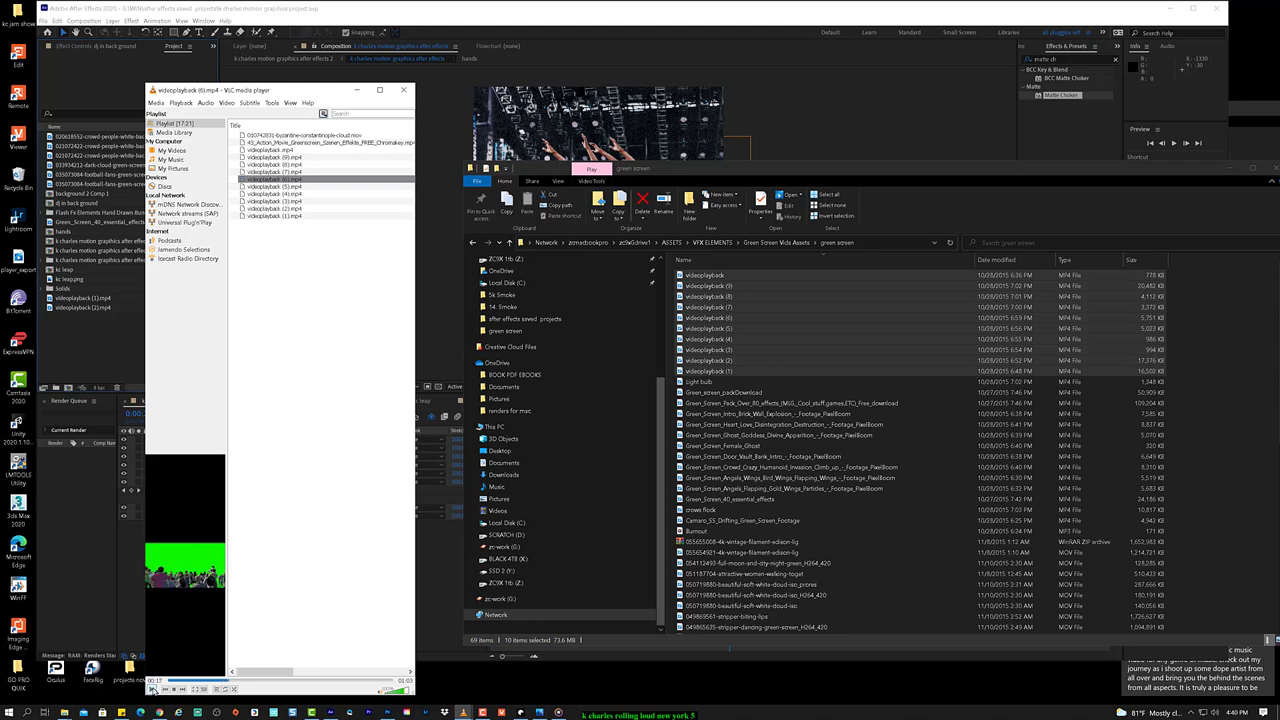
# Step: Reveal videoplayback (6).mp4 via Show Containing Folder and drag it into the After Effects Project panel
pyautogui.rightClick(282, 186)
pyautogui.click(272, 185)
pyautogui.rightClick(267, 186)
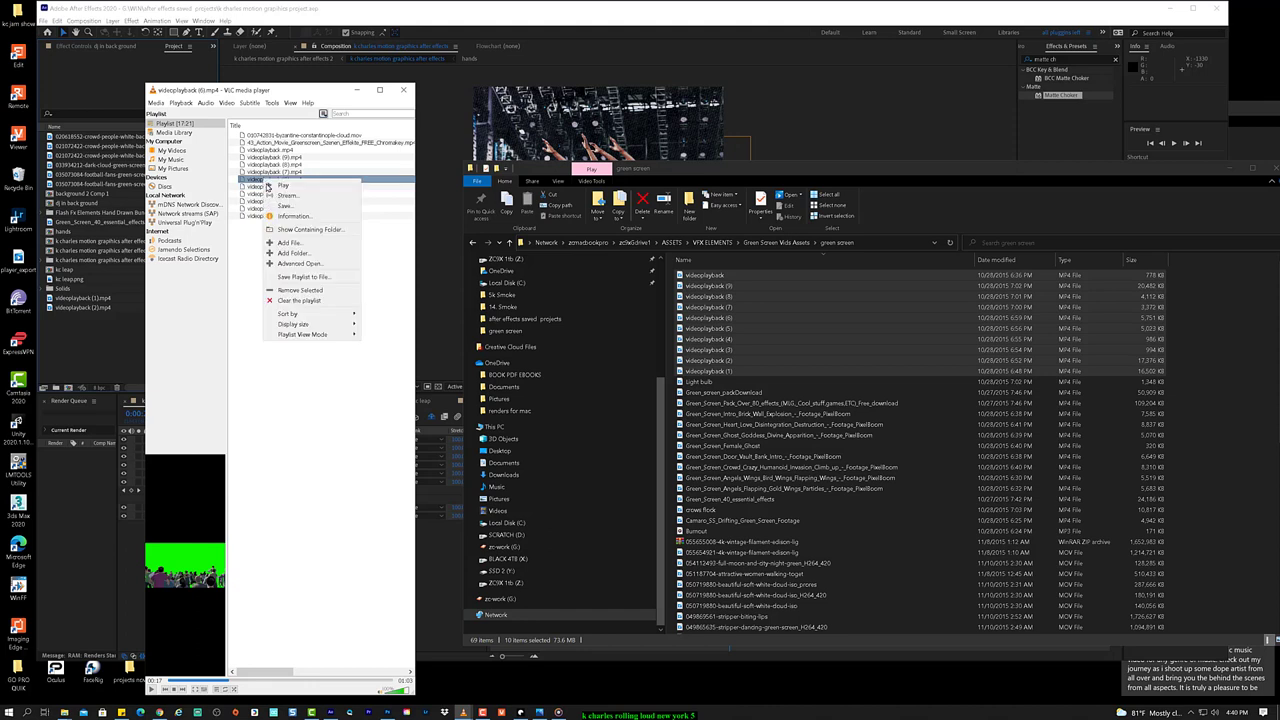
pyautogui.click(345, 231)
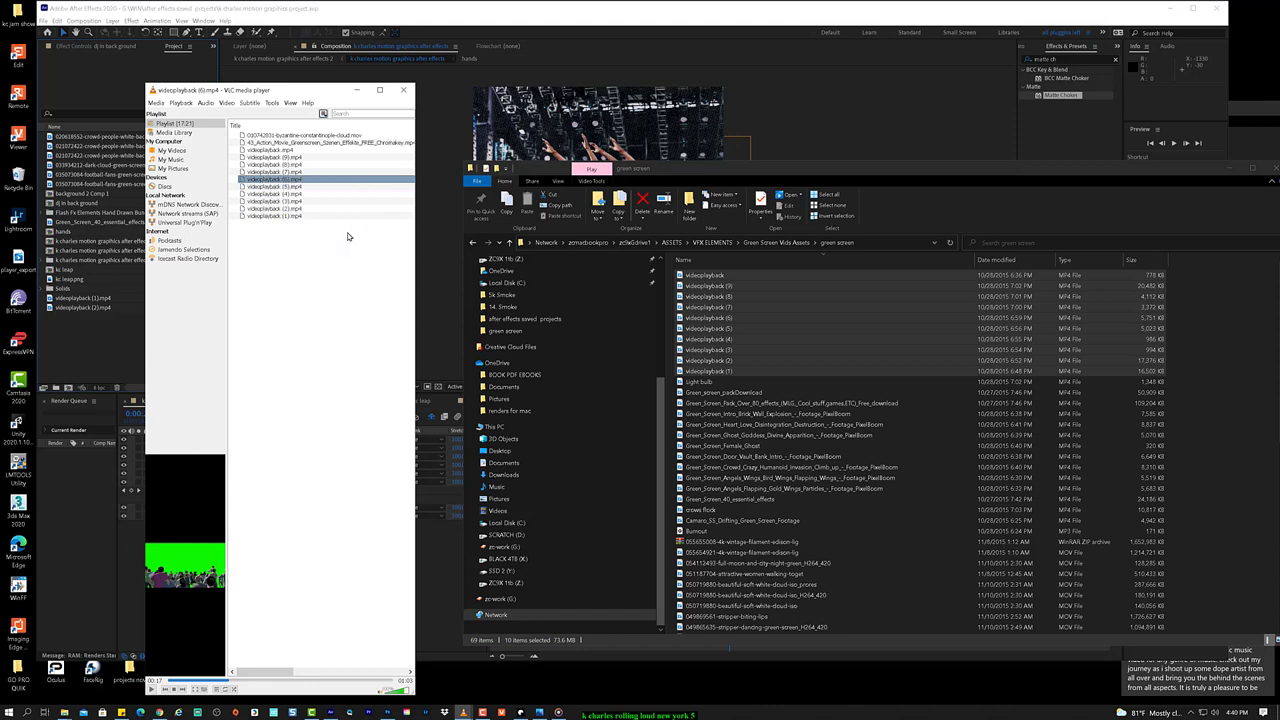
pyautogui.click(775, 319)
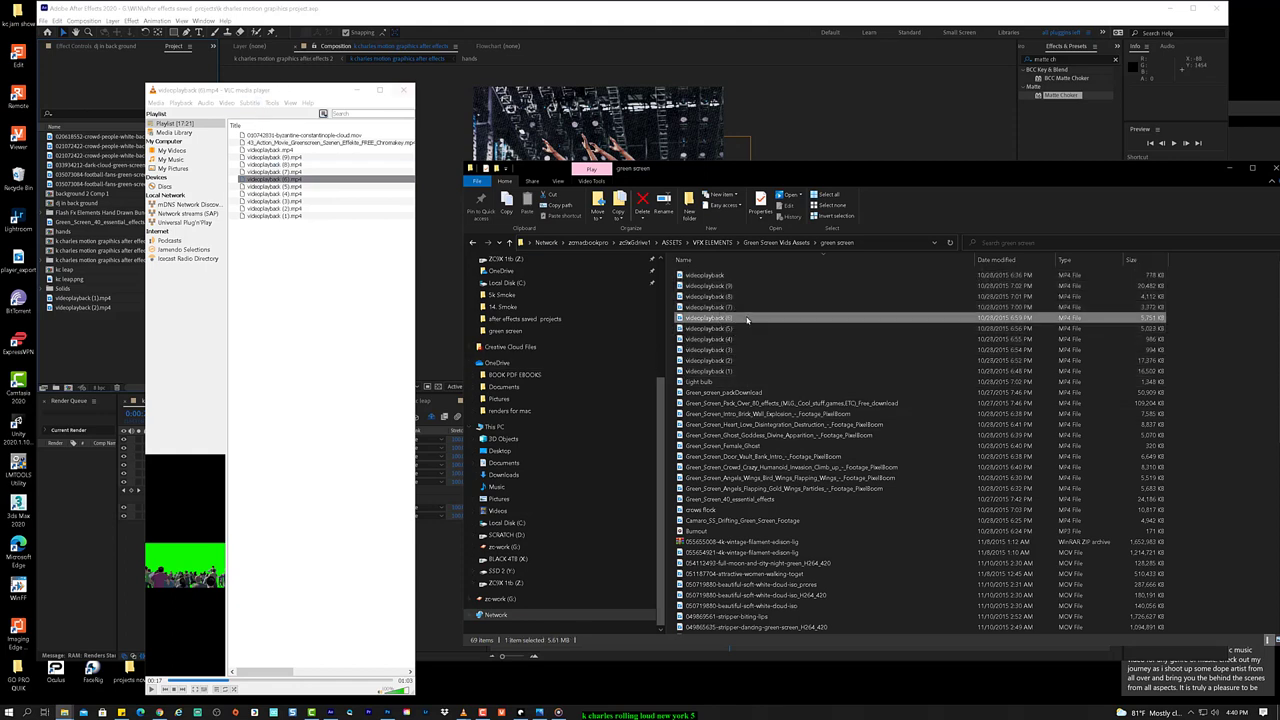
pyautogui.moveTo(538, 329); pyautogui.dragTo(86, 338)
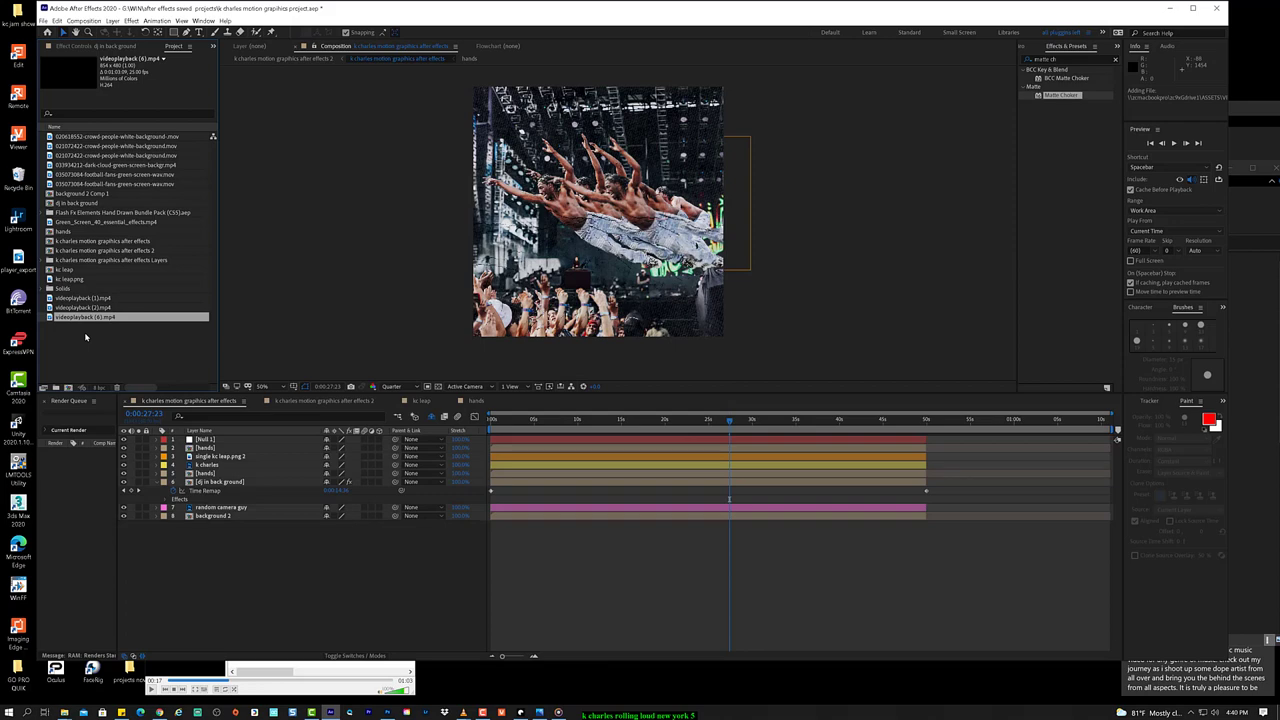
# Step: Close the VLC player and open the screen recorder controls from the hidden system tray icons
pyautogui.click(247, 690)
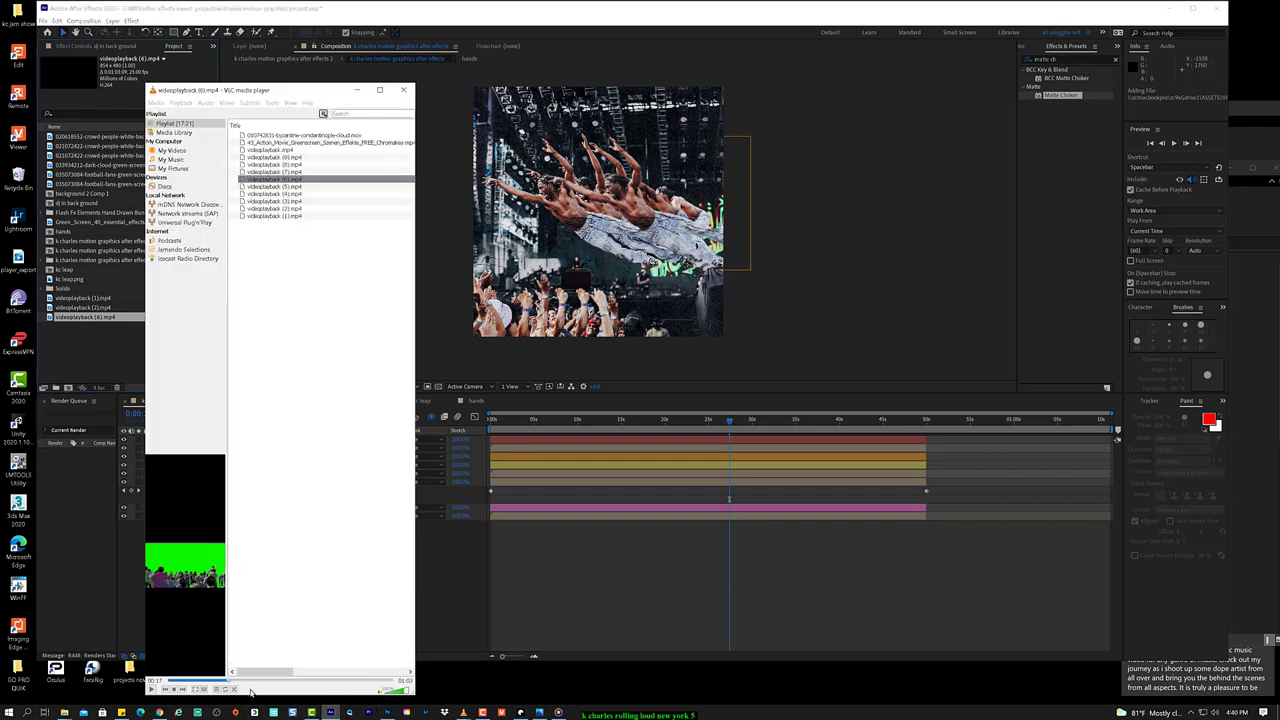
pyautogui.click(396, 93)
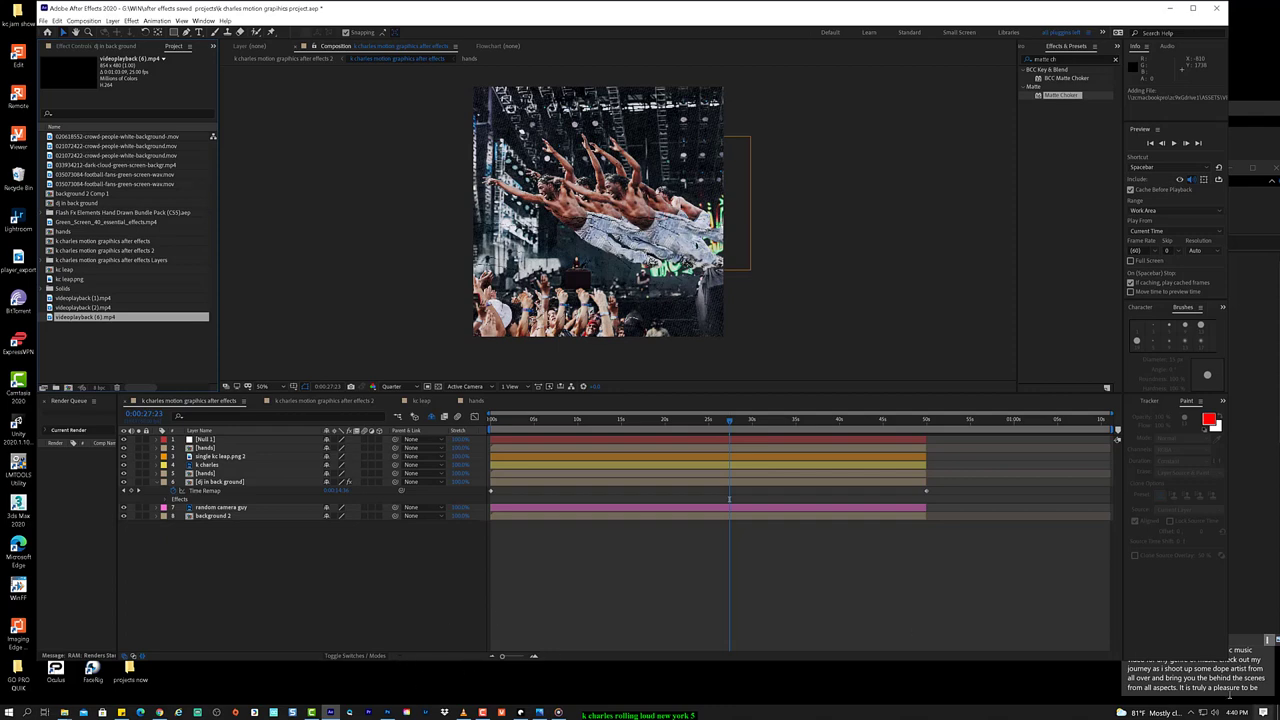
pyautogui.click(1126, 659)
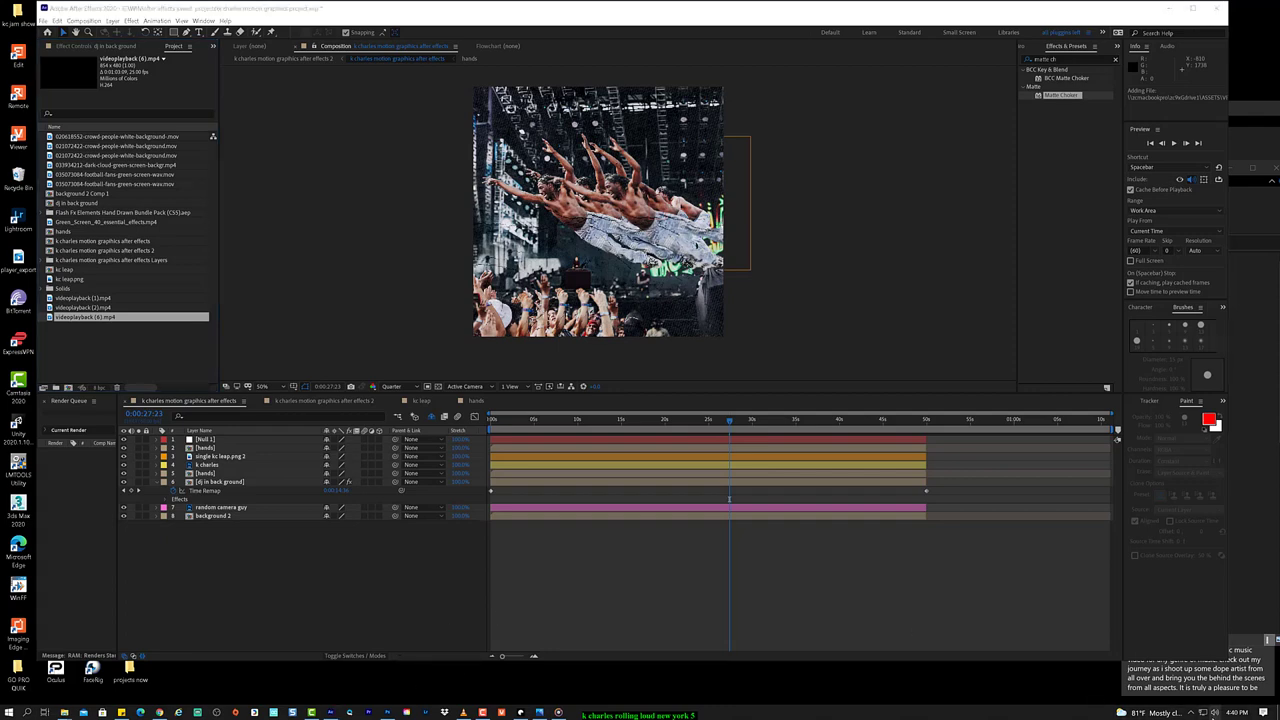
pyautogui.click(1189, 712)
pyautogui.click(482, 712)
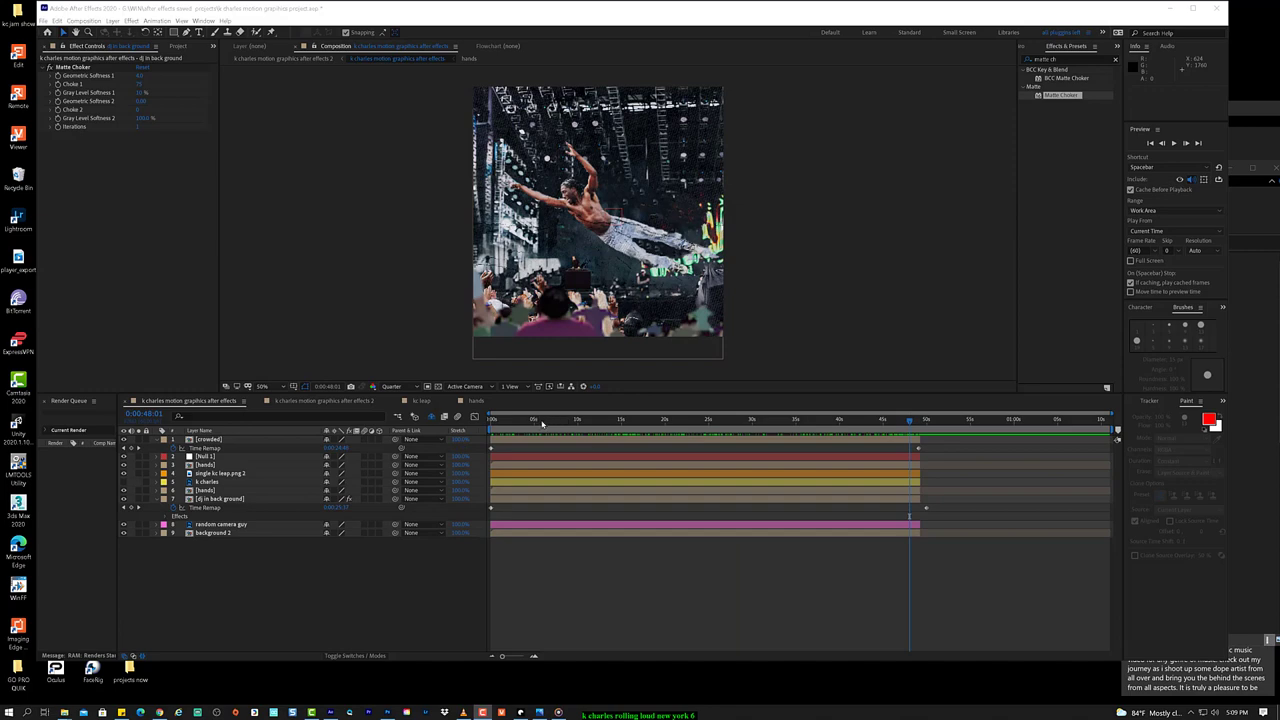
# Step: Scrub the composite from its start to review the crowd silhouettes, then open the crowded precomp
pyautogui.click(506, 421)
pyautogui.moveTo(510, 432); pyautogui.dragTo(659, 445)
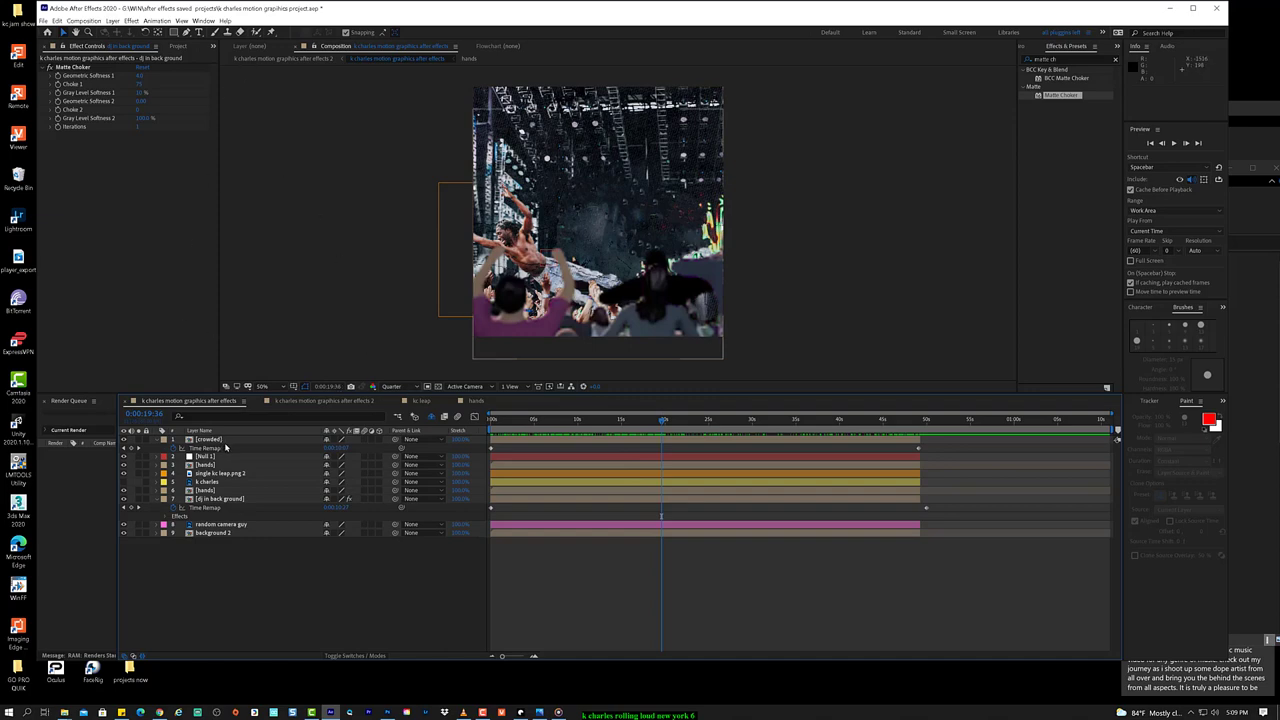
pyautogui.doubleClick(237, 440)
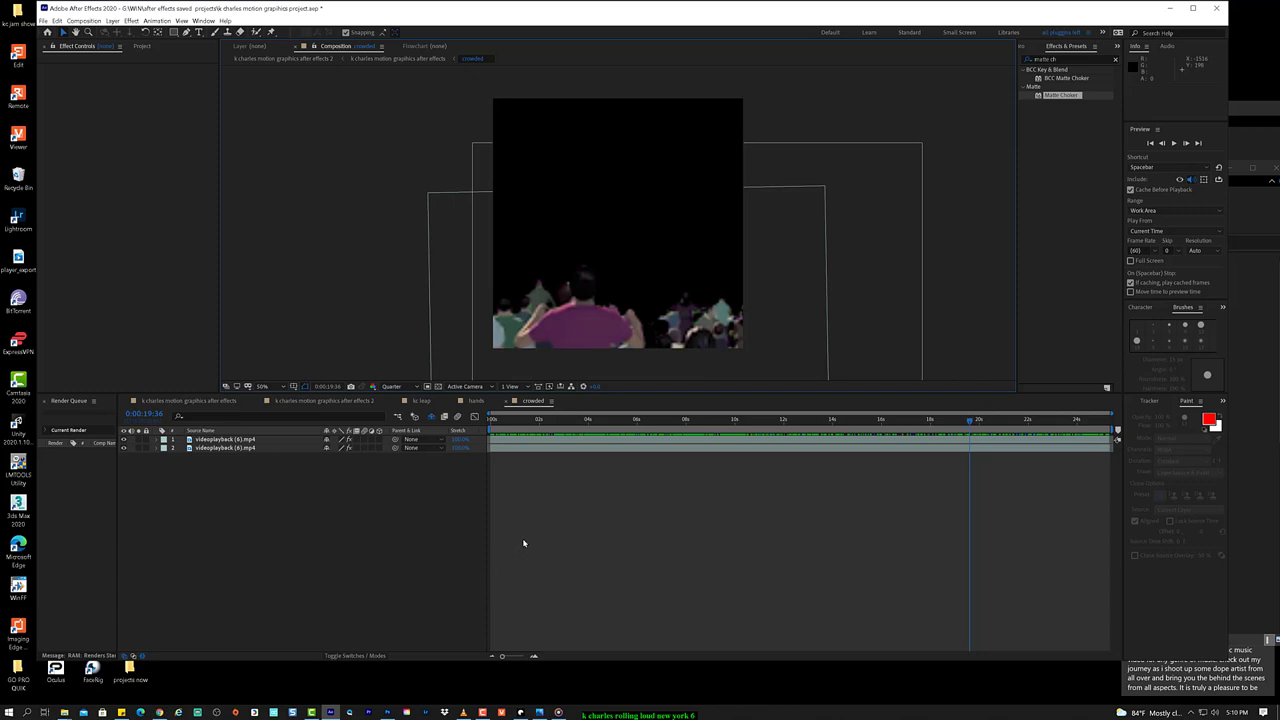
# Step: Cancel a stray solid layer and add Adjustment Layer 1 above the two keyed crowd layers
pyautogui.rightClick(312, 525)
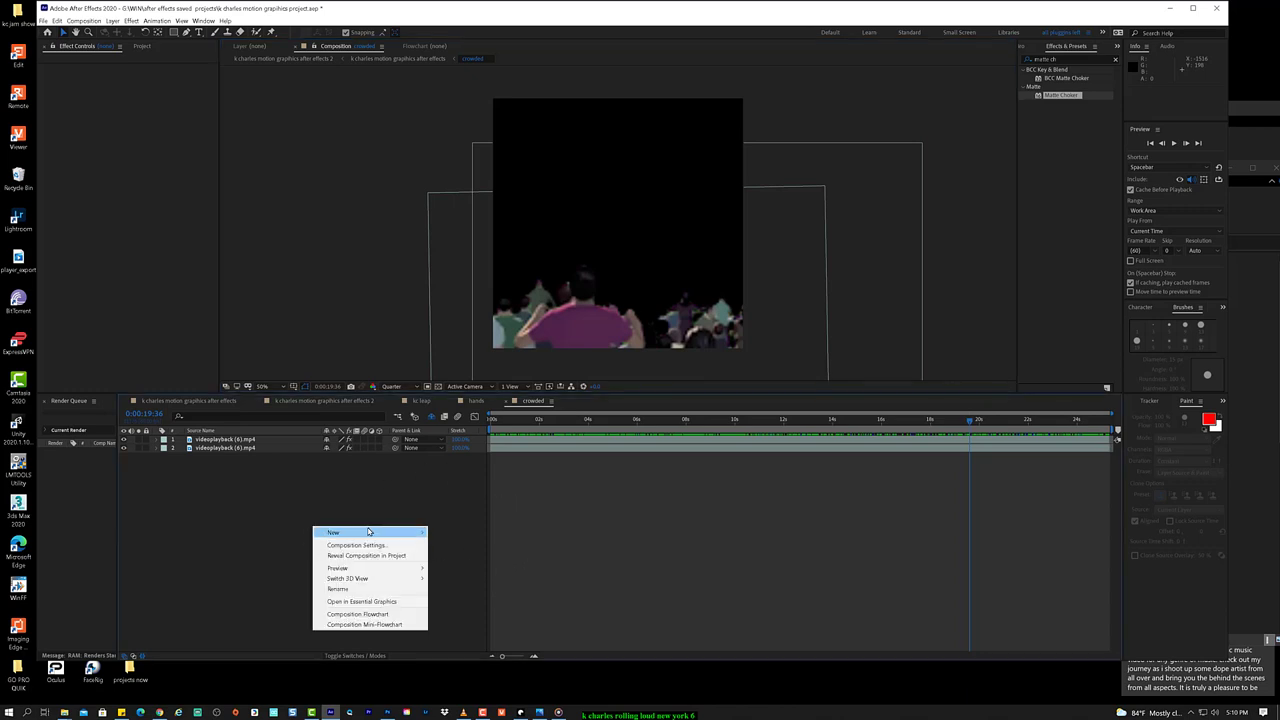
pyautogui.moveTo(370, 532)
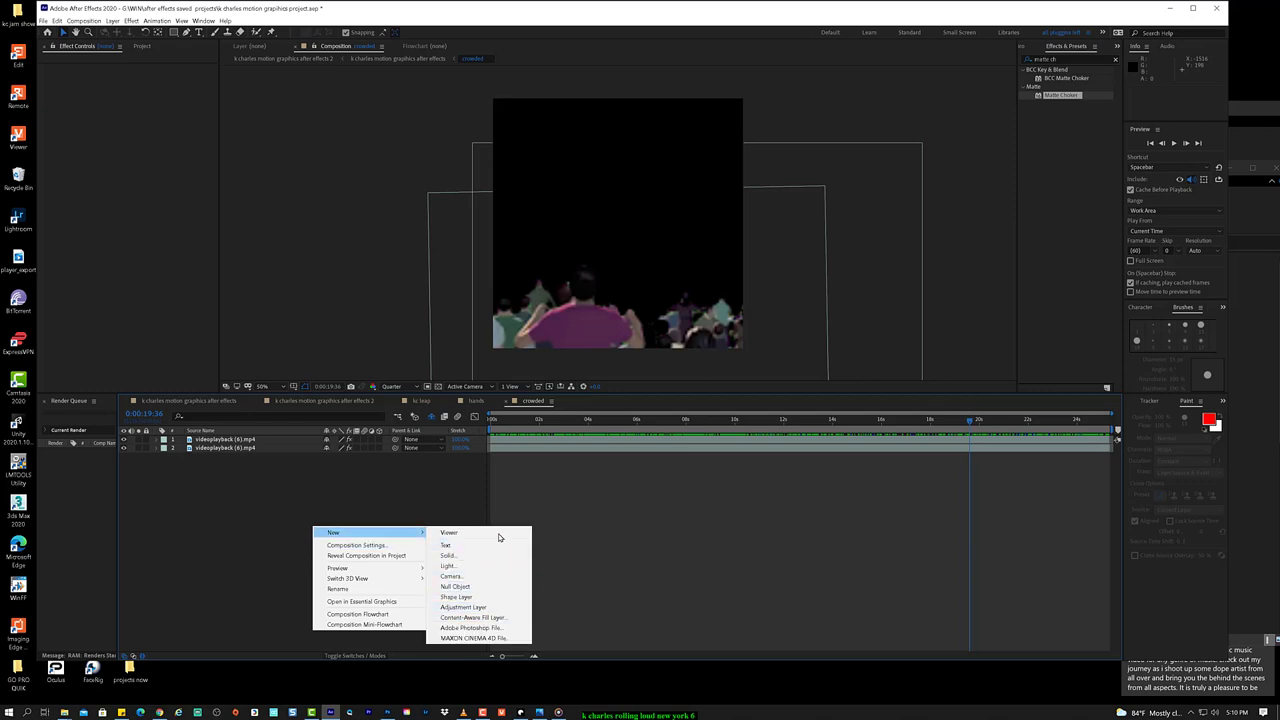
pyautogui.click(466, 498)
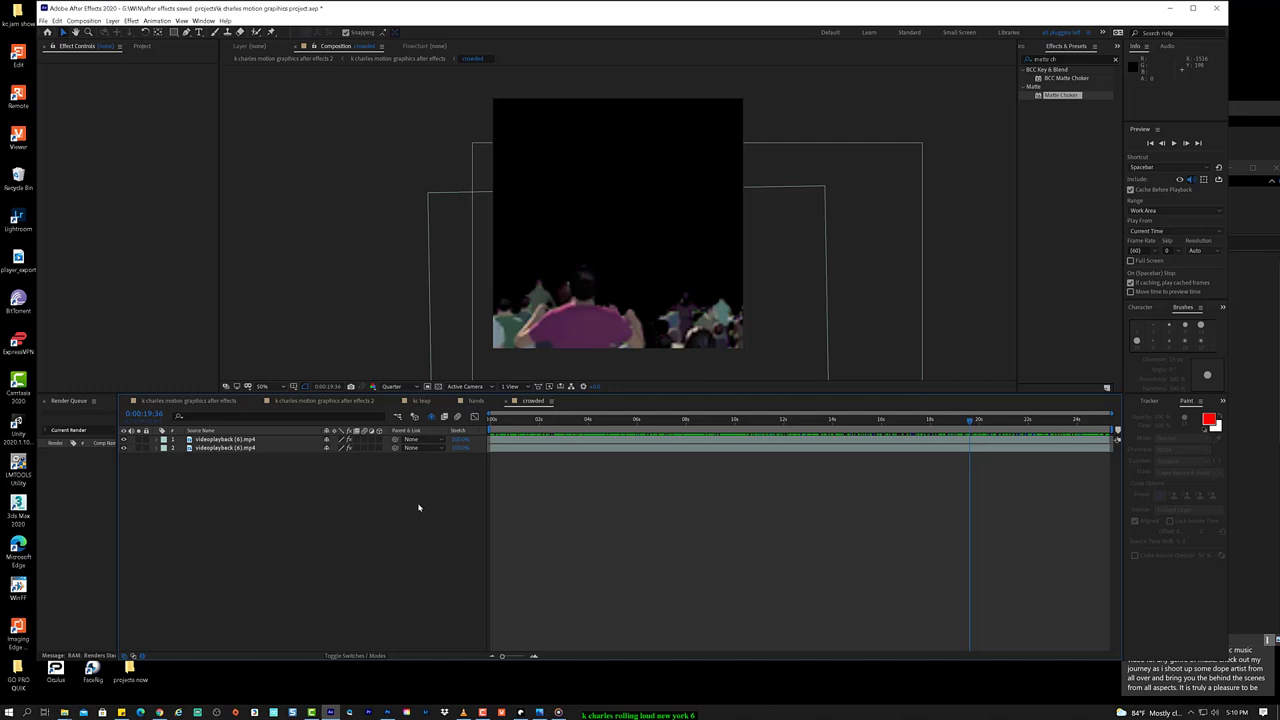
pyautogui.hotkey('ctrl', 'y')
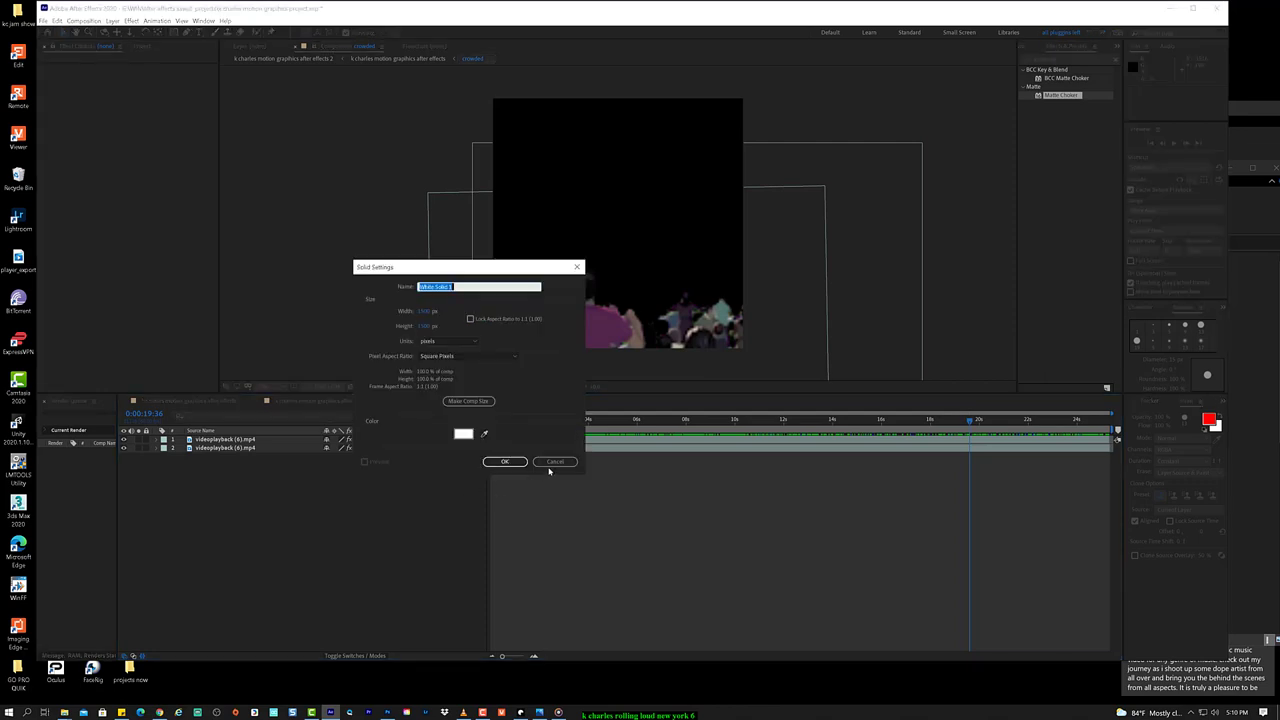
pyautogui.click(553, 463)
pyautogui.rightClick(251, 550)
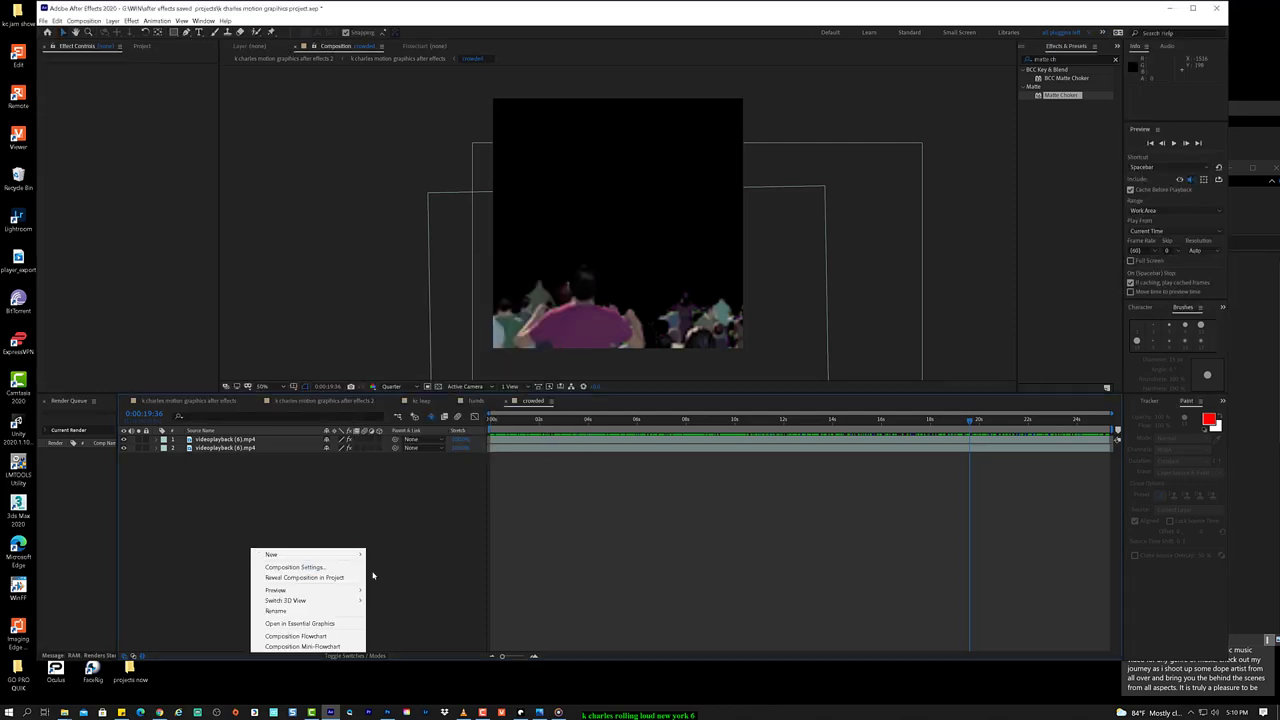
pyautogui.moveTo(343, 557)
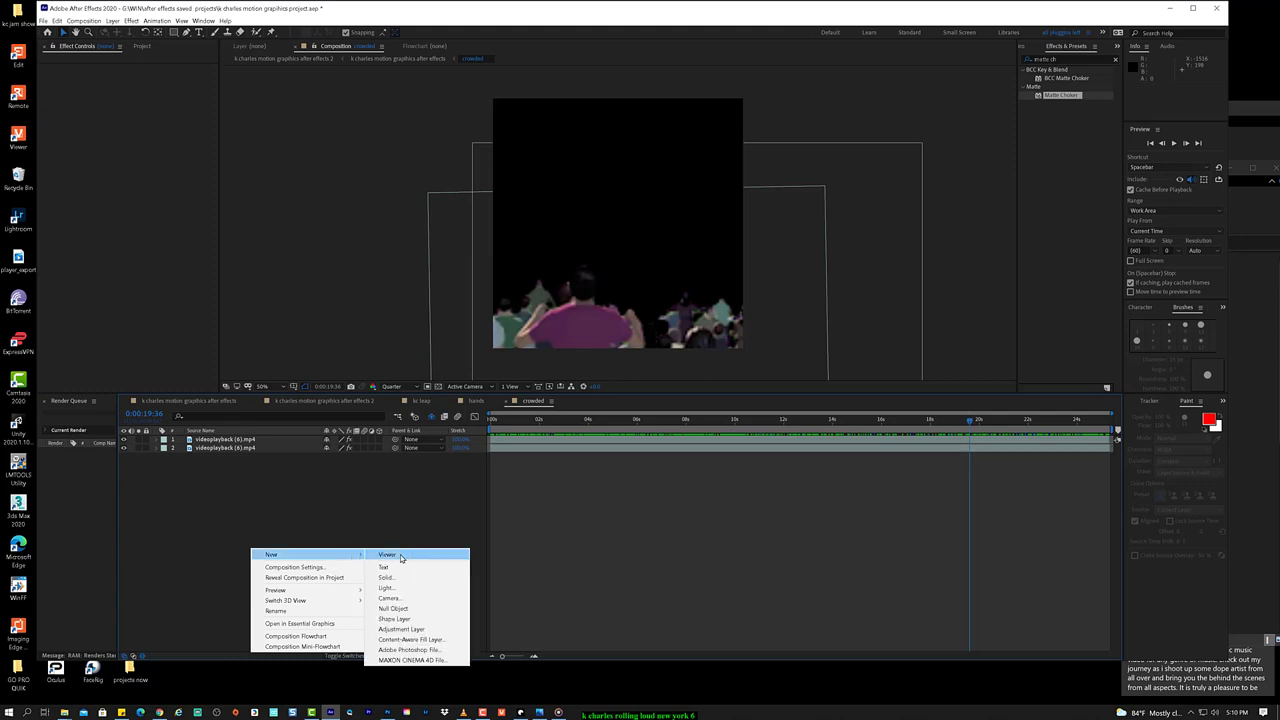
pyautogui.click(401, 629)
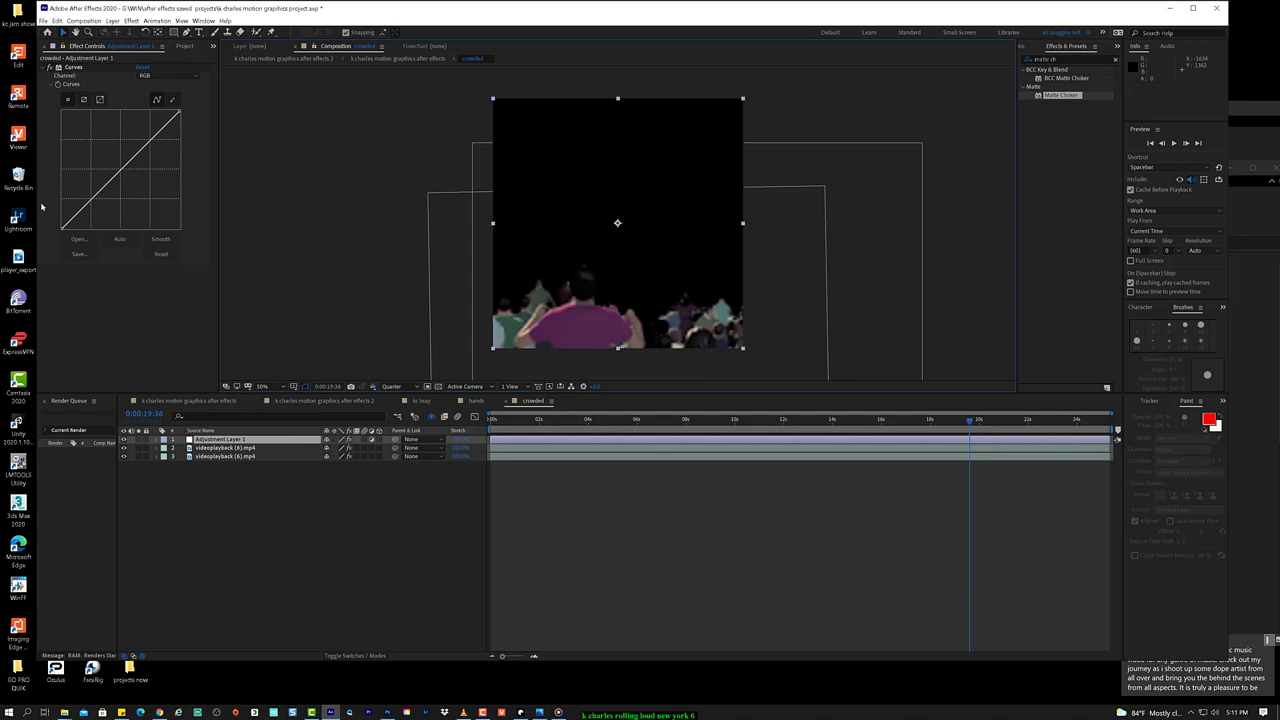
# Step: Give Adjustment Layer 1 Lumetri Color and an Apply Color LUT loaded with For Freedom.cube
pyautogui.hotkey('ctrl', 'v')
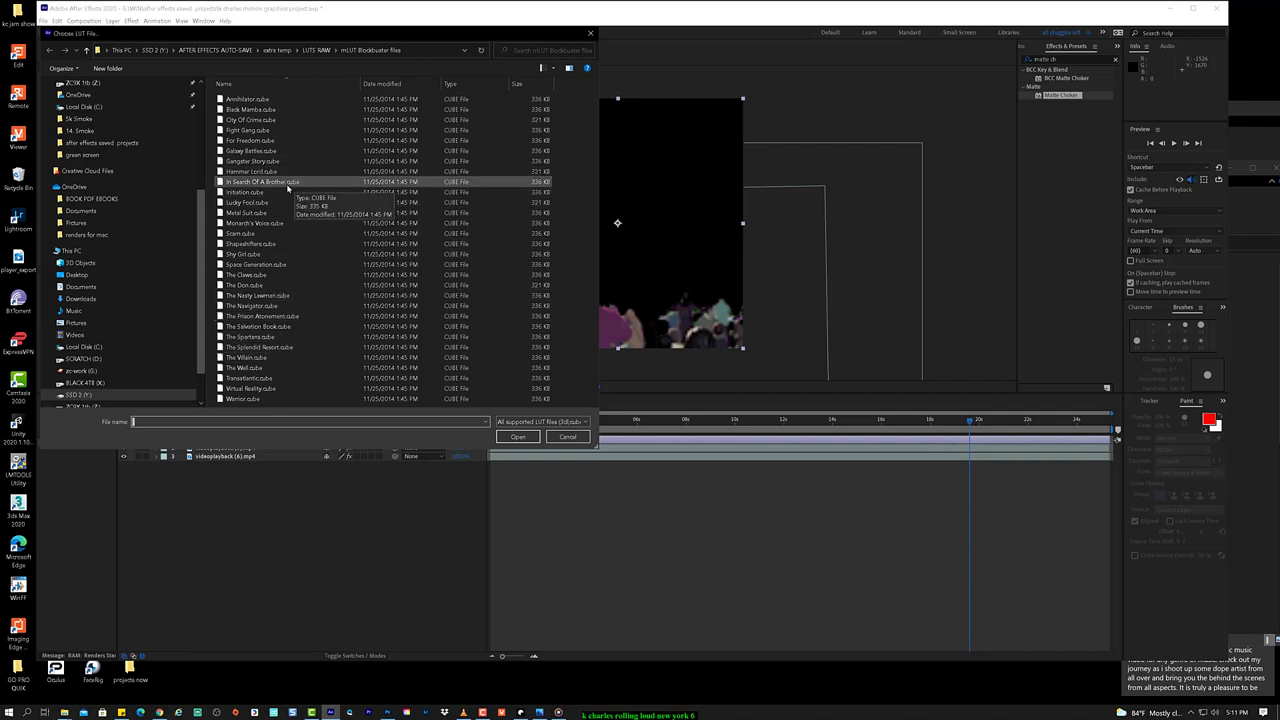
pyautogui.click(317, 140)
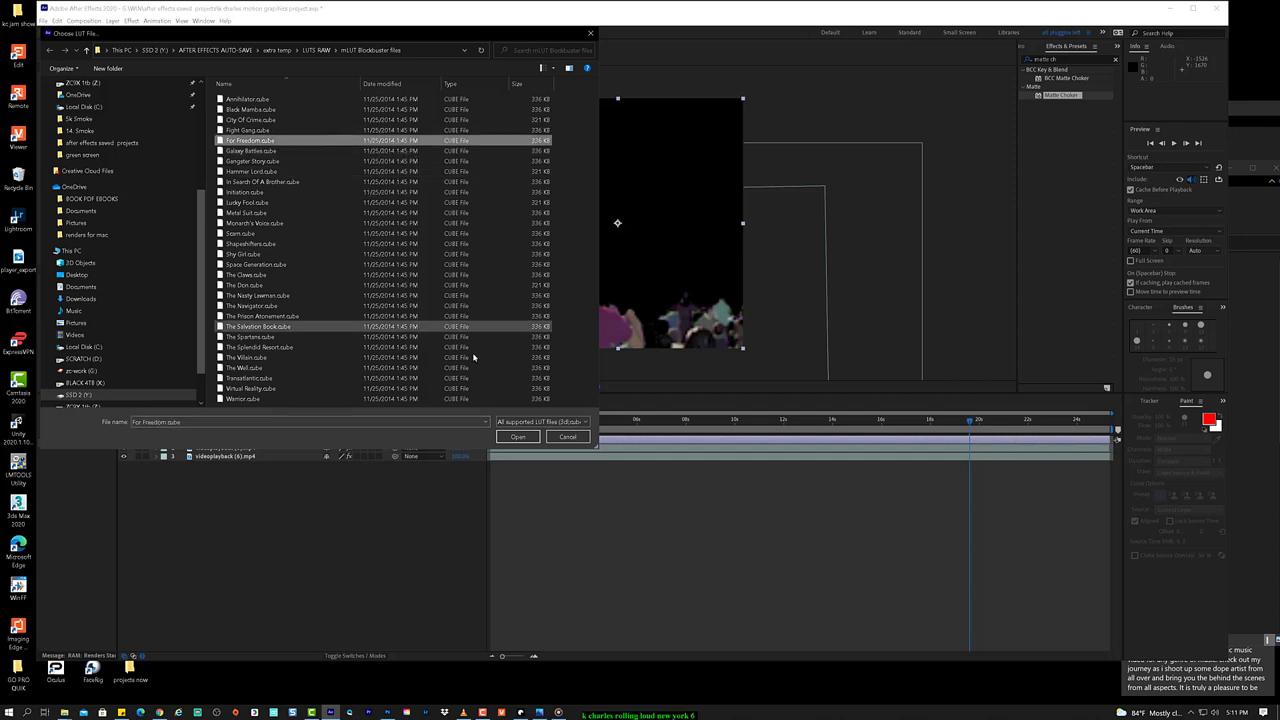
pyautogui.click(527, 437)
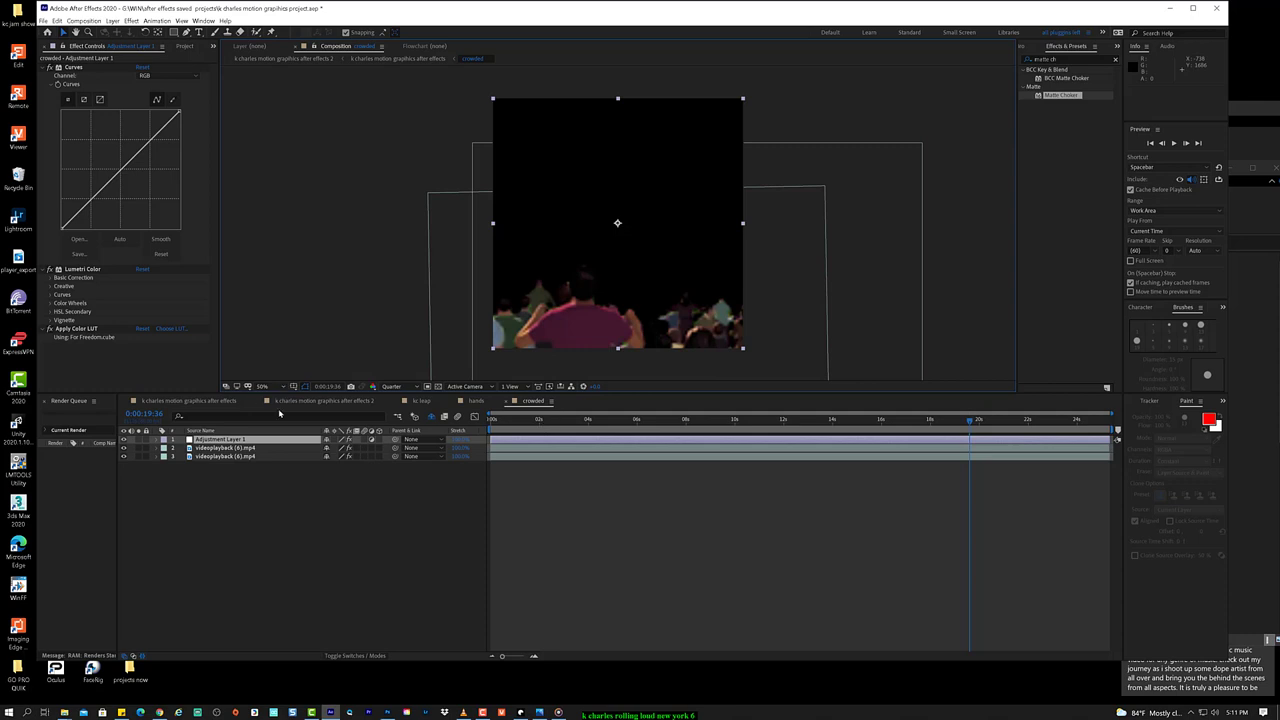
# Step: Preview the main k charles comp and comp 2, then return to the crowded comp
pyautogui.click(224, 401)
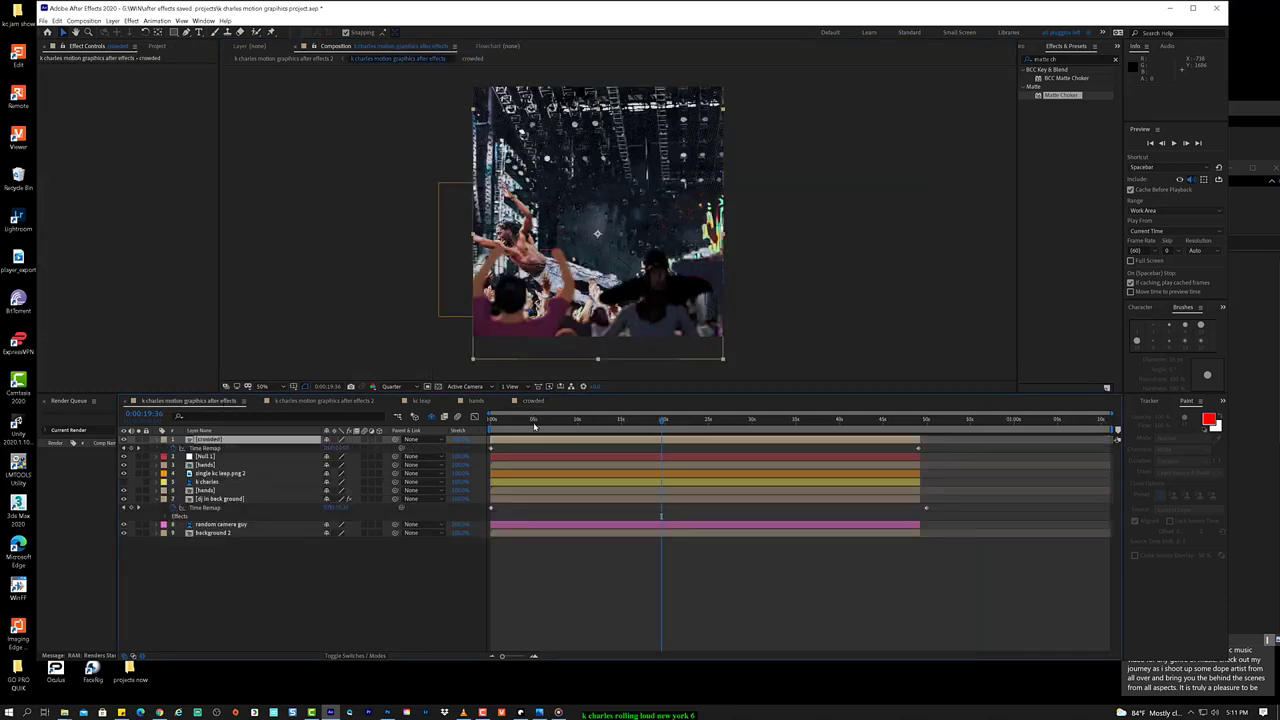
pyautogui.moveTo(528, 420); pyautogui.dragTo(571, 426)
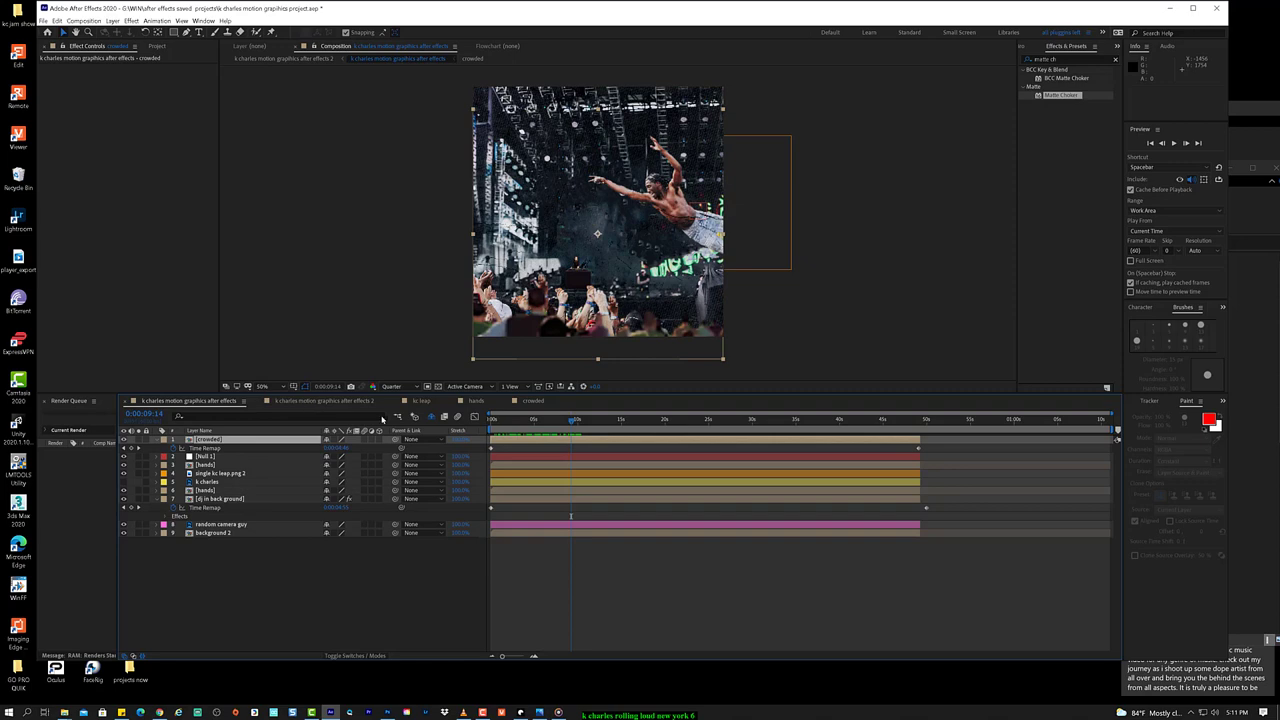
pyautogui.click(346, 401)
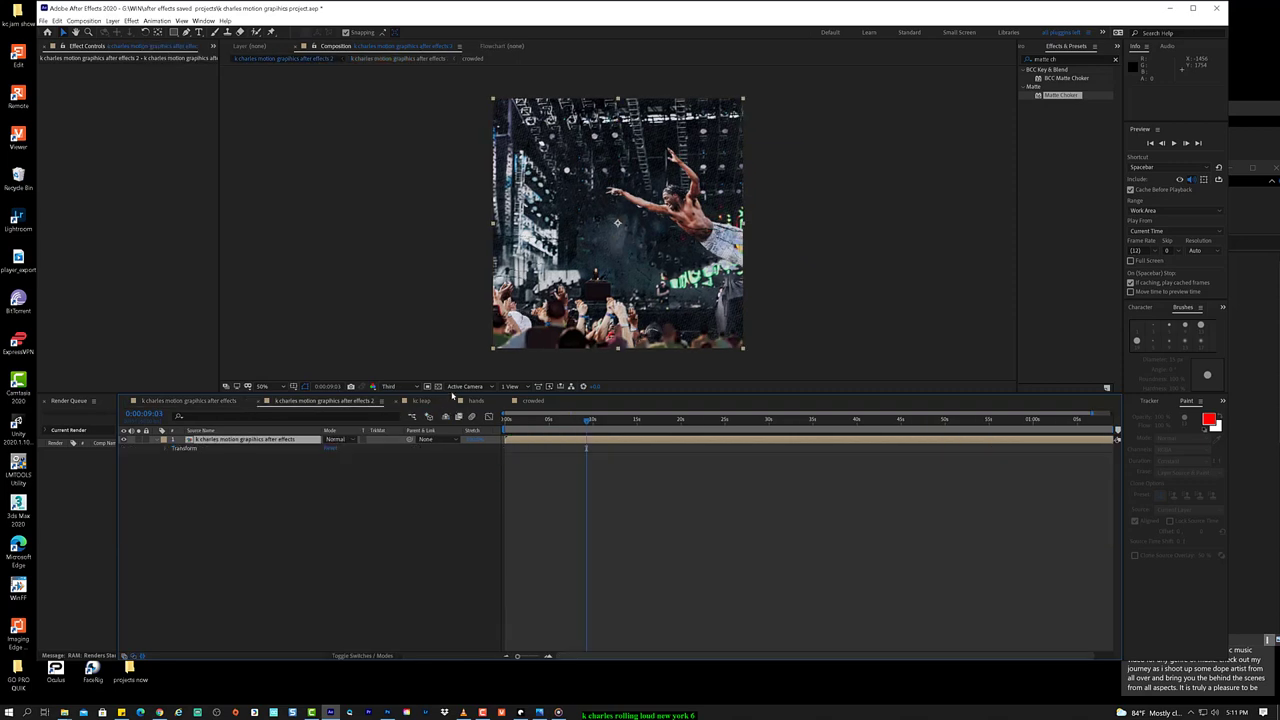
pyautogui.click(529, 402)
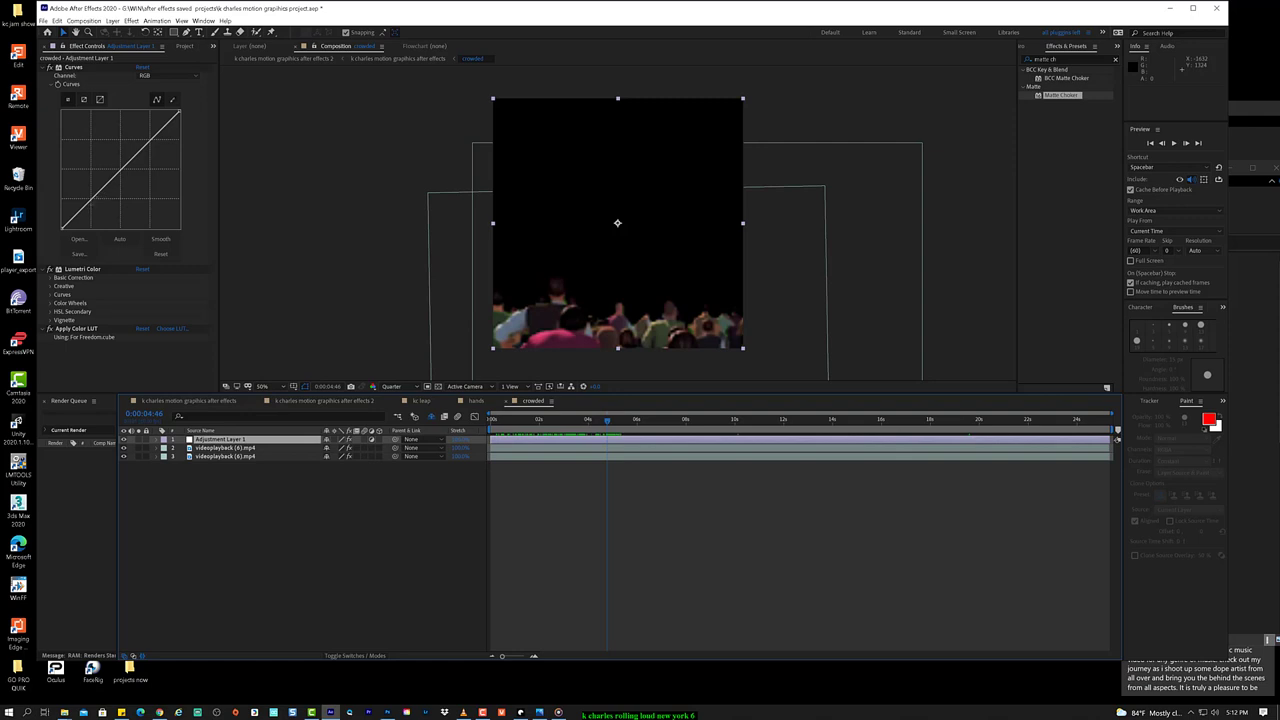
# Step: Ease the adjustment layer's Curves into a gentle S-curve, undoing the rough edits
pyautogui.click(116, 181)
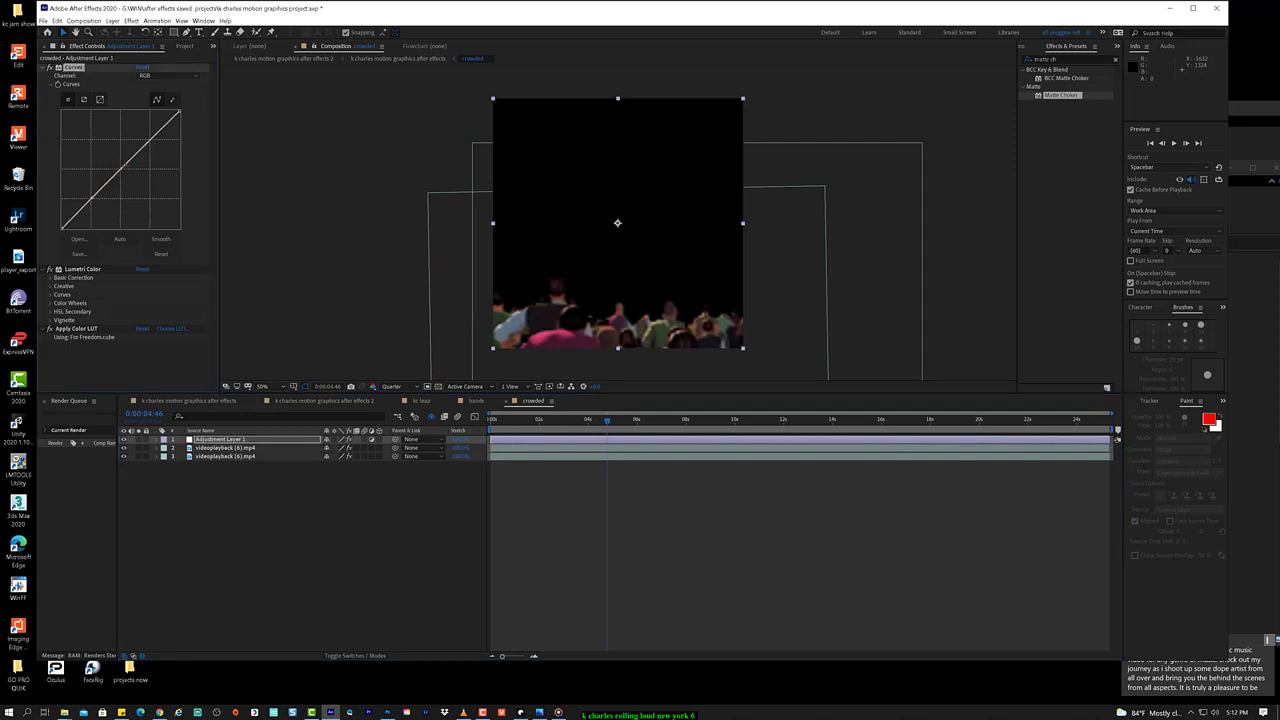
pyautogui.moveTo(126, 162); pyautogui.dragTo(90, 208)
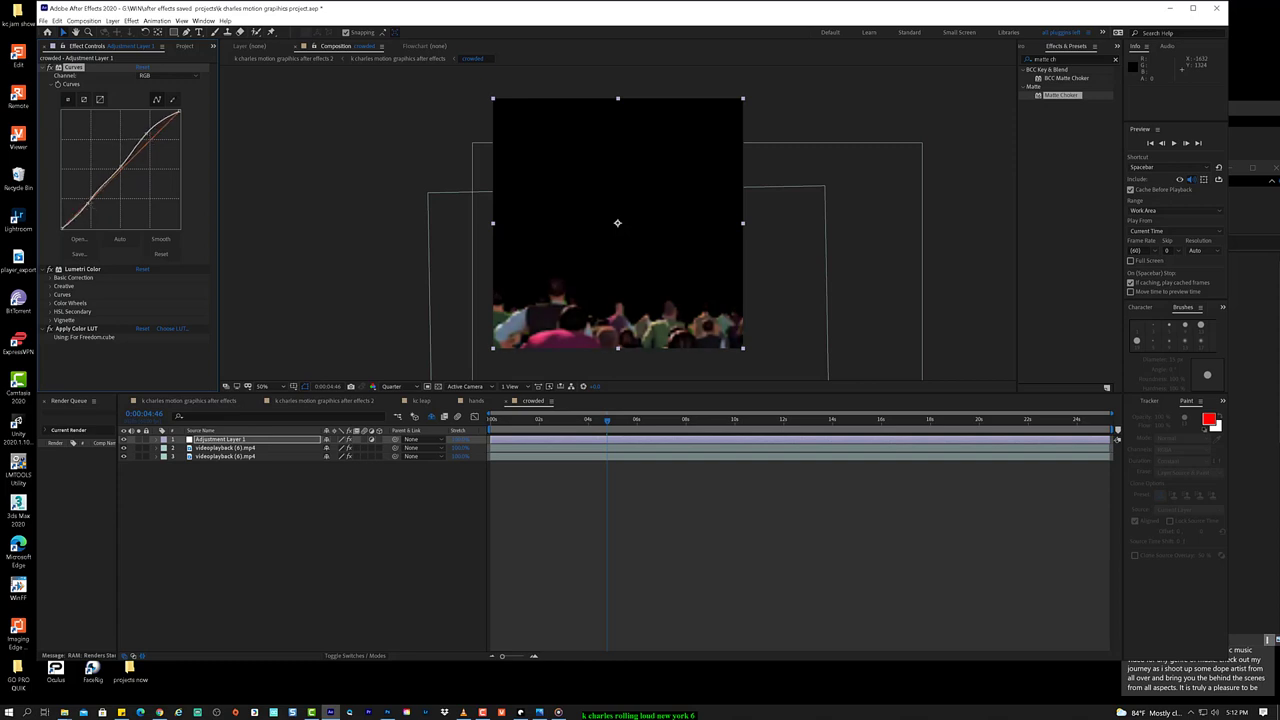
pyautogui.moveTo(152, 128); pyautogui.dragTo(148, 138)
pyautogui.hotkey('ctrl', 'z')
pyautogui.hotkey('ctrl', 'z')
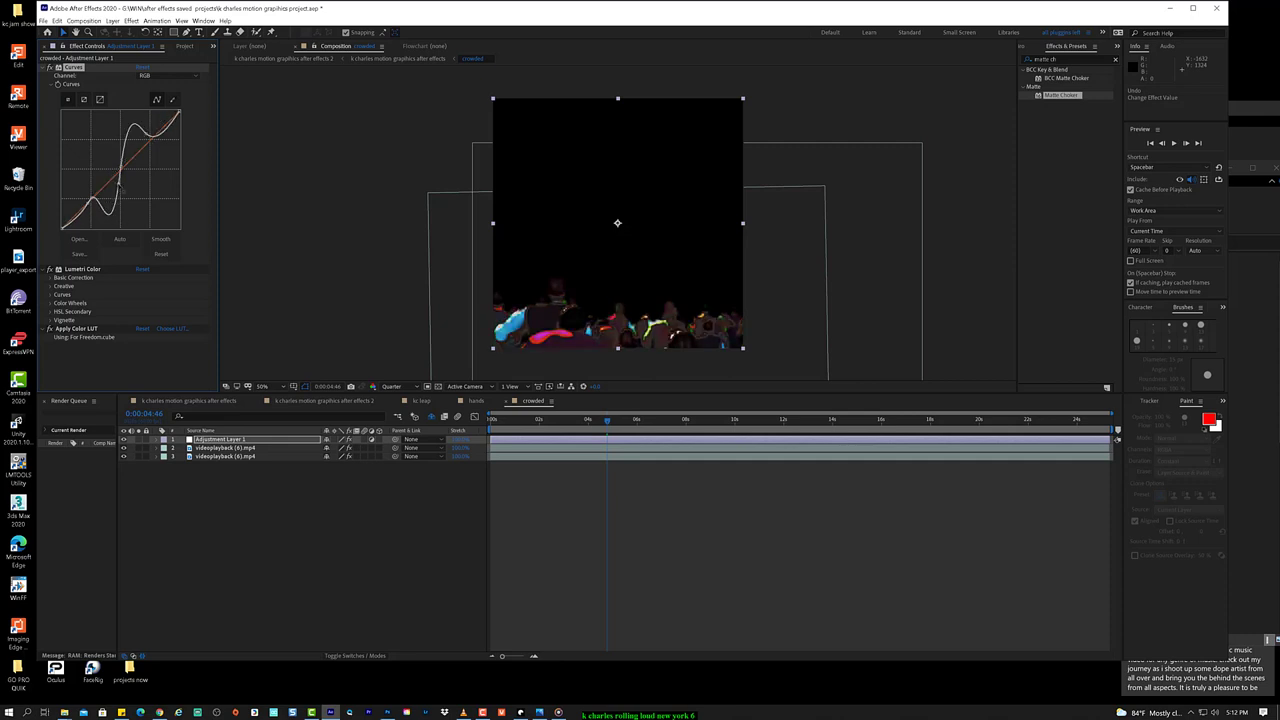
pyautogui.hotkey('ctrl', 'z')
pyautogui.hotkey('ctrl', 'z')
pyautogui.hotkey('ctrl', 'z')
pyautogui.hotkey('ctrl', 'z')
pyautogui.hotkey('ctrl', 'z')
pyautogui.hotkey('ctrl', 'z')
pyautogui.hotkey('ctrl', 'z')
pyautogui.hotkey('ctrl', 'z')
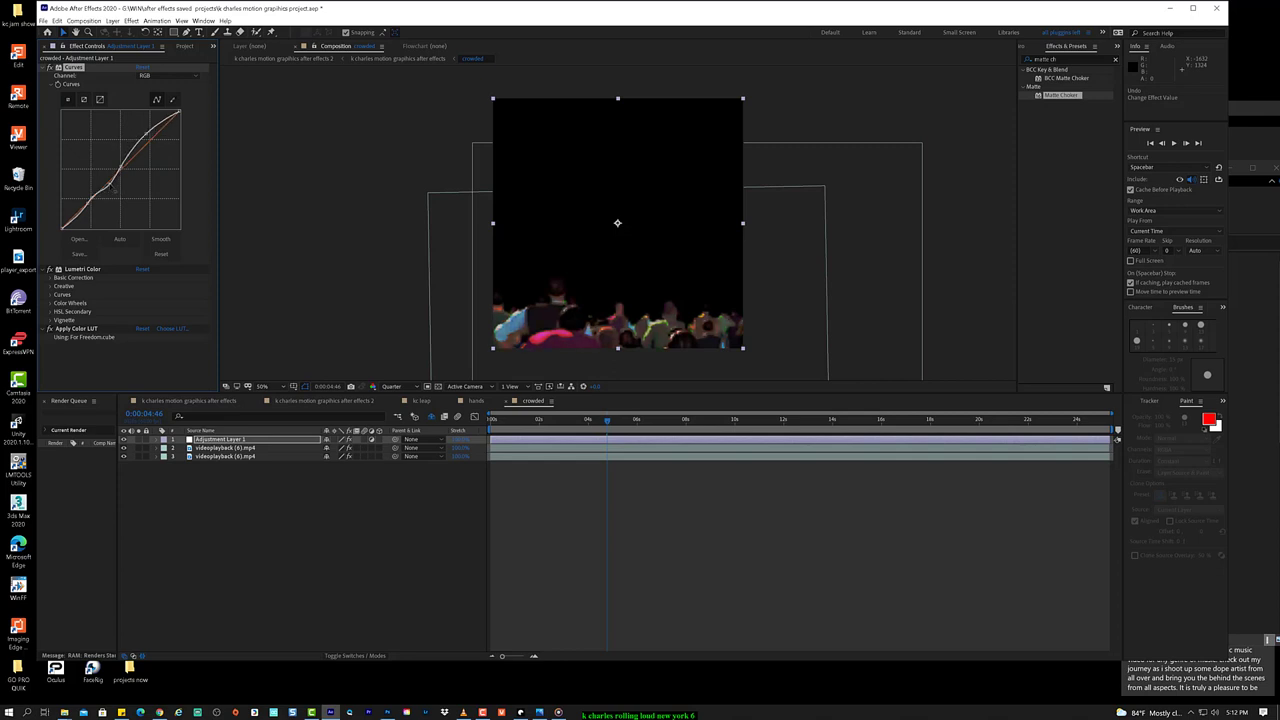
pyautogui.hotkey('ctrl', 'z')
pyautogui.hotkey('ctrl', 'z')
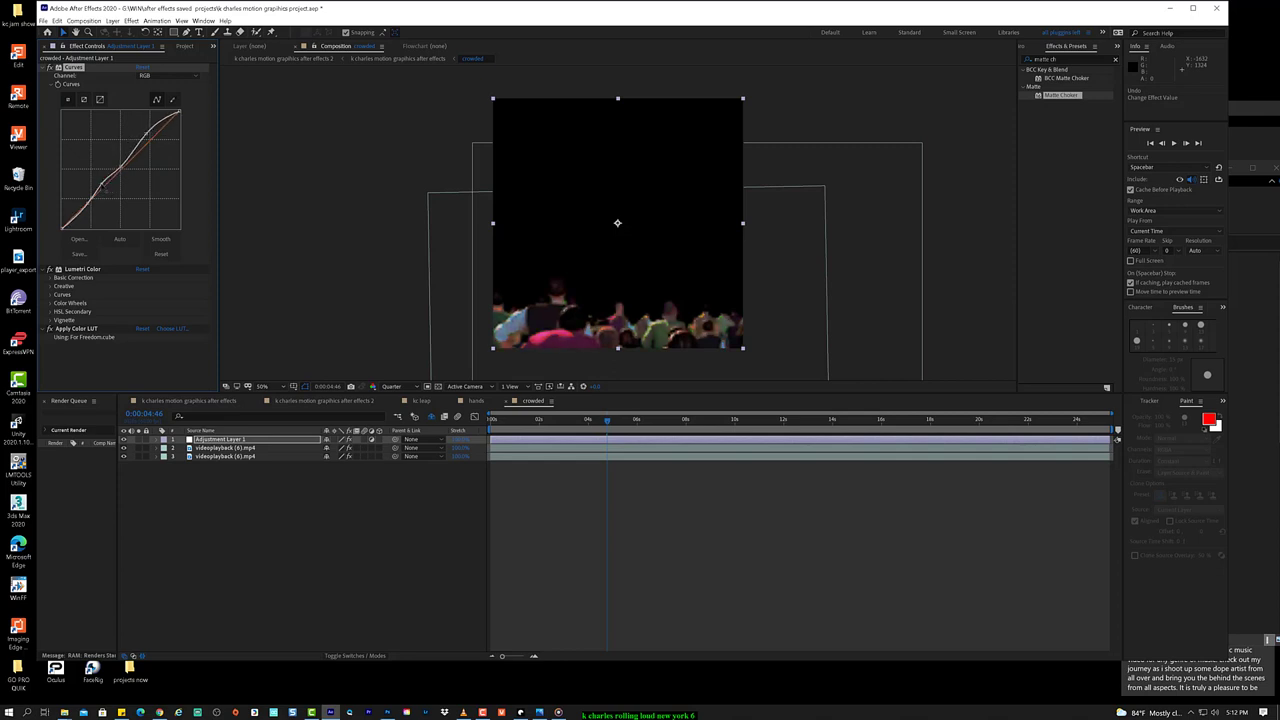
pyautogui.hotkey('ctrl', 'z')
pyautogui.moveTo(592, 420); pyautogui.dragTo(559, 420)
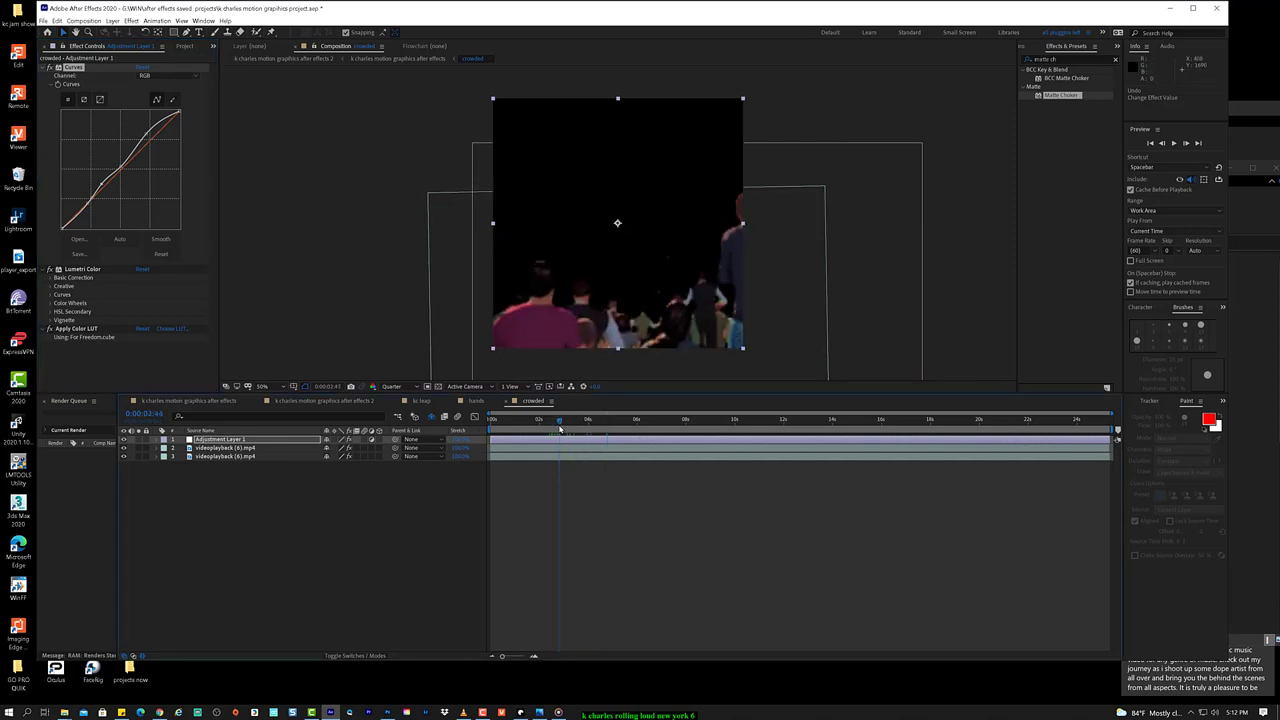
pyautogui.click(190, 401)
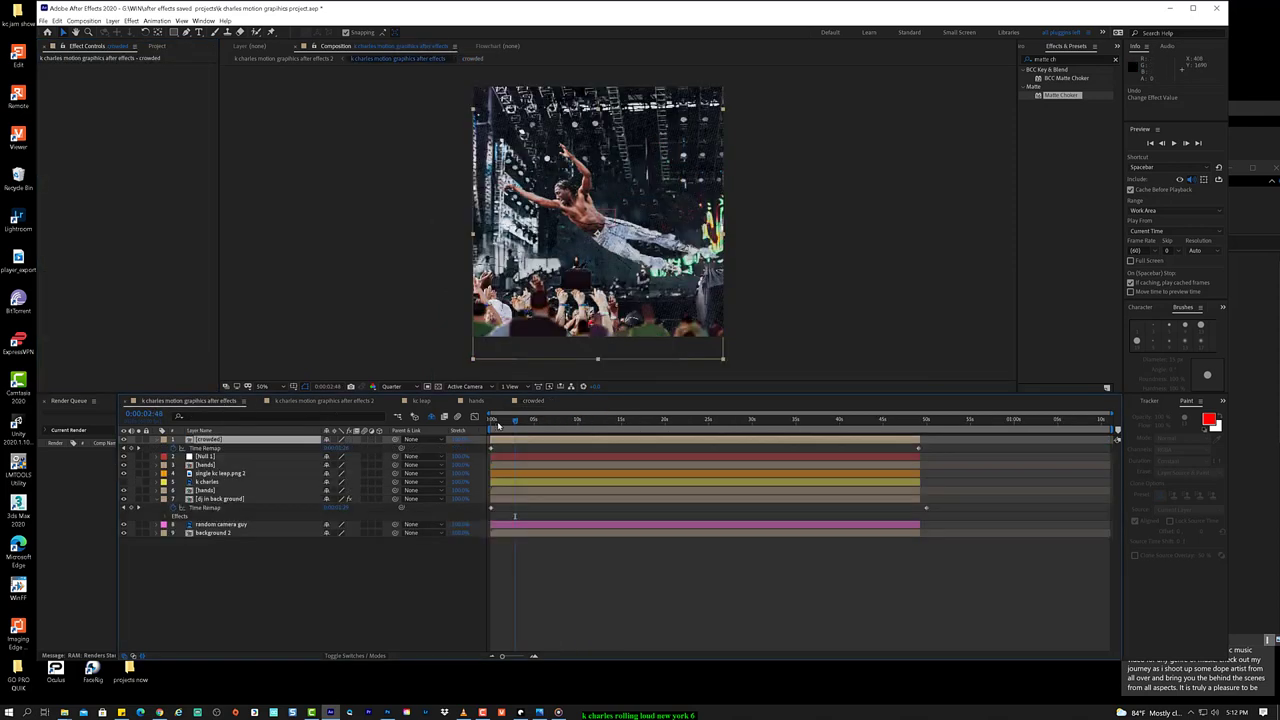
# Step: Reset the crowded comp adjustment layer's Curves to a straight line and deselect it
pyautogui.click(506, 421)
pyautogui.moveTo(506, 421); pyautogui.dragTo(702, 390)
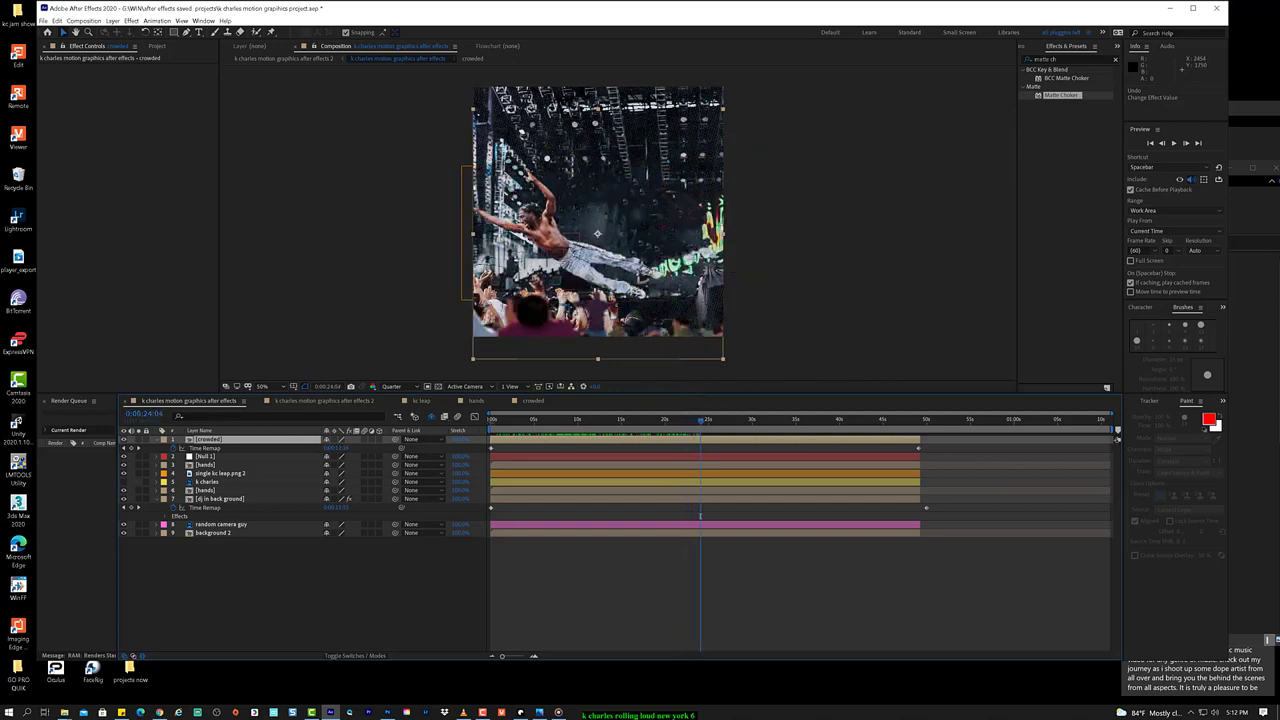
pyautogui.click(533, 401)
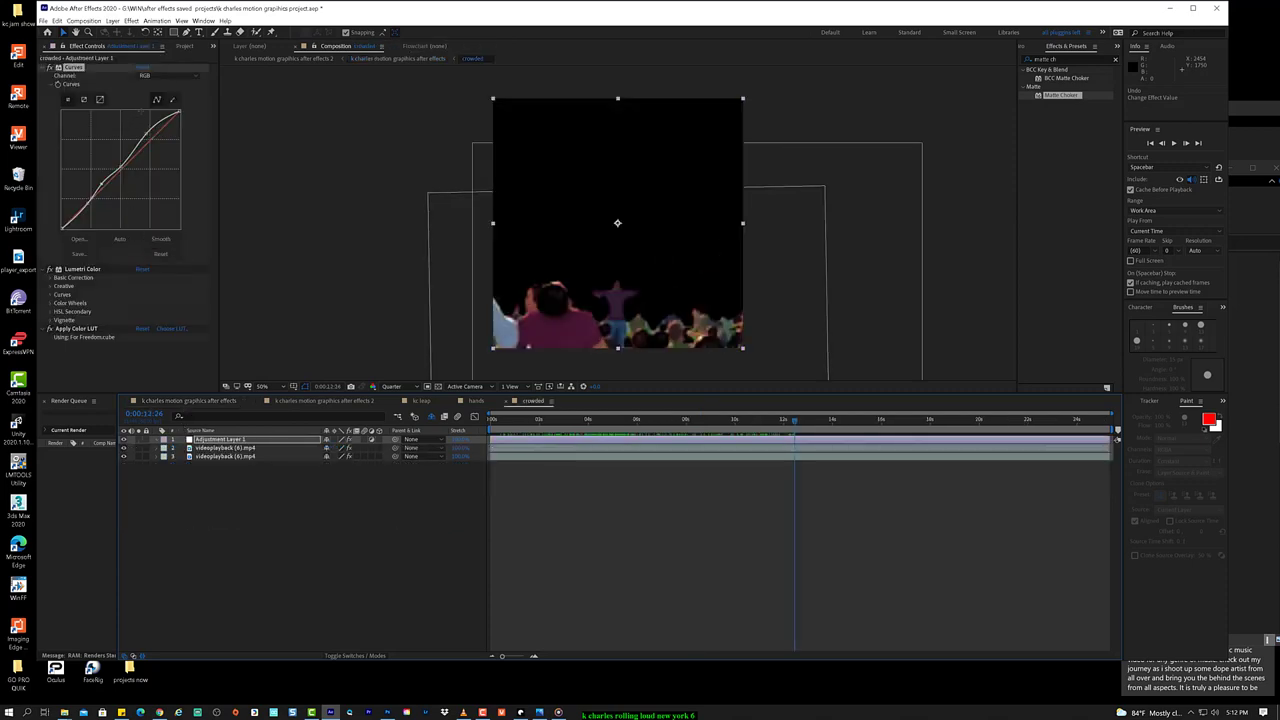
pyautogui.click(161, 254)
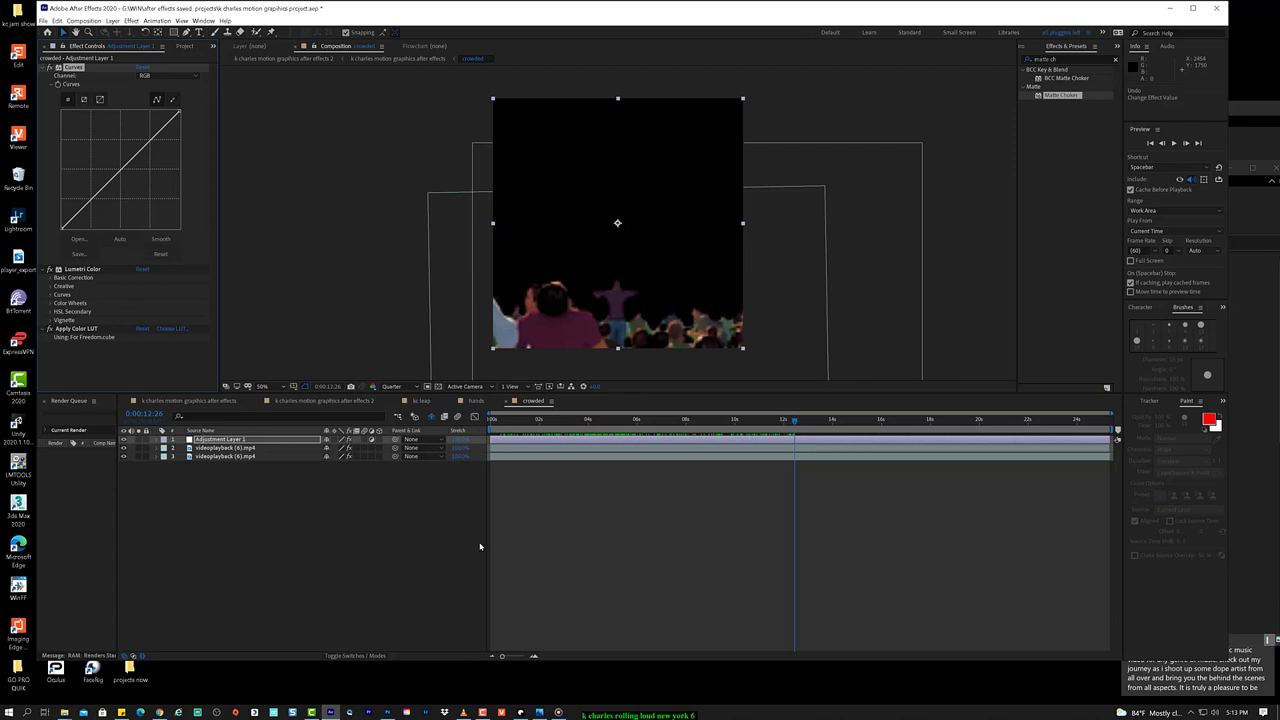
pyautogui.click(423, 534)
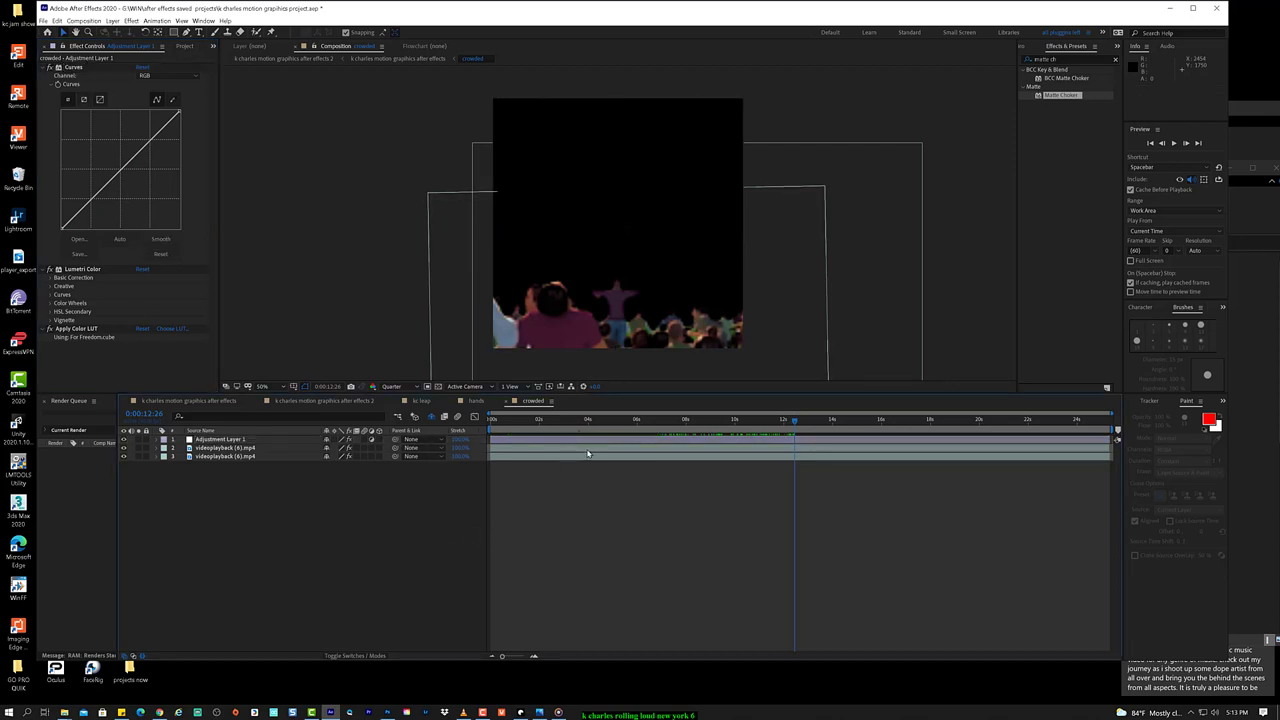
# Step: Scrub the main k charles composite to check the darkened crowd silhouettes
pyautogui.click(189, 401)
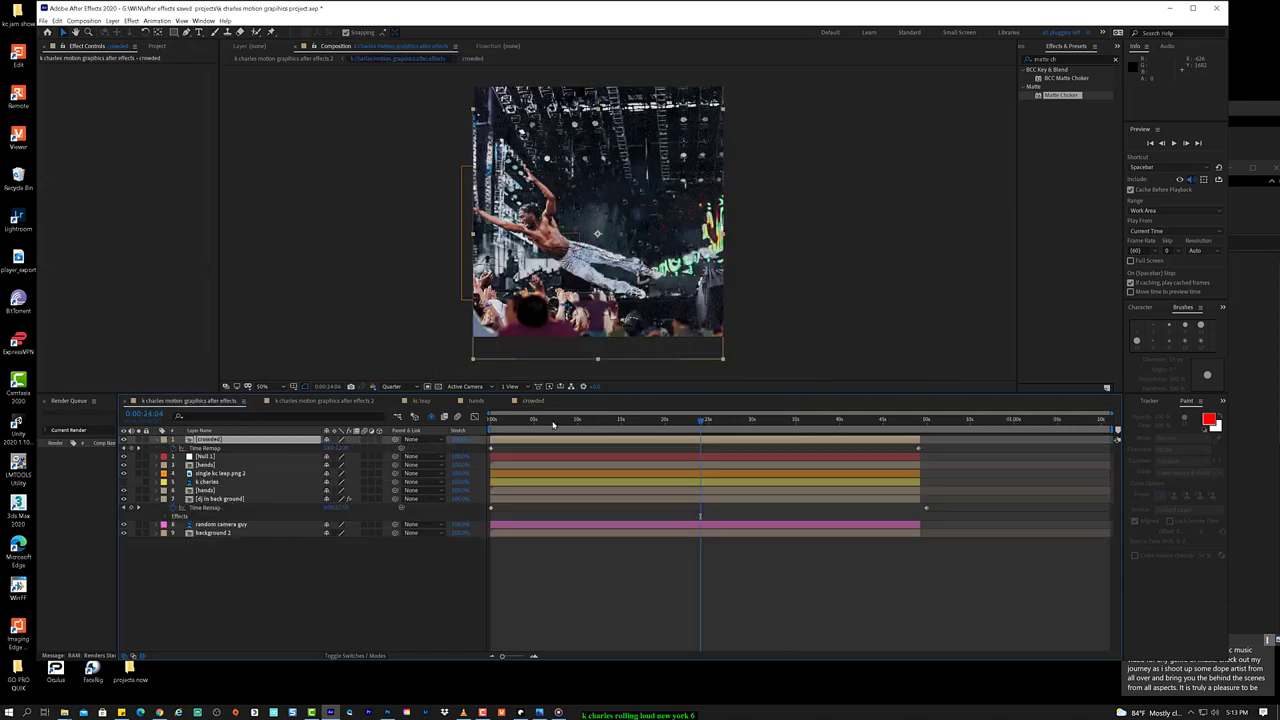
pyautogui.moveTo(553, 425); pyautogui.dragTo(643, 425)
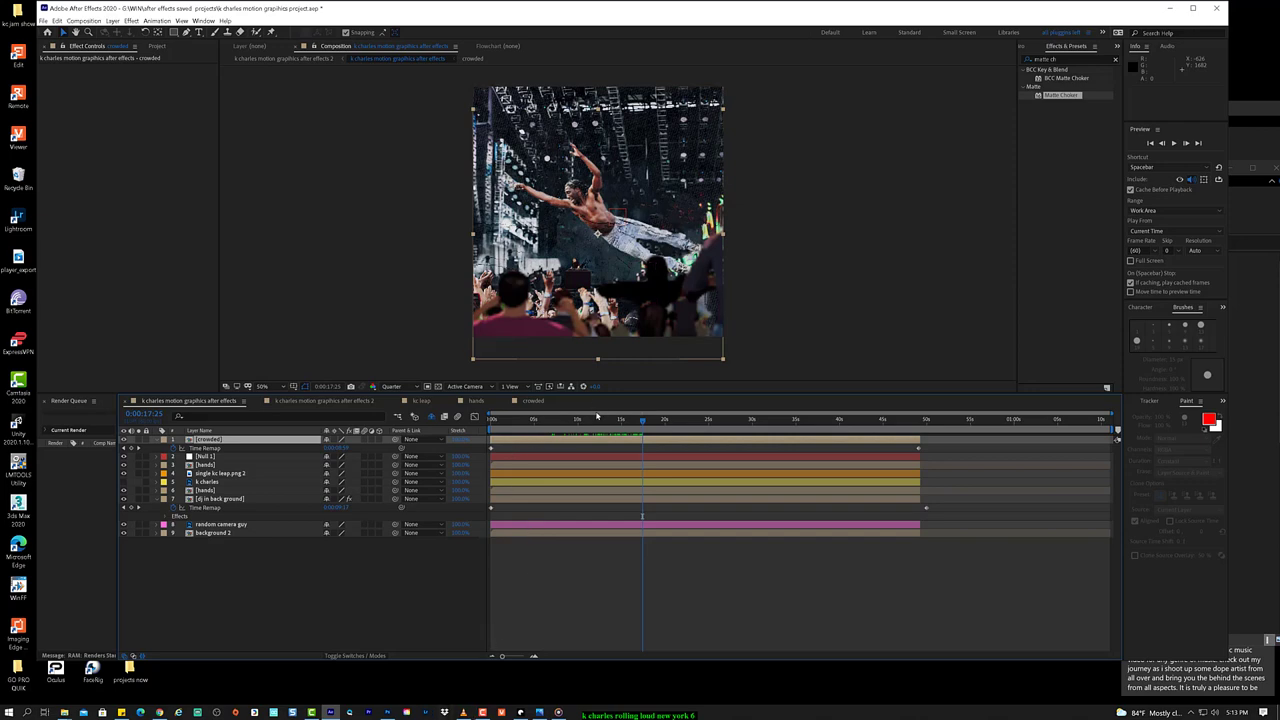
pyautogui.moveTo(598, 422); pyautogui.dragTo(698, 426)
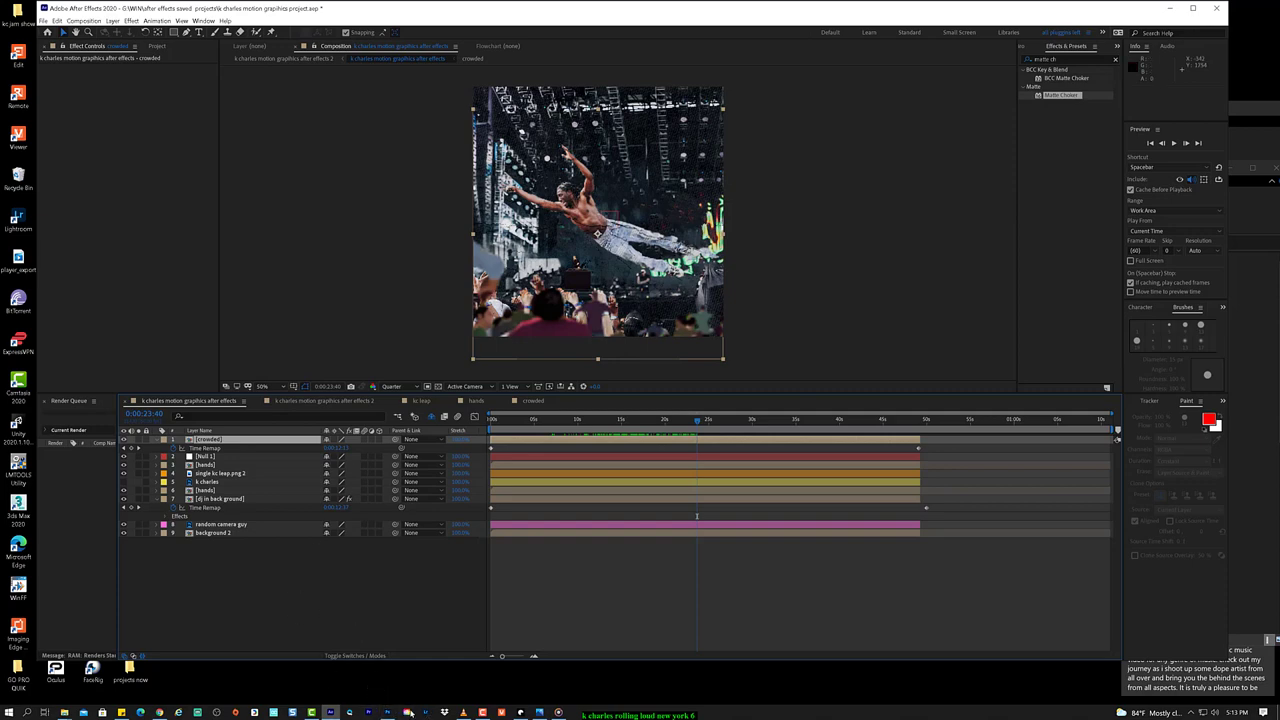
# Step: Save the project and start a song playing in Groove Music
pyautogui.moveTo(64, 712)
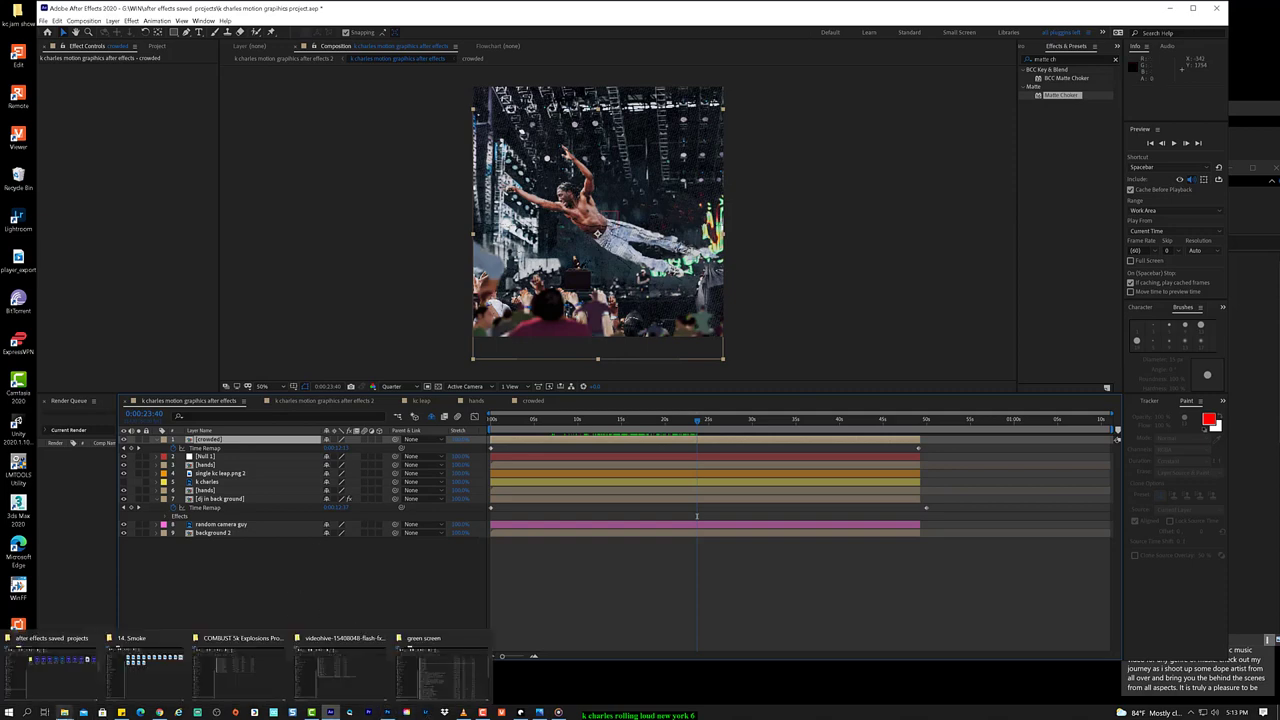
pyautogui.hotkey('ctrl', 's')
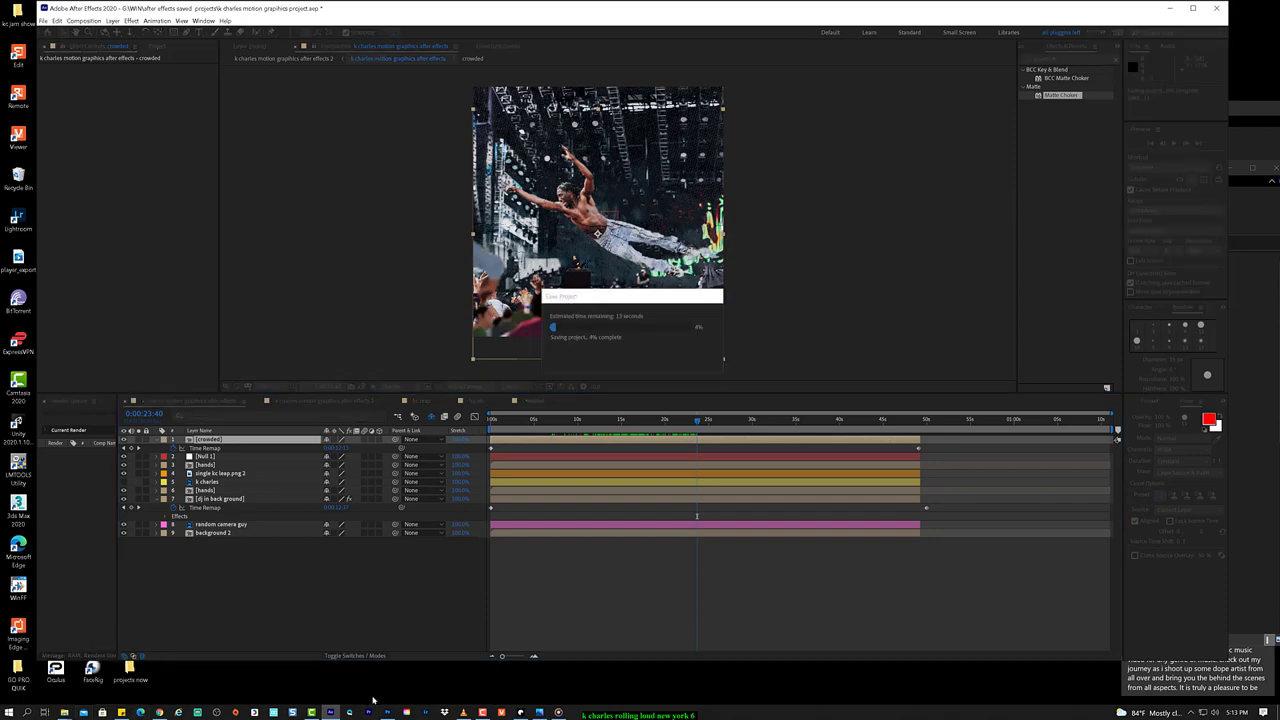
pyautogui.click(548, 712)
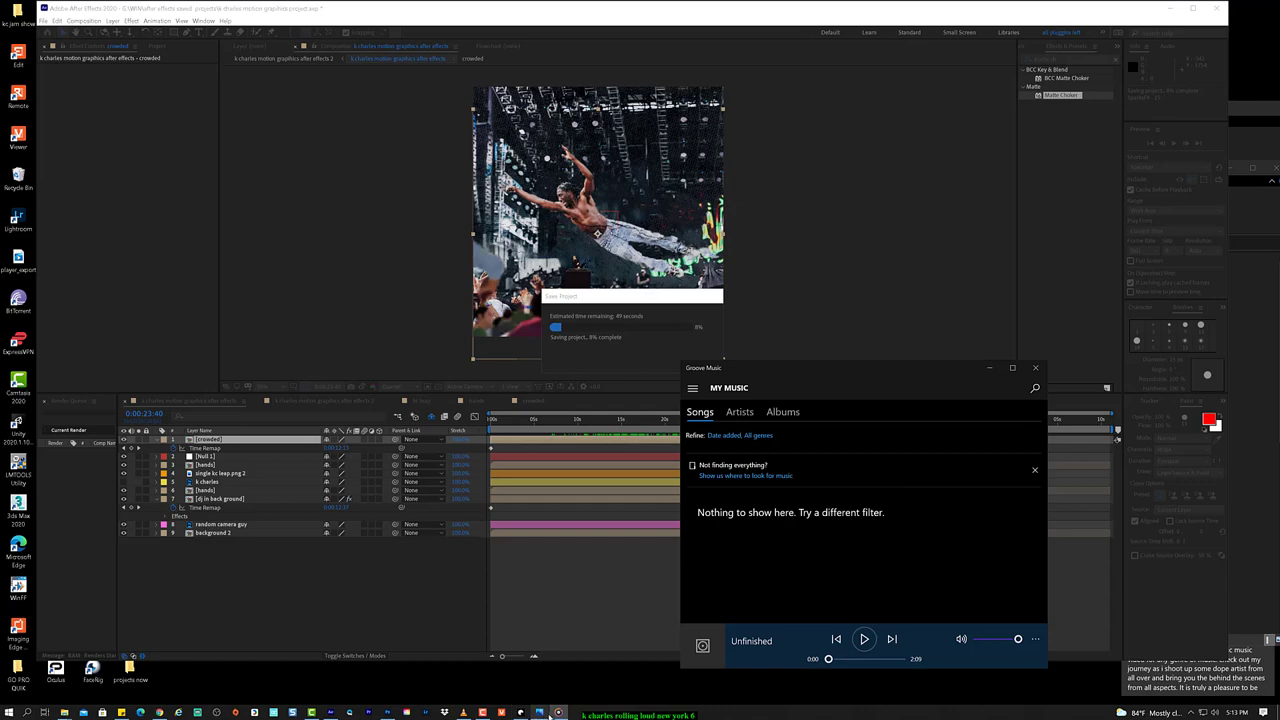
pyautogui.click(864, 638)
# Step: Restart the song in Groove Music, then bring After Effects and the file browser forward
pyautogui.click(483, 712)
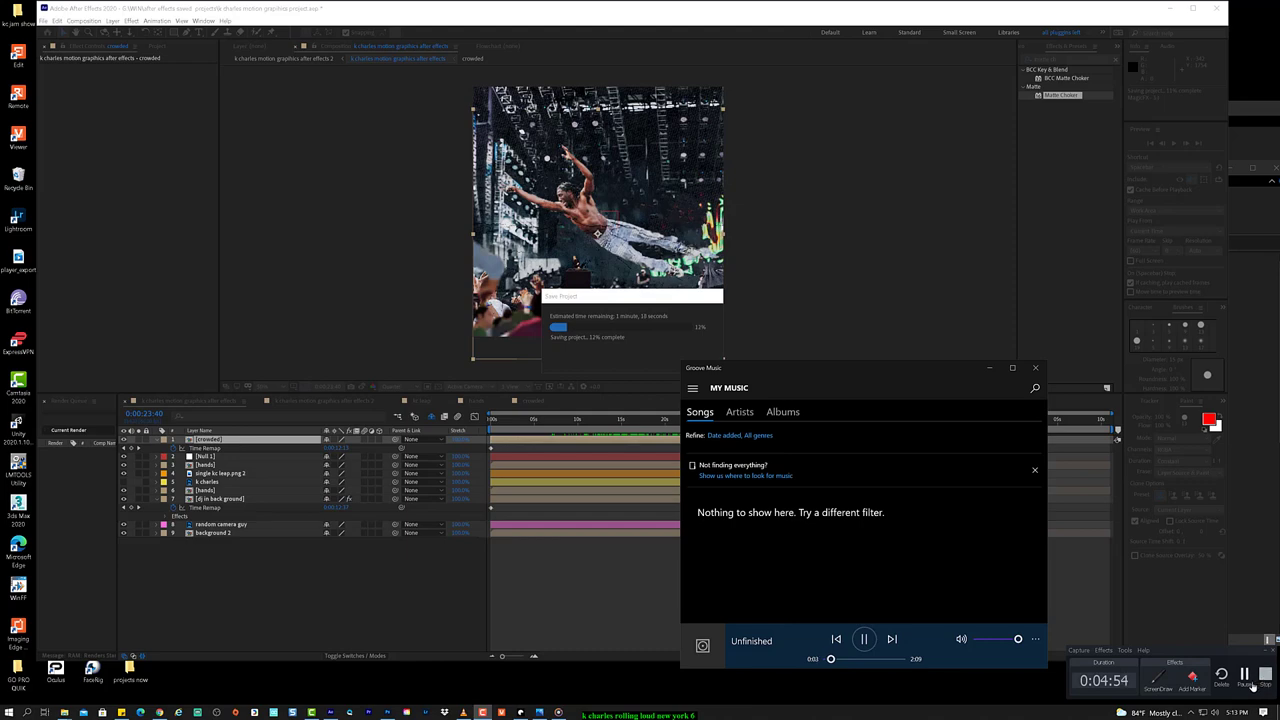
pyautogui.click(1245, 676)
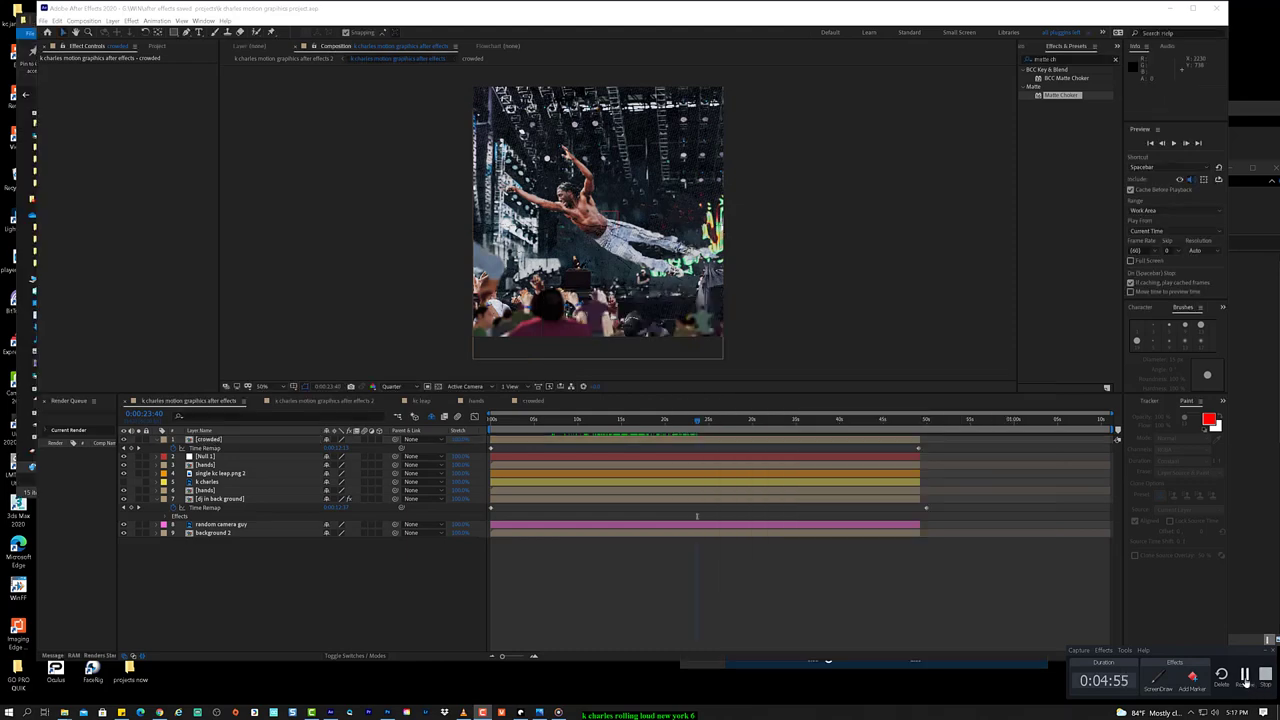
pyautogui.click(559, 712)
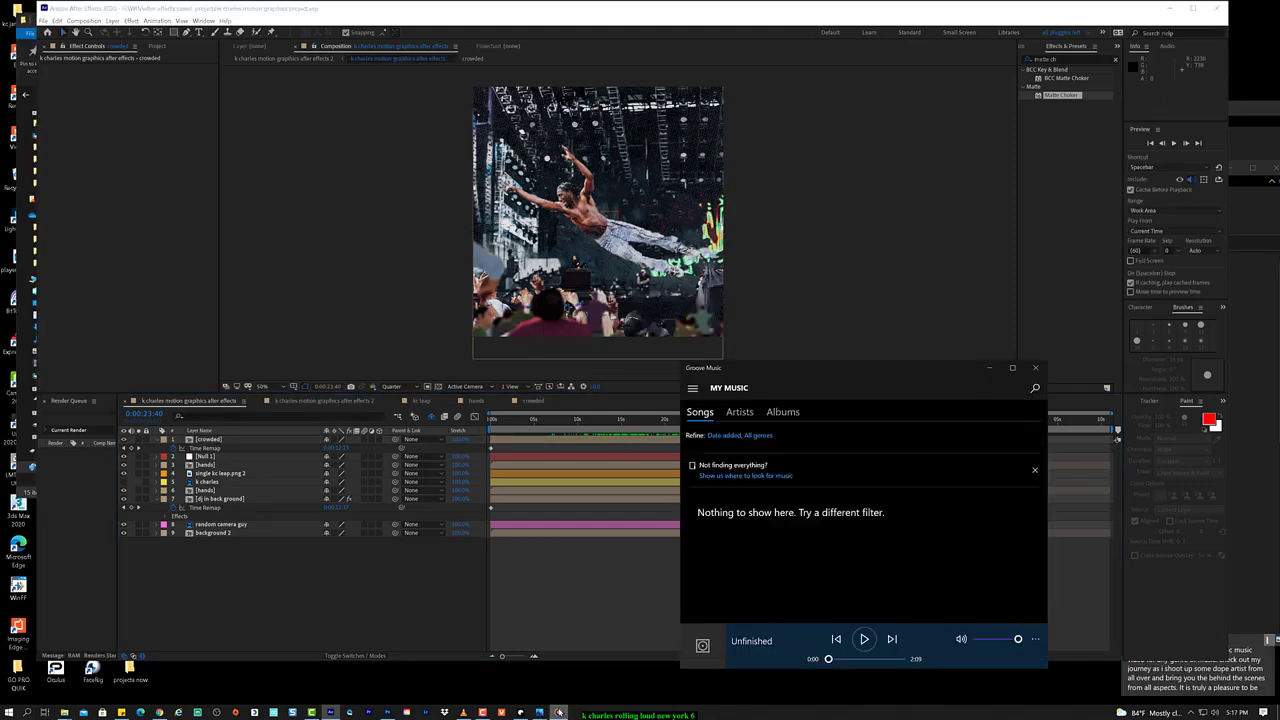
pyautogui.click(864, 639)
pyautogui.click(472, 598)
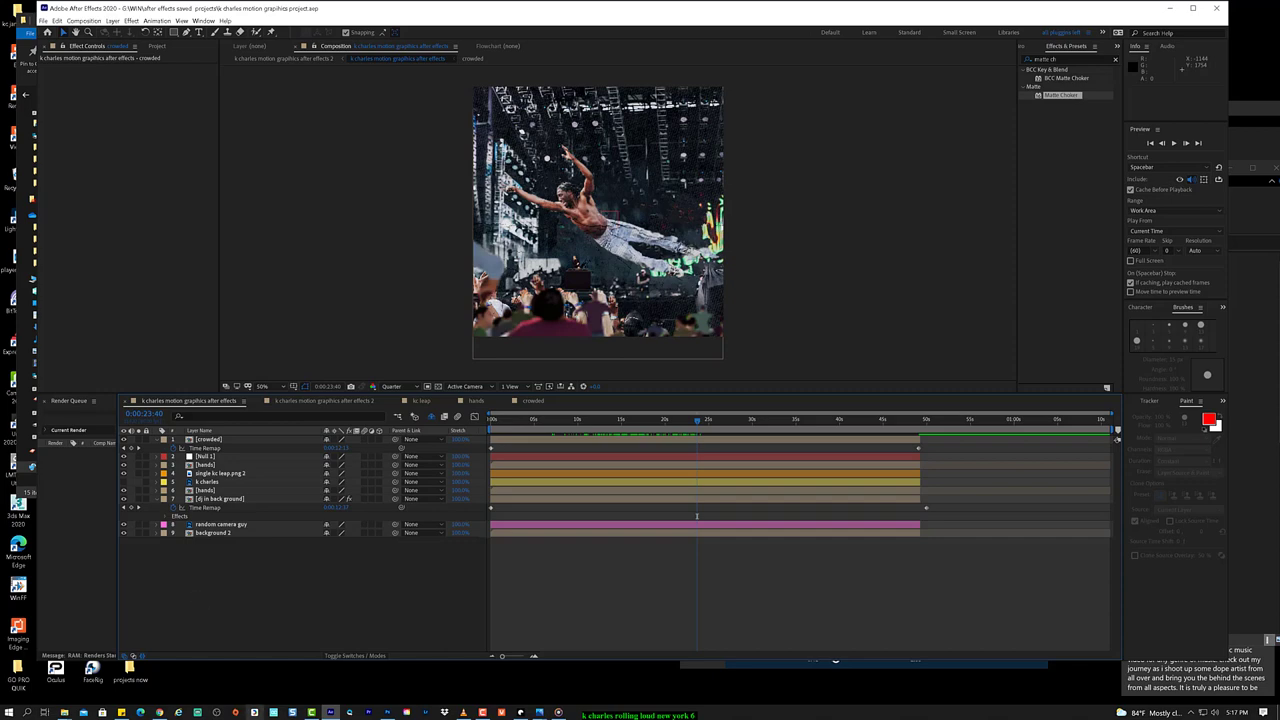
pyautogui.click(66, 712)
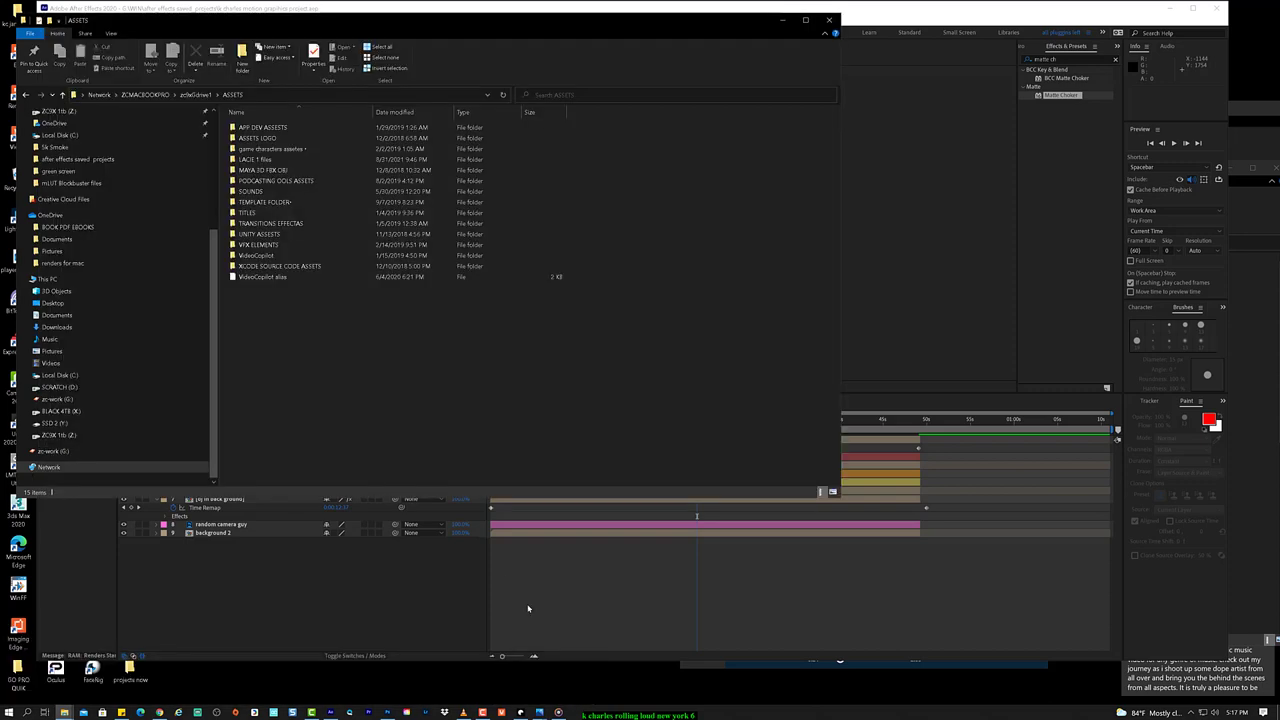
# Step: Bring the ASSETS window forward, browse into VFX ELEMENTS, then reopen the ASSETS folder
pyautogui.click(545, 668)
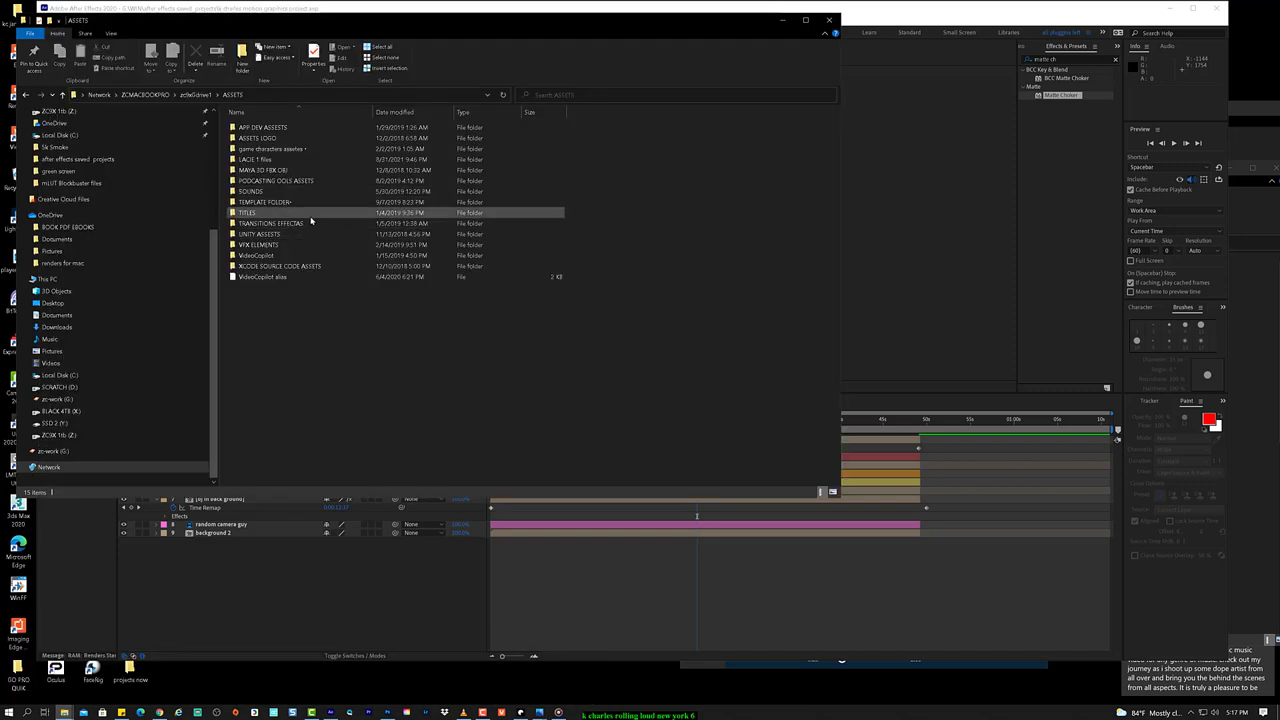
pyautogui.click(306, 245)
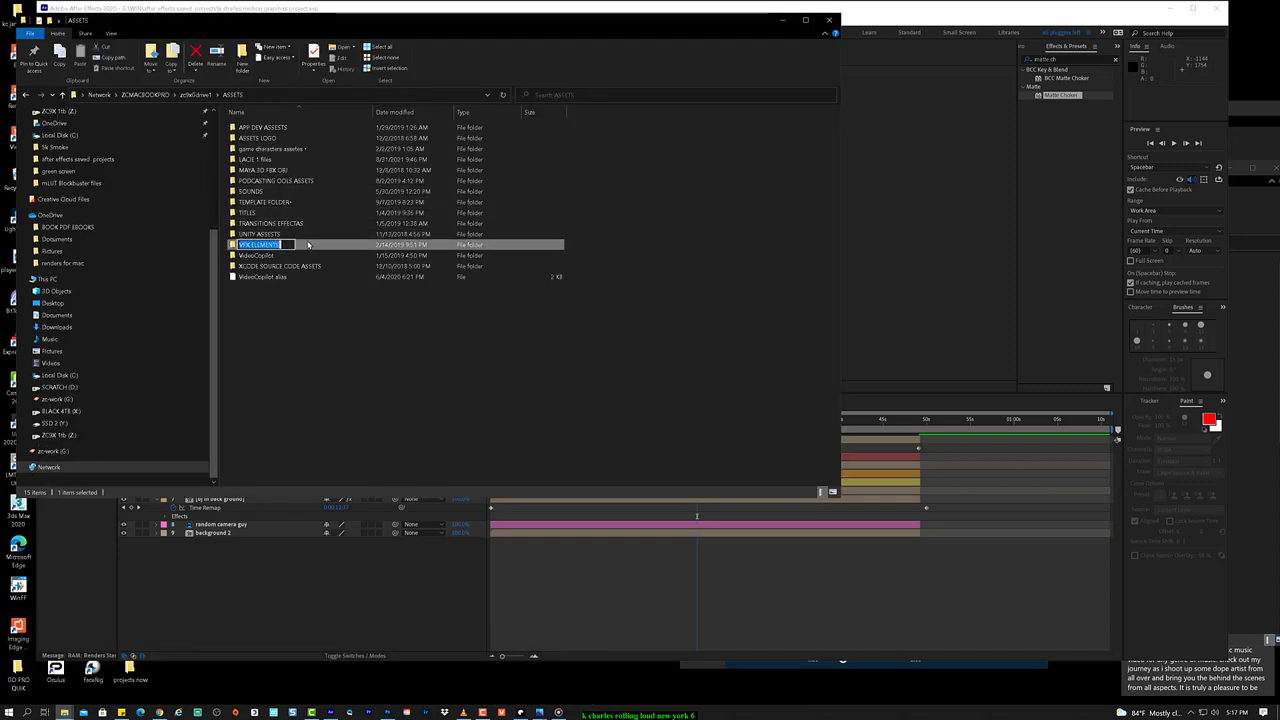
pyautogui.doubleClick(306, 245)
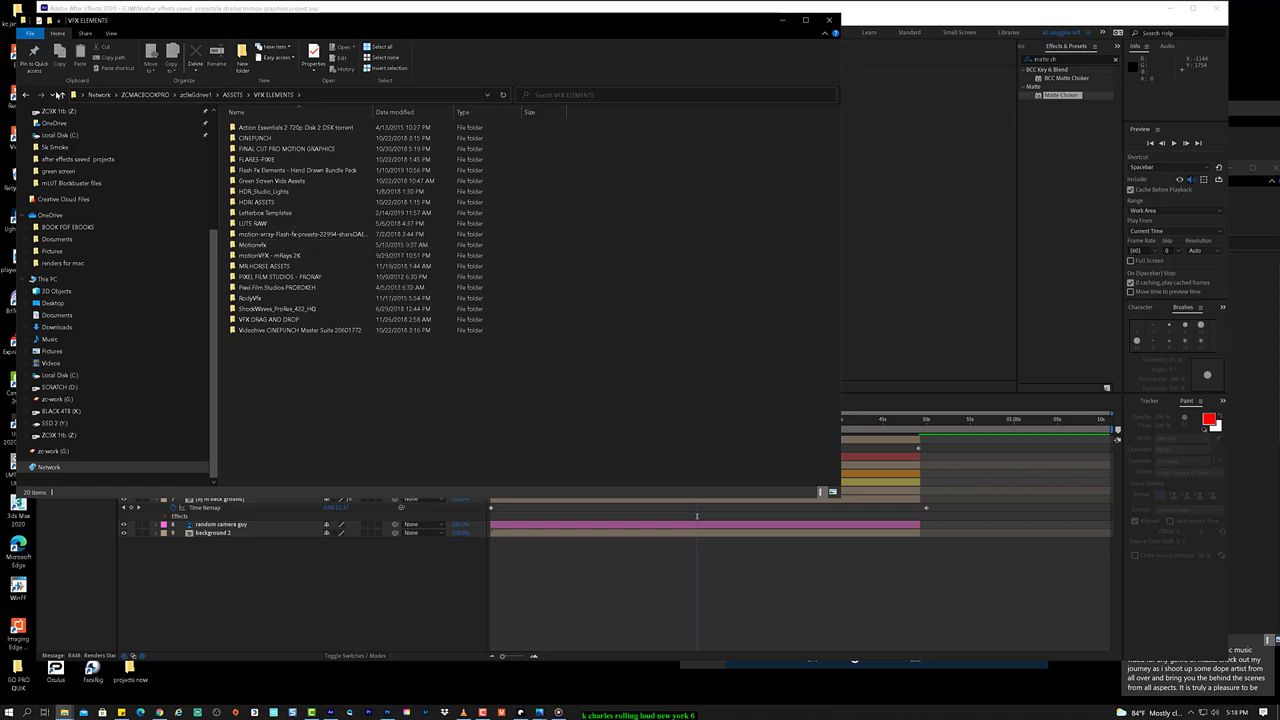
pyautogui.click(228, 93)
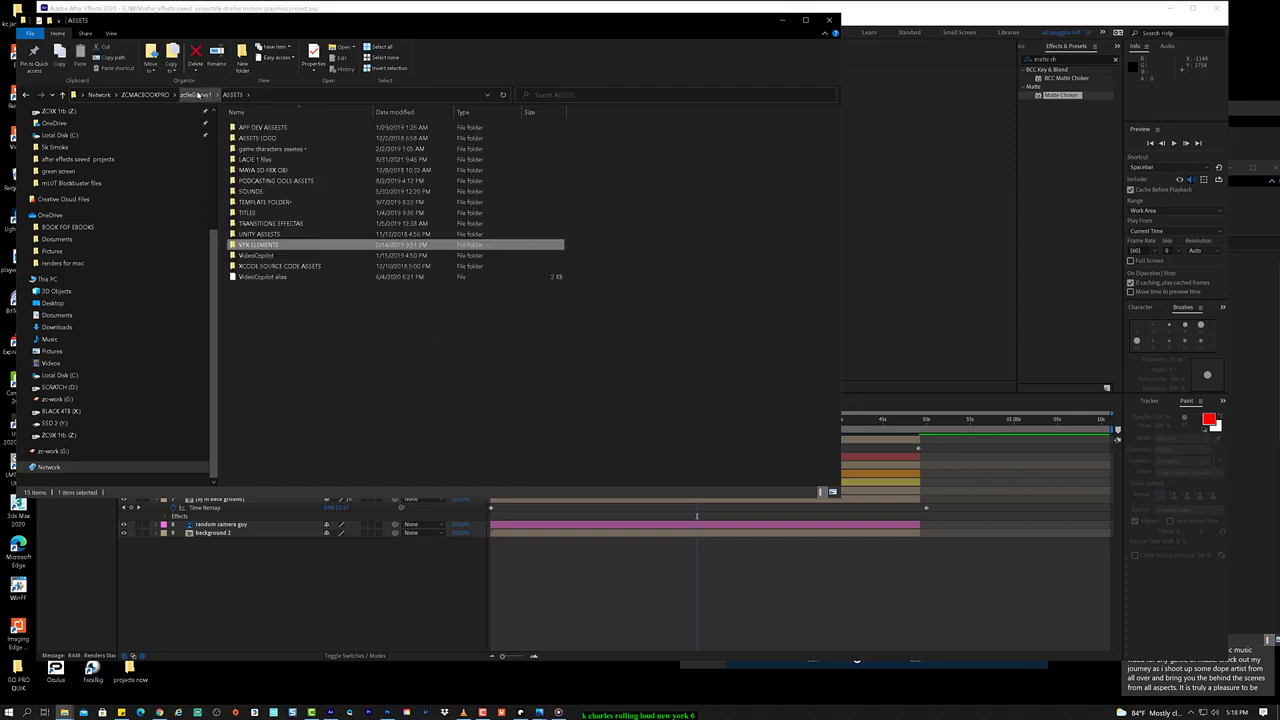
pyautogui.click(196, 94)
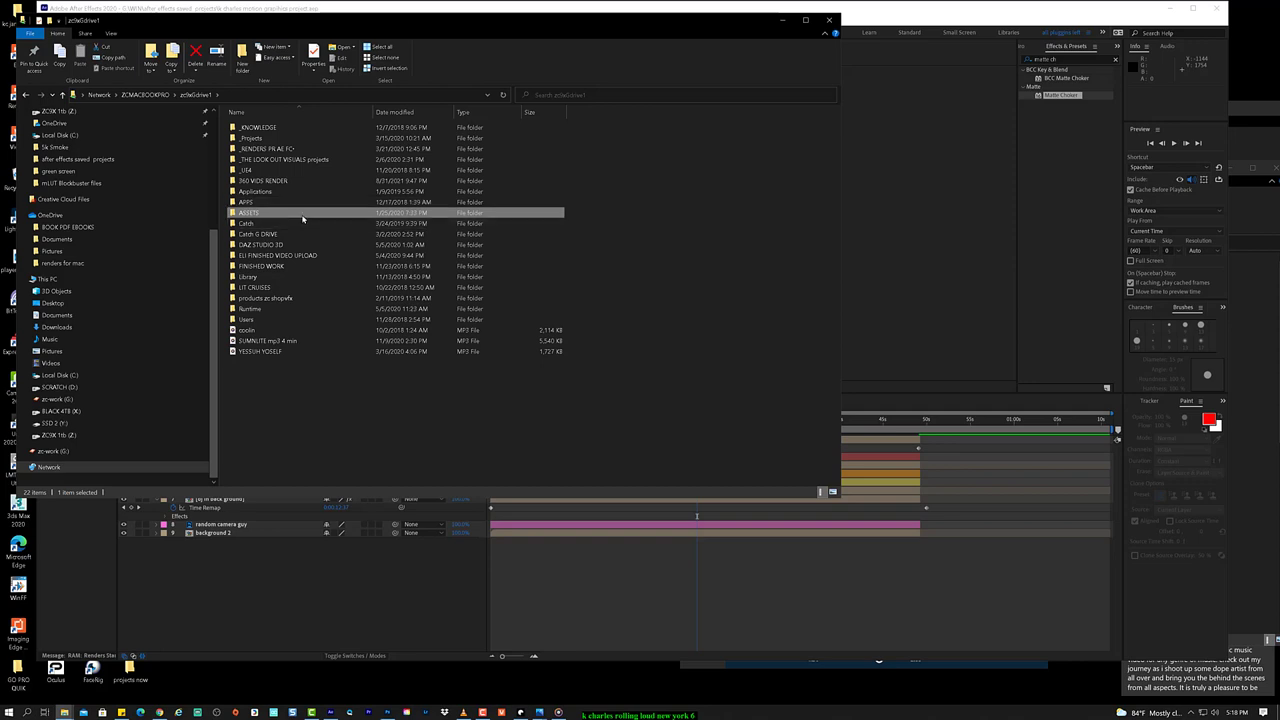
pyautogui.doubleClick(302, 218)
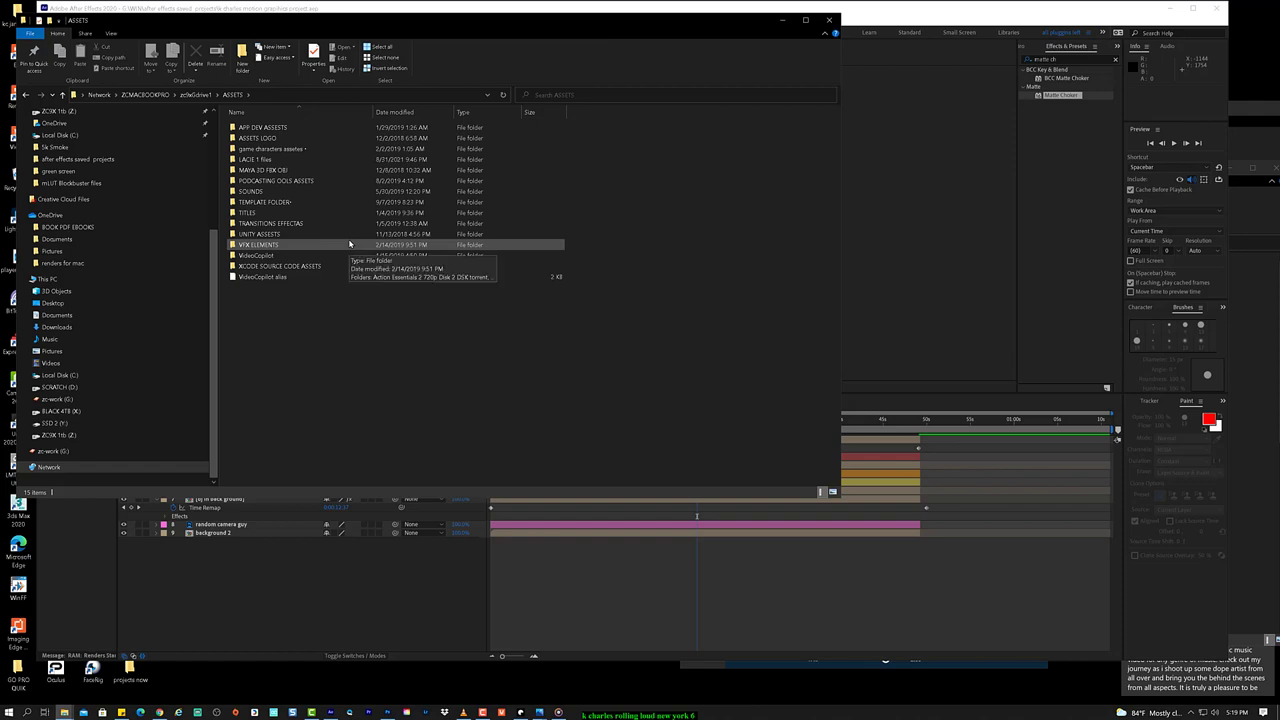
# Step: Browse TEMPLATE FOLDER's subfolders and open the 69-item VIDEO BLOCKS folder
pyautogui.doubleClick(349, 202)
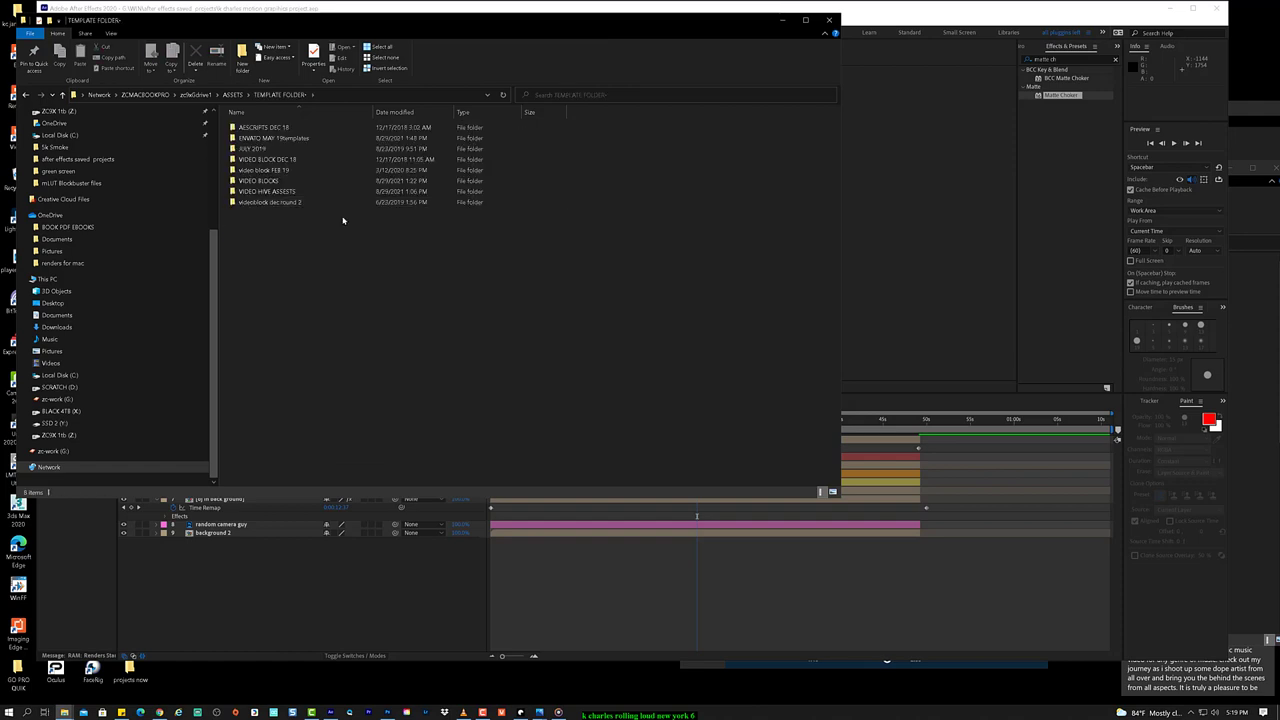
pyautogui.doubleClick(355, 202)
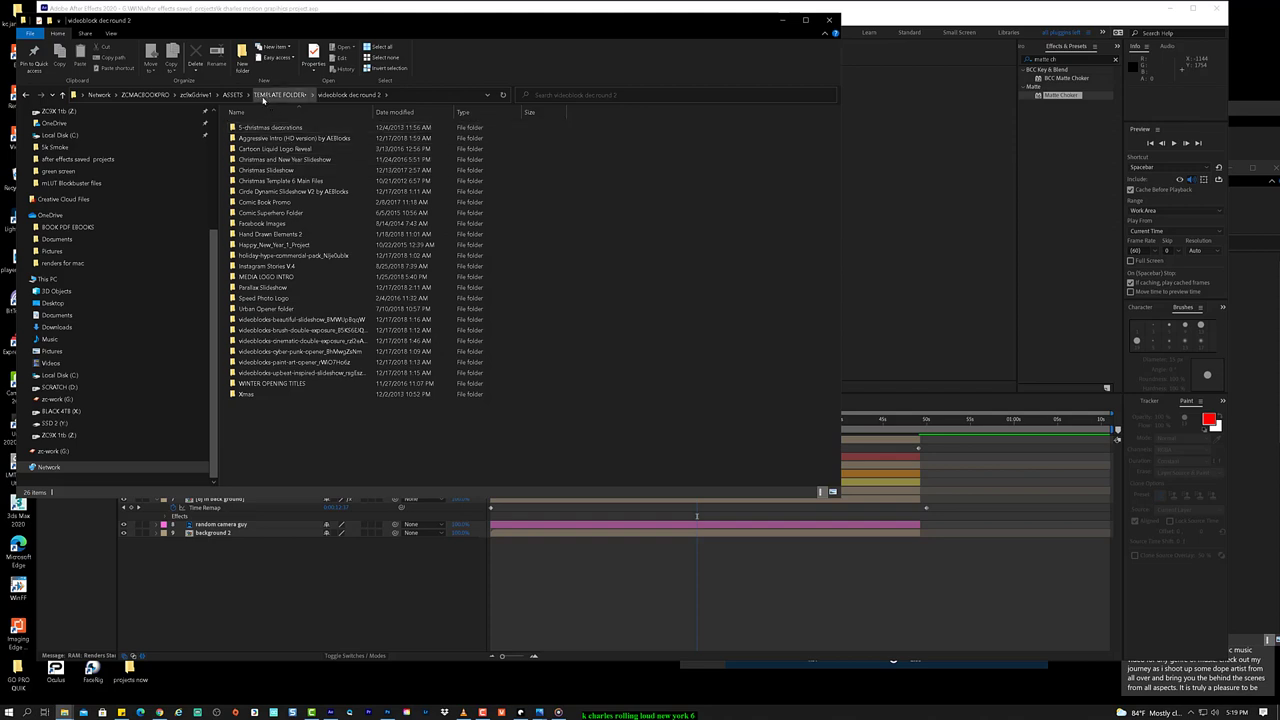
pyautogui.click(275, 95)
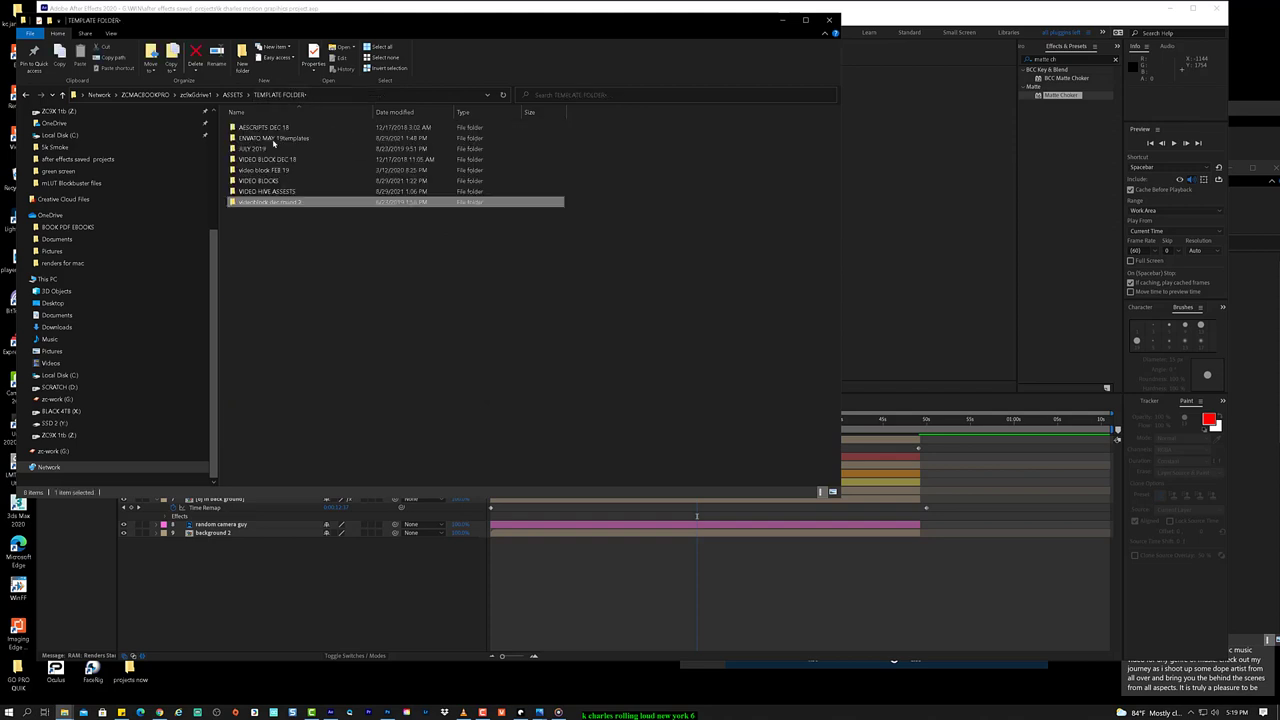
pyautogui.doubleClick(286, 191)
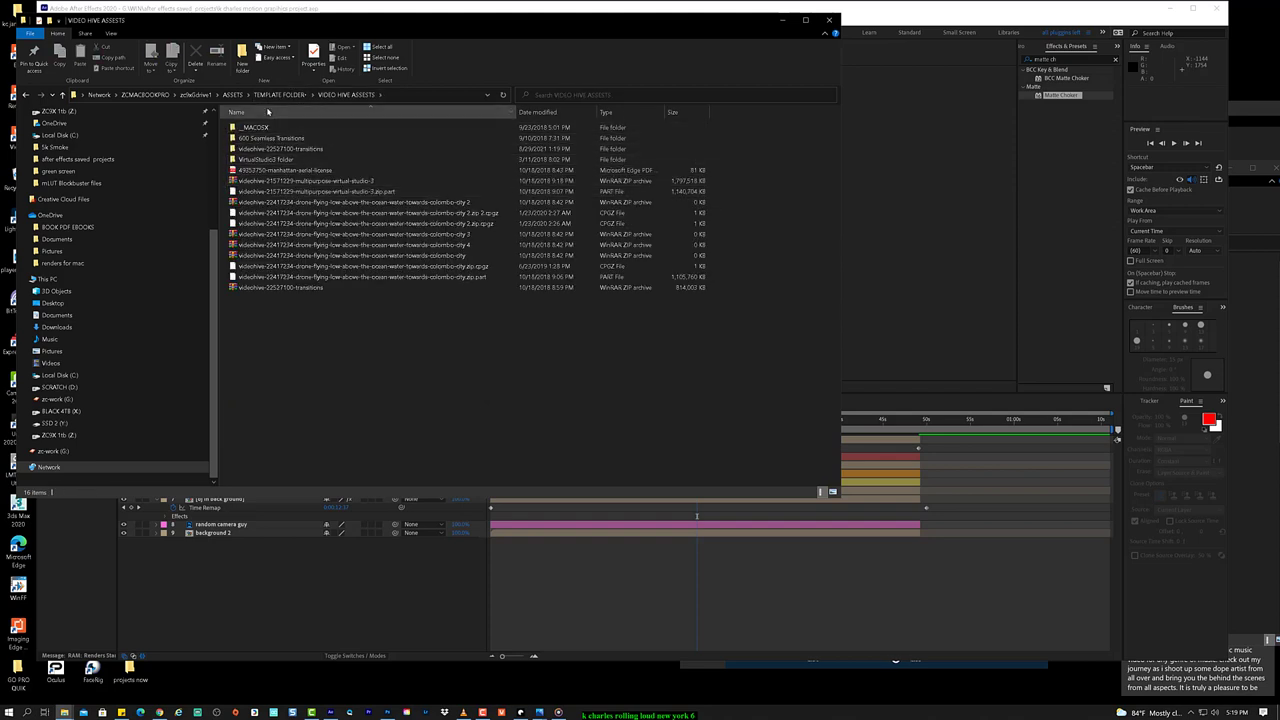
pyautogui.click(290, 98)
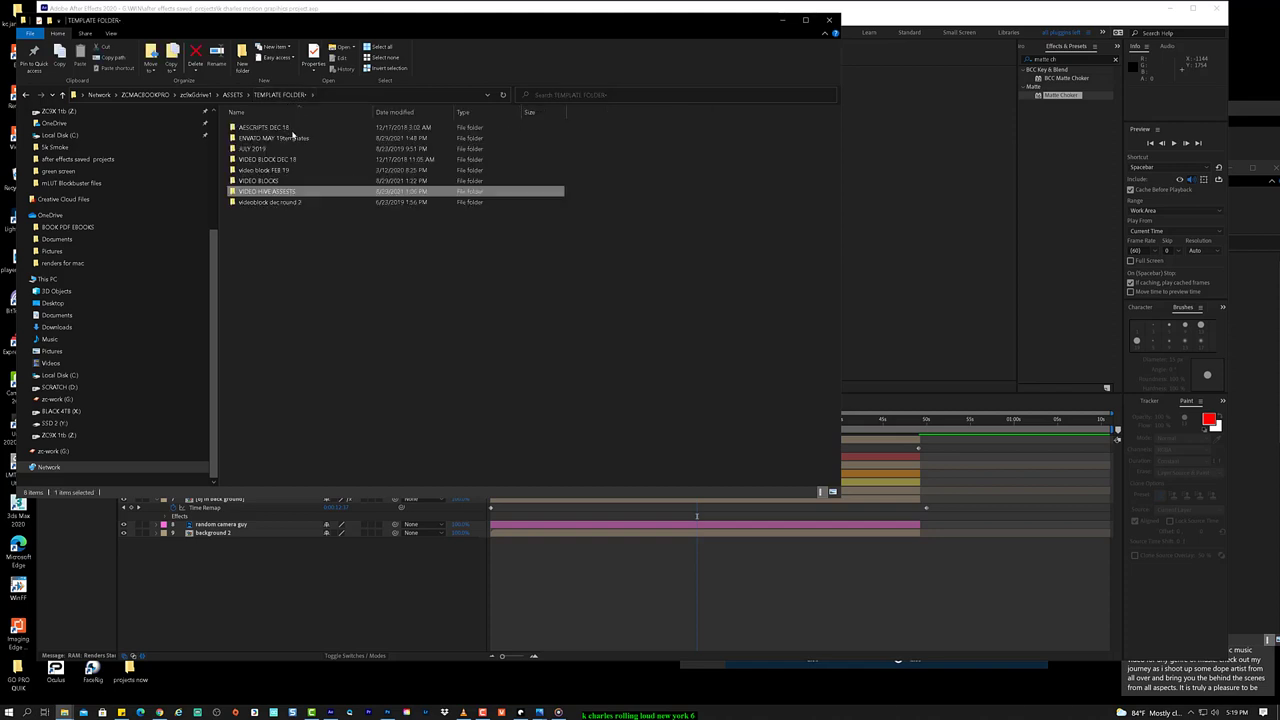
pyautogui.doubleClick(297, 181)
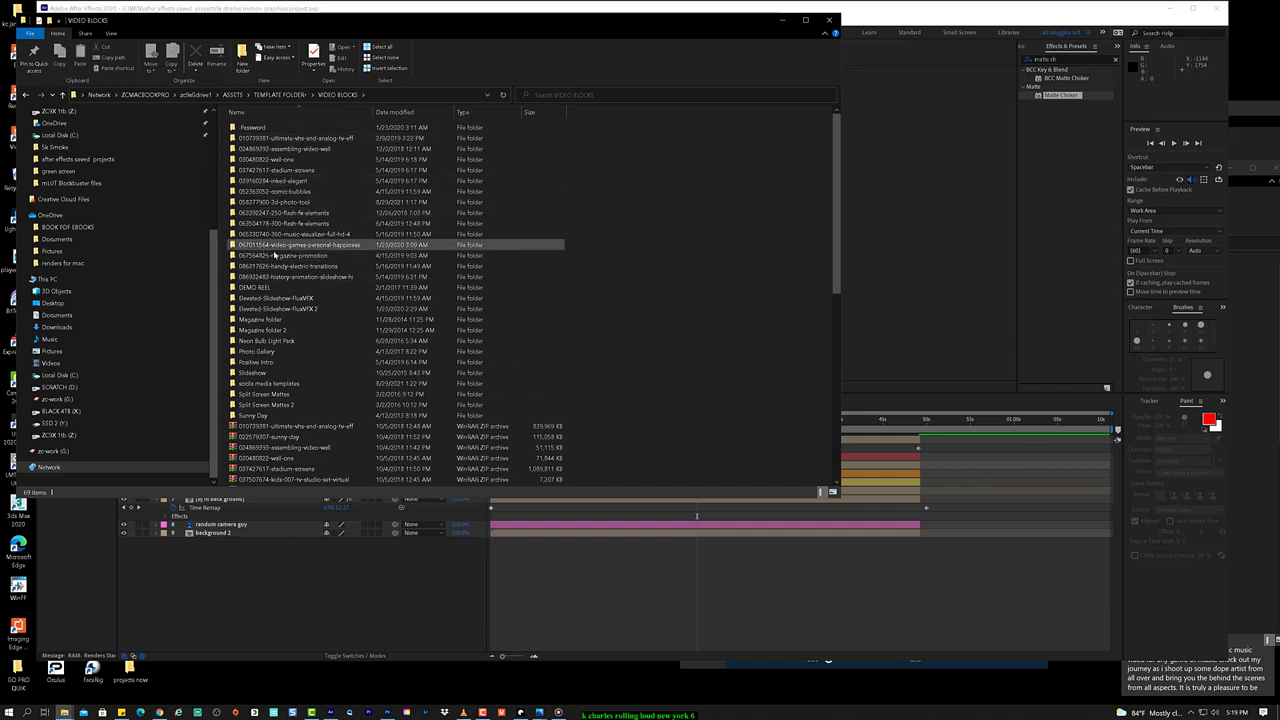
pyautogui.click(560, 711)
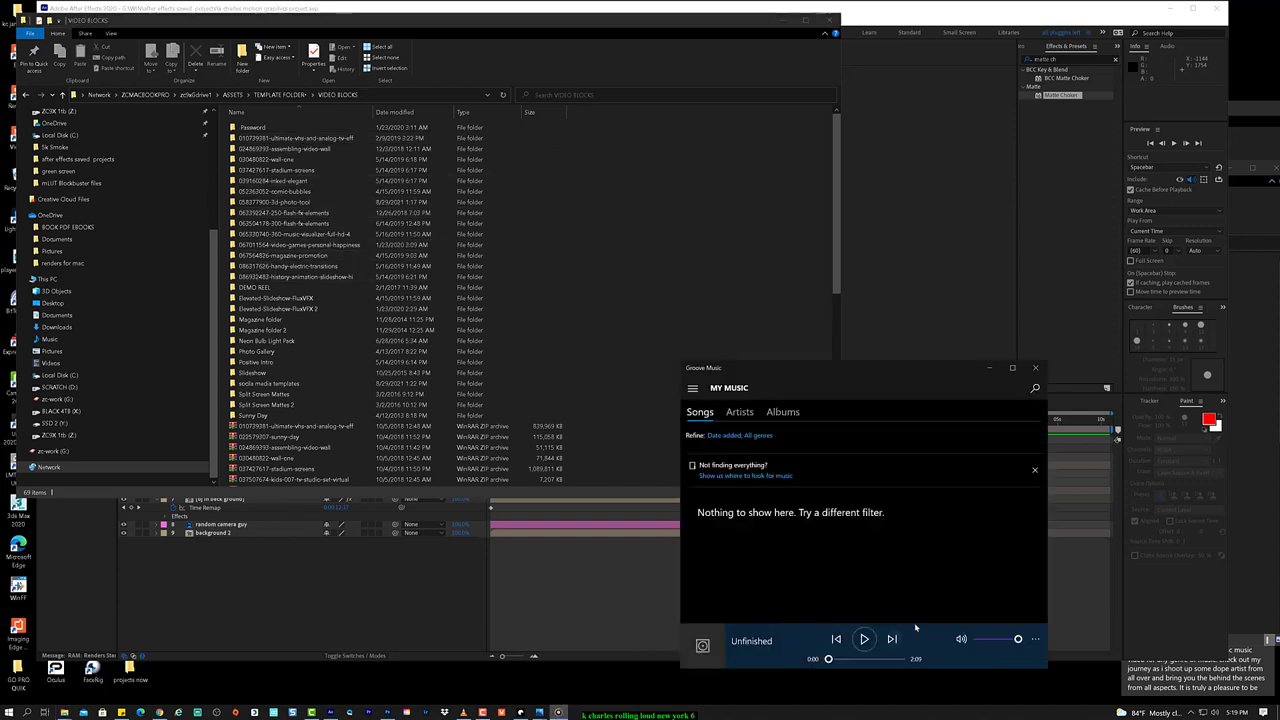
# Step: Start the song 'Unfinished' in Groove Music and scroll through the VIDEO BLOCKS list
pyautogui.click(862, 640)
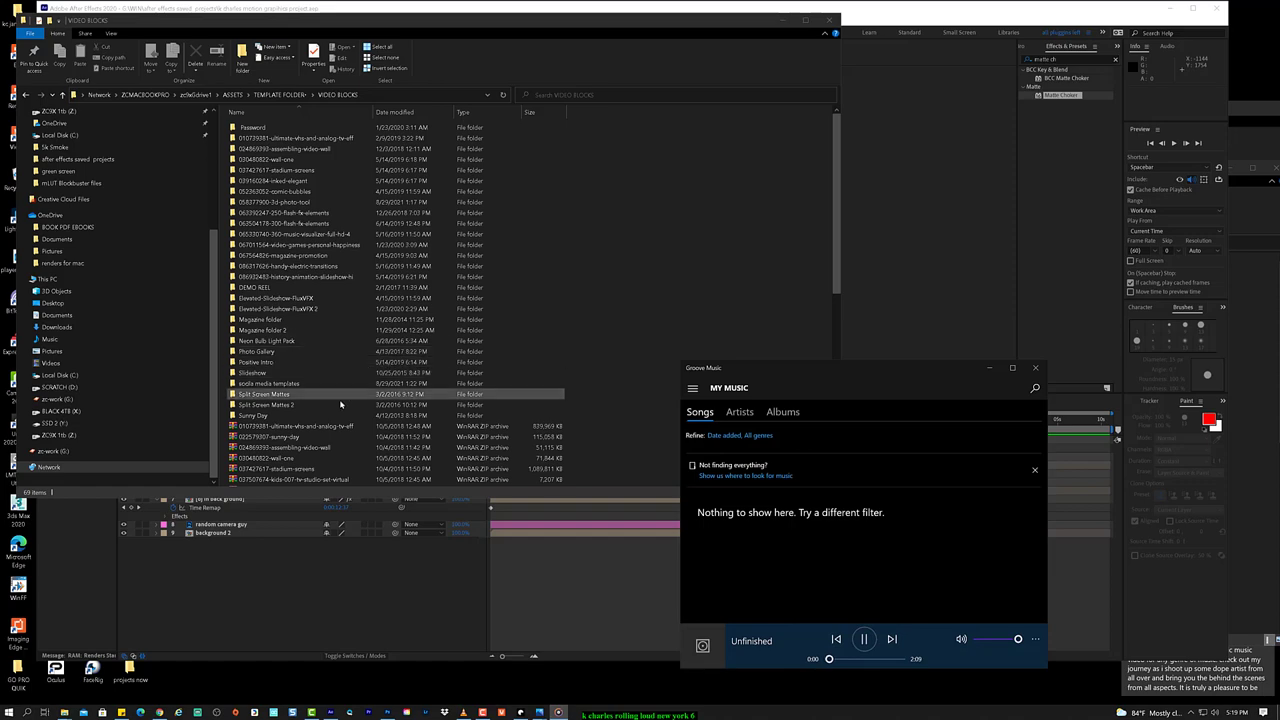
pyautogui.scroll(-2, 325, 405)
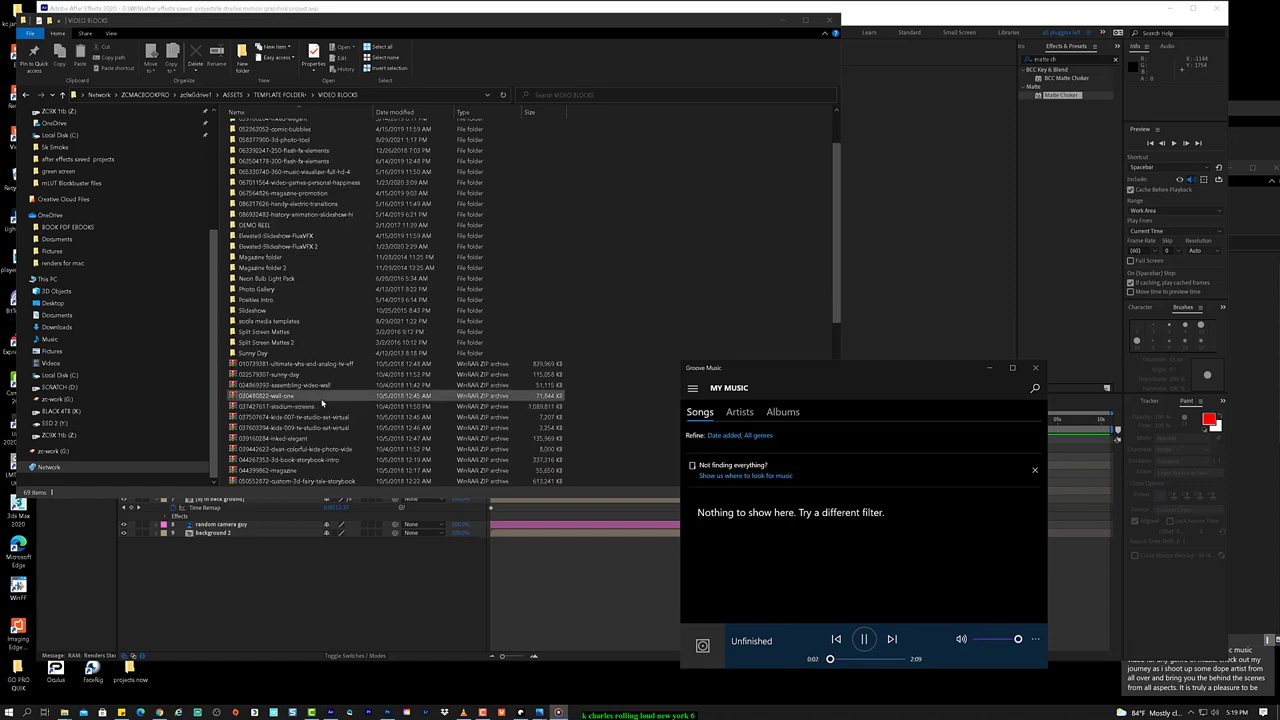
pyautogui.scroll(-6, 345, 403)
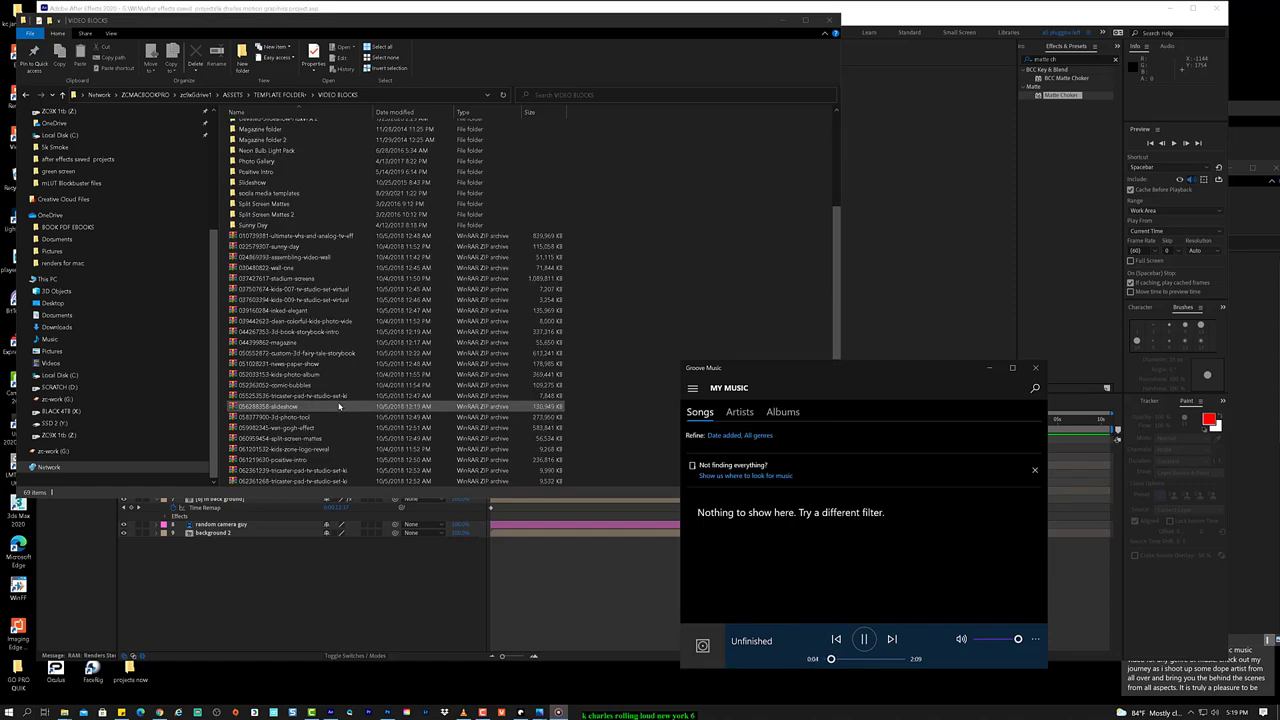
pyautogui.scroll(-4, 342, 406)
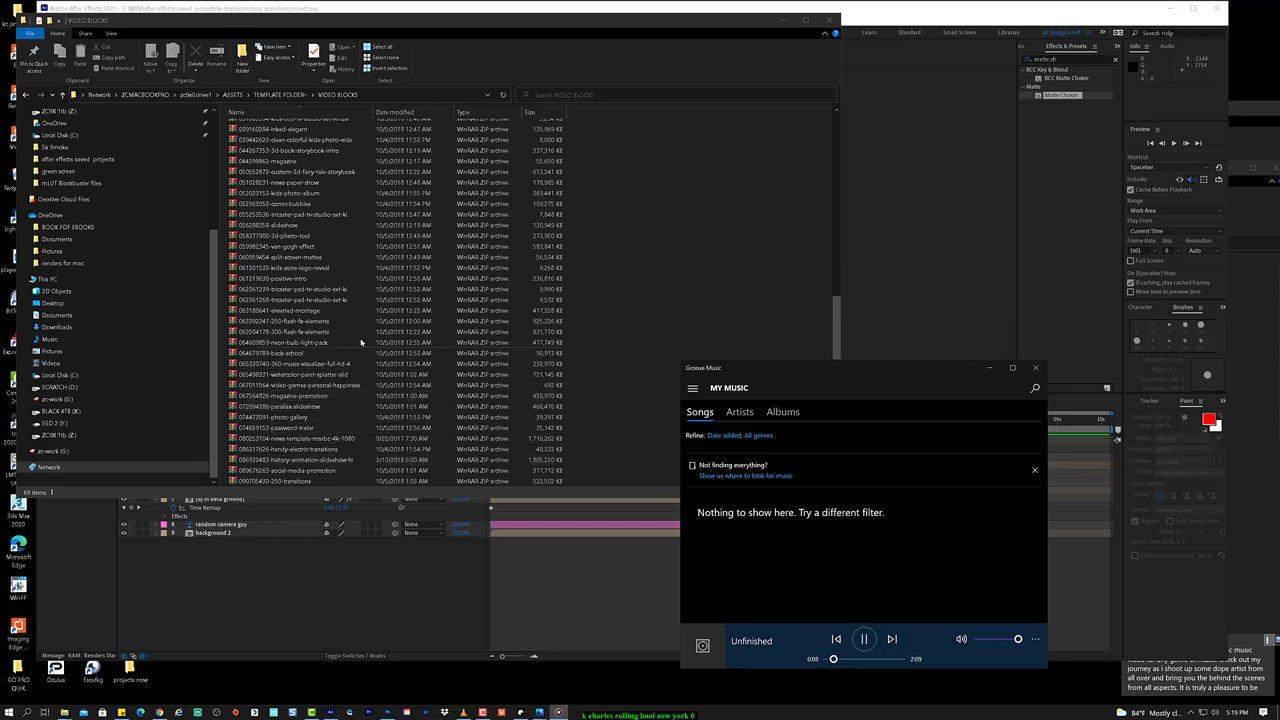
pyautogui.scroll(10, 357, 311)
pyautogui.scroll(2, 357, 311)
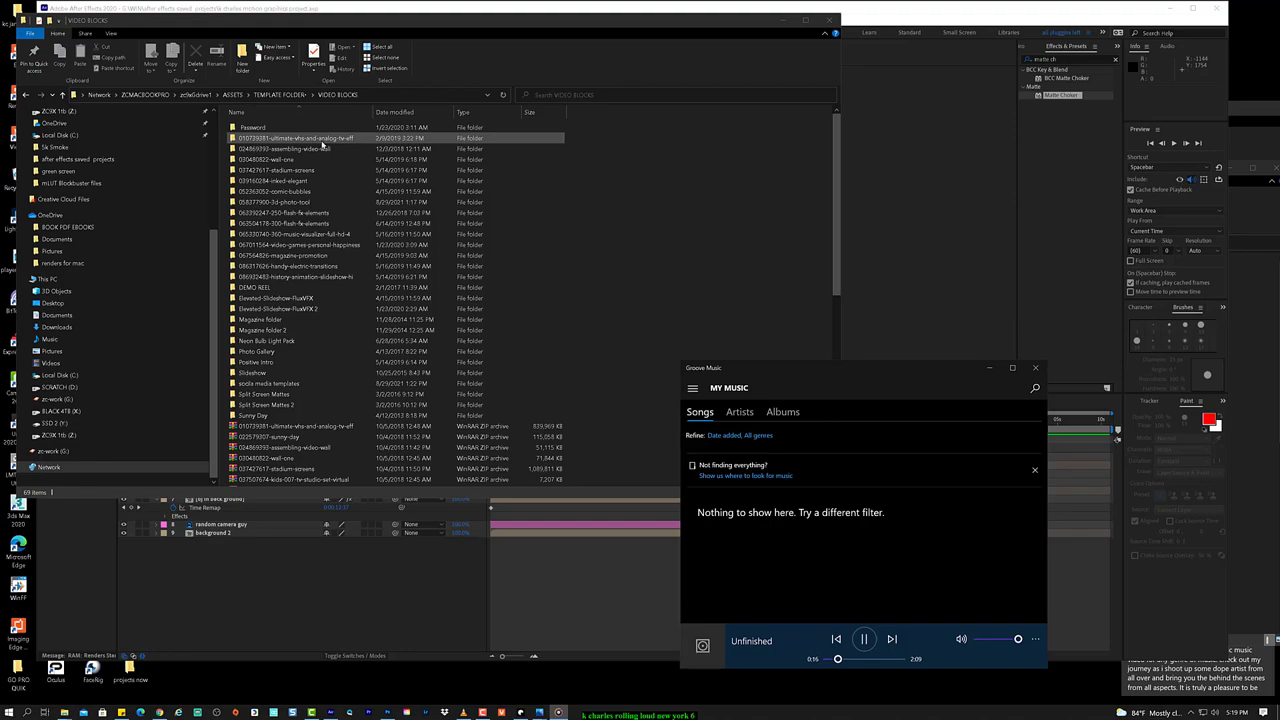
# Step: Play the ultimate VHS and analog TV effects preview.mov, then return to TEMPLATE FOLDER and After Effects
pyautogui.doubleClick(323, 138)
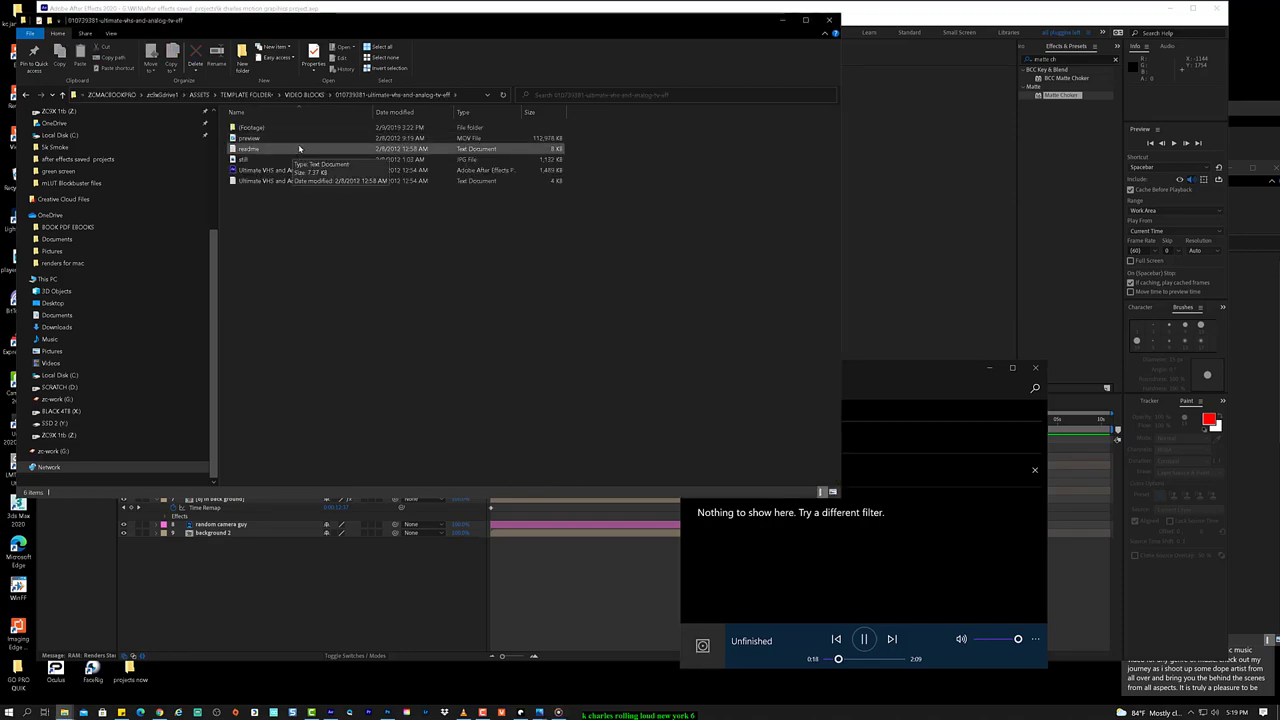
pyautogui.click(300, 141)
pyautogui.doubleClick(300, 141)
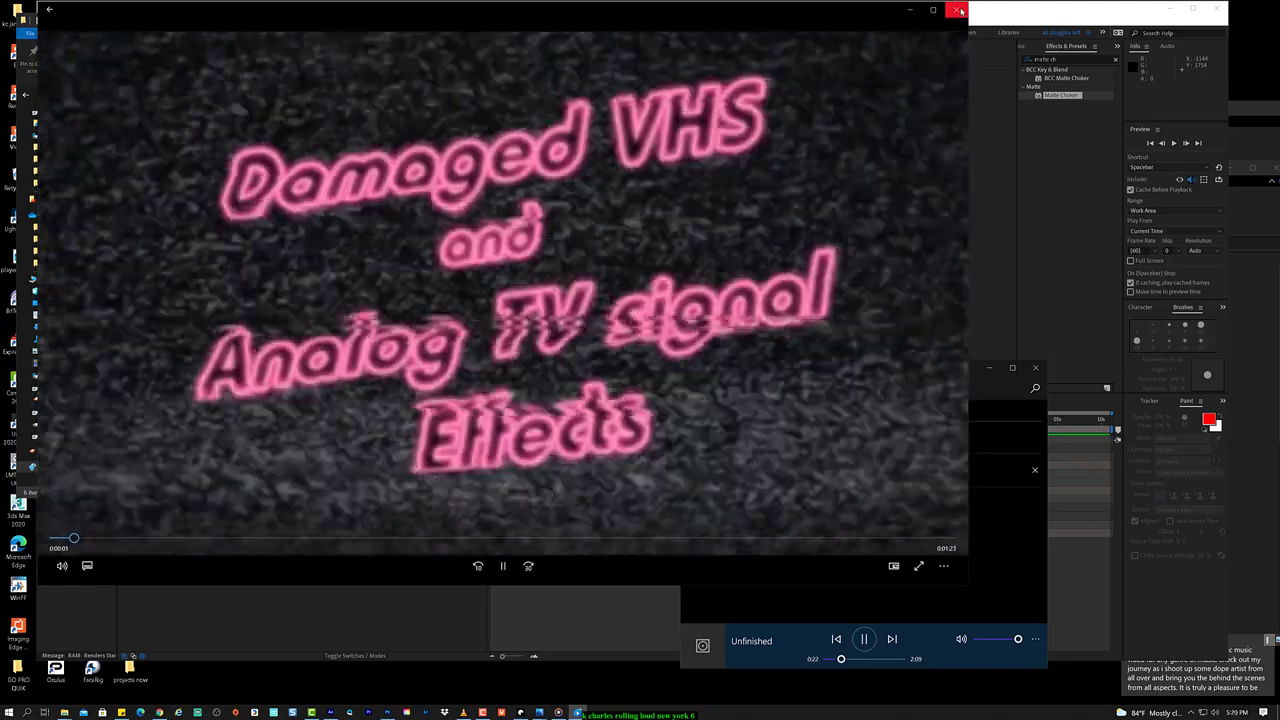
pyautogui.click(956, 10)
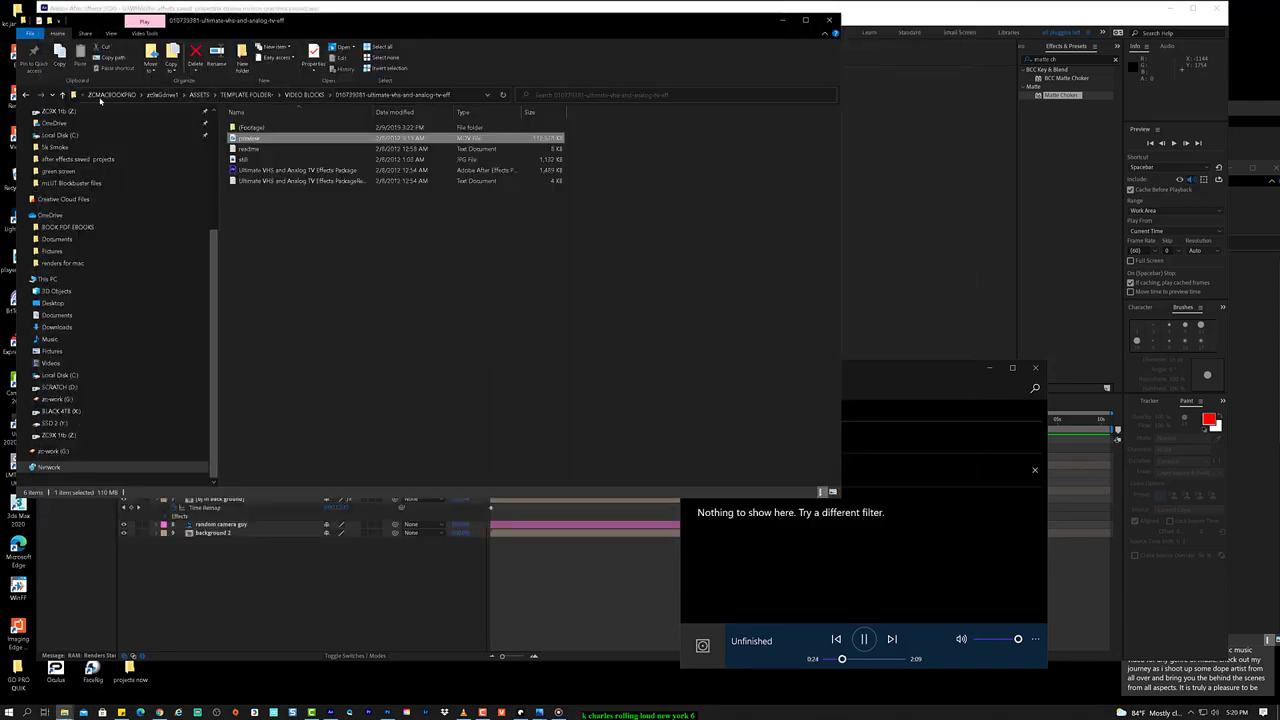
pyautogui.click(252, 94)
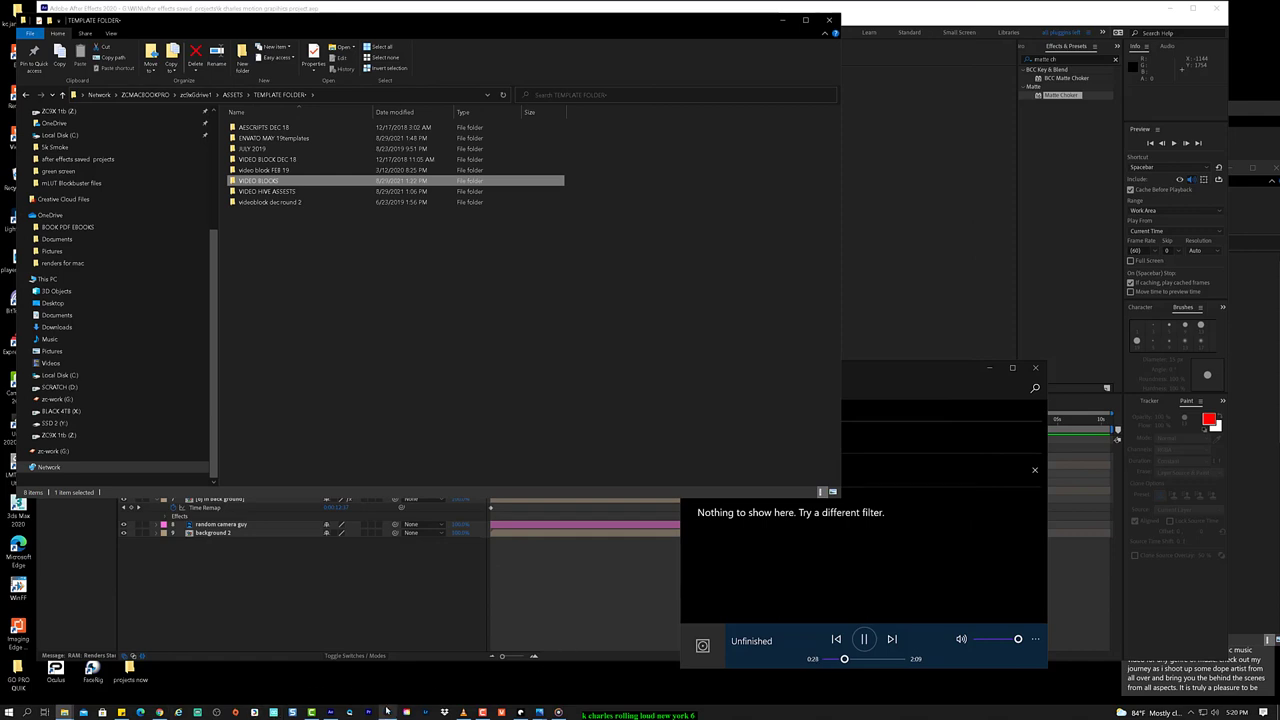
pyautogui.click(311, 712)
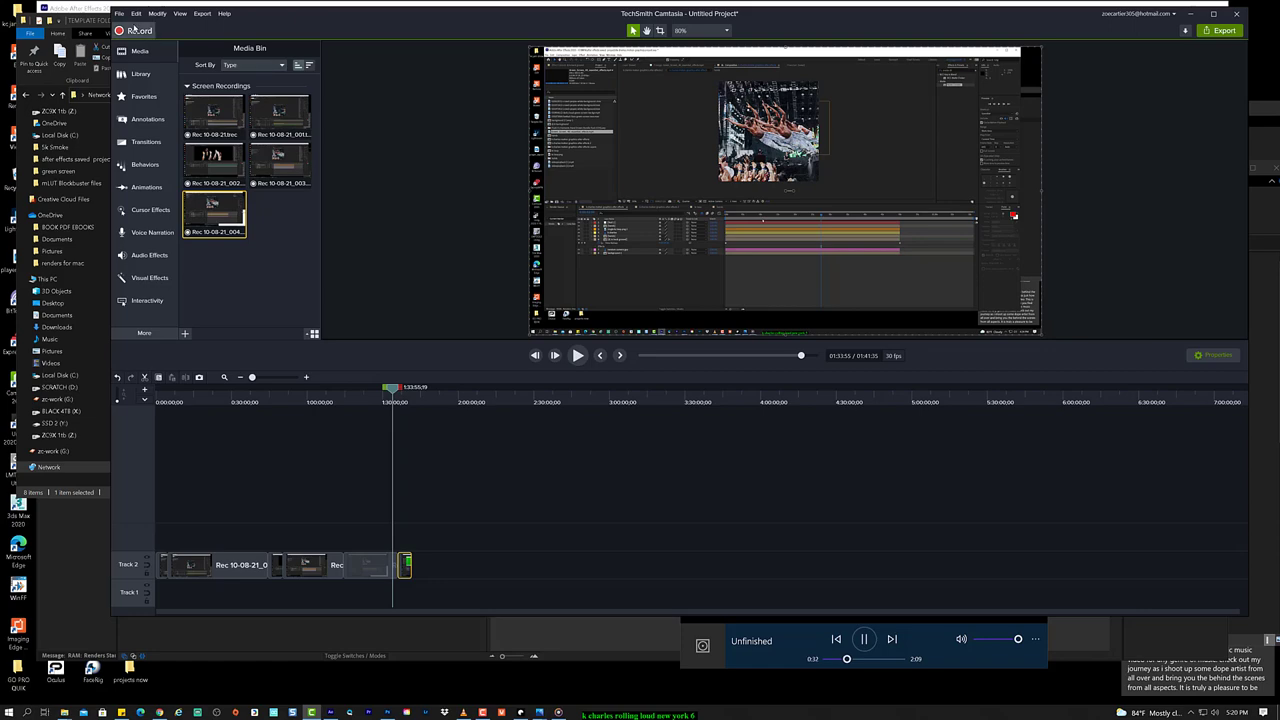
pyautogui.click(133, 29)
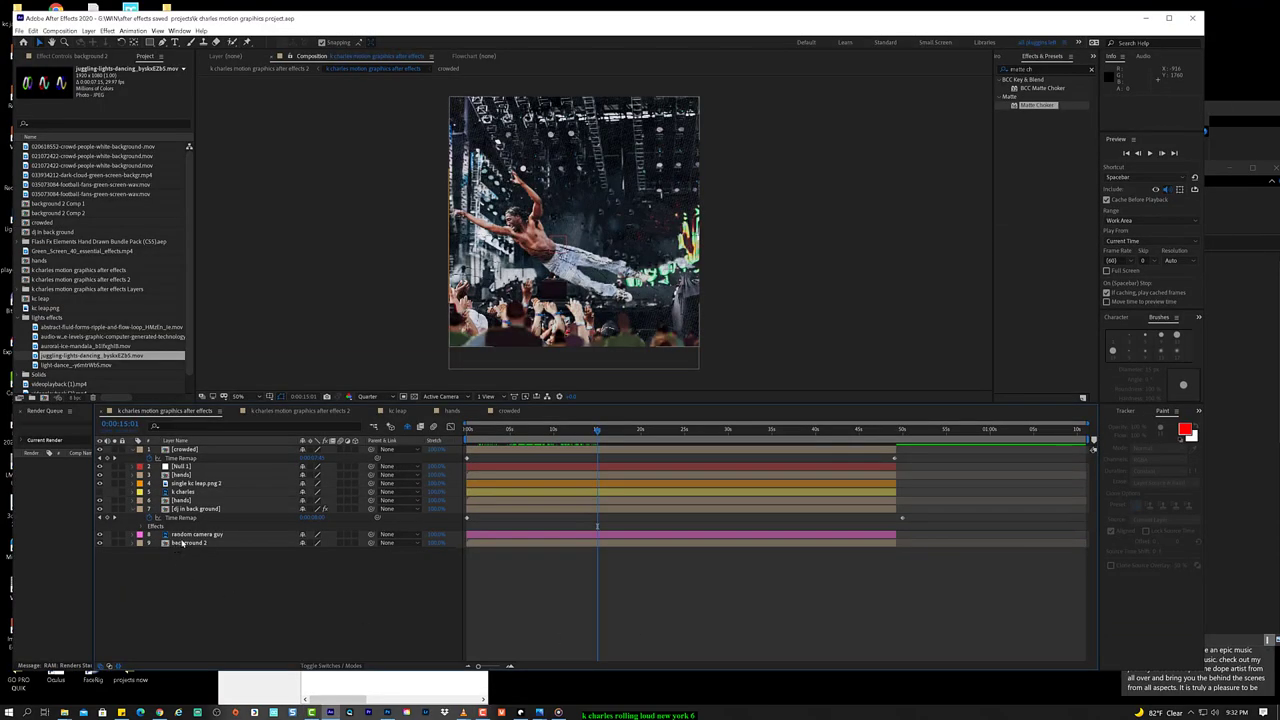
# Step: Open background 2 Comp 2, then its nested background 2 Comp 1, and scrub frames around 10-14 seconds
pyautogui.click(176, 542)
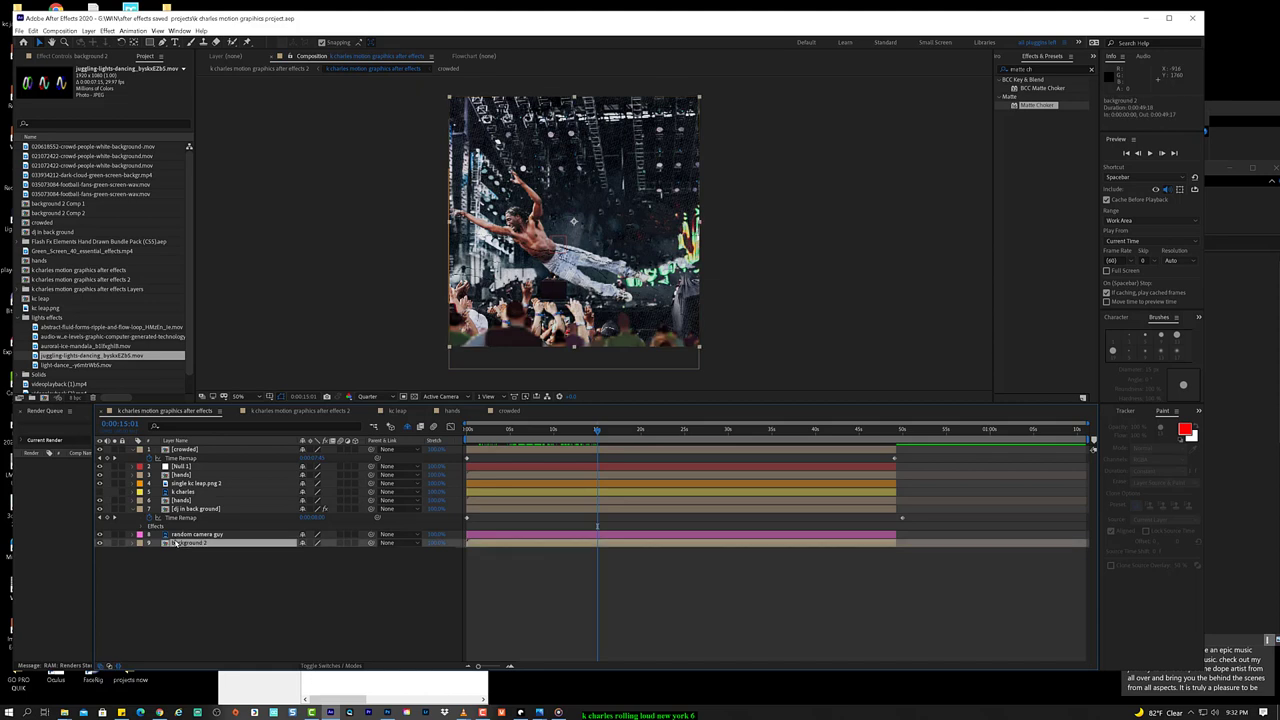
pyautogui.doubleClick(176, 542)
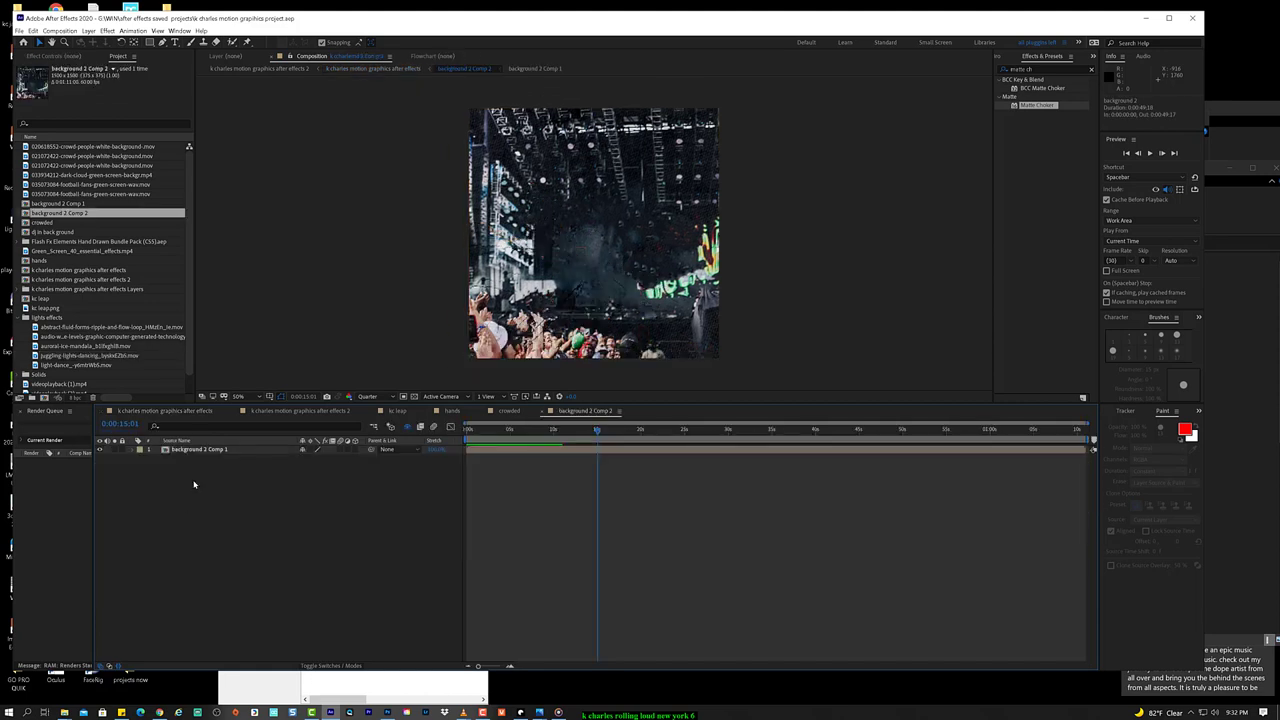
pyautogui.doubleClick(207, 450)
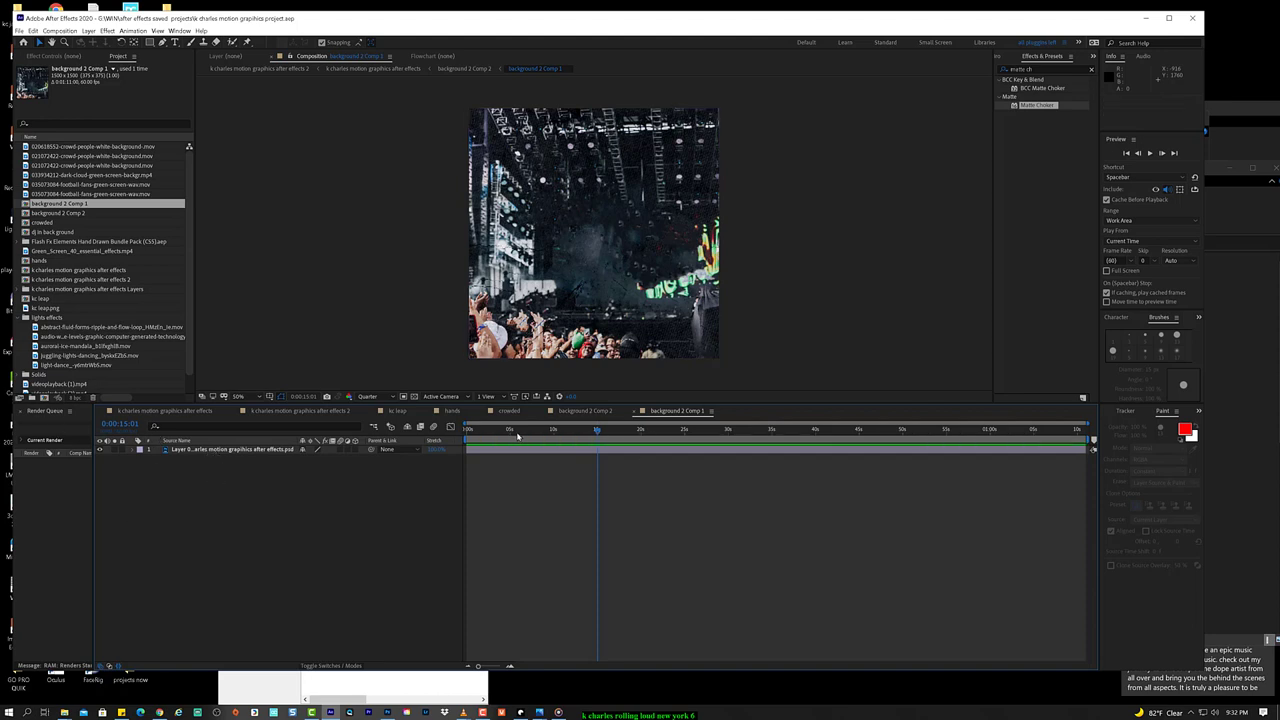
pyautogui.moveTo(520, 434); pyautogui.dragTo(565, 434)
pyautogui.moveTo(621, 430); pyautogui.dragTo(558, 440)
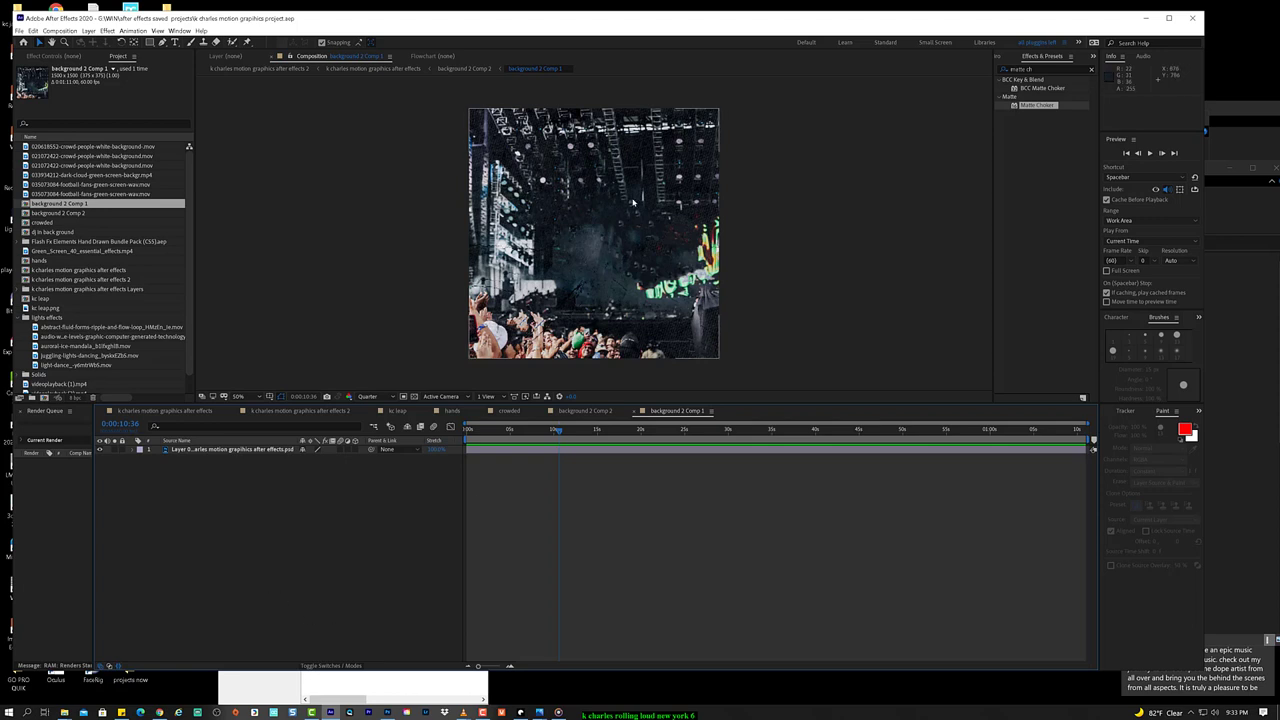
# Step: Nudge the concert background layer's scale up slightly, then add a Null 1 layer above it
pyautogui.click(593, 233)
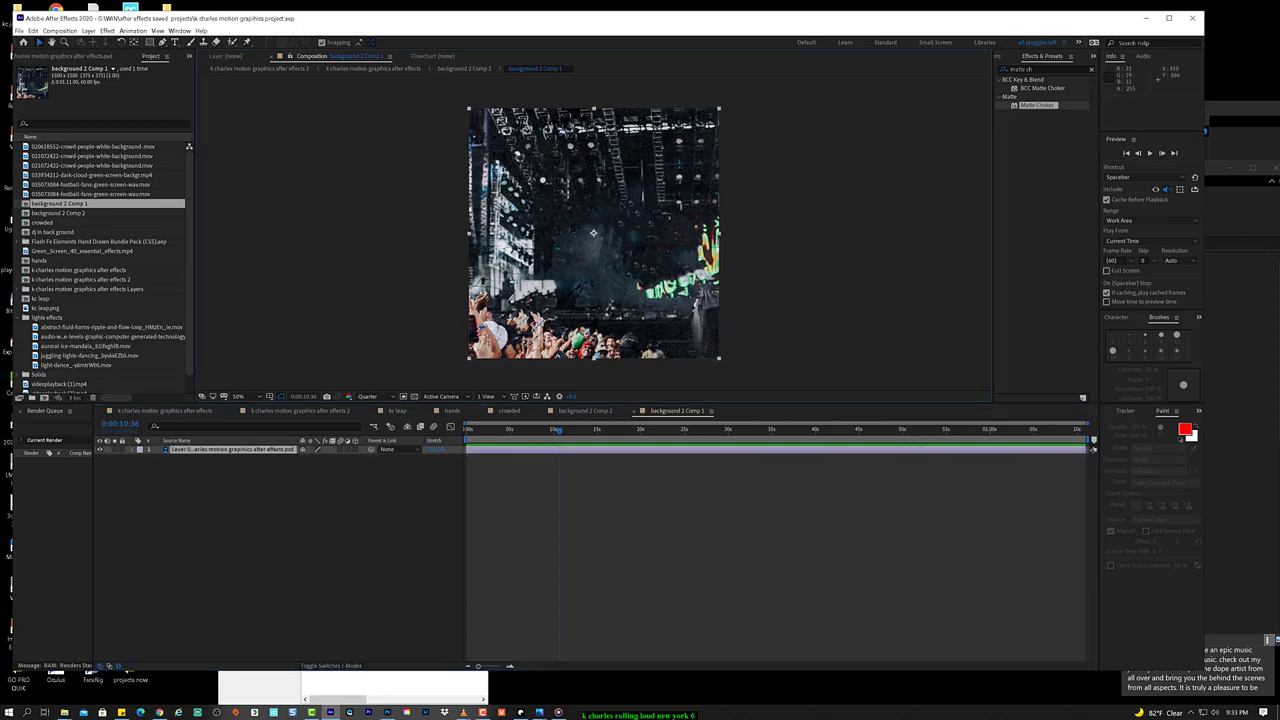
pyautogui.press('alt+KP_Add')
pyautogui.click(410, 312)
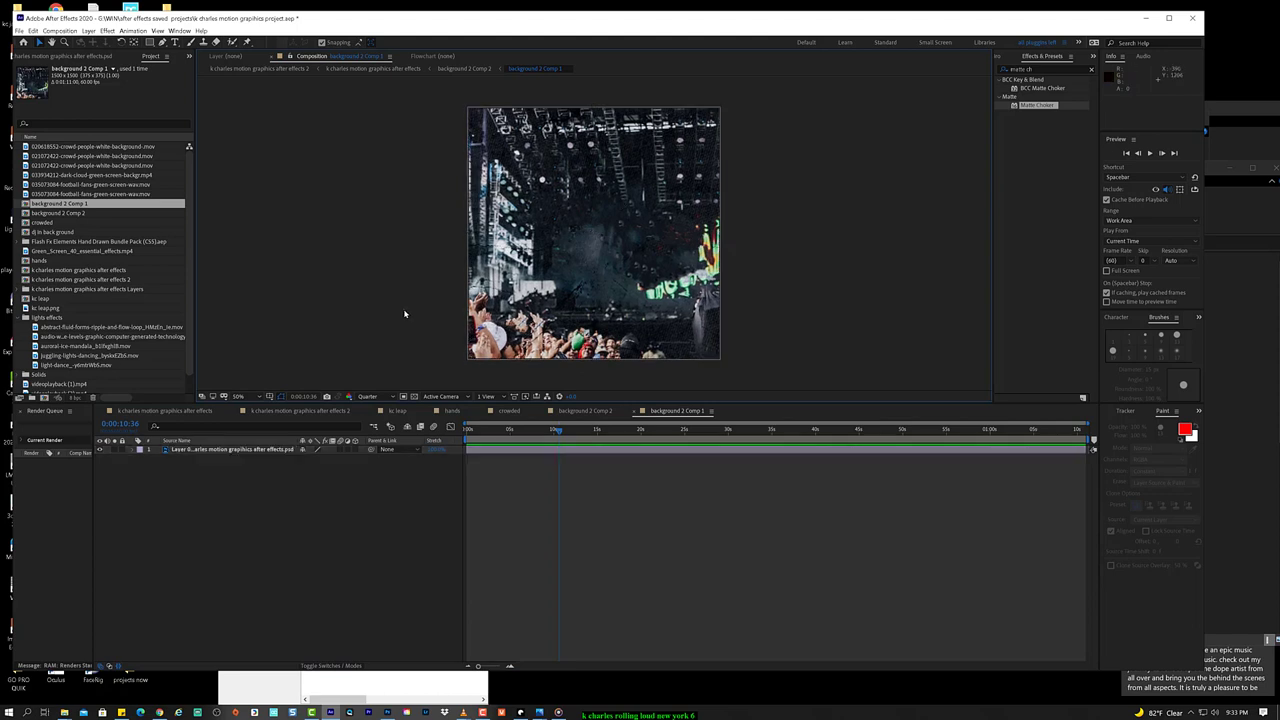
pyautogui.click(604, 239)
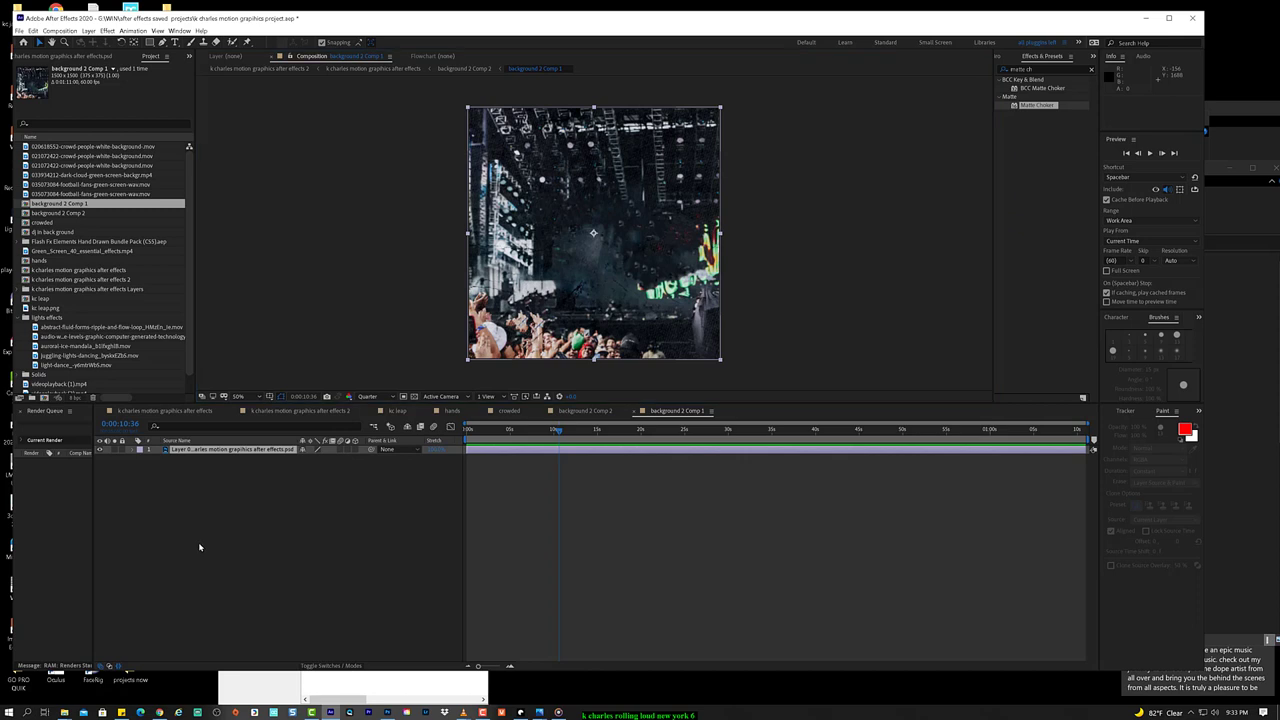
pyautogui.click(228, 513)
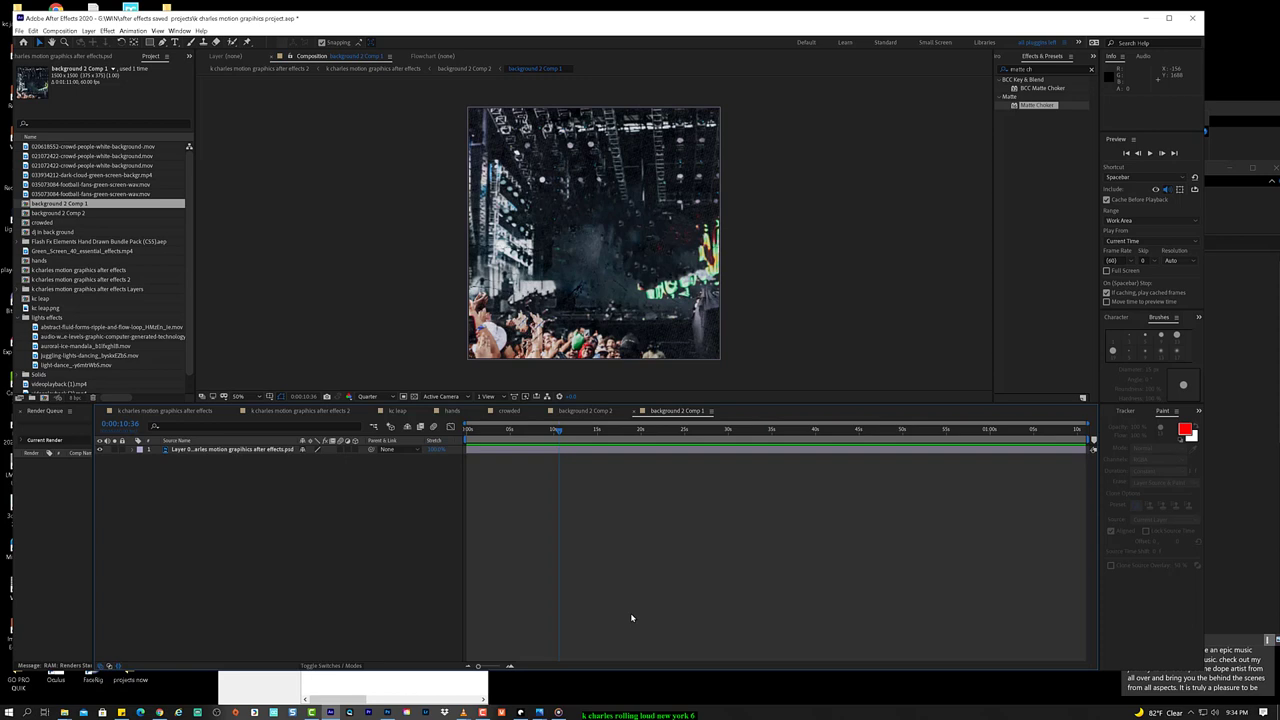
pyautogui.hotkey('ctrl', 'alt', 'shift', 'y')
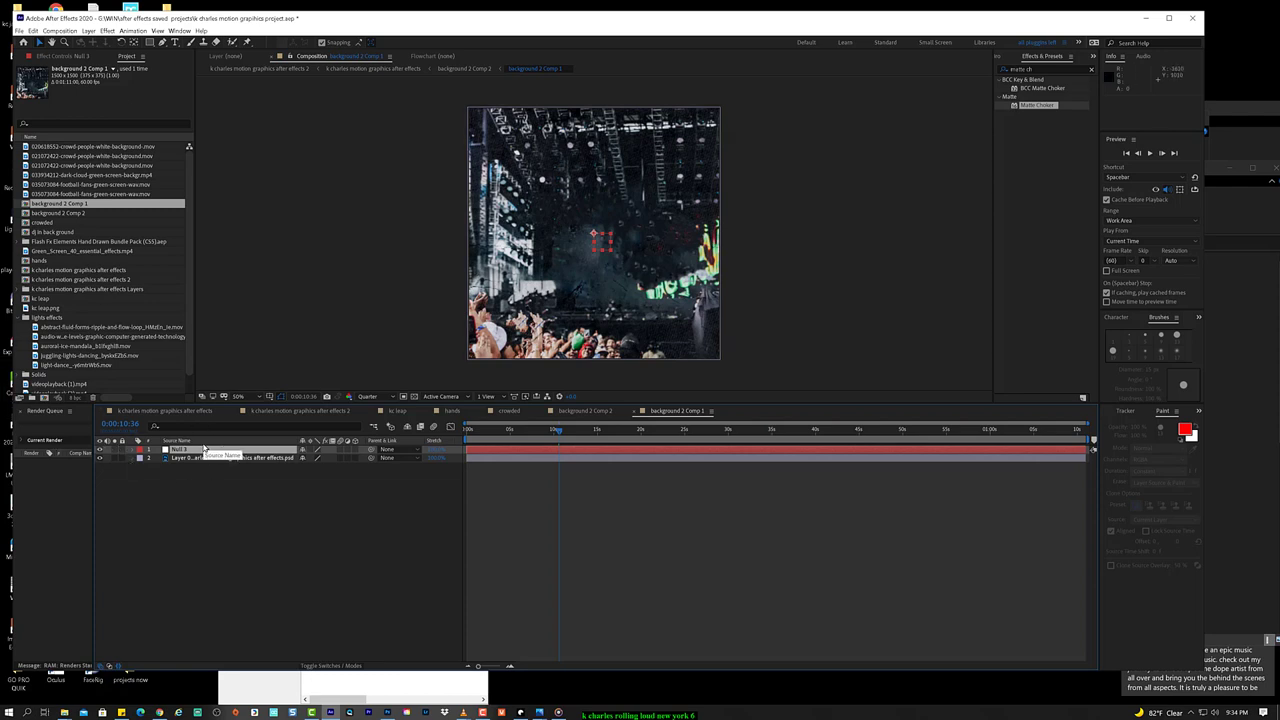
# Step: Give the null's Position the expression wiggle(5,2.5,2) and preview the shake around 13 seconds
pyautogui.hotkey('alt', 'shift', 'p')
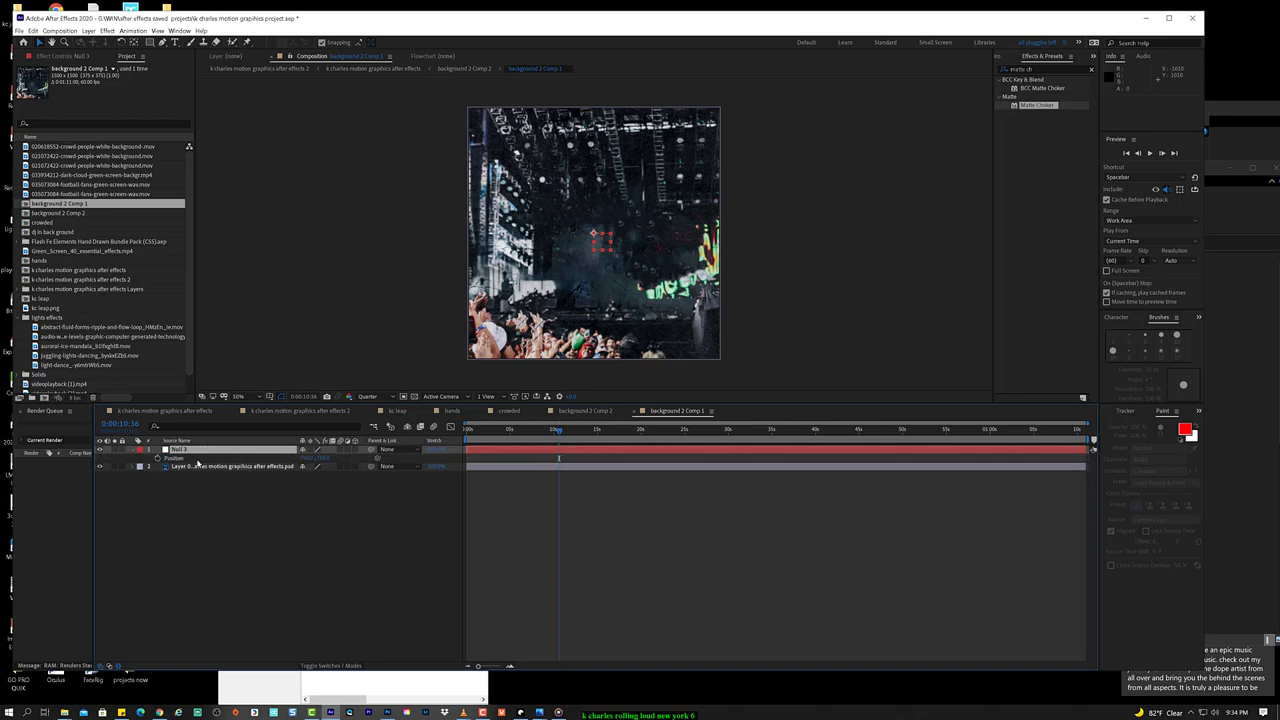
pyautogui.click(197, 460)
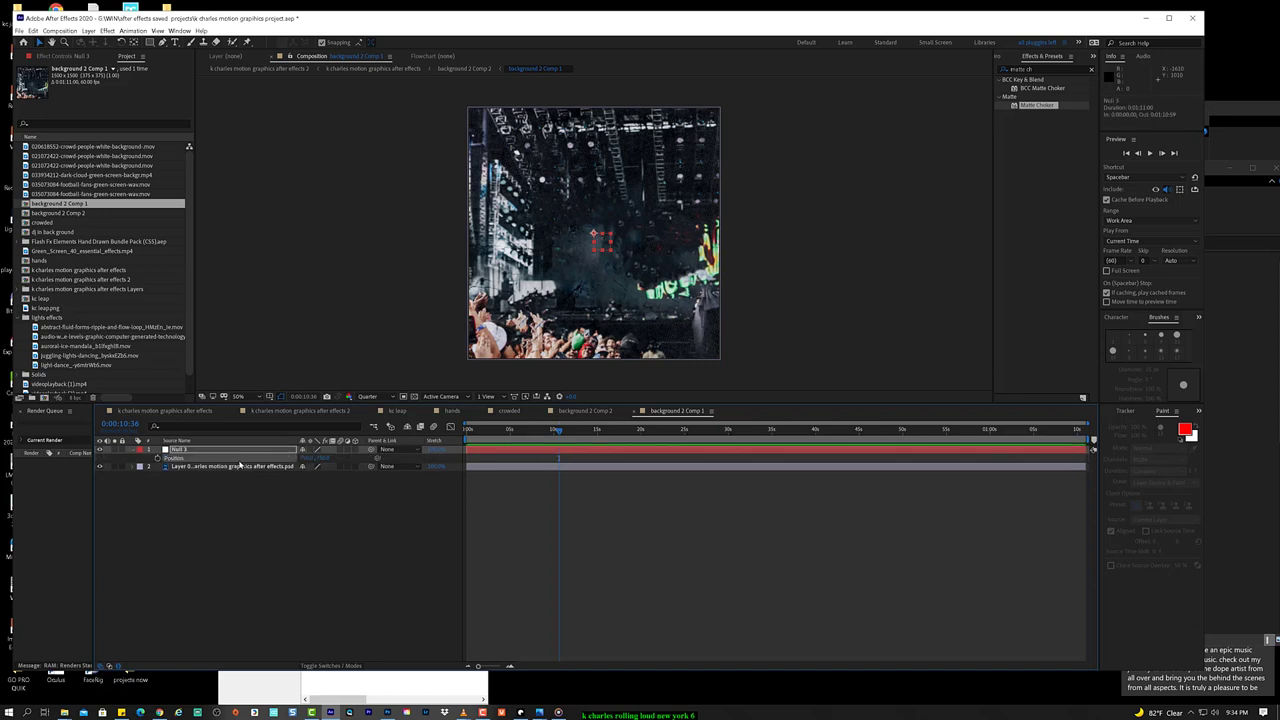
pyautogui.keyDown('alt'); pyautogui.click(157, 458); pyautogui.keyUp('alt')
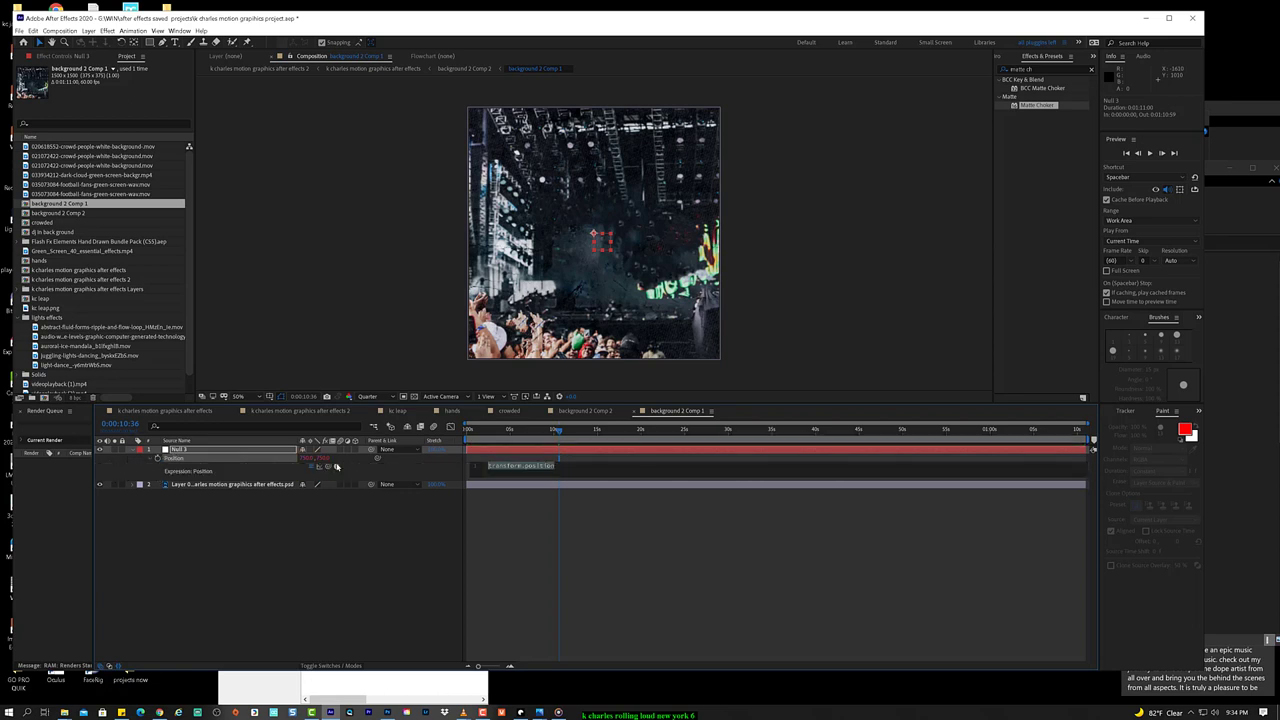
pyautogui.write('wiggle()')
pyautogui.write('5,')
pyautogui.write('205,2')
pyautogui.click(590, 583)
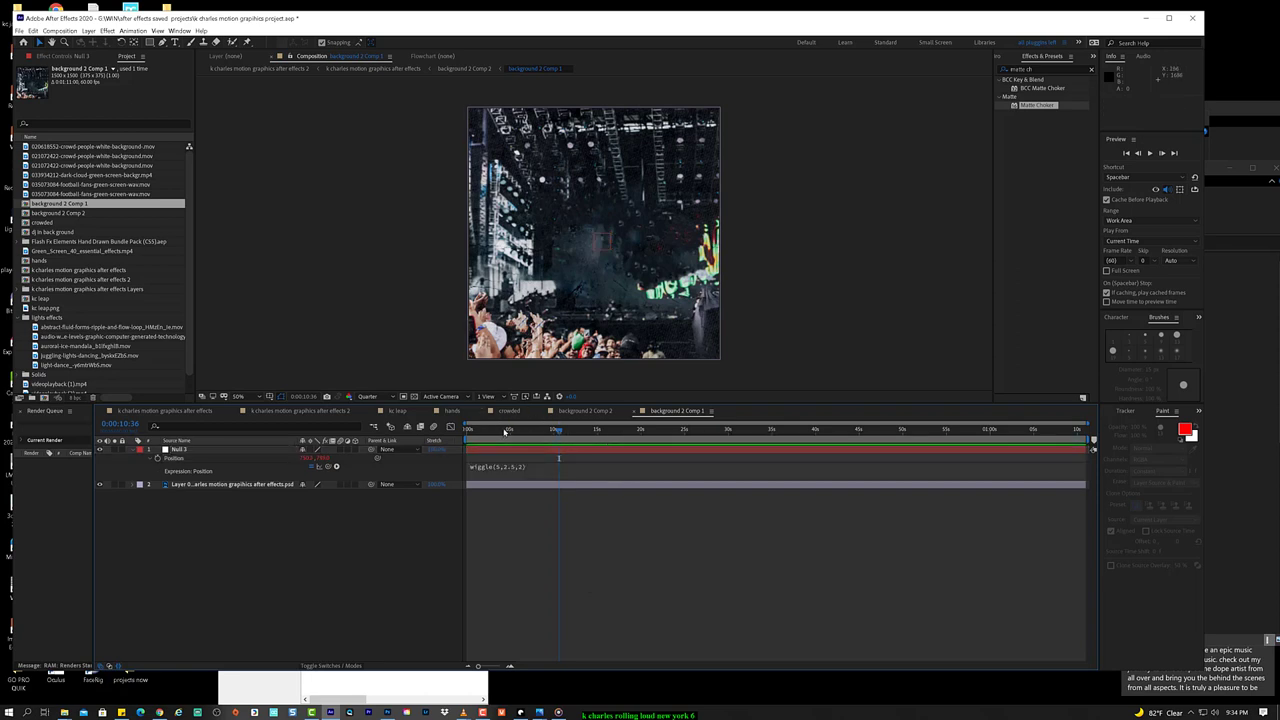
pyautogui.moveTo(507, 431); pyautogui.dragTo(630, 437)
pyautogui.click(268, 485)
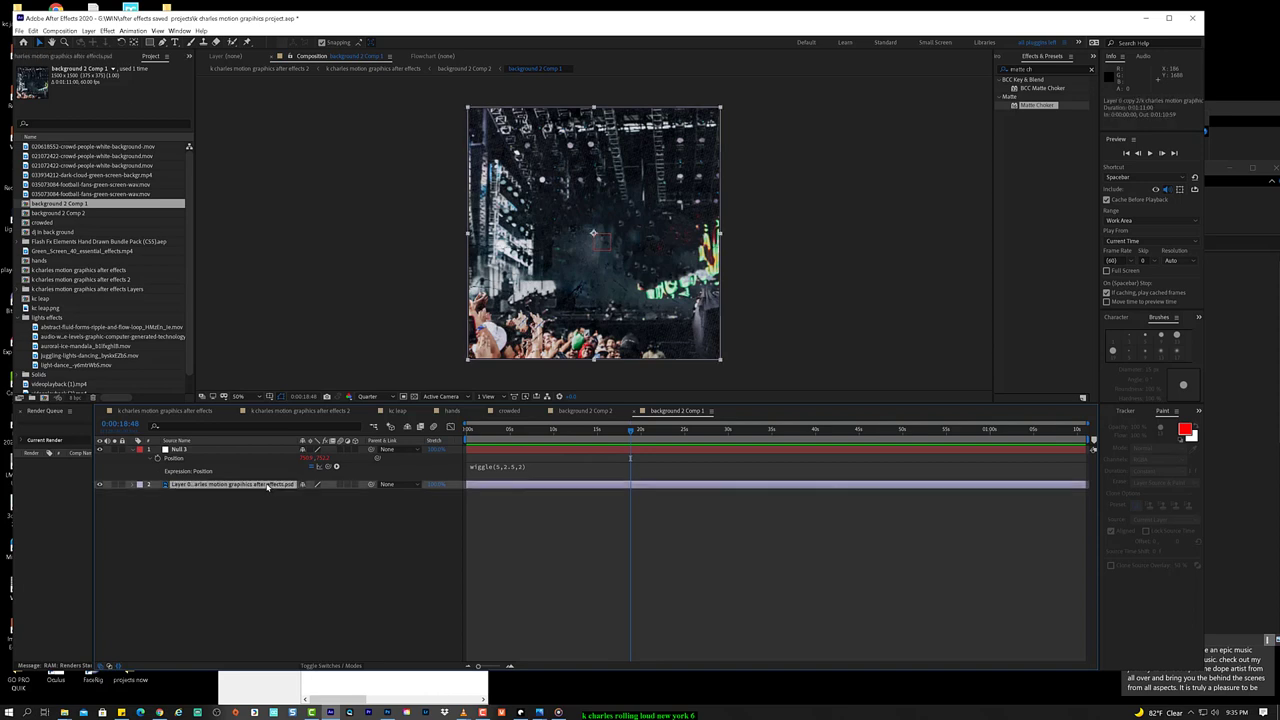
# Step: Pick-whip the background layer's Position to the null's Position and preview the shake near 18 seconds
pyautogui.press('p')
pyautogui.moveTo(373, 486); pyautogui.dragTo(299, 502)
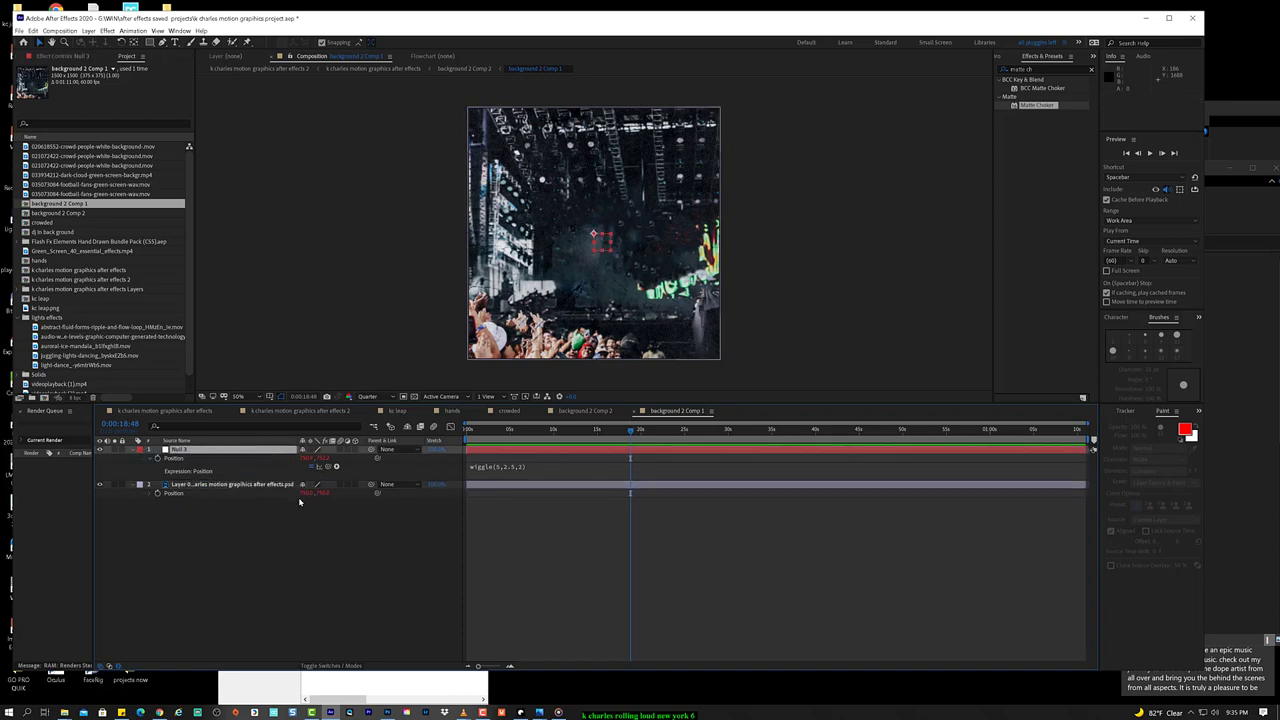
pyautogui.click(376, 502)
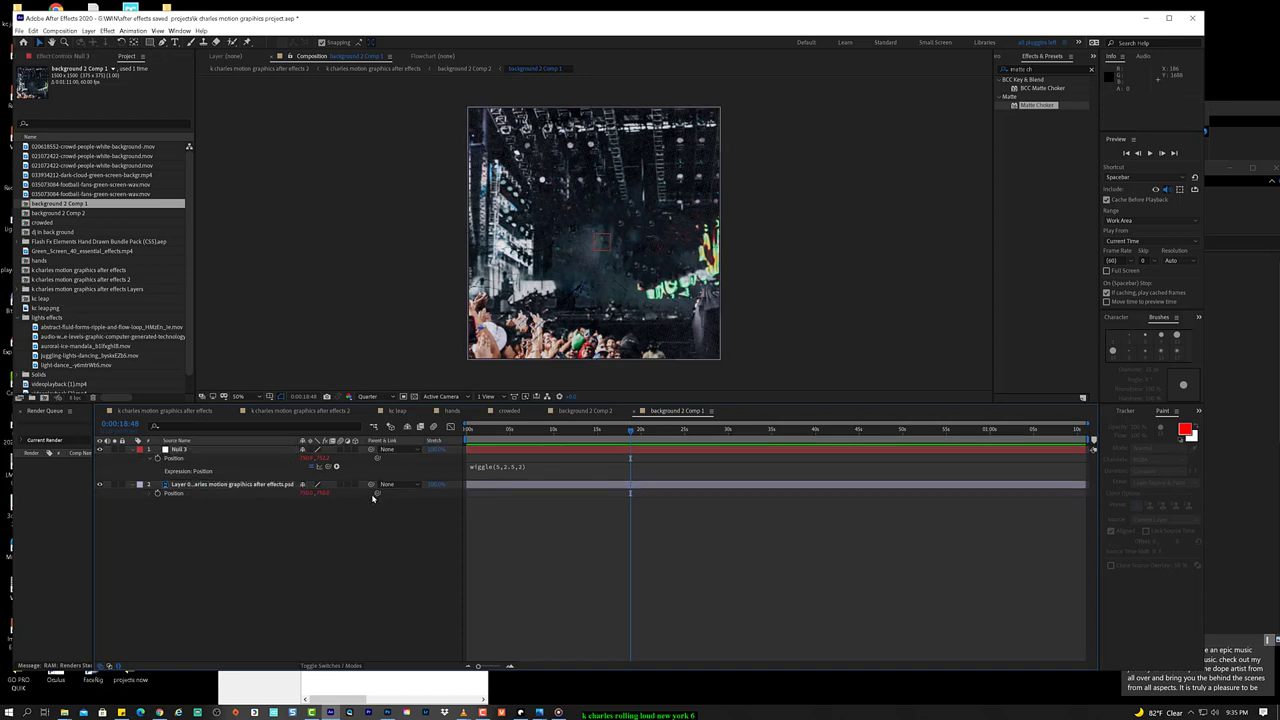
pyautogui.moveTo(377, 494); pyautogui.dragTo(186, 459)
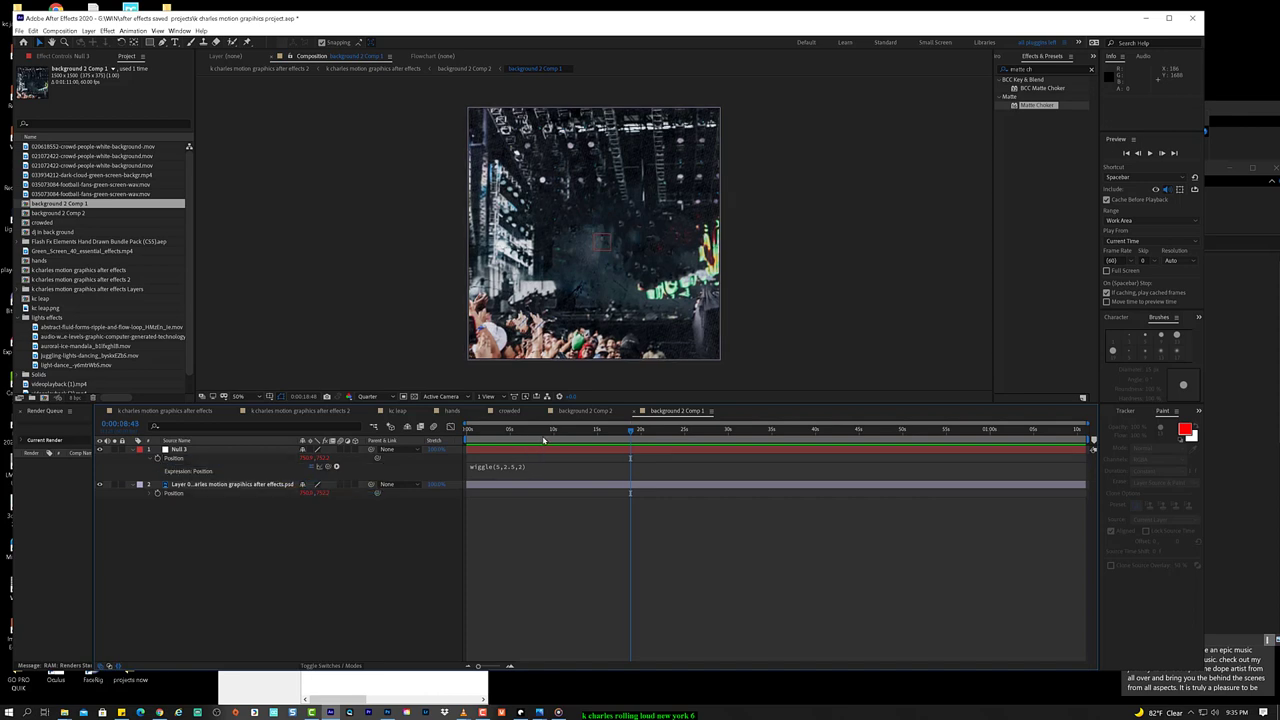
pyautogui.moveTo(569, 440); pyautogui.dragTo(630, 439)
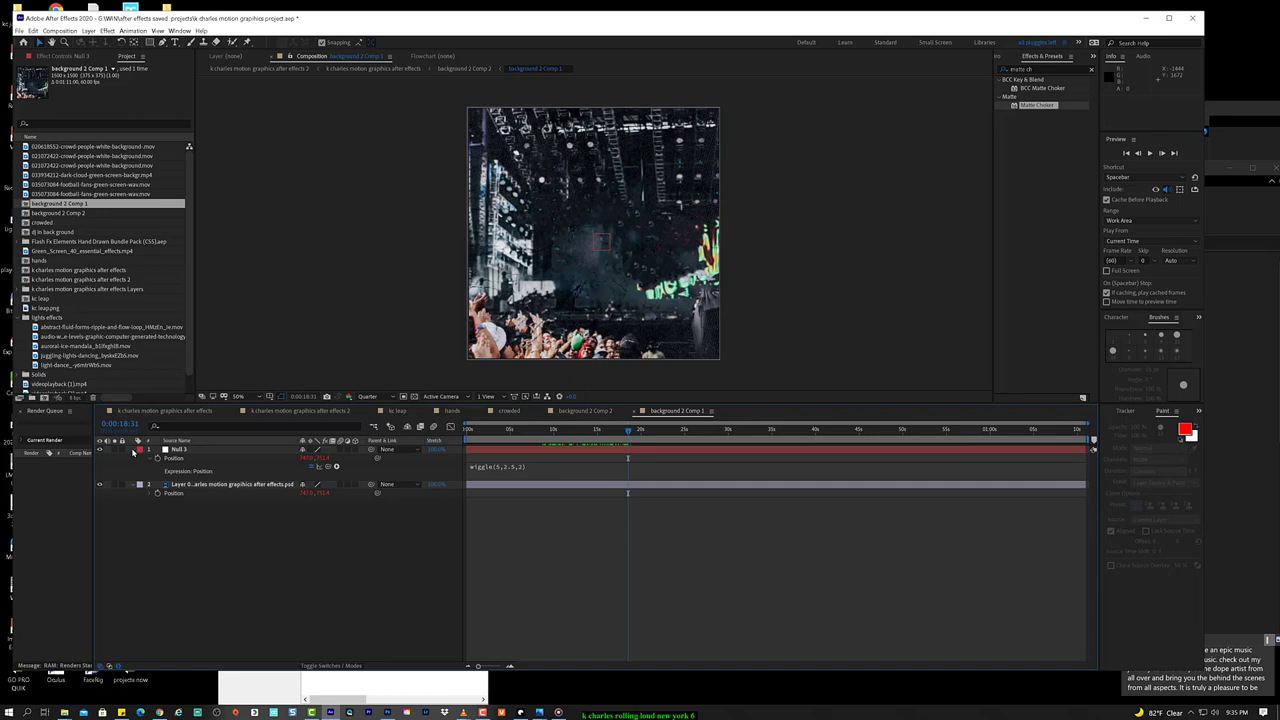
# Step: Add the light-dance video clip to background 2 Comp 1 as a new layer
pyautogui.click(139, 449)
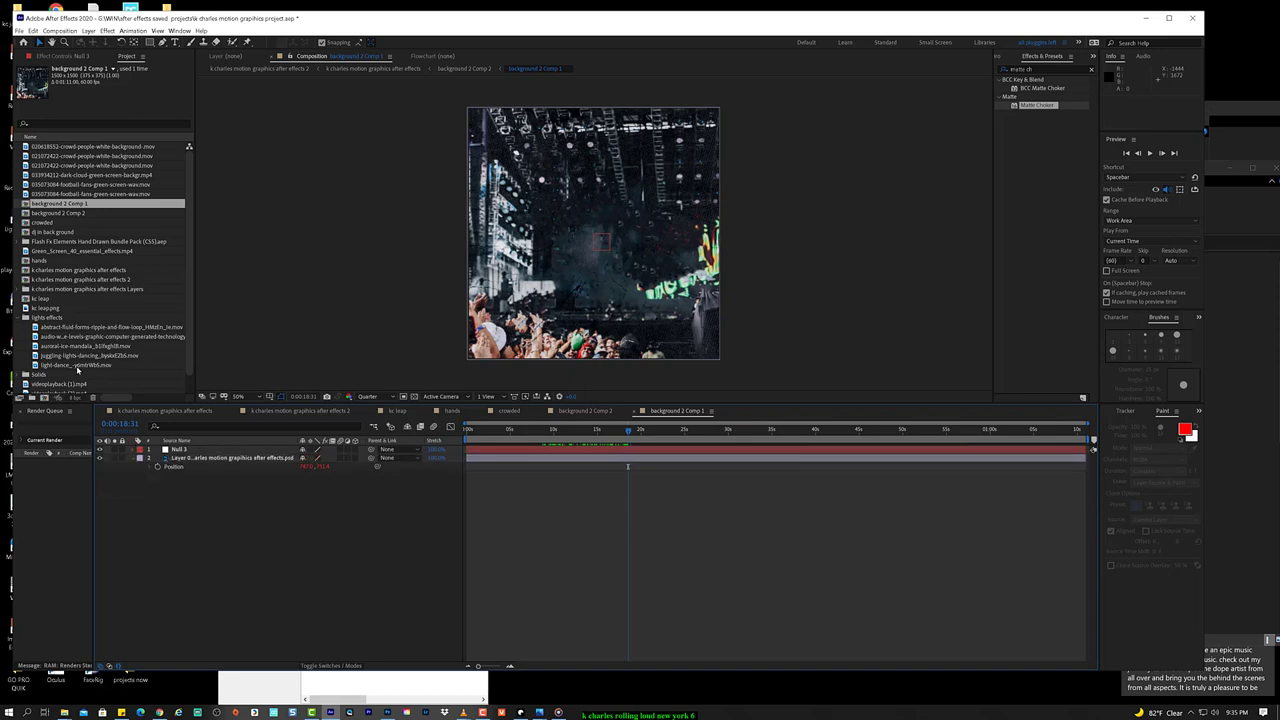
pyautogui.click(76, 365)
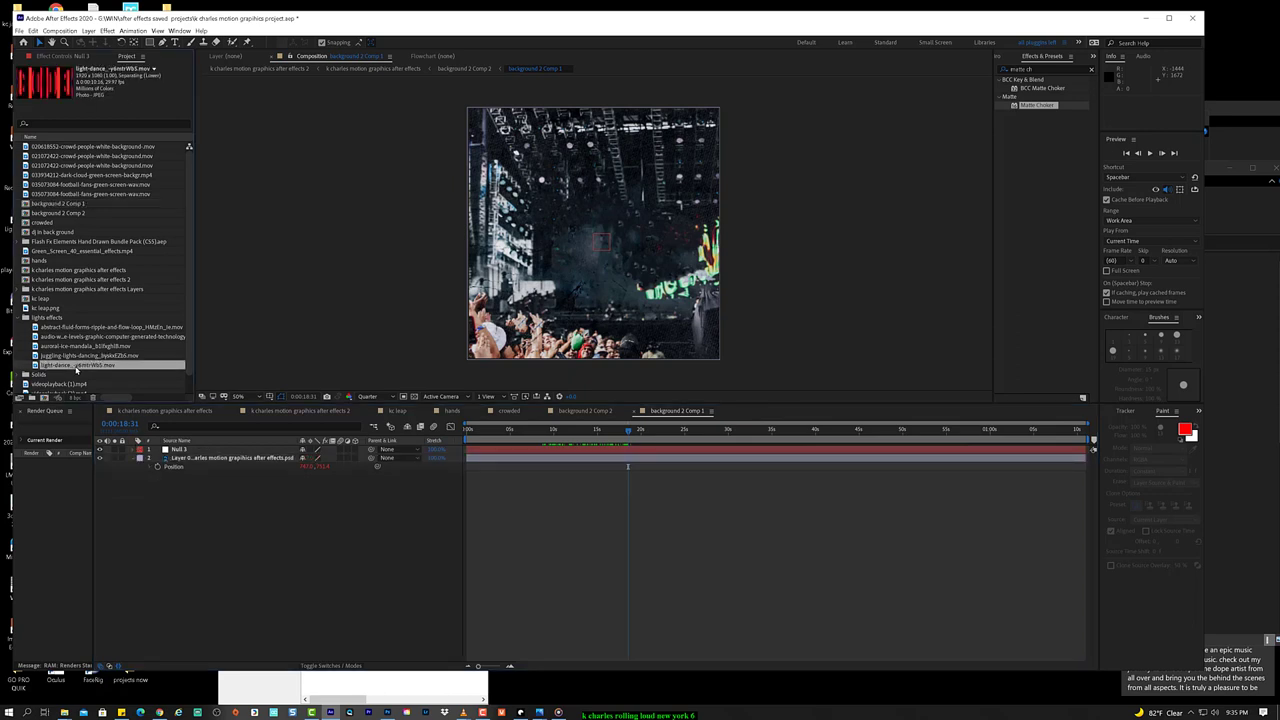
pyautogui.moveTo(76, 368); pyautogui.dragTo(210, 477)
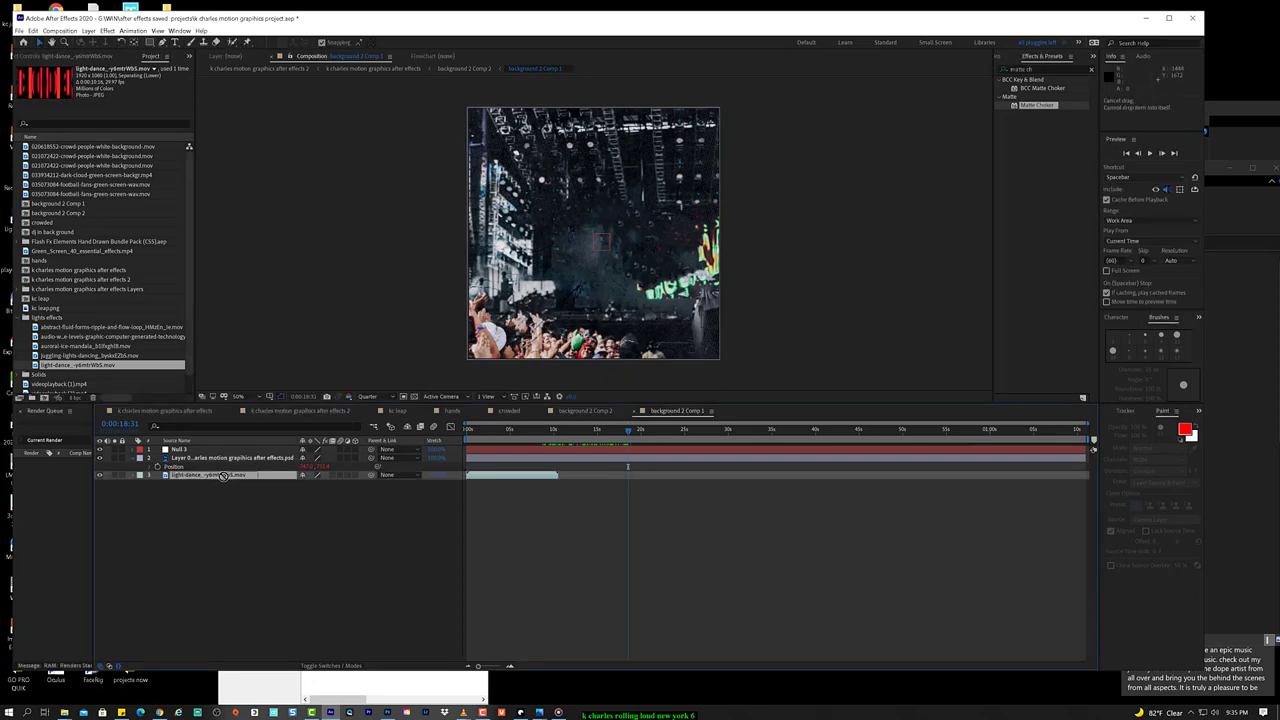
# Step: Move light-dance above Layer 0 and scale it down to a small screen at 3 seconds
pyautogui.moveTo(228, 478); pyautogui.dragTo(232, 454)
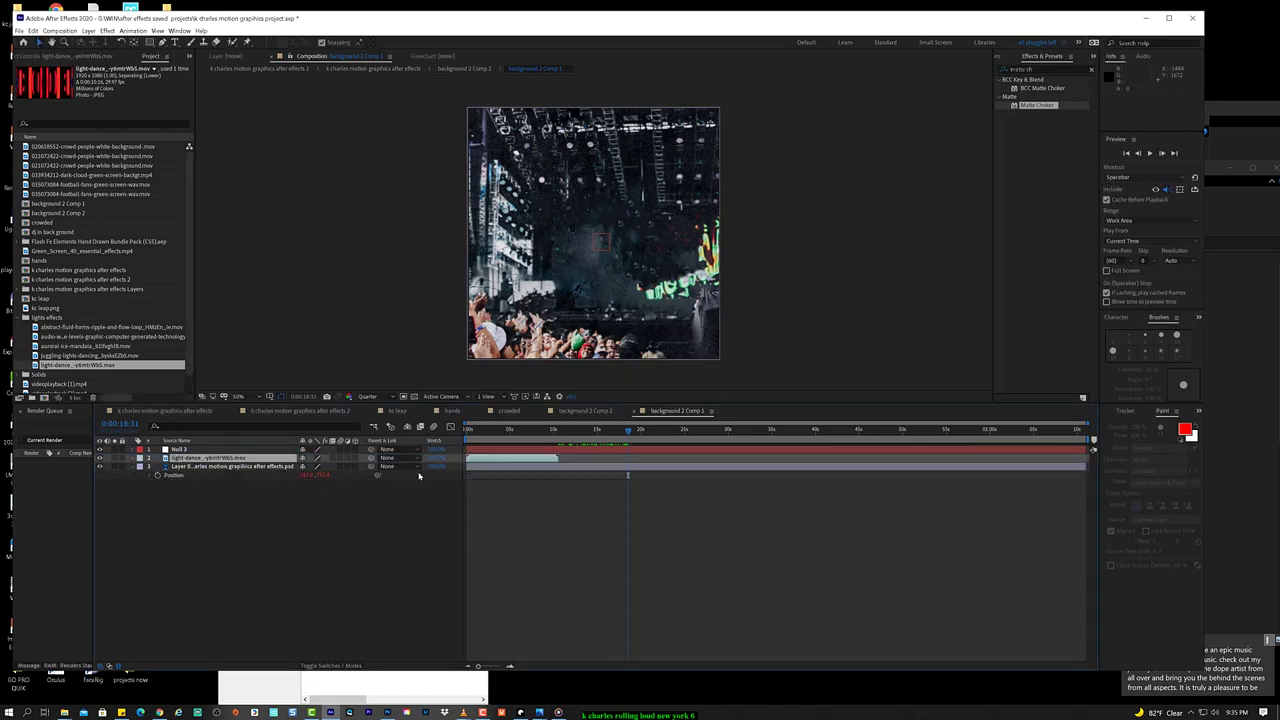
pyautogui.click(496, 431)
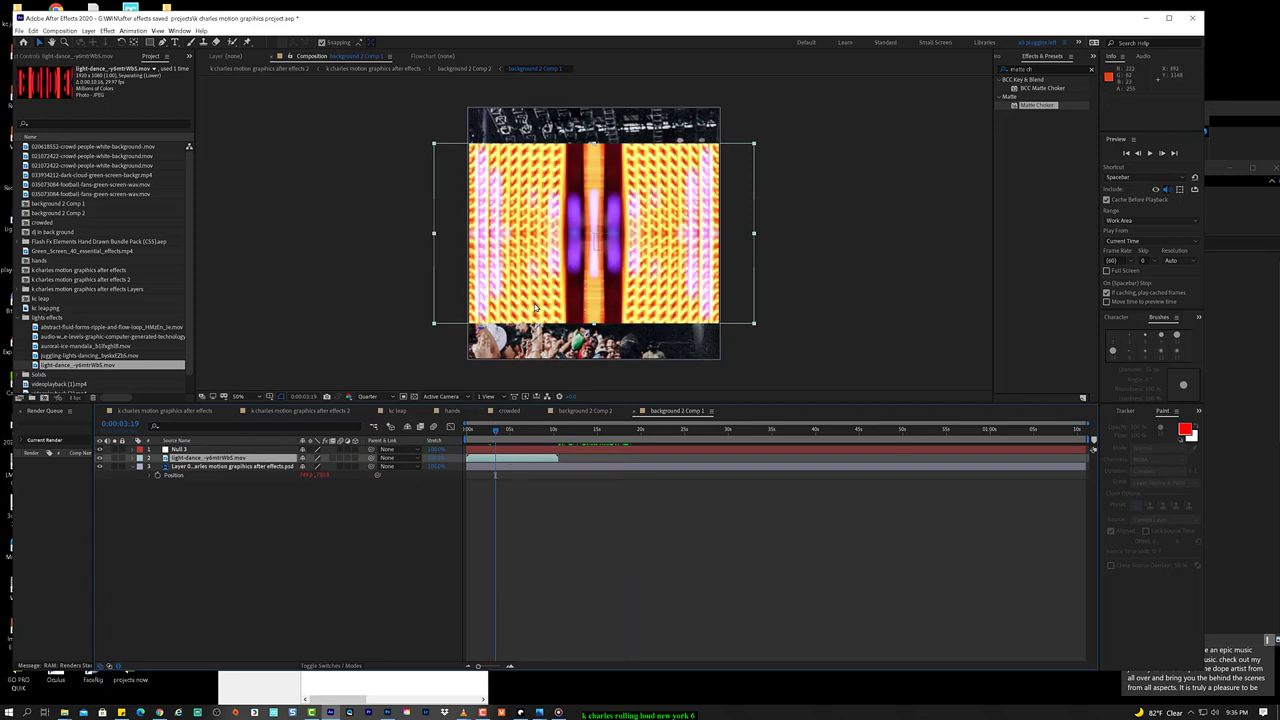
pyautogui.press('alt+KP_Subtract')
pyautogui.press('alt+KP_Subtract')
pyautogui.press('alt+KP_Subtract')
pyautogui.press('alt+KP_Subtract')
pyautogui.press('alt+KP_Subtract')
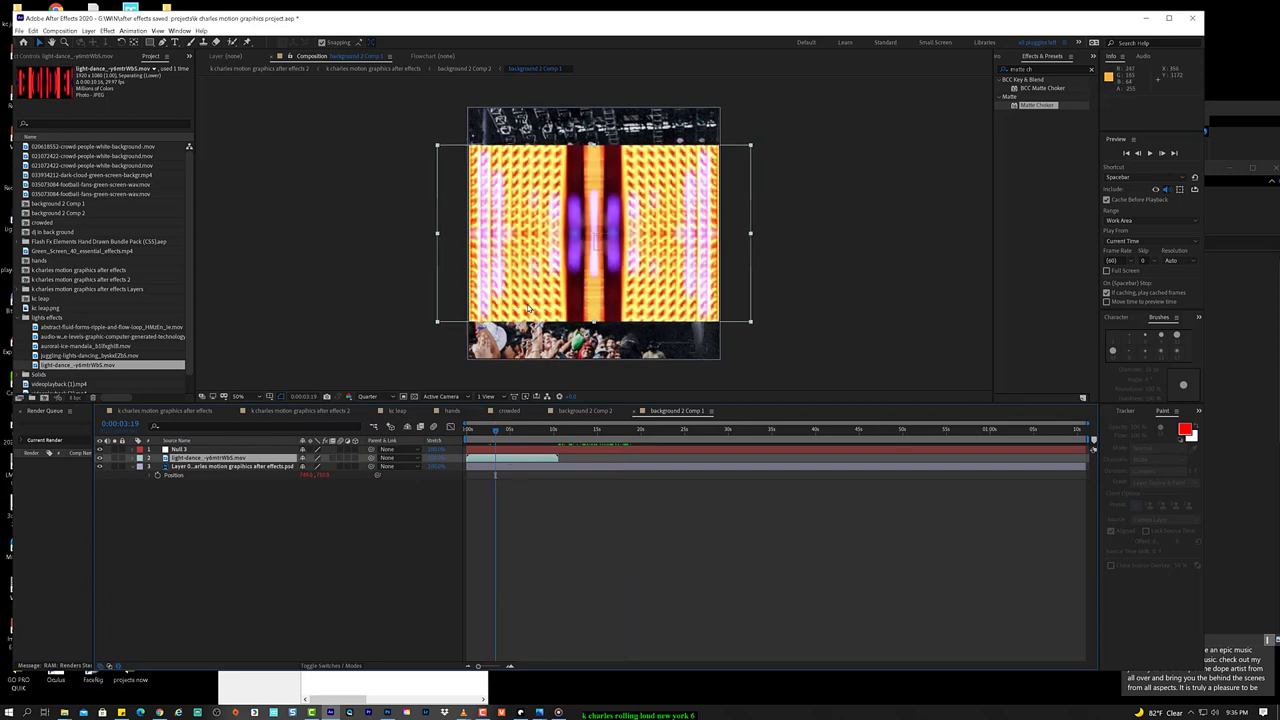
pyautogui.press('alt+KP_Subtract')
pyautogui.press('alt+KP_Subtract')
pyautogui.press('alt+KP_Subtract')
pyautogui.press('alt+KP_Subtract')
pyautogui.press('alt+KP_Subtract')
pyautogui.press('alt+KP_Subtract')
pyautogui.press('alt+KP_Subtract')
pyautogui.press('alt+KP_Subtract')
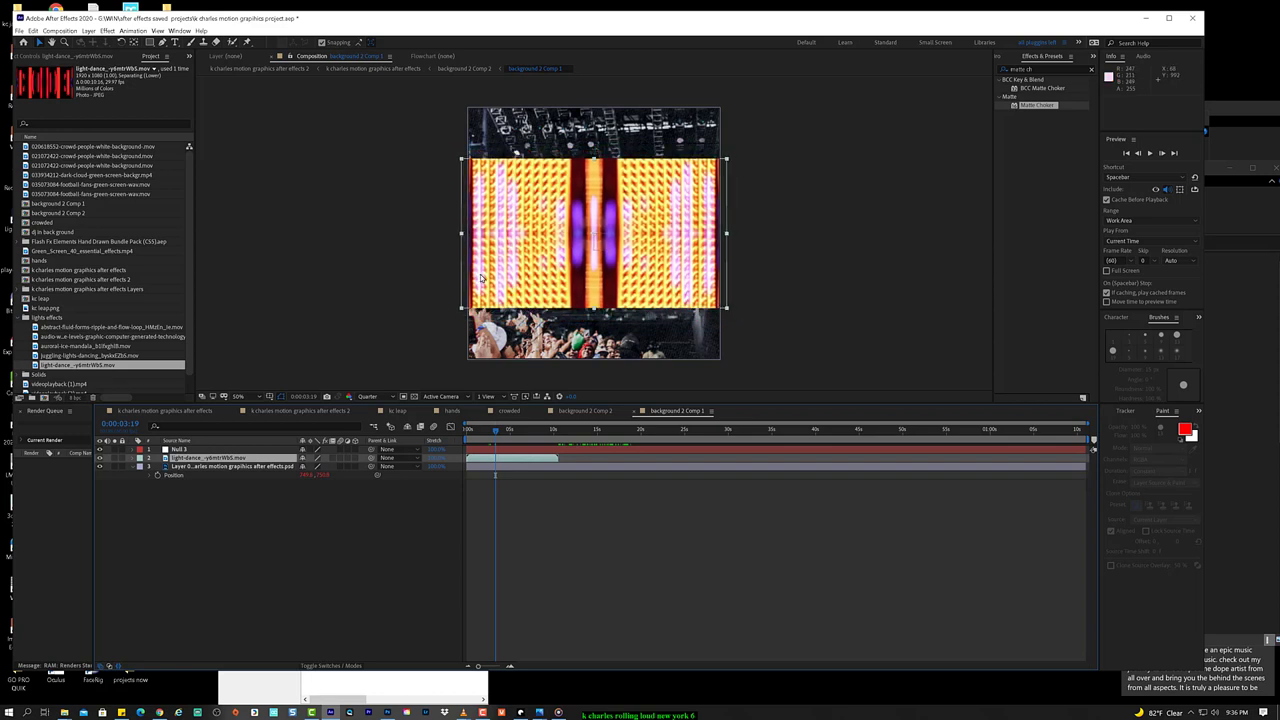
pyautogui.press('alt+KP_Add')
pyautogui.press('alt+KP_Add')
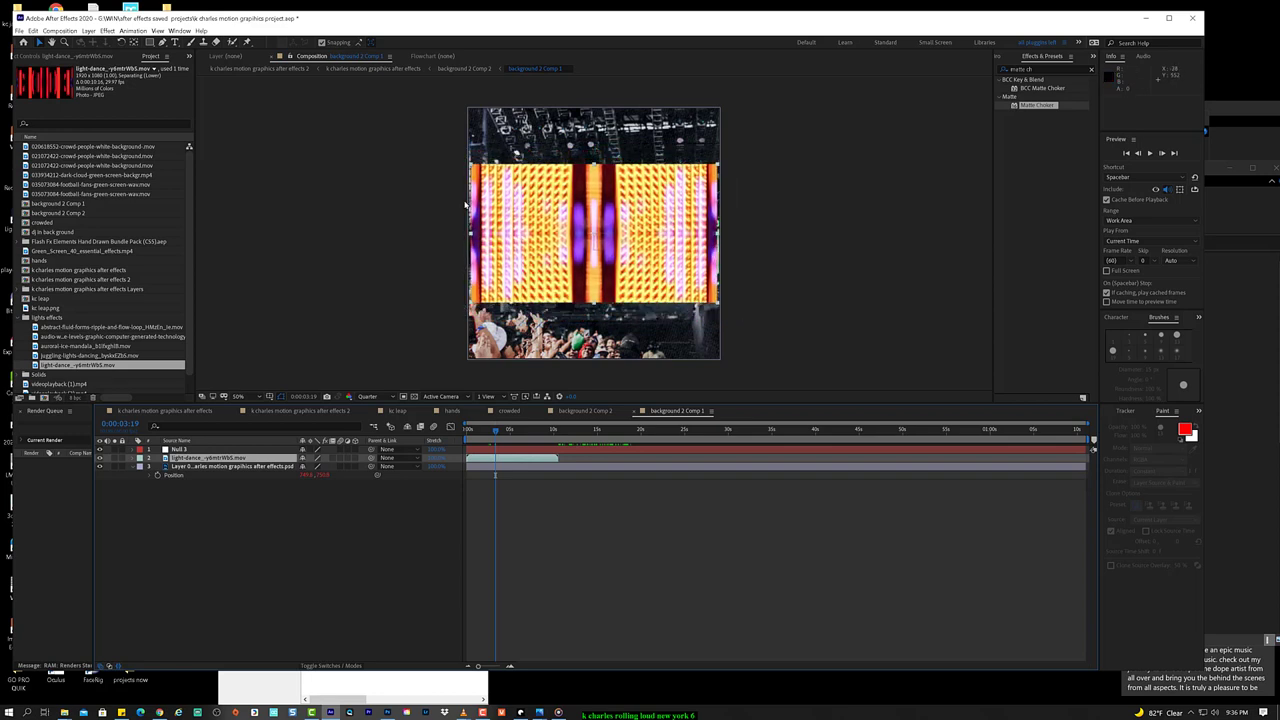
pyautogui.press('alt+KP_Add')
pyautogui.press('alt+KP_Add')
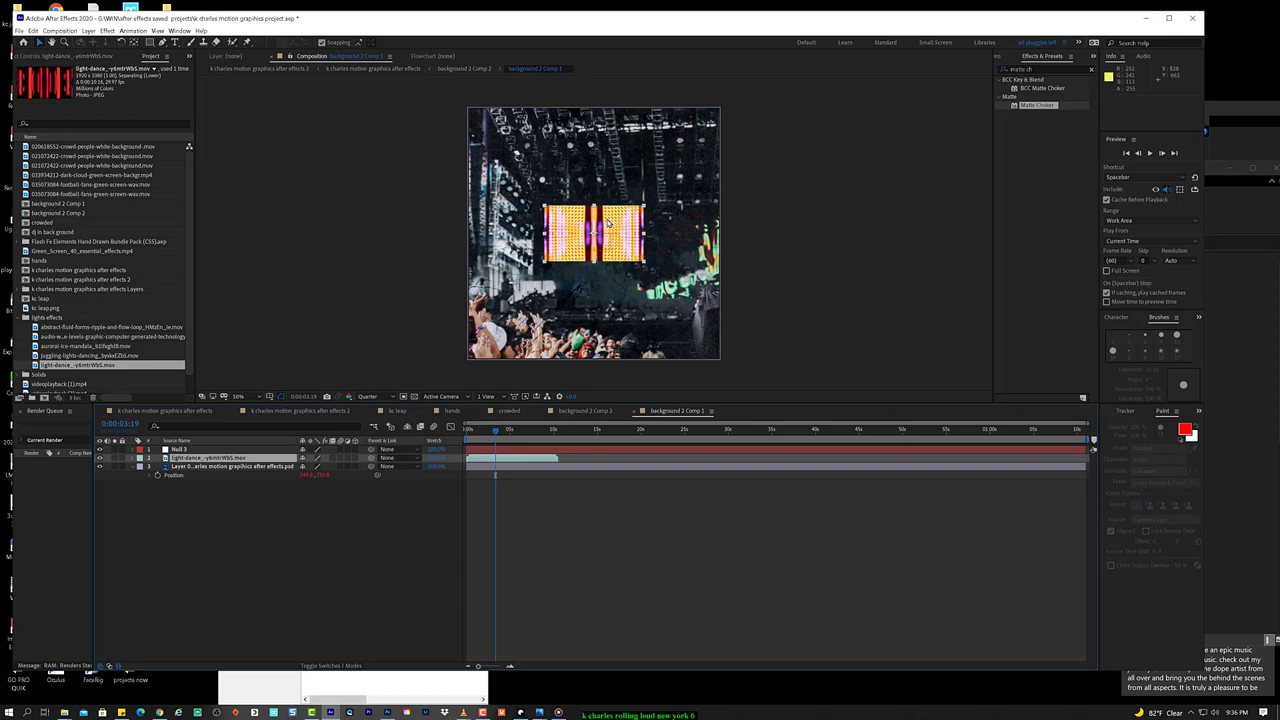
# Step: Drag the tilted light-dance screen right and up onto the stage's side screen, then preview playback
pyautogui.moveTo(610, 222); pyautogui.dragTo(676, 244)
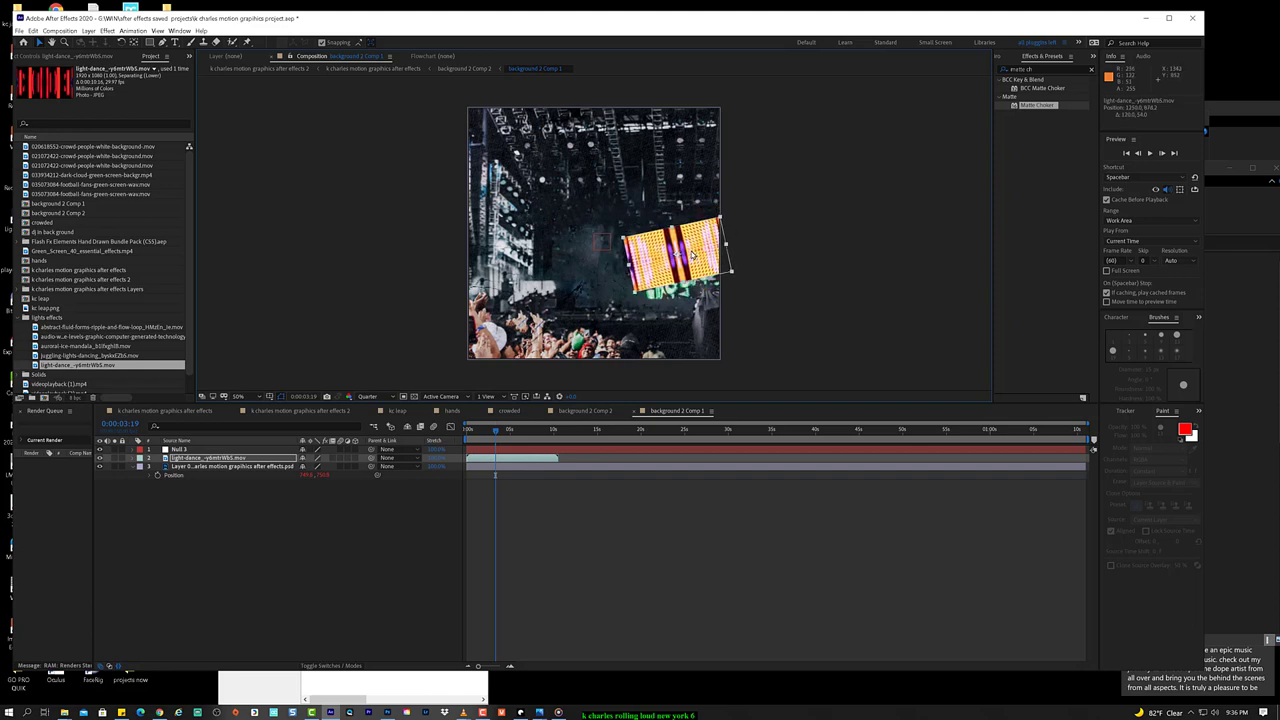
pyautogui.moveTo(692, 255)
pyautogui.mouseDown()
pyautogui.moveTo(682, 243)
pyautogui.moveTo(702, 246)
pyautogui.mouseUp()
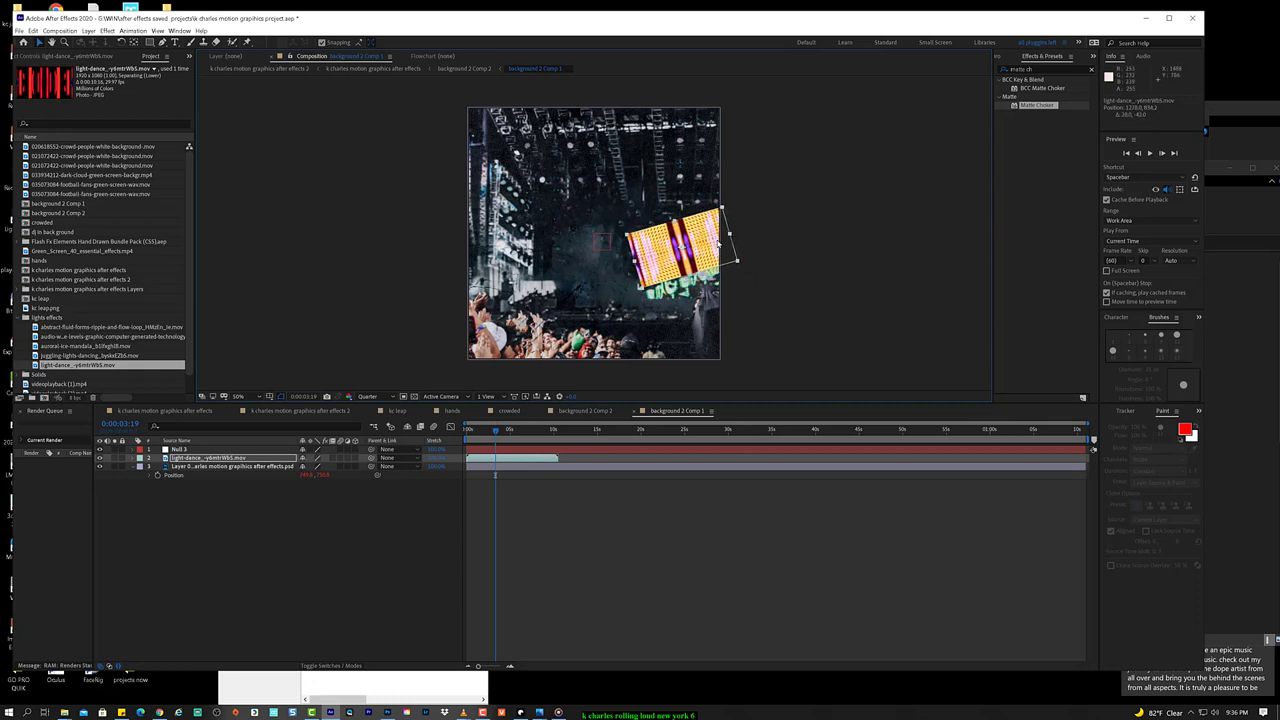
pyautogui.moveTo(497, 437)
pyautogui.mouseDown()
pyautogui.moveTo(540, 437)
pyautogui.moveTo(484, 437)
pyautogui.mouseUp()
pyautogui.press('space')
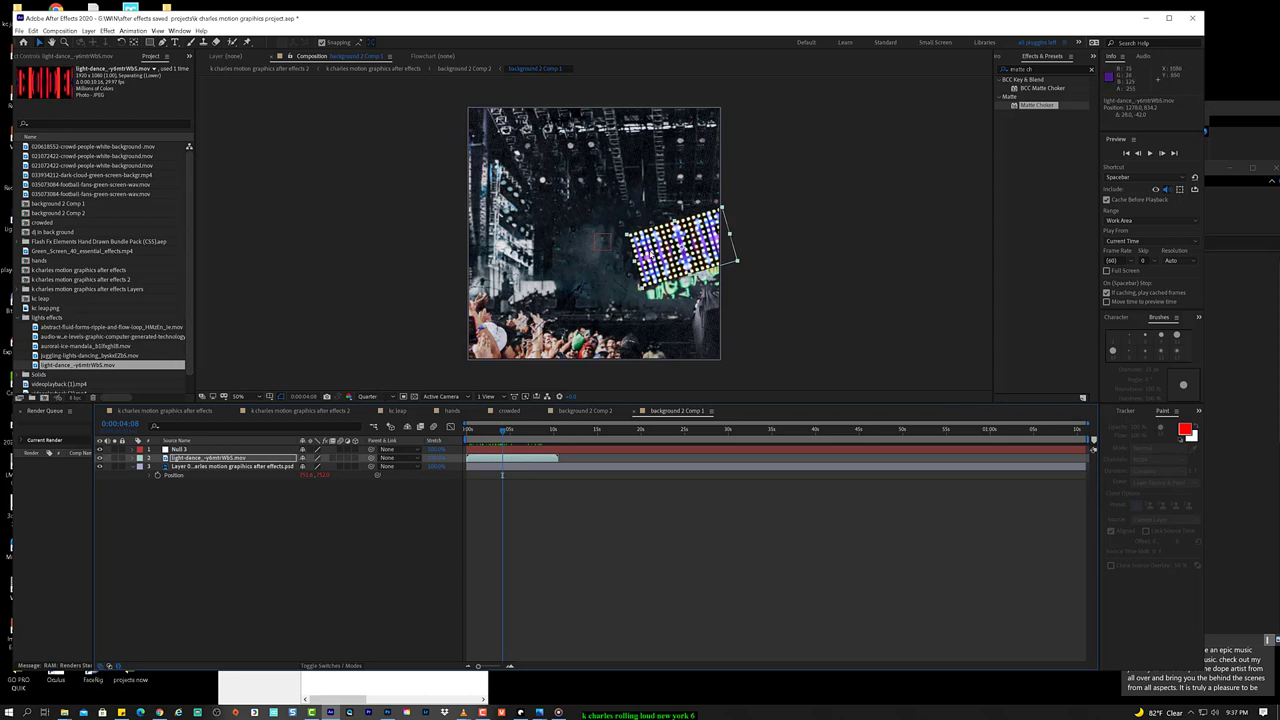
pyautogui.press('g')
# Step: Draw an ellipse mask around the LED lights, try reshaping and moving it, then undo it
pyautogui.click(150, 43)
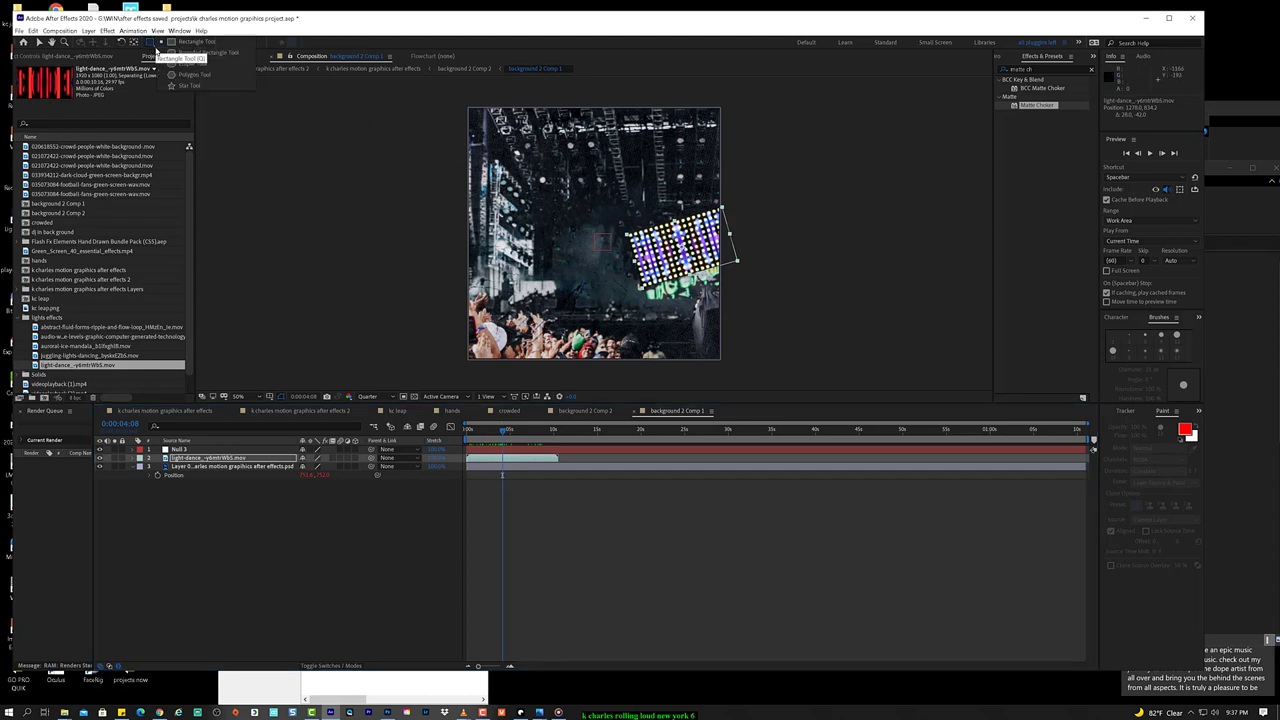
pyautogui.click(200, 75)
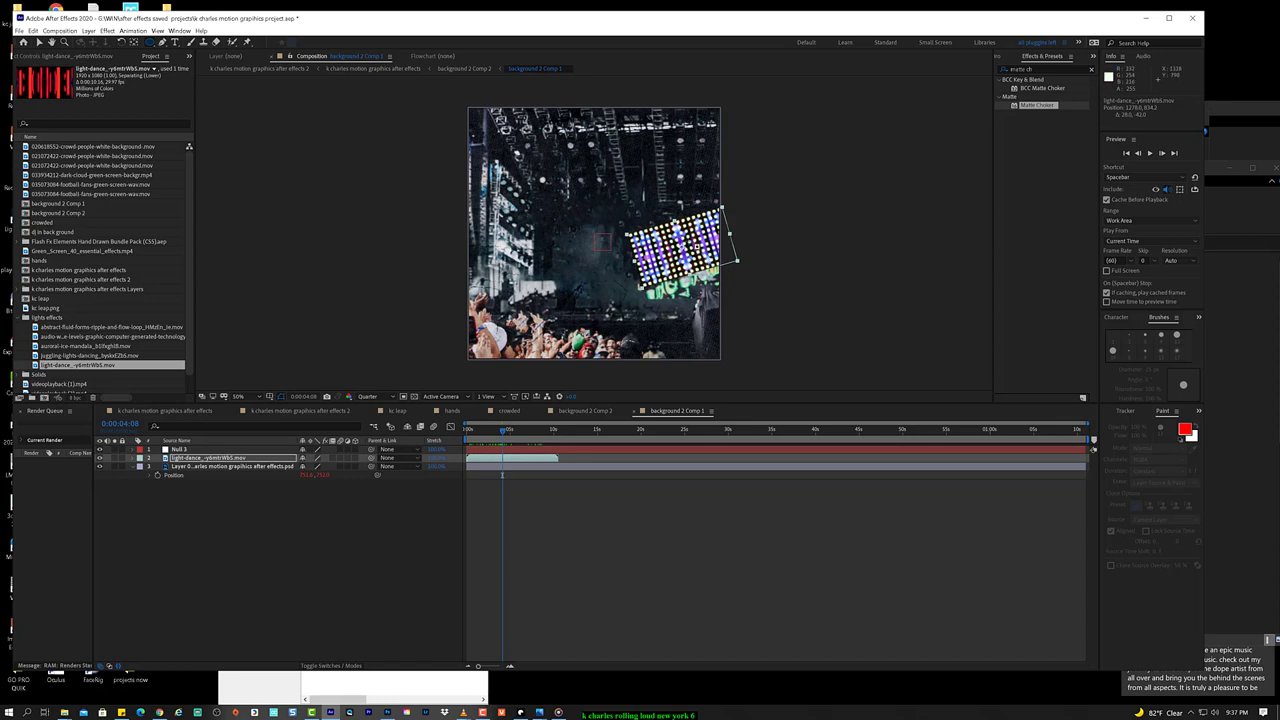
pyautogui.moveTo(687, 212); pyautogui.dragTo(614, 252)
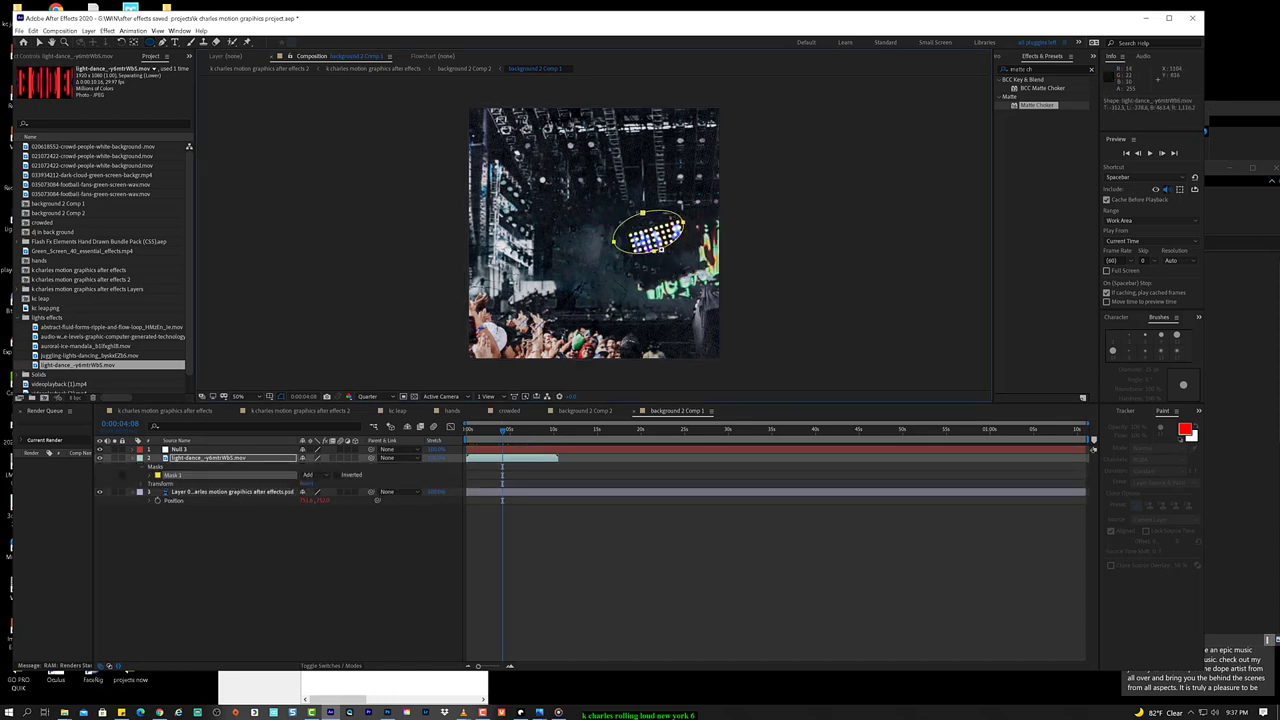
pyautogui.press('.')
pyautogui.press('.')
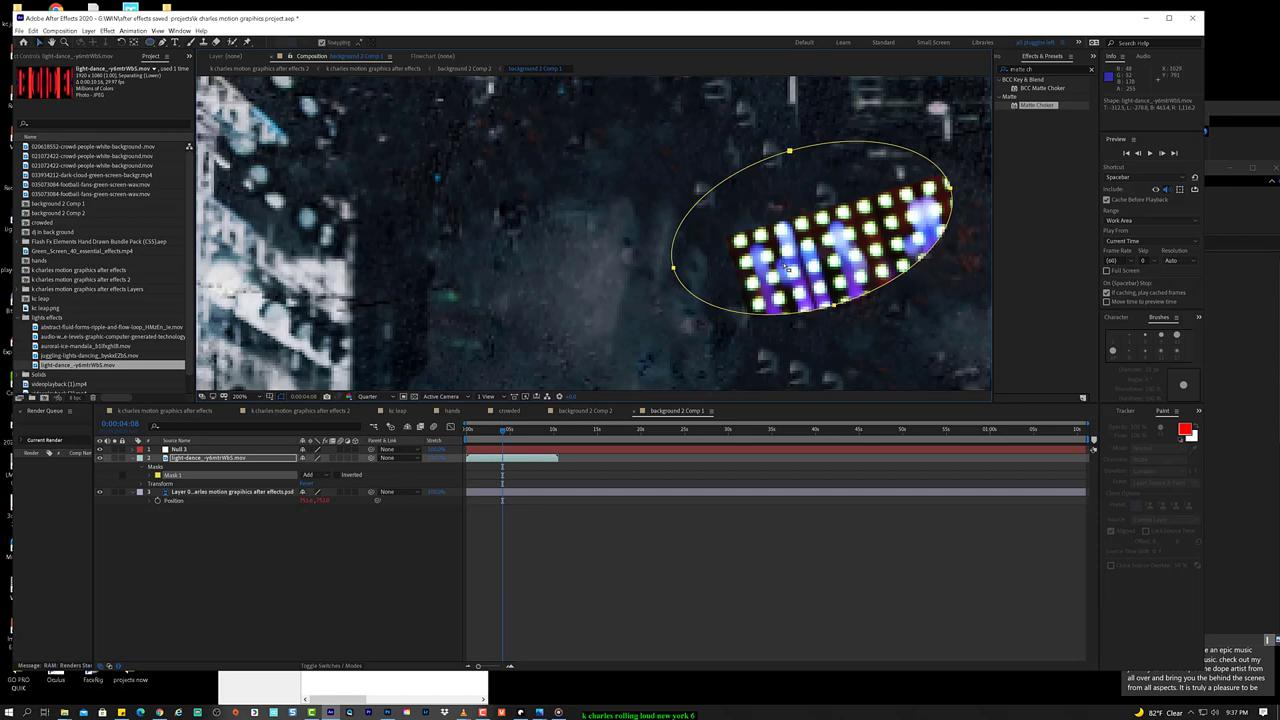
pyautogui.moveTo(778, 260); pyautogui.dragTo(894, 338)
pyautogui.moveTo(790, 150); pyautogui.dragTo(745, 162)
pyautogui.hscroll(3, 918, 303)
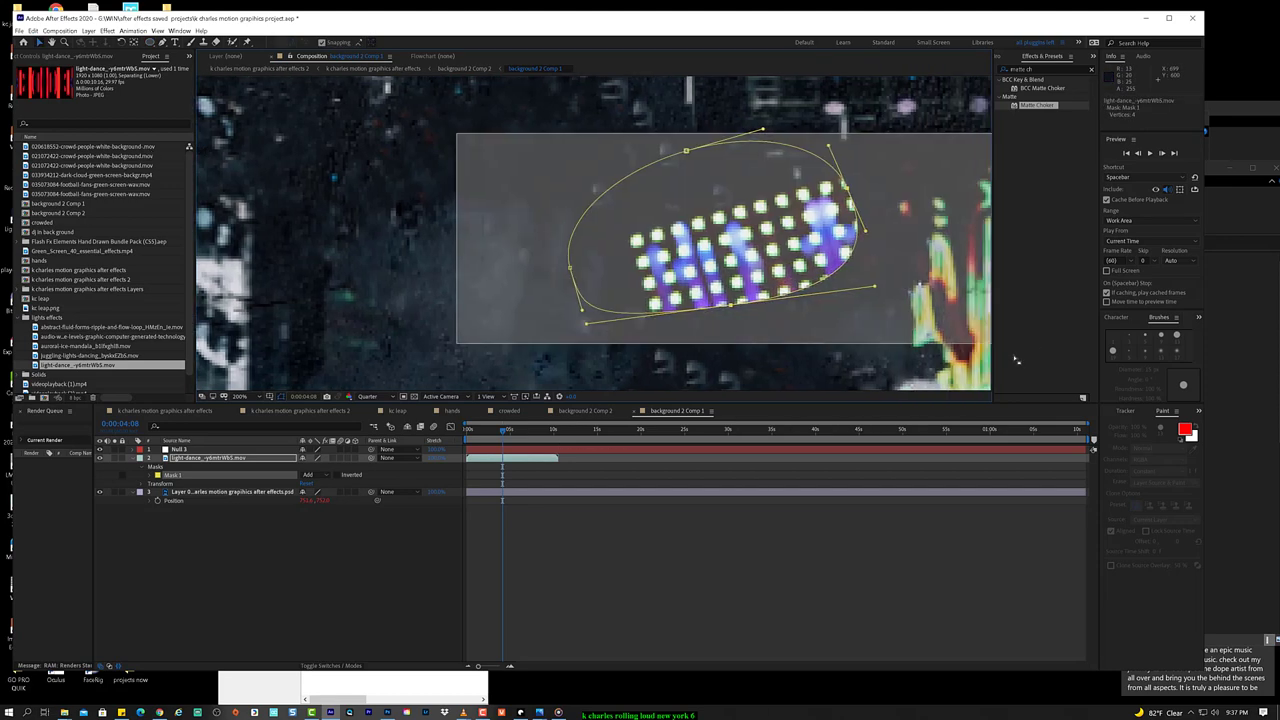
pyautogui.scroll(-2, 918, 303)
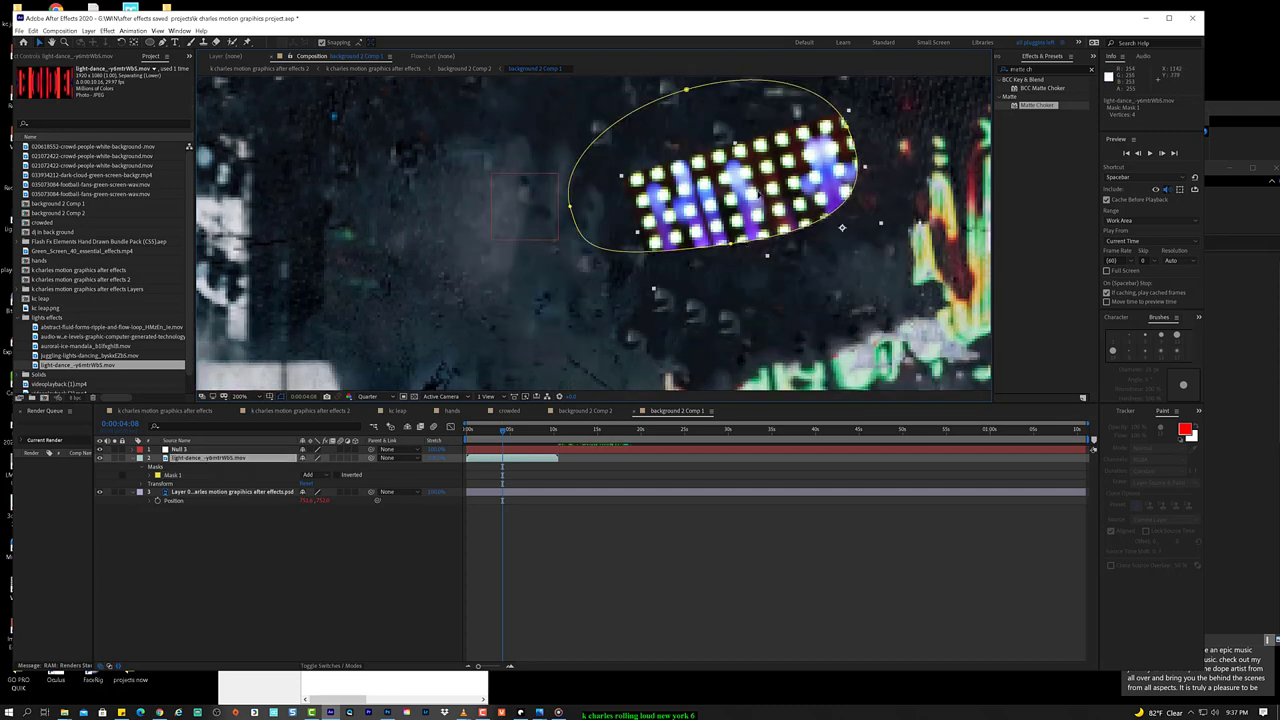
pyautogui.doubleClick(752, 196)
pyautogui.moveTo(752, 196); pyautogui.dragTo(781, 241)
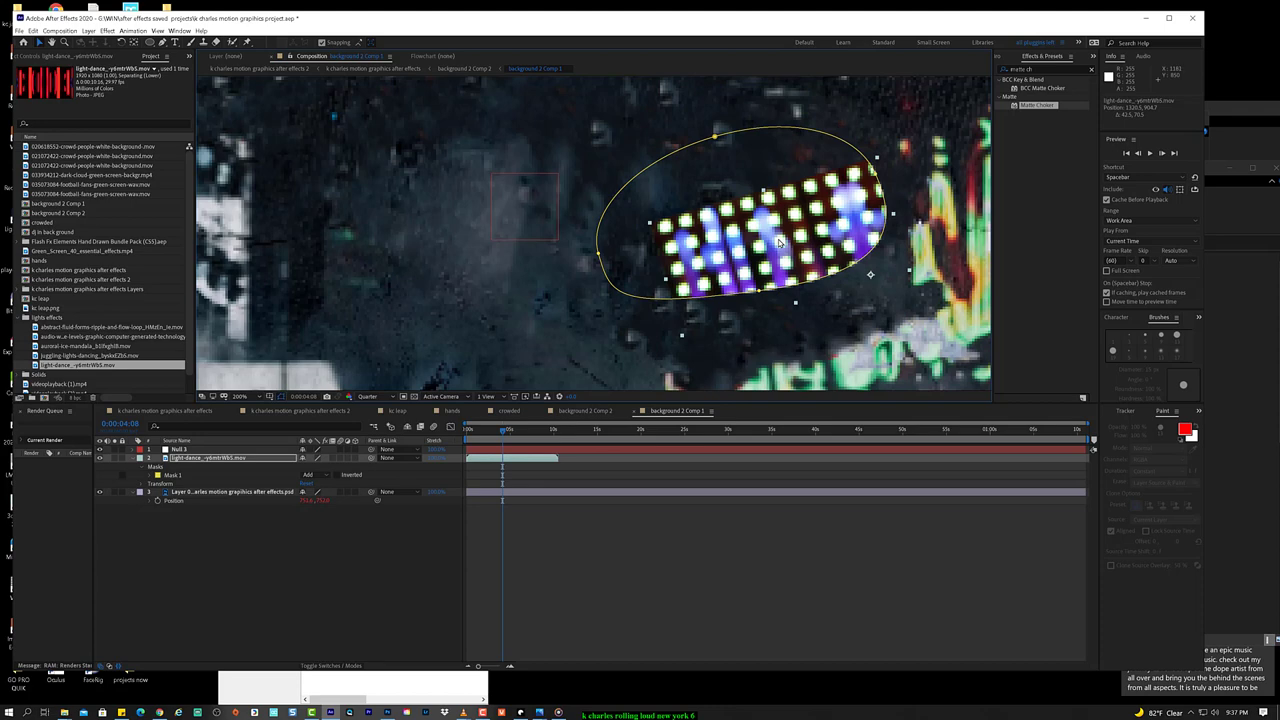
pyautogui.hotkey('ctrl', 'z')
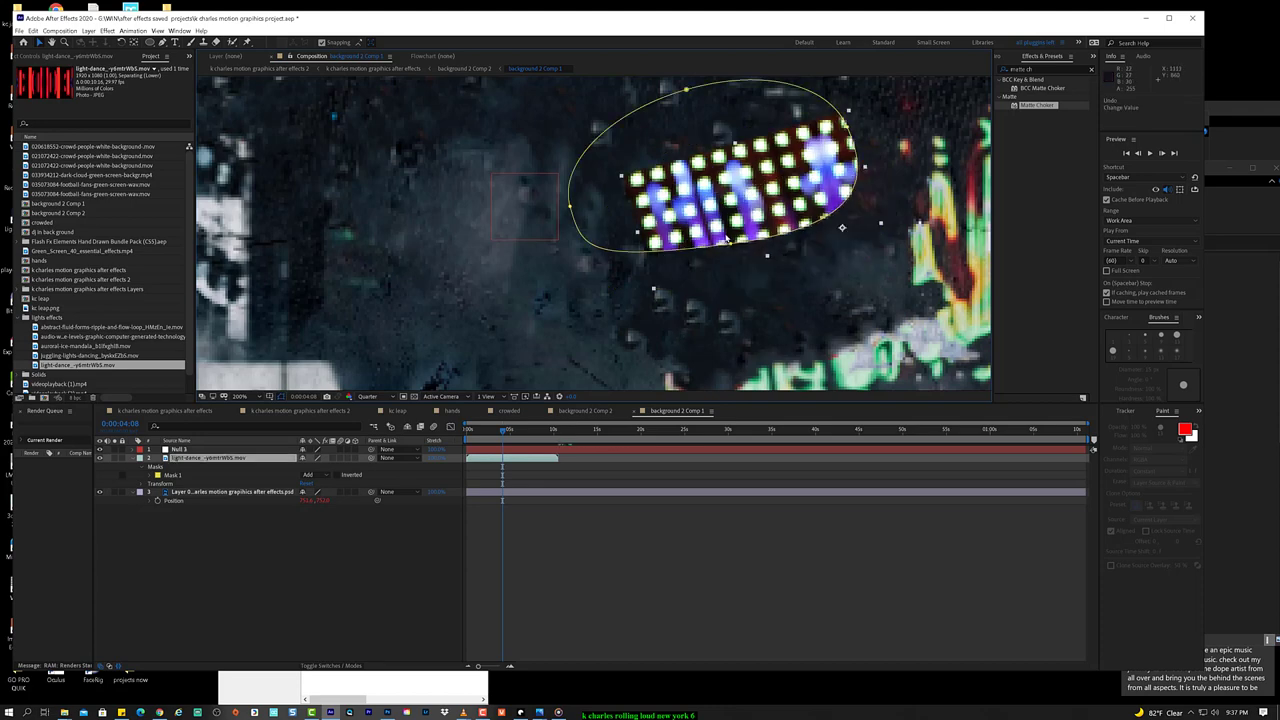
pyautogui.hotkey('ctrl', 'z')
pyautogui.hotkey('ctrl', 'z')
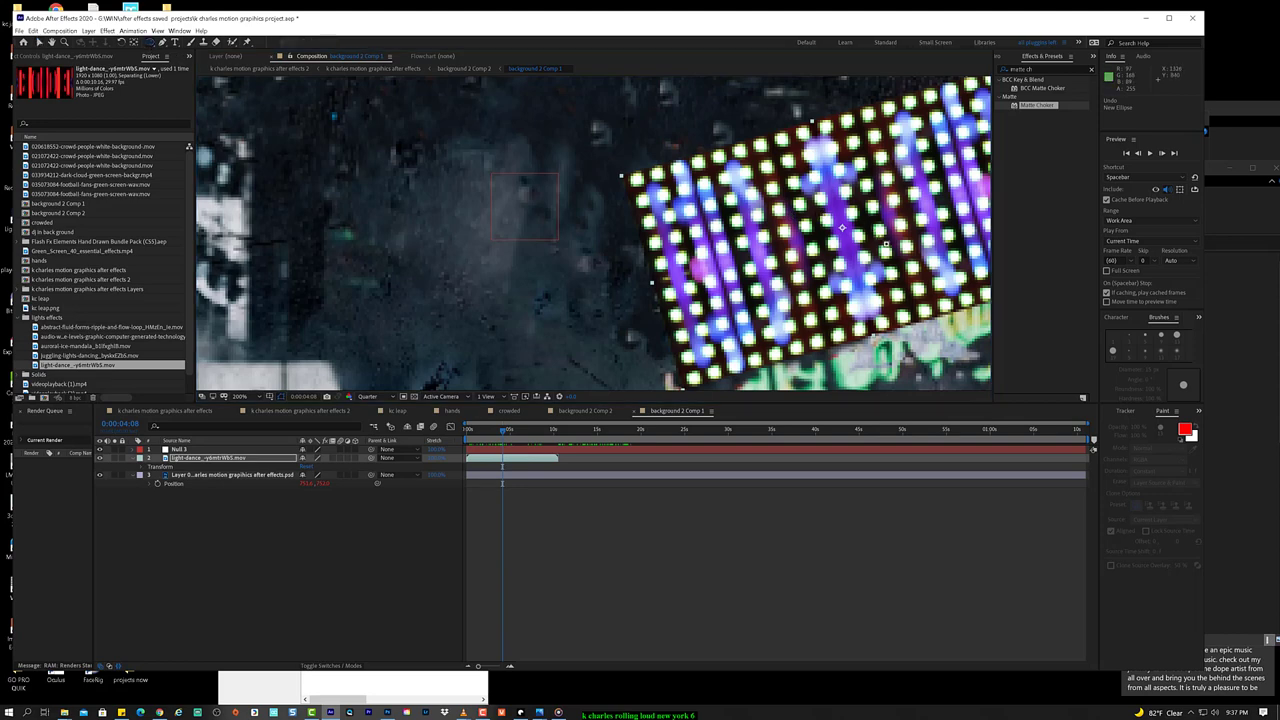
# Step: Redraw the ellipse mask several times until a circular mask covers the light panel
pyautogui.moveTo(866, 250); pyautogui.dragTo(686, 180)
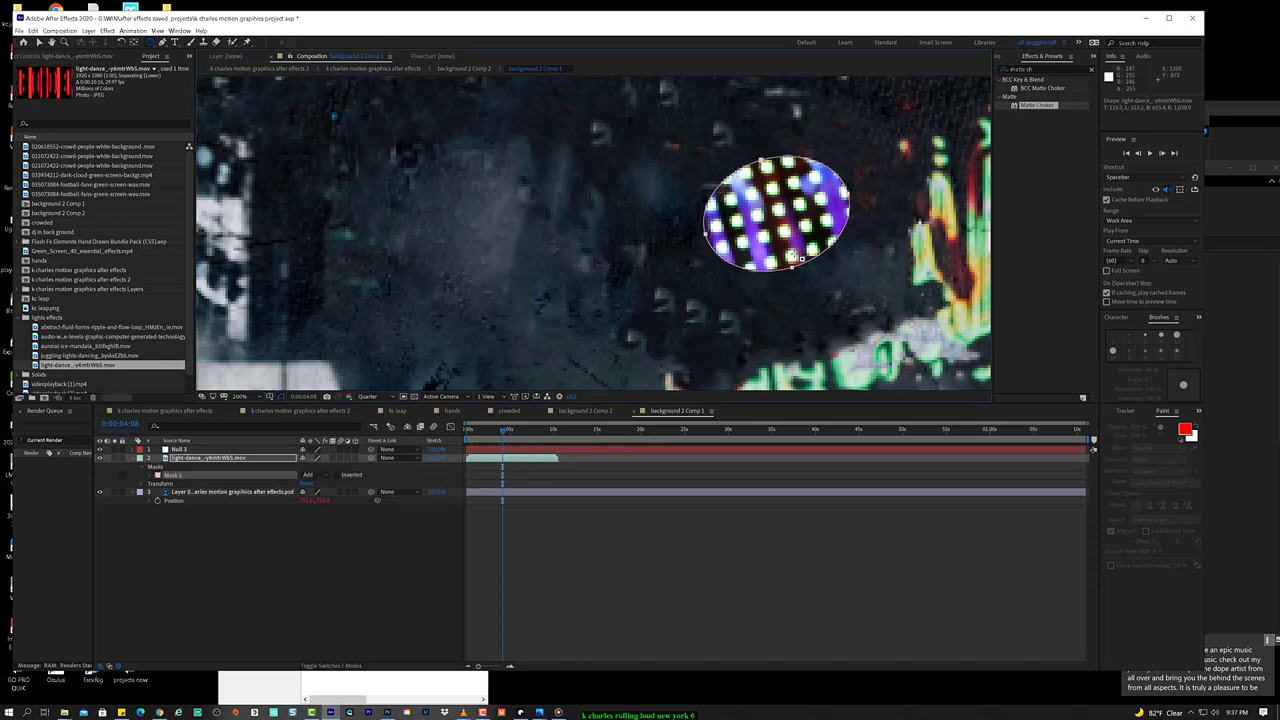
pyautogui.hotkey('ctrl', 'z')
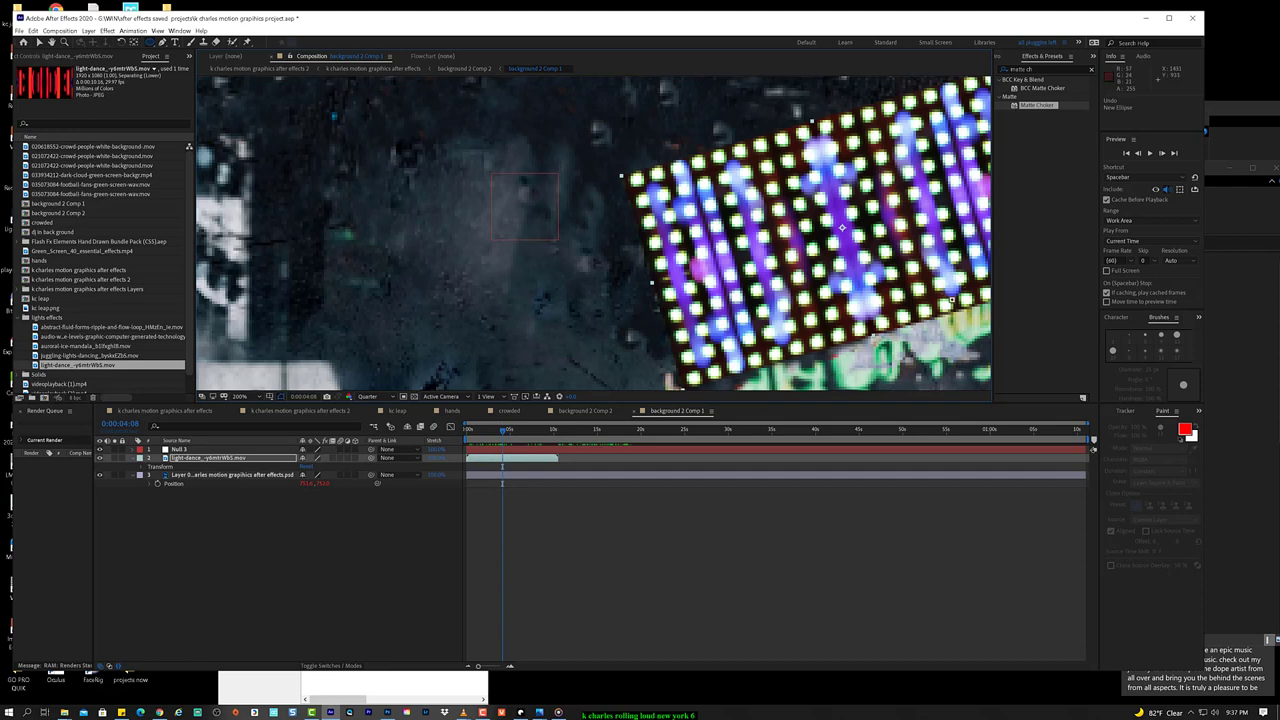
pyautogui.moveTo(854, 231); pyautogui.dragTo(939, 260)
pyautogui.hotkey('ctrl', 'z')
pyautogui.moveTo(822, 212); pyautogui.dragTo(890, 296)
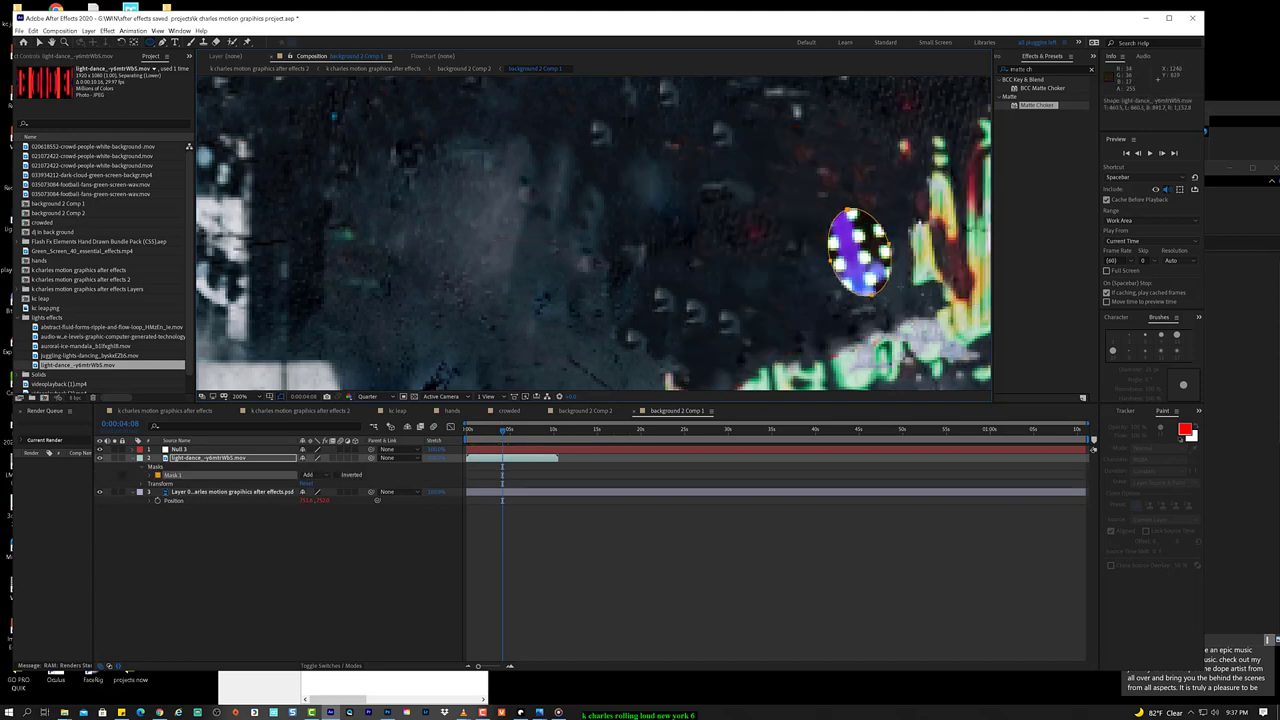
pyautogui.hotkey('ctrl', 'z')
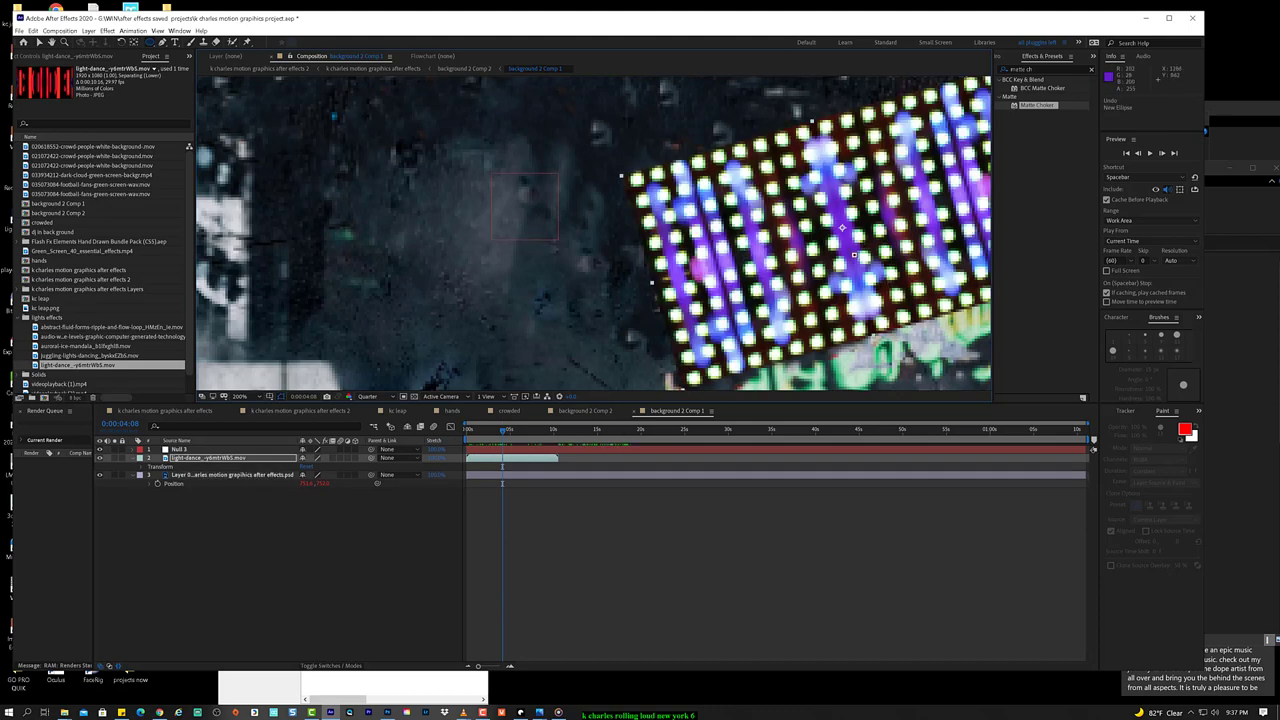
pyautogui.click(772, 184)
pyautogui.moveTo(776, 178); pyautogui.dragTo(968, 304)
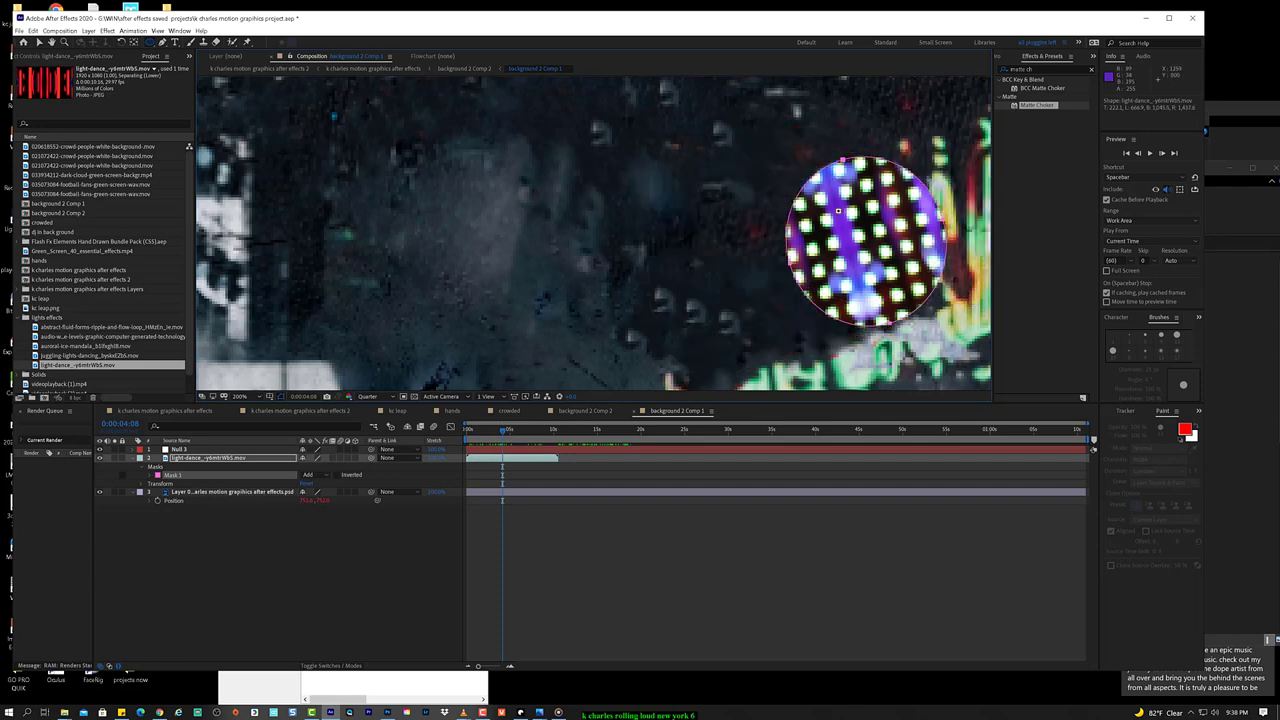
pyautogui.scroll(-3, 594, 234)
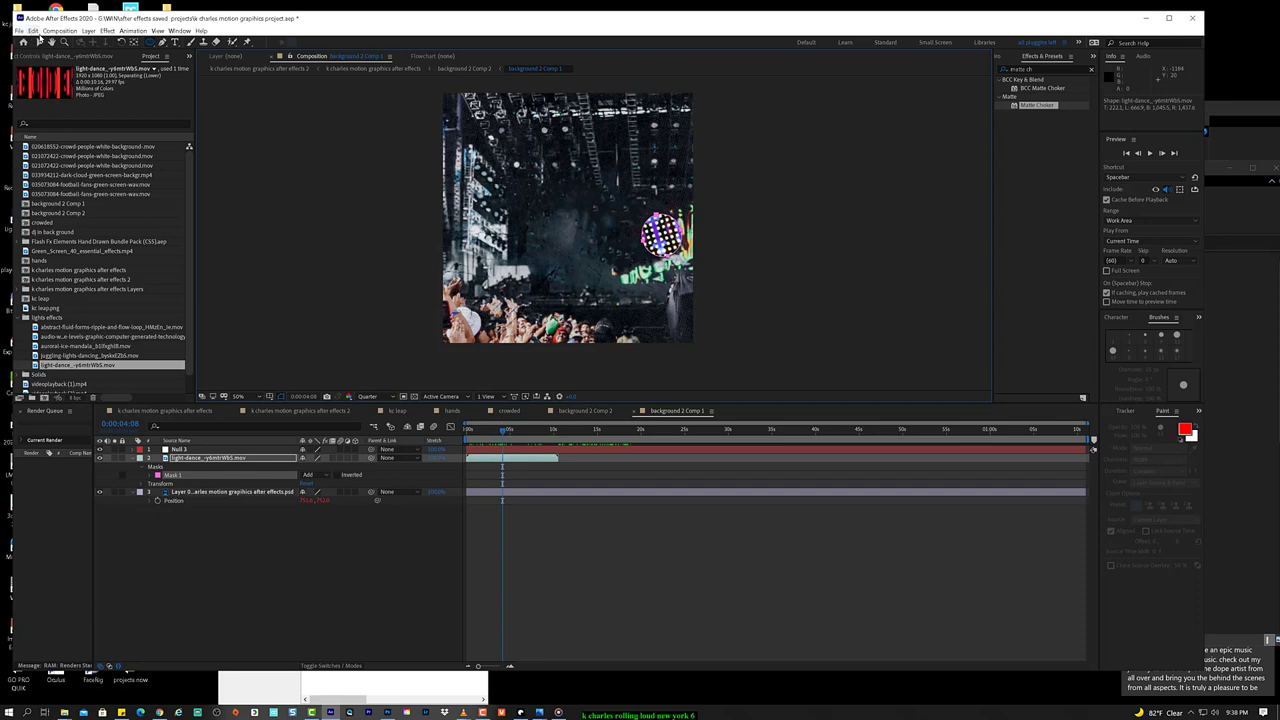
# Step: Reposition the masked light circle within the stage using the Selection tool
pyautogui.click(38, 42)
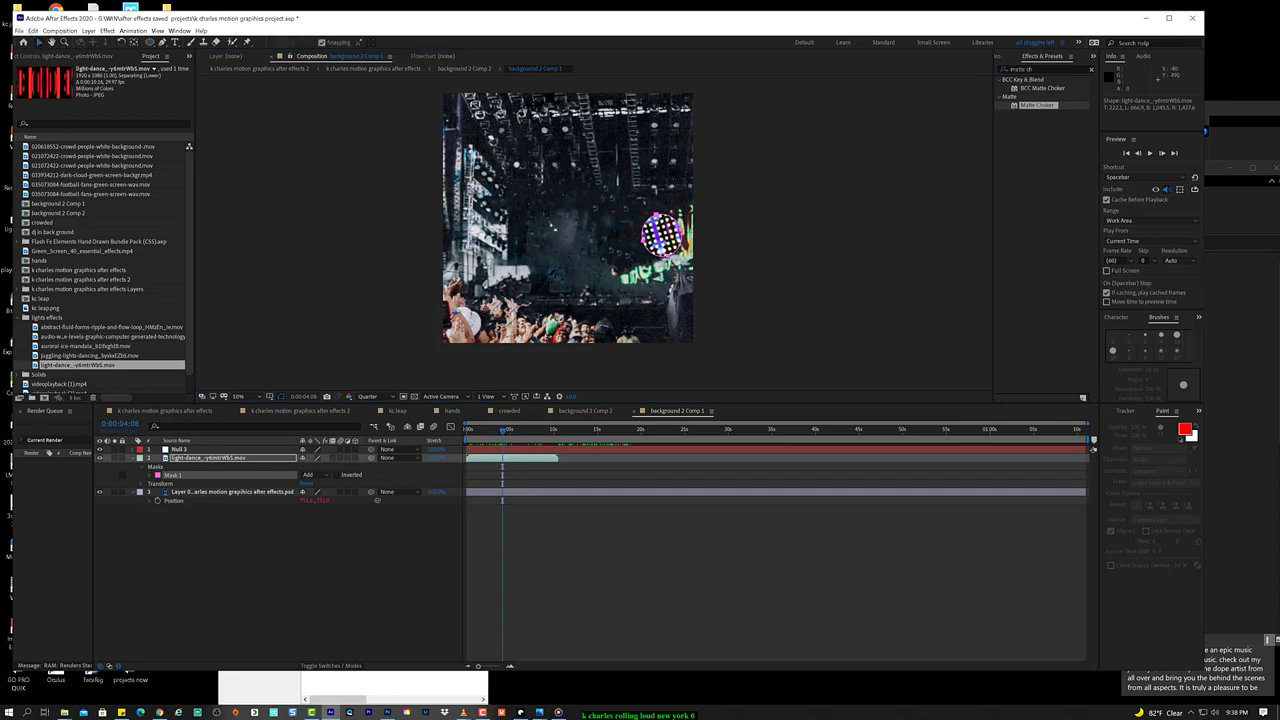
pyautogui.moveTo(645, 231)
pyautogui.mouseDown()
pyautogui.moveTo(631, 233)
pyautogui.moveTo(648, 236)
pyautogui.mouseUp()
pyautogui.click(689, 287)
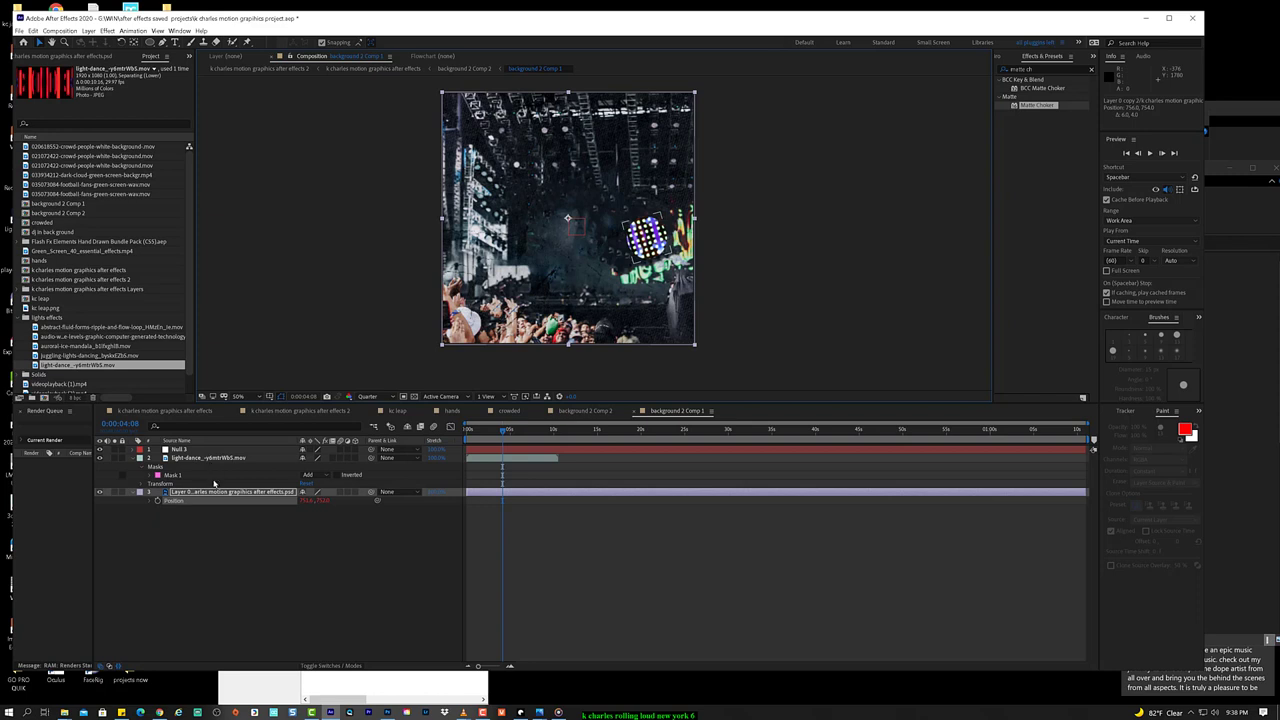
pyautogui.click(232, 457)
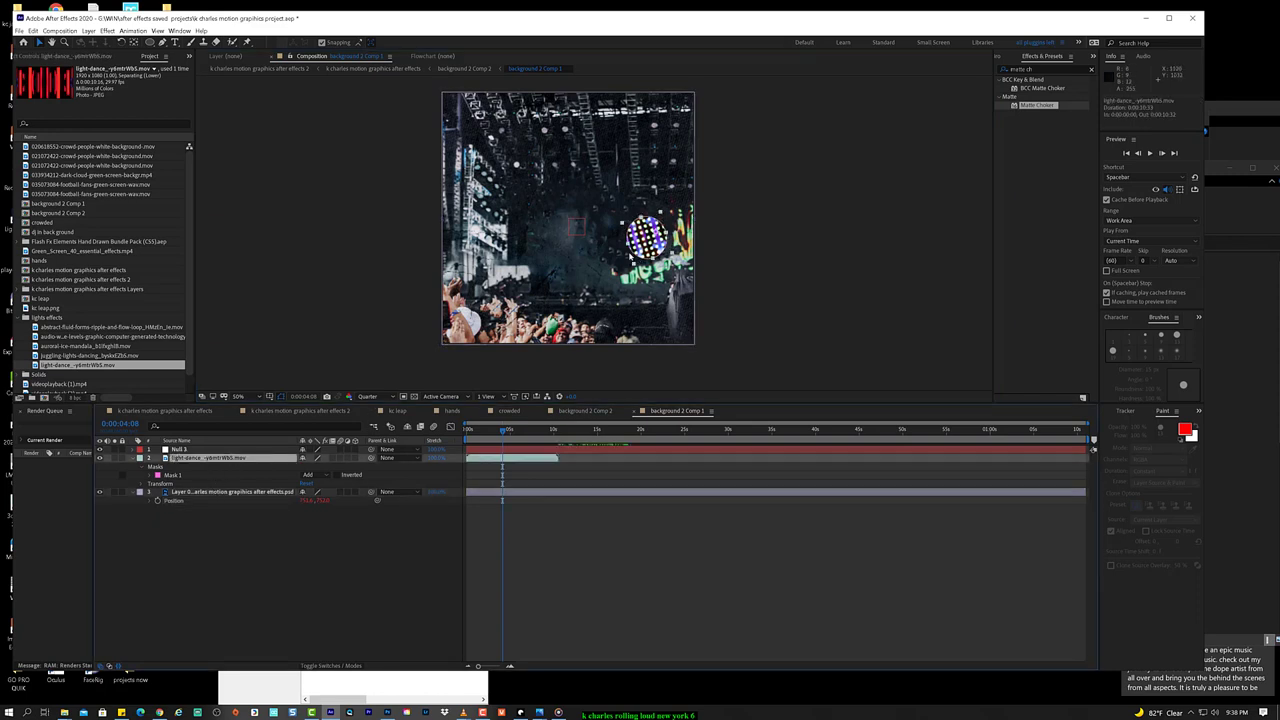
pyautogui.moveTo(636, 238); pyautogui.dragTo(628, 237)
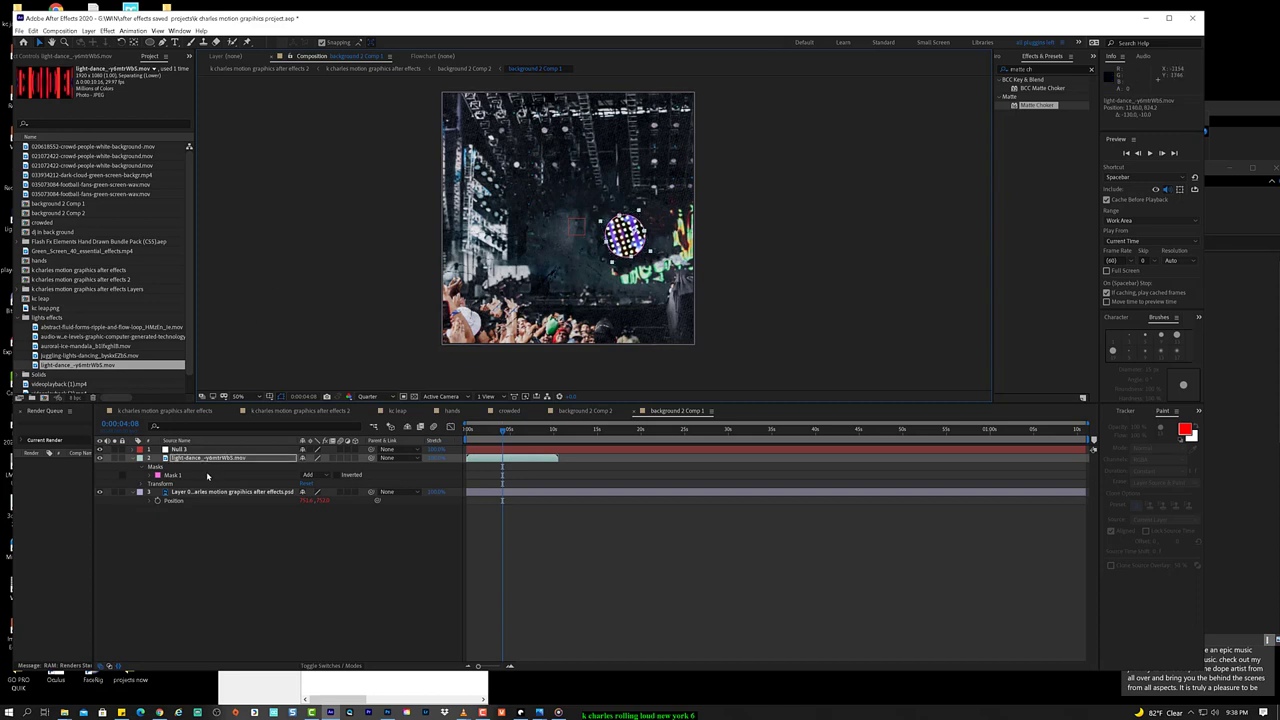
# Step: Raise Mask 1's feather to soften the circle's edge and shift the lights slightly right
pyautogui.click(172, 474)
pyautogui.click(150, 474)
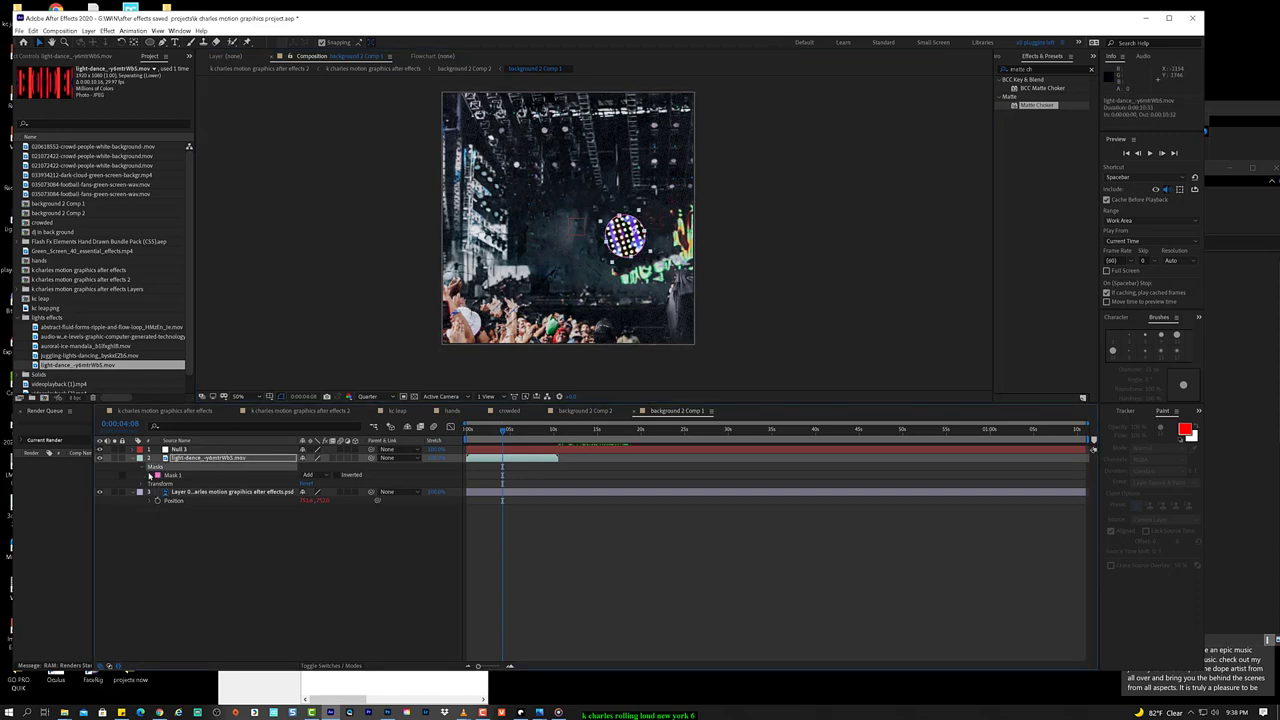
pyautogui.click(150, 475)
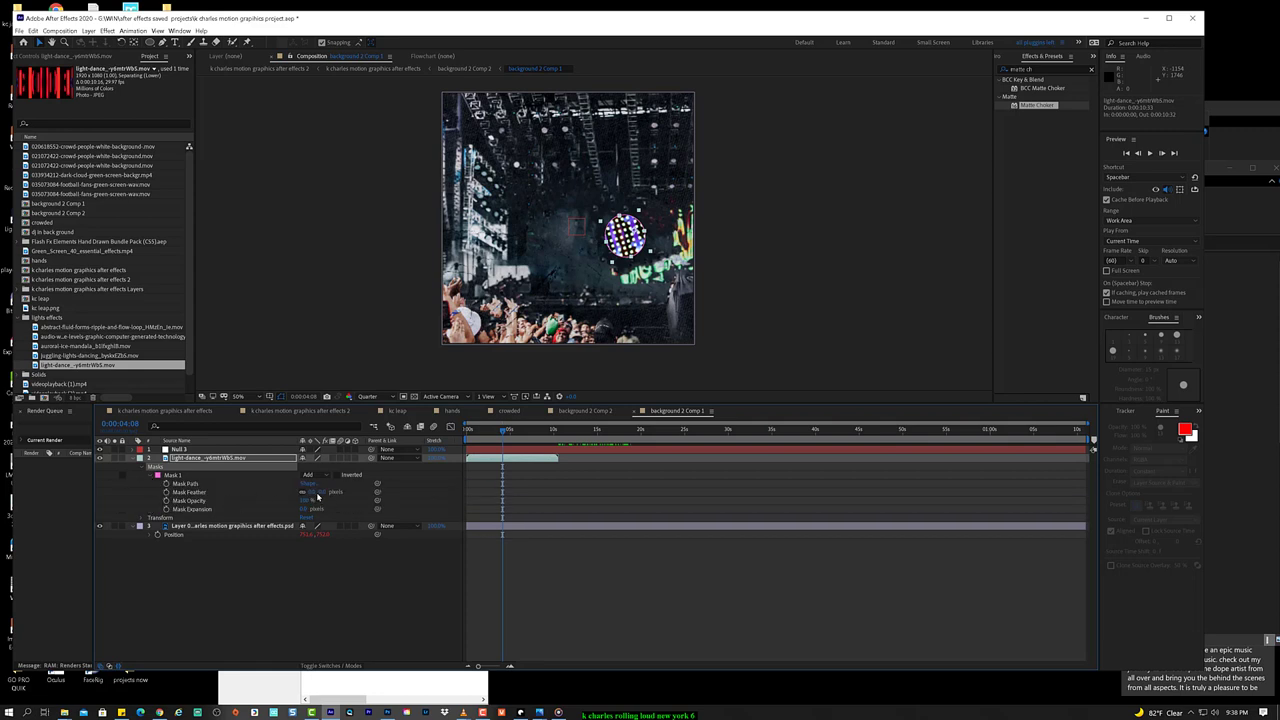
pyautogui.moveTo(318, 493); pyautogui.dragTo(410, 493)
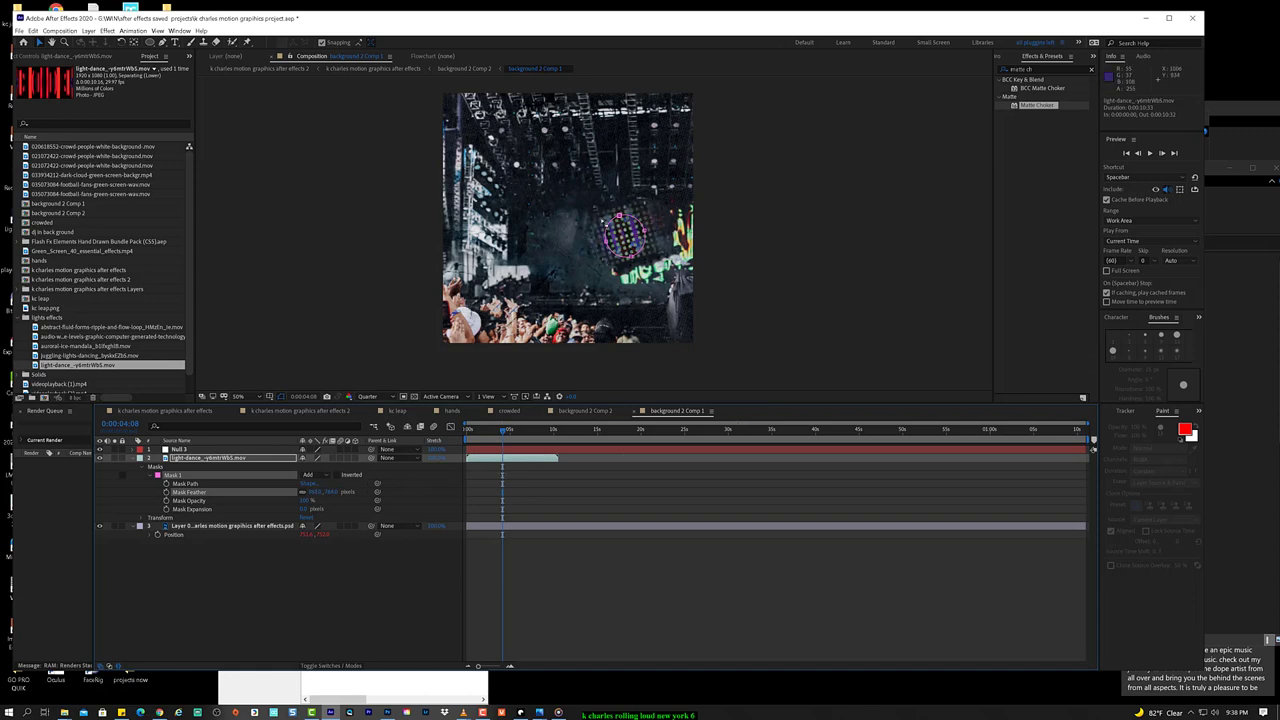
pyautogui.click(668, 236)
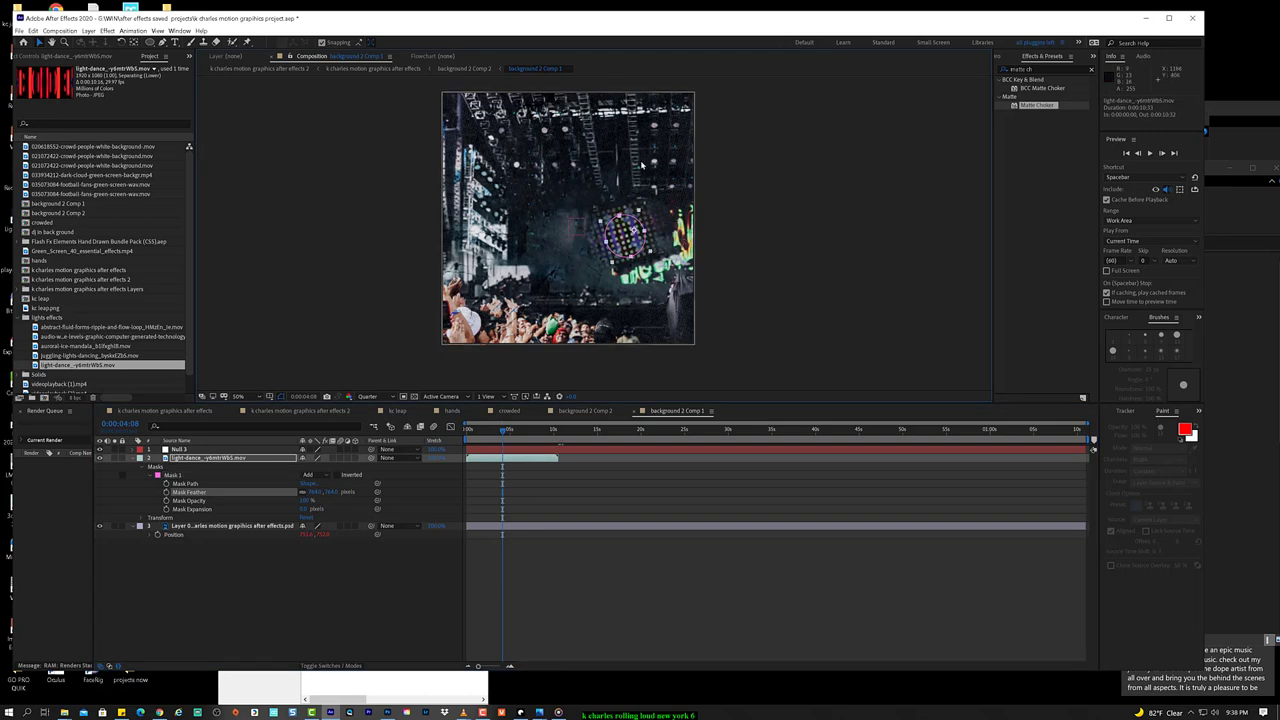
pyautogui.moveTo(633, 229); pyautogui.dragTo(664, 231)
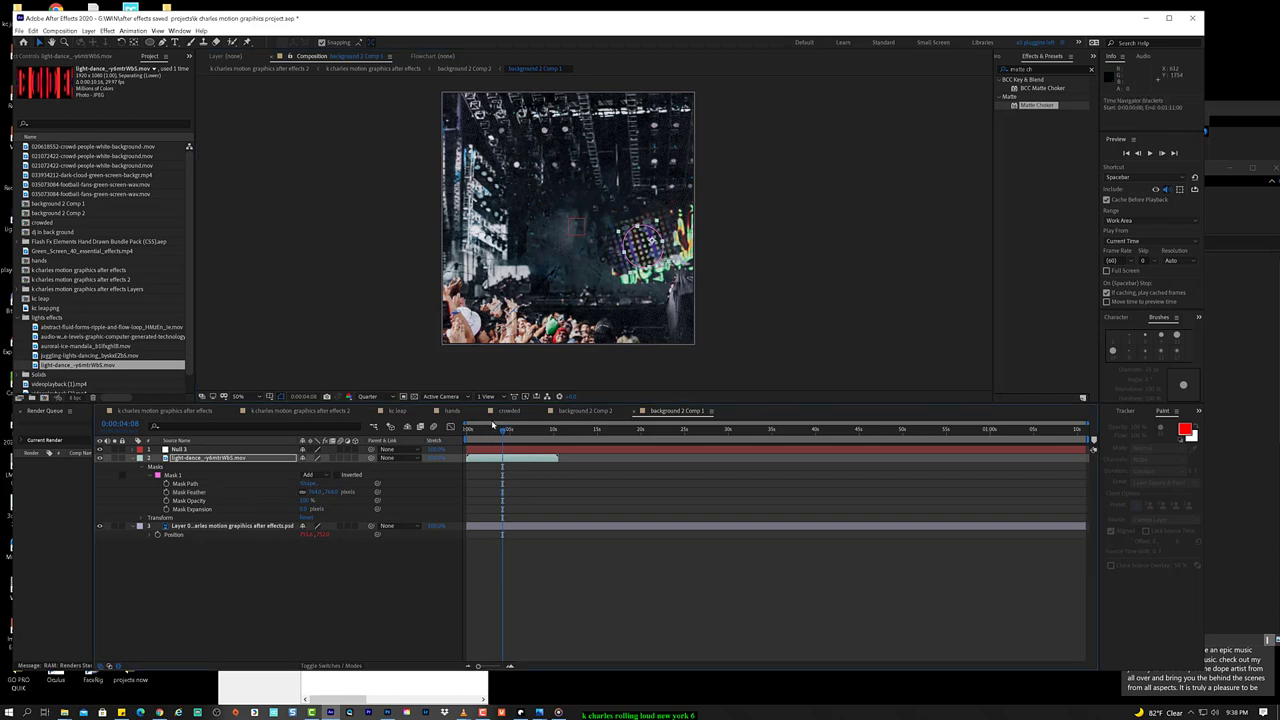
# Step: Check an earlier frame, then return to the k charles motion graphics after effects comp and rewind
pyautogui.moveTo(500, 434); pyautogui.dragTo(554, 433)
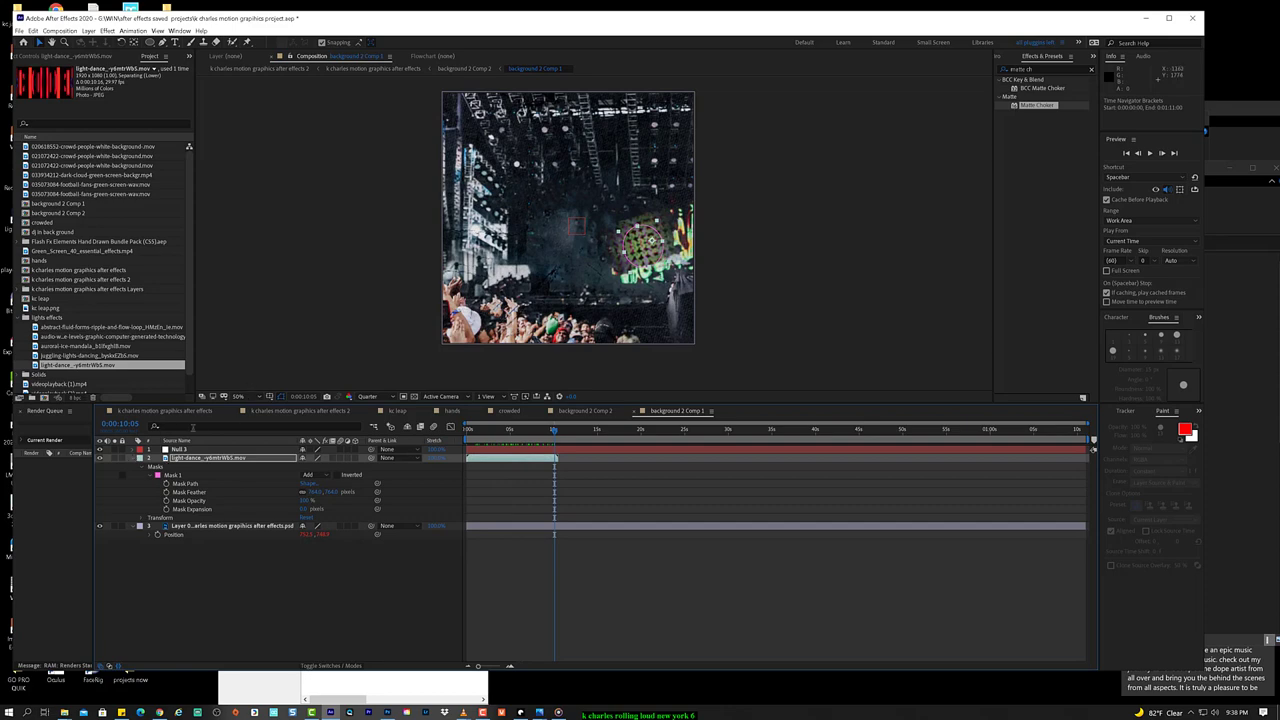
pyautogui.click(200, 411)
pyautogui.moveTo(501, 433); pyautogui.dragTo(710, 429)
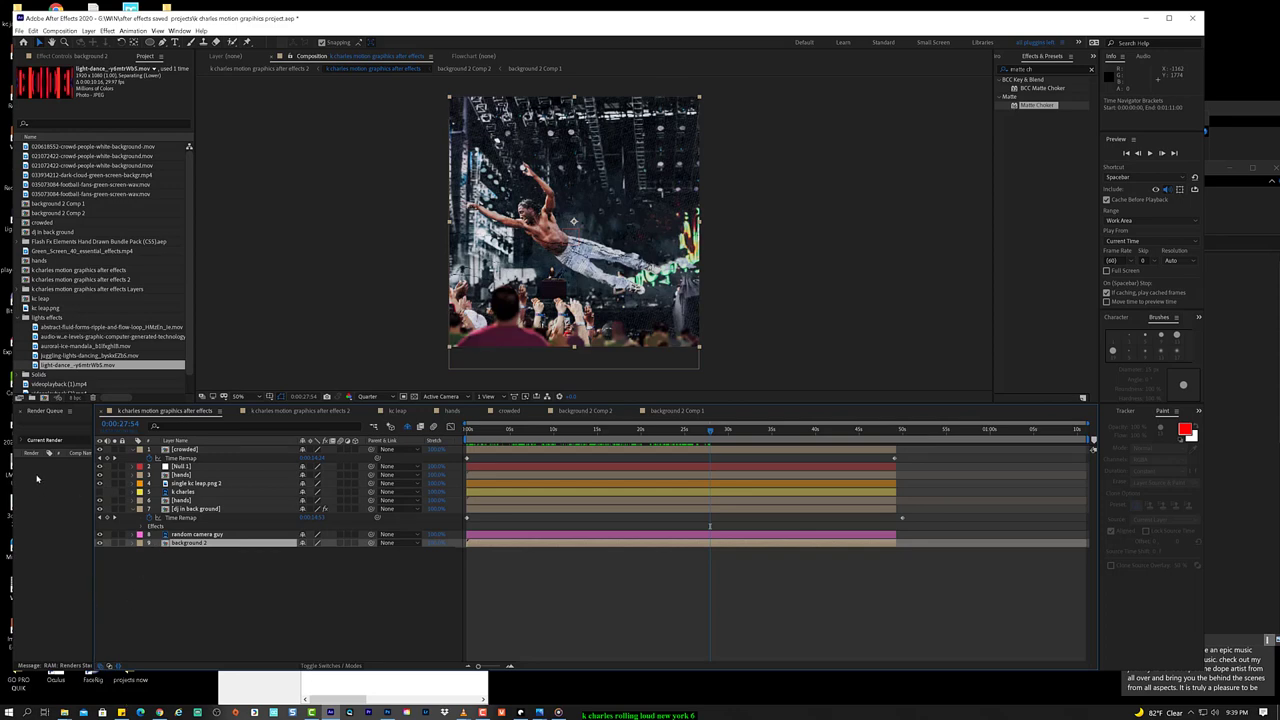
# Step: Open the background 2 precomp and paste the dj in back ground layer into it
pyautogui.click(196, 509)
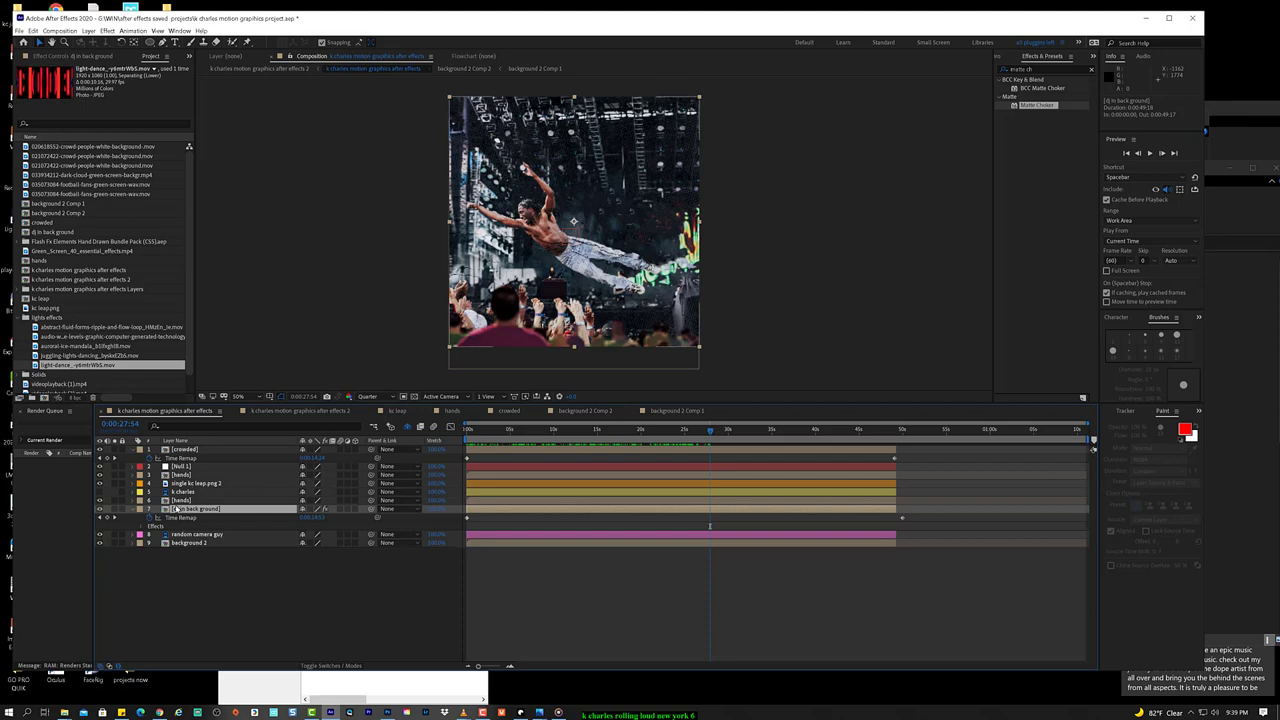
pyautogui.click(206, 543)
pyautogui.doubleClick(206, 543)
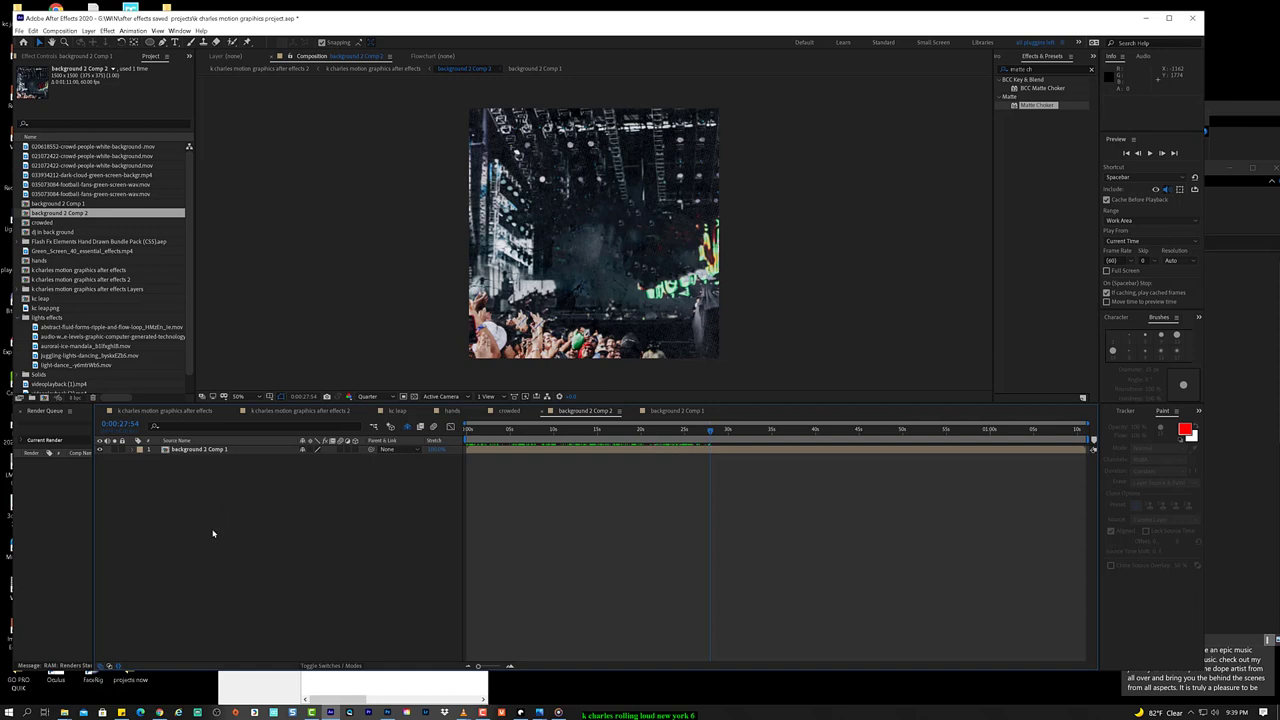
pyautogui.hotkey('ctrl', 'v')
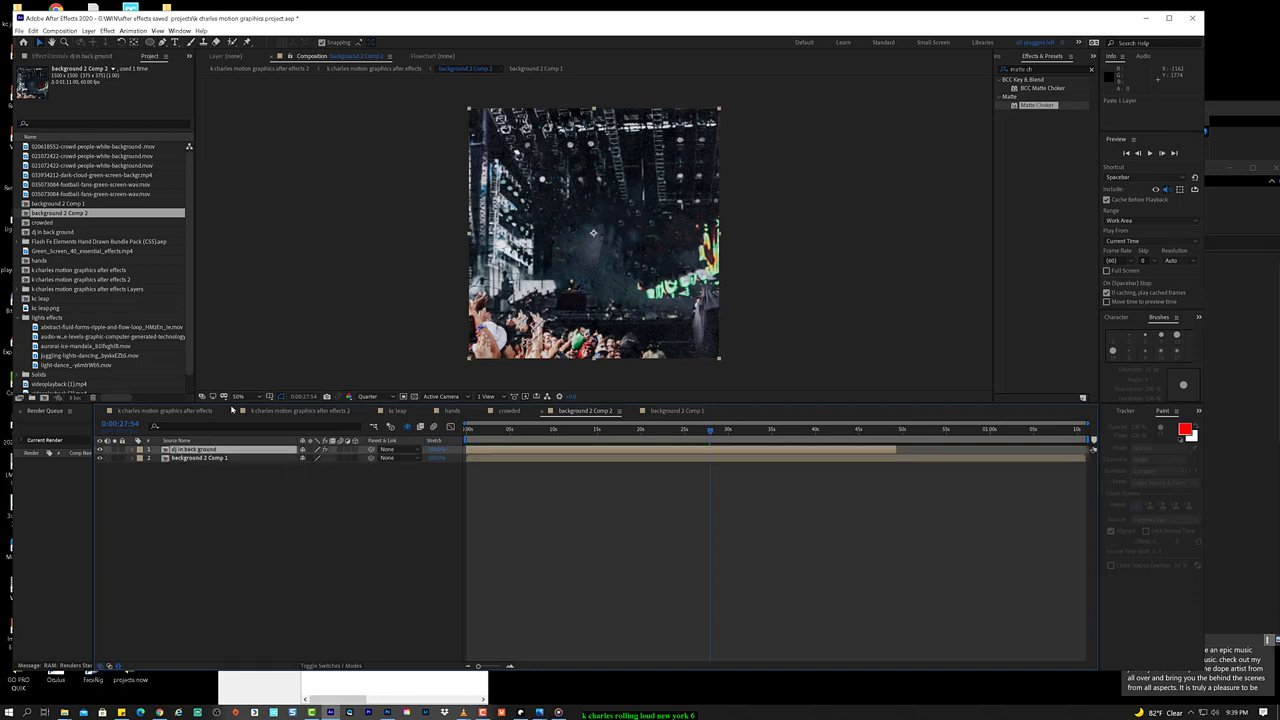
# Step: Back in the main comp, move dj in back ground below background 2, lock it, and scrub-preview
pyautogui.click(184, 414)
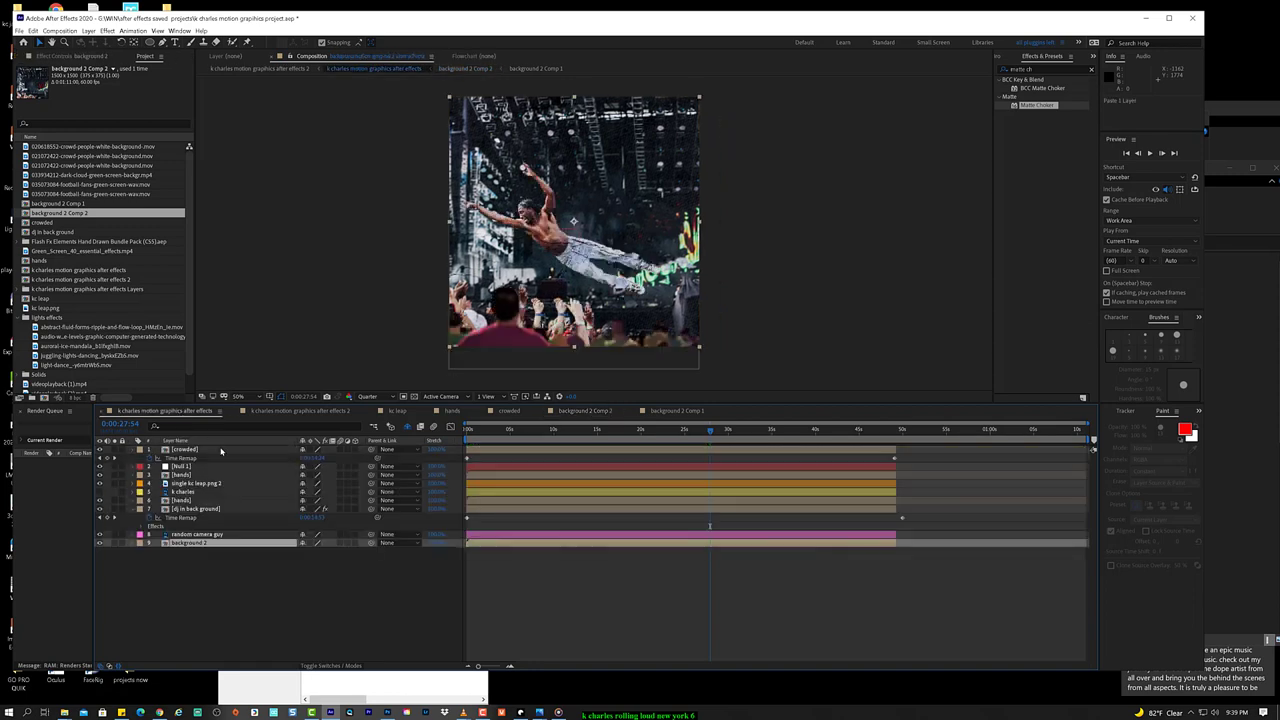
pyautogui.click(211, 509)
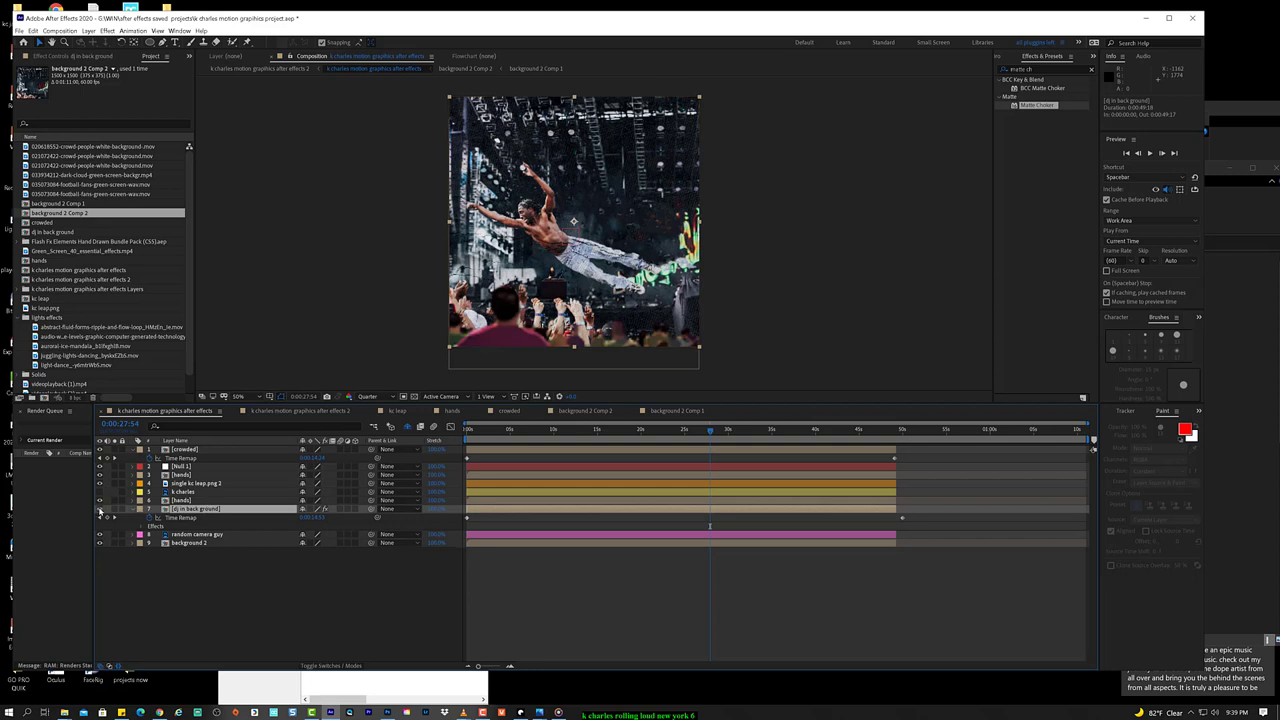
pyautogui.moveTo(173, 509); pyautogui.dragTo(195, 552)
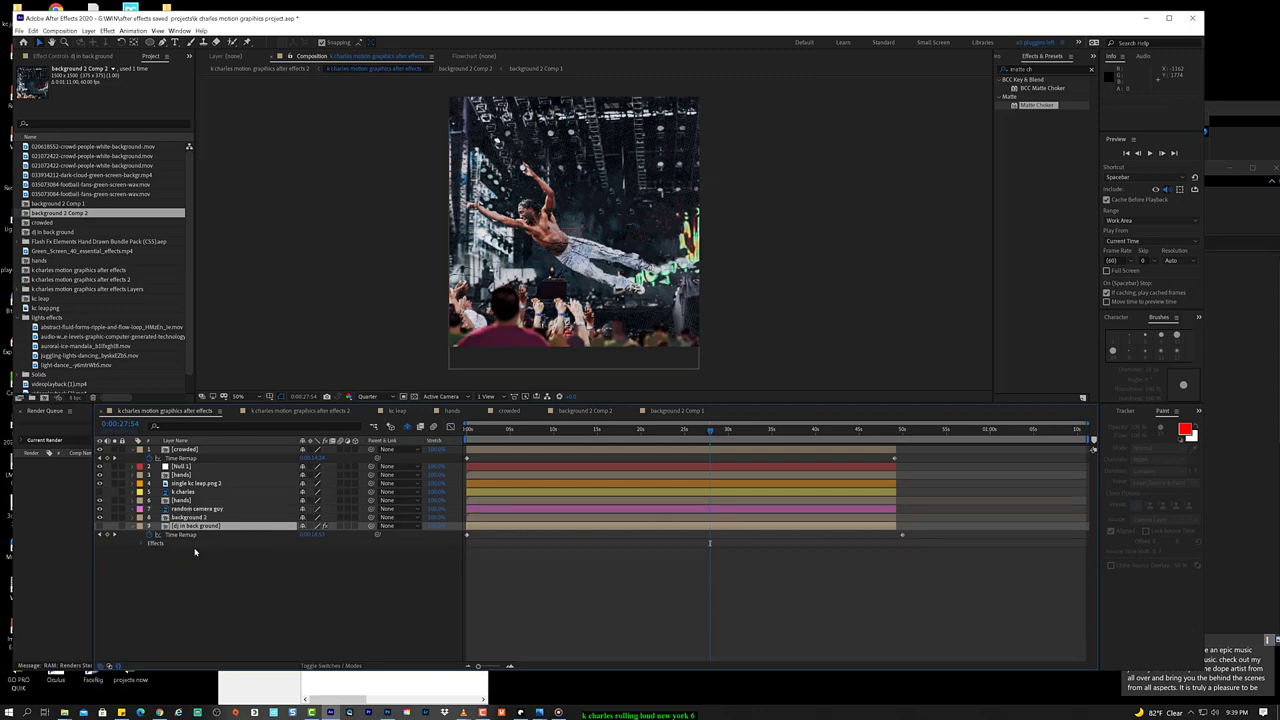
pyautogui.click(122, 527)
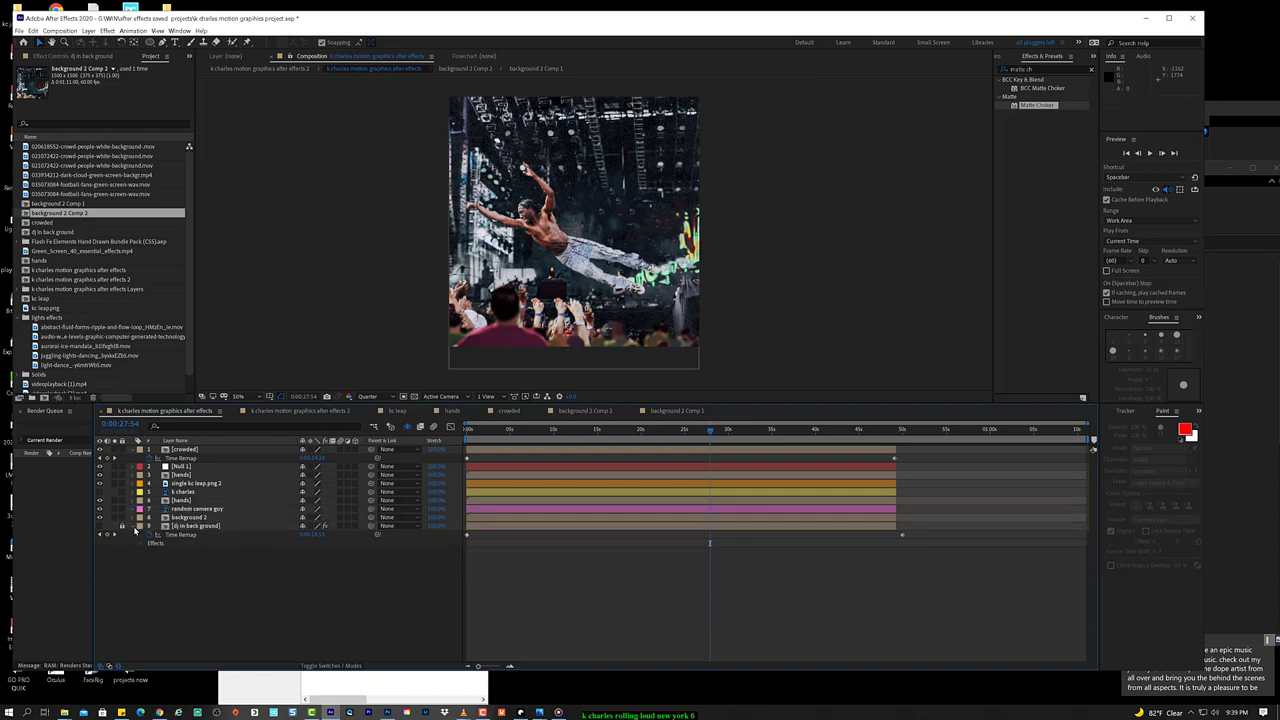
pyautogui.click(135, 531)
pyautogui.click(522, 430)
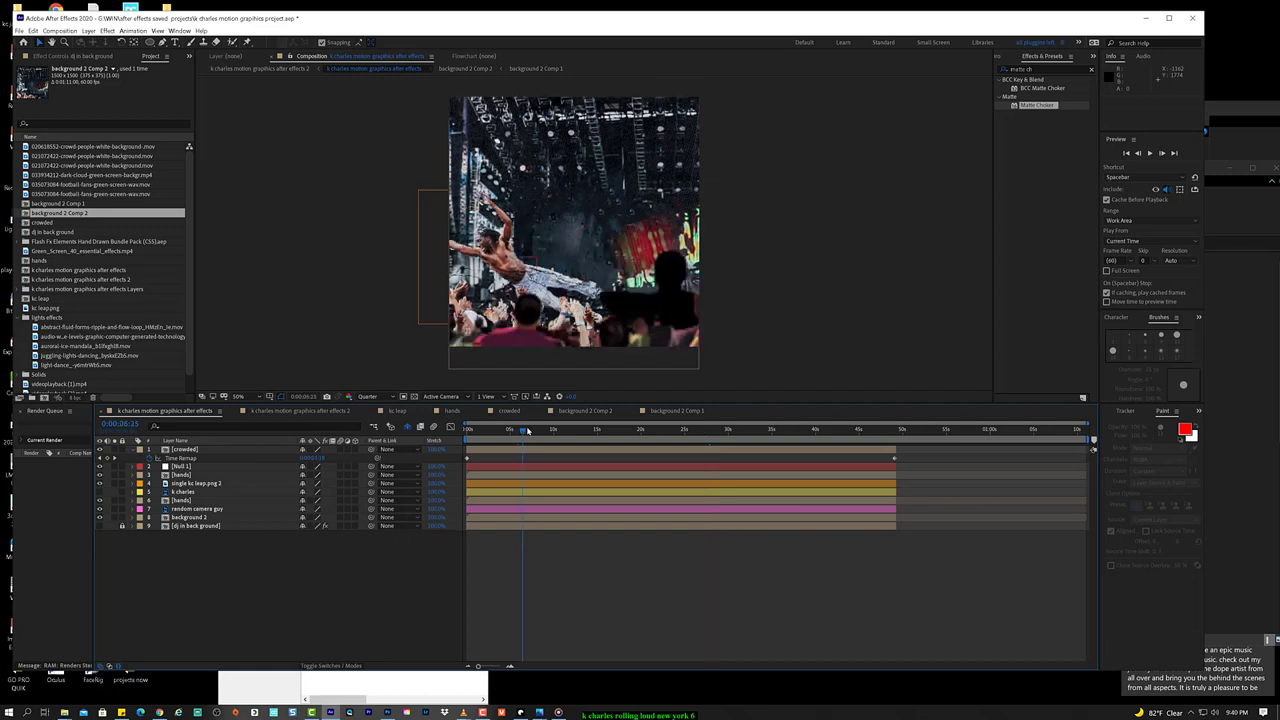
pyautogui.moveTo(528, 430); pyautogui.dragTo(547, 431)
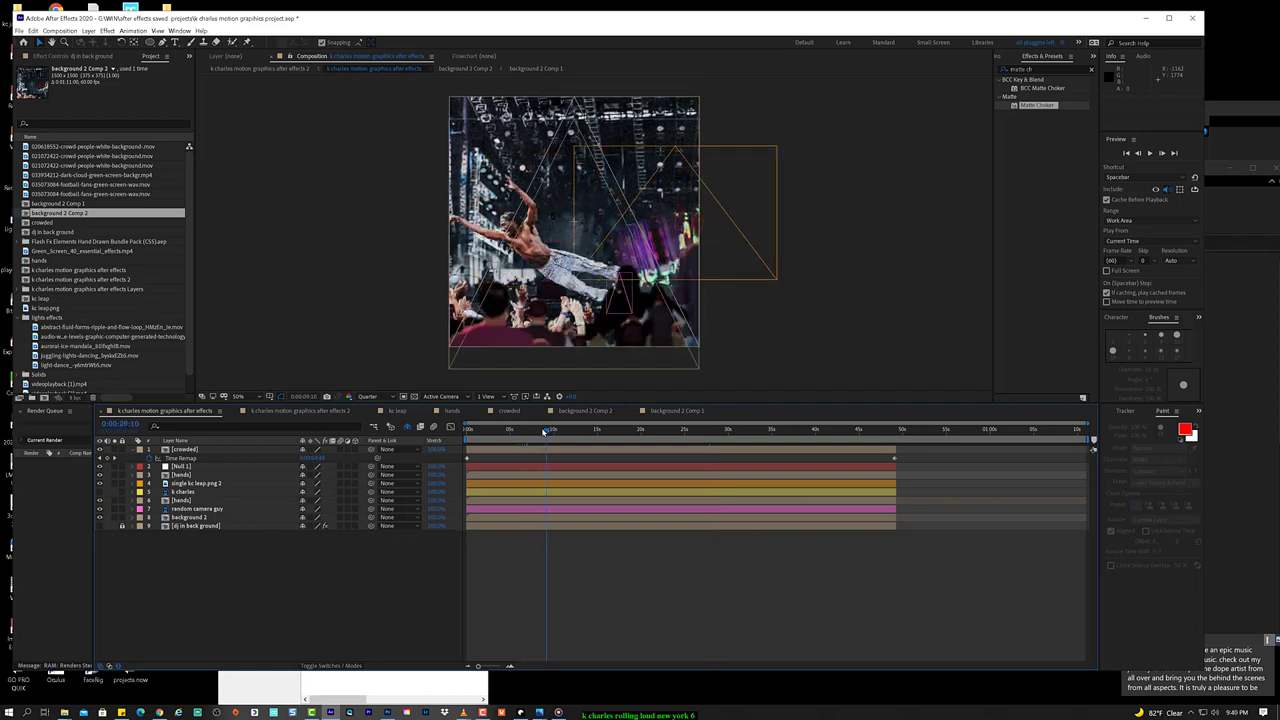
pyautogui.moveTo(547, 431); pyautogui.dragTo(468, 428)
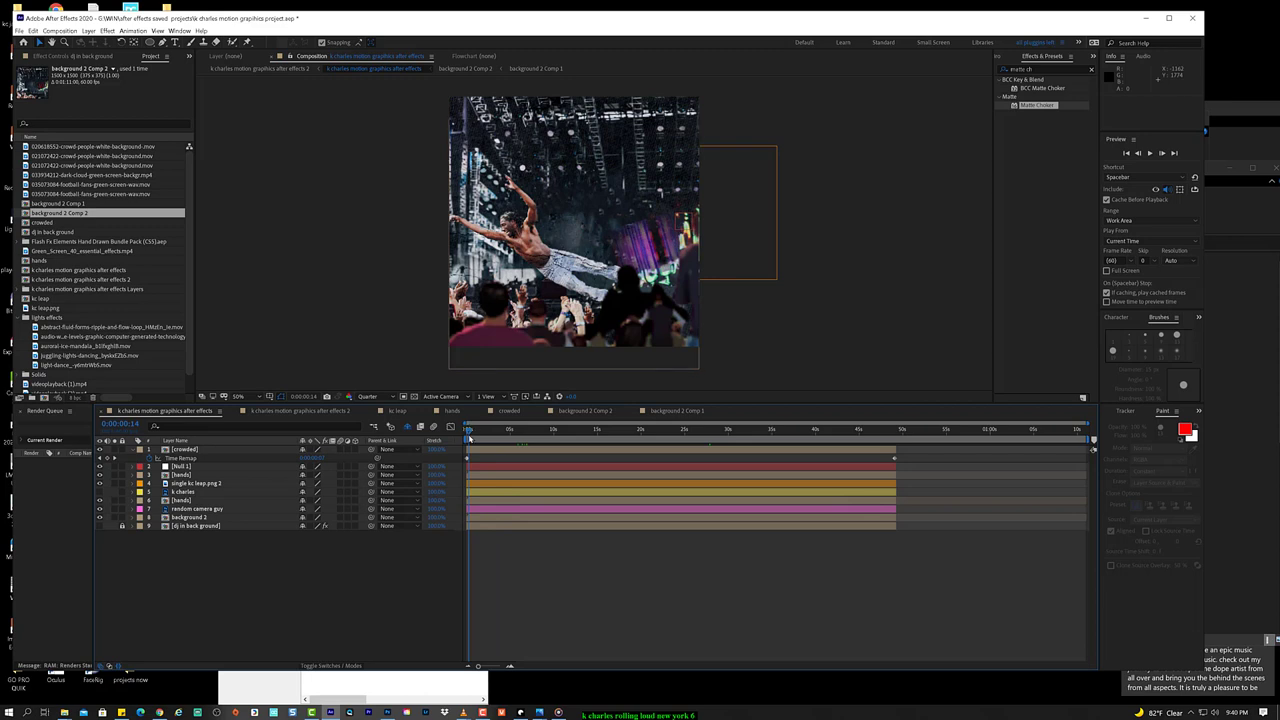
pyautogui.moveTo(469, 437); pyautogui.dragTo(477, 432)
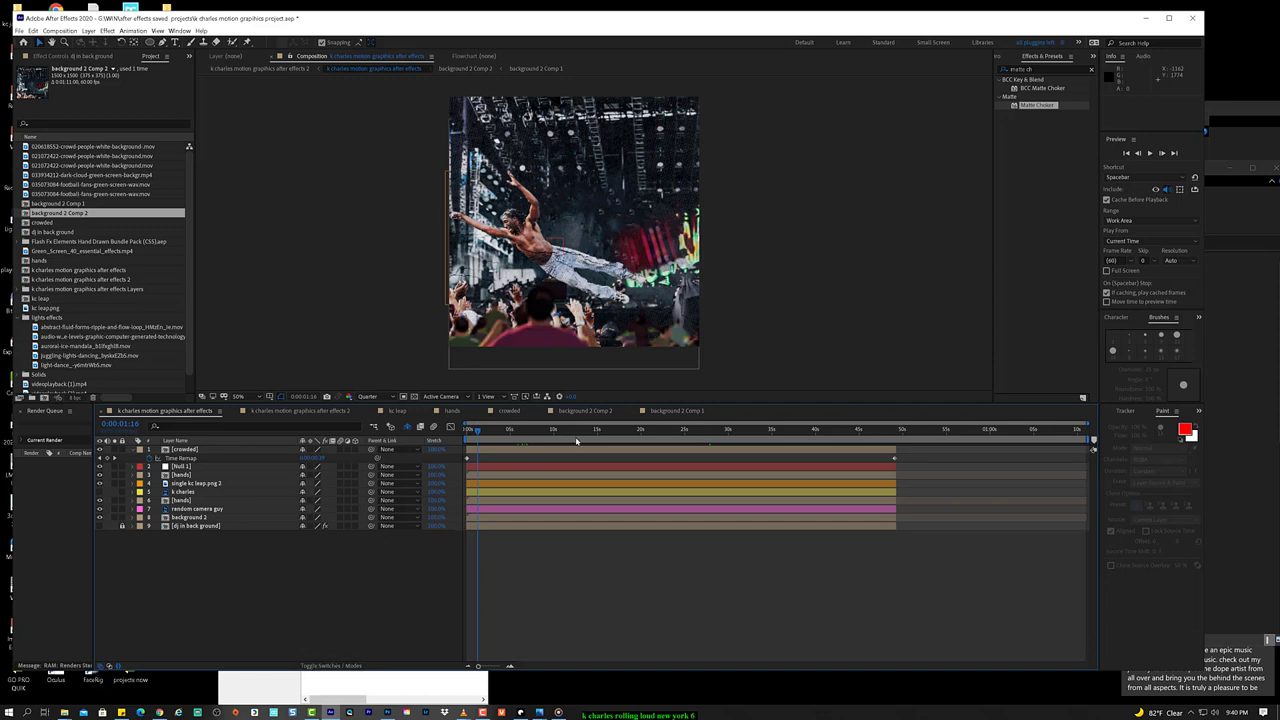
pyautogui.moveTo(483, 432); pyautogui.dragTo(581, 432)
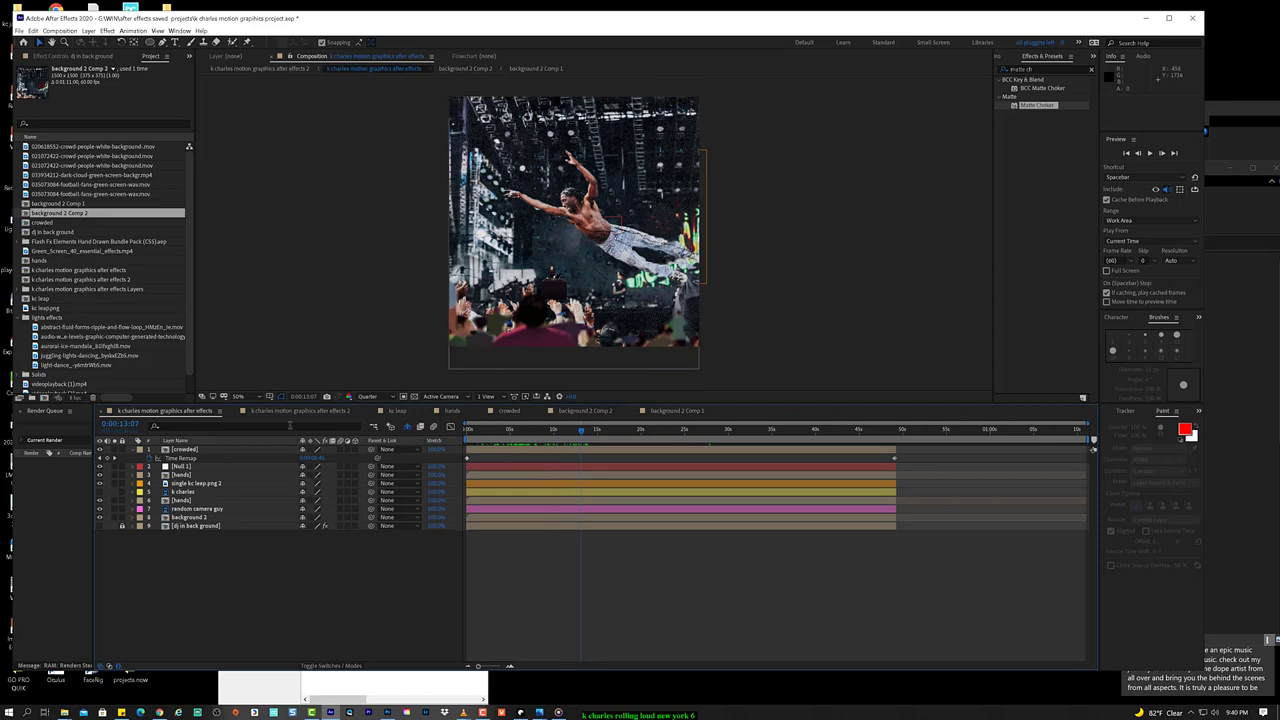
pyautogui.moveTo(480, 432); pyautogui.dragTo(520, 433)
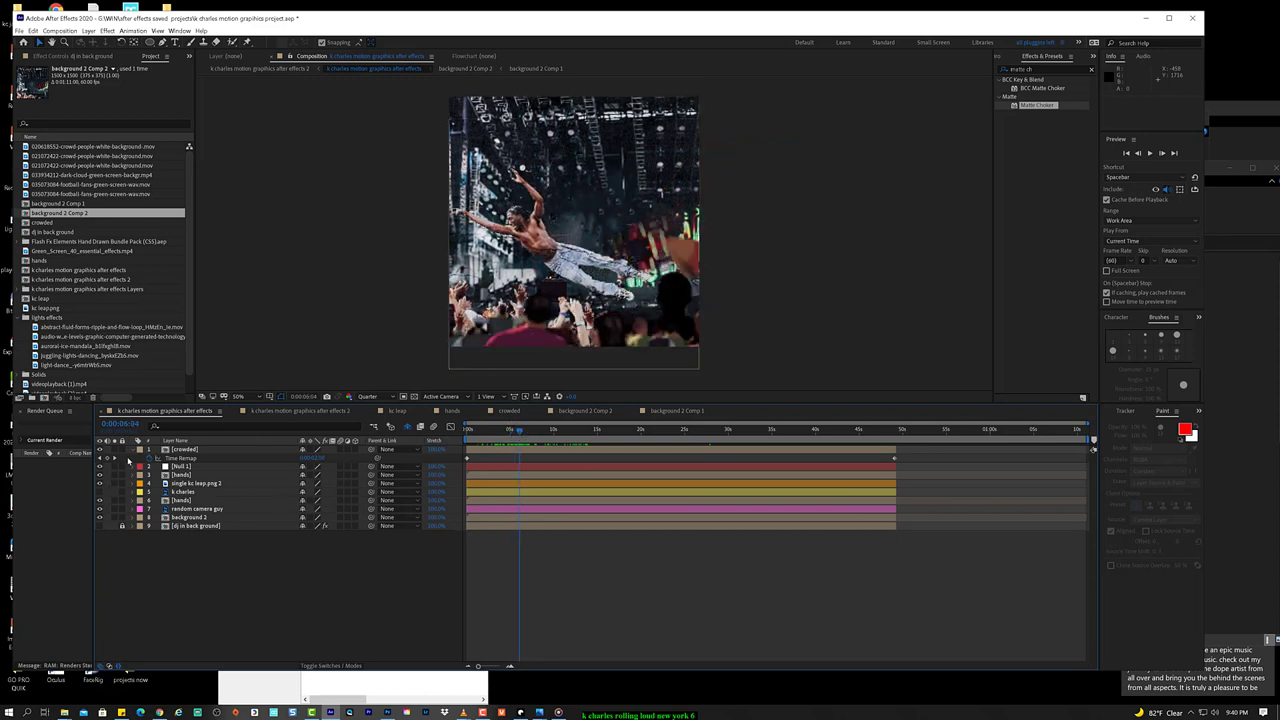
pyautogui.click(190, 474)
pyautogui.click(205, 509)
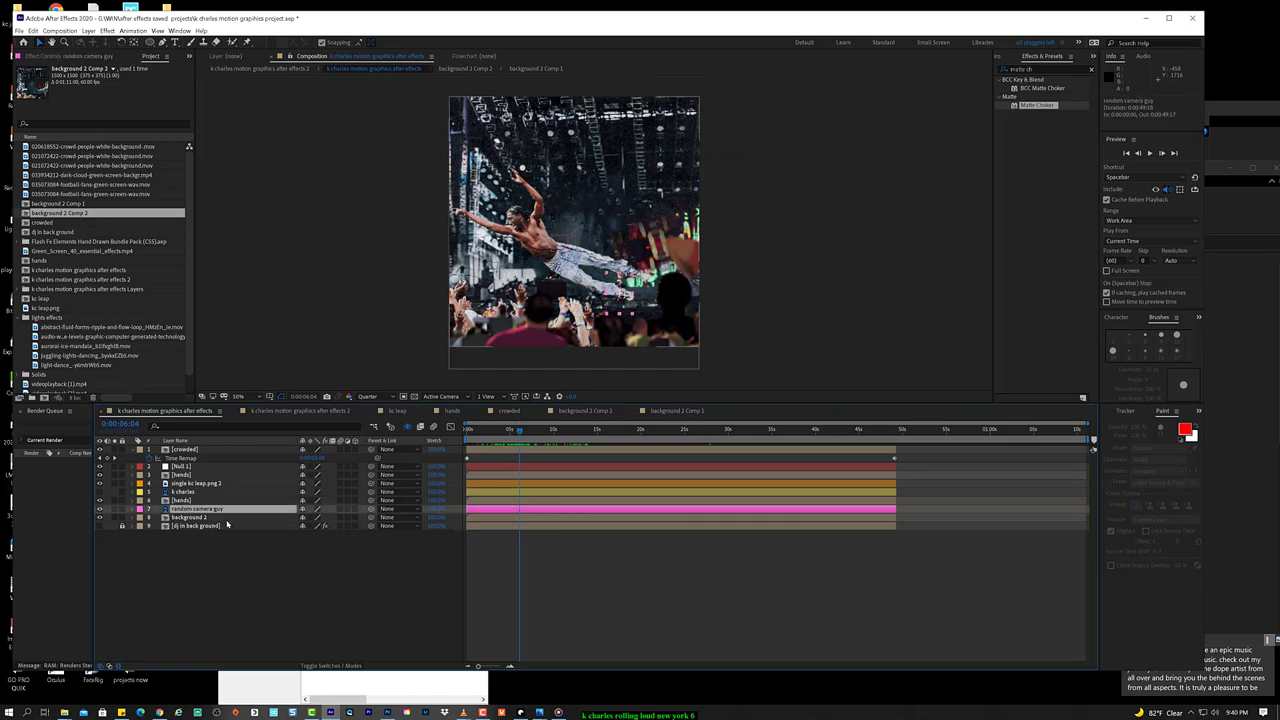
pyautogui.click(222, 518)
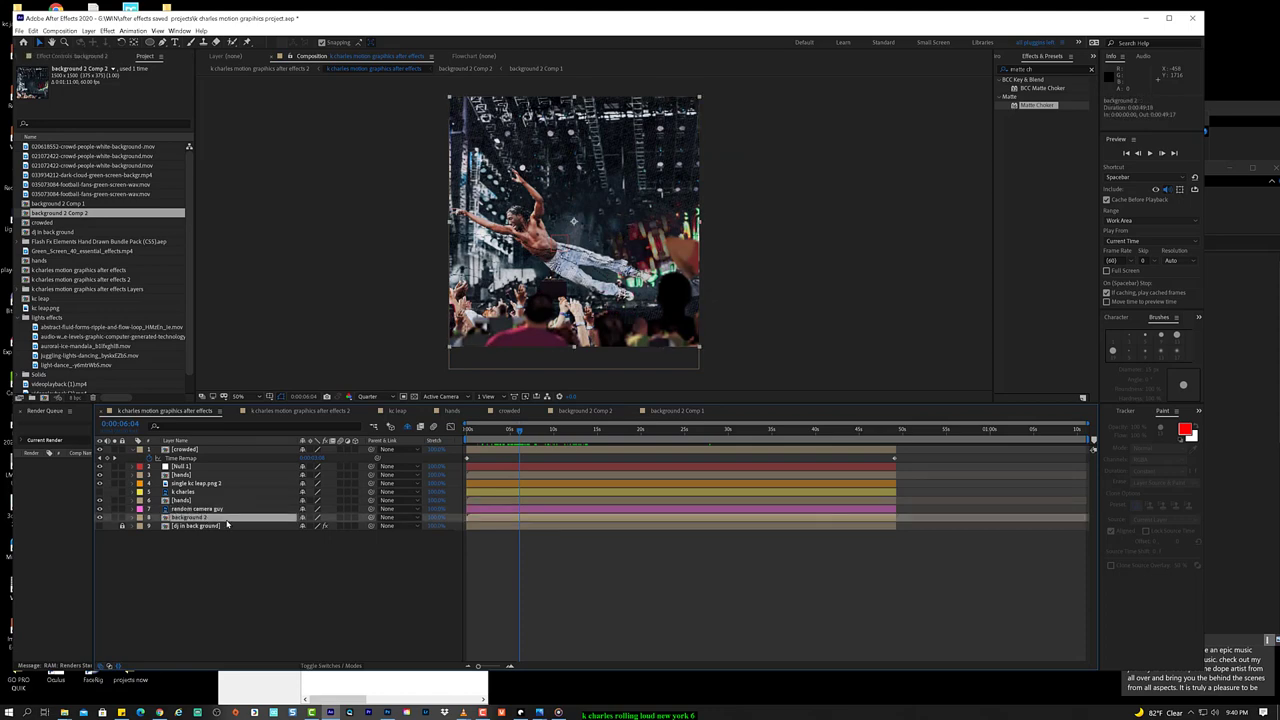
# Step: In background 2 Comp 1, reduce the light-dance Mask Feather to about 350 px
pyautogui.click(678, 411)
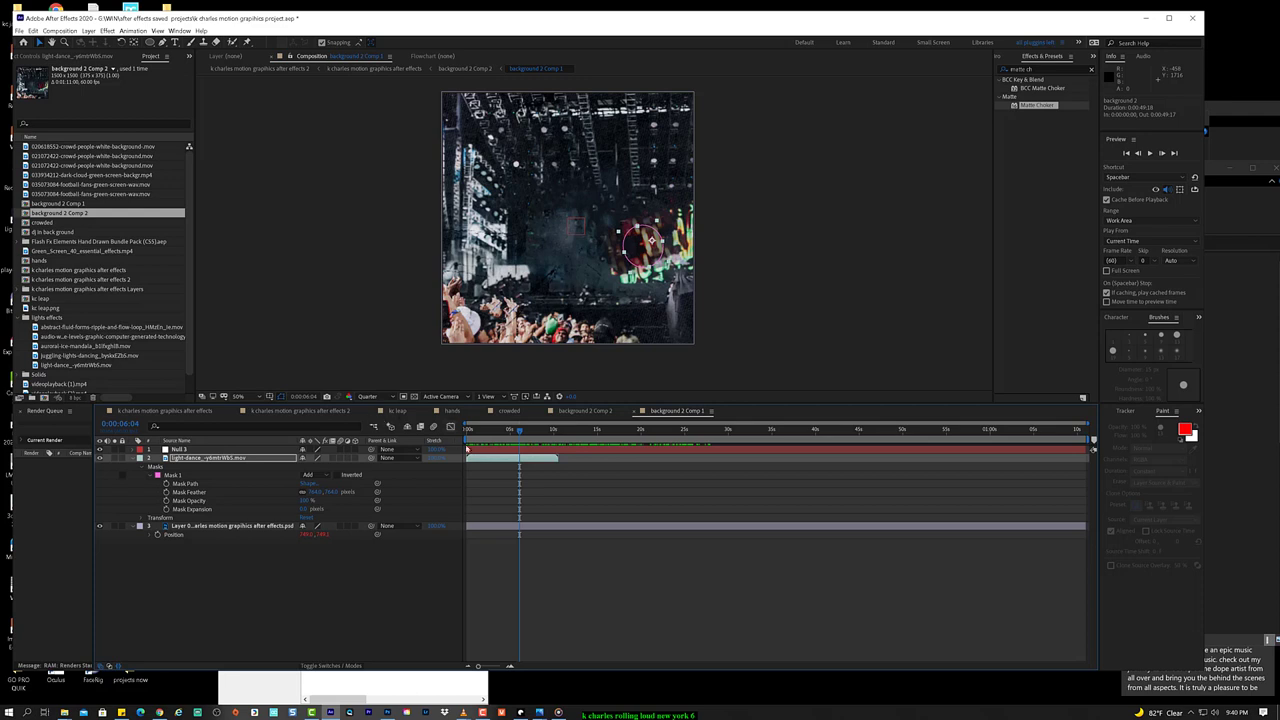
pyautogui.moveTo(514, 434); pyautogui.dragTo(507, 431)
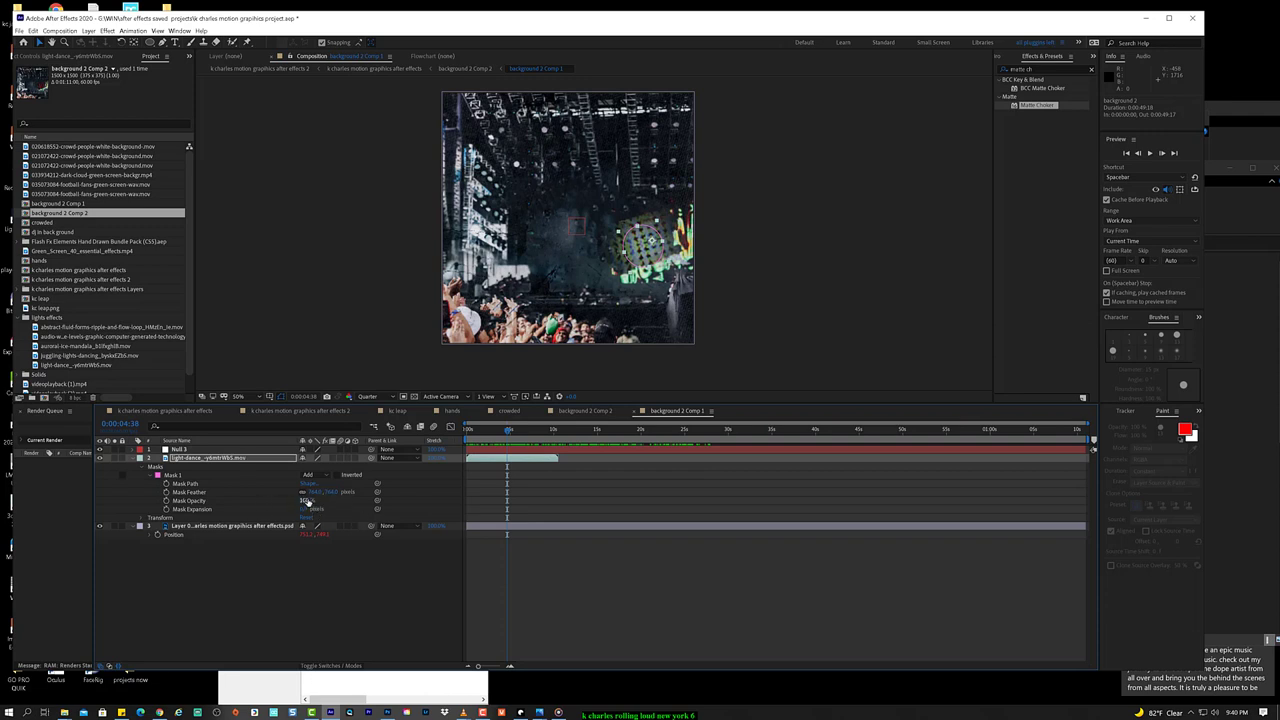
pyautogui.moveTo(310, 500); pyautogui.dragTo(355, 502)
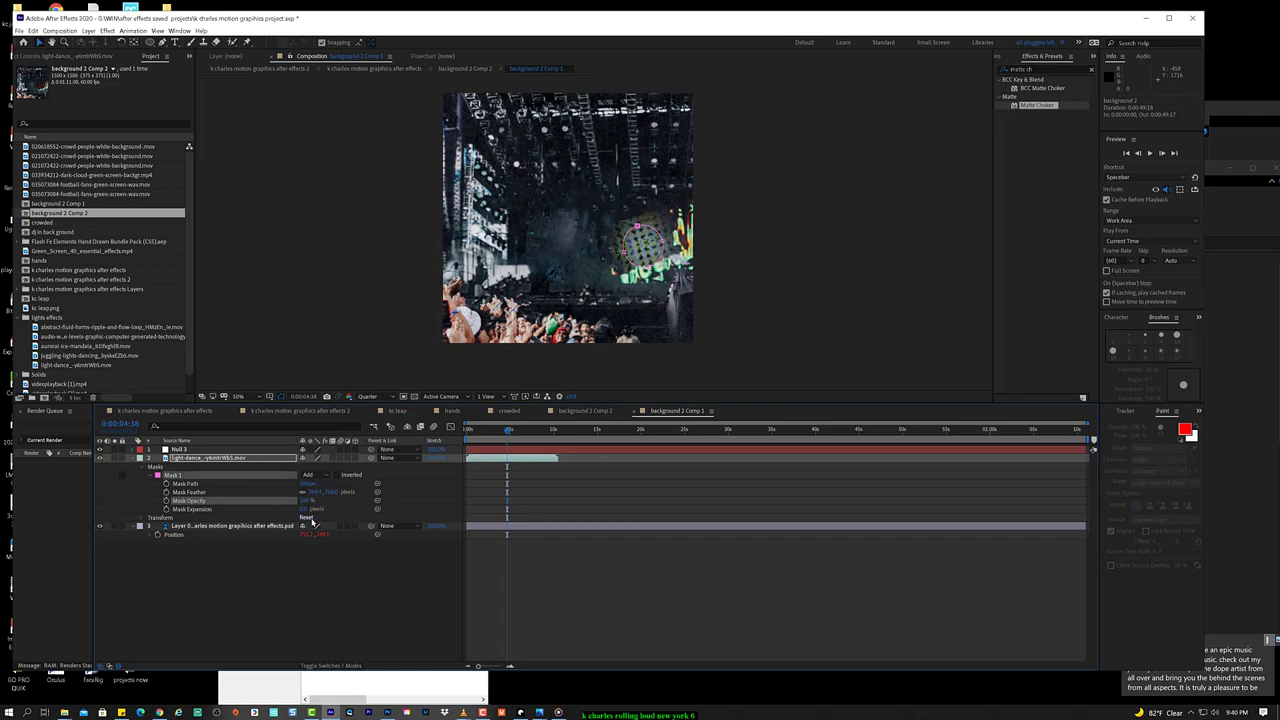
pyautogui.click(263, 460)
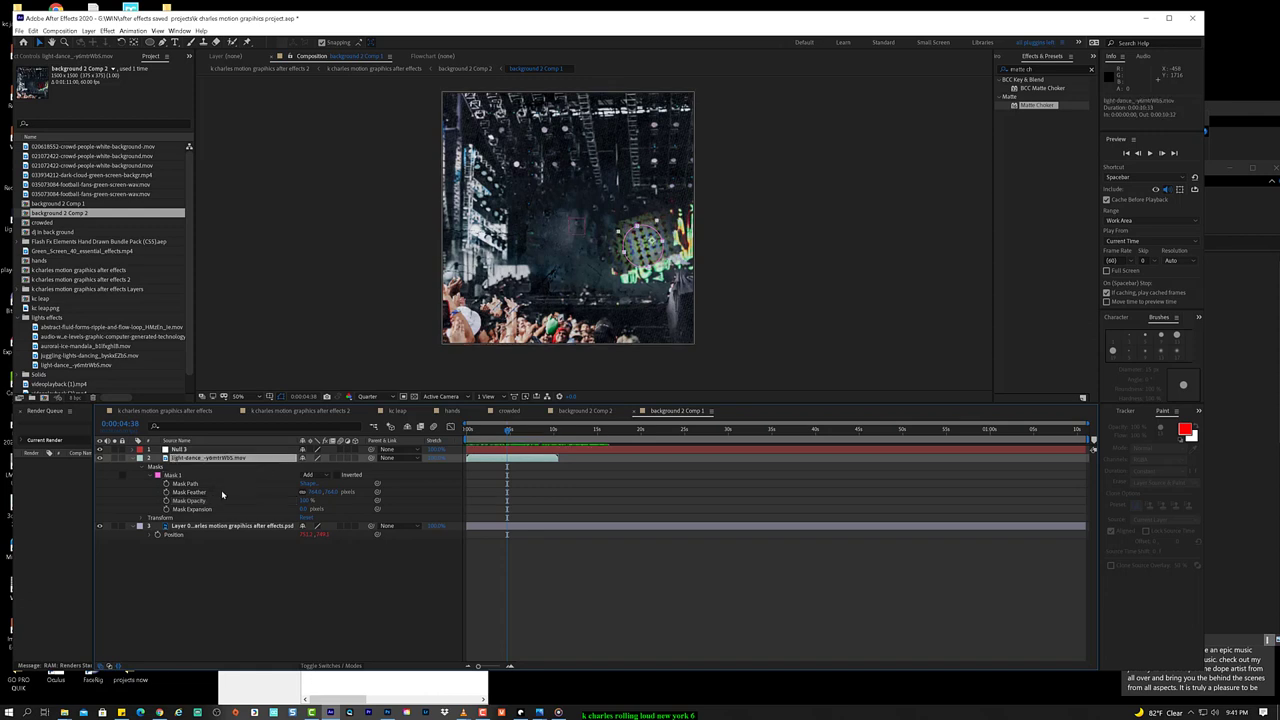
pyautogui.moveTo(316, 492); pyautogui.dragTo(298, 492)
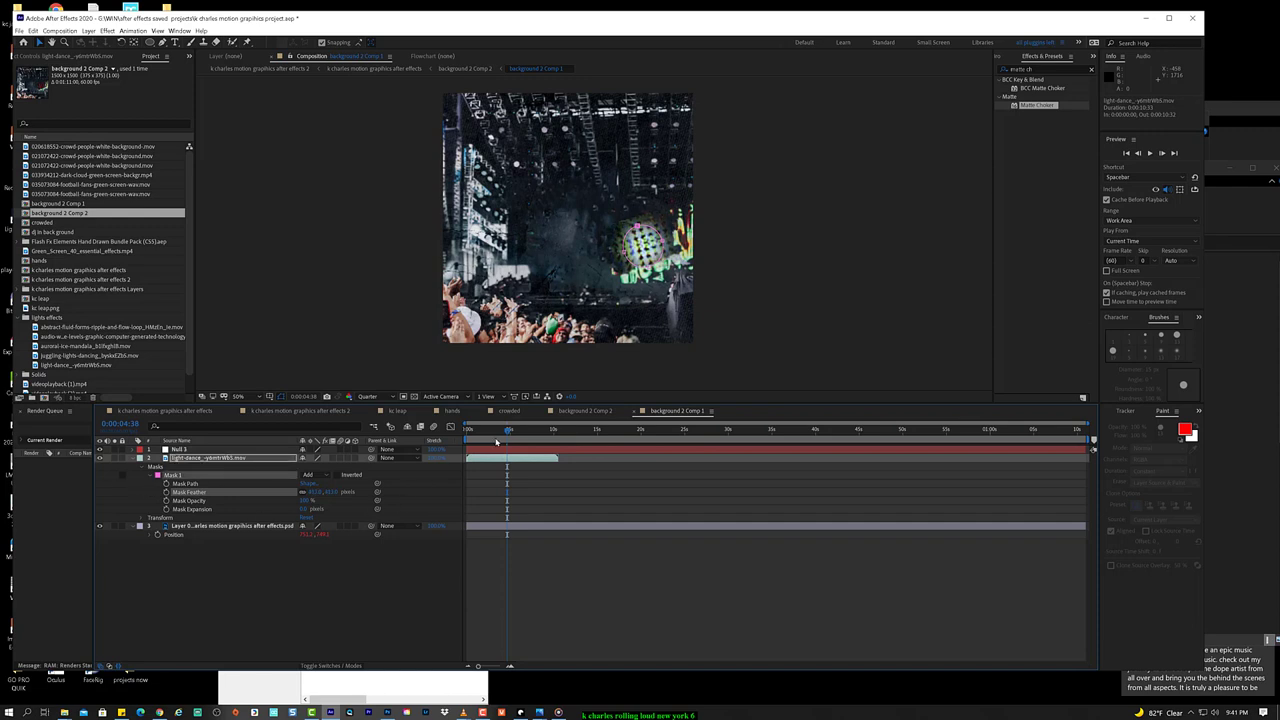
pyautogui.moveTo(493, 440)
pyautogui.mouseDown()
pyautogui.moveTo(466, 440)
pyautogui.moveTo(508, 440)
pyautogui.mouseUp()
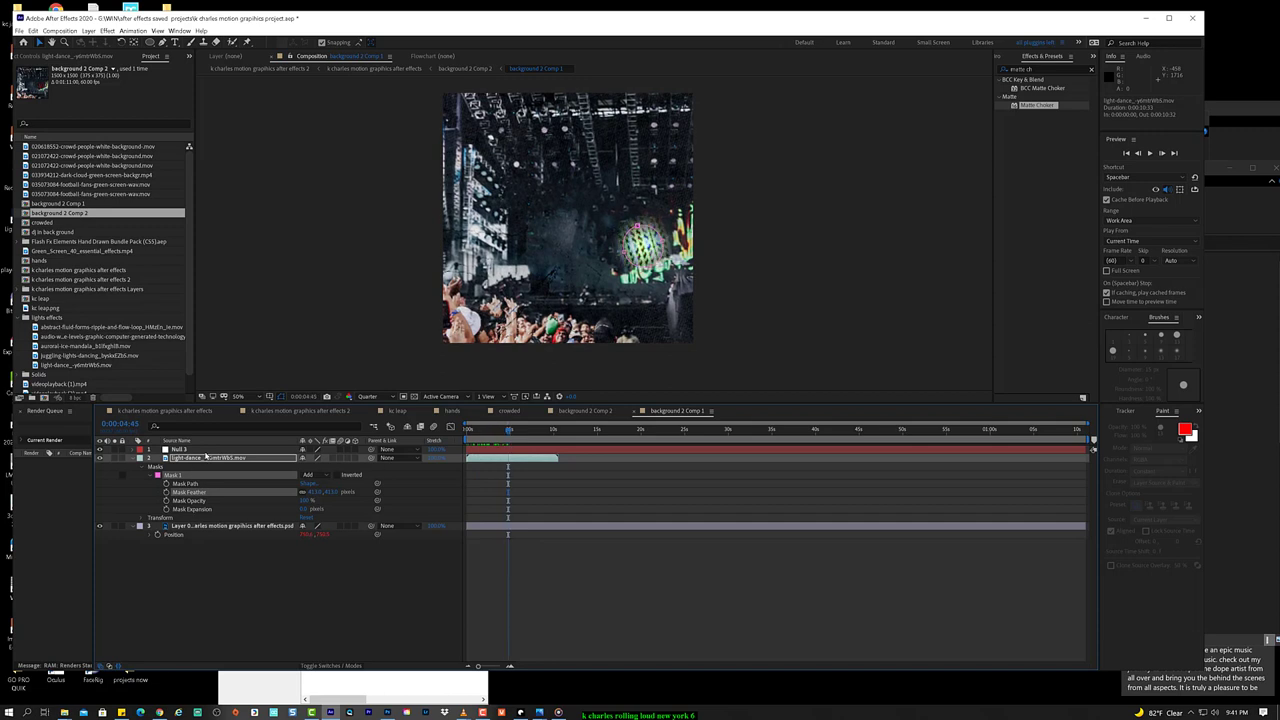
pyautogui.click(205, 459)
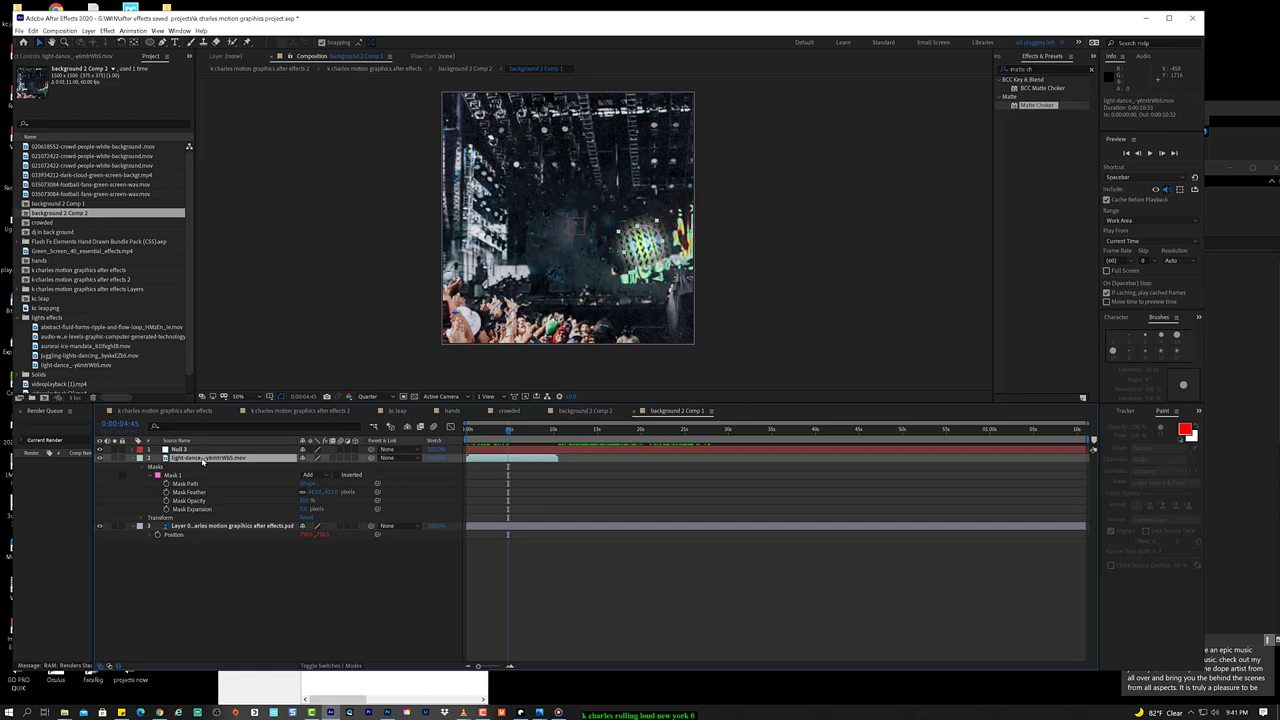
# Step: Duplicate light-dance, start the copy later in the timeline, nudge the screen, and select both layers
pyautogui.hotkey('ctrl', 'd')
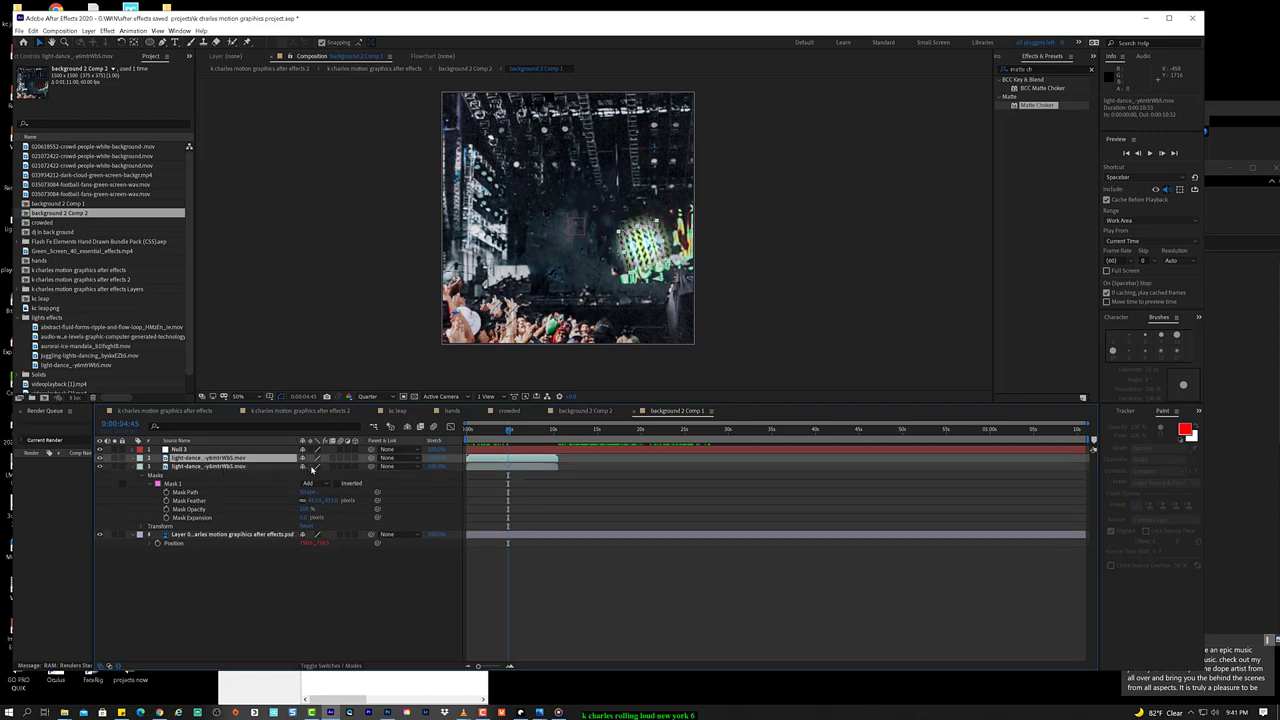
pyautogui.moveTo(474, 467)
pyautogui.mouseDown()
pyautogui.moveTo(580, 476)
pyautogui.moveTo(492, 472)
pyautogui.mouseUp()
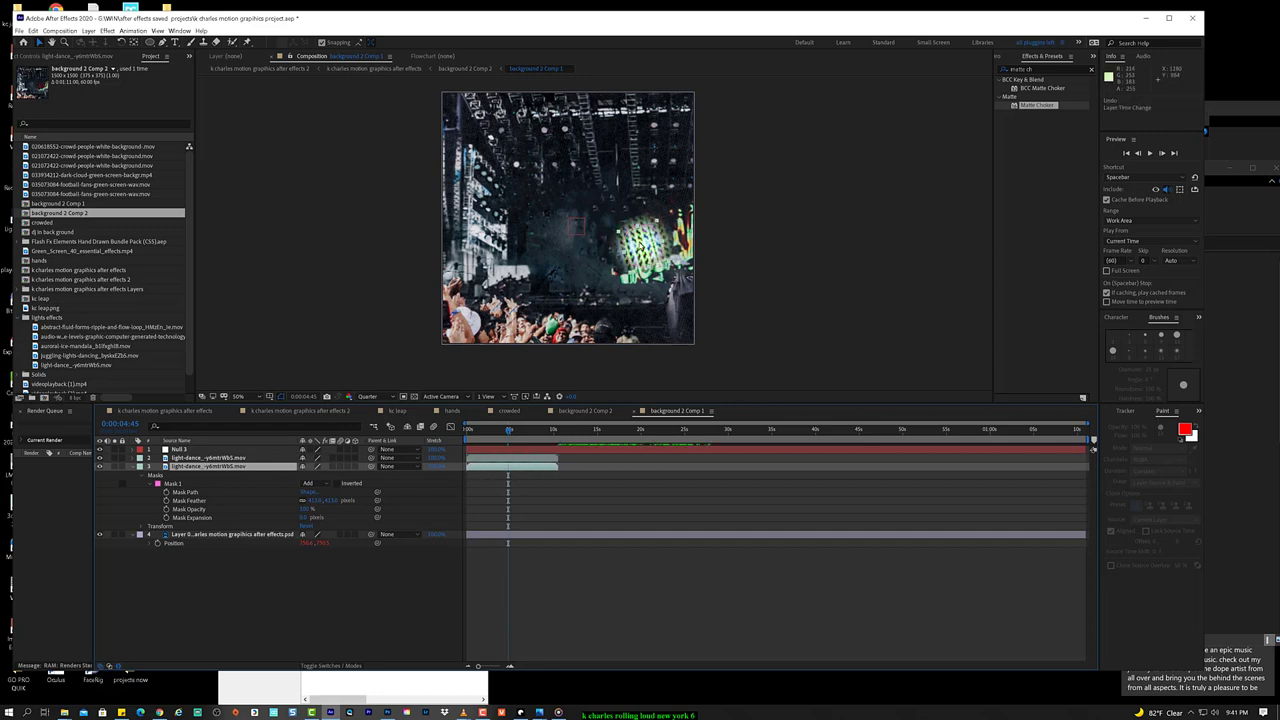
pyautogui.moveTo(695, 259)
pyautogui.mouseDown()
pyautogui.moveTo(706, 230)
pyautogui.moveTo(700, 248)
pyautogui.mouseUp()
pyautogui.click(466, 428)
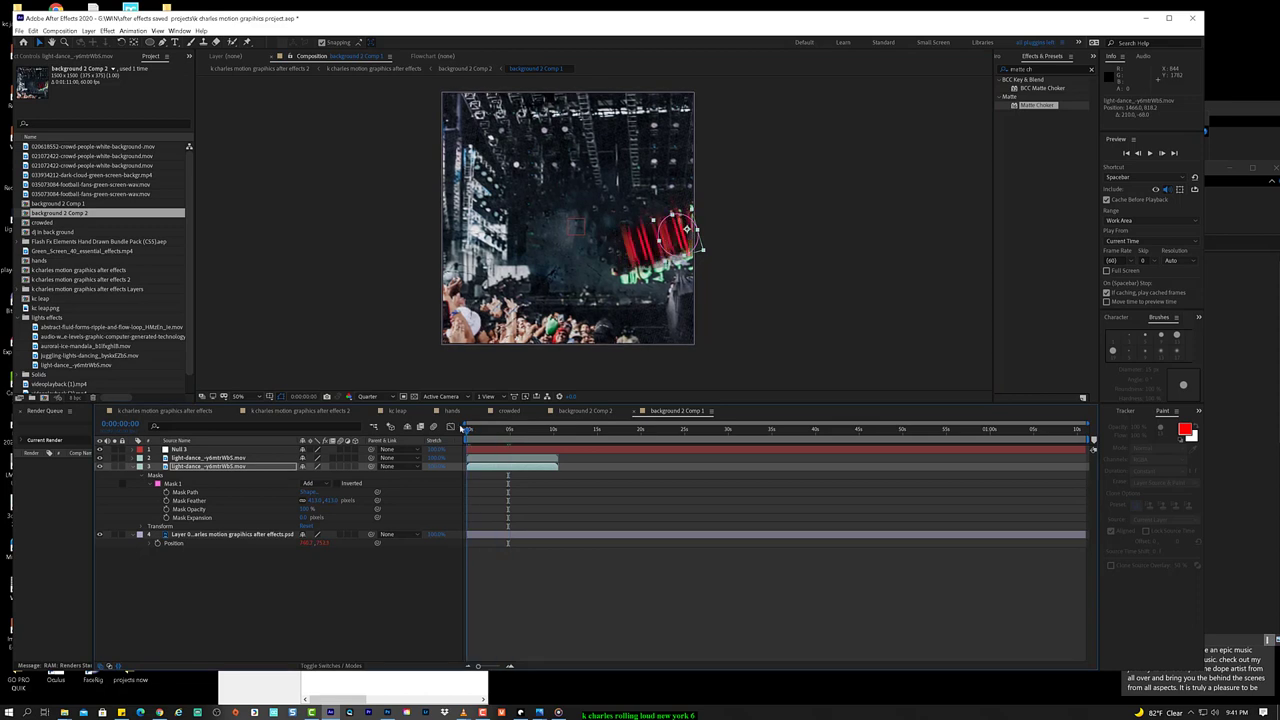
pyautogui.moveTo(466, 428); pyautogui.dragTo(549, 428)
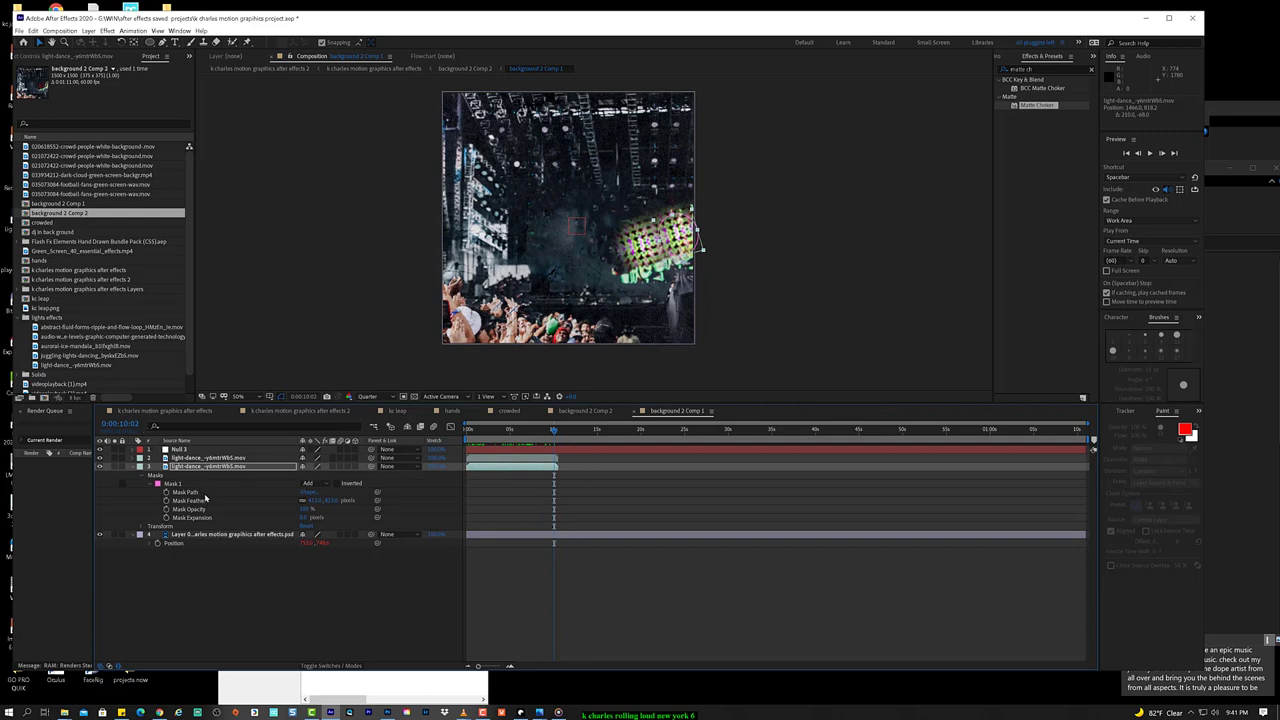
pyautogui.keyDown('shift'); pyautogui.click(246, 459); pyautogui.keyUp('shift')
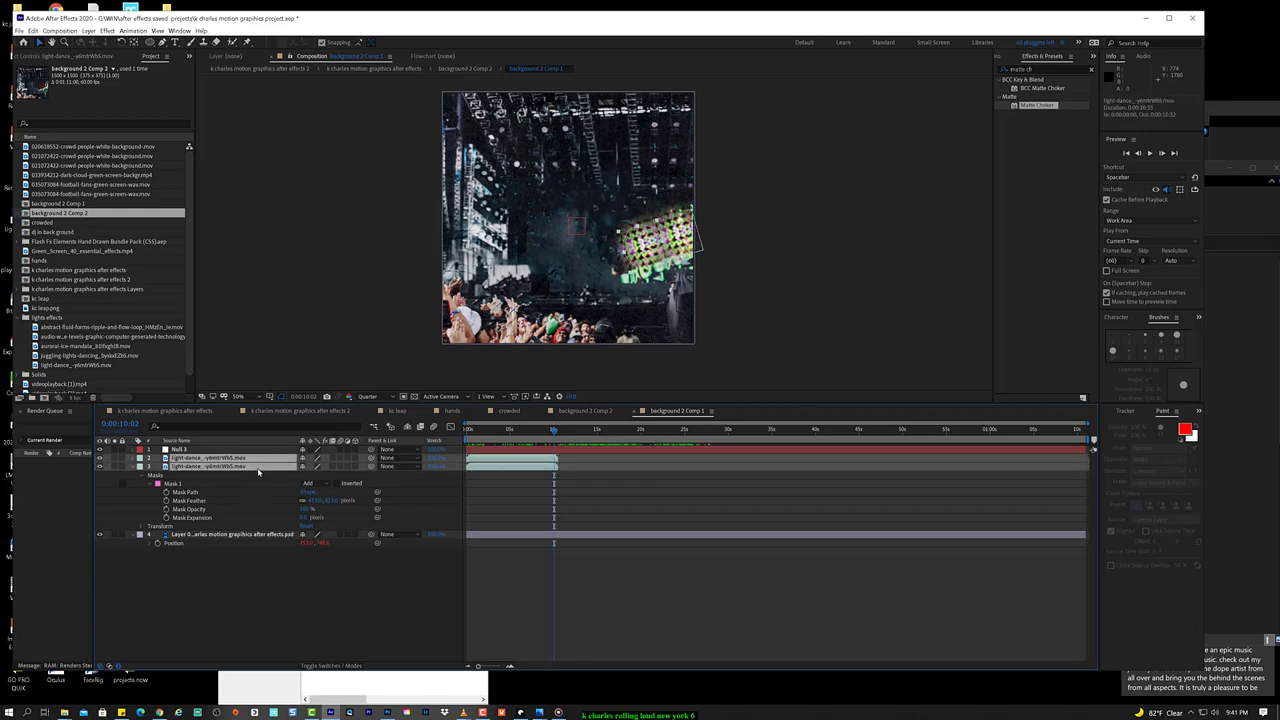
pyautogui.doubleClick(258, 467)
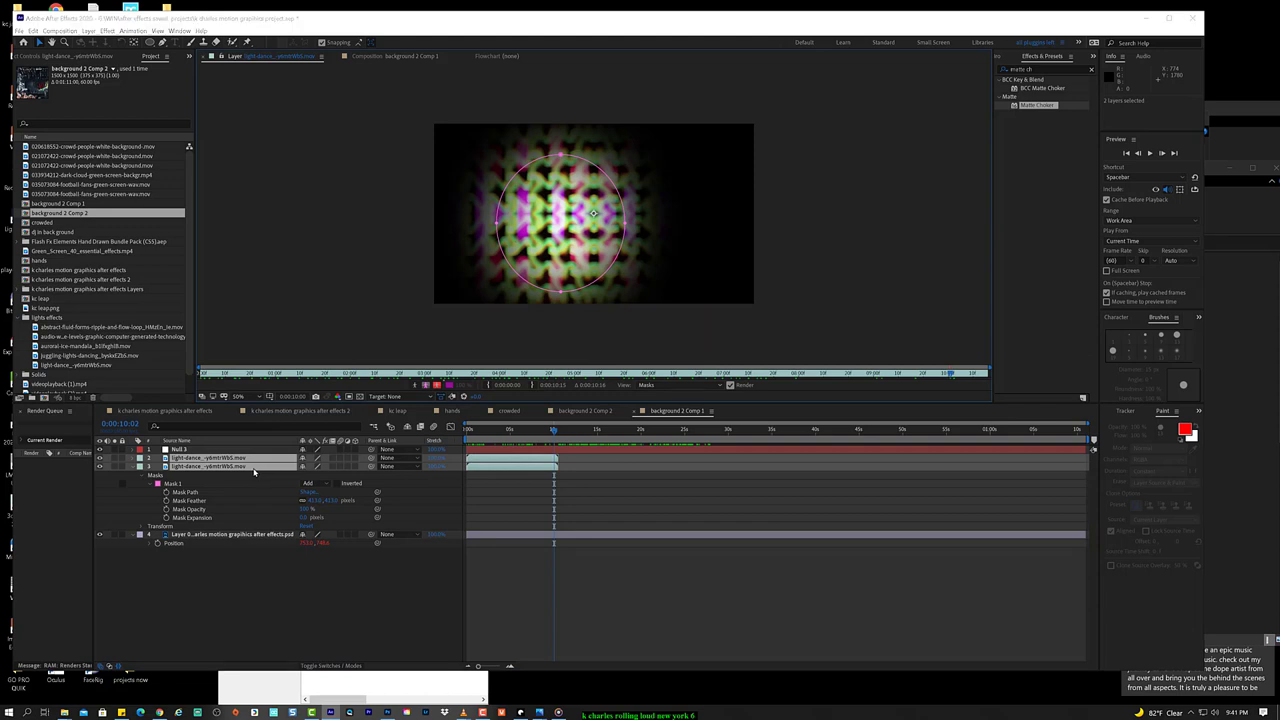
# Step: Pre-compose the two selected light-dance layers into a single light effects composition
pyautogui.hotkey('ctrl', 'shift', 'c')
pyautogui.write('l')
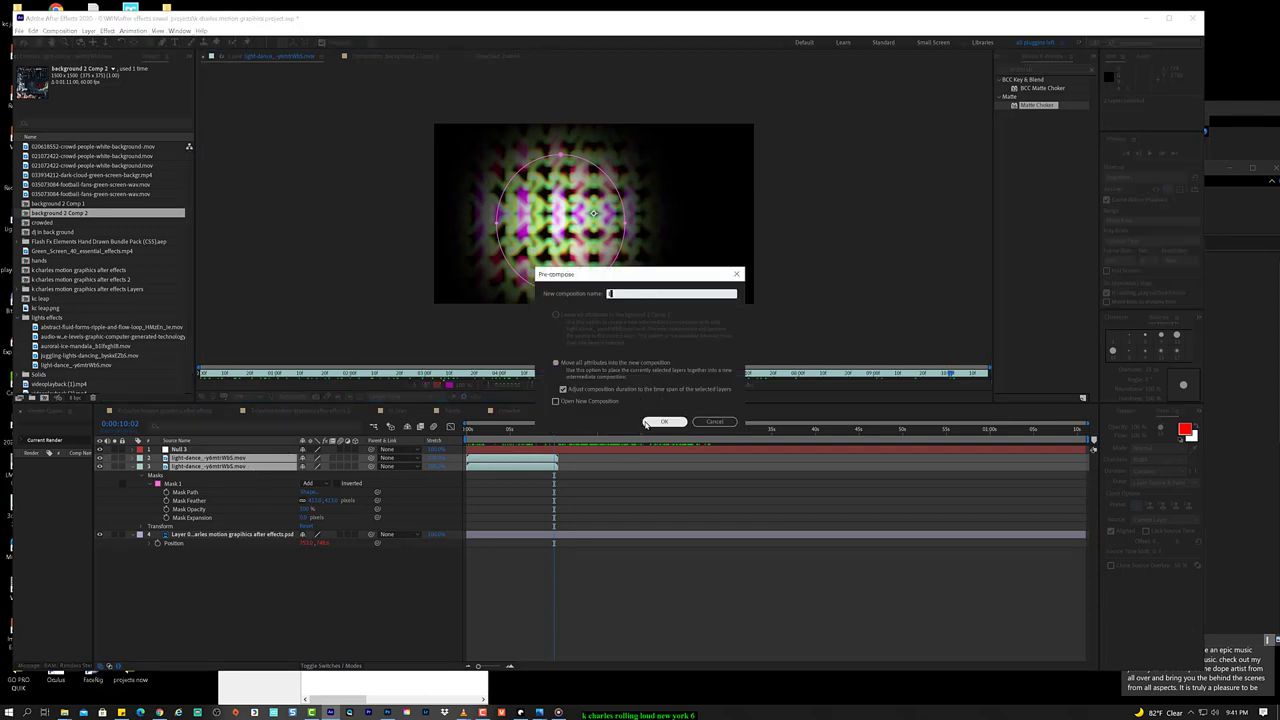
pyautogui.write('ight-dance')
pyautogui.click(645, 423)
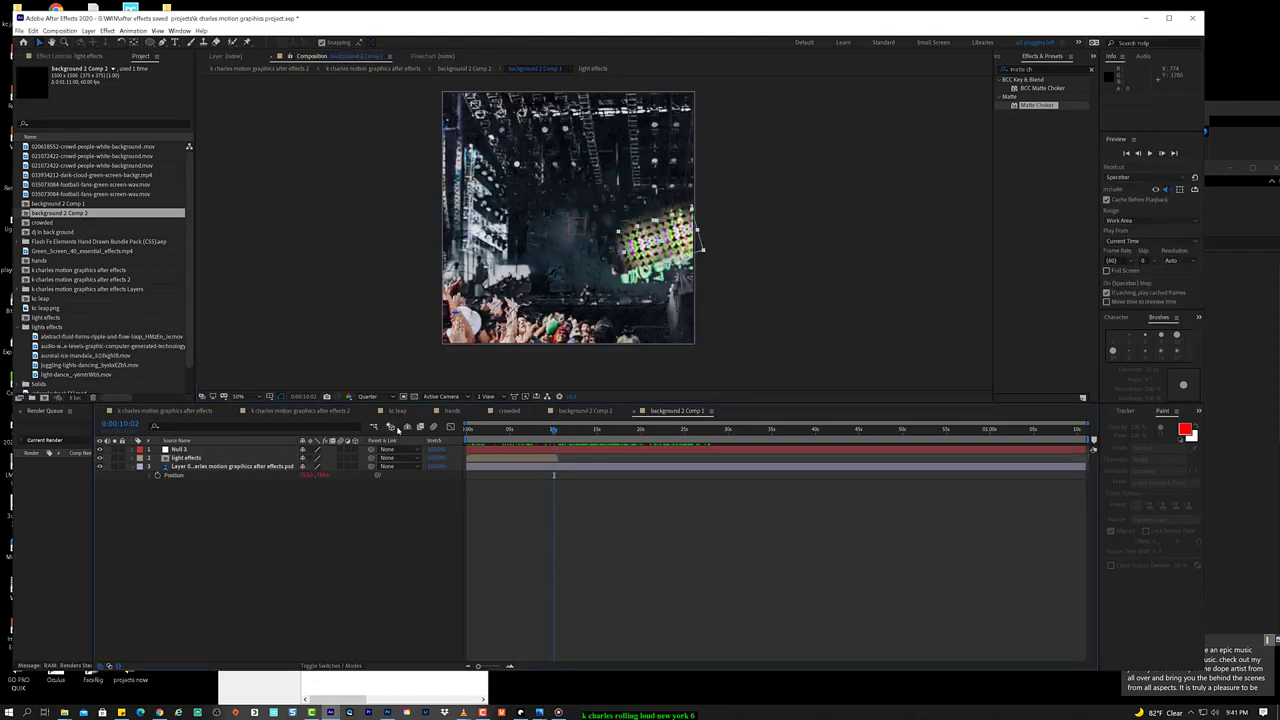
pyautogui.moveTo(501, 432); pyautogui.dragTo(461, 437)
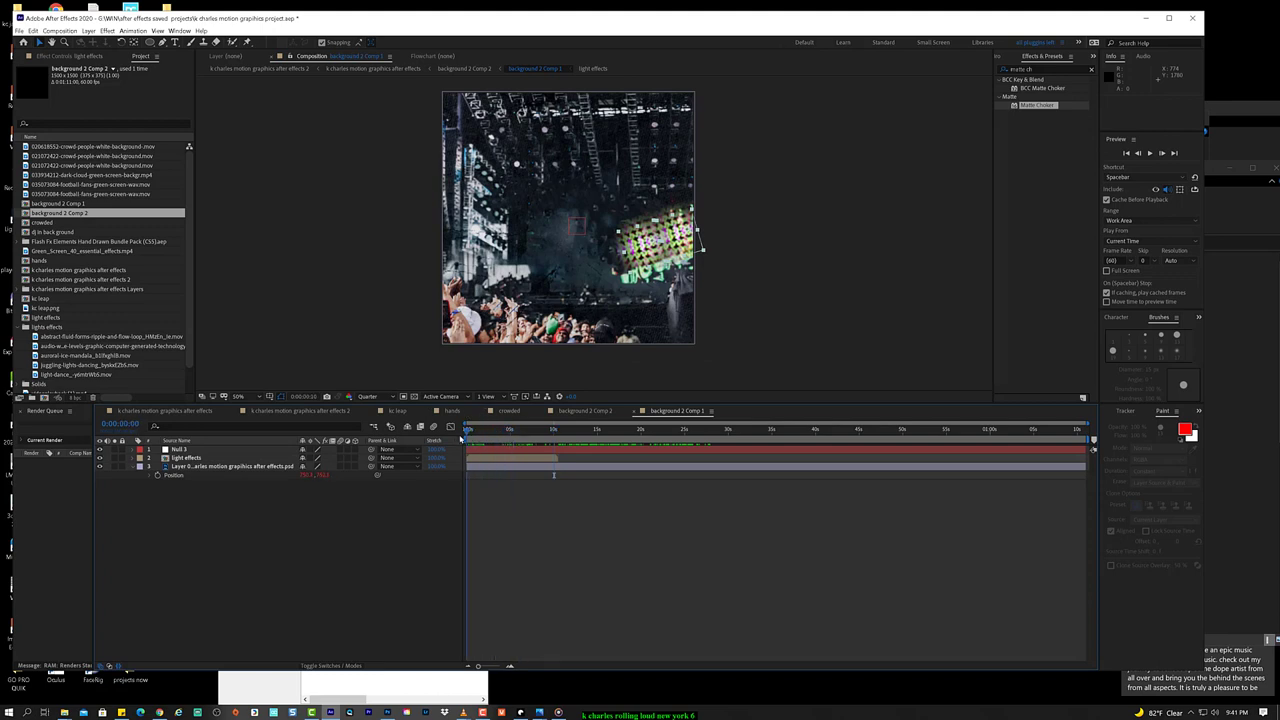
pyautogui.click(195, 449)
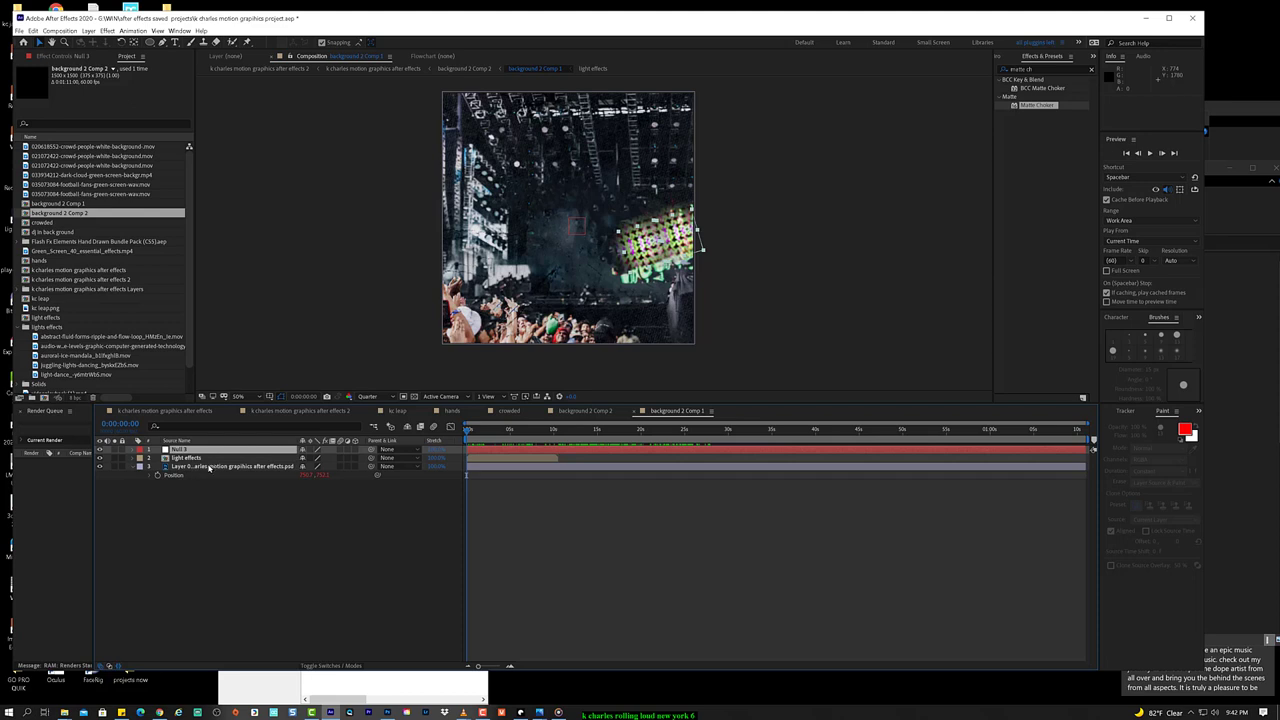
pyautogui.click(284, 466)
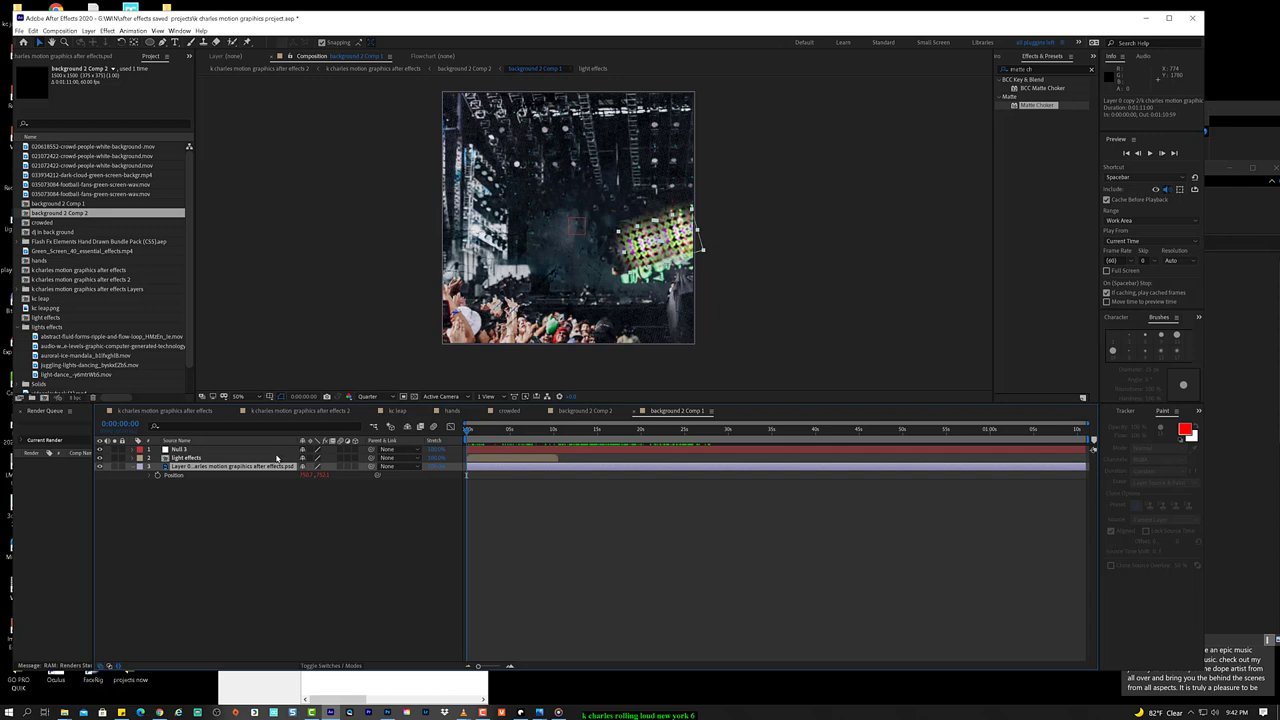
# Step: Enable Time Remapping on the light effects layer, scrub to preview it, and save the project
pyautogui.rightClick(272, 457)
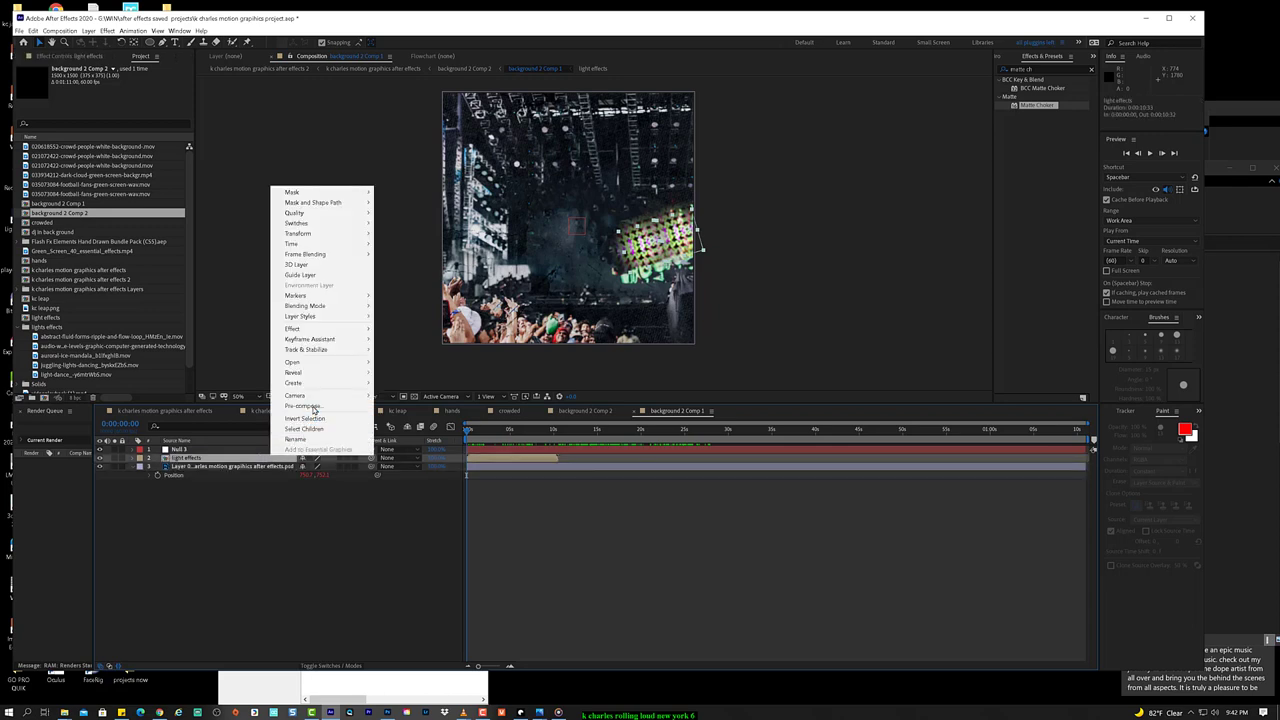
pyautogui.moveTo(340, 247)
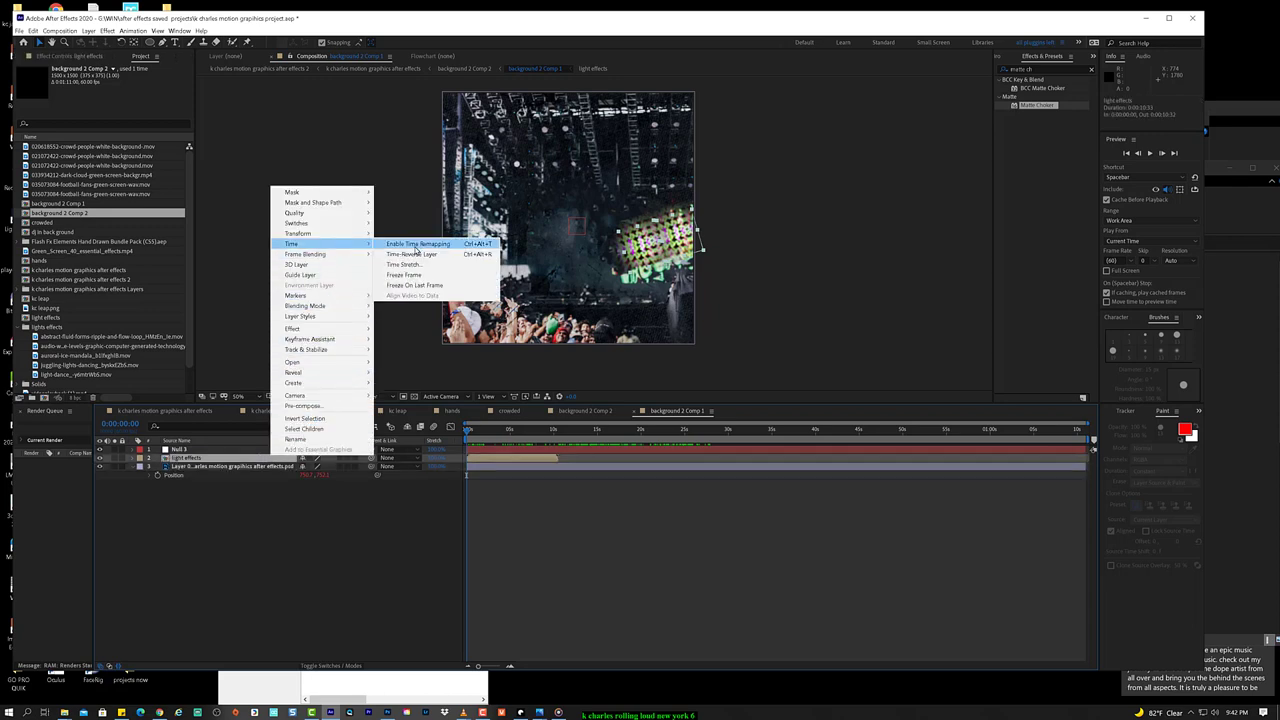
pyautogui.click(469, 248)
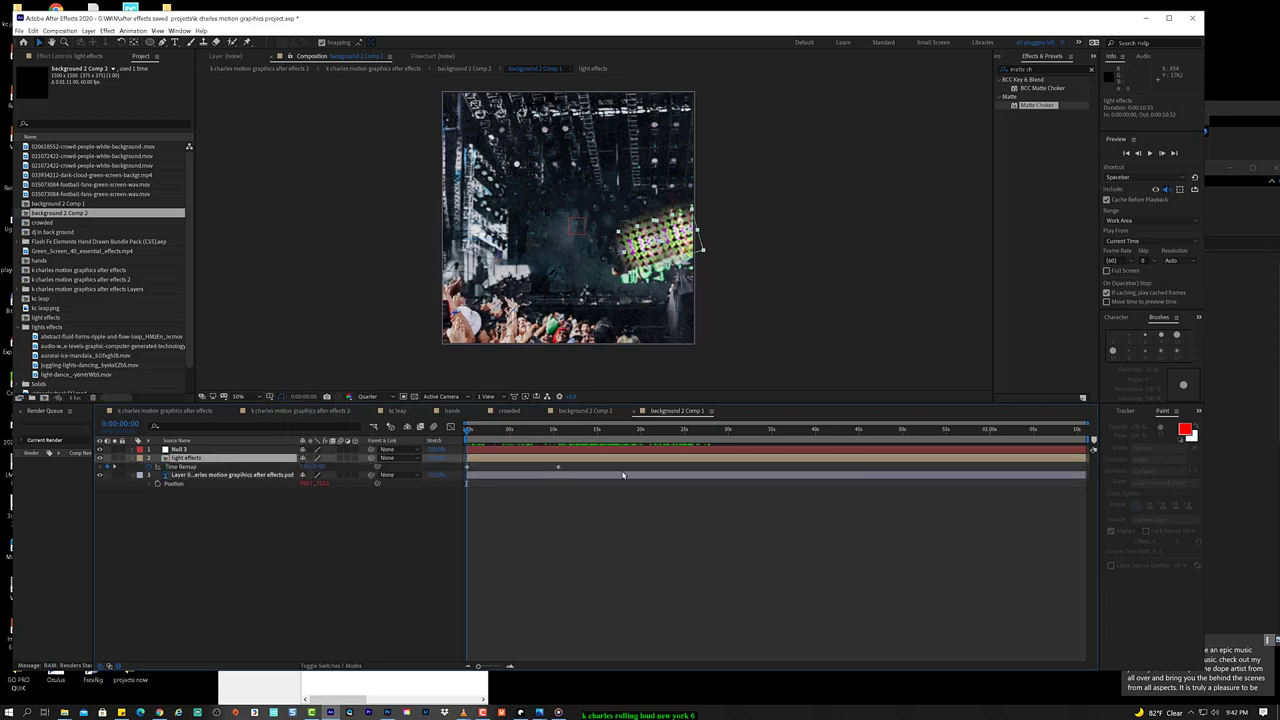
pyautogui.click(507, 433)
pyautogui.moveTo(509, 437); pyautogui.dragTo(612, 450)
pyautogui.moveTo(496, 433); pyautogui.dragTo(521, 433)
pyautogui.click(386, 555)
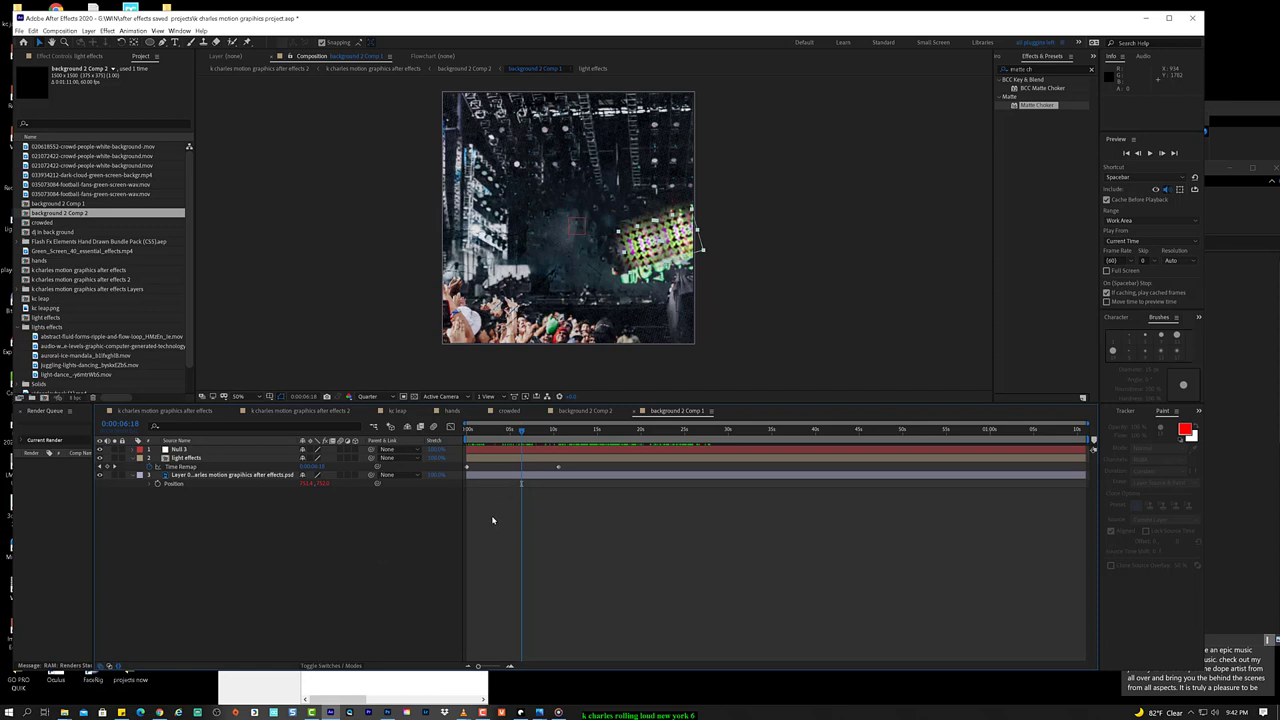
pyautogui.hotkey('ctrl', 's')
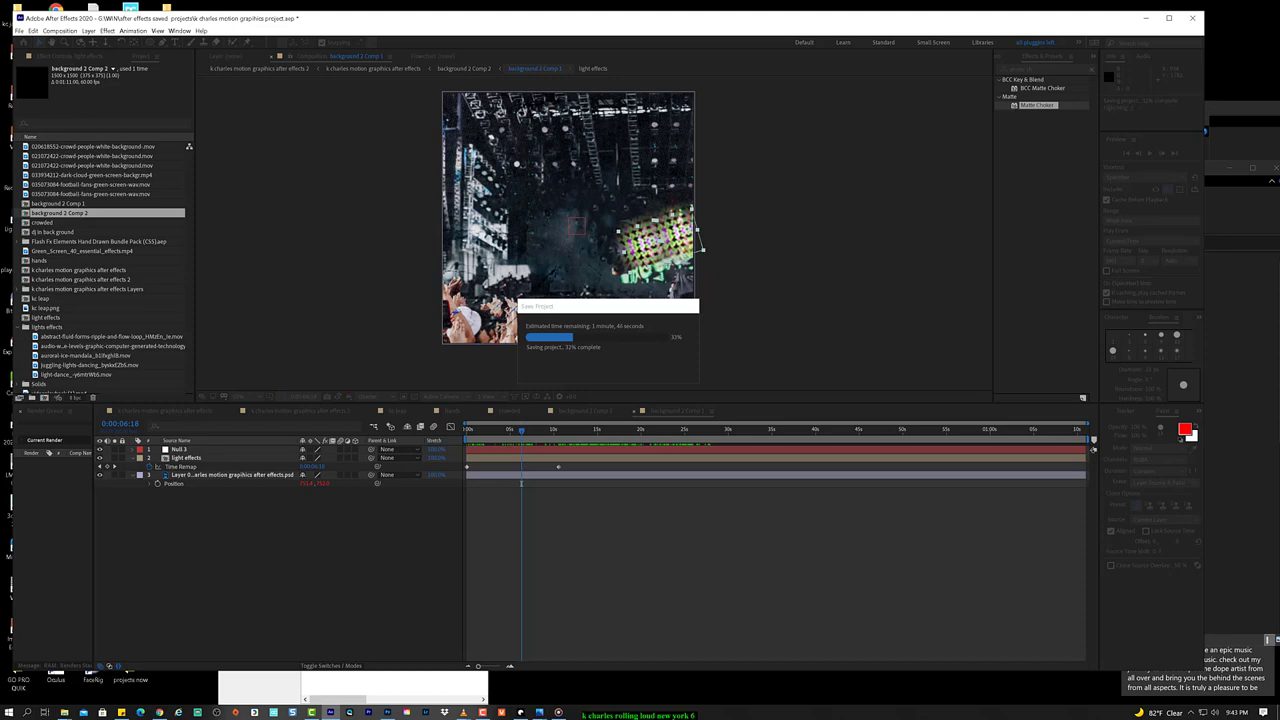
# Step: Dismiss the Groove Music jump list and move the Save Project progress dialog aside while saving completes
pyautogui.rightClick(557, 711)
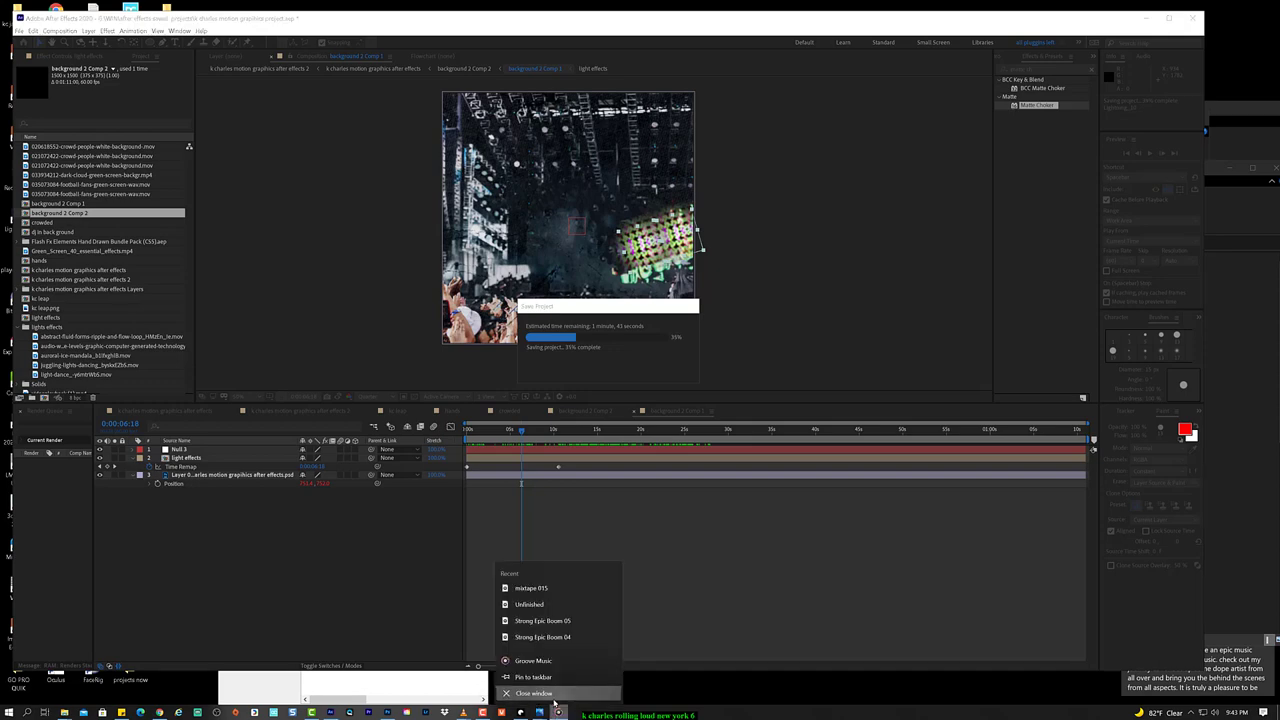
pyautogui.click(558, 497)
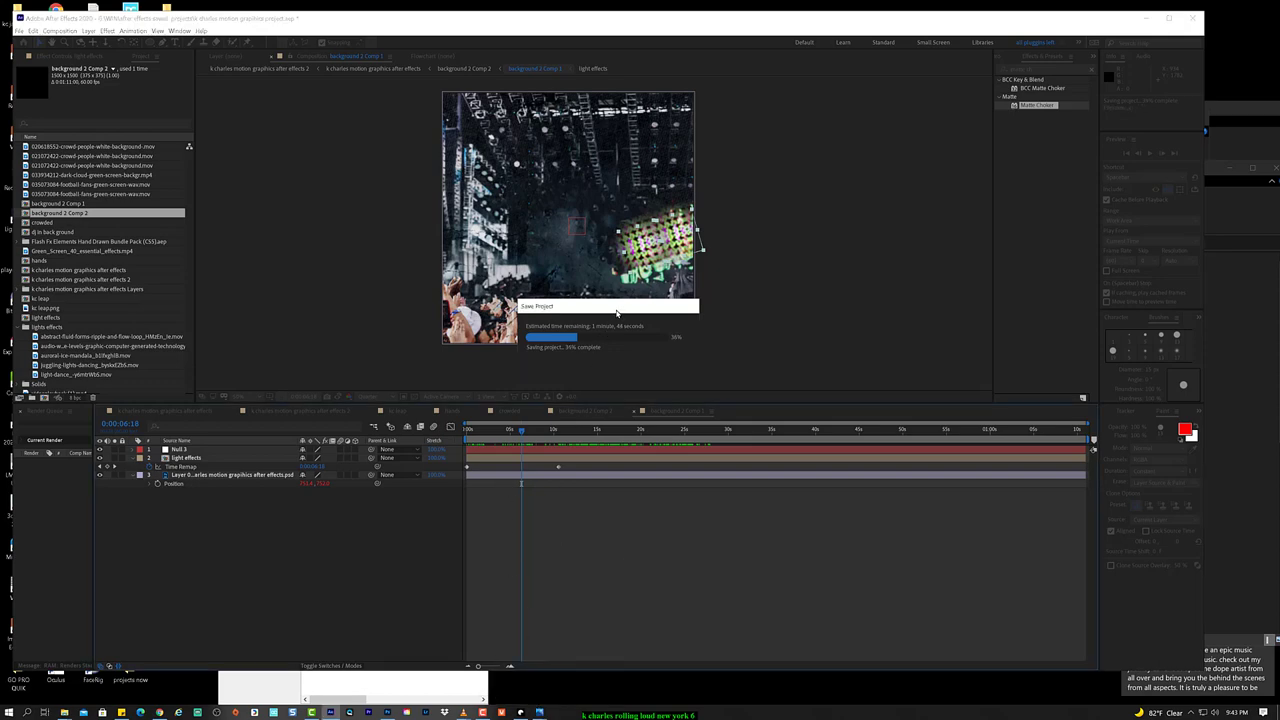
pyautogui.moveTo(620, 311)
pyautogui.mouseDown()
pyautogui.moveTo(793, 314)
pyautogui.moveTo(732, 313)
pyautogui.mouseUp()
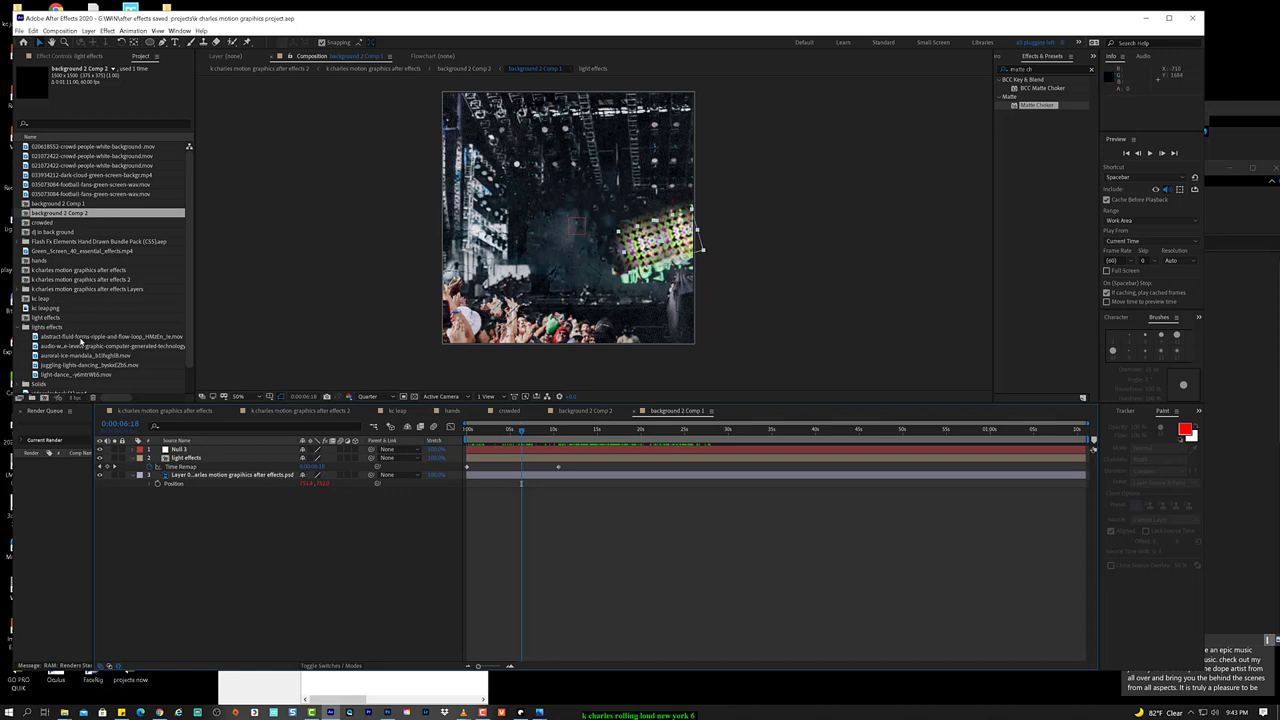
# Step: Preview the auroral-ice-mandala, juggling-lights-dancing and light-dance clips from the lights effects folder in the Footage panel
pyautogui.click(108, 346)
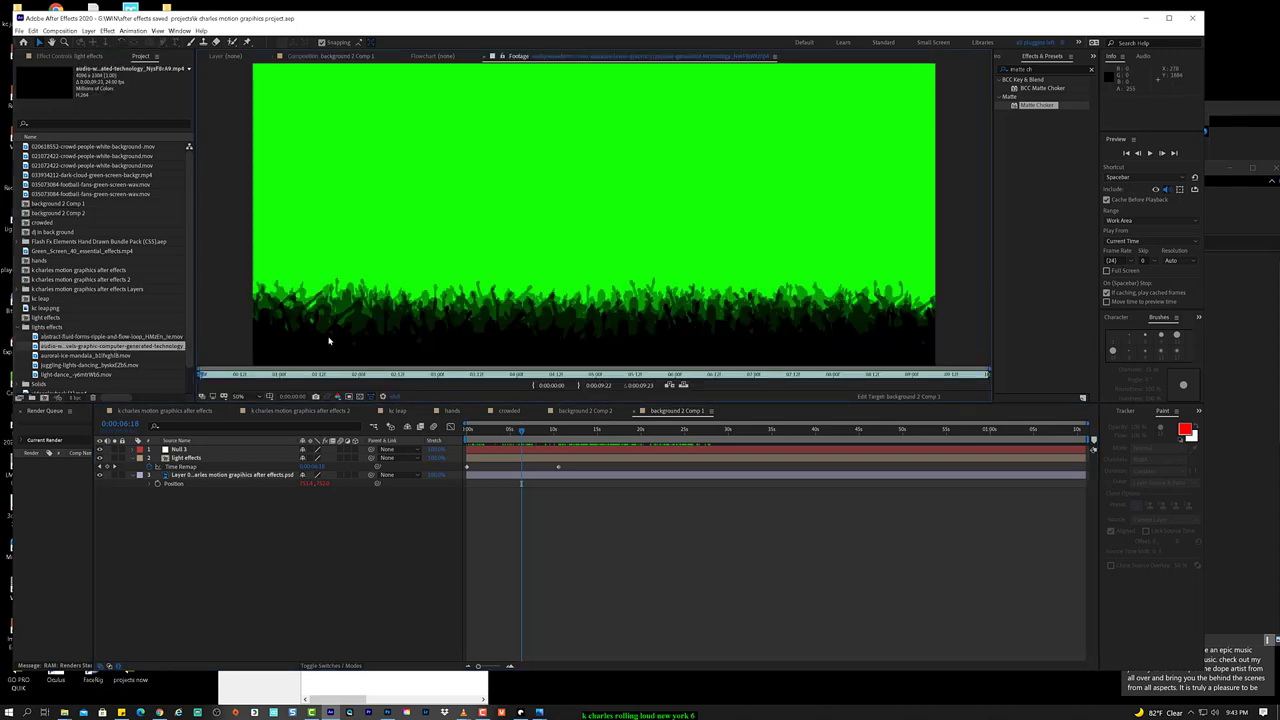
pyautogui.click(100, 356)
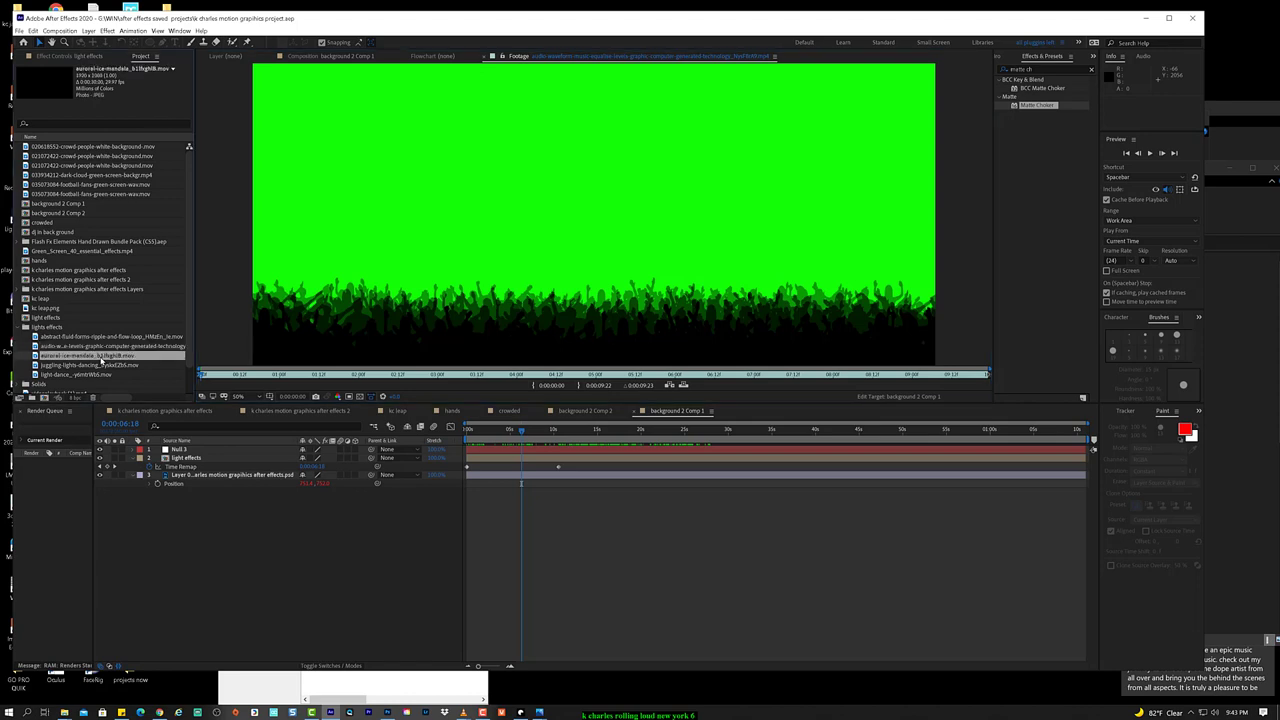
pyautogui.doubleClick(101, 356)
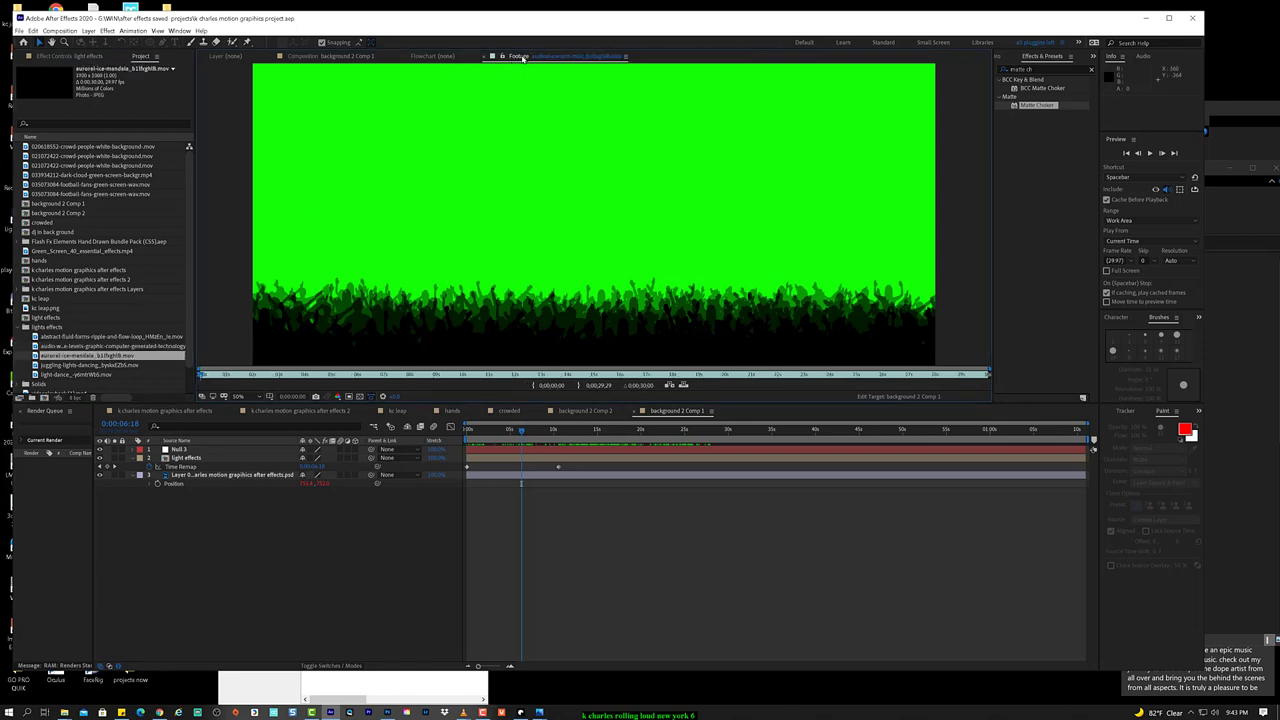
pyautogui.click(450, 427)
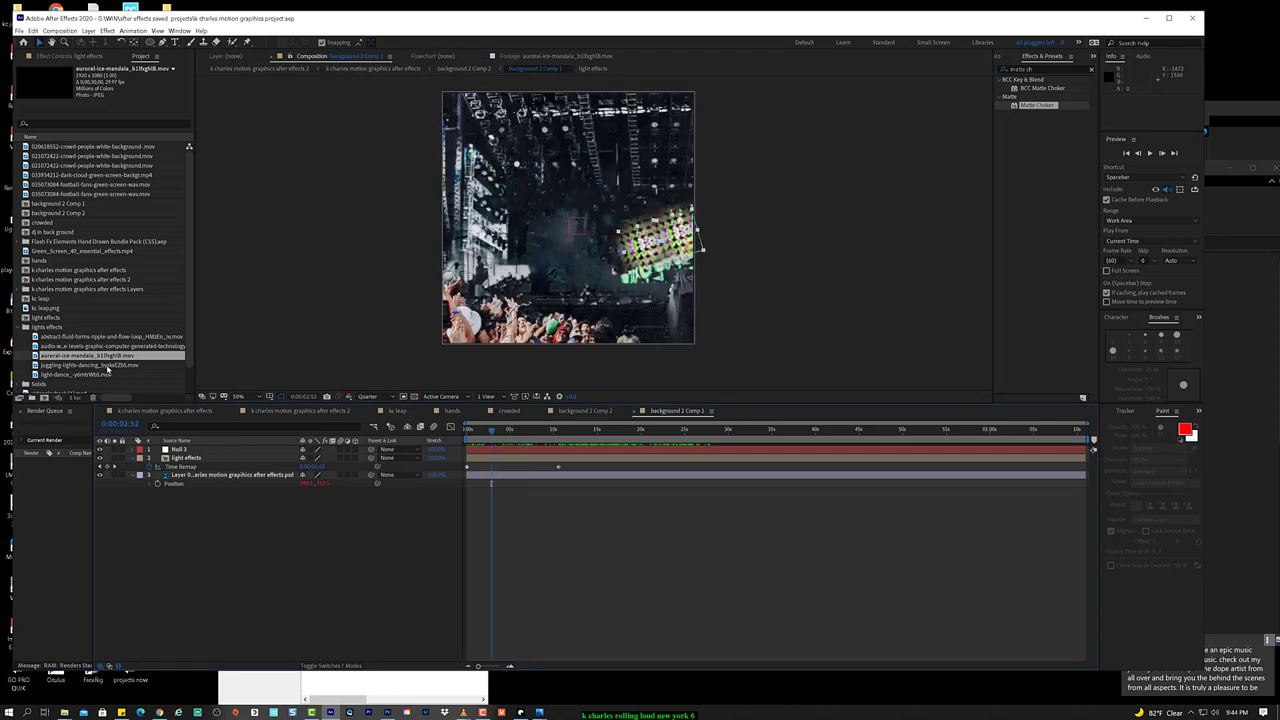
pyautogui.doubleClick(150, 364)
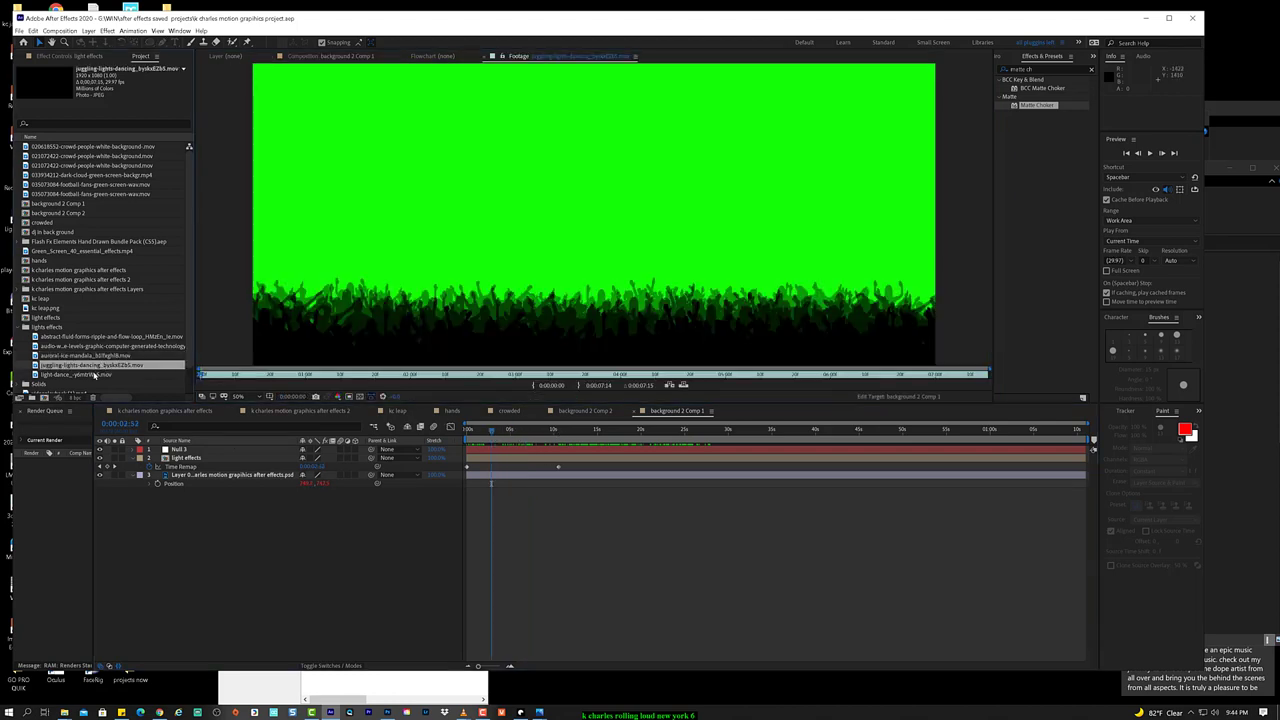
pyautogui.doubleClick(95, 374)
pyautogui.click(118, 357)
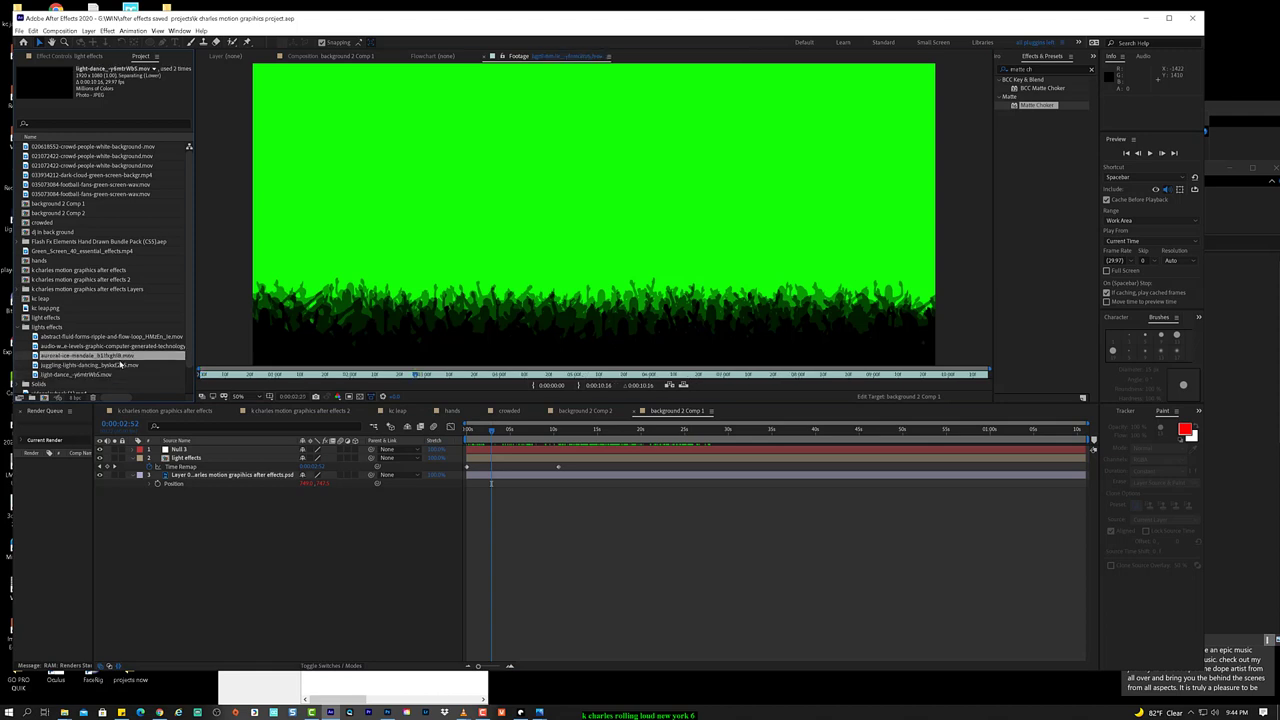
pyautogui.doubleClick(118, 357)
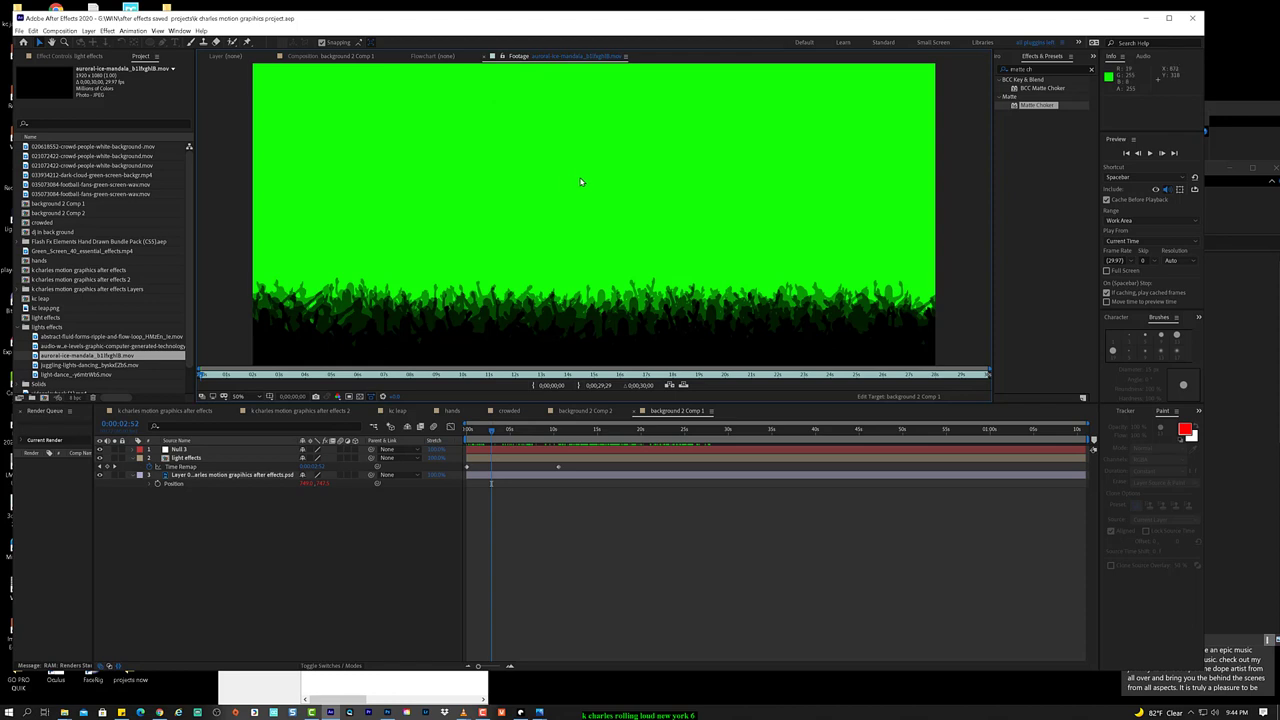
# Step: Close the Footage tab and add the audio-waveform clip to background 2 Comp 1 above light effects
pyautogui.scroll(-1, 581, 183)
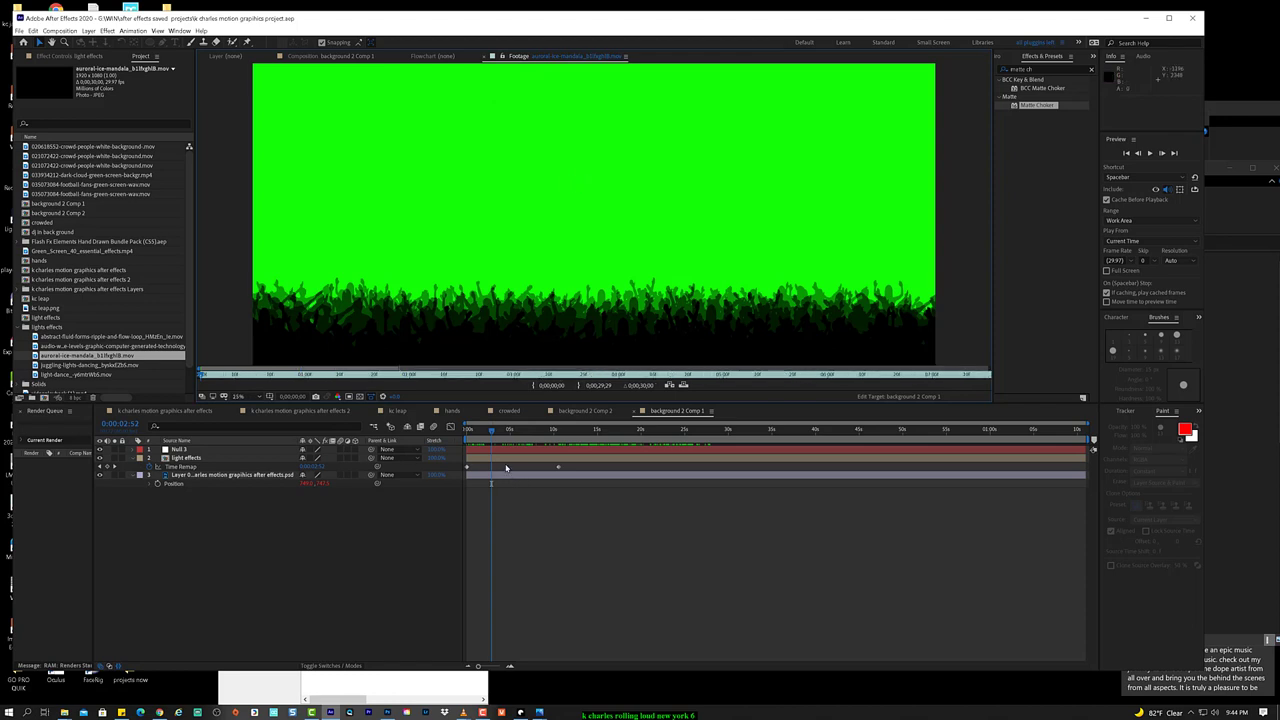
pyautogui.click(486, 56)
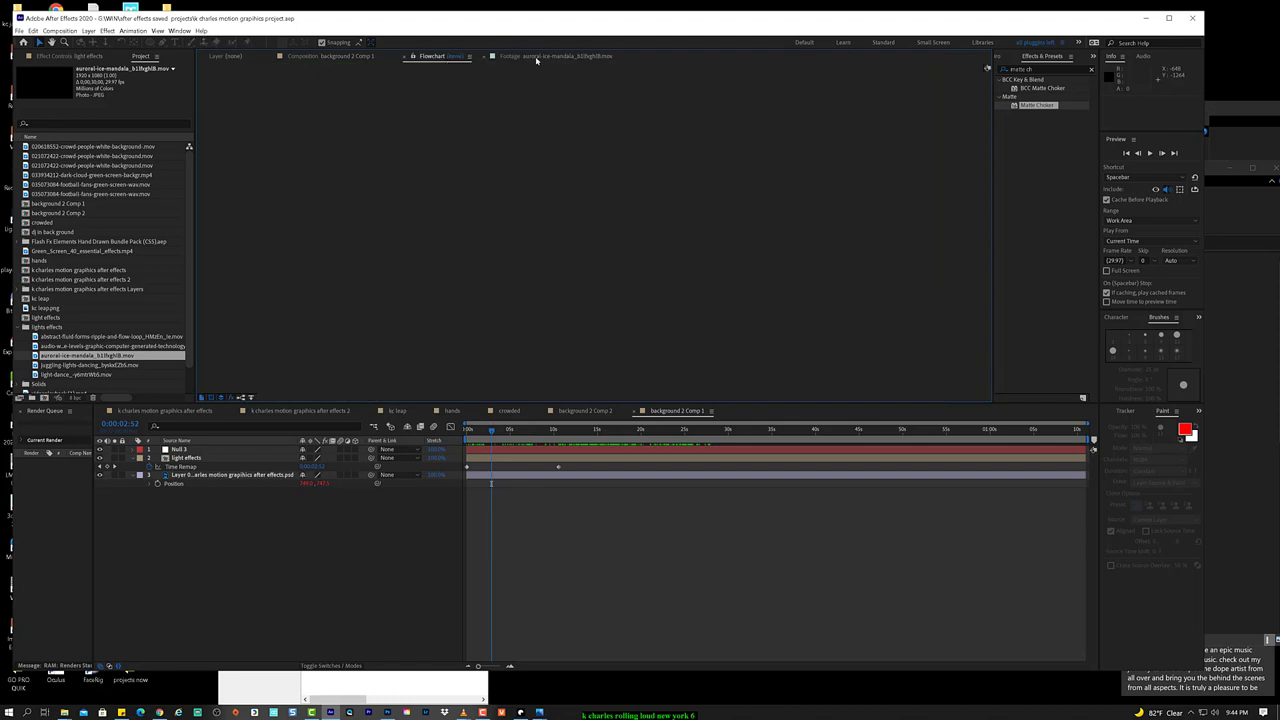
pyautogui.click(536, 57)
pyautogui.click(489, 57)
pyautogui.click(106, 357)
pyautogui.doubleClick(110, 356)
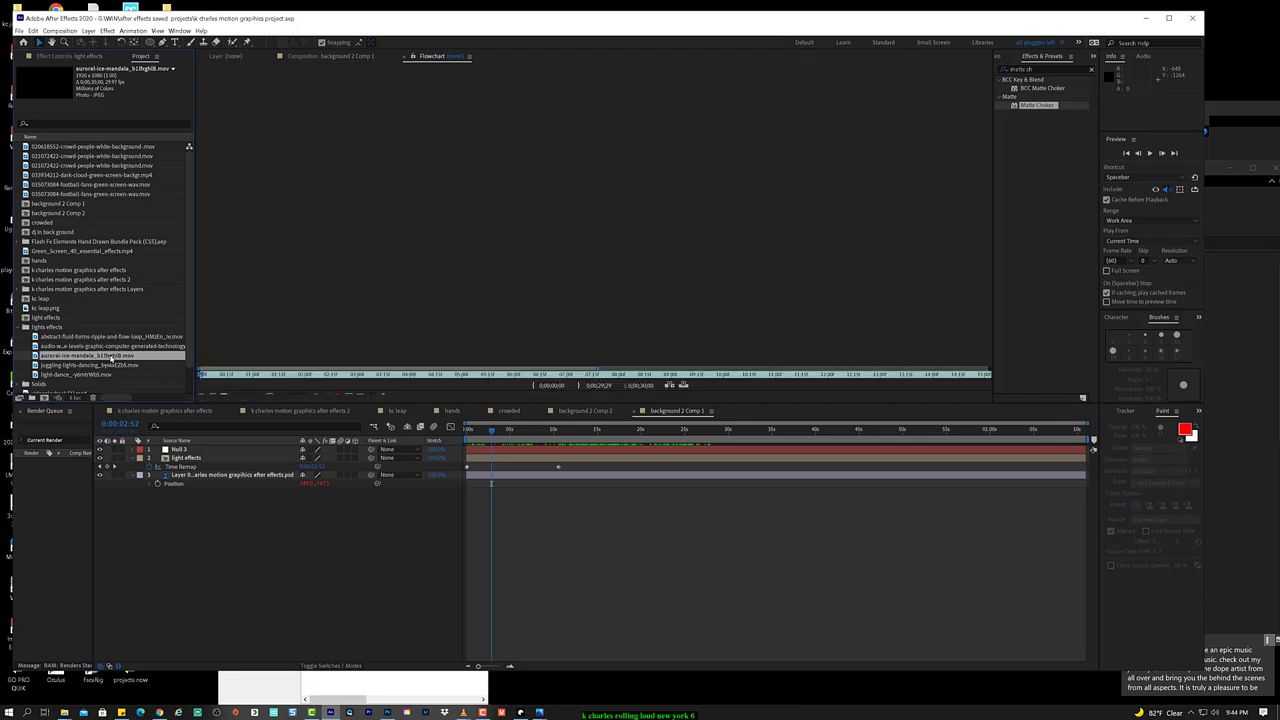
pyautogui.click(132, 345)
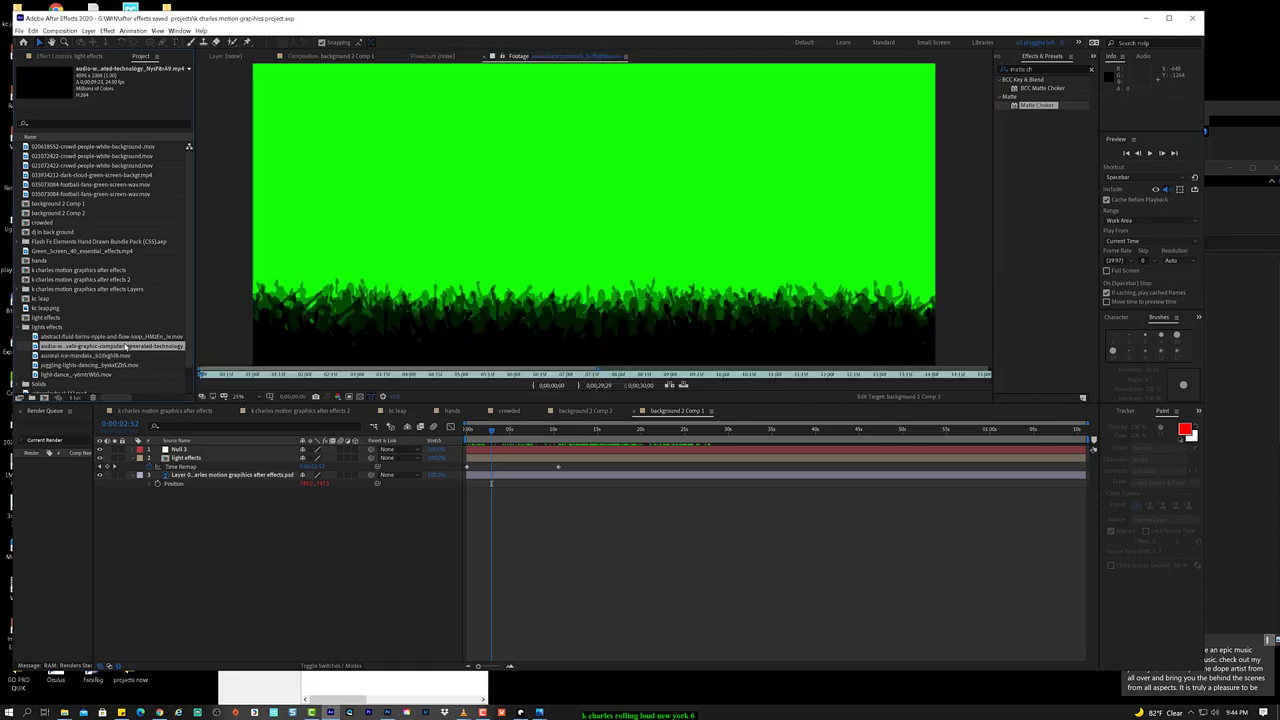
pyautogui.moveTo(118, 346); pyautogui.dragTo(394, 457)
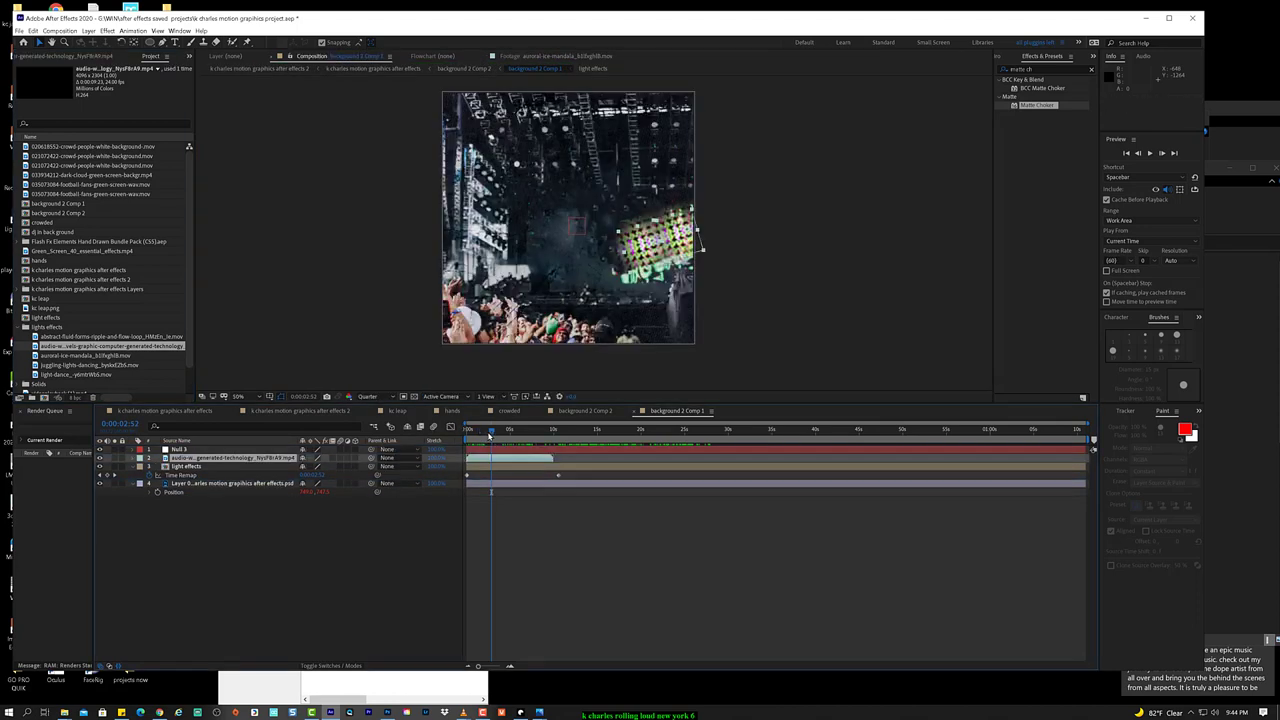
# Step: Scrub background 2 Comp 1 between 0 and 6 seconds, then scrub k charles motion graphics to about 8 seconds
pyautogui.moveTo(490, 434); pyautogui.dragTo(502, 434)
pyautogui.moveTo(514, 432); pyautogui.dragTo(522, 432)
pyautogui.click(465, 435)
pyautogui.moveTo(465, 435); pyautogui.dragTo(487, 435)
pyautogui.click(205, 411)
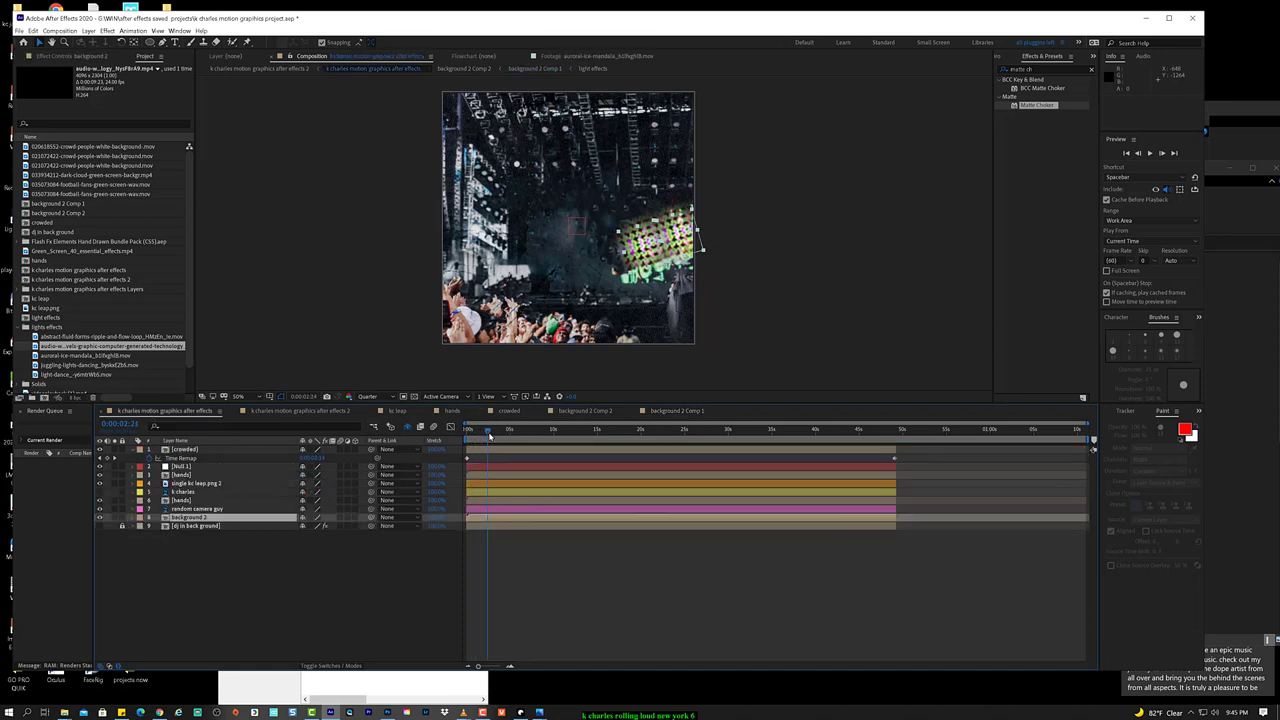
pyautogui.moveTo(489, 434); pyautogui.dragTo(586, 431)
# Step: Switch to the Camtasia editor holding the screen recordings
pyautogui.click(312, 712)
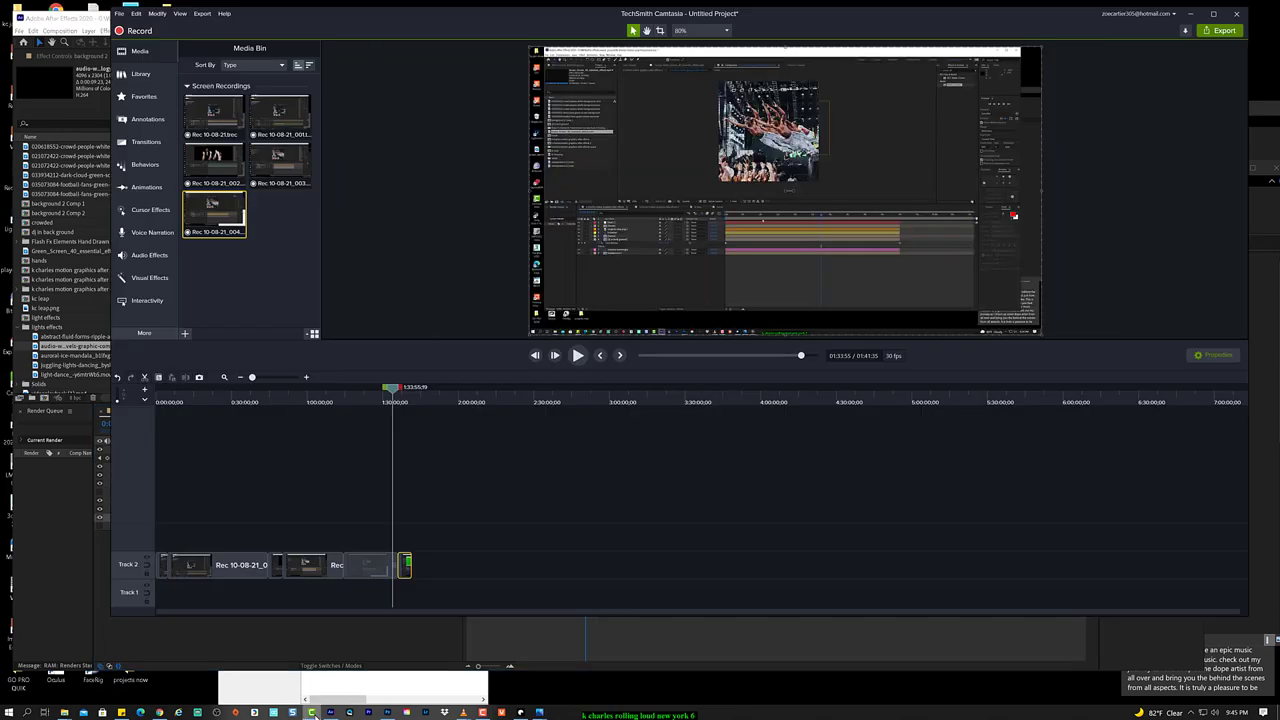